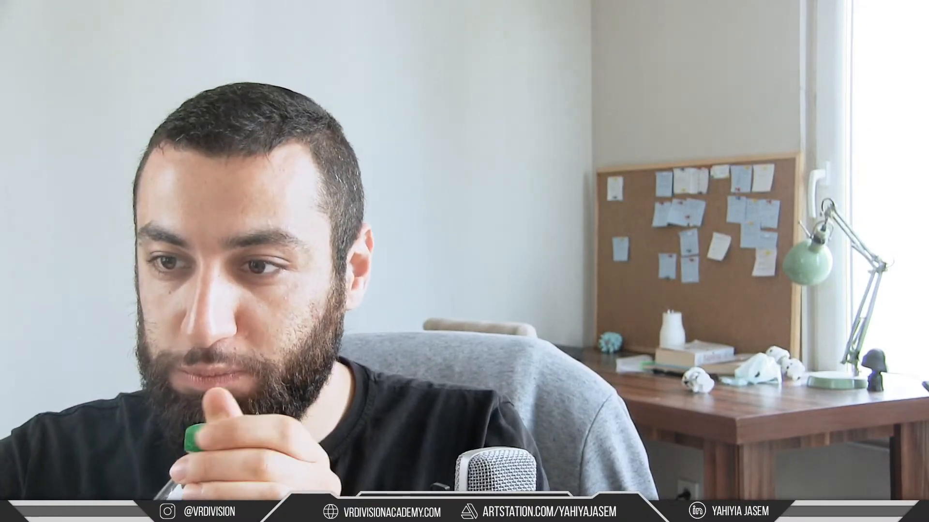
# Step: Switch the broadcast to the combined screen and camera scene, and bring the building reference board onto the captured screen
pyautogui.click(313, 399)
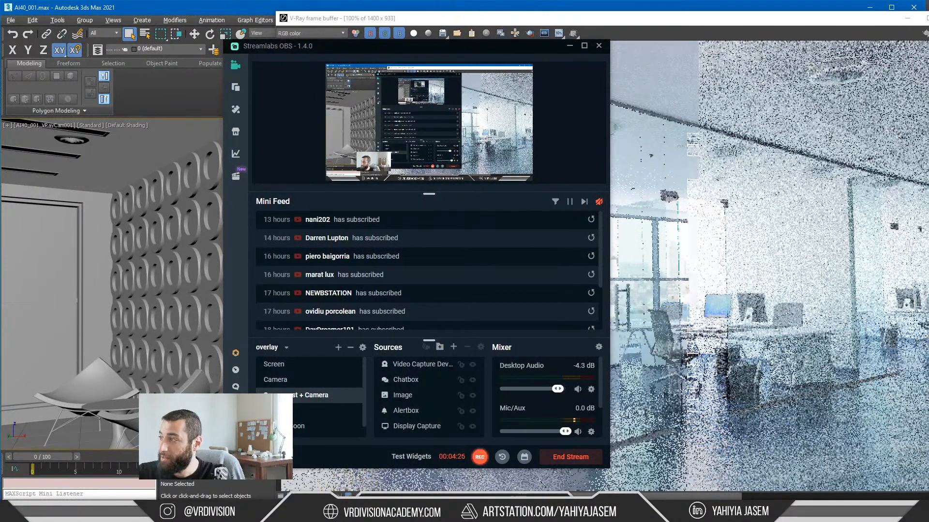
pyautogui.moveTo(928, 234); pyautogui.dragTo(673, 211, button='right')
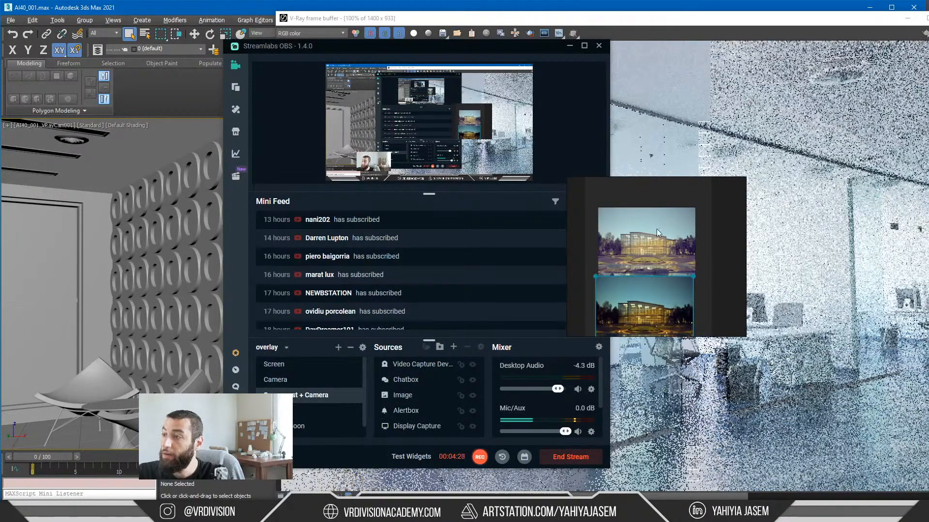
pyautogui.moveTo(649, 242); pyautogui.dragTo(643, 231)
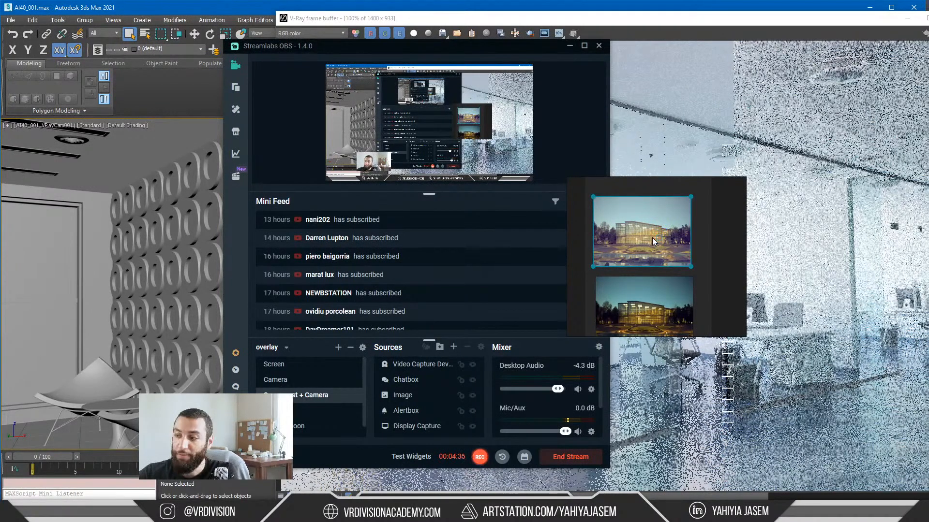
pyautogui.moveTo(653, 240); pyautogui.dragTo(669, 242, button='right')
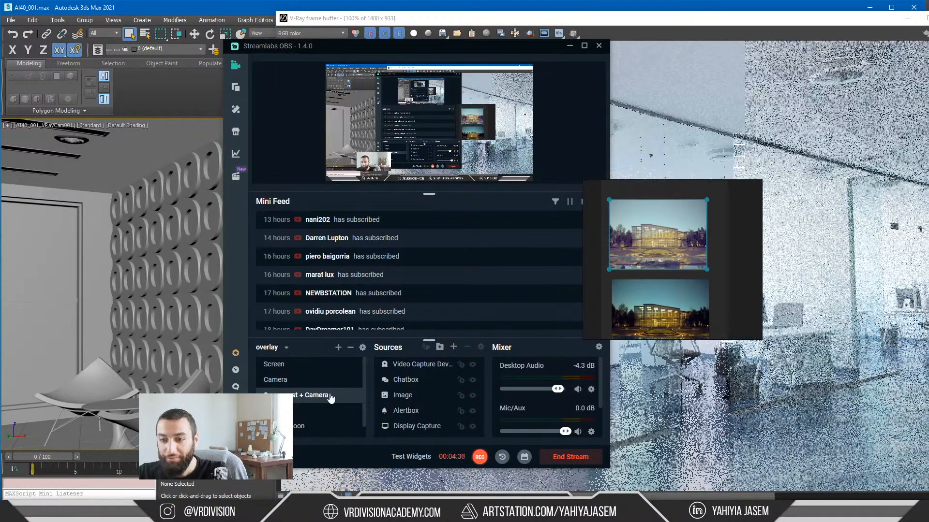
# Step: Check the live stream's page in YouTube Studio, and clear the browser and Streamlabs OBS windows off the screen
pyautogui.click(86, 513)
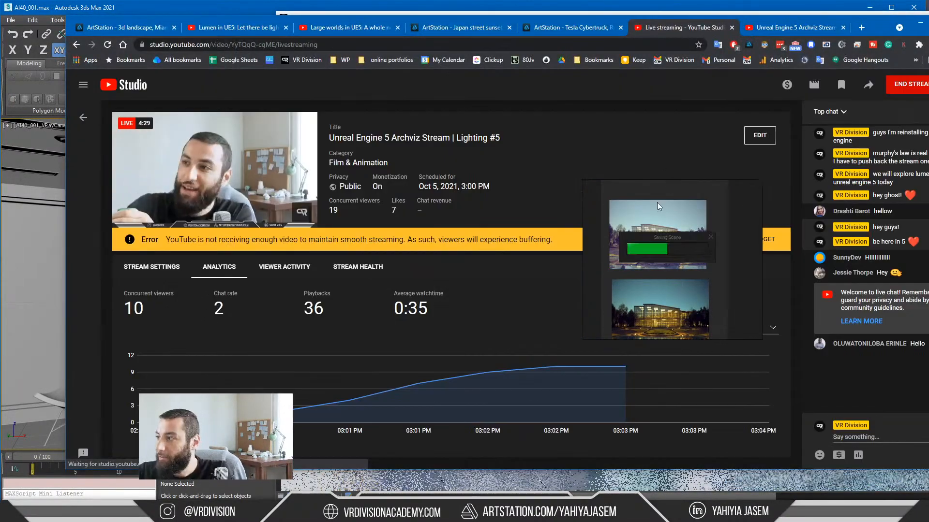
pyautogui.click(657, 208)
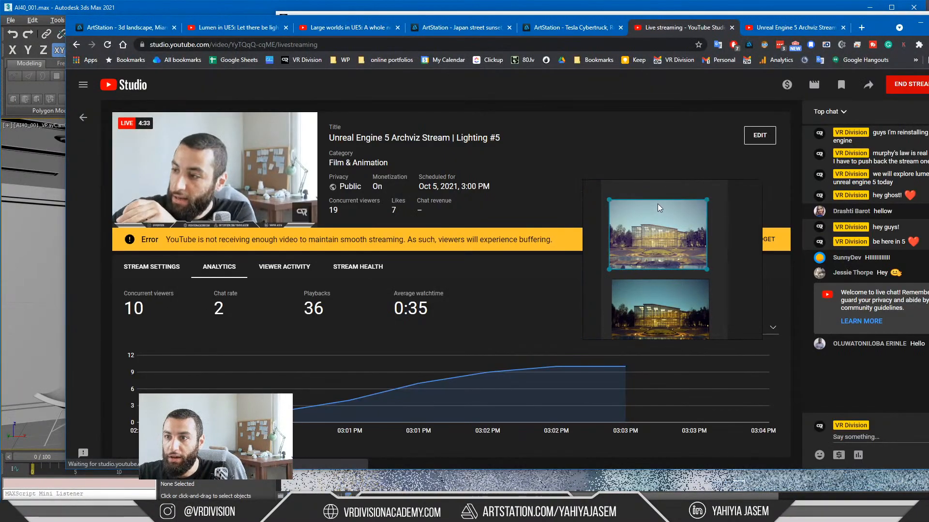
pyautogui.click(920, 23)
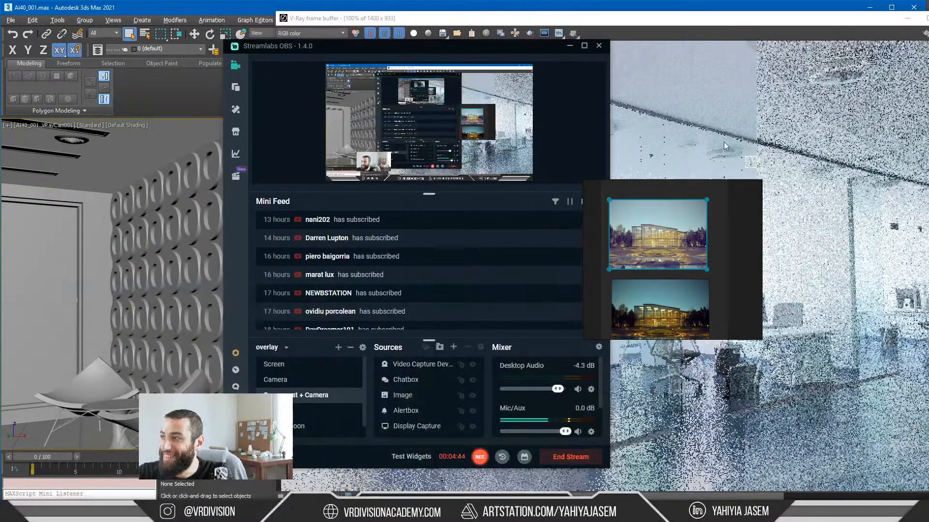
pyautogui.click(898, 50)
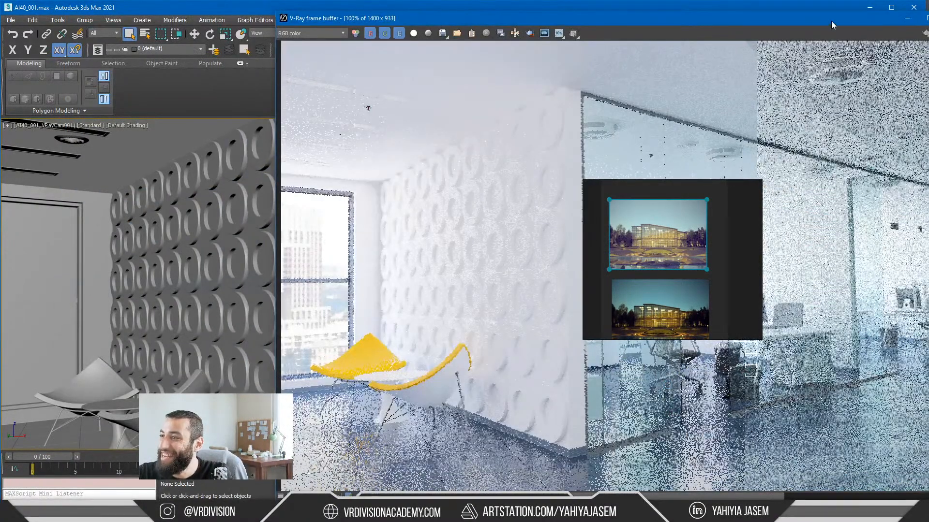
# Step: Restore the V-Ray frame buffer to a smaller window and position it over the 3ds Max viewport
pyautogui.doubleClick(738, 23)
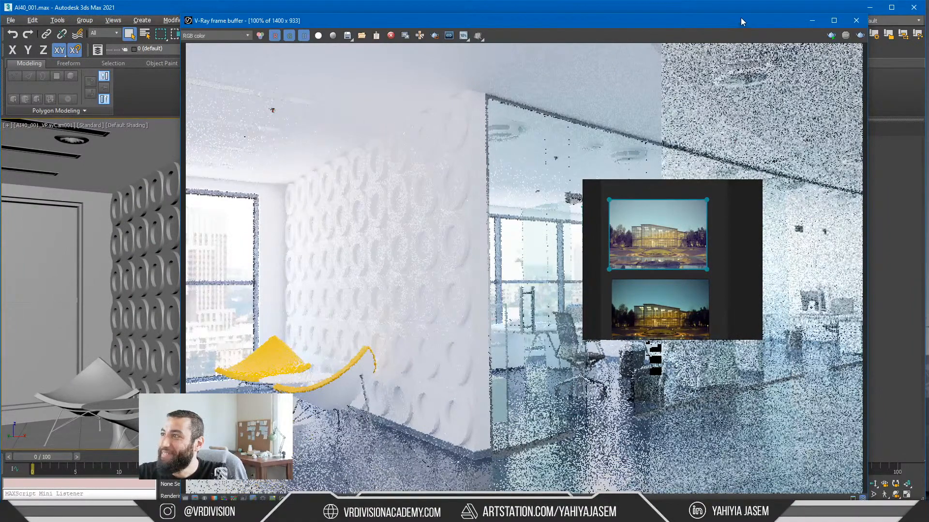
pyautogui.moveTo(743, 18); pyautogui.dragTo(513, 67)
pyautogui.moveTo(639, 101); pyautogui.dragTo(468, 106)
pyautogui.moveTo(296, 69); pyautogui.dragTo(470, 69)
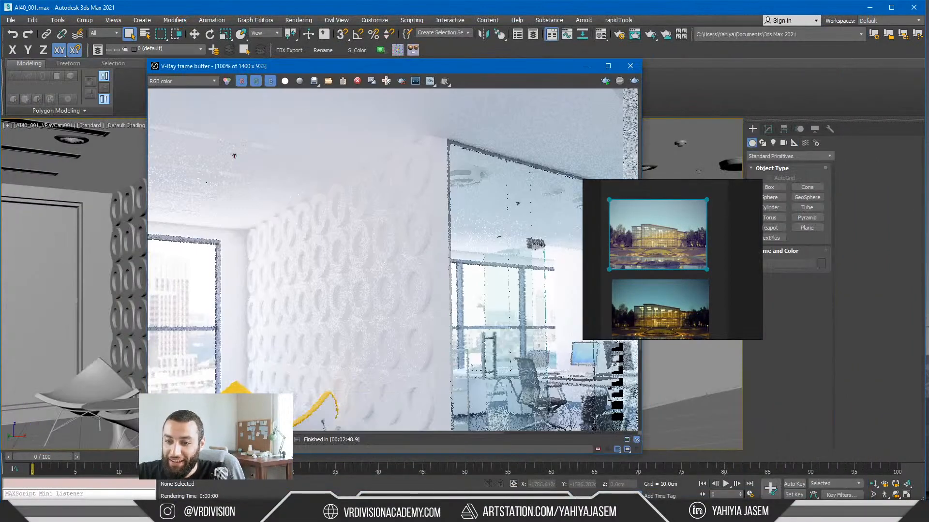
# Step: Switch to YouTube Studio in Chrome and narrow the browser window so that the live chat fits on the screen
pyautogui.hotkey('alt', 'Tab')
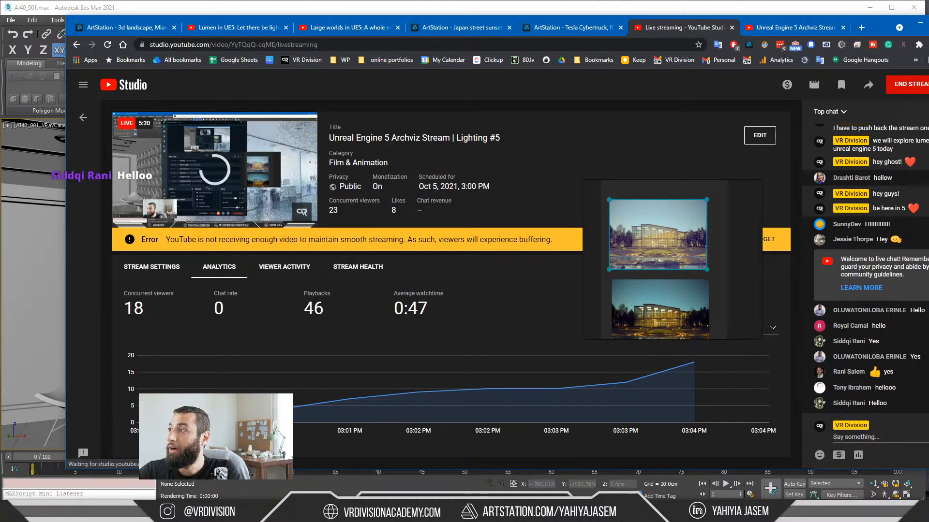
pyautogui.moveTo(928, 75); pyautogui.dragTo(836, 75)
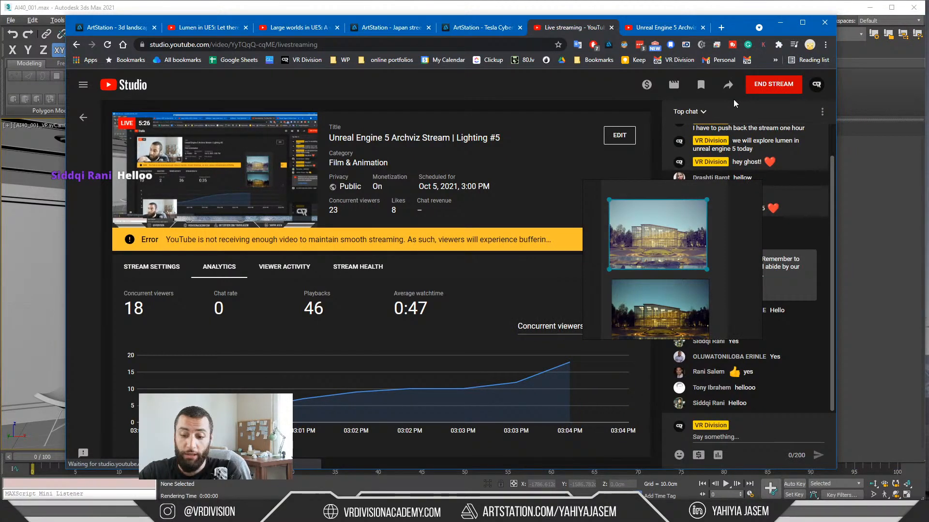
# Step: Try to open the creator's buymeacoffee.com page in a new browser tab, and close that tab
pyautogui.hotkey('ctrl', 't')
pyautogui.write('buym')
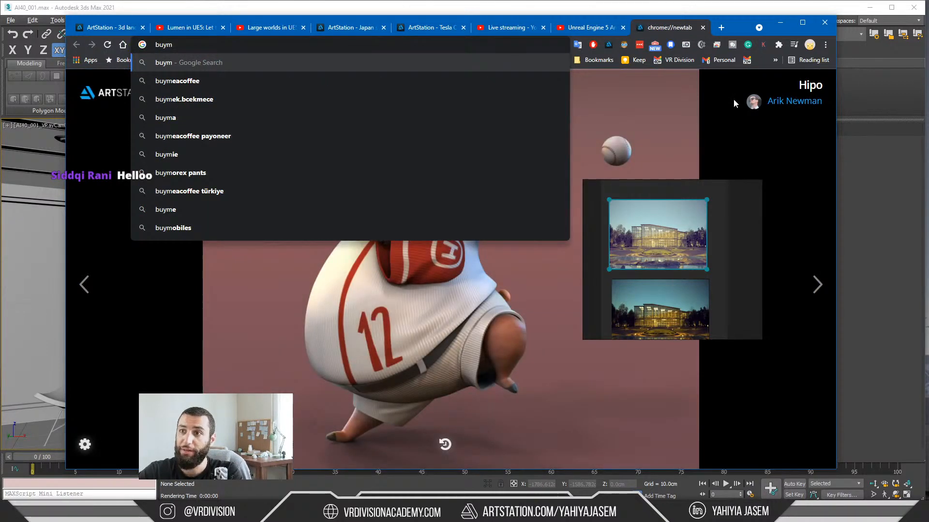
pyautogui.write('eacoffee.com')
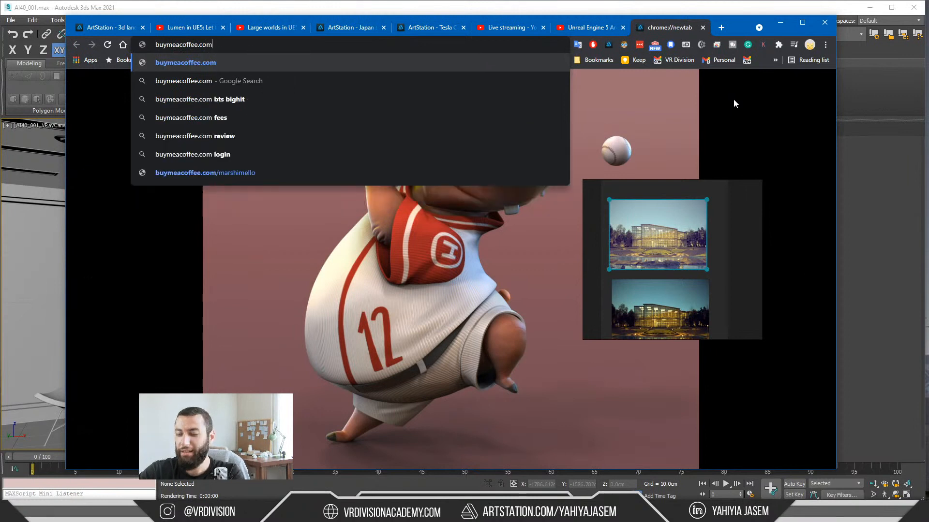
pyautogui.write('/yahiya')
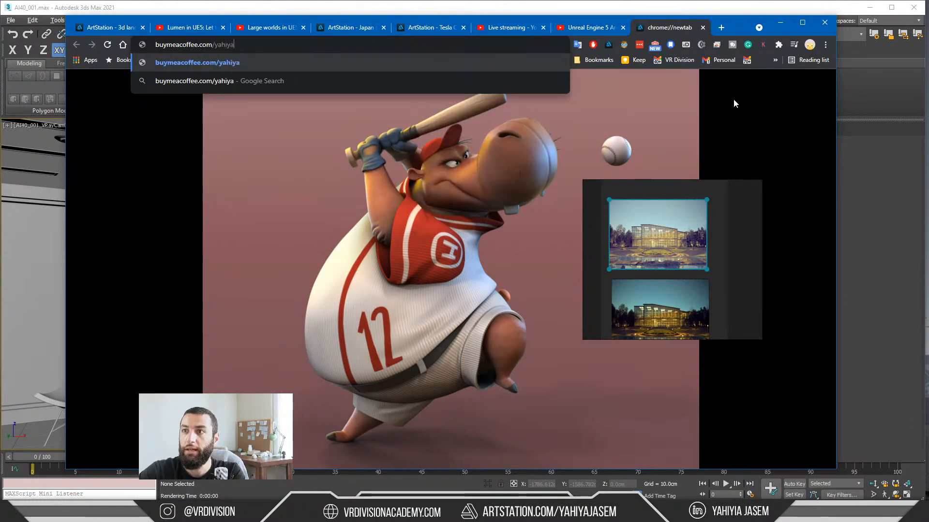
pyautogui.press('Return')
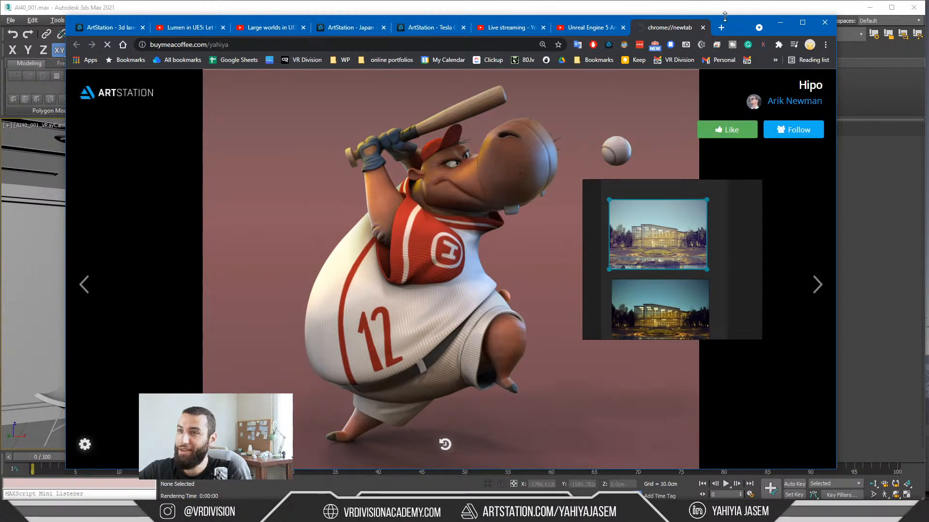
pyautogui.moveTo(732, 16); pyautogui.dragTo(727, 19)
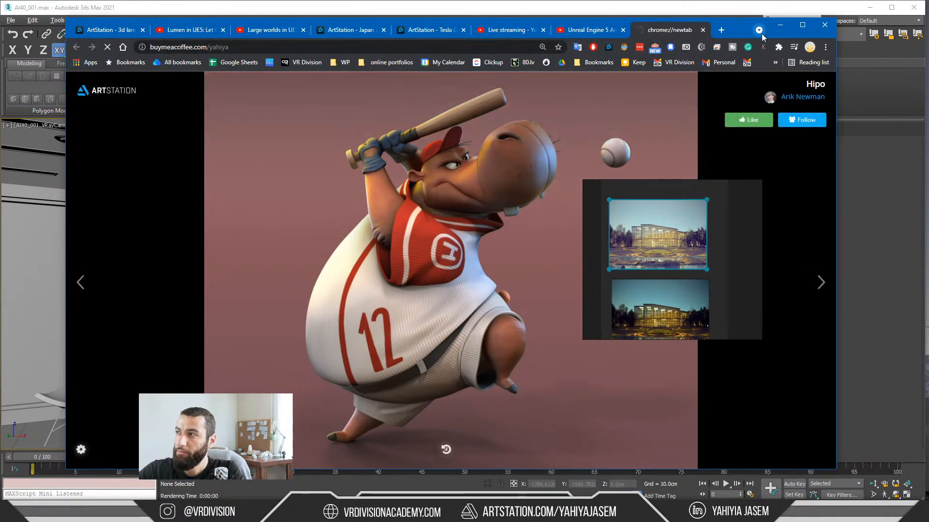
pyautogui.moveTo(738, 32); pyautogui.dragTo(642, 31)
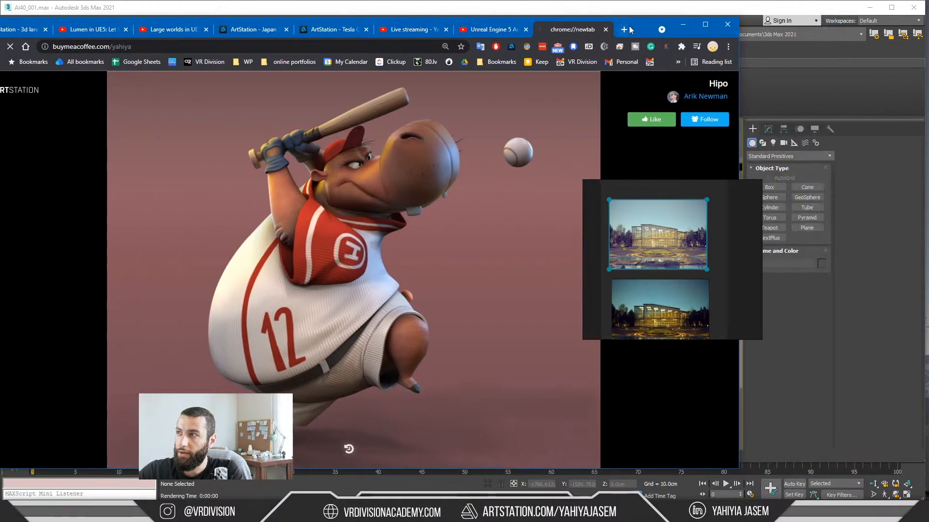
pyautogui.middleClick(580, 27)
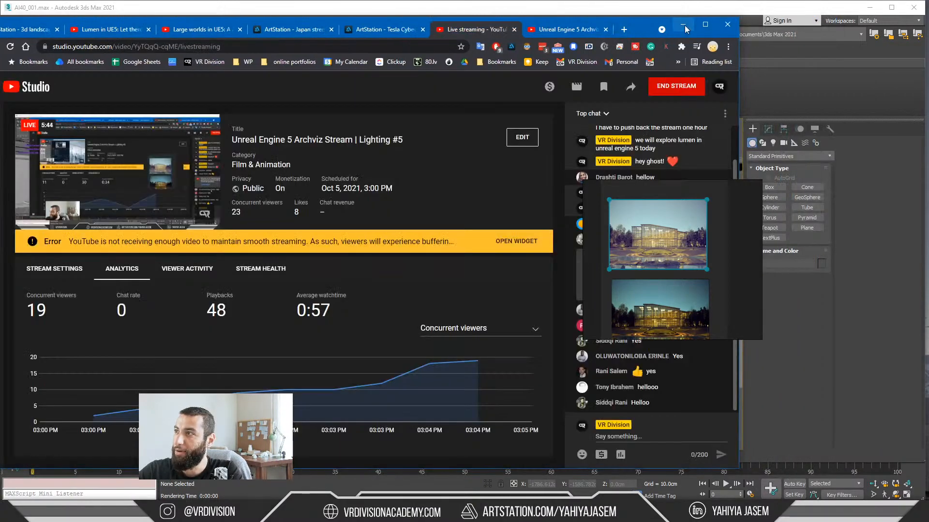
# Step: Move the reference board clear of the live chat, and minimize the browser to show the V-Ray office render
pyautogui.moveTo(648, 232); pyautogui.dragTo(804, 221, button='right')
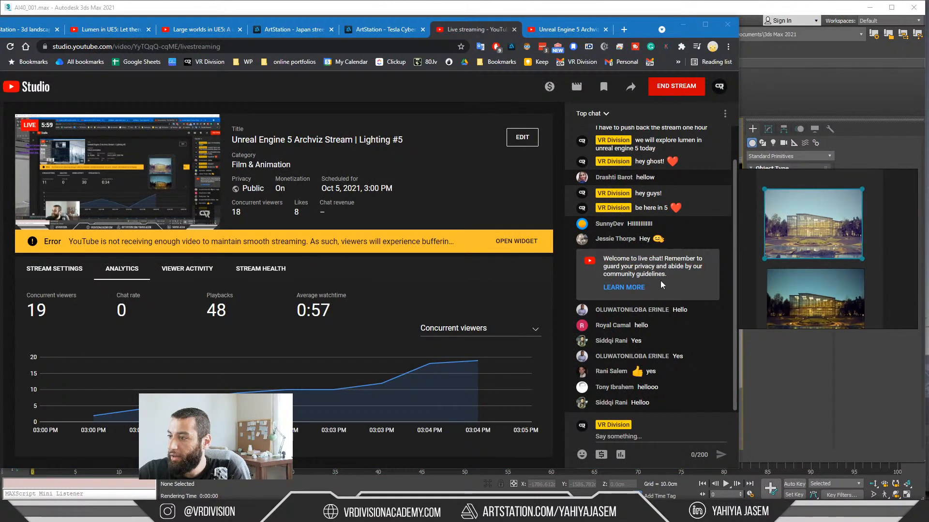
pyautogui.click(683, 24)
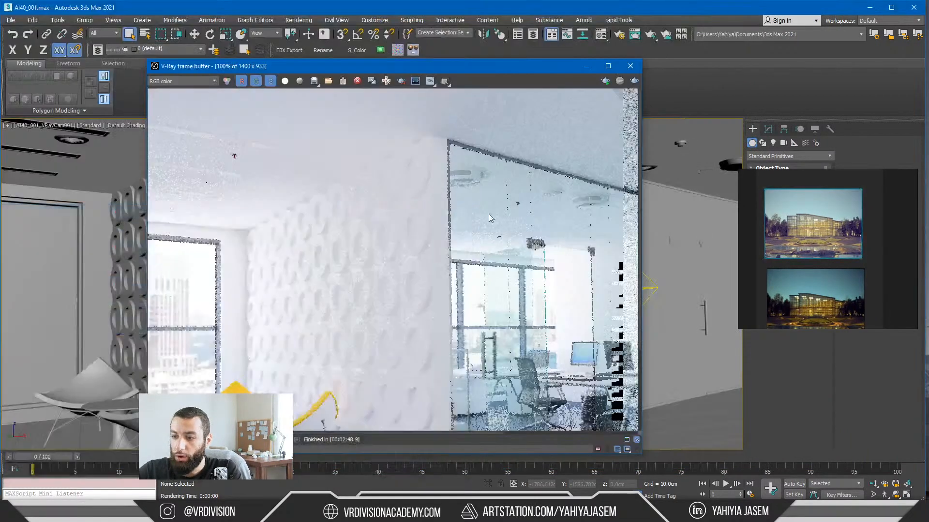
pyautogui.scroll(-2, 434, 283)
pyautogui.scroll(2, 542, 309)
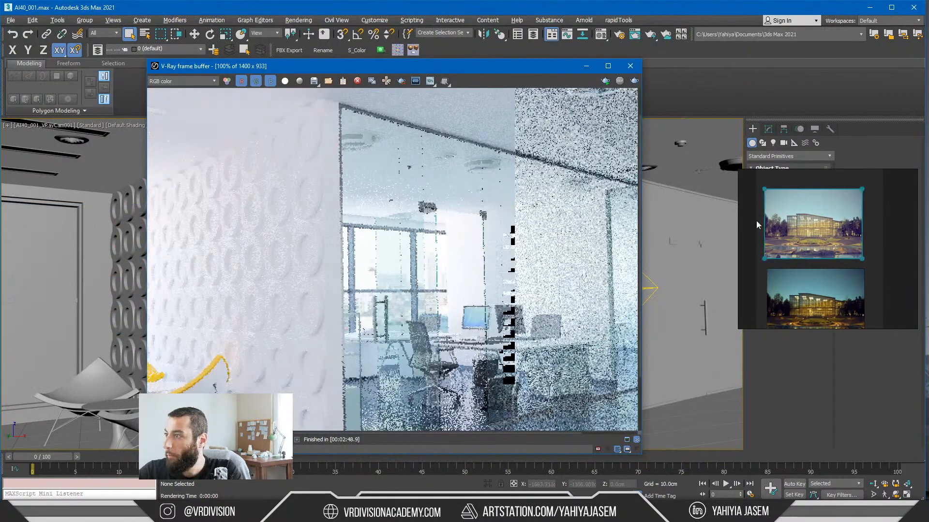
# Step: Switch to the Unreal Engine session in Parsec and place the reference board beside the wireframe building view
pyautogui.moveTo(877, 243); pyautogui.dragTo(678, 229, button='right')
pyautogui.hotkey('alt', 'Tab')
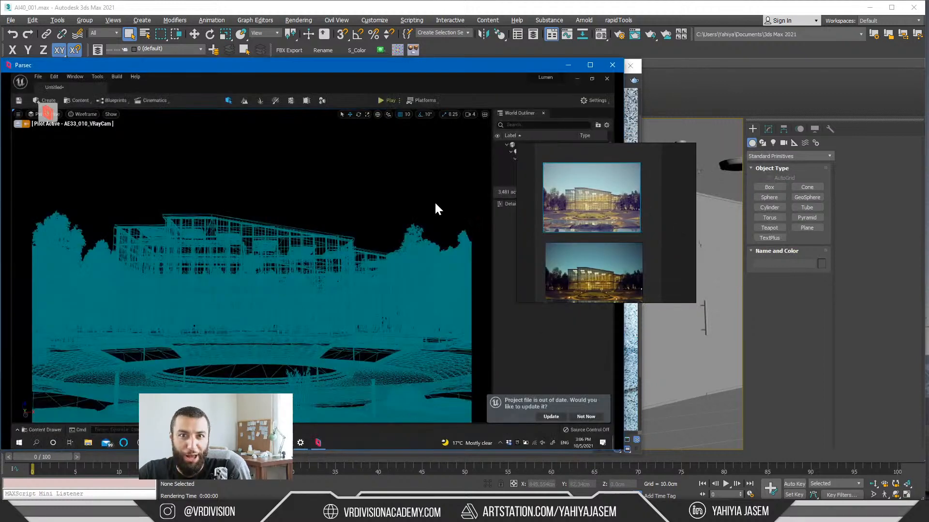
pyautogui.moveTo(584, 205); pyautogui.dragTo(512, 207, button='right')
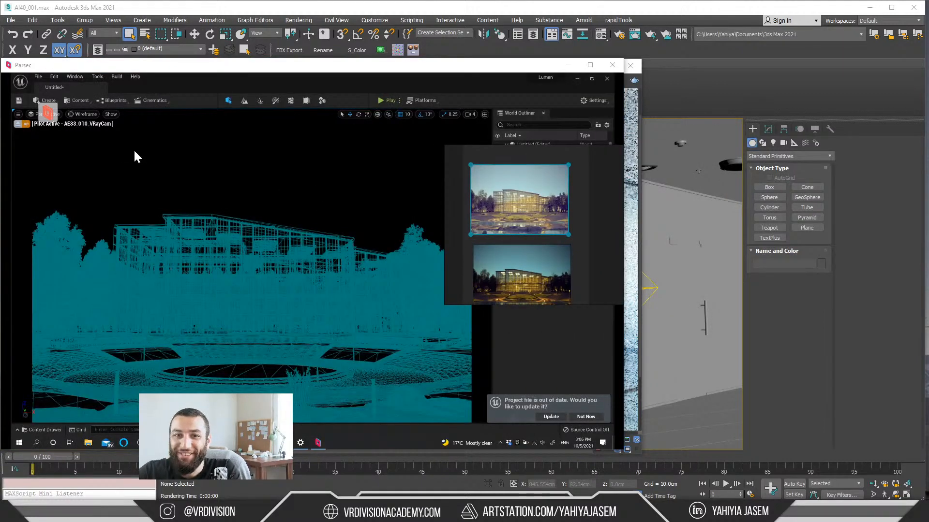
# Step: Change the Unreal viewport's view mode from Wireframe to Lit
pyautogui.click(89, 113)
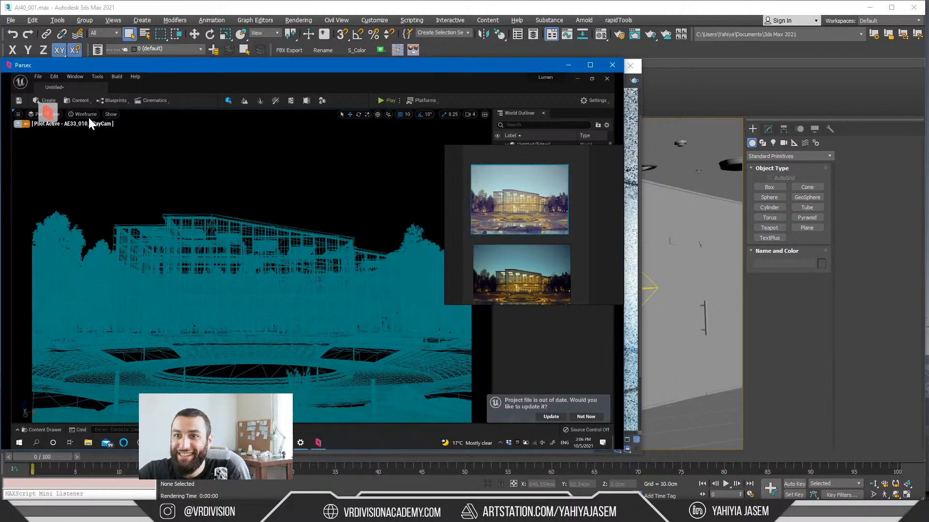
pyautogui.click(89, 118)
pyautogui.click(93, 133)
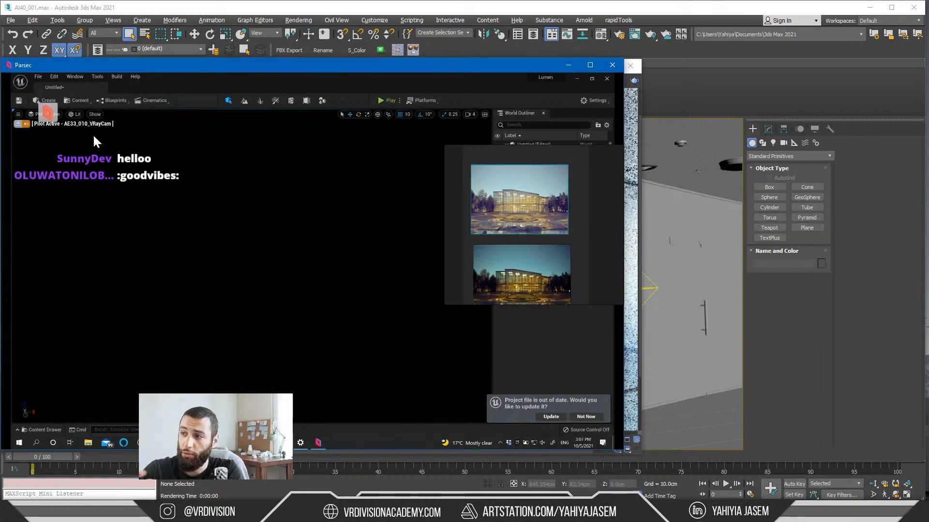
# Step: Set the Unreal viewport's view mode to Unlit
pyautogui.click(492, 227)
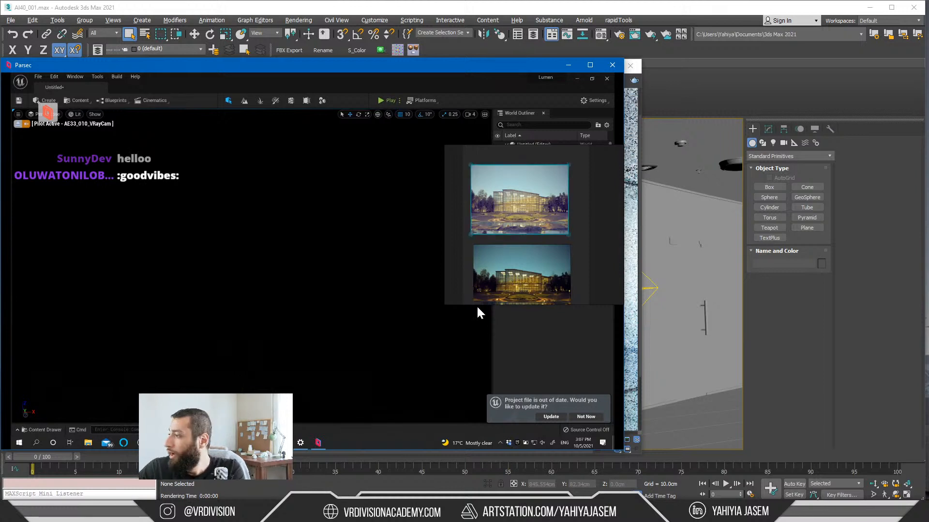
pyautogui.click(462, 285)
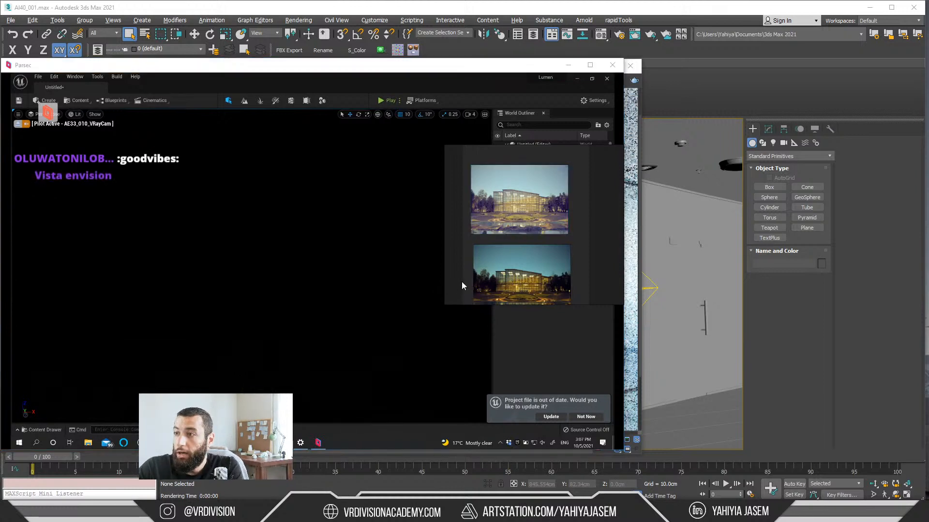
pyautogui.click(76, 114)
pyautogui.click(93, 141)
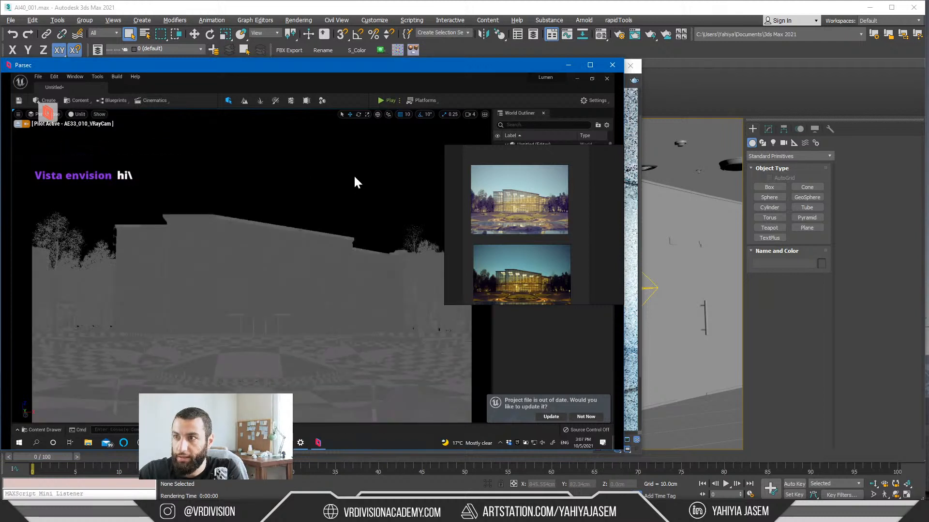
# Step: Save the Unreal level and minimize the Parsec window to return to 3ds Max
pyautogui.hotkey('ctrl', 's')
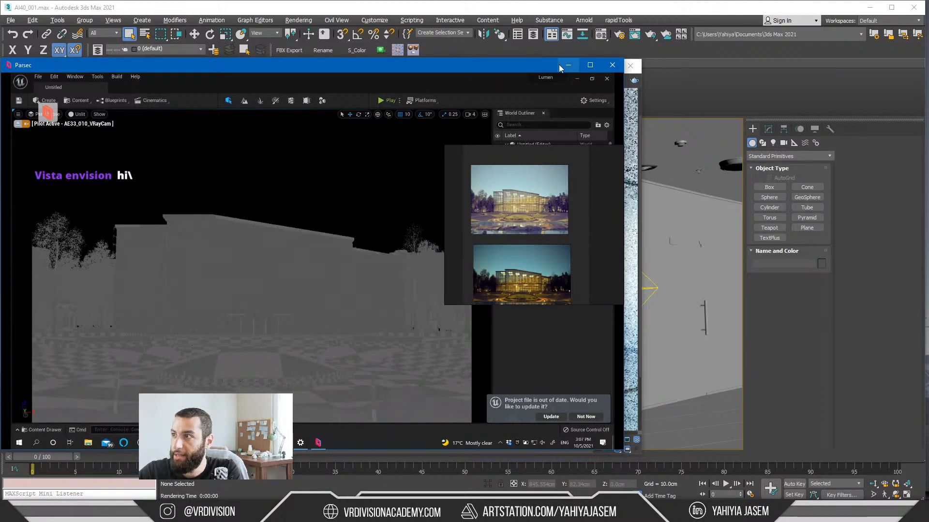
pyautogui.moveTo(475, 64); pyautogui.dragTo(532, 64)
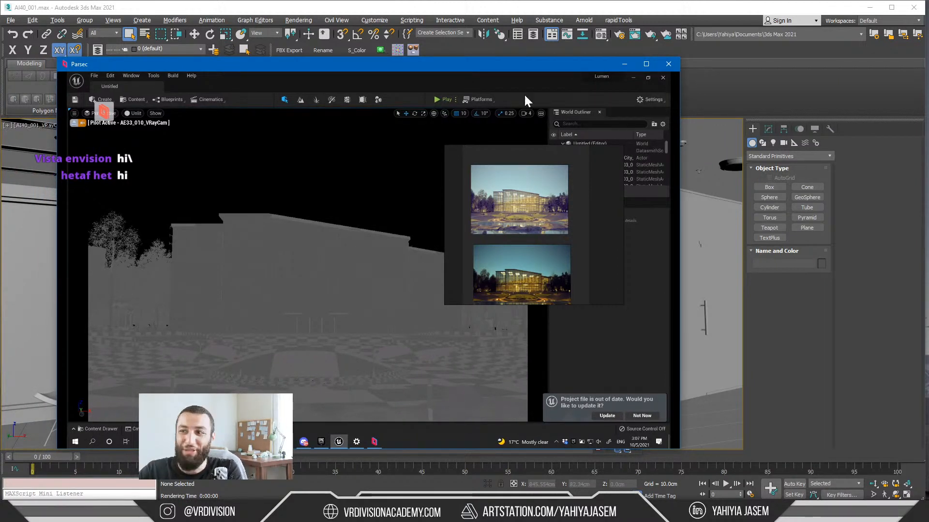
pyautogui.click(624, 64)
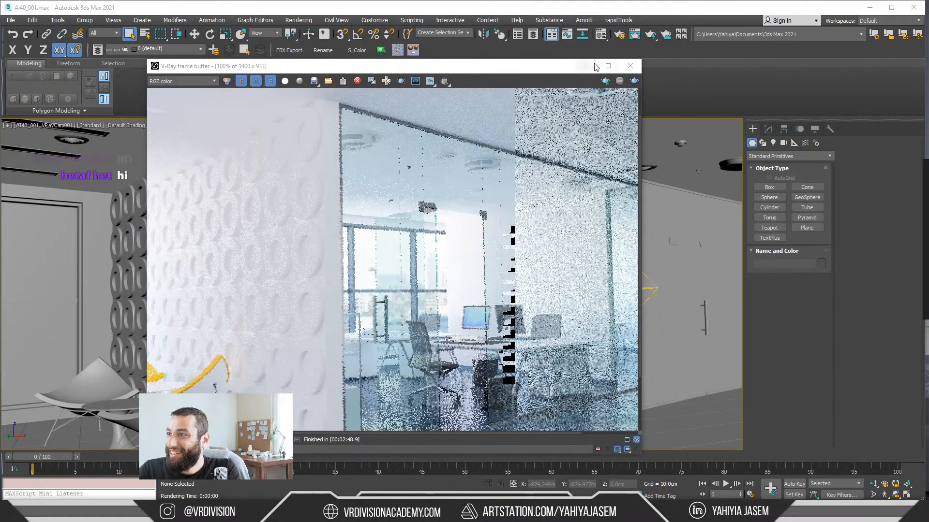
# Step: Minimize the V-Ray frame buffer and inspect the office scene and its surrounding backdrop cylinder in Perspective view
pyautogui.click(593, 66)
pyautogui.press('p')
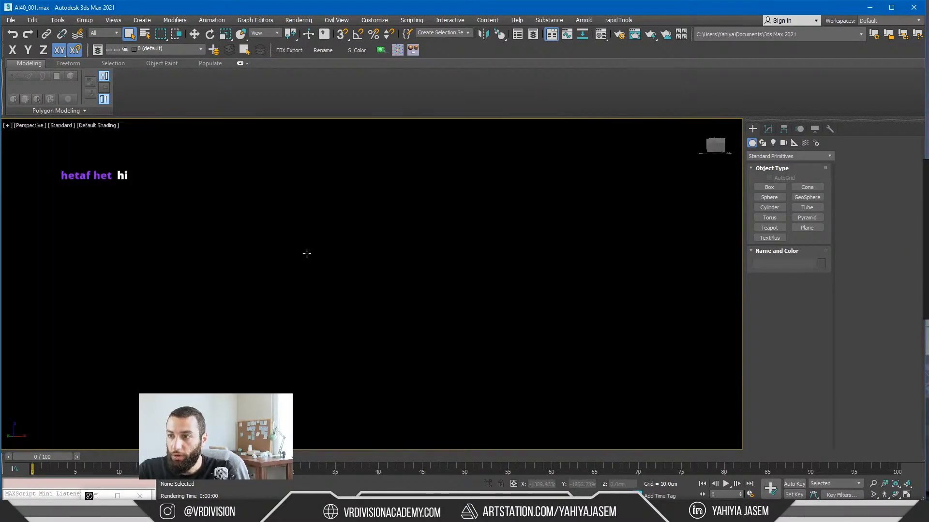
pyautogui.scroll(-8, 379, 257)
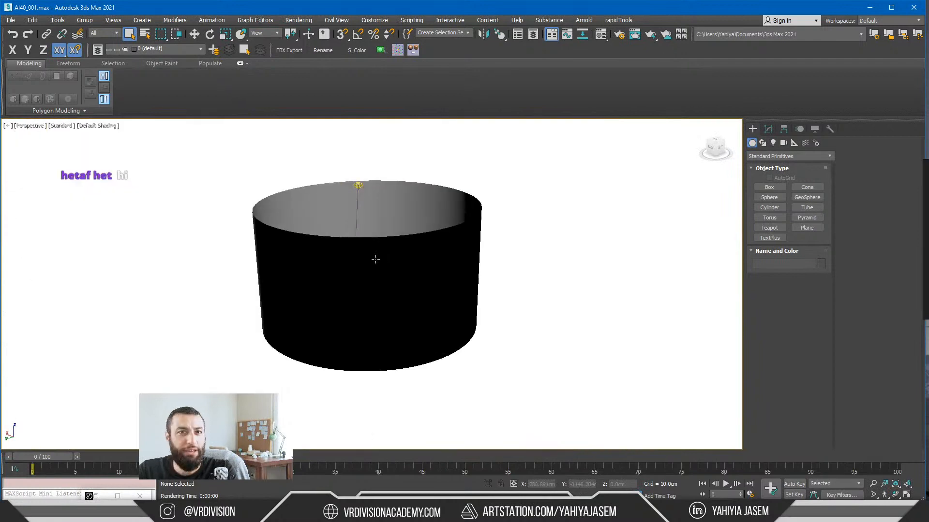
pyautogui.scroll(3, 362, 259)
pyautogui.scroll(5, 360, 261)
pyautogui.keyDown('alt'); pyautogui.moveTo(350, 263); pyautogui.dragTo(327, 245, button='middle'); pyautogui.keyUp('alt')
pyautogui.scroll(4, 316, 268)
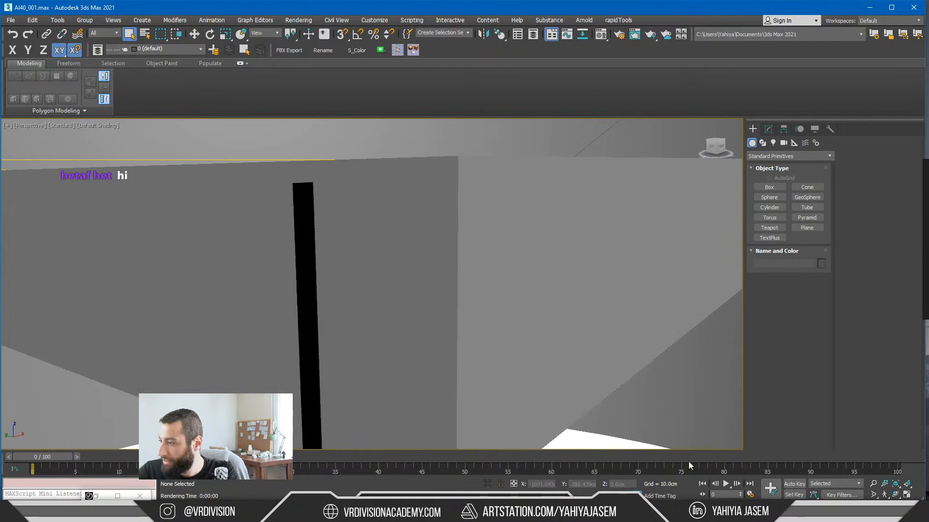
# Step: Restore the V-Ray frame buffer and examine the office render's wall panels, glass partition and noise up close
pyautogui.click(96, 497)
pyautogui.scroll(1, 352, 260)
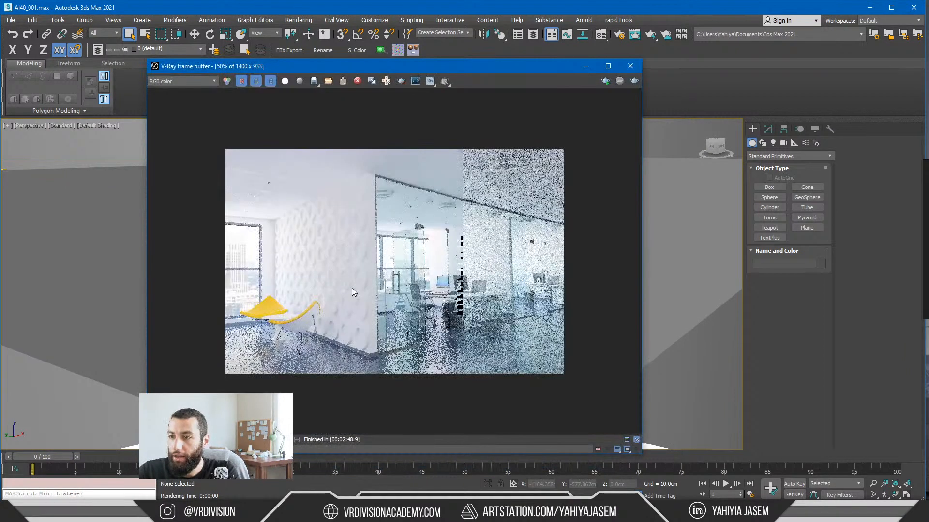
pyautogui.scroll(1, 361, 298)
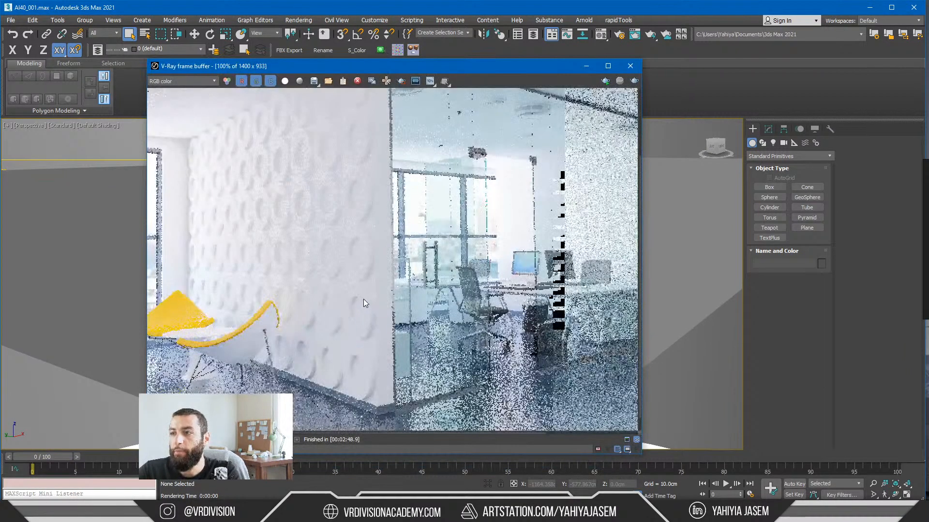
pyautogui.scroll(-1, 363, 299)
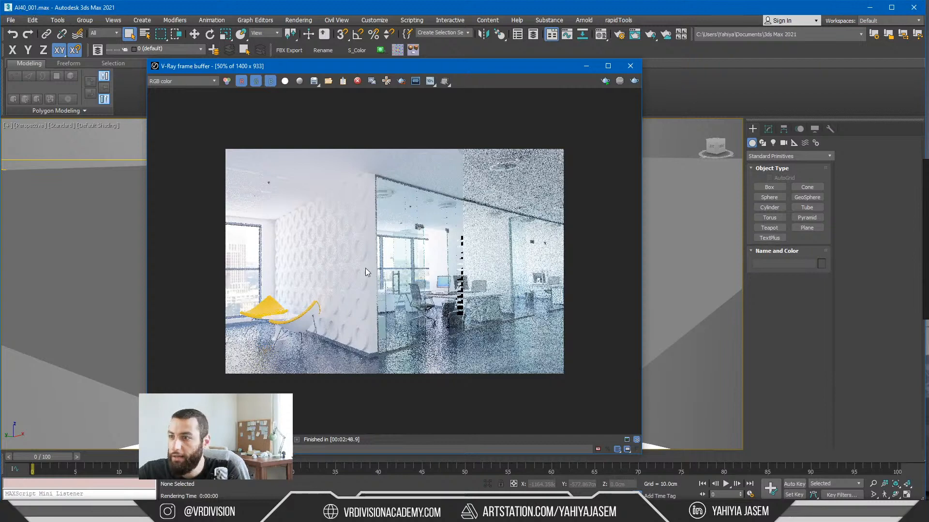
pyautogui.scroll(1, 376, 266)
pyautogui.scroll(-1, 378, 264)
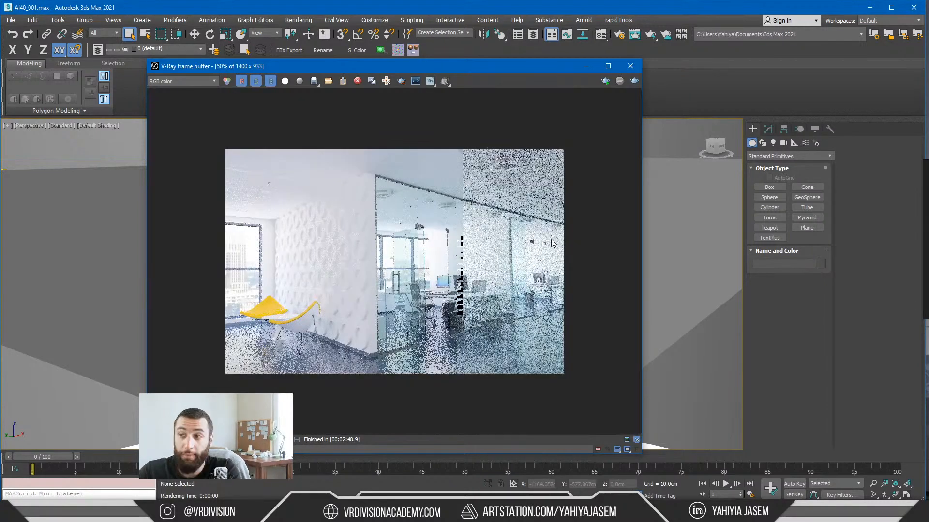
# Step: Bring the PureRef board into view, maximize it and compare the two dusk reference images of the glass building
pyautogui.moveTo(928, 216); pyautogui.dragTo(438, 213, button='right')
pyautogui.press('ctrl')
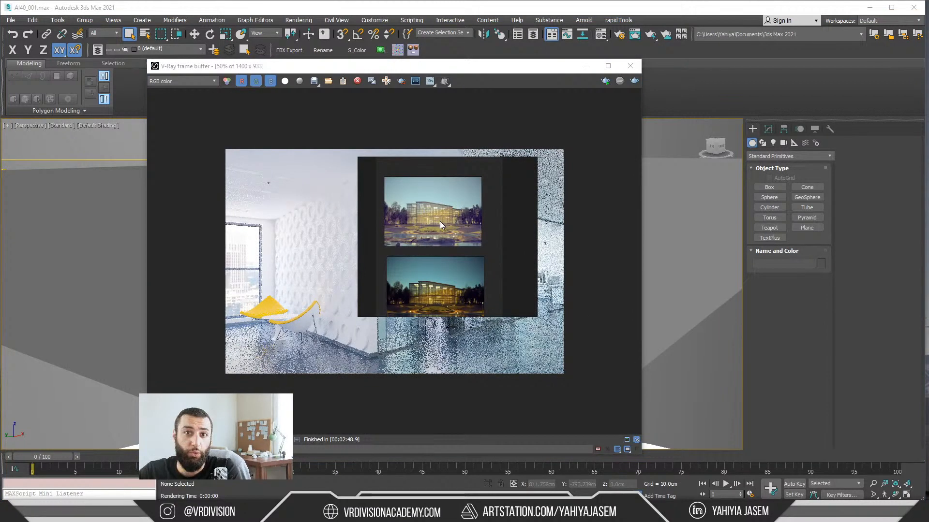
pyautogui.hotkey('ctrl', 'f')
pyautogui.scroll(4, 397, 185)
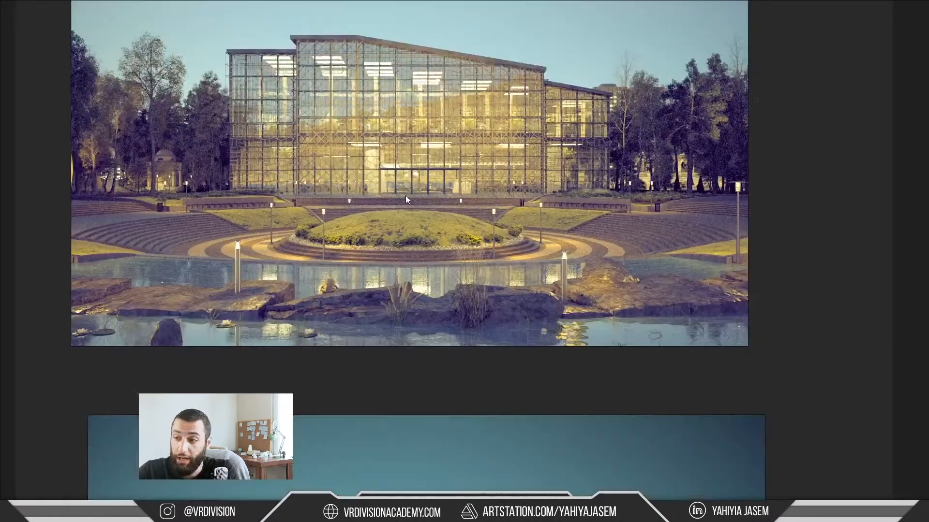
pyautogui.scroll(-5, 405, 196)
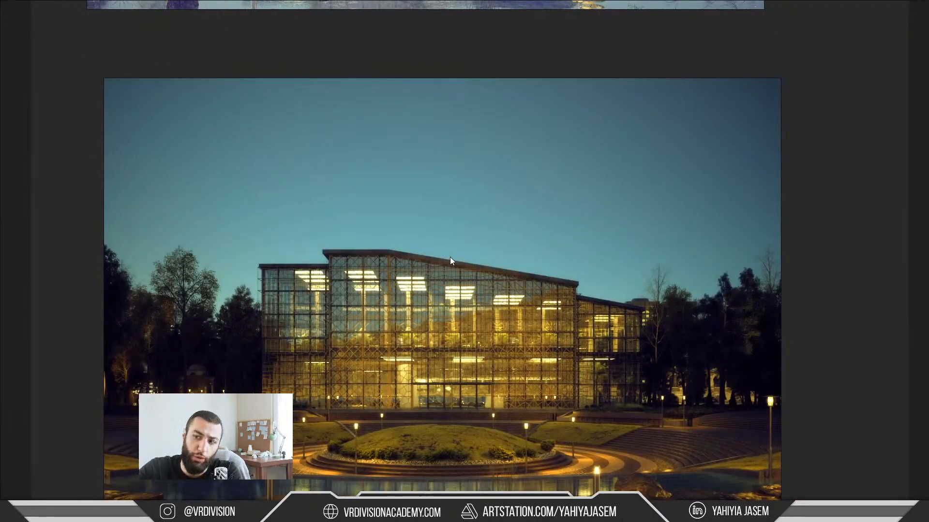
pyautogui.scroll(-1, 498, 228)
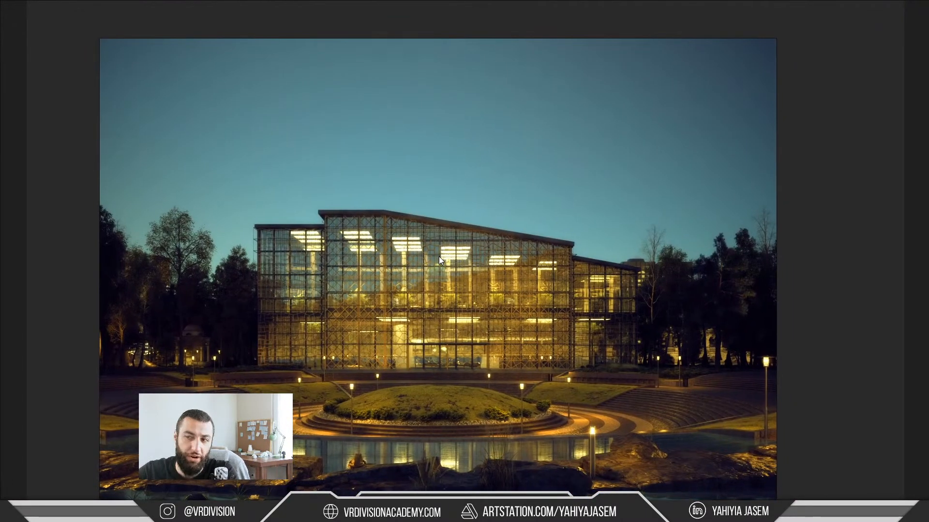
pyautogui.scroll(-5, 541, 87)
pyautogui.moveTo(540, 87); pyautogui.dragTo(507, 263, button='middle')
pyautogui.scroll(5, 460, 123)
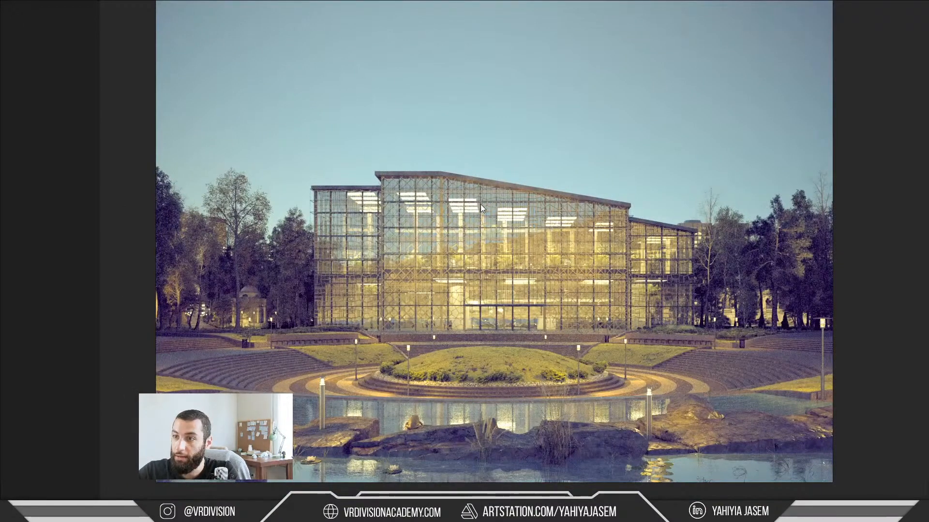
# Step: Switch to the Parsec window, restore the PureRef board to its small size and place it beside the Unreal viewport
pyautogui.hotkey('alt', 'Tab')
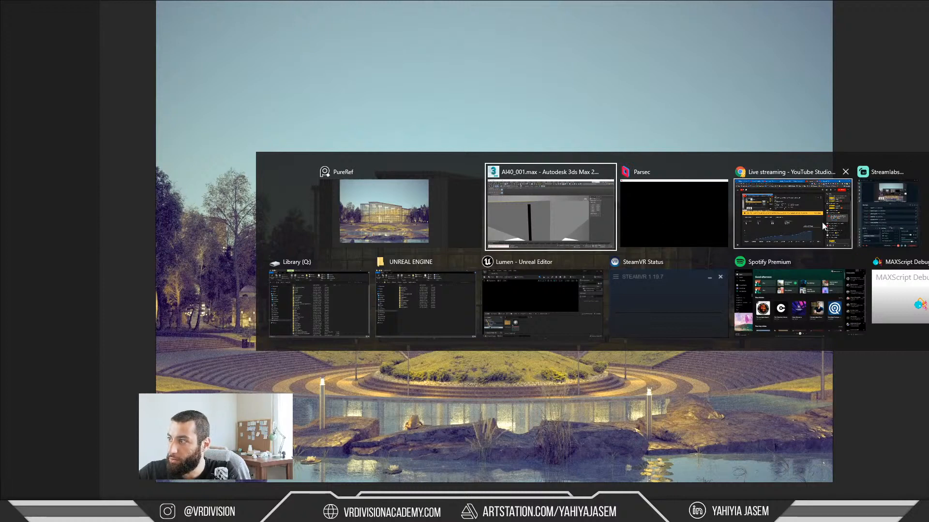
pyautogui.click(523, 286)
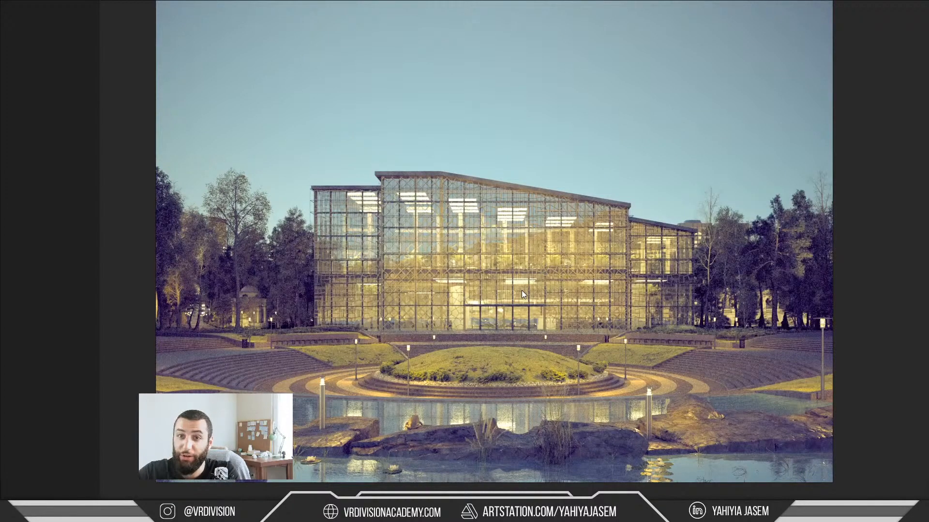
pyautogui.hotkey('alt', 'Tab')
pyautogui.click(759, 207)
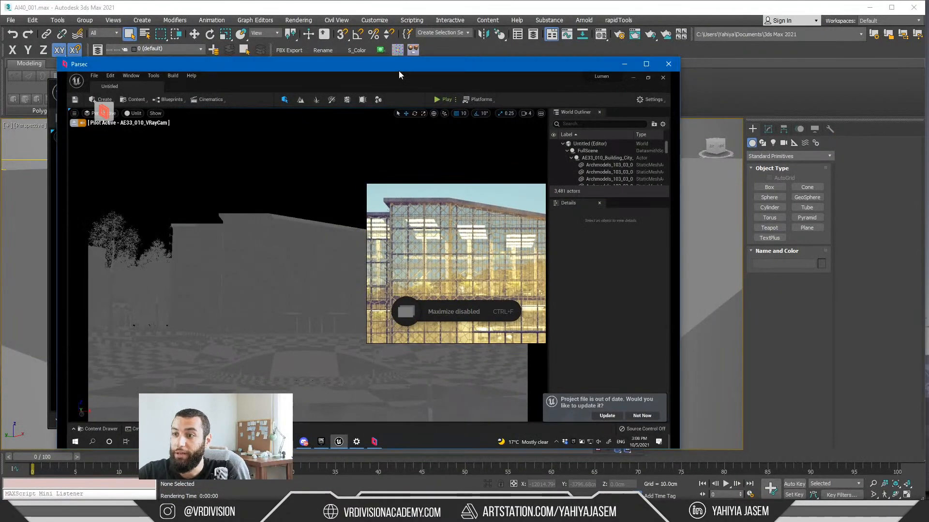
pyautogui.moveTo(404, 297); pyautogui.dragTo(781, 283)
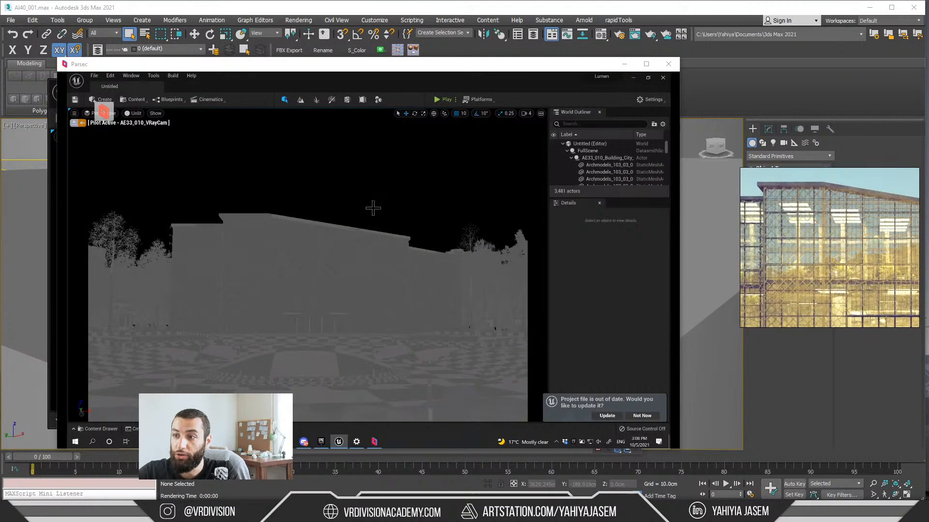
# Step: Create a sky light, Atmospheric Light 0, sky atmosphere and volumetric cloud with the Env. Light Mixer, and close the mixer
pyautogui.click(328, 213)
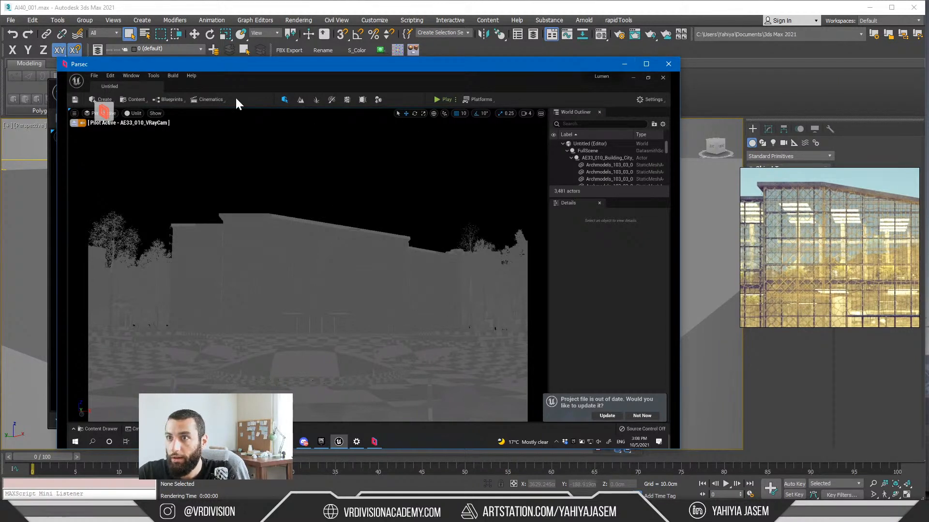
pyautogui.click(126, 78)
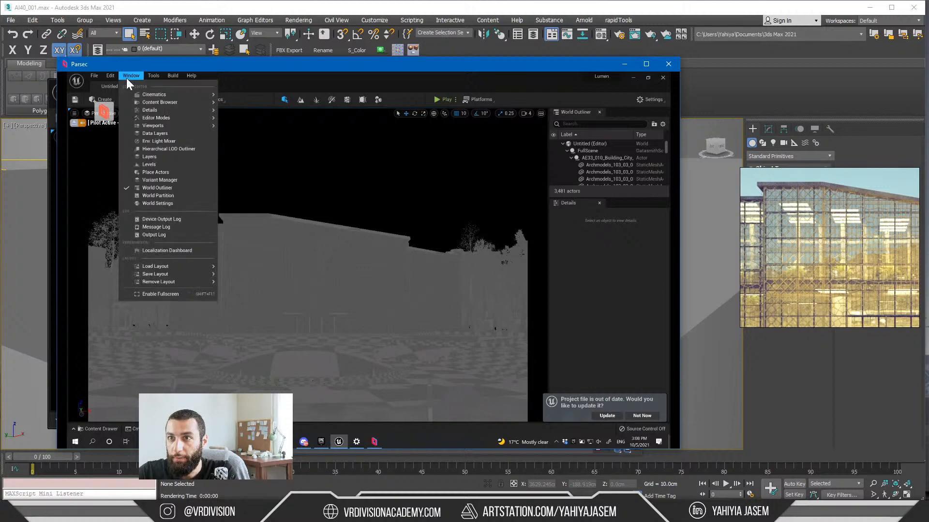
pyautogui.click(164, 141)
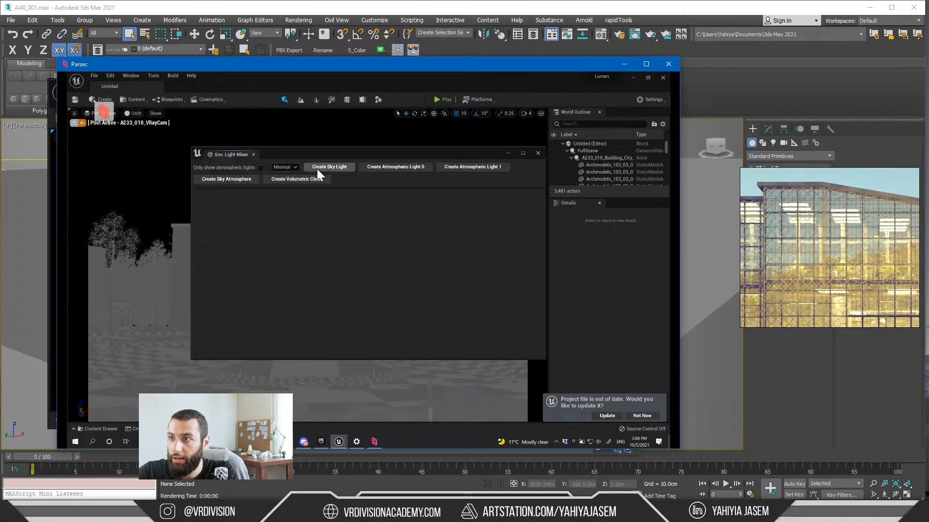
pyautogui.click(343, 167)
pyautogui.click(360, 166)
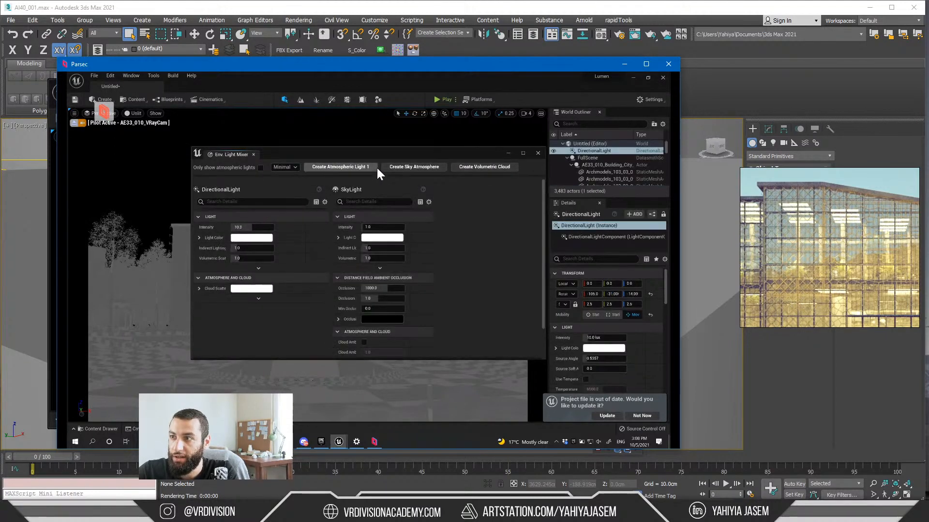
pyautogui.click(408, 166)
pyautogui.click(409, 169)
pyautogui.click(253, 154)
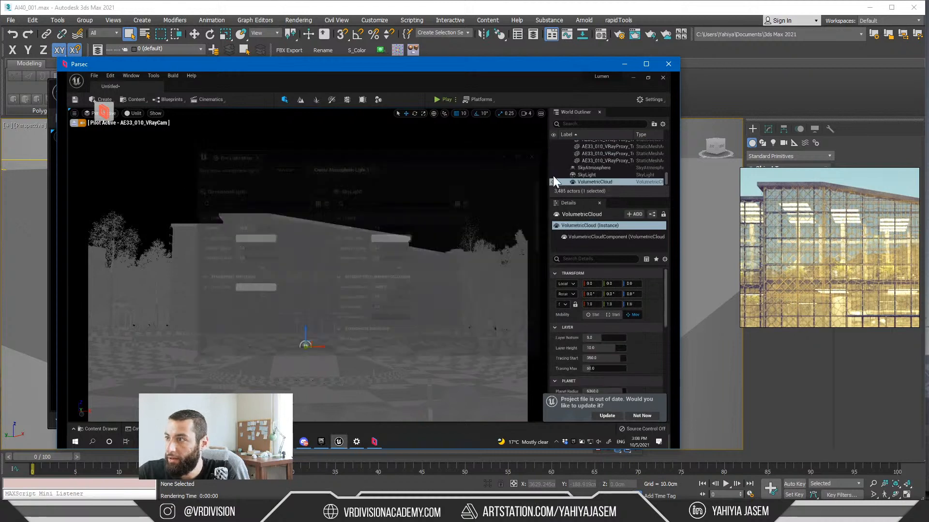
# Step: Reduce the World Outliner to the level's top-level actors and set the Unreal viewport's view mode to Lit
pyautogui.scroll(5, 587, 179)
pyautogui.scroll(3, 586, 189)
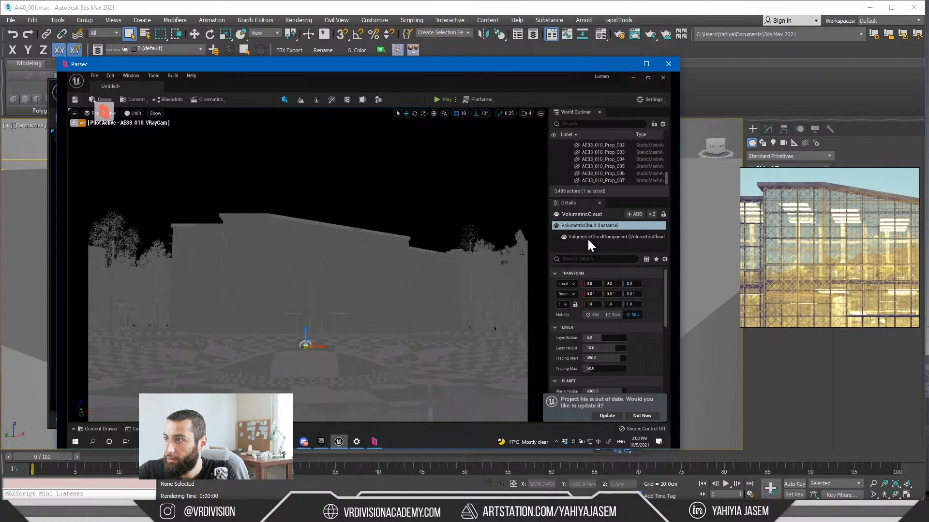
pyautogui.scroll(8, 627, 168)
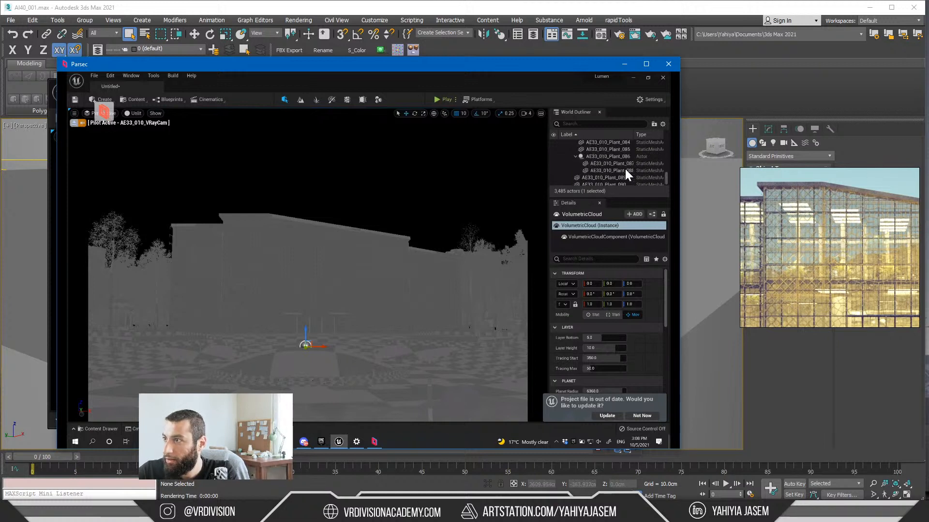
pyautogui.moveTo(668, 177); pyautogui.dragTo(671, 137)
pyautogui.keyDown('shift'); pyautogui.click(562, 143); pyautogui.keyUp('shift')
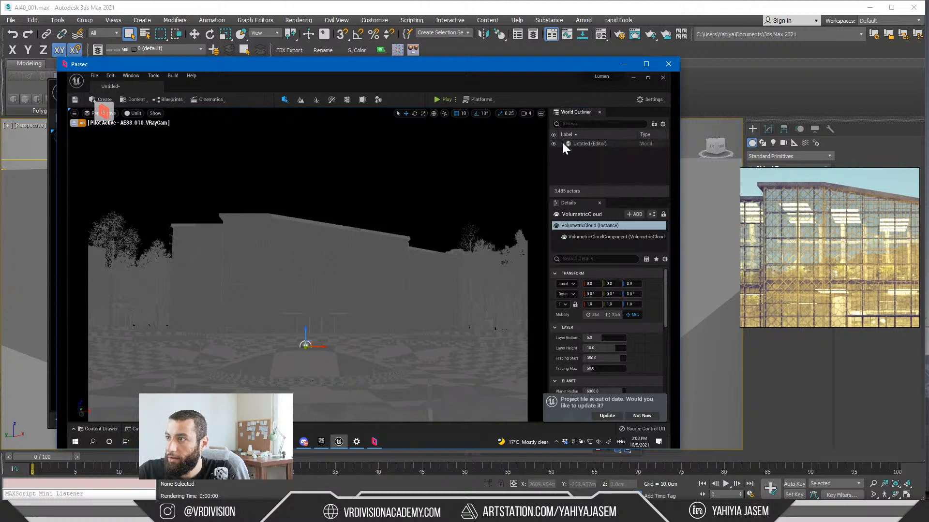
pyautogui.click(562, 143)
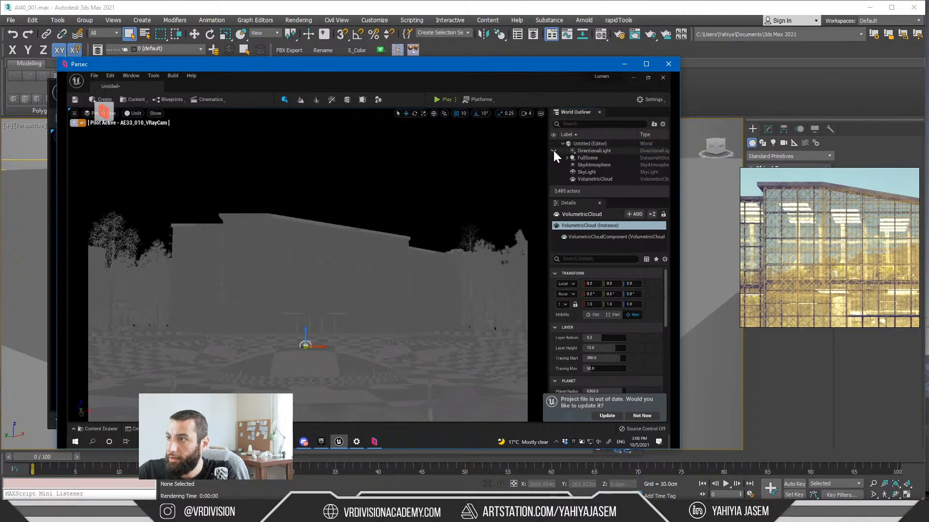
pyautogui.click(128, 114)
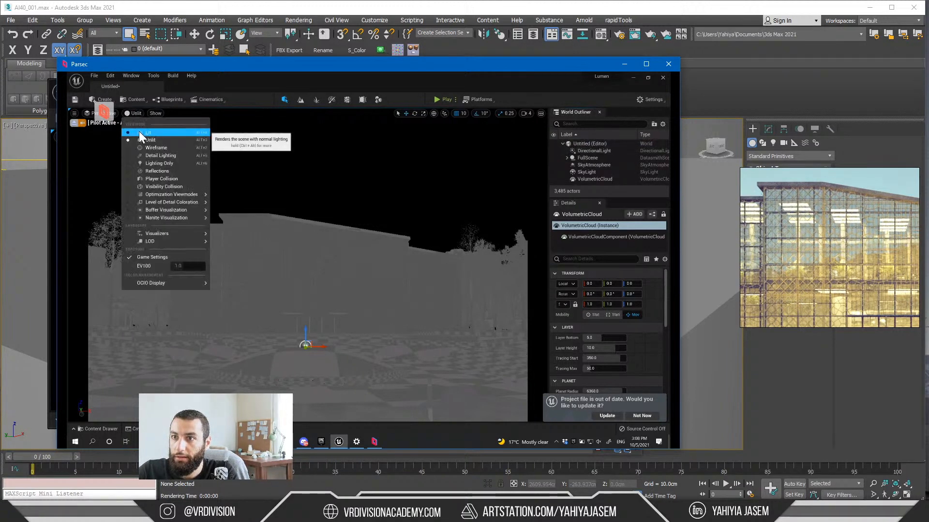
pyautogui.click(139, 131)
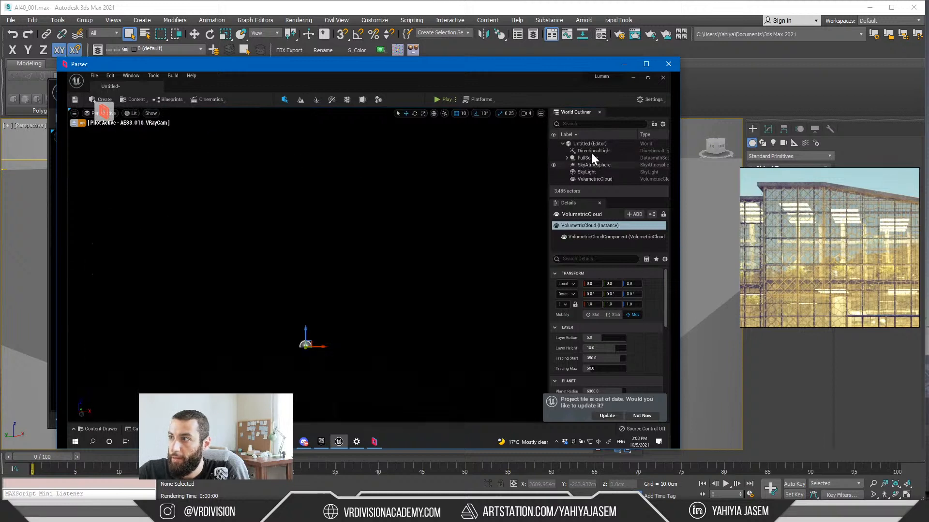
# Step: Enable Real Time Capture on the SkyLight and select the DirectionalLight
pyautogui.click(590, 172)
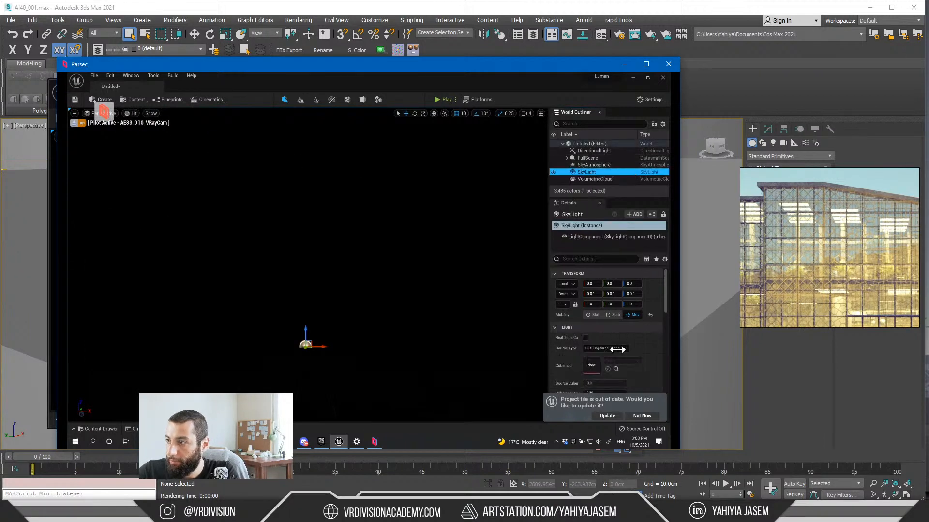
pyautogui.click(585, 338)
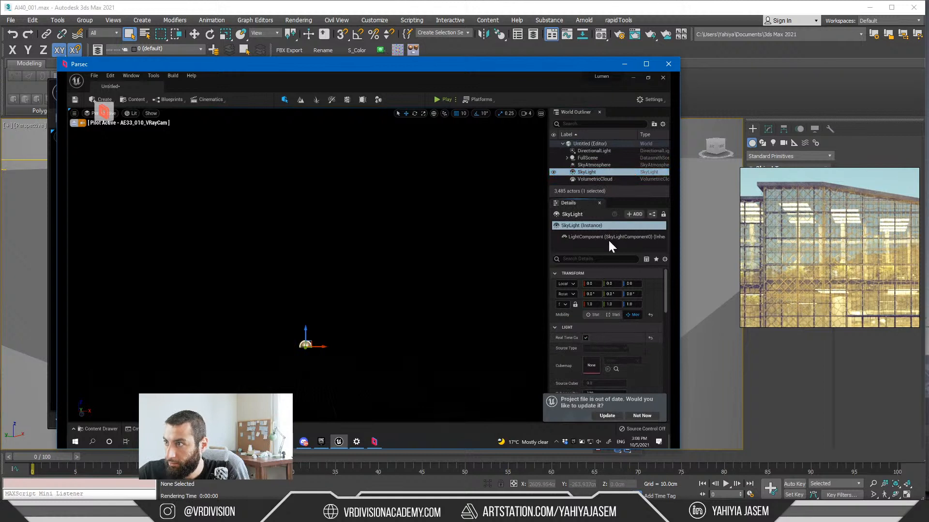
pyautogui.click(594, 150)
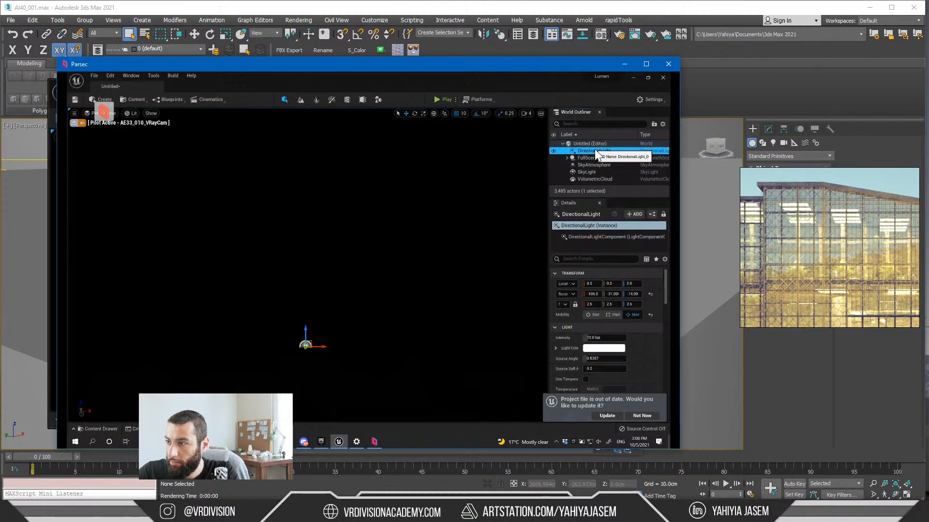
pyautogui.click(132, 113)
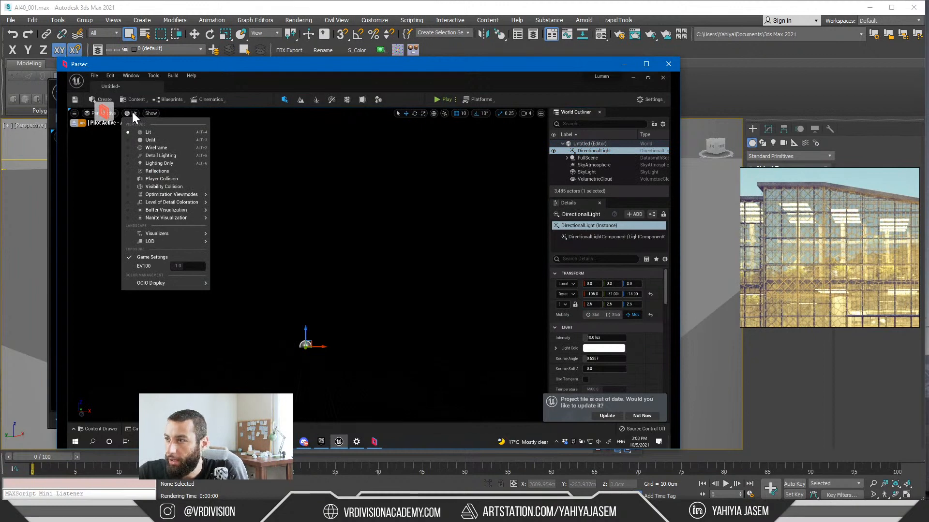
# Step: Minimize the Parsec window, the local Unreal Editor and the V-Ray frame buffer to return to the 3ds Max viewport
pyautogui.click(618, 64)
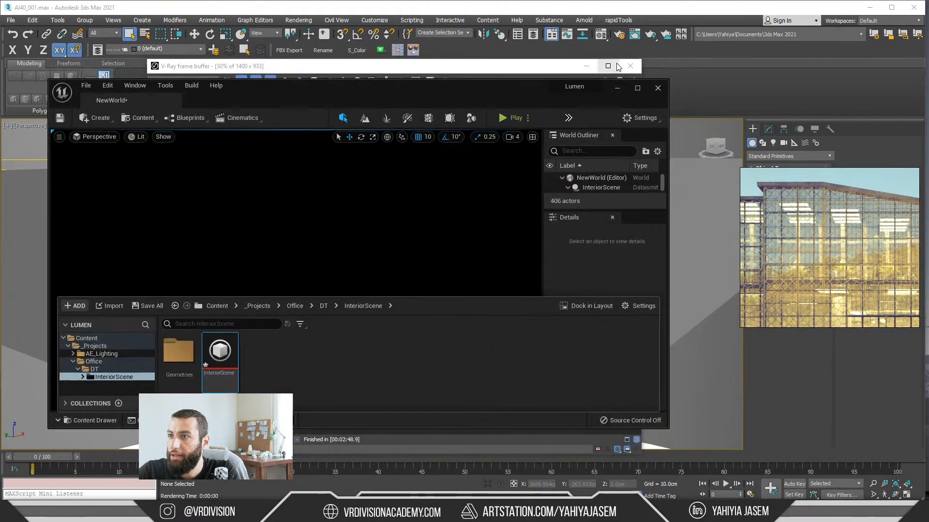
pyautogui.click(616, 88)
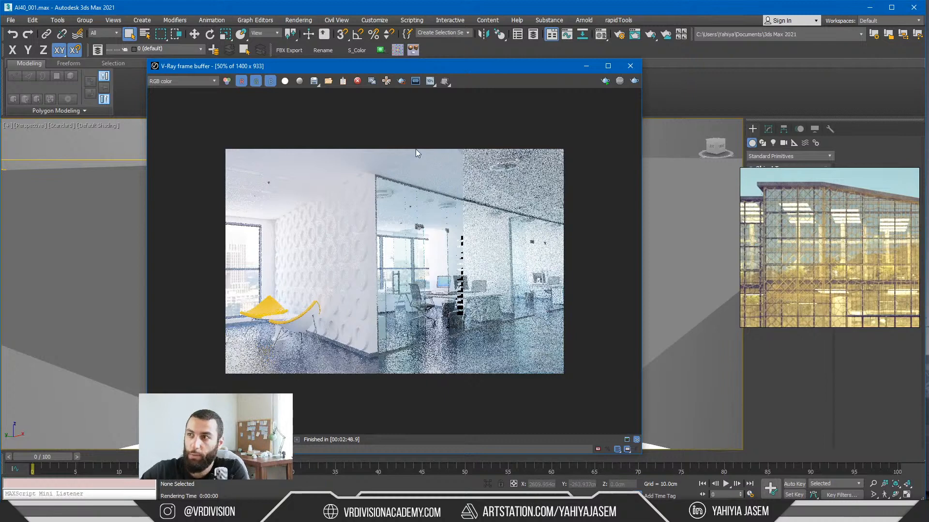
pyautogui.hotkey('alt', 'Tab')
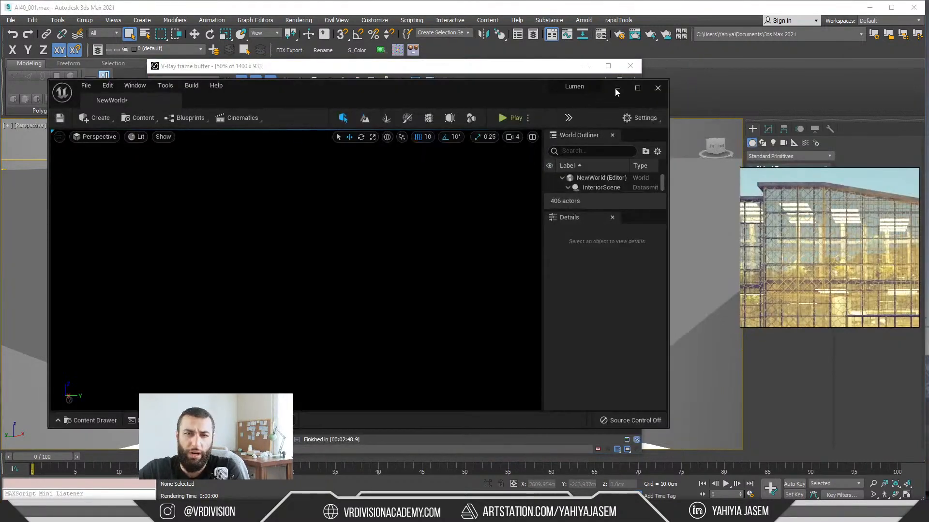
pyautogui.click(616, 89)
pyautogui.click(585, 66)
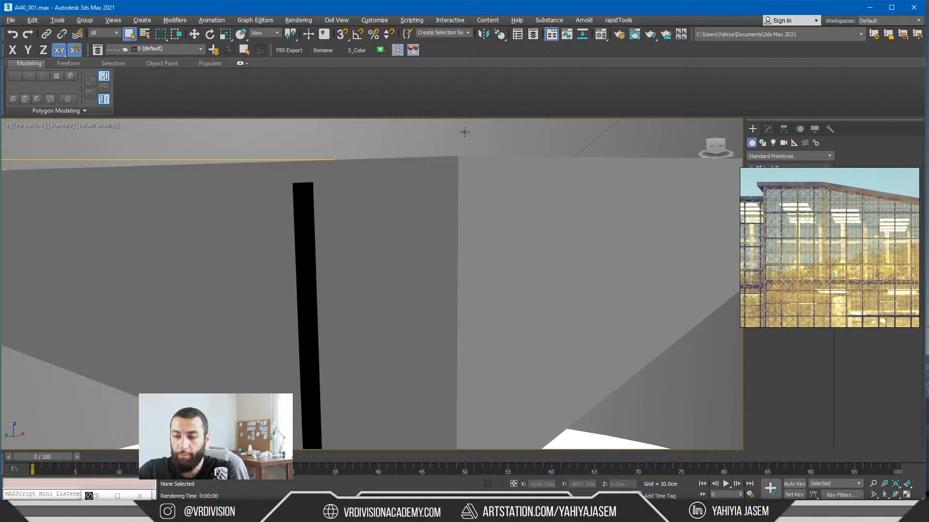
# Step: Set the scene's exposure control to VRay Exposure Control in the Environment and Effects settings
pyautogui.press('8')
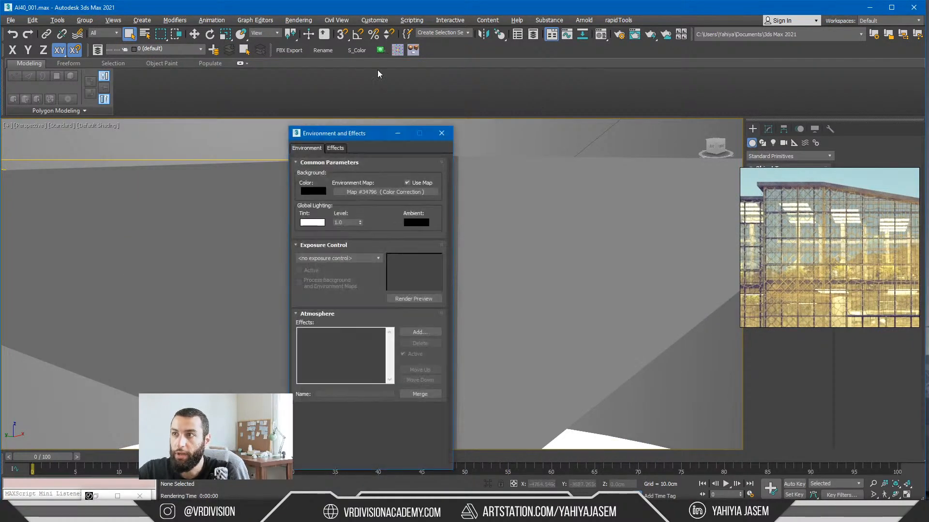
pyautogui.click(326, 259)
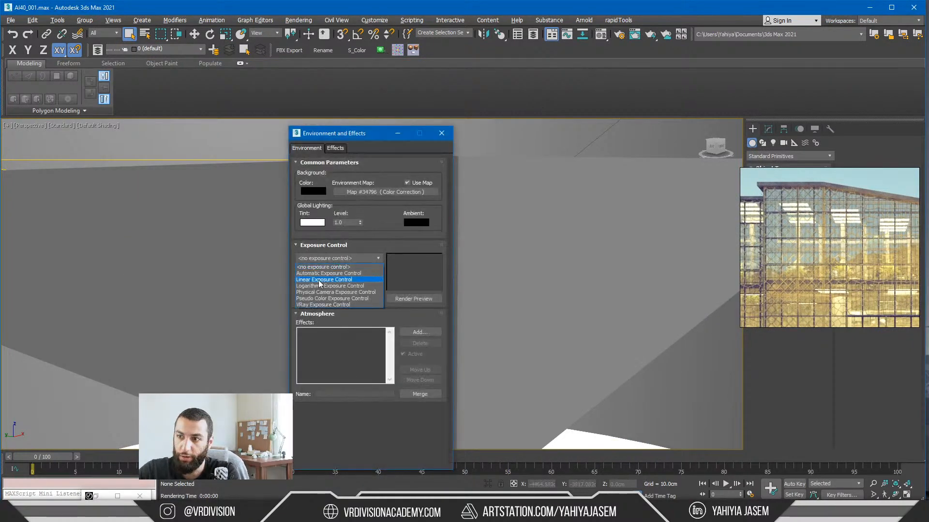
pyautogui.click(323, 306)
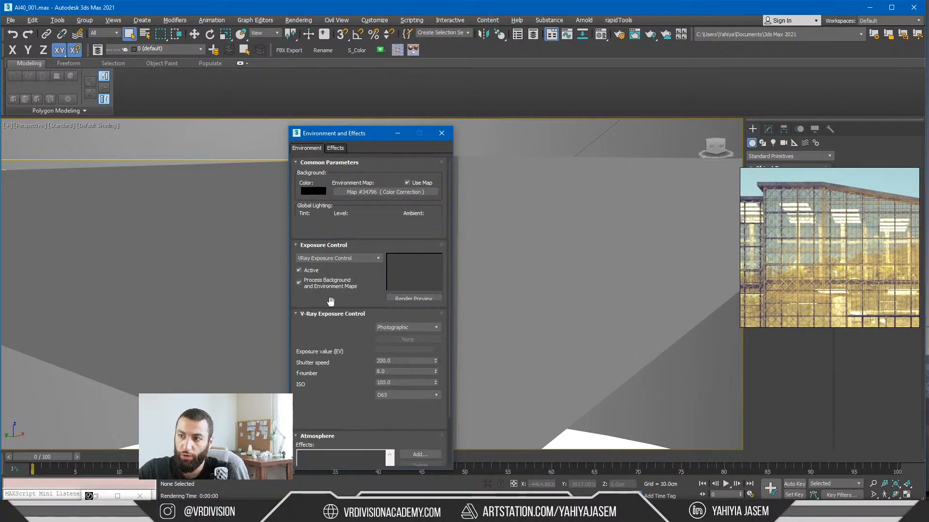
# Step: Set the scene's exposure control to <no exposure control> and switch to the Parsec window with the remote Unreal Editor
pyautogui.click(352, 257)
pyautogui.click(329, 266)
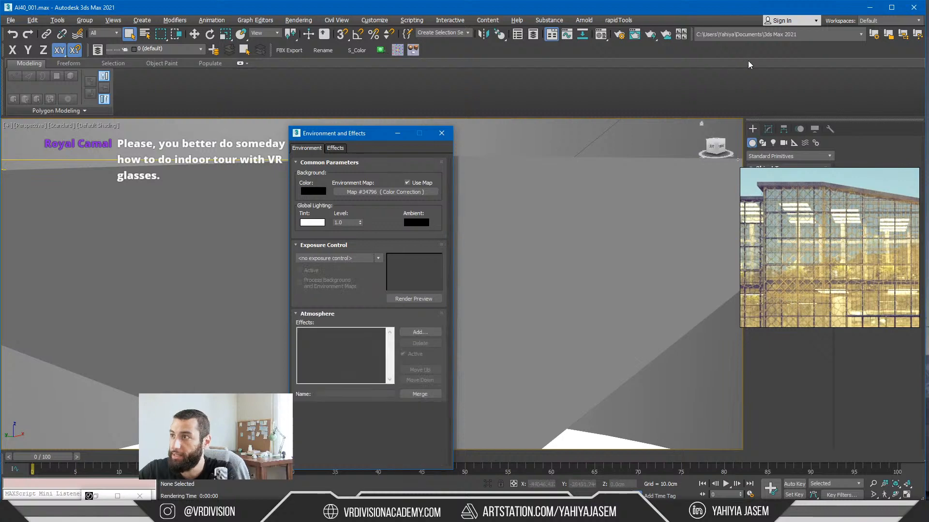
pyautogui.hotkey('alt', 'Tab')
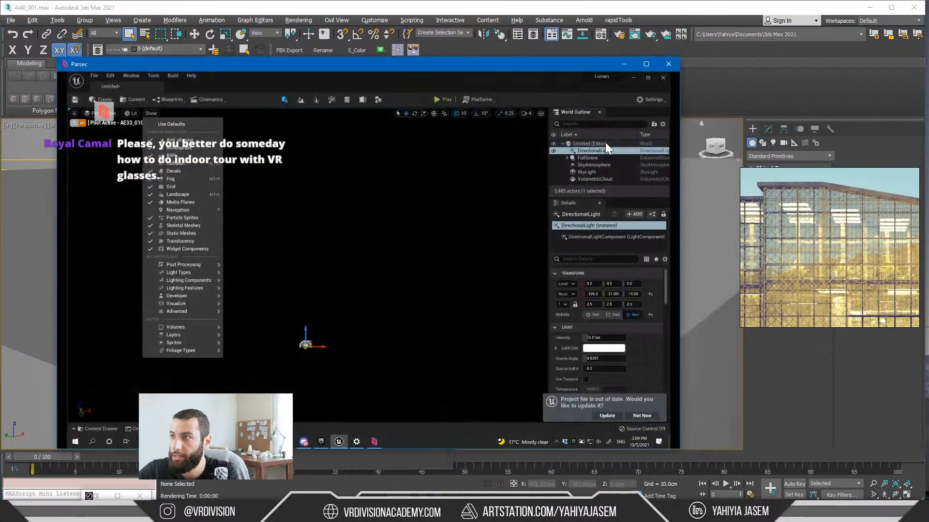
# Step: Search the World Outliner for "post", clear the search and expand the level's actor list
pyautogui.click(588, 125)
pyautogui.write('post')
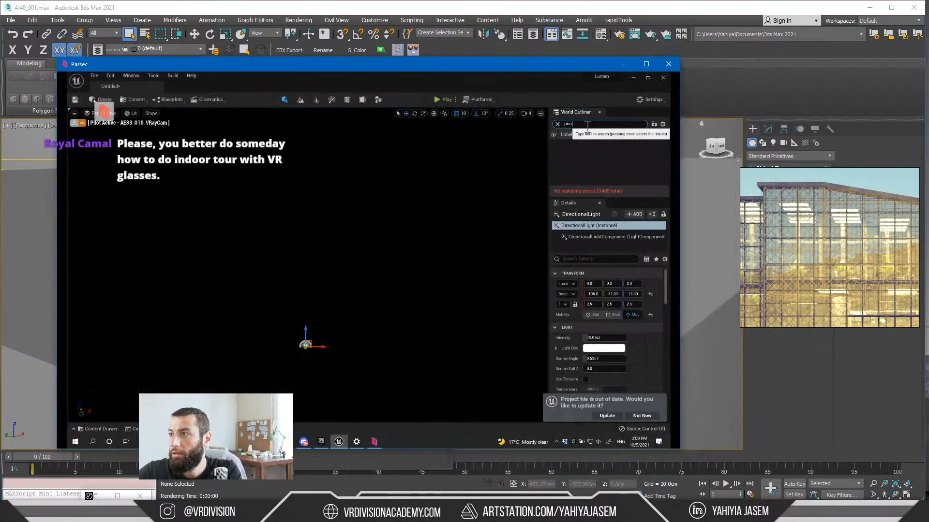
pyautogui.click(557, 124)
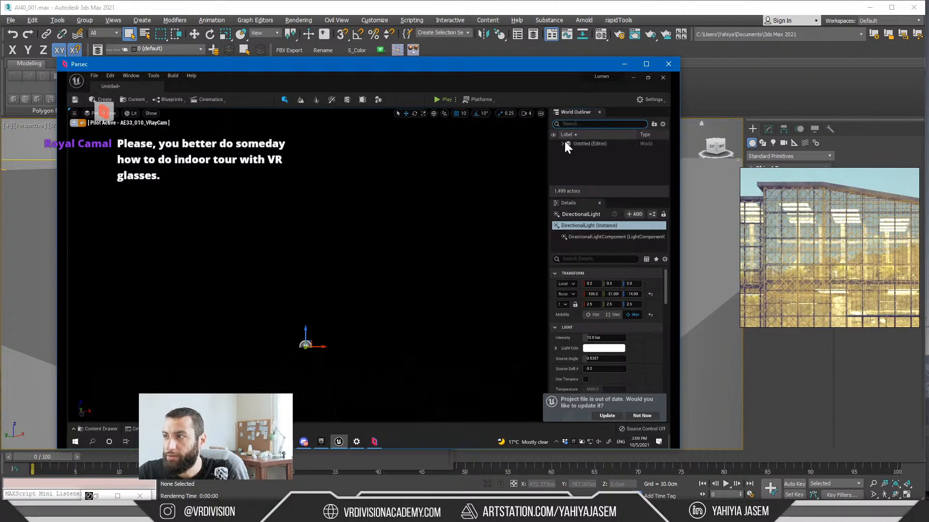
pyautogui.click(562, 143)
pyautogui.click(563, 143)
pyautogui.click(563, 143)
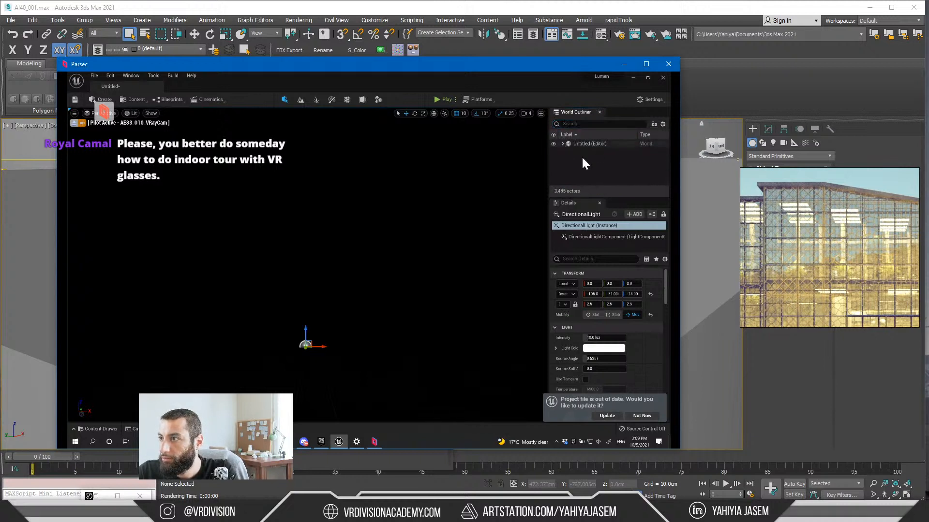
pyautogui.scroll(-5, 592, 163)
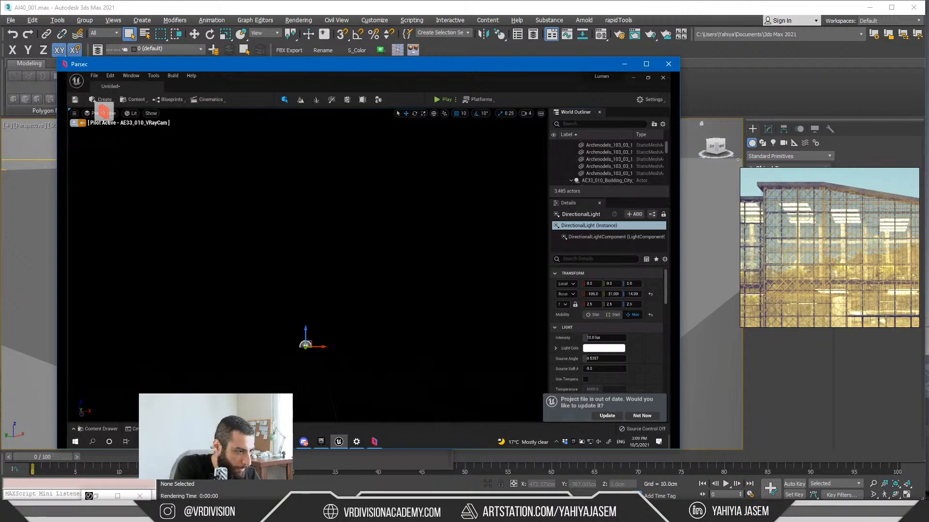
# Step: Select the building construction mesh, view the scene in Unlit mode and clear the selection
pyautogui.click(405, 237)
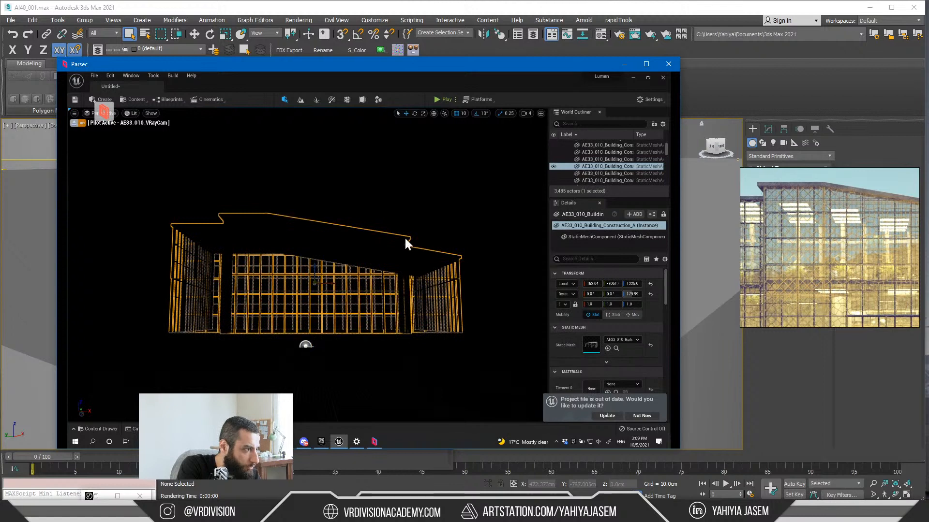
pyautogui.click(151, 139)
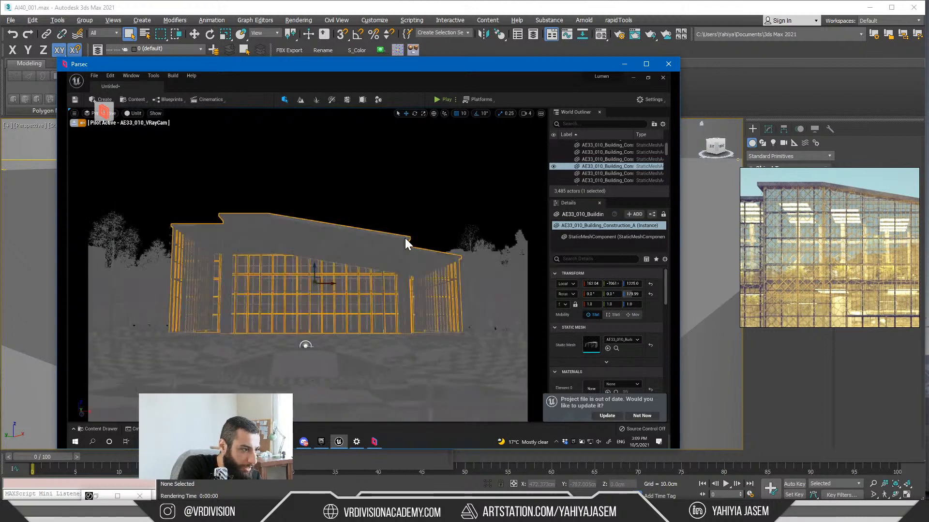
pyautogui.press('Escape')
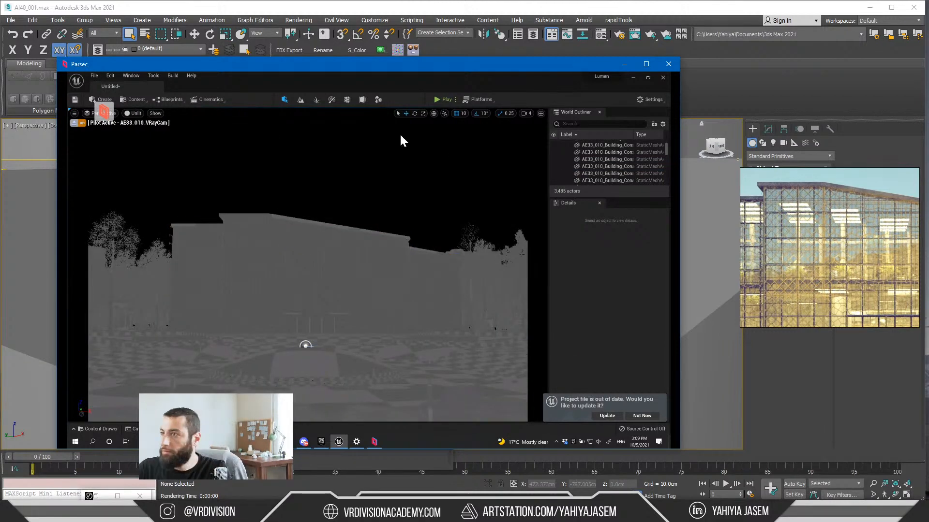
# Step: Set the Unreal viewport's view mode to Lit and collapse the FullScene actor in the World Outliner
pyautogui.scroll(5, 594, 158)
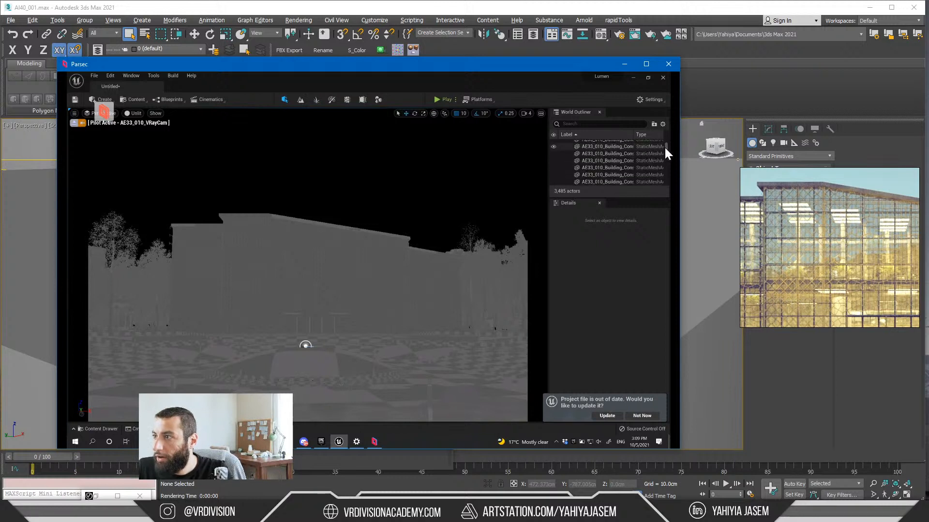
pyautogui.moveTo(666, 129); pyautogui.dragTo(666, 120)
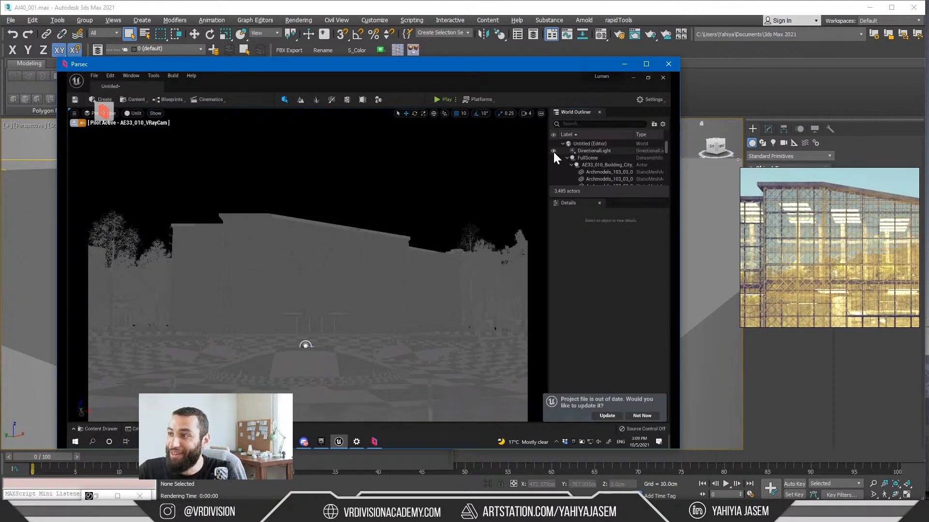
pyautogui.click(136, 114)
pyautogui.click(148, 131)
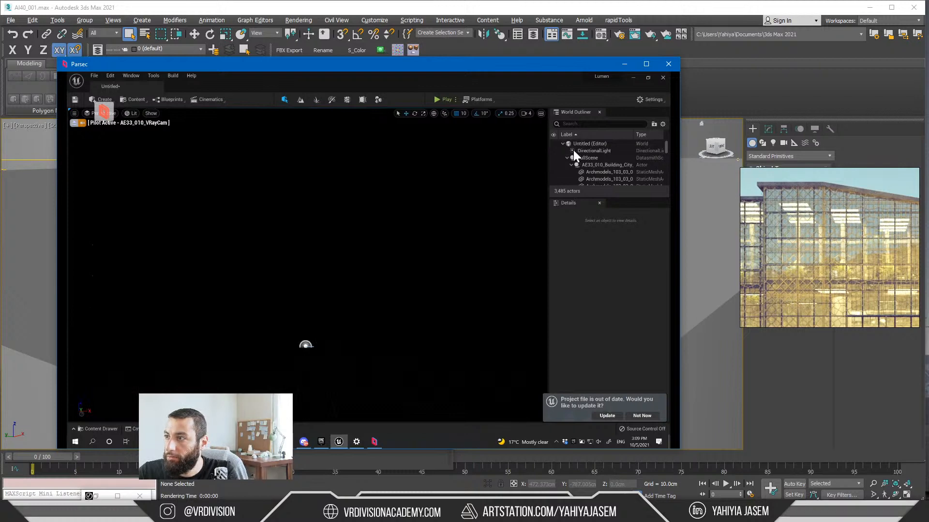
pyautogui.click(567, 158)
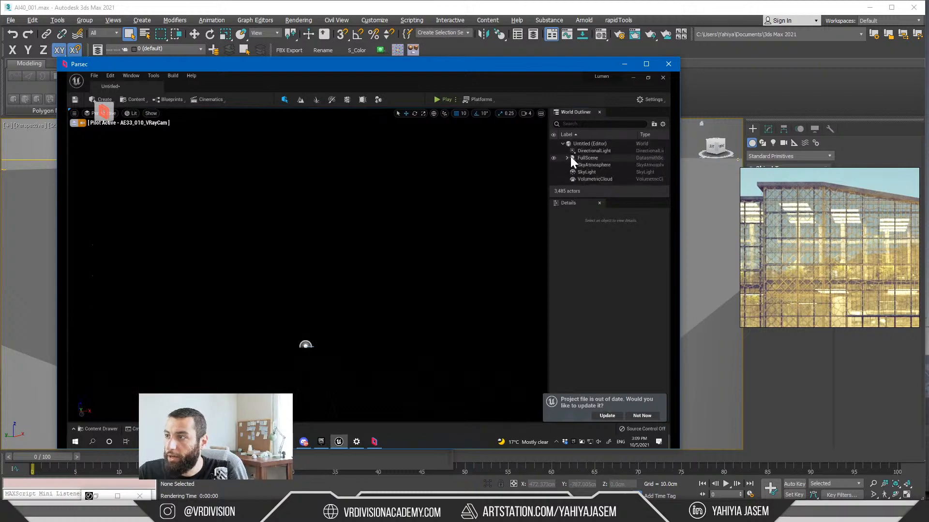
# Step: Minimize Parsec, read the viewer's comment about a VR indoor tour in the YouTube Studio live chat, and minimize the browser
pyautogui.click(631, 65)
pyautogui.hotkey('alt', 'Tab')
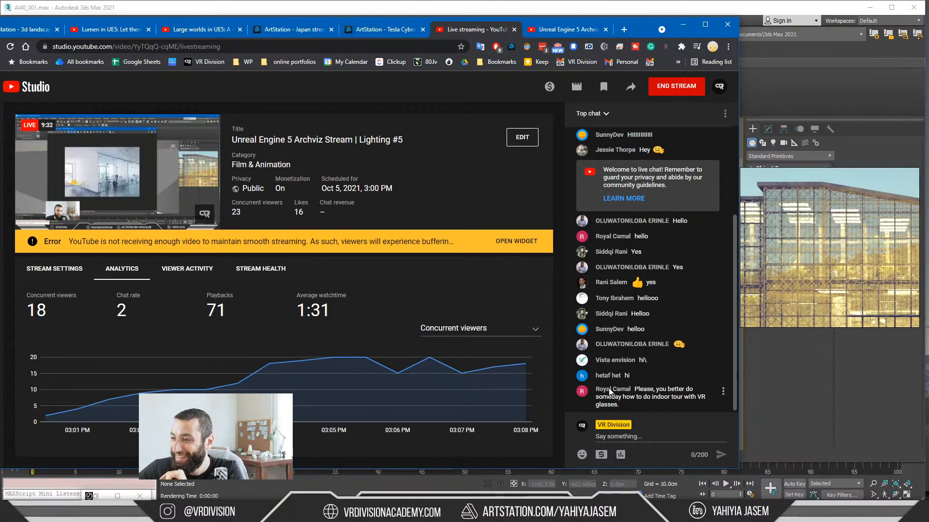
pyautogui.moveTo(637, 406); pyautogui.dragTo(675, 399)
pyautogui.click(641, 400)
pyautogui.click(628, 406)
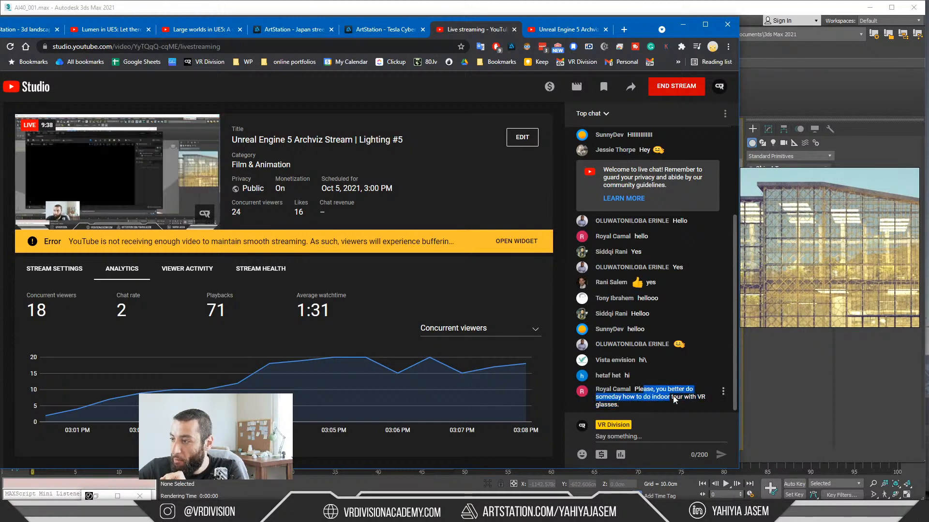
pyautogui.click(663, 405)
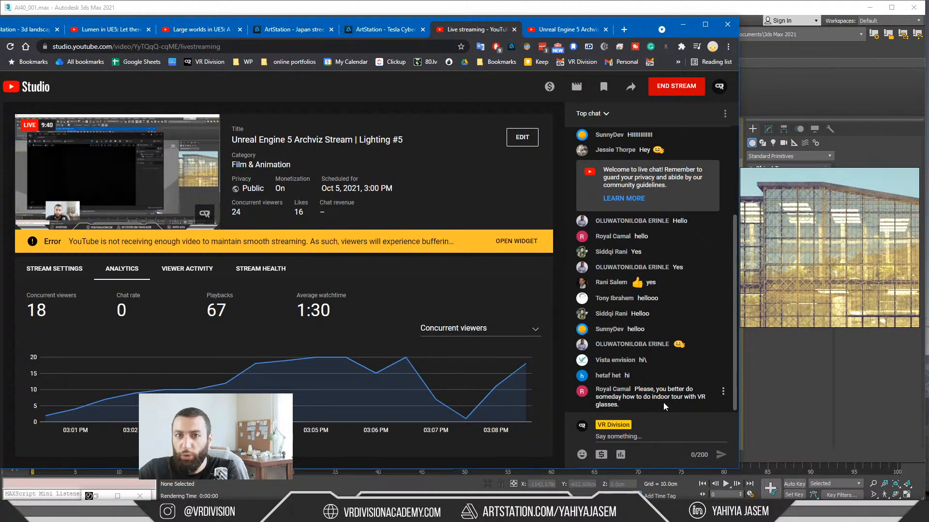
pyautogui.click(684, 25)
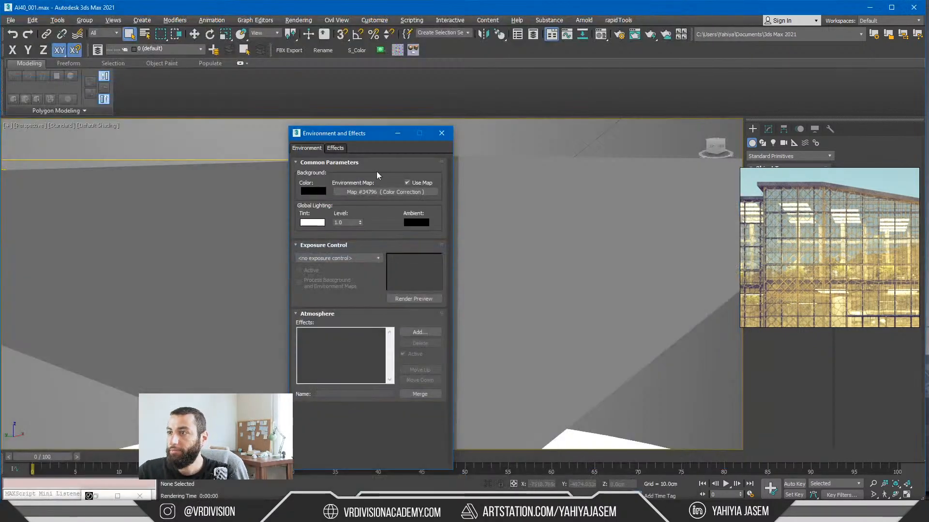
# Step: Close the Environment and Effects window and move the floating reference image out of the way of the command panel
pyautogui.click(440, 136)
pyautogui.scroll(-5, 428, 140)
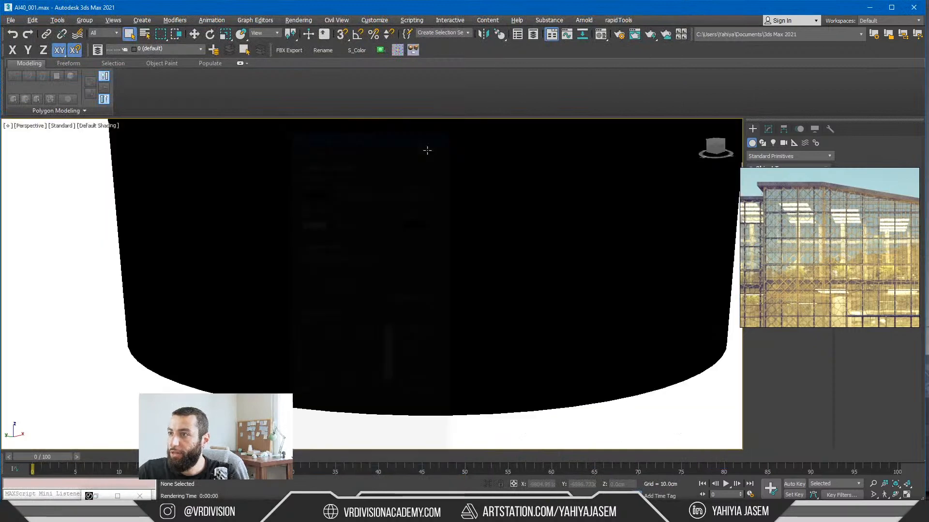
pyautogui.scroll(10, 384, 301)
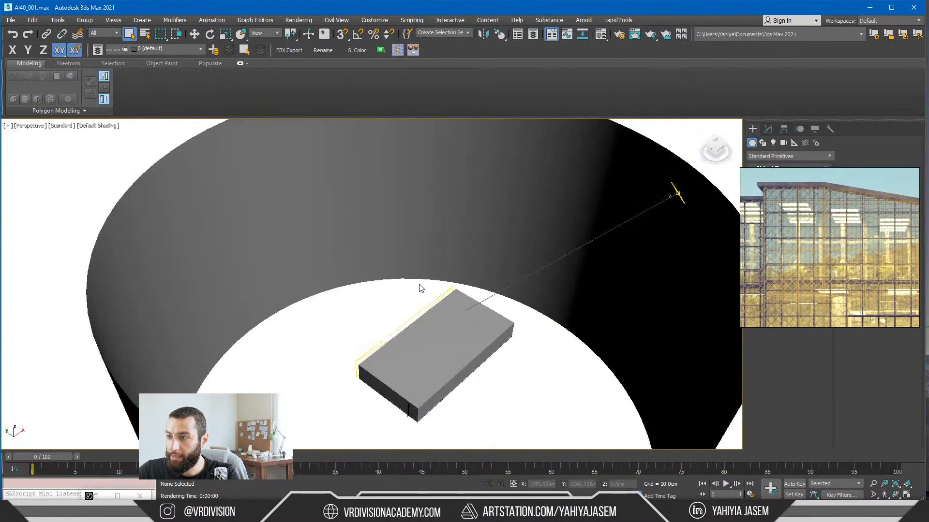
pyautogui.keyDown('alt'); pyautogui.moveTo(419, 285); pyautogui.dragTo(419, 273, button='middle'); pyautogui.keyUp('alt')
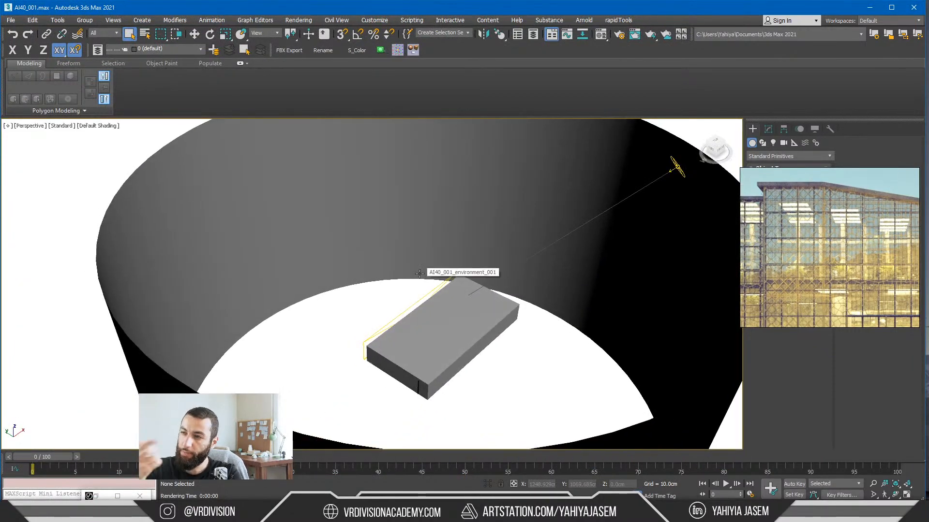
pyautogui.scroll(-8, 420, 273)
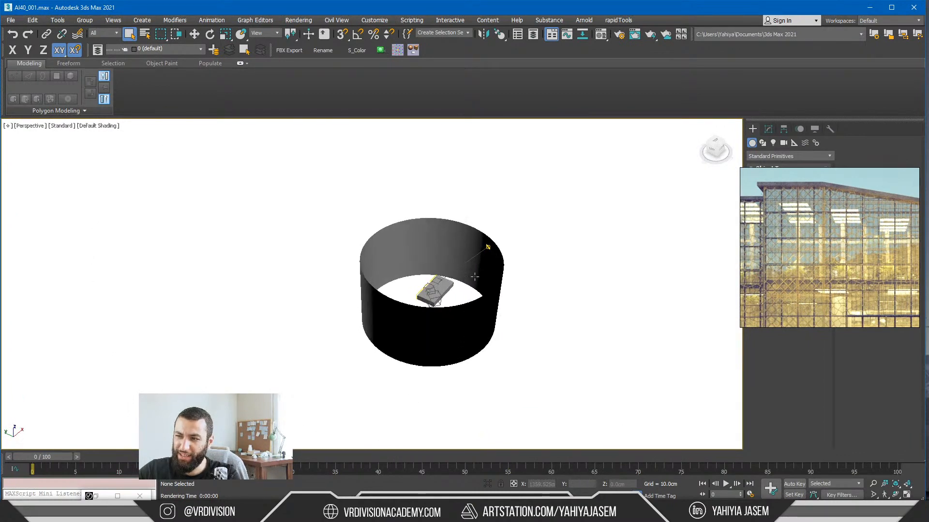
pyautogui.moveTo(790, 237); pyautogui.dragTo(928, 339)
pyautogui.scroll(10, 438, 294)
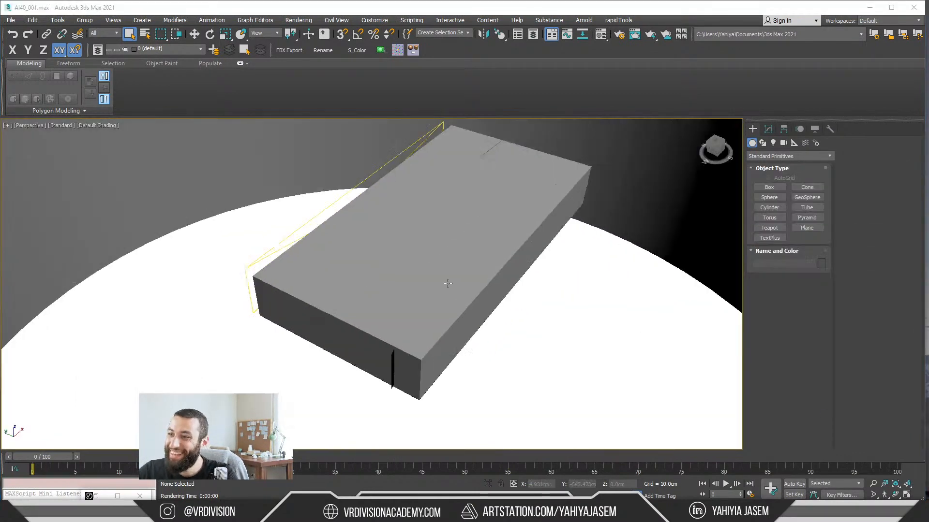
# Step: Select the box-shaped building and switch the perspective viewport to wireframe display
pyautogui.keyDown('alt'); pyautogui.moveTo(448, 284); pyautogui.dragTo(415, 369, button='middle'); pyautogui.keyUp('alt')
pyautogui.click(470, 318)
pyautogui.scroll(-5, 470, 318)
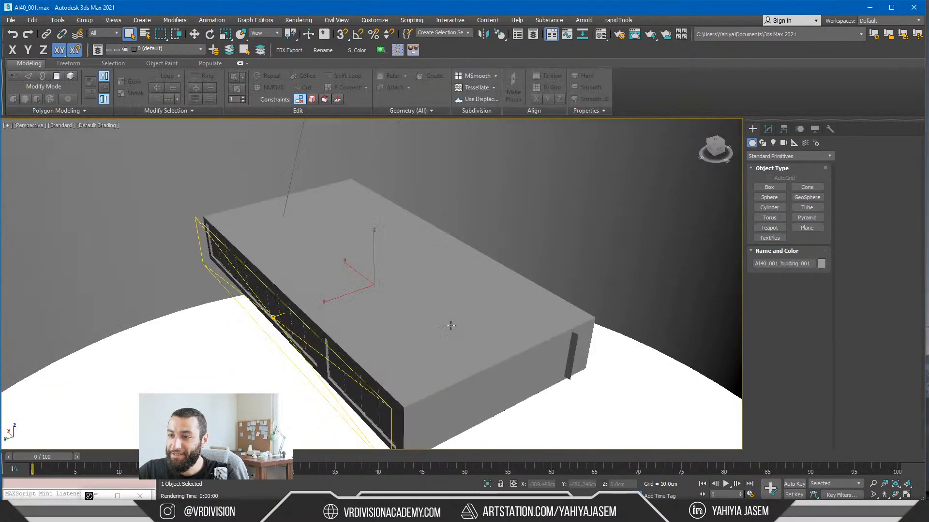
pyautogui.keyDown('alt'); pyautogui.moveTo(446, 321); pyautogui.dragTo(447, 315, button='middle'); pyautogui.keyUp('alt')
pyautogui.scroll(5, 450, 315)
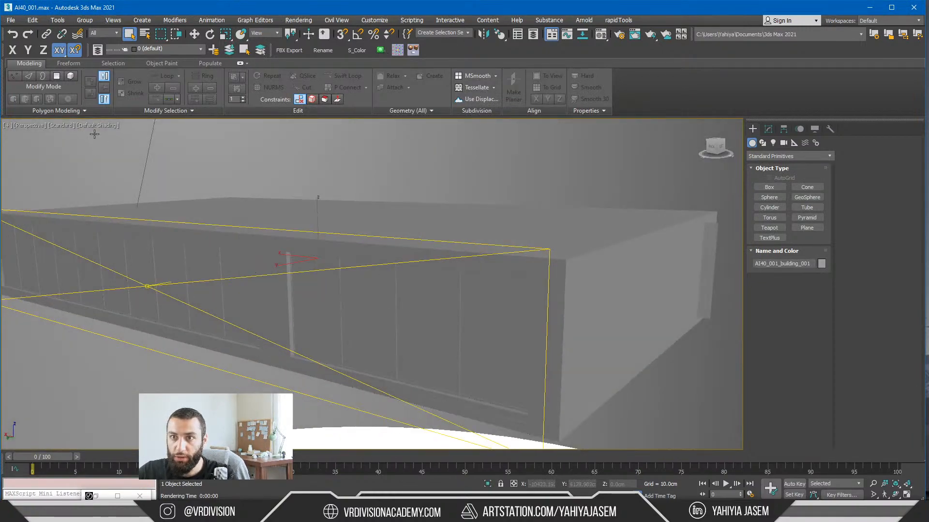
pyautogui.press('F3')
pyautogui.press('F3')
pyautogui.press('F3')
# Step: Examine the office interior inside the wireframe building and clear the selection
pyautogui.moveTo(396, 261)
pyautogui.keyDown('alt'); pyautogui.mouseDown(button='middle')
pyautogui.moveTo(338, 279)
pyautogui.moveTo(269, 267)
pyautogui.mouseUp(button='middle'); pyautogui.keyUp('alt')
pyautogui.scroll(5, 262, 277)
pyautogui.click(420, 432)
pyautogui.click(427, 422)
pyautogui.keyDown('alt'); pyautogui.moveTo(427, 424); pyautogui.dragTo(323, 349, button='middle'); pyautogui.keyUp('alt')
pyautogui.scroll(-4, 240, 224)
pyautogui.click(260, 376)
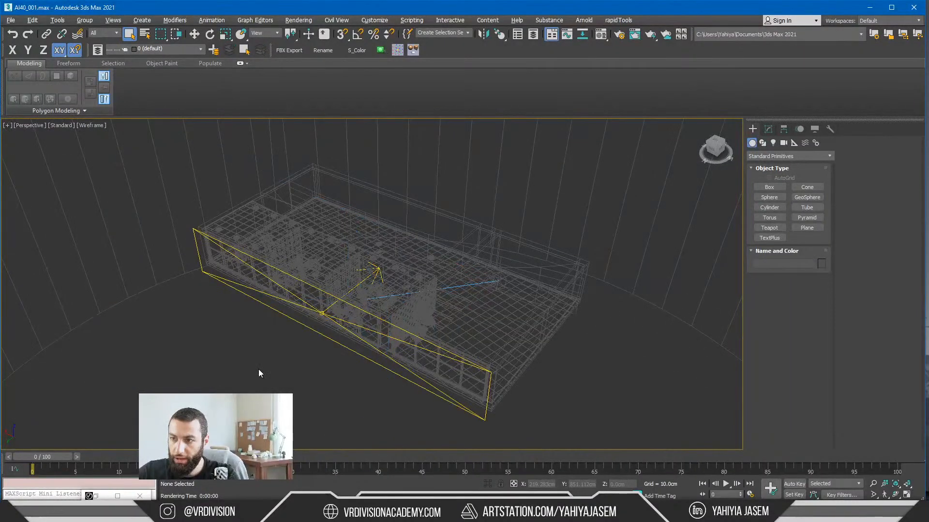
# Step: Open the export file dialog to show the Datasmith files in the AI40_01 folder, and close it without exporting
pyautogui.hotkey('ctrl', 'e')
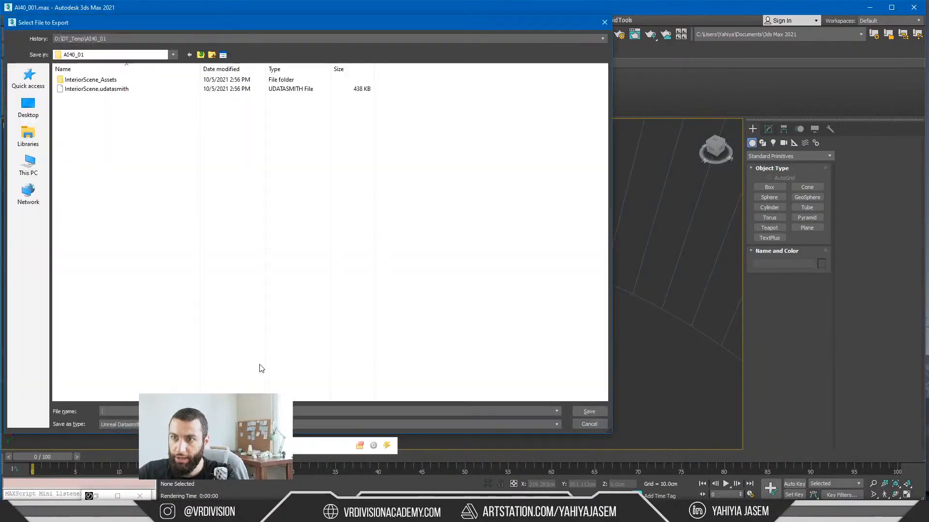
pyautogui.click(604, 22)
# Step: Minimize 3ds Max, move Streamlabs OBS aside and minimize the two File Explorer windows
pyautogui.click(869, 7)
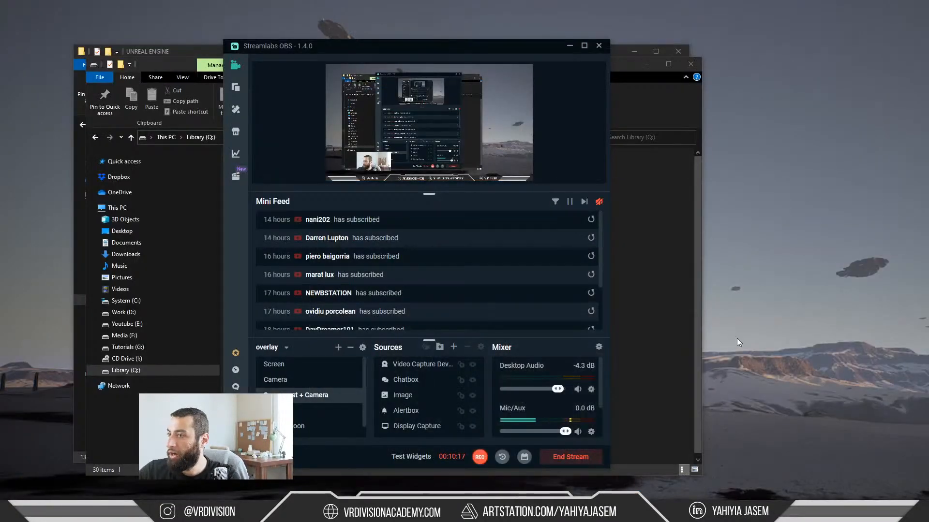
pyautogui.click(569, 46)
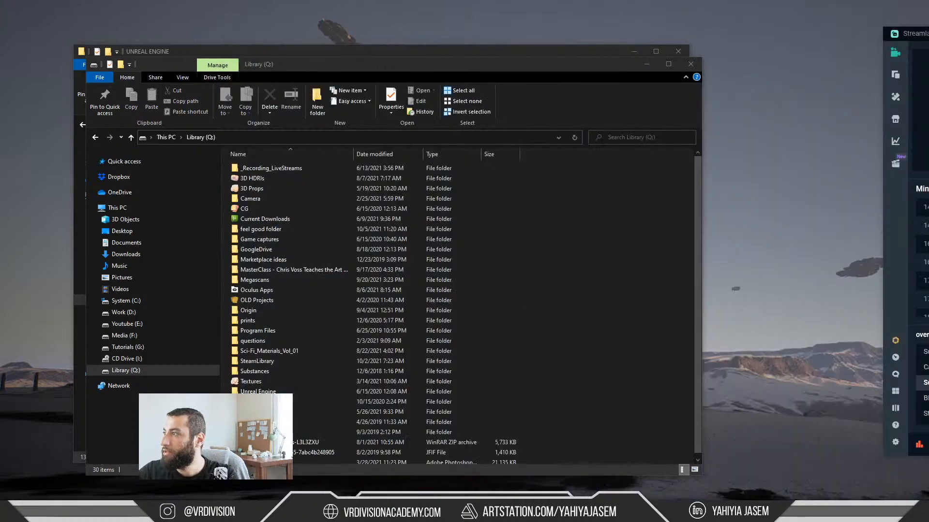
pyautogui.click(647, 64)
pyautogui.click(631, 52)
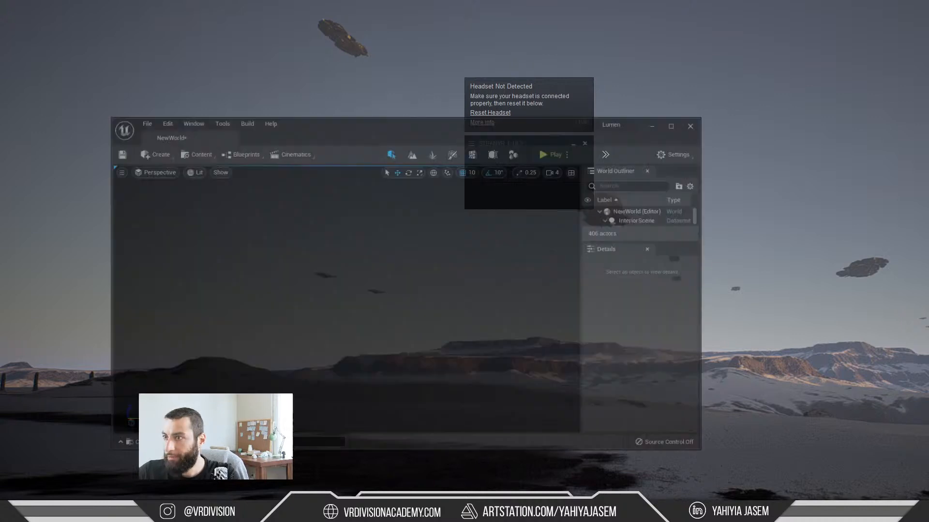
# Step: Move the local Unreal Editor window with the NewWorld level into the screen's corner and point out the Datasmith import option
pyautogui.moveTo(539, 146); pyautogui.dragTo(371, 25)
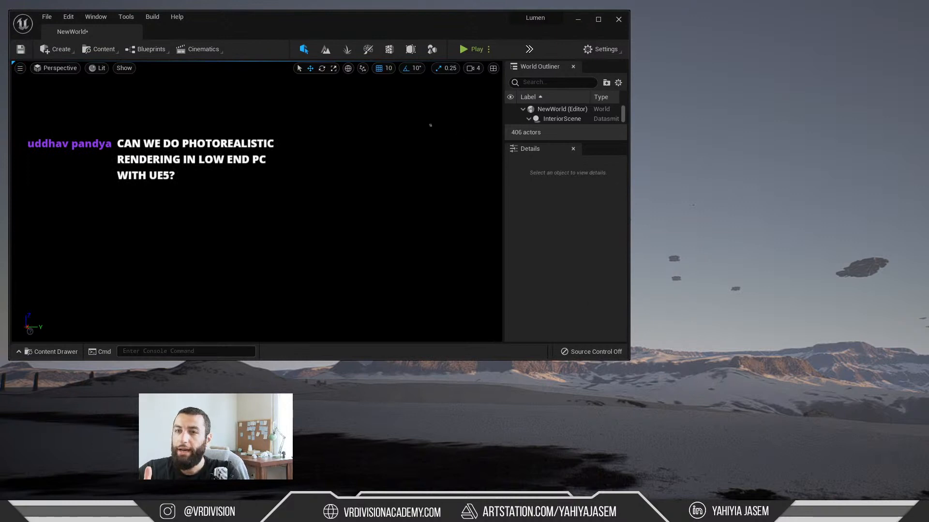
pyautogui.click(100, 49)
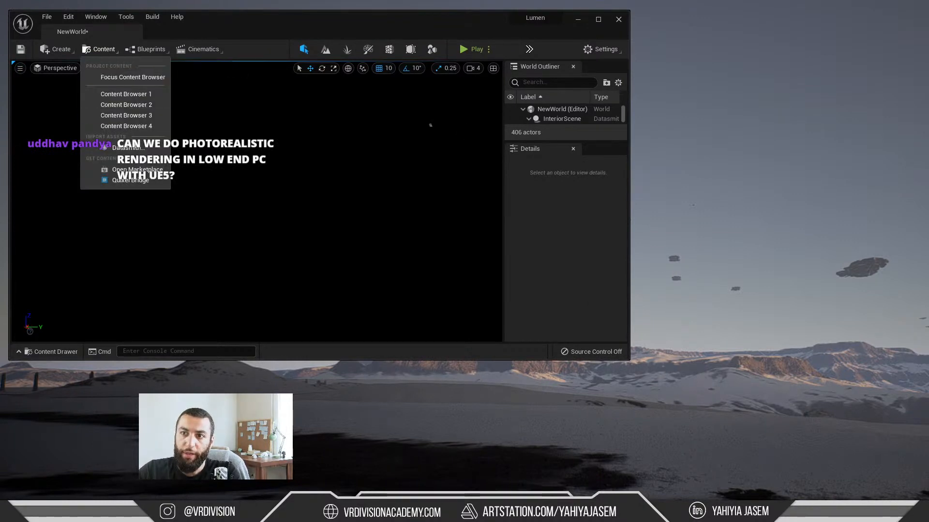
pyautogui.click(128, 148)
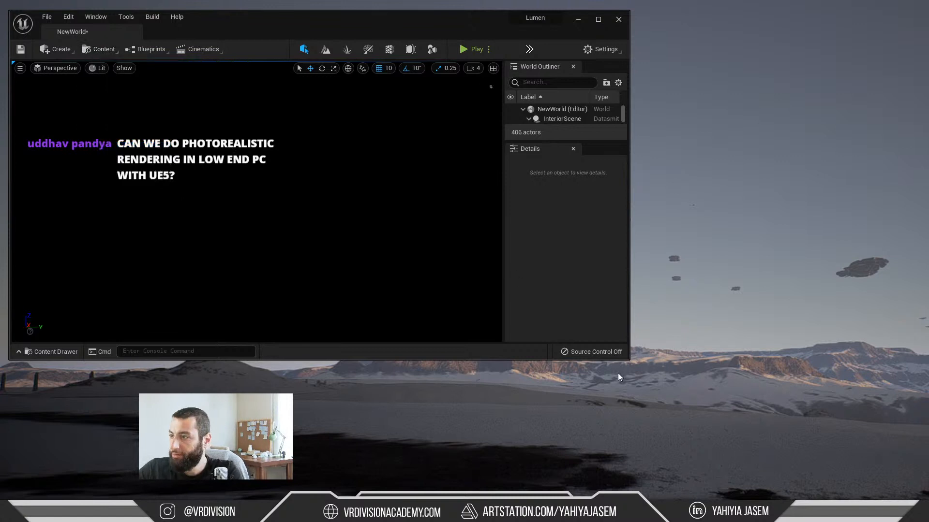
# Step: Enlarge the local Unreal Editor window to cover most of the screen and bring the Streamlabs OBS window back over it
pyautogui.moveTo(626, 361); pyautogui.dragTo(813, 503)
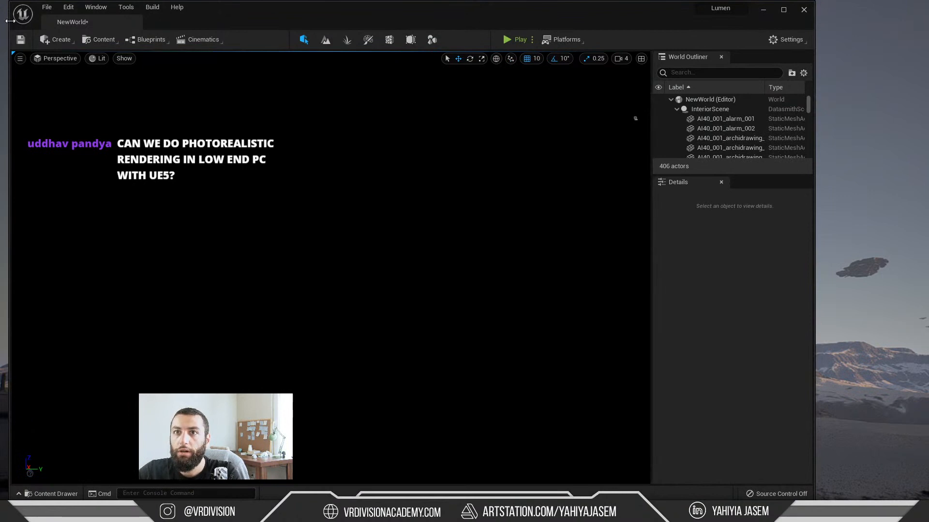
pyautogui.moveTo(9, 22); pyautogui.dragTo(1, 22)
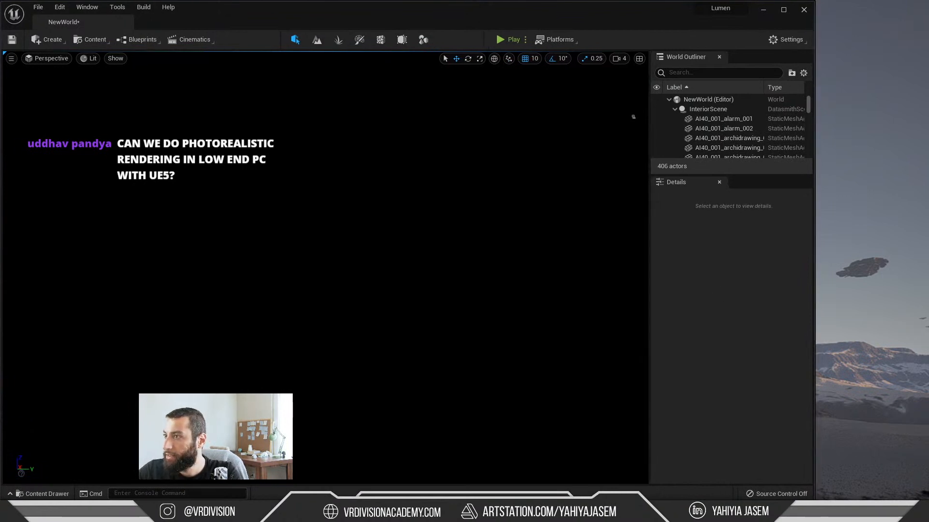
pyautogui.moveTo(928, 48); pyautogui.dragTo(333, 97)
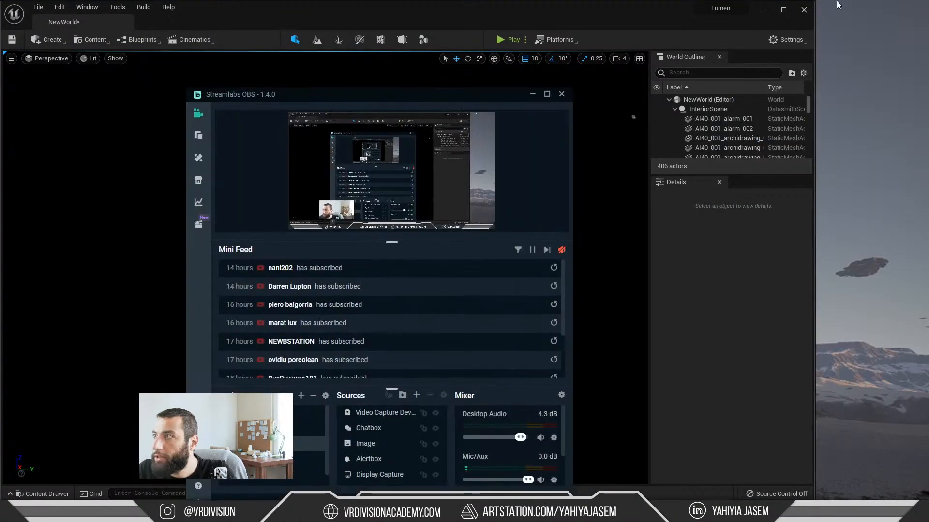
# Step: Widen the local Unreal Editor window to span the screen and move the Streamlabs OBS window off it
pyautogui.moveTo(815, 24); pyautogui.dragTo(901, 25)
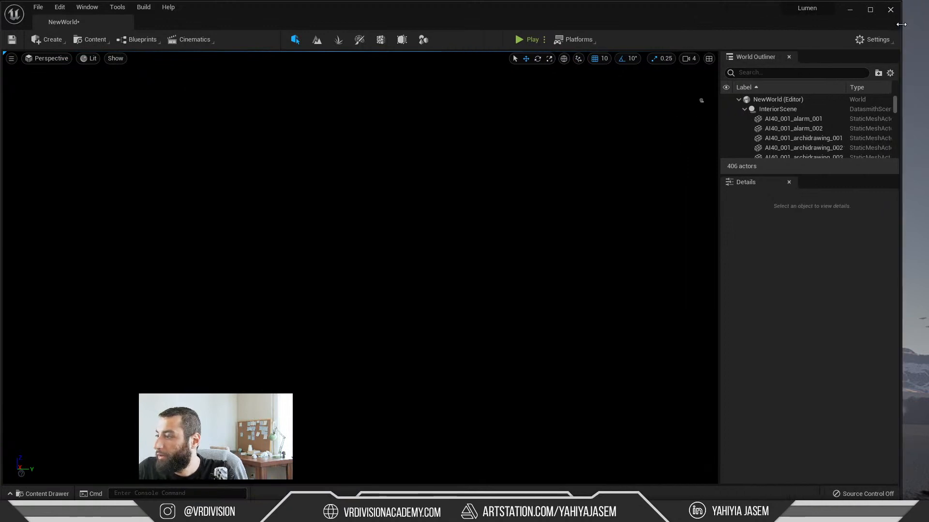
pyautogui.hotkey('alt', 'Tab')
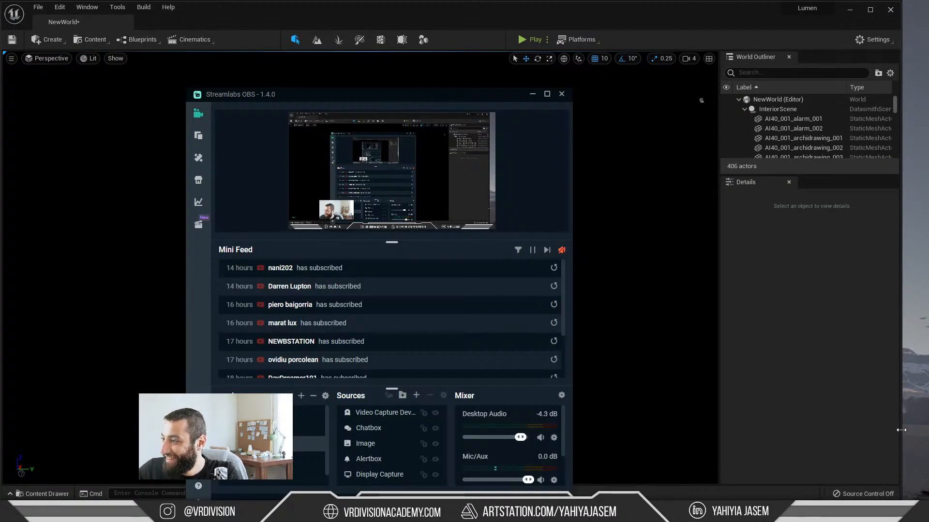
pyautogui.moveTo(901, 432); pyautogui.dragTo(922, 429)
pyautogui.hotkey('alt', 'Tab')
# Step: Switch to YouTube Studio in Chrome, pop the live chat out into its own window and minimize the main browser window
pyautogui.hotkey('alt', 'Tab')
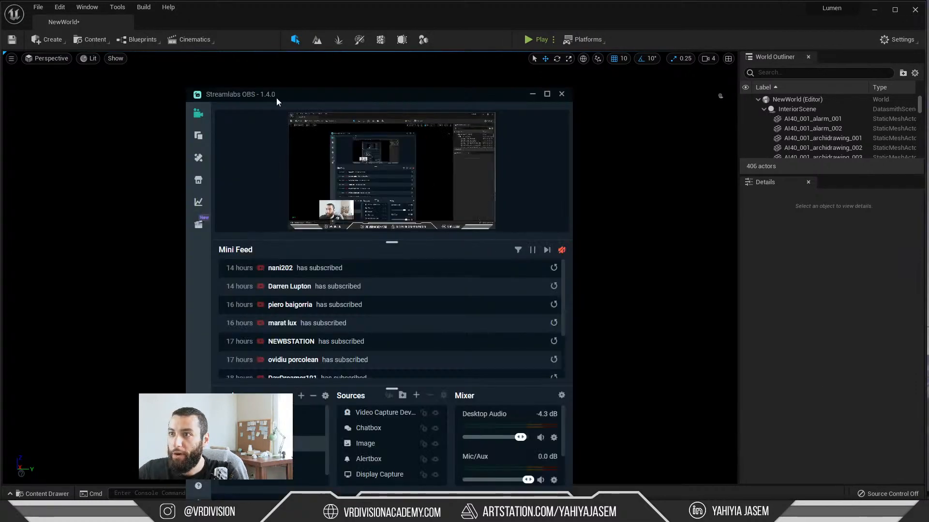
pyautogui.moveTo(277, 101); pyautogui.dragTo(928, 115)
pyautogui.hotkey('alt', 'Tab')
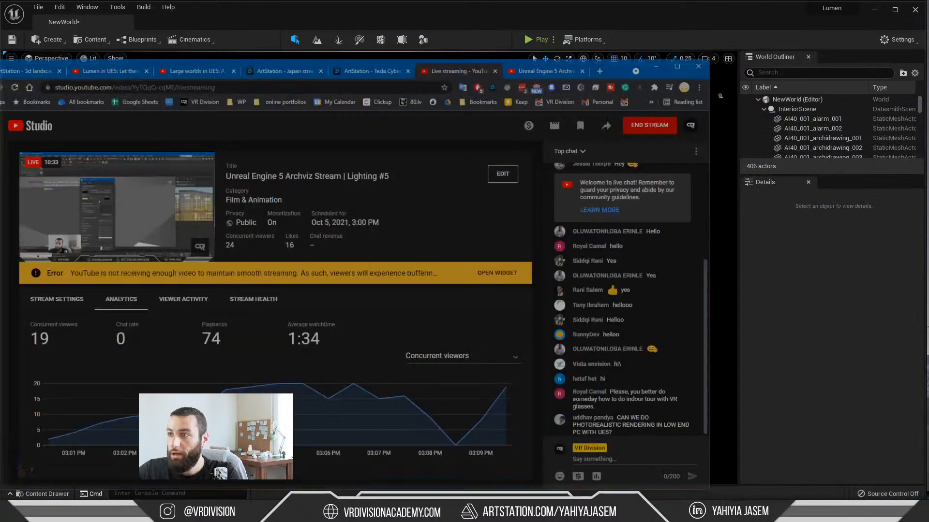
pyautogui.click(724, 113)
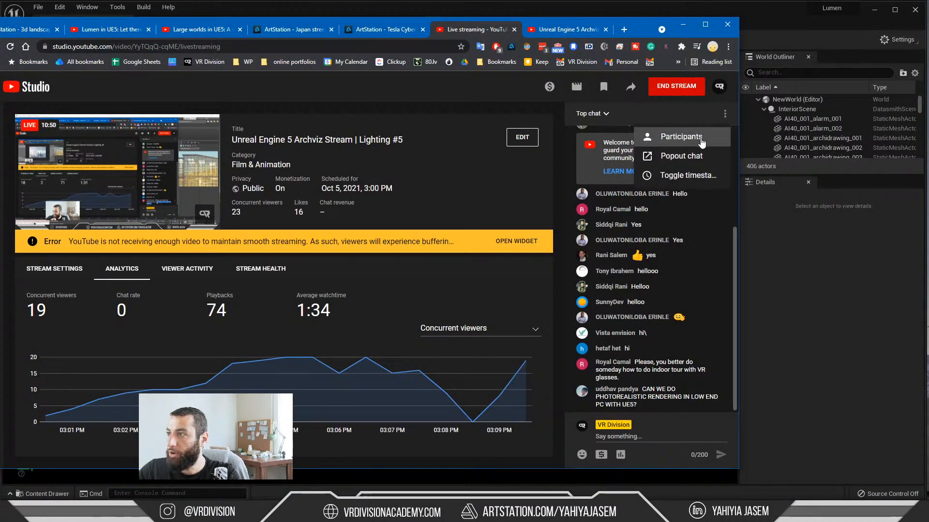
pyautogui.click(677, 156)
pyautogui.moveTo(229, 9); pyautogui.dragTo(467, 108)
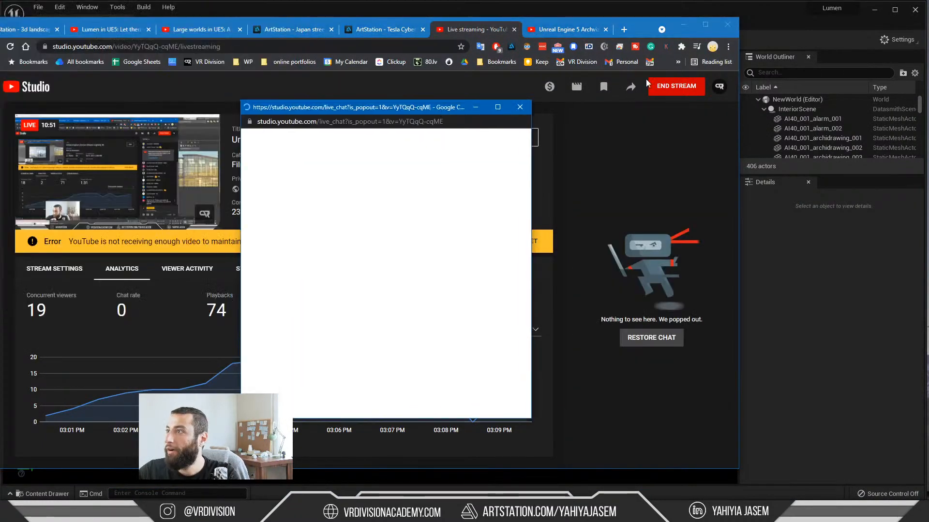
pyautogui.click(684, 25)
pyautogui.click(684, 25)
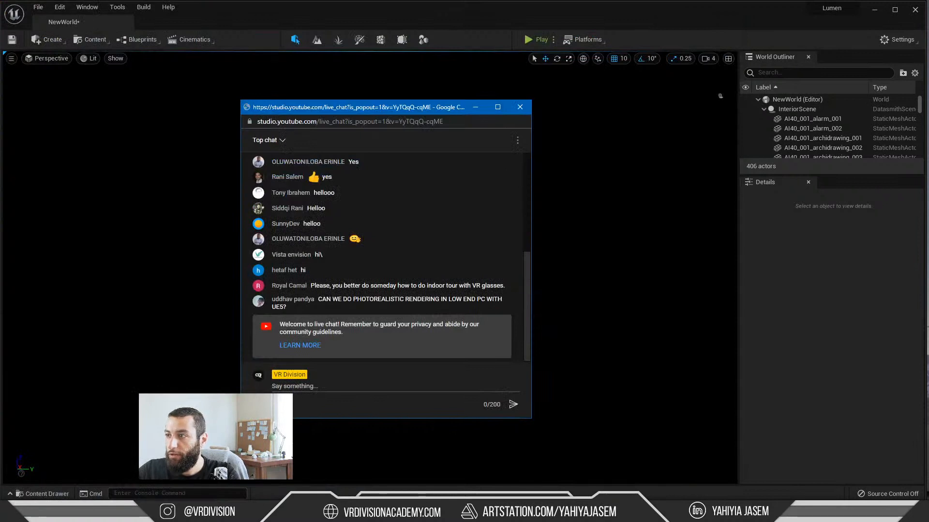
# Step: Narrow the popped-out live chat window and move it off the recorded screen
pyautogui.moveTo(532, 216); pyautogui.dragTo(498, 205)
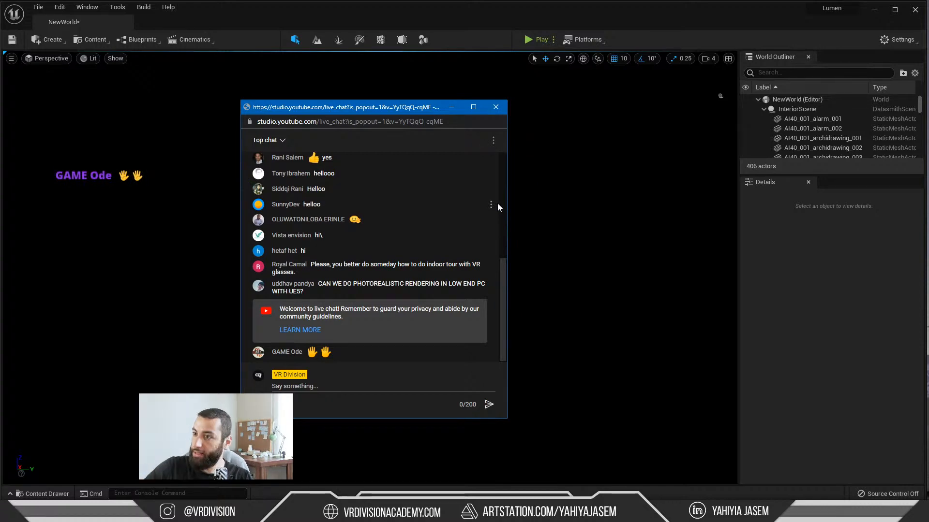
pyautogui.moveTo(313, 110); pyautogui.dragTo(928, 116)
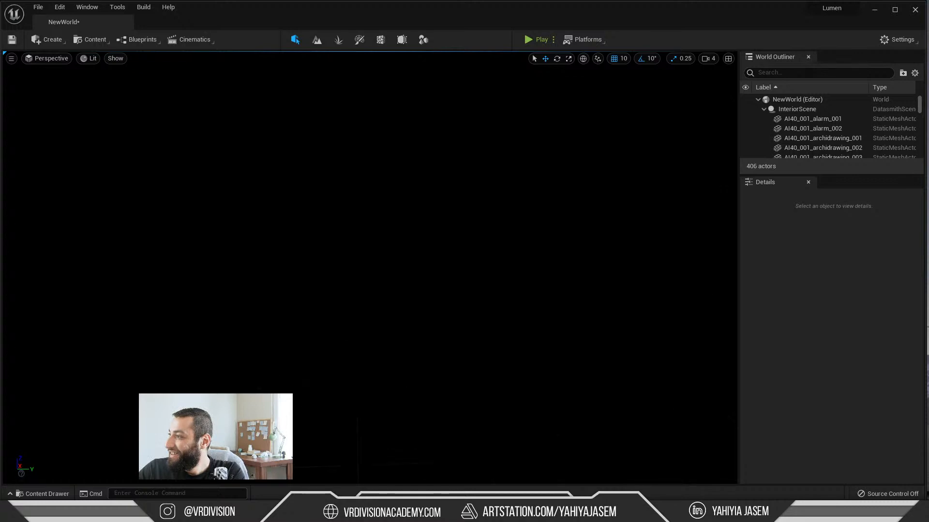
pyautogui.moveTo(558, 150); pyautogui.dragTo(562, 112, button='right')
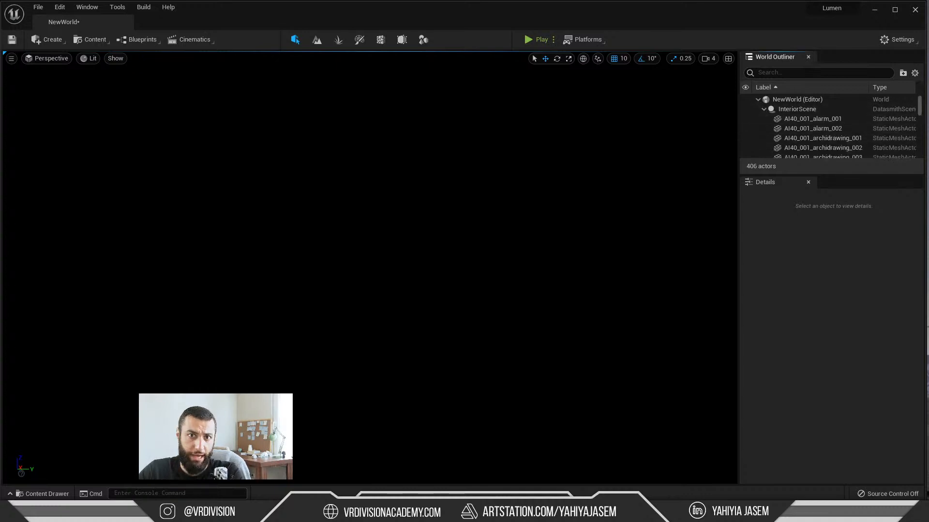
# Step: Switch to 3ds Max, point out InteriorScene.udatasmith in the export dialog, and close the dialog and the V-Ray frame buffer
pyautogui.hotkey('alt', 'Tab')
pyautogui.hotkey('alt', 'Tab')
pyautogui.hotkey('alt', 'Tab')
pyautogui.hotkey('alt', 'Tab')
pyautogui.hotkey('alt', 'Tab')
pyautogui.hotkey('alt', 'Tab')
pyautogui.hotkey('alt', 'Tab')
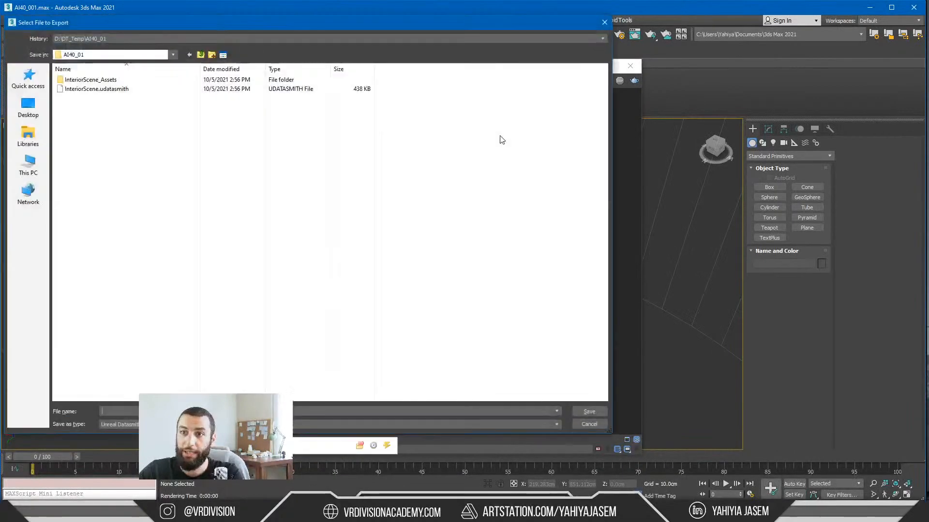
pyautogui.click(82, 90)
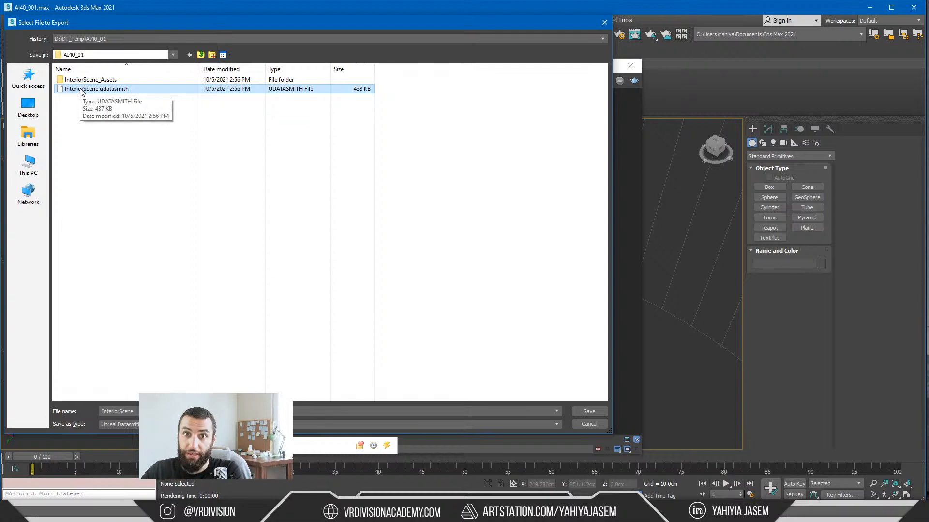
pyautogui.click(604, 23)
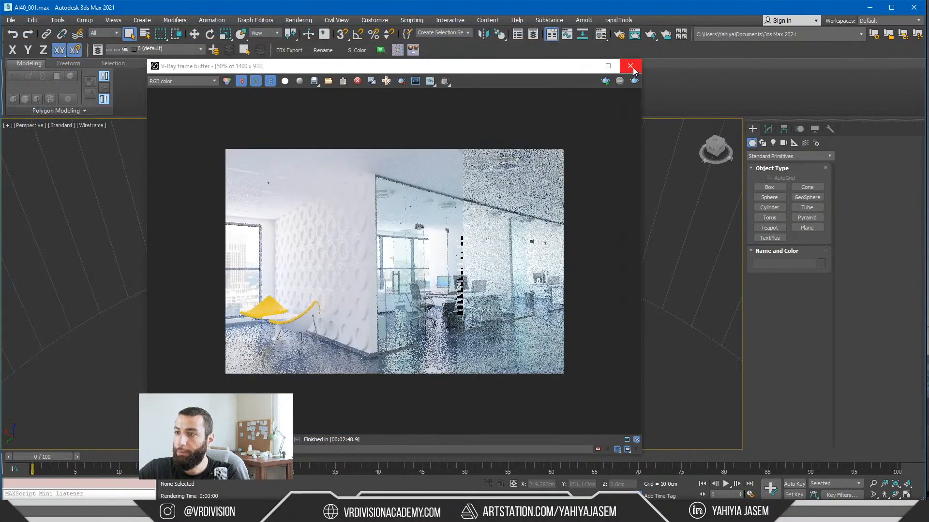
pyautogui.click(631, 66)
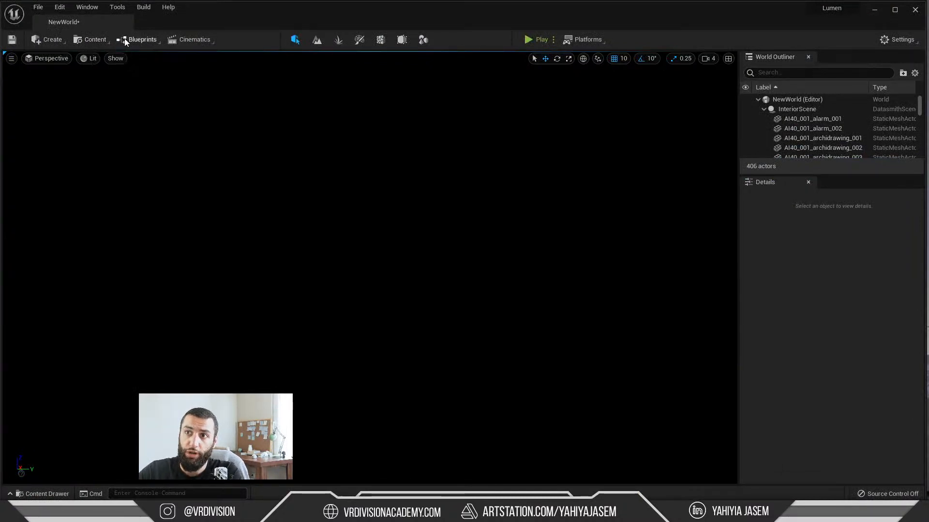
# Step: In Unreal Editor, start a Datasmith import of InteriorScene.udatasmith into the Office/DT folder to show the import options, and cancel it
pyautogui.click(89, 39)
pyautogui.click(113, 139)
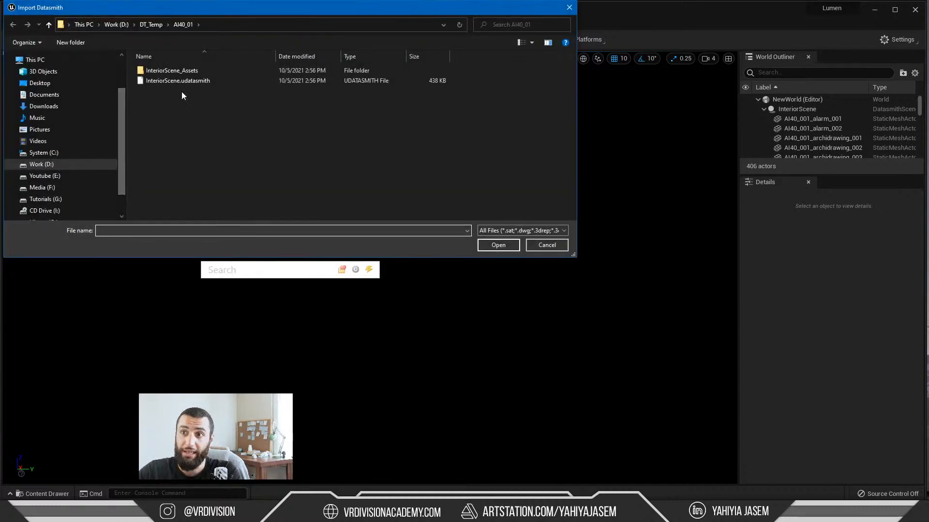
pyautogui.doubleClick(184, 80)
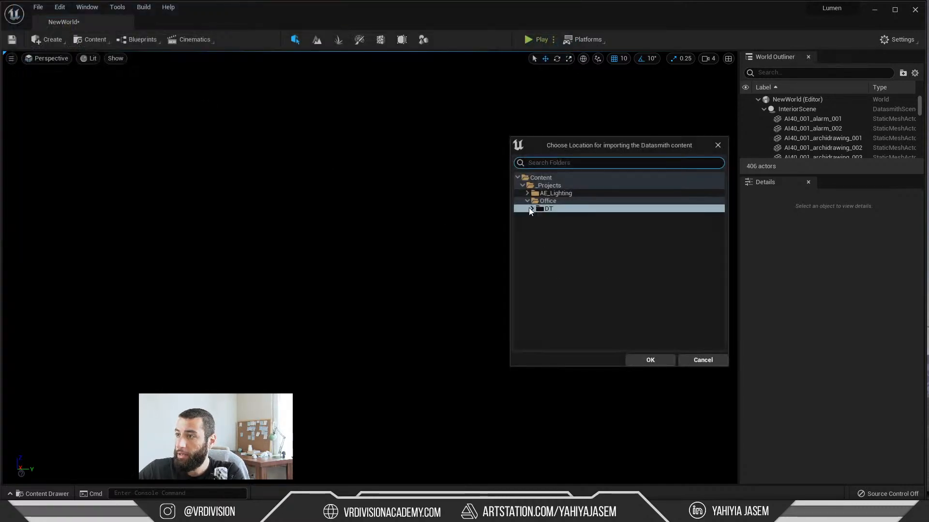
pyautogui.click(531, 209)
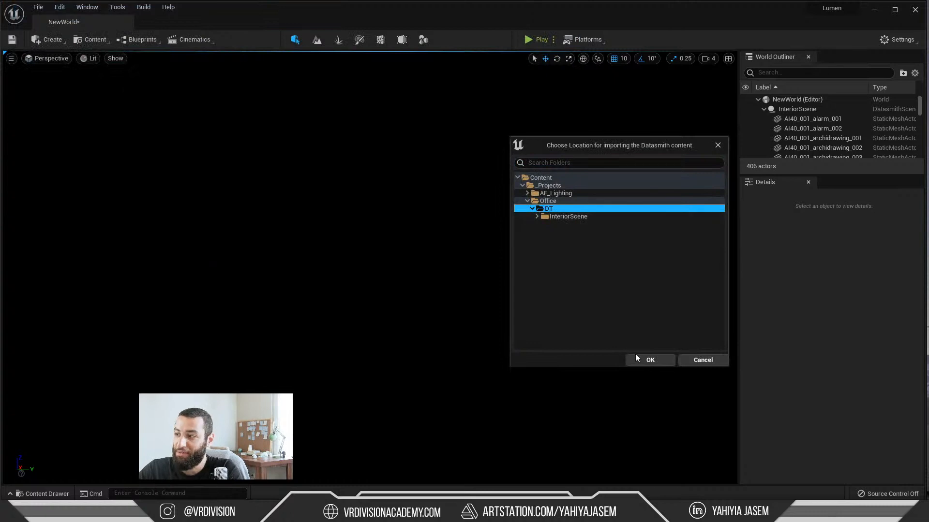
pyautogui.click(538, 216)
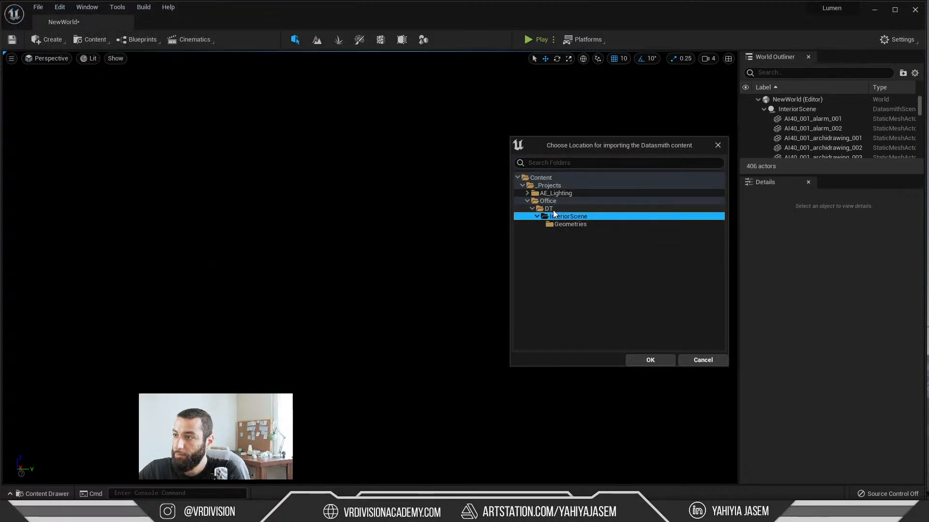
pyautogui.click(558, 210)
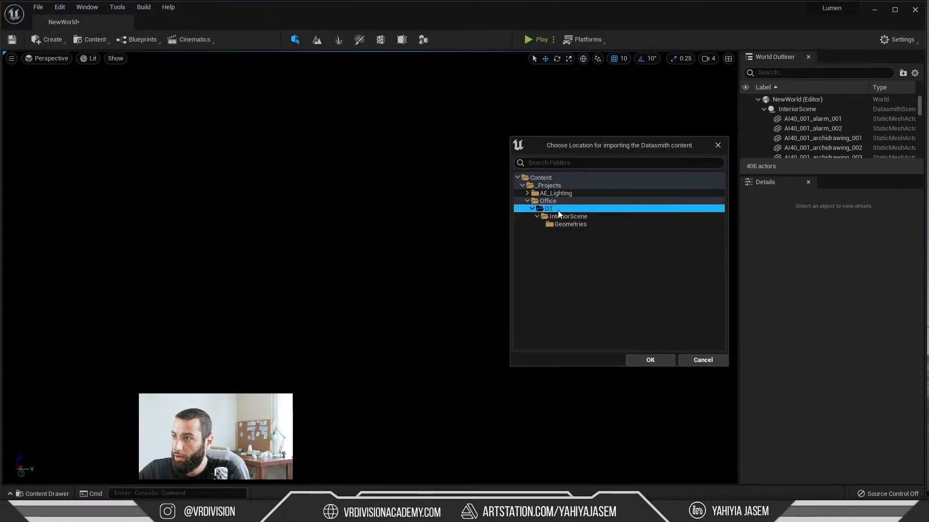
pyautogui.click(649, 362)
pyautogui.moveTo(573, 141); pyautogui.dragTo(317, 144)
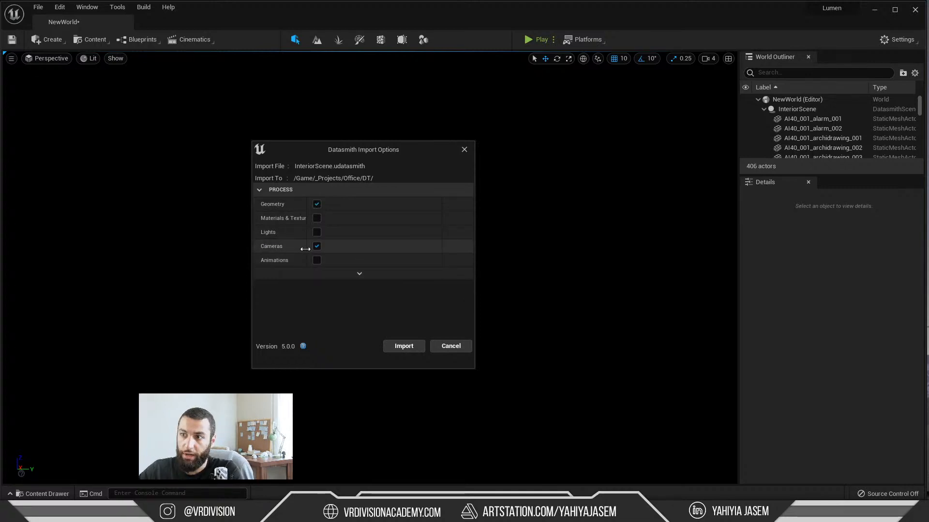
pyautogui.click(450, 346)
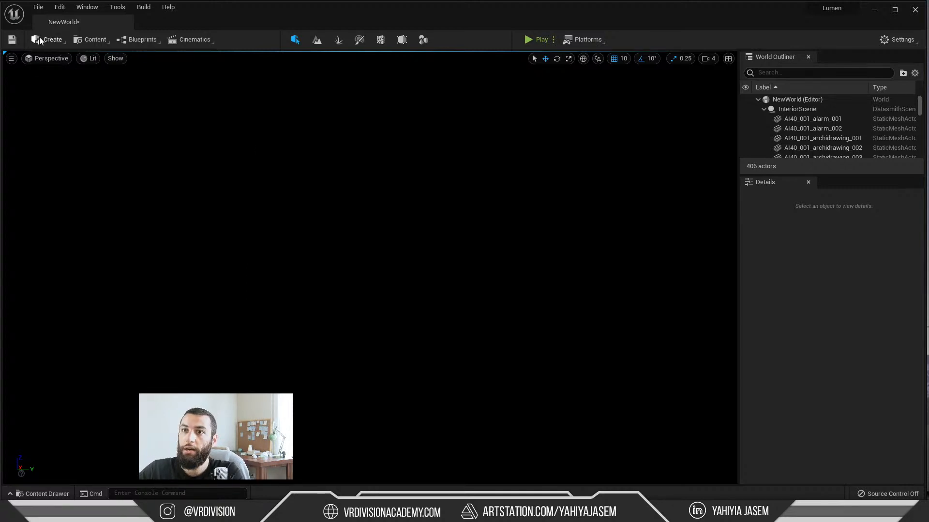
# Step: View the level through the AI40_001_VRayCam001 camera in Wireframe mode
pyautogui.click(47, 58)
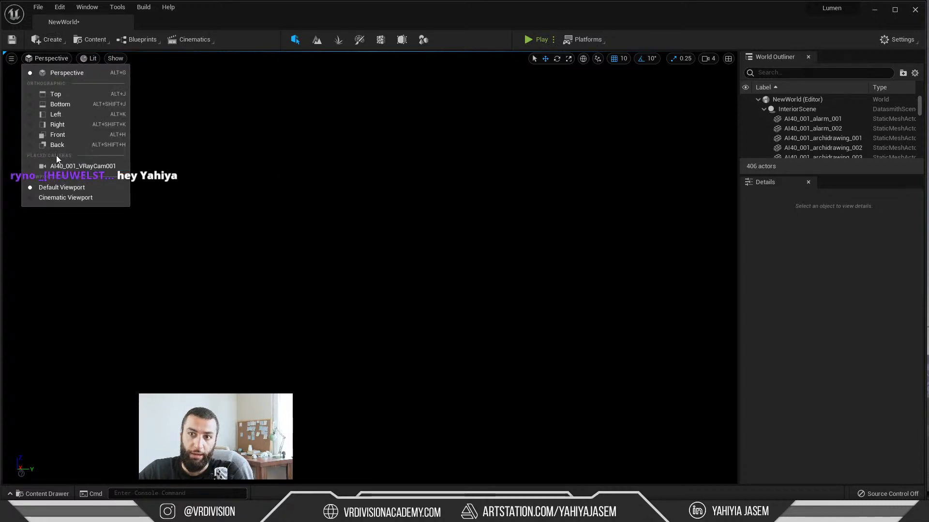
pyautogui.click(67, 166)
pyautogui.click(89, 58)
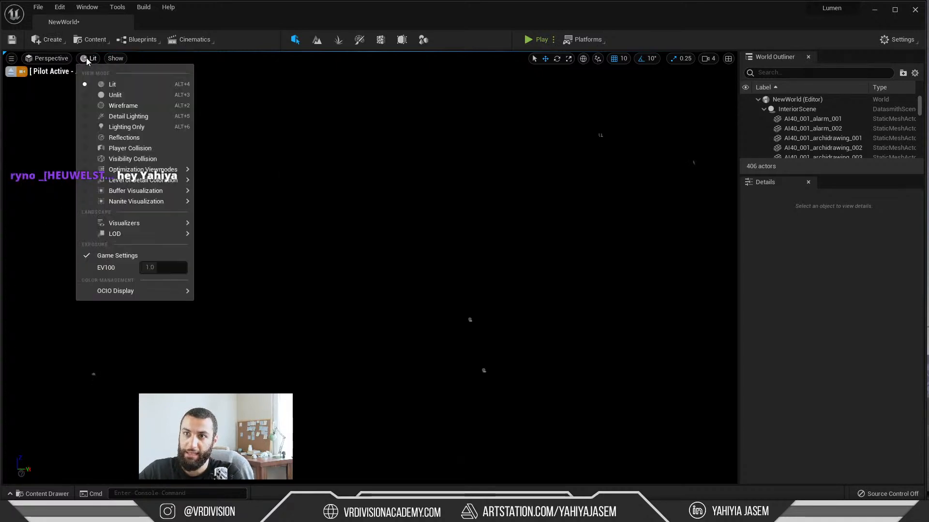
pyautogui.click(116, 104)
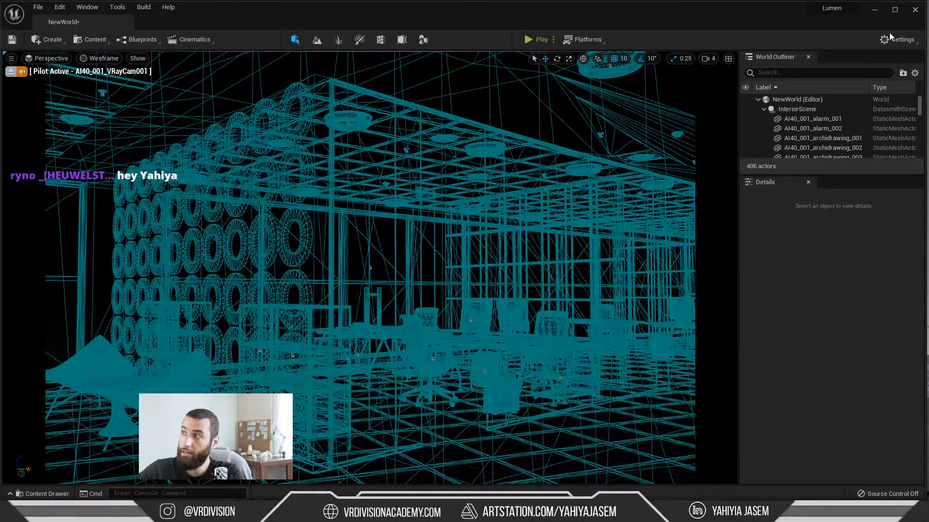
# Step: Switch to 3ds Max and set its viewport to the AI40_001_VRayCam001 camera with safe frames shown
pyautogui.click(876, 10)
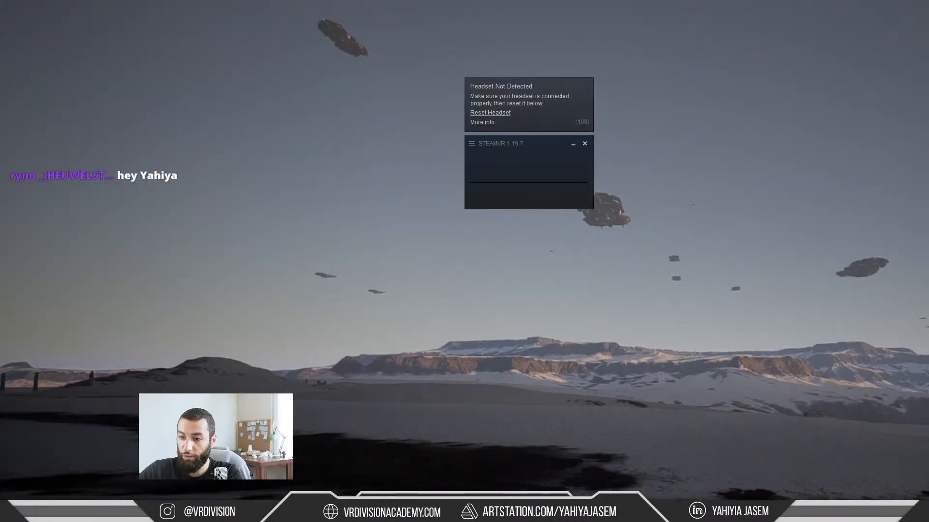
pyautogui.click(189, 513)
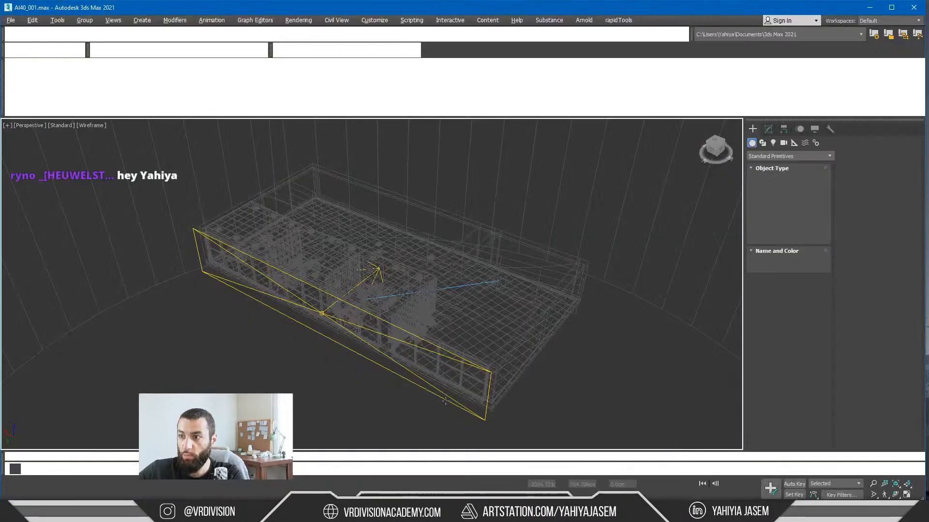
pyautogui.click(29, 130)
pyautogui.click(28, 128)
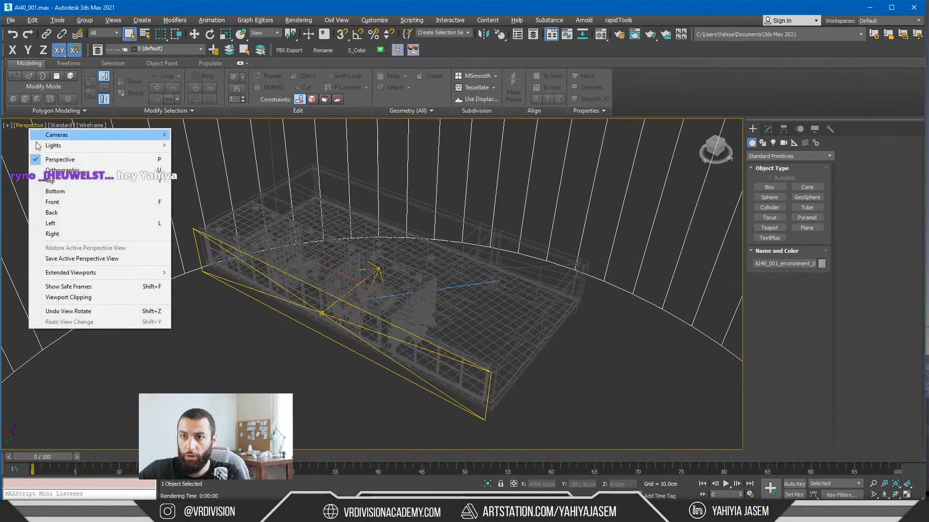
pyautogui.moveTo(56, 135)
pyautogui.click(208, 135)
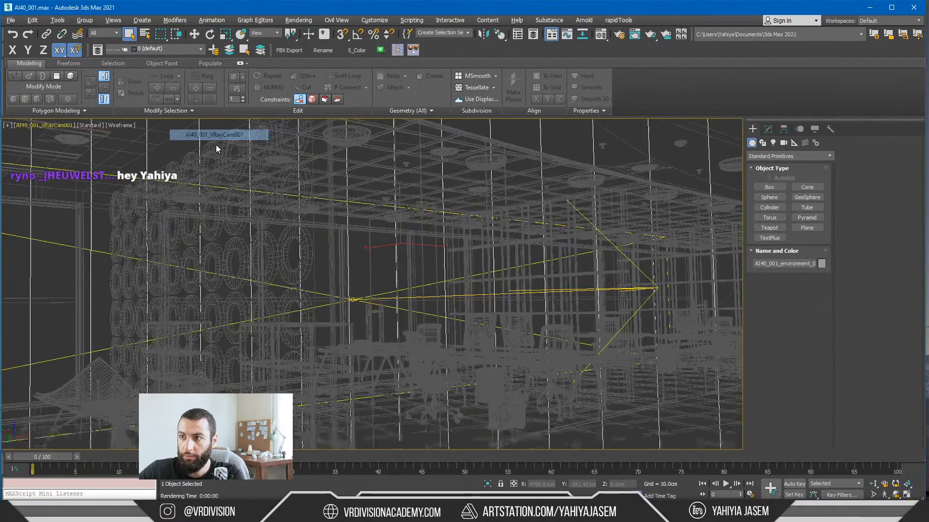
pyautogui.click(375, 269)
pyautogui.hotkey('shift', 'f')
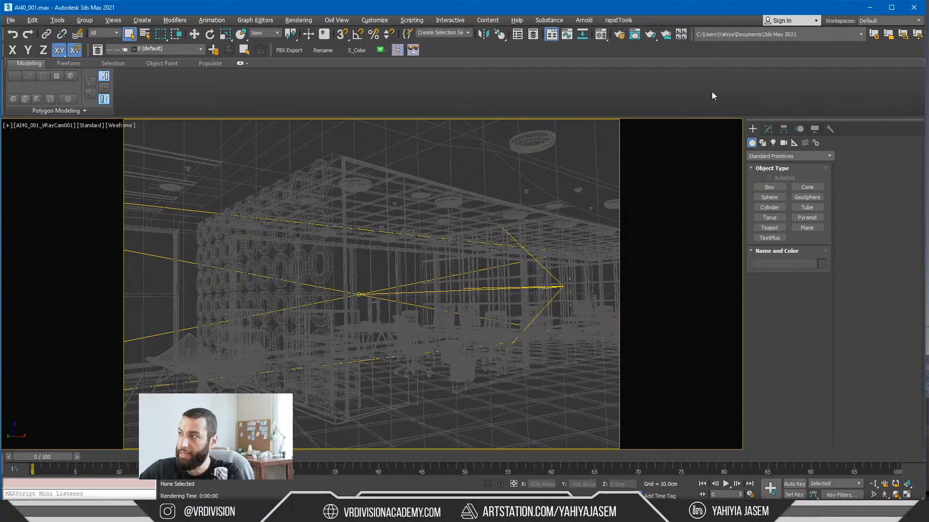
# Step: Select the viewport's VRay camera in 3ds Max and show its modifiable camera parameters
pyautogui.click(770, 130)
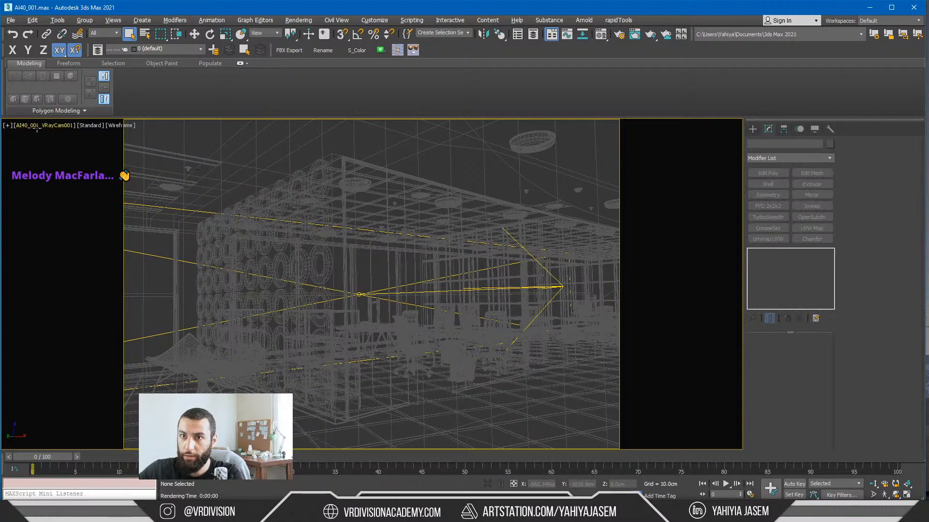
pyautogui.click(37, 127)
pyautogui.click(96, 315)
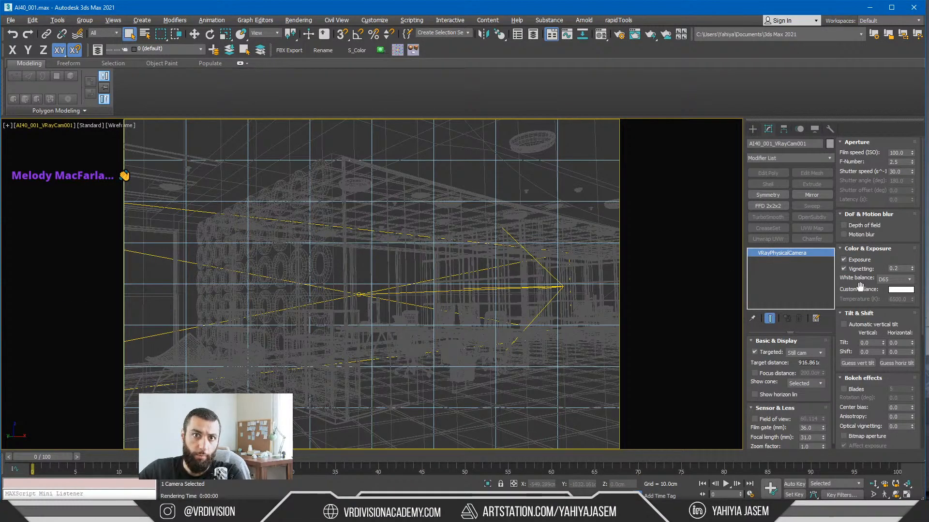
# Step: Return to Unreal Editor, filter the World Outliner by "cam" and select the imported VRay cine camera actor
pyautogui.click(870, 7)
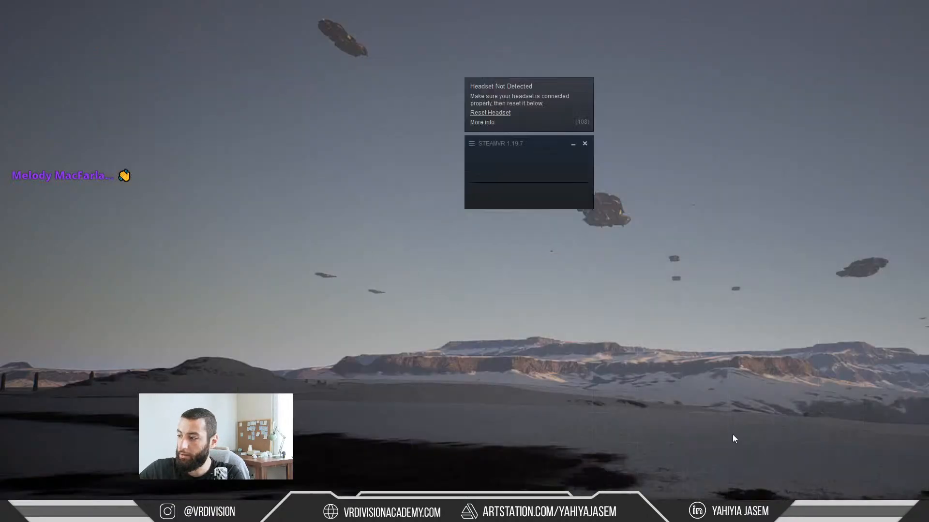
pyautogui.hotkey('alt', 'Tab')
pyautogui.hotkey('alt', 'Tab')
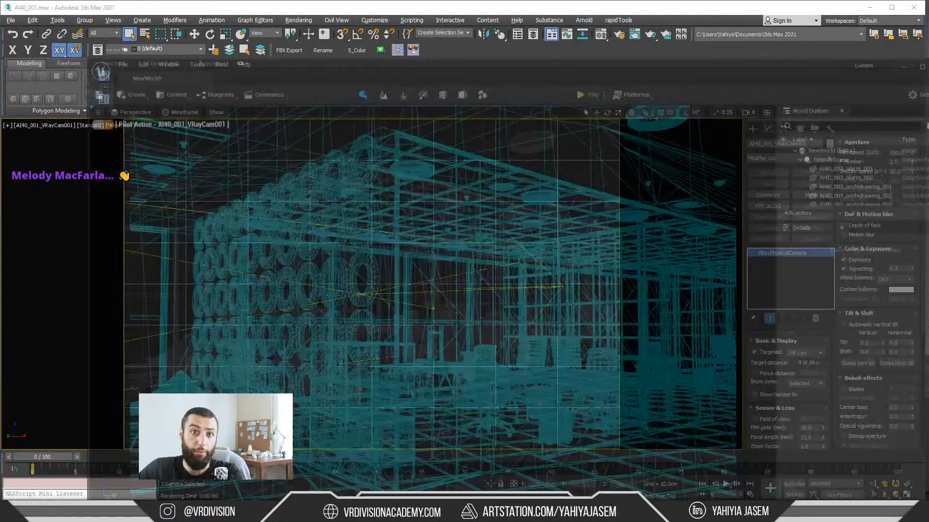
pyautogui.click(774, 72)
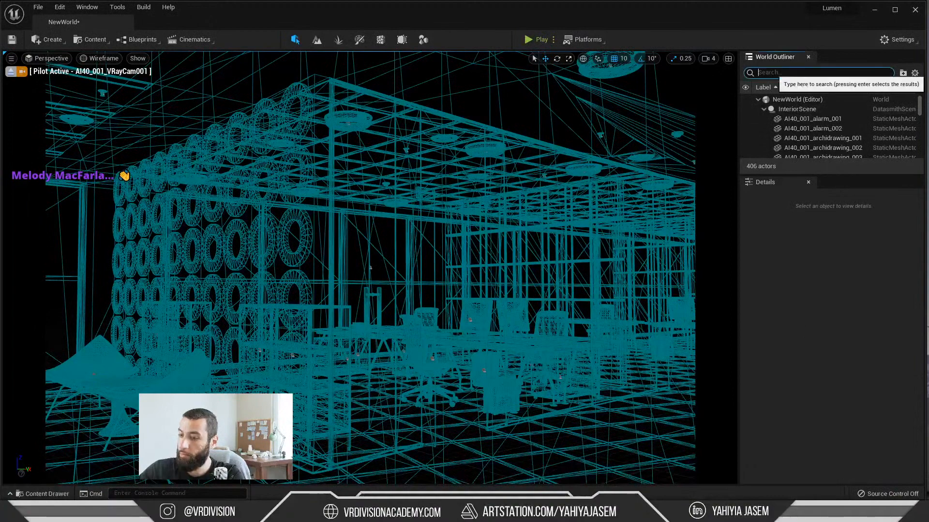
pyautogui.write('cam')
pyautogui.click(793, 121)
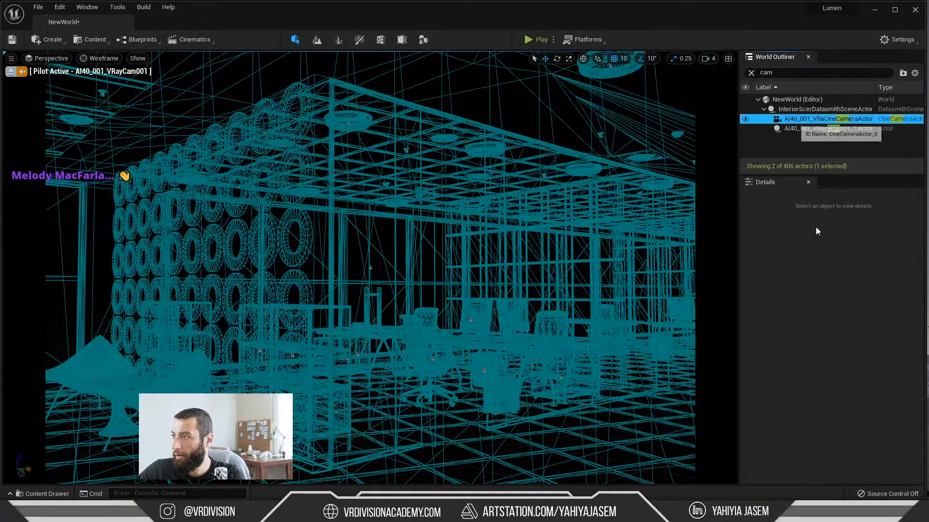
# Step: Examine the selected cine camera's filmback, lens, focus, focal length and aperture settings
pyautogui.scroll(-5, 797, 357)
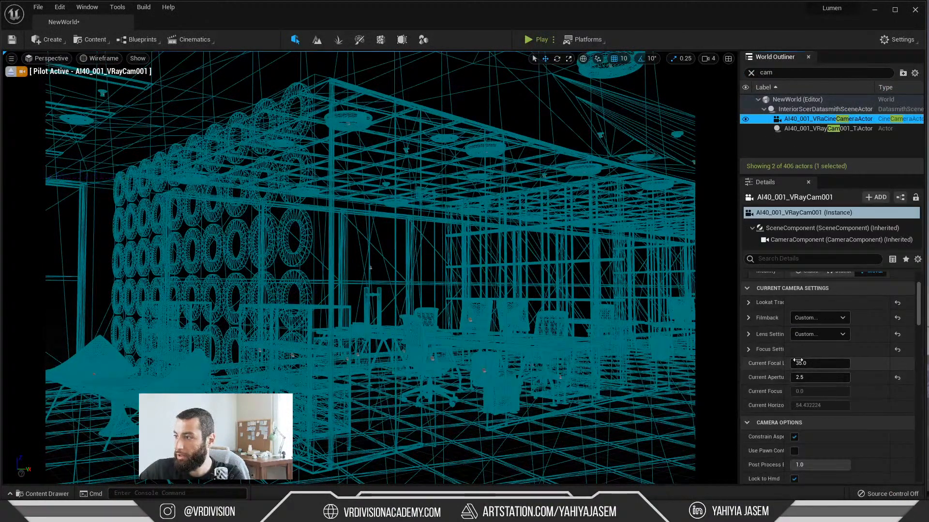
pyautogui.scroll(-5, 790, 352)
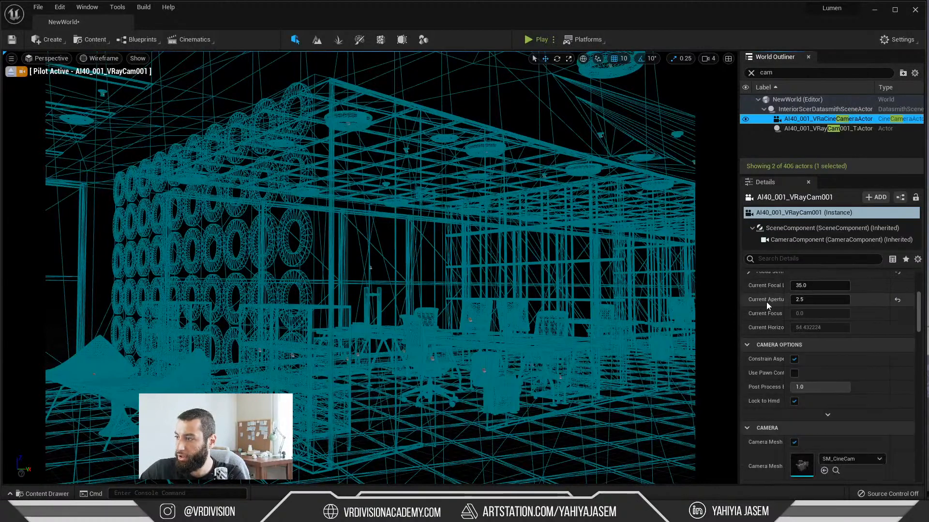
pyautogui.scroll(-3, 771, 363)
pyautogui.scroll(13, 767, 378)
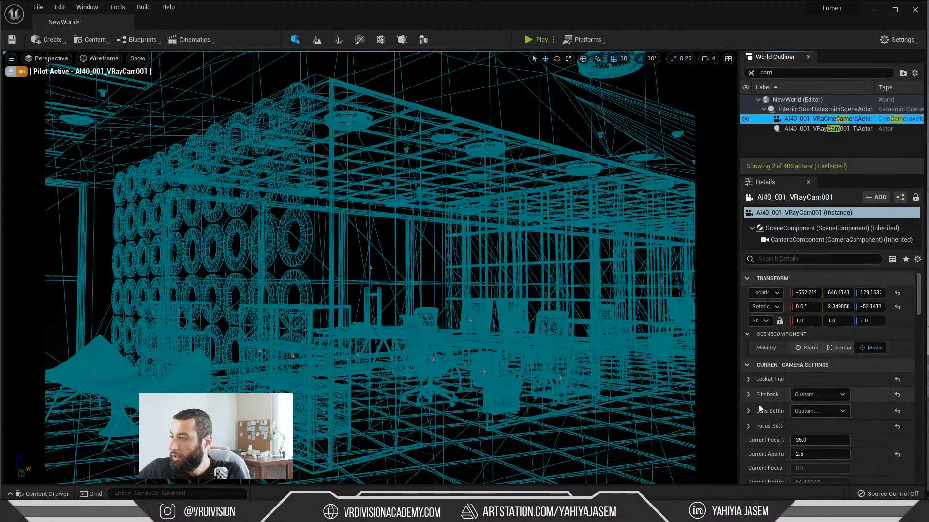
pyautogui.scroll(-3, 759, 407)
pyautogui.scroll(3, 760, 387)
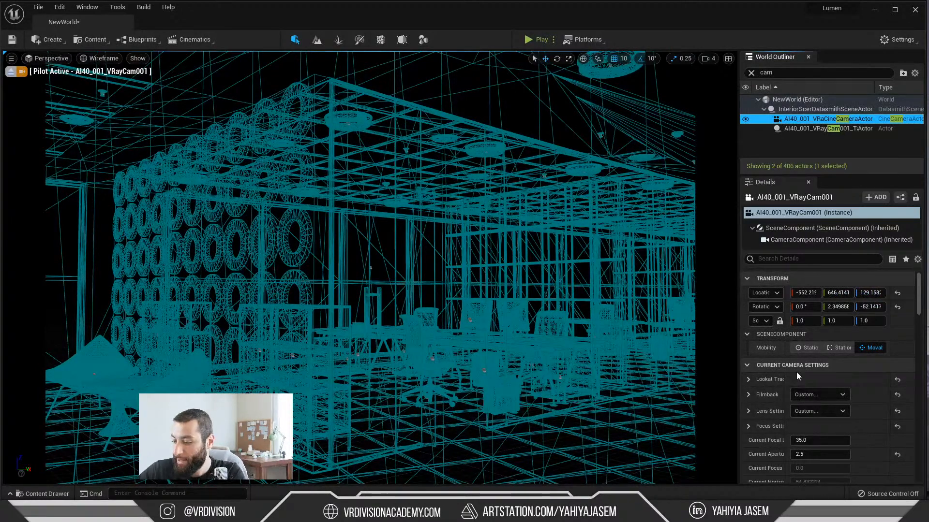
pyautogui.press('XF86AudioLowerVolume')
pyautogui.click(565, 513)
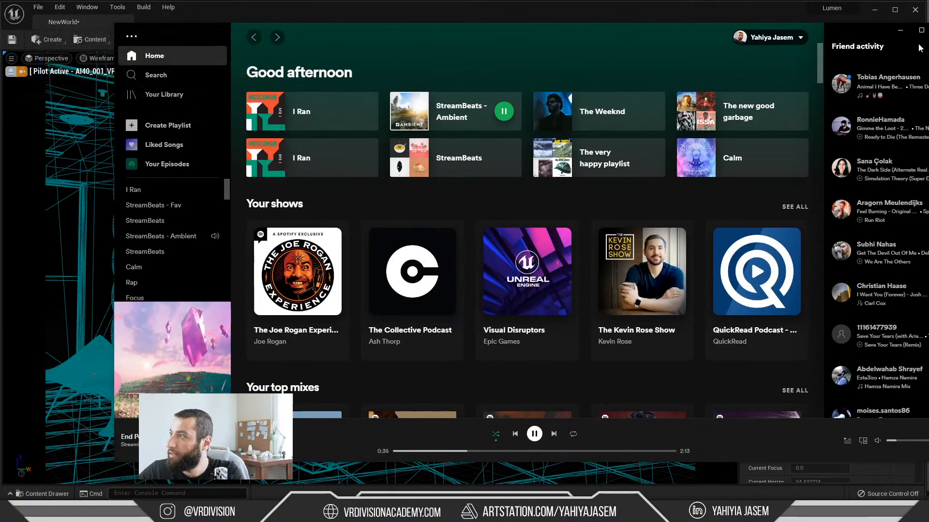
pyautogui.click(900, 32)
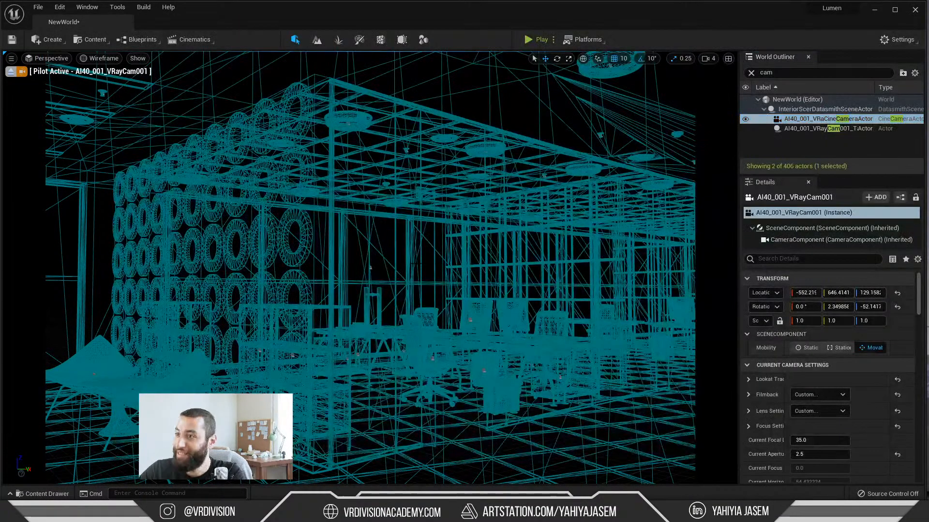
# Step: Deselect the camera and clear the World Outliner's "cam" filter, enlarging the actor list
pyautogui.click(377, 272)
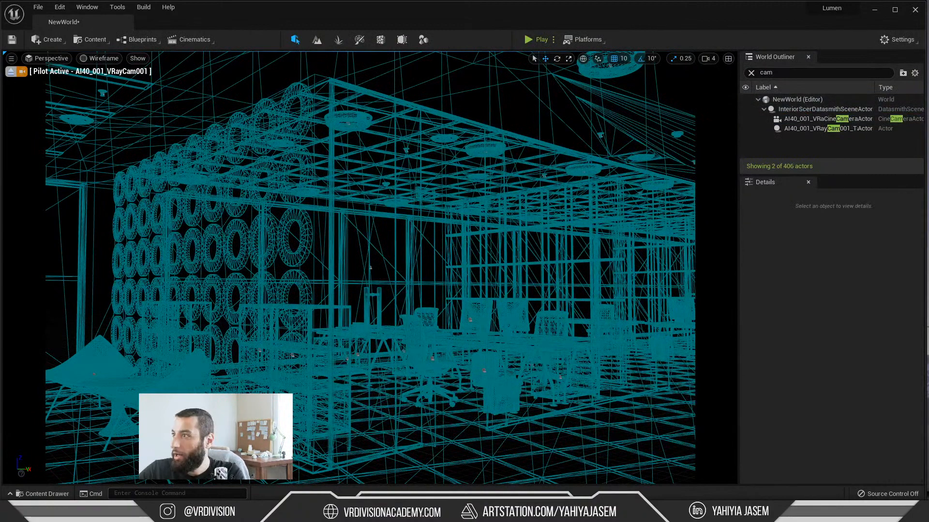
pyautogui.click(106, 59)
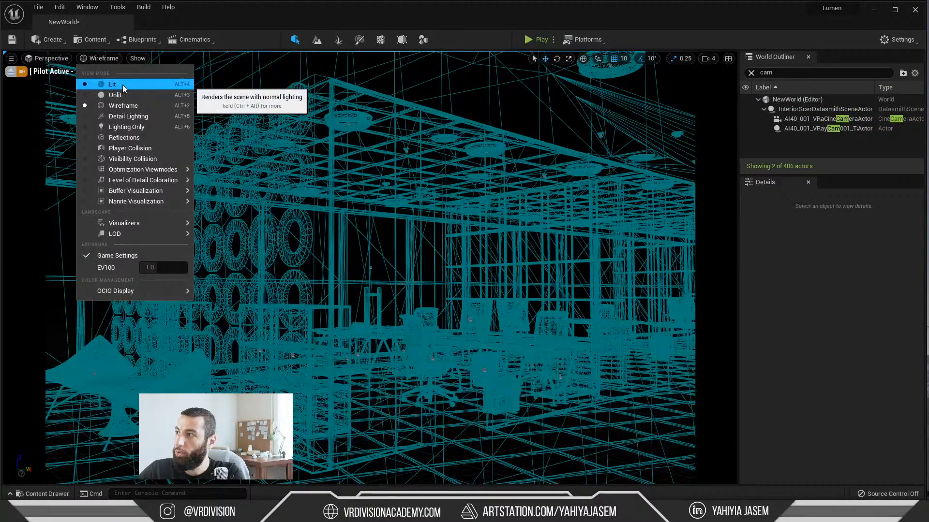
pyautogui.click(751, 72)
pyautogui.click(751, 73)
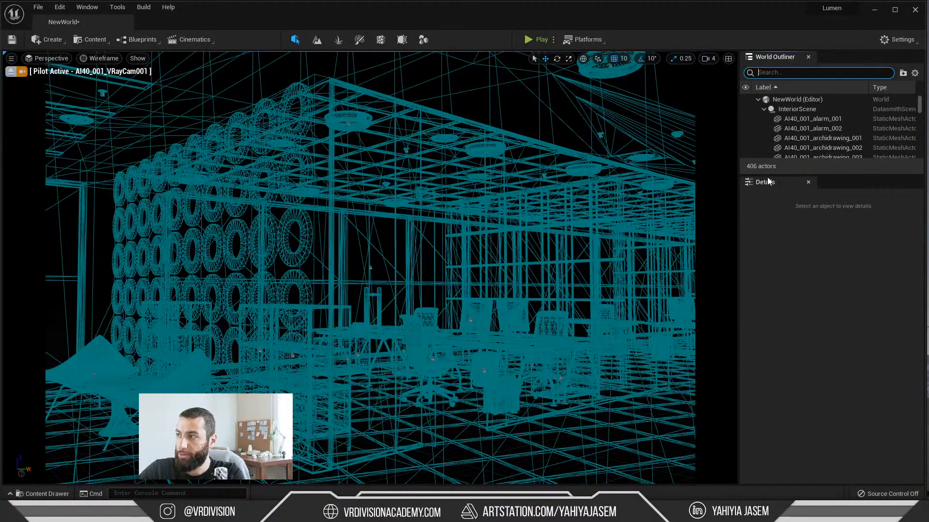
pyautogui.moveTo(767, 175); pyautogui.dragTo(762, 280)
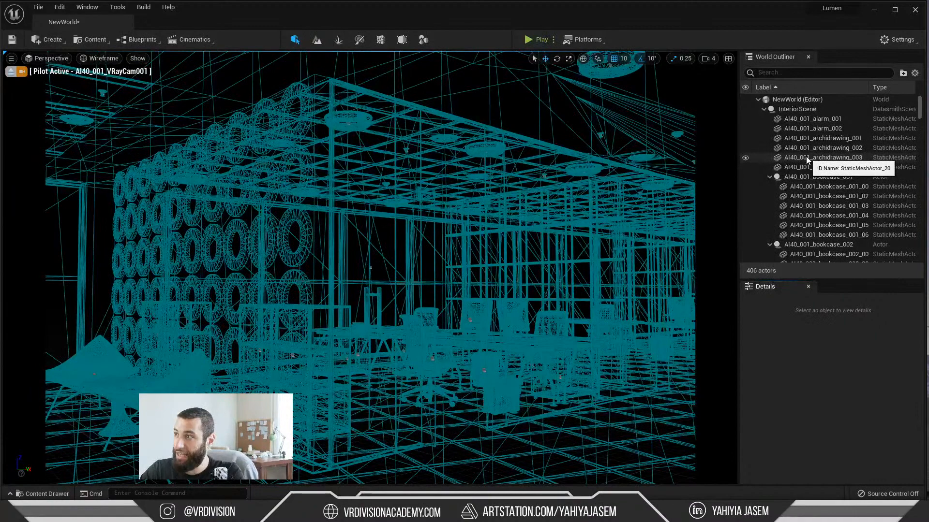
# Step: Collapse the NewWorld hierarchy in the World Outliner and expand it again to its InteriorScene actor
pyautogui.click(759, 100)
pyautogui.click(759, 100)
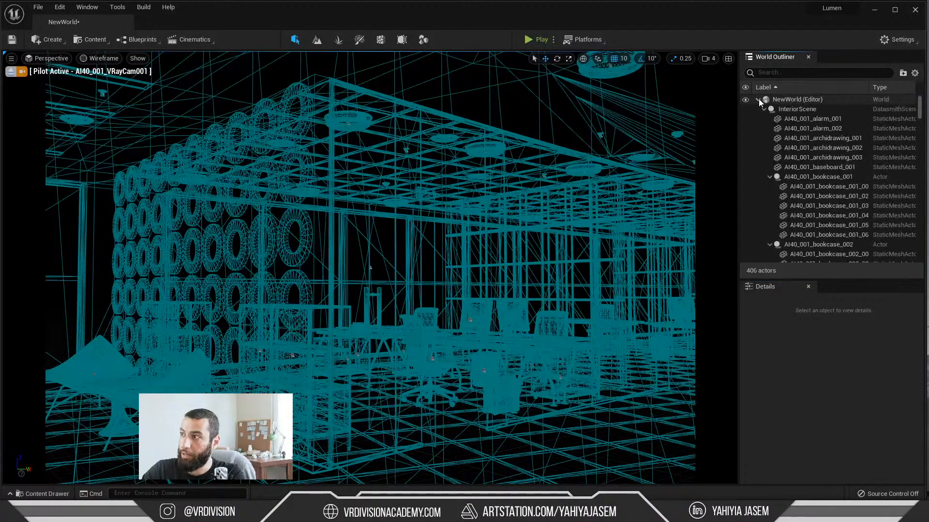
pyautogui.click(757, 100)
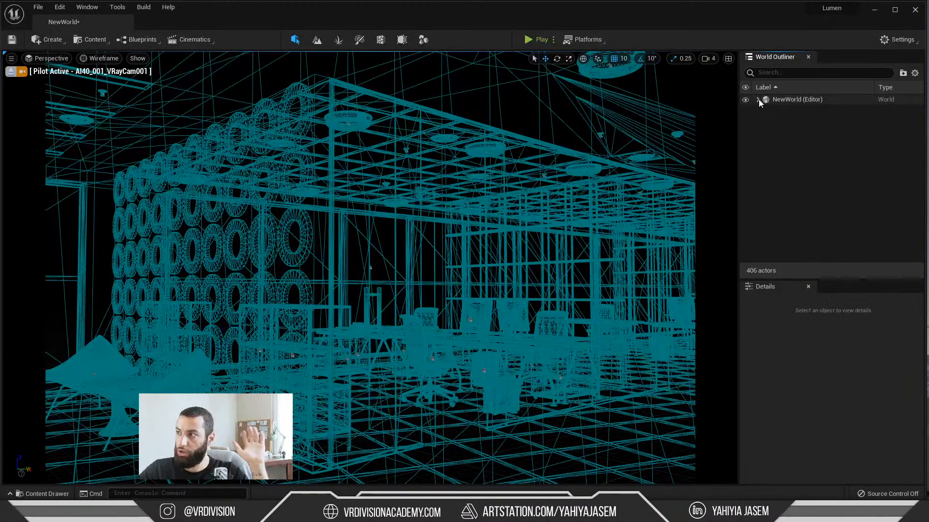
pyautogui.click(759, 100)
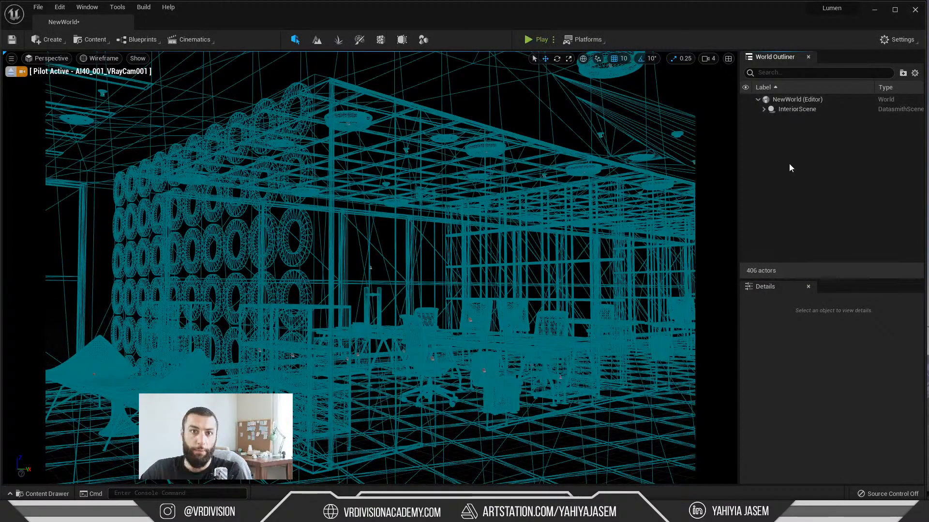
# Step: Browse the actors under InteriorScene, collapsing and expanding groups such as the bookcases and chairs
pyautogui.click(764, 109)
pyautogui.click(770, 177)
pyautogui.click(770, 244)
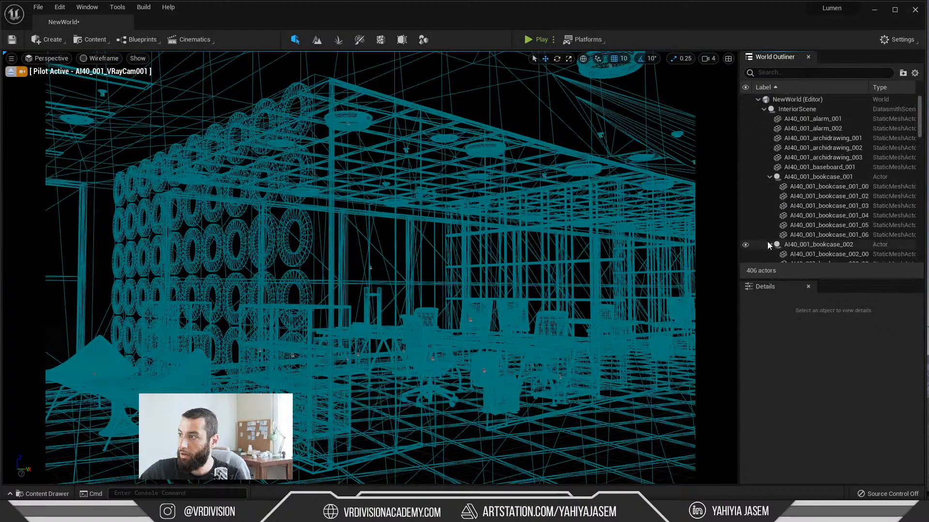
pyautogui.scroll(-8, 774, 219)
pyautogui.click(769, 199)
pyautogui.scroll(-5, 770, 201)
pyautogui.scroll(-1, 772, 208)
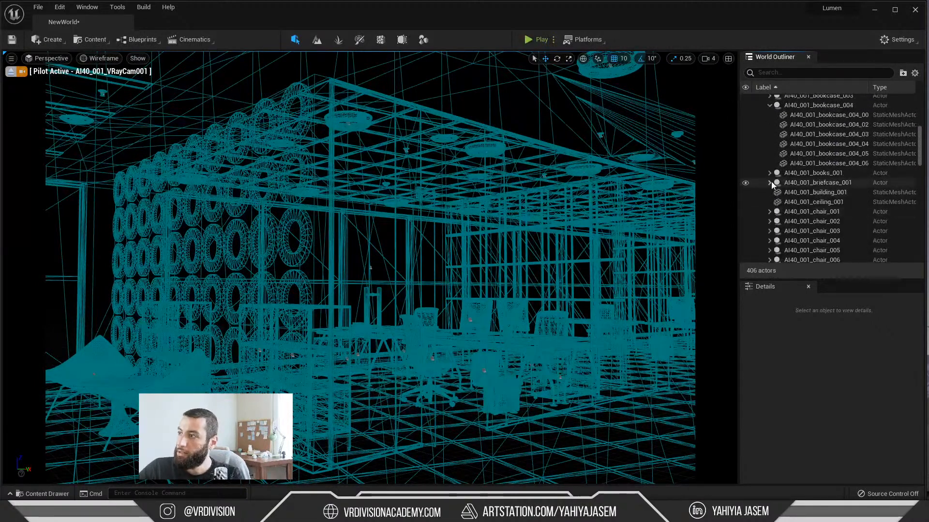
pyautogui.click(770, 188)
pyautogui.scroll(-5, 771, 186)
pyautogui.click(770, 176)
pyautogui.scroll(-6, 854, 181)
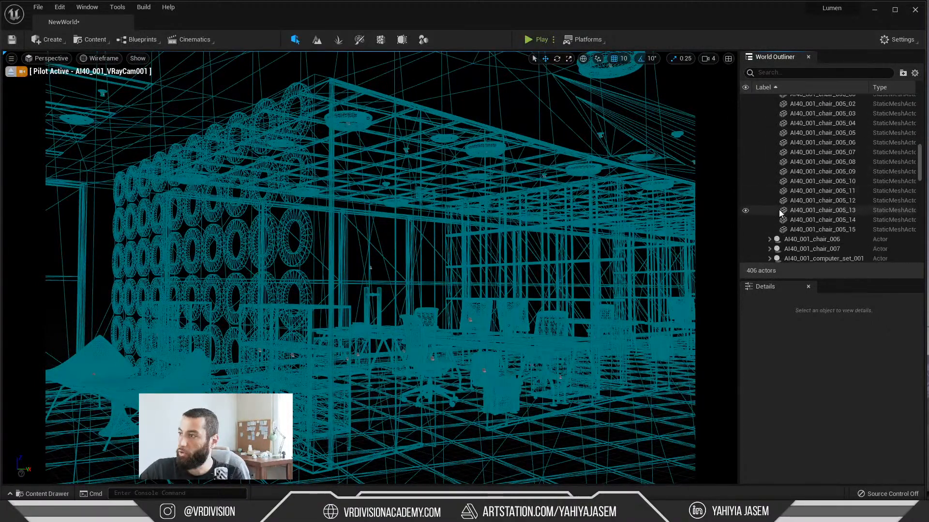
pyautogui.click(770, 248)
pyautogui.scroll(7, 805, 230)
pyautogui.moveTo(919, 136); pyautogui.dragTo(919, 99)
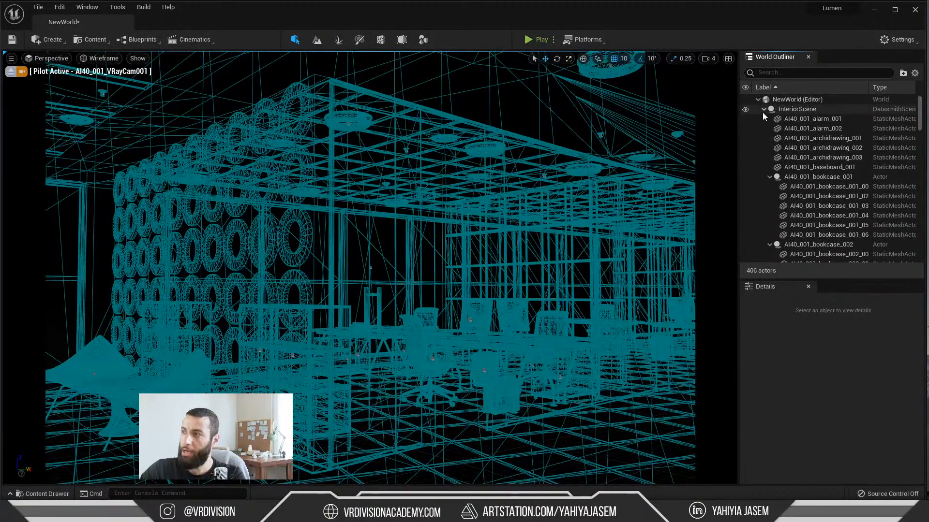
# Step: Look through the InteriorScene hierarchy again and collapse it to a single entry in the World Outliner
pyautogui.click(763, 110)
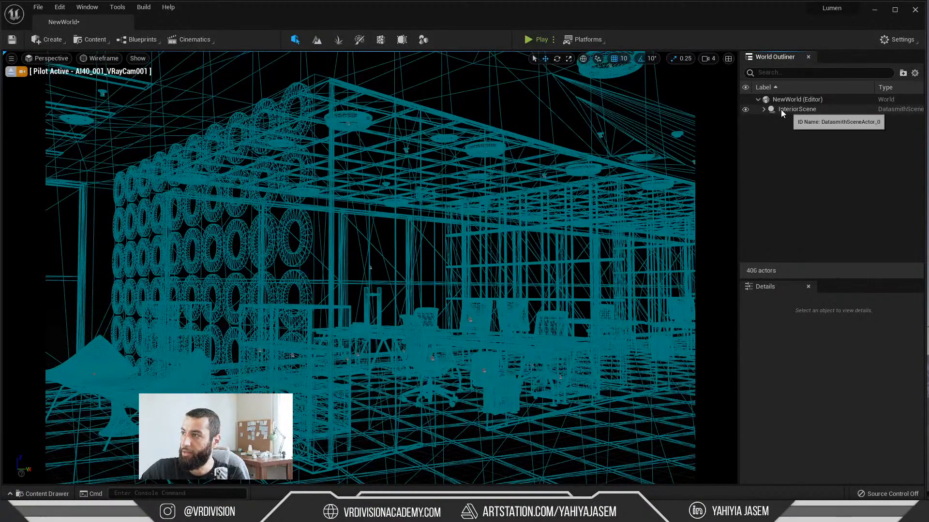
pyautogui.click(764, 110)
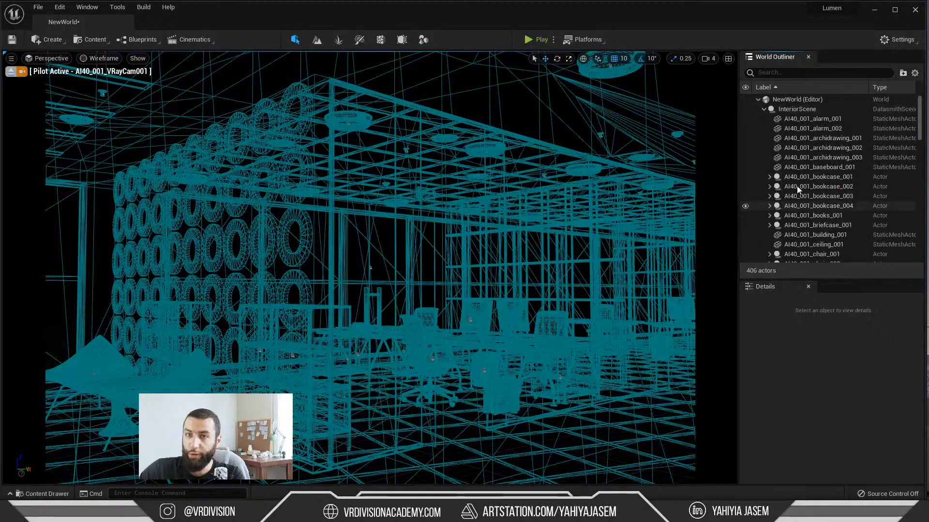
pyautogui.click(764, 110)
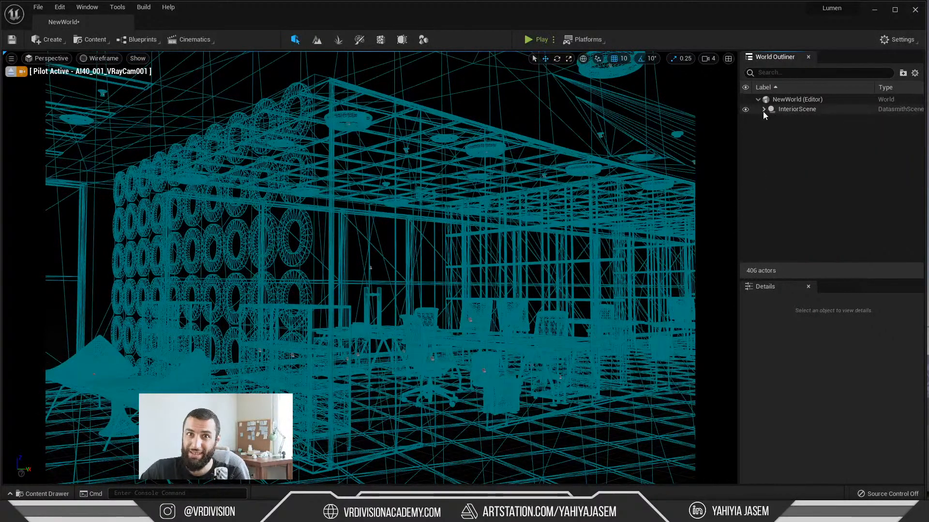
pyautogui.click(764, 110)
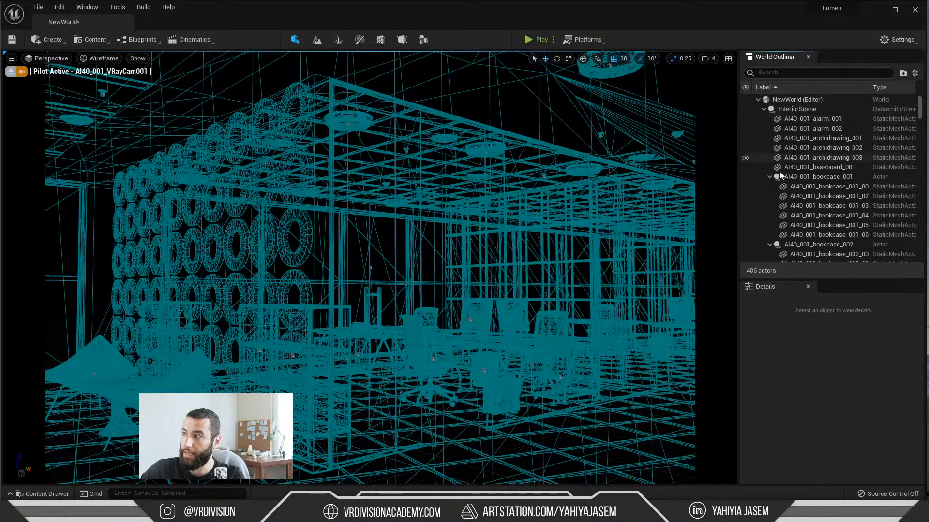
pyautogui.scroll(-3, 778, 165)
pyautogui.scroll(-5, 798, 160)
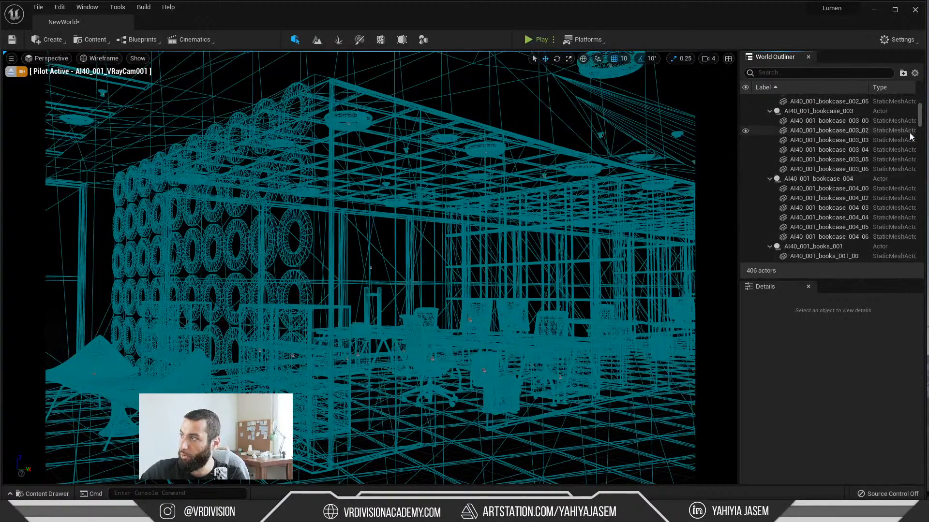
pyautogui.scroll(10, 798, 218)
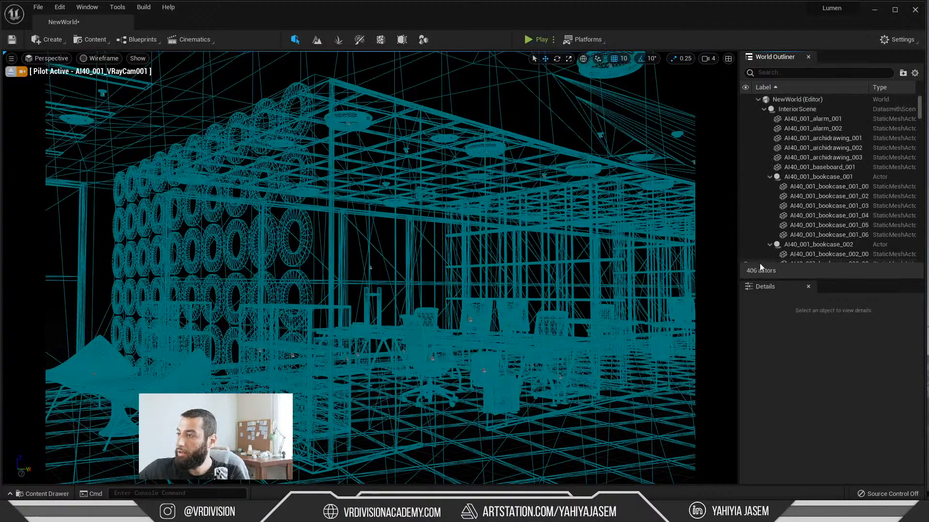
pyautogui.click(763, 109)
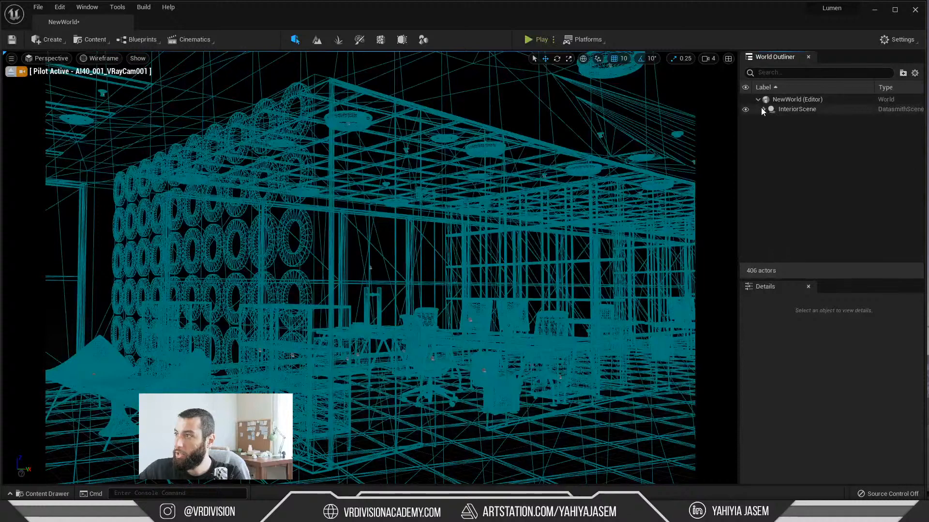
# Step: Create a folder named "meshes" in the World Outliner
pyautogui.rightClick(768, 153)
pyautogui.click(785, 158)
pyautogui.write('mESHES')
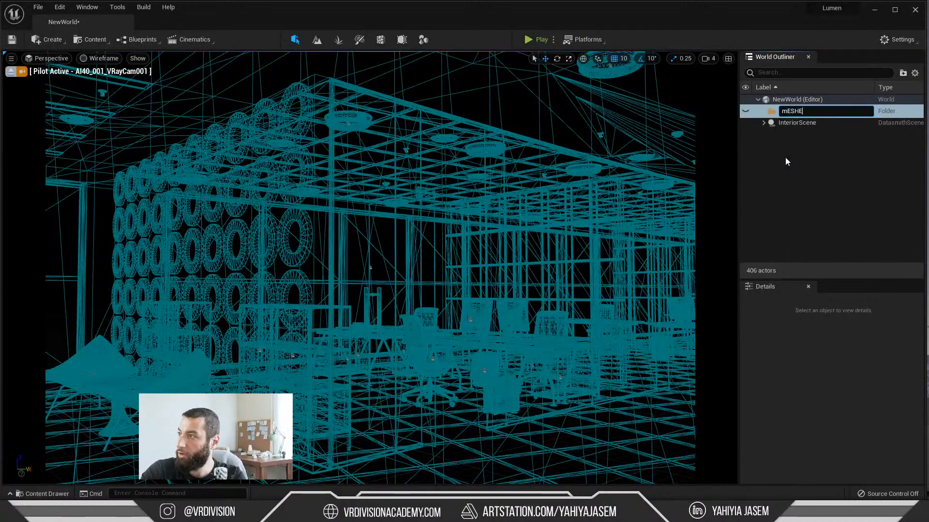
pyautogui.press('Return')
pyautogui.press('F2')
pyautogui.write('meshes')
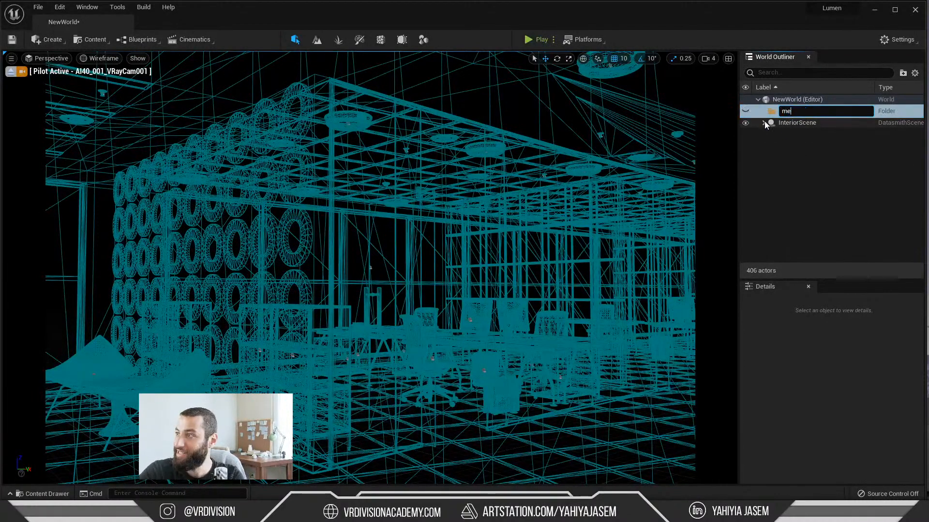
pyautogui.press('Return')
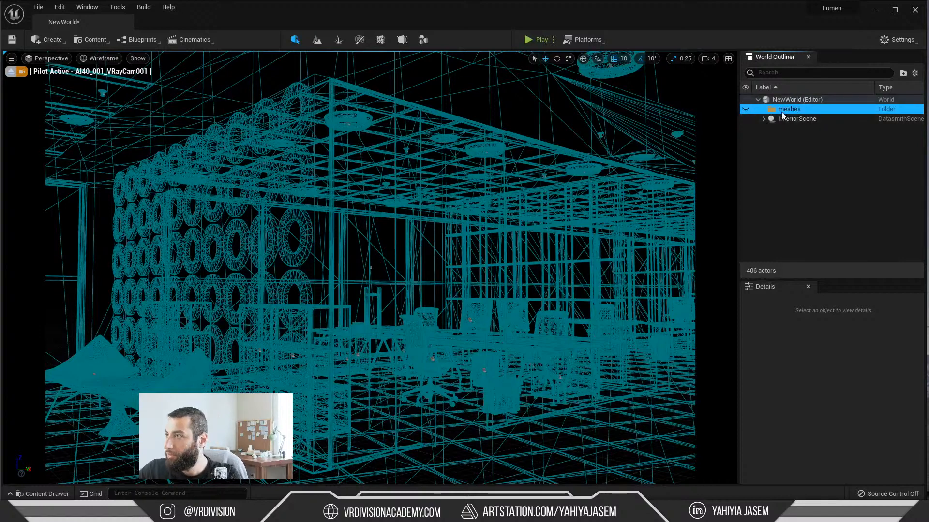
# Step: Capitalise the new folder's name to "Meshes" and move the InteriorScene actor into it
pyautogui.doubleClick(786, 111)
pyautogui.click(785, 111)
pyautogui.moveTo(787, 112)
pyautogui.mouseDown()
pyautogui.moveTo(774, 117)
pyautogui.moveTo(780, 124)
pyautogui.moveTo(782, 112)
pyautogui.mouseUp()
pyautogui.write('M')
pyautogui.click(780, 170)
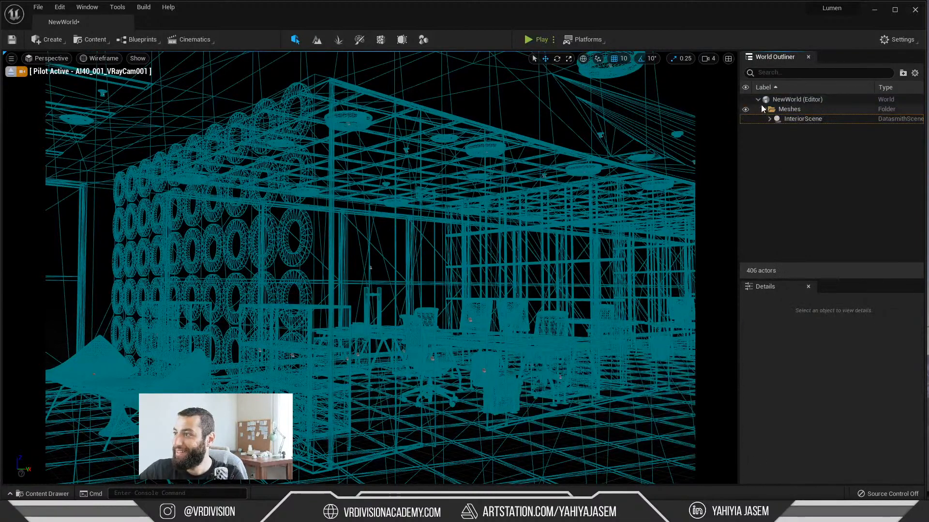
# Step: Collapse the Meshes folder and create a second World Outliner folder named "Lights"
pyautogui.click(763, 109)
pyautogui.rightClick(767, 127)
pyautogui.click(774, 135)
pyautogui.press('BackSpace')
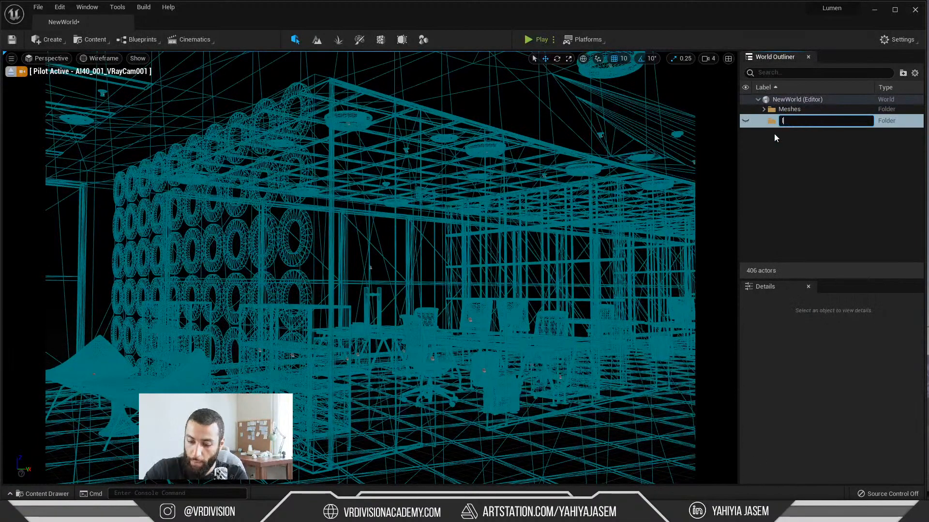
pyautogui.write('Lig')
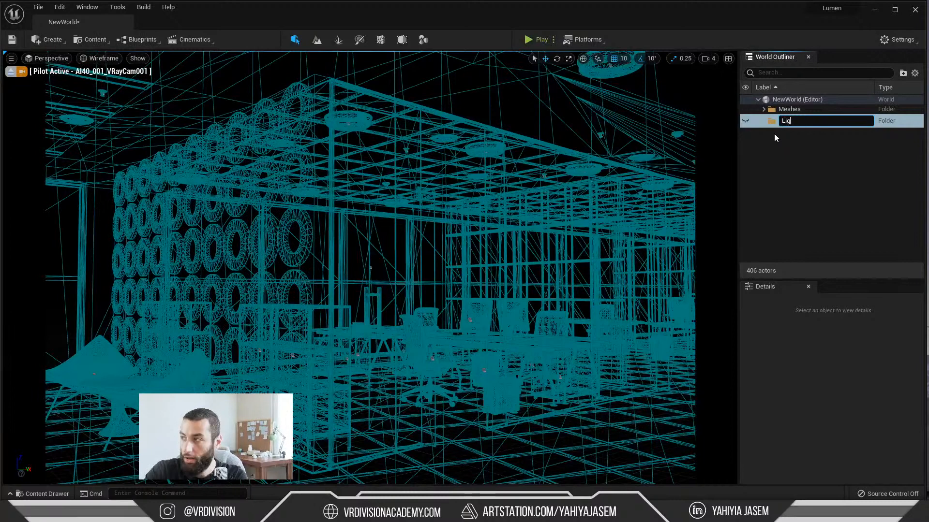
pyautogui.write('hts')
pyautogui.press('Return')
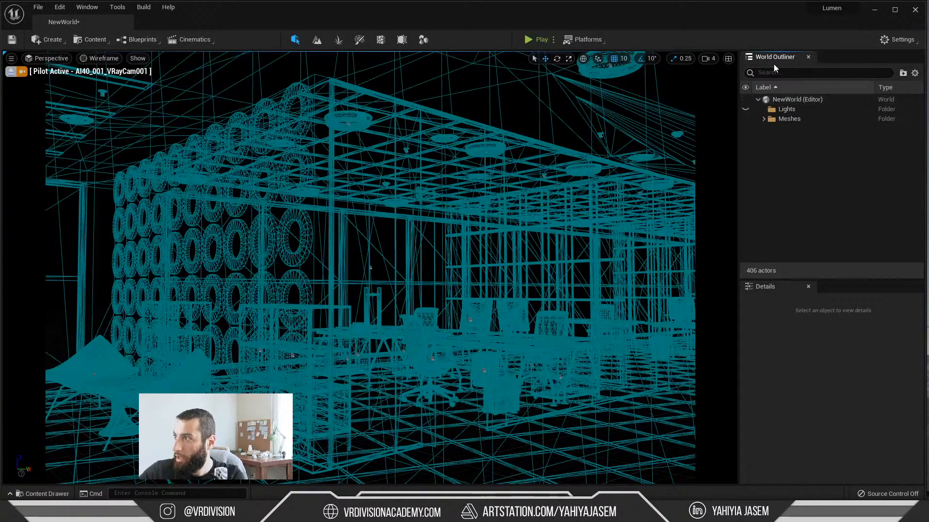
# Step: Rename the Lights folder as "Game"
pyautogui.click(789, 110)
pyautogui.click(790, 114)
pyautogui.write('G')
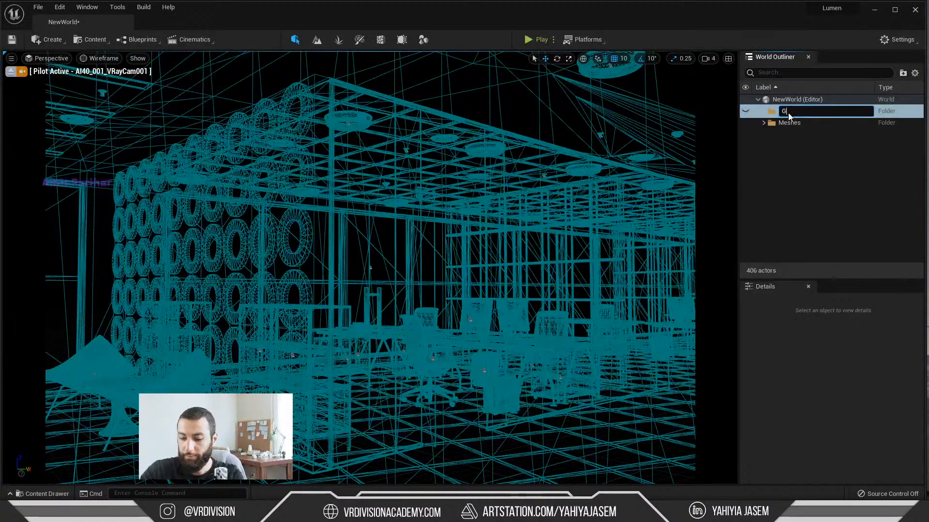
pyautogui.write('ame')
pyautogui.press('Return')
# Step: Select InteriorScene inside the Meshes folder and filter the World Outliner by "cam"
pyautogui.click(764, 119)
pyautogui.click(770, 129)
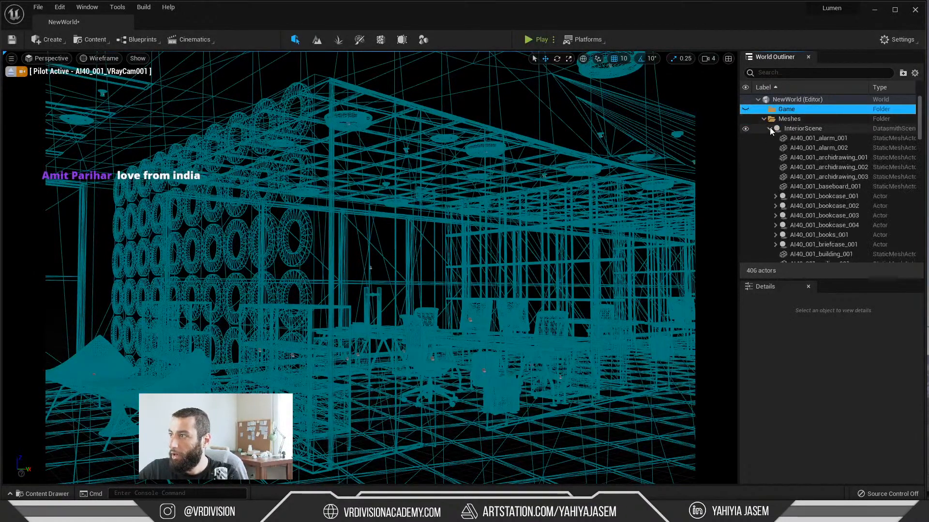
pyautogui.click(801, 129)
pyautogui.click(784, 73)
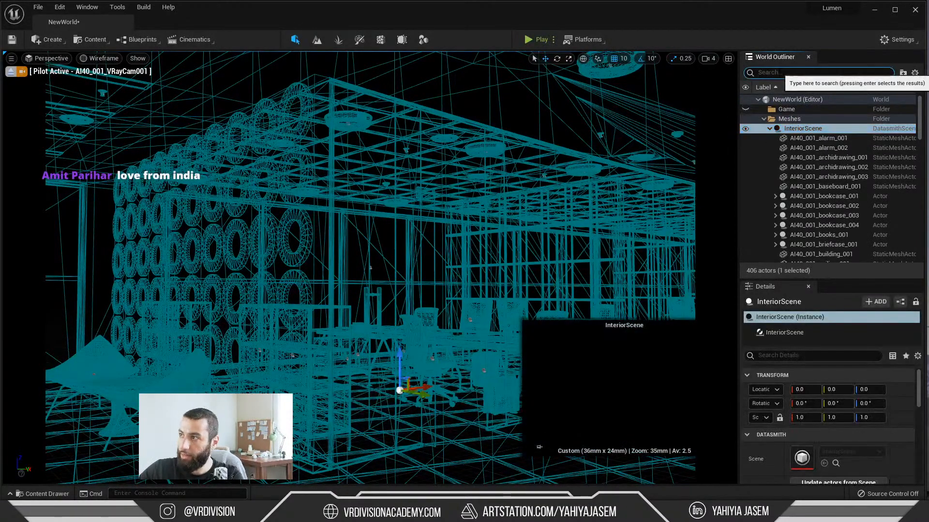
pyautogui.write('cam')
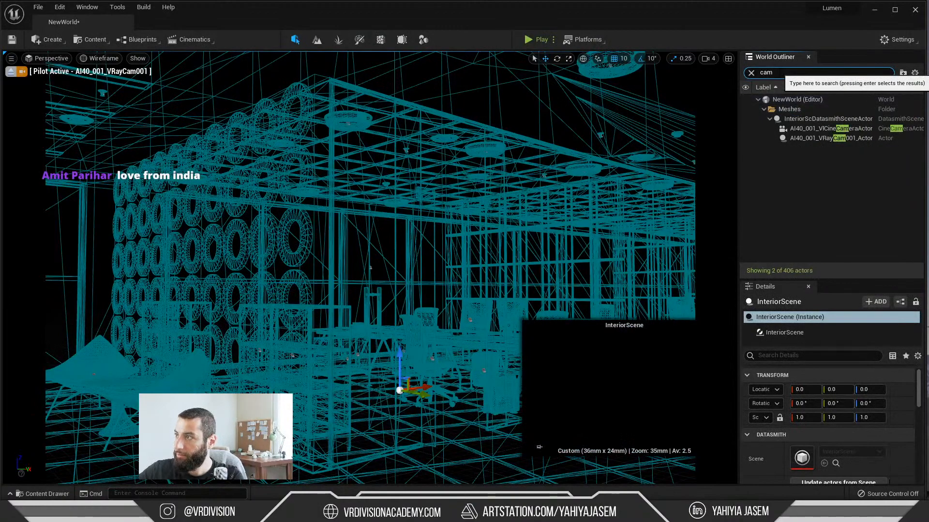
# Step: Try raising the AI40_001_VRayCam001 target actor, undo the move, and add the matching cine camera actor to the selection
pyautogui.click(798, 138)
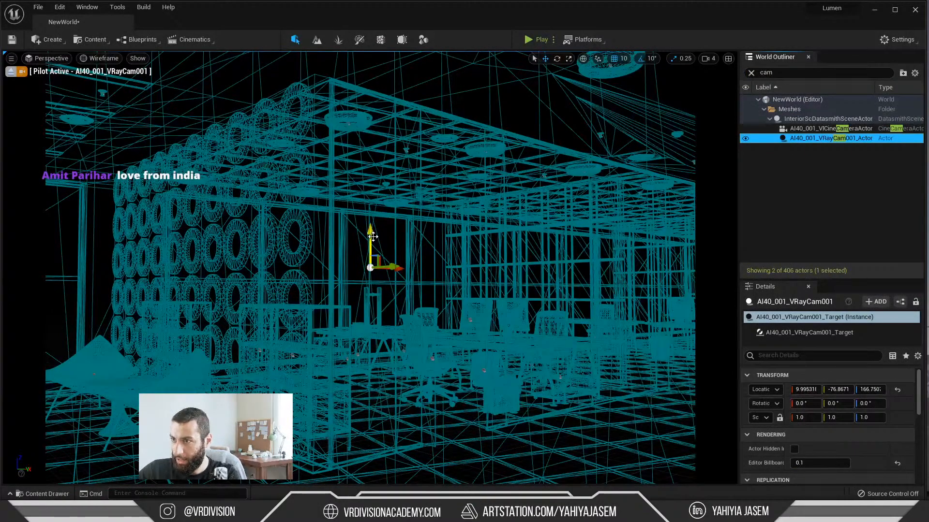
pyautogui.moveTo(373, 237)
pyautogui.mouseDown()
pyautogui.moveTo(375, 251)
pyautogui.moveTo(373, 228)
pyautogui.mouseUp()
pyautogui.hotkey('ctrl', 'z')
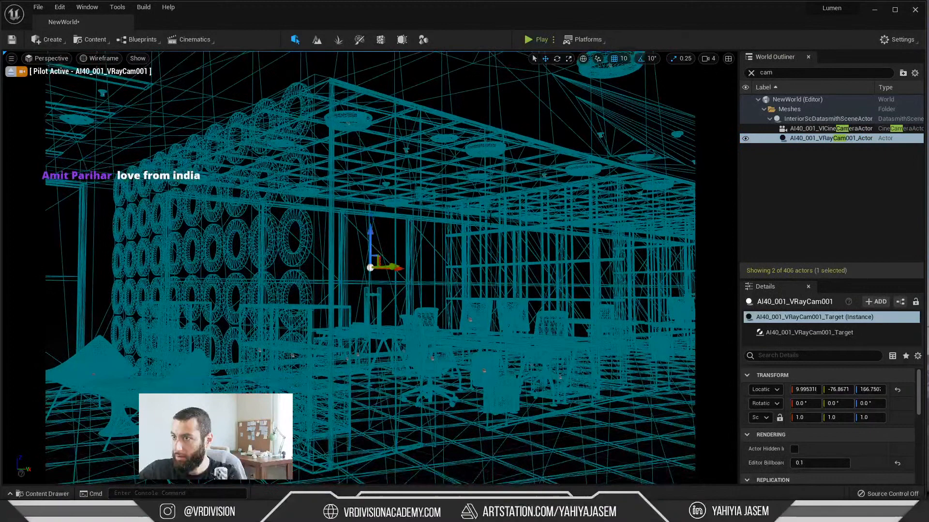
pyautogui.keyDown('ctrl'); pyautogui.click(829, 129); pyautogui.keyUp('ctrl')
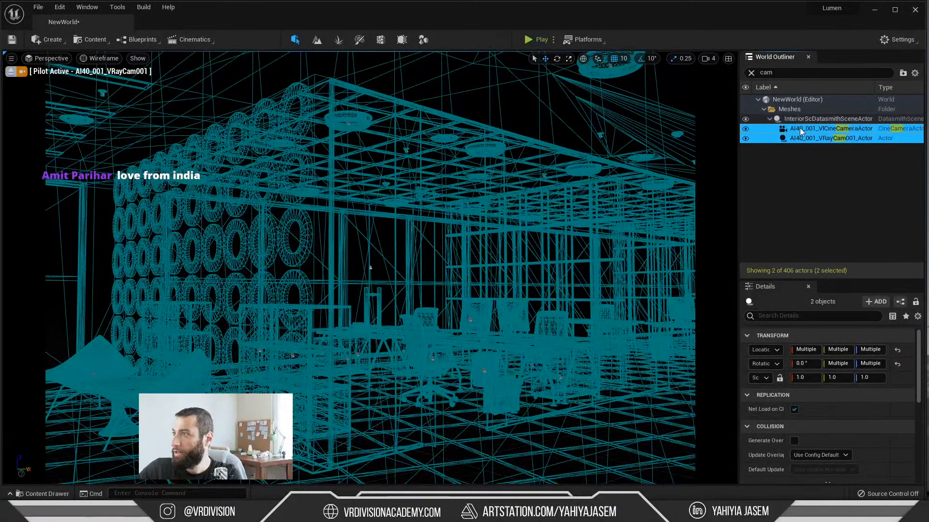
# Step: Switch to 3ds Max, select the VRayCam001 camera target, try moving it vertically, and undo the move before returning to Unreal
pyautogui.hotkey('alt', 'Tab')
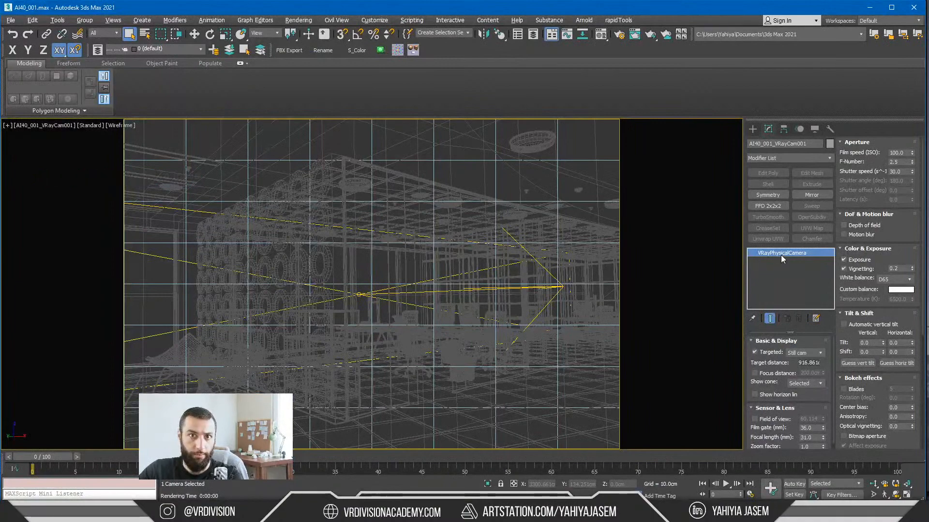
pyautogui.click(65, 126)
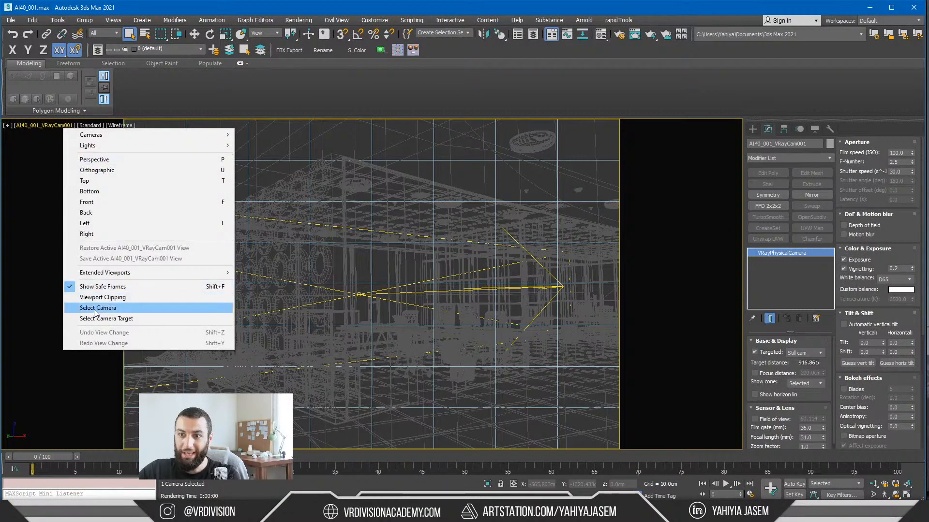
pyautogui.click(107, 319)
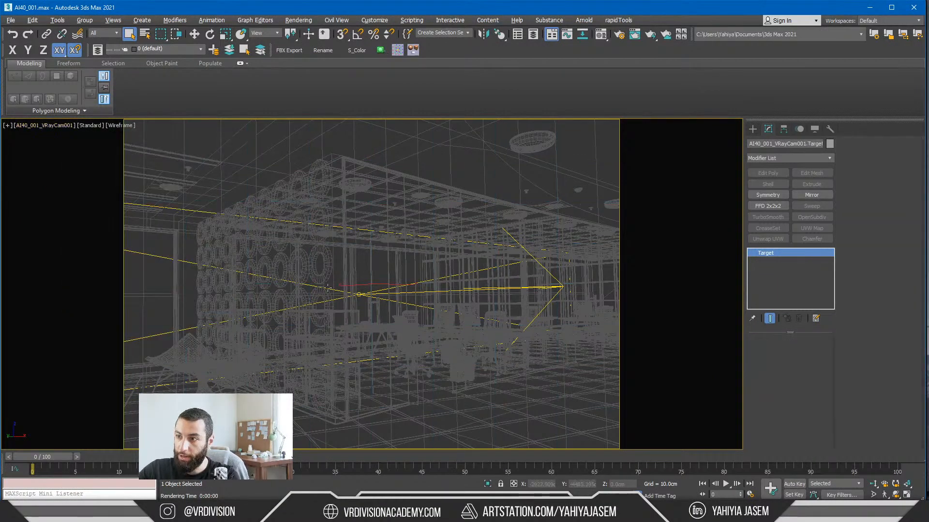
pyautogui.moveTo(371, 253); pyautogui.dragTo(362, 230)
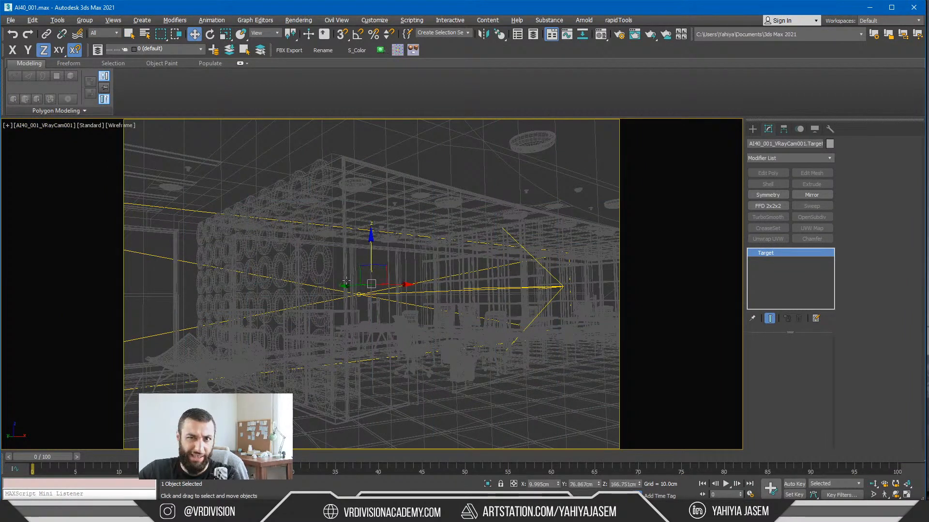
pyautogui.click(382, 260)
pyautogui.hotkey('ctrl', 'z')
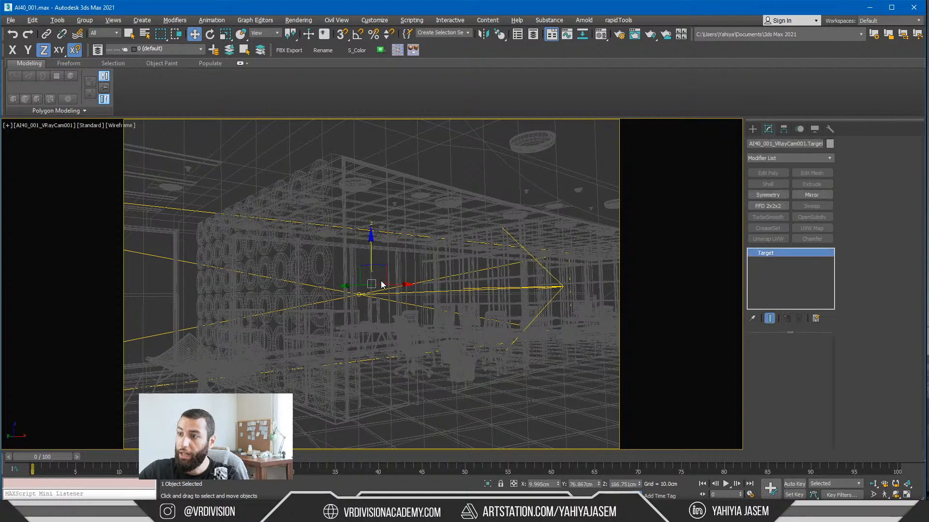
pyautogui.click(772, 143)
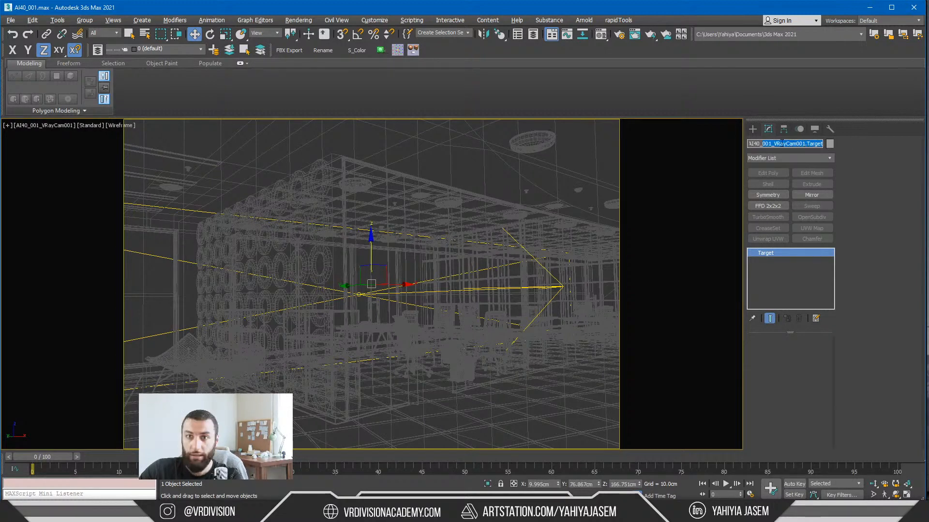
pyautogui.click(870, 11)
# Step: Try shifting the VRayCam001 target actor through its location values and in the viewport, undoing each move
pyautogui.click(829, 140)
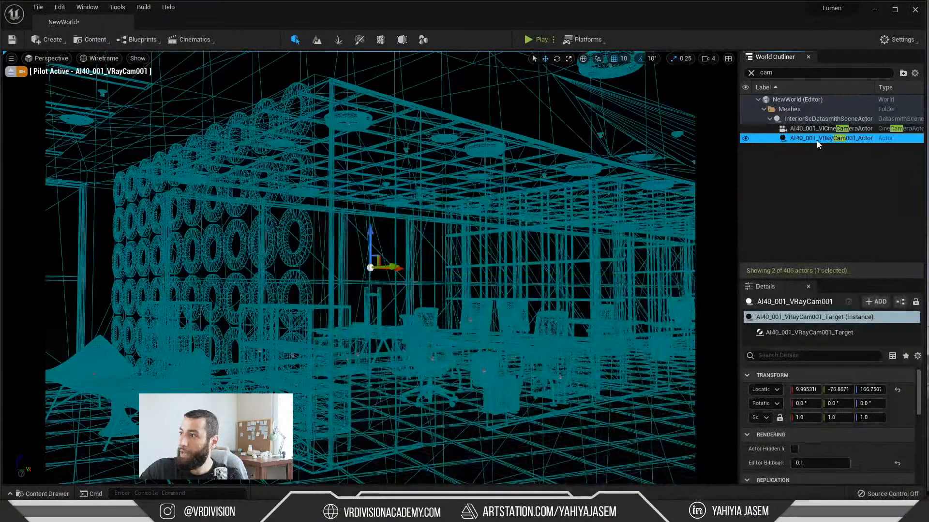
pyautogui.click(798, 390)
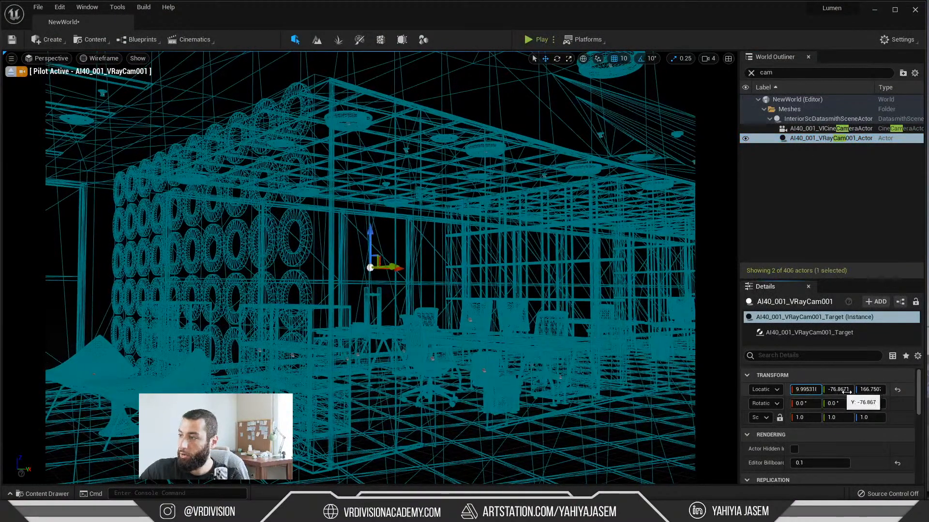
pyautogui.moveTo(846, 393); pyautogui.dragTo(836, 393)
pyautogui.hotkey('ctrl', 'z')
pyautogui.moveTo(372, 246); pyautogui.dragTo(397, 323)
pyautogui.hotkey('ctrl', 'z')
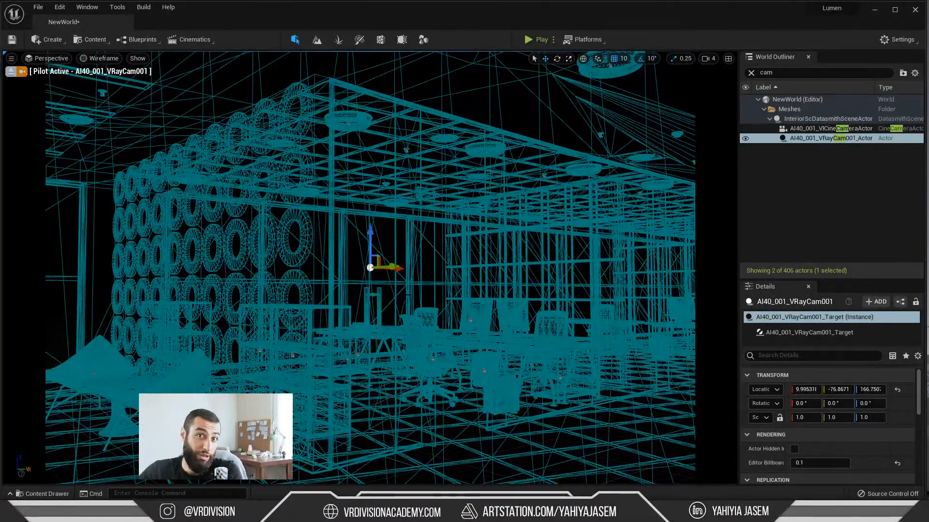
# Step: Move the VRayCam001 cine camera and its target actor into the Game folder and clear the World Outliner filter
pyautogui.keyDown('ctrl'); pyautogui.click(783, 130); pyautogui.keyUp('ctrl')
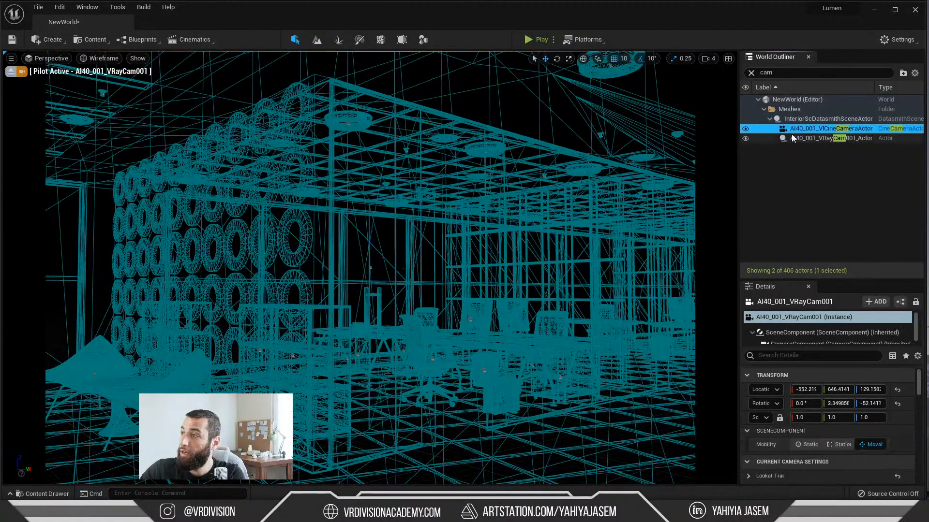
pyautogui.rightClick(782, 134)
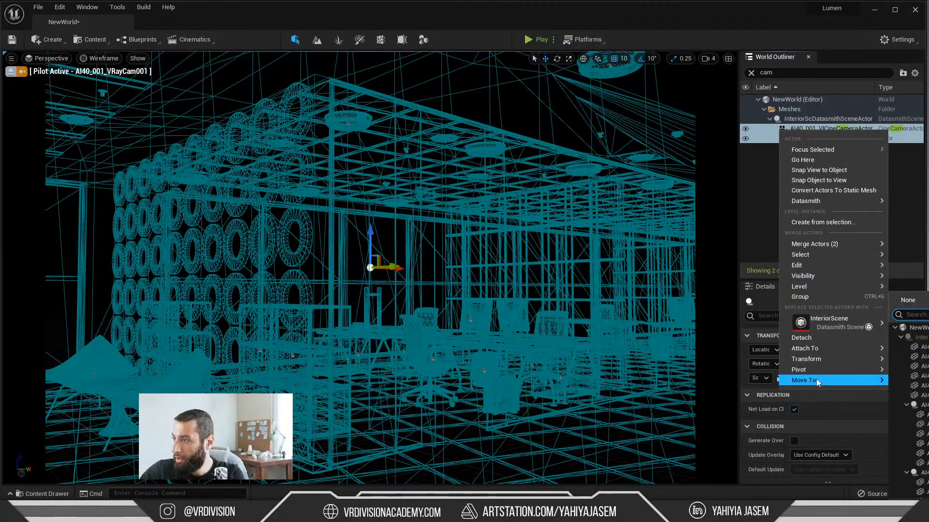
pyautogui.moveTo(799, 381)
pyautogui.click(915, 432)
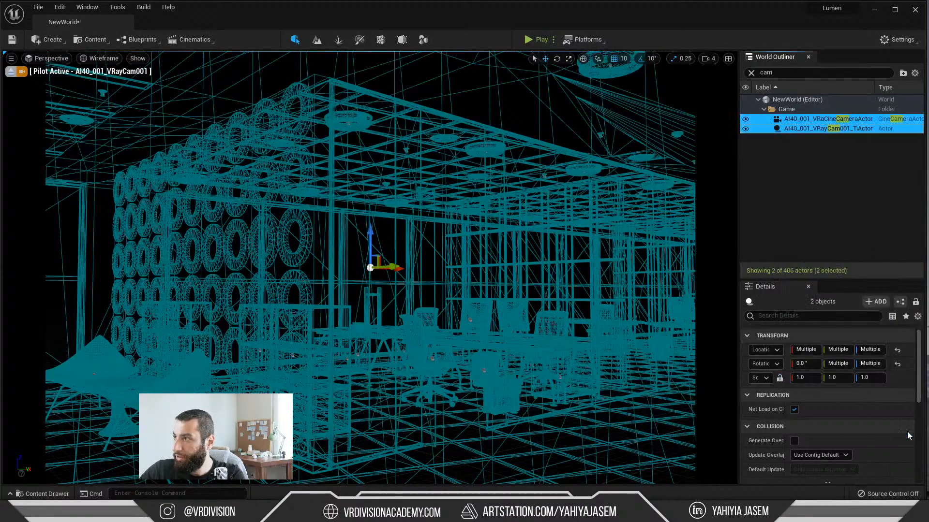
pyautogui.click(751, 72)
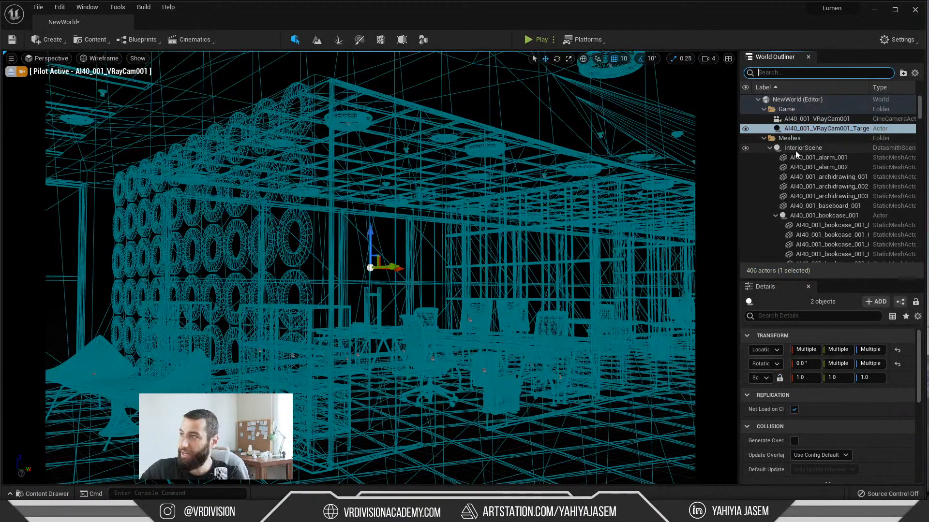
# Step: Collapse the Meshes folder and create a subfolder named "Camera" inside the Game folder
pyautogui.click(764, 138)
pyautogui.rightClick(796, 111)
pyautogui.click(798, 115)
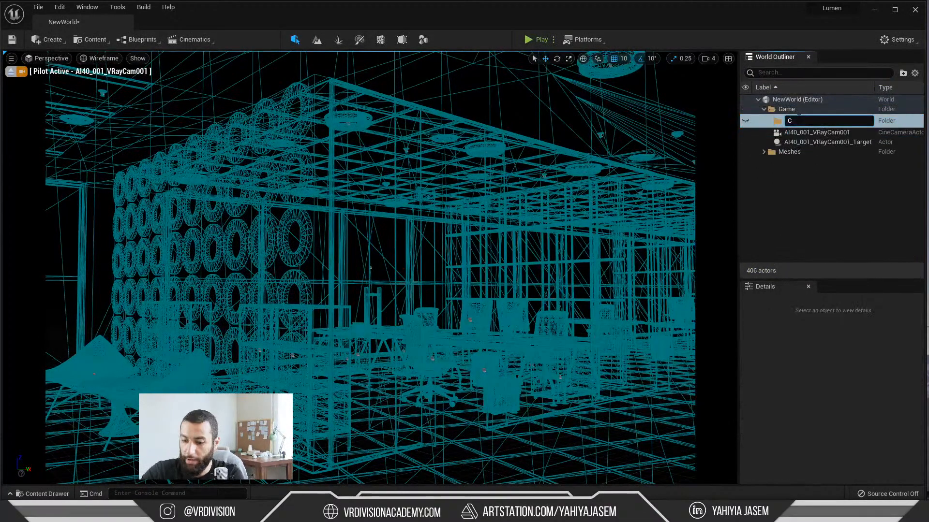
pyautogui.write('Camera')
pyautogui.press('Return')
# Step: Move the VRayCam001 cine camera and its target into the Camera folder and collapse that folder
pyautogui.click(785, 129)
pyautogui.keyDown('shift'); pyautogui.click(787, 139); pyautogui.keyUp('shift')
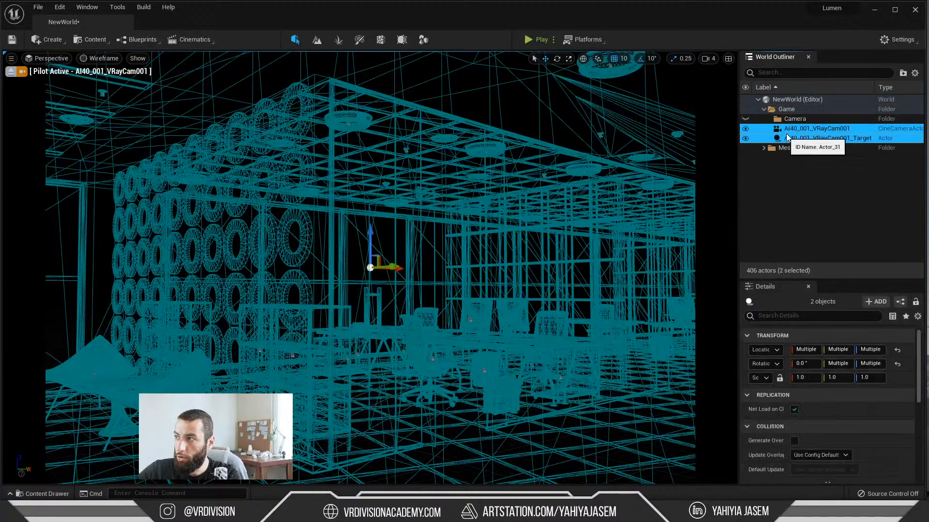
pyautogui.moveTo(787, 140); pyautogui.dragTo(792, 121)
pyautogui.click(769, 119)
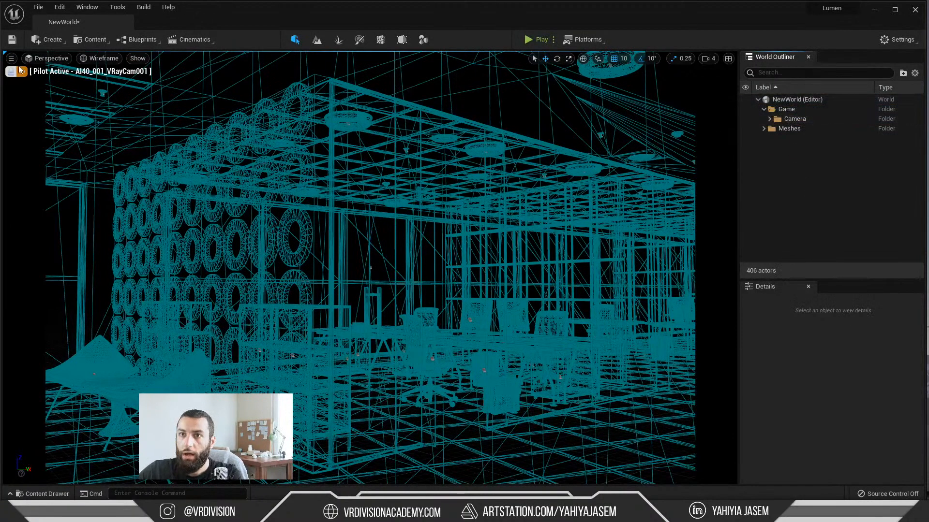
# Step: Switch the piloted camera viewport from Wireframe to the Lit view mode
pyautogui.click(94, 59)
pyautogui.click(112, 84)
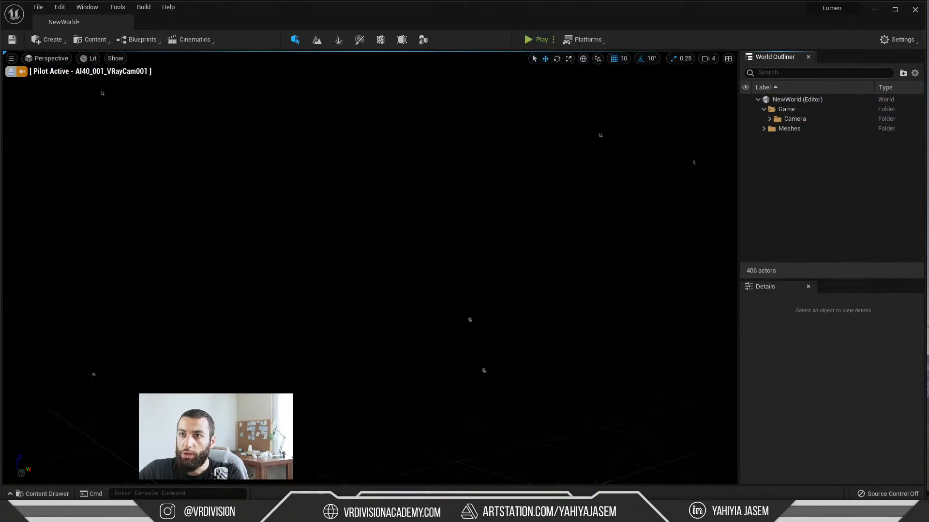
pyautogui.click(88, 58)
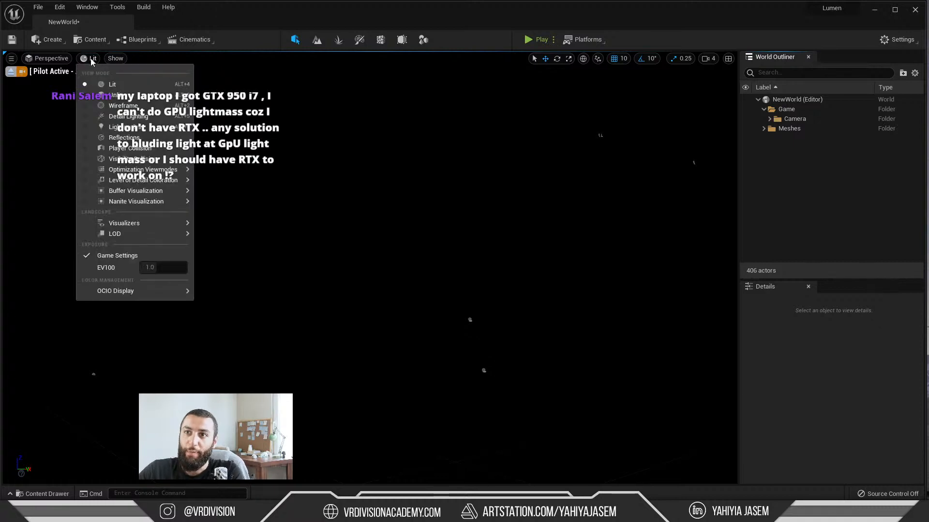
pyautogui.click(102, 93)
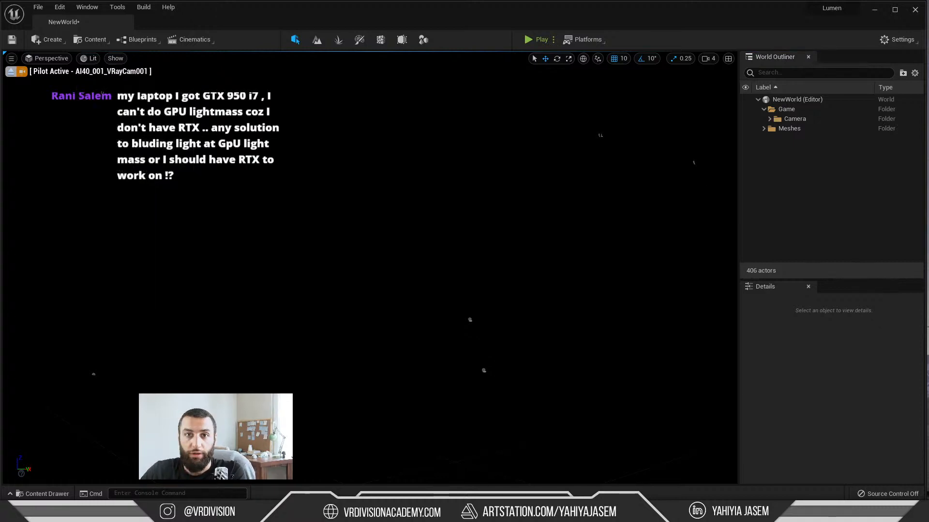
# Step: Open the Env. Light Mixer and position its floating window over the viewport
pyautogui.click(85, 10)
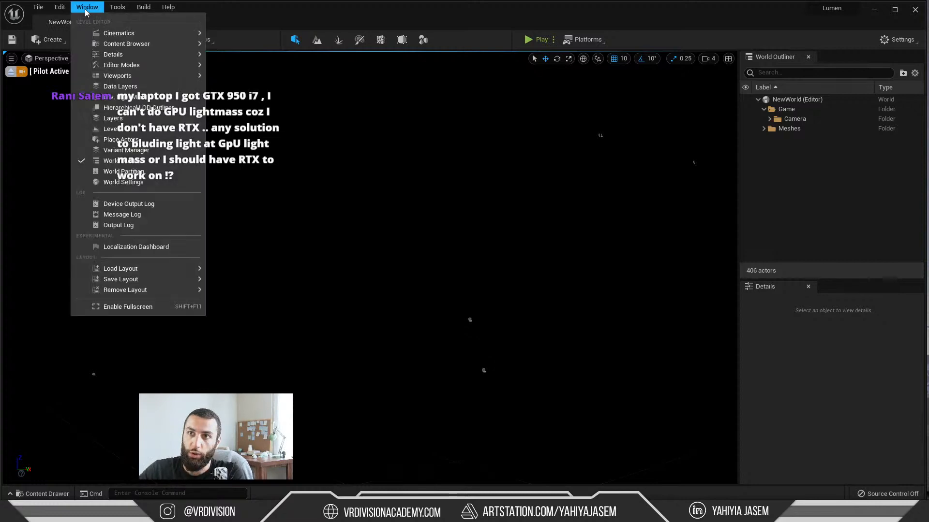
pyautogui.click(125, 98)
pyautogui.moveTo(464, 117); pyautogui.dragTo(384, 170)
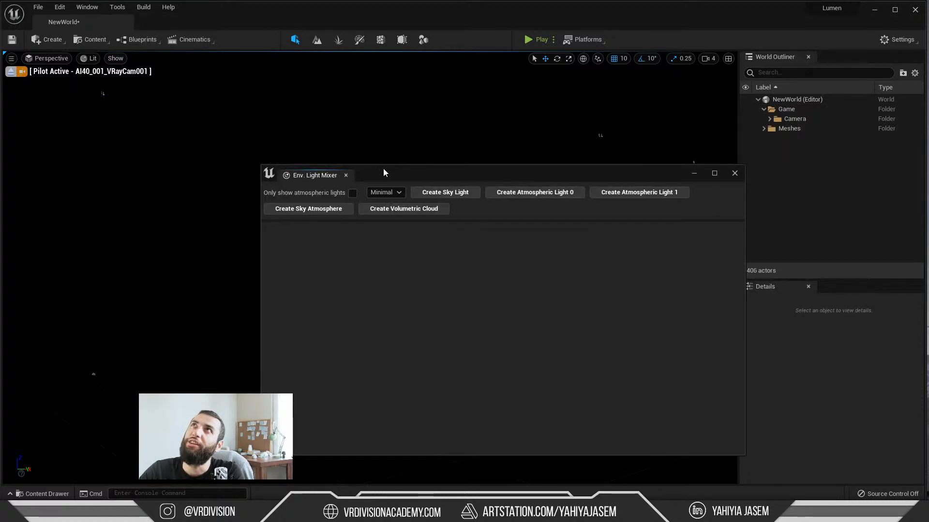
pyautogui.click(49, 39)
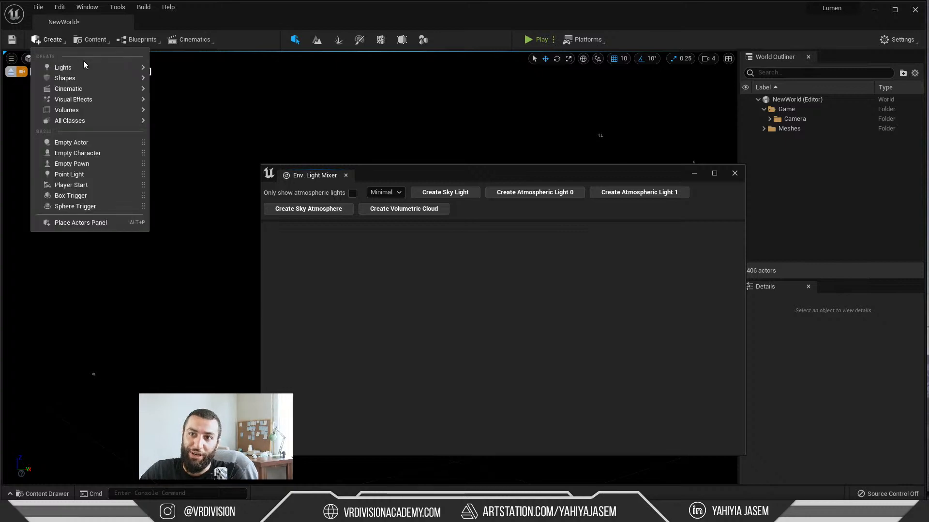
pyautogui.moveTo(78, 67)
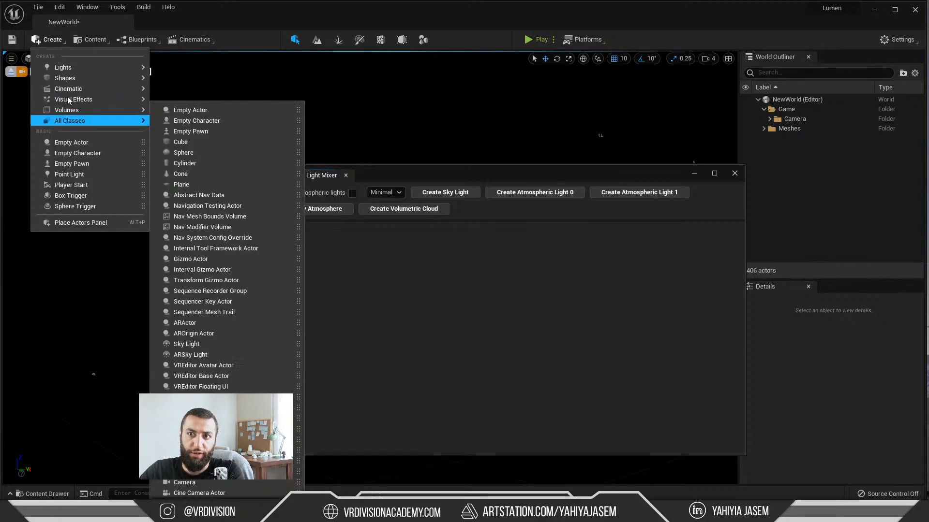
pyautogui.click(424, 276)
# Step: Try adding a sky light, atmospheric light, sky atmosphere and volumetric cloud from the Env. Light Mixer, and undo their creation
pyautogui.click(449, 193)
pyautogui.click(462, 192)
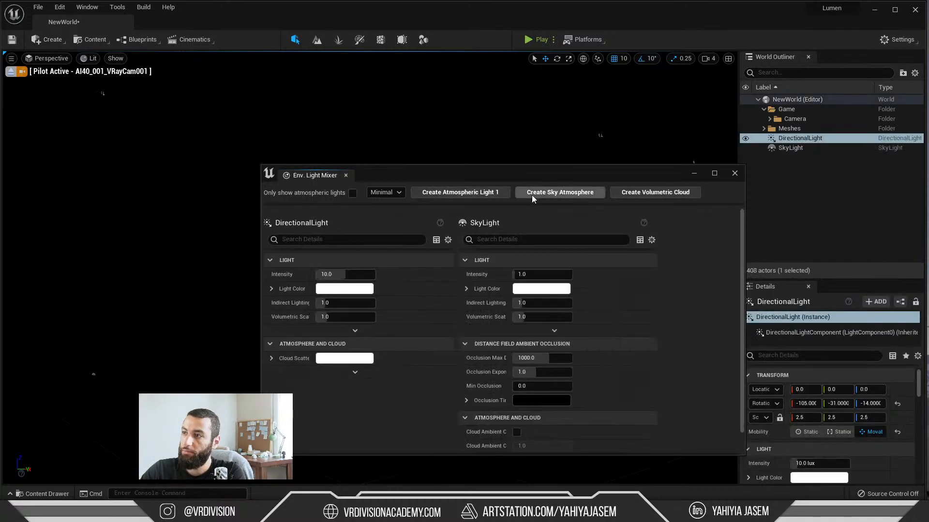
pyautogui.click(532, 194)
pyautogui.click(570, 193)
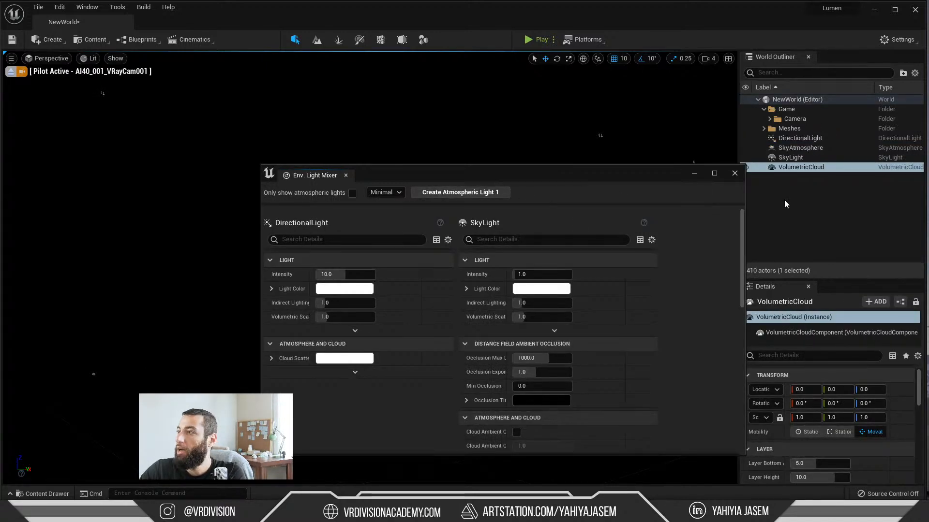
pyautogui.hotkey('ctrl', 'z')
pyautogui.hotkey('ctrl', 'z')
pyautogui.hotkey('ctrl', 'z')
pyautogui.hotkey('ctrl', 'z')
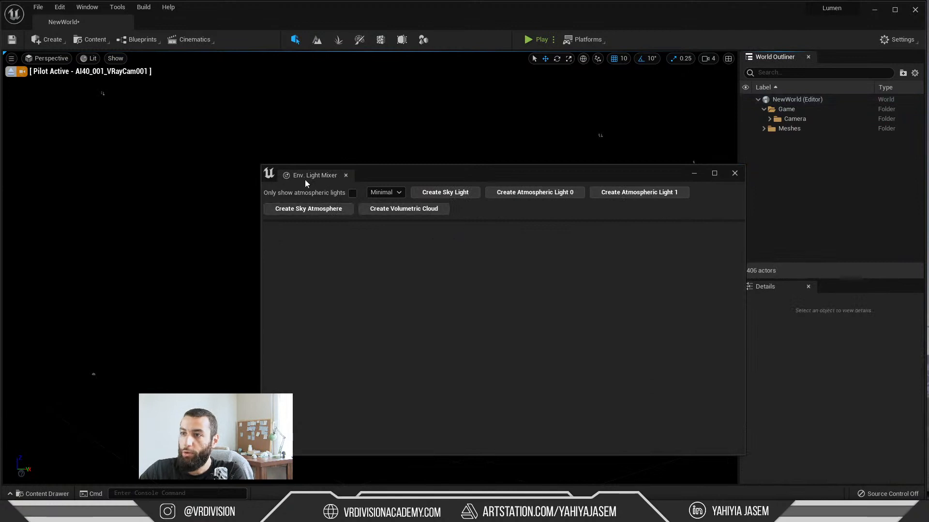
# Step: Reposition the Env. Light Mixer window and use it to create a sky light and Atmospheric Light 0
pyautogui.moveTo(406, 174); pyautogui.dragTo(273, 168)
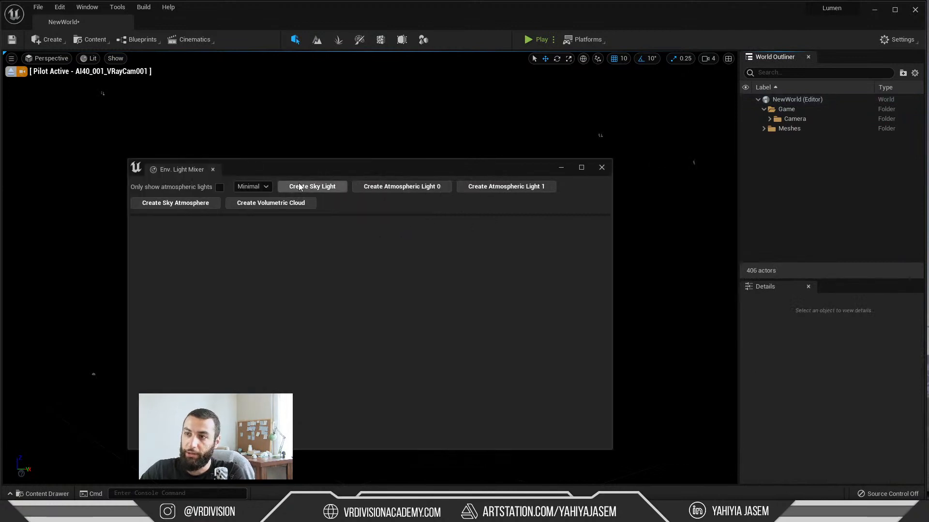
pyautogui.click(311, 187)
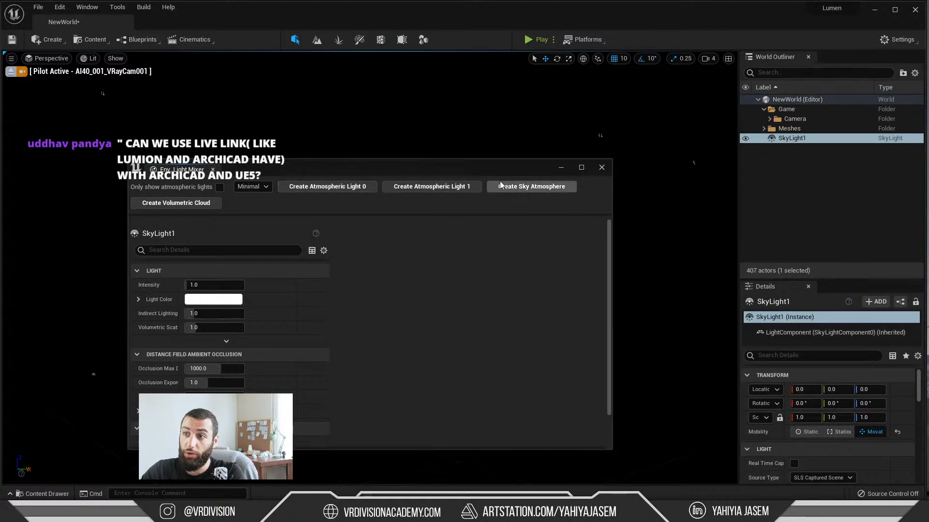
pyautogui.click(321, 191)
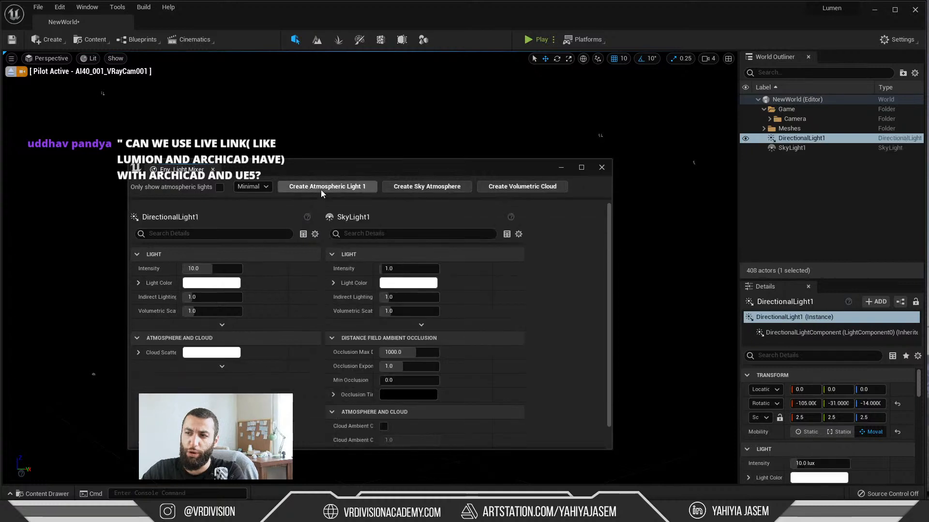
# Step: Add a sky atmosphere and a volumetric cloud to the level with the Env. Light Mixer
pyautogui.click(428, 187)
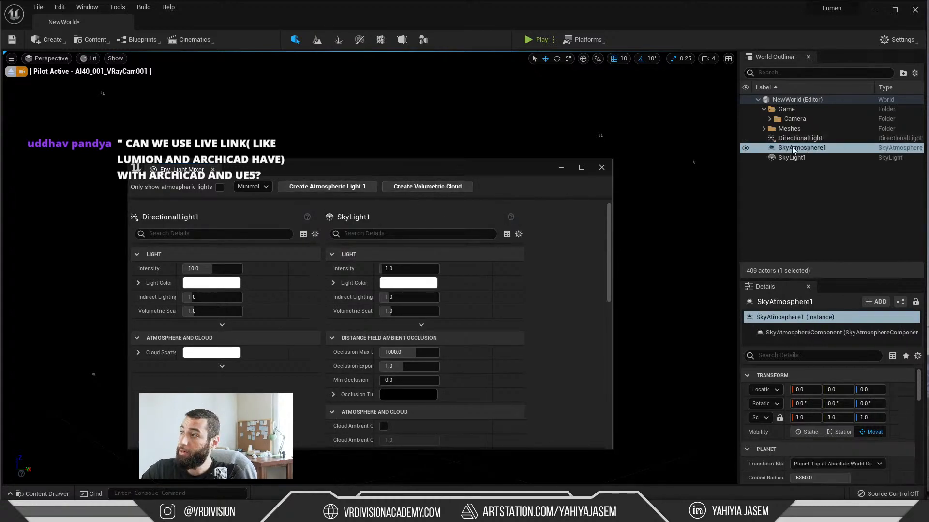
pyautogui.click(801, 157)
pyautogui.click(793, 149)
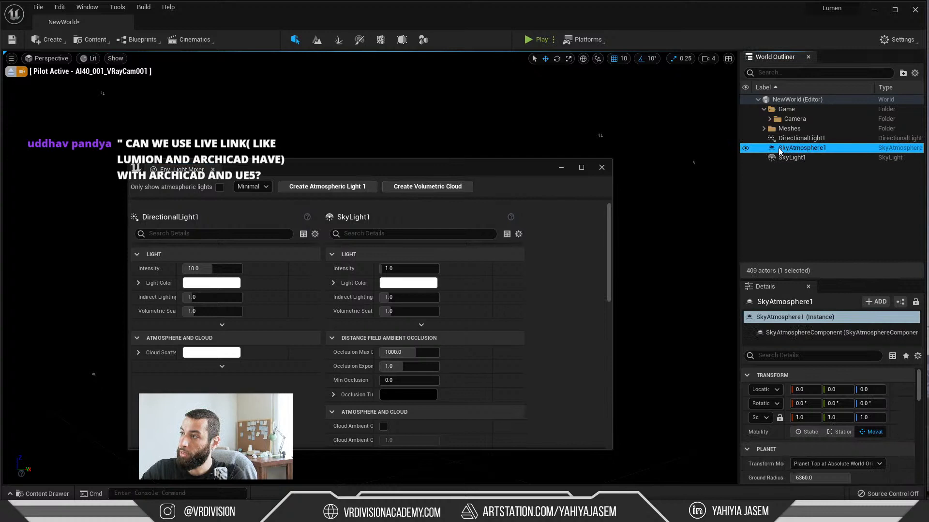
pyautogui.click(422, 187)
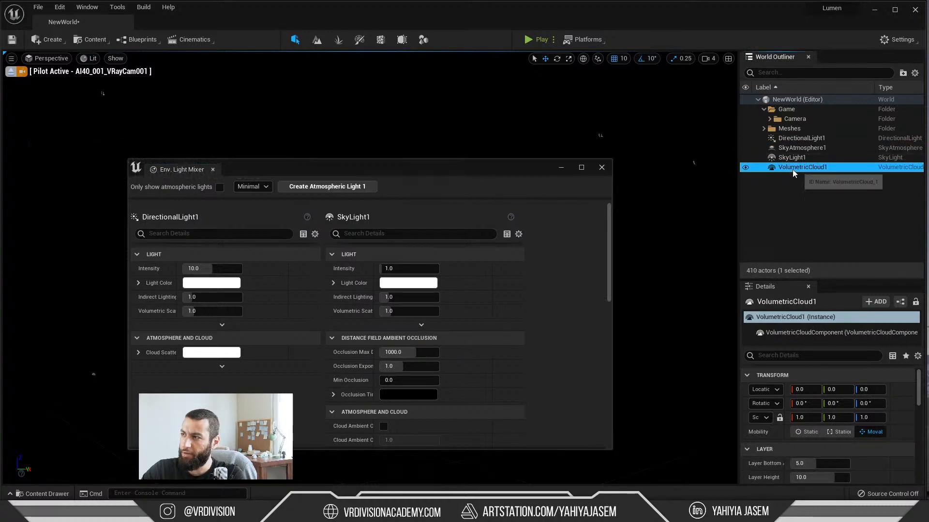
# Step: Delete the volumetric cloud from the level and stop piloting the AI40_001_VRayCam001 camera
pyautogui.press('Delete')
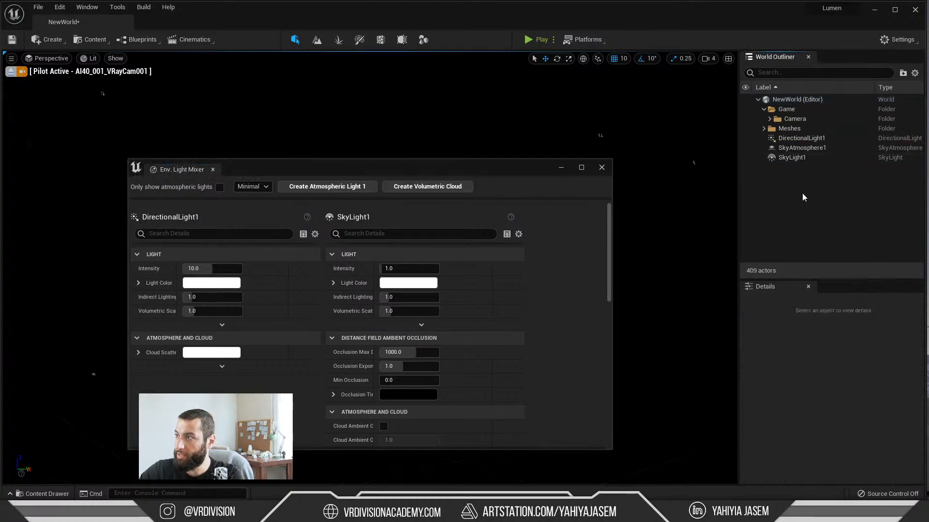
pyautogui.moveTo(538, 167); pyautogui.dragTo(390, 307)
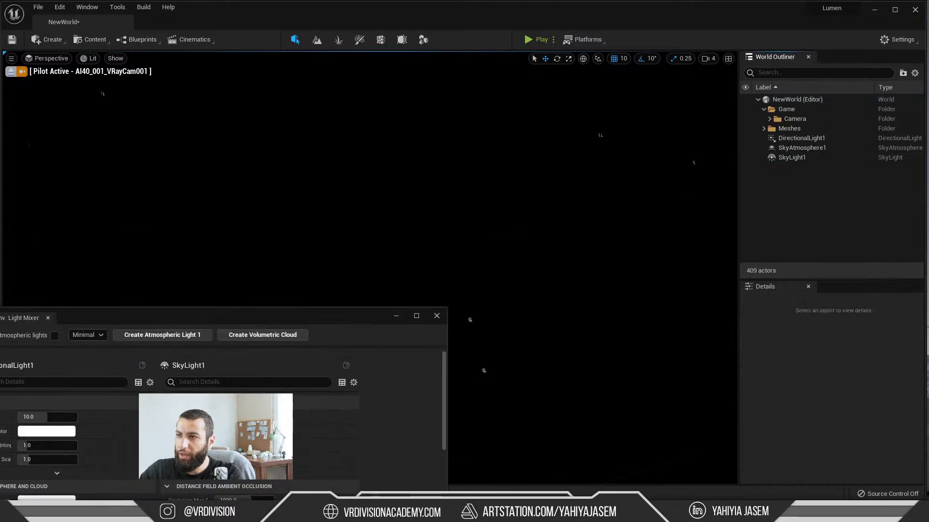
pyautogui.click(10, 72)
# Step: Toggle the directional light's visibility to check its effect on the scene, and close the Env. Light Mixer
pyautogui.moveTo(368, 183); pyautogui.dragTo(401, 213, button='right')
pyautogui.moveTo(639, 128)
pyautogui.mouseDown(button='right')
pyautogui.moveTo(619, 127)
pyautogui.moveTo(640, 128)
pyautogui.mouseUp(button='right')
pyautogui.click(745, 139)
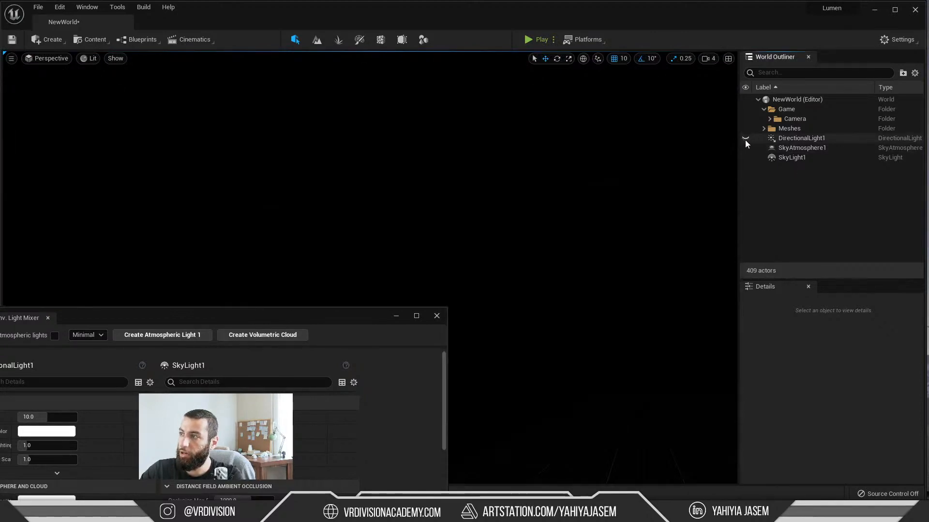
pyautogui.moveTo(487, 167); pyautogui.dragTo(363, 291, button='right')
pyautogui.moveTo(356, 318); pyautogui.dragTo(179, 226)
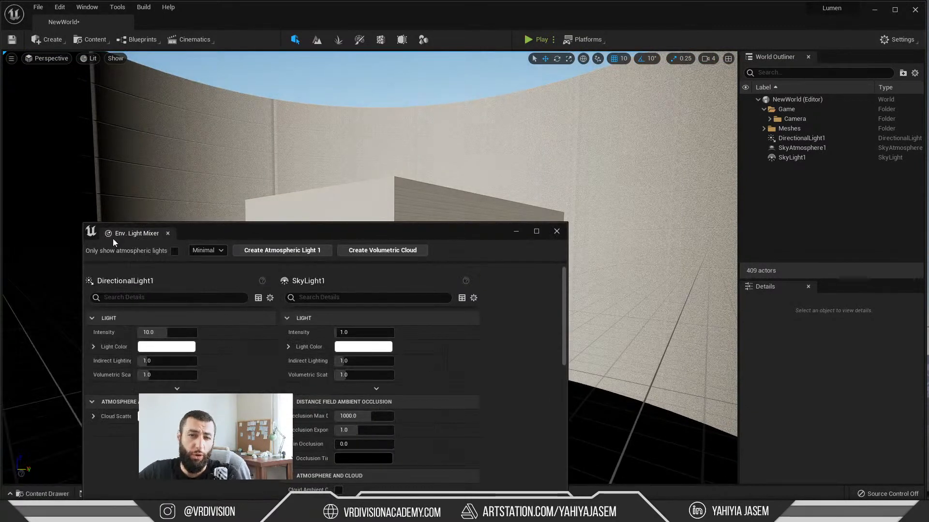
pyautogui.click(168, 234)
# Step: Hide the cylindrical environment mesh that surrounds the office building
pyautogui.click(685, 204)
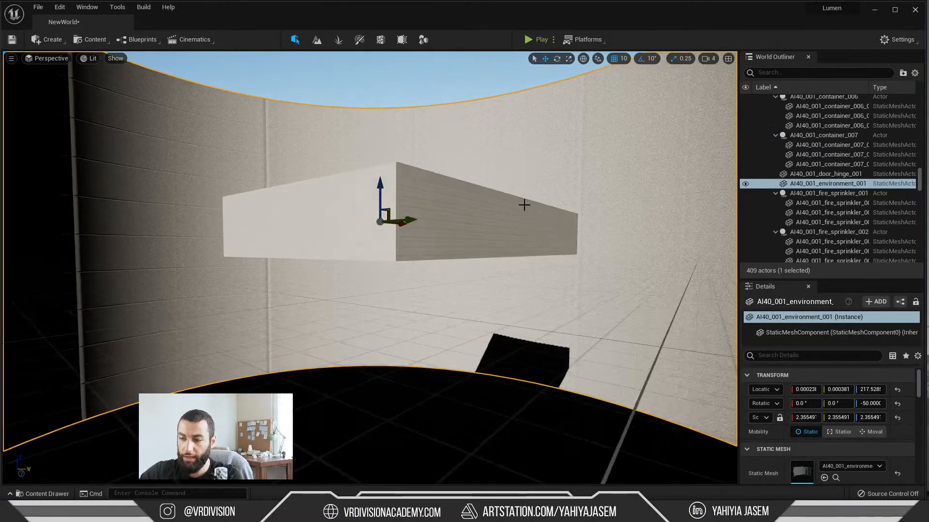
pyautogui.press('h')
pyautogui.moveTo(492, 193); pyautogui.dragTo(653, 189, button='right')
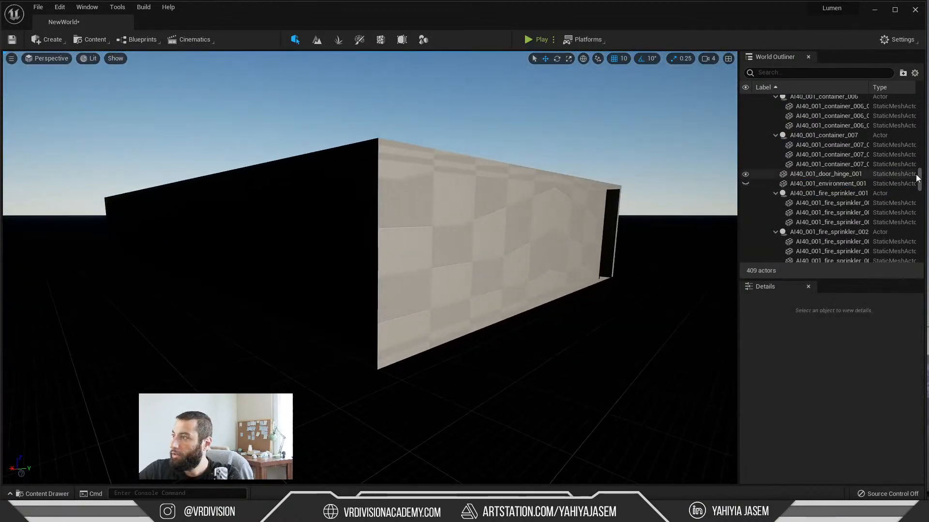
# Step: Move the directional light, sky atmosphere and sky light into the Game folder of the World Outliner
pyautogui.moveTo(919, 179); pyautogui.dragTo(901, 91)
pyautogui.click(759, 99)
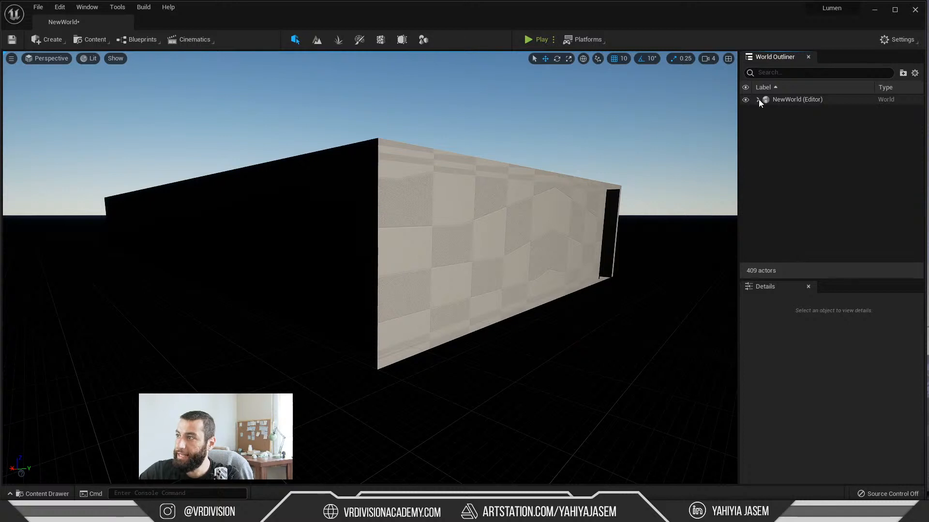
pyautogui.click(758, 99)
pyautogui.click(791, 129)
pyautogui.keyDown('shift'); pyautogui.click(788, 145); pyautogui.keyUp('shift')
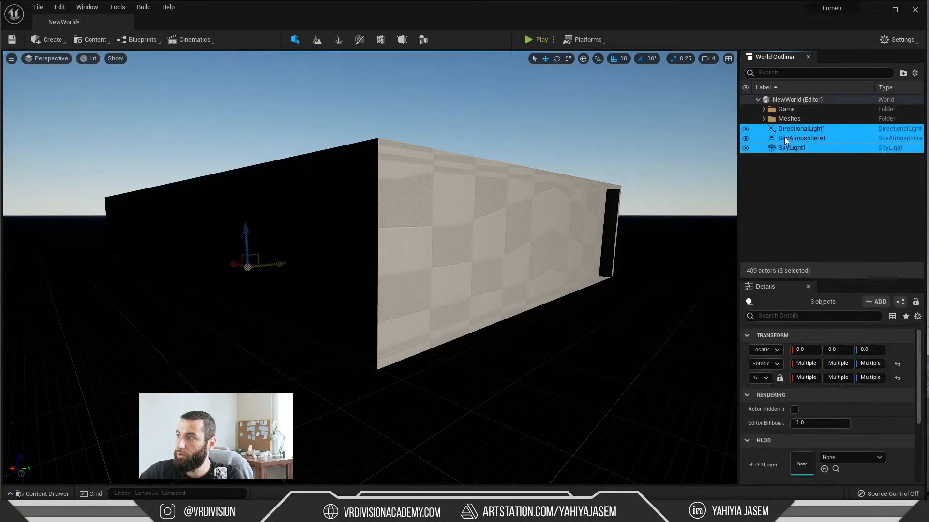
pyautogui.moveTo(785, 137); pyautogui.dragTo(781, 112)
# Step: Enable Real Time Capture on the sky light
pyautogui.click(796, 148)
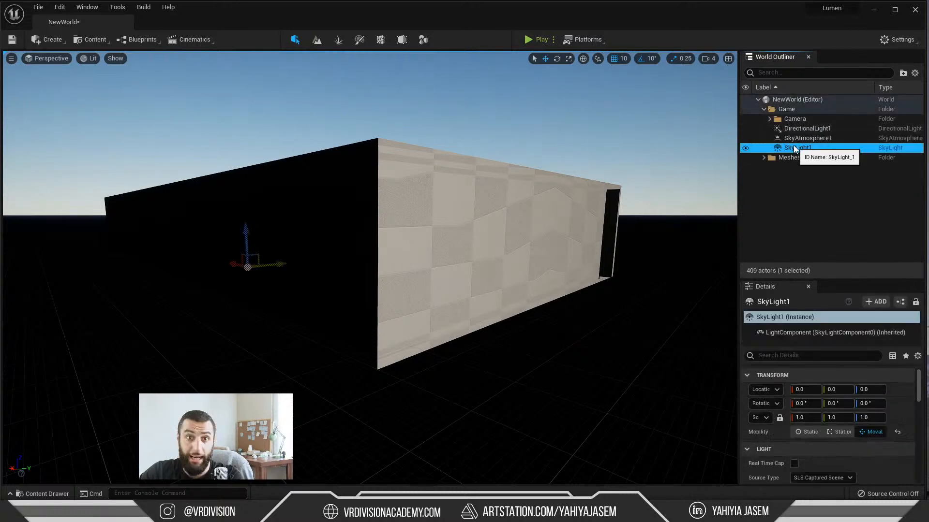
pyautogui.scroll(-3, 841, 375)
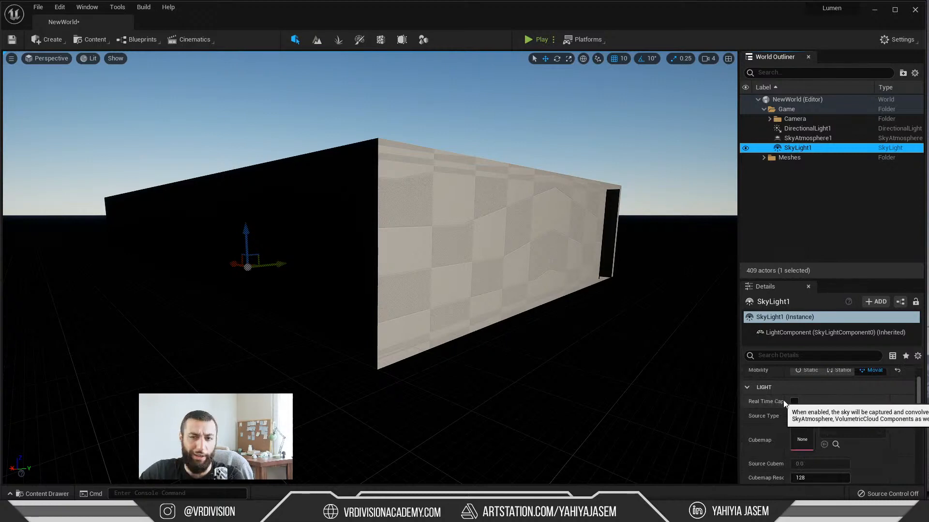
pyautogui.click(794, 402)
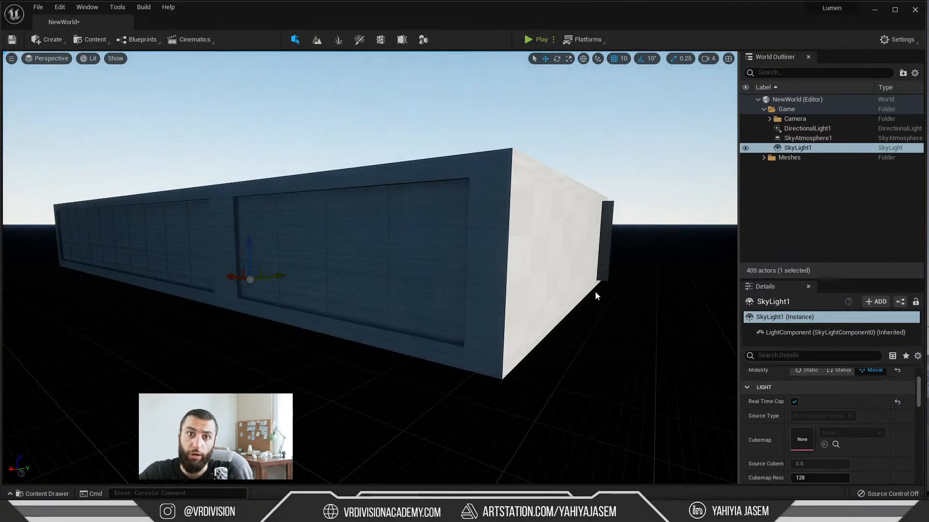
# Step: Isolate the AI40_001_building_001 mesh by hiding all other actors
pyautogui.press('w')
pyautogui.moveTo(440, 293)
pyautogui.mouseDown(button='right')
pyautogui.moveTo(421, 283)
pyautogui.moveTo(434, 283)
pyautogui.mouseUp(button='right')
pyautogui.moveTo(370, 267); pyautogui.dragTo(508, 285, button='right')
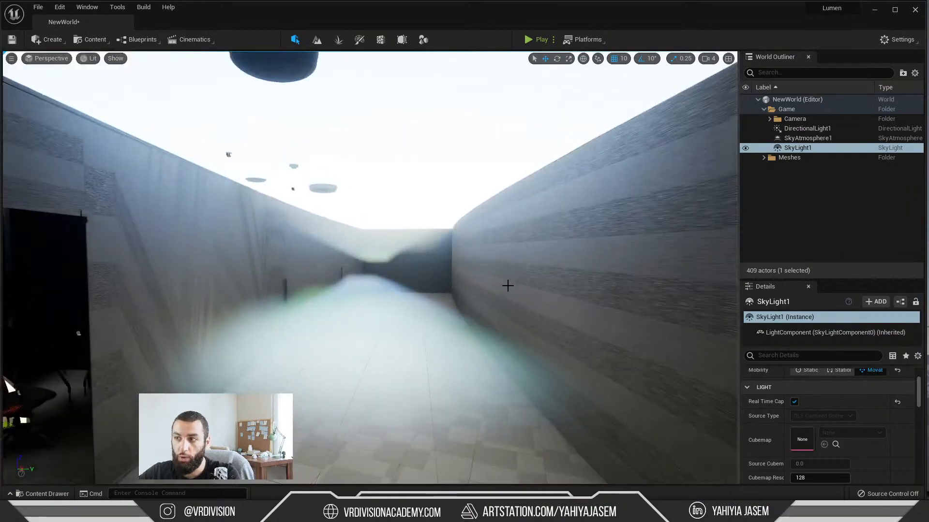
pyautogui.moveTo(509, 361); pyautogui.dragTo(467, 357, button='right')
pyautogui.moveTo(350, 350); pyautogui.dragTo(452, 313, button='right')
pyautogui.click(410, 284)
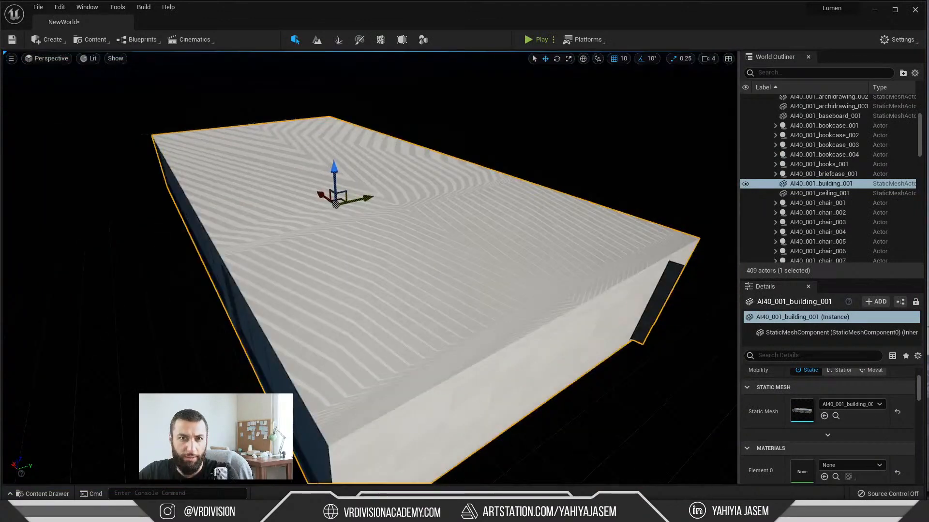
pyautogui.moveTo(431, 257)
pyautogui.mouseDown(button='right')
pyautogui.moveTo(450, 256)
pyautogui.moveTo(431, 257)
pyautogui.moveTo(442, 247)
pyautogui.mouseUp(button='right')
pyautogui.hotkey('shift', 'h')
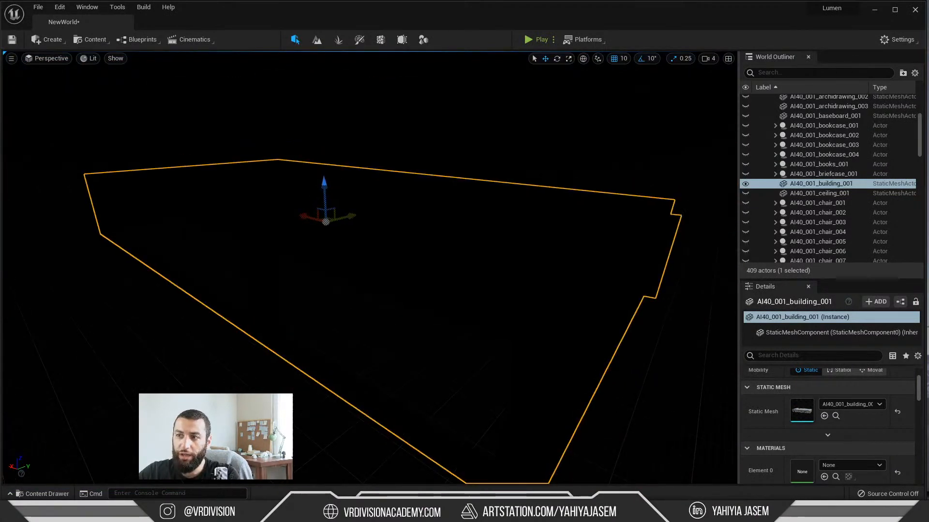
# Step: Switch the viewport to Unlit and examine the outer walls and window openings of the isolated building
pyautogui.hotkey('alt', '3')
pyautogui.scroll(10, 387, 261)
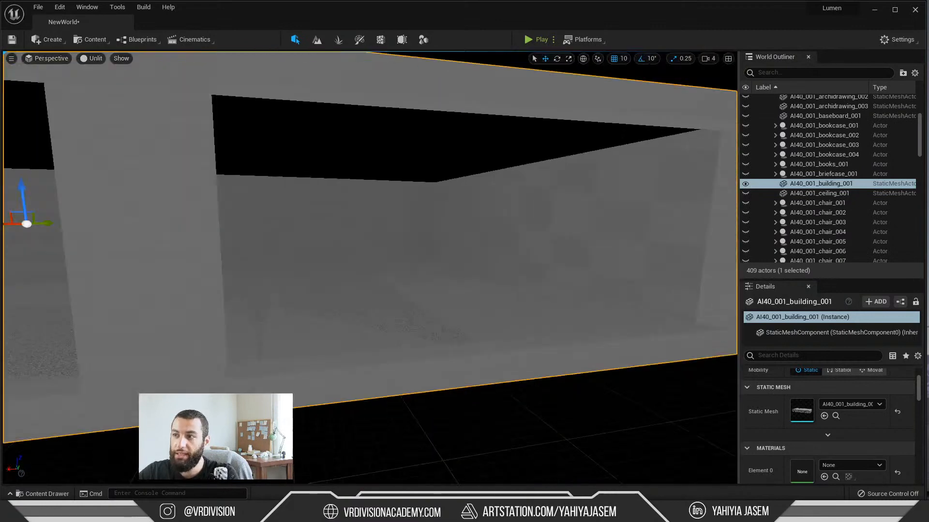
pyautogui.moveTo(374, 271); pyautogui.dragTo(376, 271, button='right')
pyautogui.press('a')
pyautogui.scroll(-10, 377, 270)
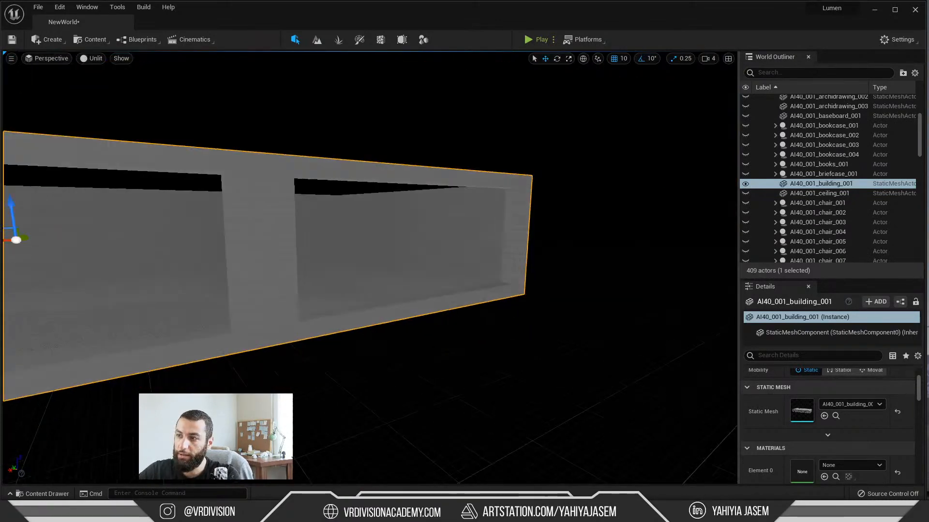
pyautogui.press('d')
pyautogui.moveTo(360, 242); pyautogui.dragTo(242, 256, button='right')
pyautogui.press('e')
pyautogui.press('q')
pyautogui.moveTo(394, 244); pyautogui.dragTo(359, 250, button='right')
pyautogui.press('e')
pyautogui.moveTo(317, 272); pyautogui.dragTo(356, 239, button='right')
pyautogui.press('q')
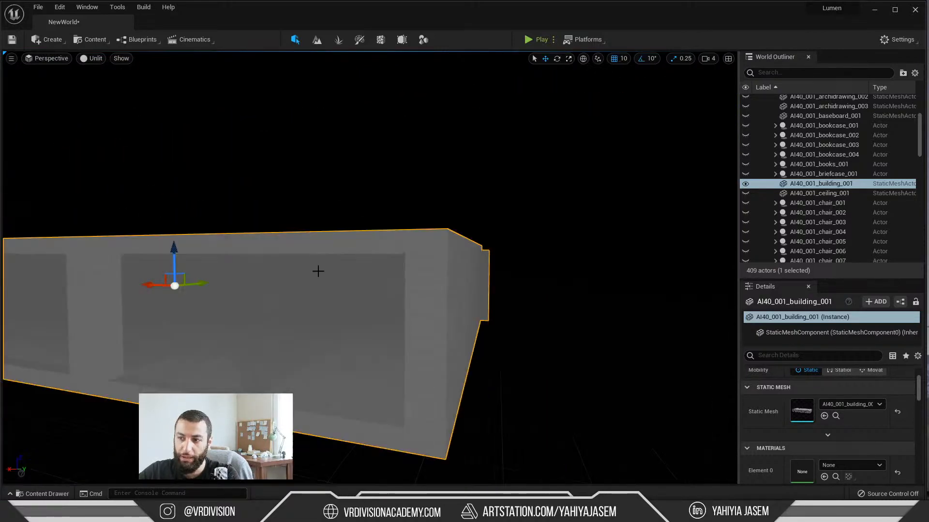
# Step: Examine the isolated building's walls and floor from inside and its roof from above in Unlit mode
pyautogui.moveTo(267, 329); pyautogui.dragTo(193, 328, button='right')
pyautogui.press('w')
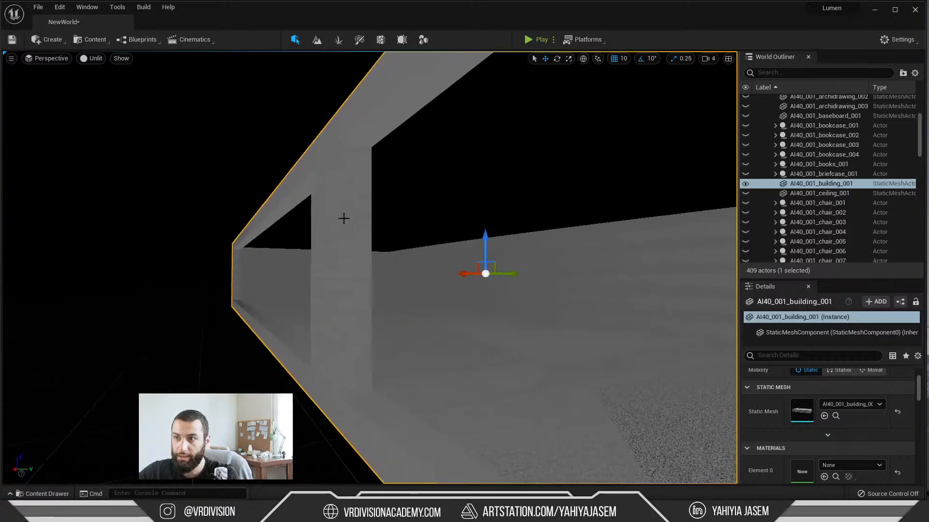
pyautogui.press('w')
pyautogui.moveTo(344, 217); pyautogui.dragTo(347, 185, button='right')
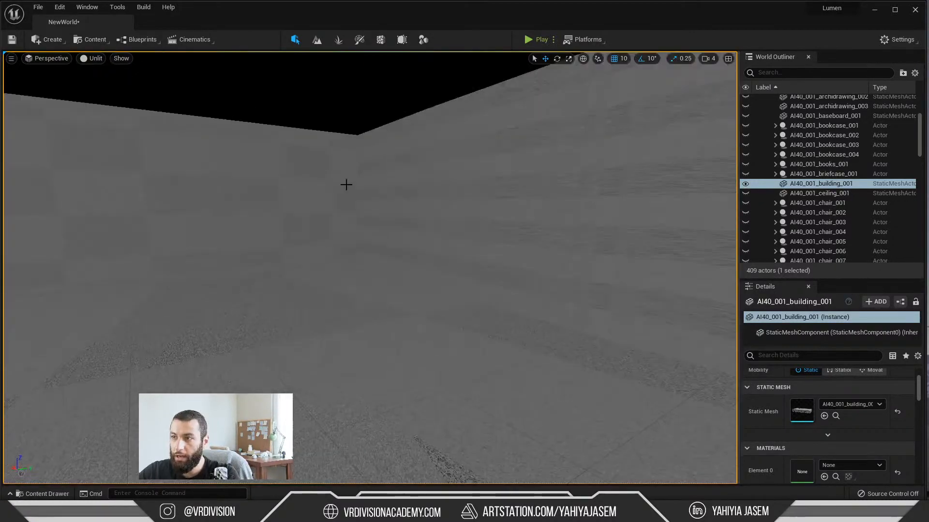
pyautogui.press('e')
pyautogui.moveTo(163, 177); pyautogui.dragTo(504, 216, button='right')
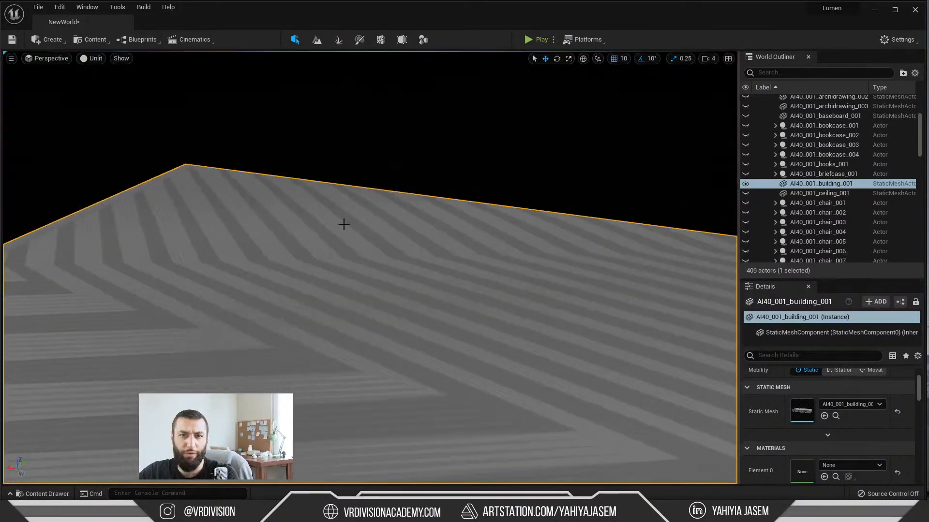
pyautogui.rightClick(330, 243)
pyautogui.moveTo(299, 234)
pyautogui.mouseDown(button='right')
pyautogui.moveTo(271, 247)
pyautogui.moveTo(232, 227)
pyautogui.moveTo(298, 234)
pyautogui.mouseUp(button='right')
pyautogui.press('q')
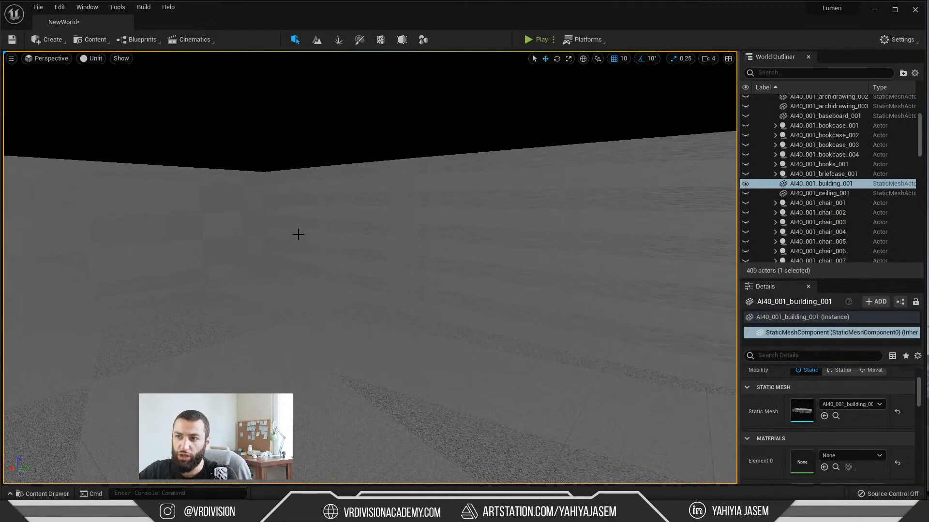
pyautogui.moveTo(290, 197)
pyautogui.mouseDown(button='right')
pyautogui.moveTo(367, 196)
pyautogui.moveTo(387, 186)
pyautogui.moveTo(286, 189)
pyautogui.moveTo(304, 188)
pyautogui.mouseUp(button='right')
pyautogui.moveTo(256, 348); pyautogui.dragTo(227, 347, button='right')
pyautogui.moveTo(298, 300)
pyautogui.mouseDown(button='right')
pyautogui.moveTo(310, 299)
pyautogui.moveTo(298, 299)
pyautogui.mouseUp(button='right')
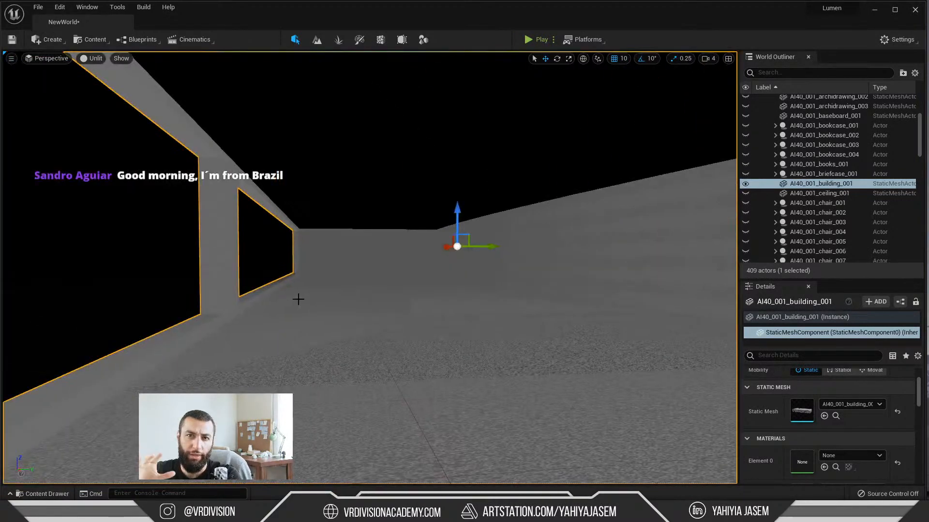
pyautogui.moveTo(327, 292); pyautogui.dragTo(349, 303, button='right')
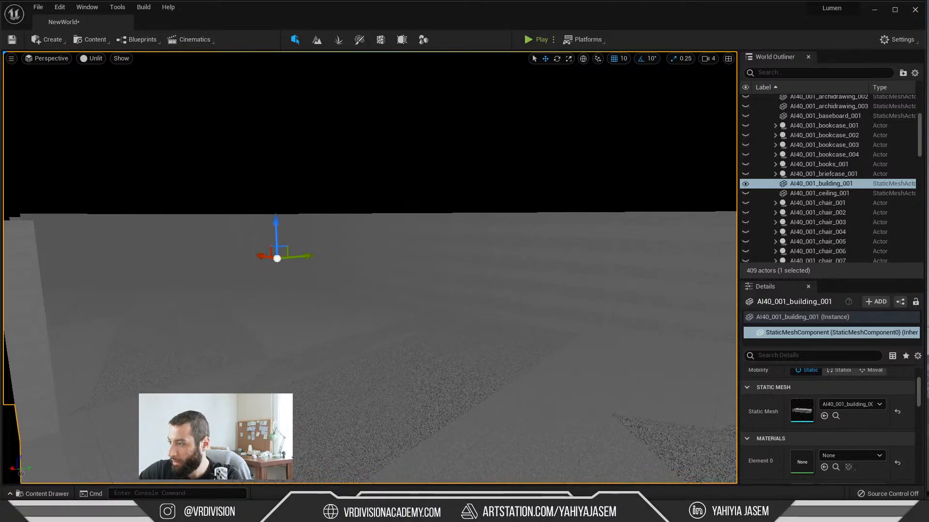
# Step: Switch to 3ds Max and show the whole office scene in a perspective view with nothing selected
pyautogui.hotkey('alt', 'Tab')
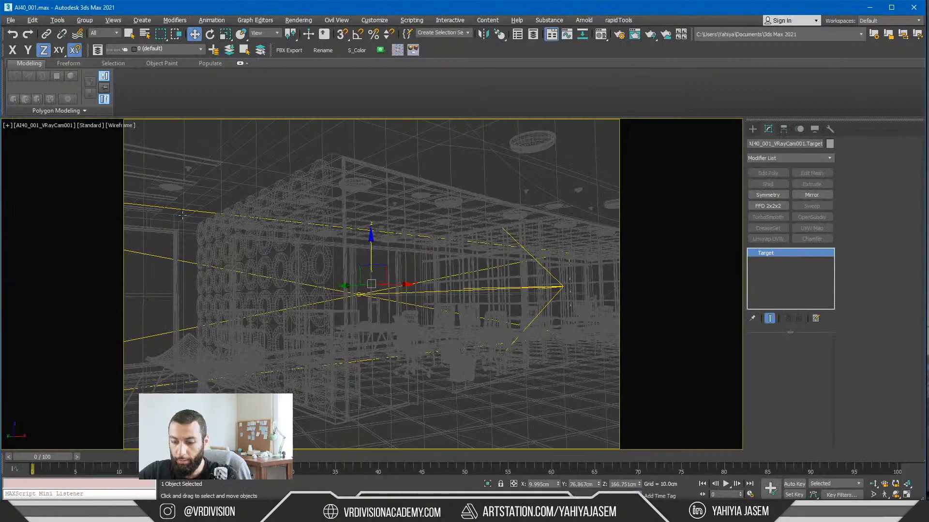
pyautogui.press('p')
pyautogui.click(166, 279)
pyautogui.press('z')
pyautogui.keyDown('alt'); pyautogui.moveTo(234, 254); pyautogui.dragTo(301, 265, button='middle'); pyautogui.keyUp('alt')
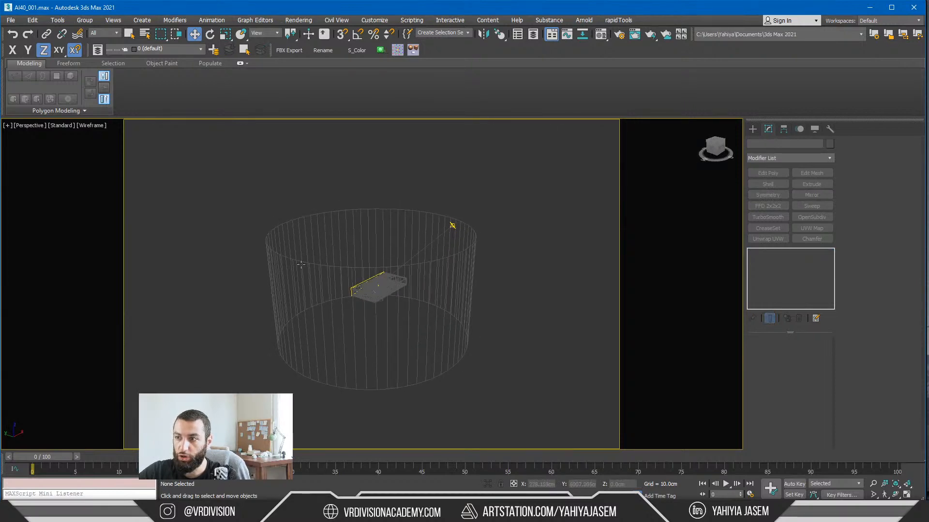
pyautogui.scroll(3, 300, 264)
# Step: Open the Layer Explorer and hide the Environment layer
pyautogui.click(97, 49)
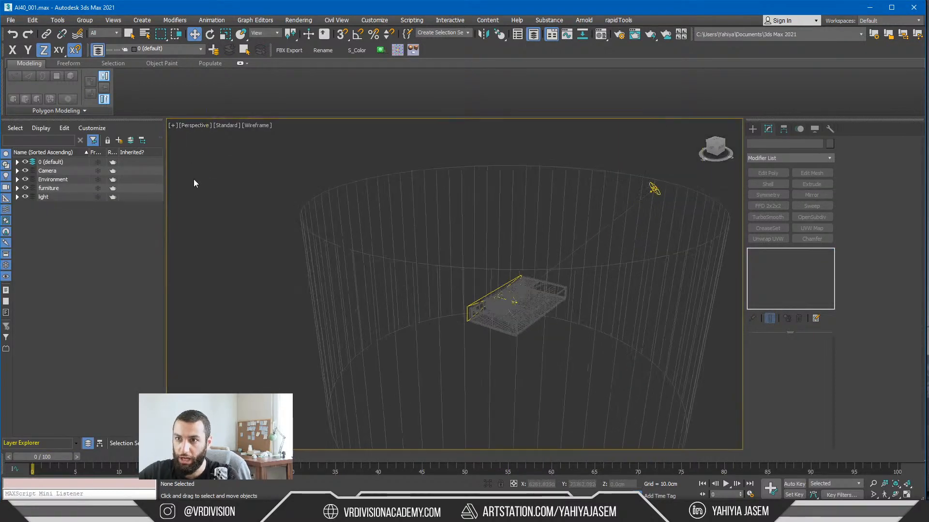
pyautogui.click(415, 267)
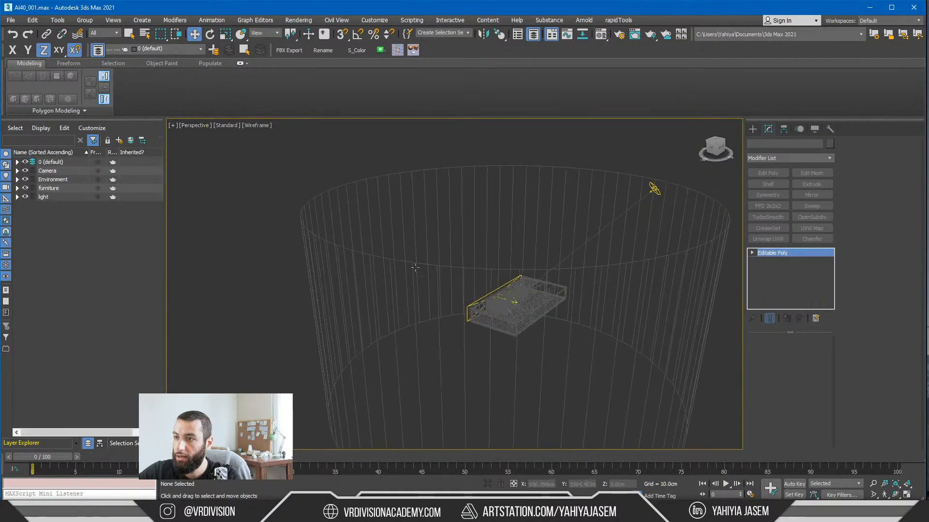
pyautogui.click(25, 179)
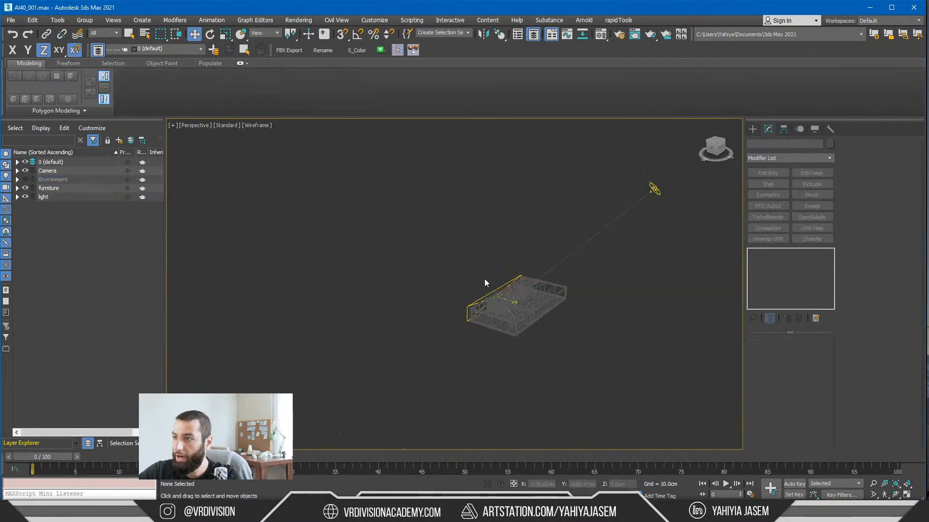
# Step: Hide all lights by category and frame the remaining office geometry in the view
pyautogui.click(799, 130)
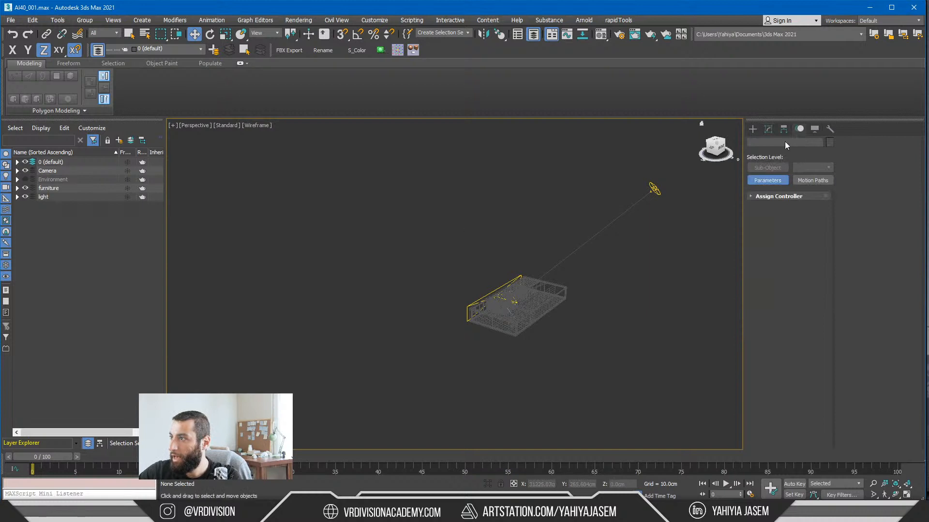
pyautogui.click(784, 130)
pyautogui.click(814, 130)
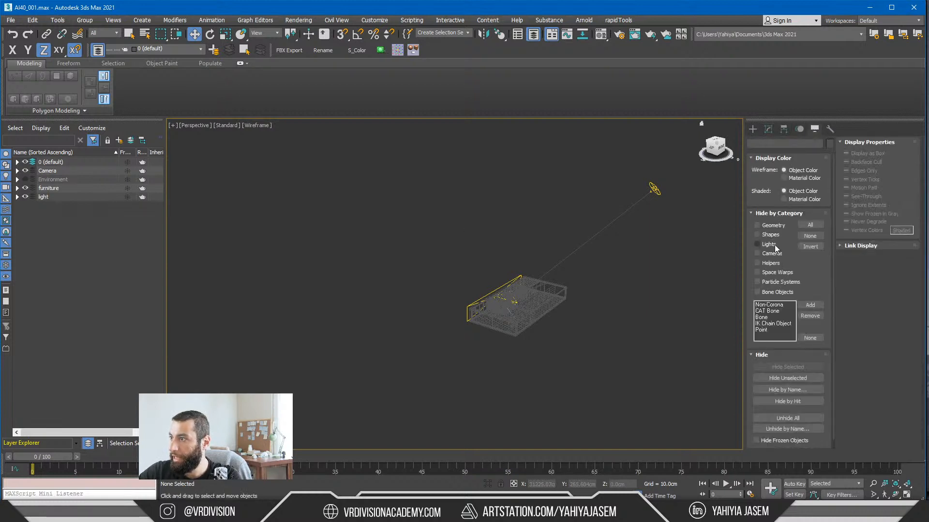
pyautogui.click(757, 244)
pyautogui.press('z')
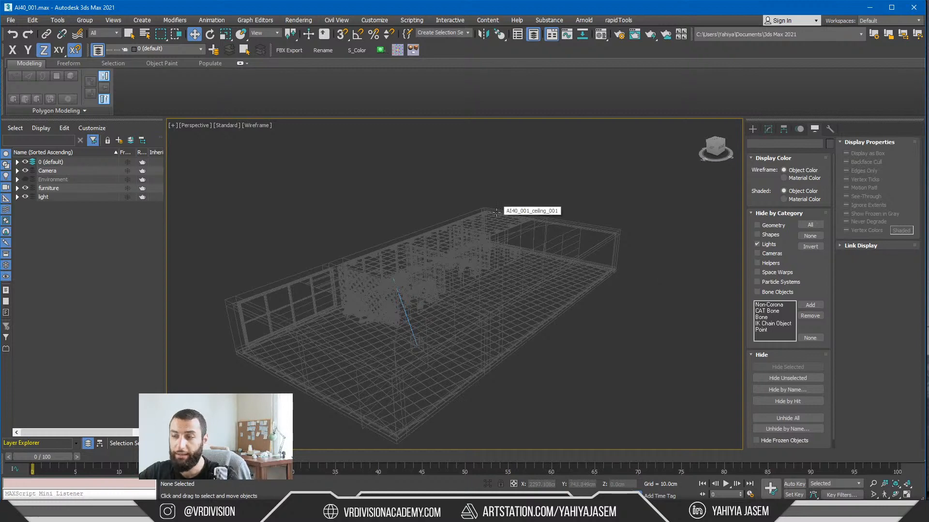
# Step: Isolate the AI40_001_building_001 object in shaded display with edged faces and inspect its geometry
pyautogui.press('F3')
pyautogui.click(443, 268)
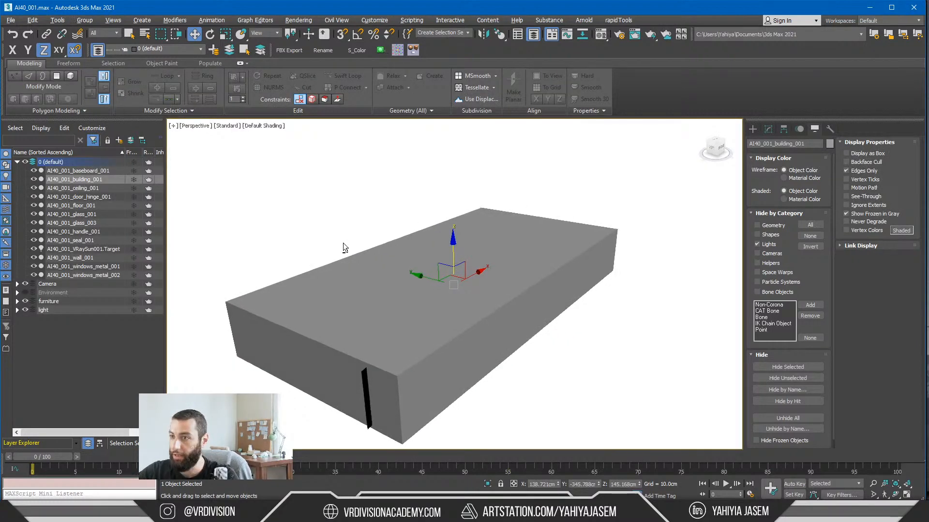
pyautogui.hotkey('alt', 'q')
pyautogui.keyDown('alt'); pyautogui.moveTo(475, 256); pyautogui.dragTo(474, 239, button='middle'); pyautogui.keyUp('alt')
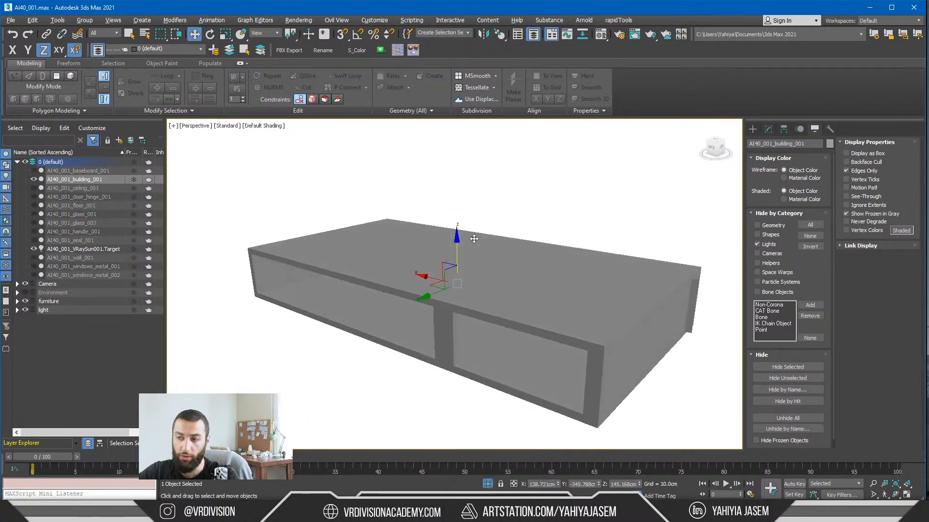
pyautogui.press('F4')
pyautogui.moveTo(495, 277)
pyautogui.keyDown('alt'); pyautogui.mouseDown(button='middle')
pyautogui.moveTo(394, 230)
pyautogui.moveTo(450, 203)
pyautogui.moveTo(429, 194)
pyautogui.moveTo(338, 206)
pyautogui.mouseUp(button='middle'); pyautogui.keyUp('alt')
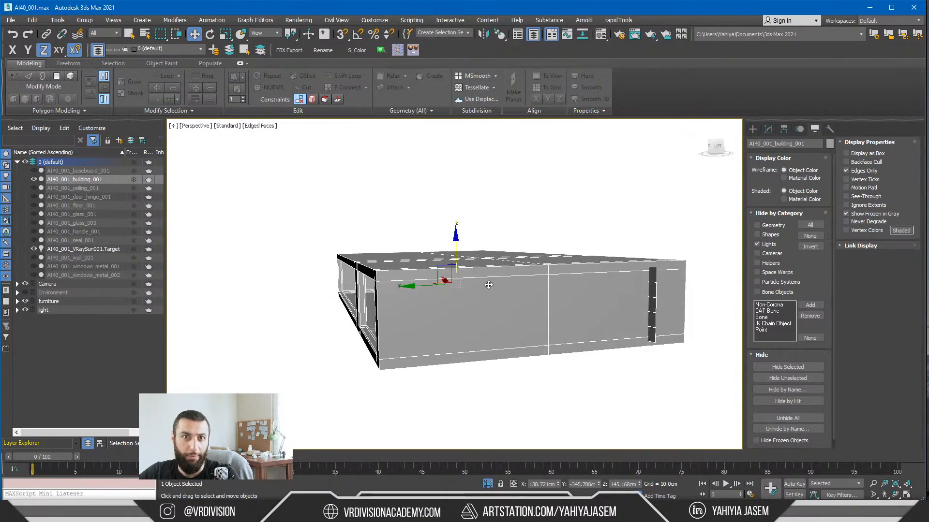
pyautogui.scroll(6, 488, 285)
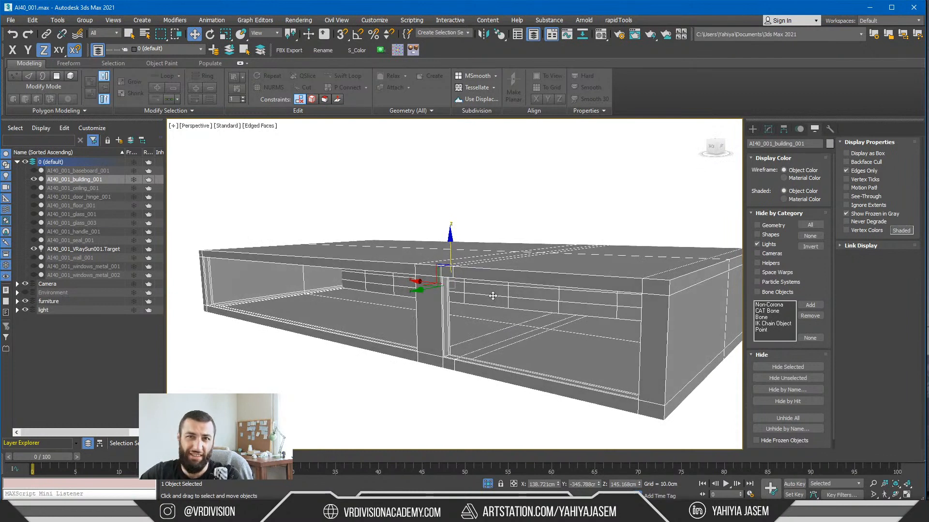
pyautogui.scroll(10, 452, 276)
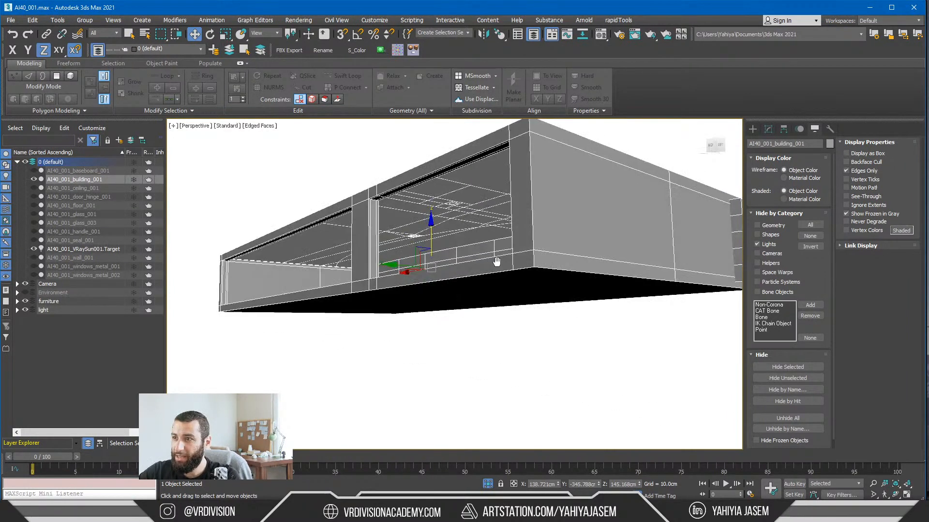
# Step: Switch back to Unreal Editor, return the viewport to Lit mode and unhide all hidden actors
pyautogui.hotkey('alt', 'Tab')
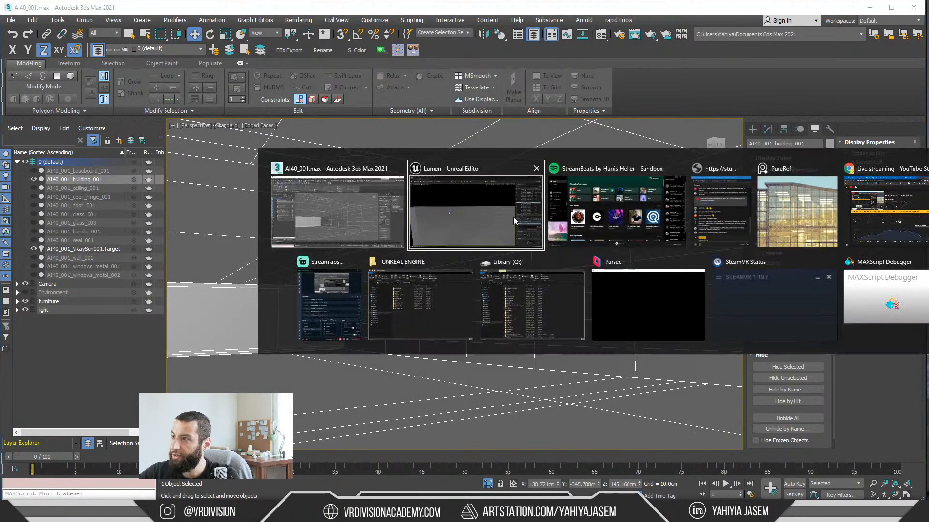
pyautogui.moveTo(471, 216); pyautogui.dragTo(424, 237, button='right')
pyautogui.hotkey('alt', '4')
pyautogui.hotkey('ctrl', 'h')
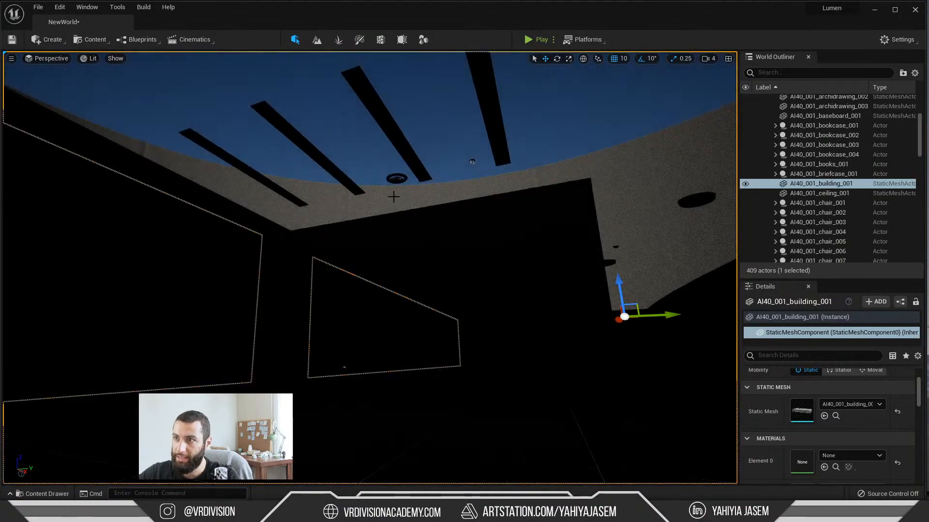
pyautogui.moveTo(394, 196); pyautogui.dragTo(450, 193, button='right')
pyautogui.moveTo(385, 174); pyautogui.dragTo(373, 150, button='right')
pyautogui.moveTo(372, 230); pyautogui.dragTo(341, 162, button='right')
pyautogui.moveTo(368, 216)
pyautogui.mouseDown(button='right')
pyautogui.moveTo(361, 208)
pyautogui.moveTo(367, 217)
pyautogui.mouseUp(button='right')
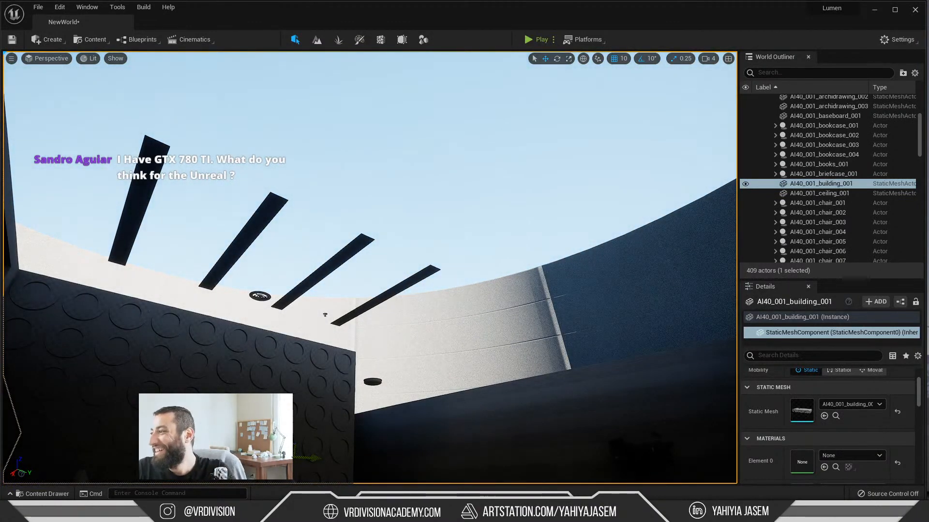
# Step: Bring the YouTube live chat window over the viewport and read the viewers' questions
pyautogui.moveTo(928, 116); pyautogui.dragTo(308, 128)
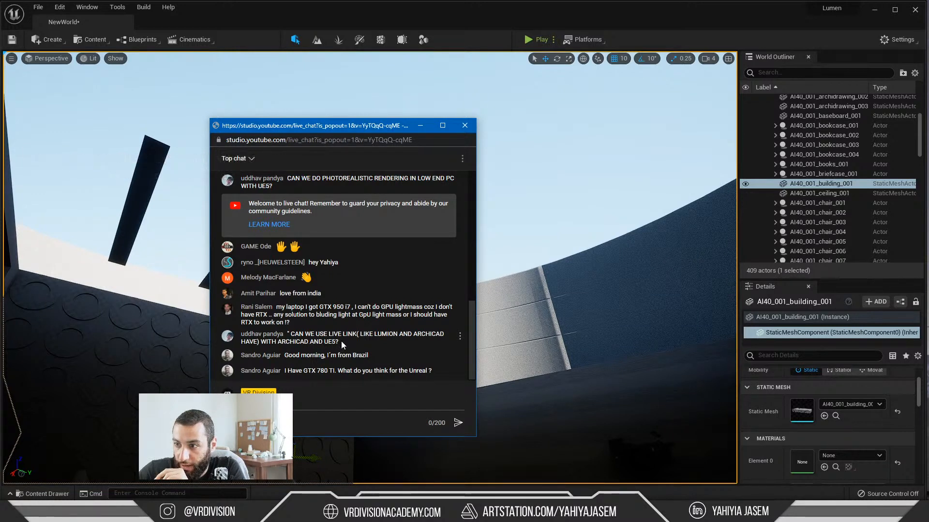
pyautogui.moveTo(341, 341); pyautogui.dragTo(281, 343)
pyautogui.click(280, 342)
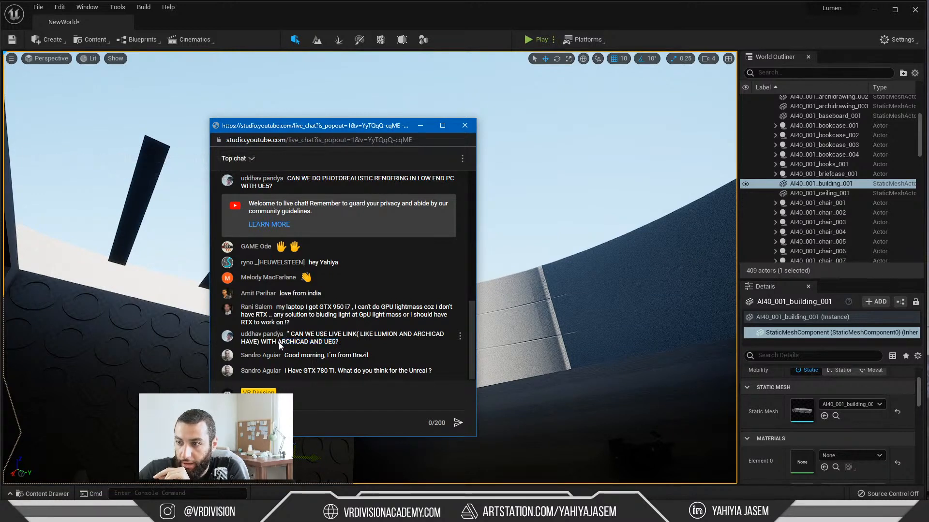
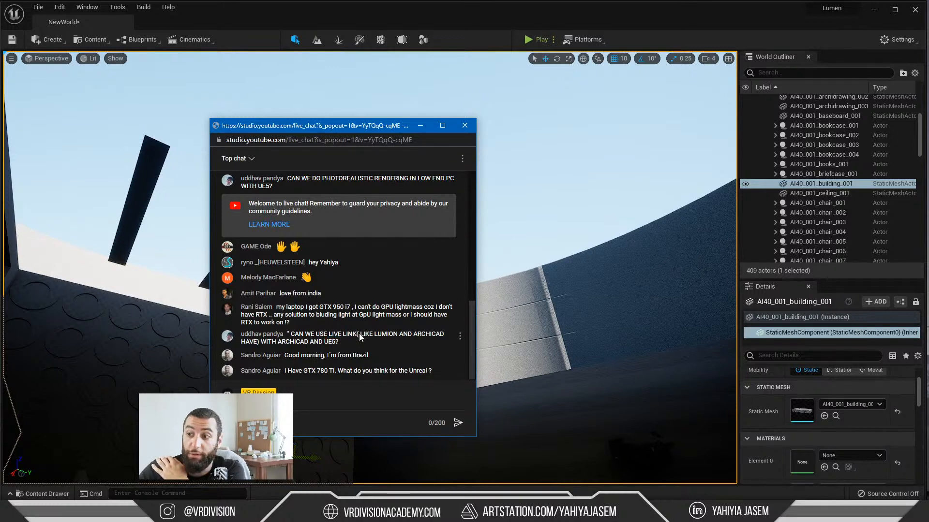
# Step: Read the live chat questions about Live Link with ArchiCAD and using a GTX 780 Ti for Unreal
pyautogui.moveTo(357, 334); pyautogui.dragTo(352, 335)
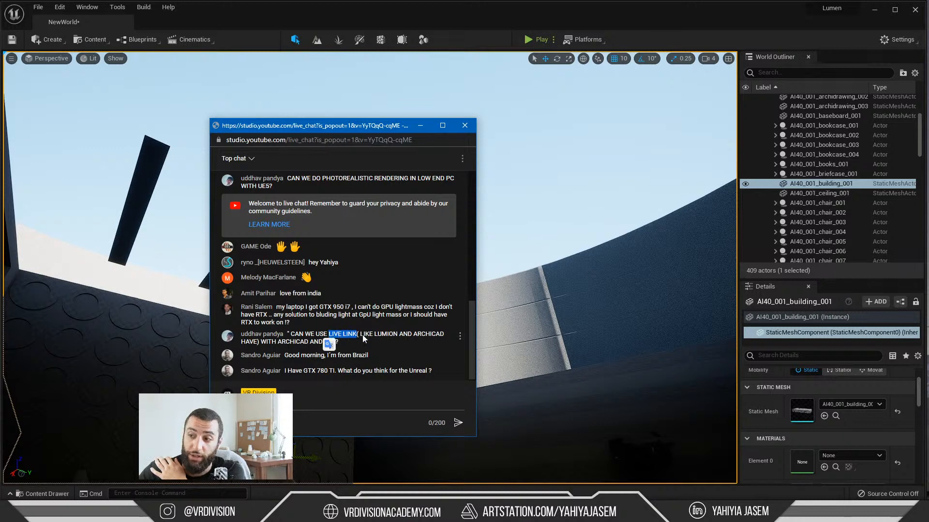
pyautogui.click(364, 335)
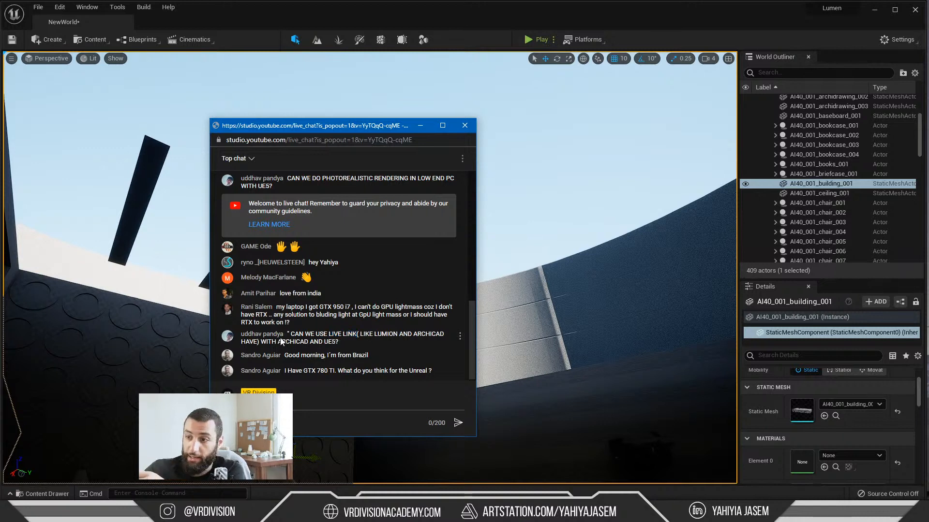
pyautogui.moveTo(280, 339); pyautogui.dragTo(303, 345)
pyautogui.click(312, 348)
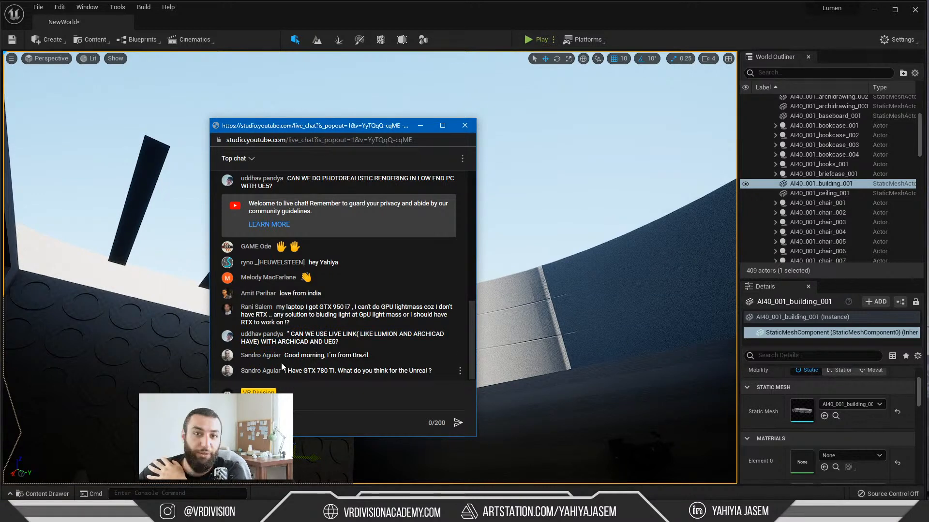
pyautogui.scroll(1, 274, 228)
pyautogui.scroll(-1, 327, 269)
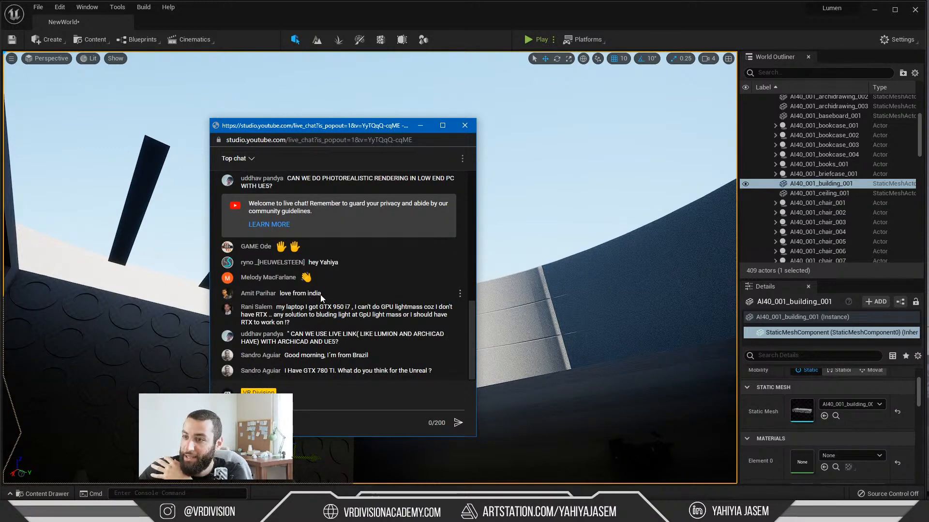
pyautogui.scroll(5, 321, 291)
pyautogui.scroll(-5, 321, 292)
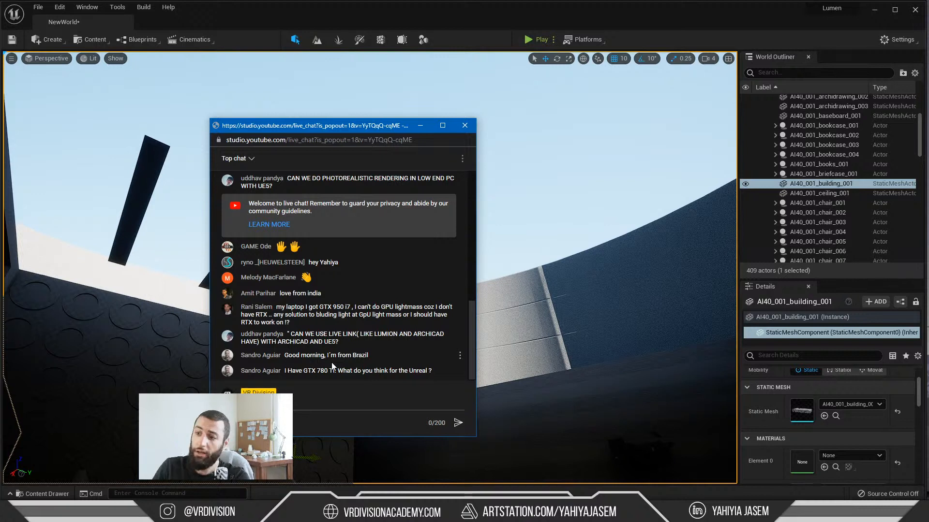
pyautogui.moveTo(320, 371); pyautogui.dragTo(329, 371)
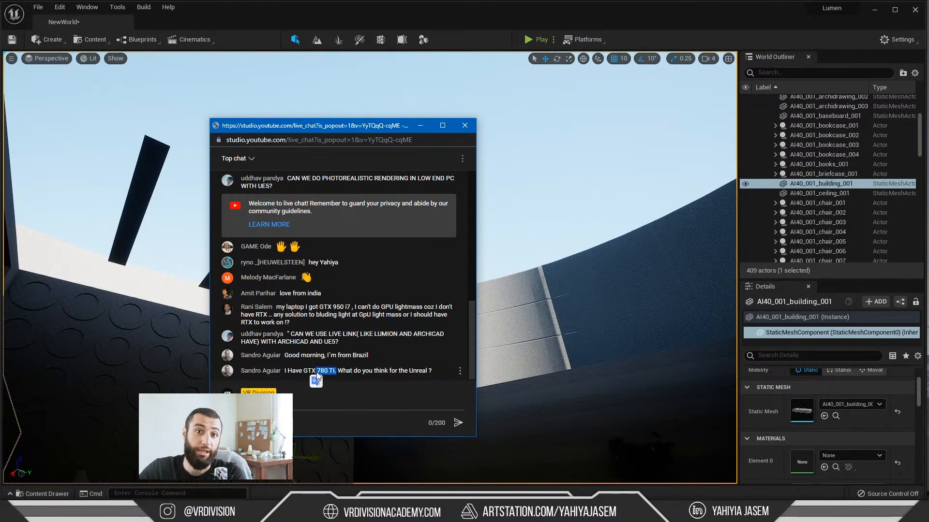
pyautogui.click(313, 374)
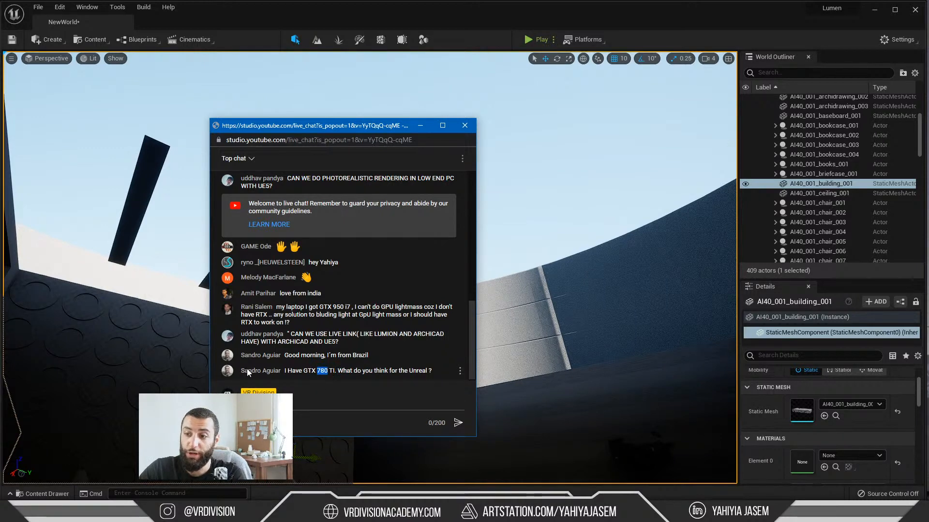
# Step: Move the live chat window off the Unreal viewport, look over the office interior, and switch to 3ds Max
pyautogui.moveTo(345, 127); pyautogui.dragTo(928, 171)
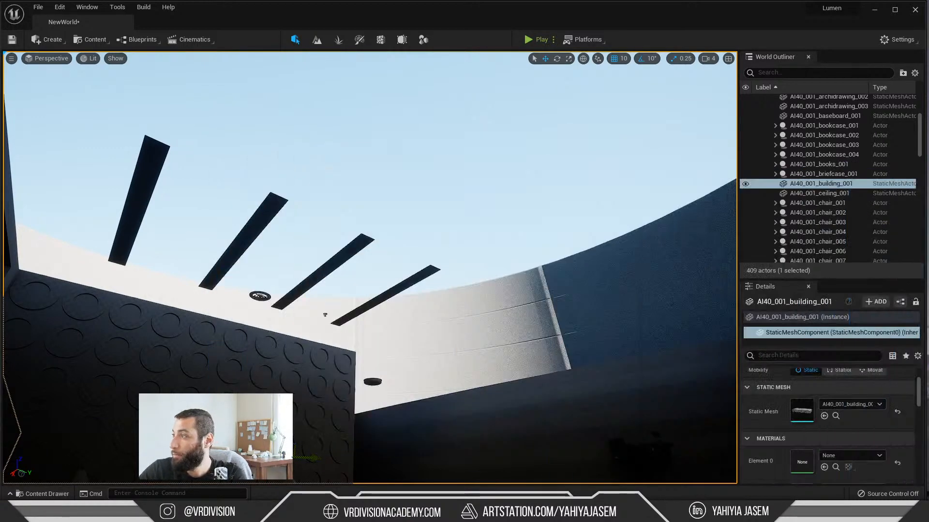
pyautogui.moveTo(381, 205); pyautogui.dragTo(369, 251, button='right')
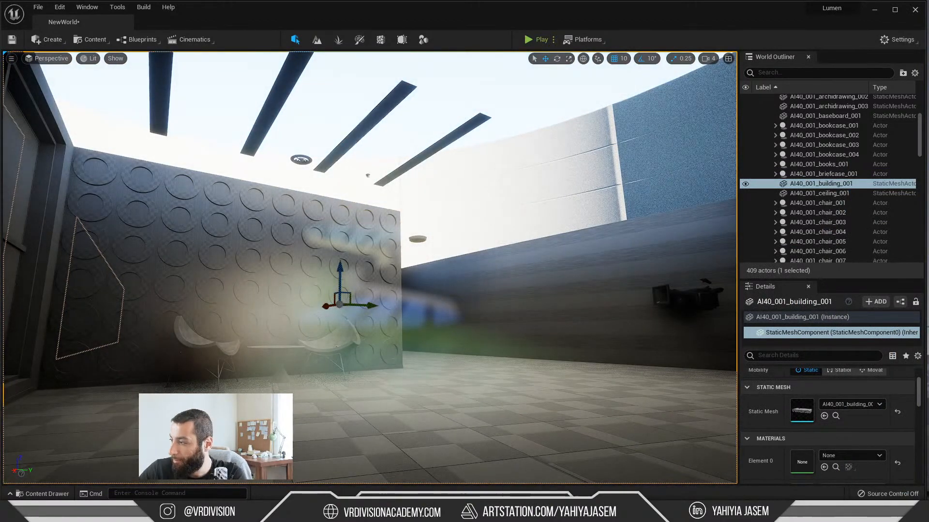
pyautogui.hotkey('alt', 'Tab')
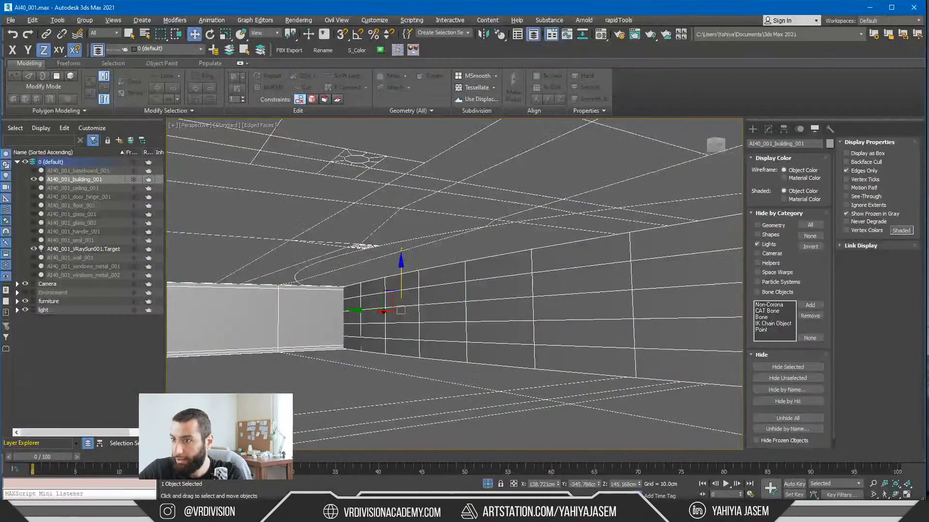
pyautogui.hotkey('alt', 'Tab')
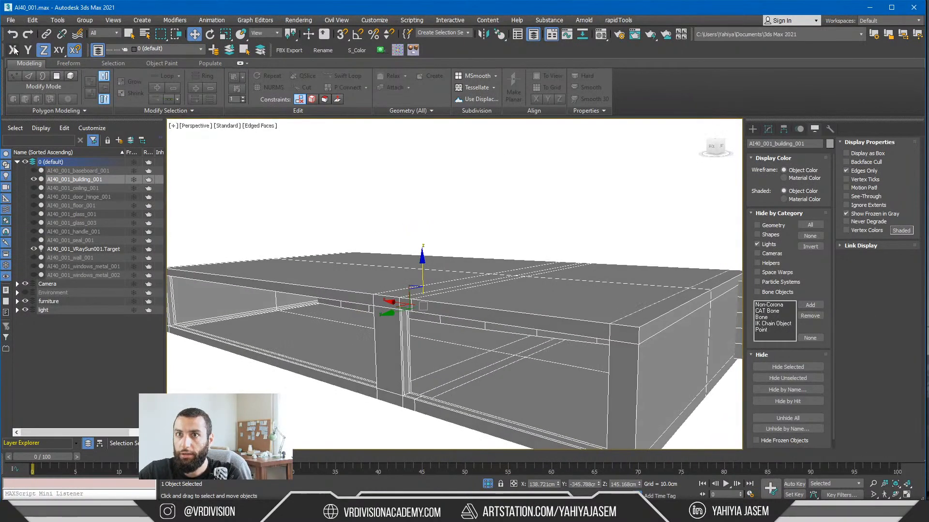
# Step: Save the 3ds Max scene as a new file named AI40_001_Y in the 001 folder
pyautogui.click(10, 20)
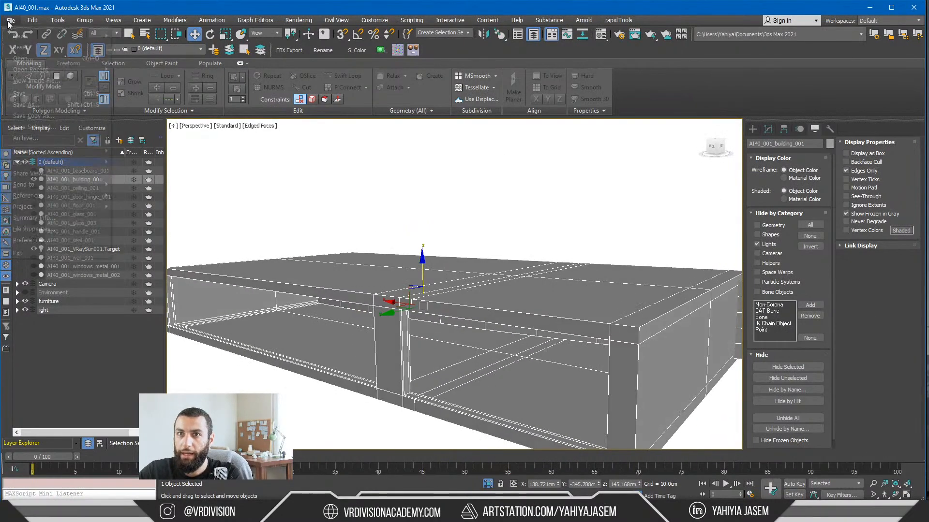
pyautogui.click(27, 101)
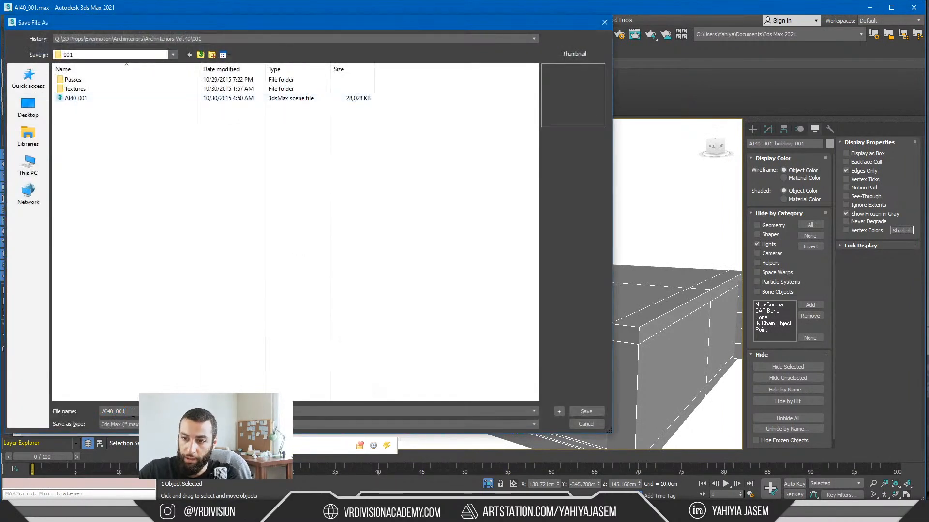
pyautogui.write('_Modi')
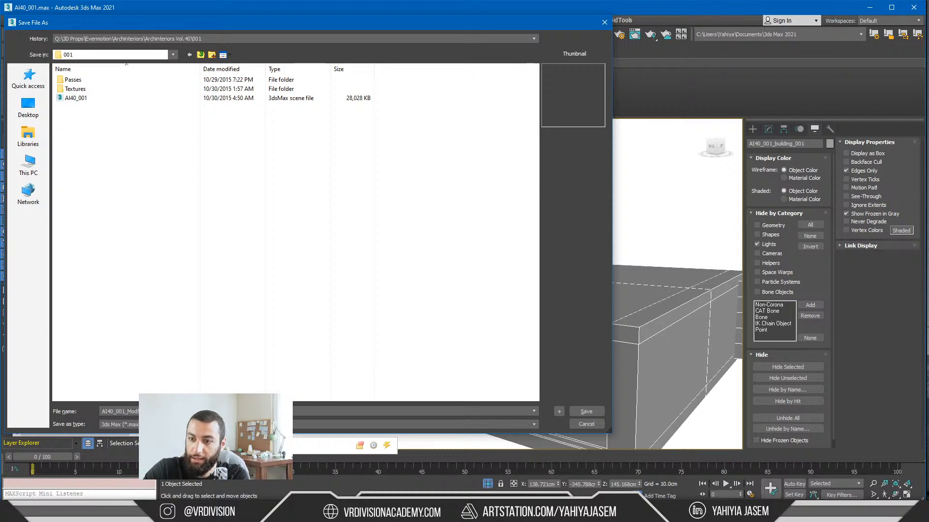
pyautogui.hotkey('shift', 'Left')
pyautogui.hotkey('shift', 'Left')
pyautogui.hotkey('shift', 'Left')
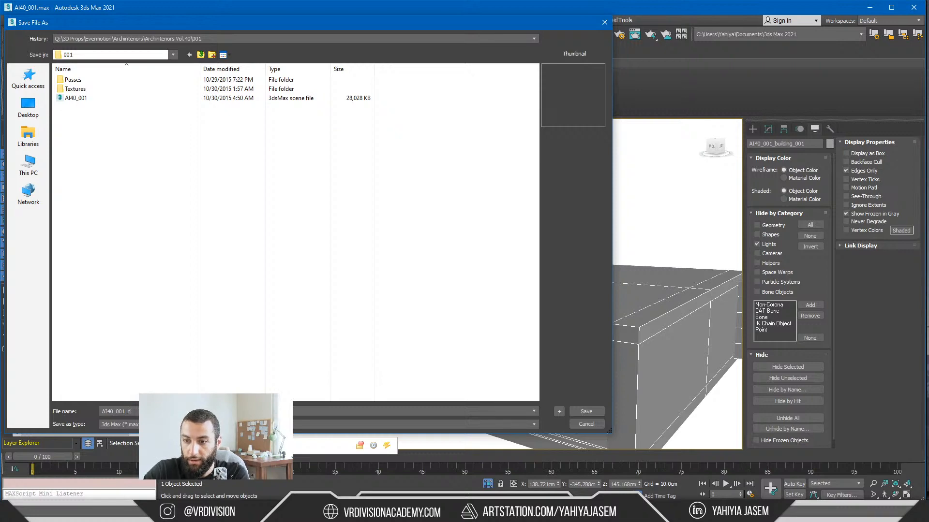
pyautogui.write('Y')
pyautogui.press('Return')
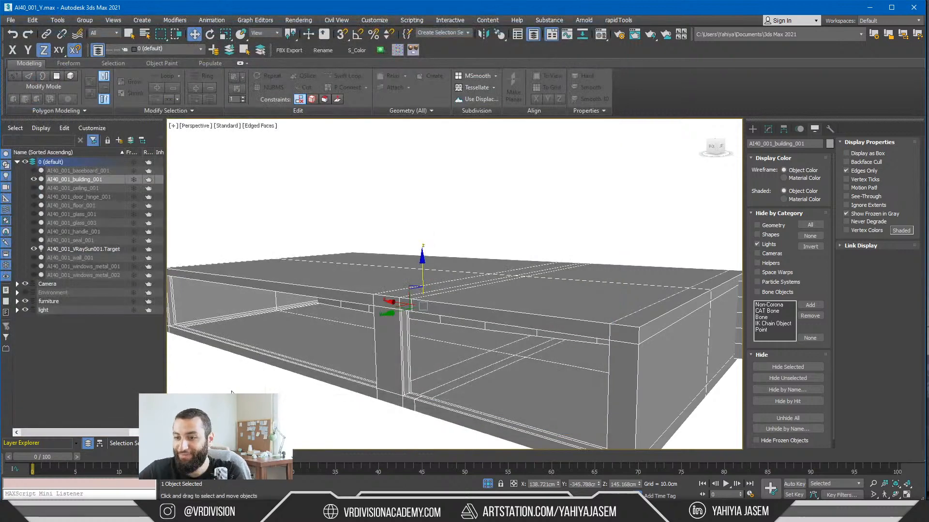
# Step: Select the main shell element of AI40_001_building_001 at element level and turn off the edged faces display
pyautogui.keyDown('alt'); pyautogui.moveTo(397, 360); pyautogui.dragTo(407, 346, button='middle'); pyautogui.keyUp('alt')
pyautogui.click(768, 129)
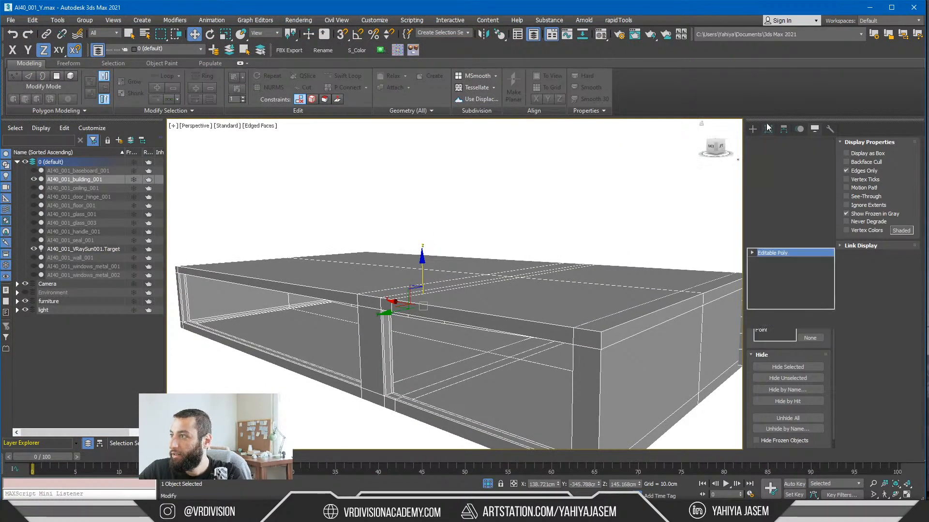
pyautogui.press('5')
pyautogui.click(477, 291)
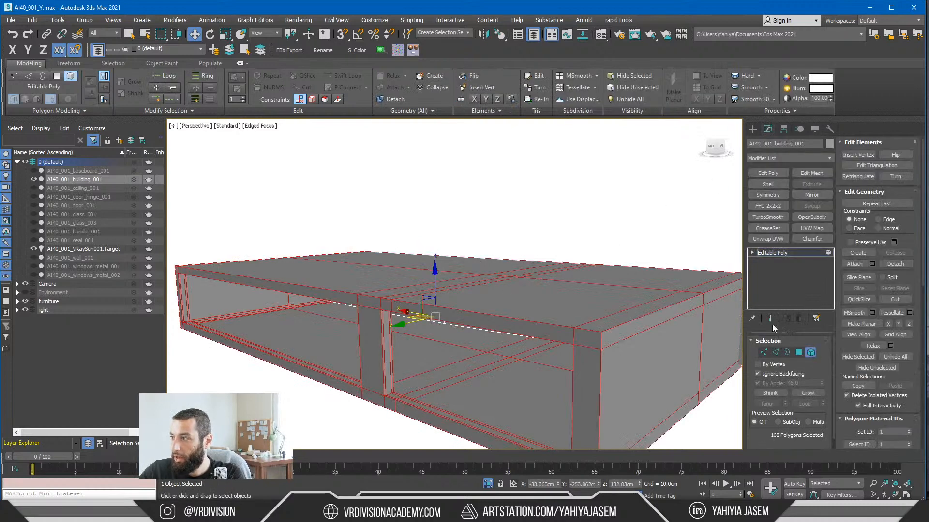
pyautogui.keyDown('alt'); pyautogui.moveTo(512, 309); pyautogui.dragTo(520, 305, button='middle'); pyautogui.keyUp('alt')
pyautogui.press('F2')
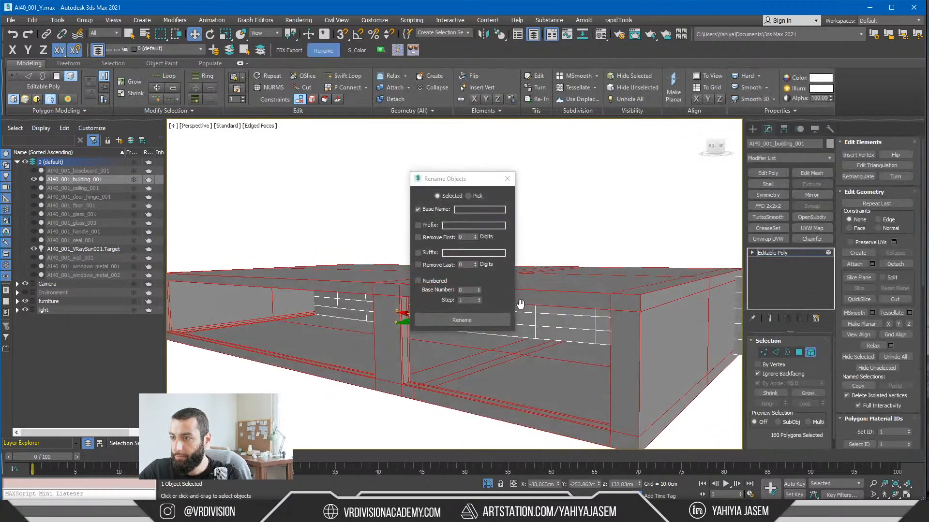
pyautogui.click(508, 179)
pyautogui.press('F3')
pyautogui.press('F3')
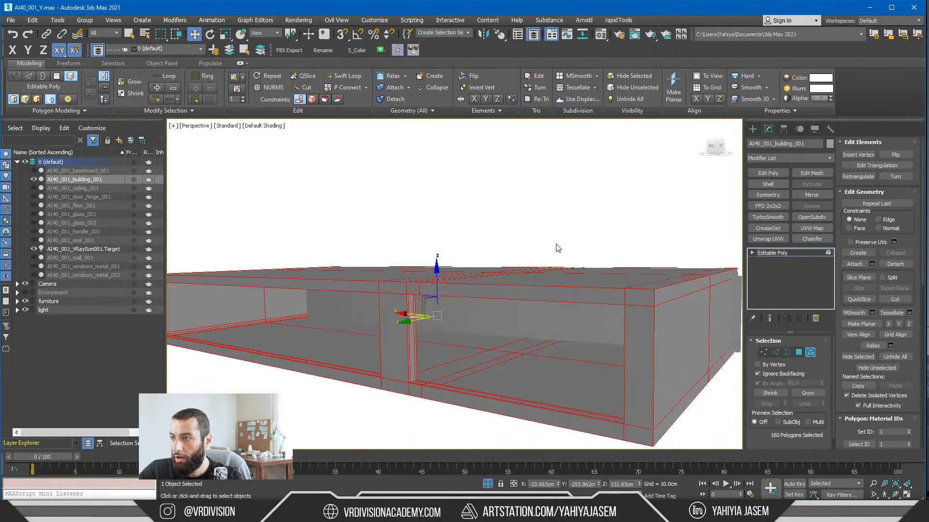
pyautogui.press('F4')
# Step: Try moving the selected shell element up along Z, undo the move, and leave sub-object editing
pyautogui.moveTo(436, 276); pyautogui.dragTo(424, 139)
pyautogui.scroll(-10, 430, 150)
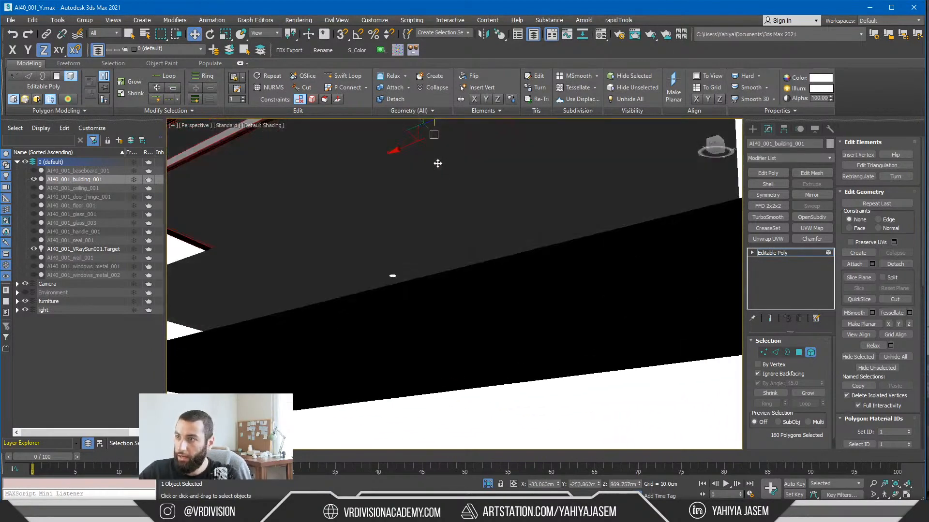
pyautogui.hotkey('ctrl', 'z')
pyautogui.keyDown('alt'); pyautogui.moveTo(468, 239); pyautogui.dragTo(542, 257, button='middle'); pyautogui.keyUp('alt')
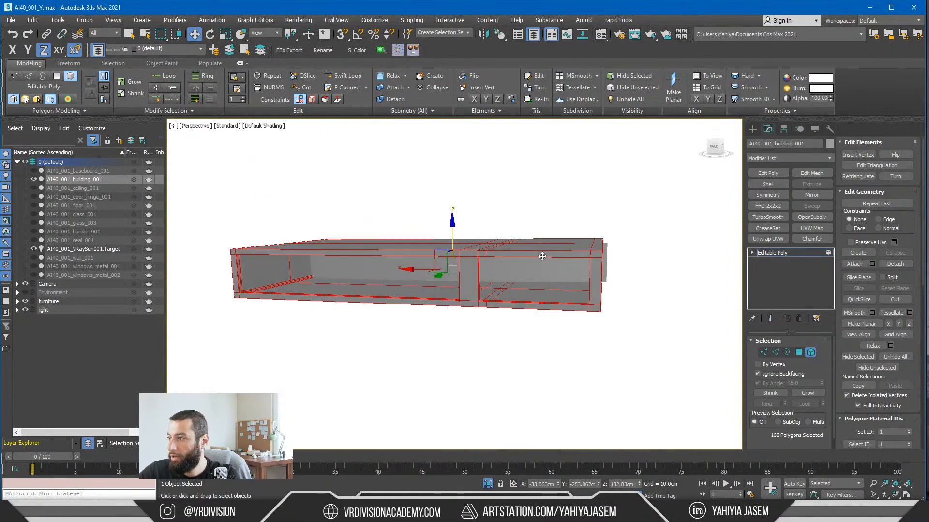
pyautogui.click(617, 325)
pyautogui.press('4')
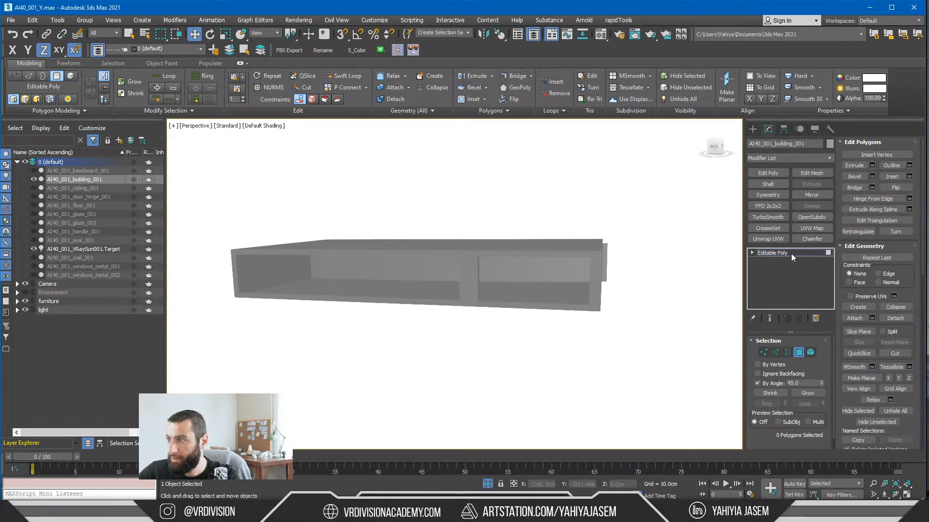
pyautogui.click(791, 253)
# Step: Set the viewport background to the customized user interface solid color
pyautogui.click(173, 126)
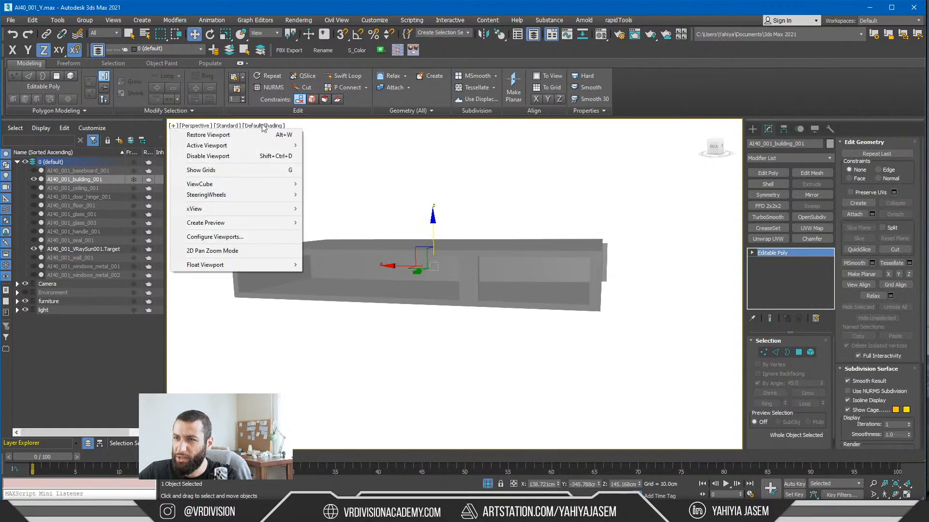
pyautogui.click(263, 126)
pyautogui.click(193, 137)
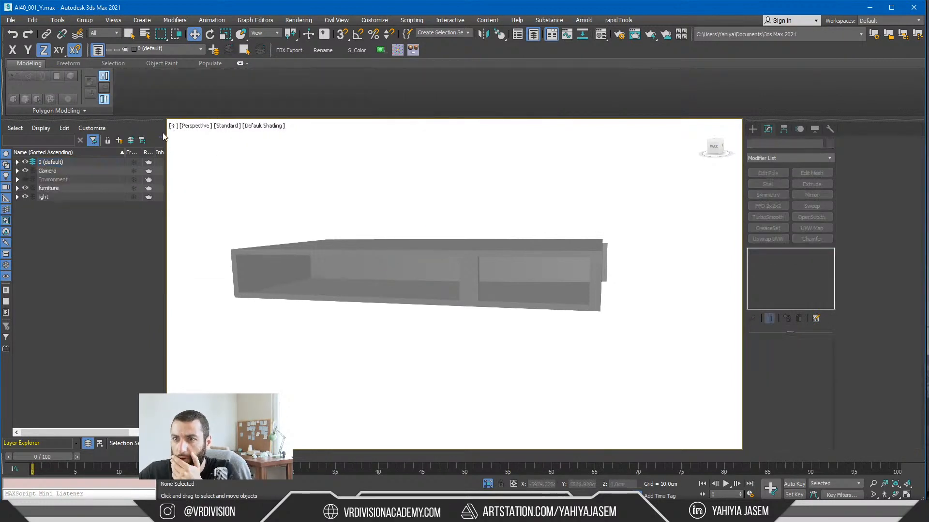
pyautogui.click(173, 126)
pyautogui.click(222, 236)
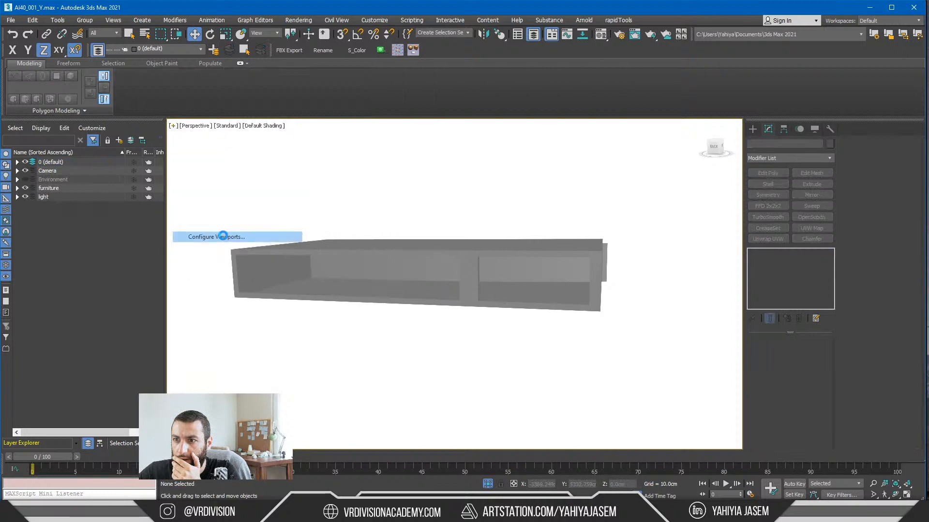
pyautogui.click(390, 141)
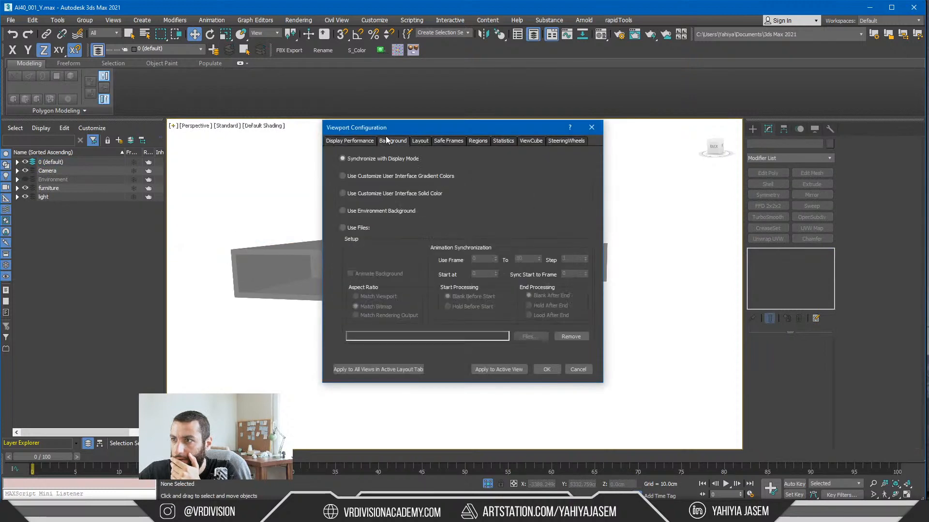
pyautogui.click(375, 227)
pyautogui.click(372, 211)
pyautogui.click(397, 194)
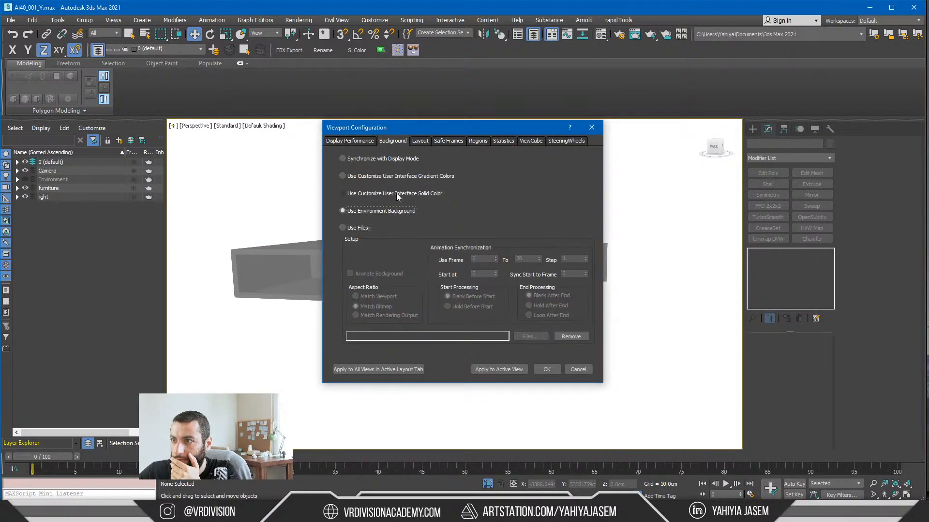
pyautogui.click(573, 371)
# Step: Show edged faces again, frame AI40_001_building_001, and select its main shell element at element level
pyautogui.press('F4')
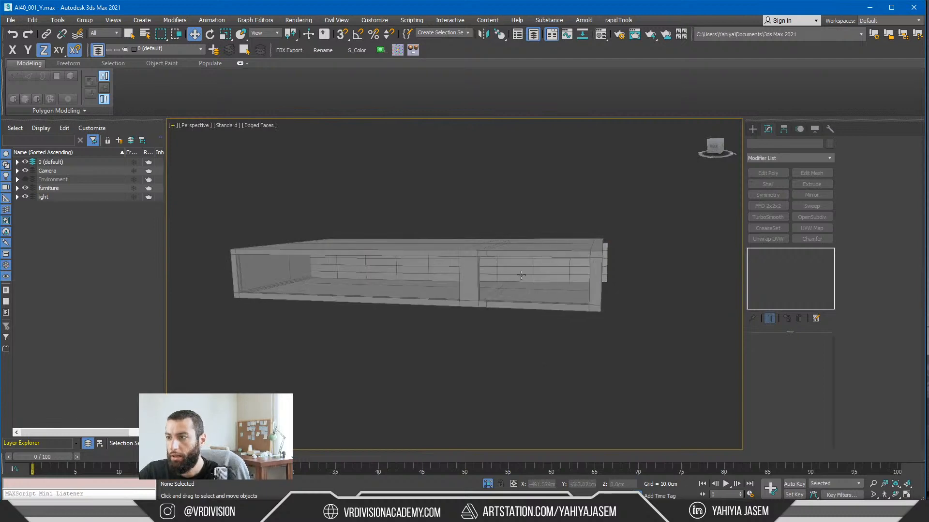
pyautogui.click(506, 289)
pyautogui.press('z')
pyautogui.keyDown('alt'); pyautogui.moveTo(503, 301); pyautogui.dragTo(489, 295, button='middle'); pyautogui.keyUp('alt')
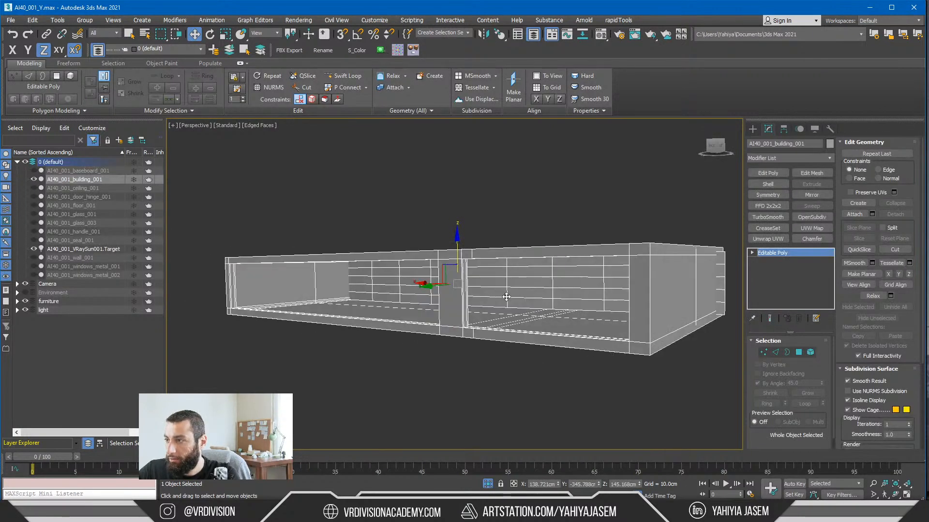
pyautogui.press('5')
pyautogui.click(574, 306)
pyautogui.click(563, 331)
pyautogui.press('F2')
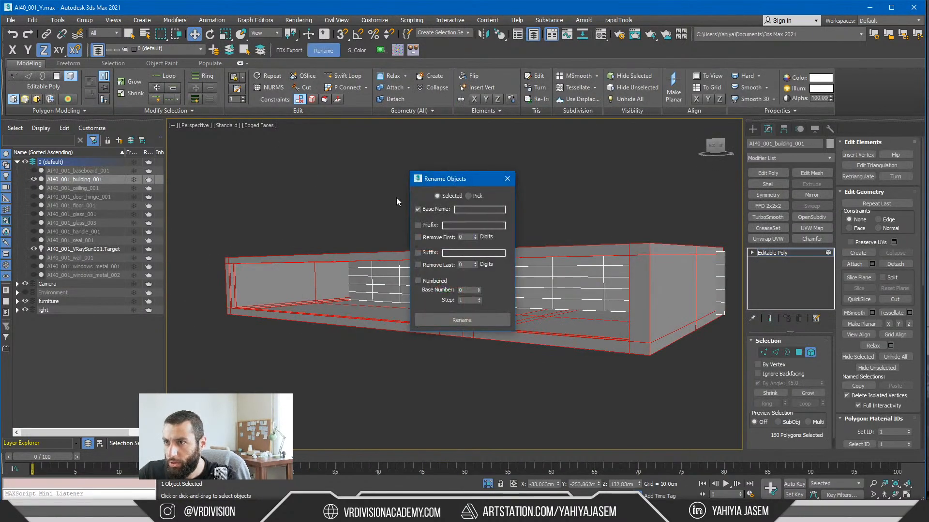
pyautogui.click(507, 178)
# Step: Try the Facets and Default Shading viewport styles and switch the view to Wireframe Override
pyautogui.click(261, 126)
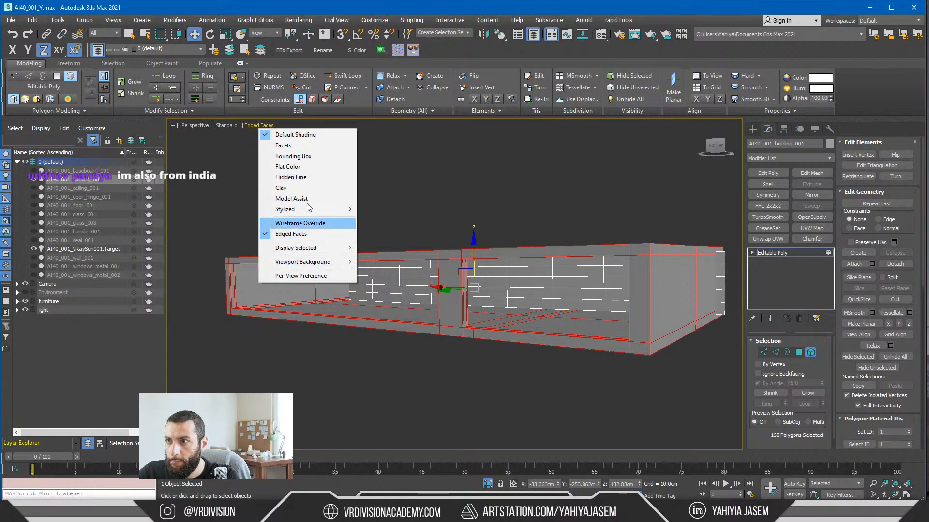
pyautogui.click(314, 148)
pyautogui.click(267, 127)
pyautogui.click(289, 135)
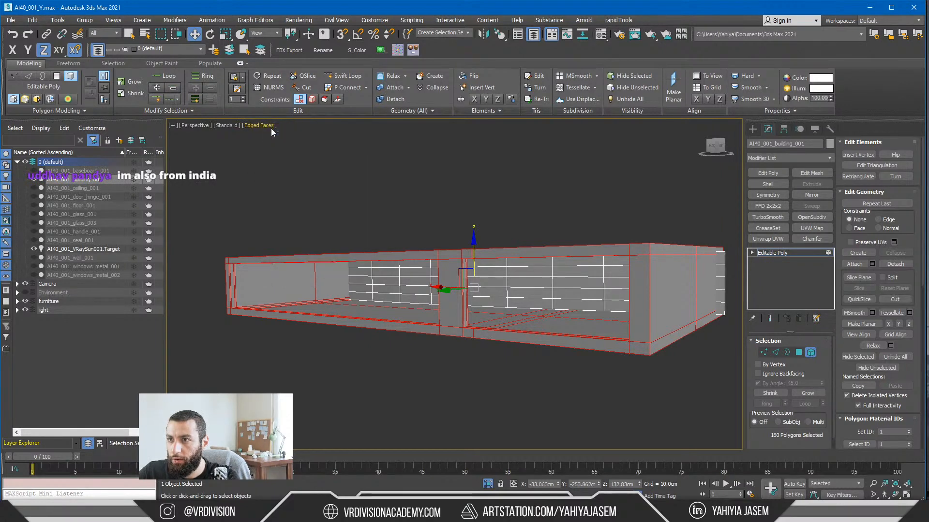
pyautogui.click(259, 126)
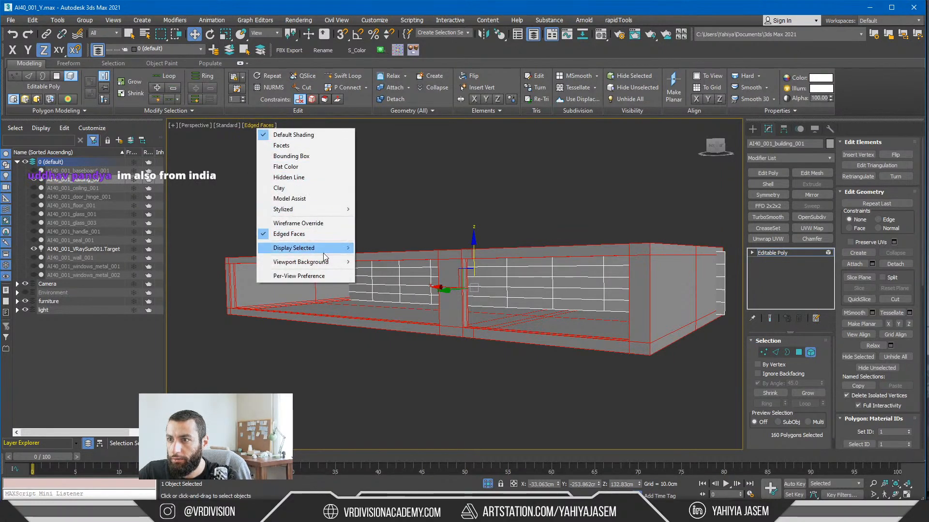
pyautogui.click(297, 223)
pyautogui.click(265, 133)
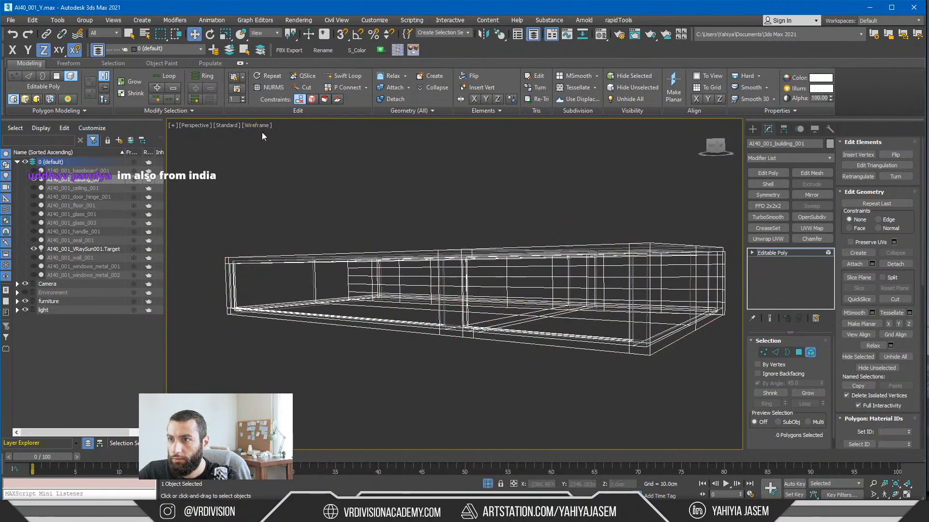
# Step: Turn off Wireframe Override to return to shaded edged faces and select the building's main shell element
pyautogui.click(262, 127)
pyautogui.click(300, 223)
pyautogui.click(263, 125)
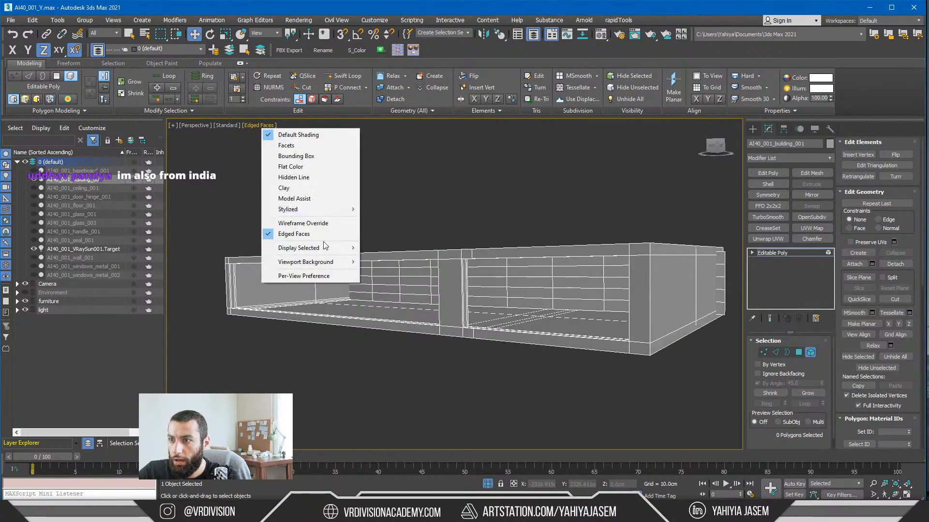
pyautogui.click(443, 202)
pyautogui.click(440, 262)
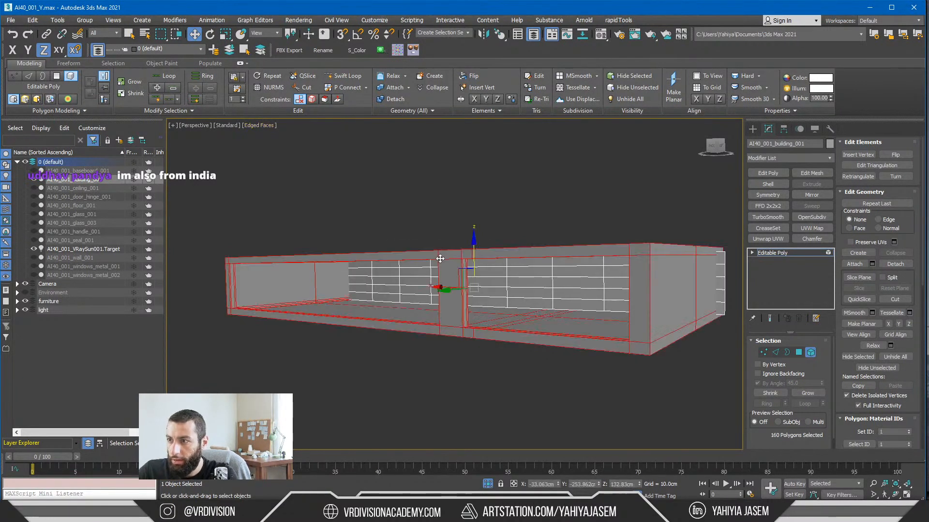
# Step: Switch to polygon level in a framed front view, turn off By Angle, and region-select the shell's lower polygons
pyautogui.press('4')
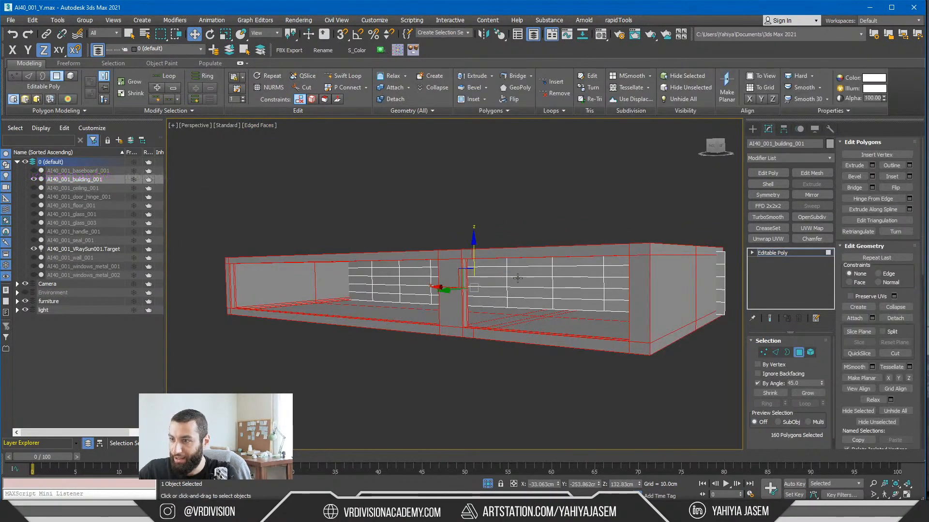
pyautogui.press('f')
pyautogui.press('z')
pyautogui.hotkey('ctrl', 'a')
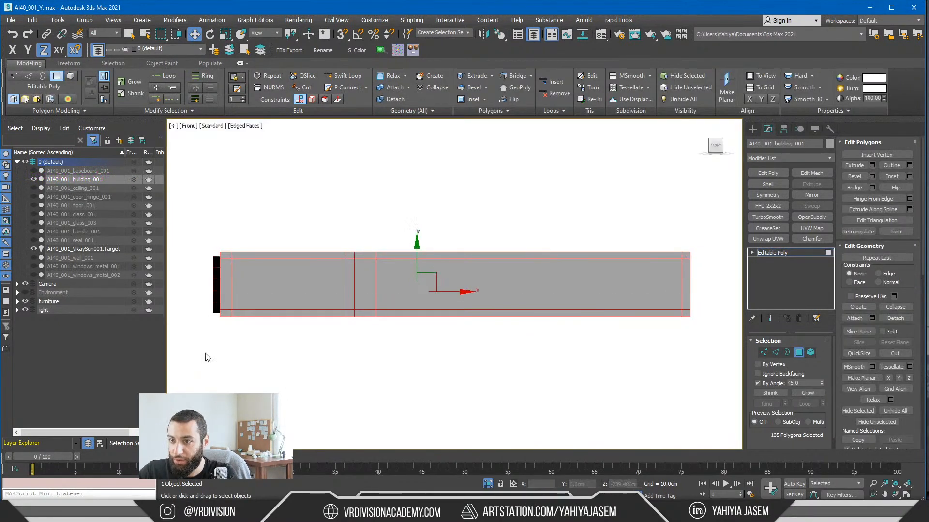
pyautogui.click(172, 281)
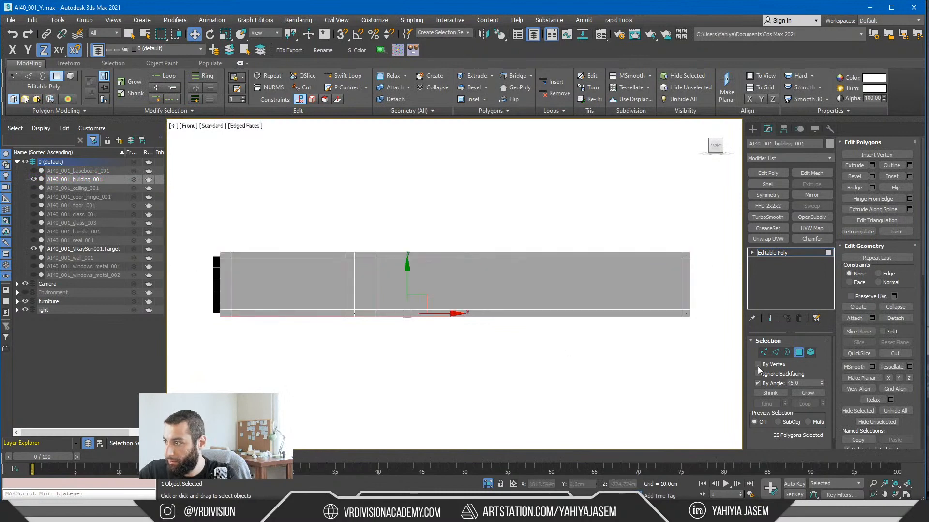
pyautogui.click(757, 383)
pyautogui.moveTo(228, 390); pyautogui.dragTo(220, 281)
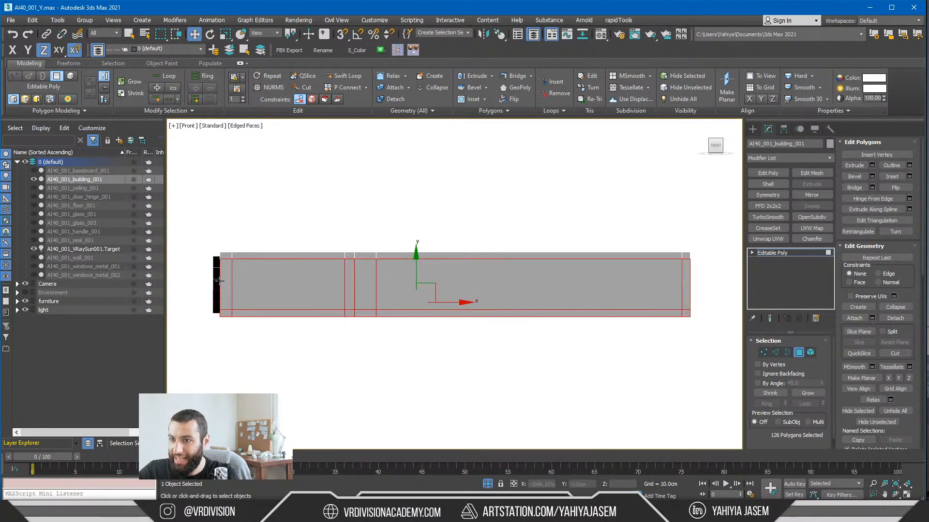
# Step: Remove upright wall polygons from the selection at the building's ends, check the other views, and show the front view in wireframe
pyautogui.keyDown('alt'); pyautogui.moveTo(664, 290); pyautogui.dragTo(728, 289); pyautogui.keyUp('alt')
pyautogui.keyDown('alt'); pyautogui.moveTo(650, 291); pyautogui.dragTo(547, 290, button='middle'); pyautogui.keyUp('alt')
pyautogui.hotkey('alt', 'w')
pyautogui.moveTo(549, 356)
pyautogui.keyDown('alt'); pyautogui.mouseDown(button='middle')
pyautogui.moveTo(397, 338)
pyautogui.moveTo(432, 315)
pyautogui.mouseUp(button='middle'); pyautogui.keyUp('alt')
pyautogui.hotkey('alt', 'w')
pyautogui.press('f')
pyautogui.press('F3')
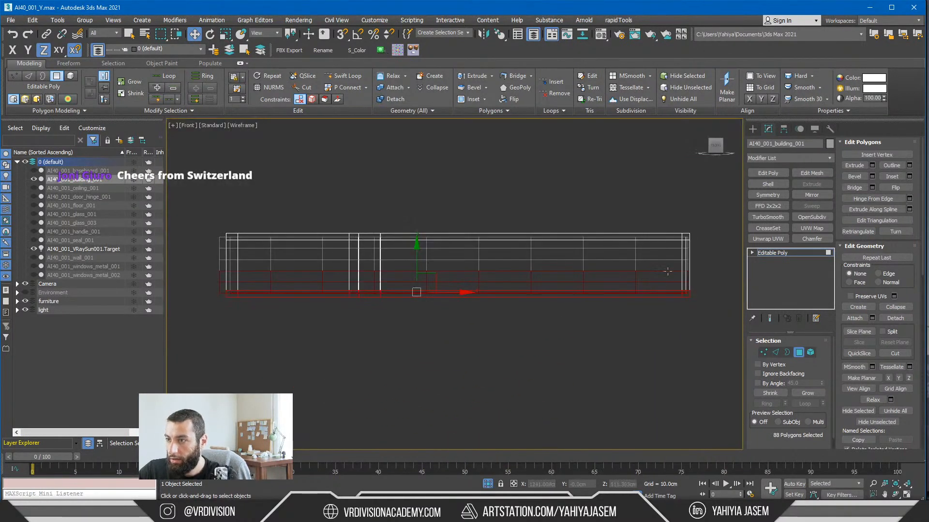
# Step: Reduce the selection to the floor slab polygons and detach them from the building as a separate object
pyautogui.keyDown('alt'); pyautogui.moveTo(679, 262); pyautogui.dragTo(195, 287); pyautogui.keyUp('alt')
pyautogui.press('5')
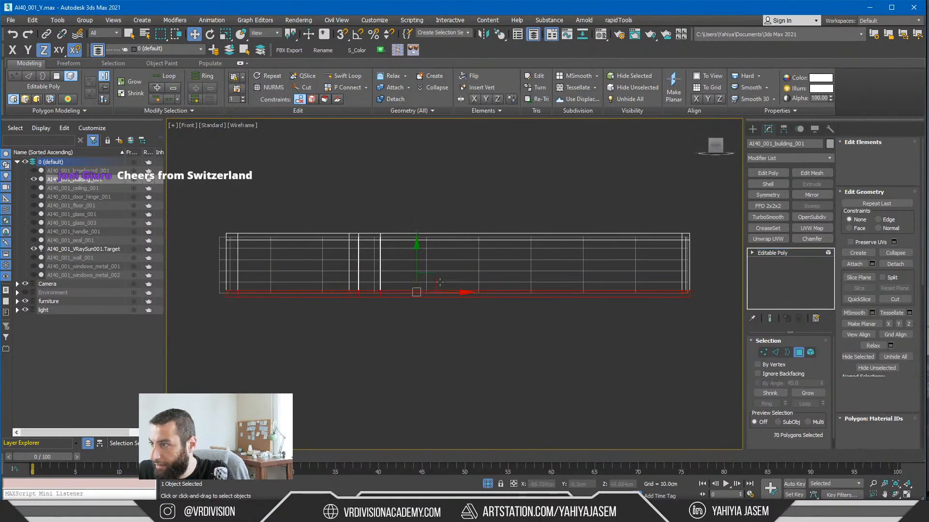
pyautogui.keyDown('alt'); pyautogui.moveTo(491, 282); pyautogui.dragTo(477, 289, button='middle'); pyautogui.keyUp('alt')
pyautogui.keyDown('alt'); pyautogui.moveTo(412, 264); pyautogui.dragTo(536, 299, button='middle'); pyautogui.keyUp('alt')
pyautogui.hotkey('ctrl', 'z')
pyautogui.hotkey('alt', 'd')
pyautogui.click(496, 259)
# Step: Select the inner gridded wall element of the building and detach it as a separate object
pyautogui.press('f')
pyautogui.press('z')
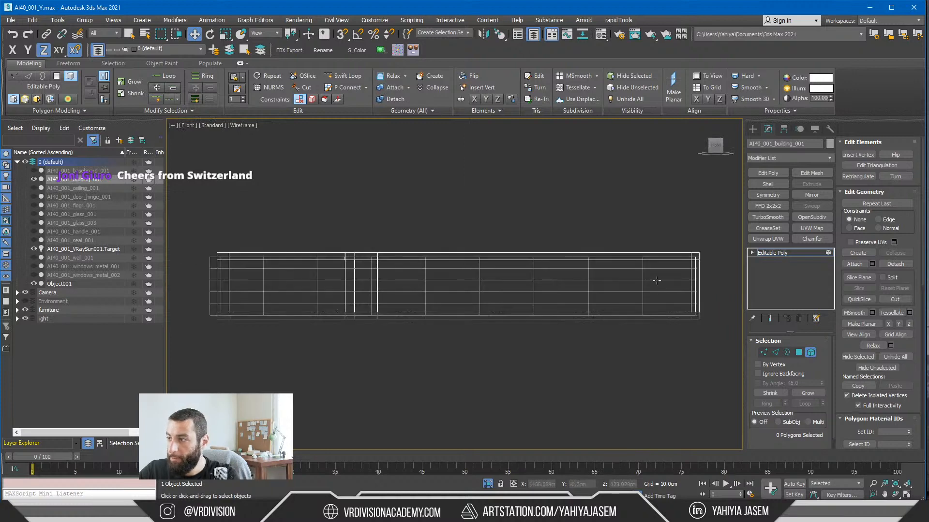
pyautogui.scroll(-2, 643, 289)
pyautogui.keyDown('alt'); pyautogui.moveTo(638, 293); pyautogui.dragTo(451, 283, button='middle'); pyautogui.keyUp('alt')
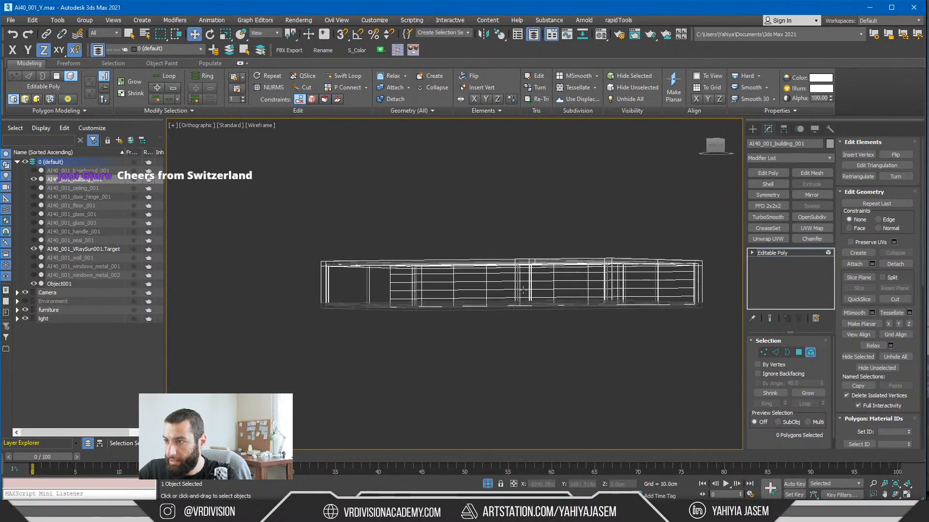
pyautogui.click(453, 283)
pyautogui.keyDown('alt'); pyautogui.moveTo(530, 405); pyautogui.dragTo(477, 342, button='middle'); pyautogui.keyUp('alt')
pyautogui.keyDown('alt'); pyautogui.moveTo(476, 267); pyautogui.dragTo(456, 240, button='middle'); pyautogui.keyUp('alt')
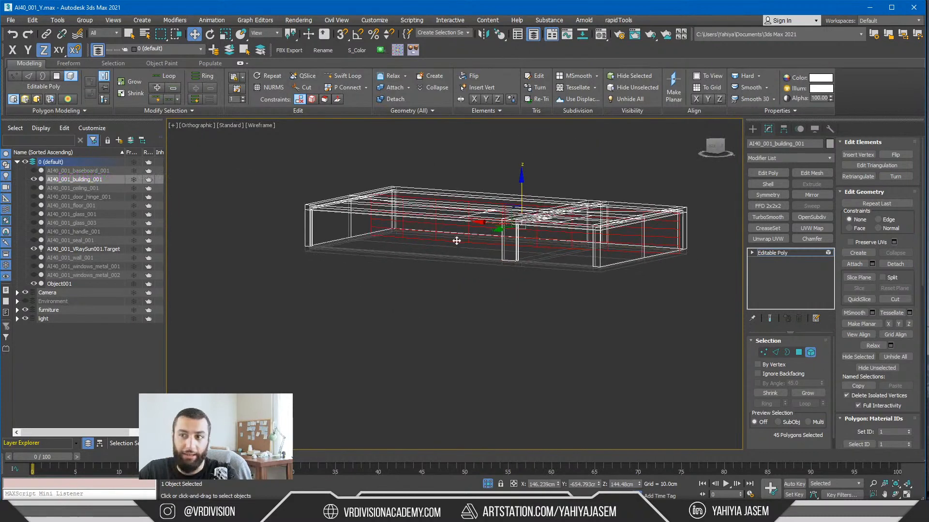
pyautogui.hotkey('alt', 'd')
pyautogui.click(493, 264)
# Step: Try region-selecting the wall polygons along the building's lower edge at polygon level in the front view
pyautogui.keyDown('alt'); pyautogui.moveTo(498, 263); pyautogui.dragTo(516, 271, button='middle'); pyautogui.keyUp('alt')
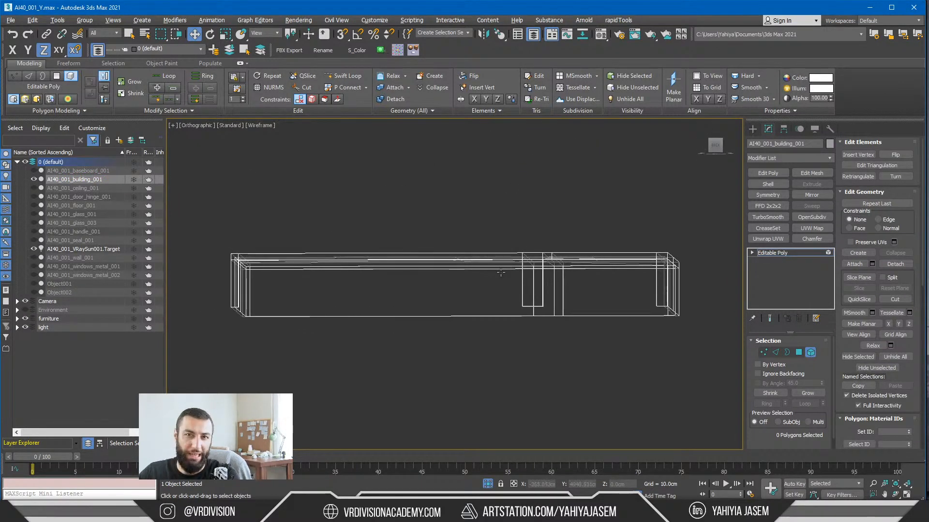
pyautogui.press('4')
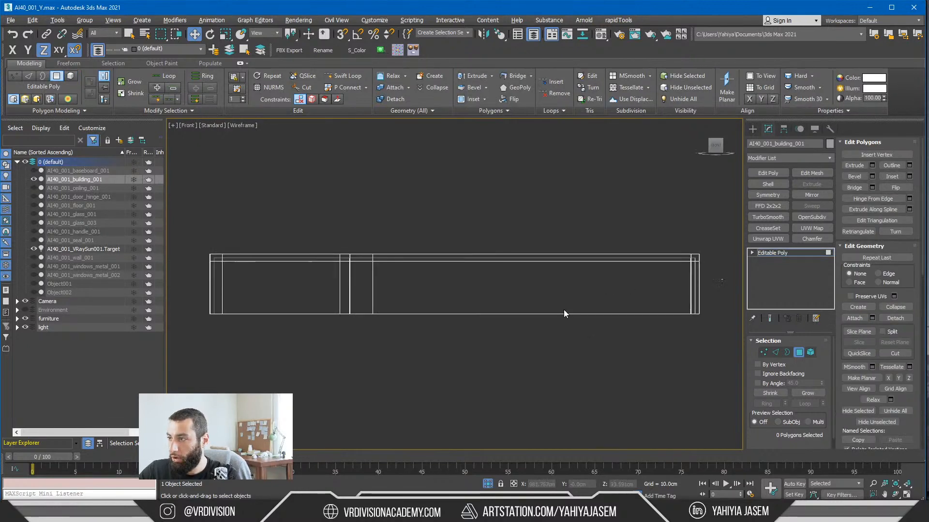
pyautogui.moveTo(564, 310); pyautogui.dragTo(248, 341)
pyautogui.keyDown('alt'); pyautogui.moveTo(248, 340); pyautogui.dragTo(286, 306, button='middle'); pyautogui.keyUp('alt')
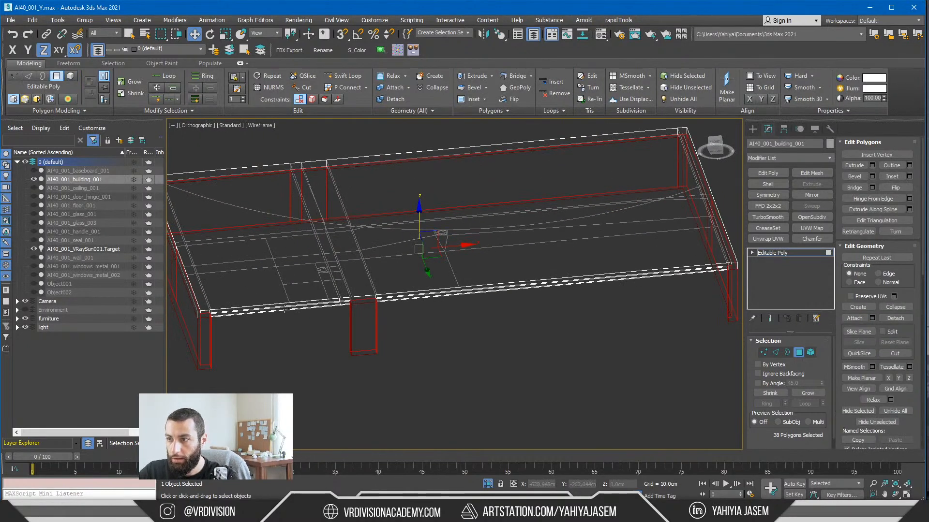
pyautogui.press('F3')
pyautogui.scroll(5, 355, 305)
pyautogui.press('f')
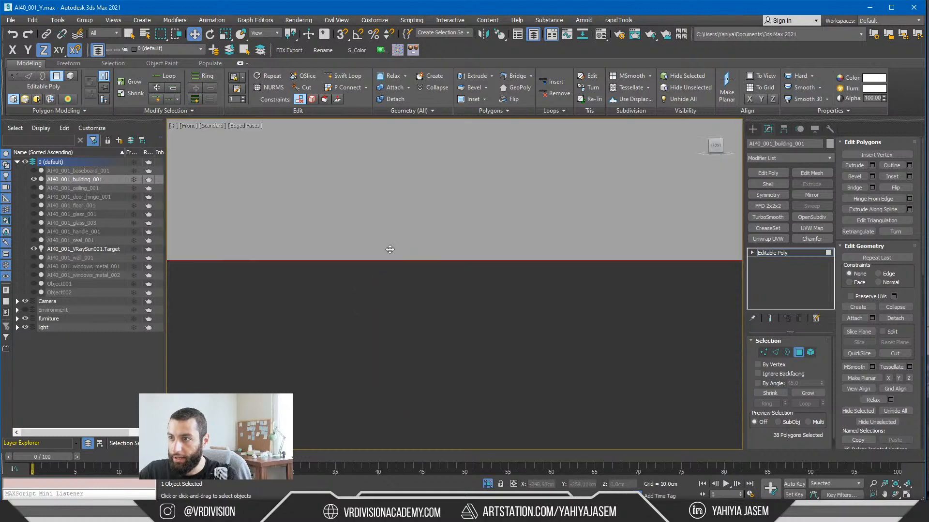
pyautogui.press('z')
# Step: Try isolating the roof slab polygons by region-selecting the whole building and deselecting everything below the roof in wireframe
pyautogui.moveTo(684, 218); pyautogui.dragTo(758, 391)
pyautogui.press('F3')
pyautogui.keyDown('alt'); pyautogui.moveTo(696, 259); pyautogui.dragTo(185, 350); pyautogui.keyUp('alt')
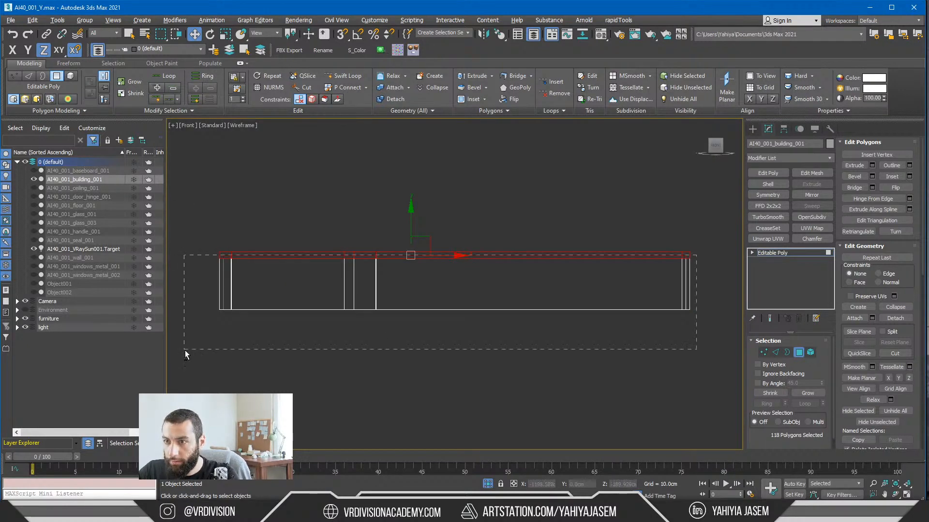
pyautogui.moveTo(184, 351)
pyautogui.keyDown('alt'); pyautogui.mouseDown(button='middle')
pyautogui.moveTo(303, 342)
pyautogui.moveTo(293, 313)
pyautogui.moveTo(639, 332)
pyautogui.moveTo(623, 325)
pyautogui.mouseUp(button='middle'); pyautogui.keyUp('alt')
pyautogui.press('F3')
pyautogui.scroll(2, 623, 325)
pyautogui.scroll(-2, 623, 325)
pyautogui.moveTo(463, 308); pyautogui.dragTo(504, 319, button='middle')
# Step: Turn on Ignore Backfacing and By Angle 45, select the roof's top faces, and detach them as a separate object
pyautogui.click(521, 188)
pyautogui.click(431, 250)
pyautogui.click(788, 375)
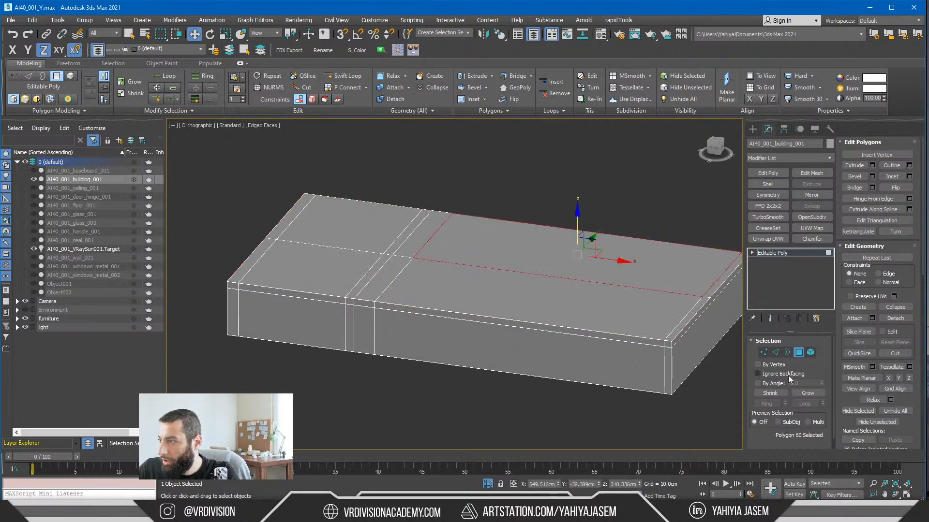
pyautogui.click(774, 384)
pyautogui.click(612, 312)
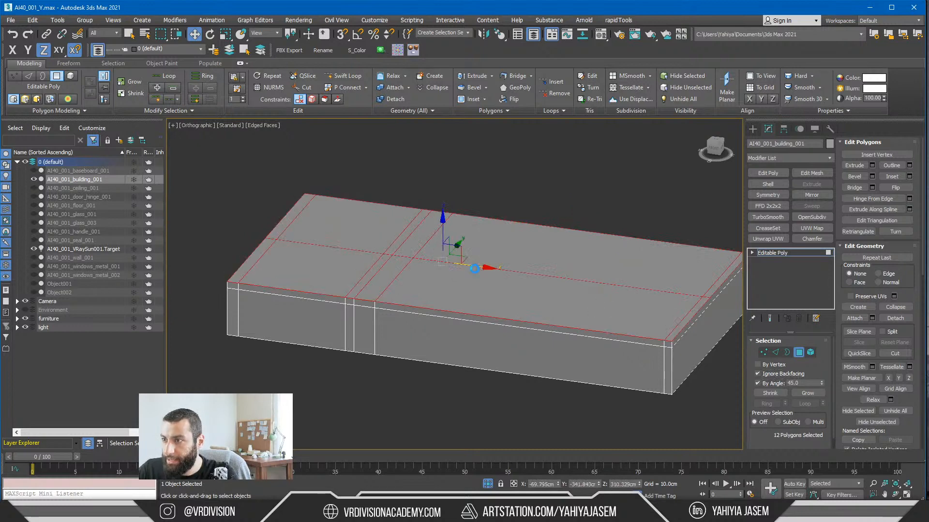
pyautogui.press('d')
pyautogui.click(489, 266)
# Step: Isolate the remaining building, select the ceiling faces on the roof's underside, and detach them as a separate object
pyautogui.press('z')
pyautogui.hotkey('alt', 'q')
pyautogui.keyDown('alt'); pyautogui.moveTo(489, 266); pyautogui.dragTo(426, 234, button='middle'); pyautogui.keyUp('alt')
pyautogui.click(477, 304)
pyautogui.scroll(3, 461, 290)
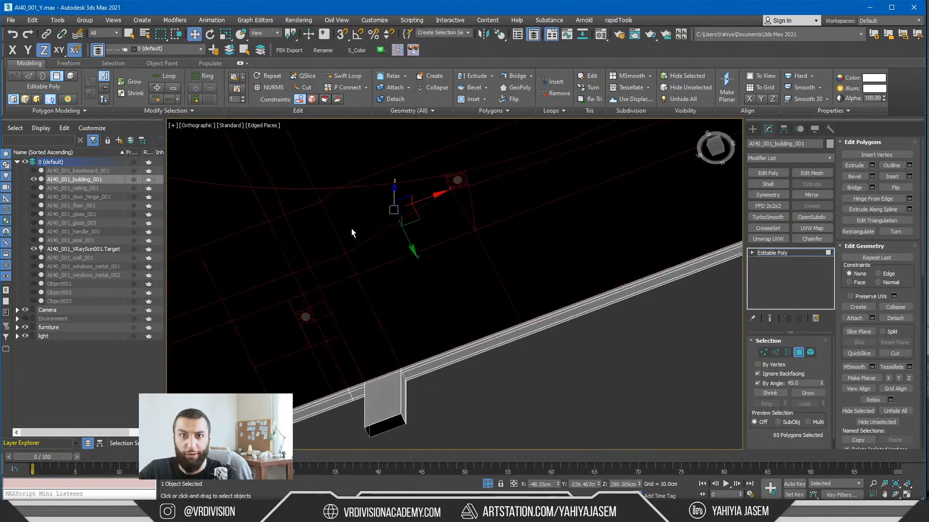
pyautogui.keyDown('alt'); pyautogui.moveTo(351, 231); pyautogui.dragTo(433, 257, button='middle'); pyautogui.keyUp('alt')
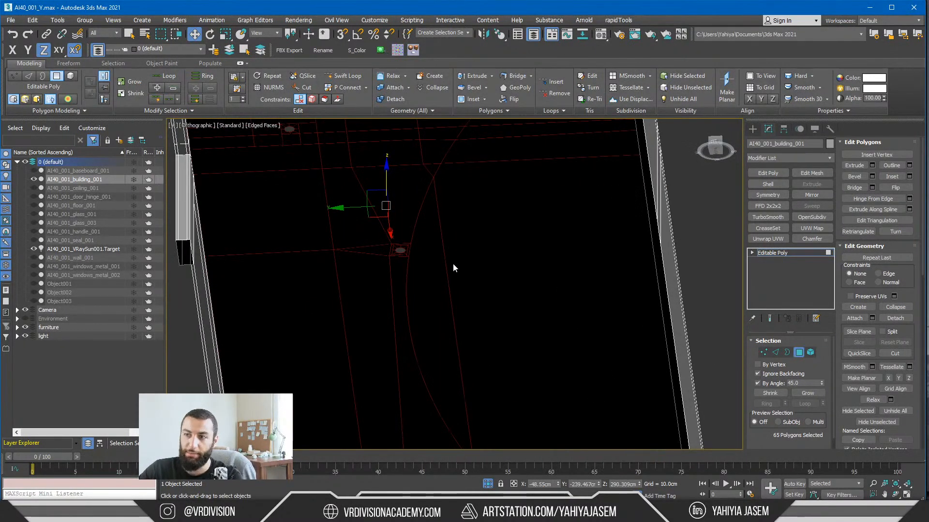
pyautogui.hotkey('alt', 'd')
pyautogui.click(492, 263)
# Step: Isolate the remaining perimeter walls and inspect them from several angles
pyautogui.press('z')
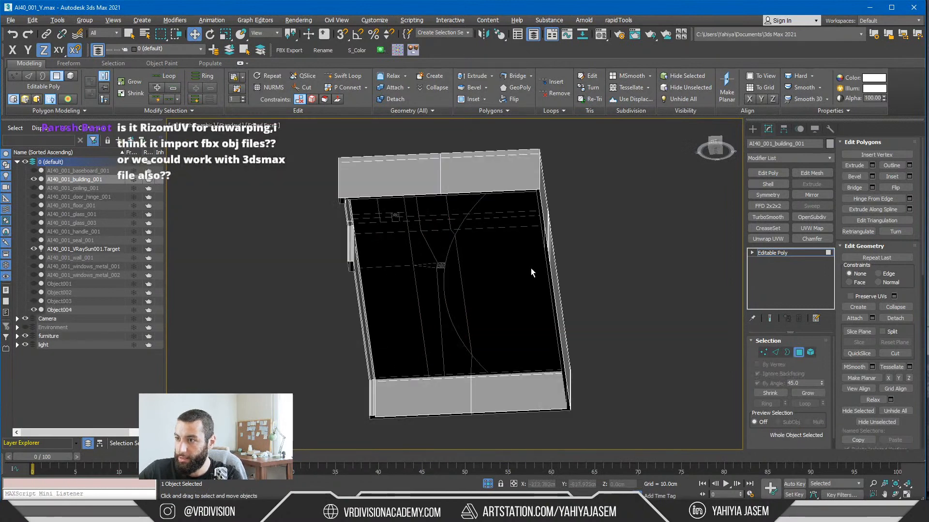
pyautogui.hotkey('alt', 'q')
pyautogui.keyDown('alt'); pyautogui.moveTo(528, 269); pyautogui.dragTo(440, 342, button='middle'); pyautogui.keyUp('alt')
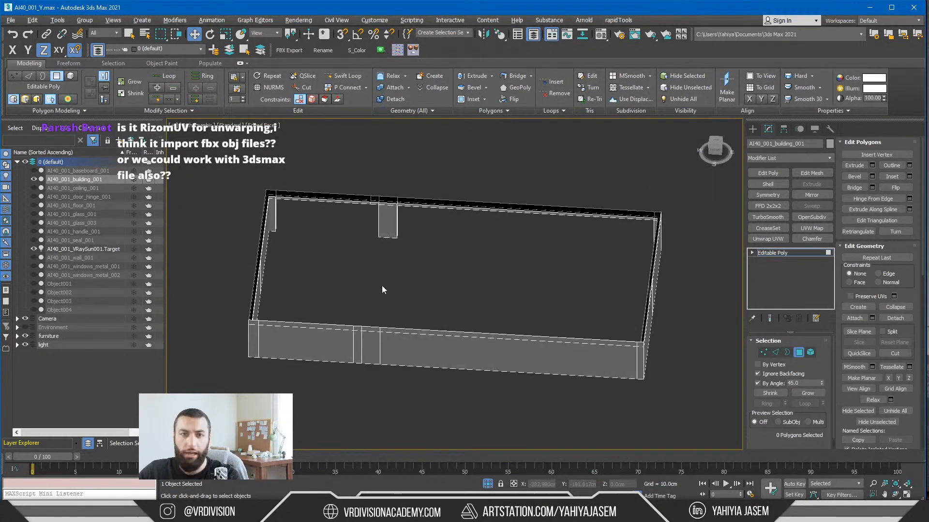
pyautogui.keyDown('alt'); pyautogui.moveTo(369, 288); pyautogui.dragTo(367, 196, button='middle'); pyautogui.keyUp('alt')
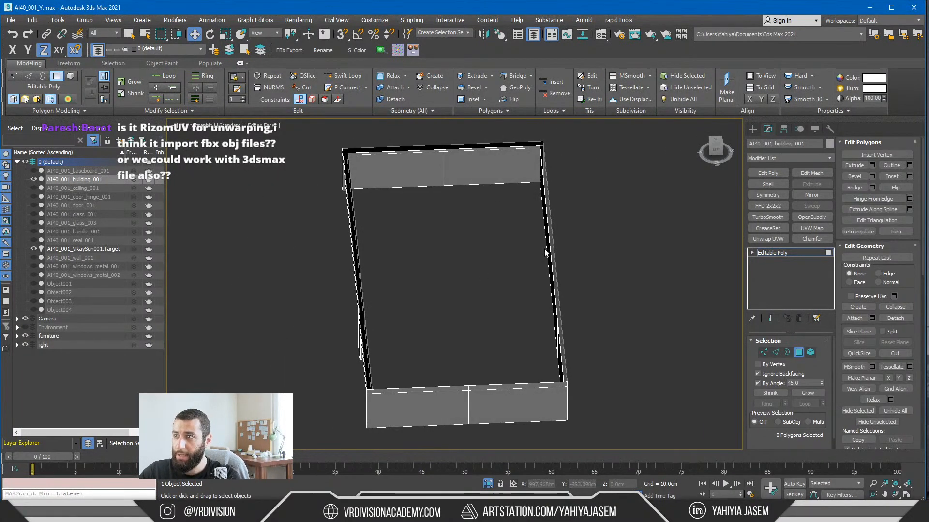
pyautogui.keyDown('alt'); pyautogui.moveTo(389, 314); pyautogui.dragTo(521, 305, button='middle'); pyautogui.keyUp('alt')
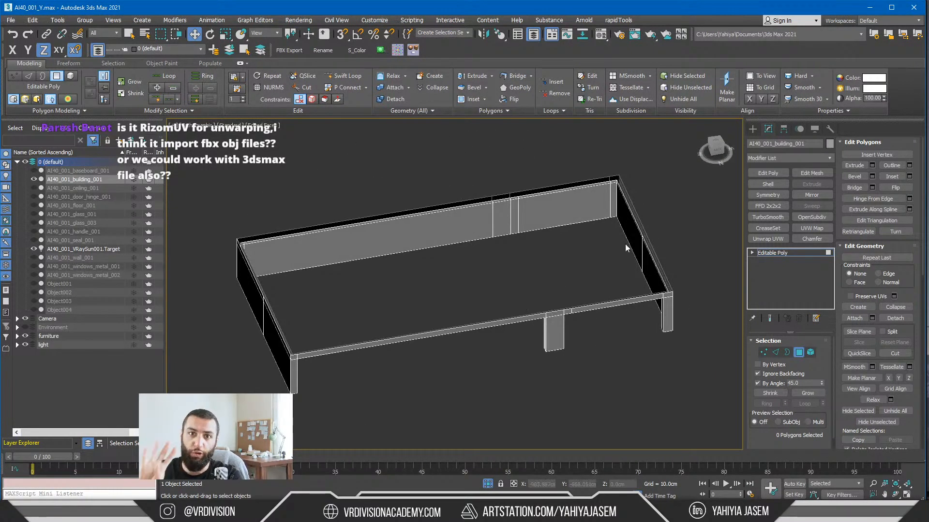
# Step: Show the perimeter walls in a maximized top view
pyautogui.press('t')
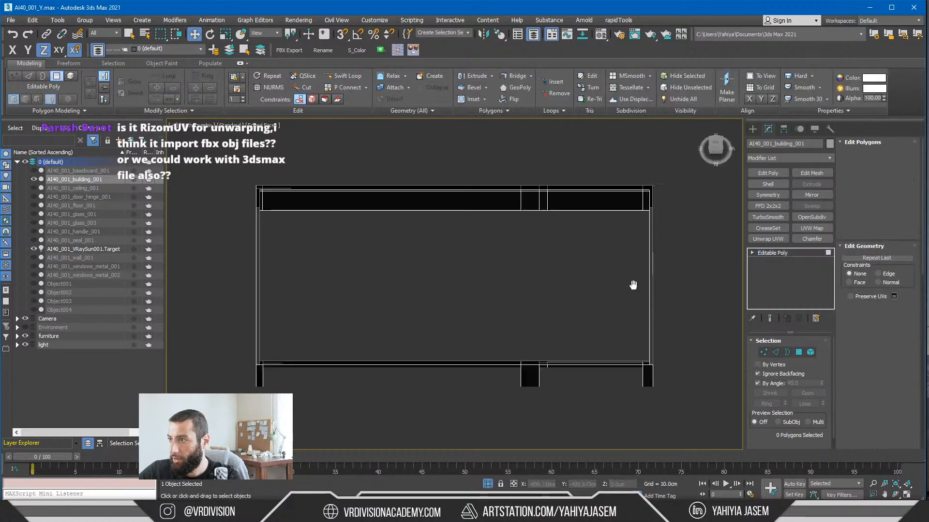
pyautogui.press('t')
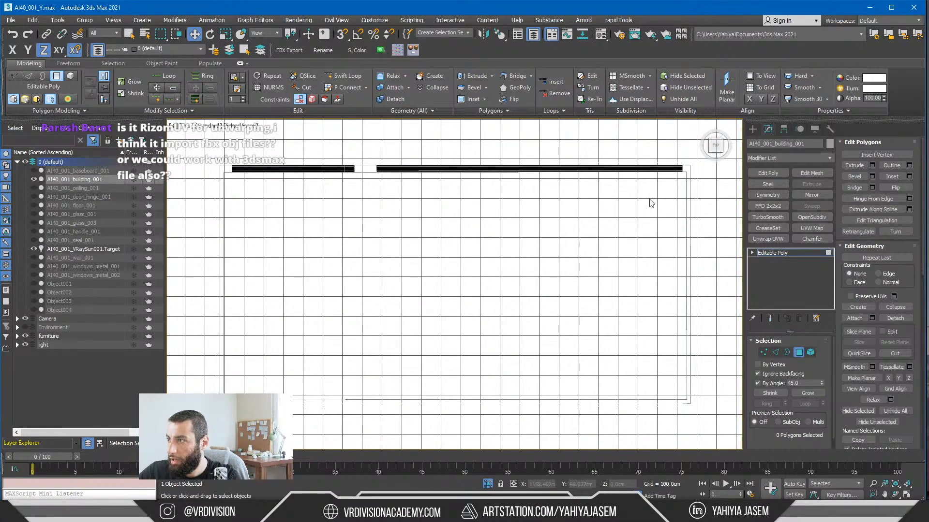
pyautogui.scroll(-3, 629, 271)
pyautogui.hotkey('alt', 'w')
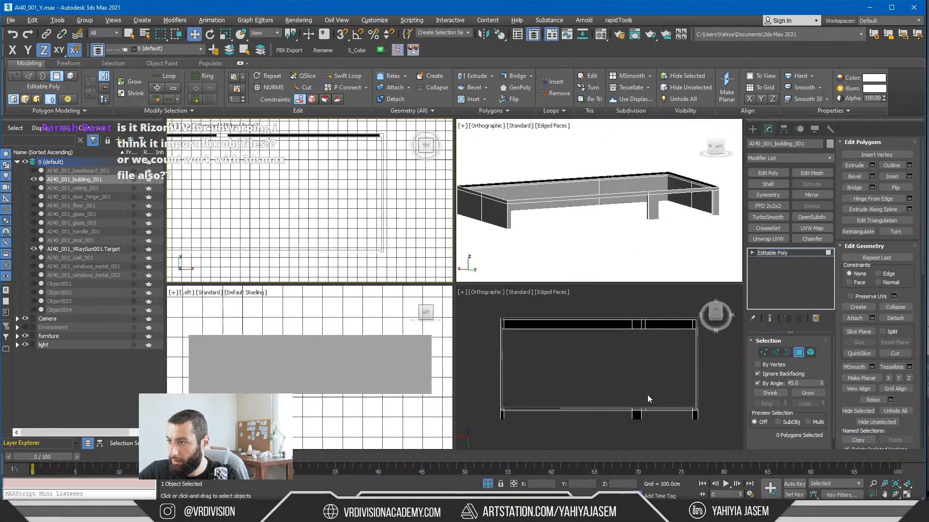
pyautogui.press('z')
pyautogui.hotkey('alt', 'w')
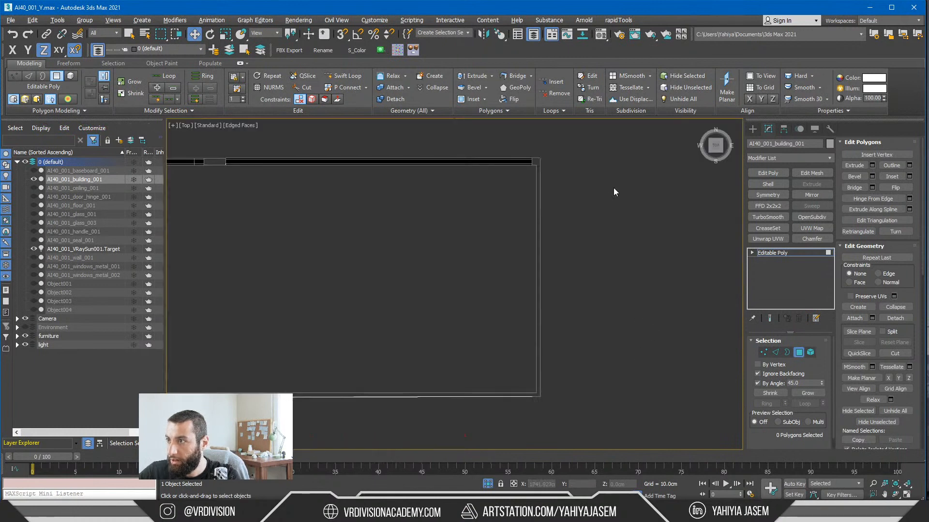
# Step: Select the polygons of the end wall on the positive X side and detach them as a separate object
pyautogui.moveTo(614, 188); pyautogui.dragTo(496, 298)
pyautogui.scroll(5, 553, 380)
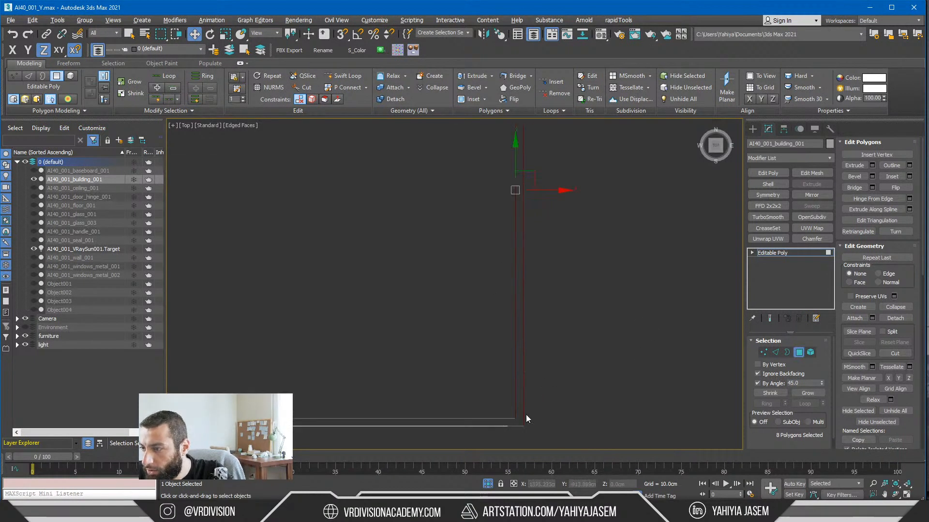
pyautogui.scroll(-2, 527, 417)
pyautogui.moveTo(509, 233); pyautogui.dragTo(488, 266, button='middle')
pyautogui.scroll(3, 489, 164)
pyautogui.moveTo(489, 166); pyautogui.dragTo(464, 274, button='middle')
pyautogui.scroll(-6, 494, 199)
pyautogui.moveTo(494, 208); pyautogui.dragTo(592, 176, button='middle')
pyautogui.scroll(-2, 591, 176)
pyautogui.hotkey('alt', 'd')
pyautogui.click(497, 262)
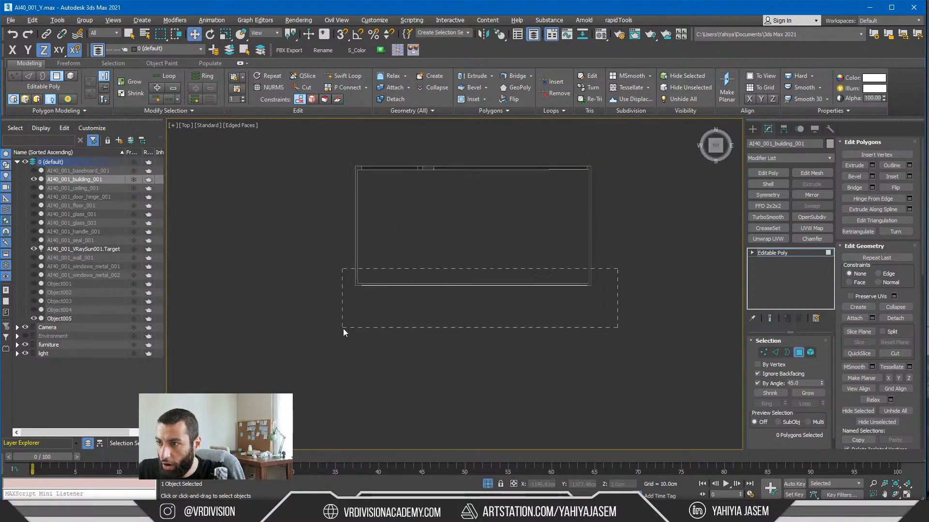
# Step: Select the long wall on the negative Y side, excluding the adjoining end wall, and detach it as a separate object
pyautogui.moveTo(343, 329); pyautogui.dragTo(342, 328)
pyautogui.scroll(3, 389, 245)
pyautogui.moveTo(444, 249); pyautogui.dragTo(363, 320, button='middle')
pyautogui.scroll(-3, 441, 284)
pyautogui.hotkey('alt', 'd')
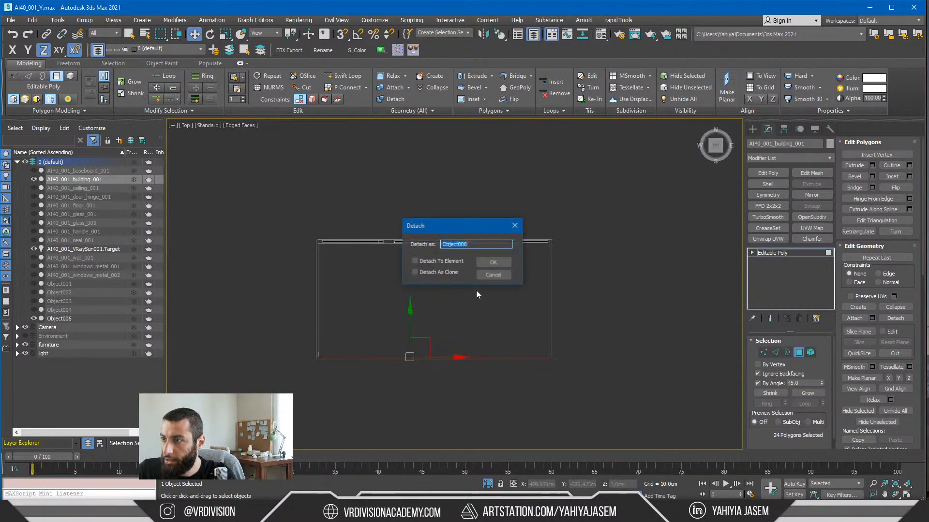
pyautogui.click(493, 262)
# Step: Select the long wall with the large openings on the positive Y side and detach it as a separate object
pyautogui.moveTo(287, 250); pyautogui.dragTo(352, 312)
pyautogui.scroll(3, 326, 242)
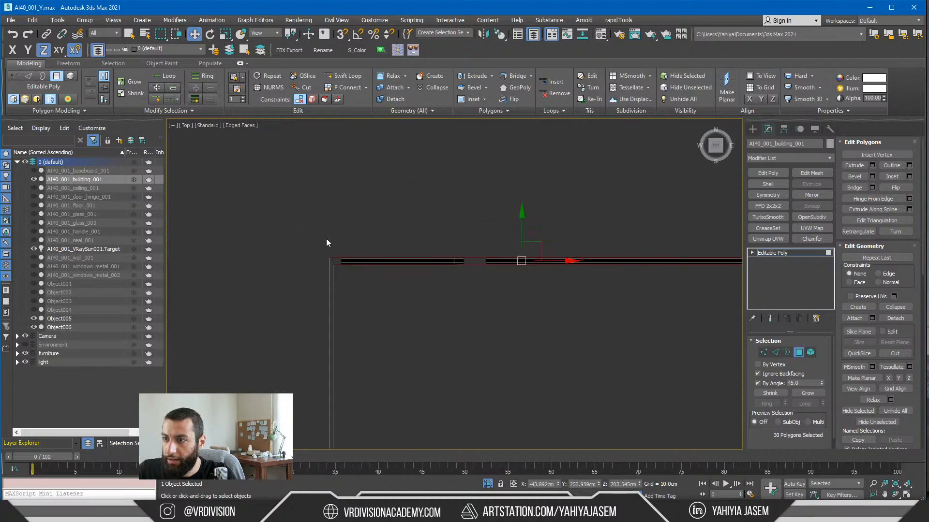
pyautogui.hotkey('alt', 'd')
pyautogui.click(495, 262)
# Step: Orbit to an angled view of the separated walls, leave polygon editing, and clear the object selection
pyautogui.keyDown('alt'); pyautogui.moveTo(564, 281); pyautogui.dragTo(653, 212, button='middle'); pyautogui.keyUp('alt')
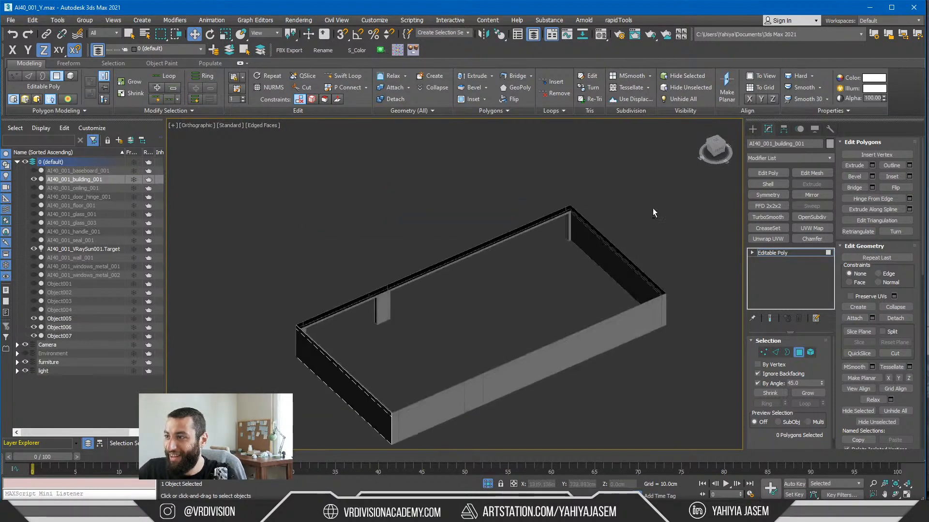
pyautogui.click(783, 252)
pyautogui.click(541, 305)
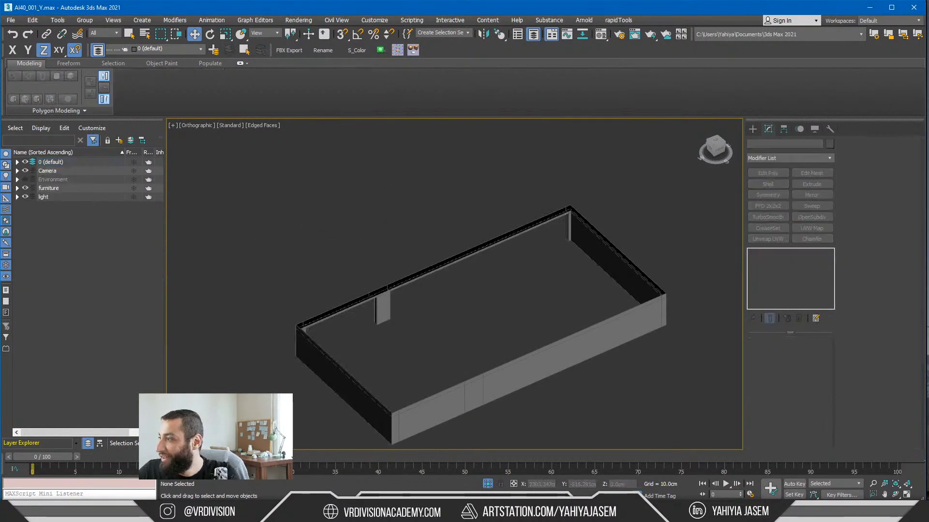
# Step: Bring the YouTube live chat window over the scene to read the viewers' questions
pyautogui.moveTo(928, 139); pyautogui.dragTo(573, 139)
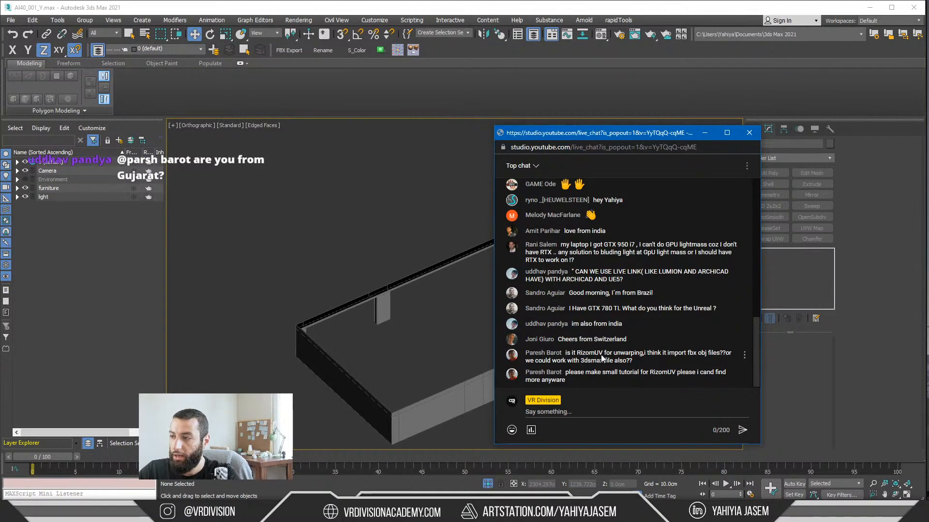
# Step: Read the viewers' chat questions about RizomUV file compatibility and the request for a small RizomUV tutorial
pyautogui.moveTo(596, 364); pyautogui.dragTo(632, 360)
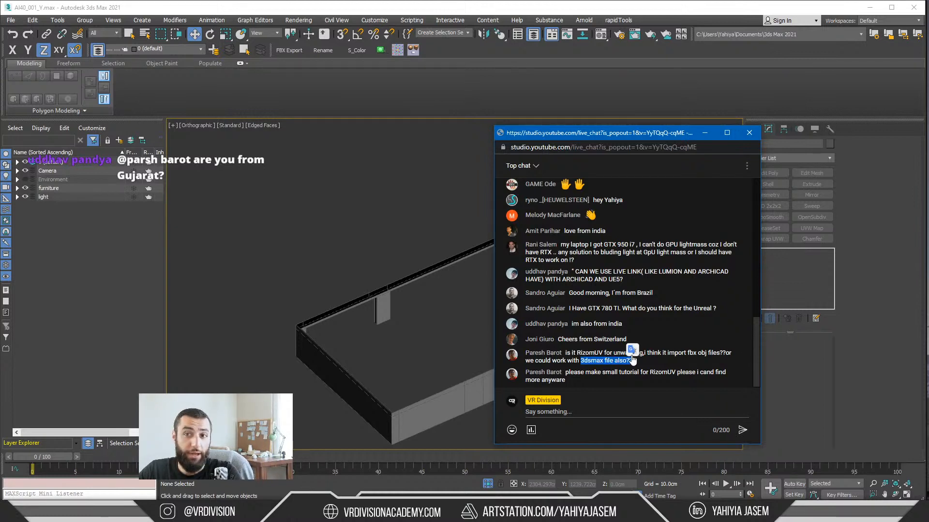
pyautogui.click(604, 356)
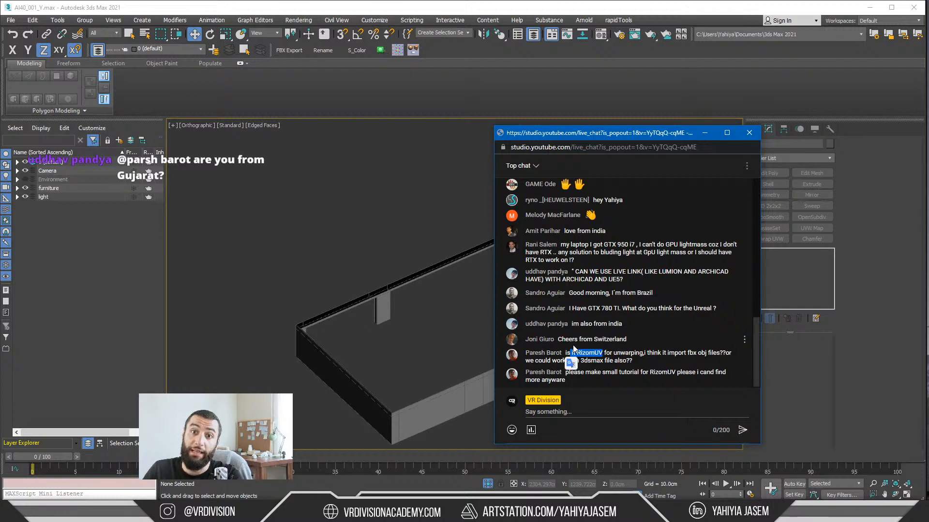
pyautogui.click(586, 342)
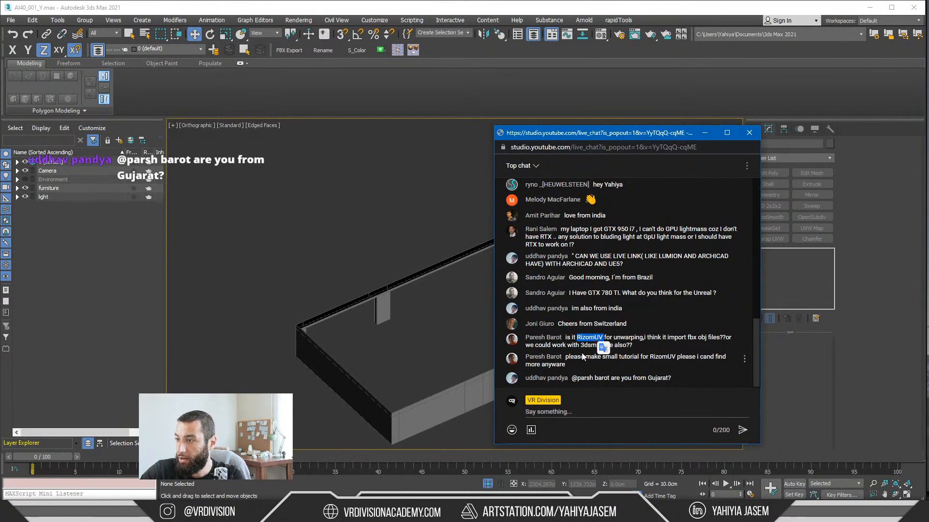
pyautogui.moveTo(630, 363); pyautogui.dragTo(595, 368)
pyautogui.click(597, 357)
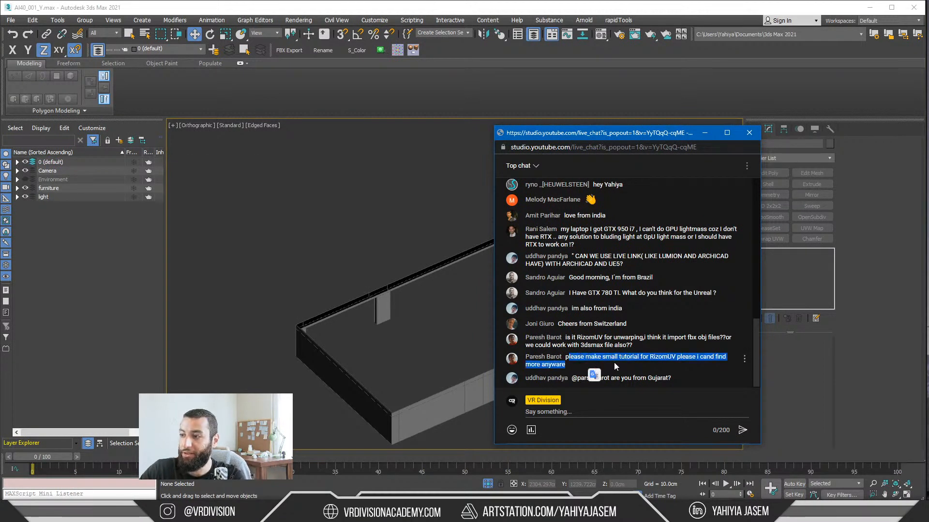
pyautogui.click(615, 366)
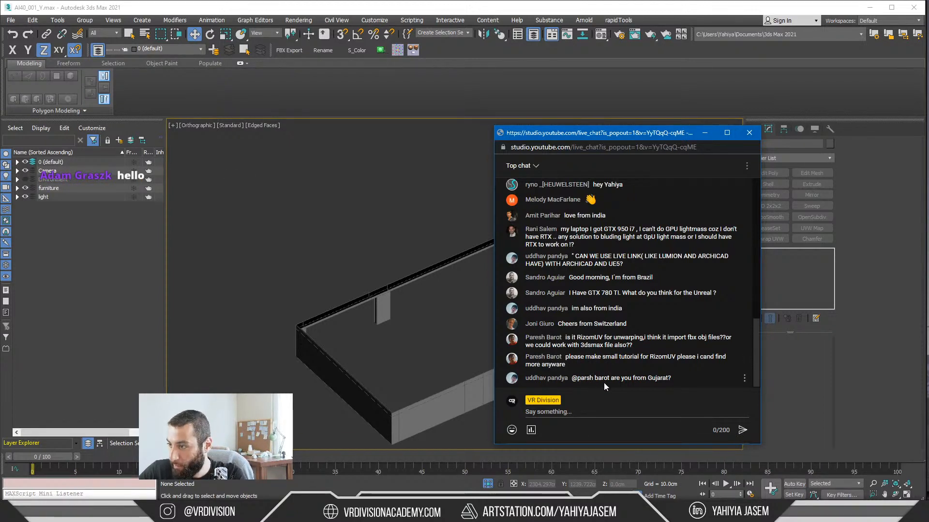
# Step: Put away the live chat window and end the isolation, with the whole building viewed from its window side
pyautogui.click(704, 133)
pyautogui.keyDown('alt'); pyautogui.moveTo(438, 293); pyautogui.dragTo(587, 285, button='middle'); pyautogui.keyUp('alt')
pyautogui.click(488, 483)
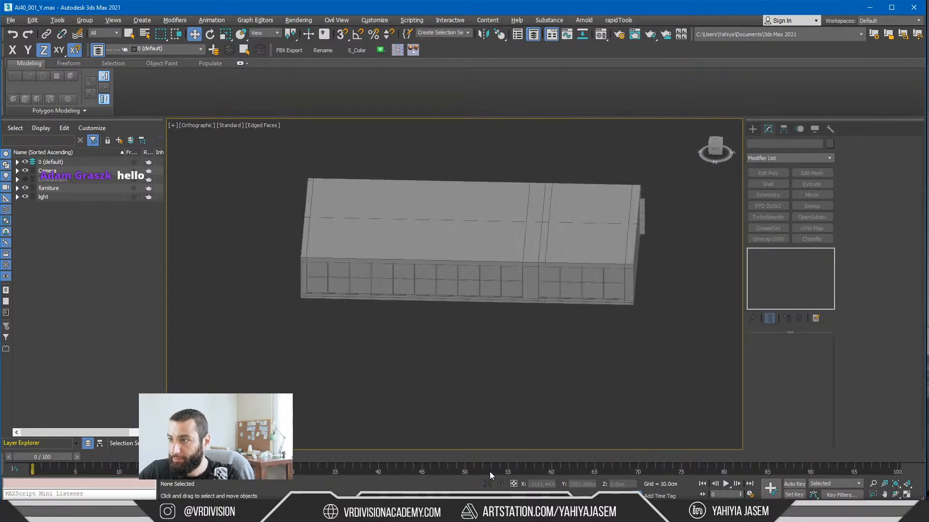
# Step: Isolate the glass panes of the long window wall to examine them, and bring the rest of the building back
pyautogui.scroll(2, 501, 256)
pyautogui.moveTo(501, 257); pyautogui.dragTo(442, 280, button='middle')
pyautogui.click(411, 167)
pyautogui.hotkey('alt', 'q')
pyautogui.hotkey('alt', 'q')
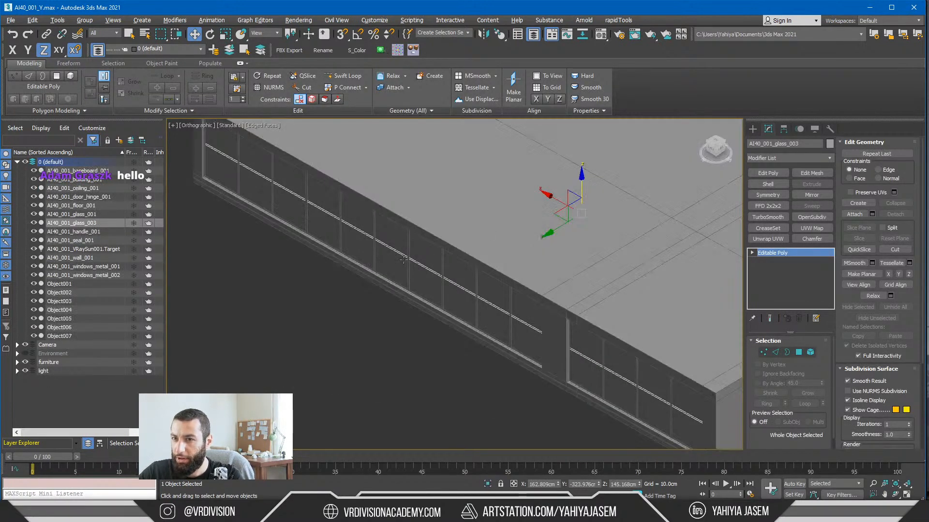
pyautogui.scroll(-2, 284, 279)
pyautogui.hotkey('alt', 'q')
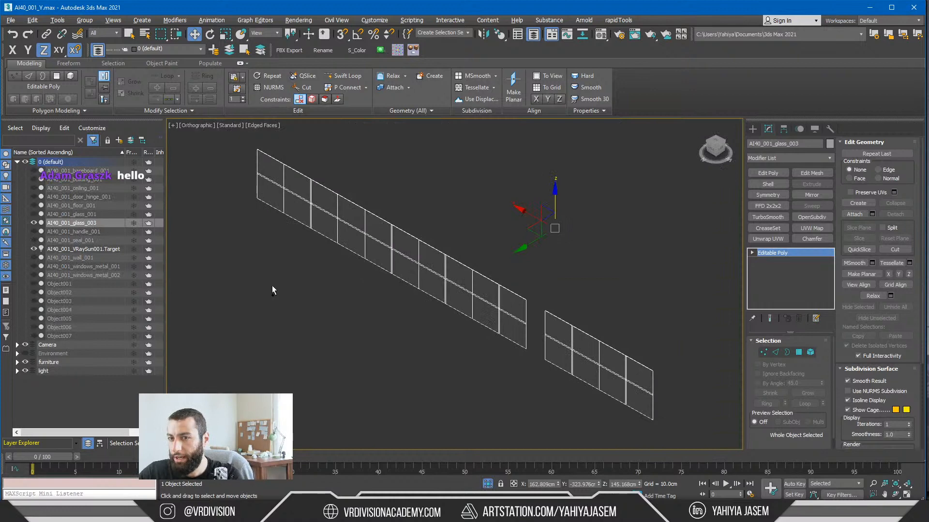
pyautogui.hotkey('alt', 'q')
# Step: Isolate the metal window frames and detach the shorter four-bay section as a separate object
pyautogui.scroll(3, 414, 261)
pyautogui.click(415, 260)
pyautogui.scroll(-3, 414, 260)
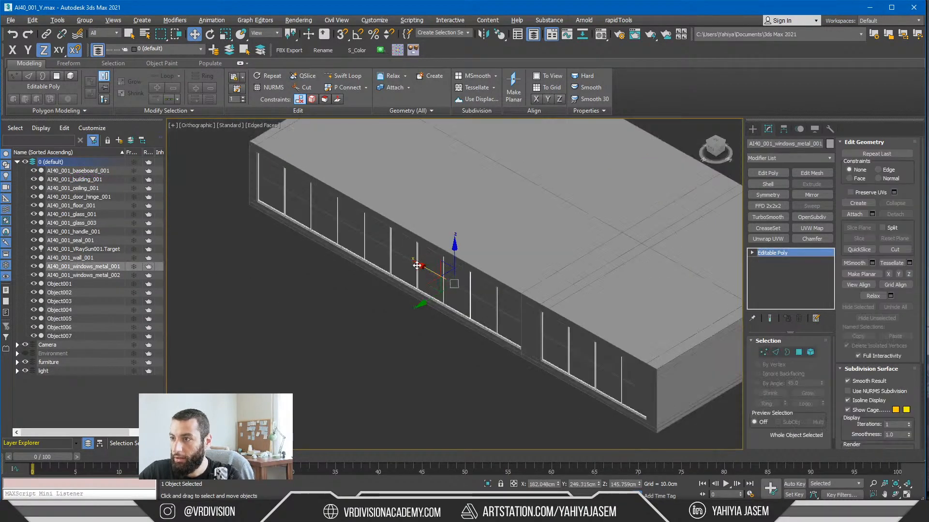
pyautogui.hotkey('alt', 'q')
pyautogui.keyDown('alt'); pyautogui.moveTo(415, 260); pyautogui.dragTo(466, 278, button='middle'); pyautogui.keyUp('alt')
pyautogui.press('5')
pyautogui.moveTo(571, 251); pyautogui.dragTo(776, 409)
pyautogui.hotkey('alt', 'd')
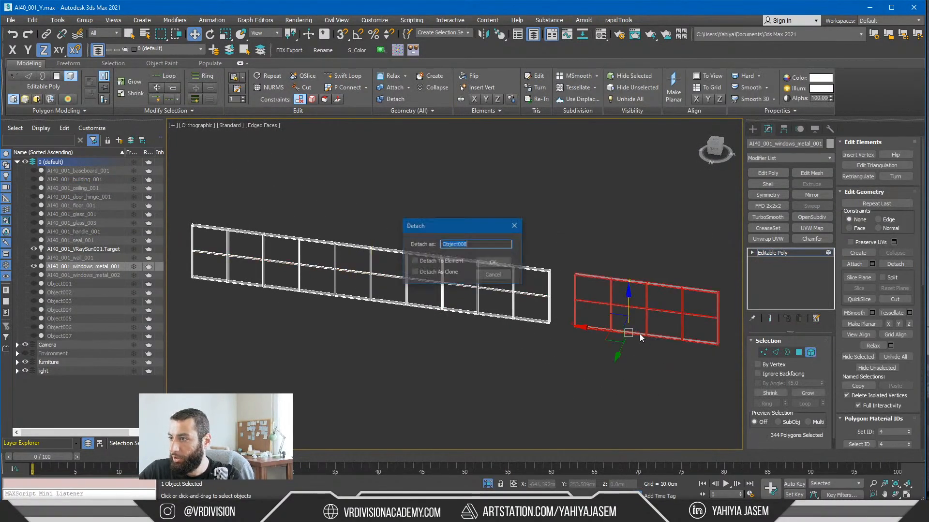
pyautogui.click(493, 264)
pyautogui.hotkey('alt', 'q')
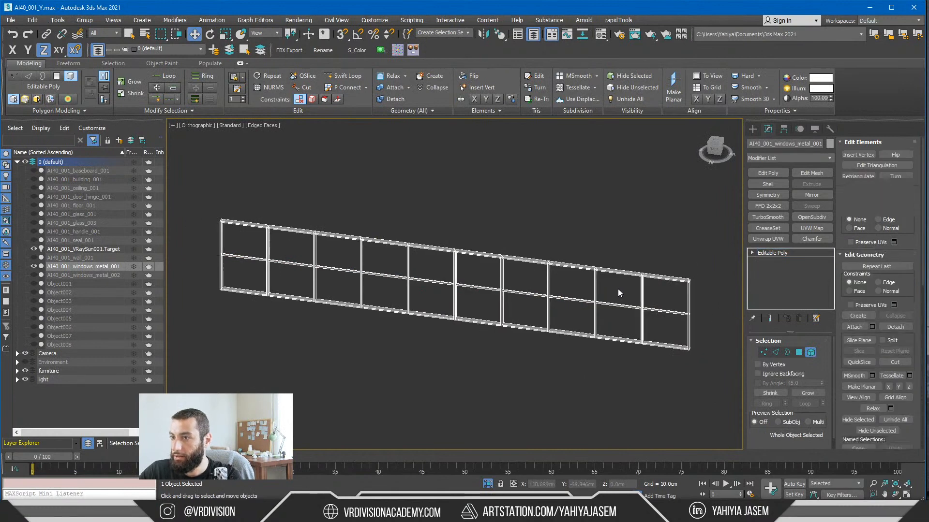
# Step: Leave element editing and select the long and short window frames in turn to check that they are separate objects
pyautogui.click(784, 252)
pyautogui.moveTo(662, 327); pyautogui.dragTo(441, 300, button='middle')
pyautogui.keyDown('ctrl'); pyautogui.click(543, 264); pyautogui.keyUp('ctrl')
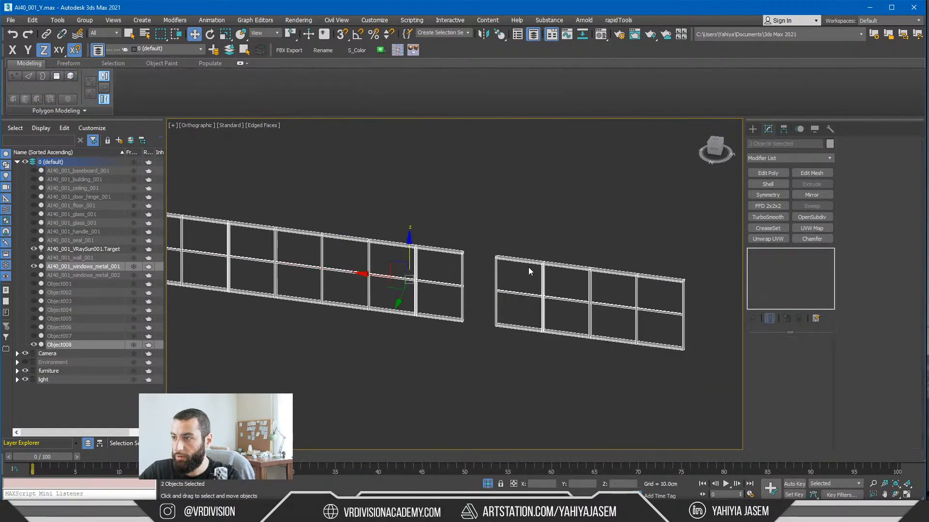
pyautogui.moveTo(473, 199); pyautogui.dragTo(721, 390)
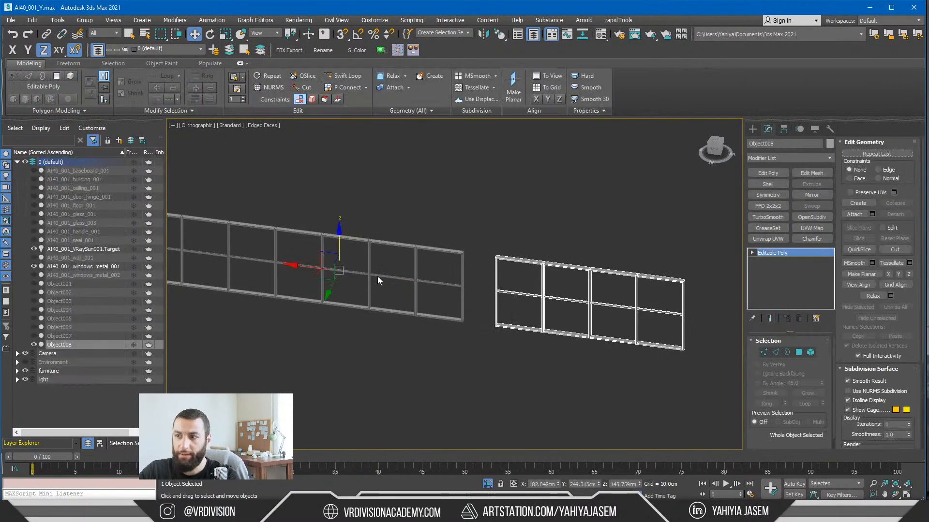
pyautogui.moveTo(451, 347); pyautogui.dragTo(479, 377)
pyautogui.keyDown('ctrl'); pyautogui.click(521, 294); pyautogui.keyUp('ctrl')
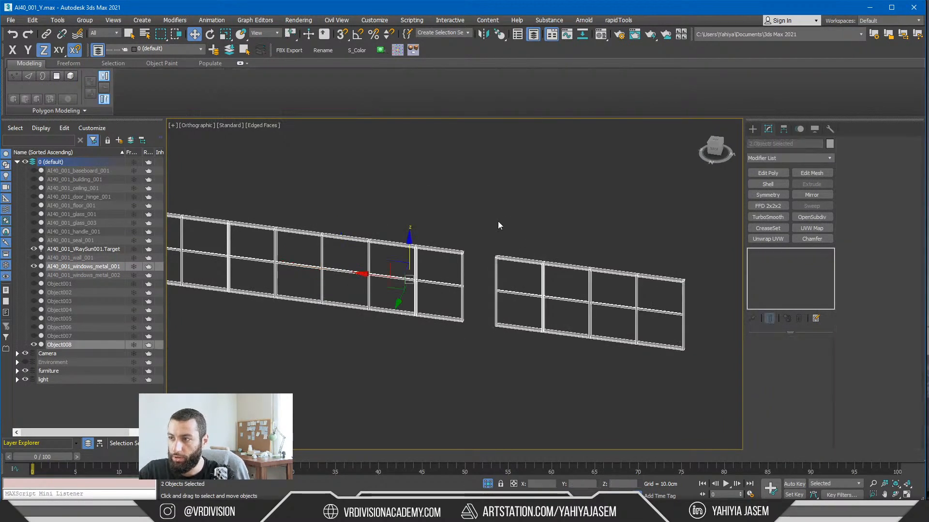
pyautogui.click(498, 224)
pyautogui.click(516, 258)
pyautogui.click(435, 282)
# Step: Clear the selection, end the isolation, and orbit around the whole building to an end-wall view
pyautogui.click(487, 434)
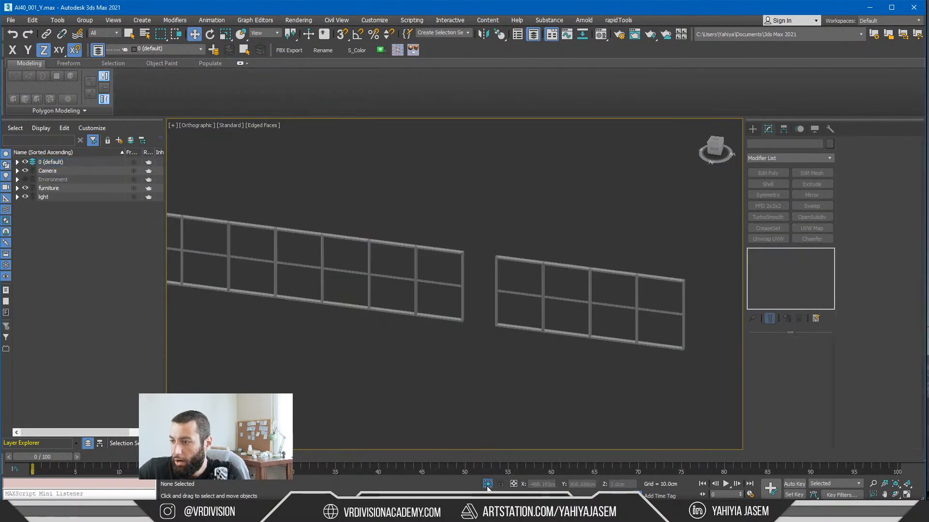
pyautogui.click(488, 484)
pyautogui.keyDown('alt'); pyautogui.moveTo(497, 361); pyautogui.dragTo(485, 354, button='middle'); pyautogui.keyUp('alt')
pyautogui.moveTo(431, 240); pyautogui.dragTo(361, 282, button='middle')
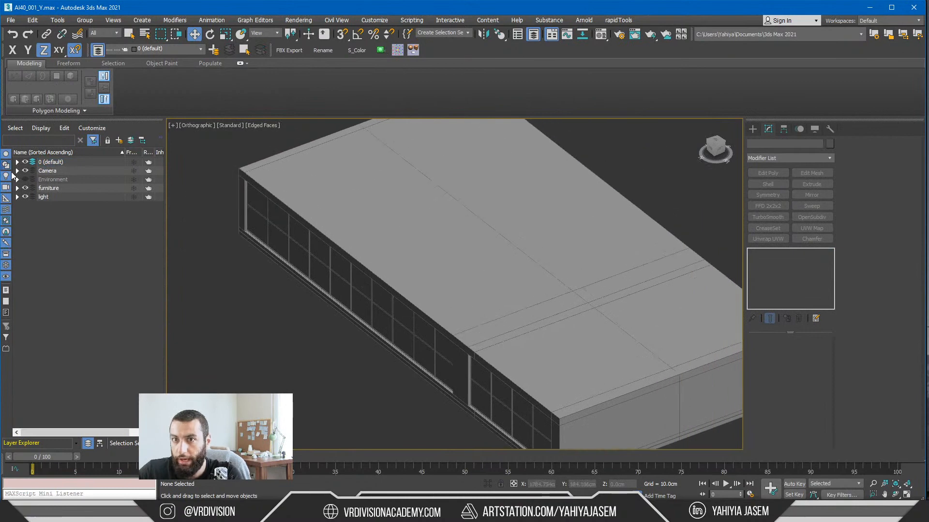
pyautogui.keyDown('alt'); pyautogui.moveTo(396, 239); pyautogui.dragTo(365, 241, button='middle'); pyautogui.keyUp('alt')
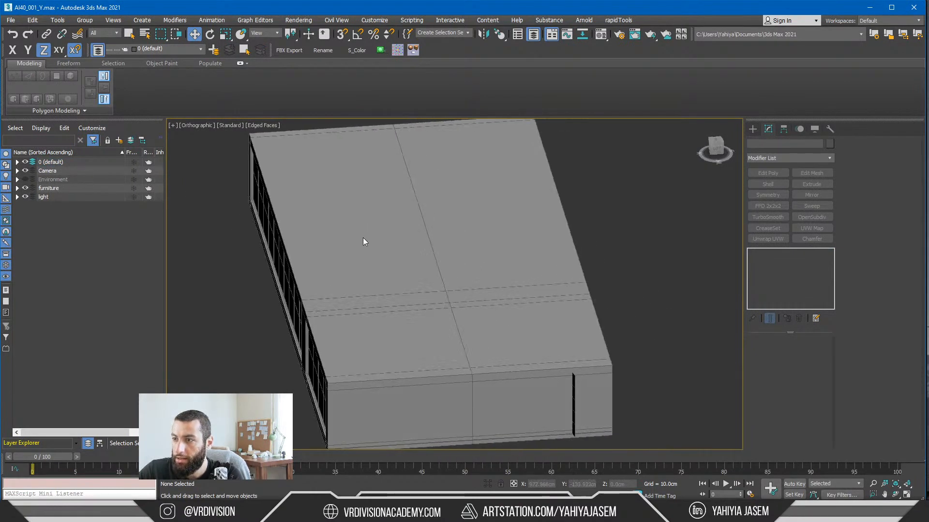
# Step: Export the scene as Unreal Datasmith, overwriting InteriorScene.udatasmith in the AI40_01 folder
pyautogui.hotkey('ctrl', 'e')
pyautogui.click(86, 91)
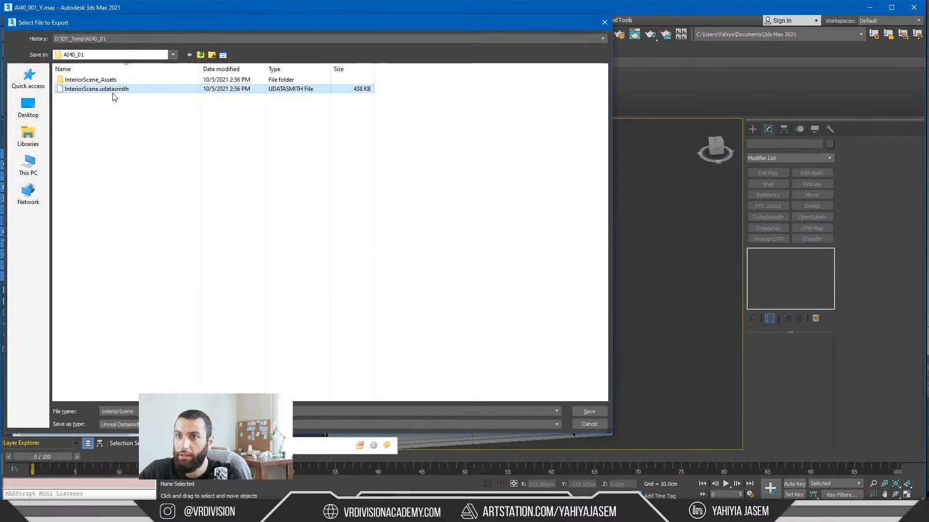
pyautogui.click(590, 412)
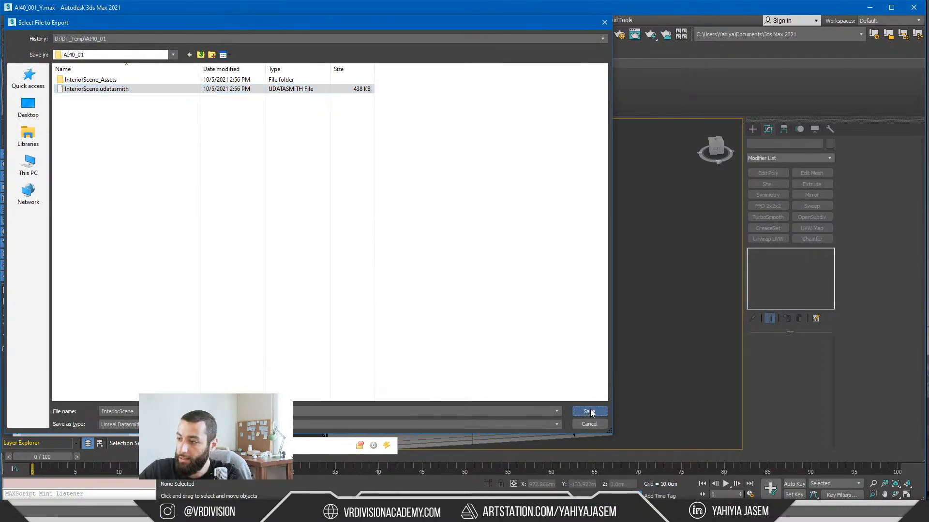
pyautogui.click(515, 269)
pyautogui.click(425, 292)
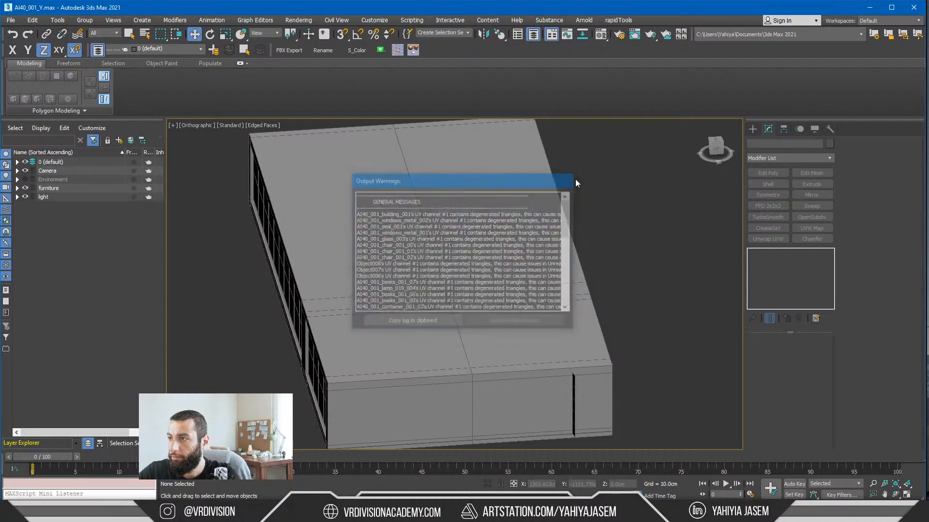
# Step: Switch to the Unreal Editor and reimport the Datasmith scene asset in the InteriorScene content folder
pyautogui.hotkey('alt', 'Tab')
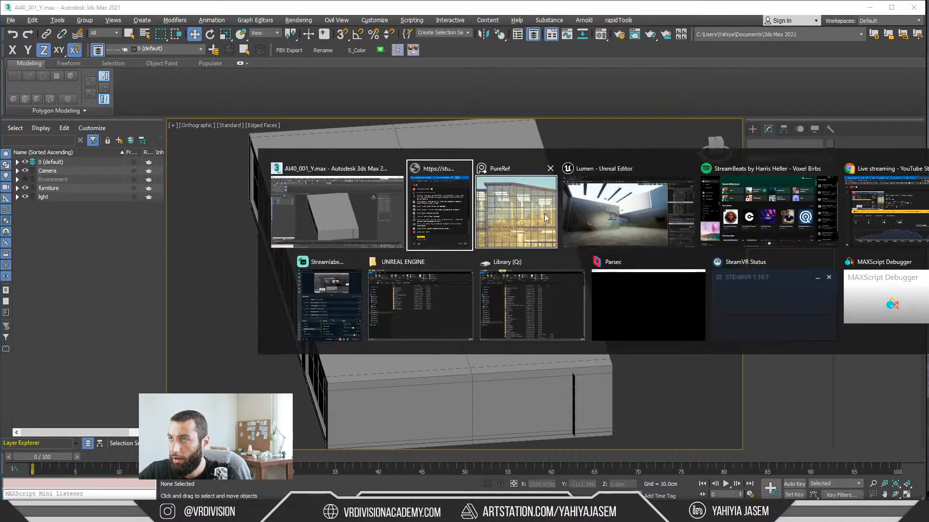
pyautogui.click(606, 231)
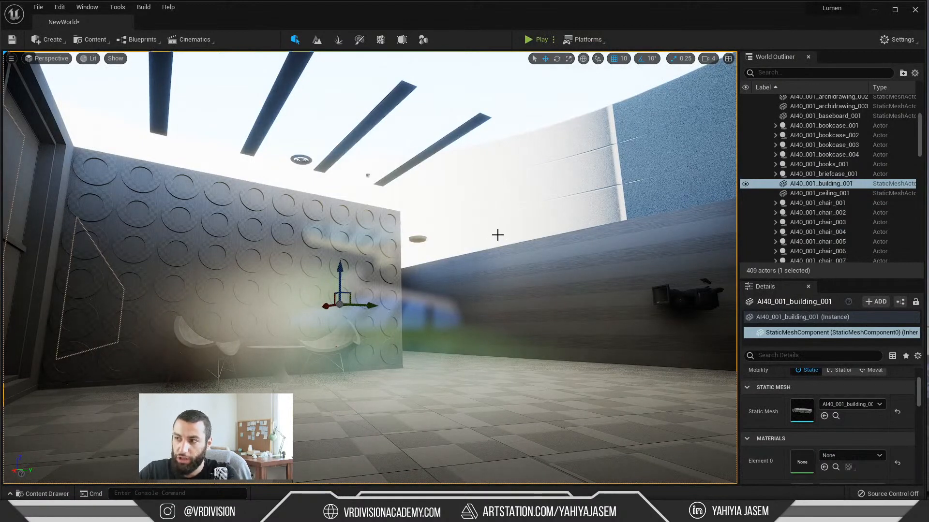
pyautogui.moveTo(497, 235); pyautogui.dragTo(484, 223, button='right')
pyautogui.press('e')
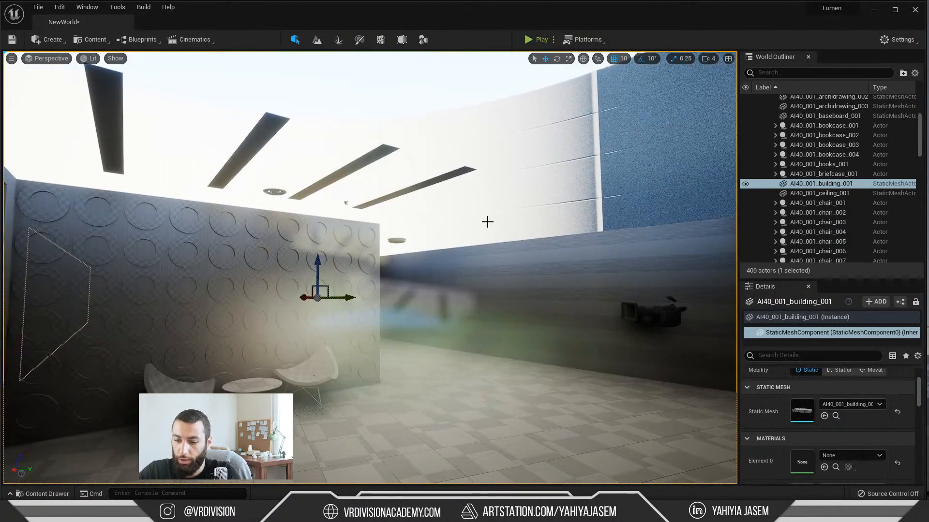
pyautogui.hotkey('ctrl', 'space')
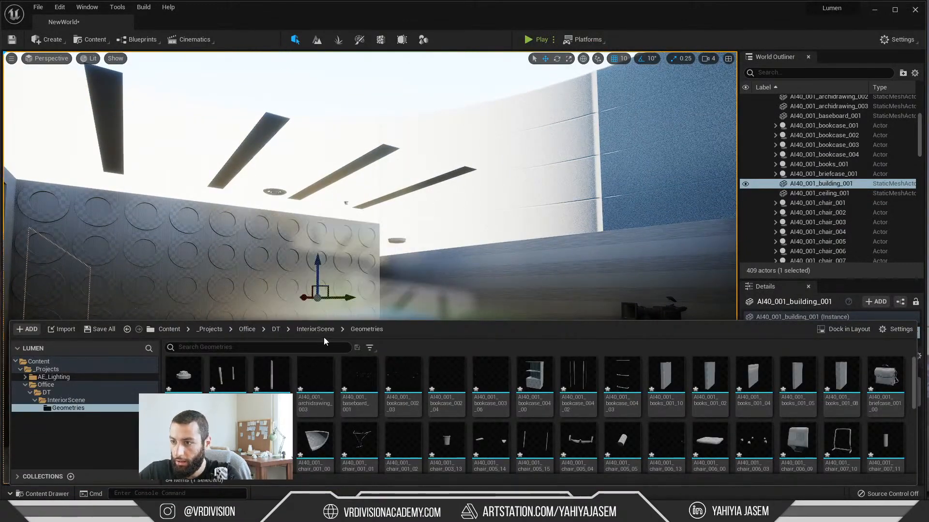
pyautogui.click(319, 331)
pyautogui.rightClick(223, 375)
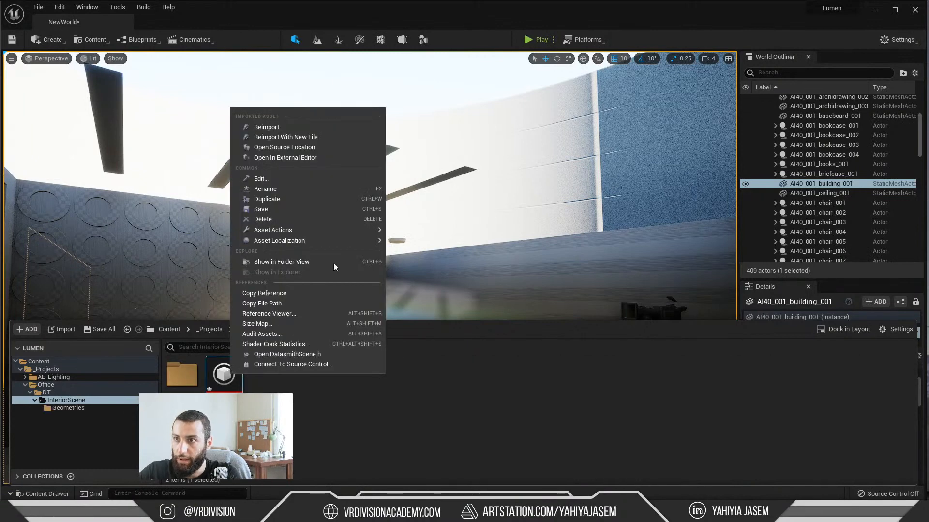
pyautogui.click(294, 126)
pyautogui.click(671, 344)
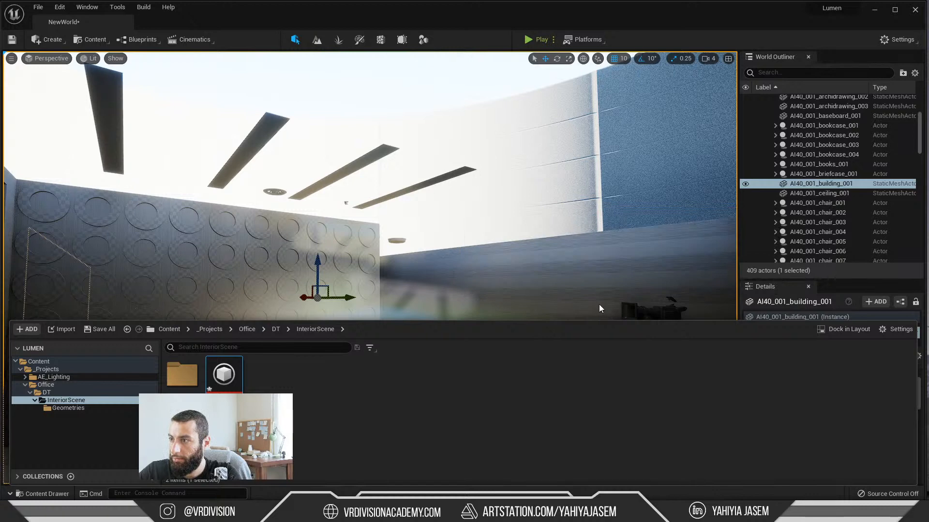
# Step: Inspect the reimported building from outside and inside, and save the NewWorld level
pyautogui.press('f')
pyautogui.moveTo(534, 274)
pyautogui.mouseDown(button='right')
pyautogui.moveTo(510, 310)
pyautogui.moveTo(528, 281)
pyautogui.mouseUp(button='right')
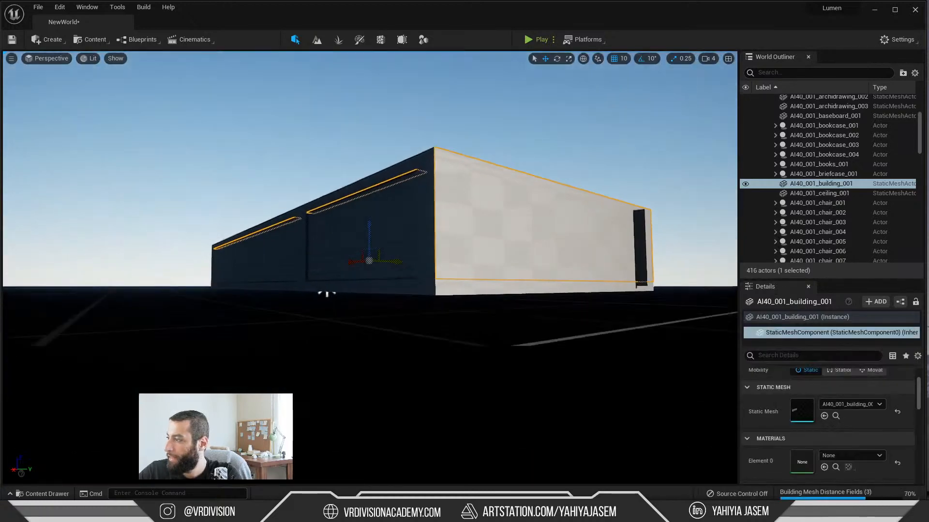
pyautogui.press('w')
pyautogui.moveTo(440, 276)
pyautogui.mouseDown(button='right')
pyautogui.moveTo(454, 256)
pyautogui.moveTo(445, 278)
pyautogui.mouseUp(button='right')
pyautogui.hotkey('ctrl', 's')
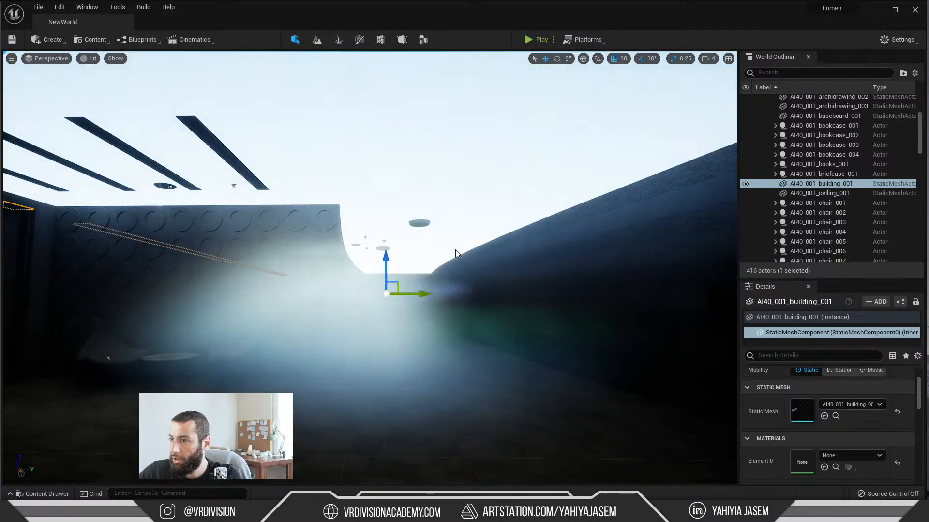
# Step: Switch back to 3ds Max and display the building in wireframe, close to the ceiling area
pyautogui.hotkey('alt', 'Tab')
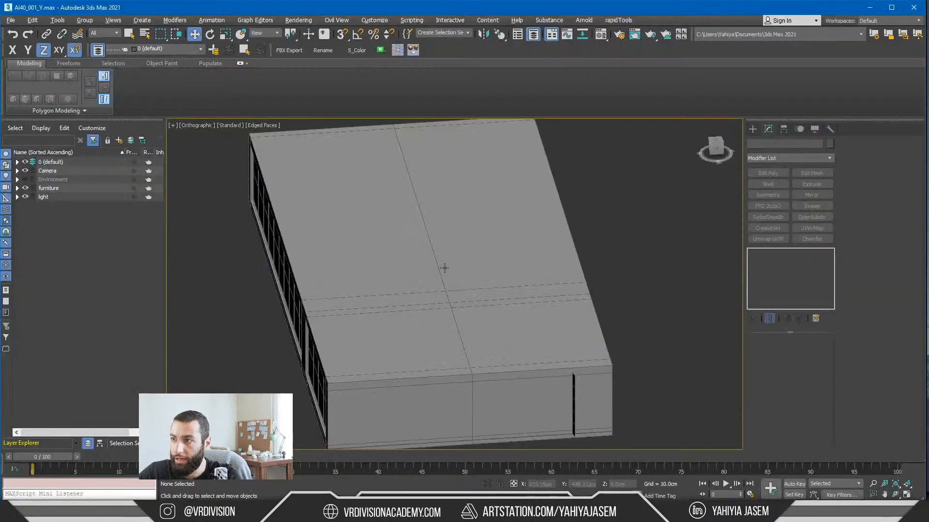
pyautogui.keyDown('alt'); pyautogui.moveTo(442, 267); pyautogui.dragTo(442, 234, button='middle'); pyautogui.keyUp('alt')
pyautogui.press('F3')
pyautogui.scroll(2, 454, 186)
pyautogui.moveTo(455, 181); pyautogui.dragTo(279, 322, button='middle')
pyautogui.scroll(3, 408, 258)
# Step: Isolate the roof-level object and the ceiling strip windows in turn to identify which mesh is the ceiling
pyautogui.click(408, 258)
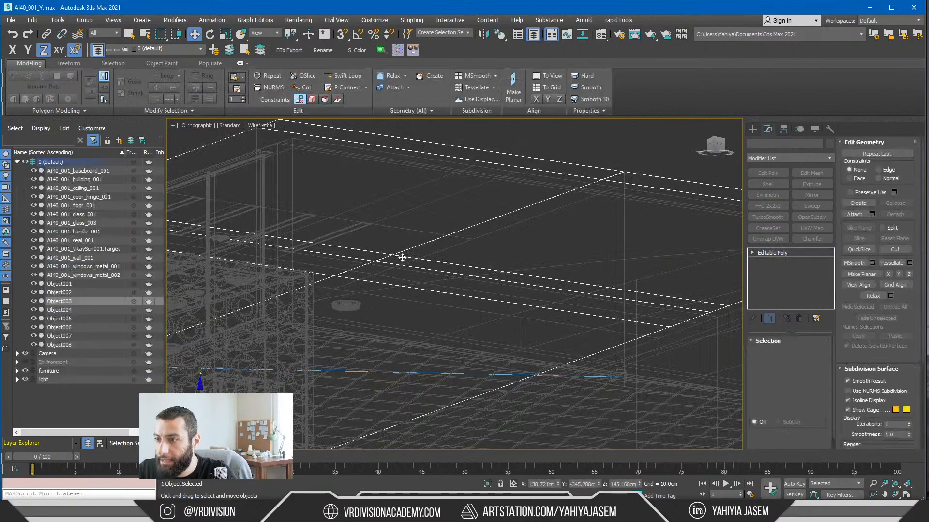
pyautogui.hotkey('alt', 'q')
pyautogui.hotkey('alt', 'q')
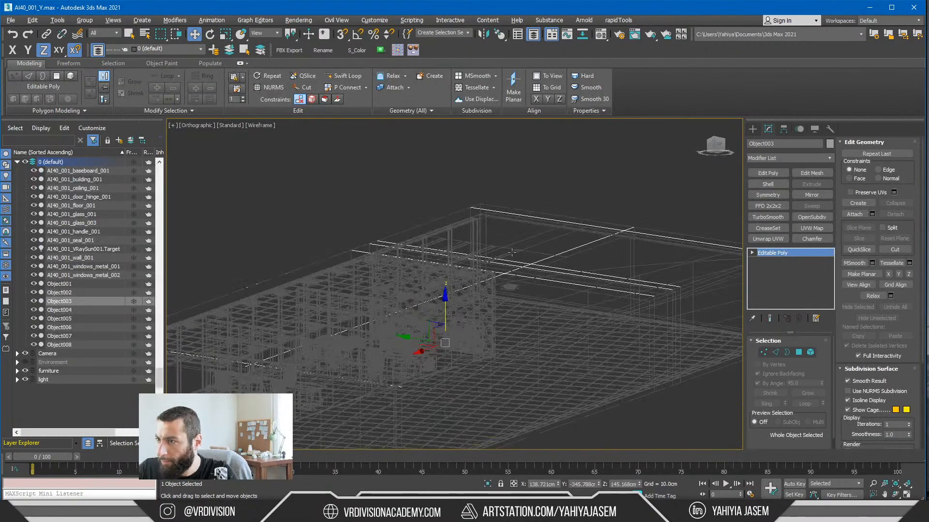
pyautogui.click(512, 255)
pyautogui.hotkey('alt', 'q')
# Step: Isolate the ceiling object in shaded display, flip the normals of all its polygons, and clear the selection
pyautogui.hotkey('alt', 'q')
pyautogui.keyDown('alt'); pyautogui.moveTo(512, 259); pyautogui.dragTo(487, 268, button='middle'); pyautogui.keyUp('alt')
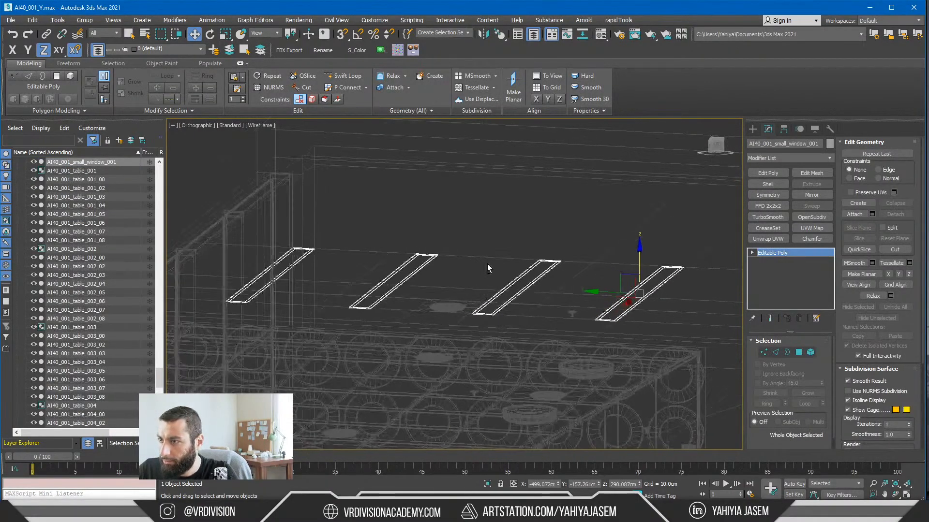
pyautogui.click(456, 299)
pyautogui.hotkey('alt', 'q')
pyautogui.keyDown('alt'); pyautogui.moveTo(456, 296); pyautogui.dragTo(456, 254, button='middle'); pyautogui.keyUp('alt')
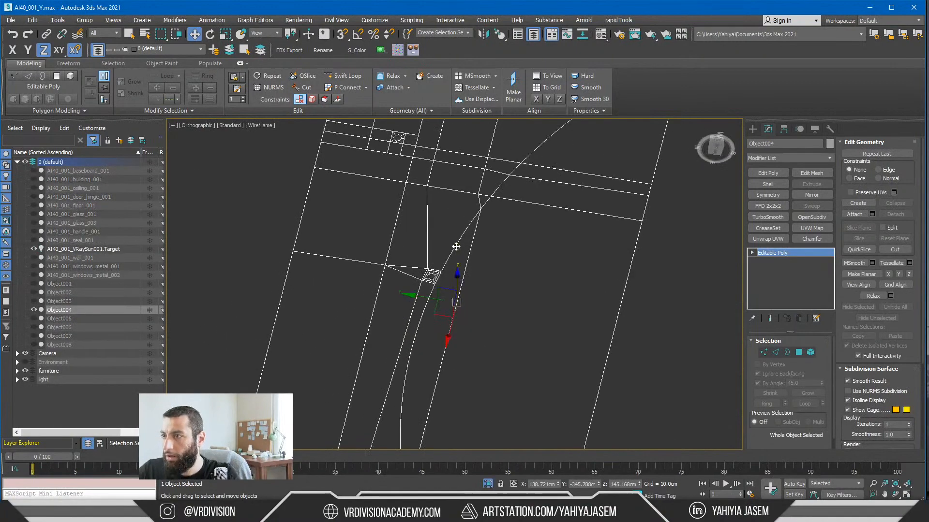
pyautogui.press('F3')
pyautogui.press('4')
pyautogui.hotkey('ctrl', 'a')
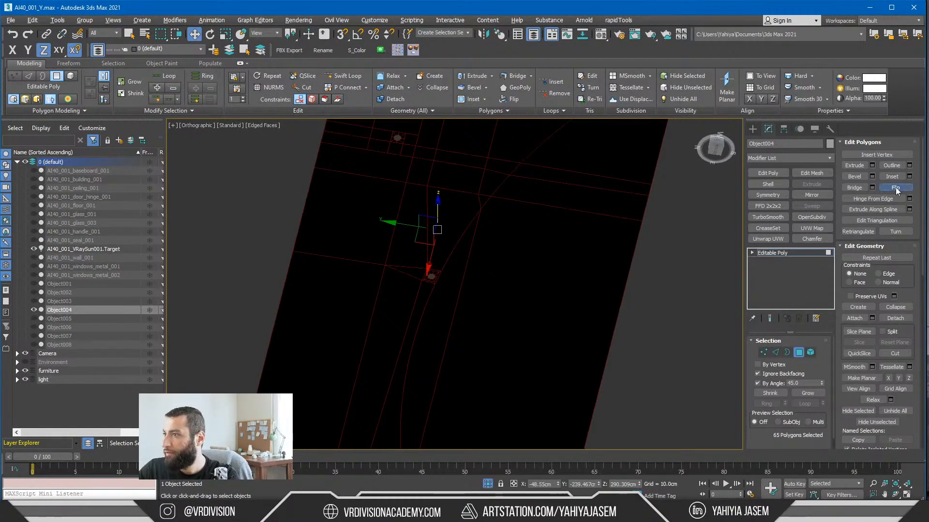
pyautogui.click(897, 189)
pyautogui.click(657, 315)
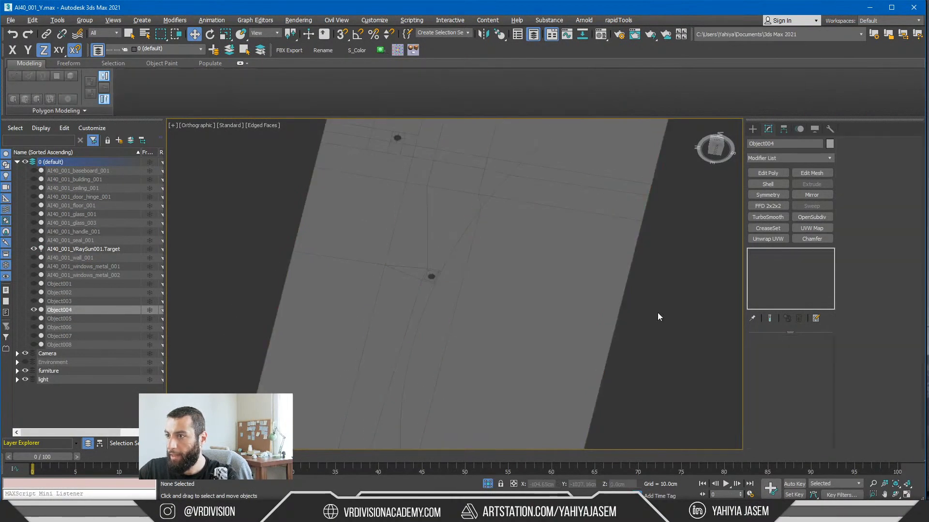
# Step: Exit isolation and export the visible objects through Datasmith, overwriting InteriorScene.udatasmith with current-frame-only transforms
pyautogui.click(487, 485)
pyautogui.hotkey('ctrl', 'e')
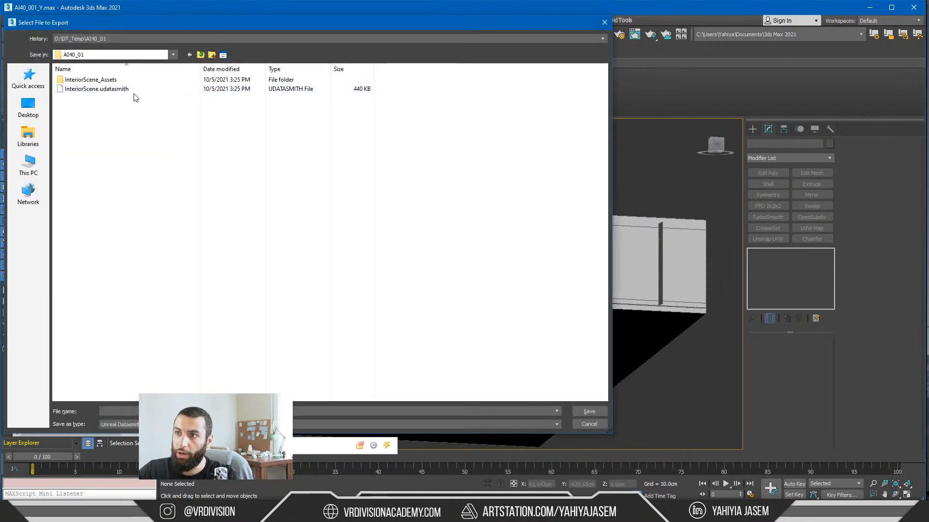
pyautogui.doubleClick(143, 89)
pyautogui.click(512, 269)
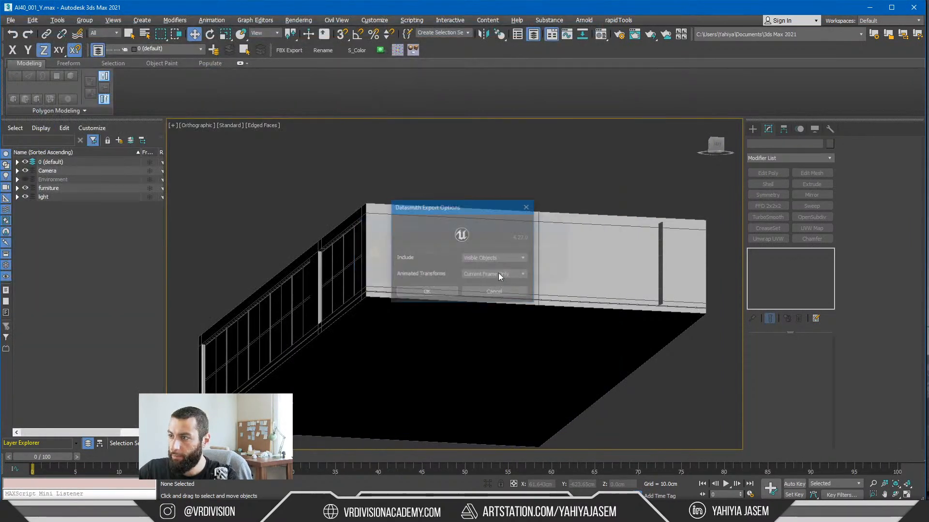
pyautogui.click(445, 293)
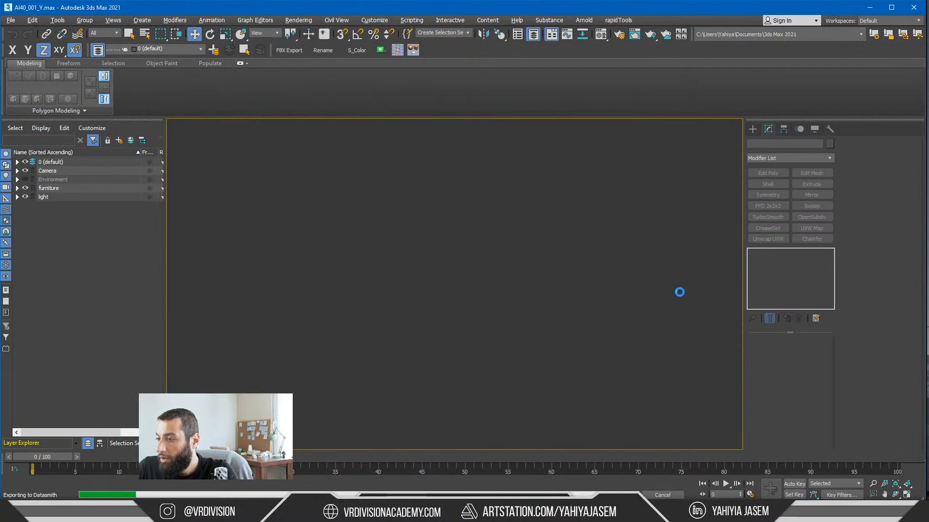
# Step: Switch to Unreal Editor and reimport the InteriorScene Datasmith scene once the 3ds Max export has finished
pyautogui.hotkey('alt', 'Tab')
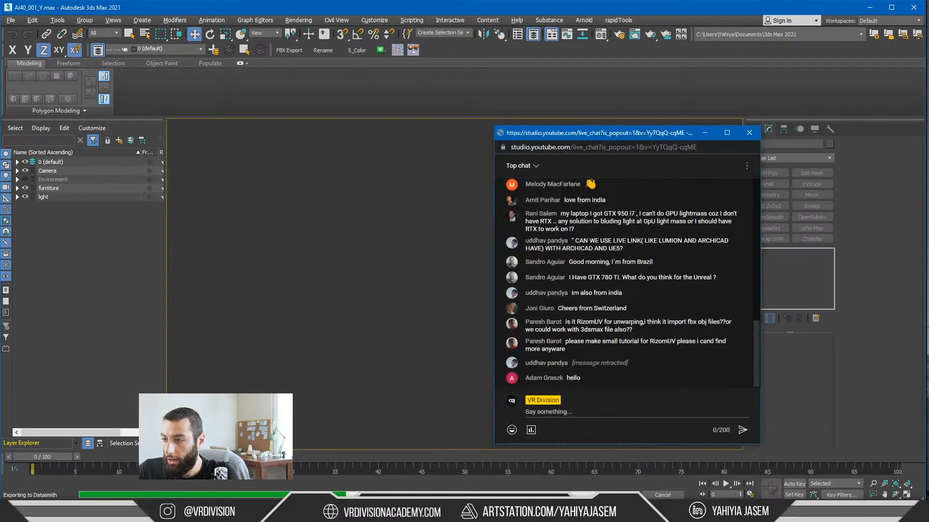
pyautogui.hotkey('alt', 'Tab')
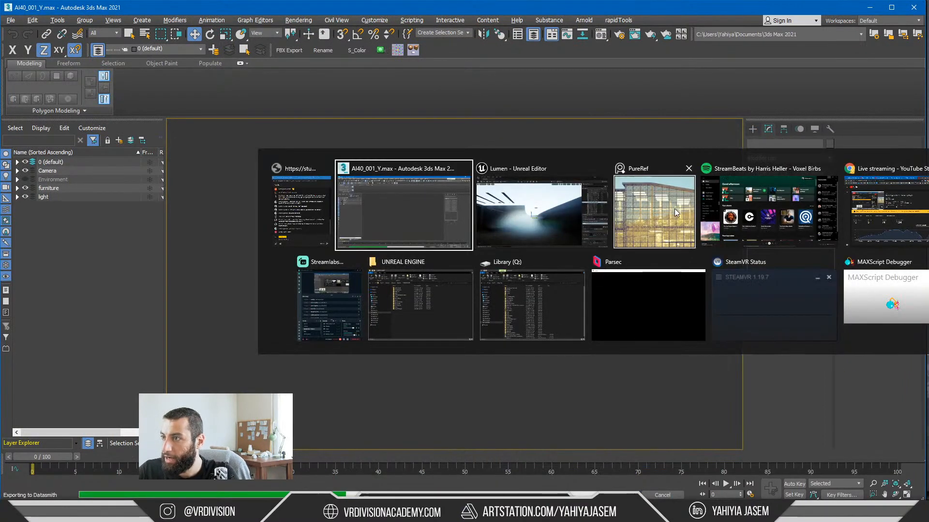
pyautogui.click(532, 217)
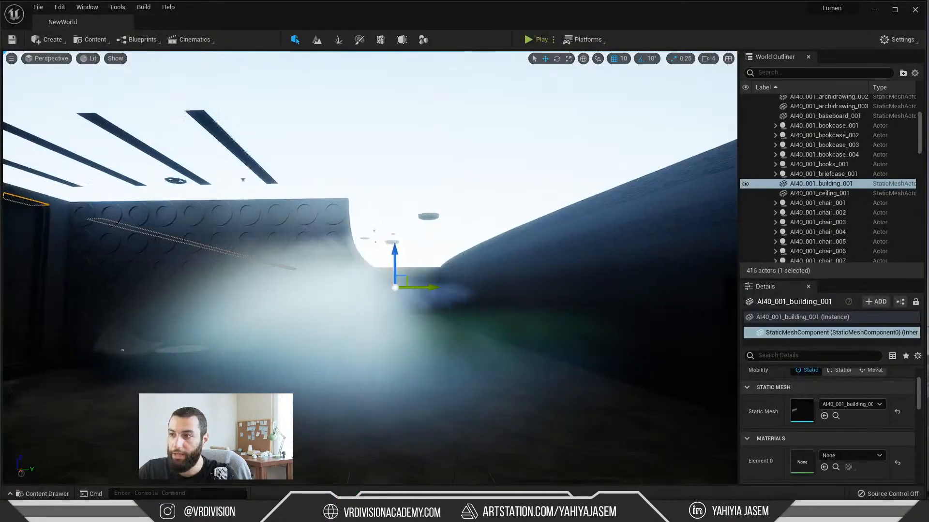
pyautogui.hotkey('ctrl', 'space')
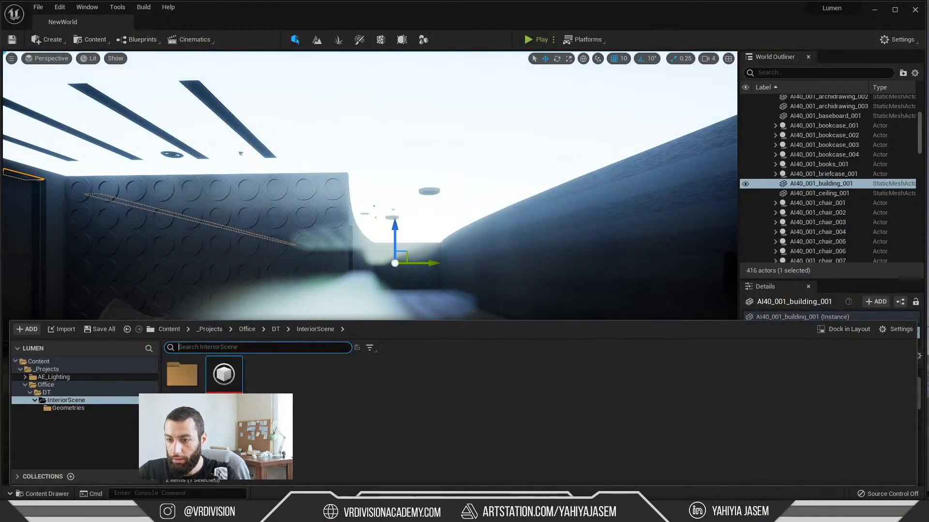
pyautogui.hotkey('alt', 'Tab')
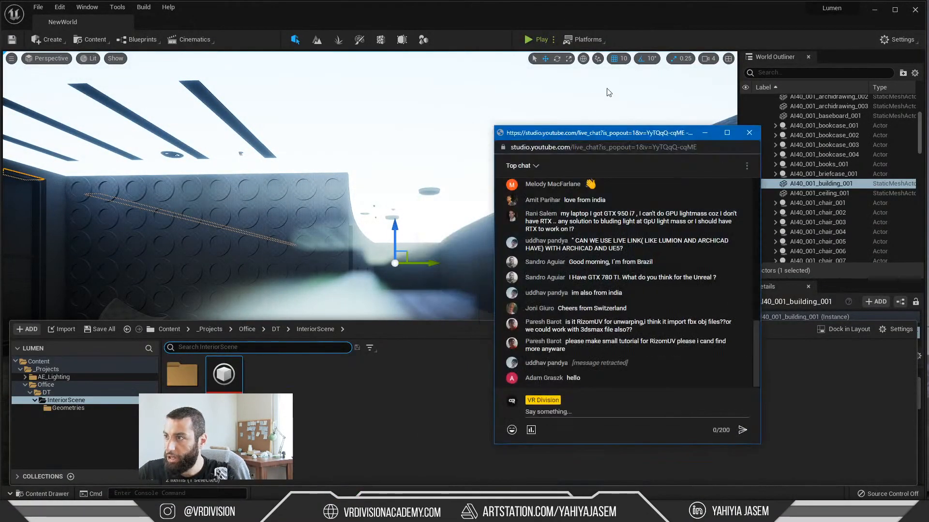
pyautogui.moveTo(585, 133); pyautogui.dragTo(928, 140)
pyautogui.hotkey('alt', 'Tab')
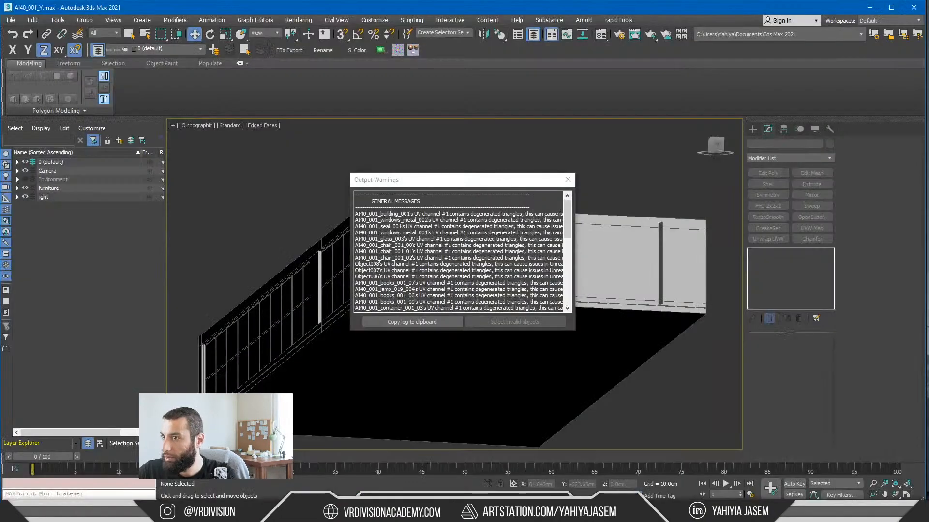
pyautogui.hotkey('alt', 'Tab')
pyautogui.rightClick(231, 361)
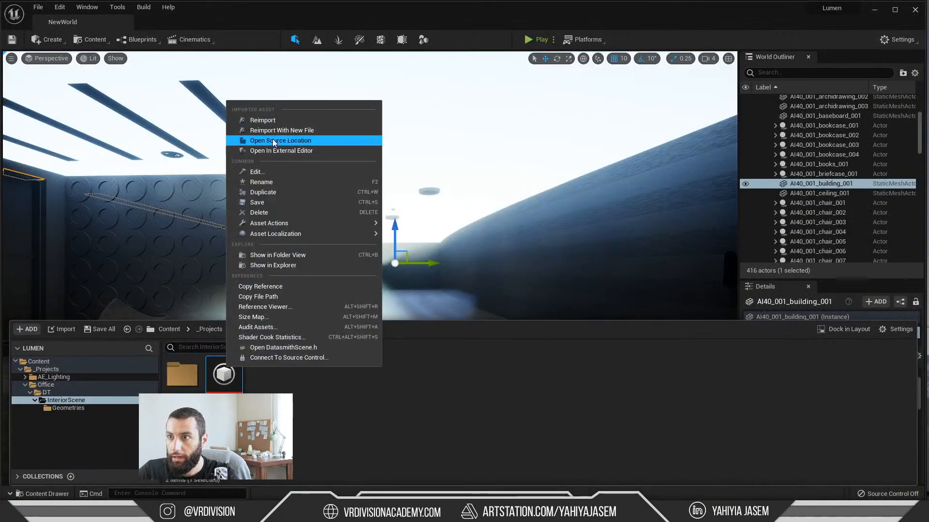
pyautogui.click(263, 120)
pyautogui.click(659, 340)
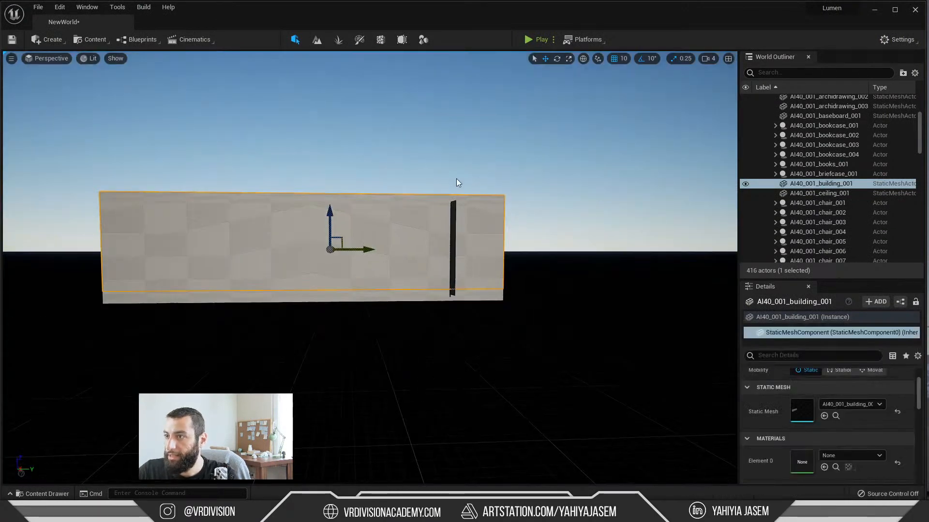
# Step: Clear the building selection, check the roof and outer walls from outside, and save the NewWorld level
pyautogui.press('w')
pyautogui.moveTo(458, 182)
pyautogui.mouseDown(button='right')
pyautogui.moveTo(444, 183)
pyautogui.moveTo(472, 174)
pyautogui.moveTo(383, 175)
pyautogui.moveTo(432, 160)
pyautogui.moveTo(405, 162)
pyautogui.moveTo(452, 173)
pyautogui.mouseUp(button='right')
pyautogui.press('Escape')
pyautogui.press('s')
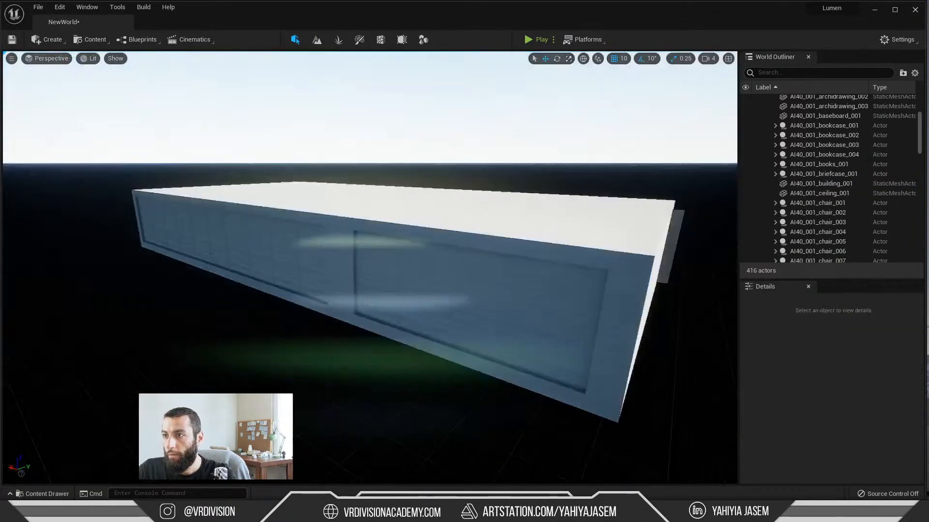
pyautogui.hotkey('ctrl', 's')
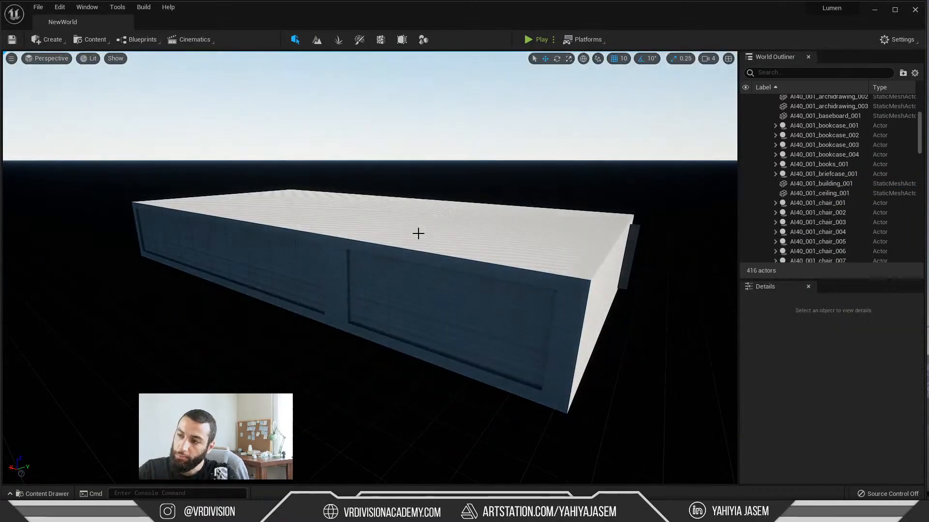
# Step: Hide the AI40_001_glass_003 window glass on the building's facade
pyautogui.click(408, 300)
pyautogui.scroll(3, 454, 297)
pyautogui.press('h')
pyautogui.moveTo(454, 296); pyautogui.dragTo(471, 275, button='right')
pyautogui.press('w')
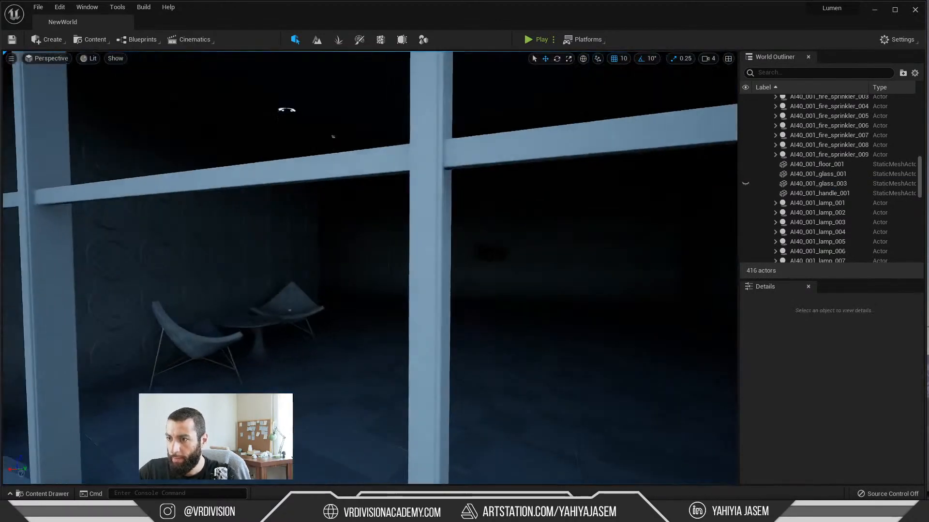
# Step: Examine the office interior's walls, ceiling, windows and corridor for light leaks and overall brightness
pyautogui.press('w')
pyautogui.moveTo(446, 312); pyautogui.dragTo(271, 316, button='right')
pyautogui.press('w')
pyautogui.press('s')
pyautogui.press('w')
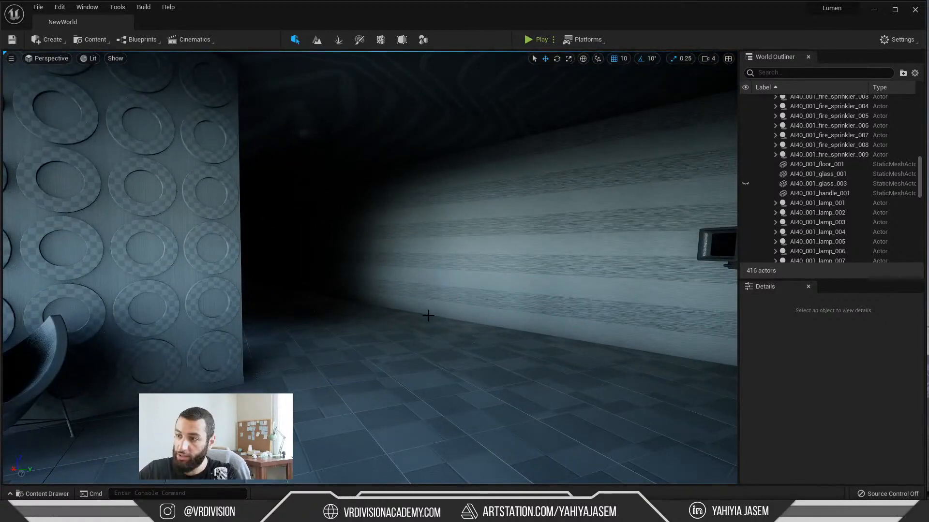
pyautogui.moveTo(428, 316); pyautogui.dragTo(276, 314, button='right')
pyautogui.press('w')
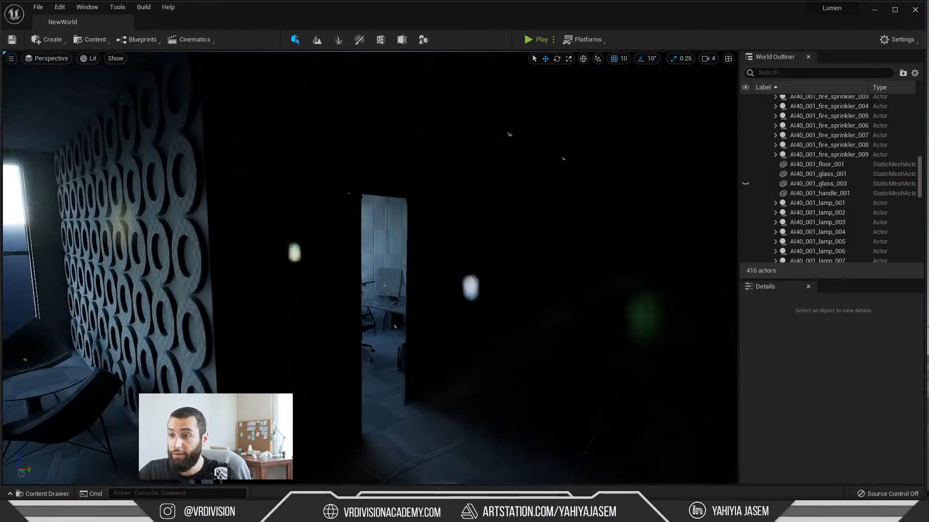
pyautogui.moveTo(358, 314); pyautogui.dragTo(391, 306, button='right')
pyautogui.press('a')
pyautogui.press('w')
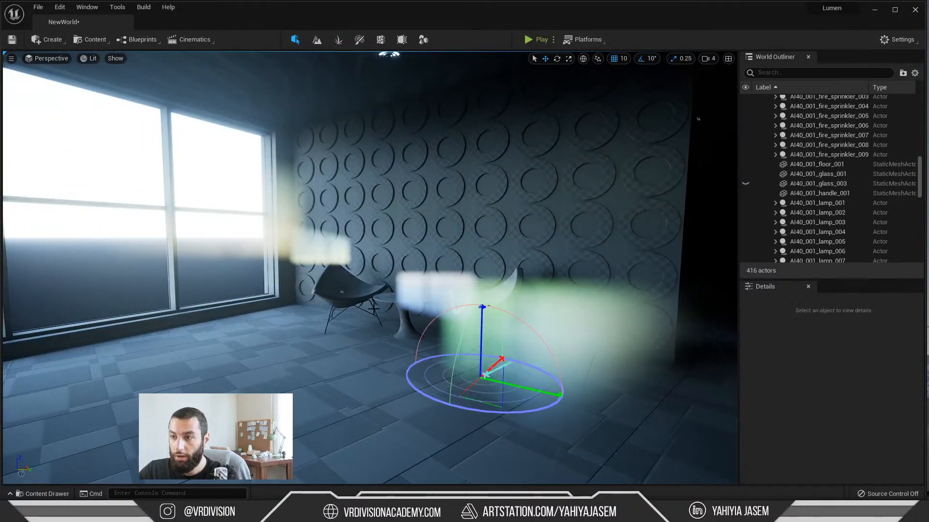
# Step: Rotate the sun so direct light enters through the windows onto the floor and the circle-patterned wall
pyautogui.hotkey('ctrl', 'l')
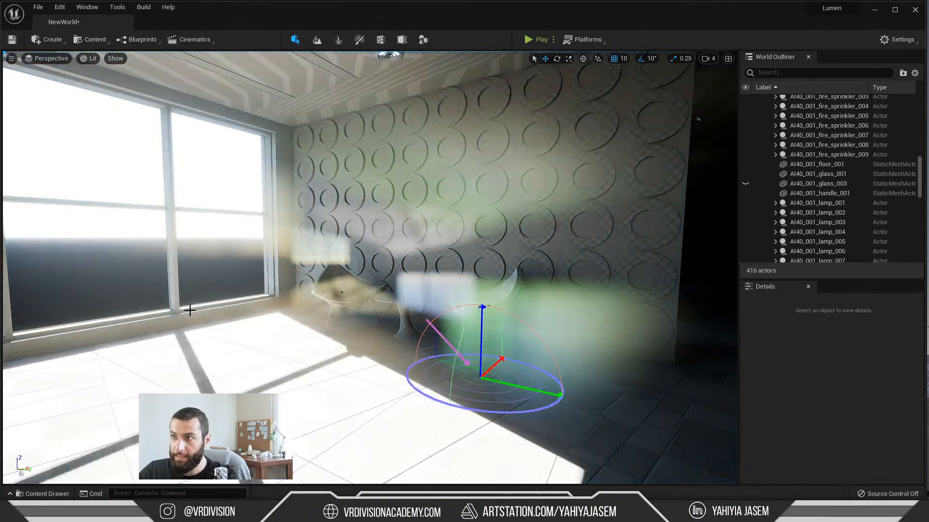
pyautogui.moveTo(189, 311)
pyautogui.mouseDown(button='right')
pyautogui.moveTo(353, 311)
pyautogui.moveTo(197, 307)
pyautogui.mouseUp(button='right')
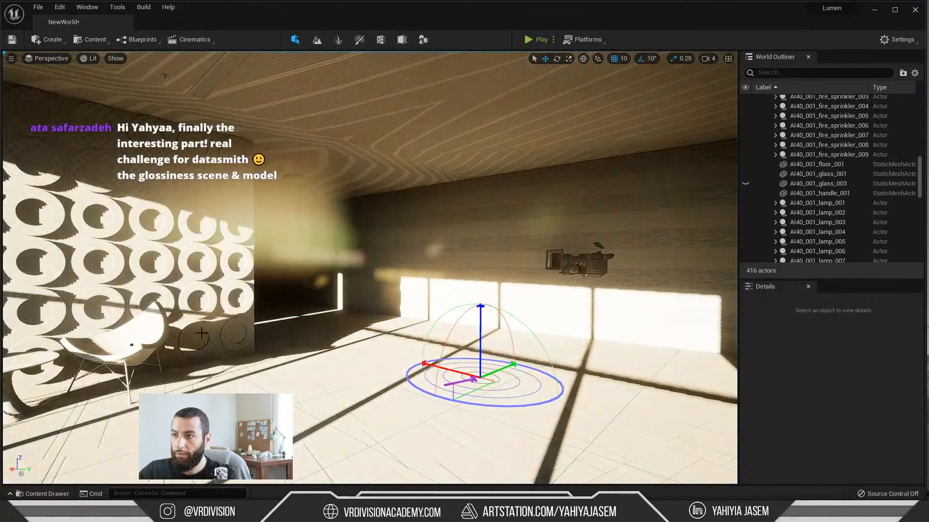
pyautogui.press('w')
pyautogui.moveTo(202, 333); pyautogui.dragTo(140, 333, button='right')
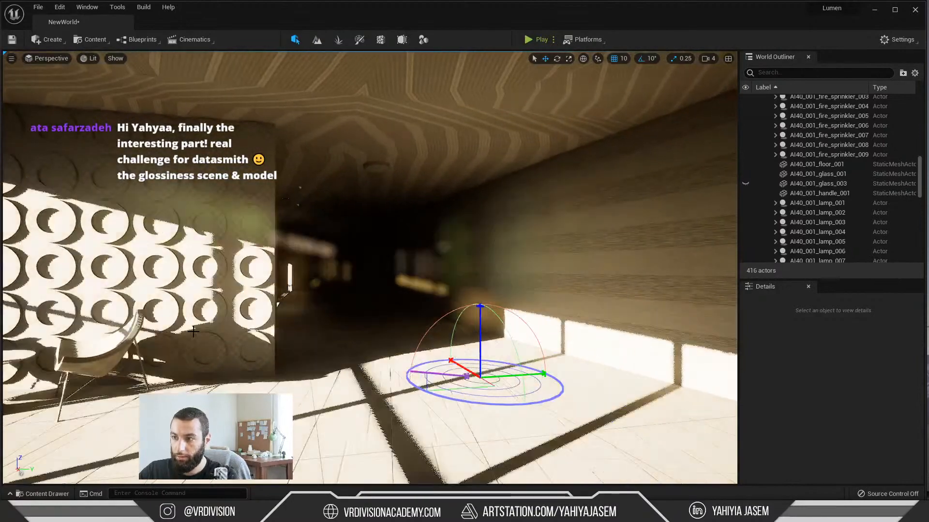
pyautogui.hotkey('ctrl', 'l')
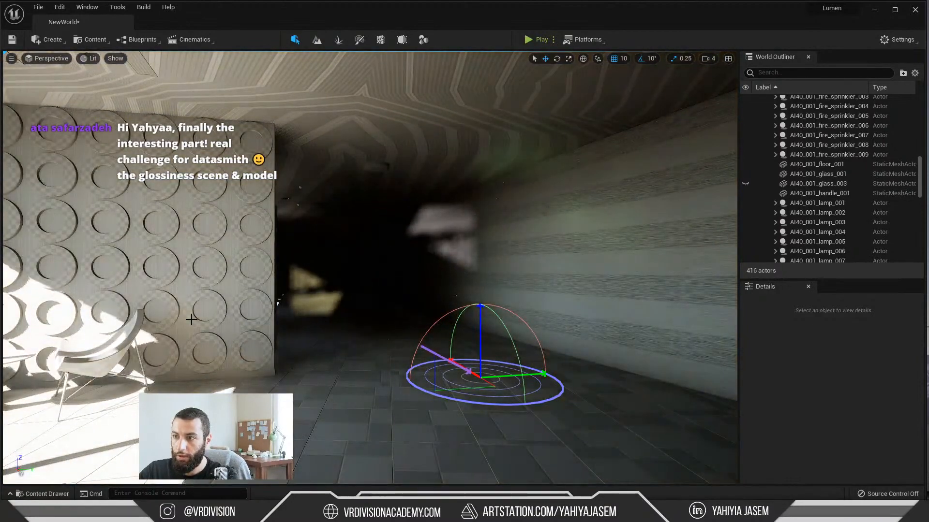
pyautogui.hotkey('ctrl', 'l')
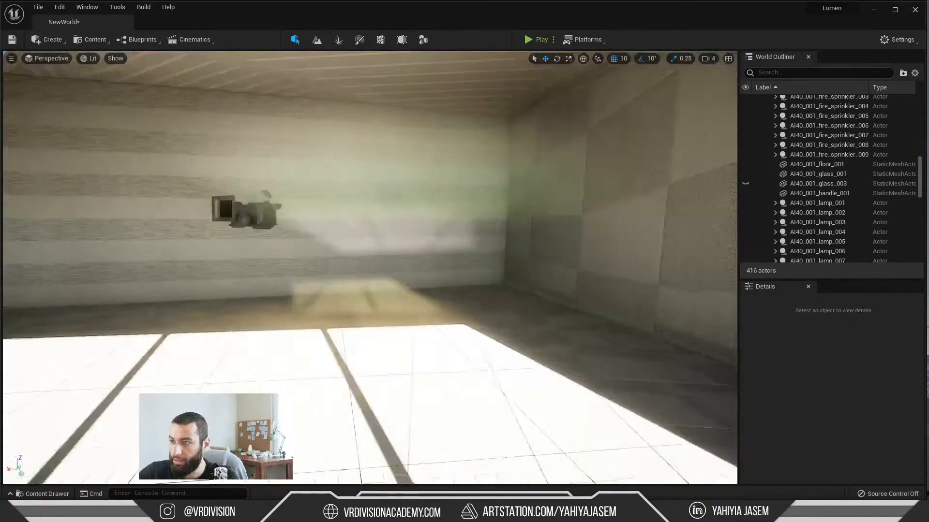
# Step: Examine how the sunlight bounces across the ceiling, the striped wall and the dark corridor
pyautogui.moveTo(370, 267); pyautogui.dragTo(312, 247, button='right')
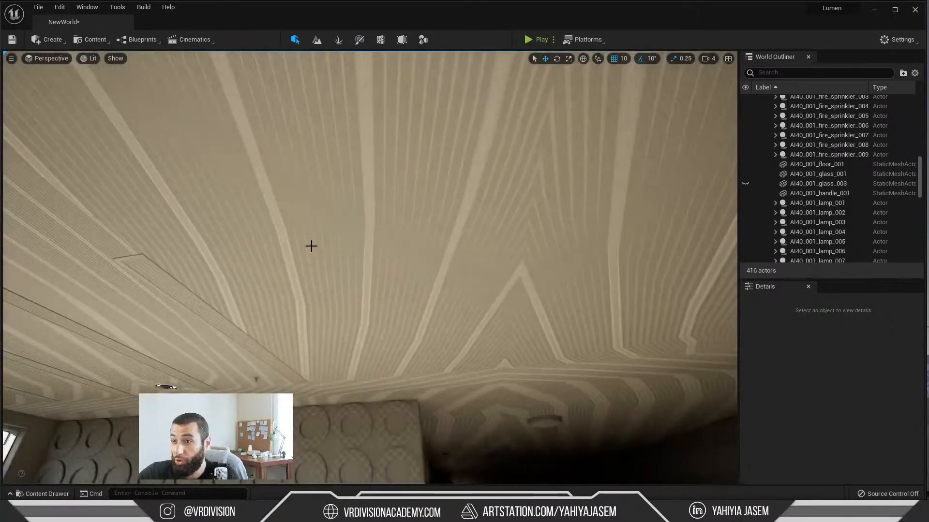
pyautogui.moveTo(363, 266); pyautogui.dragTo(404, 246, button='right')
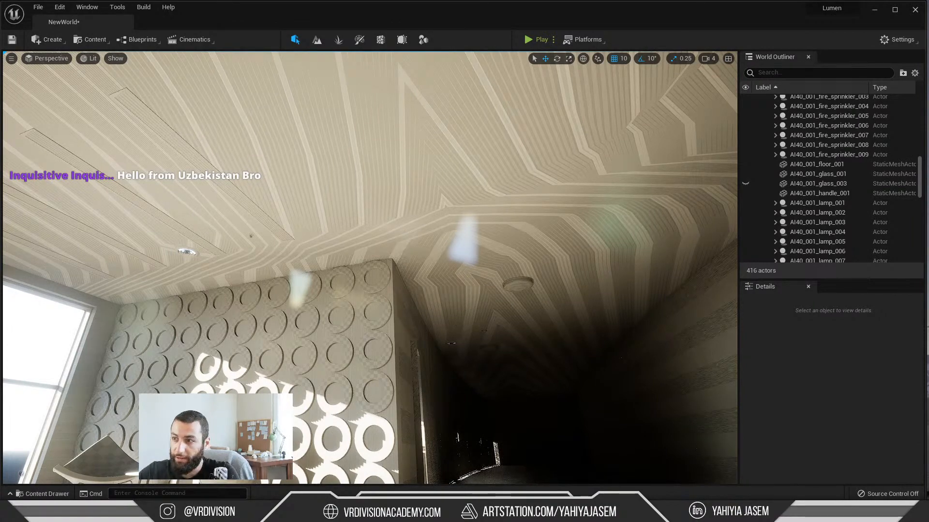
pyautogui.moveTo(370, 268); pyautogui.dragTo(411, 280, button='right')
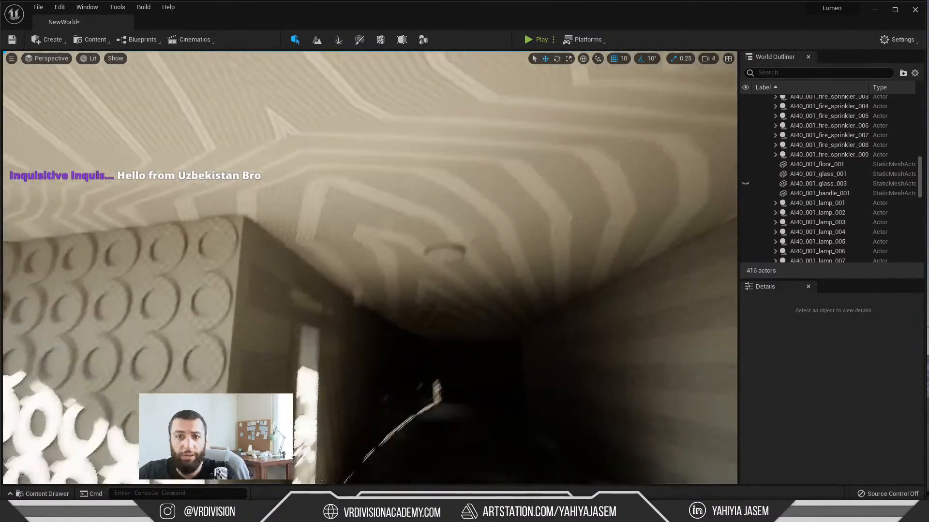
pyautogui.moveTo(452, 211); pyautogui.dragTo(460, 240, button='right')
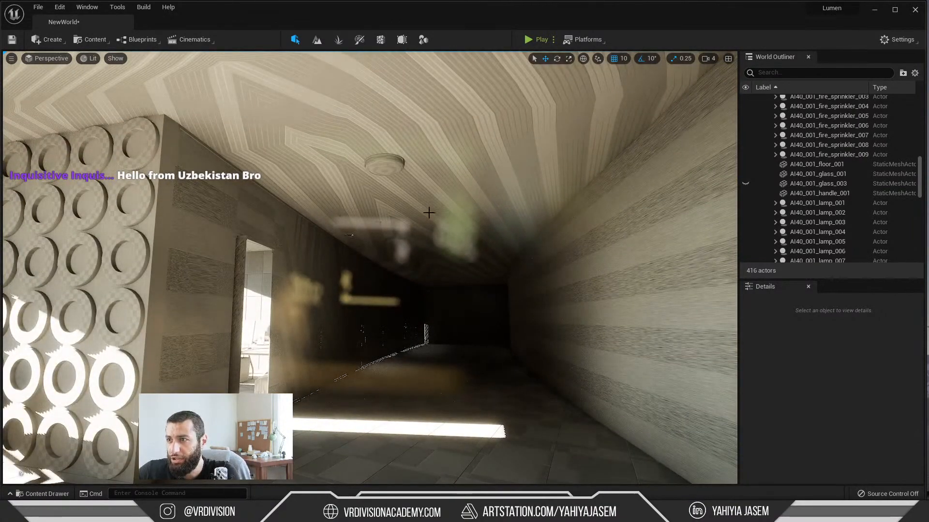
pyautogui.moveTo(429, 212); pyautogui.dragTo(428, 116, button='right')
# Step: Add a Post Process Volume to the level and place it on the floor beside the lounge chairs
pyautogui.click(89, 39)
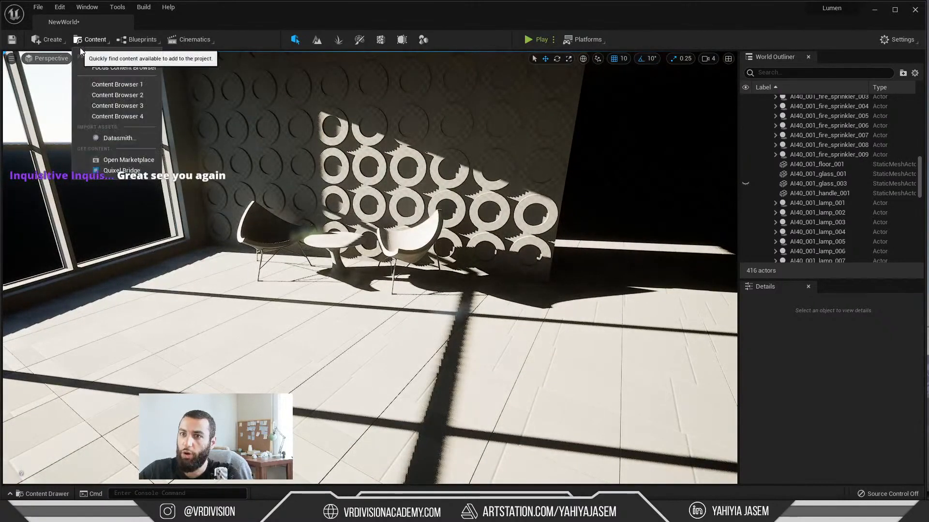
pyautogui.click(49, 40)
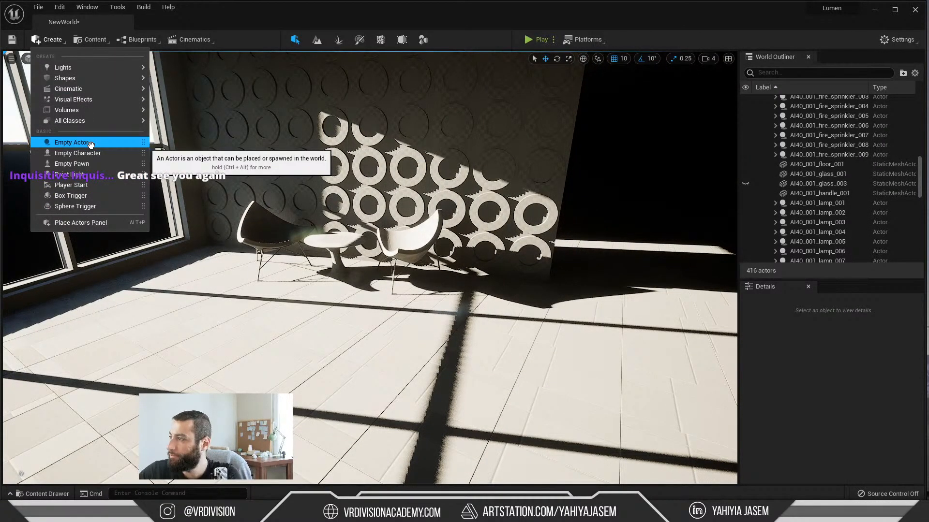
pyautogui.moveTo(111, 67)
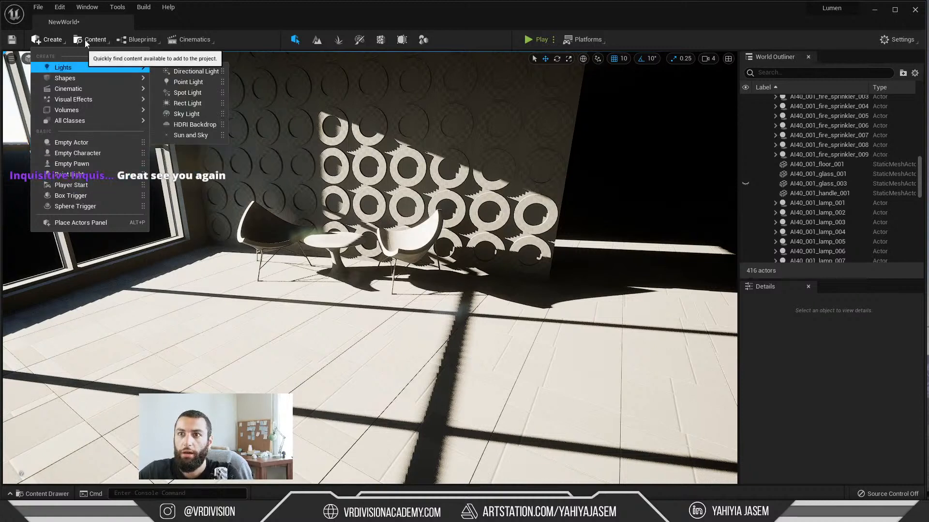
pyautogui.click(136, 41)
pyautogui.click(98, 41)
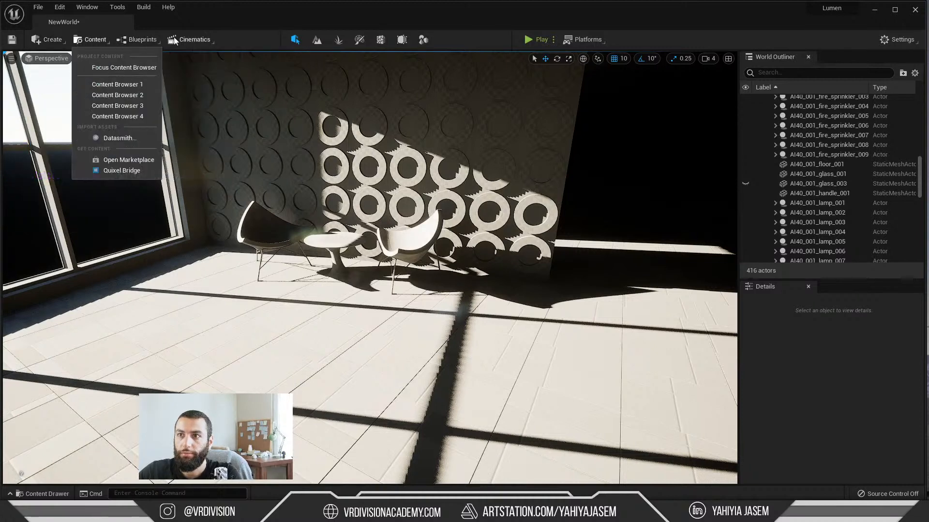
pyautogui.click(48, 40)
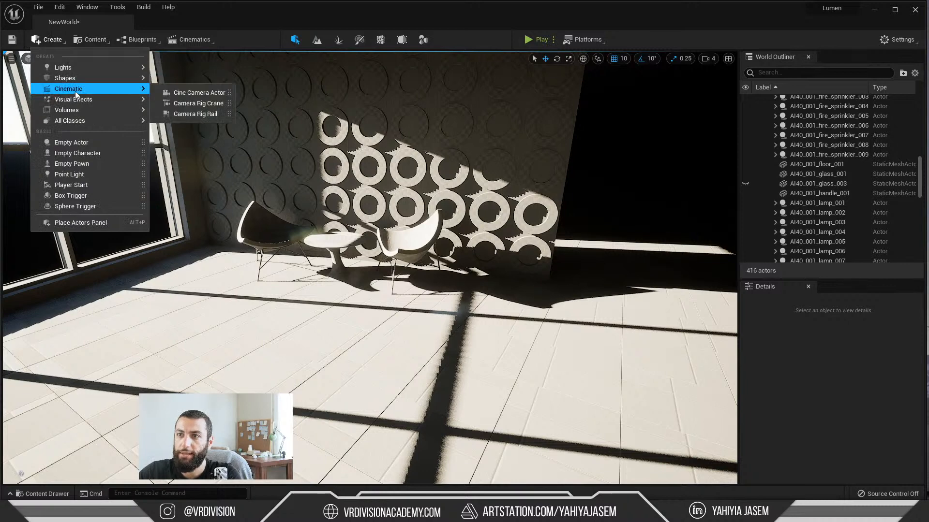
pyautogui.moveTo(86, 103)
pyautogui.click(193, 103)
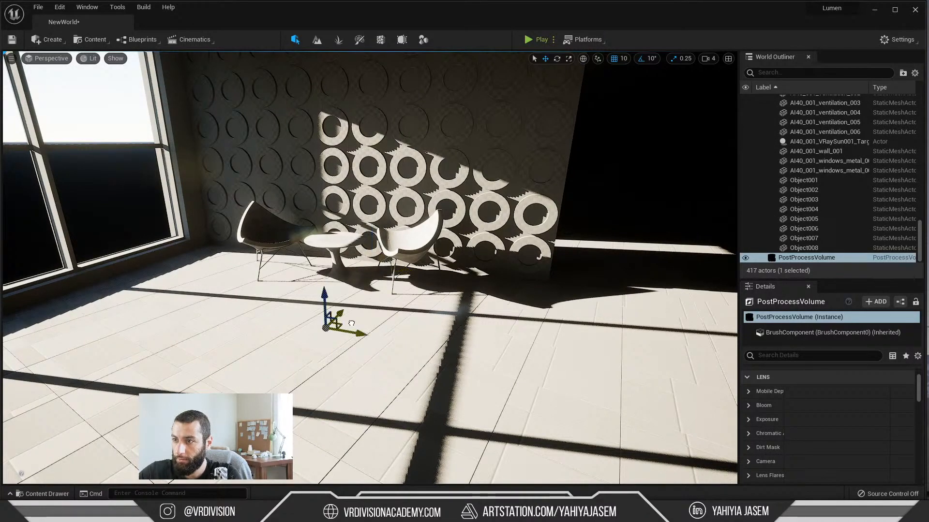
pyautogui.moveTo(256, 250); pyautogui.dragTo(255, 239)
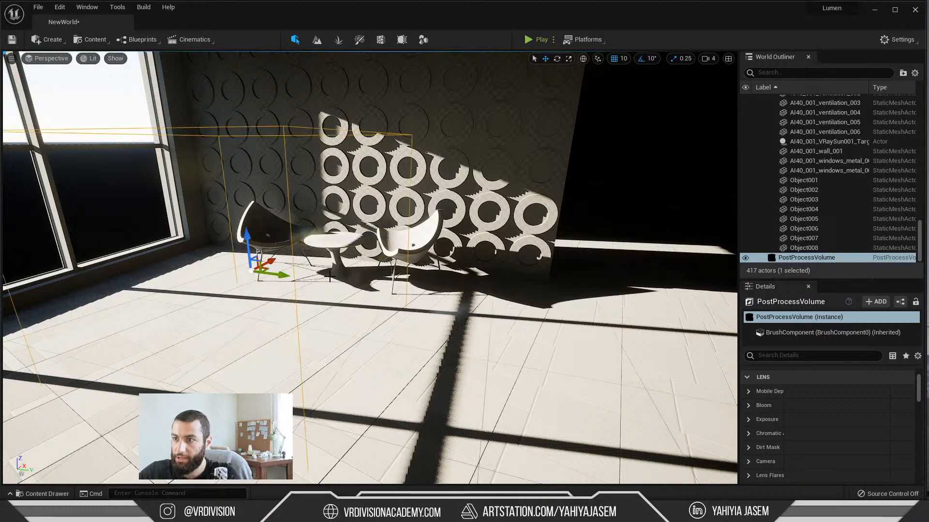
# Step: Enable Infinite Extent (Unbound) on the post process volume
pyautogui.scroll(-3, 767, 402)
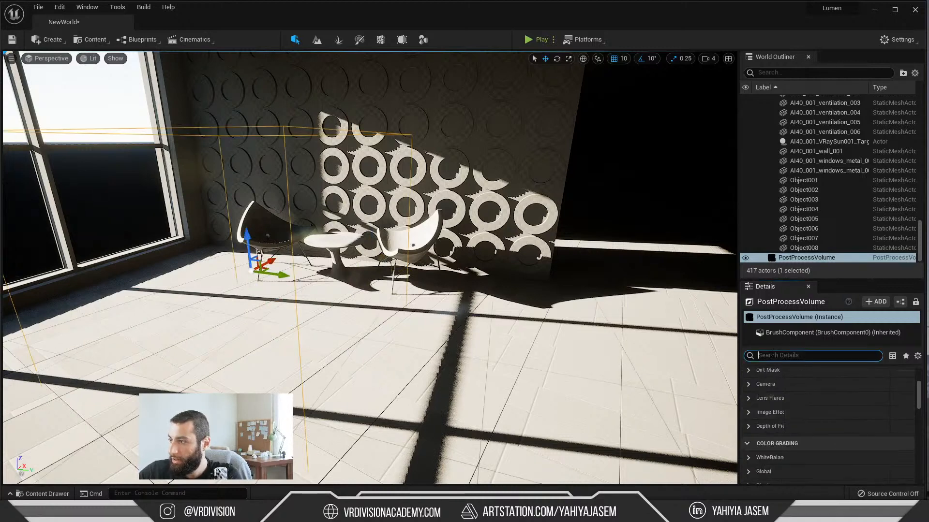
pyautogui.write('infi')
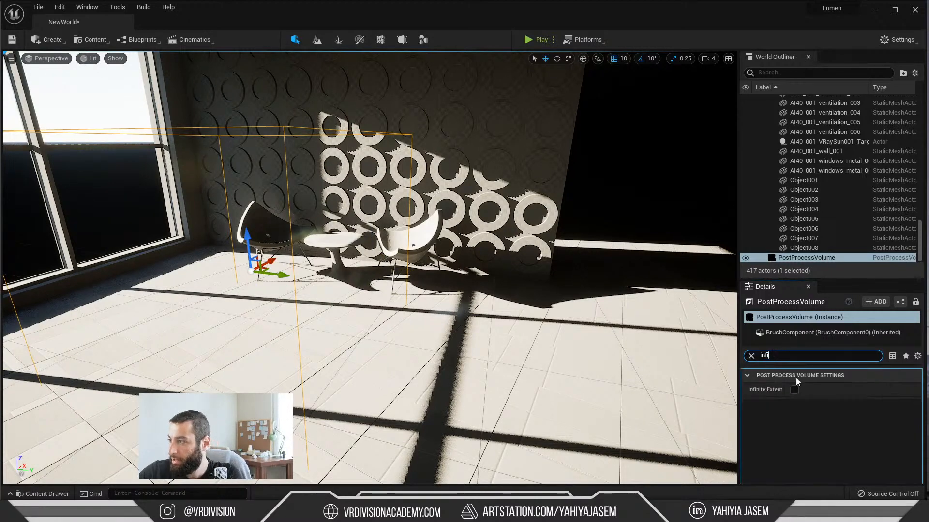
pyautogui.moveTo(783, 388); pyautogui.dragTo(815, 387)
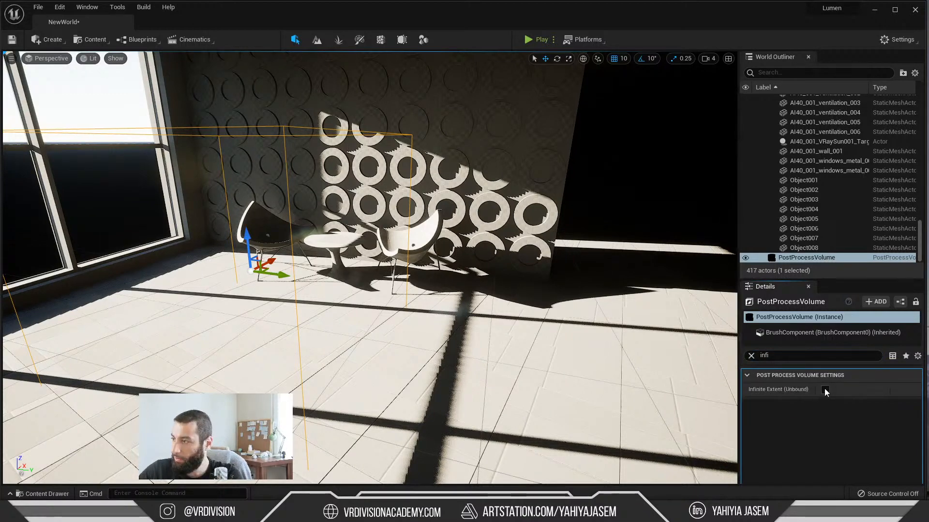
# Step: Set the post process volume's Min EV100 and Max EV100 exposure values both to 1.0
pyautogui.click(751, 356)
pyautogui.write('expos')
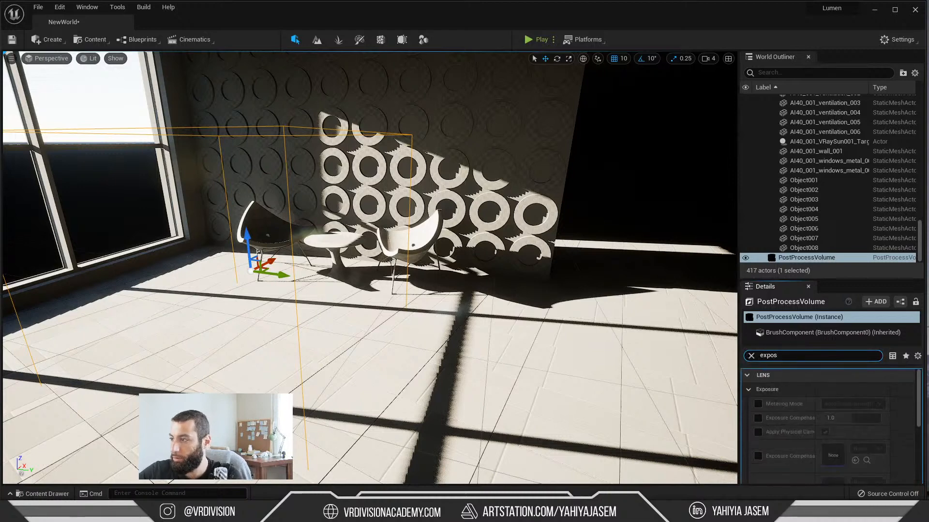
pyautogui.scroll(-5, 807, 439)
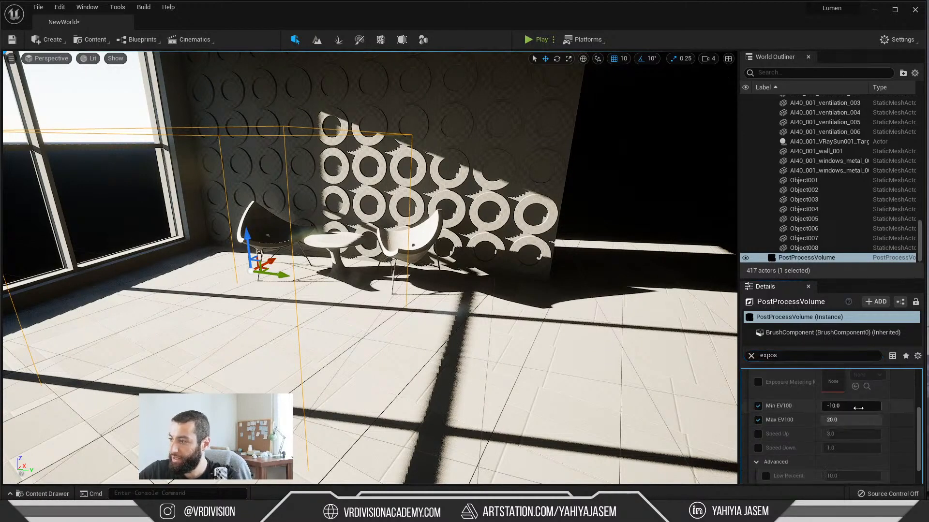
pyautogui.click(845, 420)
pyautogui.write('1')
pyautogui.scroll(2, 808, 420)
pyautogui.press('Return')
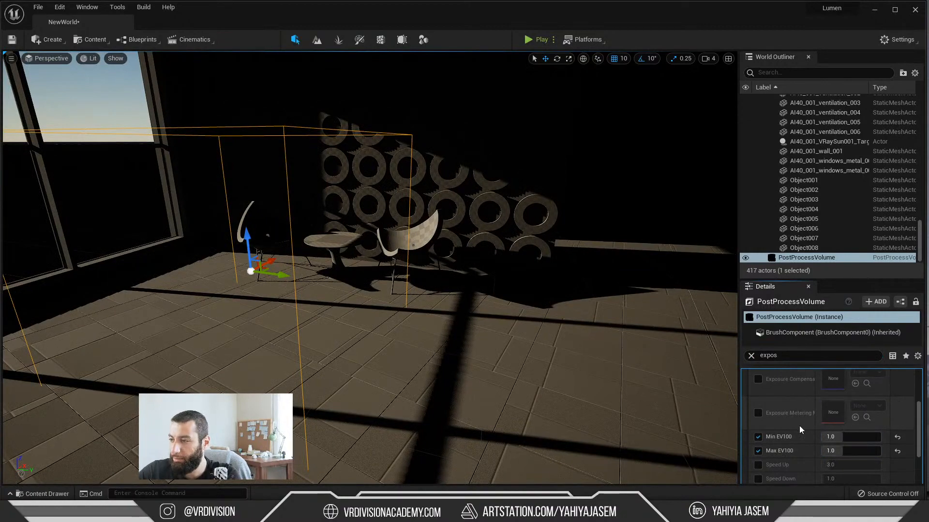
# Step: Override the post process volume's Exposure Compensation and set it to 3.0
pyautogui.scroll(4, 801, 437)
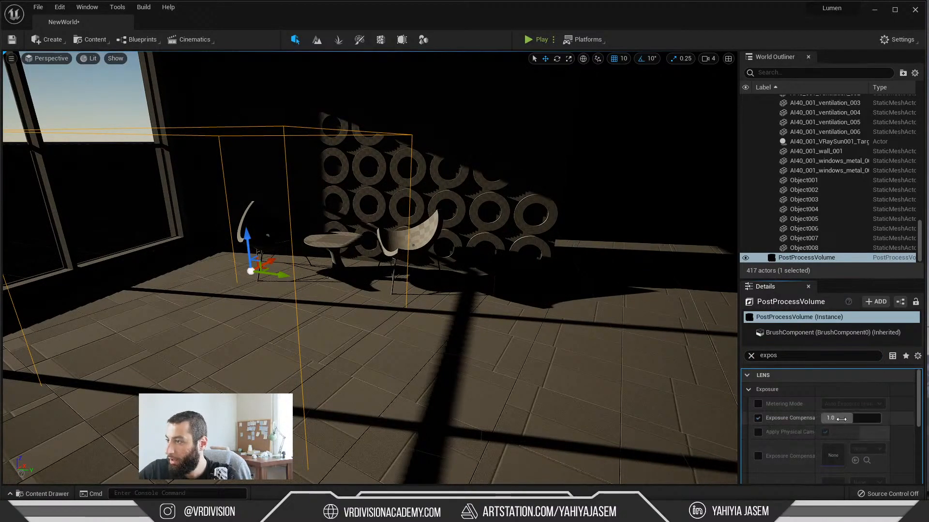
pyautogui.moveTo(841, 419)
pyautogui.mouseDown()
pyautogui.moveTo(863, 419)
pyautogui.moveTo(844, 419)
pyautogui.mouseUp()
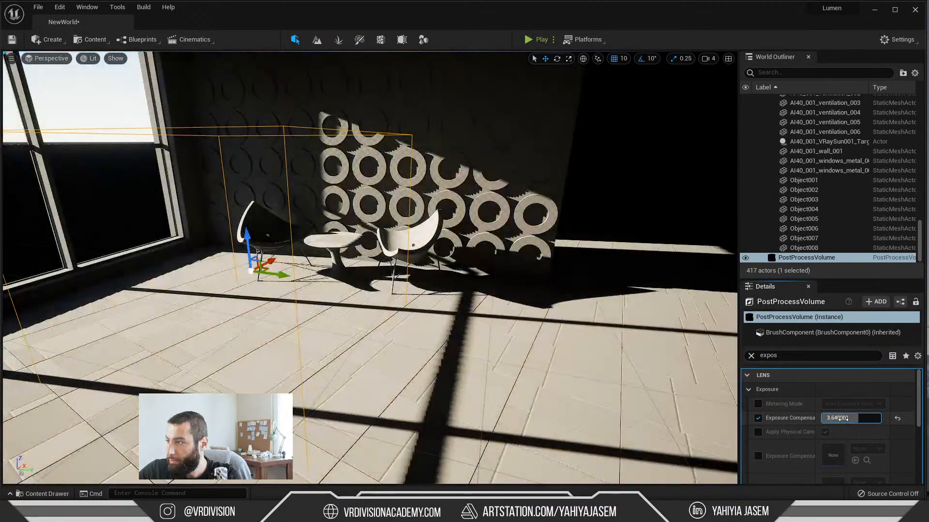
pyautogui.write('3')
pyautogui.press('Return')
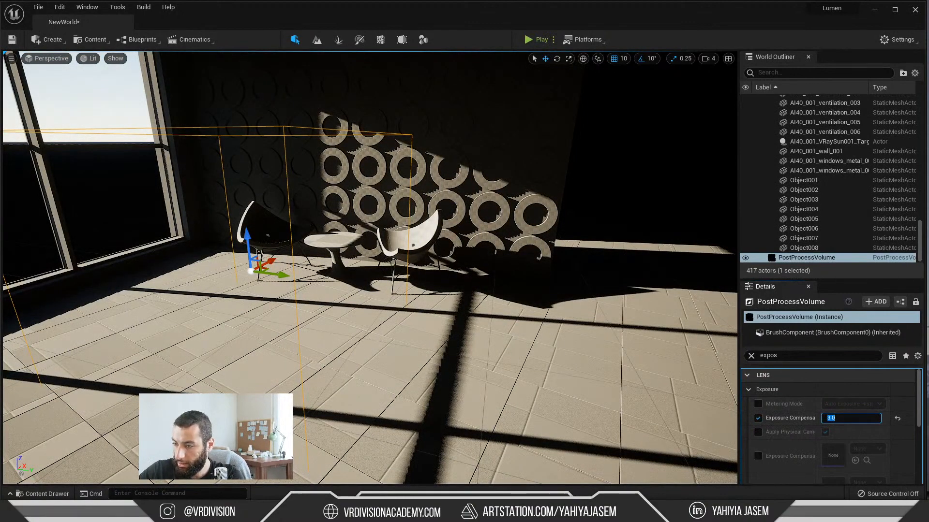
pyautogui.moveTo(483, 270); pyautogui.dragTo(508, 271, button='right')
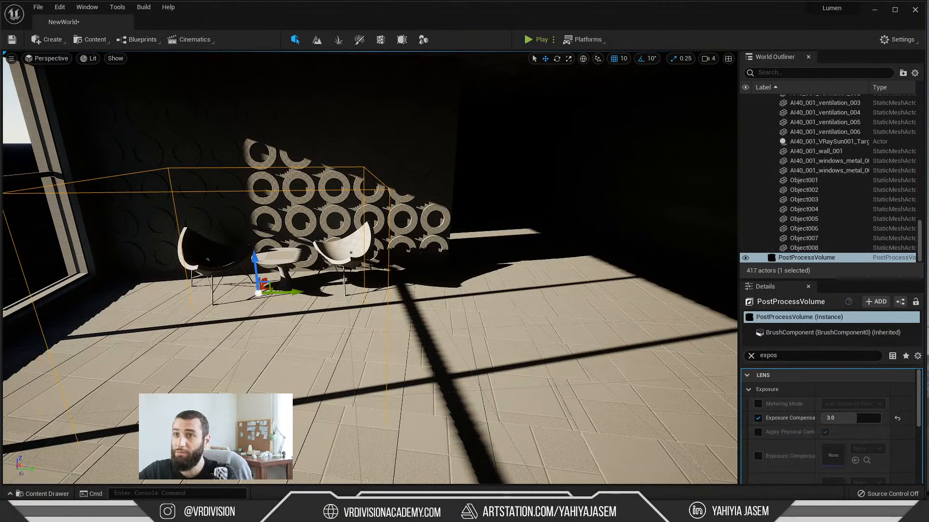
# Step: Turn off the viewport's Game Settings exposure and lower its EV100 below -3 to brighten the interior preview
pyautogui.click(91, 58)
pyautogui.click(89, 59)
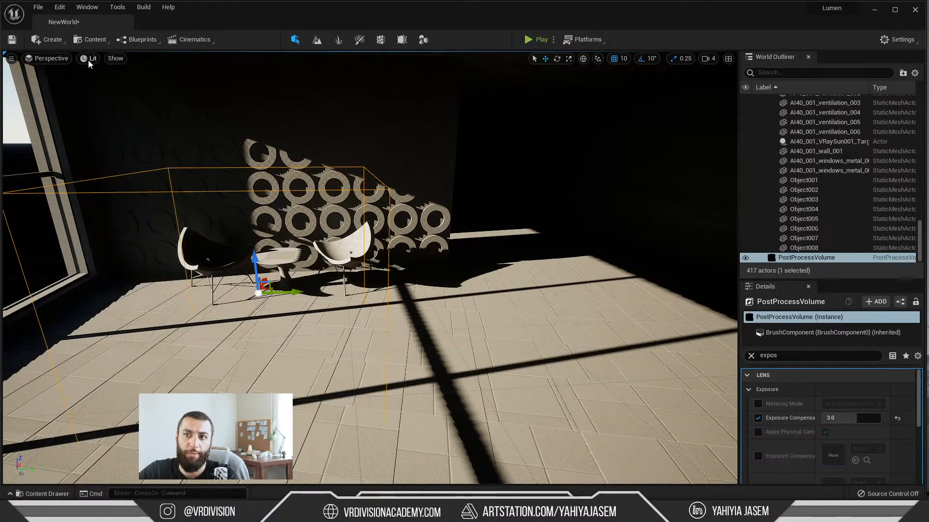
pyautogui.click(86, 60)
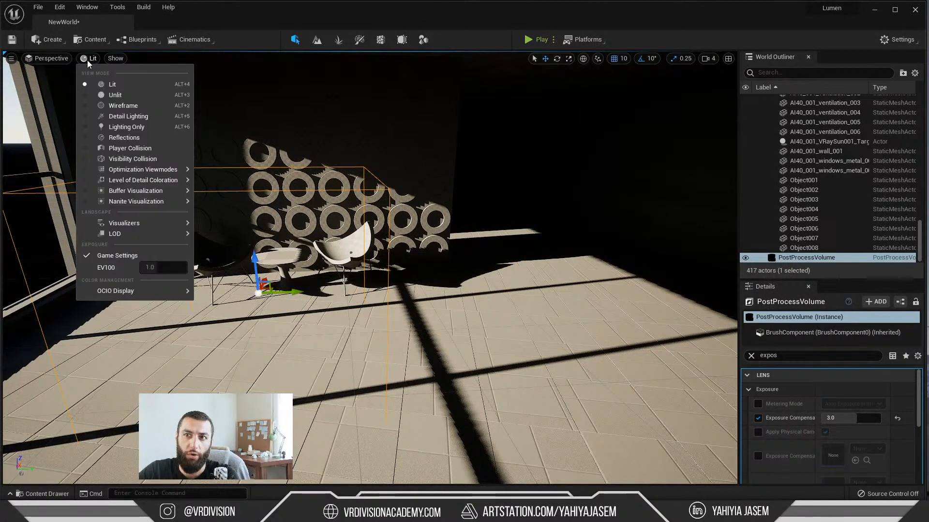
pyautogui.click(88, 255)
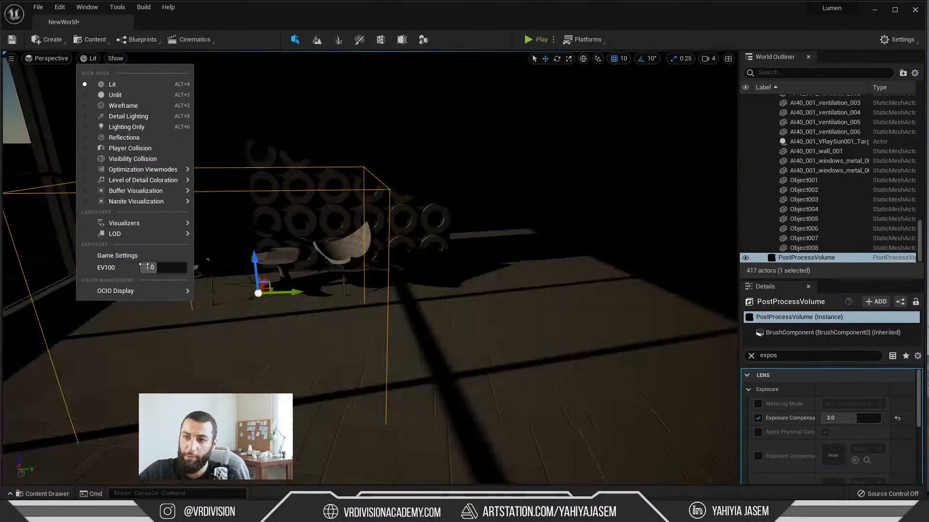
pyautogui.moveTo(163, 268); pyautogui.dragTo(151, 268)
pyautogui.moveTo(498, 314); pyautogui.dragTo(537, 305, button='right')
pyautogui.rightClick(498, 314)
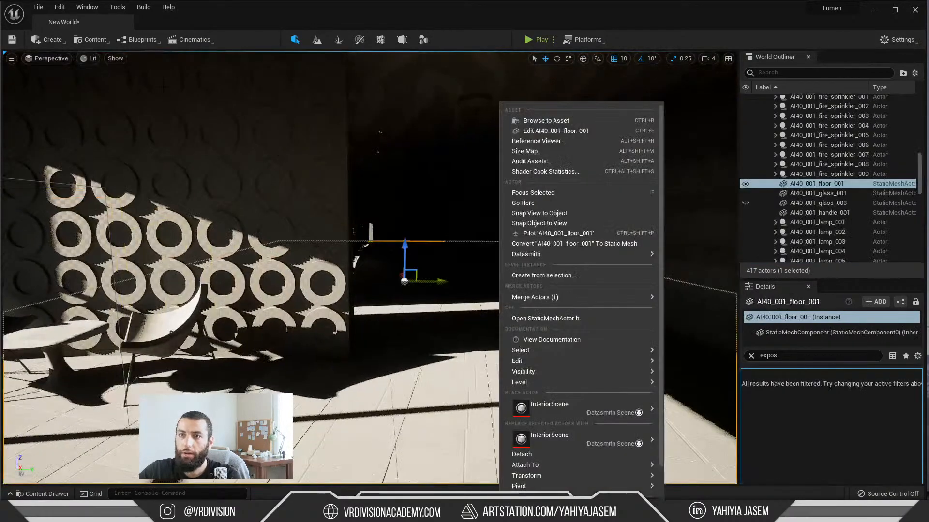
# Step: Set the viewport's EV100 to 0 and turn the Game Settings exposure back on
pyautogui.click(91, 59)
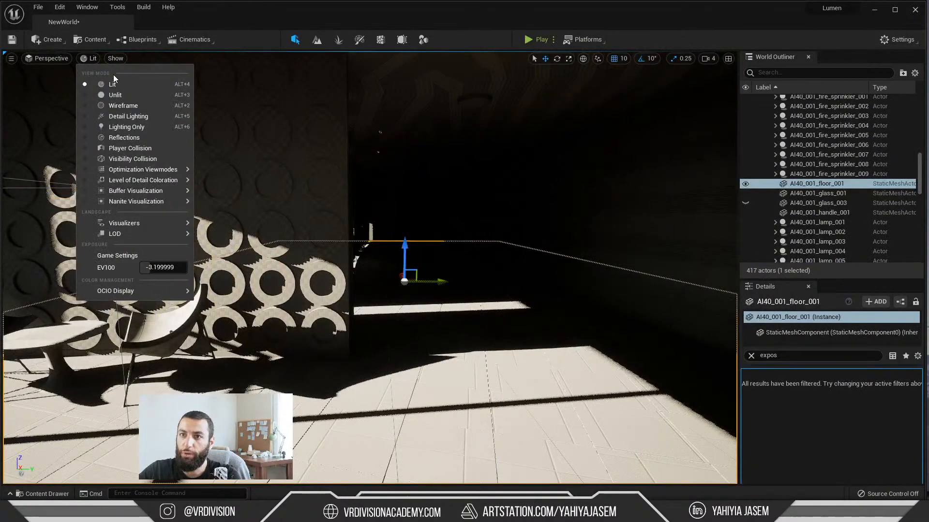
pyautogui.click(165, 268)
pyautogui.write('0')
pyautogui.press('Return')
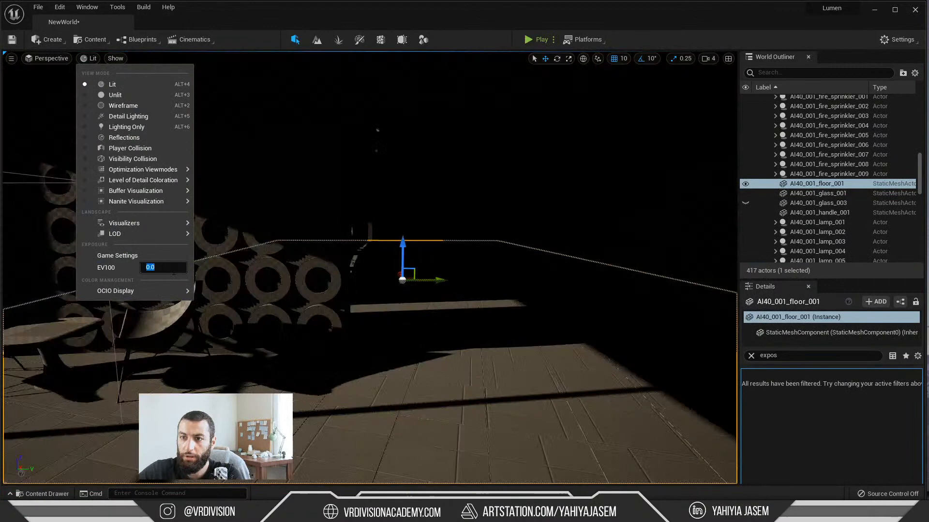
pyautogui.click(90, 256)
pyautogui.click(92, 59)
pyautogui.moveTo(95, 74)
pyautogui.mouseDown(button='right')
pyautogui.moveTo(63, 74)
pyautogui.moveTo(95, 74)
pyautogui.mouseUp(button='right')
pyautogui.click(91, 58)
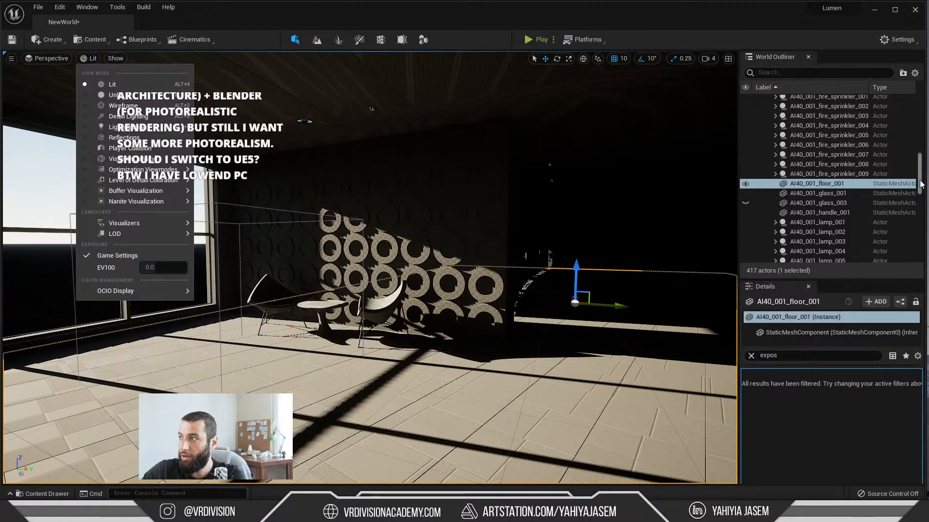
# Step: Move PostProcessVolume into the Game folder of the World Outliner with the other lighting actors
pyautogui.moveTo(921, 184); pyautogui.dragTo(914, 100)
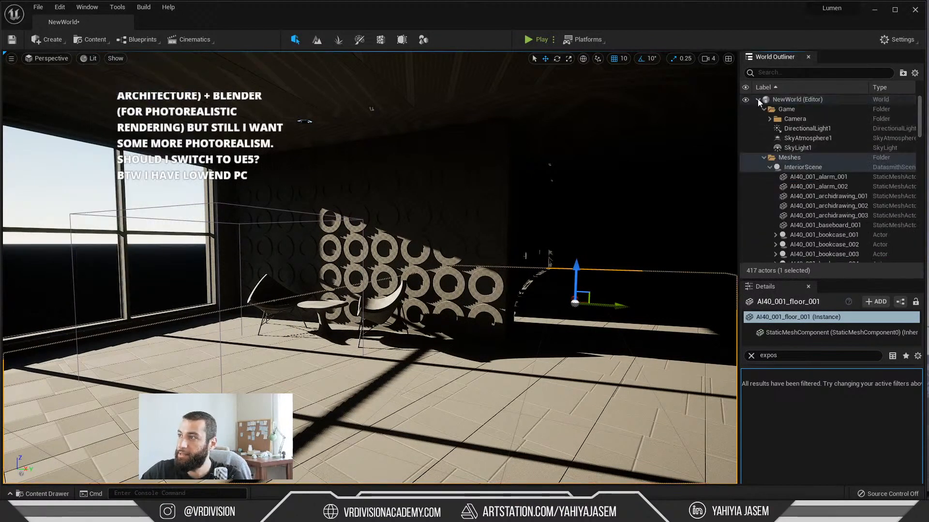
pyautogui.keyDown('shift'); pyautogui.click(758, 99); pyautogui.keyUp('shift')
pyautogui.click(758, 99)
pyautogui.moveTo(799, 131); pyautogui.dragTo(790, 108)
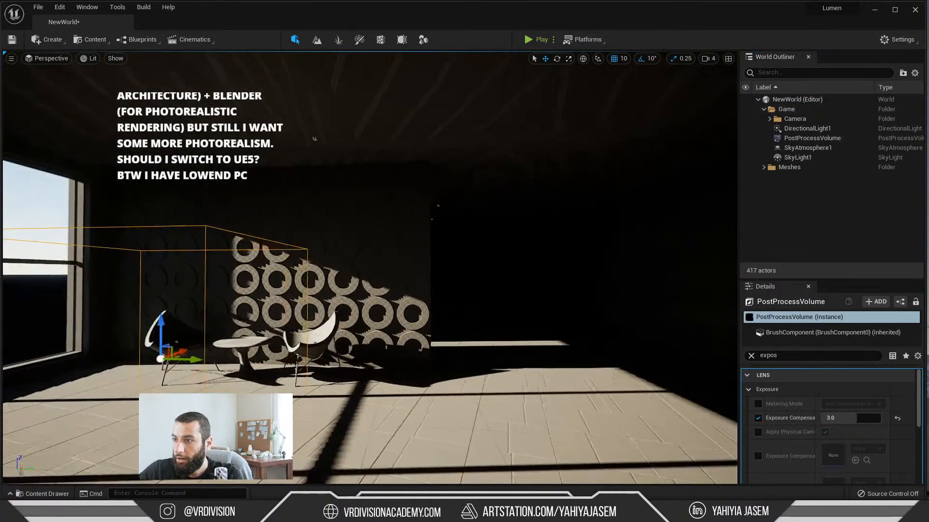
# Step: Turn off Real Time Capture in SkyLight1's light settings and check the dark end of the room
pyautogui.click(794, 157)
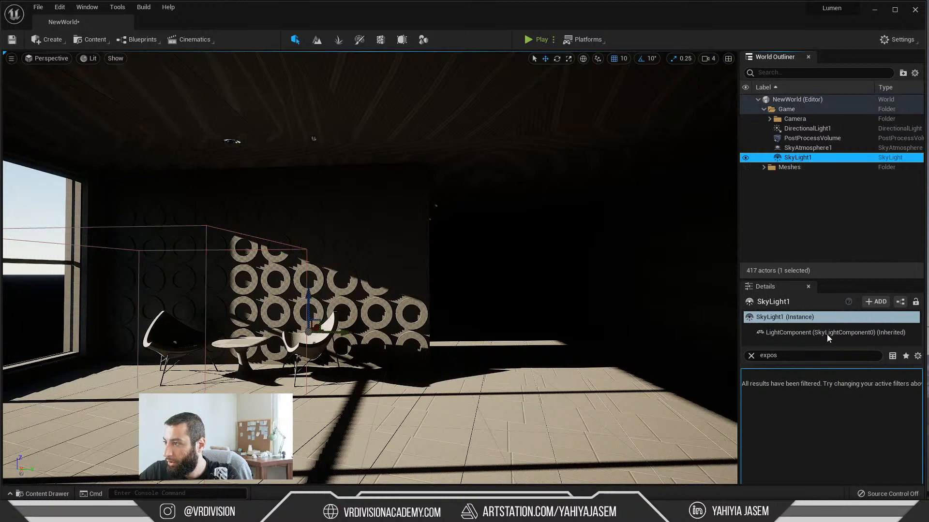
pyautogui.click(756, 356)
pyautogui.click(751, 378)
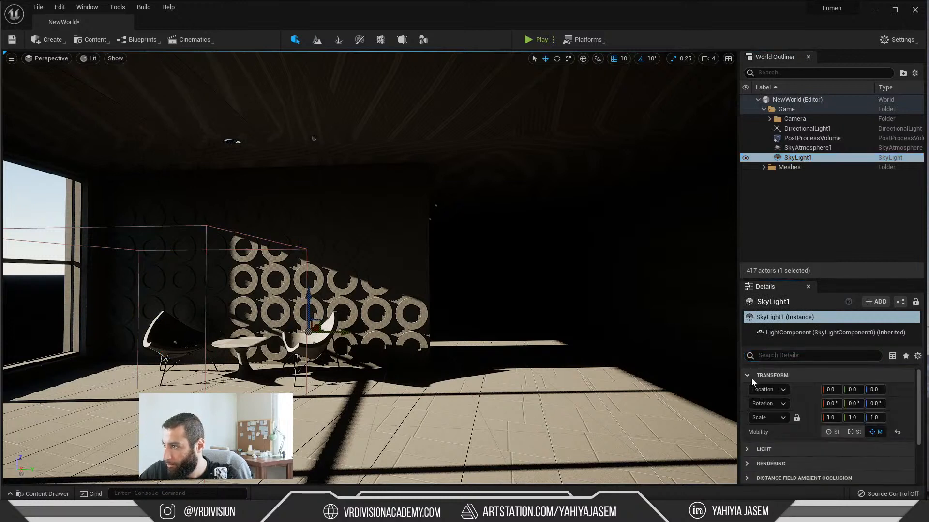
pyautogui.click(762, 448)
pyautogui.scroll(-3, 816, 431)
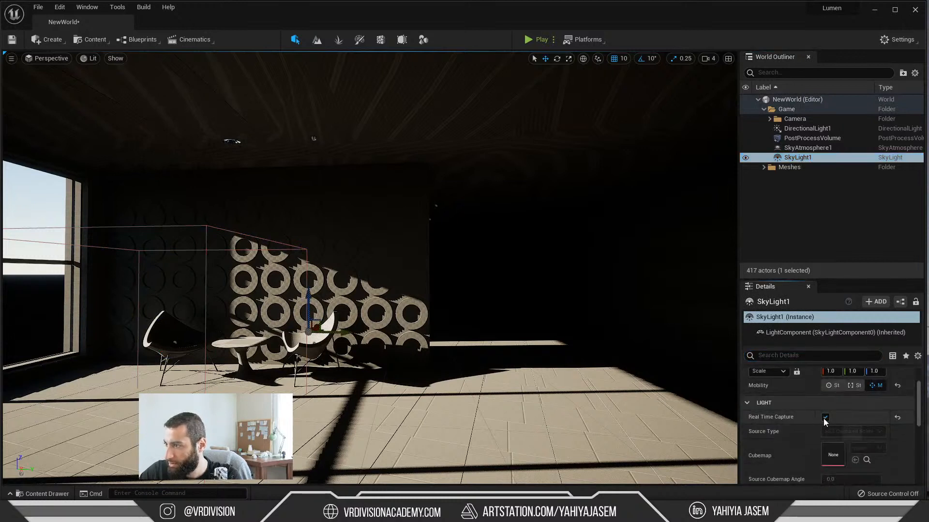
pyautogui.moveTo(571, 309); pyautogui.dragTo(629, 299, button='right')
pyautogui.moveTo(479, 377); pyautogui.dragTo(499, 398, button='right')
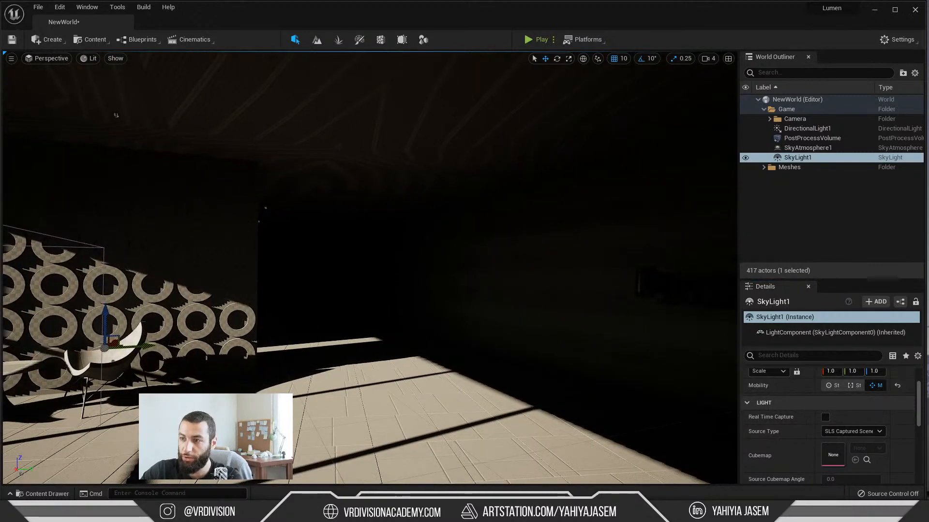
# Step: Rotate the sun to a low angle so warm orange light falls on the striped wall and the circle-patterned wall
pyautogui.hotkey('ctrl', 'l')
pyautogui.hotkey('ctrl', 'l')
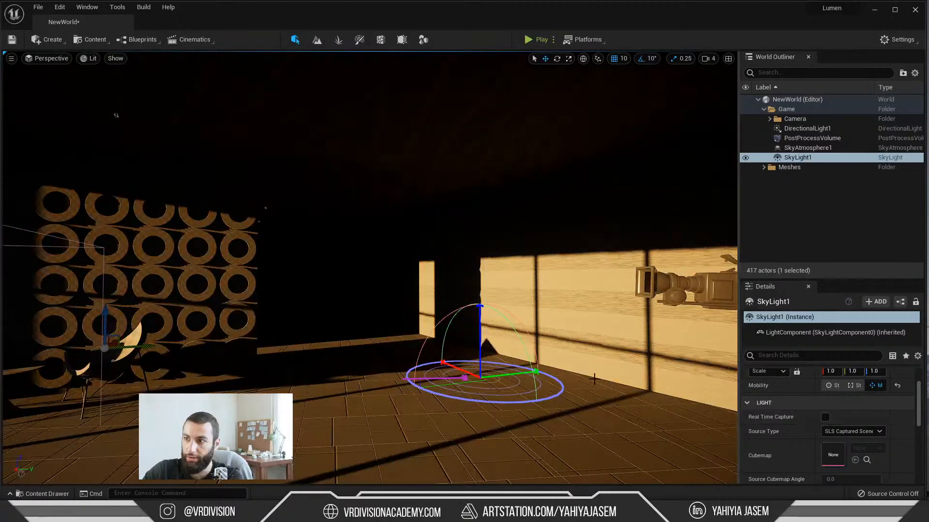
pyautogui.hotkey('ctrl', 'l')
pyautogui.hotkey('ctrl', 'l')
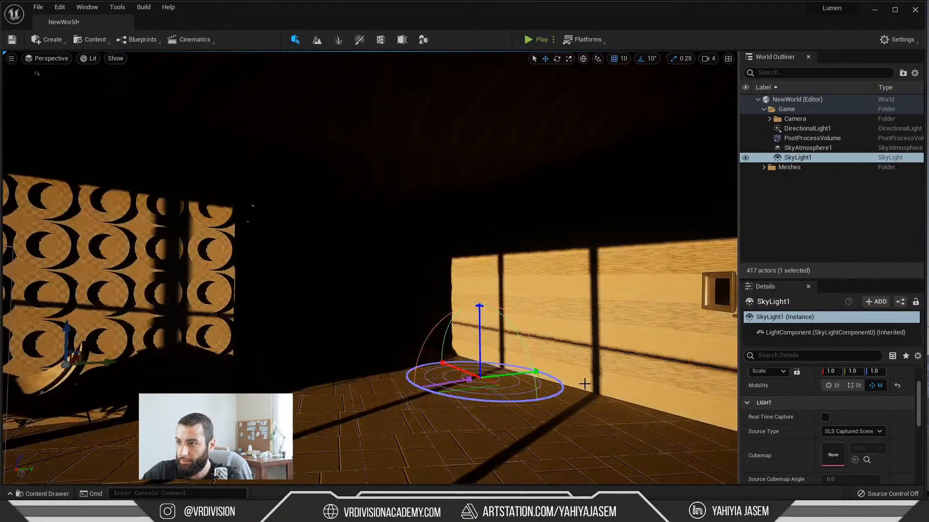
# Step: Set the post process volume's Exposure Compensation to 4.0 and check the sunlit walls
pyautogui.click(803, 139)
pyautogui.scroll(-5, 784, 411)
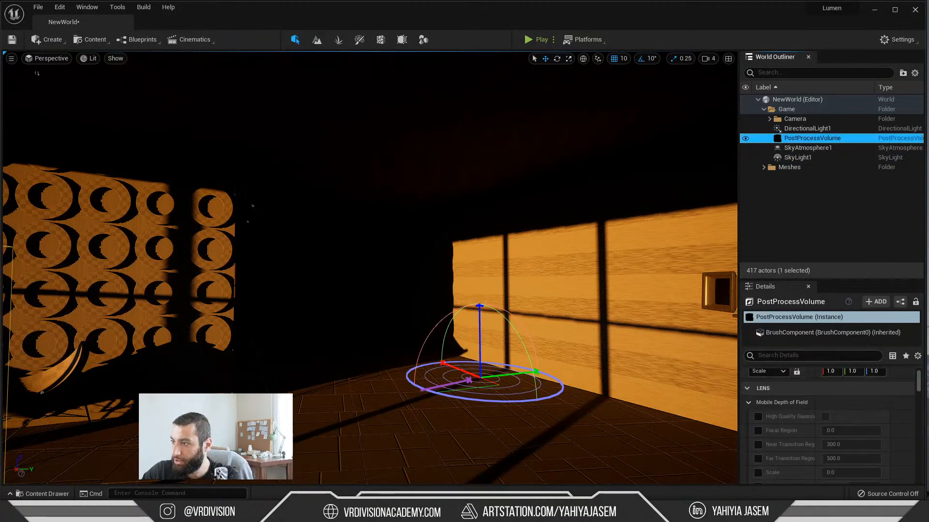
pyautogui.click(798, 356)
pyautogui.write('expos')
pyautogui.scroll(2, 837, 402)
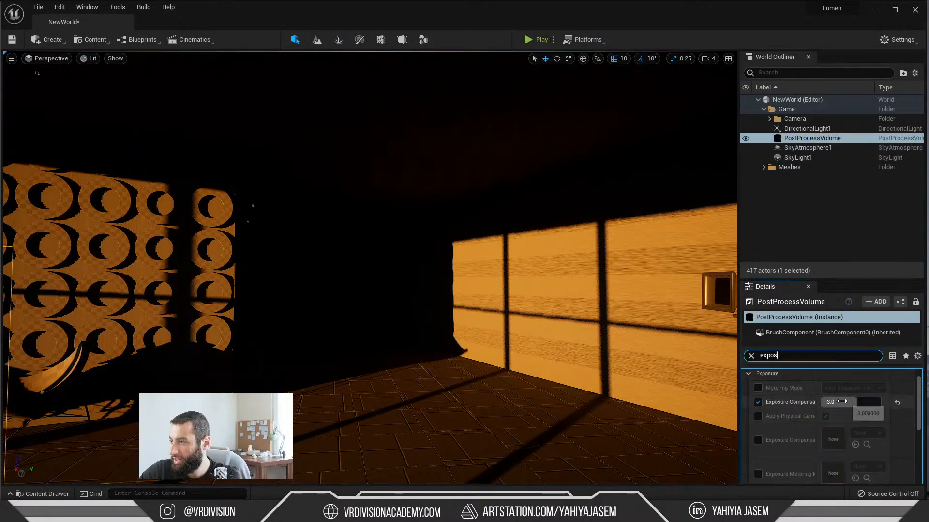
pyautogui.click(838, 401)
pyautogui.write('4')
pyautogui.press('Return')
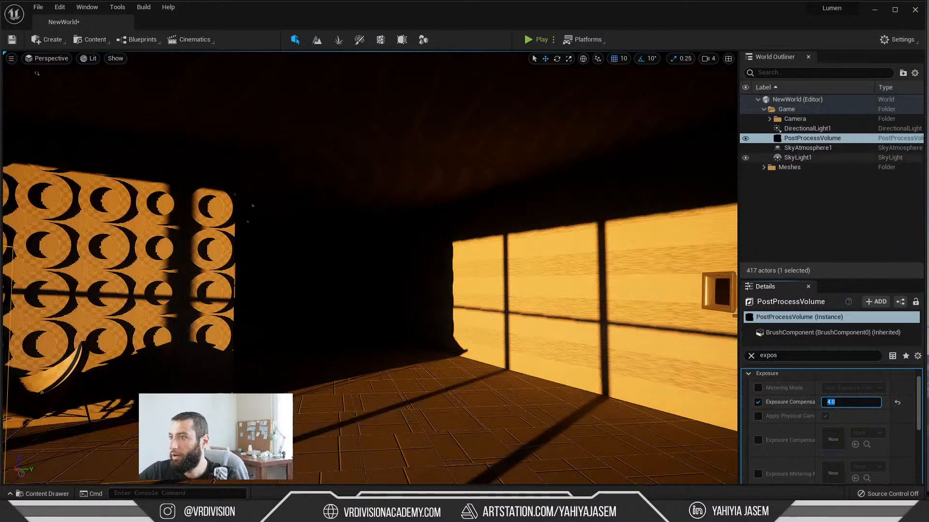
pyautogui.press('w')
pyautogui.moveTo(484, 232); pyautogui.dragTo(503, 265, button='right')
pyautogui.press('s')
pyautogui.press('s')
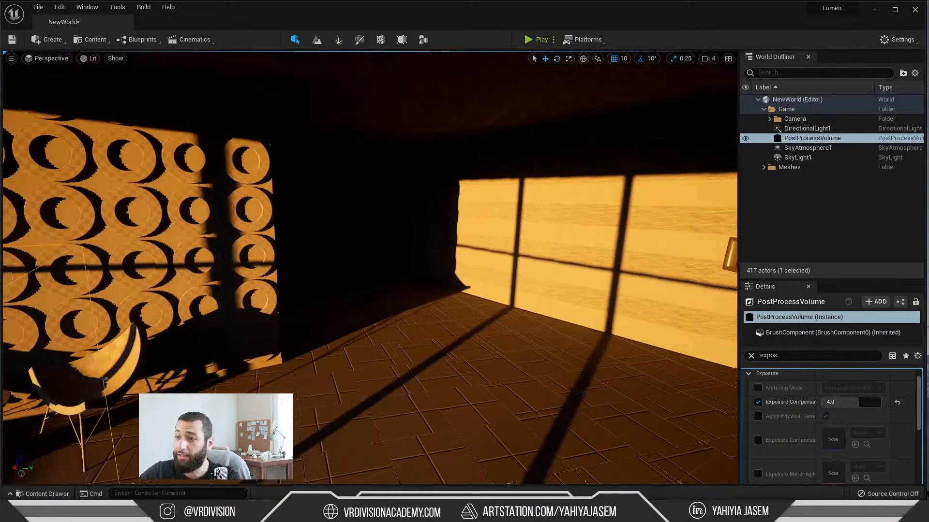
# Step: Select SkyLight1 and rotate the sun through low angles to test the interior lighting with Real Time Capture off
pyautogui.click(780, 159)
pyautogui.click(747, 357)
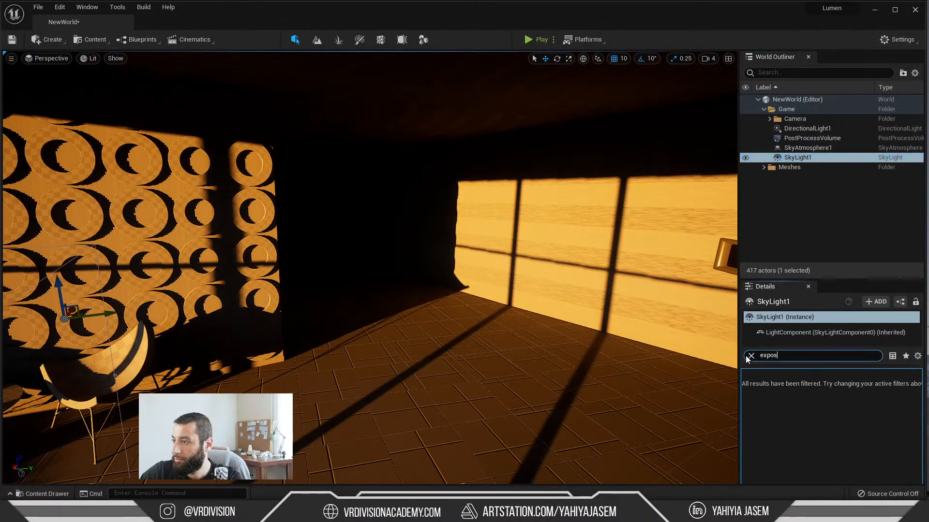
pyautogui.click(748, 356)
pyautogui.click(754, 393)
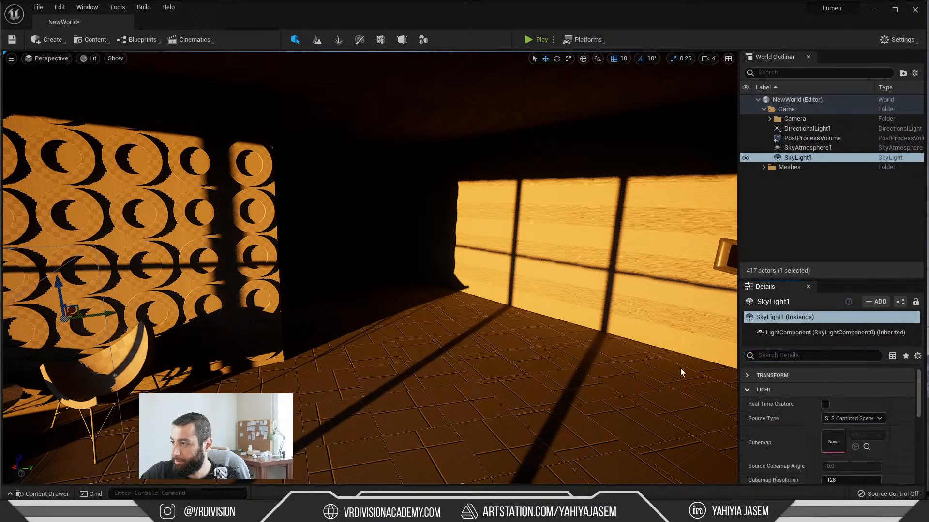
pyautogui.moveTo(629, 334); pyautogui.dragTo(624, 327, button='right')
pyautogui.hotkey('ctrl', 'l')
pyautogui.hotkey('ctrl', 'l')
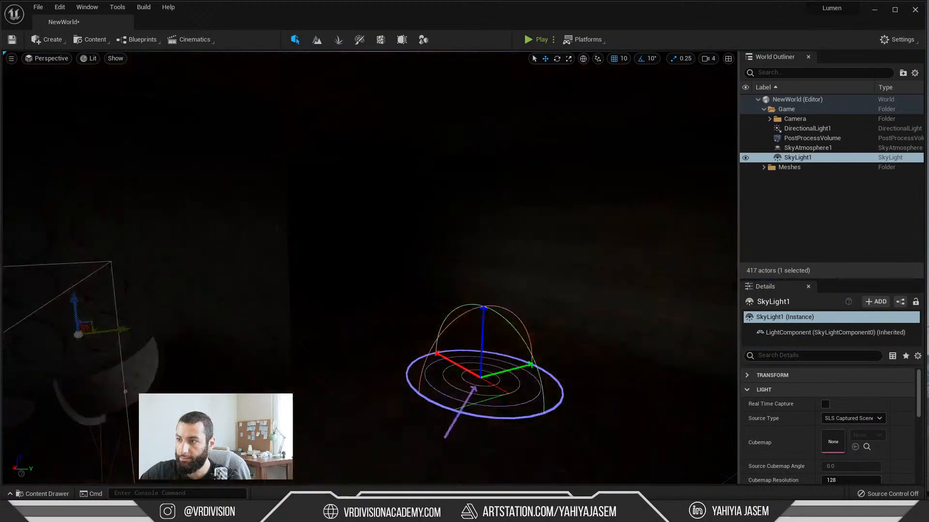
pyautogui.hotkey('ctrl', 'l')
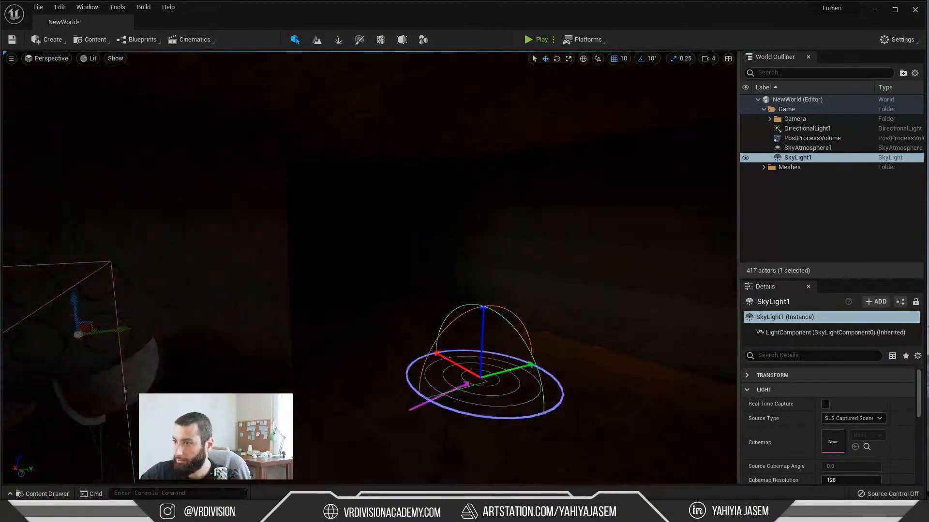
# Step: Turn Real Time Capture back on for SkyLight1 and rotate the sun to cast paler window light onto the striped wall
pyautogui.hotkey('ctrl', 'l')
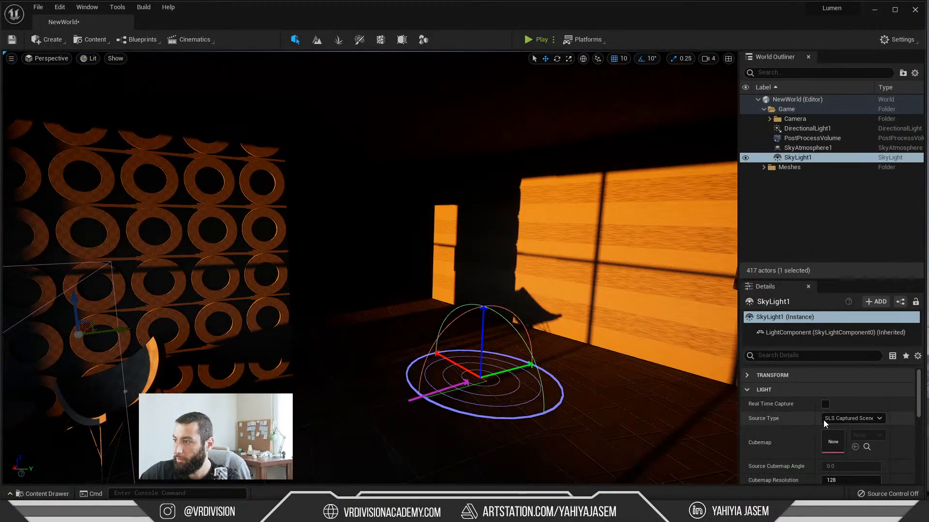
pyautogui.moveTo(605, 300); pyautogui.dragTo(687, 274, button='right')
# Step: Turn off Real Time Capture for SkyLight1 and rotate the sun until the room is dark, examining the striped wall behind the camera
pyautogui.hotkey('ctrl', 'l')
pyautogui.hotkey('ctrl', 'l')
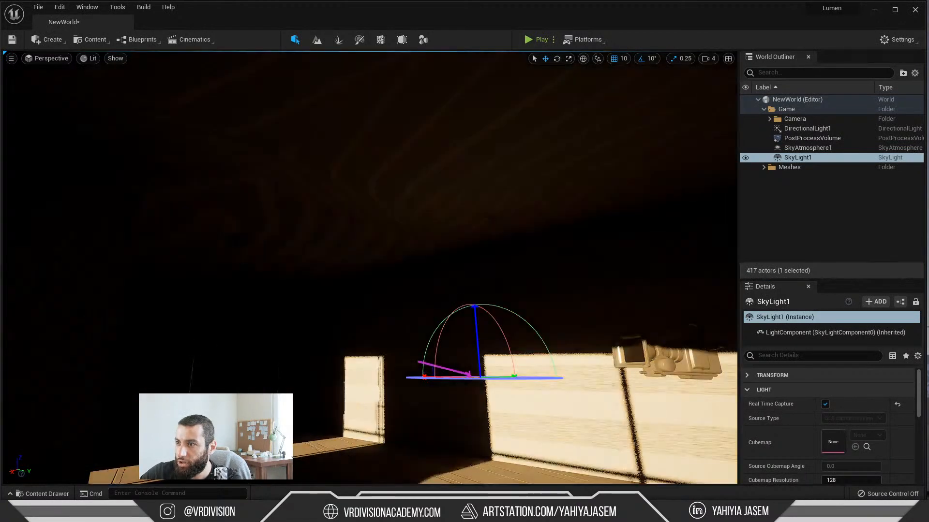
pyautogui.hotkey('ctrl', 'l')
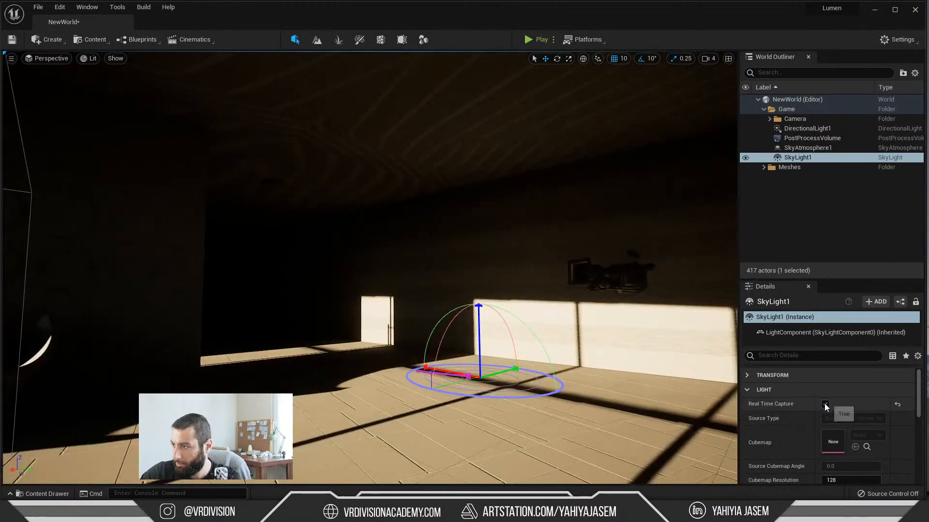
pyautogui.click(825, 404)
pyautogui.hotkey('ctrl', 'l')
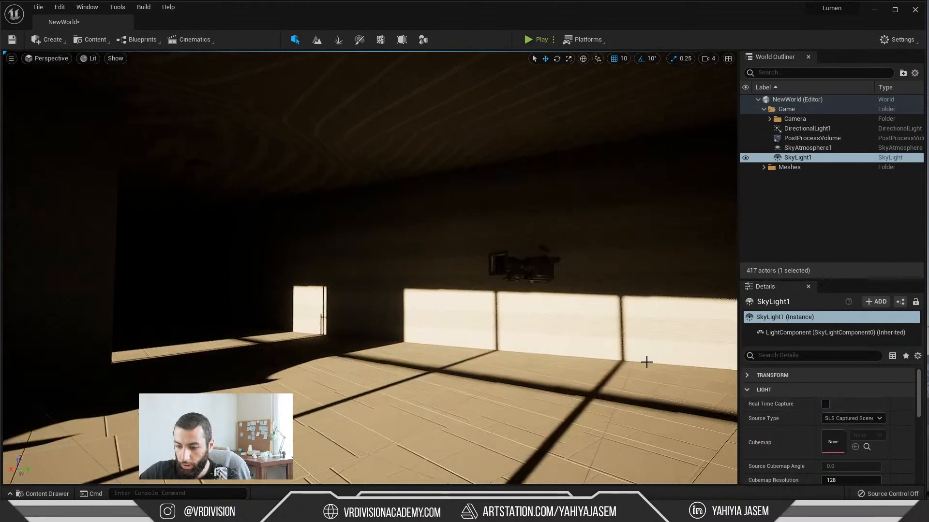
pyautogui.hotkey('ctrl', 'l')
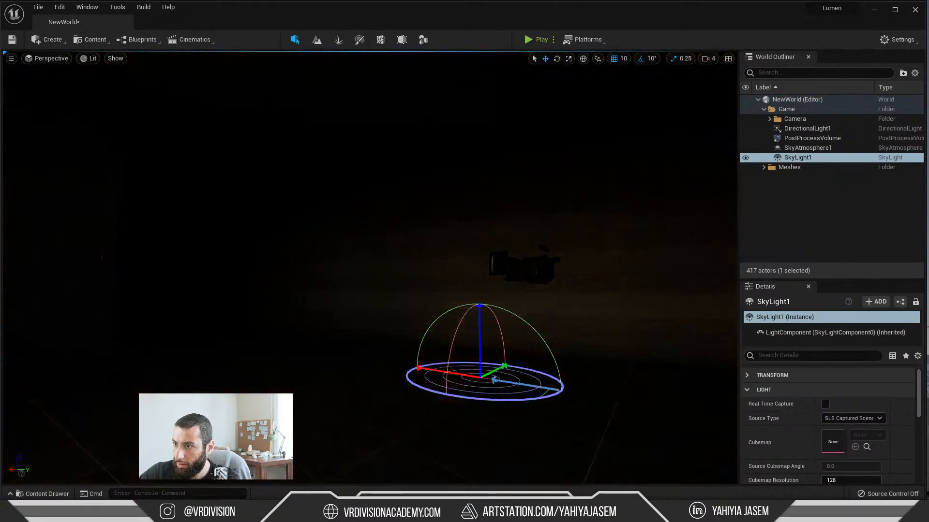
pyautogui.moveTo(391, 295); pyautogui.dragTo(464, 291, button='right')
pyautogui.press('w')
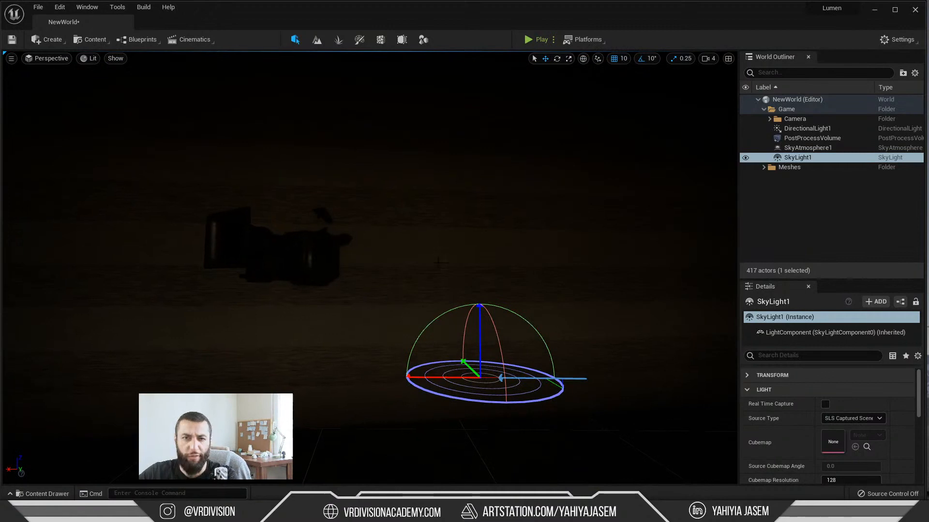
pyautogui.moveTo(393, 230); pyautogui.dragTo(358, 286, button='right')
pyautogui.press('g')
pyautogui.press('s')
pyautogui.moveTo(468, 244); pyautogui.dragTo(440, 236, button='right')
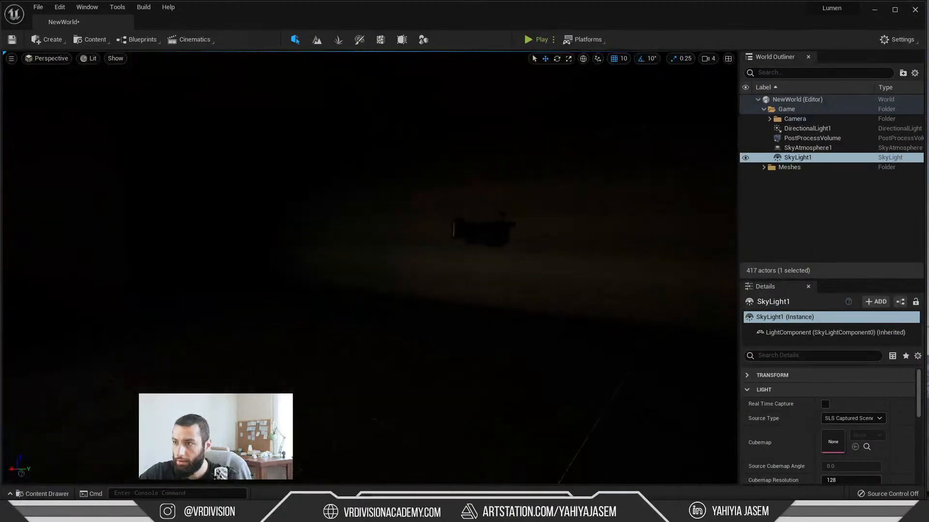
pyautogui.press('s')
pyautogui.moveTo(581, 343)
pyautogui.mouseDown(button='right')
pyautogui.moveTo(484, 342)
pyautogui.moveTo(590, 334)
pyautogui.mouseUp(button='right')
pyautogui.press('w')
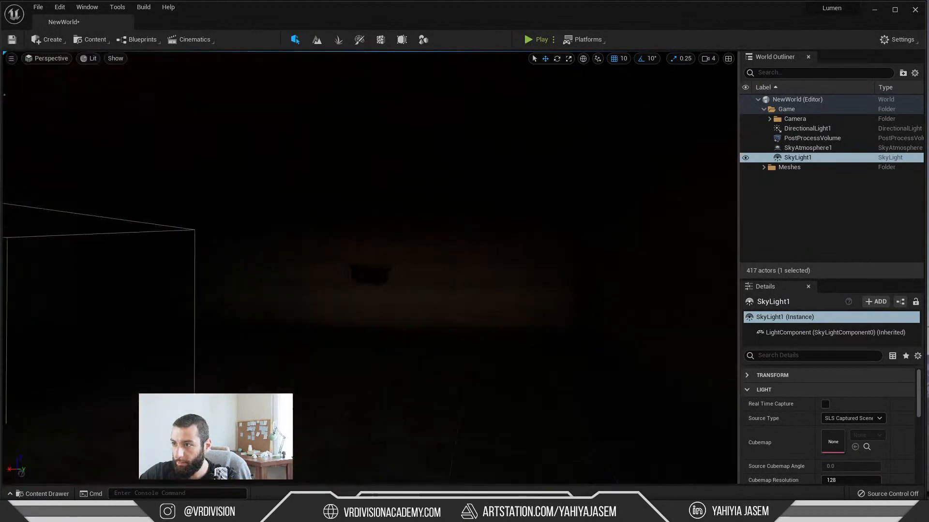
# Step: Turn Real Time Capture back on for SkyLight1 and rotate the sun to light the floor, circle-patterned wall and far striped wall
pyautogui.click(825, 404)
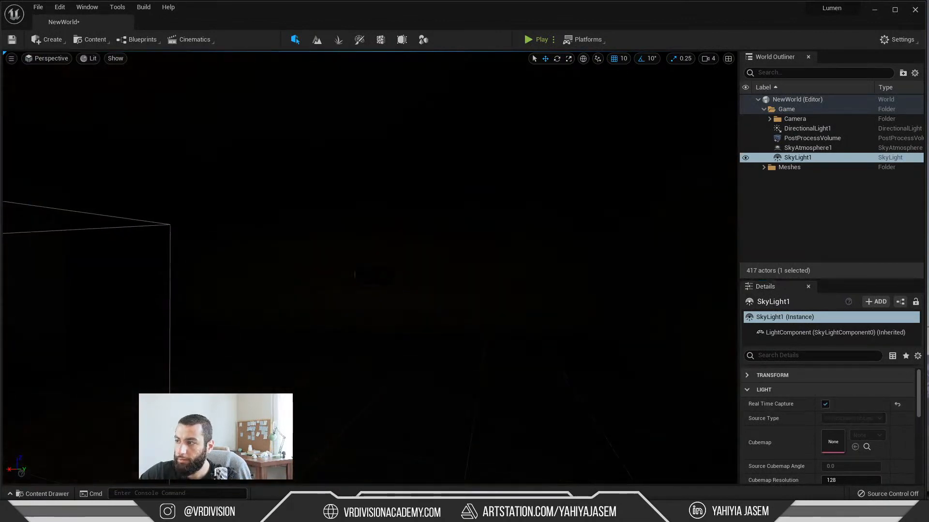
pyautogui.moveTo(317, 152); pyautogui.dragTo(205, 174, button='right')
pyautogui.press('s')
pyautogui.press('w')
pyautogui.moveTo(345, 219); pyautogui.dragTo(404, 217, button='right')
pyautogui.hotkey('ctrl', 'l')
pyautogui.hotkey('ctrl', 'l')
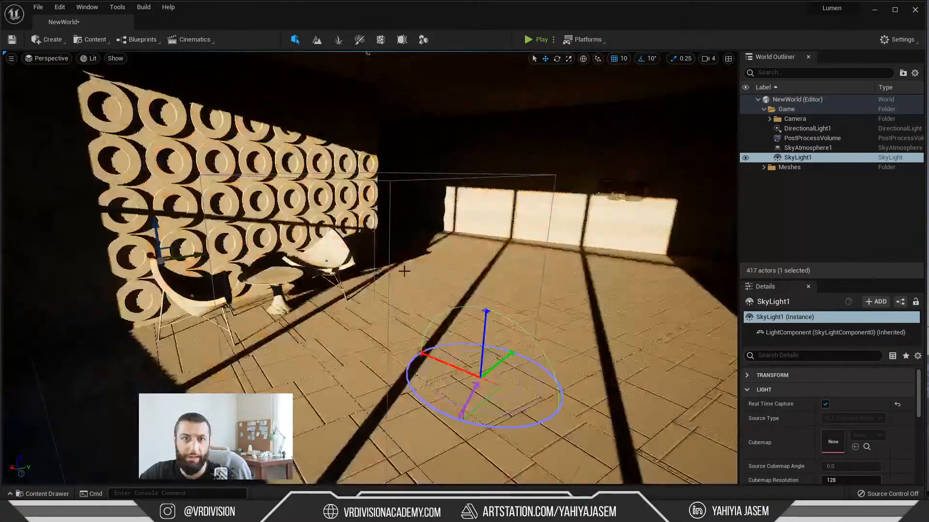
pyautogui.hotkey('ctrl', 'l')
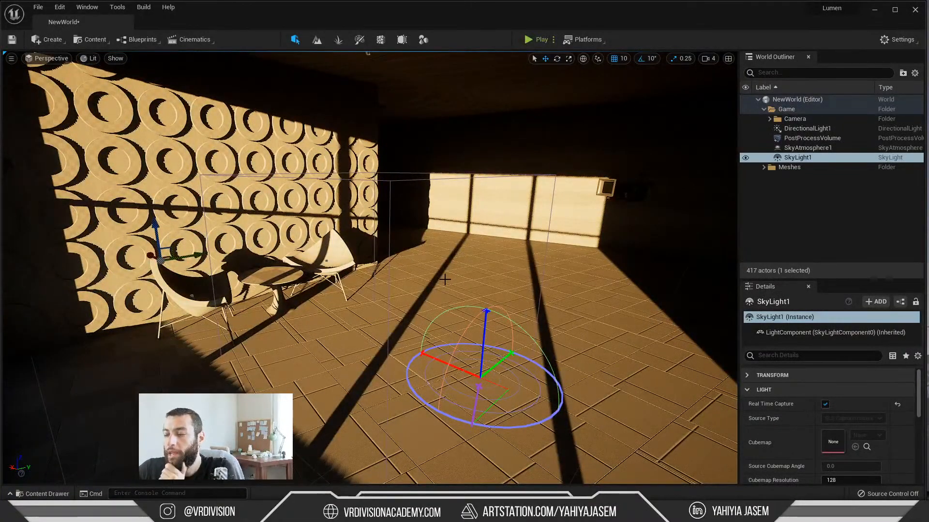
# Step: Select AI40_001_wall_001 and examine the sunlit circle-patterned wall and the dark room beside it
pyautogui.moveTo(445, 279); pyautogui.dragTo(495, 263, button='right')
pyautogui.click(458, 267)
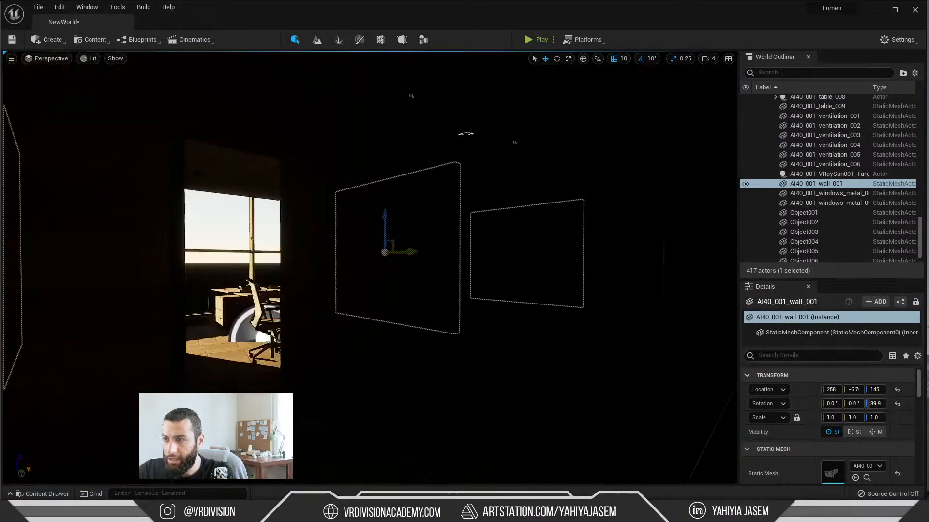
pyautogui.moveTo(494, 263)
pyautogui.mouseDown(button='right')
pyautogui.moveTo(475, 262)
pyautogui.moveTo(492, 262)
pyautogui.mouseUp(button='right')
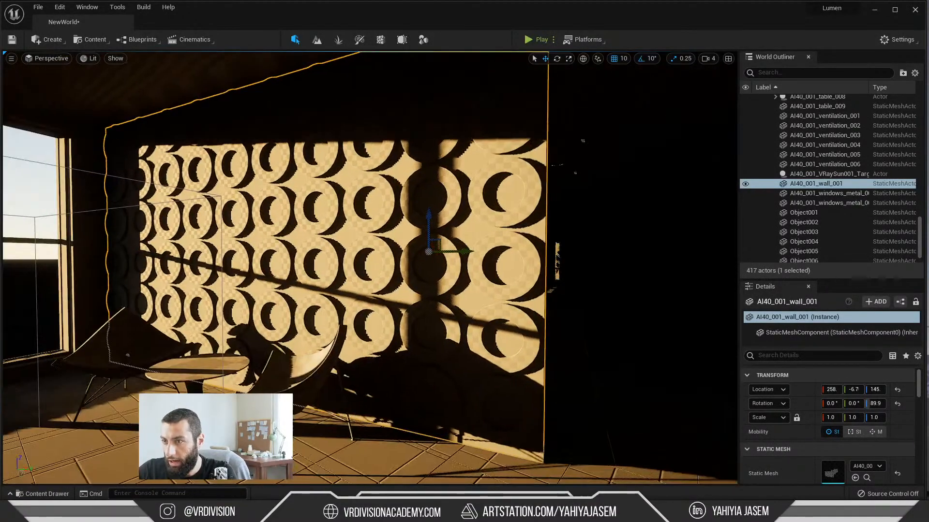
pyautogui.moveTo(402, 247)
pyautogui.mouseDown(button='right')
pyautogui.moveTo(426, 239)
pyautogui.moveTo(379, 242)
pyautogui.moveTo(401, 241)
pyautogui.mouseUp(button='right')
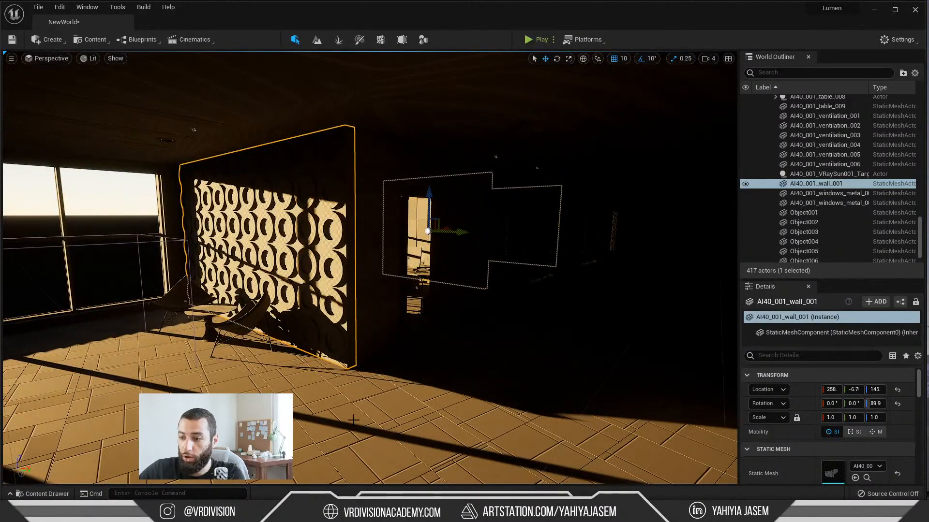
# Step: Switch to 3ds Max, close the output warnings and isolate all objects of the 0 (default) layer
pyautogui.click(875, 10)
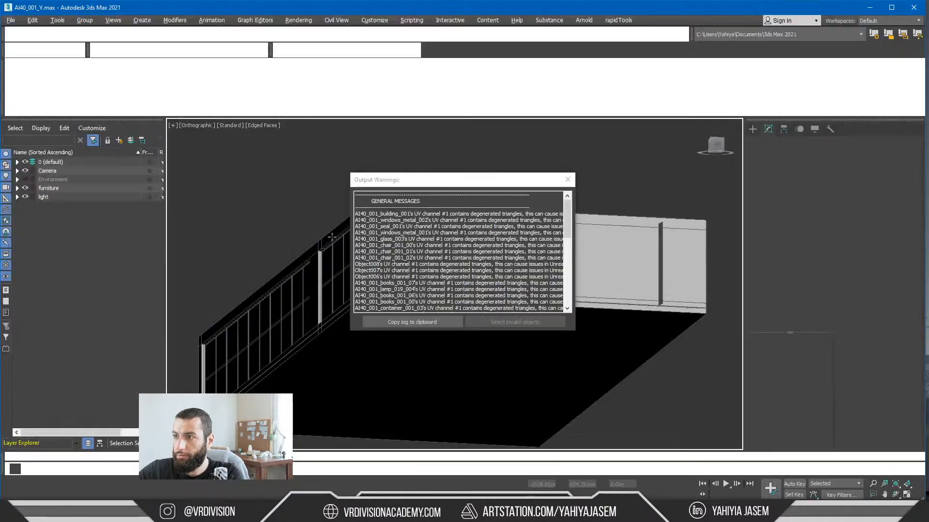
pyautogui.press('Return')
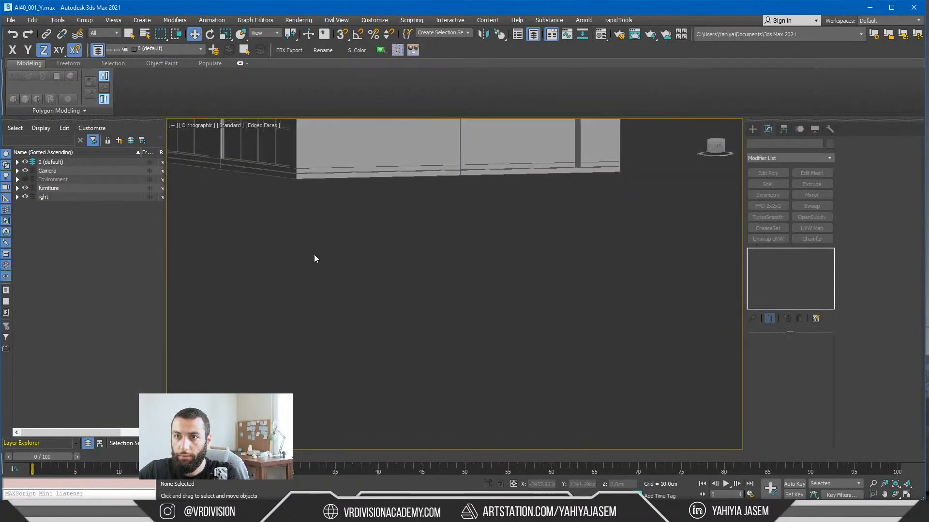
pyautogui.click(17, 189)
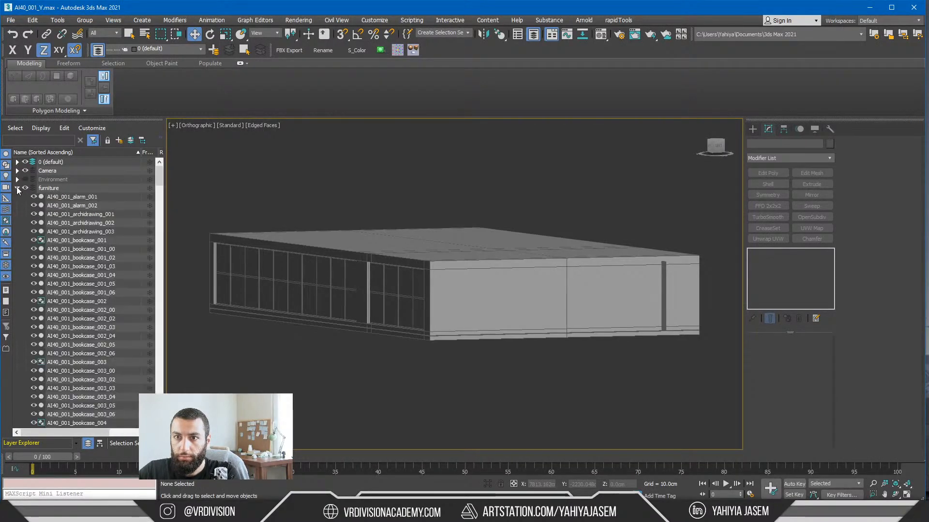
pyautogui.click(367, 243)
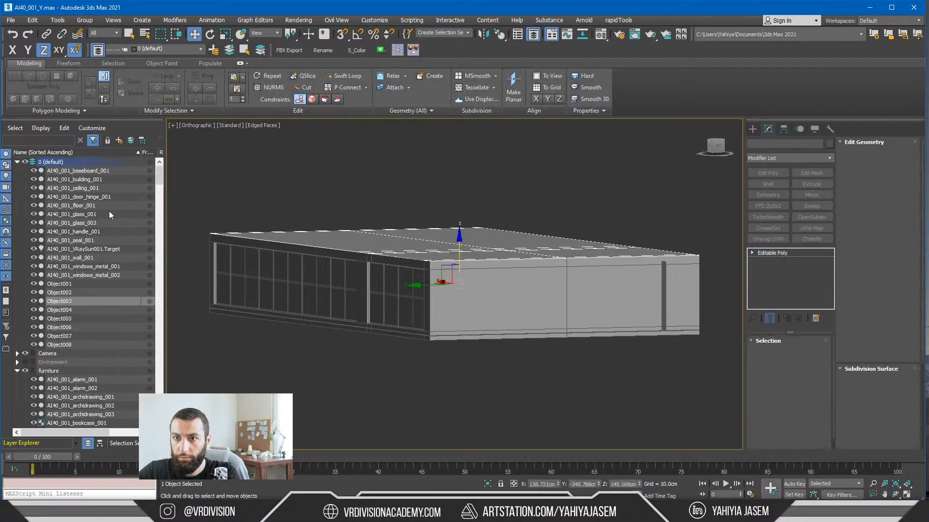
pyautogui.click(52, 163)
pyautogui.doubleClick(54, 164)
pyautogui.hotkey('alt', 'q')
pyautogui.keyDown('alt'); pyautogui.moveTo(427, 247); pyautogui.dragTo(445, 257, button='middle'); pyautogui.keyUp('alt')
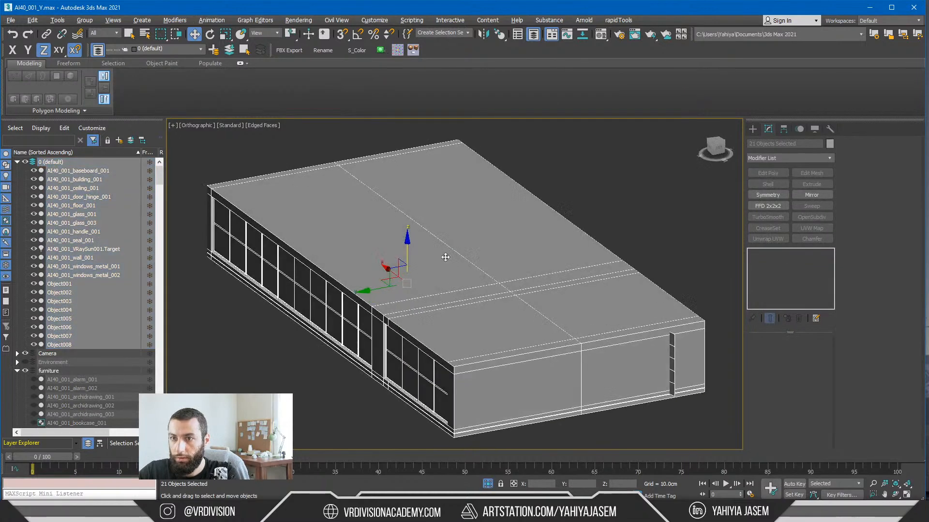
# Step: Select Object001 through Object008 of the outer building shell and put them on a new layer
pyautogui.click(59, 284)
pyautogui.keyDown('shift'); pyautogui.click(65, 345); pyautogui.keyUp('shift')
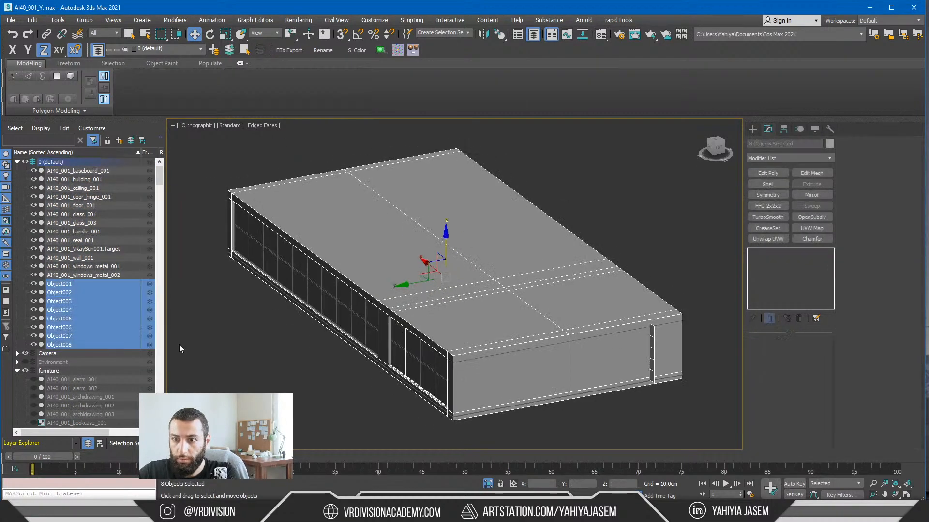
pyautogui.keyDown('alt'); pyautogui.moveTo(457, 248); pyautogui.dragTo(384, 314, button='middle'); pyautogui.keyUp('alt')
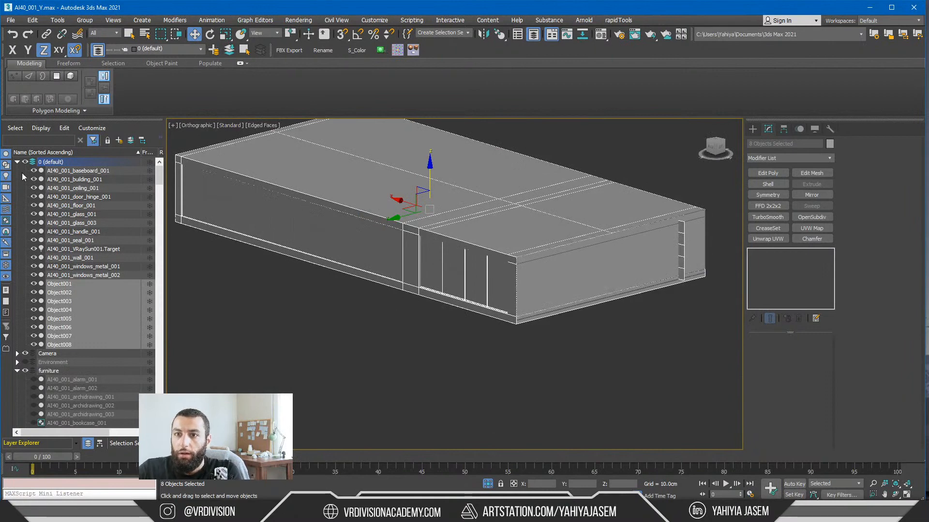
pyautogui.click(71, 170)
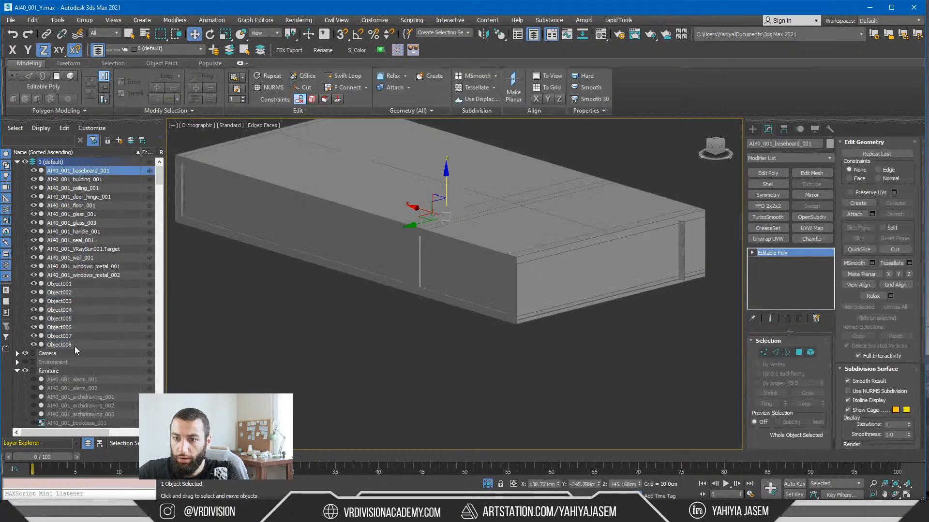
pyautogui.hotkey('ctrl', 'z')
pyautogui.keyDown('alt'); pyautogui.moveTo(296, 213); pyautogui.dragTo(345, 222, button='middle'); pyautogui.keyUp('alt')
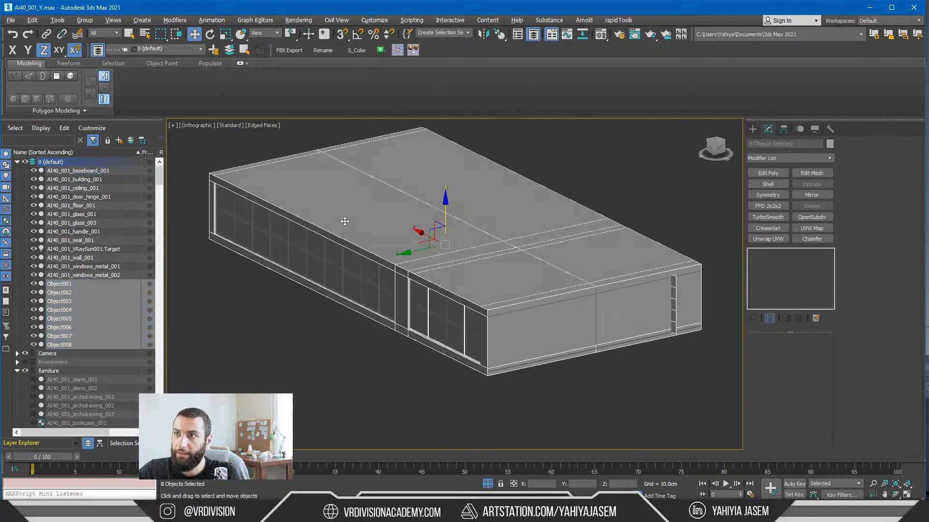
pyautogui.scroll(-4, 67, 315)
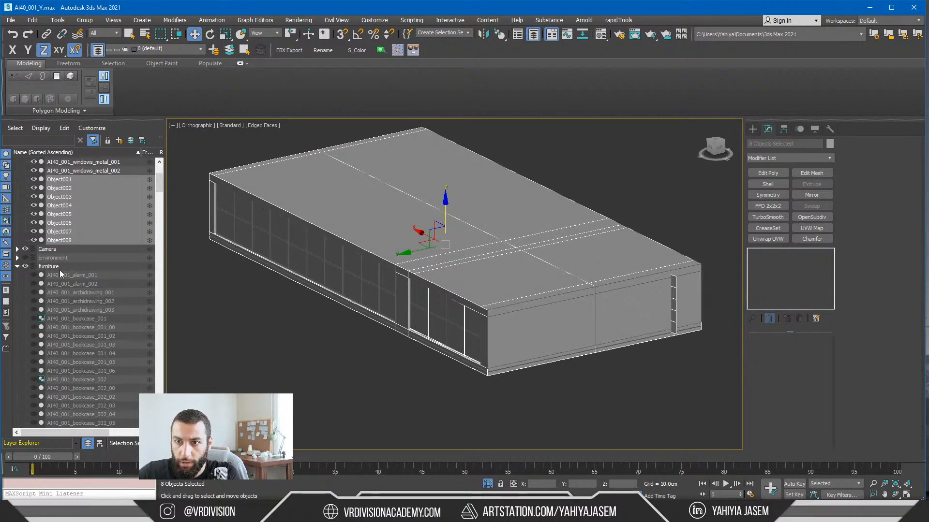
pyautogui.scroll(-4, 63, 271)
pyautogui.scroll(8, 65, 272)
pyautogui.click(245, 47)
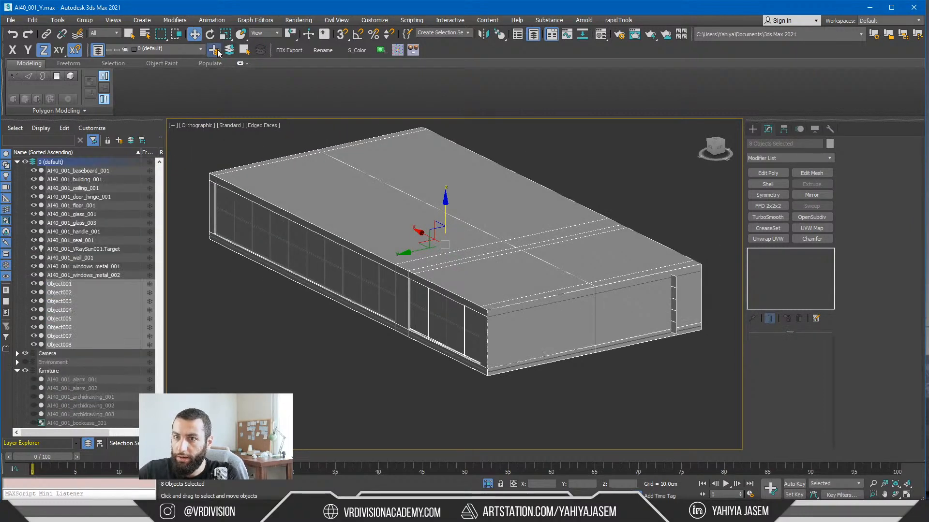
# Step: Rename the new layer as Building and hide it
pyautogui.click(59, 343)
pyautogui.rightClick(62, 344)
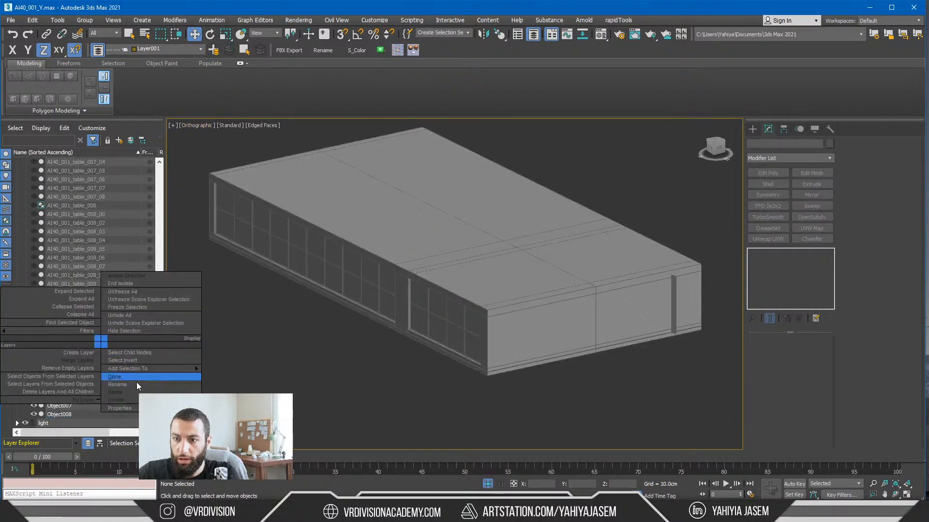
pyautogui.click(136, 383)
pyautogui.write('Build')
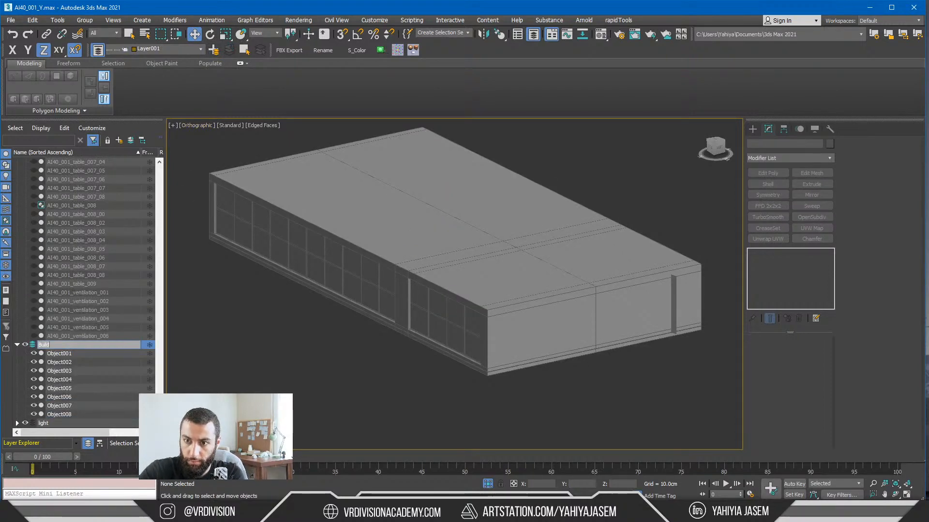
pyautogui.write('ing')
pyautogui.press('Return')
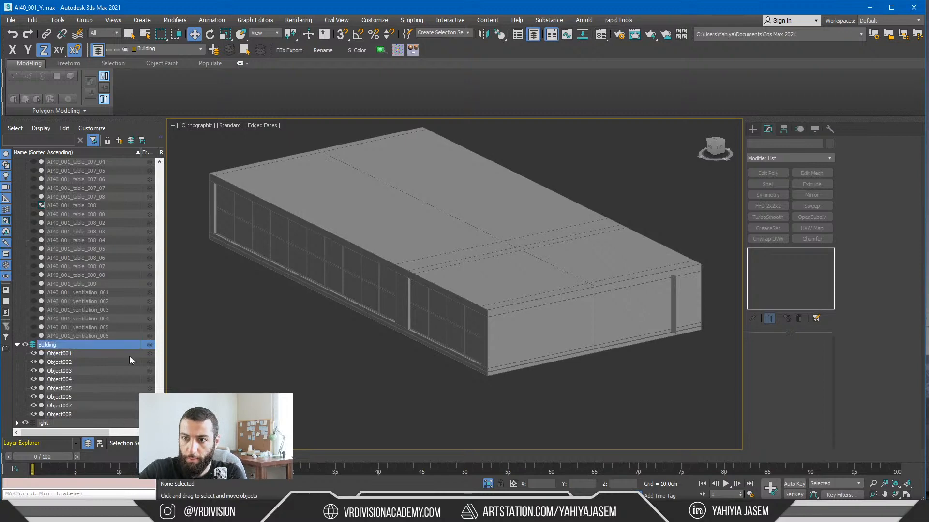
pyautogui.click(24, 345)
# Step: Isolate the floor object AI40_001_floor_001 to examine its tiles, and end the isolation to show the remaining scene
pyautogui.keyDown('alt'); pyautogui.moveTo(413, 289); pyautogui.dragTo(437, 214, button='middle'); pyautogui.keyUp('alt')
pyautogui.click(401, 320)
pyautogui.hotkey('alt', 'q')
pyautogui.scroll(8, 297, 202)
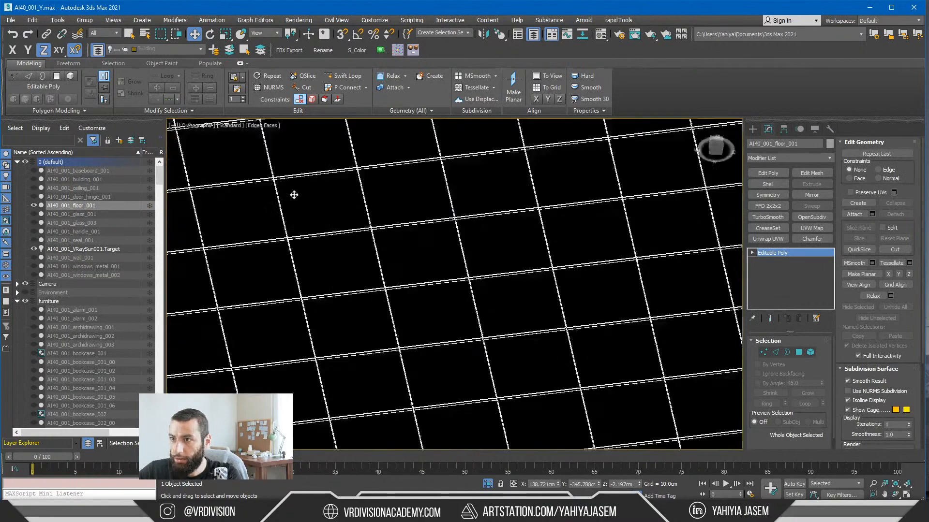
pyautogui.moveTo(294, 195); pyautogui.dragTo(523, 356, button='middle')
pyautogui.scroll(6, 342, 234)
pyautogui.scroll(-6, 355, 235)
pyautogui.keyDown('alt'); pyautogui.moveTo(368, 235); pyautogui.dragTo(386, 300, button='middle'); pyautogui.keyUp('alt')
pyautogui.press('z')
pyautogui.click(489, 483)
# Step: Look through the furniture layer's objects, collapse the layer and examine the floor and walls of the opened-up office
pyautogui.scroll(4, 382, 271)
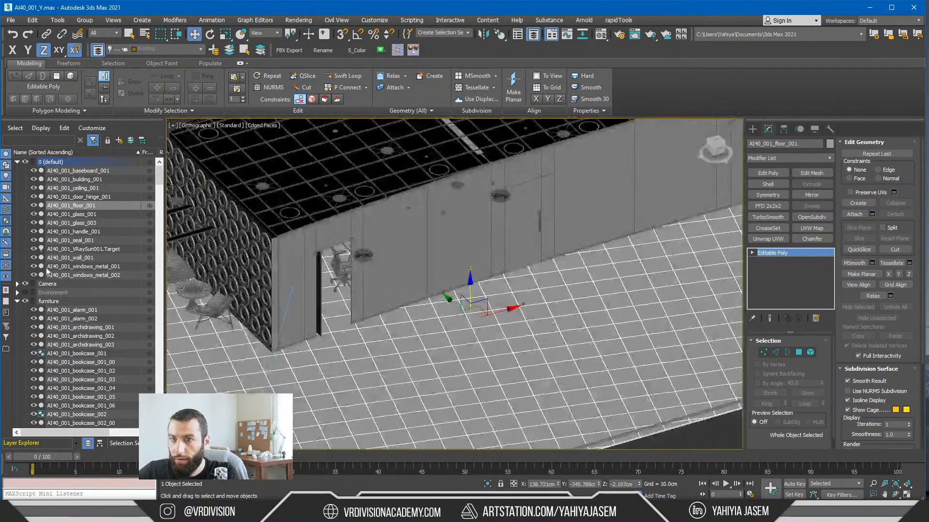
pyautogui.scroll(-10, 60, 309)
pyautogui.scroll(-15, 80, 248)
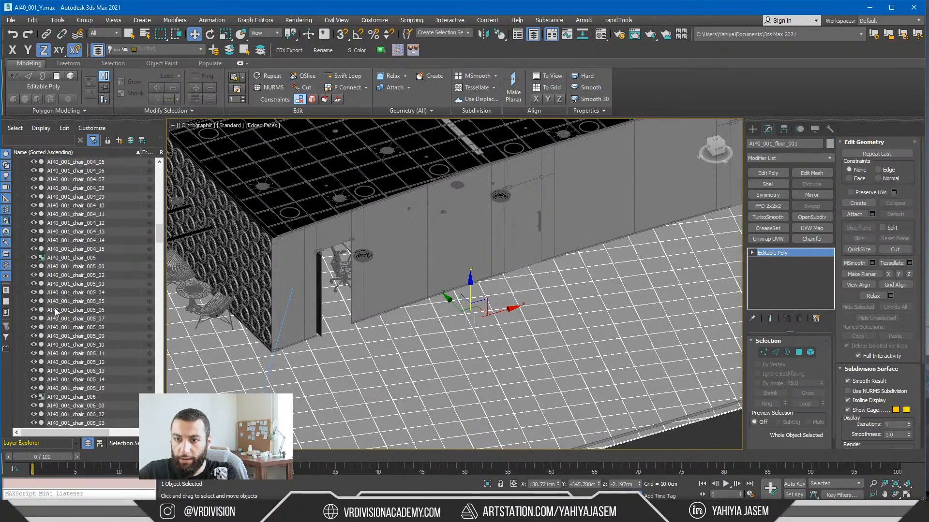
pyautogui.moveTo(368, 242); pyautogui.dragTo(335, 276, button='middle')
pyautogui.scroll(3, 336, 276)
pyautogui.scroll(12, 103, 261)
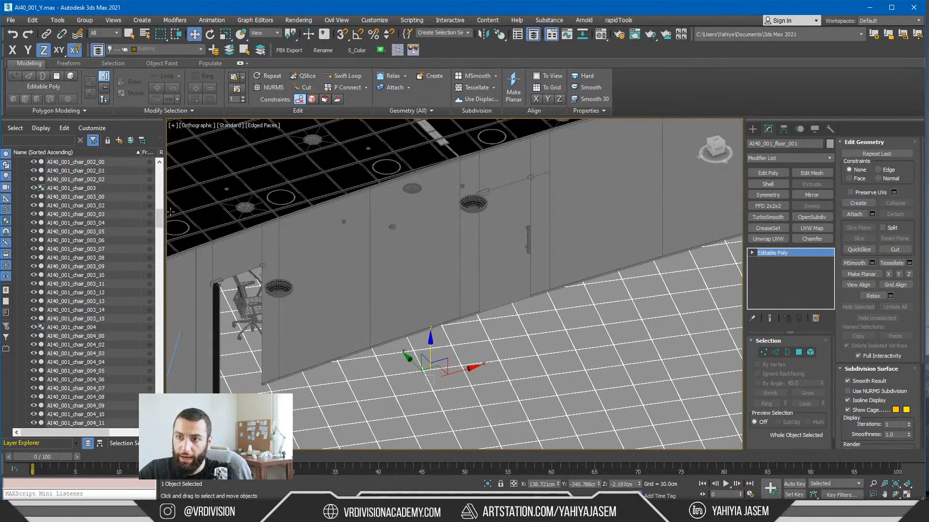
pyautogui.moveTo(161, 211); pyautogui.dragTo(160, 162)
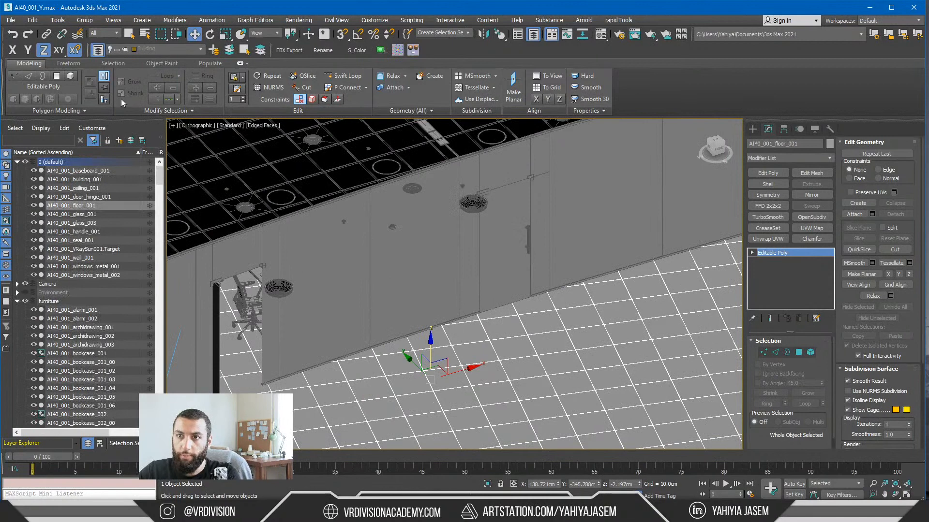
pyautogui.click(17, 302)
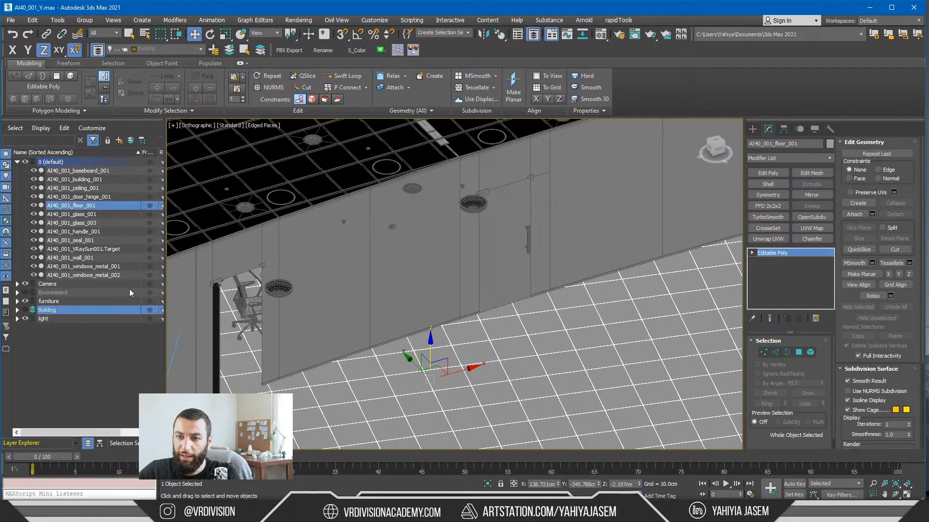
pyautogui.scroll(-3, 345, 288)
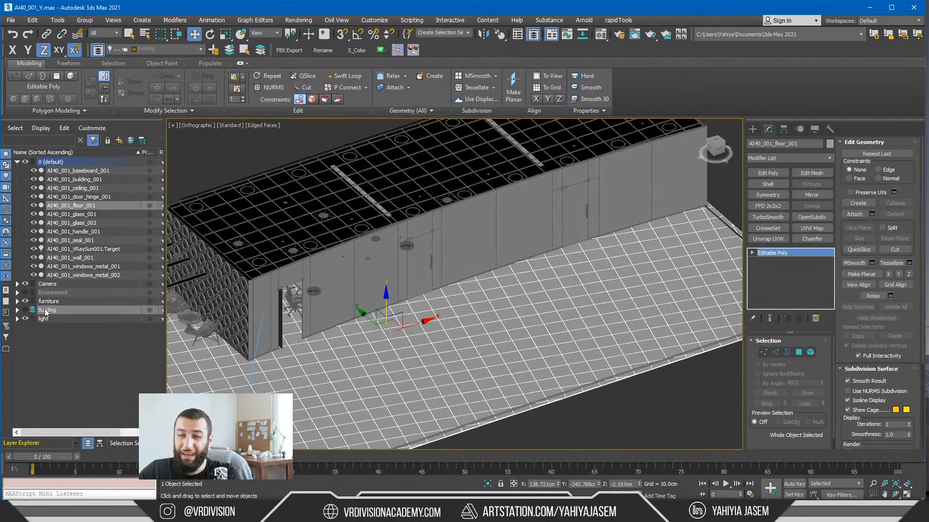
pyautogui.scroll(5, 470, 321)
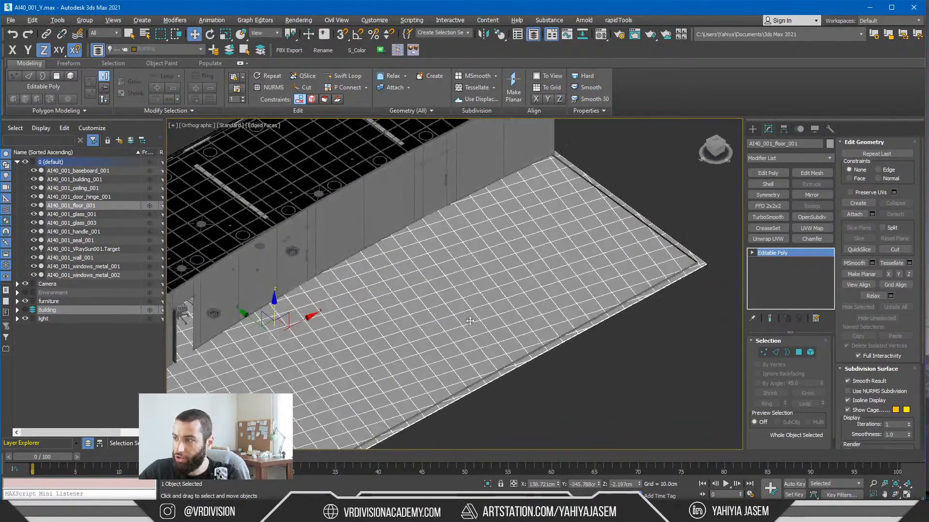
pyautogui.moveTo(368, 272); pyautogui.dragTo(451, 222, button='middle')
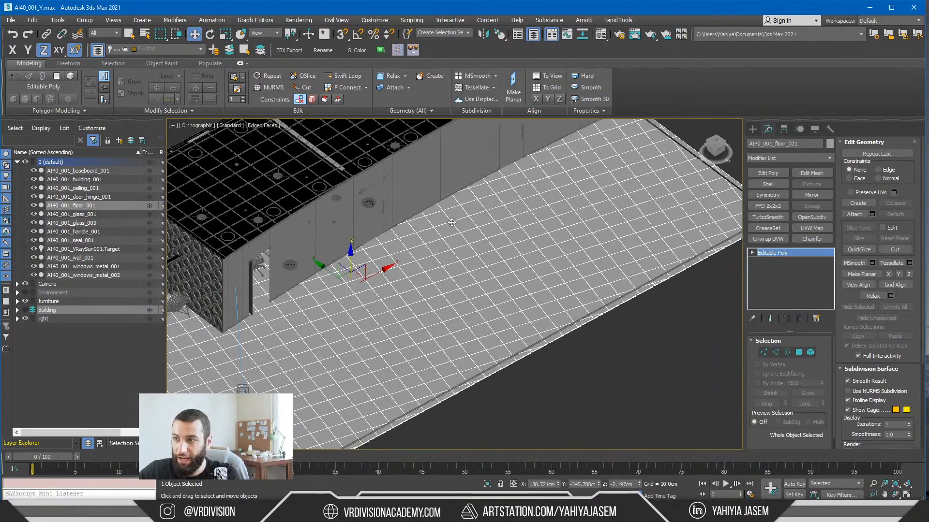
# Step: Add AI40_001_floor_001 to the Building layer and isolate the baseboard object AI40_001_baseboard_001
pyautogui.click(228, 51)
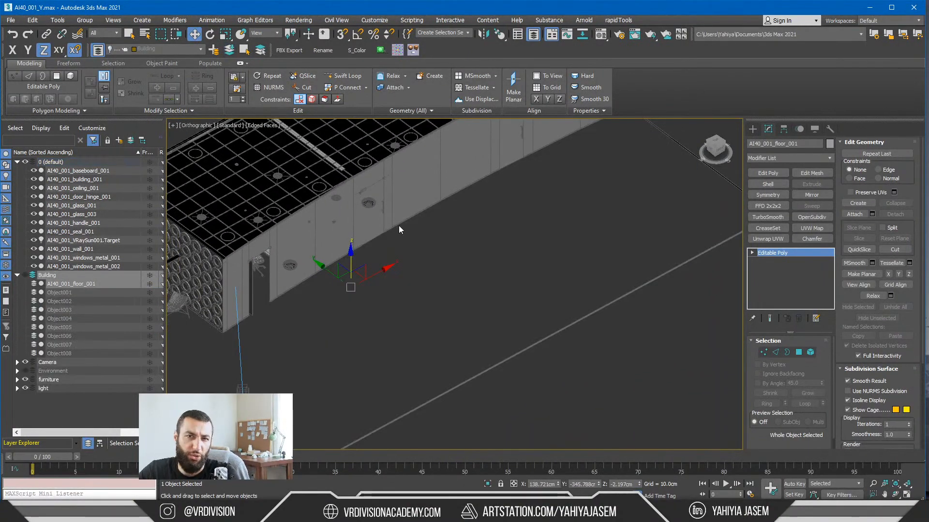
pyautogui.scroll(-5, 383, 352)
pyautogui.moveTo(615, 255); pyautogui.dragTo(529, 329)
pyautogui.hotkey('alt', 'q')
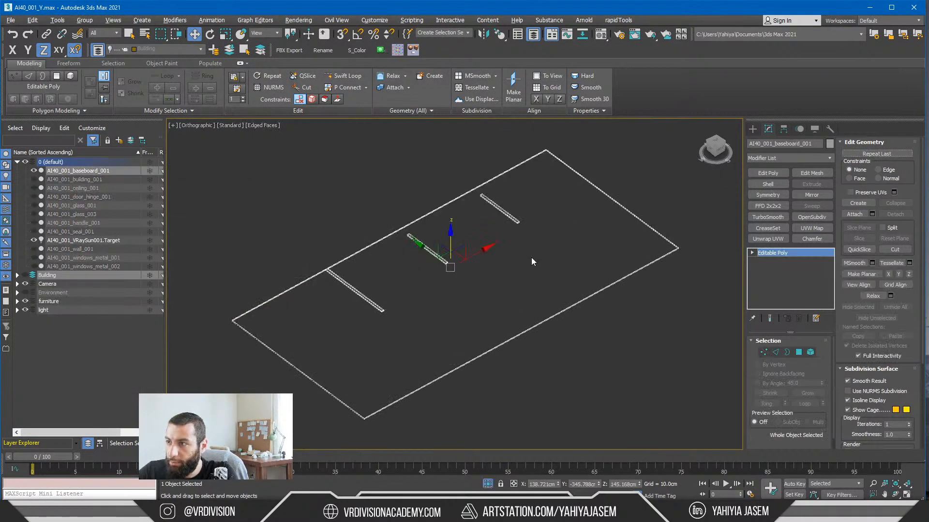
# Step: Examine the three inner partition strips of the isolated baseboard at element level
pyautogui.scroll(6, 531, 257)
pyautogui.press('5')
pyautogui.click(477, 241)
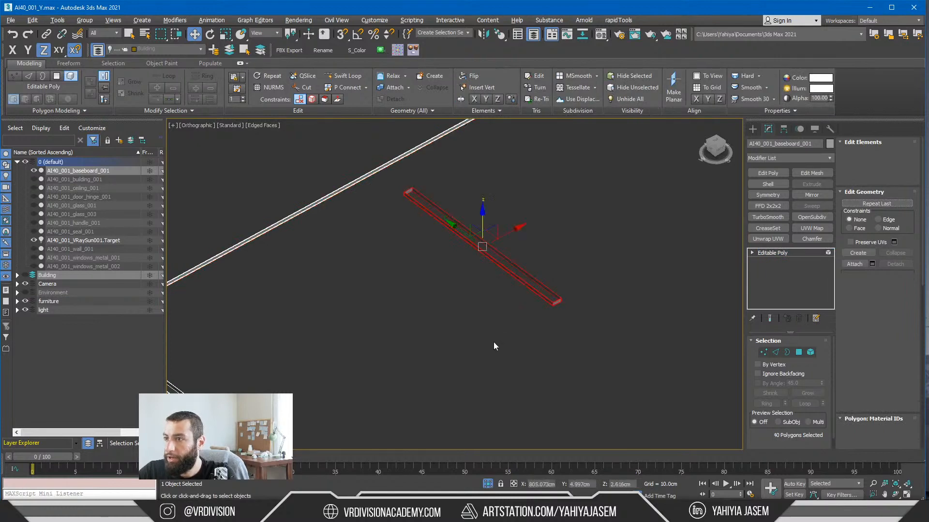
pyautogui.keyDown('alt'); pyautogui.moveTo(494, 342); pyautogui.dragTo(468, 323, button='middle'); pyautogui.keyUp('alt')
pyautogui.scroll(-3, 395, 326)
pyautogui.keyDown('alt'); pyautogui.moveTo(395, 326); pyautogui.dragTo(475, 283, button='middle'); pyautogui.keyUp('alt')
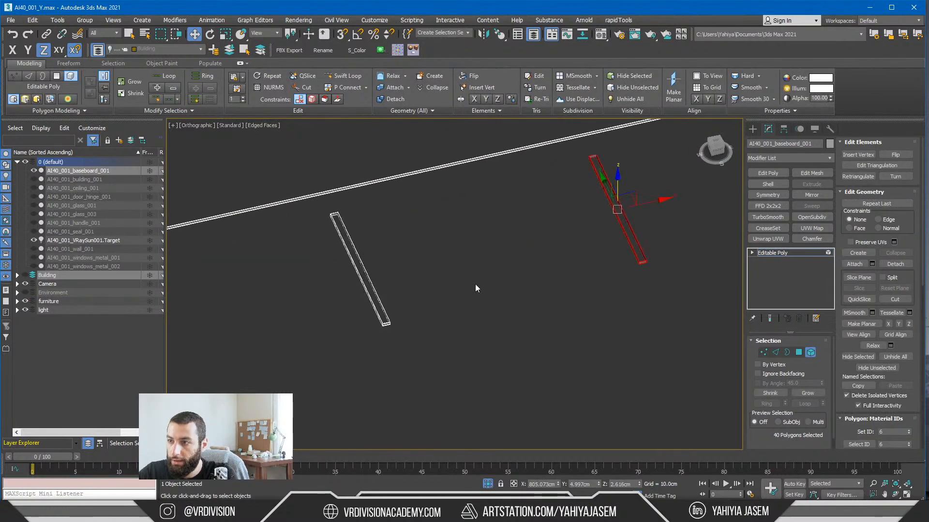
pyautogui.scroll(-2, 475, 283)
pyautogui.keyDown('ctrl'); pyautogui.click(408, 305); pyautogui.keyUp('ctrl')
pyautogui.moveTo(392, 315); pyautogui.dragTo(508, 278, button='middle')
pyautogui.click(600, 278)
pyautogui.scroll(-2, 600, 279)
pyautogui.moveTo(599, 278); pyautogui.dragTo(533, 293, button='middle')
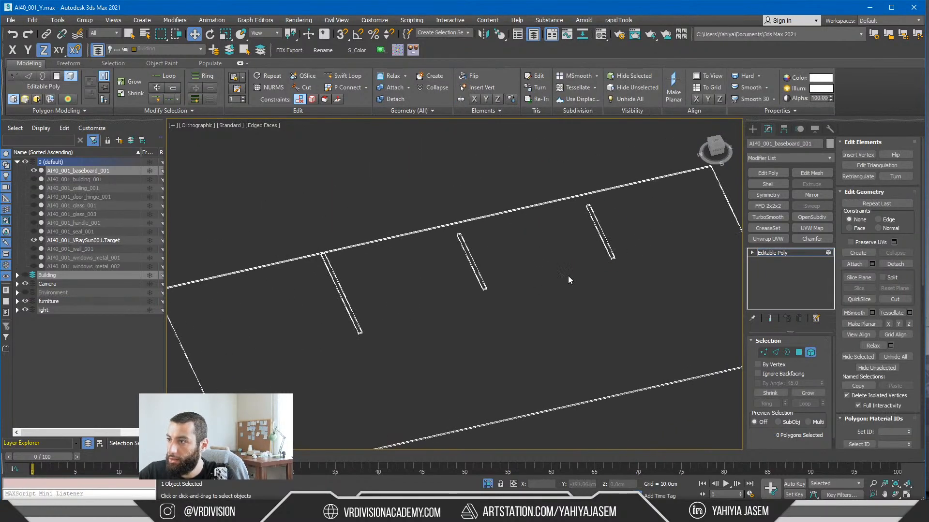
# Step: Detach each of the three inner partition strips of the baseboard as its own object
pyautogui.click(605, 242)
pyautogui.hotkey('alt', 'd')
pyautogui.click(493, 262)
pyautogui.moveTo(516, 265); pyautogui.dragTo(456, 277)
pyautogui.hotkey('alt', 'd')
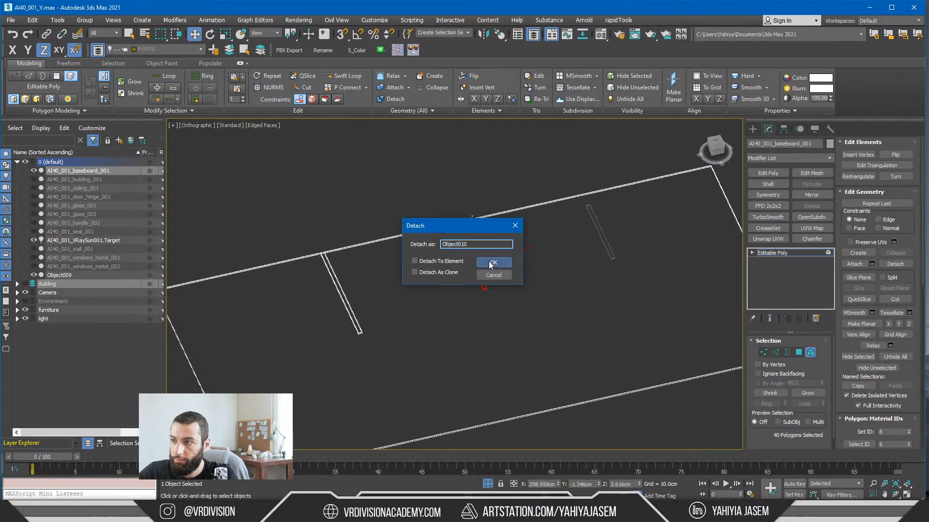
pyautogui.click(492, 263)
pyautogui.moveTo(382, 317); pyautogui.dragTo(326, 353)
pyautogui.hotkey('alt', 'd')
pyautogui.click(498, 262)
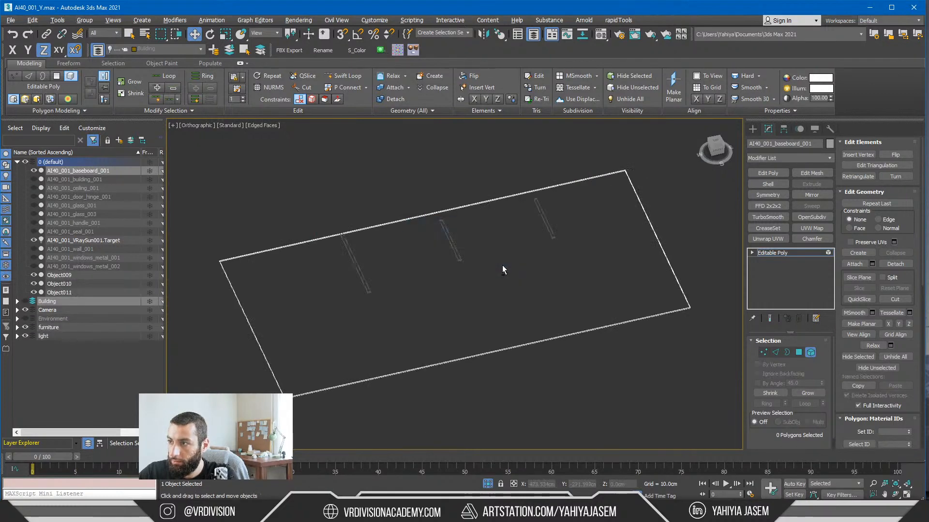
# Step: Detach the polygons along the long rear side of the perimeter baseboard as a separate object
pyautogui.press('4')
pyautogui.hotkey('alt', 'd')
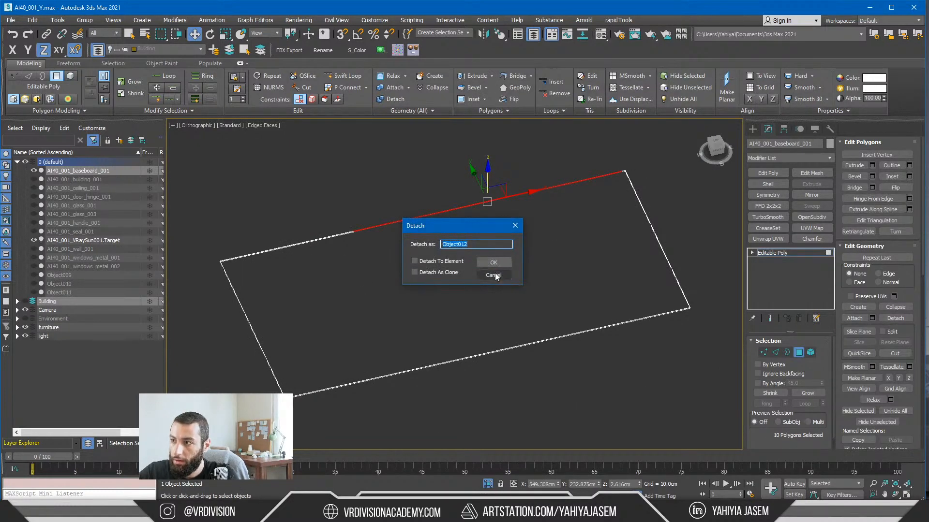
pyautogui.click(493, 265)
pyautogui.moveTo(458, 258); pyautogui.dragTo(349, 206)
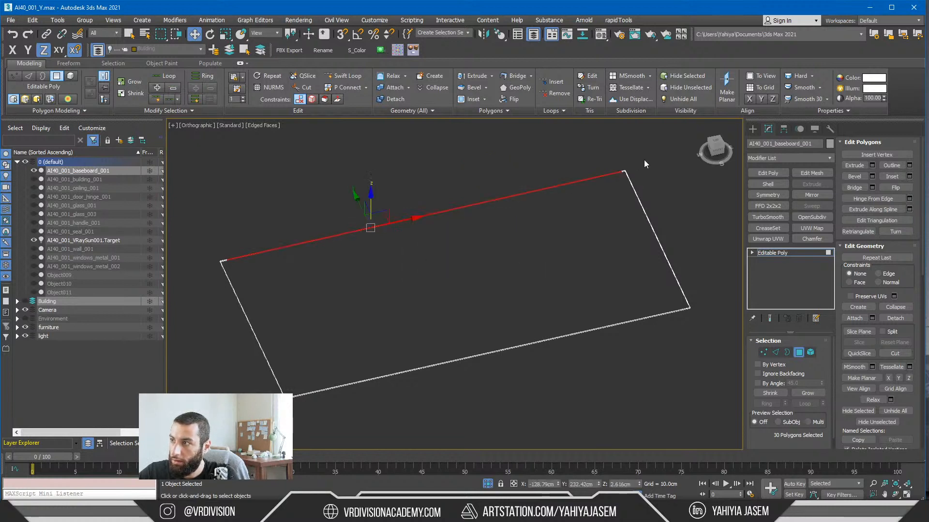
pyautogui.hotkey('alt', 'd')
pyautogui.click(493, 265)
# Step: Detach the perimeter baseboard's long front side and its left short side as two separate objects, and leave polygon editing
pyautogui.moveTo(498, 280); pyautogui.dragTo(585, 397)
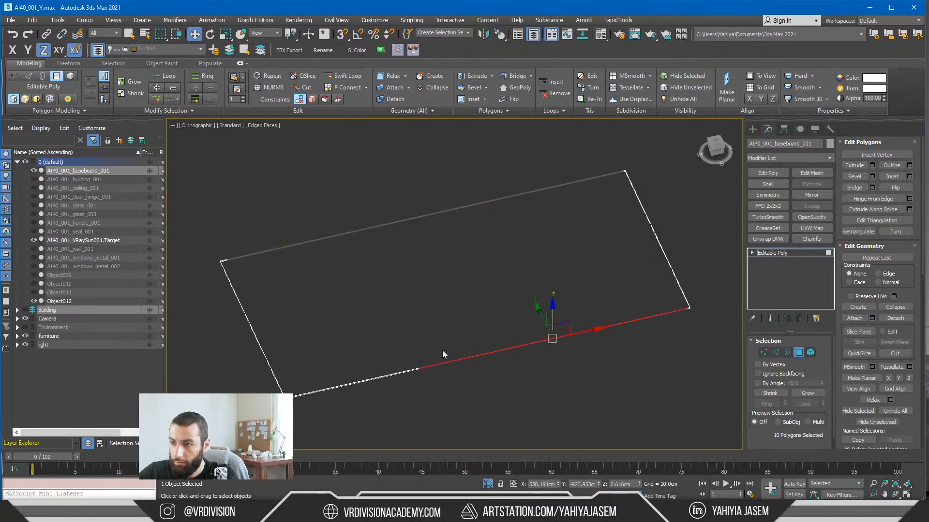
pyautogui.moveTo(443, 350); pyautogui.dragTo(375, 393)
pyautogui.hotkey('alt', 'd')
pyautogui.click(492, 266)
pyautogui.moveTo(388, 183); pyautogui.dragTo(234, 319)
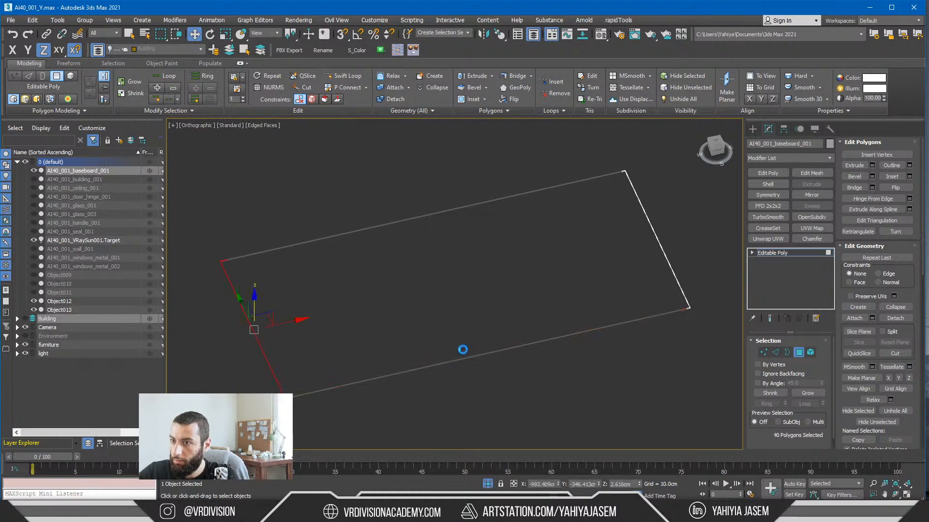
pyautogui.hotkey('alt', 'd')
pyautogui.click(493, 265)
pyautogui.click(770, 252)
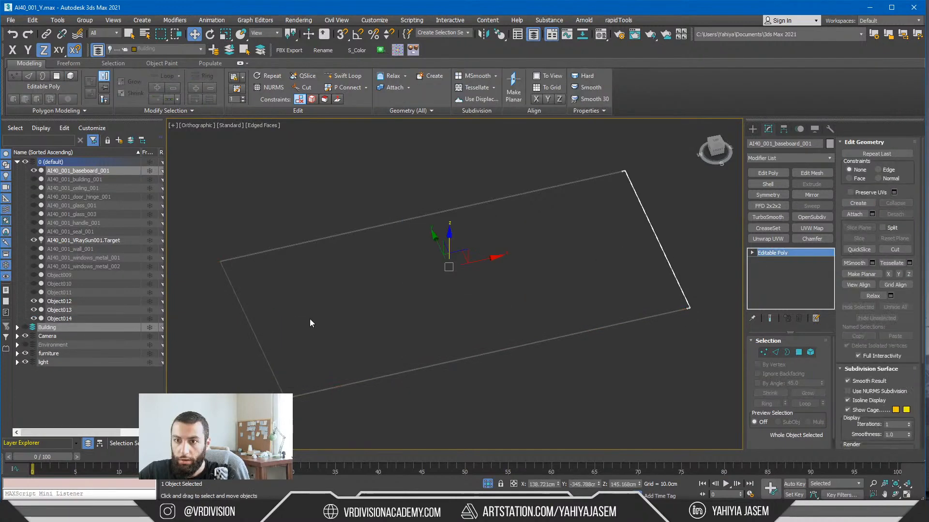
# Step: Add Object012 through Object014 and AI40_001_baseboard_001 to the Building layer, and end the isolation
pyautogui.click(310, 318)
pyautogui.click(68, 300)
pyautogui.keyDown('shift'); pyautogui.click(67, 319); pyautogui.keyUp('shift')
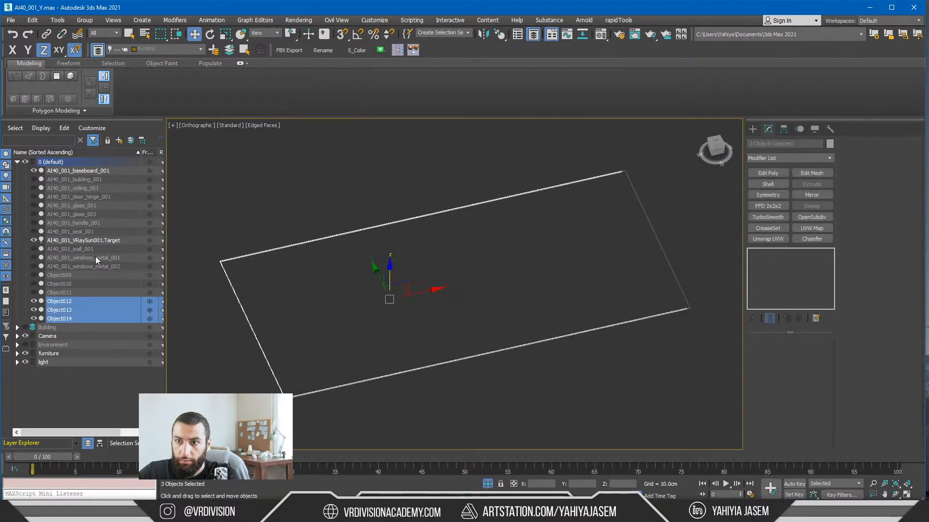
pyautogui.keyDown('ctrl'); pyautogui.click(90, 171); pyautogui.keyUp('ctrl')
pyautogui.click(229, 51)
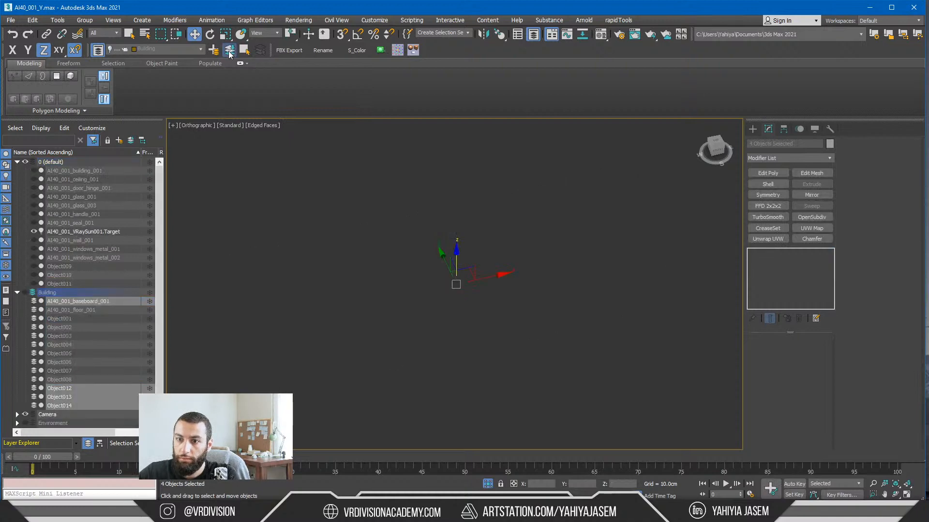
pyautogui.click(488, 484)
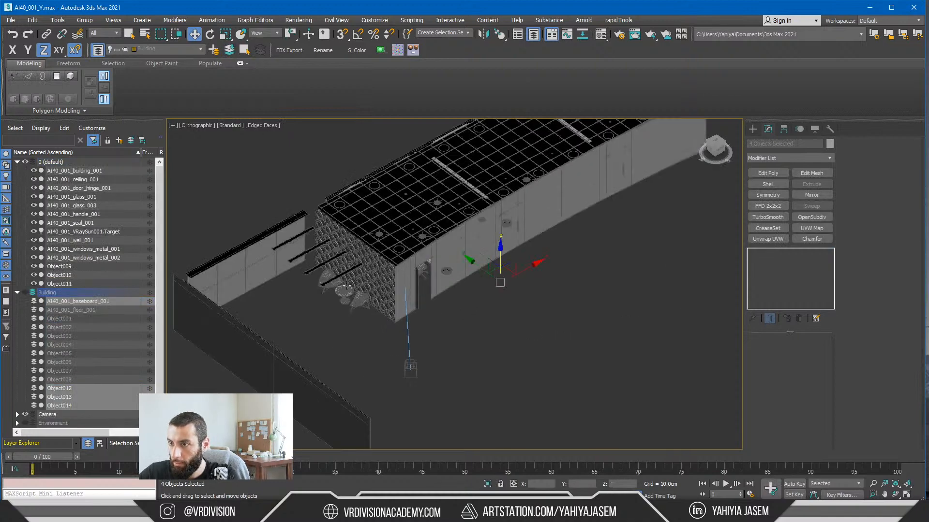
# Step: Isolate AI40_001_building_001 and switch it to element-level editing
pyautogui.click(296, 390)
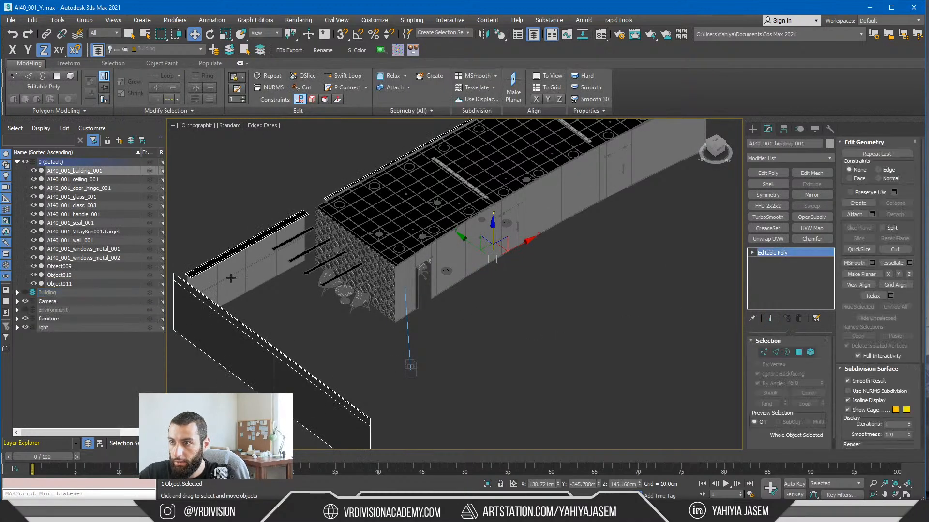
pyautogui.hotkey('alt', 'q')
pyautogui.press('5')
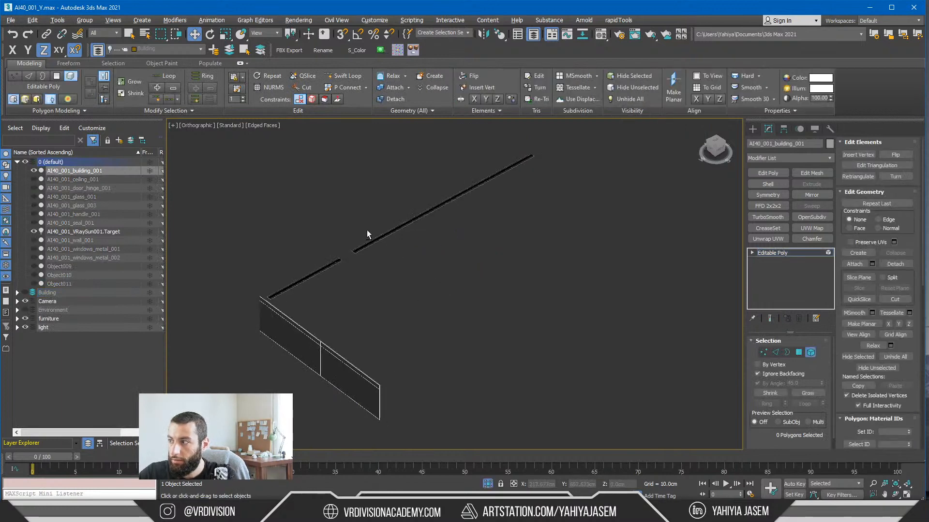
# Step: Examine the two thin strips of AI40_001_building_001 and the polygons of the shorter one up close
pyautogui.keyDown('alt'); pyautogui.moveTo(366, 230); pyautogui.dragTo(319, 186, button='middle'); pyautogui.keyUp('alt')
pyautogui.click(430, 330)
pyautogui.keyDown('alt'); pyautogui.moveTo(530, 343); pyautogui.dragTo(533, 309, button='middle'); pyautogui.keyUp('alt')
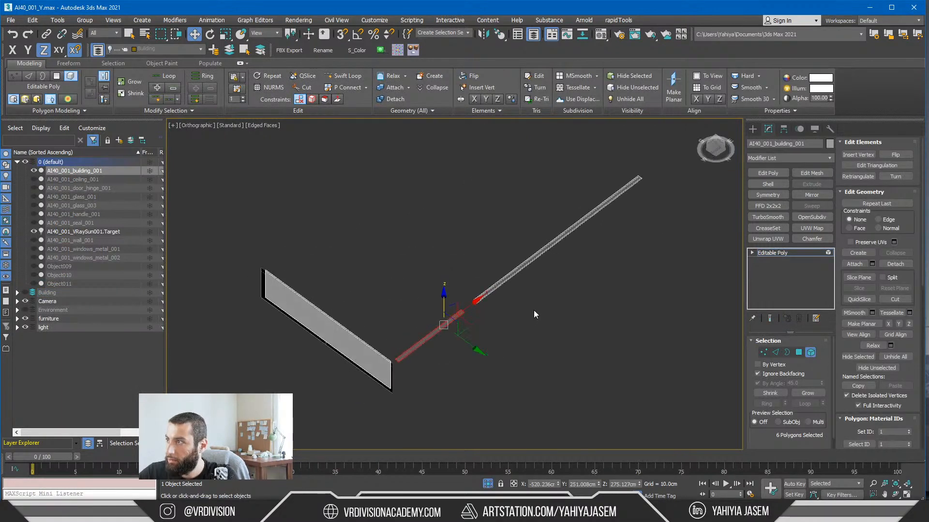
pyautogui.scroll(3, 533, 310)
pyautogui.click(404, 327)
pyautogui.scroll(6, 382, 321)
pyautogui.press('4')
pyautogui.click(398, 312)
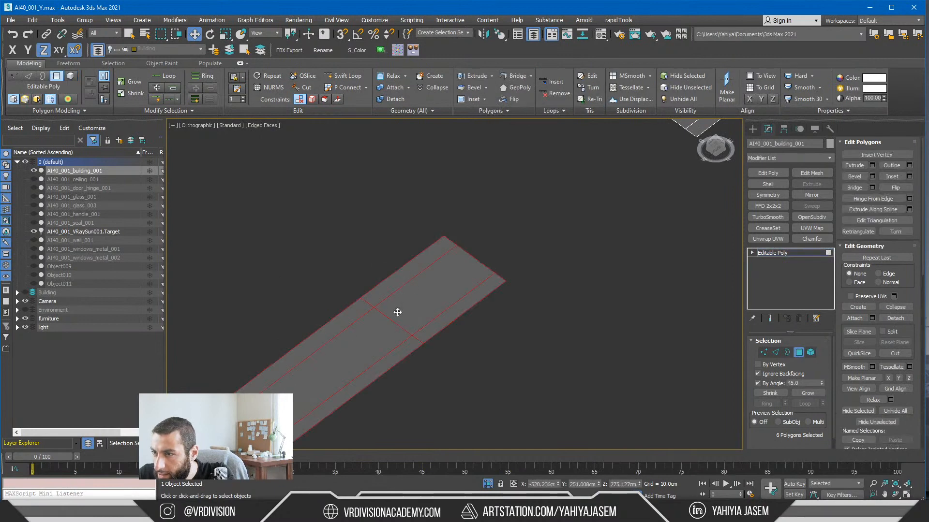
pyautogui.scroll(-5, 402, 312)
pyautogui.scroll(-4, 477, 269)
pyautogui.press('5')
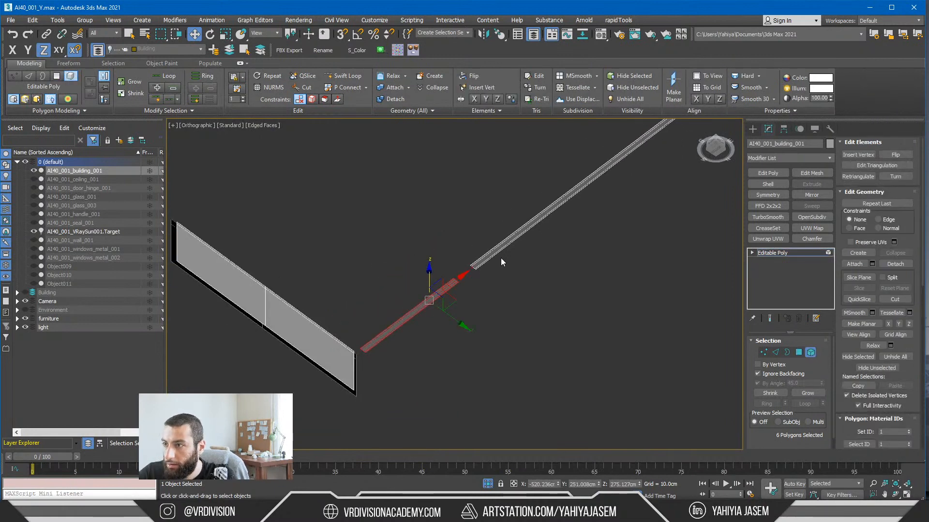
# Step: Detach the long and the short thin strip of AI40_001_building_001 as separate objects, and end the isolation
pyautogui.click(496, 252)
pyautogui.hotkey('alt', 'd')
pyautogui.click(495, 264)
pyautogui.click(451, 285)
pyautogui.hotkey('alt', 'd')
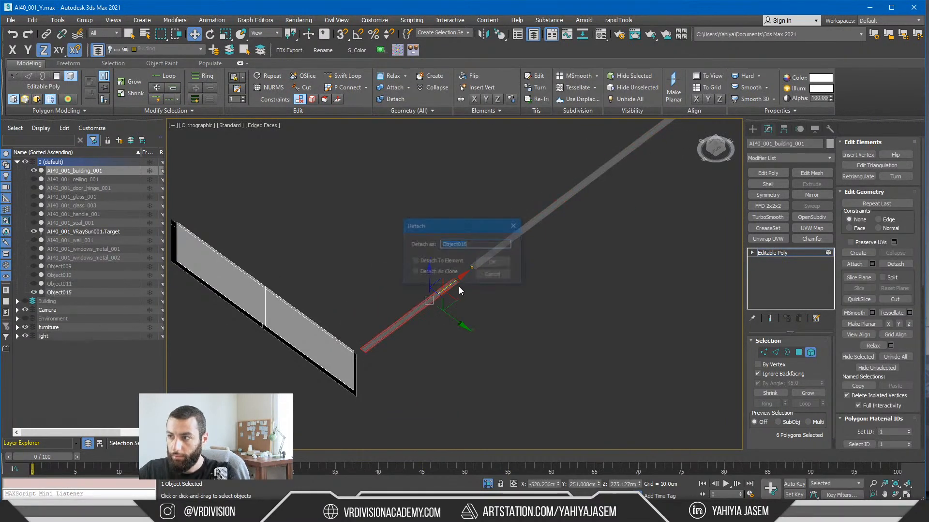
pyautogui.click(482, 265)
pyautogui.click(794, 253)
pyautogui.click(598, 279)
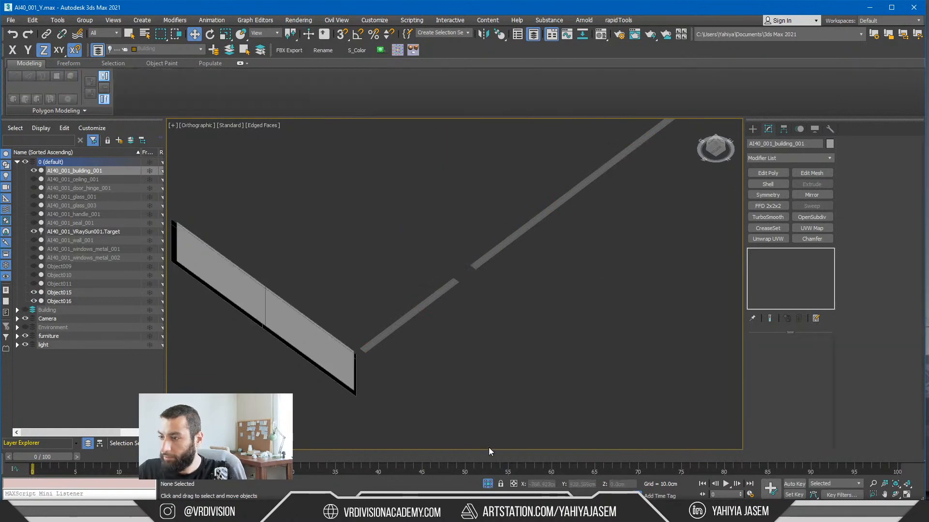
pyautogui.click(486, 482)
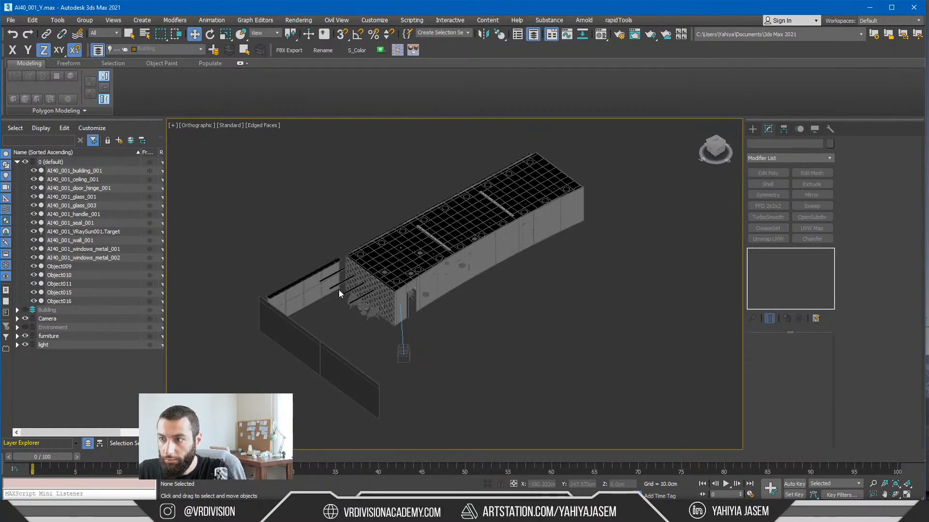
# Step: Isolate the partition wall object AI40_001_wall_001 and view its three panels from the side
pyautogui.scroll(2, 367, 290)
pyautogui.click(403, 302)
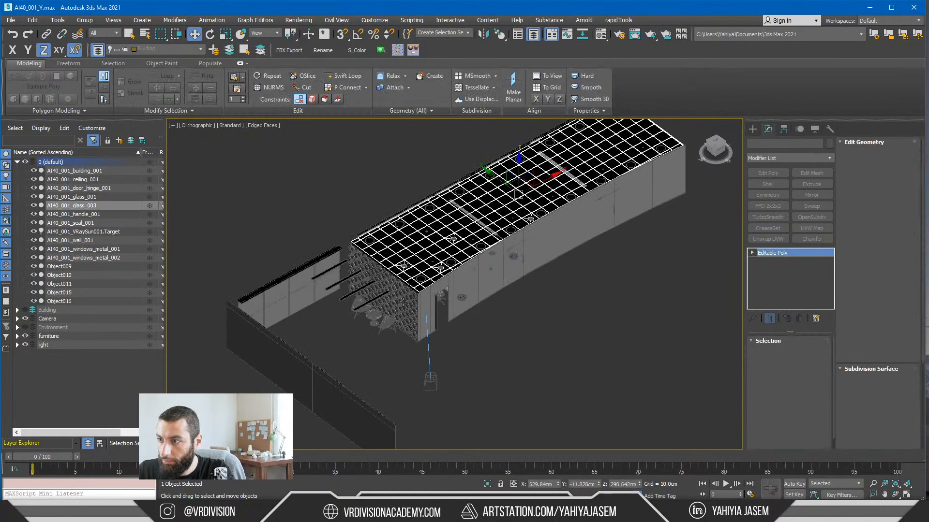
pyautogui.click(404, 302)
pyautogui.hotkey('alt', 'q')
pyautogui.keyDown('alt'); pyautogui.moveTo(460, 315); pyautogui.dragTo(457, 277, button='middle'); pyautogui.keyUp('alt')
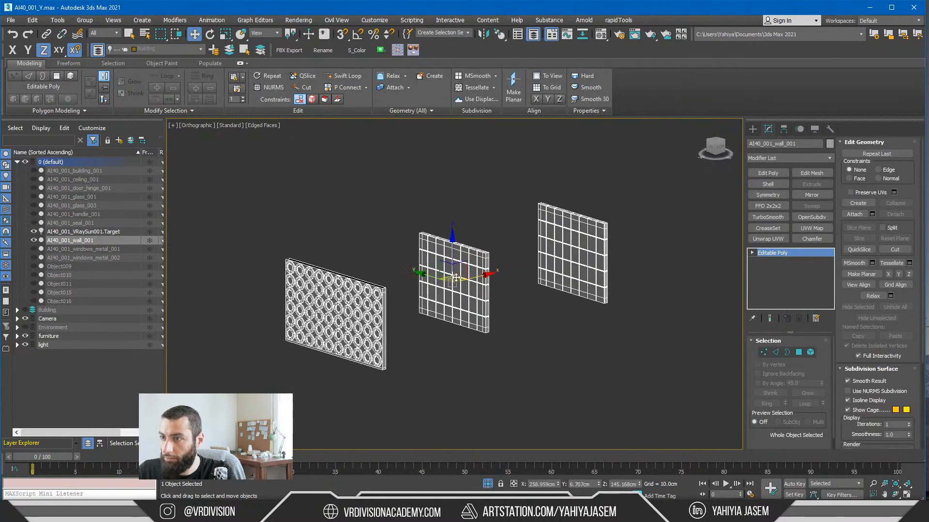
# Step: Detach the middle tiled panel of AI40_001_wall_001 as a separate object
pyautogui.press('5')
pyautogui.click(472, 301)
pyautogui.scroll(3, 548, 220)
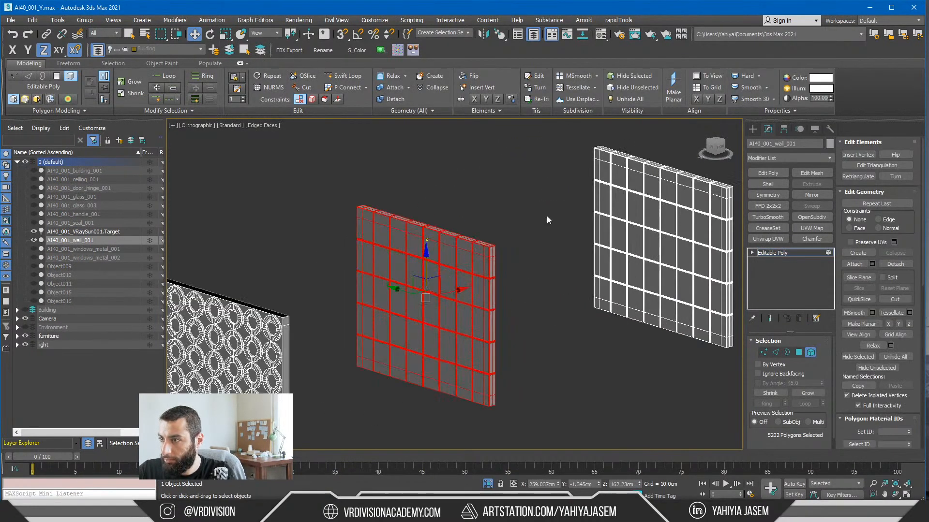
pyautogui.scroll(3, 529, 225)
pyautogui.hotkey('alt', 'd')
pyautogui.click(492, 263)
# Step: Detach the far tiled panel of AI40_001_wall_001 as a separate object
pyautogui.scroll(-1, 493, 261)
pyautogui.click(650, 240)
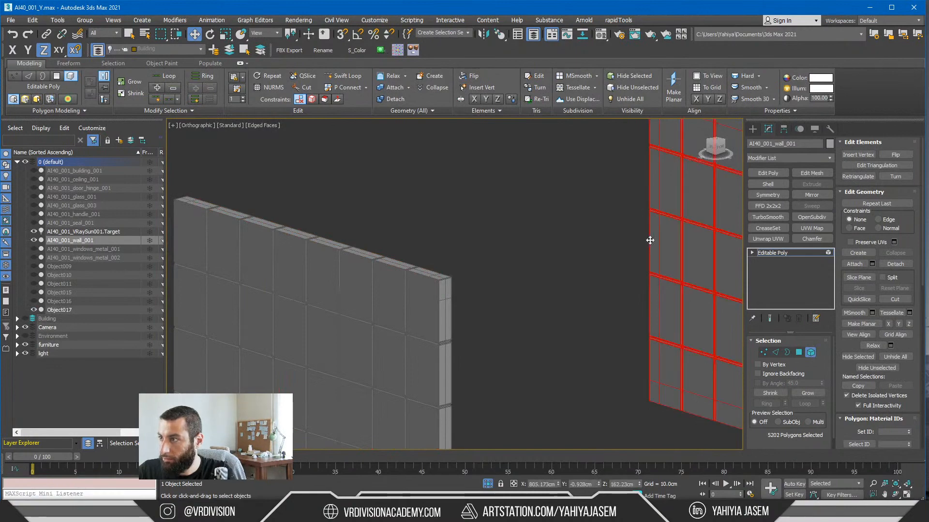
pyautogui.press('z')
pyautogui.hotkey('alt', 'd')
pyautogui.click(492, 262)
# Step: Detach the flat backing panel behind the rings of AI40_001_wall_001 as a separate object
pyautogui.scroll(-3, 484, 262)
pyautogui.moveTo(454, 263); pyautogui.dragTo(583, 199, button='middle')
pyautogui.click(305, 282)
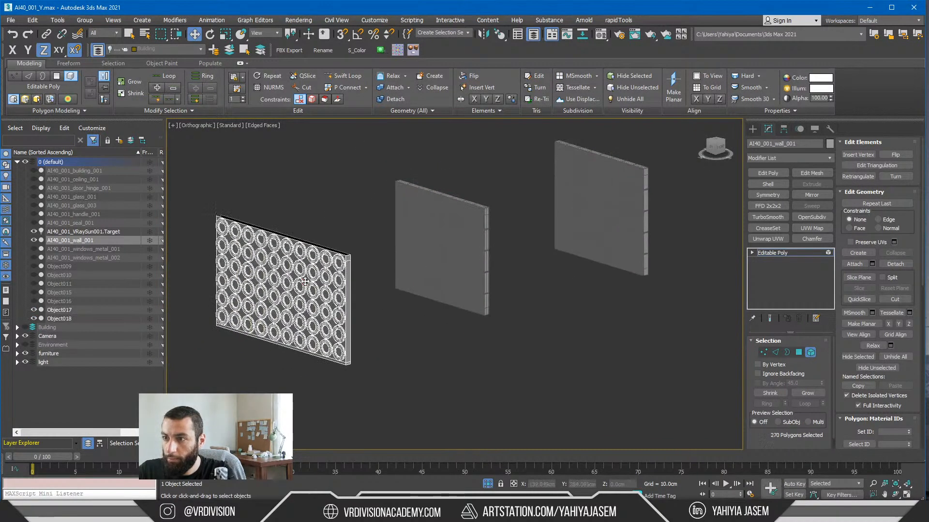
pyautogui.press('z')
pyautogui.scroll(-5, 435, 270)
pyautogui.keyDown('alt'); pyautogui.moveTo(483, 271); pyautogui.dragTo(428, 270, button='middle'); pyautogui.keyUp('alt')
pyautogui.scroll(-2, 457, 270)
pyautogui.click(431, 271)
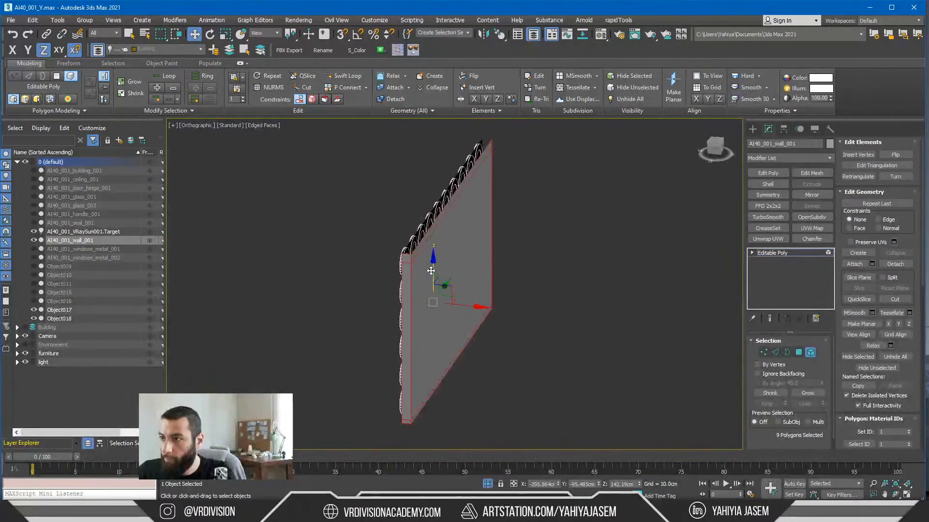
pyautogui.hotkey('alt', 'd')
pyautogui.click(491, 263)
# Step: Isolate the remaining rings of AI40_001_wall_001 and detach the two rightmost ring columns as one object
pyautogui.keyDown('alt'); pyautogui.moveTo(491, 263); pyautogui.dragTo(527, 269, button='middle'); pyautogui.keyUp('alt')
pyautogui.hotkey('alt', 'q')
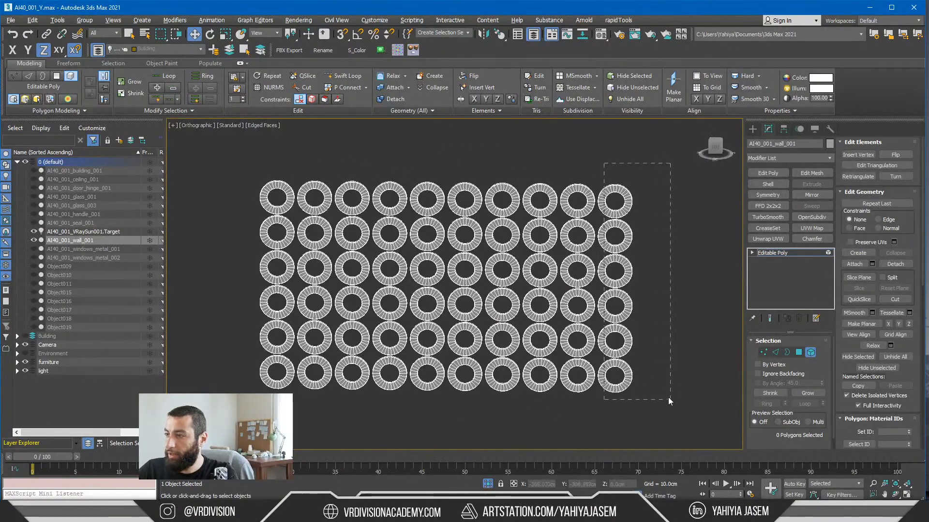
pyautogui.moveTo(668, 397); pyautogui.dragTo(670, 399)
pyautogui.keyDown('ctrl'); pyautogui.moveTo(670, 399); pyautogui.dragTo(573, 178); pyautogui.keyUp('ctrl')
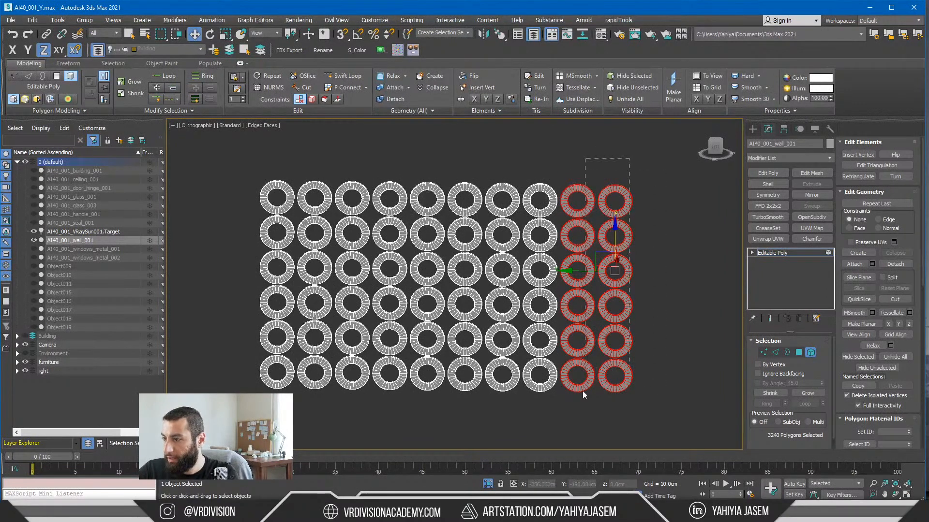
pyautogui.hotkey('alt', 'd')
pyautogui.click(493, 263)
# Step: Detach the next three pairs of ring columns as separate objects, and end the isolation
pyautogui.moveTo(514, 399); pyautogui.dragTo(531, 169)
pyautogui.hotkey('alt', 'd')
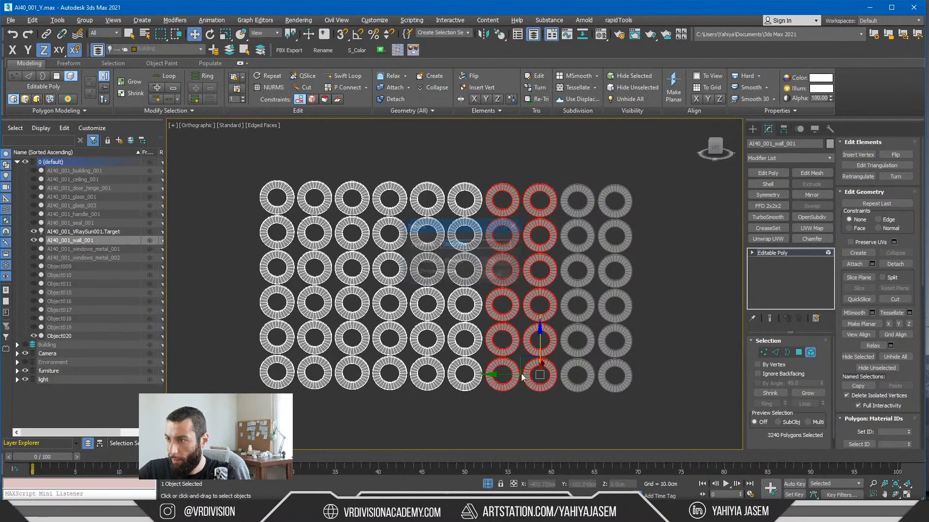
pyautogui.click(494, 263)
pyautogui.moveTo(465, 387); pyautogui.dragTo(421, 401)
pyautogui.hotkey('alt', 'd')
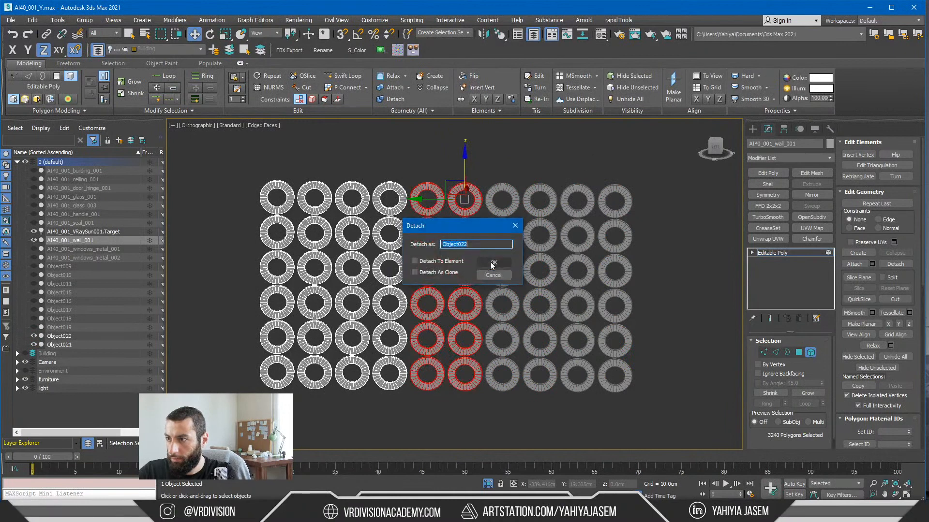
pyautogui.click(492, 263)
pyautogui.hotkey('alt', 'd')
pyautogui.moveTo(346, 424); pyautogui.dragTo(285, 290)
pyautogui.click(492, 263)
pyautogui.click(700, 215)
pyautogui.click(770, 253)
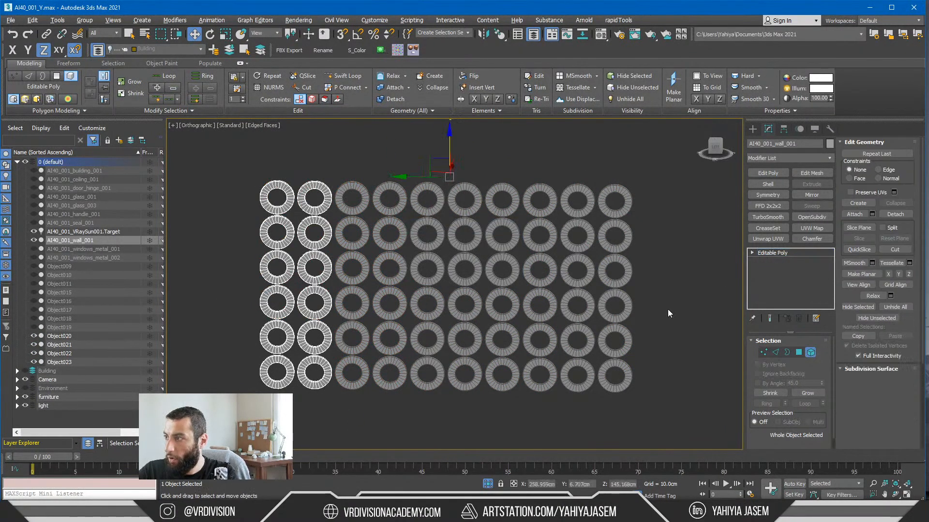
pyautogui.click(487, 483)
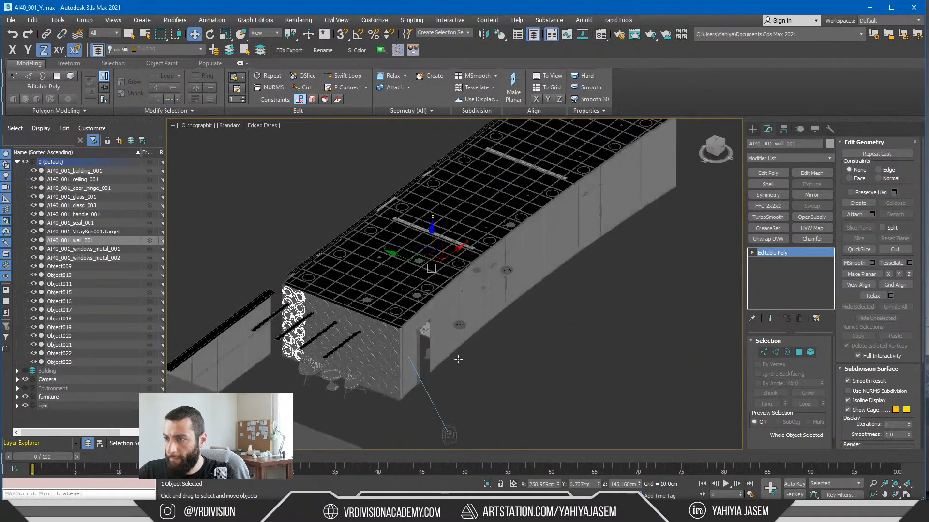
# Step: Select the detached wall pieces from Object009 through Object023 and move them to the Building layer
pyautogui.click(538, 404)
pyautogui.click(60, 267)
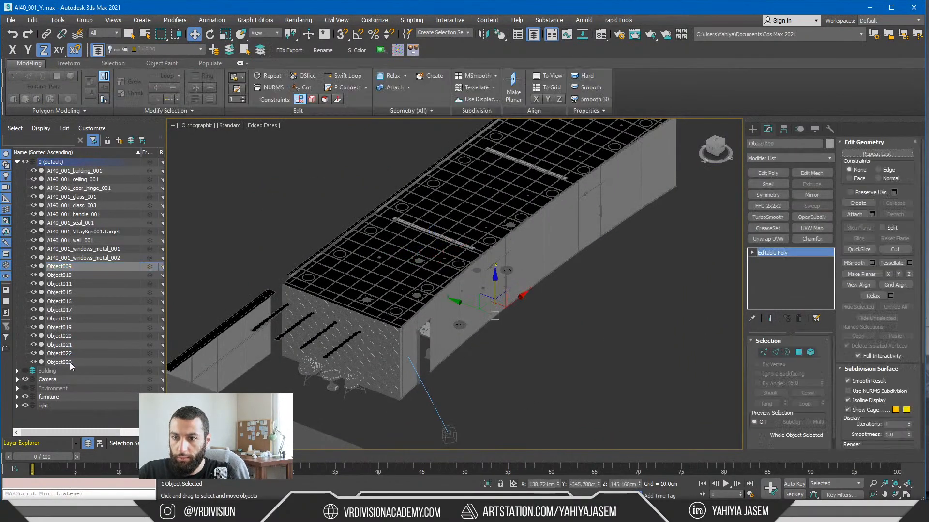
pyautogui.keyDown('shift'); pyautogui.click(69, 361); pyautogui.keyUp('shift')
pyautogui.hotkey('alt', 'q')
pyautogui.hotkey('alt', 'q')
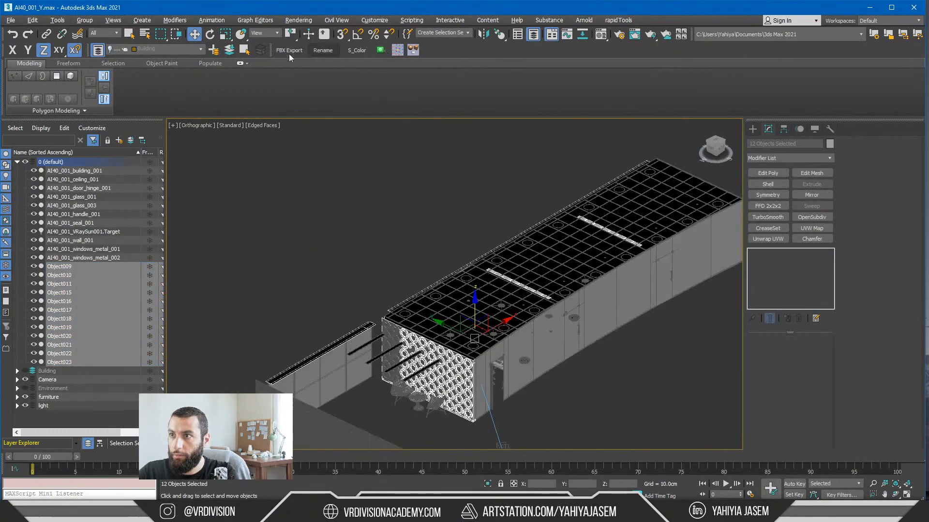
pyautogui.click(229, 50)
# Step: Move the remaining AI40_001_wall_001 object to the Building layer
pyautogui.scroll(5, 391, 338)
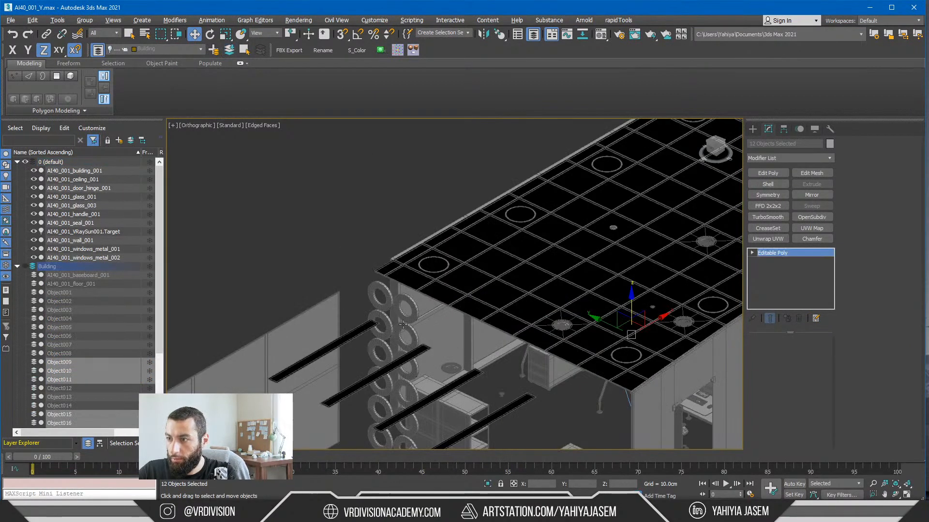
pyautogui.click(403, 324)
pyautogui.click(229, 50)
# Step: Isolate the glass wall AI40_001_glass_001 and start editing it at element level
pyautogui.moveTo(455, 250); pyautogui.dragTo(294, 155, button='middle')
pyautogui.keyDown('alt'); pyautogui.moveTo(515, 259); pyautogui.dragTo(482, 259, button='middle'); pyautogui.keyUp('alt')
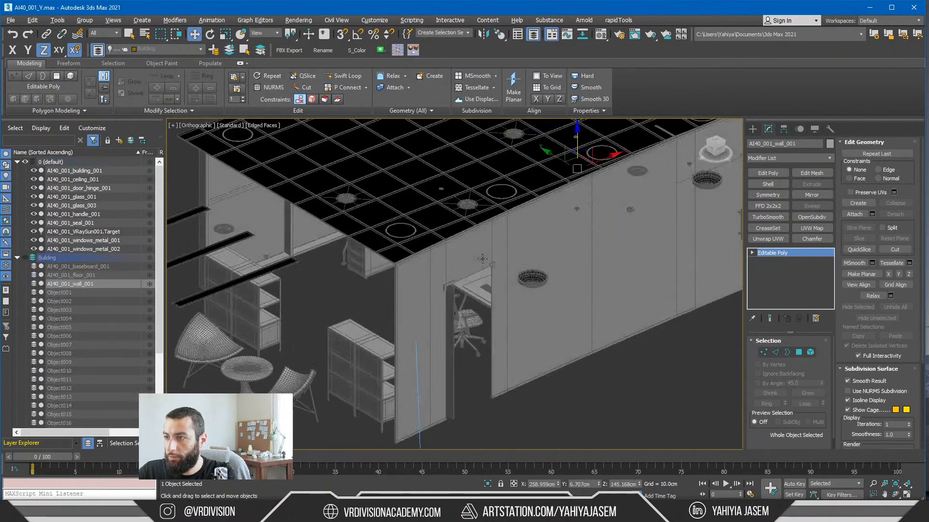
pyautogui.click(485, 259)
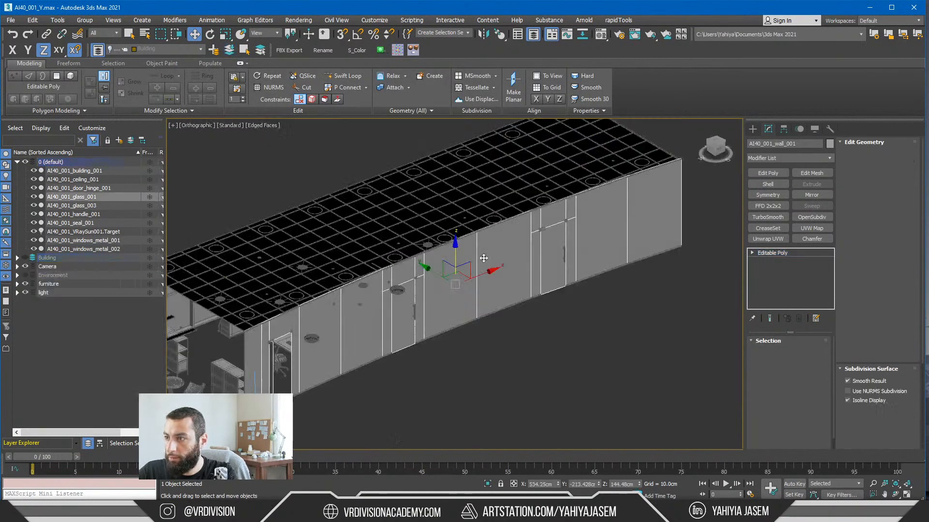
pyautogui.hotkey('alt', 'q')
pyautogui.keyDown('alt'); pyautogui.moveTo(487, 258); pyautogui.dragTo(598, 254, button='middle'); pyautogui.keyUp('alt')
pyautogui.press('5')
pyautogui.click(227, 202)
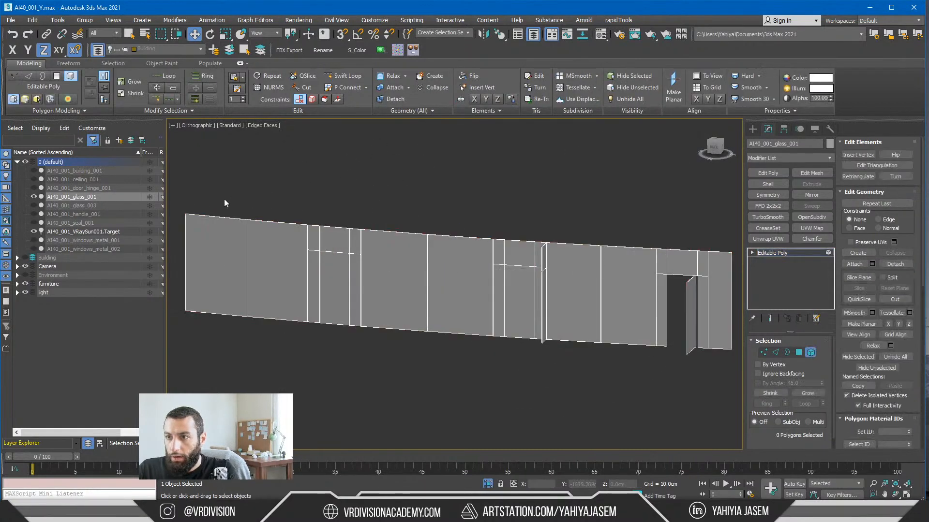
pyautogui.click(230, 233)
pyautogui.hotkey('alt', 'd')
pyautogui.click(502, 263)
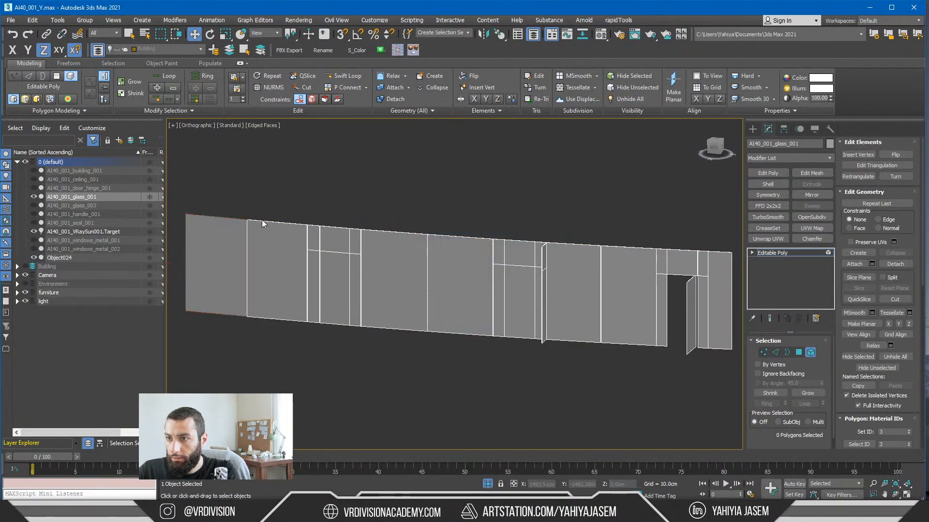
pyautogui.click(263, 259)
pyautogui.hotkey('ctrl', 'z')
# Step: Detach the two plain end panels of AI40_001_glass_001 as one object and the adjoining door section as another
pyautogui.keyDown('ctrl'); pyautogui.click(249, 272); pyautogui.keyUp('ctrl')
pyautogui.hotkey('alt', 'd')
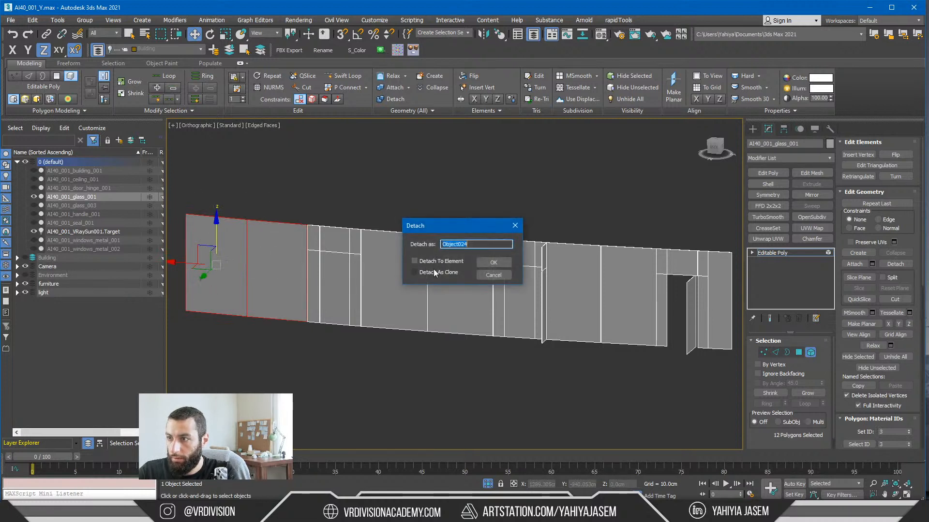
pyautogui.click(499, 262)
pyautogui.moveTo(249, 177); pyautogui.dragTo(357, 362)
pyautogui.hotkey('alt', 'd')
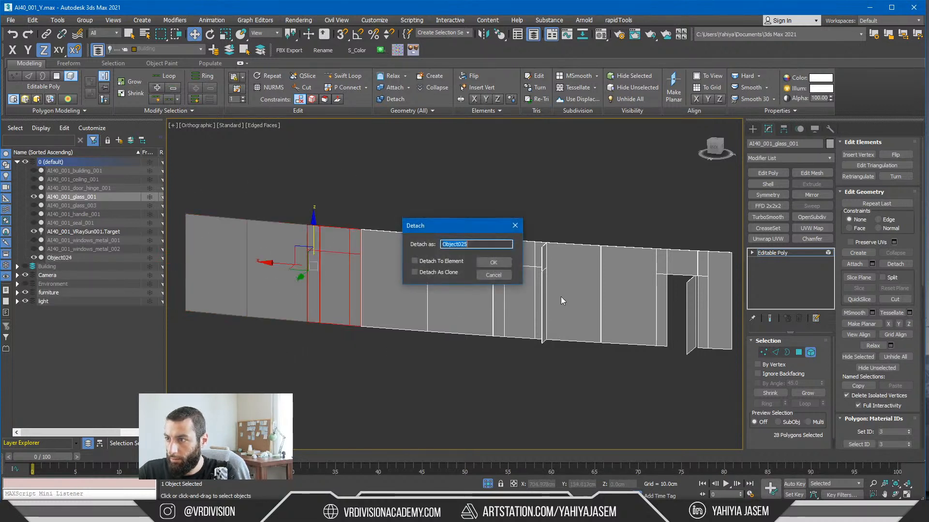
pyautogui.click(499, 263)
# Step: Detach the next two plain panels of AI40_001_glass_001 as one object and the following door section as another
pyautogui.moveTo(305, 196); pyautogui.dragTo(455, 361)
pyautogui.hotkey('alt', 'd')
pyautogui.click(499, 262)
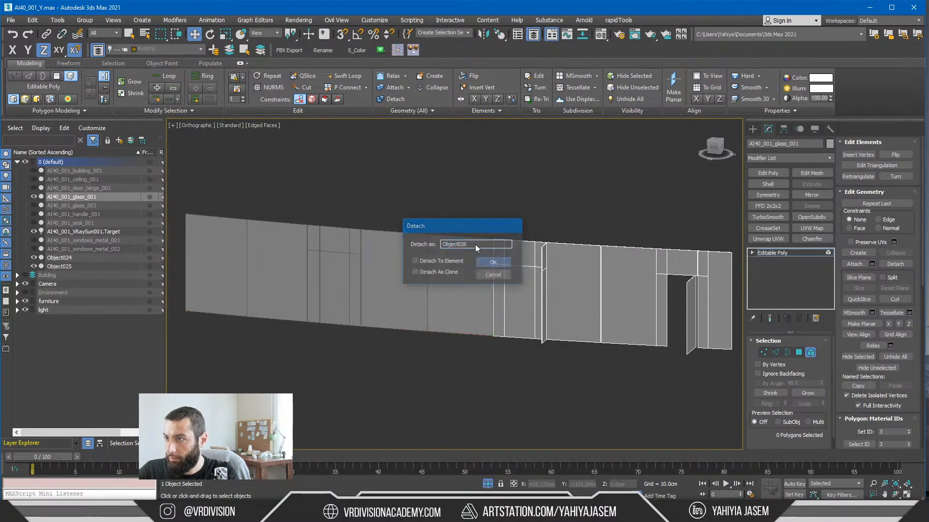
pyautogui.moveTo(422, 200); pyautogui.dragTo(545, 379)
pyautogui.keyDown('alt'); pyautogui.moveTo(544, 379); pyautogui.dragTo(418, 315, button='middle'); pyautogui.keyUp('alt')
pyautogui.hotkey('alt', 'd')
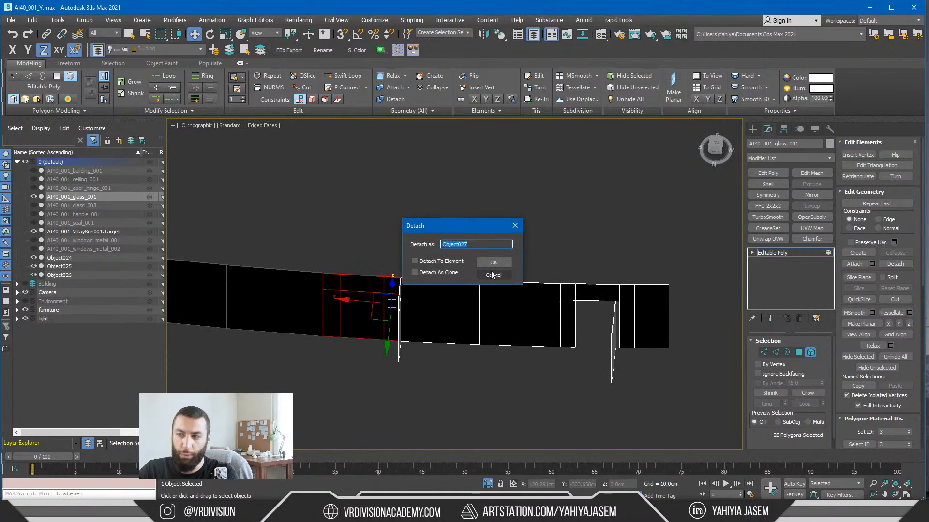
pyautogui.click(495, 262)
# Step: Detach the last door section with its end panel from AI40_001_glass_001 as one object, and end the isolation
pyautogui.keyDown('alt'); pyautogui.moveTo(502, 295); pyautogui.dragTo(555, 226, button='middle'); pyautogui.keyUp('alt')
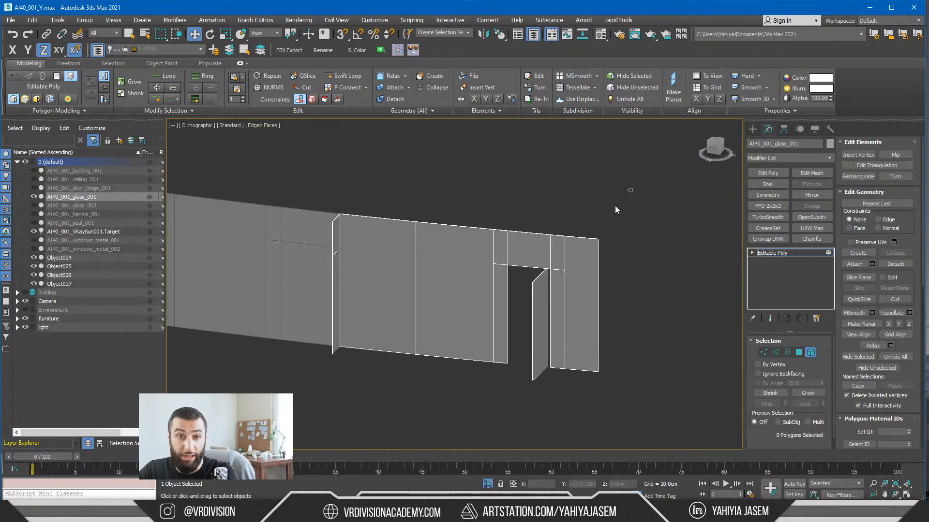
pyautogui.moveTo(502, 378); pyautogui.dragTo(503, 380)
pyautogui.hotkey('alt', 'd')
pyautogui.click(499, 257)
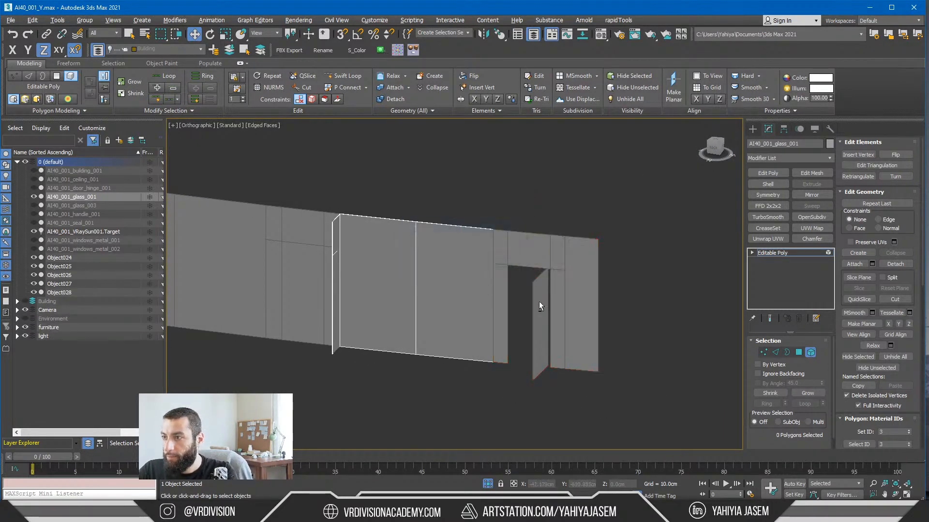
pyautogui.keyDown('alt'); pyautogui.moveTo(539, 301); pyautogui.dragTo(464, 290, button='middle'); pyautogui.keyUp('alt')
pyautogui.click(777, 253)
pyautogui.click(527, 440)
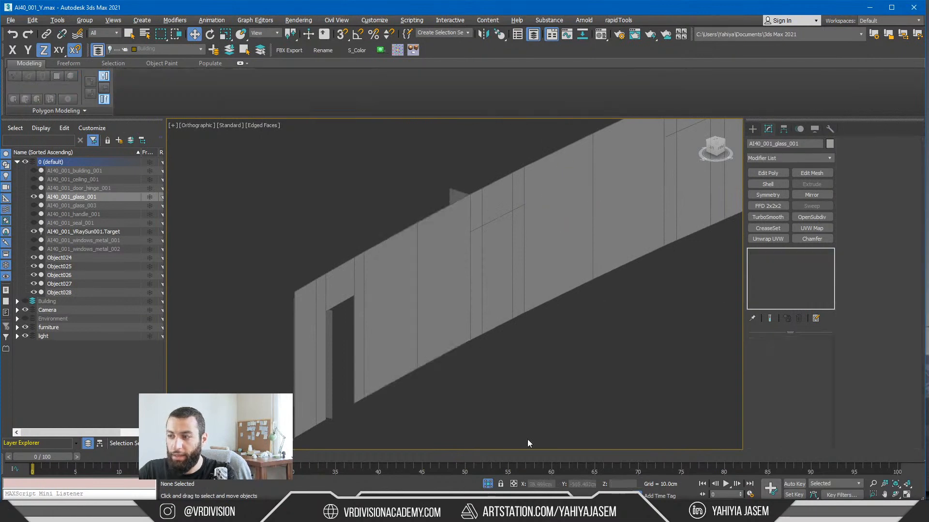
pyautogui.click(487, 484)
# Step: Select the detached glass sections Object024 through Object028 and move them to the Building layer
pyautogui.click(341, 361)
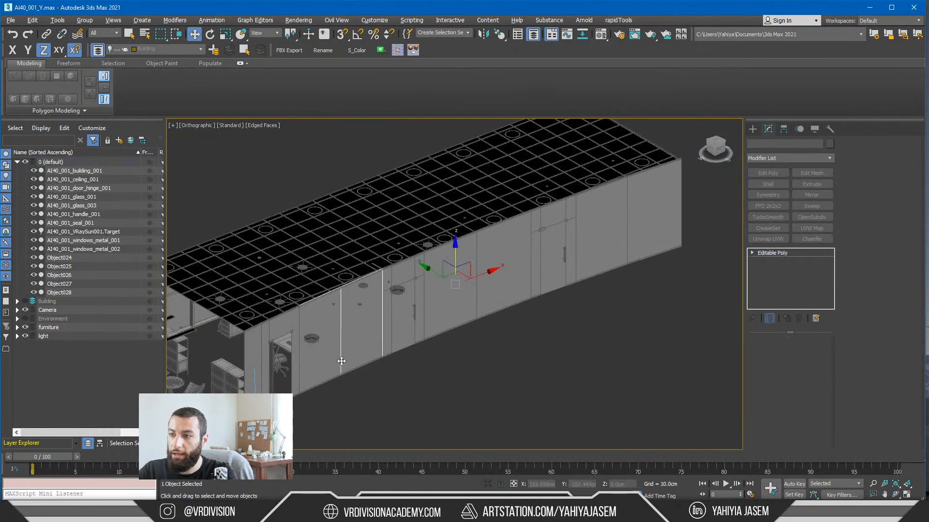
pyautogui.click(48, 258)
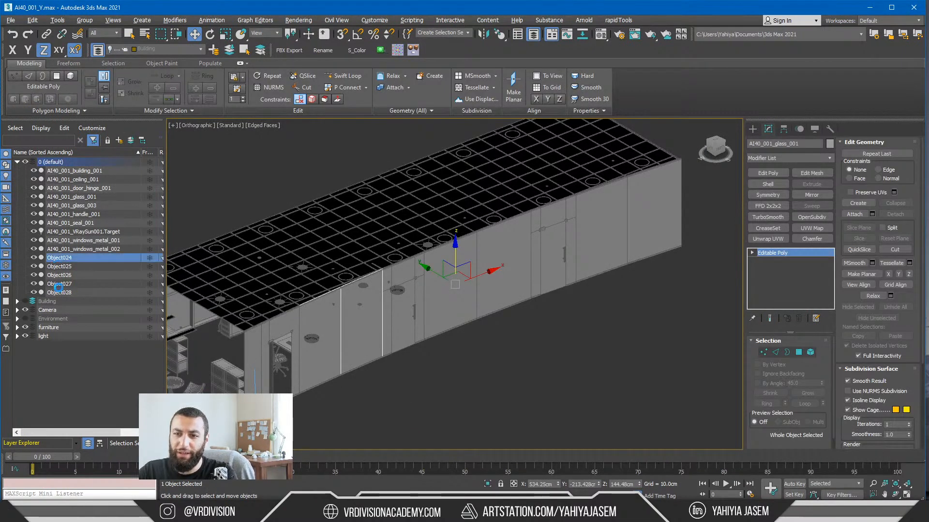
pyautogui.keyDown('shift'); pyautogui.click(57, 292); pyautogui.keyUp('shift')
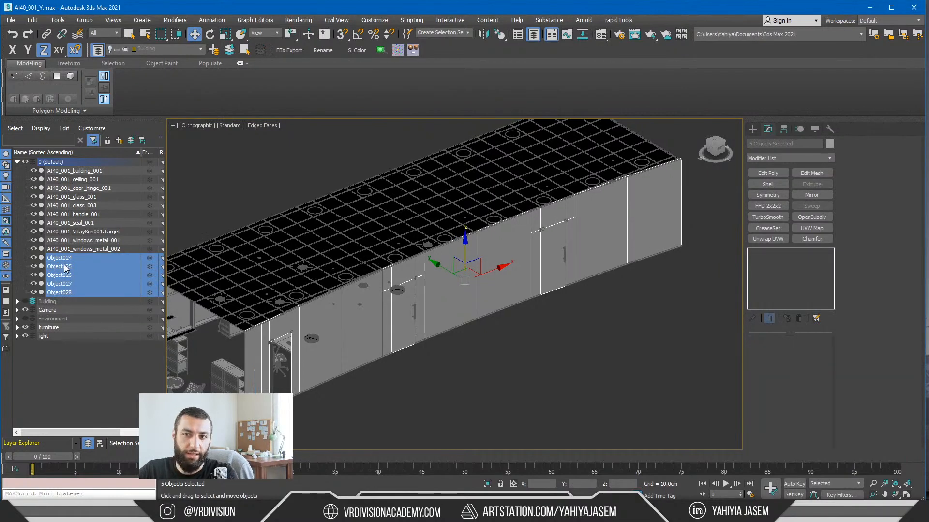
pyautogui.click(228, 52)
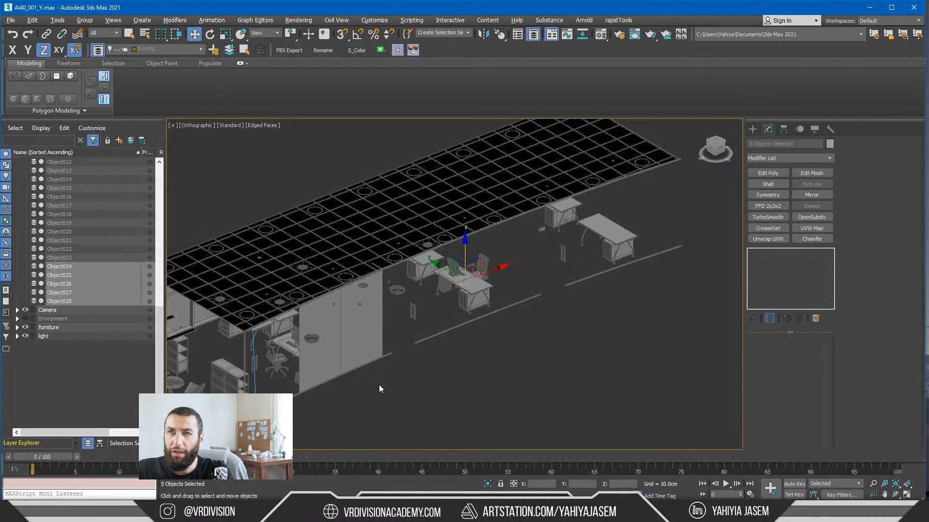
# Step: Move the remaining AI40_001_glass_001 object to the Building layer
pyautogui.click(363, 349)
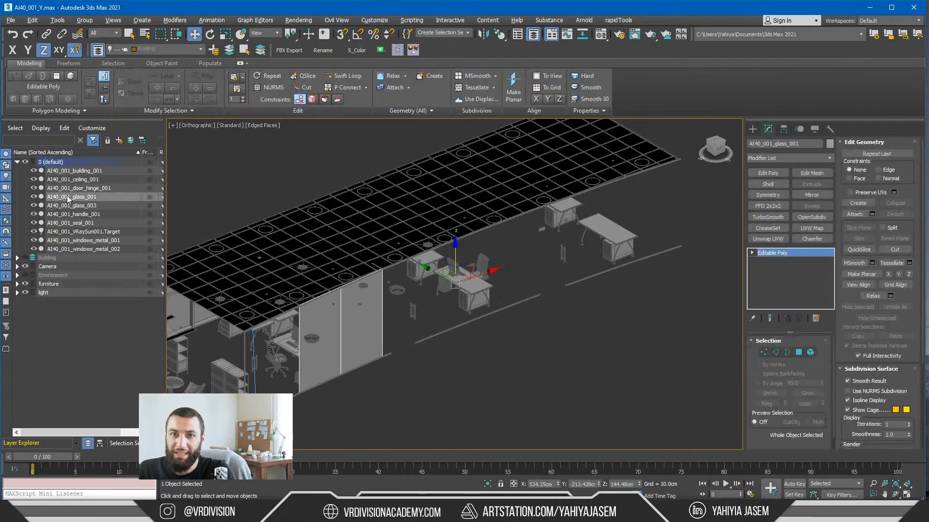
pyautogui.click(226, 52)
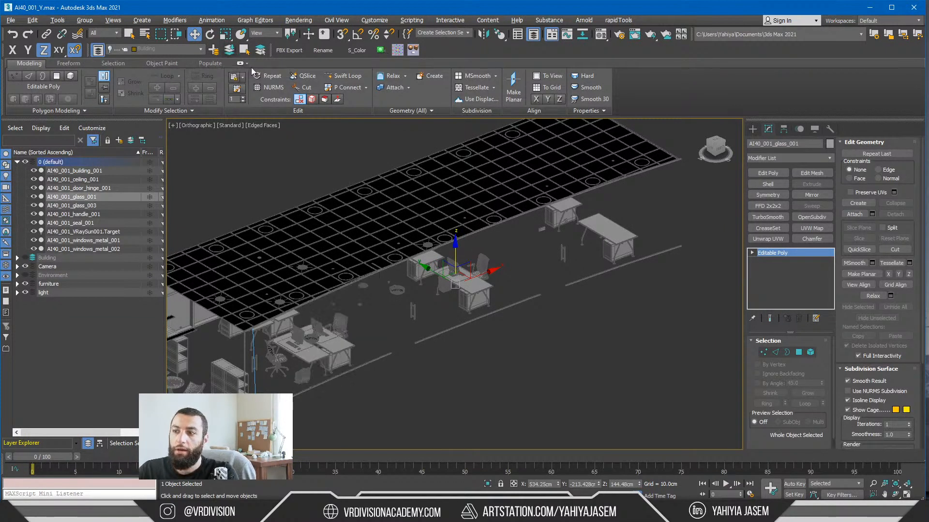
pyautogui.moveTo(391, 275)
pyautogui.keyDown('alt'); pyautogui.mouseDown(button='middle')
pyautogui.moveTo(389, 259)
pyautogui.moveTo(382, 268)
pyautogui.mouseUp(button='middle'); pyautogui.keyUp('alt')
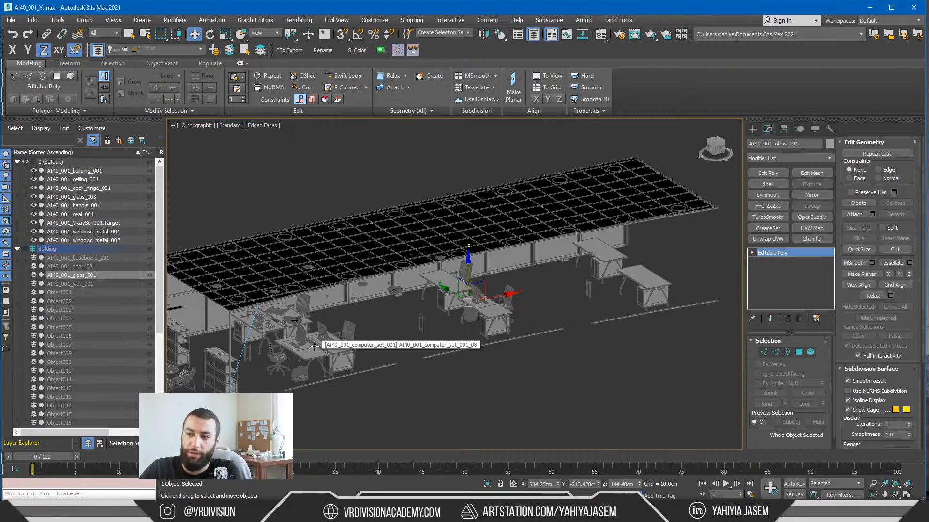
# Step: Isolate the desk group AI40_001_table_001 to examine it, and end the isolation
pyautogui.moveTo(341, 292); pyautogui.dragTo(401, 299, button='middle')
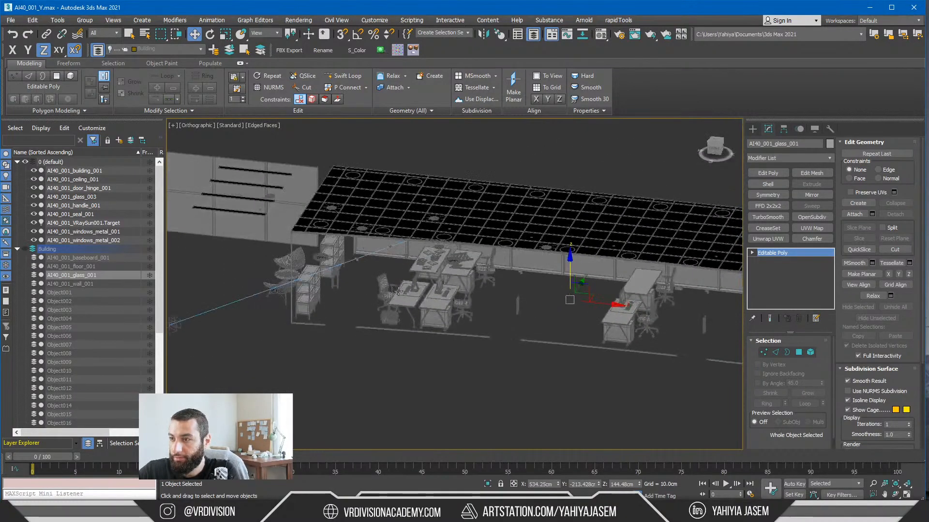
pyautogui.scroll(8, 401, 304)
pyautogui.click(402, 303)
pyautogui.hotkey('alt', 'q')
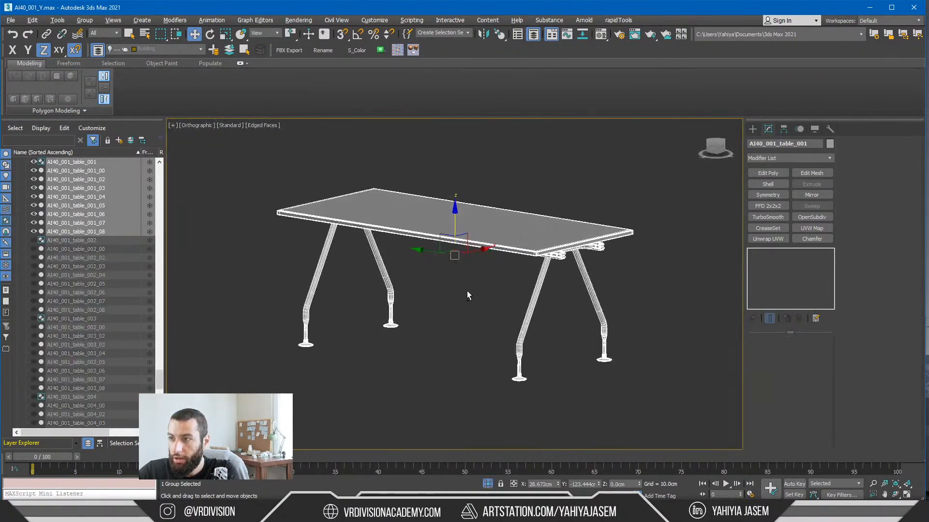
pyautogui.hotkey('alt', 'q')
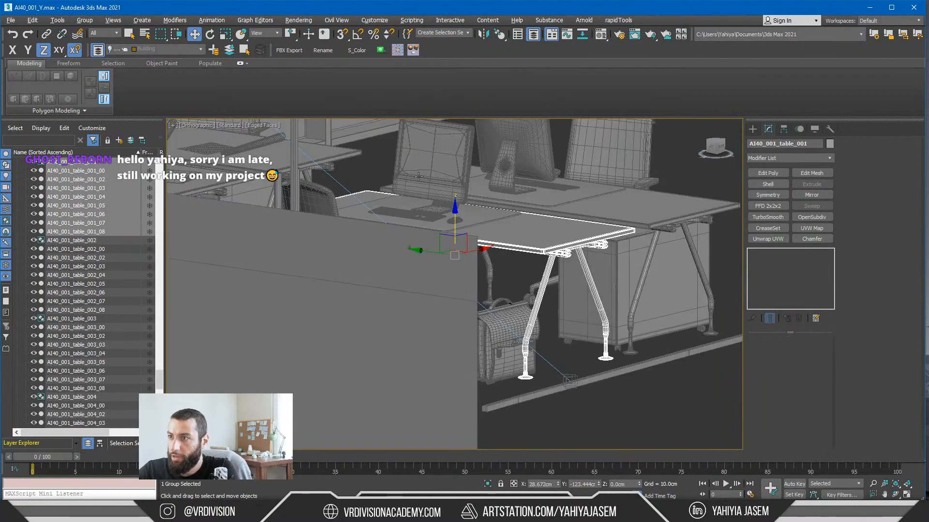
# Step: Isolate the computer group AI40_001_computer_set_001 and open the group for editing its parts
pyautogui.click(491, 220)
pyautogui.keyDown('alt'); pyautogui.moveTo(491, 220); pyautogui.dragTo(464, 185, button='middle'); pyautogui.keyUp('alt')
pyautogui.moveTo(459, 182); pyautogui.dragTo(351, 199)
pyautogui.hotkey('ctrl', 'z')
pyautogui.hotkey('alt', 'q')
pyautogui.click(84, 23)
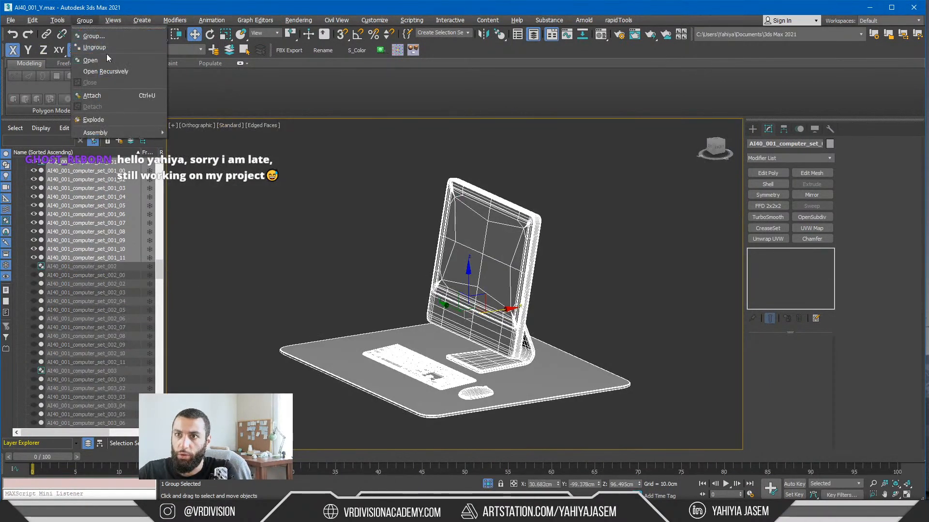
pyautogui.click(91, 60)
# Step: Try moving the monitor casing of the opened computer set aside along the X axis, and undo the move
pyautogui.click(498, 289)
pyautogui.click(505, 325)
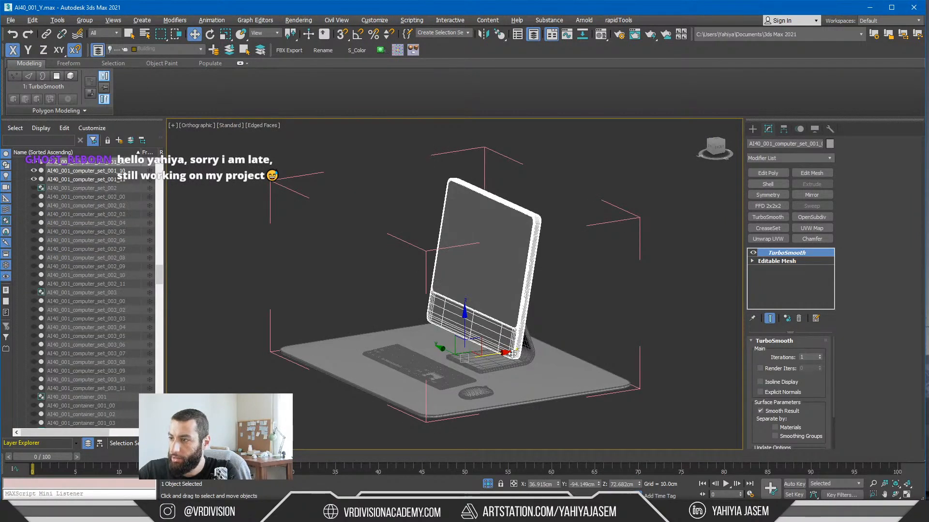
pyautogui.moveTo(494, 354); pyautogui.dragTo(273, 388)
pyautogui.hotkey('ctrl', 'z')
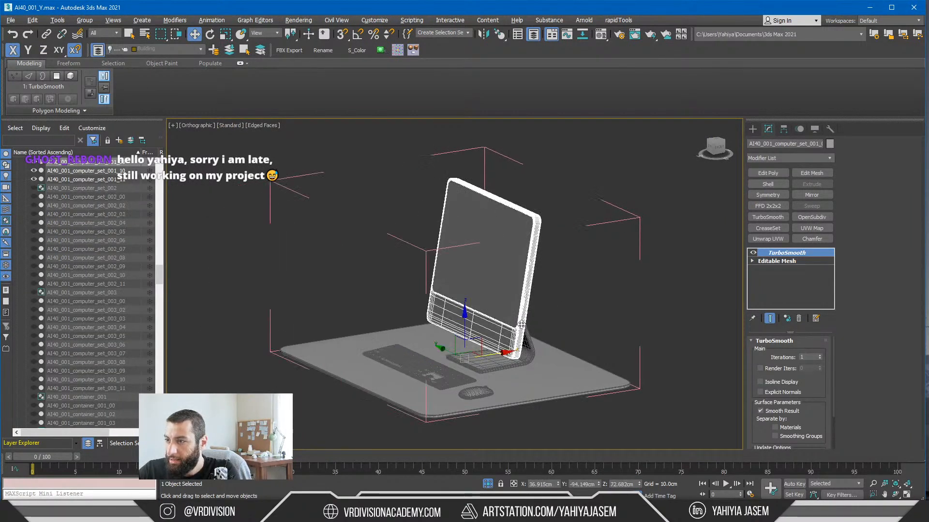
# Step: Select the six monitor and stand parts of AI40_001_computer_set_001 and combine them into a single Editable Poly object
pyautogui.keyDown('alt'); pyautogui.moveTo(521, 324); pyautogui.dragTo(549, 305, button='middle'); pyautogui.keyUp('alt')
pyautogui.moveTo(549, 305); pyautogui.dragTo(683, 261)
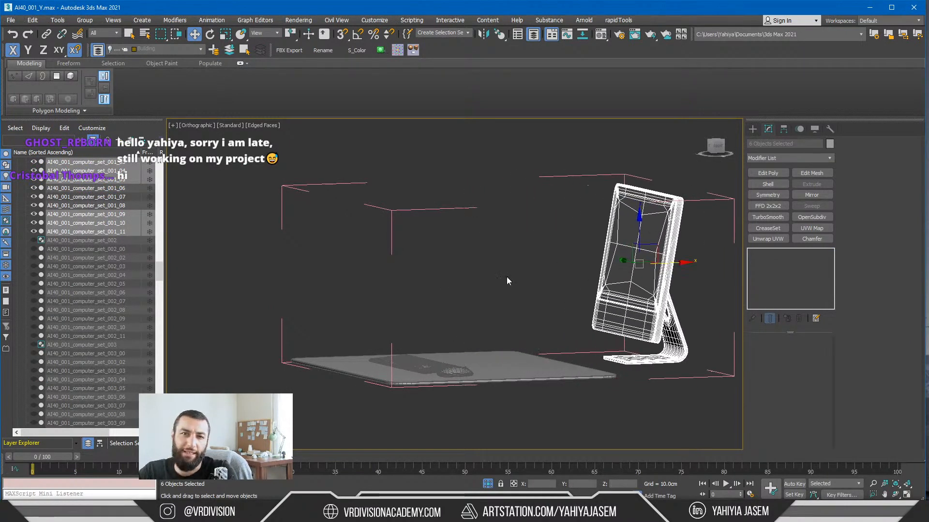
pyautogui.keyDown('alt'); pyautogui.moveTo(453, 297); pyautogui.dragTo(458, 313, button='middle'); pyautogui.keyUp('alt')
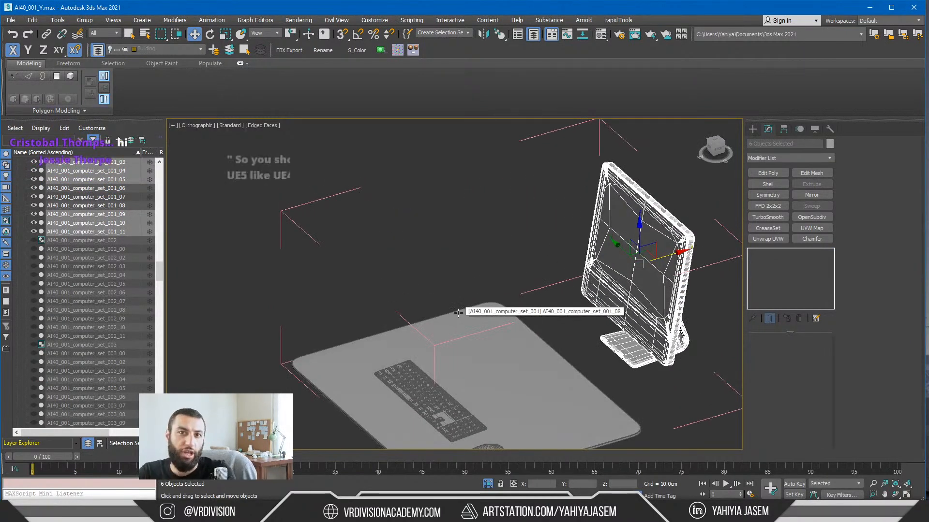
pyautogui.hotkey('ctrl', 'z')
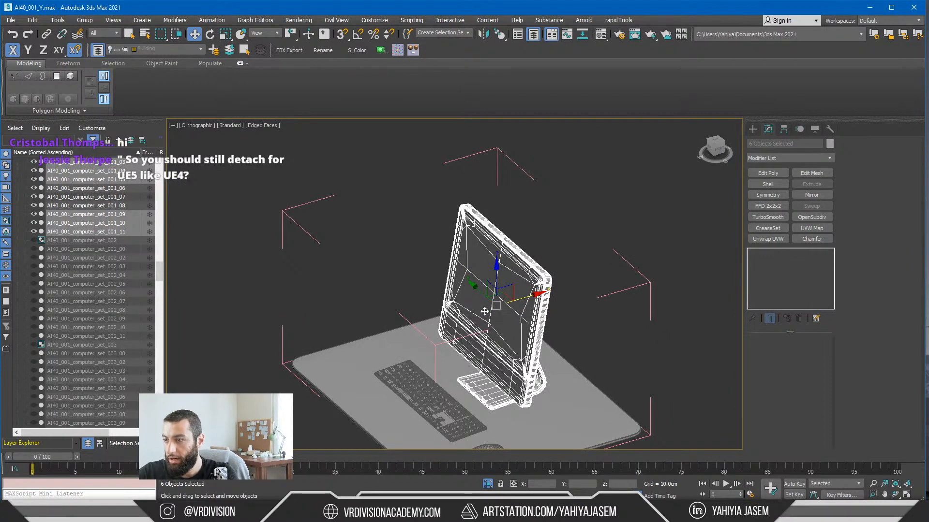
pyautogui.keyDown('alt'); pyautogui.moveTo(483, 317); pyautogui.dragTo(420, 262, button='middle'); pyautogui.keyUp('alt')
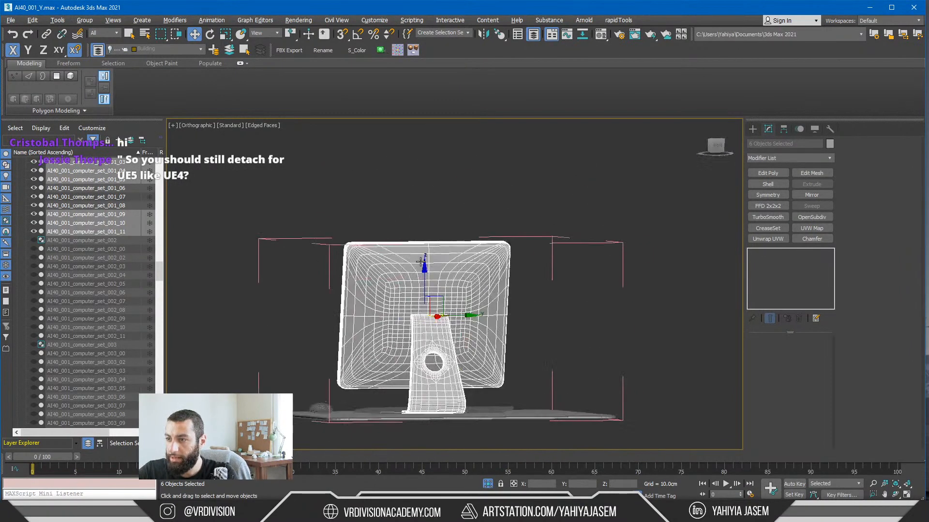
pyautogui.keyDown('alt'); pyautogui.moveTo(361, 286); pyautogui.dragTo(753, 144, button='middle'); pyautogui.keyUp('alt')
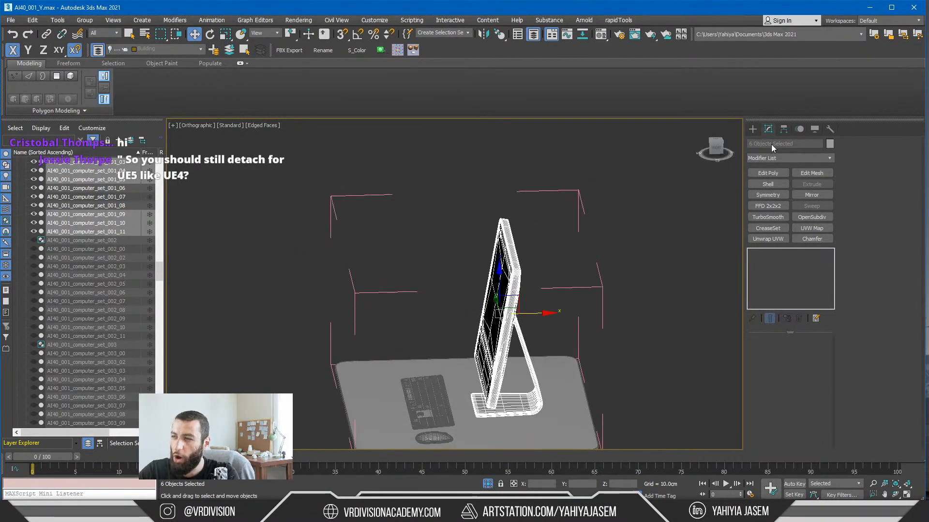
pyautogui.keyDown('alt'); pyautogui.moveTo(466, 335); pyautogui.dragTo(401, 336, button='middle'); pyautogui.keyUp('alt')
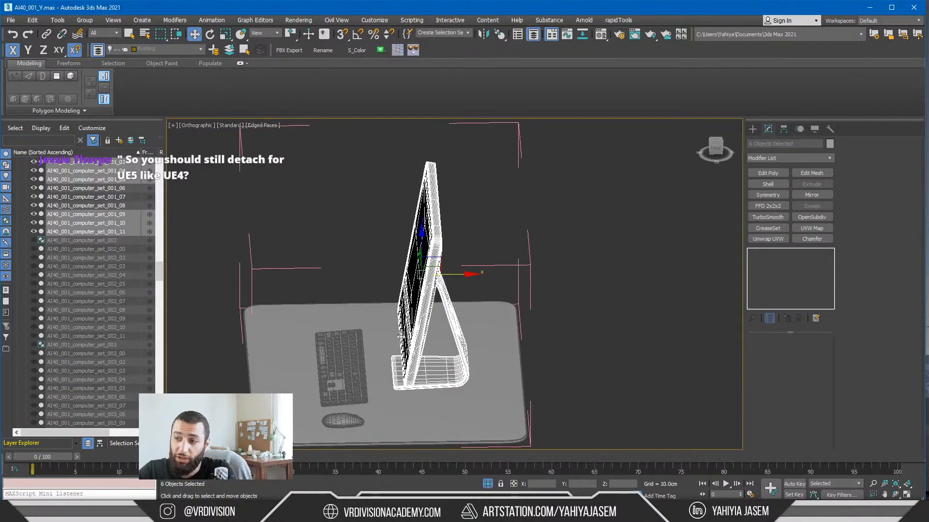
pyautogui.click(463, 315)
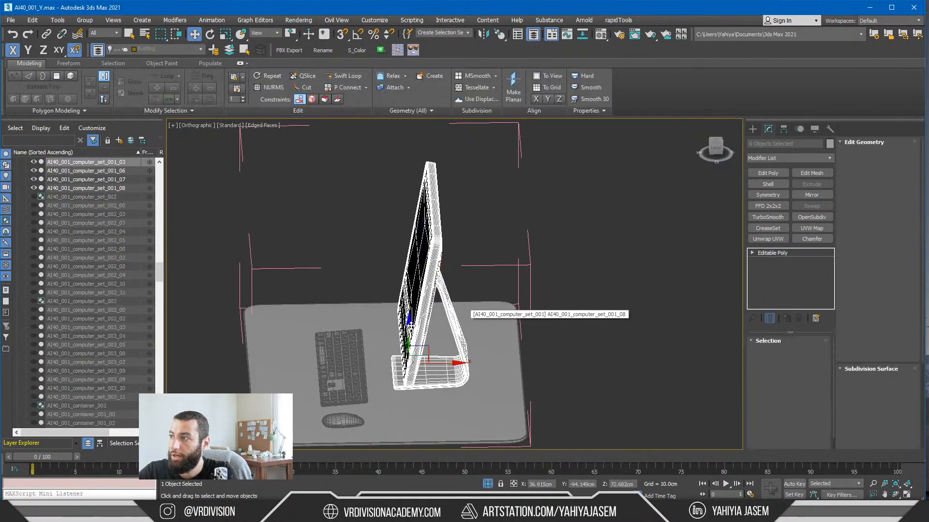
pyautogui.moveTo(463, 315)
pyautogui.keyDown('alt'); pyautogui.mouseDown(button='middle')
pyautogui.moveTo(450, 317)
pyautogui.moveTo(468, 317)
pyautogui.mouseUp(button='middle'); pyautogui.keyUp('alt')
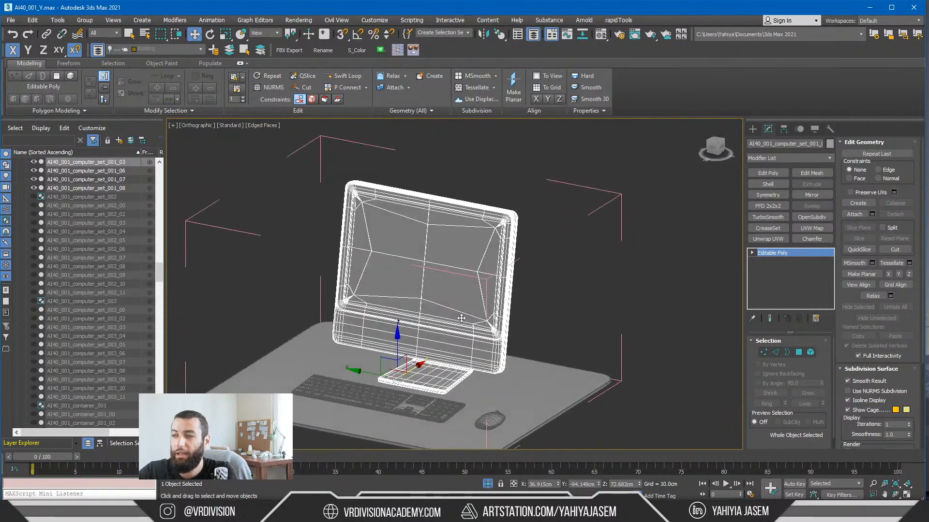
pyautogui.scroll(3, 461, 336)
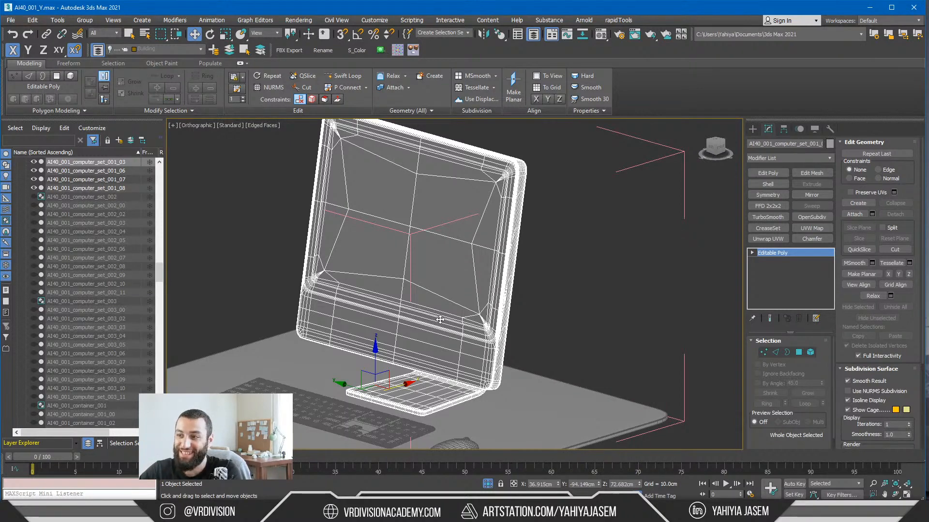
# Step: Reselect the combined monitor object and sample its material into the Material Editor to examine its sub-materials
pyautogui.click(536, 240)
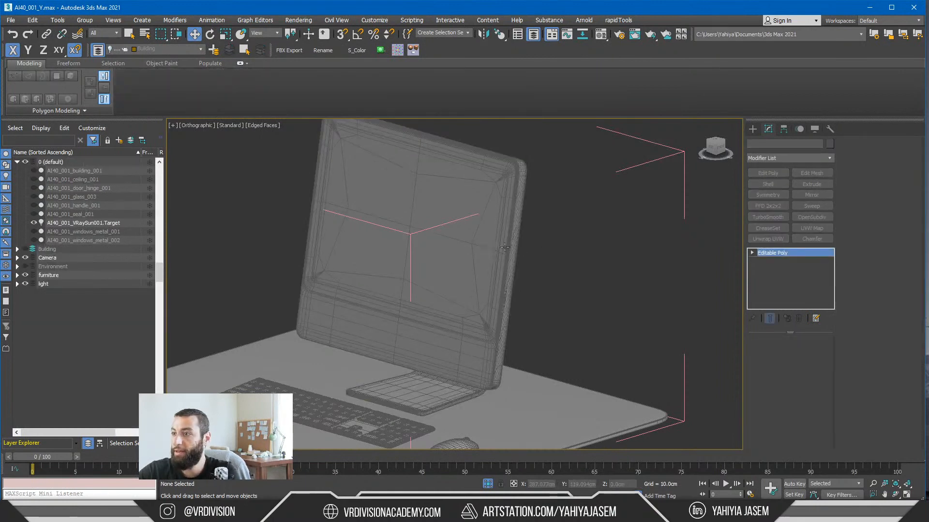
pyautogui.click(505, 247)
pyautogui.scroll(2, 521, 269)
pyautogui.scroll(-5, 535, 274)
pyautogui.keyDown('alt'); pyautogui.moveTo(535, 274); pyautogui.dragTo(471, 286, button='middle'); pyautogui.keyUp('alt')
pyautogui.scroll(2, 542, 278)
pyautogui.press('m')
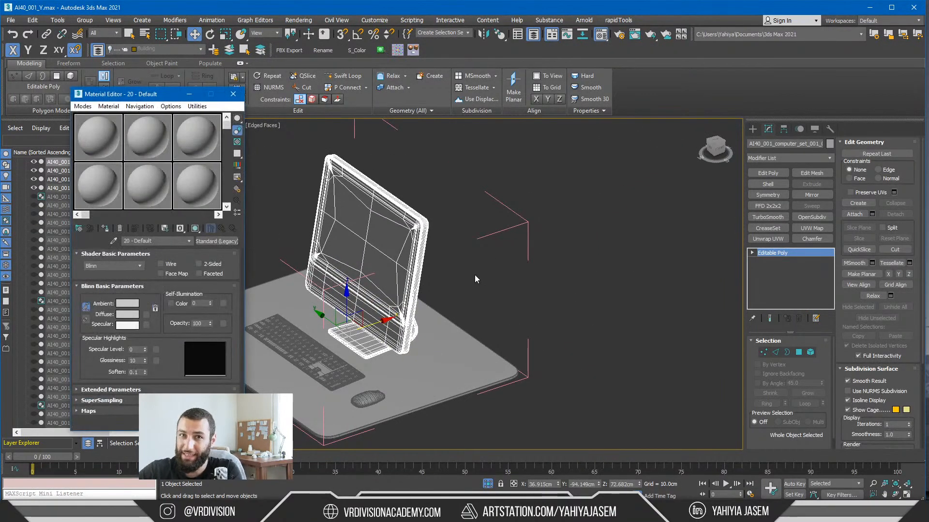
pyautogui.click(114, 241)
pyautogui.click(334, 245)
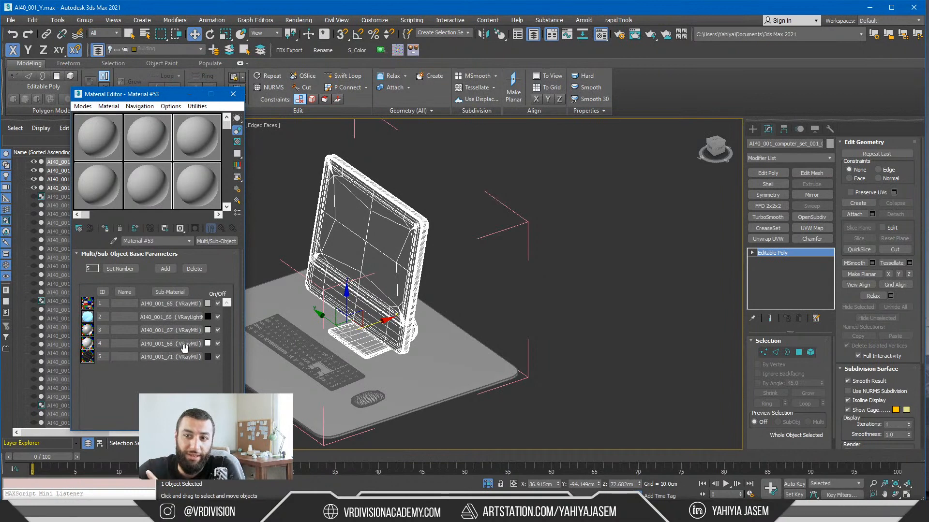
# Step: End the isolation of the computer group and examine the surrounding office desks and computers
pyautogui.scroll(2, 392, 307)
pyautogui.keyDown('alt'); pyautogui.moveTo(398, 308); pyautogui.dragTo(372, 292, button='middle'); pyautogui.keyUp('alt')
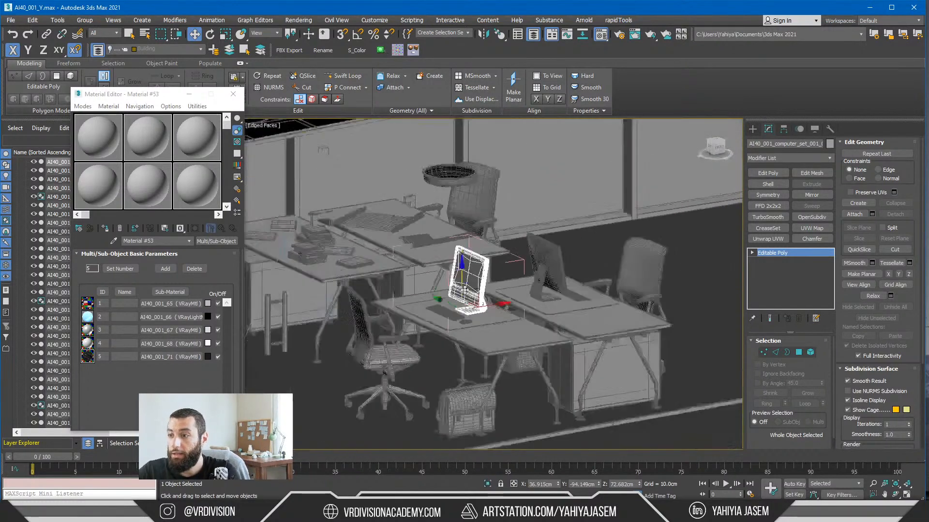
pyautogui.keyDown('alt'); pyautogui.moveTo(464, 290); pyautogui.dragTo(416, 338, button='middle'); pyautogui.keyUp('alt')
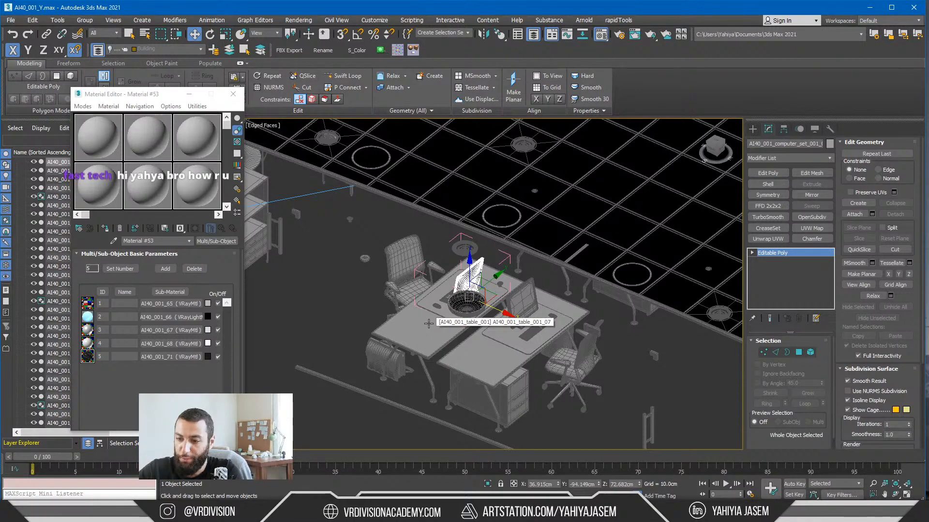
# Step: Switch to the Chrome browser and open youtube.com in a new tab
pyautogui.click(242, 512)
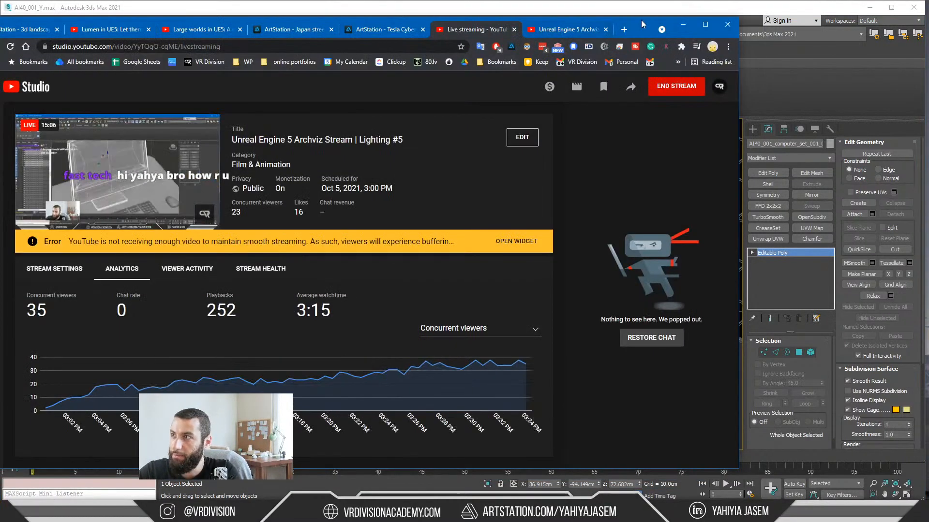
pyautogui.click(638, 31)
pyautogui.write('youtube.com')
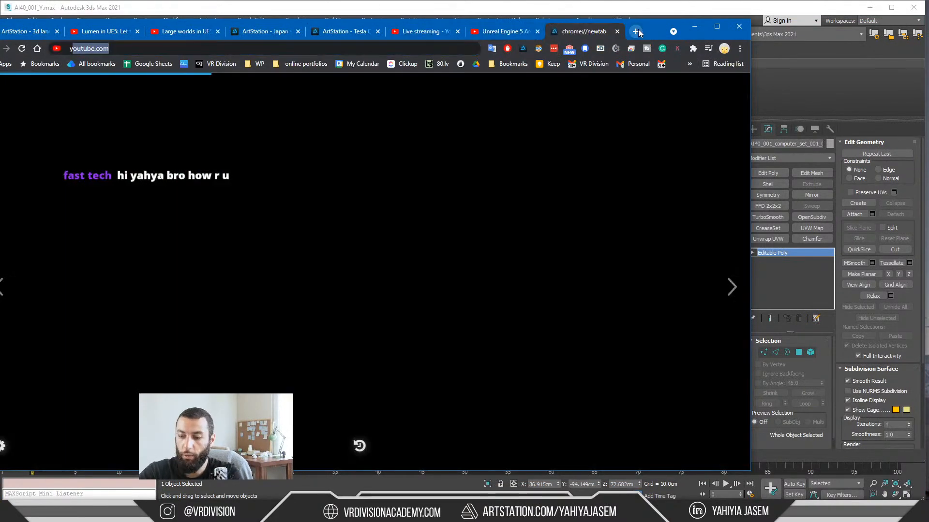
pyautogui.press('Return')
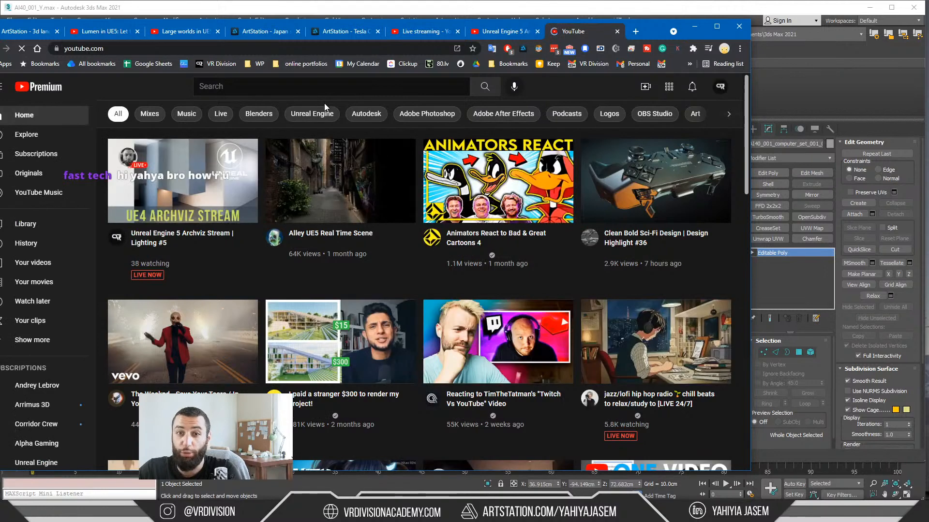
# Step: Search YouTube for "techart aid"
pyautogui.click(336, 90)
pyautogui.write('tr')
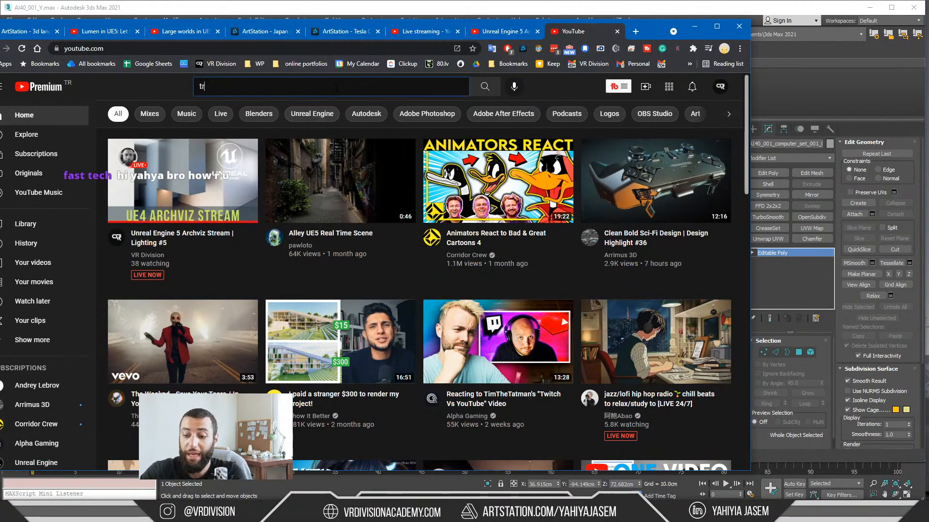
pyautogui.write('ech')
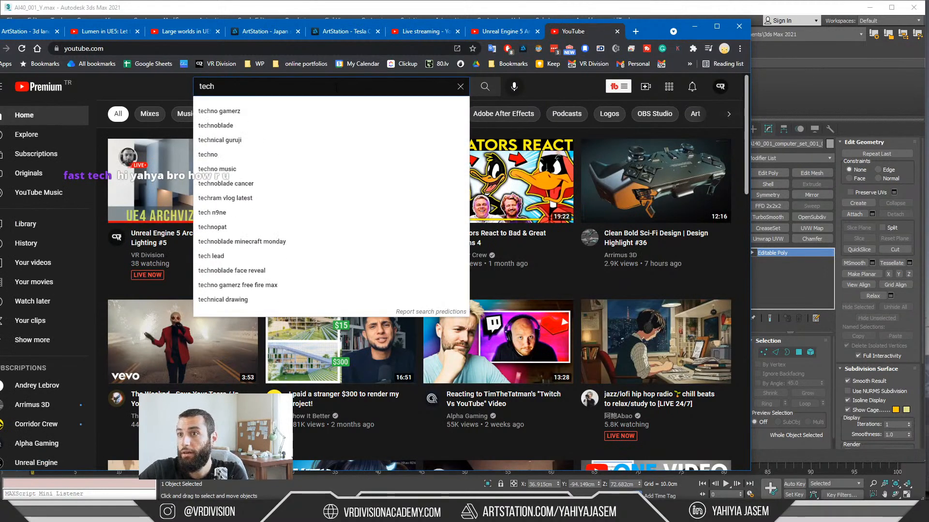
pyautogui.write('ard')
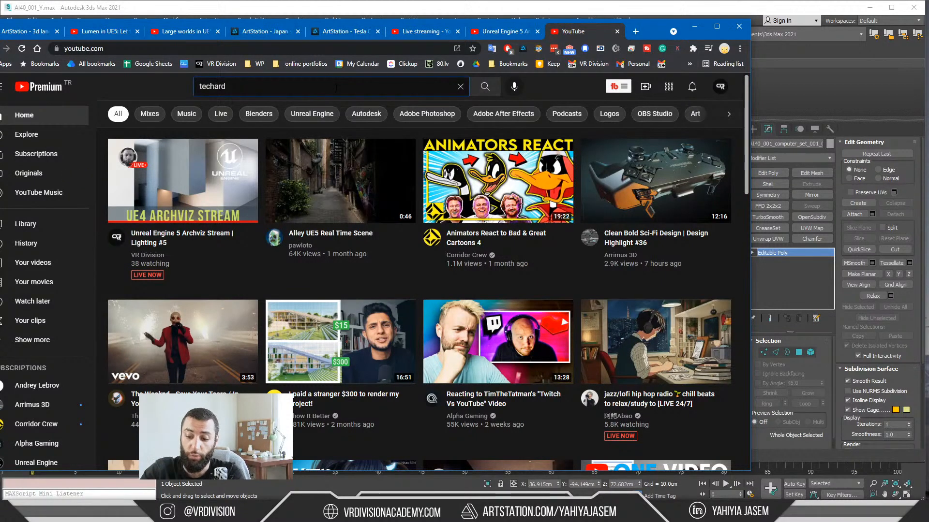
pyautogui.write(' aid')
pyautogui.hotkey('ctrl', 'a')
pyautogui.write('tec')
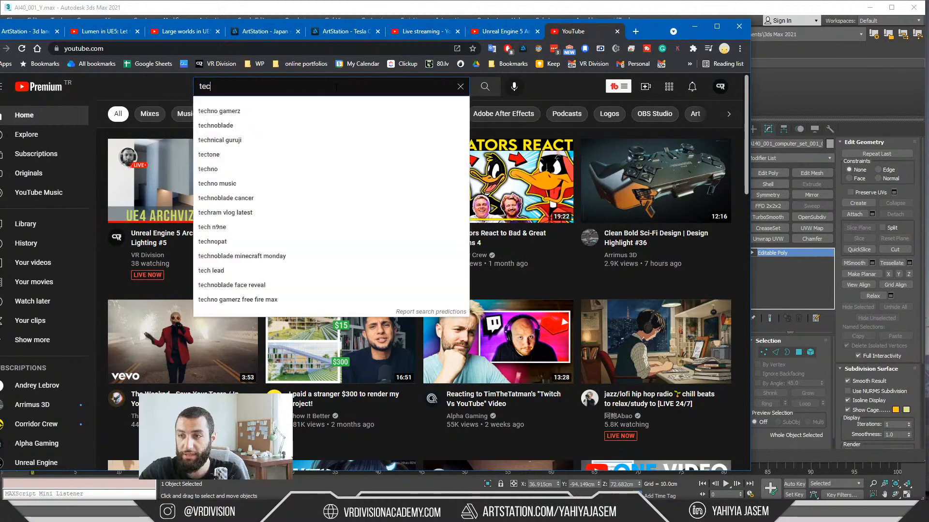
pyautogui.write('hart aid')
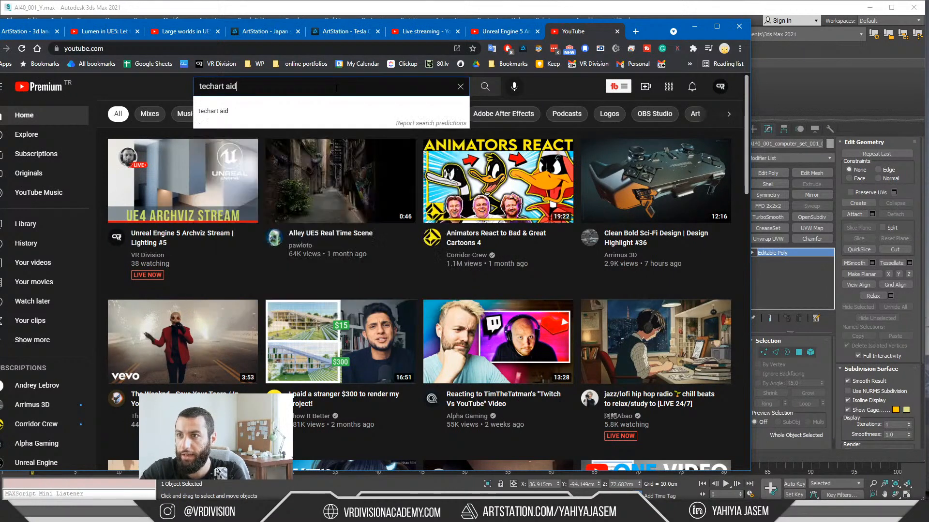
pyautogui.press('Return')
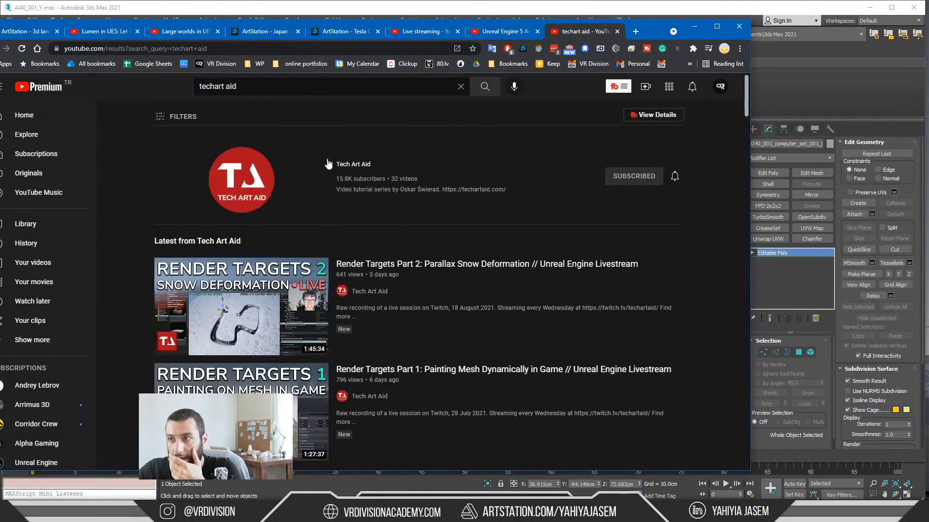
# Step: Open the Tech Art Aid channel's videos and browse down to its older UE4 profiling and optimization uploads
pyautogui.click(339, 163)
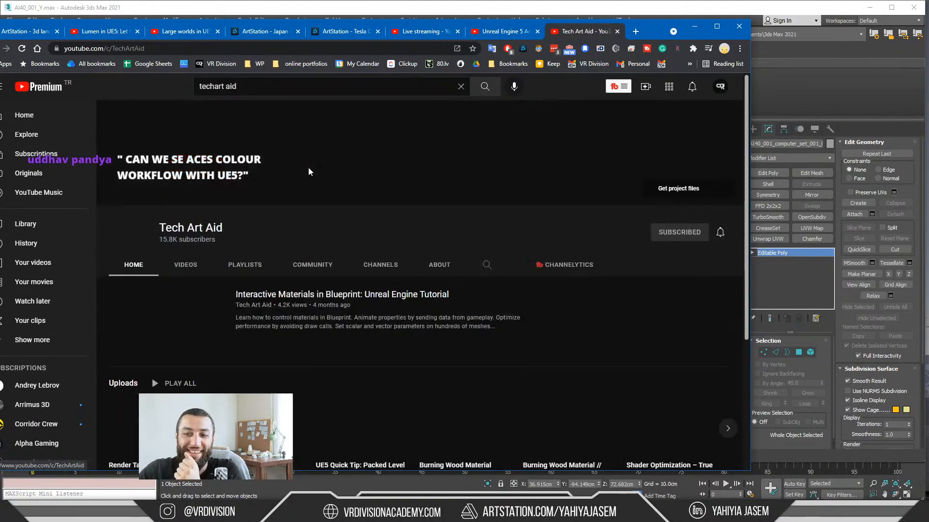
pyautogui.click(194, 265)
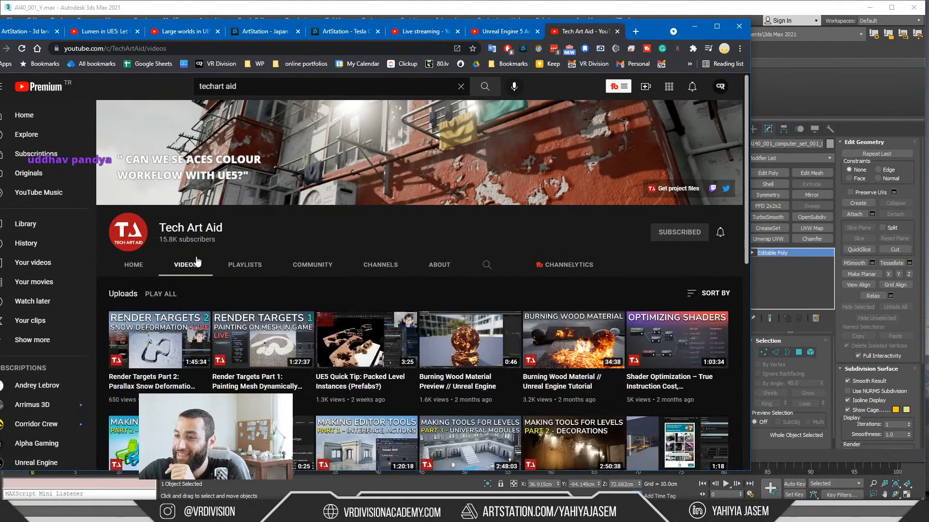
pyautogui.scroll(-12, 197, 261)
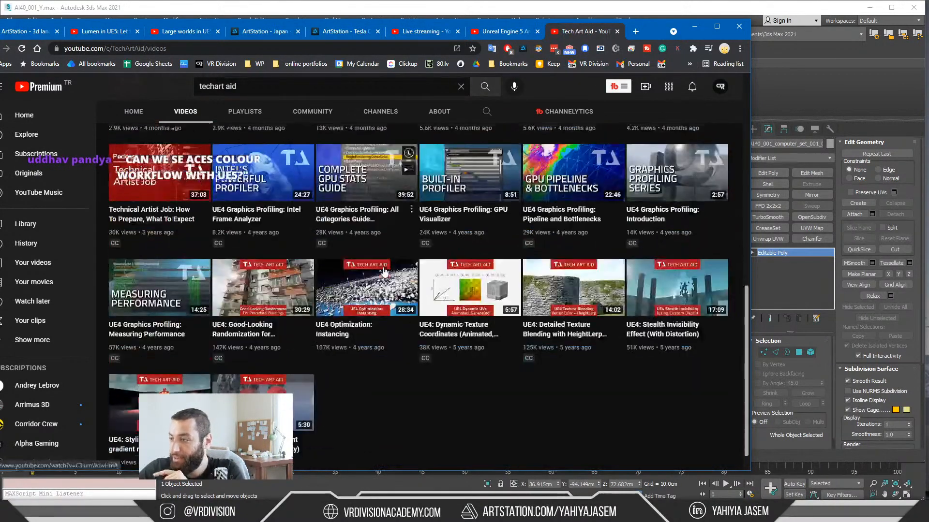
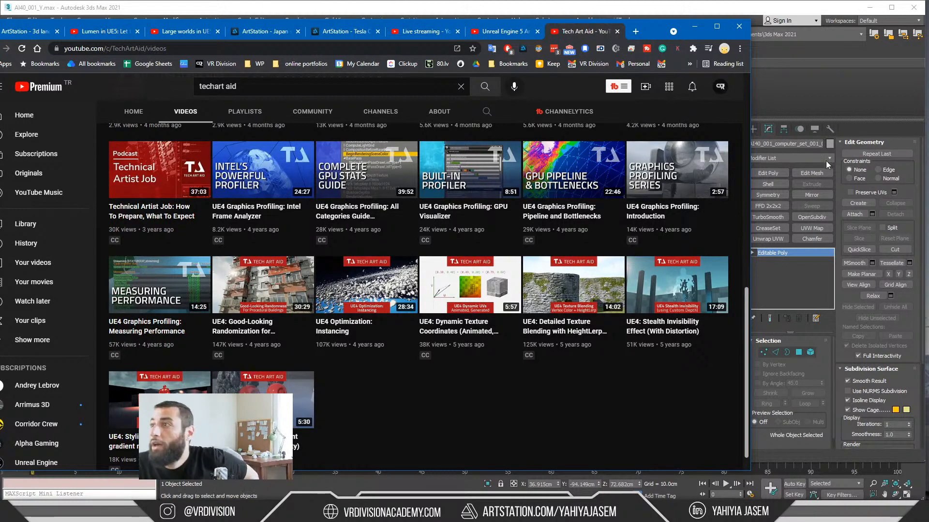
# Step: Switch to the Parsec remote session, show the Unreal building level in Unlit mode, and stop piloting the VRay camera
pyautogui.click(695, 27)
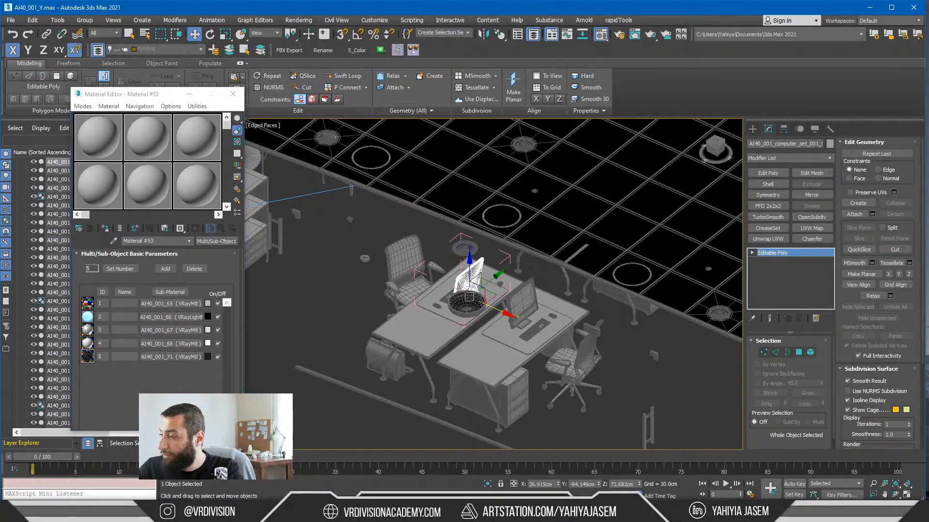
pyautogui.hotkey('alt', 'Tab')
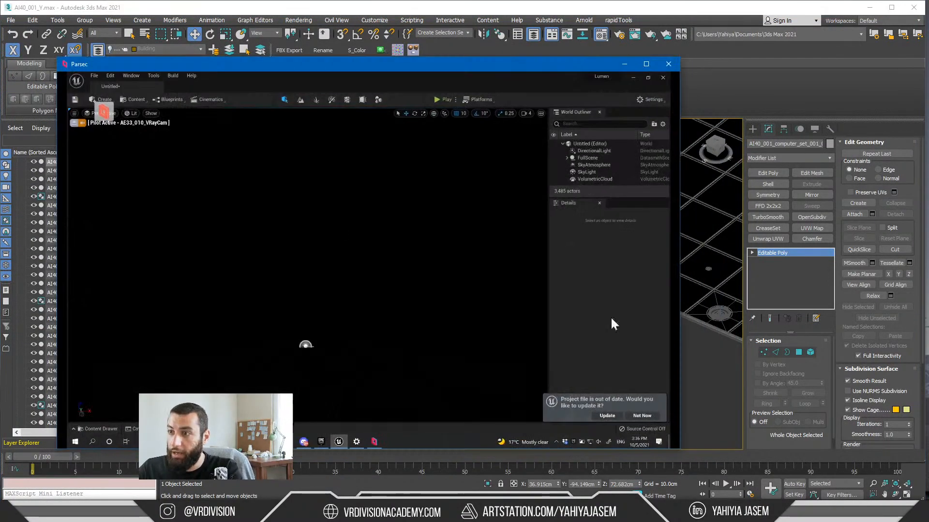
pyautogui.click(130, 117)
pyautogui.click(142, 136)
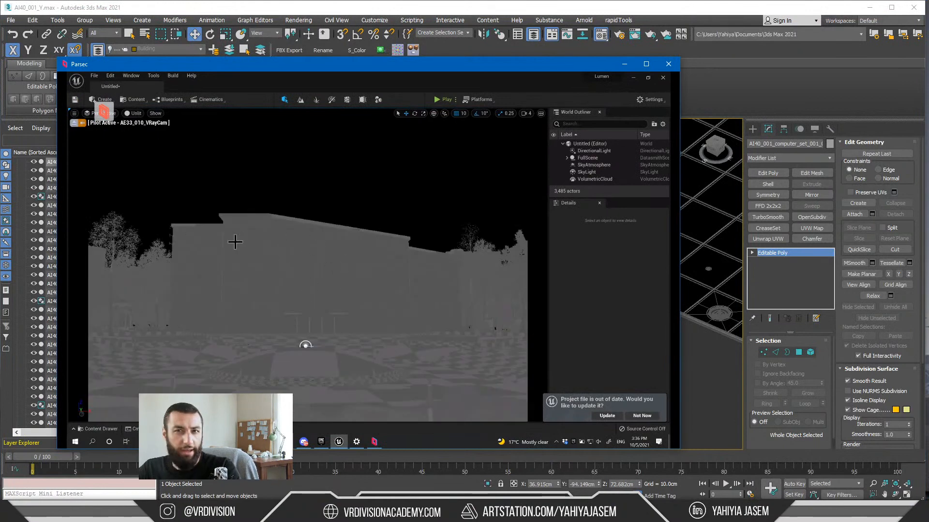
pyautogui.click(76, 123)
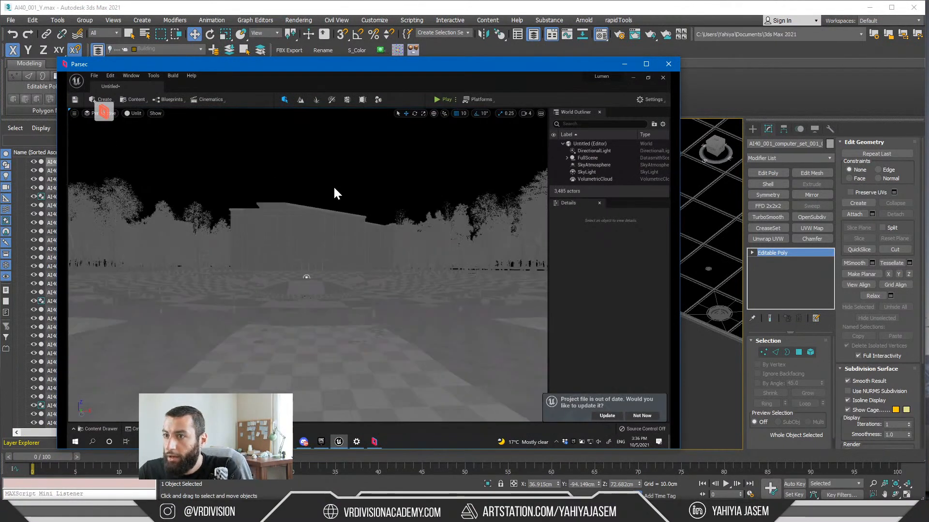
# Step: Examine the building's plaza and surrounding trees in the remote level and show them in Wireframe mode
pyautogui.moveTo(333, 192); pyautogui.dragTo(325, 223, button='right')
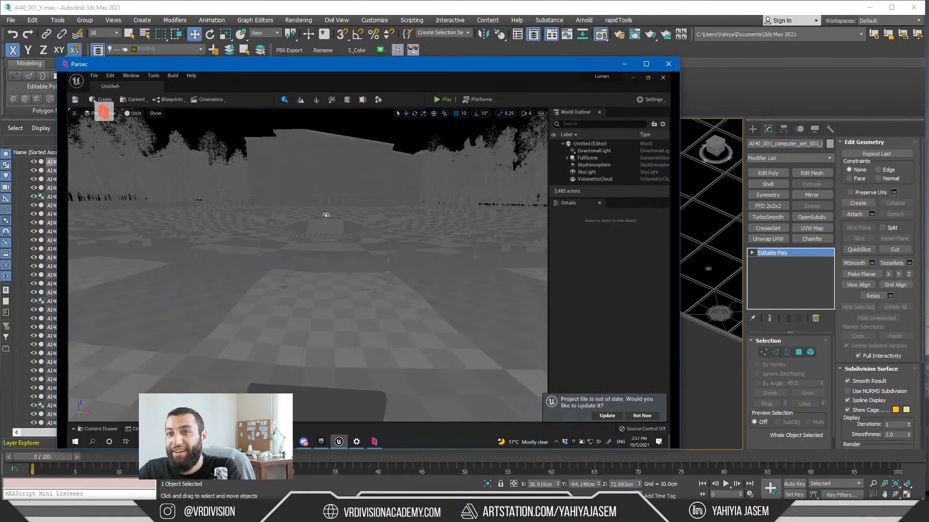
pyautogui.moveTo(326, 215); pyautogui.dragTo(216, 180, button='right')
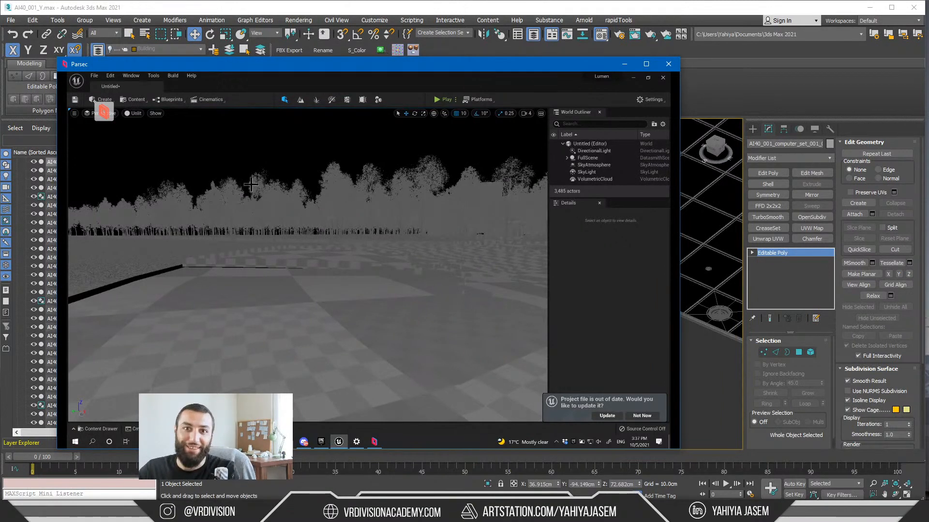
pyautogui.click(134, 116)
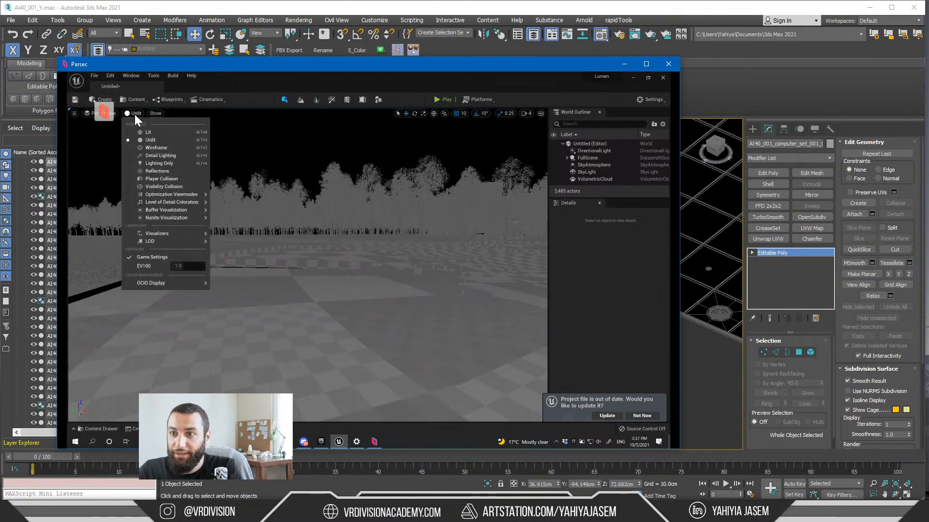
pyautogui.click(168, 152)
pyautogui.hotkey('alt', '2')
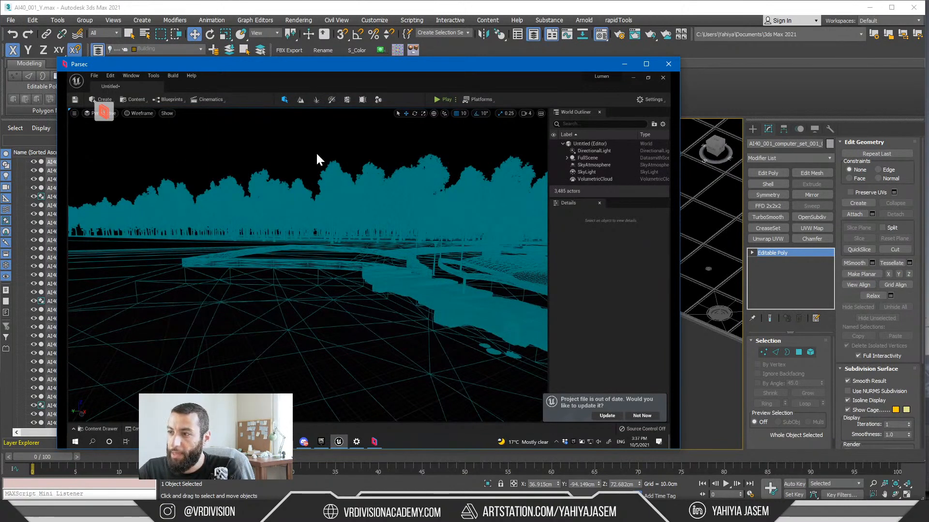
# Step: Close the Parsec session and its window, and minimize the Material Editor in 3ds Max to clear the office desks view
pyautogui.click(666, 66)
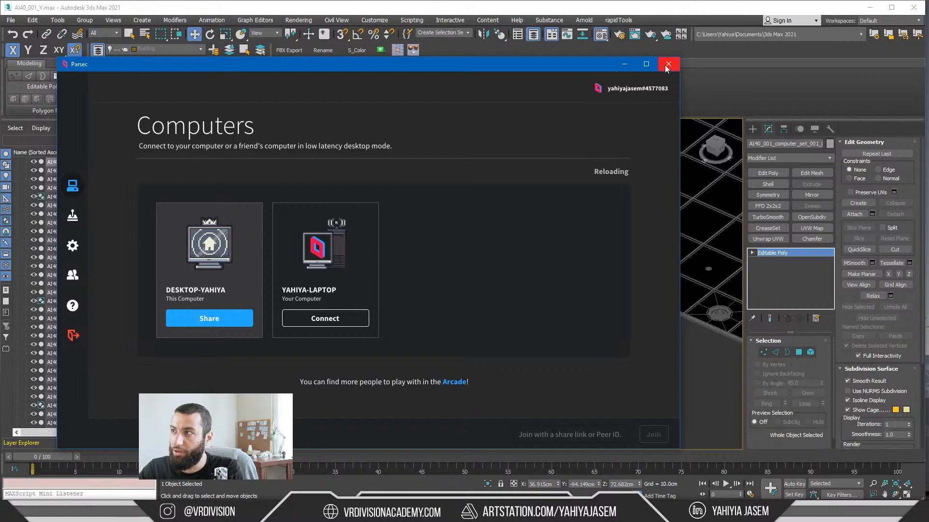
pyautogui.click(669, 64)
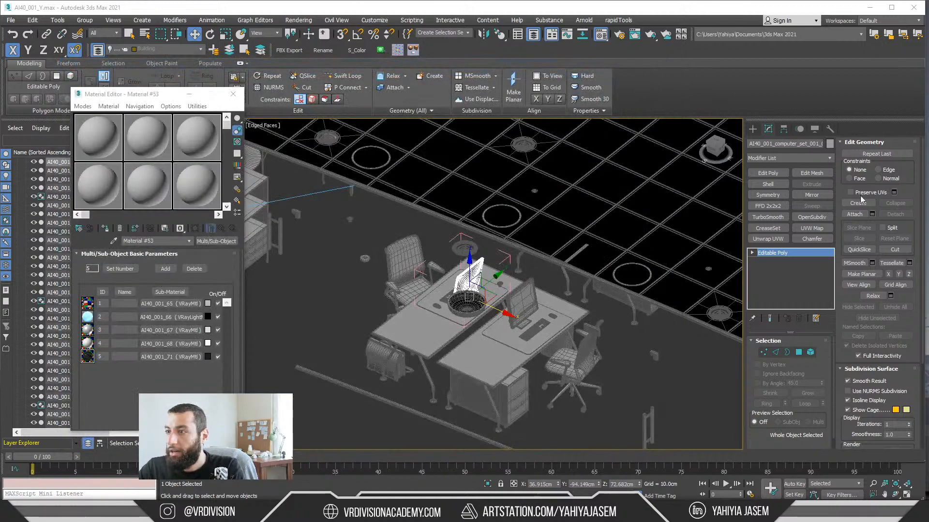
pyautogui.scroll(-5, 442, 227)
pyautogui.keyDown('alt'); pyautogui.moveTo(478, 215); pyautogui.dragTo(507, 233, button='middle'); pyautogui.keyUp('alt')
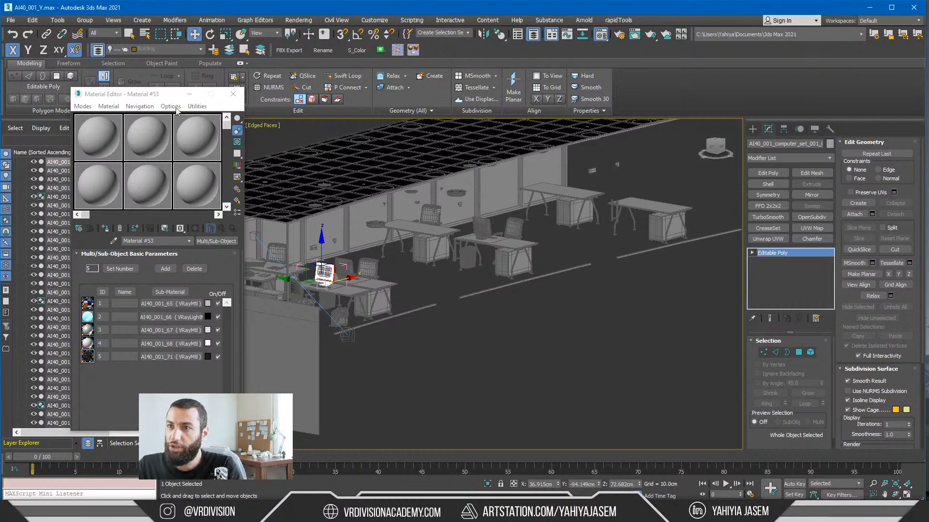
pyautogui.click(189, 94)
pyautogui.moveTo(621, 217); pyautogui.dragTo(493, 252, button='middle')
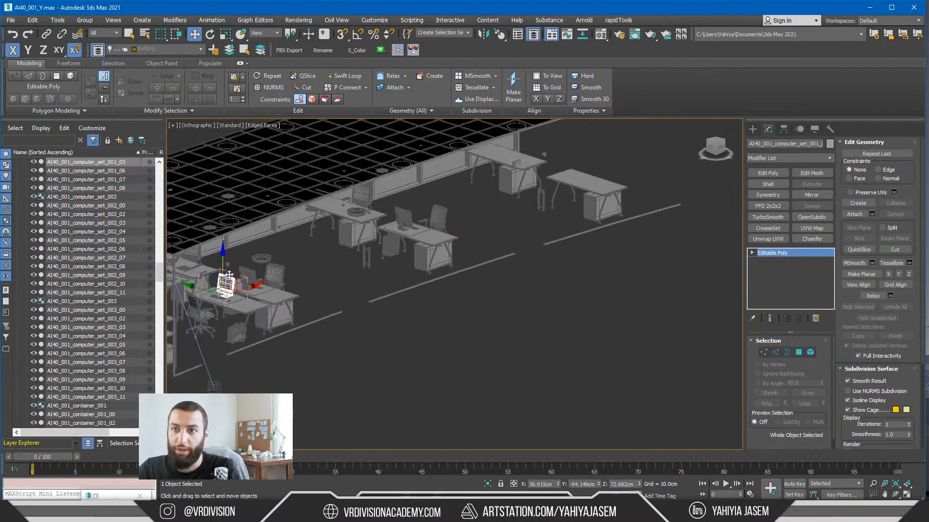
# Step: Bring the YouTube live chat over 3ds Max, read the viewers' messages, and return to the office scene
pyautogui.moveTo(928, 108); pyautogui.dragTo(420, 140)
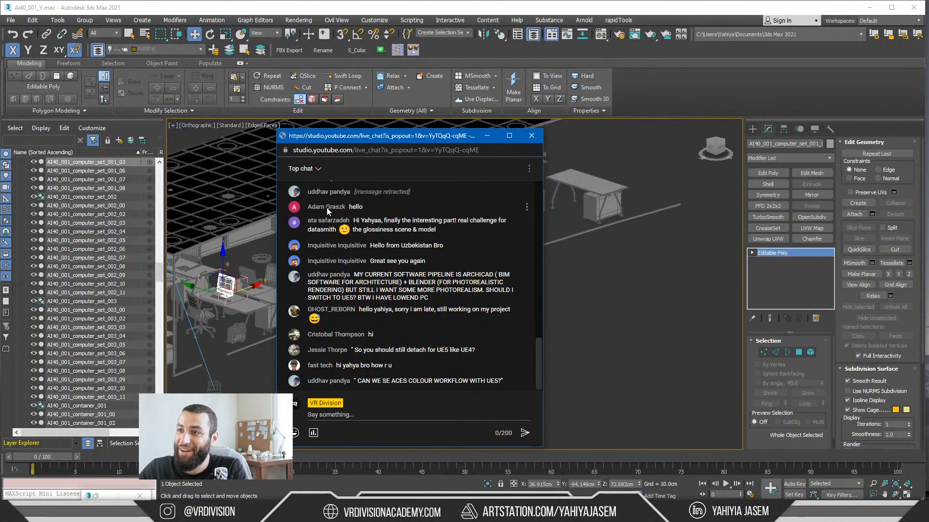
pyautogui.scroll(1, 326, 218)
pyautogui.scroll(-1, 324, 232)
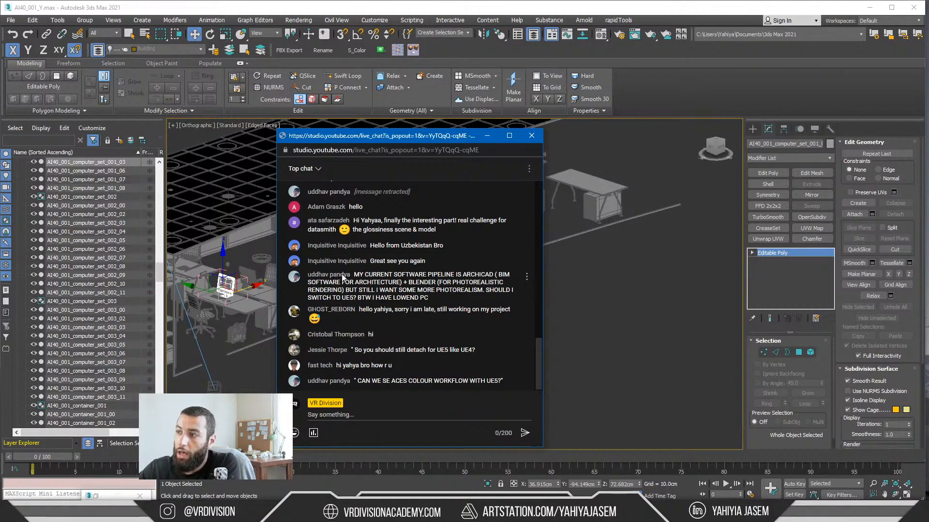
pyautogui.moveTo(609, 196); pyautogui.dragTo(640, 199, button='middle')
pyautogui.moveTo(302, 297); pyautogui.dragTo(444, 313, button='middle')
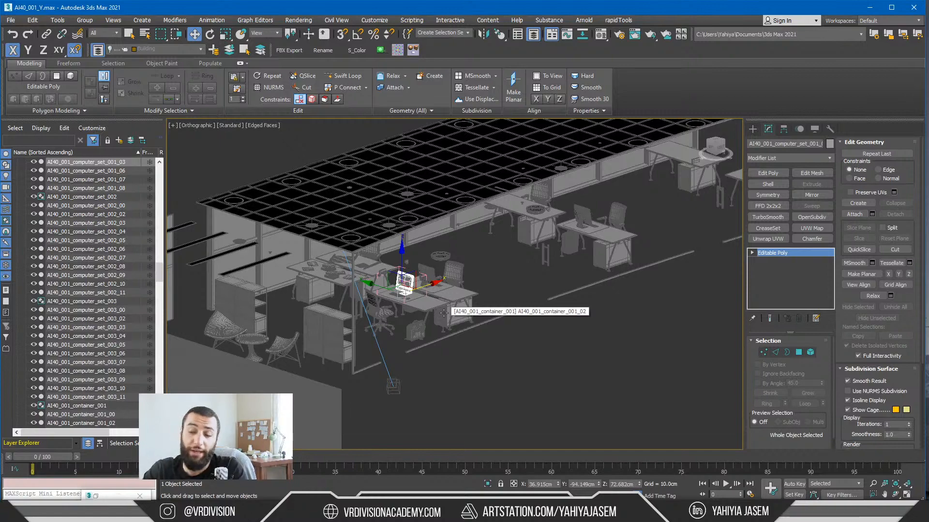
# Step: Switch to the Unreal Engine office level, examine the patterned wall and dark interior beside it, and return to 3ds Max
pyautogui.hotkey('alt', 'Tab')
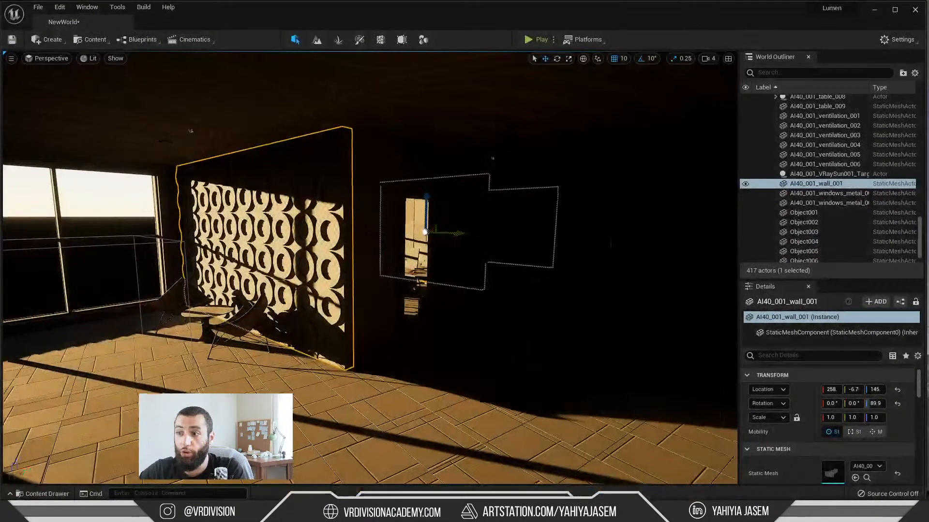
pyautogui.moveTo(370, 269); pyautogui.dragTo(394, 274, button='right')
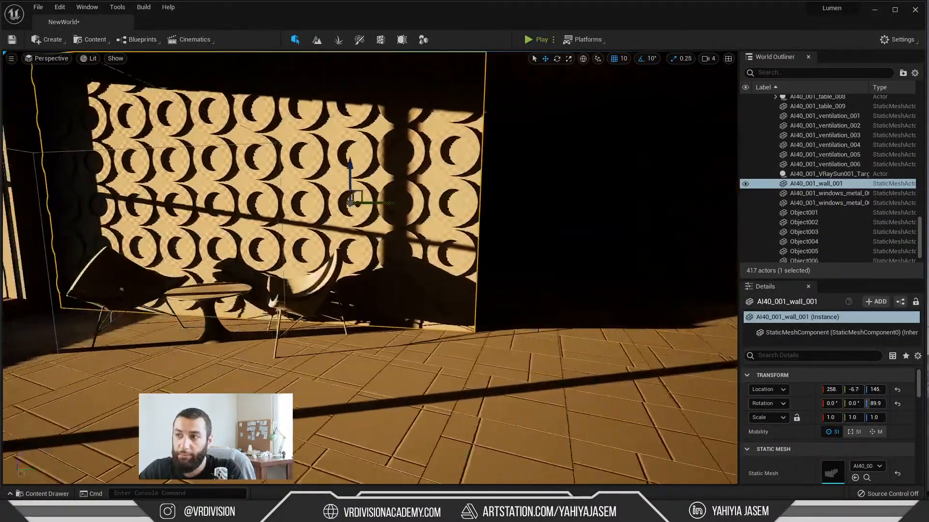
pyautogui.press('s')
pyautogui.moveTo(431, 247); pyautogui.dragTo(376, 258, button='right')
pyautogui.press('w')
pyautogui.press('w')
pyautogui.press('d')
pyautogui.press('w')
pyautogui.press('d')
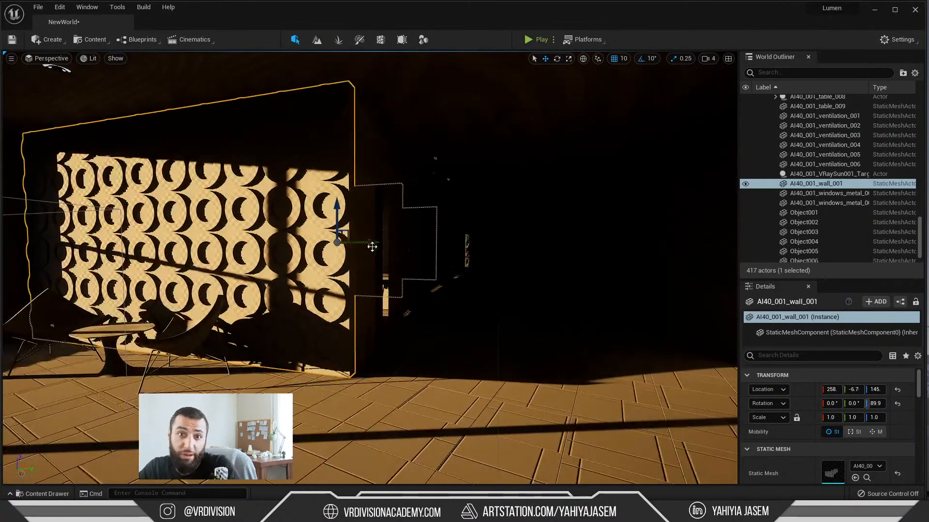
pyautogui.click(873, 10)
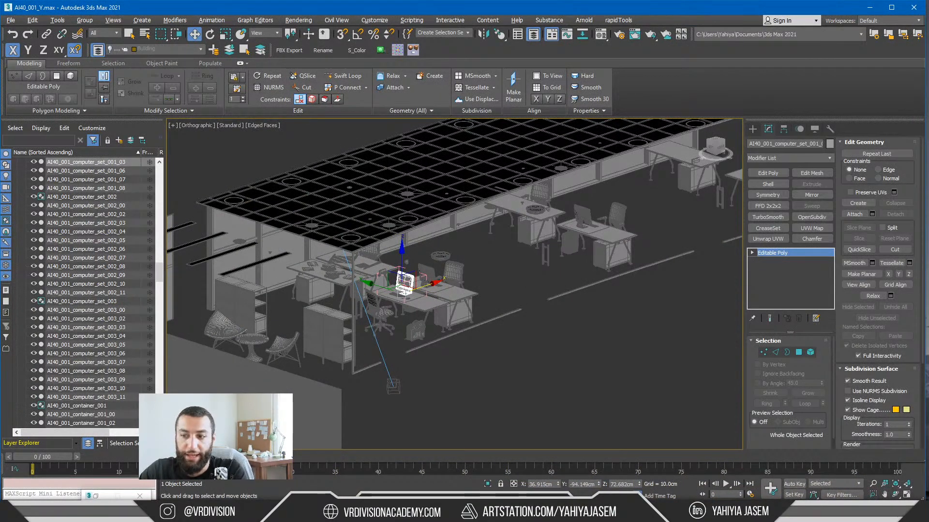
# Step: Reopen the YouTube live chat, read the question about detaching objects for UE5, and minimize the chat
pyautogui.click(124, 513)
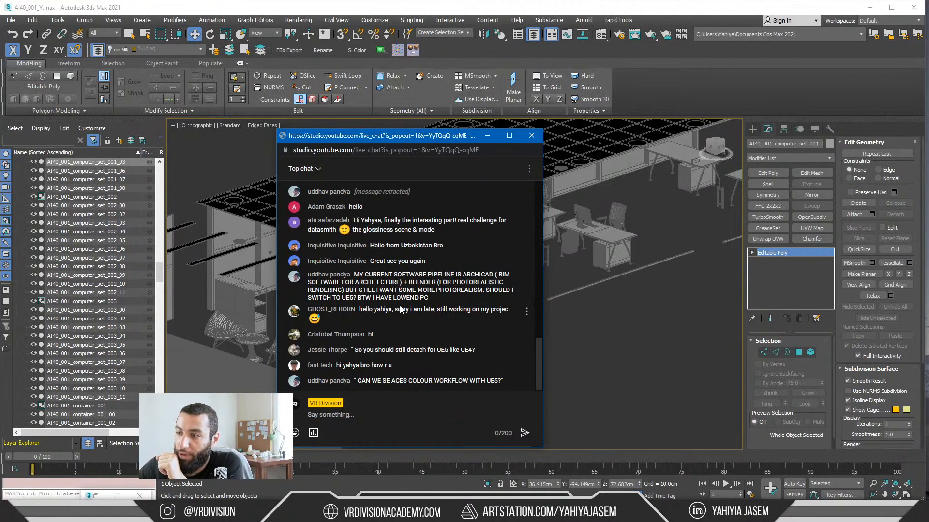
pyautogui.moveTo(394, 311); pyautogui.dragTo(445, 310)
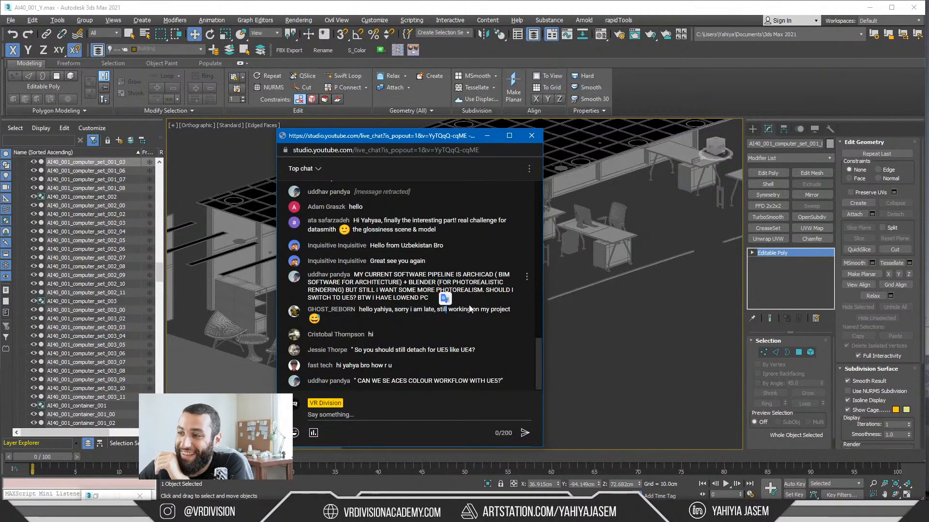
pyautogui.click(474, 308)
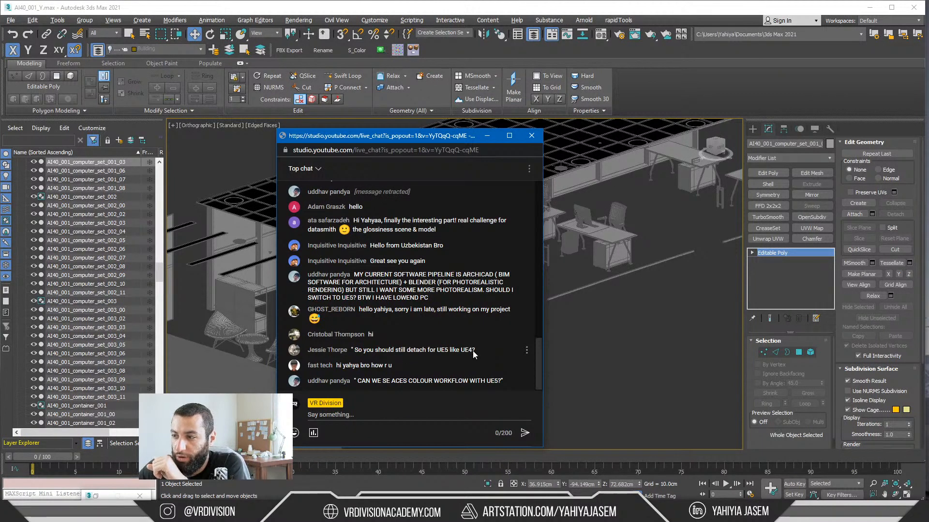
pyautogui.moveTo(475, 348); pyautogui.dragTo(437, 349)
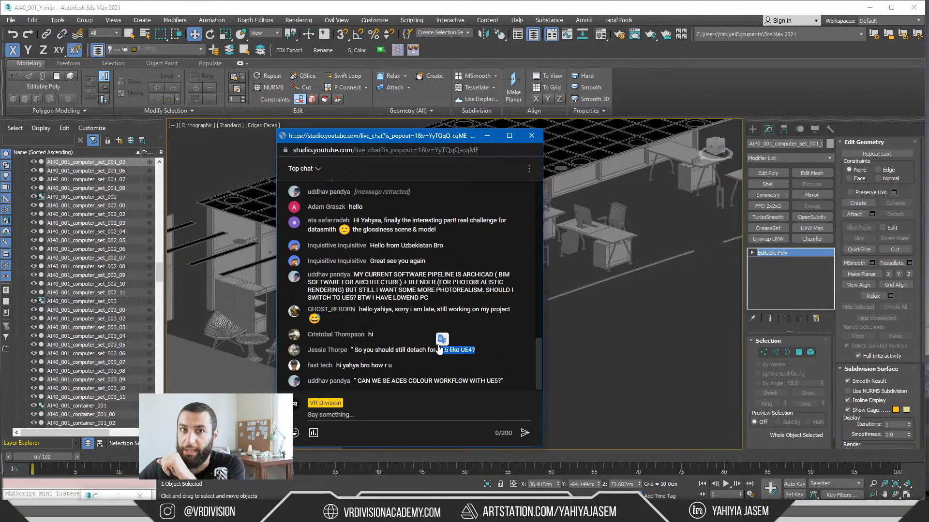
pyautogui.click(432, 349)
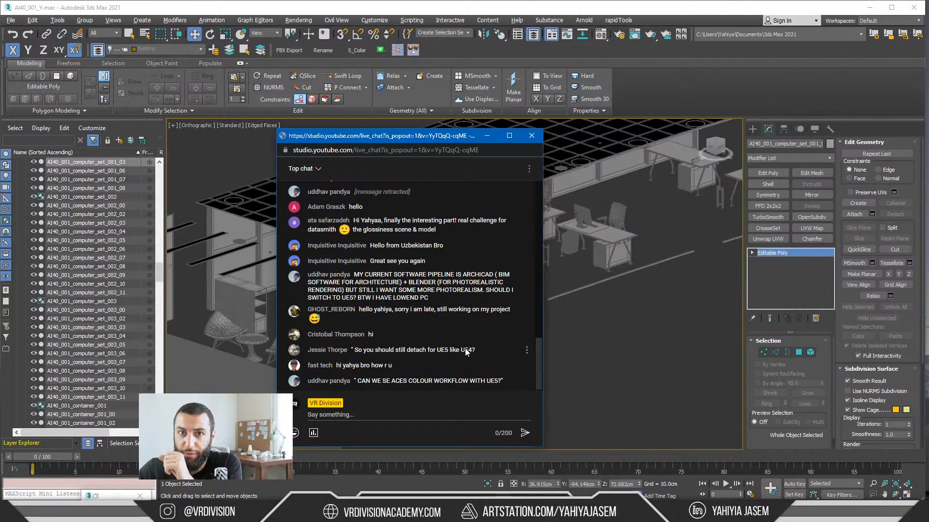
pyautogui.click(488, 136)
# Step: Minimize 3ds Max, switch to the Unreal Engine office level, and look through the viewport's view modes and visualization options
pyautogui.click(868, 10)
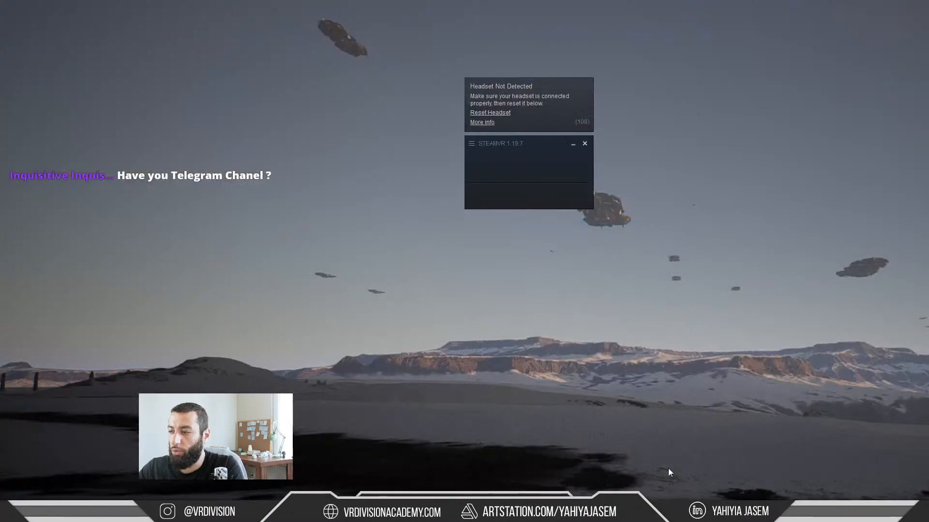
pyautogui.click(668, 513)
pyautogui.click(668, 513)
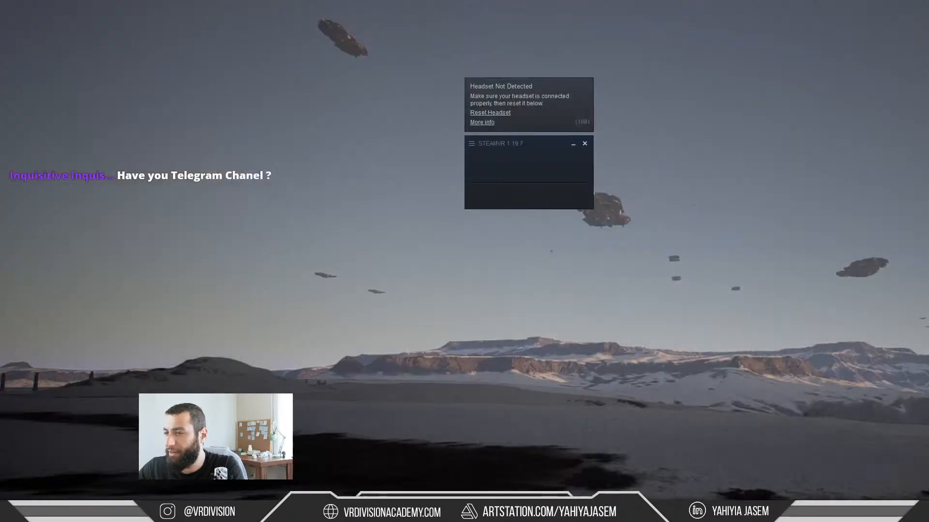
pyautogui.click(648, 513)
pyautogui.click(92, 59)
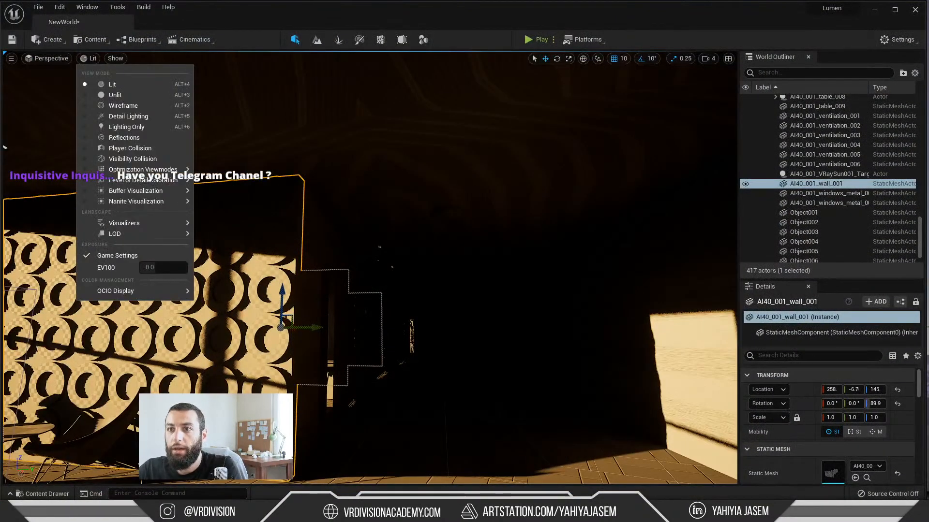
pyautogui.click(92, 59)
pyautogui.click(92, 59)
pyautogui.moveTo(167, 191)
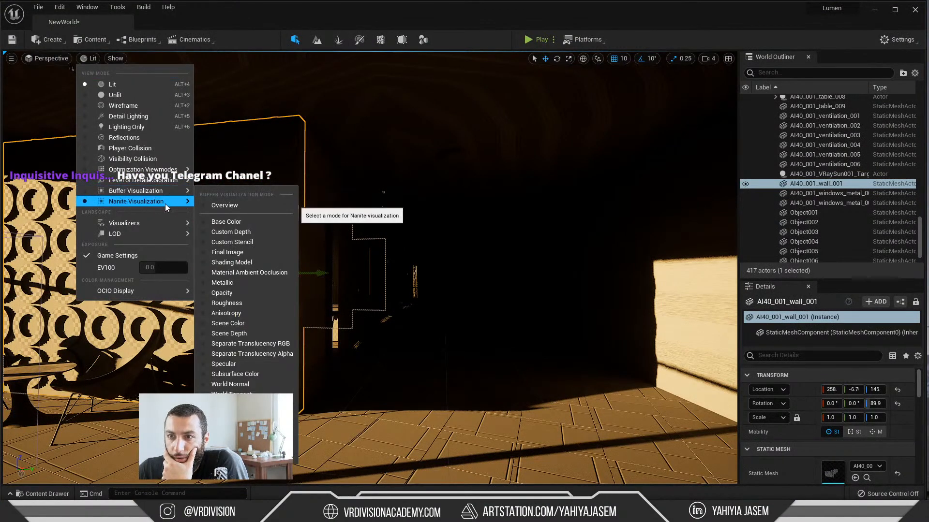
pyautogui.moveTo(155, 225)
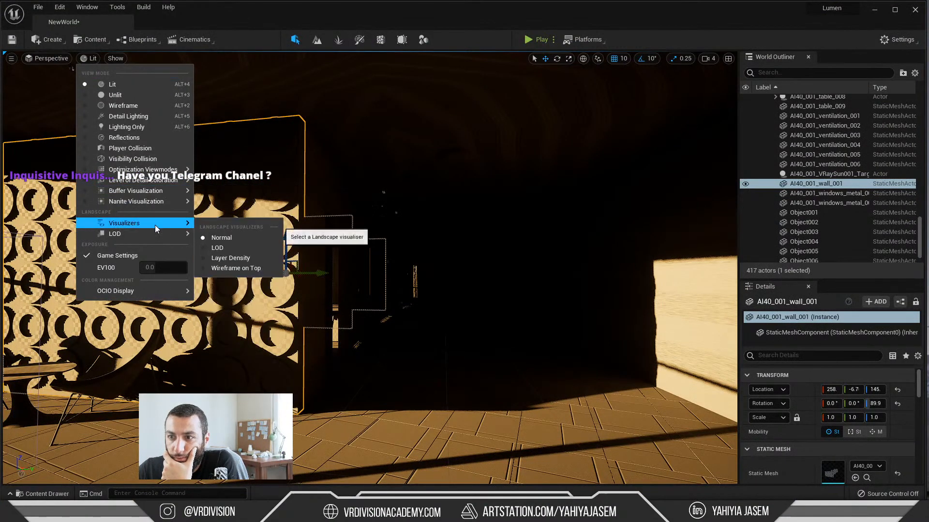
pyautogui.click(215, 228)
# Step: Look through the viewport's show flags, including Post Processing, Lighting Features and Developer
pyautogui.click(115, 58)
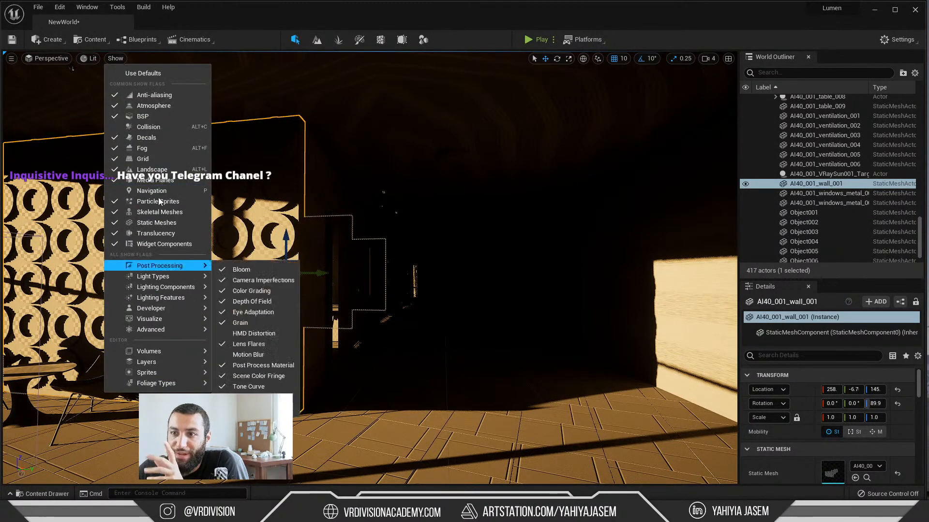
pyautogui.moveTo(163, 285)
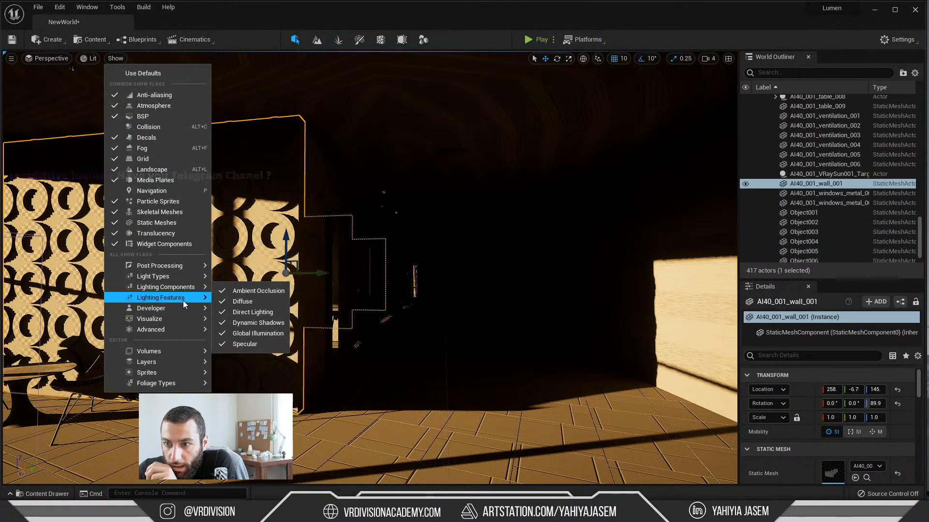
pyautogui.moveTo(181, 308)
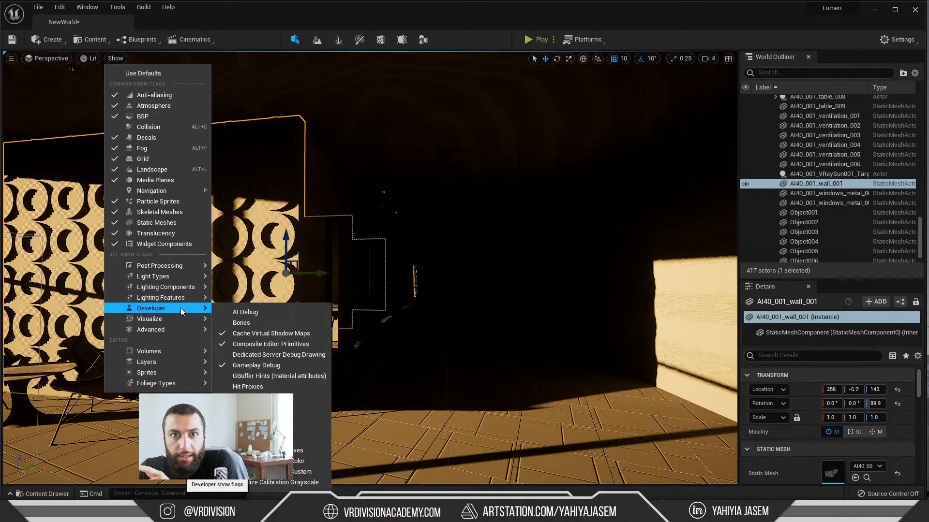
# Step: Switch to the browser, search in a new tab for "lumen unreal engine documentation", and open the Lumen Technical Details page
pyautogui.hotkey('alt', 'Tab')
pyautogui.hotkey('ctrl', 't')
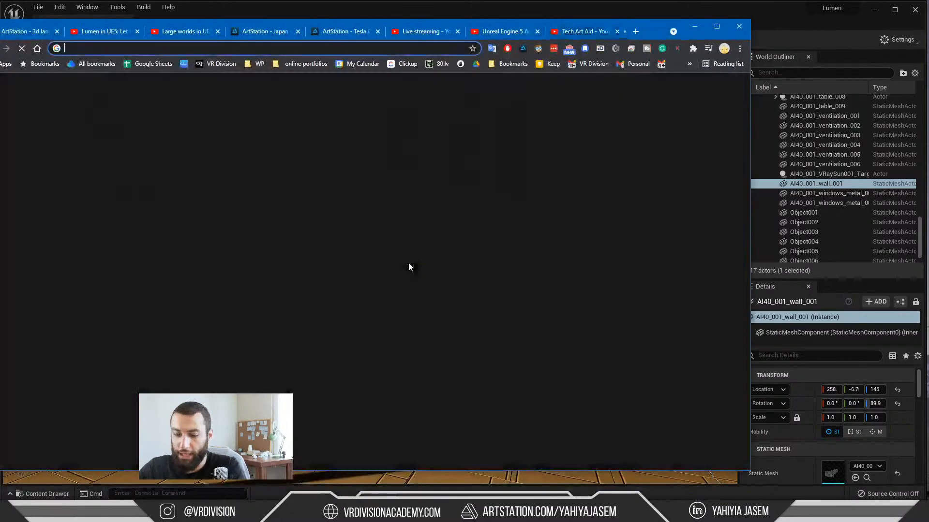
pyautogui.write('lumen ')
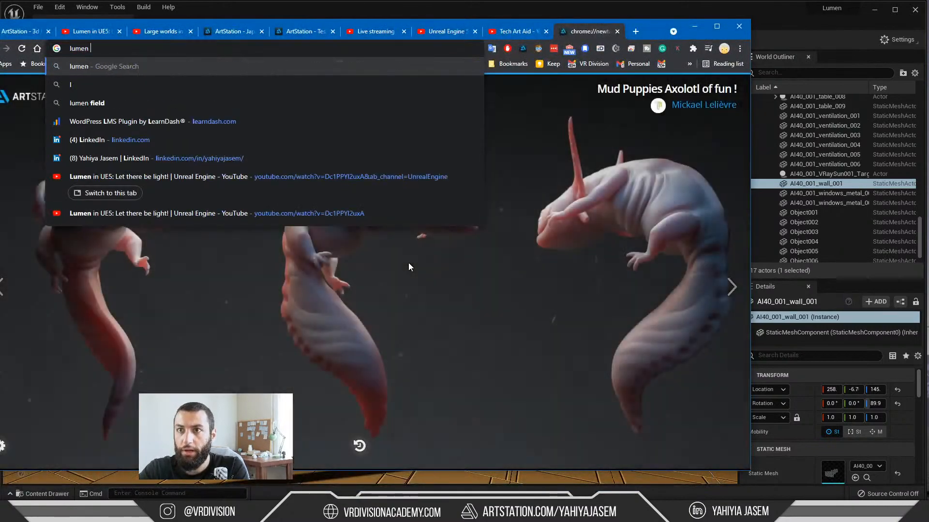
pyautogui.write('unreal engine doc')
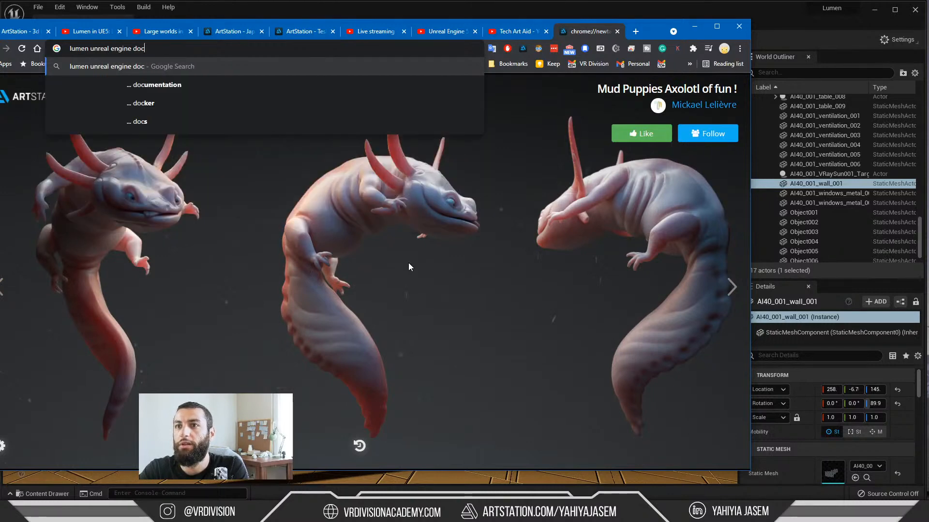
pyautogui.write('umentation')
pyautogui.press('Return')
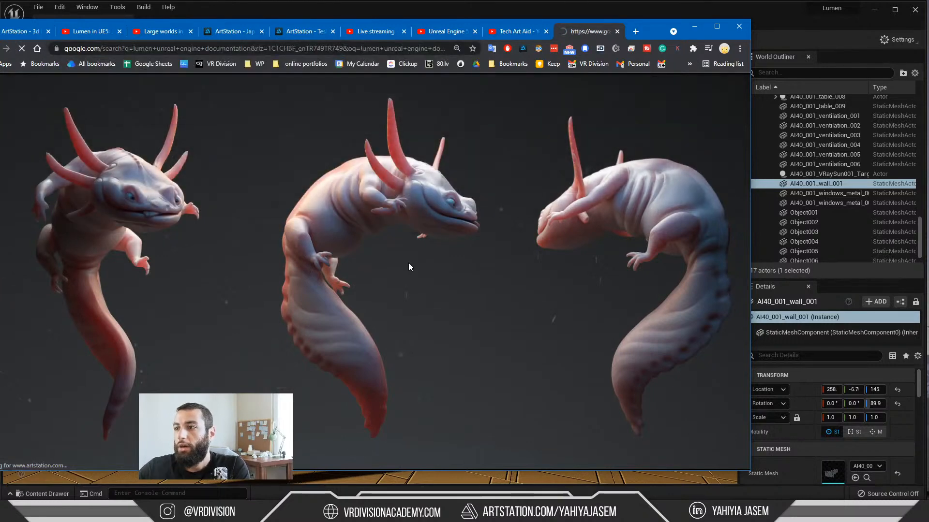
pyautogui.click(148, 171)
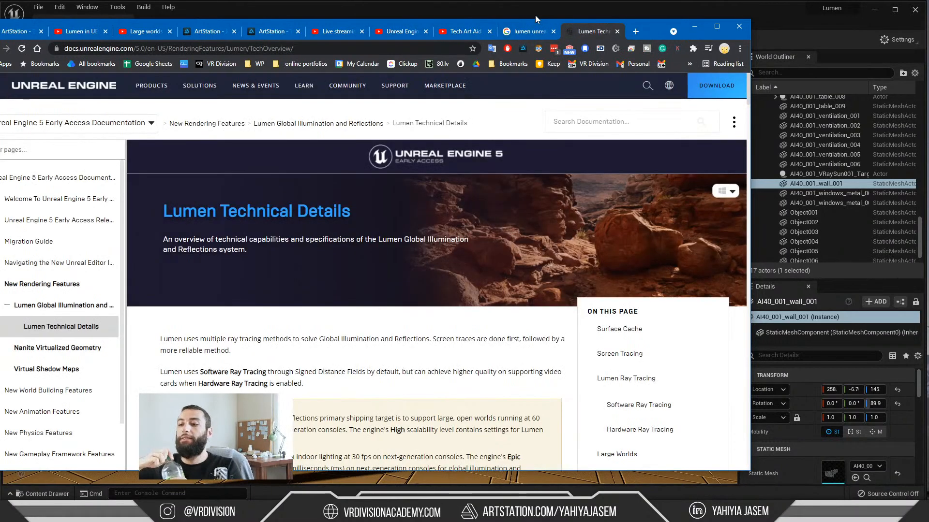
# Step: Read the Lumen Technical Details page around the Surface Cache and Screen Tracing sections, checking briefly against the Unreal Engine level
pyautogui.scroll(-8, 419, 242)
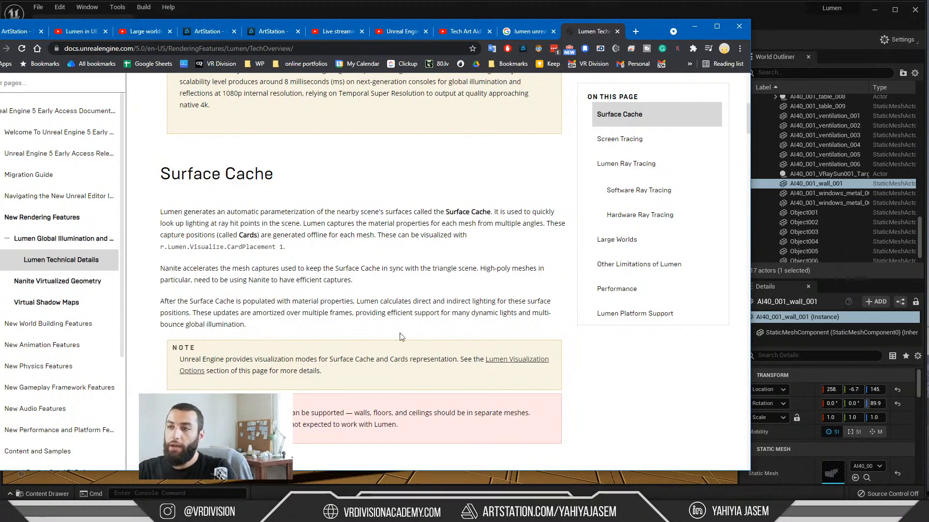
pyautogui.moveTo(157, 174); pyautogui.dragTo(289, 178)
pyautogui.scroll(3, 300, 240)
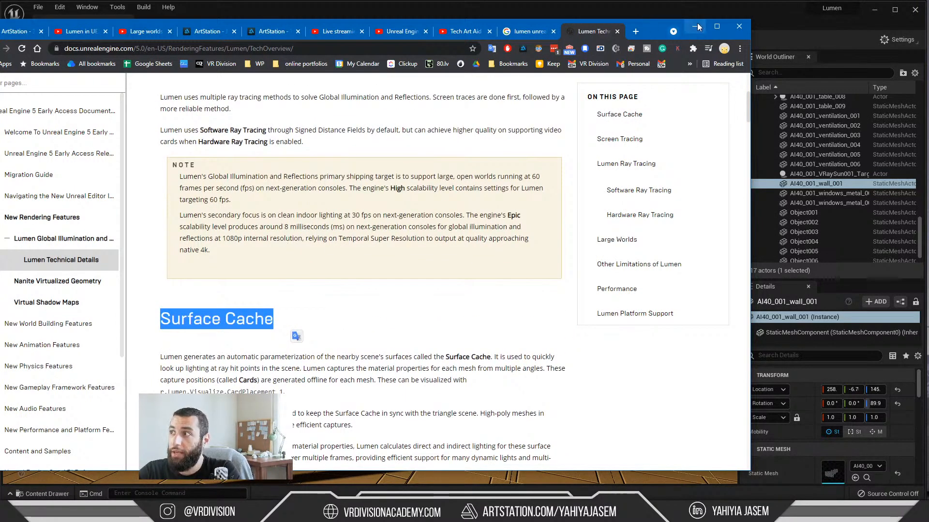
pyautogui.click(696, 27)
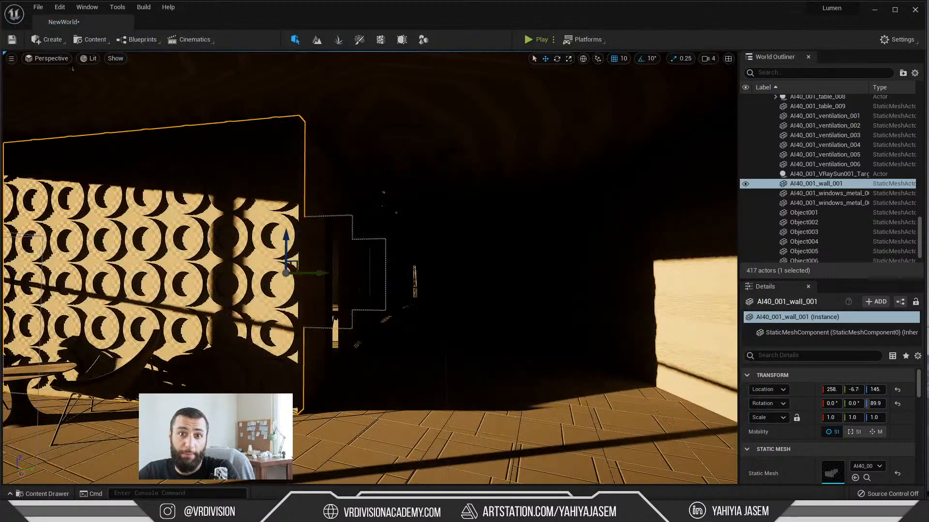
pyautogui.hotkey('alt', 'Tab')
pyautogui.scroll(-12, 435, 286)
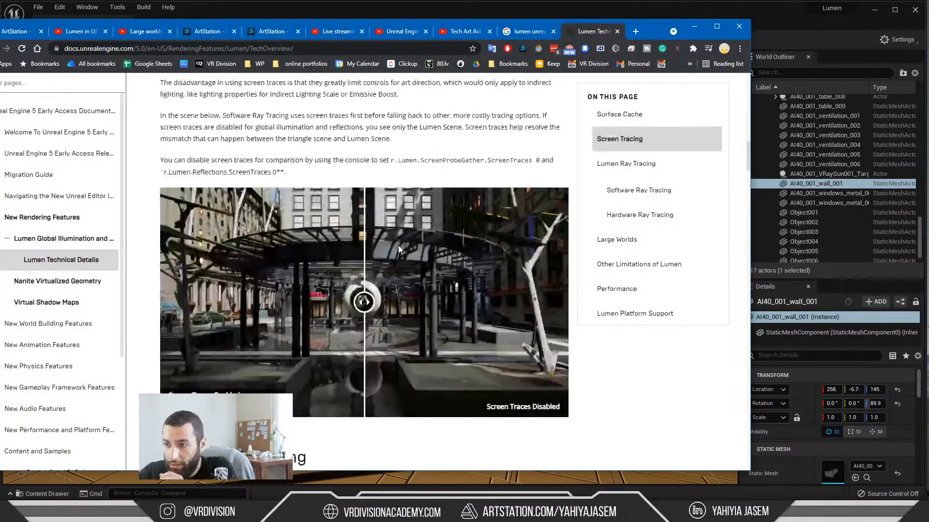
pyautogui.scroll(-4, 399, 248)
pyautogui.scroll(12, 398, 250)
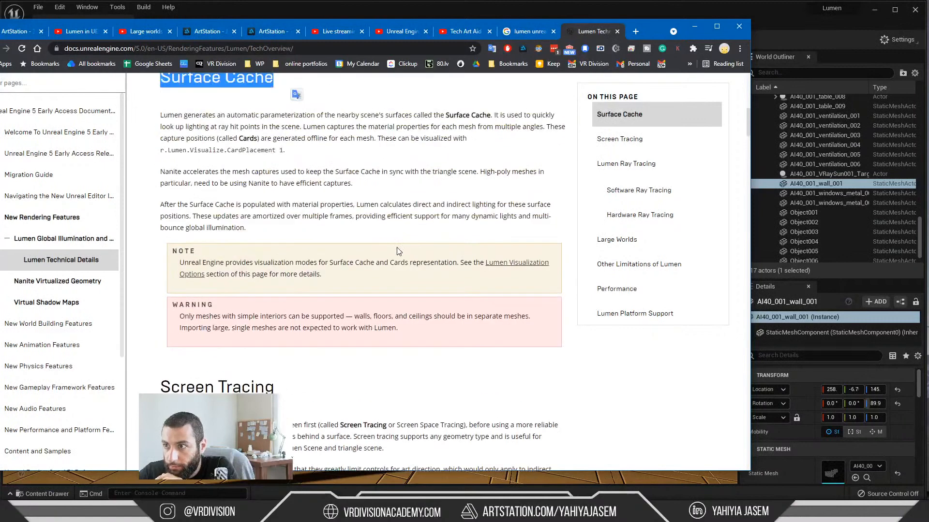
pyautogui.scroll(2, 251, 234)
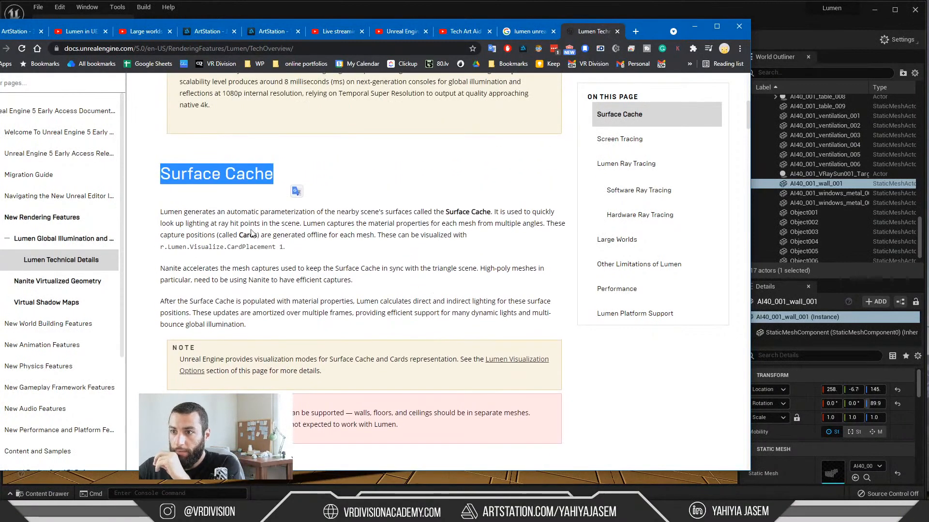
# Step: Return to the Unreal Engine level and look through the viewport's Optimization Viewmodes and Buffer Visualization options
pyautogui.click(695, 26)
pyautogui.click(90, 58)
pyautogui.moveTo(130, 167)
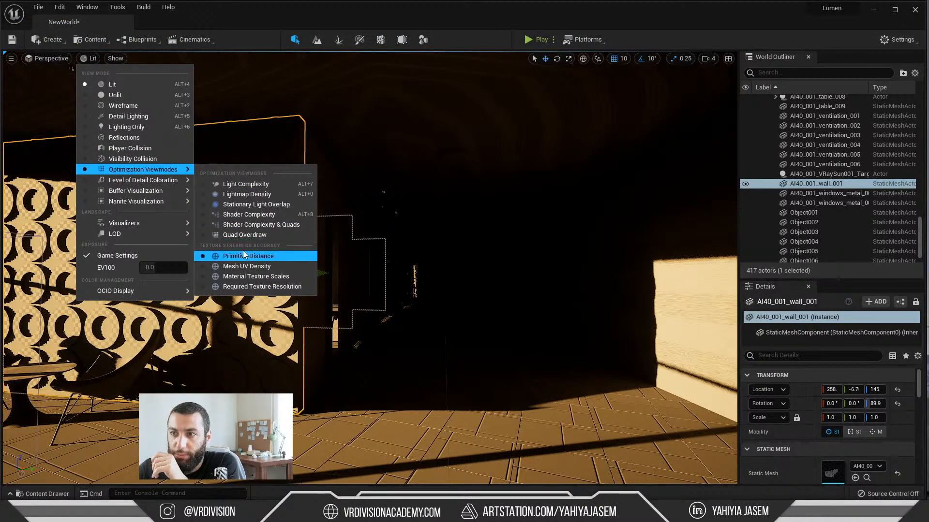
pyautogui.moveTo(161, 194)
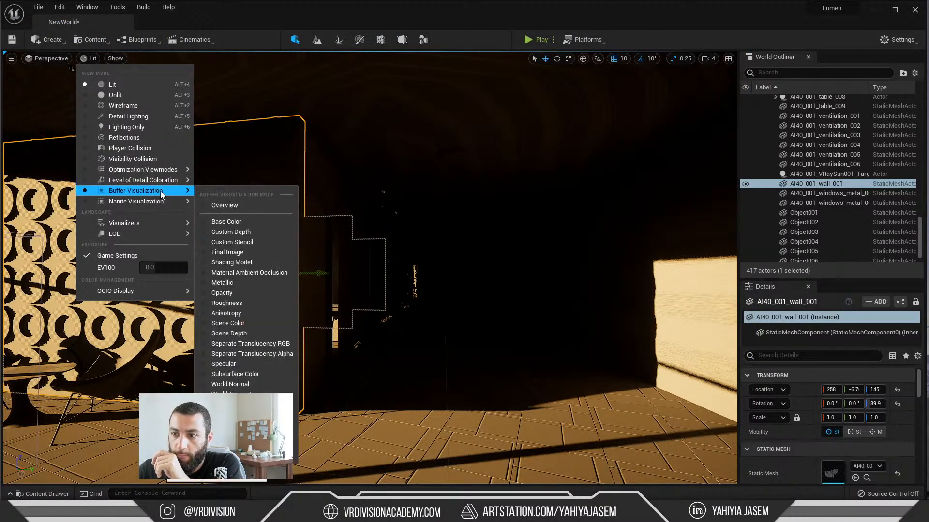
pyautogui.click(213, 339)
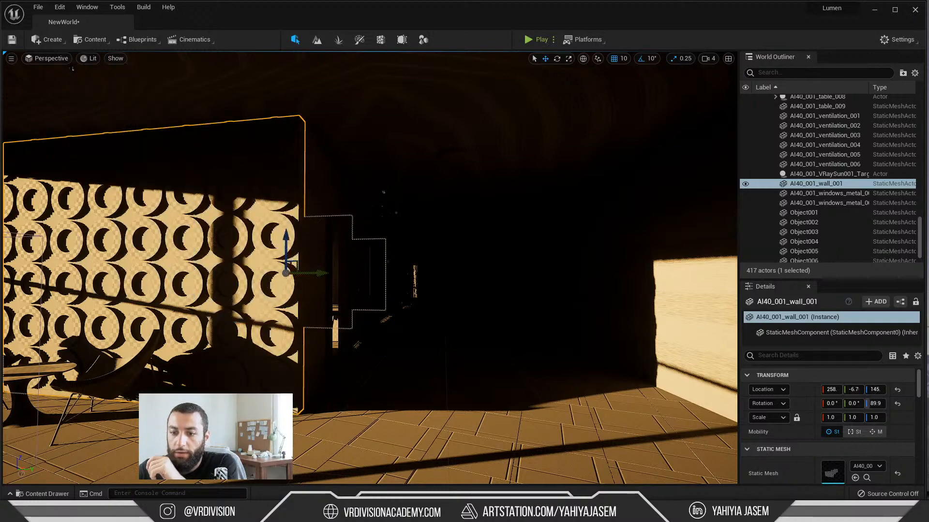
# Step: Switch back to the browser and open YouTube in place of the Lumen documentation page
pyautogui.hotkey('alt', 'Tab')
pyautogui.click(299, 46)
pyautogui.write('youtube.com')
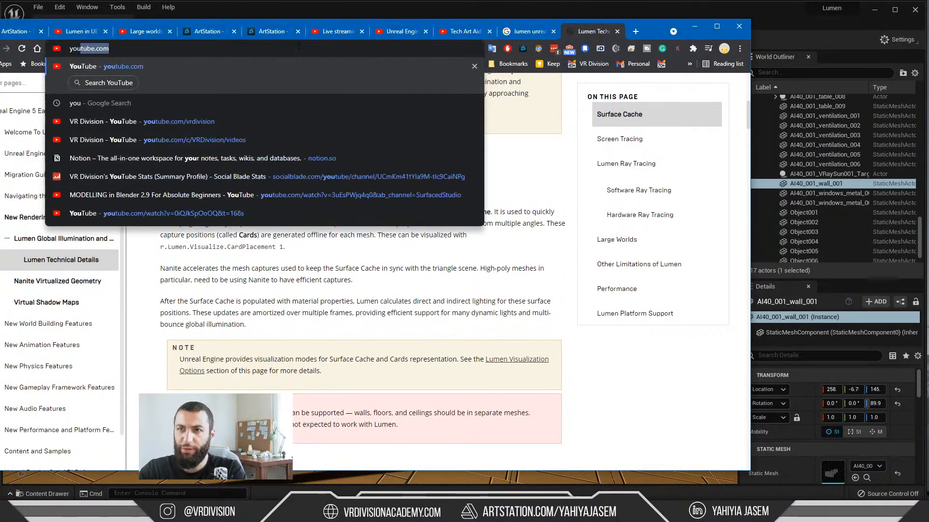
pyautogui.press('Return')
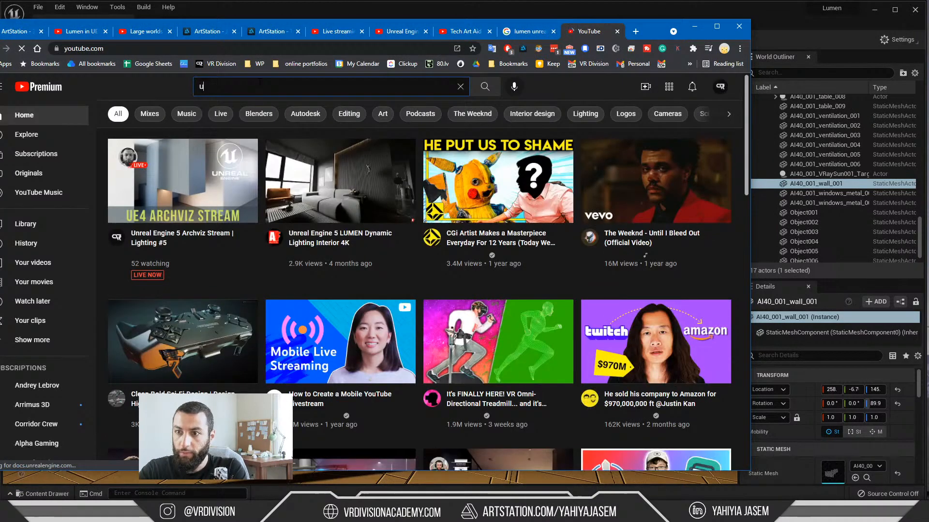
# Step: Search YouTube for "unreal engine lumen stream"
pyautogui.click(260, 83)
pyautogui.write('unrea')
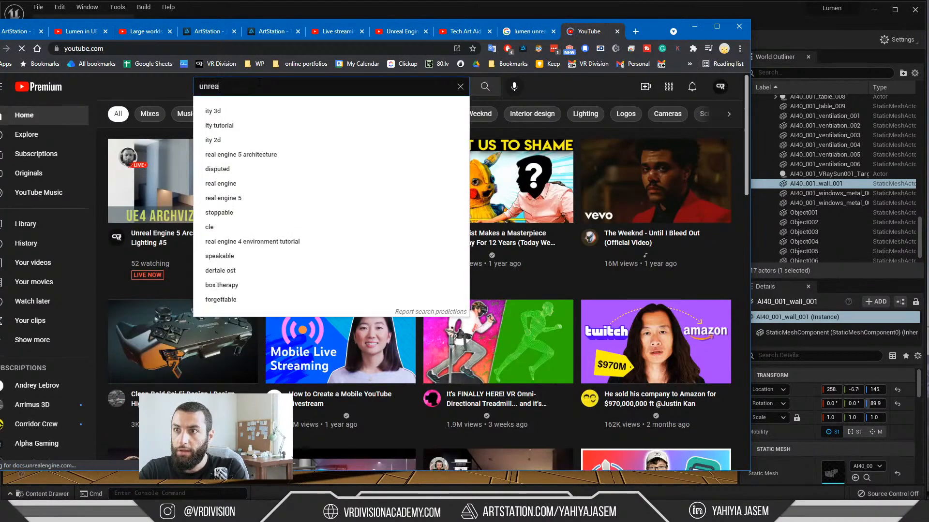
pyautogui.write('l engine')
pyautogui.press('Return')
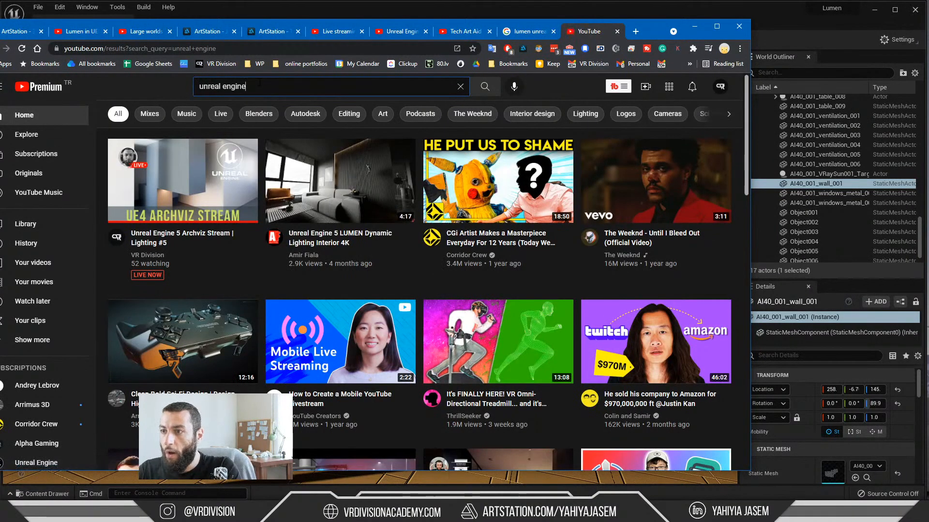
pyautogui.click(306, 88)
pyautogui.write('lu')
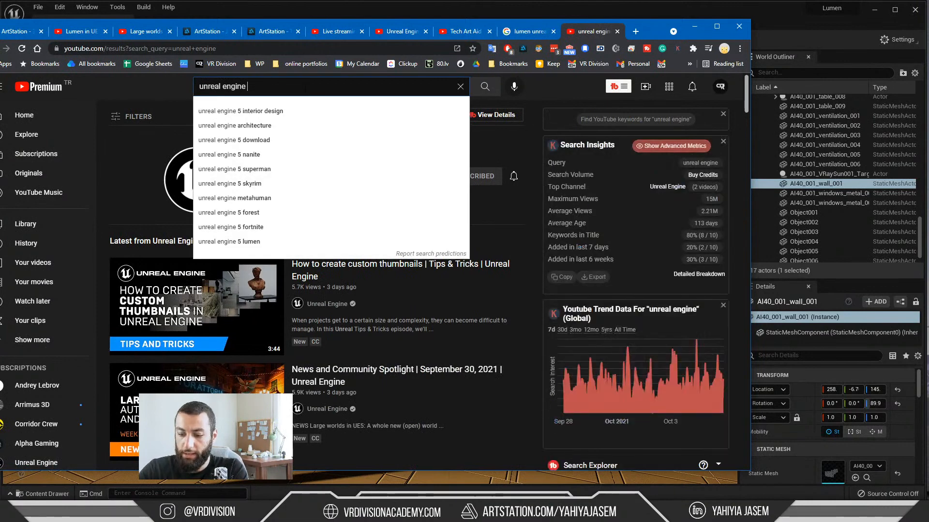
pyautogui.write('men stre')
pyautogui.write('am')
pyautogui.press('Return')
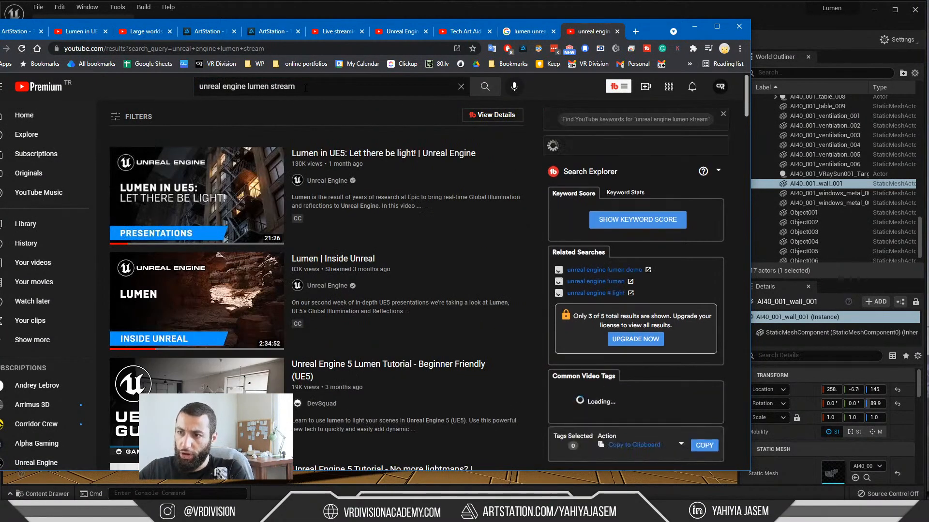
# Step: Open the "Lumen | Inside Unreal" video from the search results and jump to about 1:35:30
pyautogui.scroll(-3, 304, 142)
pyautogui.scroll(1, 218, 197)
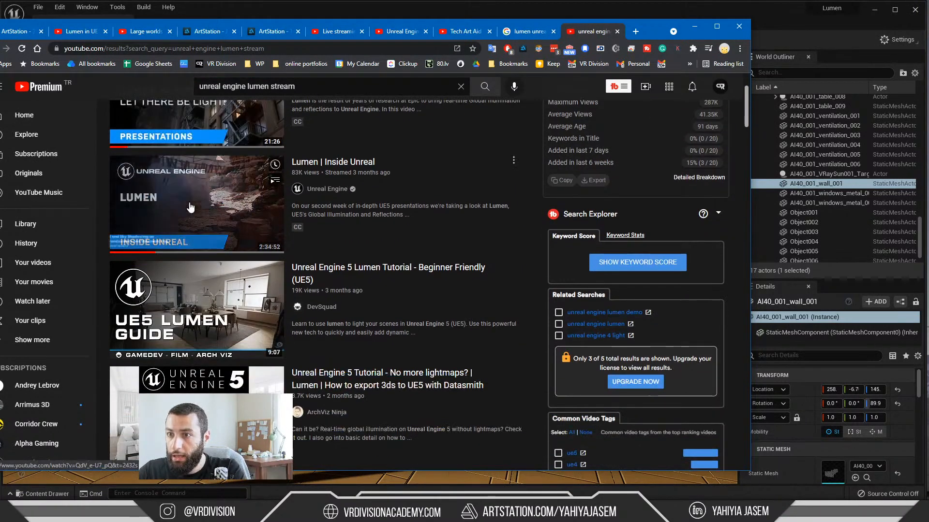
pyautogui.click(191, 208)
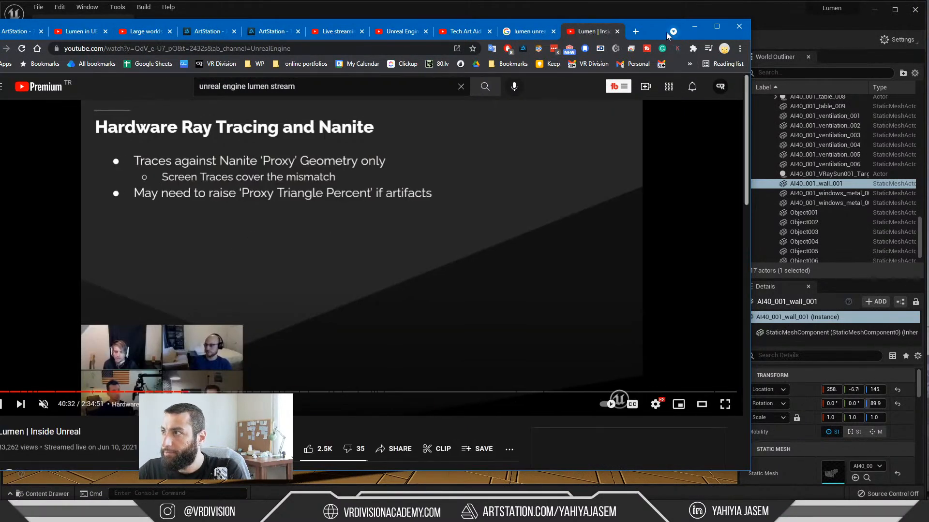
pyautogui.moveTo(666, 32); pyautogui.dragTo(681, 28)
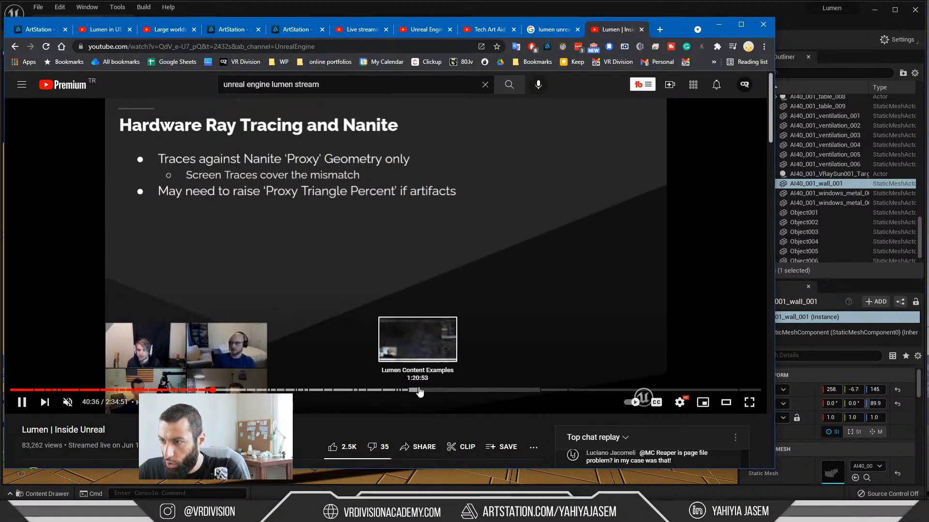
pyautogui.click(486, 390)
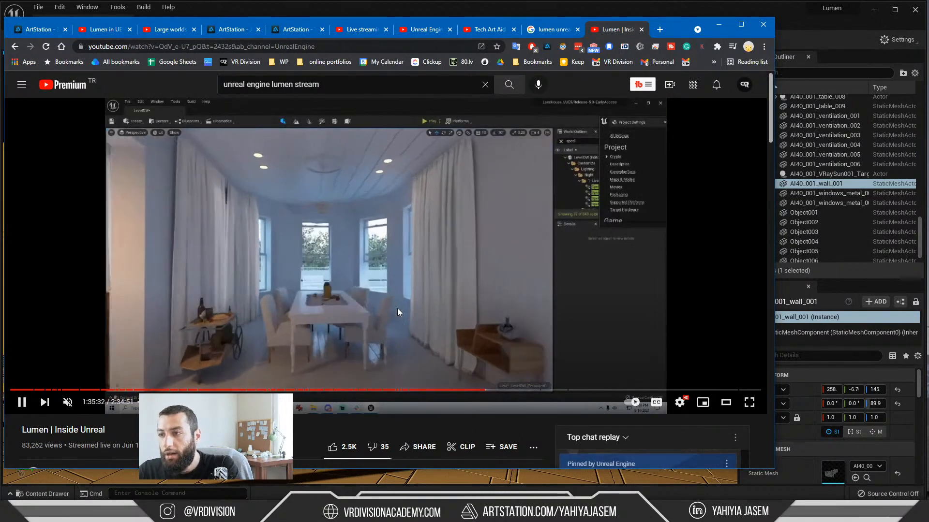
# Step: Skip ahead slightly in the interior walkthrough, unmute the video and lower its player volume
pyautogui.press('Right')
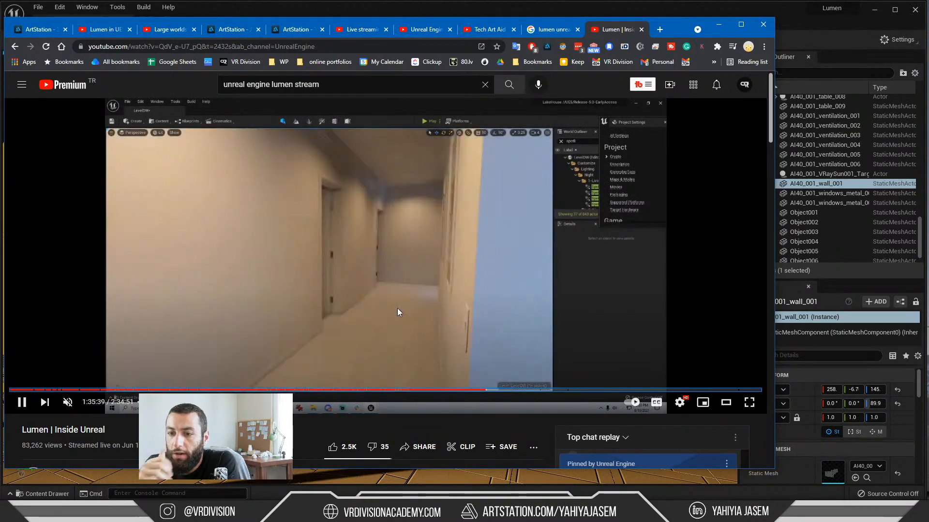
pyautogui.press('Right')
pyautogui.press('XF86AudioRaiseVolume')
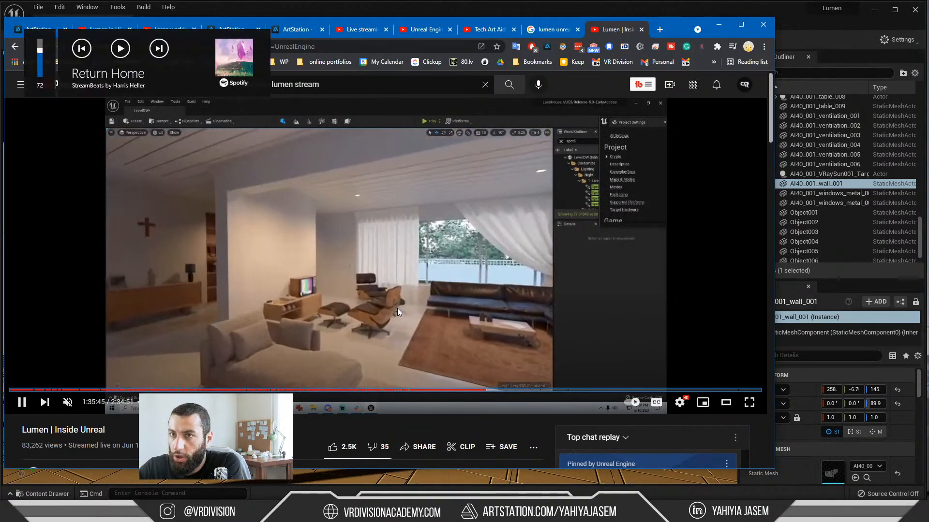
pyautogui.click(75, 406)
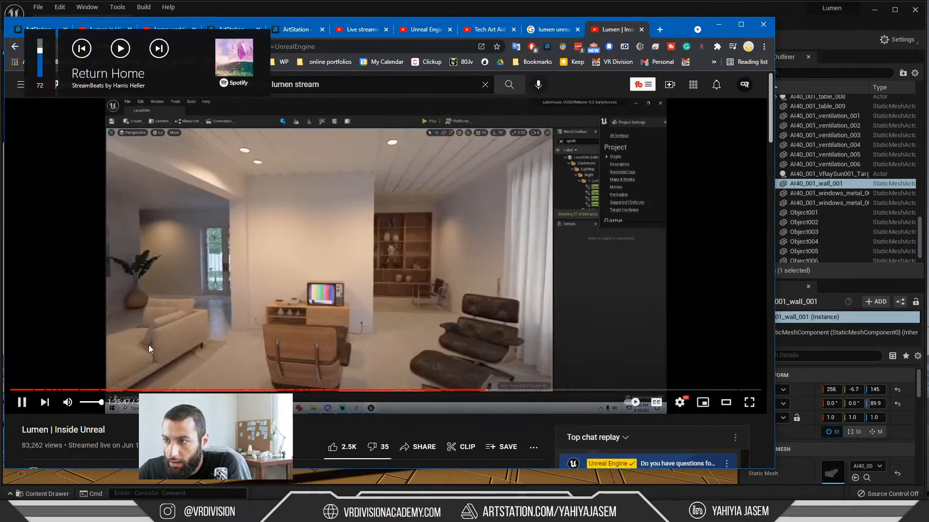
pyautogui.click(86, 403)
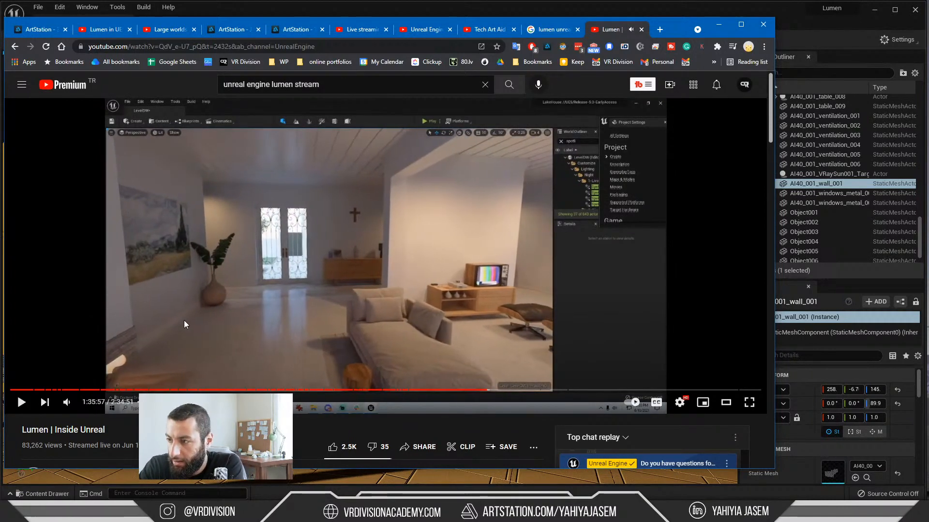
# Step: Skip forward through the video's living room and post-process settings to the dark bedroom scene
pyautogui.press('Right')
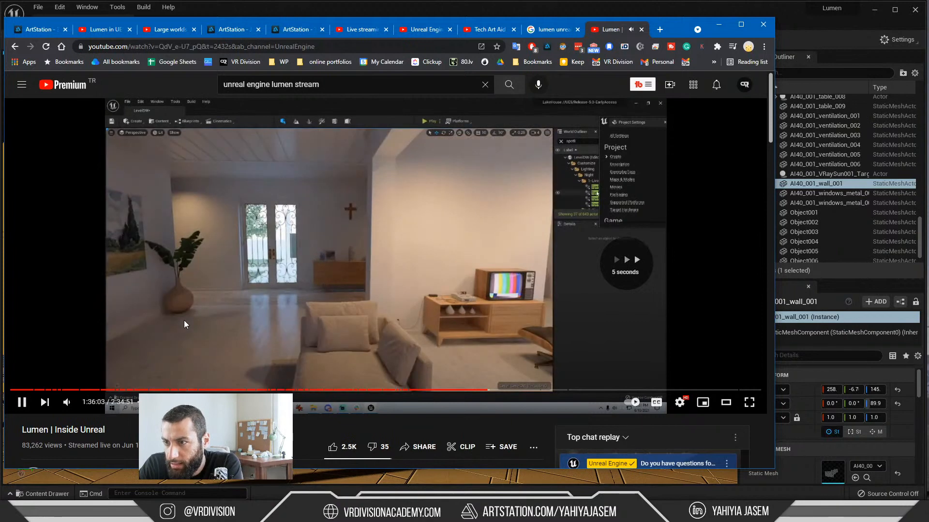
pyautogui.press('Right')
pyautogui.press('Right')
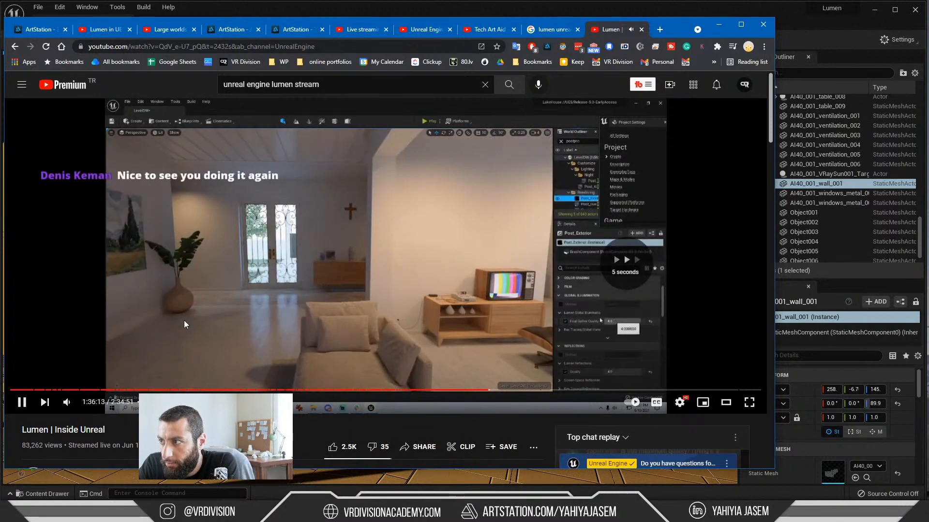
pyautogui.press('Right')
pyautogui.press('Right')
pyautogui.press('Right')
pyautogui.press('Right')
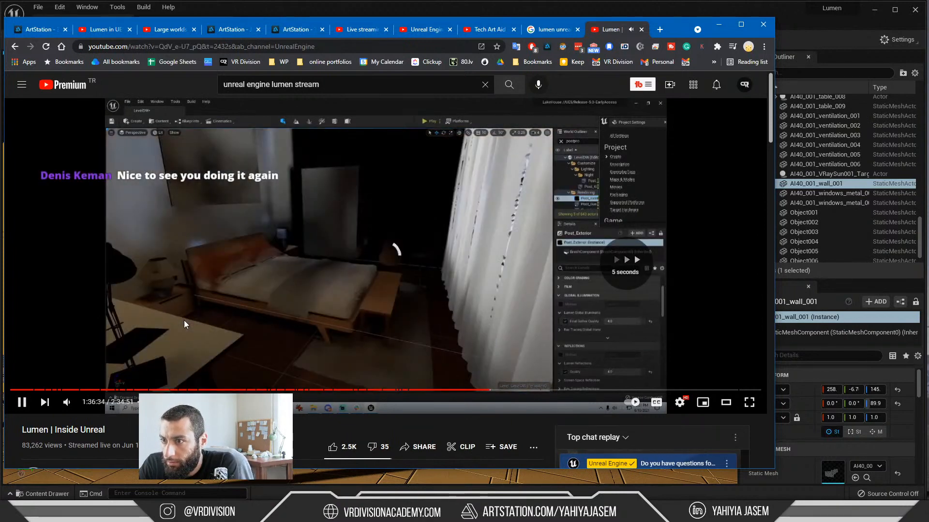
pyautogui.press('Right')
pyautogui.press('Right')
pyautogui.press('Right')
# Step: Rewind the video to about 1:36:17 at the hallway before the bedroom and raise the system volume
pyautogui.press('Left')
pyautogui.press('Left')
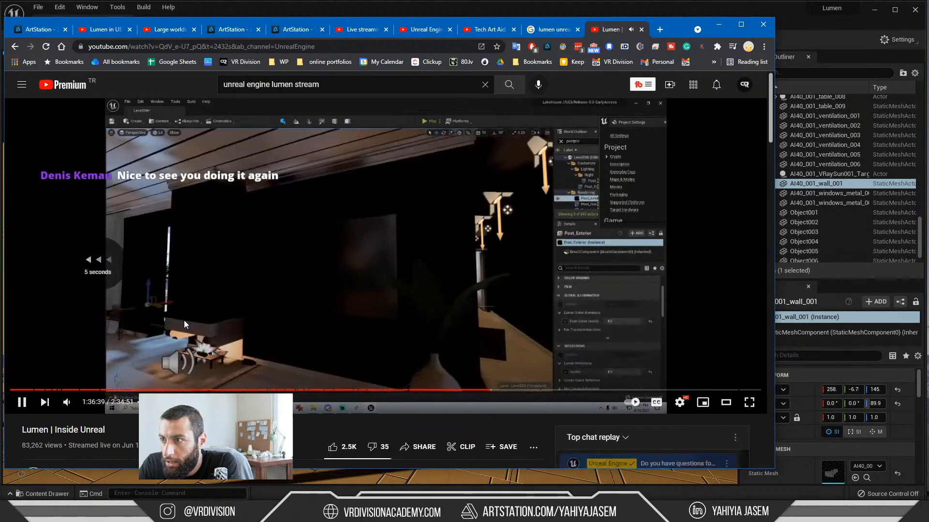
pyautogui.press('Left')
pyautogui.press('Left')
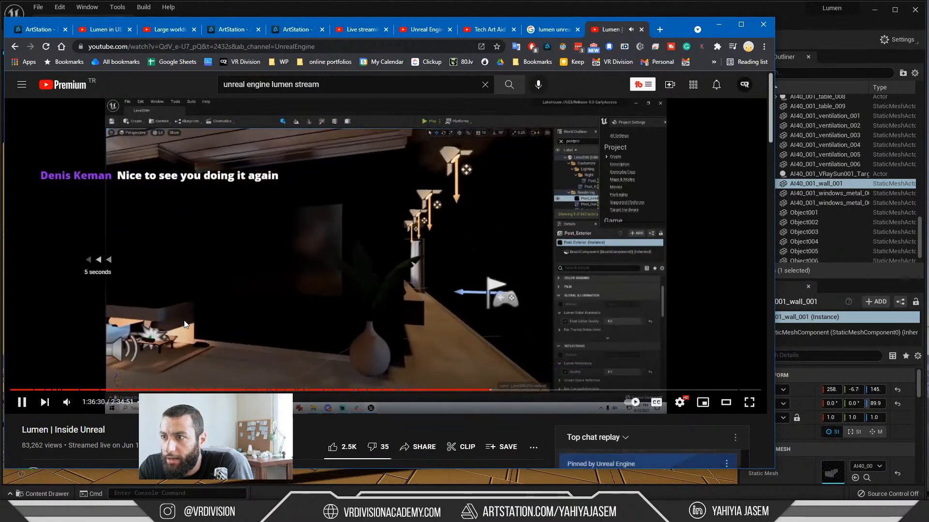
pyautogui.press('Left')
pyautogui.press('Left')
pyautogui.press('Left')
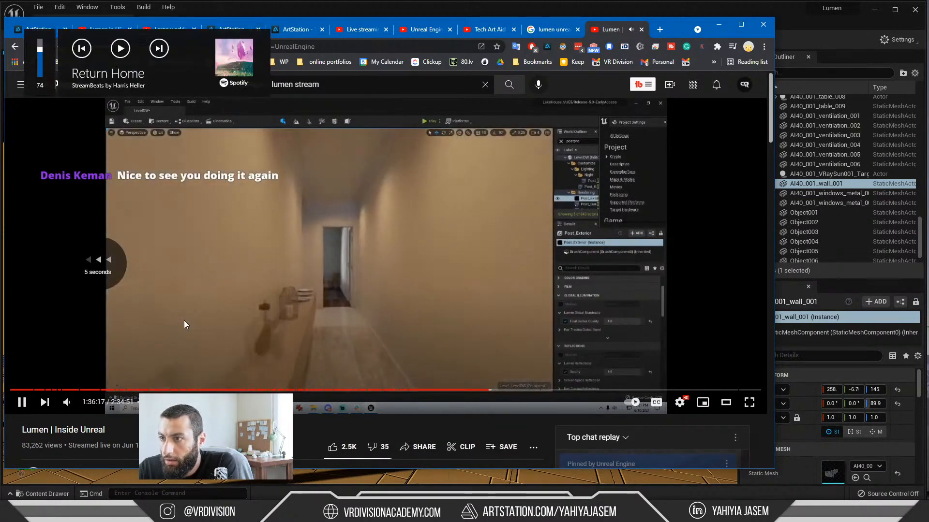
pyautogui.press('XF86AudioRaiseVolume')
pyautogui.press('XF86AudioRaiseVolume')
pyautogui.press('XF86AudioRaiseVolume')
pyautogui.press('XF86AudioRaiseVolume')
pyautogui.press('XF86AudioRaiseVolume')
pyautogui.press('XF86AudioRaiseVolume')
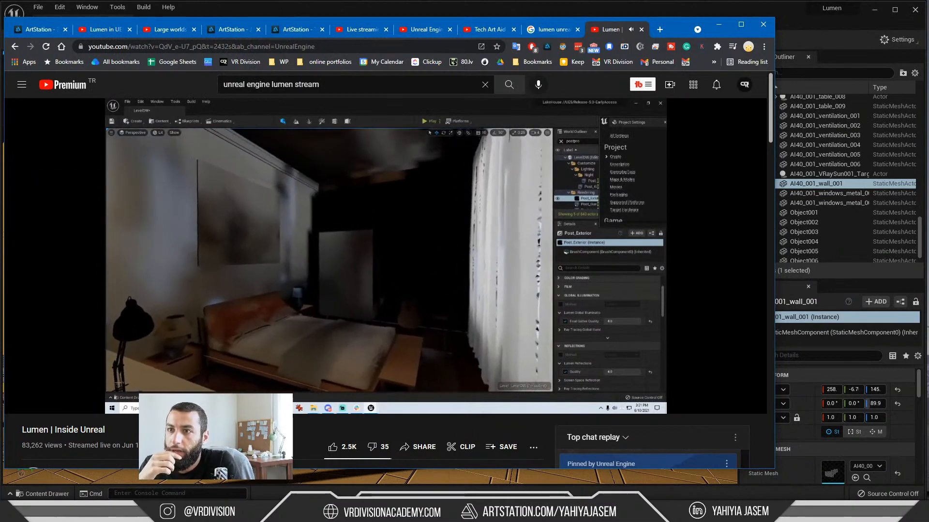
# Step: Pause the Lumen video, minimize the Notepad note, and play on until about 1:36:58 at the selected picture frame
pyautogui.click(183, 321)
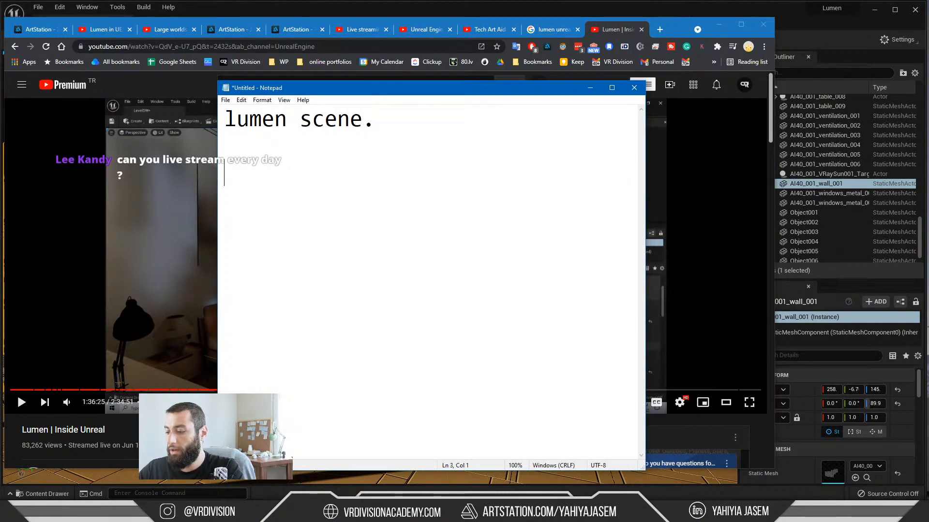
pyautogui.hotkey('ctrl', 'a')
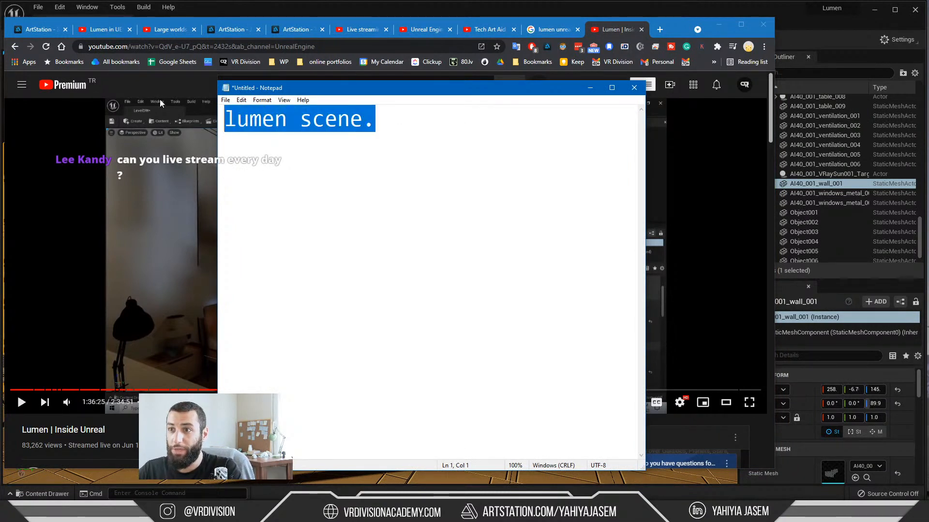
pyautogui.click(589, 89)
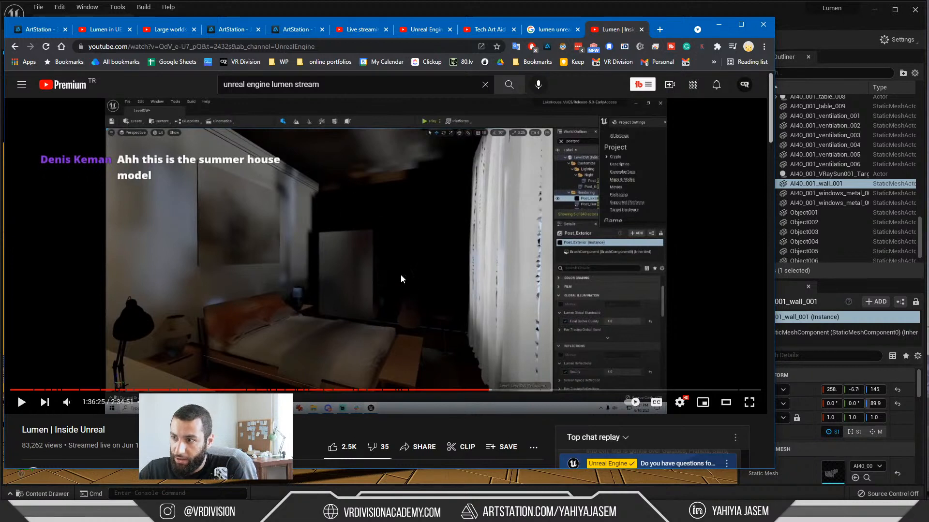
pyautogui.click(346, 192)
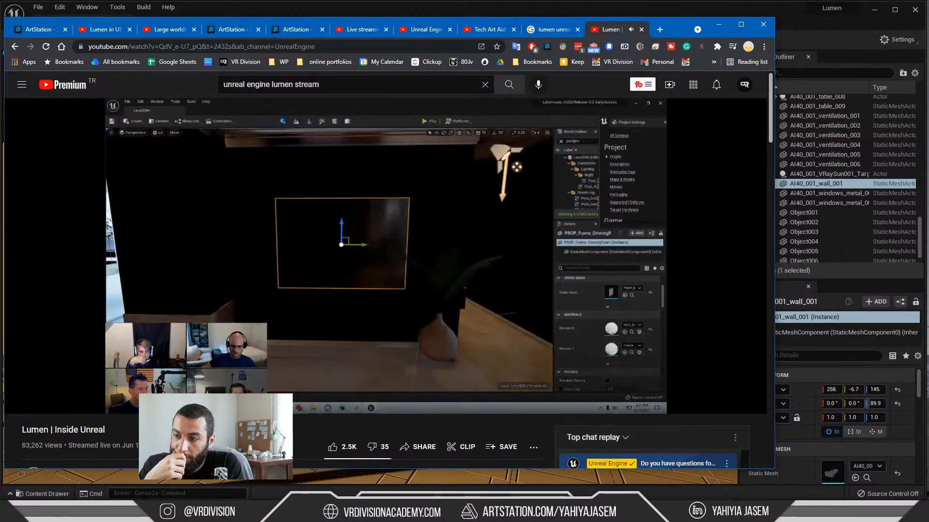
pyautogui.click(346, 196)
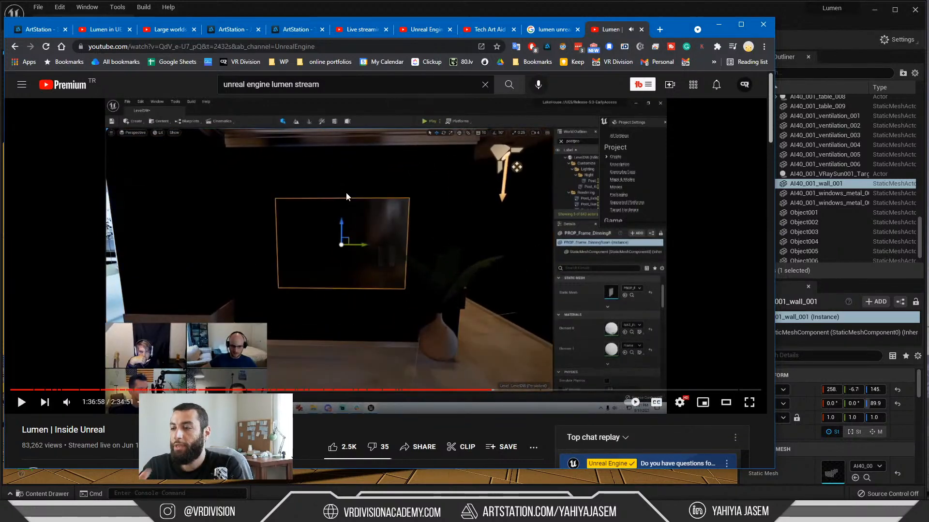
# Step: Switch to the Unreal level and rotate the sun so light falls through the windows across the circle-patterned wall and floor
pyautogui.click(693, 10)
pyautogui.moveTo(436, 241); pyautogui.dragTo(448, 259, button='right')
pyautogui.hotkey('ctrl', 'l')
pyautogui.hotkey('ctrl', 'l')
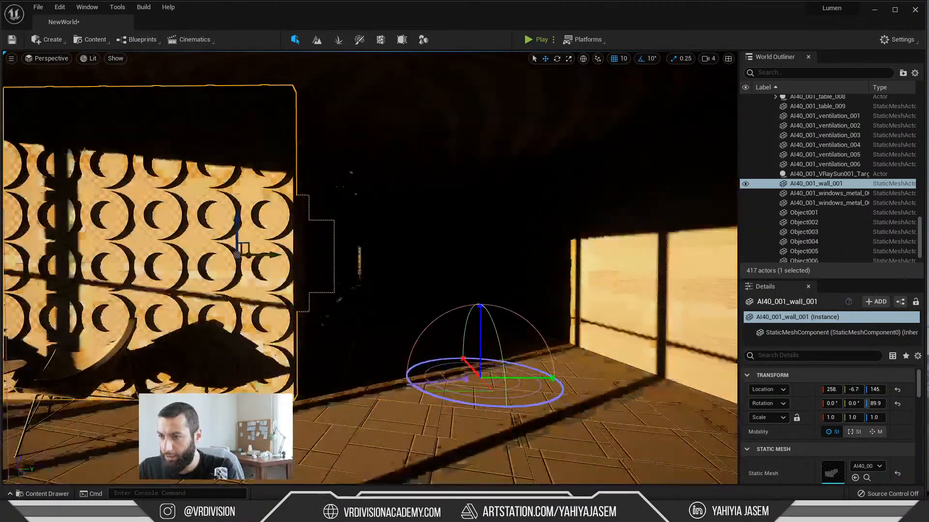
pyautogui.hotkey('ctrl', 'l')
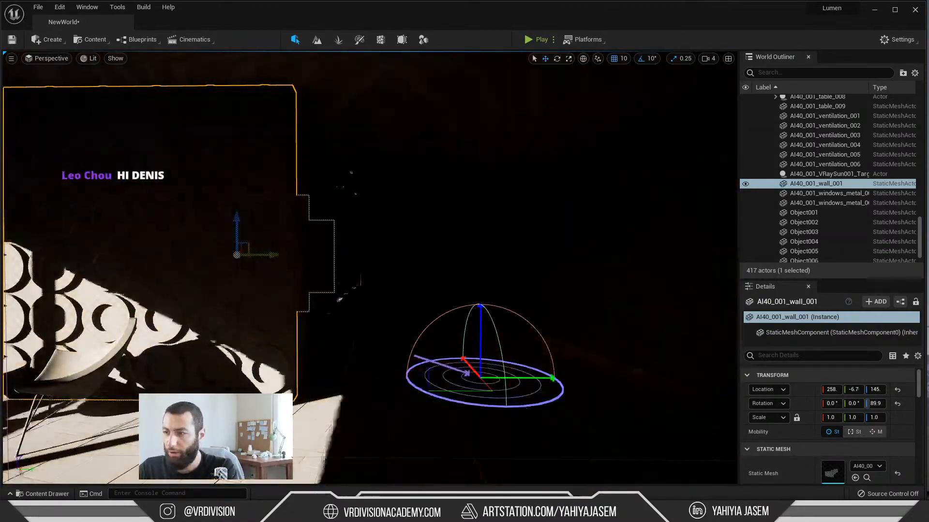
pyautogui.moveTo(436, 252); pyautogui.dragTo(508, 304, button='right')
pyautogui.moveTo(464, 451); pyautogui.dragTo(442, 450, button='right')
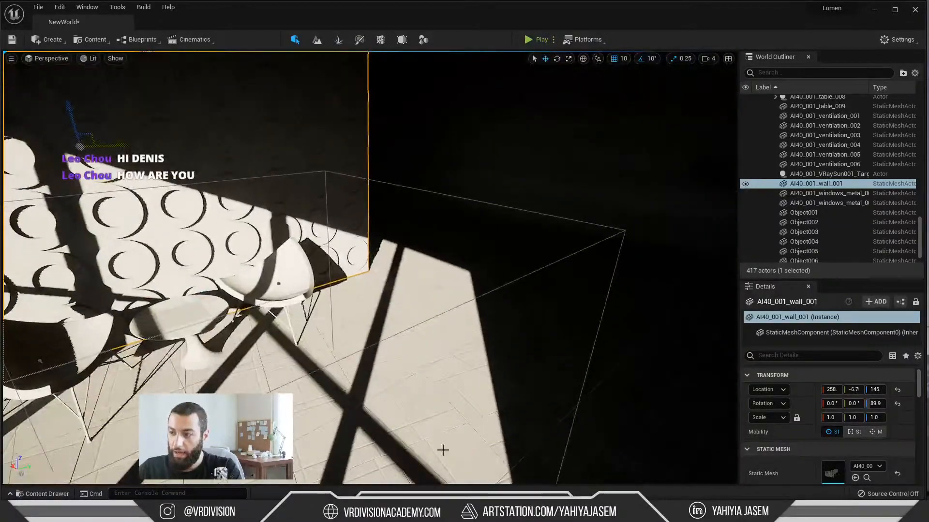
pyautogui.moveTo(374, 477); pyautogui.dragTo(388, 256, button='right')
# Step: Return to the Lumen video, pause it at about 1:37:10 on the interior wall mesh, and glance at the live chat
pyautogui.hotkey('alt', 'Tab')
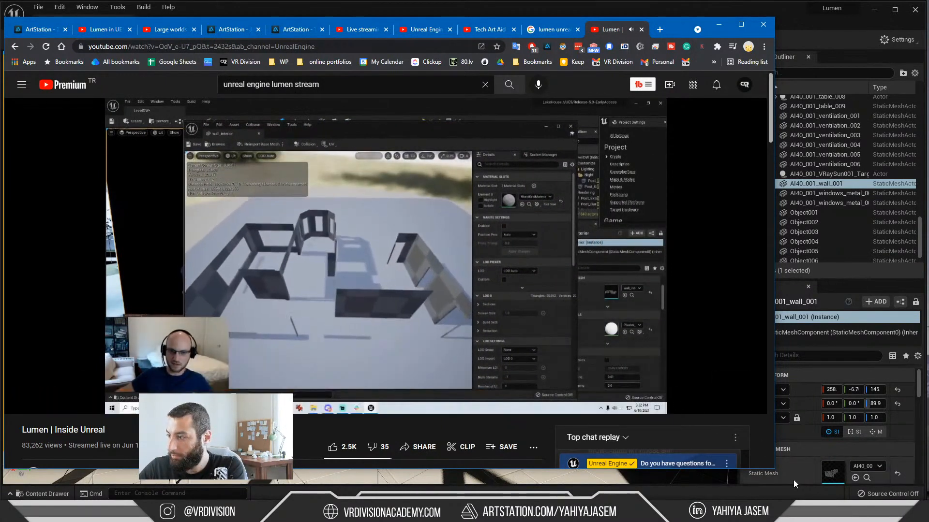
pyautogui.press('space')
pyautogui.hotkey('alt', 'Tab')
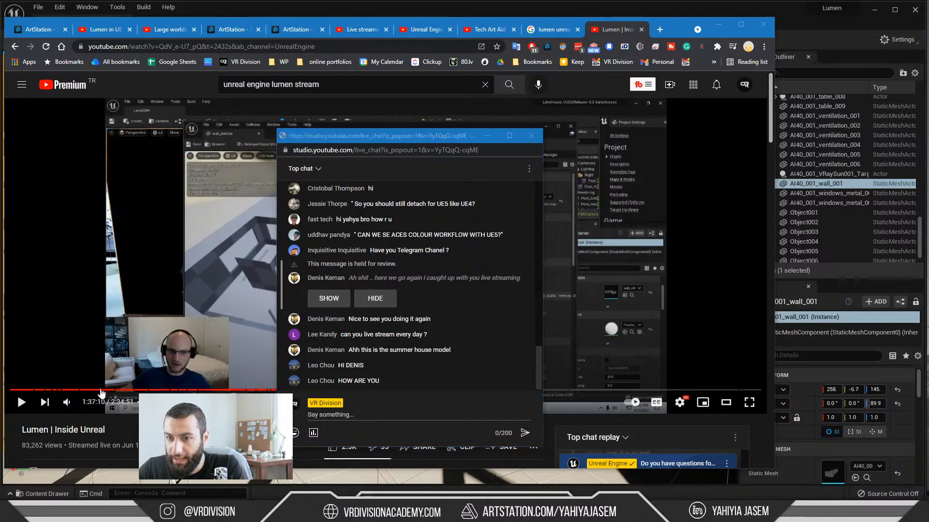
pyautogui.click(97, 433)
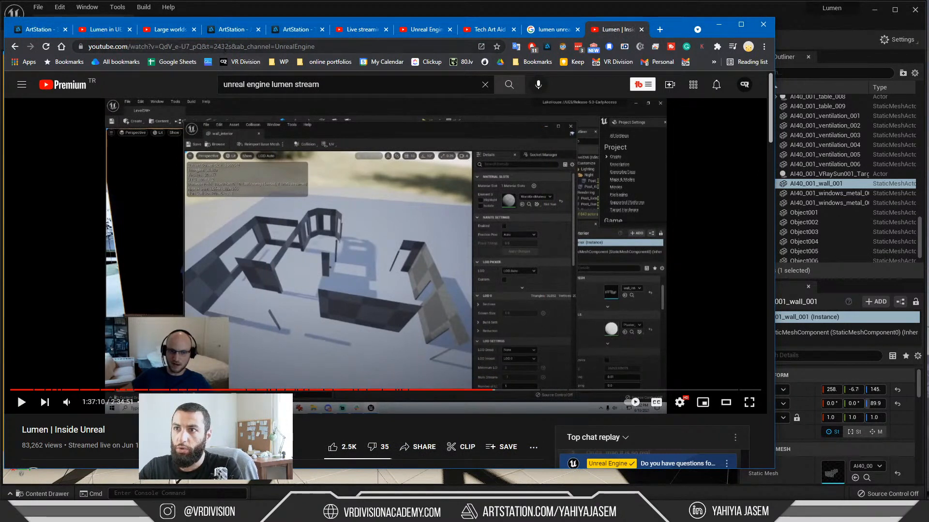
# Step: Post the Lumen video's web address in the live chat and show the message held for review
pyautogui.click(276, 47)
pyautogui.hotkey('ctrl', 'a')
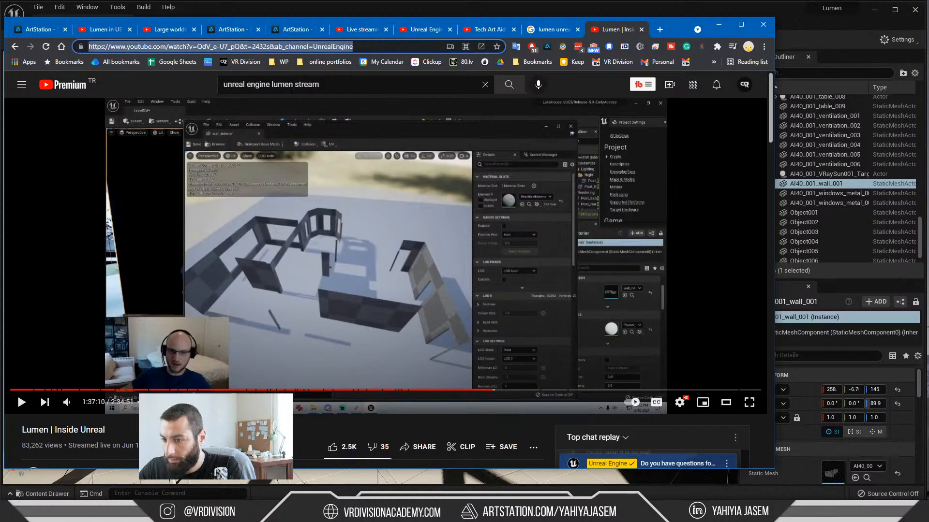
pyautogui.hotkey('alt', 'Tab')
pyautogui.click(368, 419)
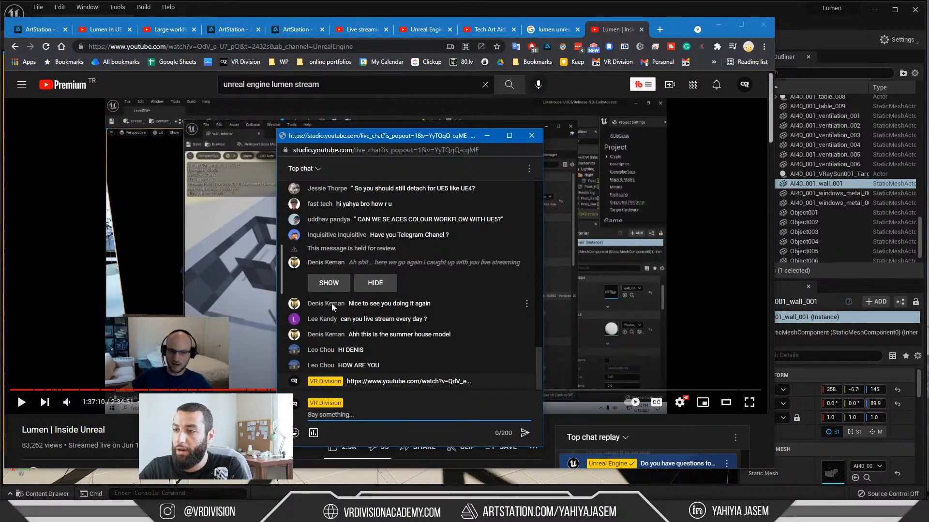
pyautogui.click(329, 283)
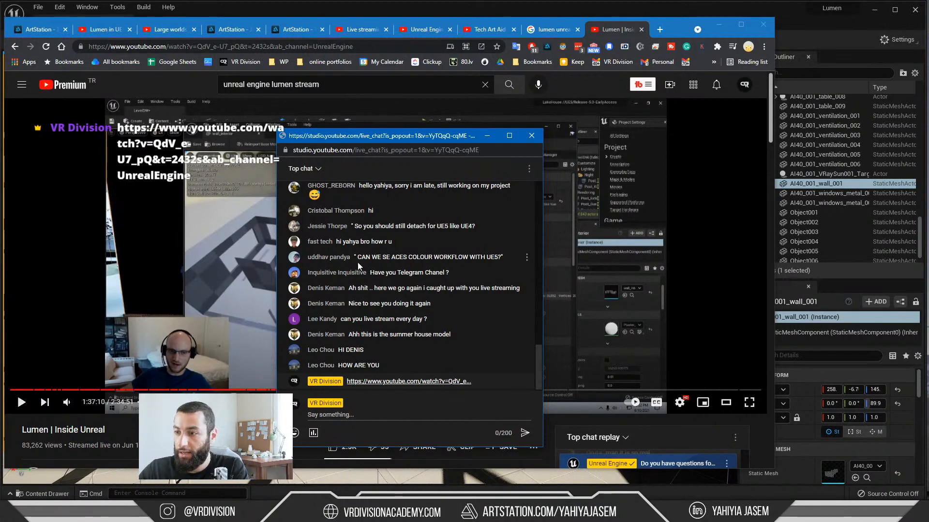
# Step: With the video playing, raise Desktop Audio to -3.2 dB and toggle the Mic/Aux mute in Streamlabs OBS, moving its window aside
pyautogui.click(160, 270)
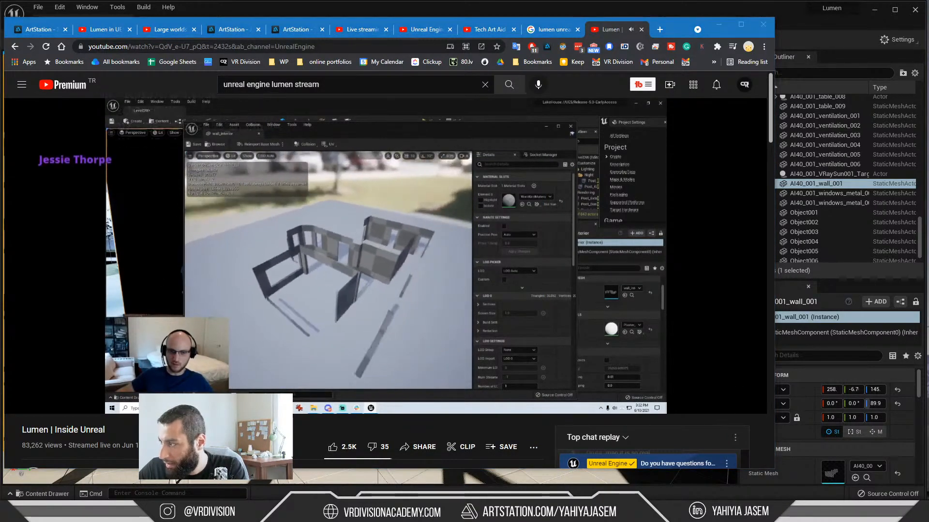
pyautogui.moveTo(928, 97); pyautogui.dragTo(522, 97)
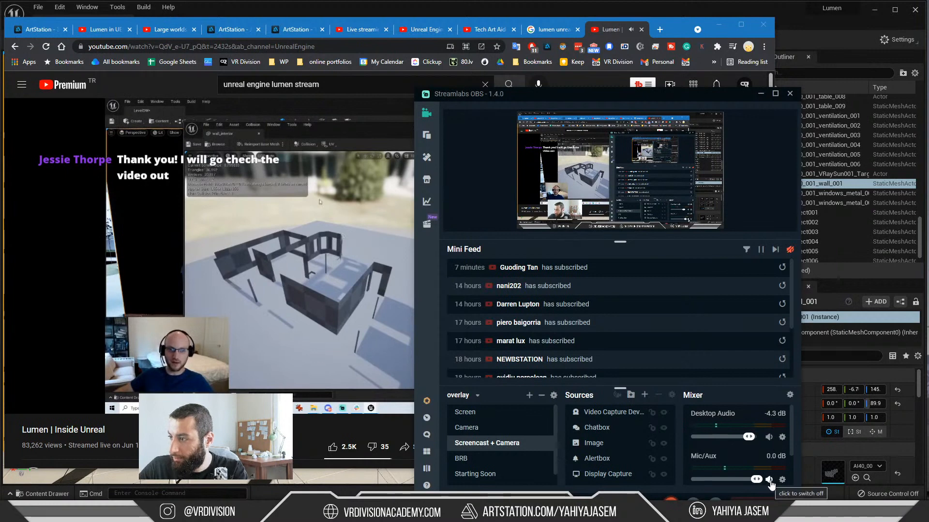
pyautogui.moveTo(749, 437); pyautogui.dragTo(751, 437)
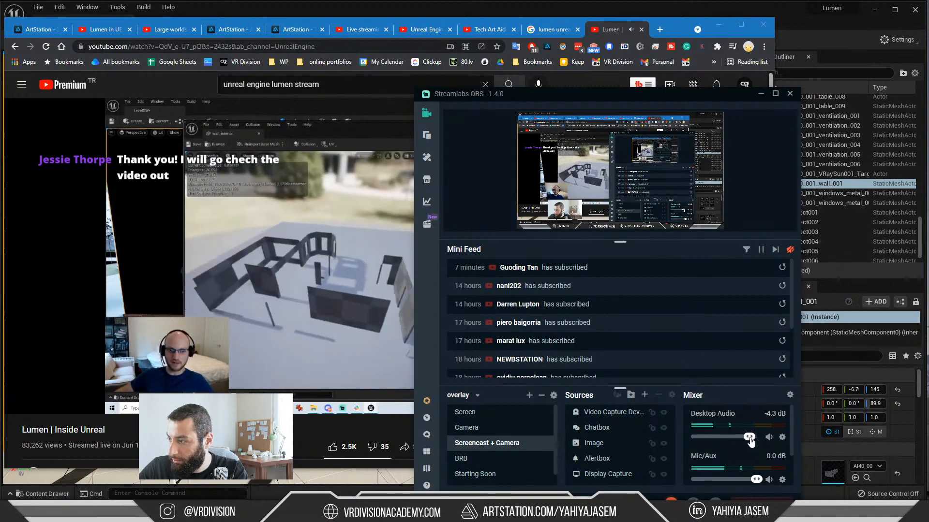
pyautogui.click(769, 479)
pyautogui.moveTo(511, 95); pyautogui.dragTo(883, 27)
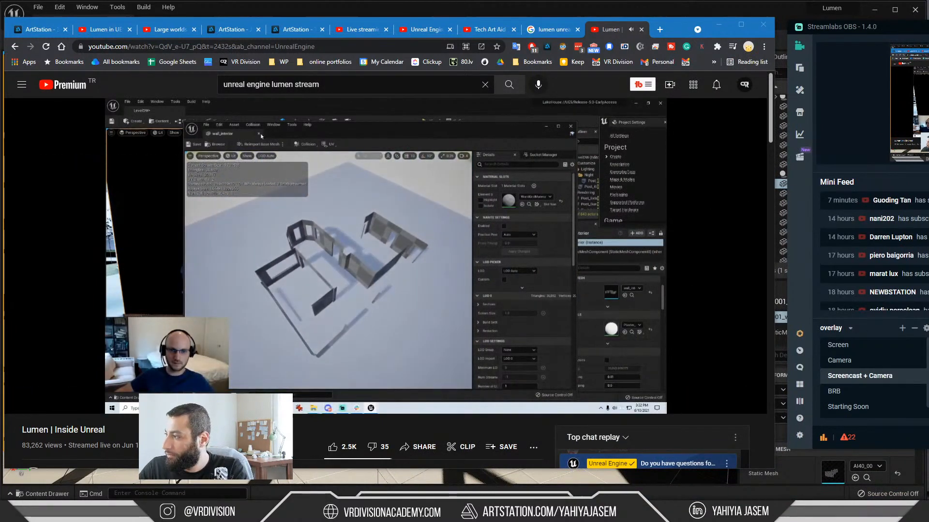
# Step: Lower the system volume and rewind the video from the bathroom scene to the wall mesh, pausing at about 1:37:26
pyautogui.press('XF86AudioLowerVolume')
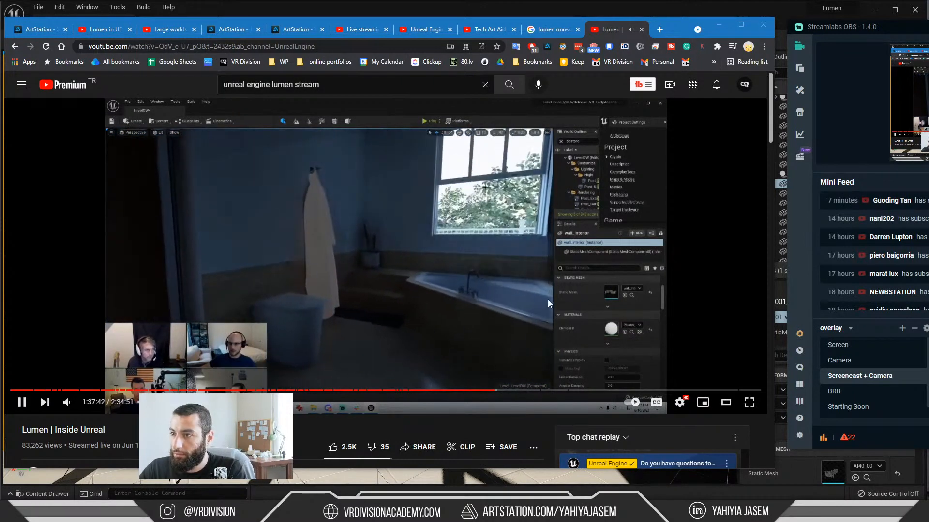
pyautogui.click(373, 312)
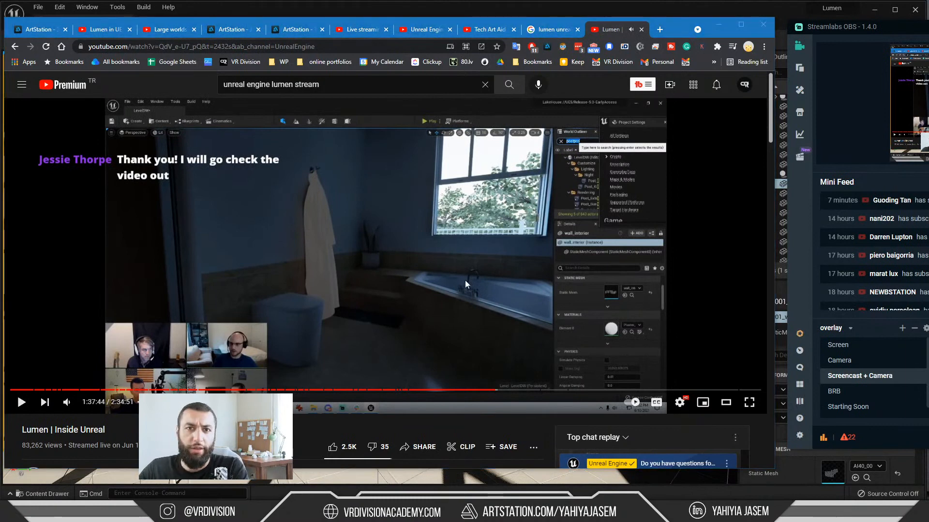
pyautogui.click(483, 338)
pyautogui.press('Left')
pyautogui.press('Left')
pyautogui.press('Left')
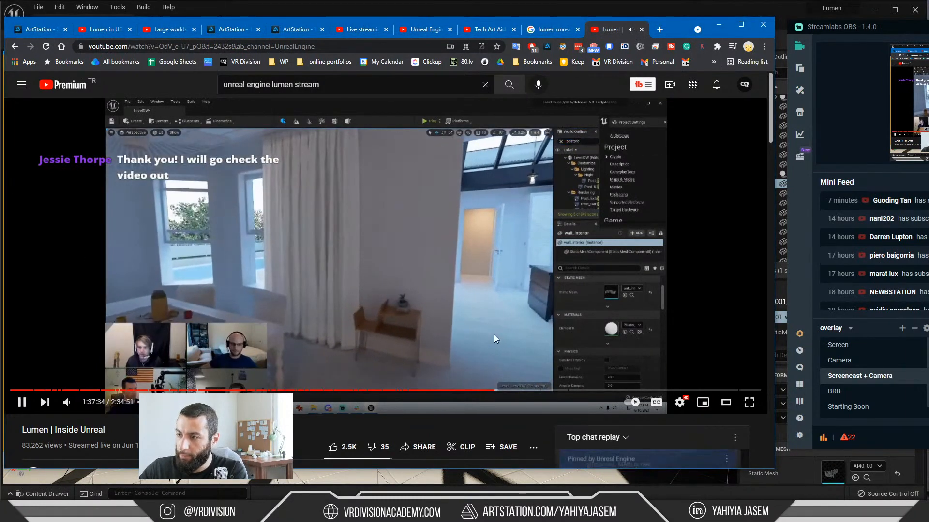
pyautogui.press('Left')
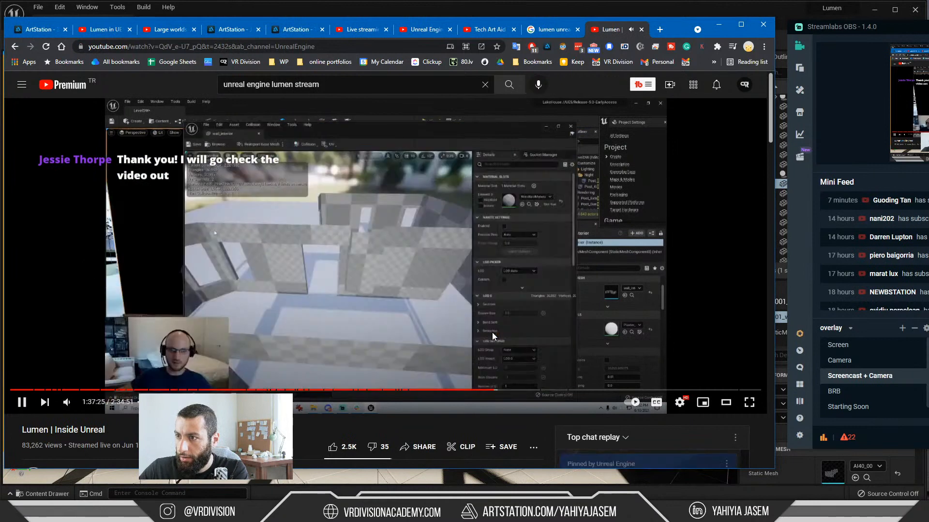
pyautogui.click(425, 240)
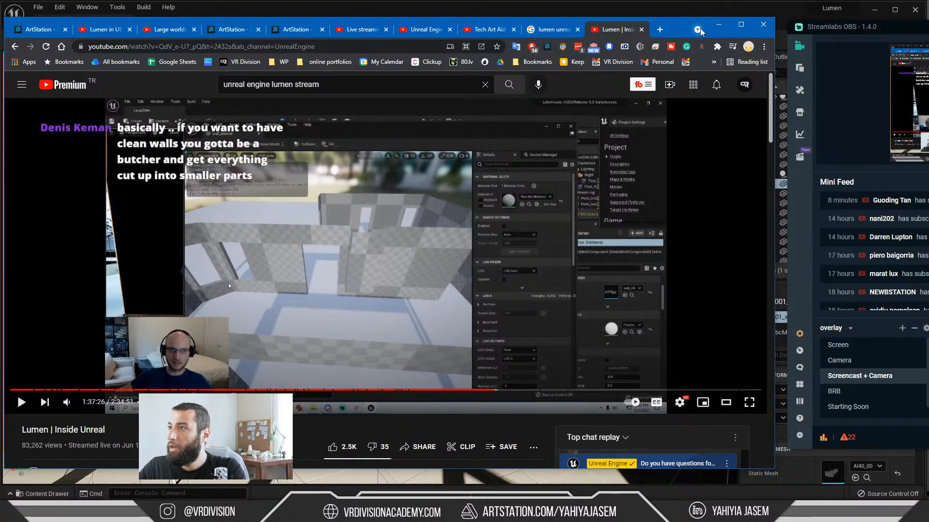
# Step: Clear the browser and chat windows off the Unreal level and examine the viewport's Nanite Visualization modes
pyautogui.click(719, 24)
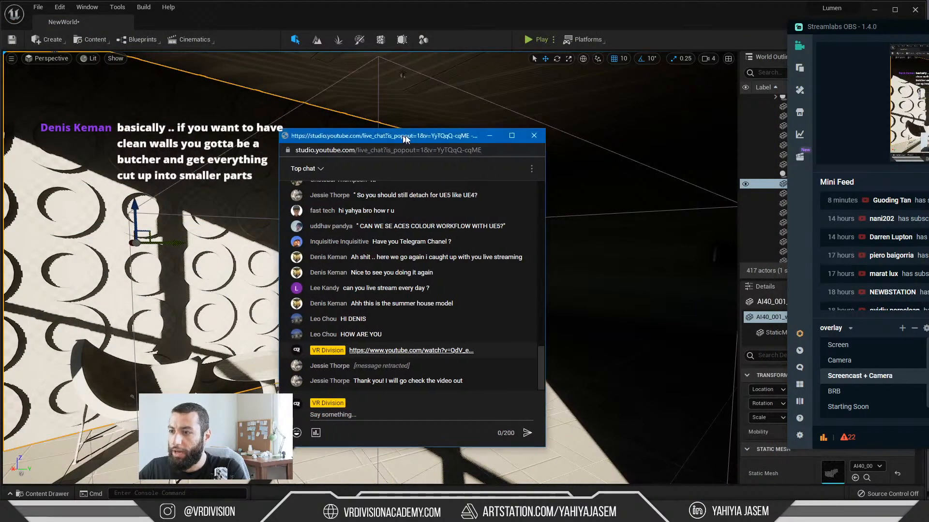
pyautogui.moveTo(405, 139); pyautogui.dragTo(928, 141)
pyautogui.click(82, 63)
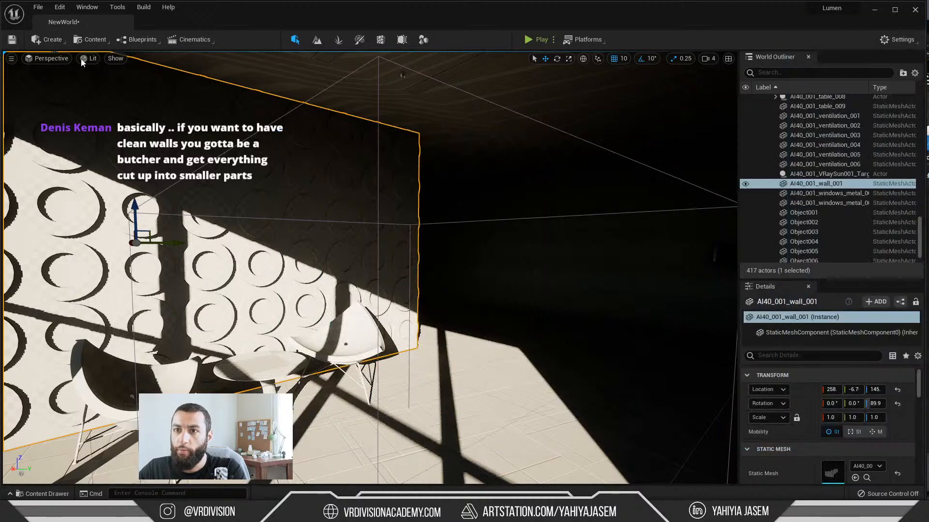
pyautogui.click(82, 61)
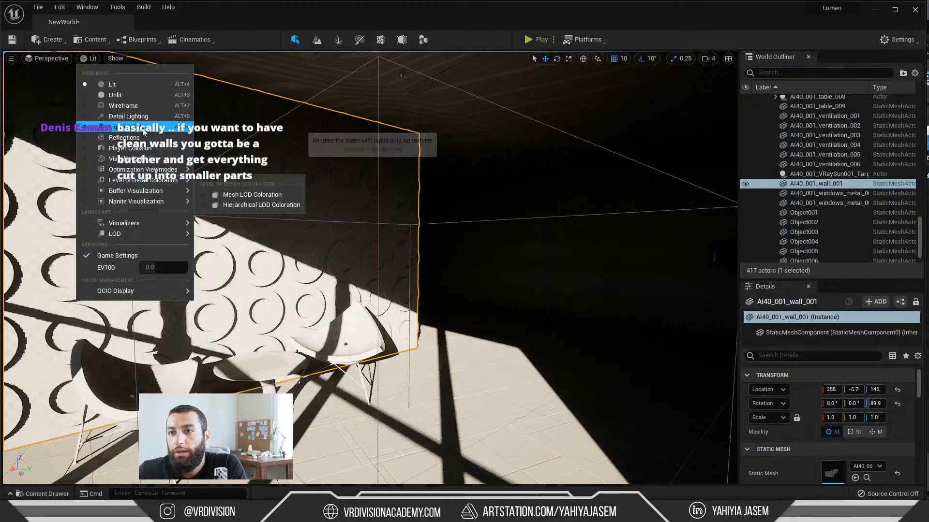
pyautogui.moveTo(161, 191)
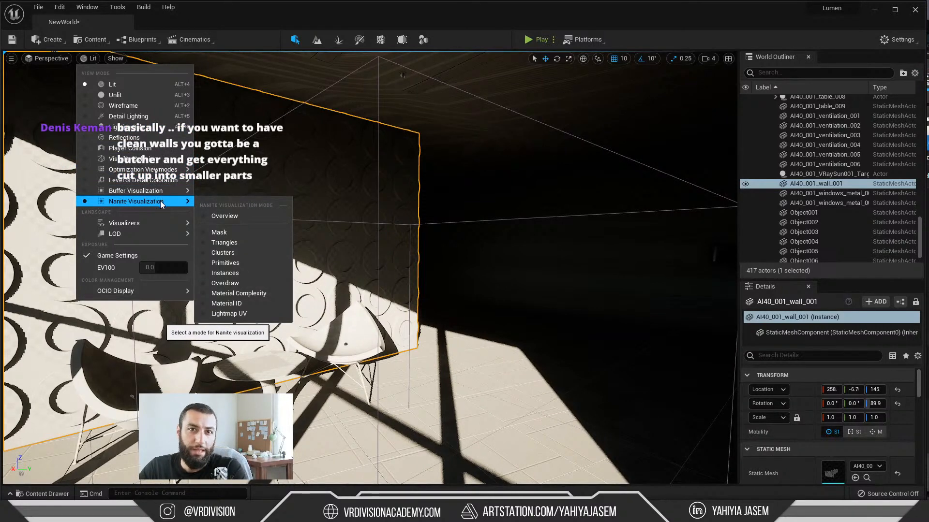
# Step: Examine the asset creation options for the InteriorScene folder, including Dataprep
pyautogui.moveTo(211, 355); pyautogui.dragTo(213, 369, button='right')
pyautogui.hotkey('ctrl', 'space')
pyautogui.rightClick(278, 440)
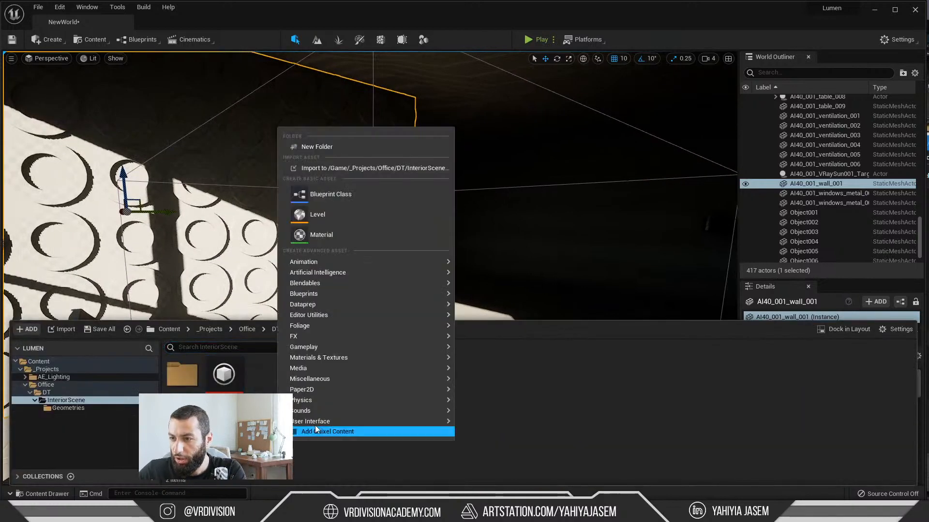
pyautogui.moveTo(330, 305)
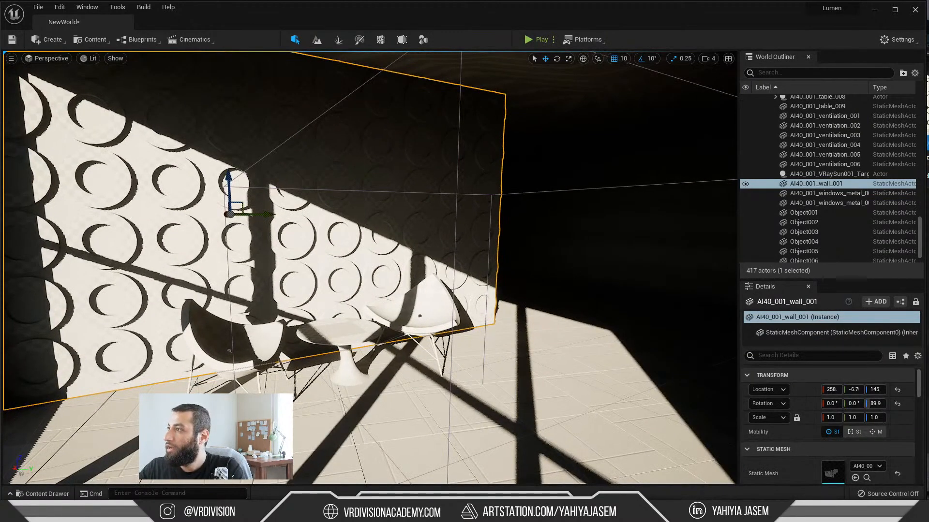
# Step: Bring the live chat window over the level and read back through the viewers' messages to the newest one
pyautogui.moveTo(928, 147); pyautogui.dragTo(445, 112)
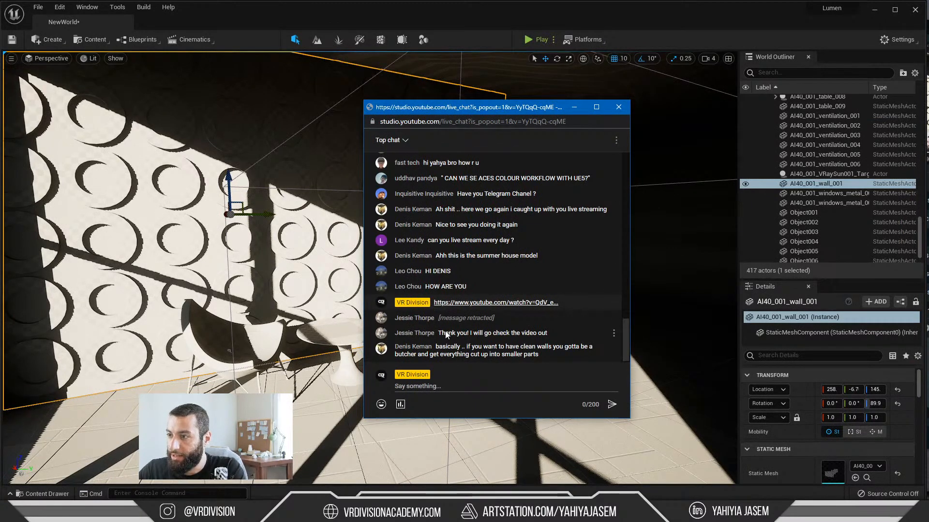
pyautogui.scroll(1, 443, 232)
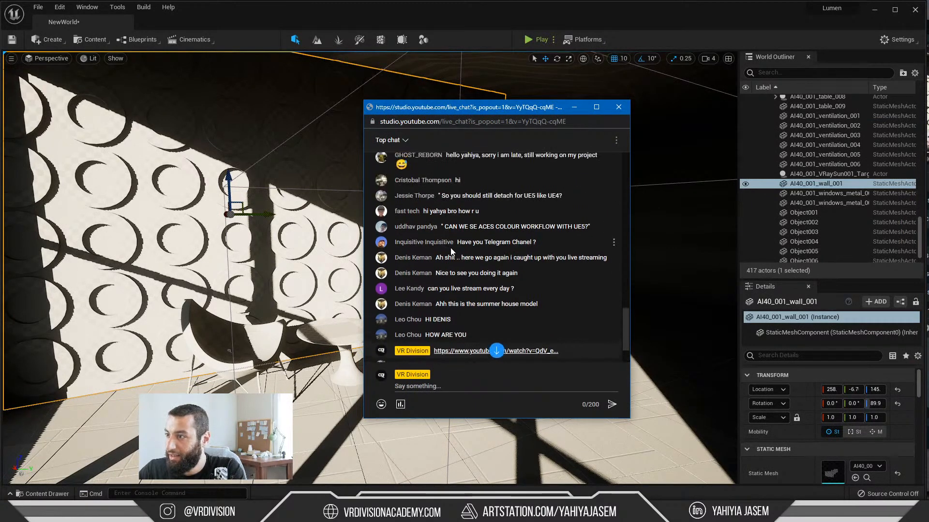
pyautogui.scroll(1, 438, 273)
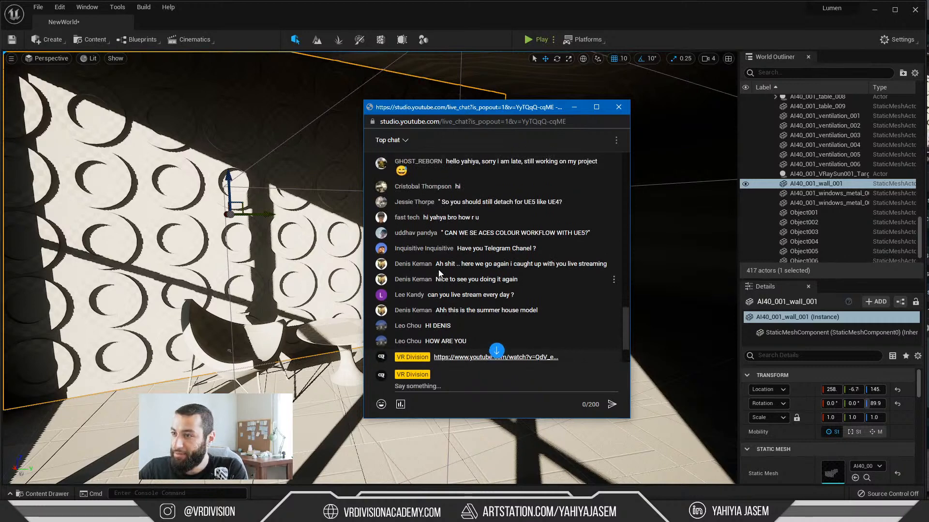
pyautogui.scroll(3, 411, 248)
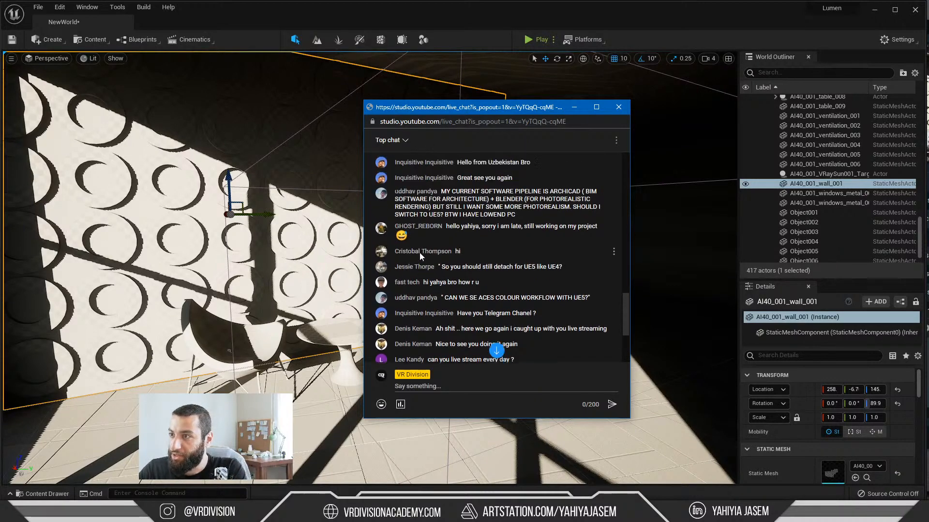
pyautogui.scroll(1, 410, 227)
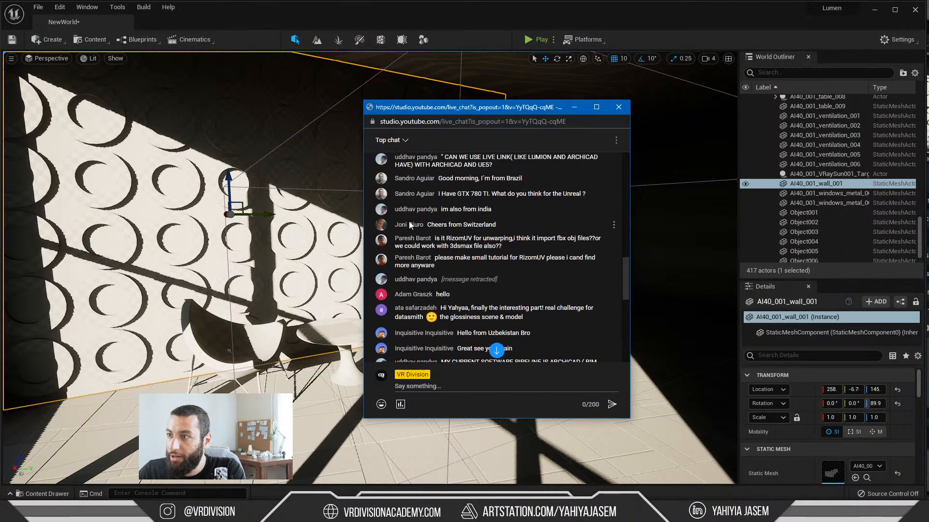
pyautogui.scroll(-7, 409, 194)
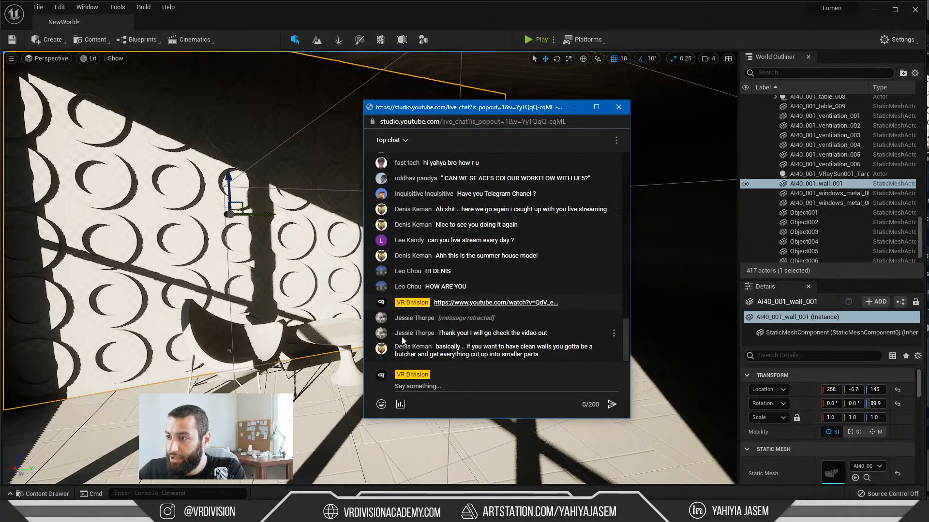
# Step: Check the Lumen stream linked in the chat, then read the viewer's advice on cutting walls into smaller parts against the level's wall
pyautogui.click(496, 303)
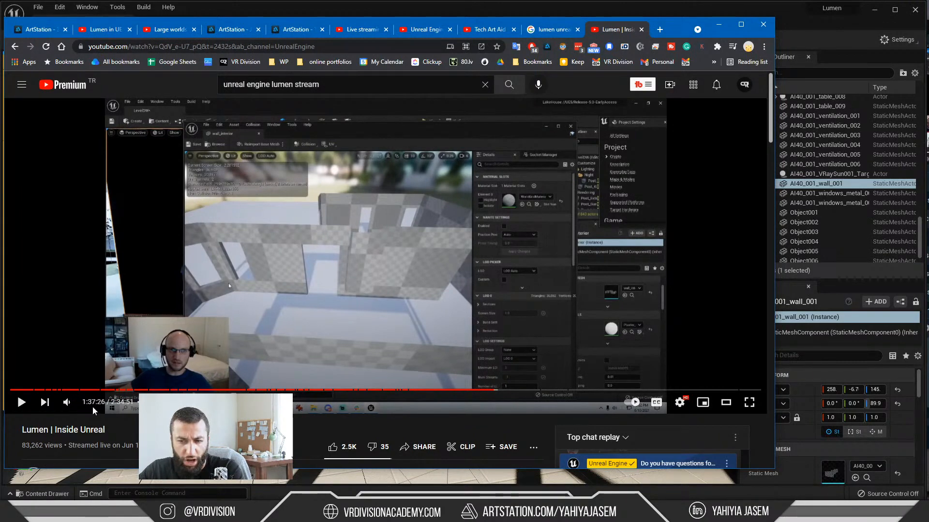
pyautogui.click(721, 23)
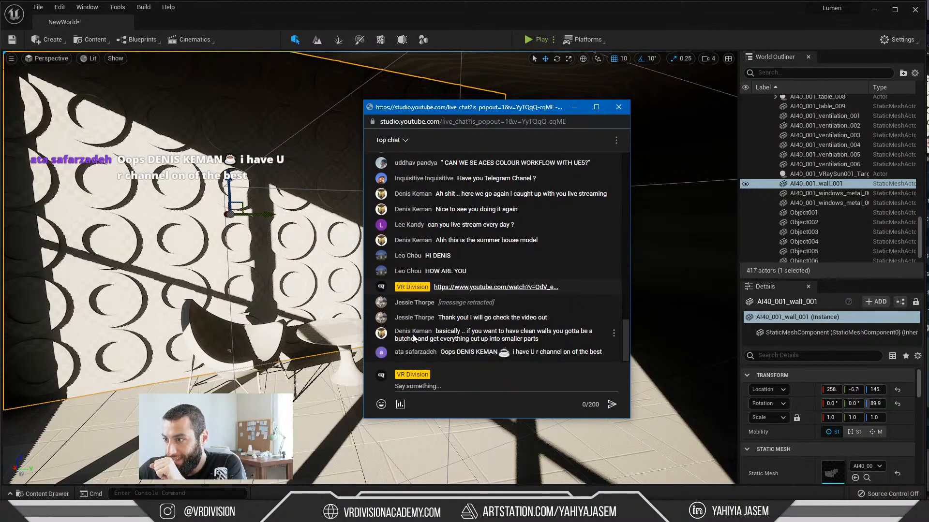
pyautogui.moveTo(396, 339); pyautogui.dragTo(426, 341)
pyautogui.click(442, 340)
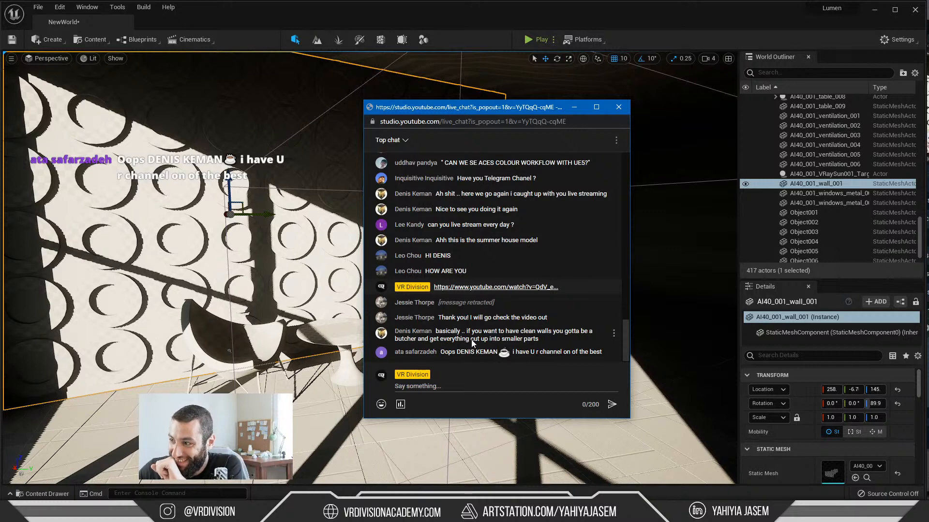
pyautogui.moveTo(552, 339); pyautogui.dragTo(439, 340)
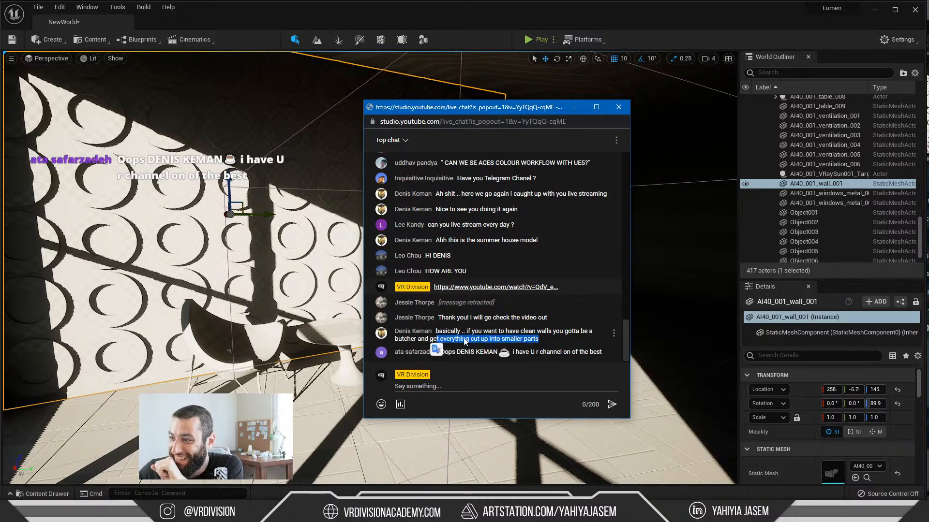
pyautogui.click(476, 342)
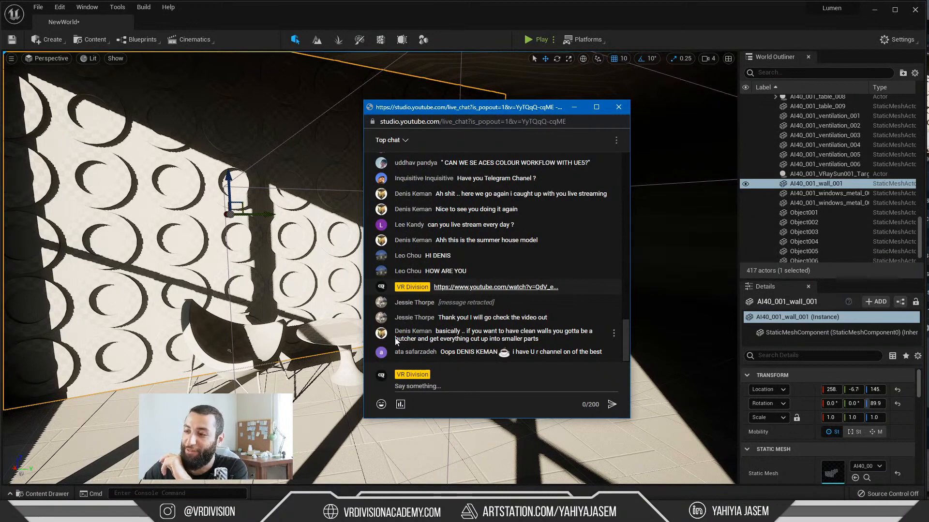
pyautogui.moveTo(396, 339); pyautogui.dragTo(417, 338)
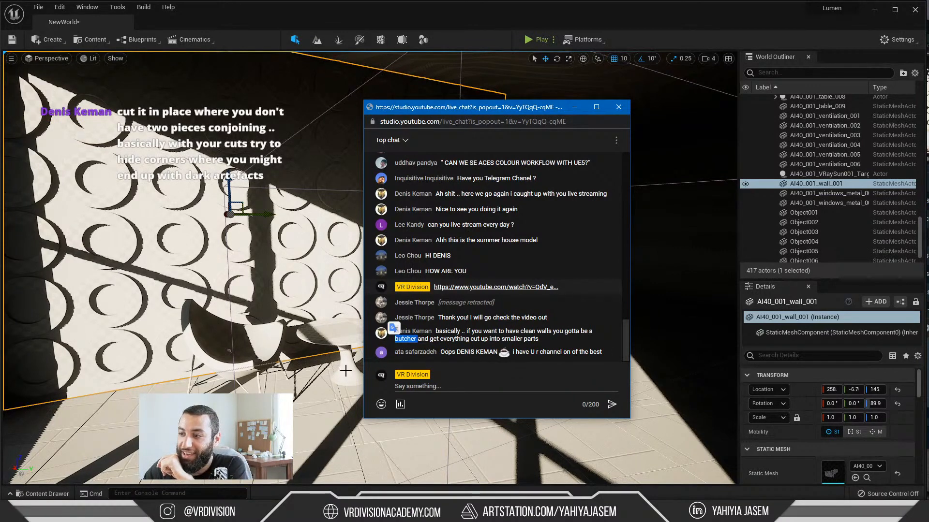
pyautogui.moveTo(310, 355); pyautogui.dragTo(309, 341, button='right')
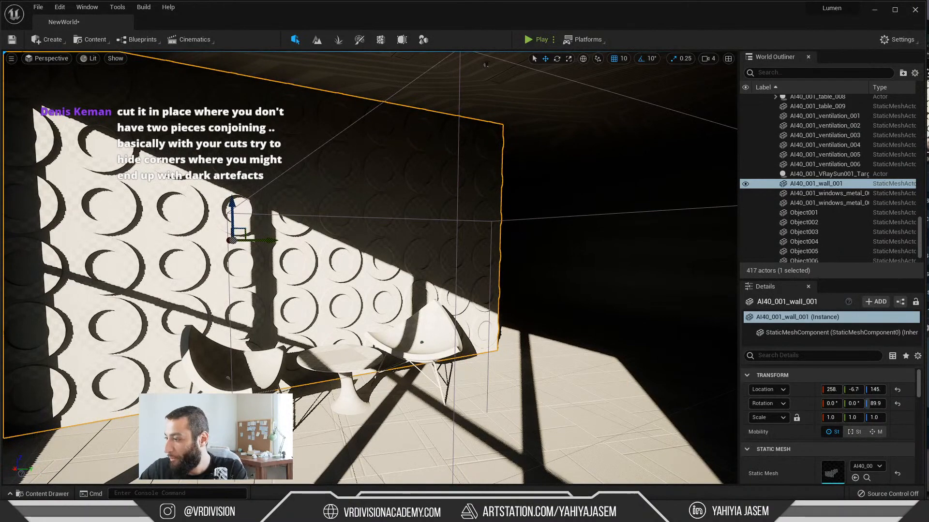
pyautogui.hotkey('alt', 'Tab')
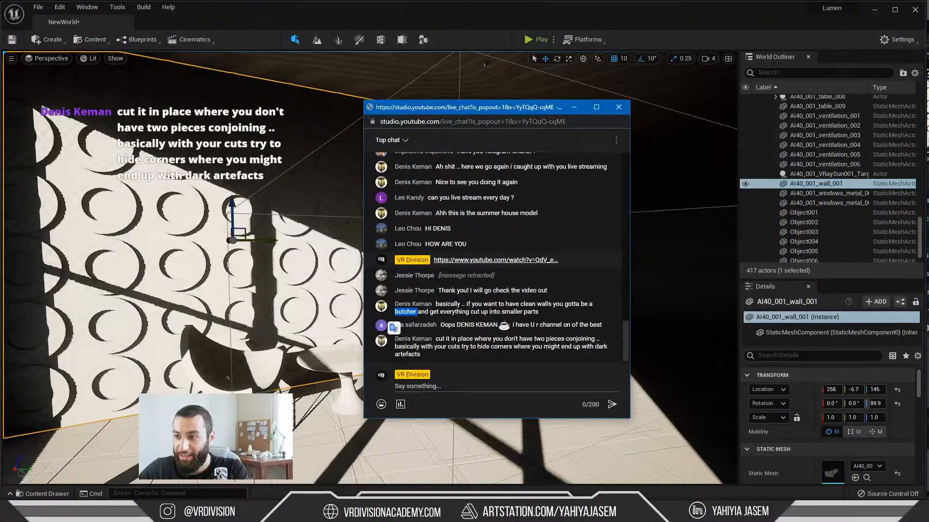
pyautogui.hotkey('alt', 'Tab')
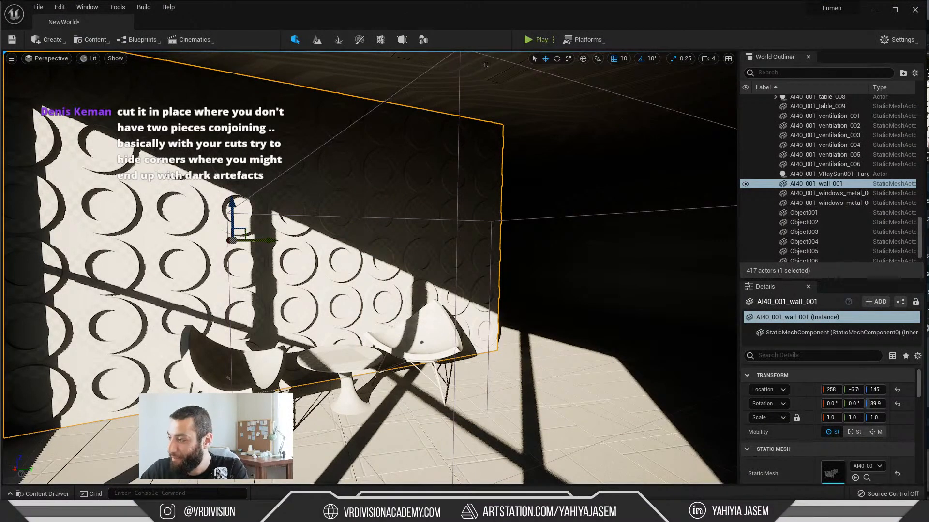
# Step: Switch to 3ds Max, minimise the Material Editor and close the open computer set group on the desk
pyautogui.hotkey('alt', 'Tab')
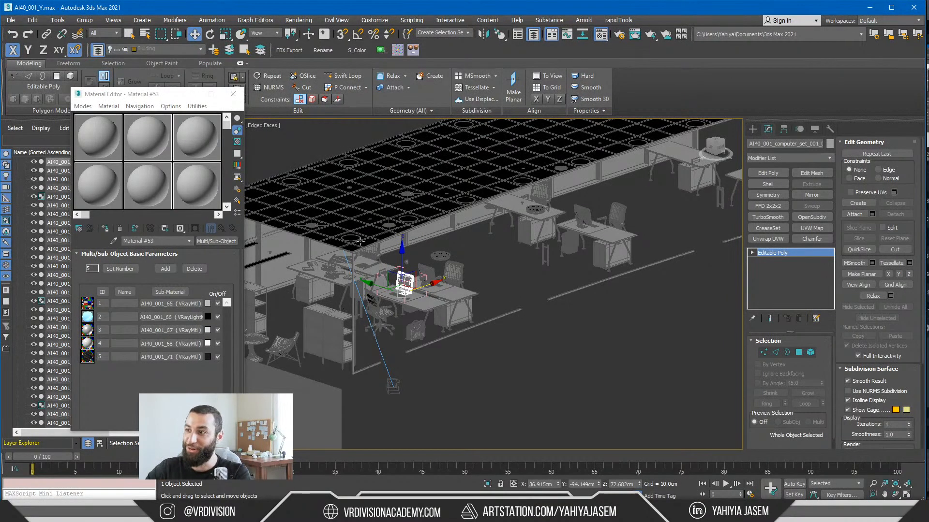
pyautogui.scroll(2, 473, 313)
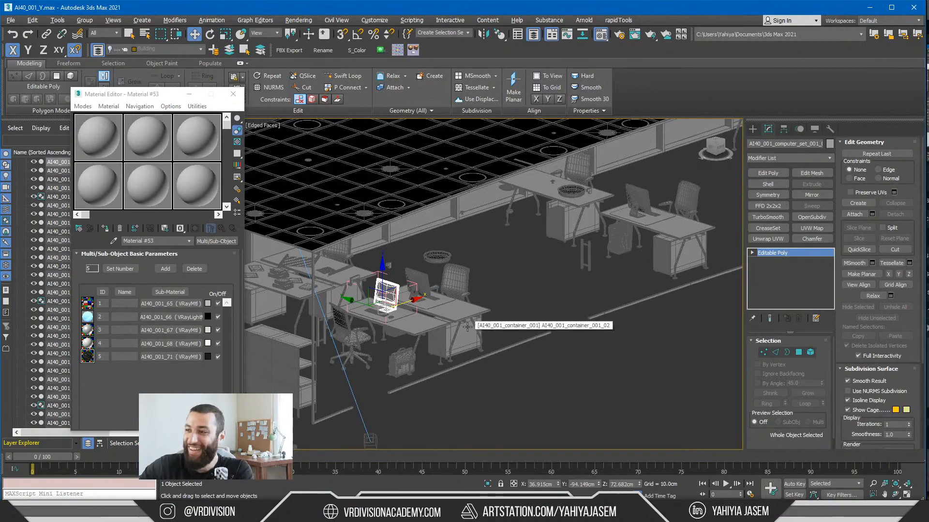
pyautogui.click(190, 94)
pyautogui.keyDown('alt'); pyautogui.moveTo(436, 280); pyautogui.dragTo(374, 293, button='middle'); pyautogui.keyUp('alt')
pyautogui.keyDown('alt'); pyautogui.moveTo(461, 225); pyautogui.dragTo(319, 339, button='middle'); pyautogui.keyUp('alt')
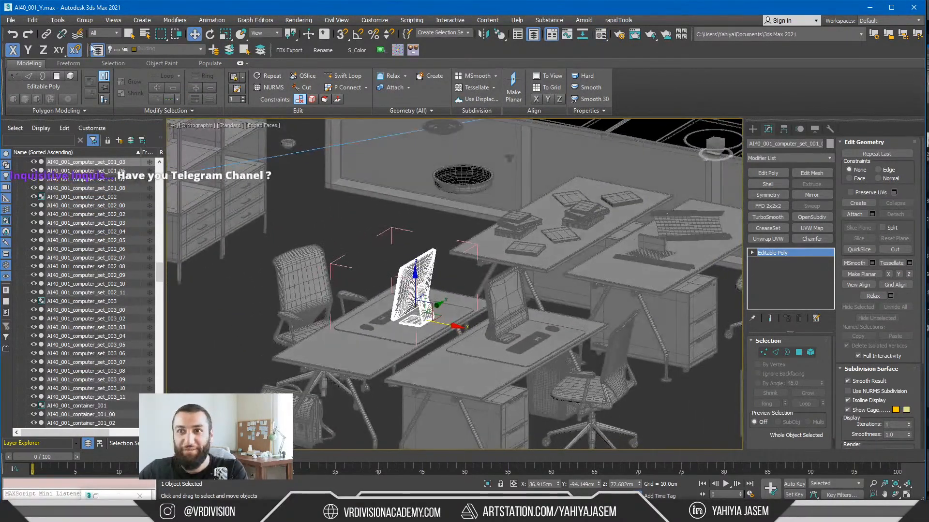
pyautogui.click(80, 20)
pyautogui.click(104, 83)
pyautogui.keyDown('alt'); pyautogui.moveTo(346, 247); pyautogui.dragTo(424, 267, button='middle'); pyautogui.keyUp('alt')
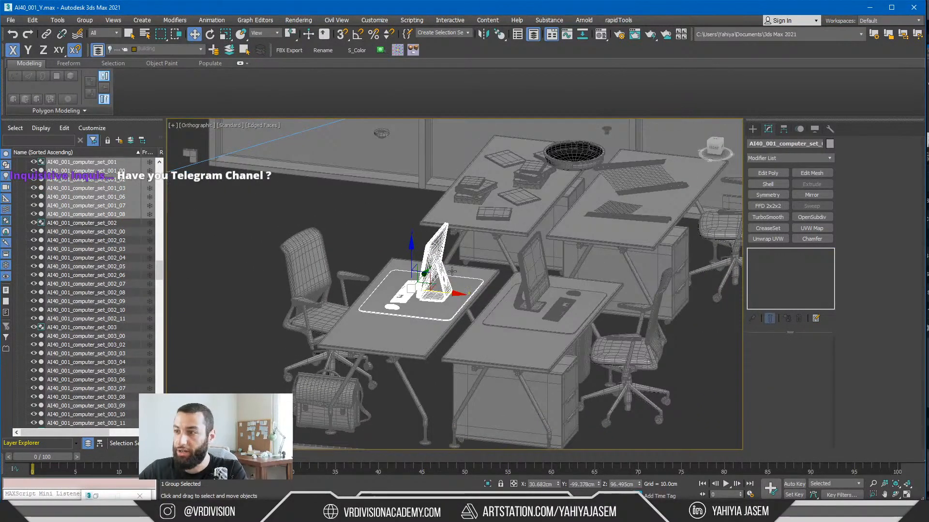
pyautogui.keyDown('alt'); pyautogui.moveTo(451, 271); pyautogui.dragTo(481, 282, button='middle'); pyautogui.keyUp('alt')
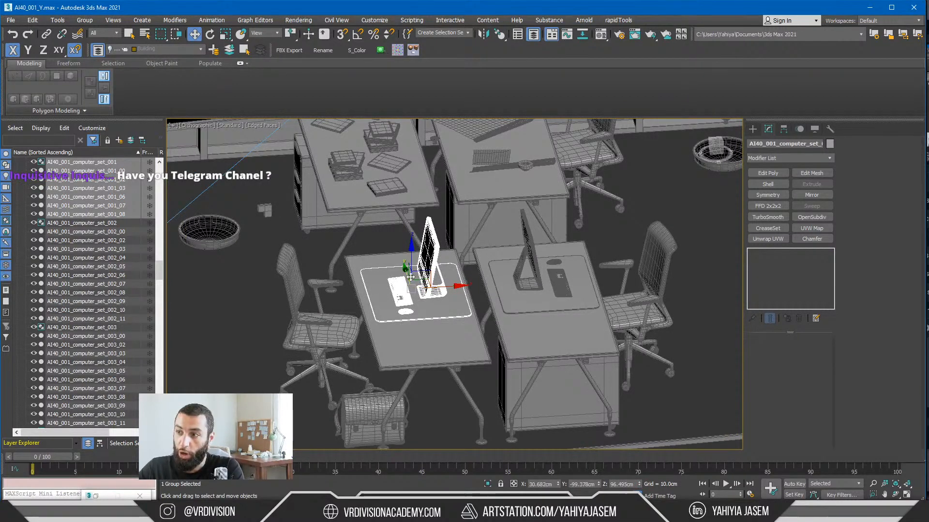
# Step: Examine the available group commands, the computer set group's name and the scene's layer and object list
pyautogui.click(86, 20)
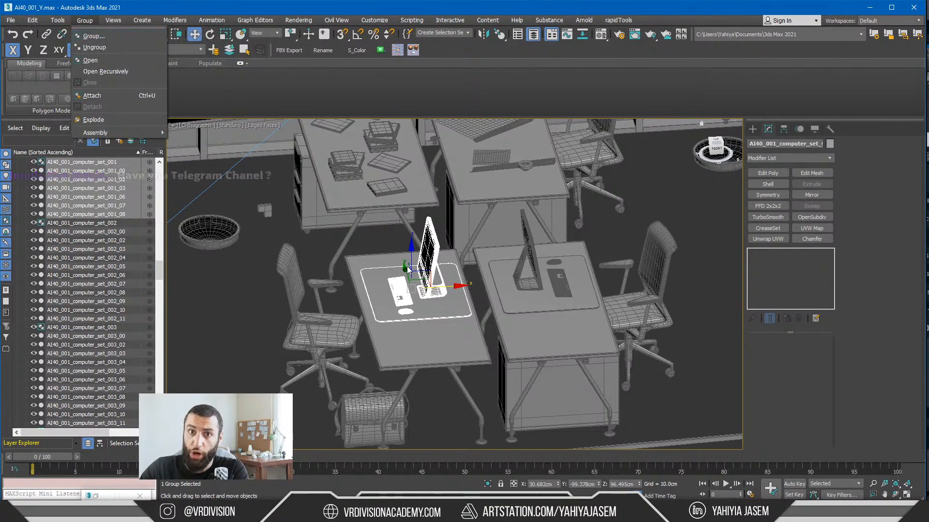
pyautogui.click(776, 142)
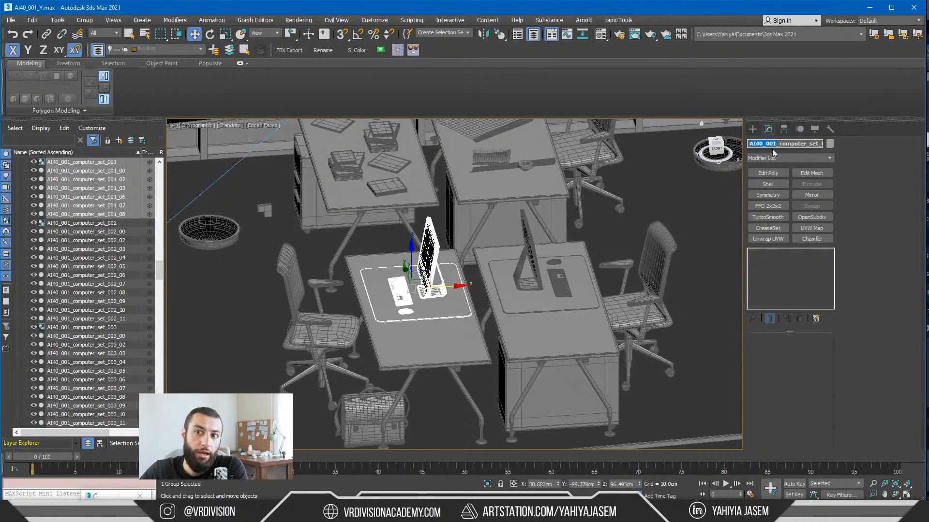
pyautogui.moveTo(159, 272); pyautogui.dragTo(141, 159)
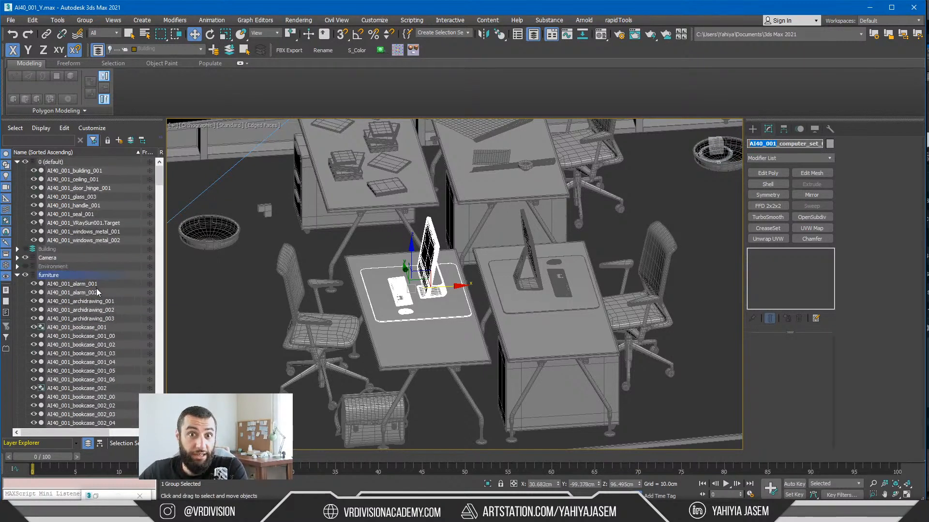
# Step: Return to Unreal and examine how InteriorScene's actors hold their child meshes, expanding and collapsing AI40_001_bookcase_003
pyautogui.click(870, 8)
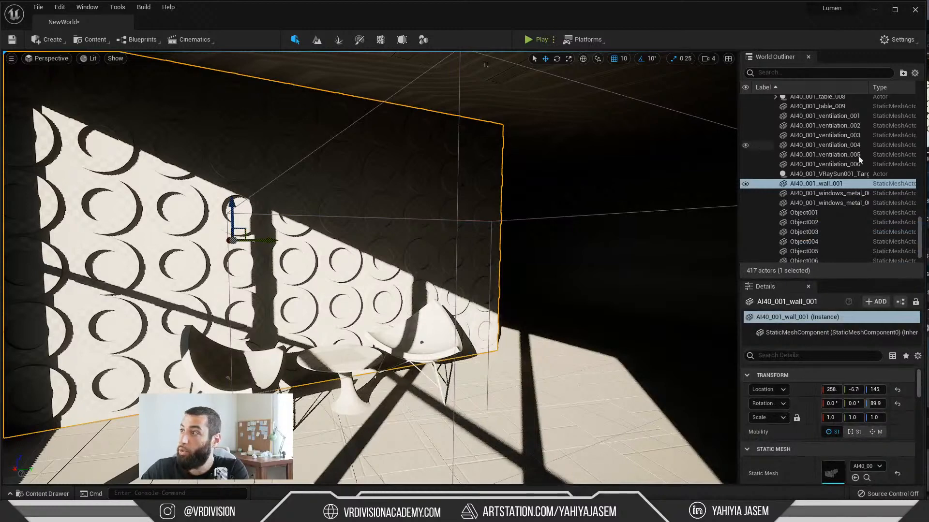
pyautogui.moveTo(920, 235); pyautogui.dragTo(888, 88)
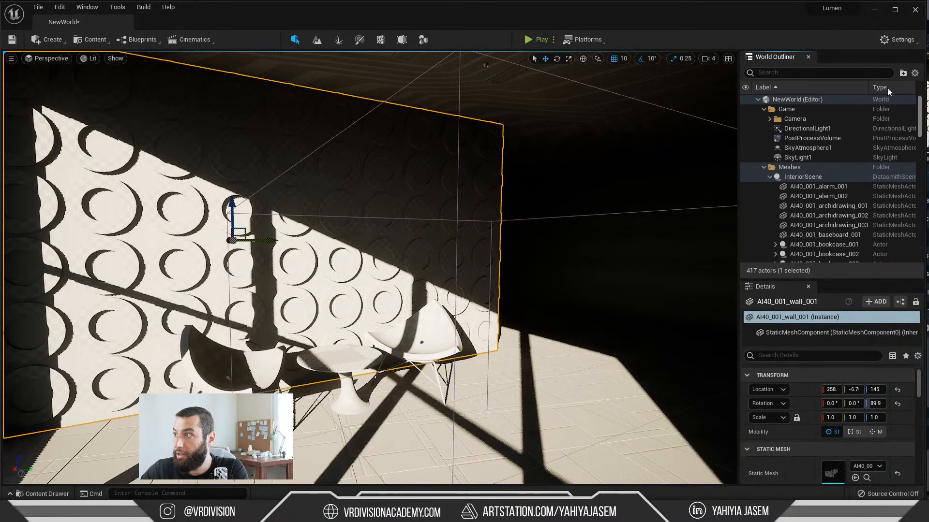
pyautogui.click(799, 177)
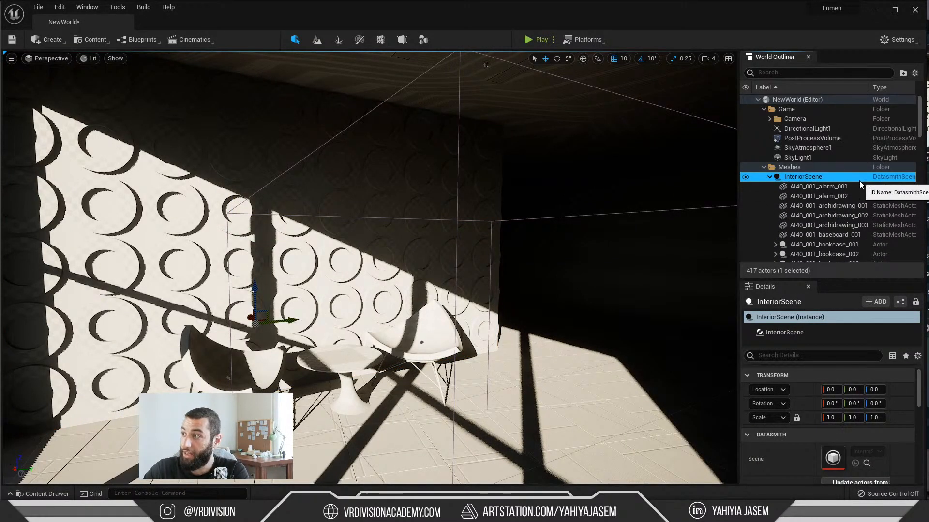
pyautogui.click(798, 187)
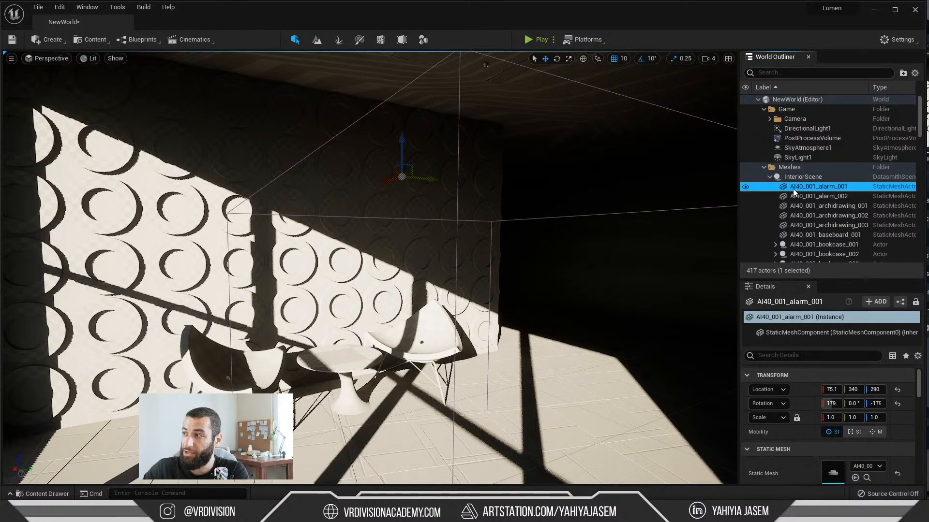
pyautogui.scroll(-3, 807, 186)
pyautogui.click(805, 188)
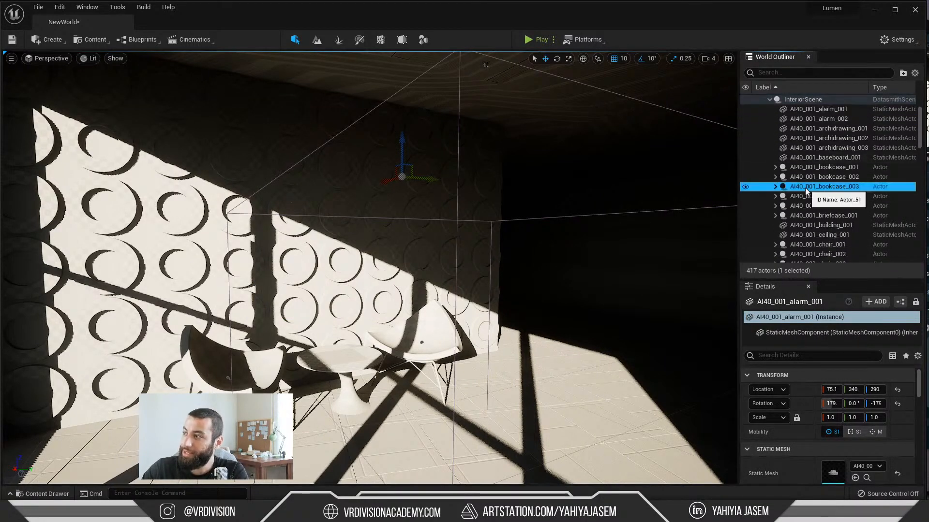
pyautogui.click(775, 187)
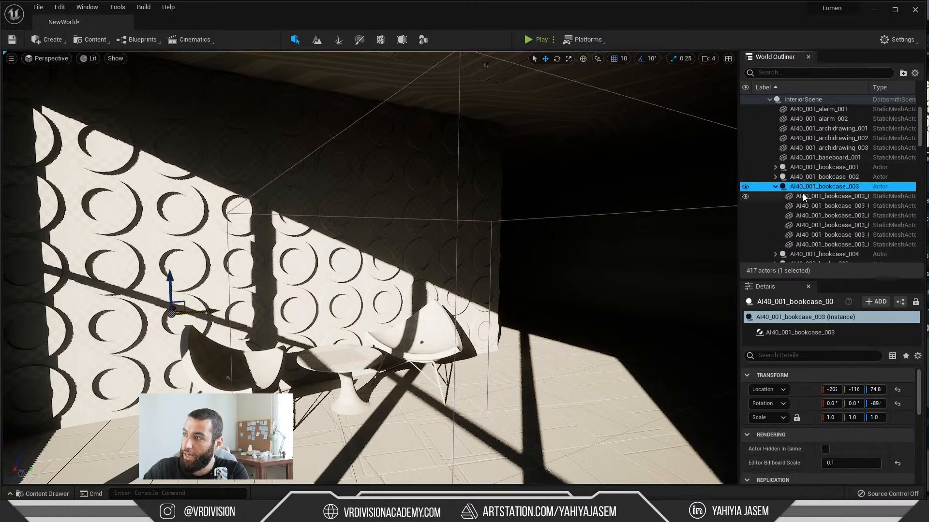
pyautogui.scroll(-1, 803, 194)
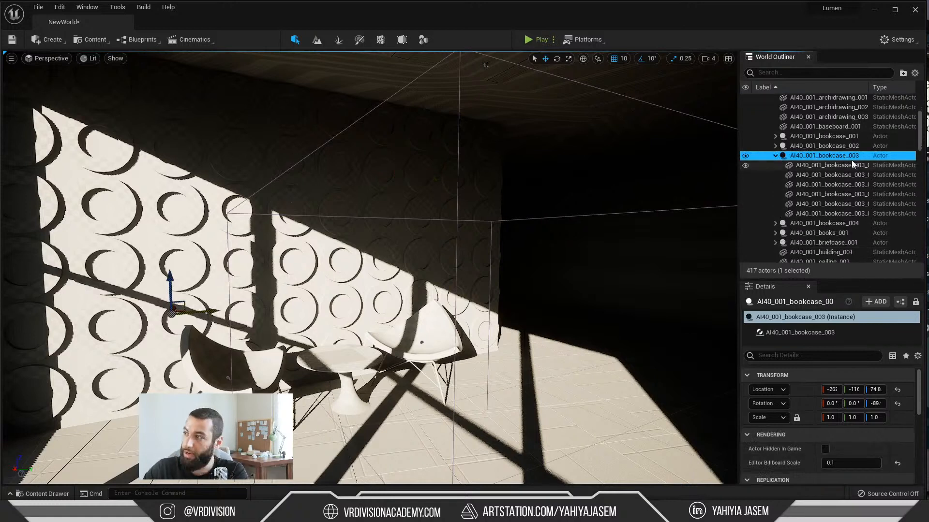
pyautogui.click(775, 156)
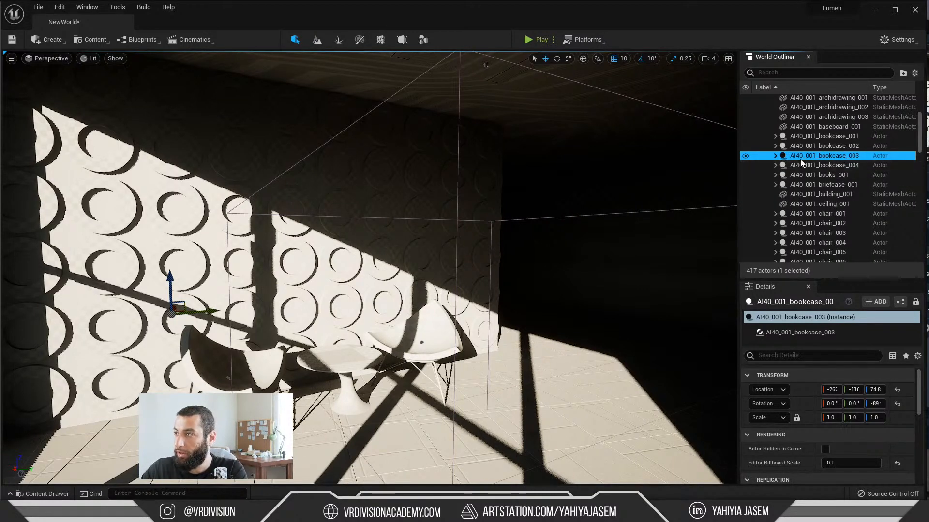
pyautogui.hotkey('alt', 'Tab')
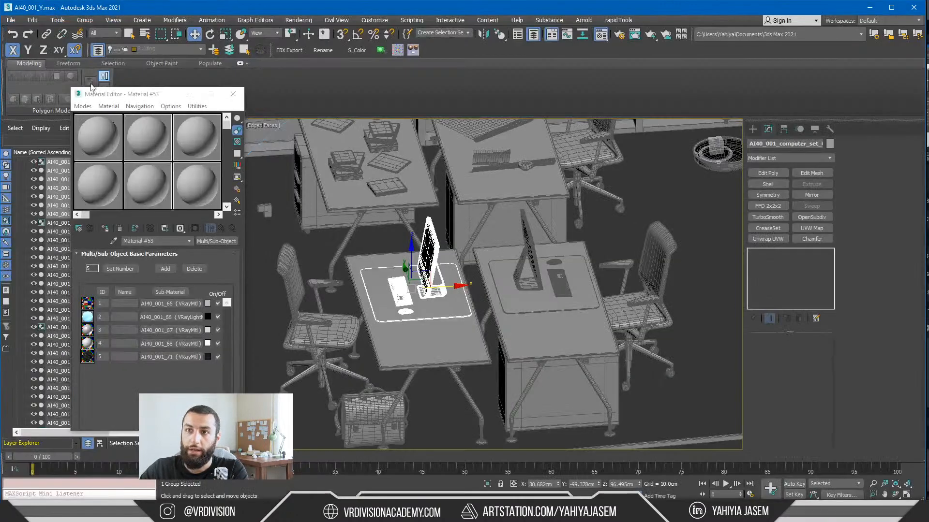
pyautogui.click(85, 20)
pyautogui.click(90, 32)
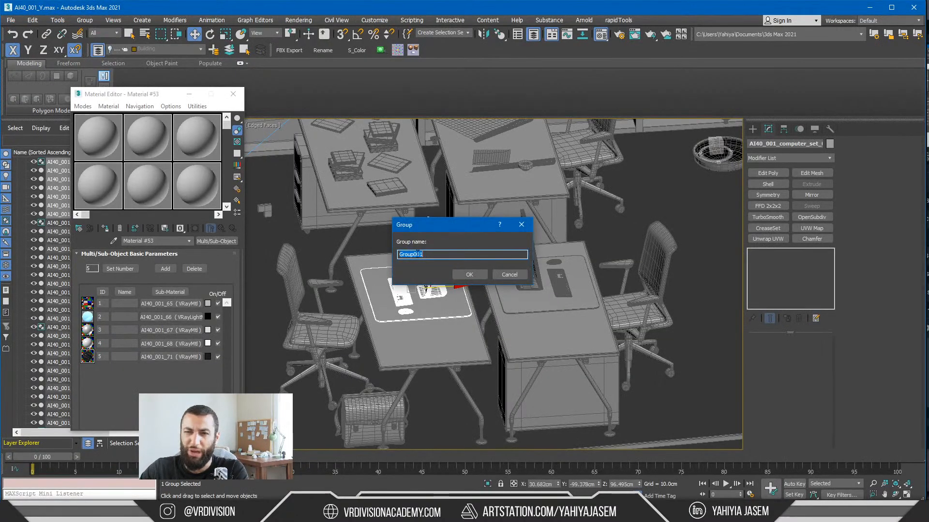
pyautogui.hotkey('alt', 'Tab')
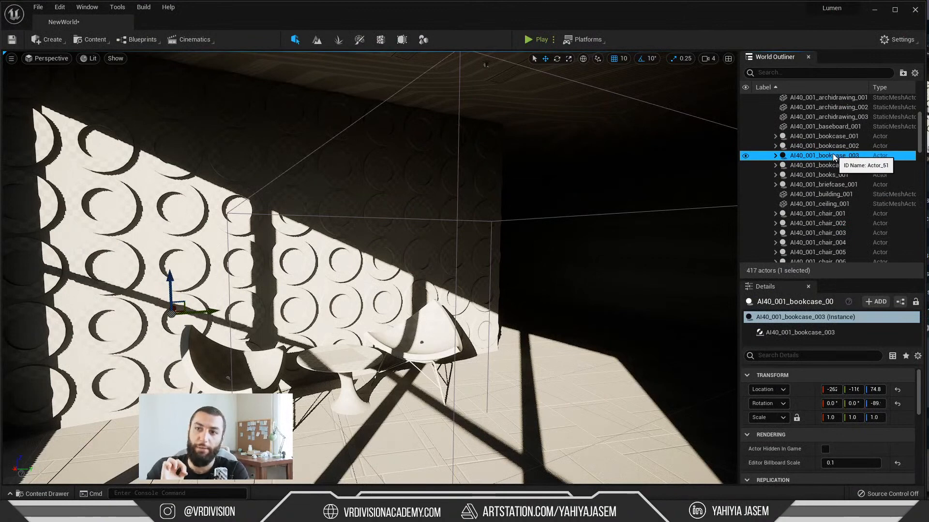
pyautogui.scroll(5, 808, 172)
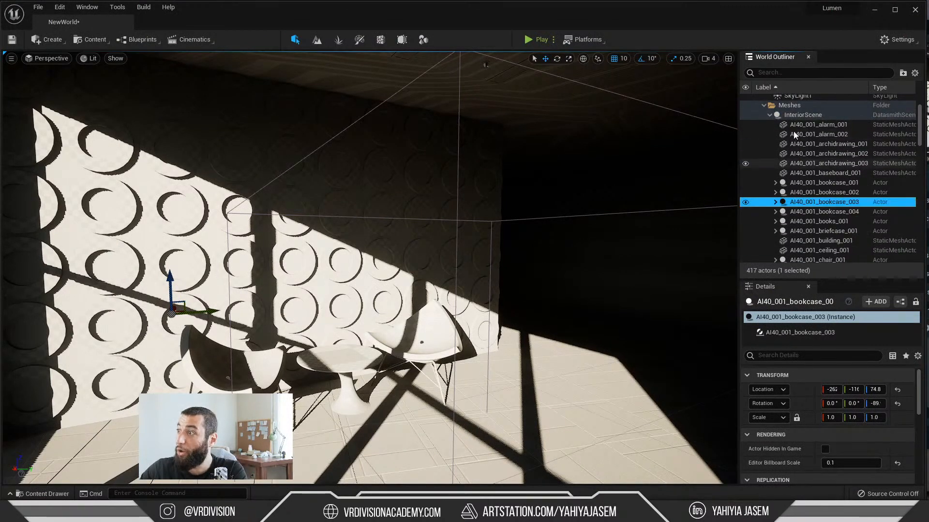
pyautogui.hotkey('alt', 'Tab')
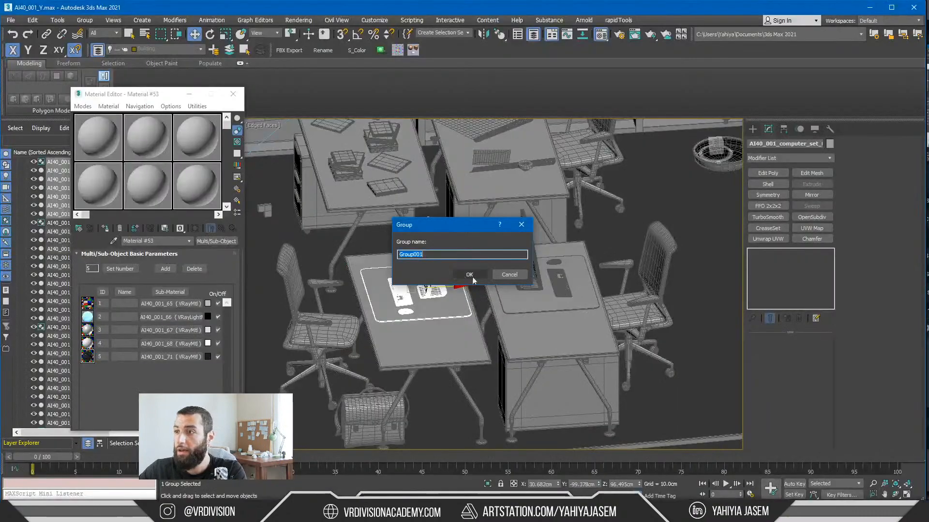
pyautogui.click(523, 276)
# Step: In 3ds Max, minimise the Material Editor and select the four-desk workstation with its chairs, computers and briefcase
pyautogui.click(193, 97)
pyautogui.scroll(-4, 473, 244)
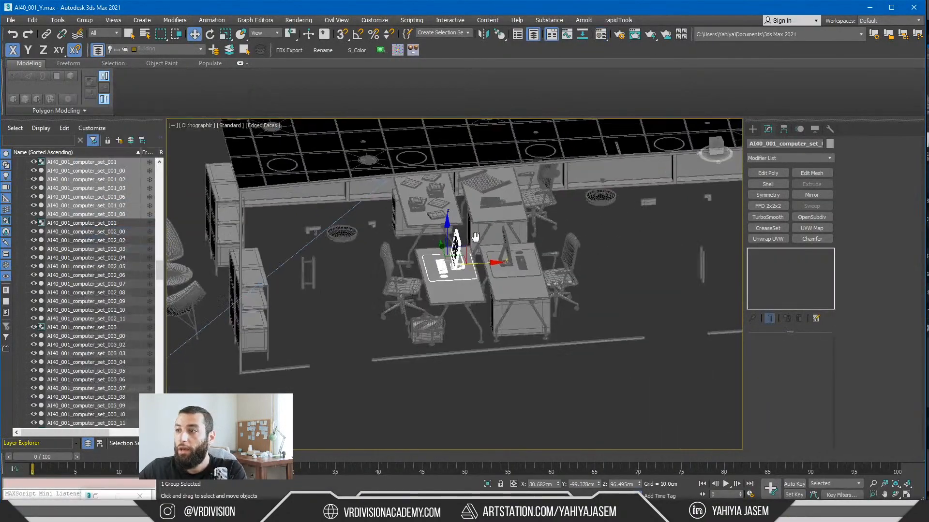
pyautogui.keyDown('alt'); pyautogui.moveTo(473, 245); pyautogui.dragTo(455, 193, button='middle'); pyautogui.keyUp('alt')
pyautogui.click(456, 293)
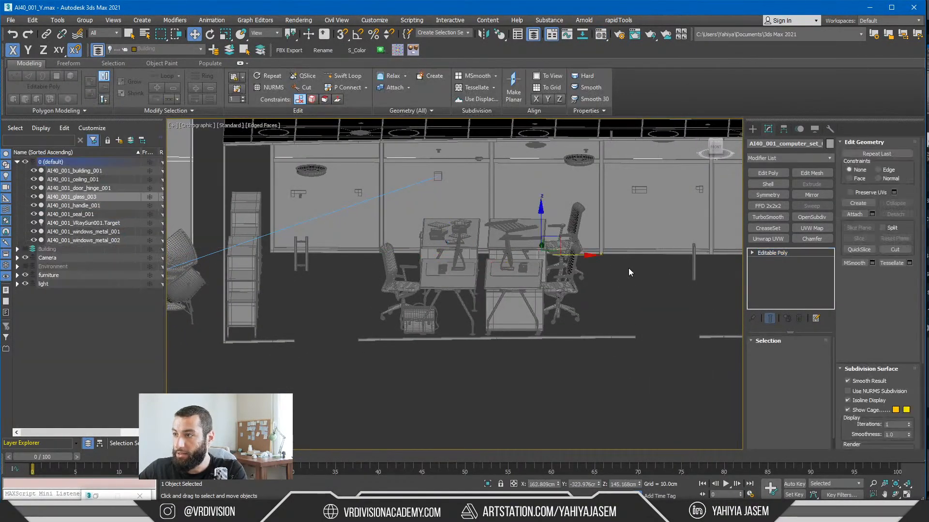
pyautogui.moveTo(623, 269); pyautogui.dragTo(386, 323)
pyautogui.keyDown('alt'); pyautogui.moveTo(464, 277); pyautogui.dragTo(484, 284, button='middle'); pyautogui.keyUp('alt')
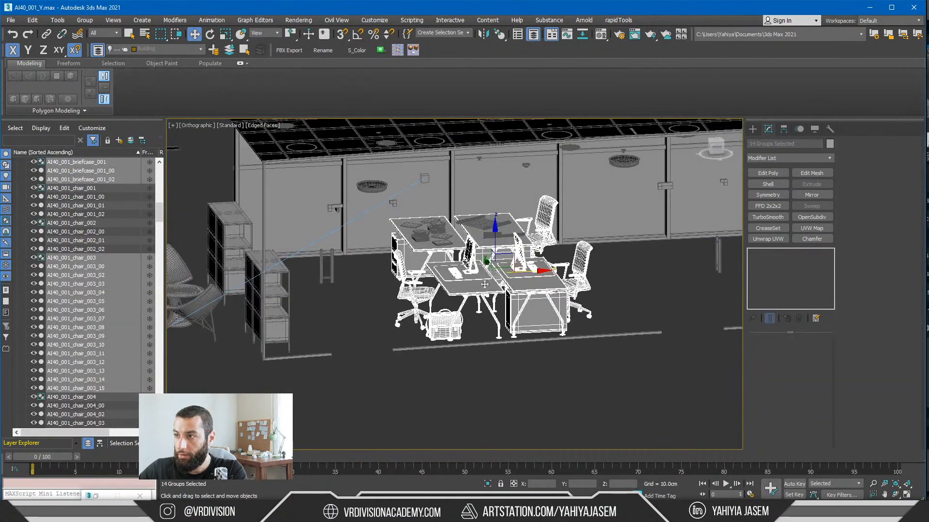
# Step: Add the remaining drawings and books on the desks to the workstation selection and isolate it
pyautogui.keyDown('ctrl'); pyautogui.click(483, 223); pyautogui.keyUp('ctrl')
pyautogui.keyDown('ctrl'); pyautogui.click(499, 236); pyautogui.keyUp('ctrl')
pyautogui.keyDown('ctrl'); pyautogui.click(439, 228); pyautogui.keyUp('ctrl')
pyautogui.press('z')
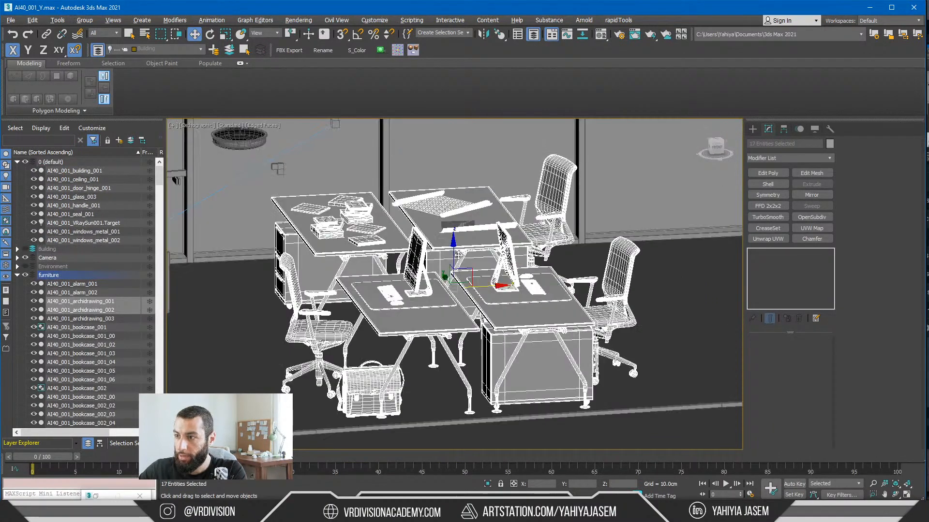
pyautogui.hotkey('alt', 'q')
# Step: Group the isolated workstation objects under the name Furniture_1
pyautogui.click(85, 20)
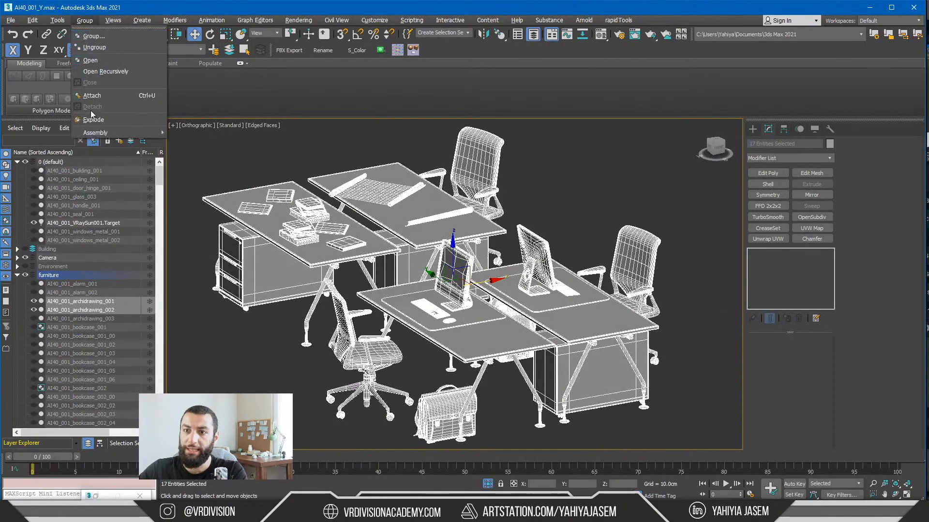
pyautogui.click(34, 277)
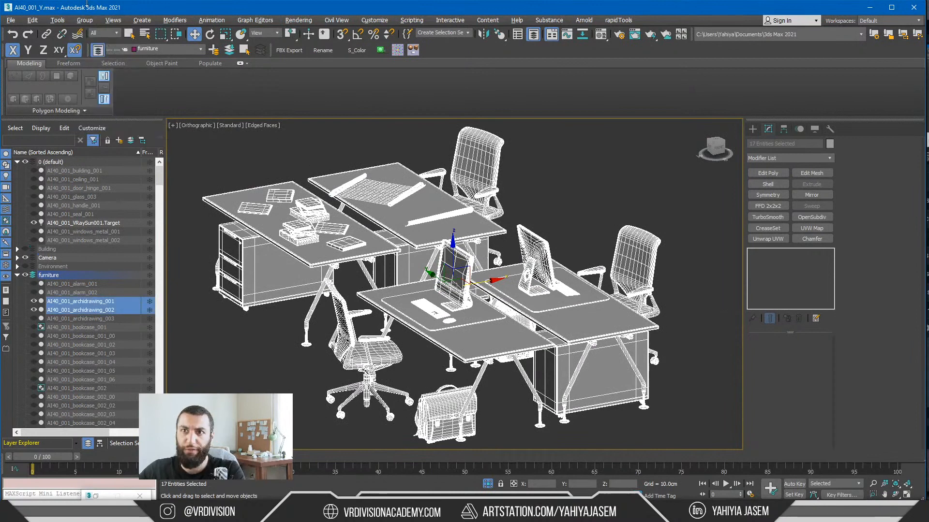
pyautogui.click(84, 20)
pyautogui.click(87, 28)
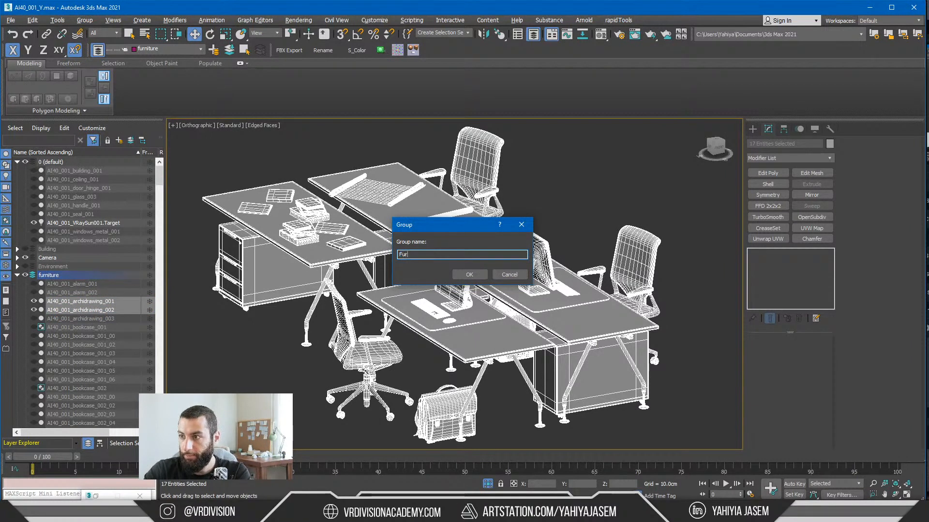
pyautogui.press('Return')
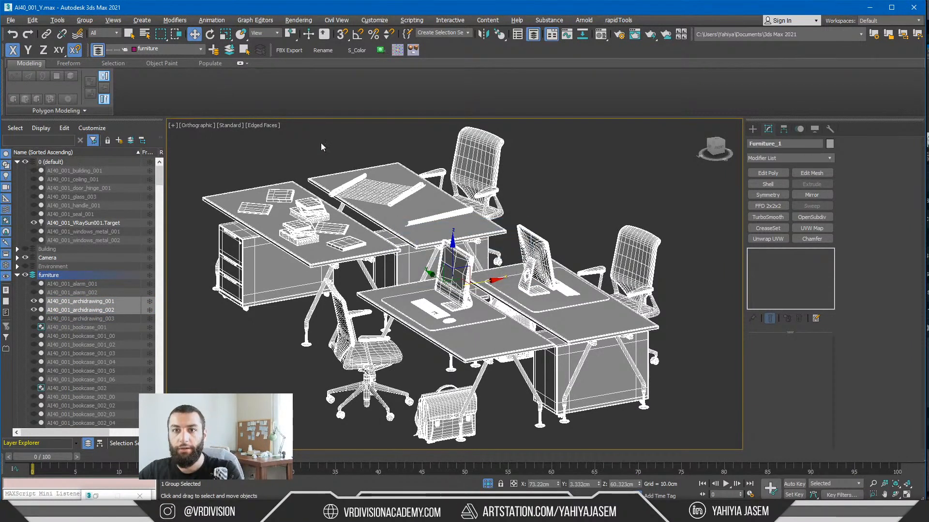
# Step: Deselect the group, end the isolation and unhide all objects together with all layers
pyautogui.click(501, 406)
pyautogui.click(488, 483)
pyautogui.scroll(-9, 428, 309)
pyautogui.keyDown('alt'); pyautogui.moveTo(411, 307); pyautogui.dragTo(429, 308, button='middle'); pyautogui.keyUp('alt')
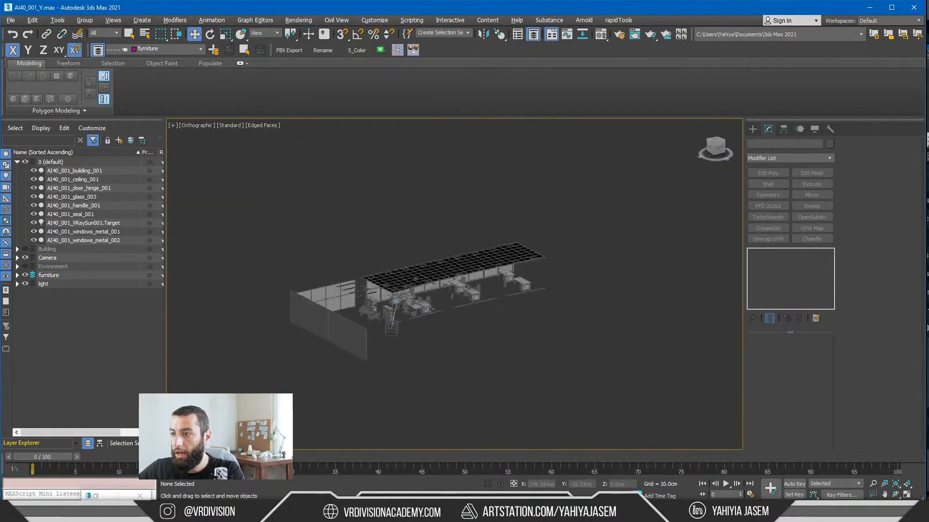
pyautogui.rightClick(536, 324)
pyautogui.click(554, 281)
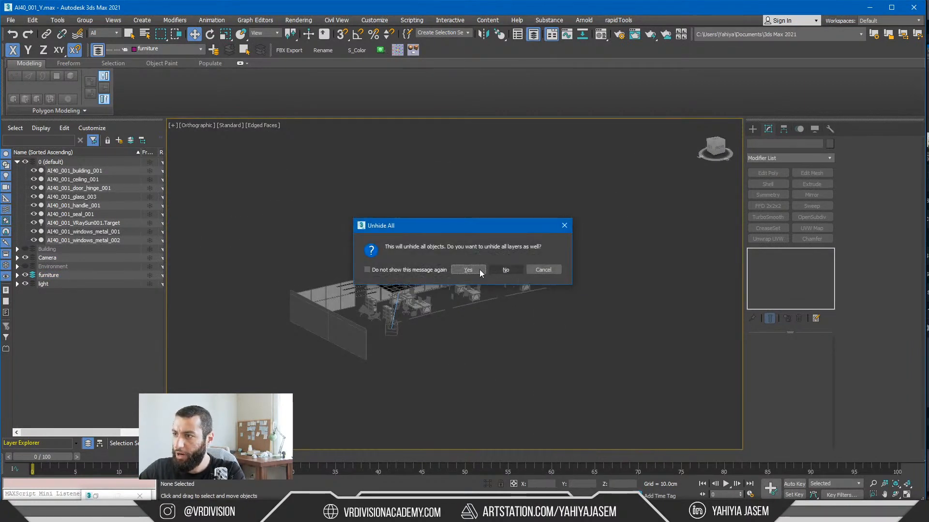
pyautogui.click(505, 270)
# Step: Hide the Environment layer containing the large cylinder and frame the office building in the view
pyautogui.scroll(-10, 392, 202)
pyautogui.click(374, 211)
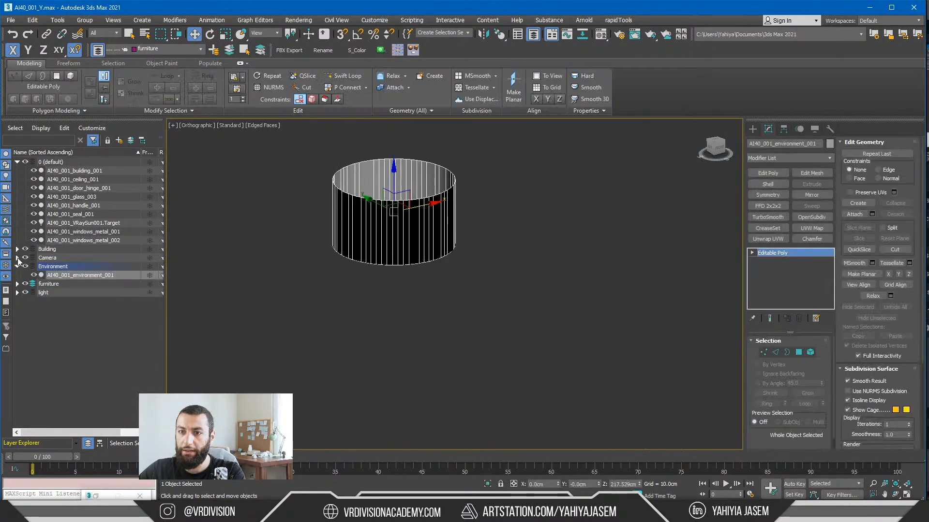
pyautogui.click(24, 266)
pyautogui.press('z')
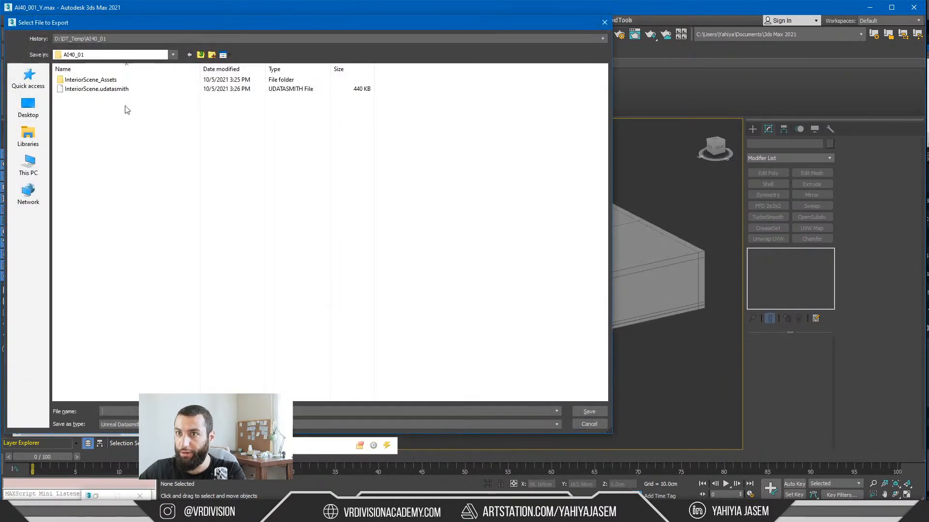
# Step: Export the scene to Datasmith, replacing the existing InteriorScene.udatasmith in D:\DT_Temp\AI40_01
pyautogui.doubleClick(124, 90)
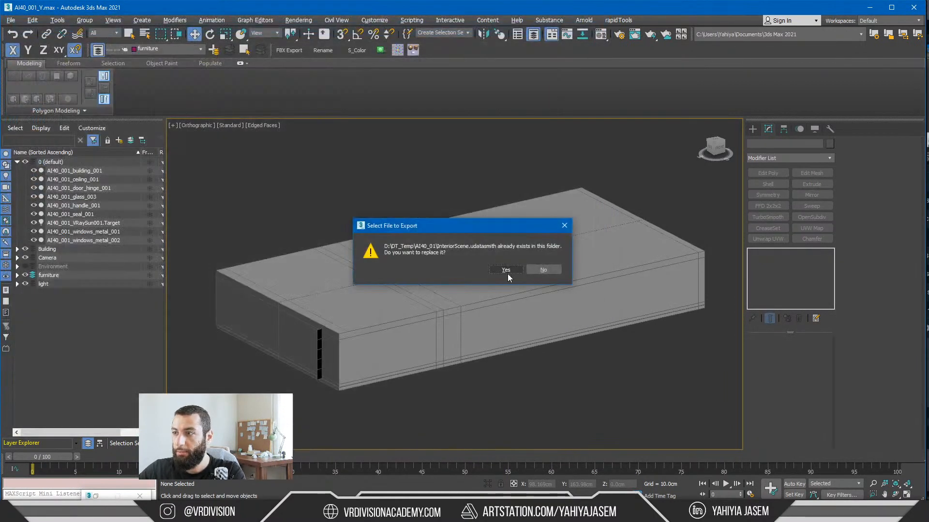
pyautogui.click(508, 271)
pyautogui.click(426, 292)
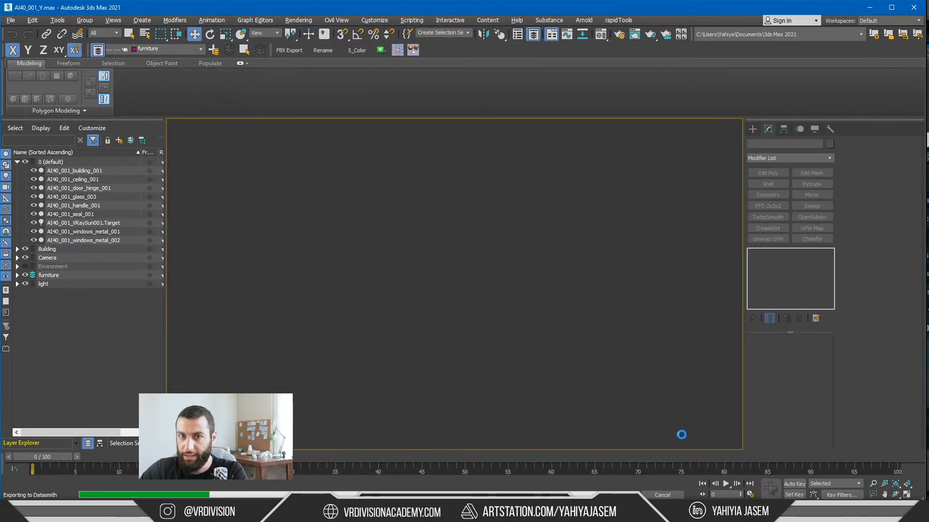
# Step: Close the Lumen | Inside Unreal video tab in the browser, dismiss the export warnings and return to Unreal
pyautogui.click(382, 512)
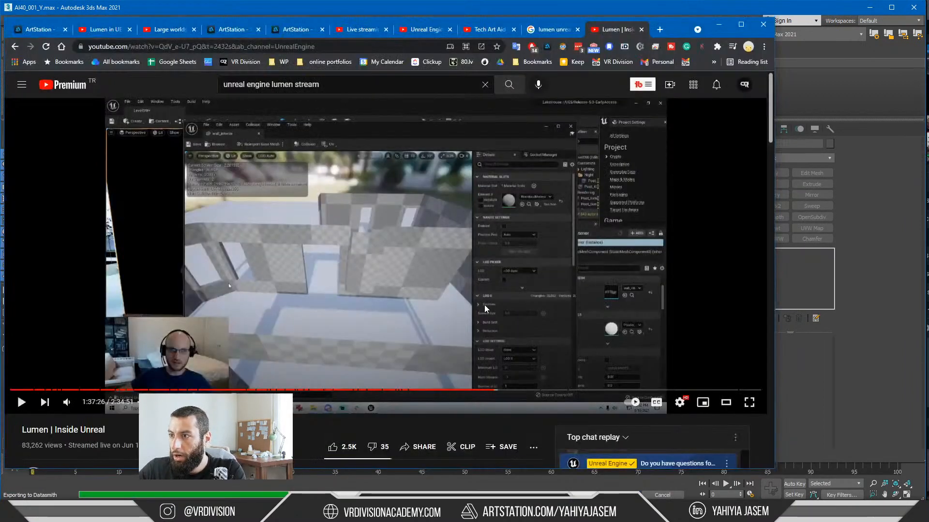
pyautogui.click(641, 30)
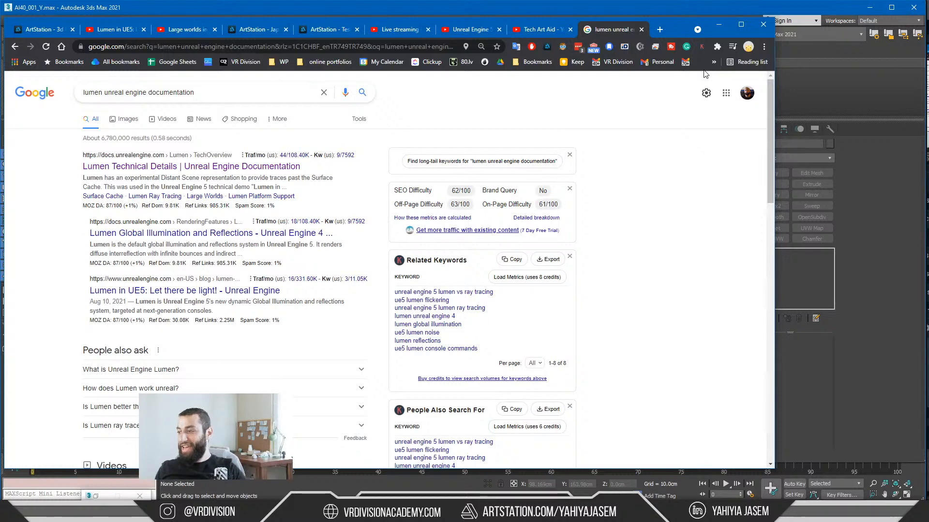
pyautogui.click(720, 25)
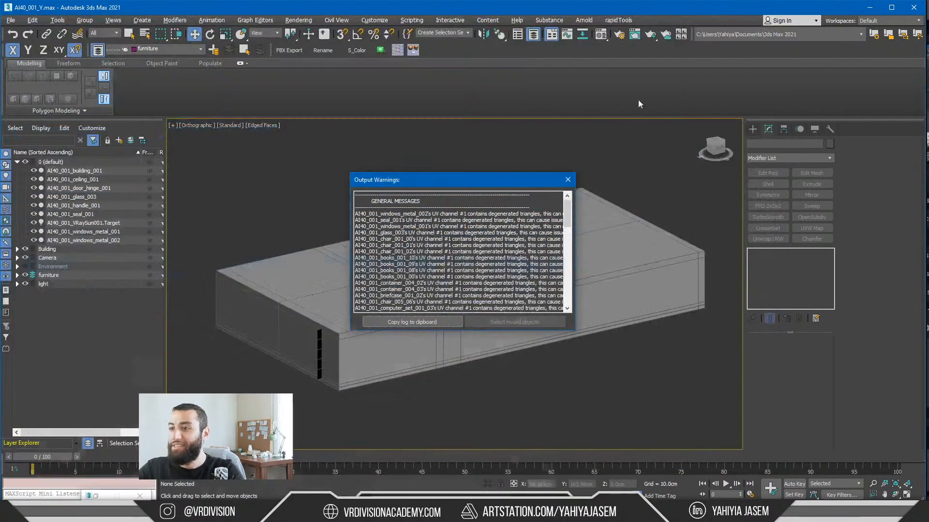
pyautogui.click(567, 187)
pyautogui.click(869, 7)
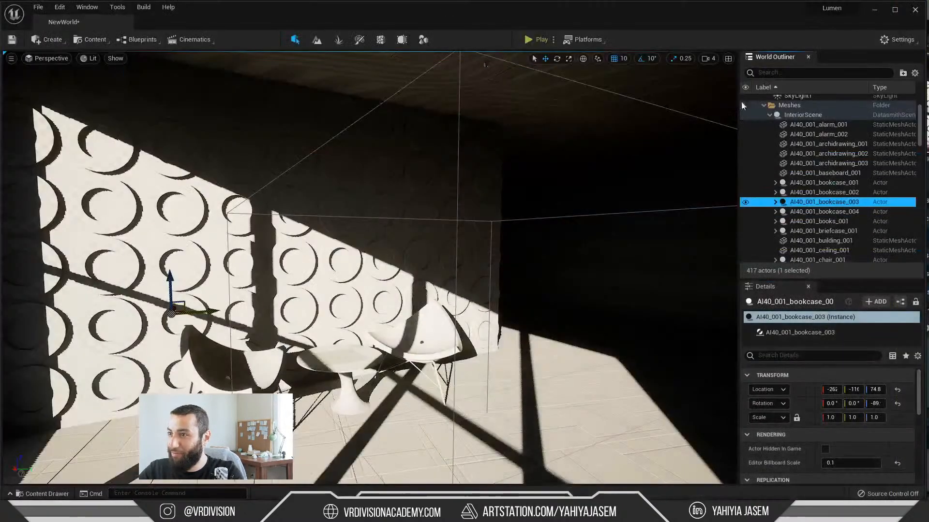
# Step: Rotate the sun light to a low, warm dusk angle that casts sunlight through the office windows
pyautogui.moveTo(188, 105); pyautogui.dragTo(151, 85, button='right')
pyautogui.press('w')
pyautogui.press('s')
pyautogui.press('a')
pyautogui.press('s')
pyautogui.hotkey('ctrl', 'l')
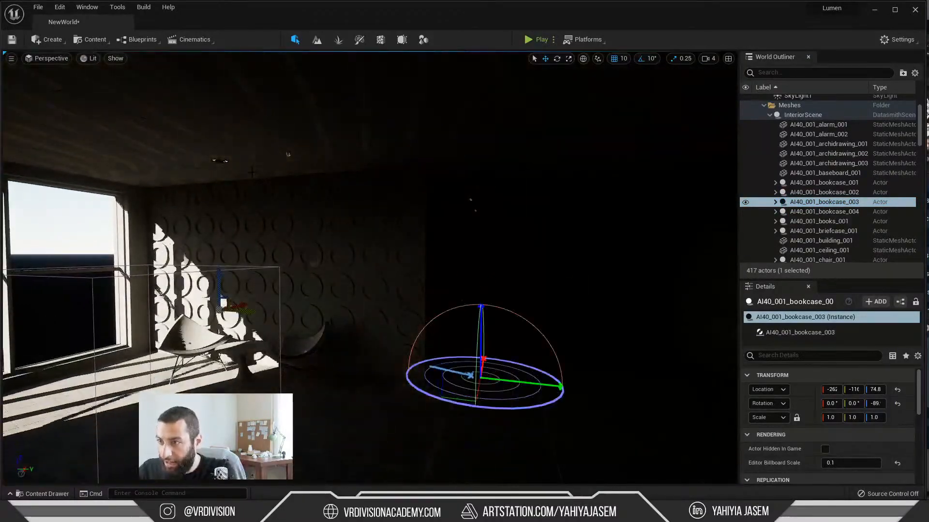
pyautogui.hotkey('ctrl', 'l')
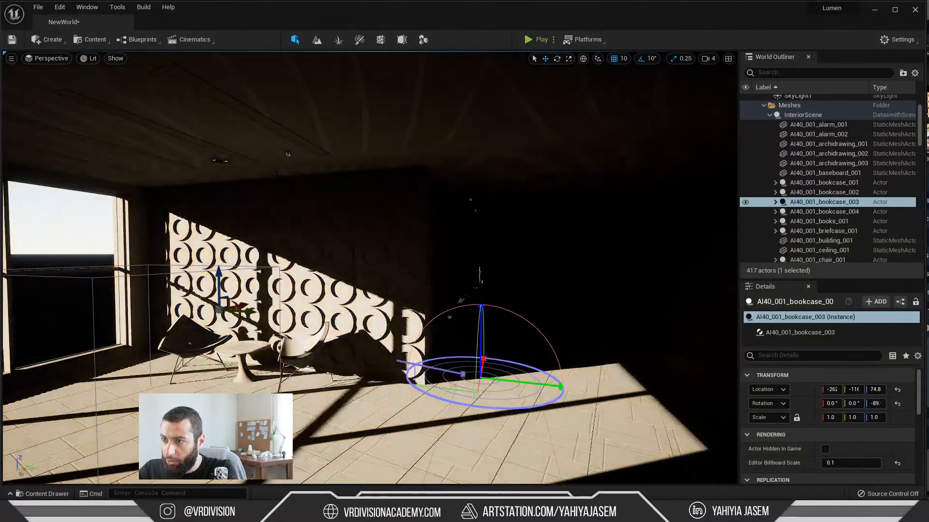
pyautogui.hotkey('ctrl', 'l')
# Step: Examine the low sunlight across the office interior from several viewpoints
pyautogui.press('w')
pyautogui.moveTo(470, 181); pyautogui.dragTo(454, 169, button='right')
pyautogui.press('w')
pyautogui.press('w')
pyautogui.press('w')
pyautogui.press('s')
pyautogui.press('w')
pyautogui.press('s')
pyautogui.press('w')
pyautogui.press('s')
pyautogui.press('s')
# Step: Reimport the InteriorScene Datasmith asset from the updated export and save the level
pyautogui.hotkey('ctrl', 'space')
pyautogui.rightClick(216, 381)
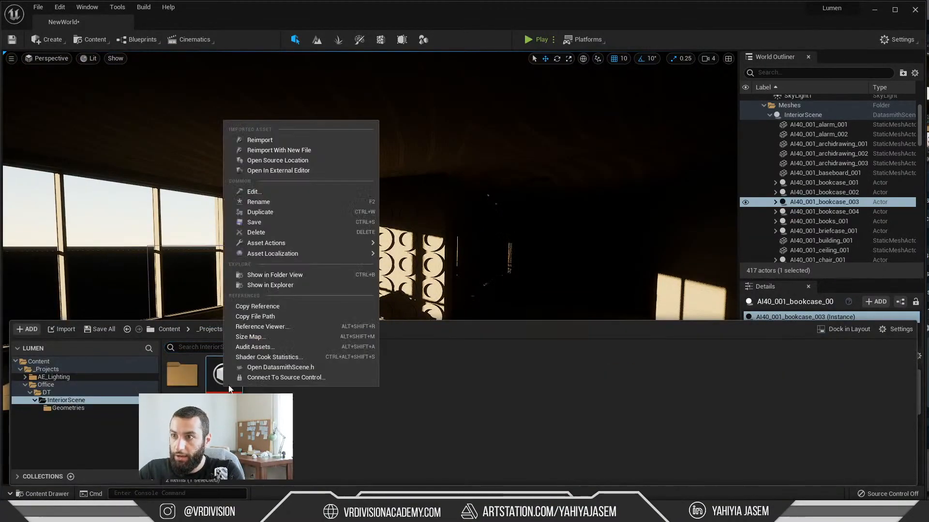
pyautogui.click(252, 145)
pyautogui.click(650, 343)
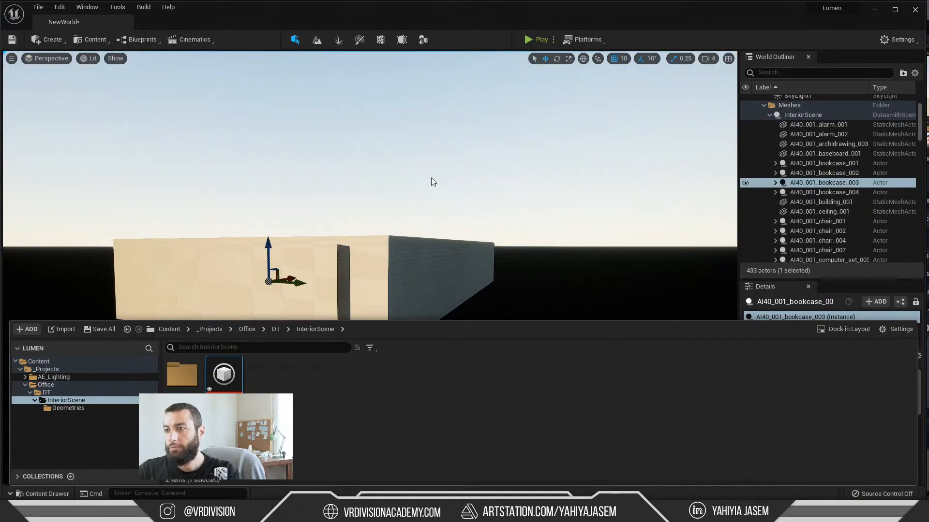
pyautogui.moveTo(431, 178)
pyautogui.mouseDown(button='right')
pyautogui.moveTo(366, 179)
pyautogui.moveTo(417, 183)
pyautogui.mouseUp(button='right')
pyautogui.press('w')
pyautogui.press('w')
pyautogui.press('s')
pyautogui.hotkey('ctrl', 's')
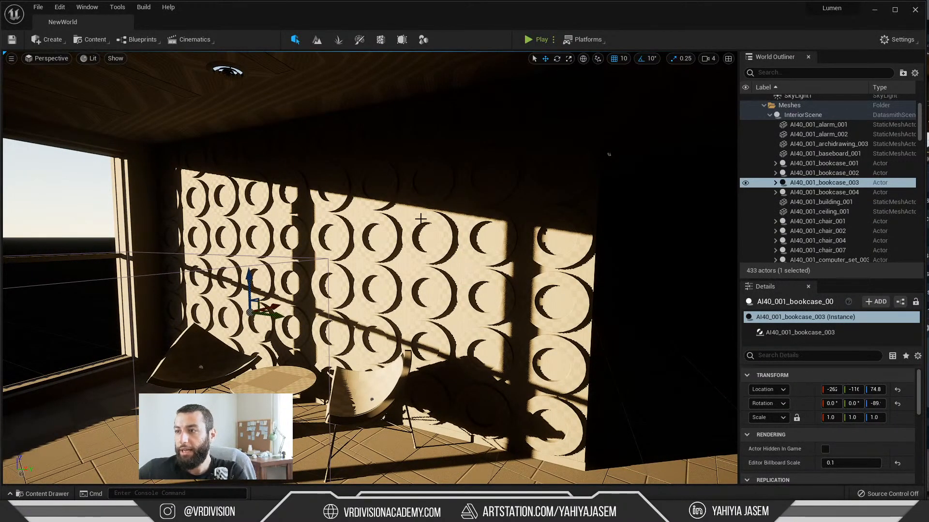
# Step: Select AI40_001_glass_001 and inspect it up close with the viewport set to Unlit
pyautogui.moveTo(421, 219); pyautogui.dragTo(378, 223, button='right')
pyautogui.scroll(-8, 822, 184)
pyautogui.click(812, 183)
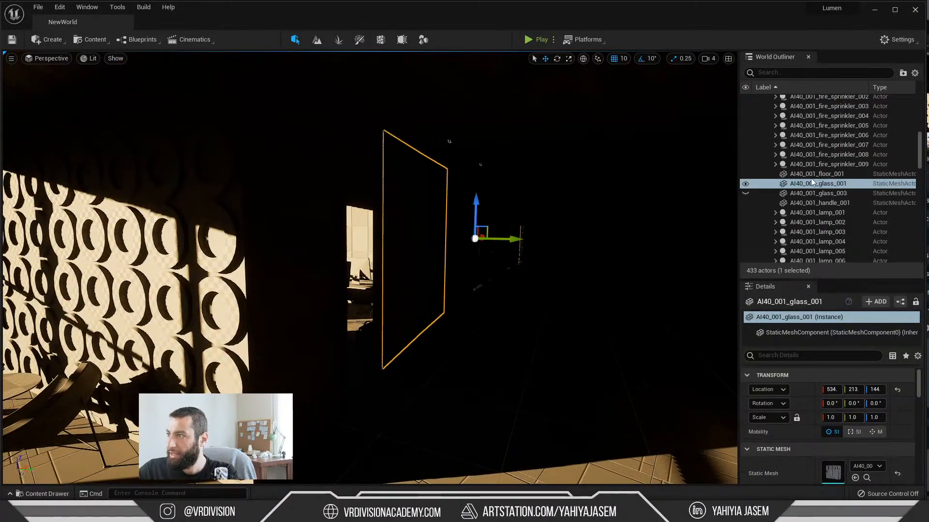
pyautogui.press('f')
pyautogui.hotkey('alt', '3')
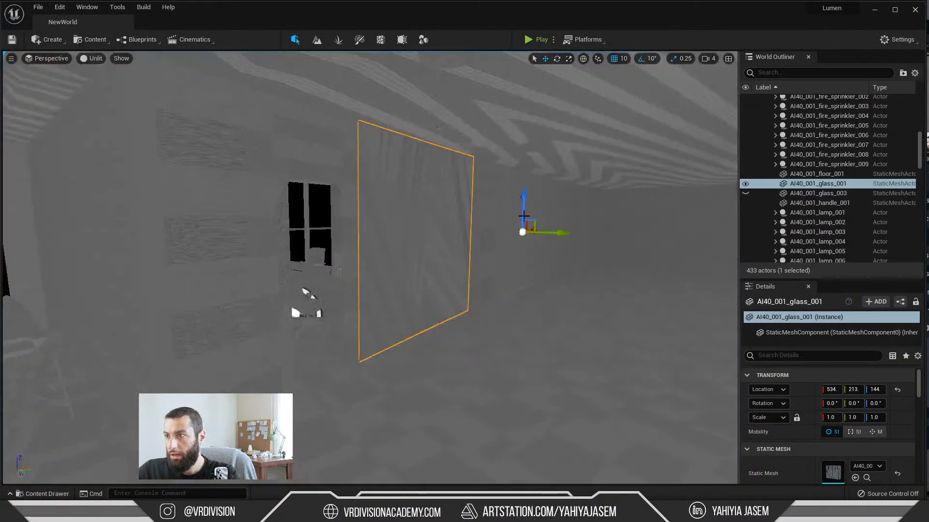
pyautogui.moveTo(524, 216); pyautogui.dragTo(508, 223, button='right')
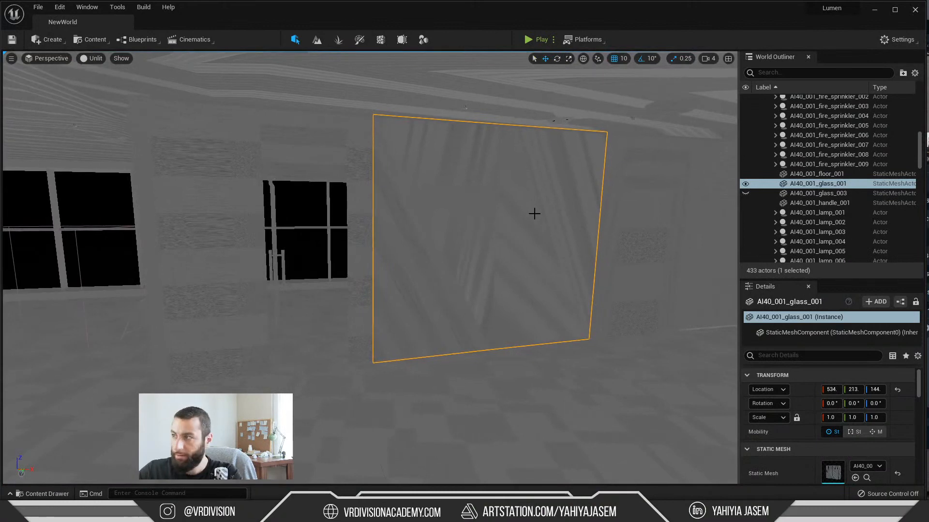
pyautogui.moveTo(638, 184); pyautogui.dragTo(639, 184, button='right')
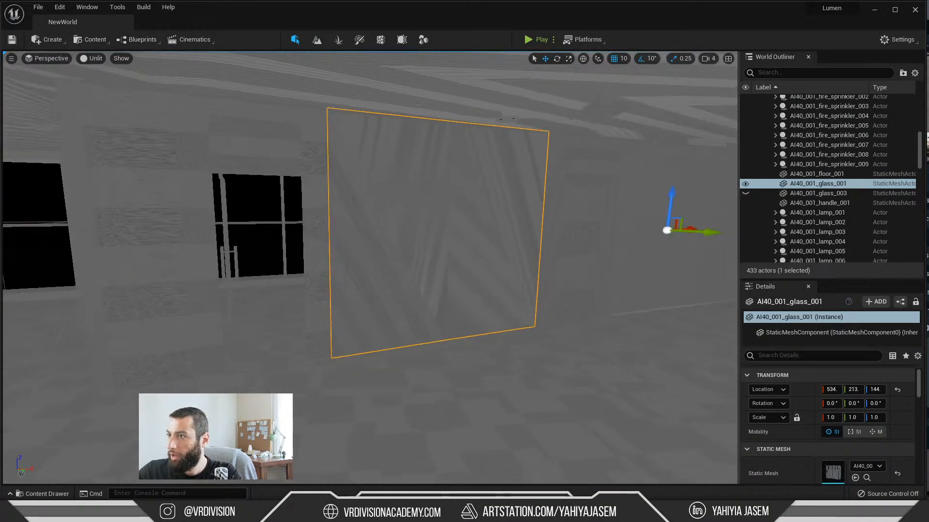
# Step: Select the five adjoining partition panels, including Object025 to Object028, and hide them
pyautogui.click(553, 209)
pyautogui.moveTo(535, 213); pyautogui.dragTo(538, 217, button='right')
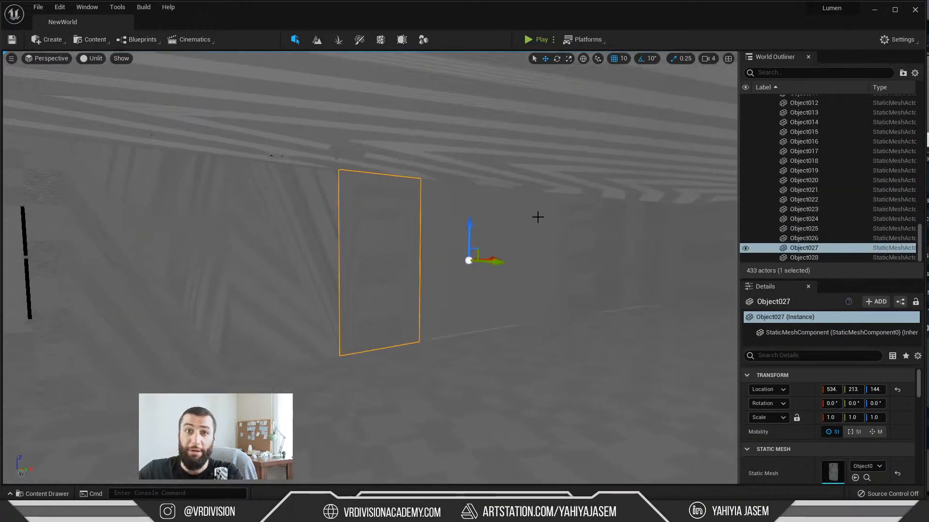
pyautogui.moveTo(560, 247); pyautogui.dragTo(592, 247, button='right')
pyautogui.click(421, 271)
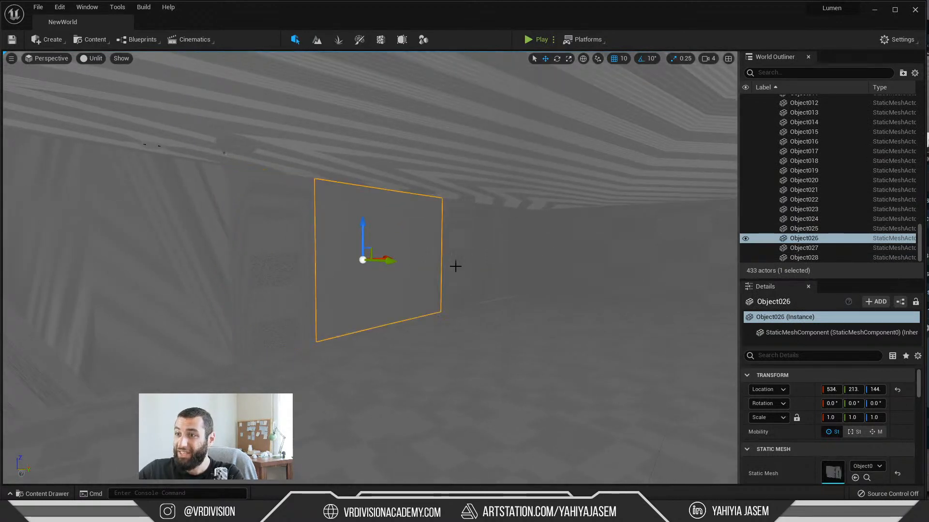
pyautogui.moveTo(326, 284); pyautogui.dragTo(369, 290, button='right')
pyautogui.click(409, 263)
pyautogui.keyDown('ctrl'); pyautogui.click(326, 276); pyautogui.keyUp('ctrl')
pyautogui.keyDown('ctrl'); pyautogui.click(326, 280); pyautogui.keyUp('ctrl')
pyautogui.keyDown('ctrl'); pyautogui.click(595, 264); pyautogui.keyUp('ctrl')
pyautogui.keyDown('ctrl'); pyautogui.click(518, 274); pyautogui.keyUp('ctrl')
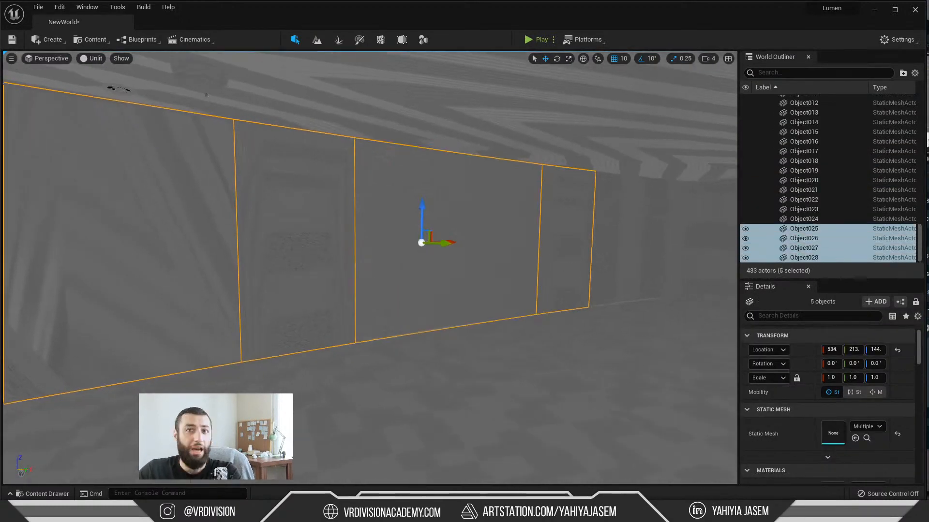
pyautogui.moveTo(518, 274); pyautogui.dragTo(591, 282, button='right')
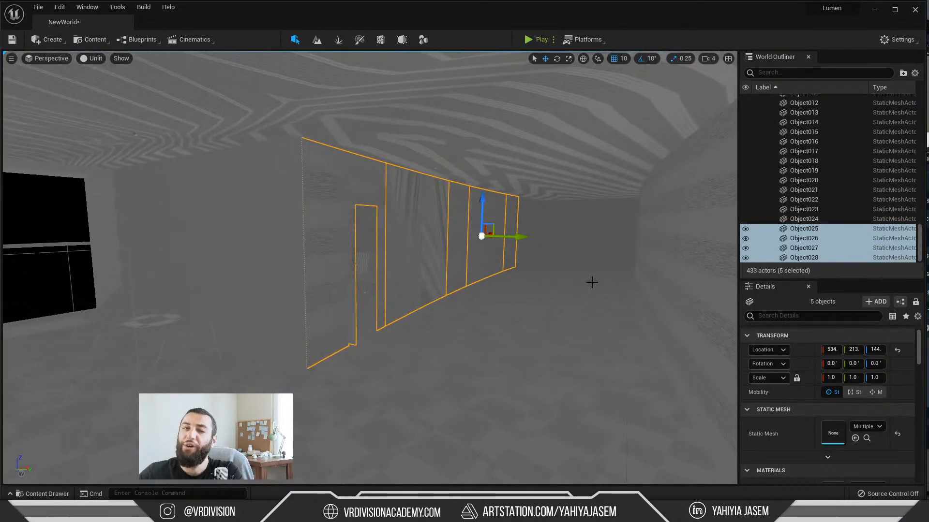
pyautogui.press('h')
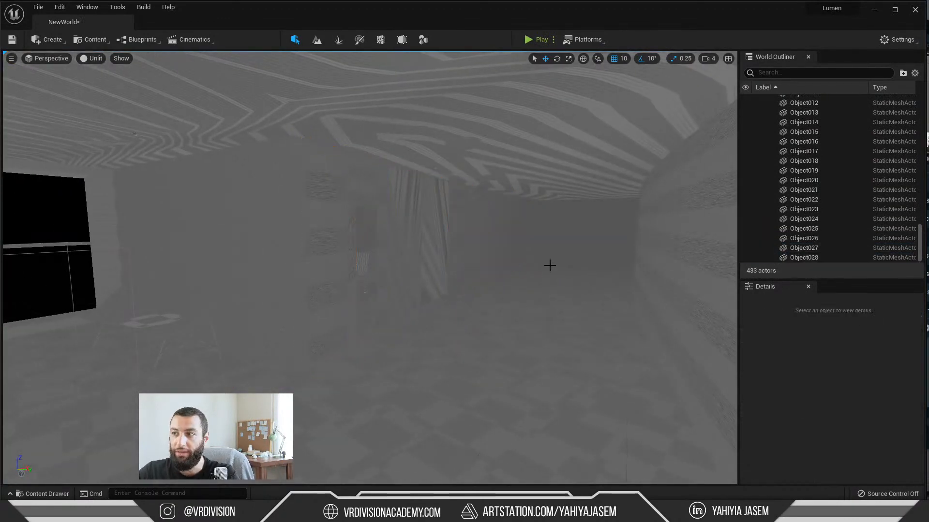
# Step: Switch to 3ds Max, close the Material Editor, and select and isolate all objects of the Building layer
pyautogui.click(874, 11)
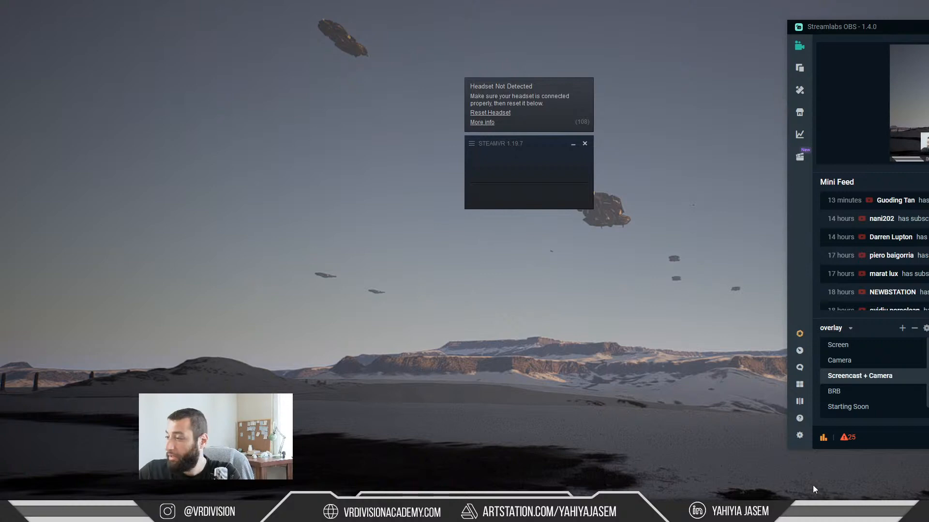
pyautogui.hotkey('alt', 'Tab')
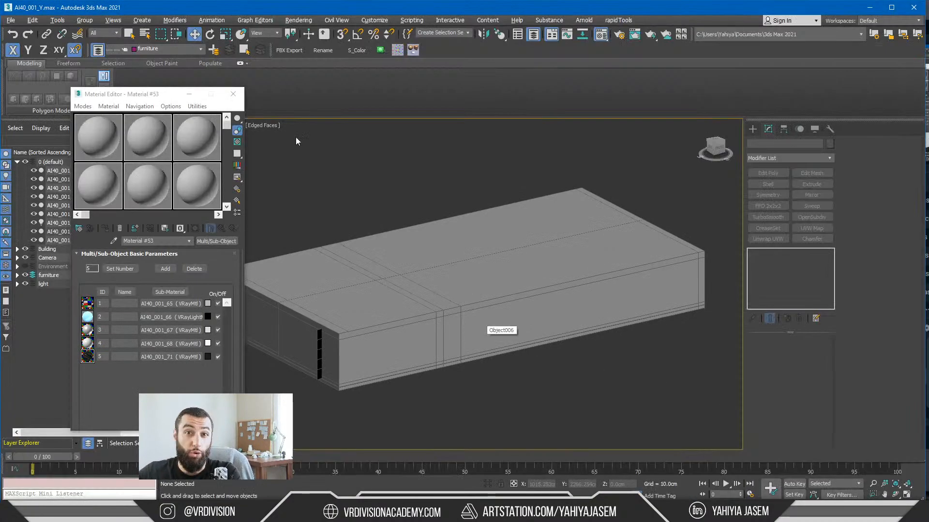
pyautogui.click(233, 94)
pyautogui.click(365, 288)
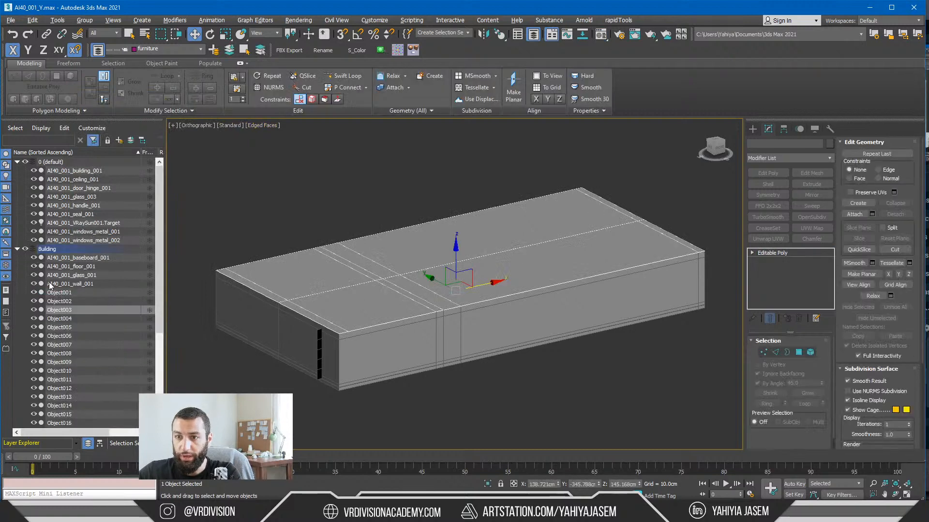
pyautogui.scroll(-4, 53, 271)
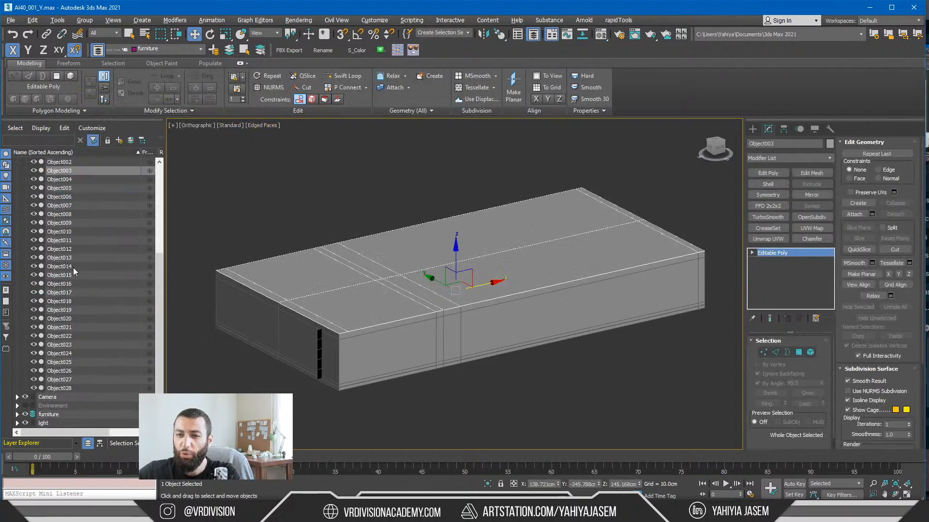
pyautogui.doubleClick(59, 163)
pyautogui.hotkey('alt', 'q')
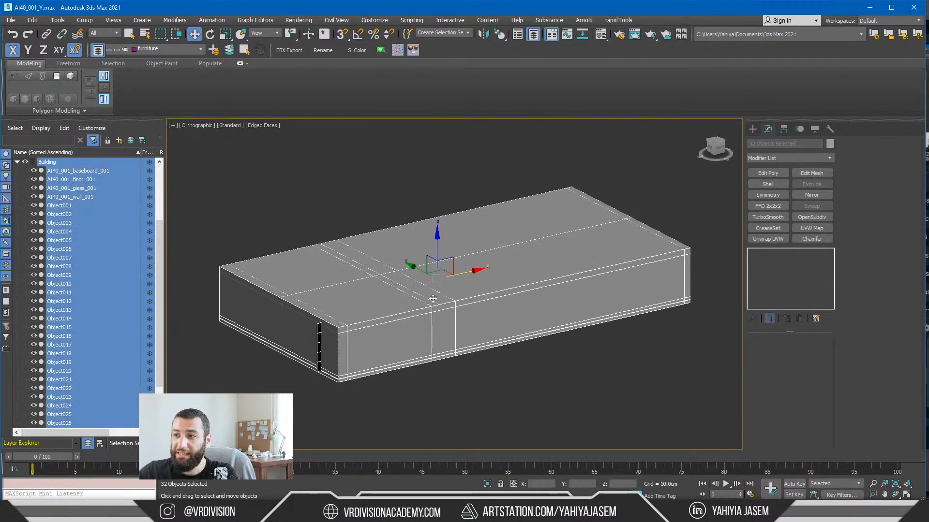
# Step: Remove the roof objects Object003 and Object004 from the selection and isolate the remaining Building objects
pyautogui.keyDown('alt'); pyautogui.click(387, 284); pyautogui.keyUp('alt')
pyautogui.hotkey('alt', 'q')
pyautogui.keyDown('alt'); pyautogui.click(396, 291); pyautogui.keyUp('alt')
pyautogui.hotkey('alt', 'q')
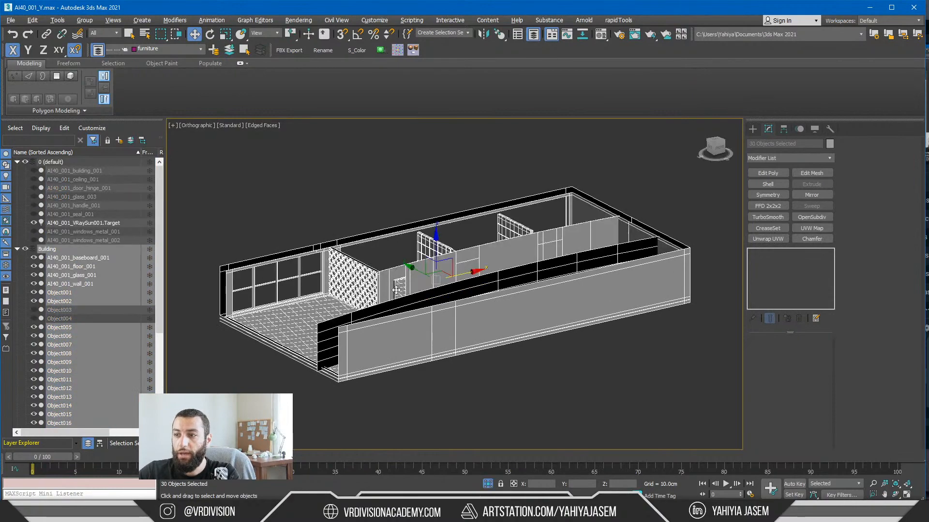
# Step: Remove the outer walls, including Object006 and Object002, from the selection and isolate the remaining Building objects
pyautogui.keyDown('alt'); pyautogui.click(410, 343); pyautogui.keyUp('alt')
pyautogui.hotkey('alt', 'q')
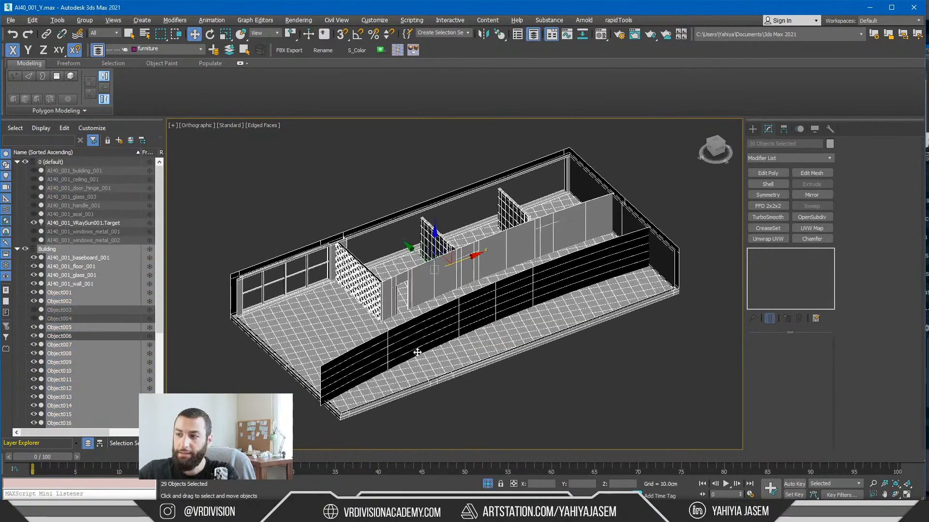
pyautogui.keyDown('alt'); pyautogui.click(425, 380); pyautogui.keyUp('alt')
pyautogui.hotkey('alt', 'q')
pyautogui.scroll(2, 385, 301)
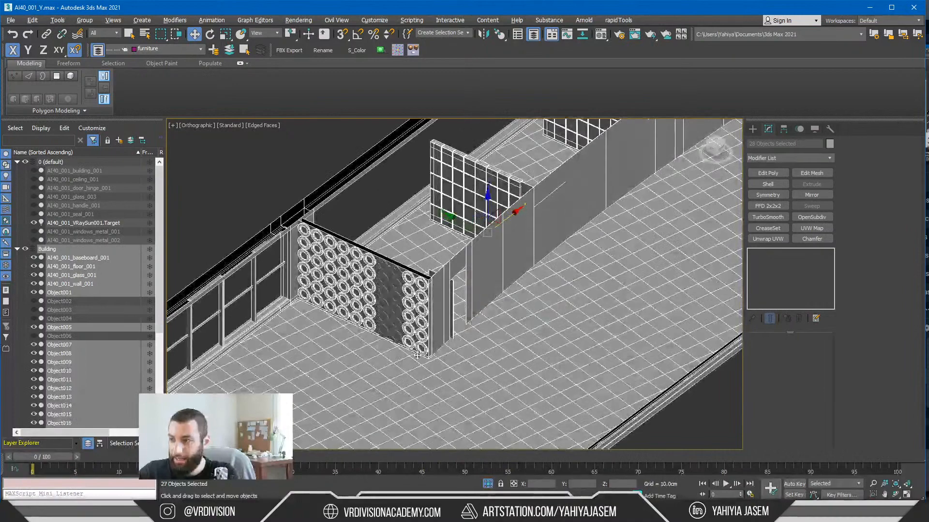
pyautogui.scroll(-5, 386, 290)
pyautogui.keyDown('alt'); pyautogui.moveTo(477, 259); pyautogui.dragTo(496, 254, button='middle'); pyautogui.keyUp('alt')
pyautogui.click(496, 254)
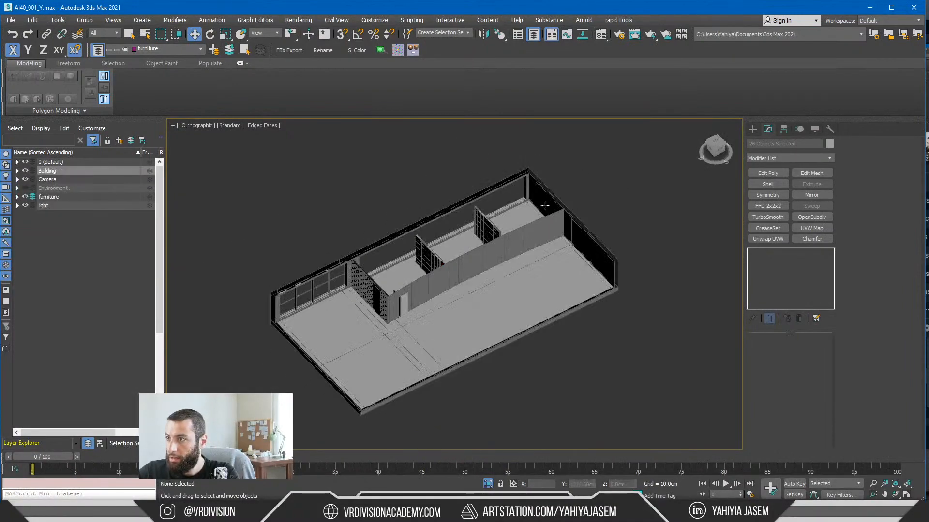
# Step: Select the six interior glass partition panels: AI40_001_glass_001 and Object024 to Object028
pyautogui.scroll(4, 498, 252)
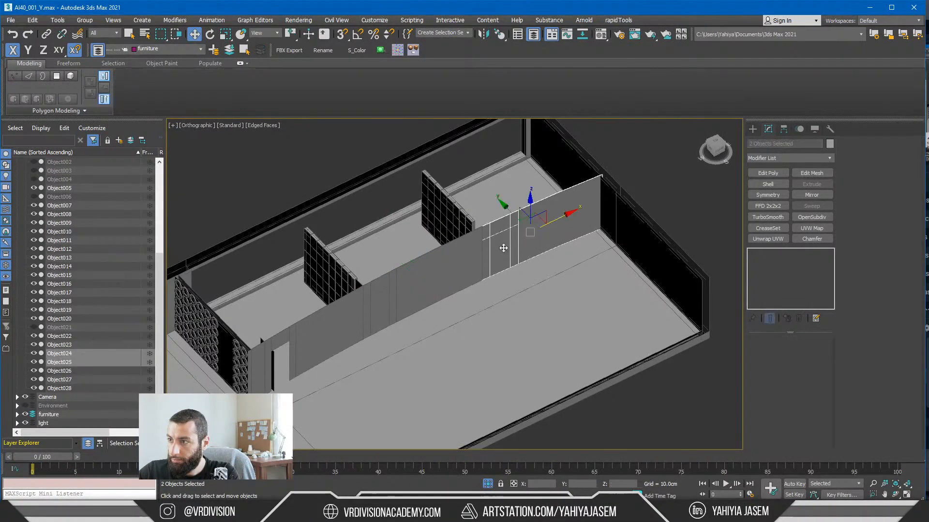
pyautogui.press('q')
pyautogui.keyDown('ctrl'); pyautogui.click(437, 275); pyautogui.keyUp('ctrl')
pyautogui.keyDown('ctrl'); pyautogui.click(376, 313); pyautogui.keyUp('ctrl')
pyautogui.keyDown('ctrl'); pyautogui.click(334, 332); pyautogui.keyUp('ctrl')
pyautogui.keyDown('ctrl'); pyautogui.click(274, 344); pyautogui.keyUp('ctrl')
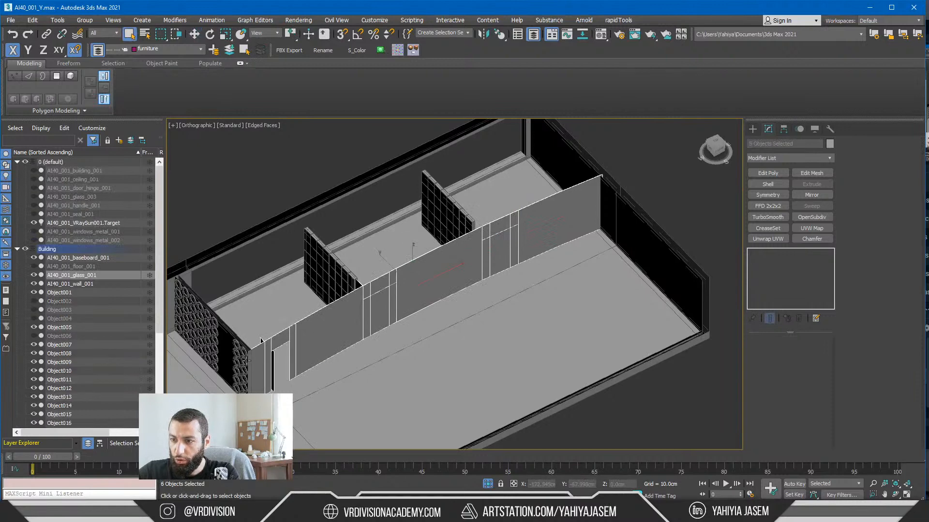
pyautogui.scroll(6, 247, 361)
pyautogui.scroll(-5, 288, 357)
pyautogui.moveTo(370, 347); pyautogui.dragTo(349, 357, button='middle')
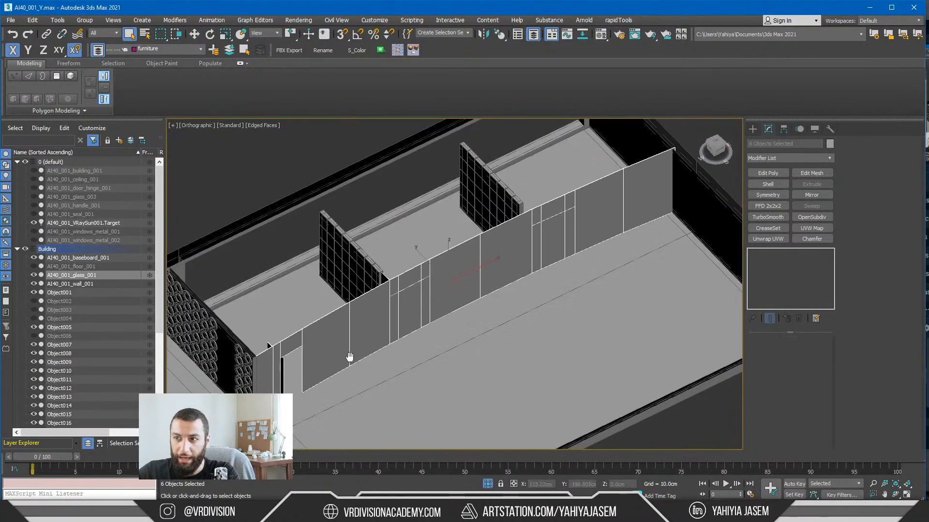
pyautogui.scroll(-3, 349, 357)
# Step: End the isolation and add the exterior window glass AI40_001_glass_003 to the selection
pyautogui.click(488, 484)
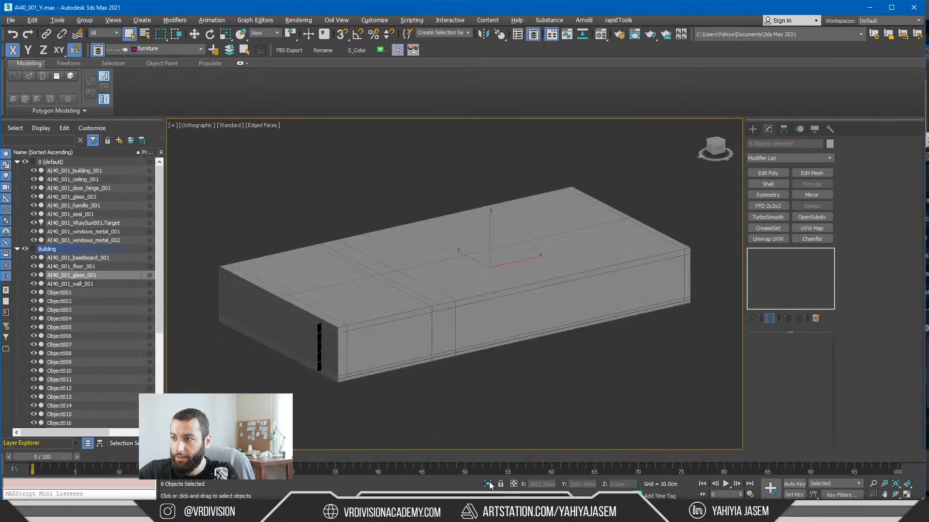
pyautogui.keyDown('alt'); pyautogui.moveTo(499, 387); pyautogui.dragTo(558, 379, button='middle'); pyautogui.keyUp('alt')
pyautogui.keyDown('ctrl'); pyautogui.click(539, 288); pyautogui.keyUp('ctrl')
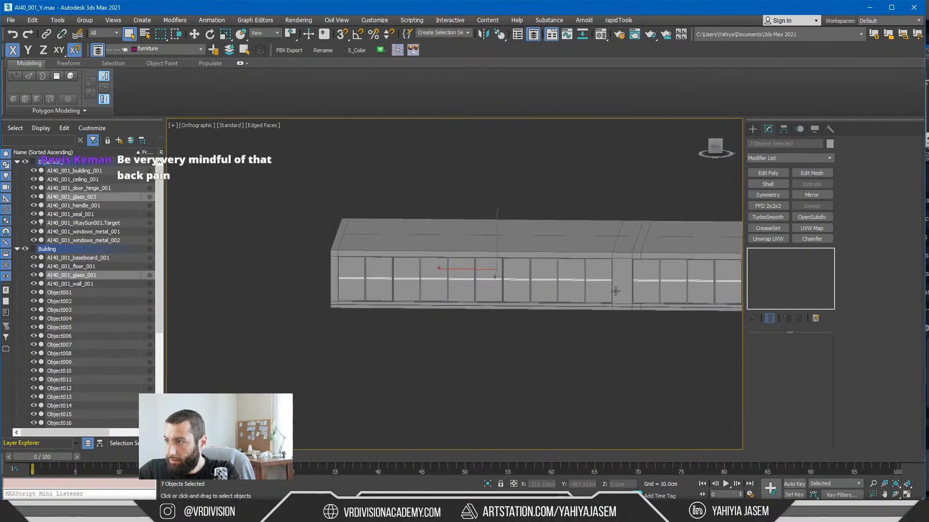
# Step: Make Building the active layer, add the selected glass objects to it, and isolate them
pyautogui.press('w')
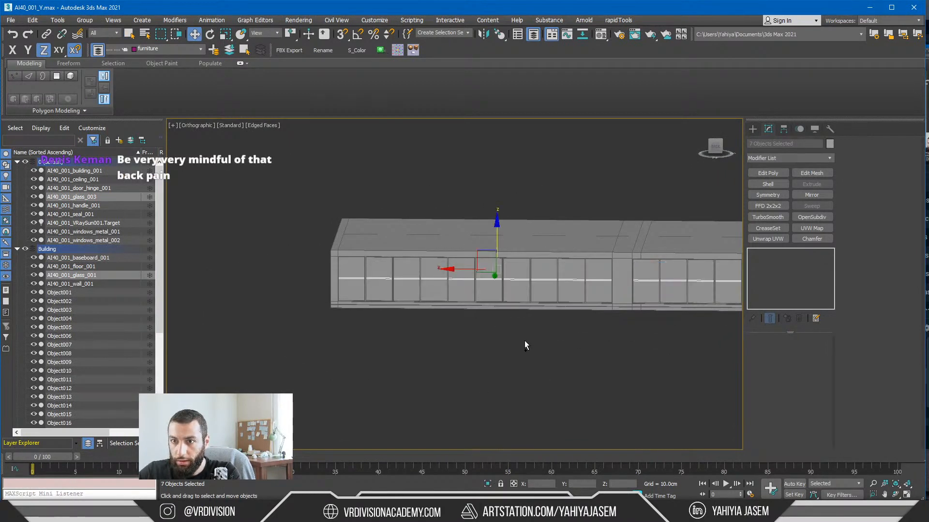
pyautogui.click(36, 249)
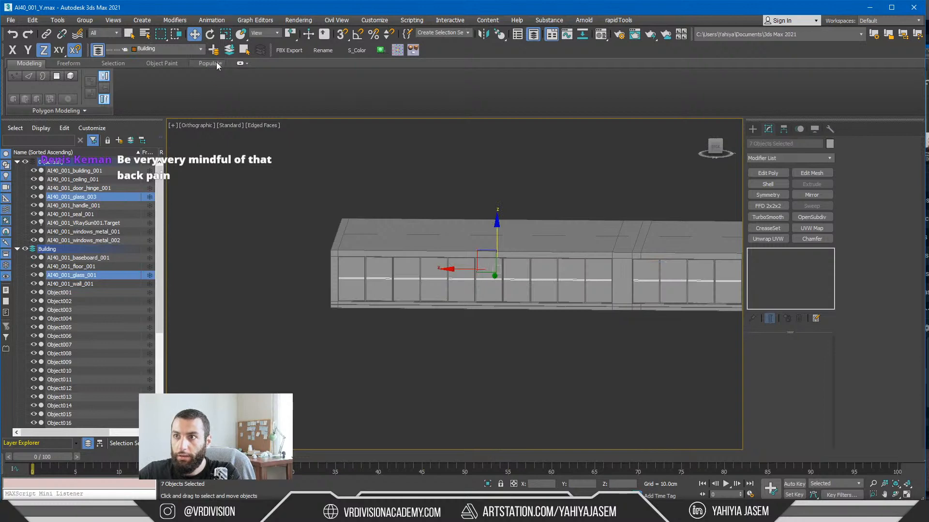
pyautogui.click(229, 50)
pyautogui.hotkey('alt', 'q')
pyautogui.keyDown('alt'); pyautogui.moveTo(344, 230); pyautogui.dragTo(293, 277, button='middle'); pyautogui.keyUp('alt')
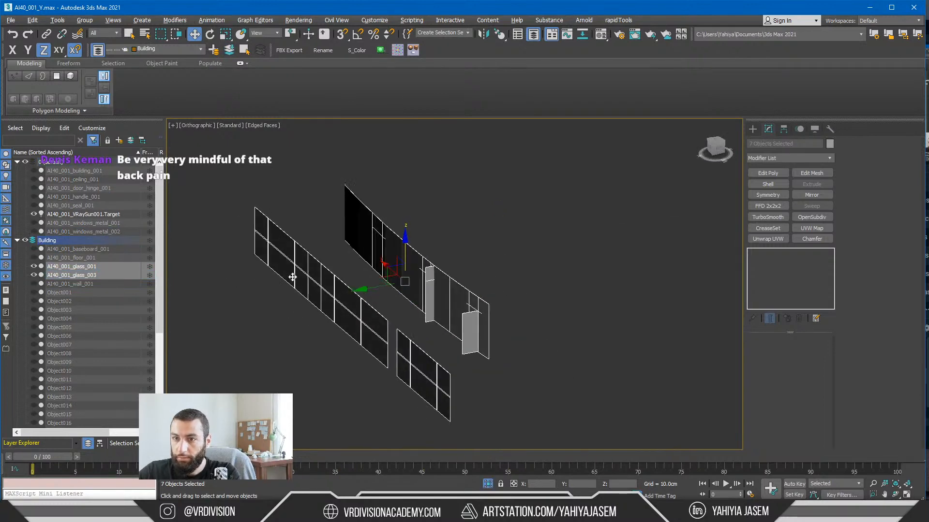
pyautogui.scroll(-5, 66, 349)
pyautogui.keyDown('alt'); pyautogui.moveTo(380, 302); pyautogui.dragTo(333, 309, button='middle'); pyautogui.keyUp('alt')
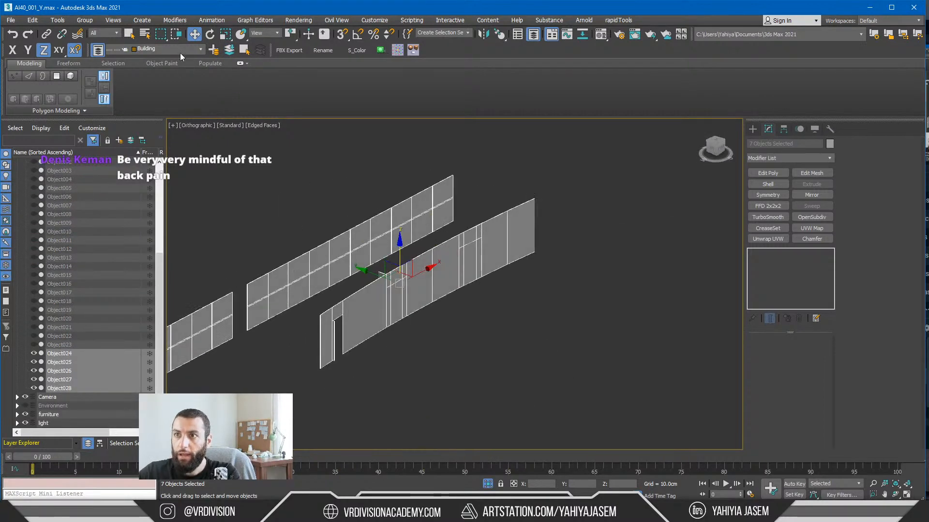
# Step: Rename the selected glass objects with the base name S_Glass_ and sequential numbering starting at 1
pyautogui.click(323, 51)
pyautogui.click(461, 211)
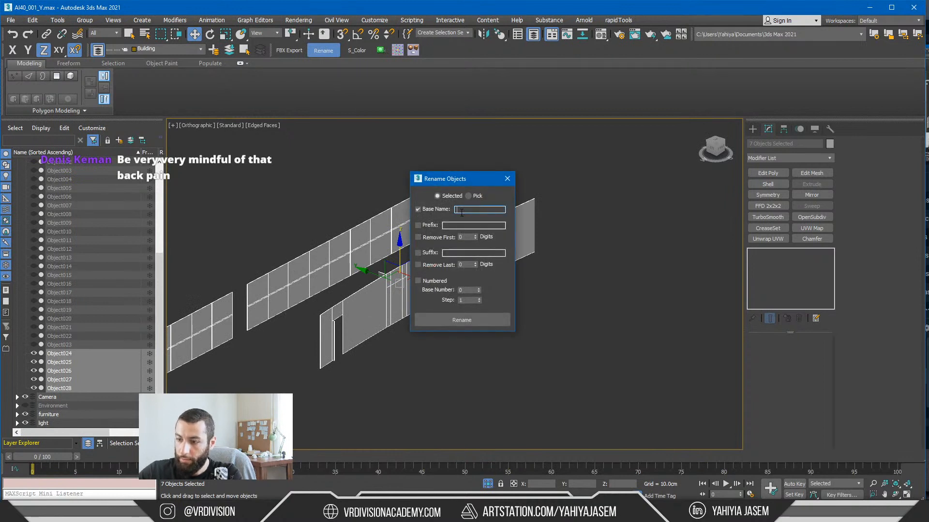
pyautogui.write('S_Glass_')
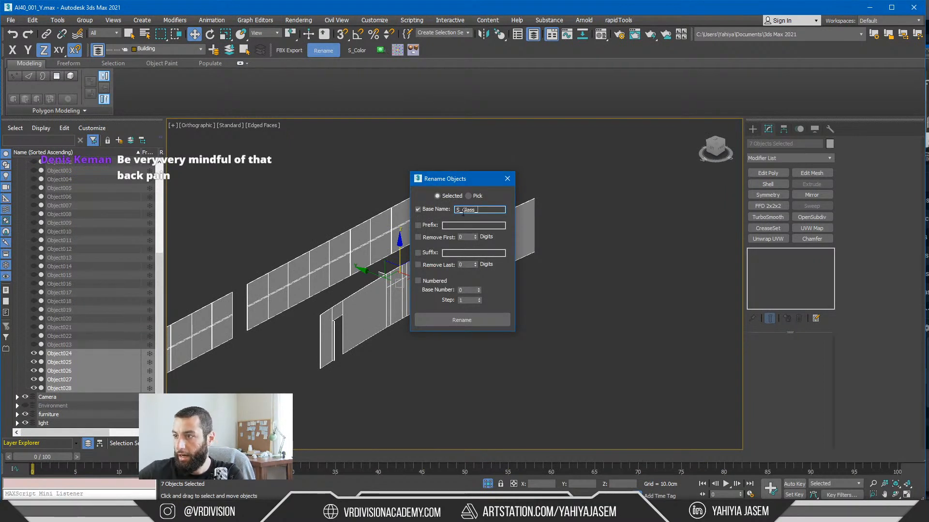
pyautogui.click(418, 281)
pyautogui.click(475, 317)
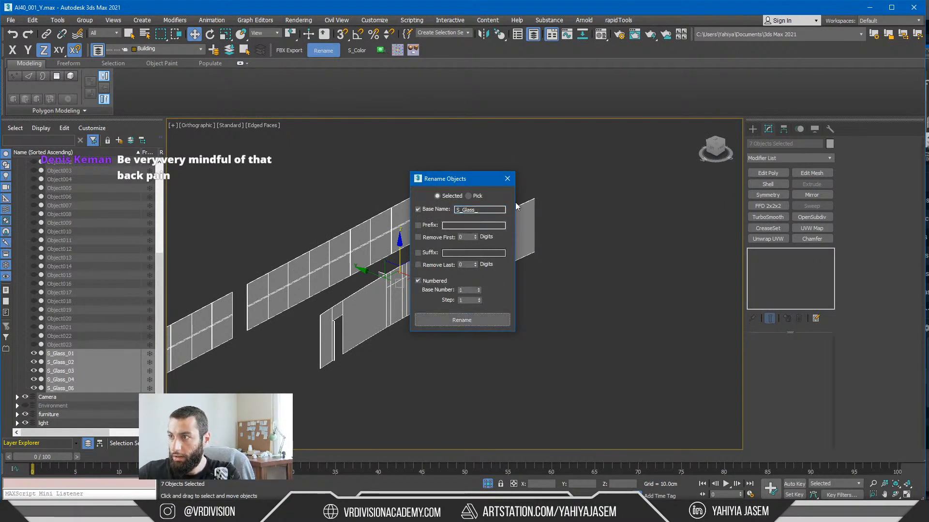
pyautogui.click(507, 179)
# Step: Clear the selection, end the isolation, and export the scene as Unreal Datasmith, overwriting InteriorScene.udatasmith
pyautogui.click(457, 360)
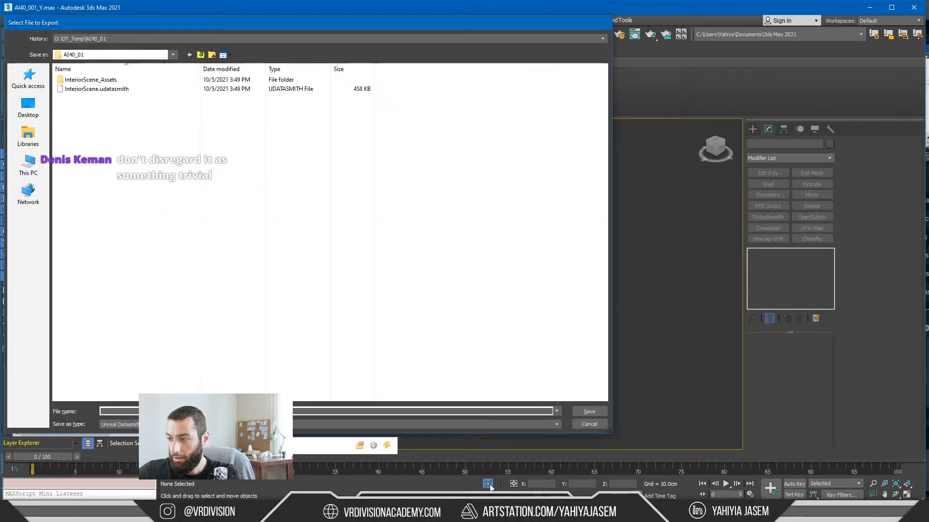
pyautogui.press('Escape')
pyautogui.click(490, 482)
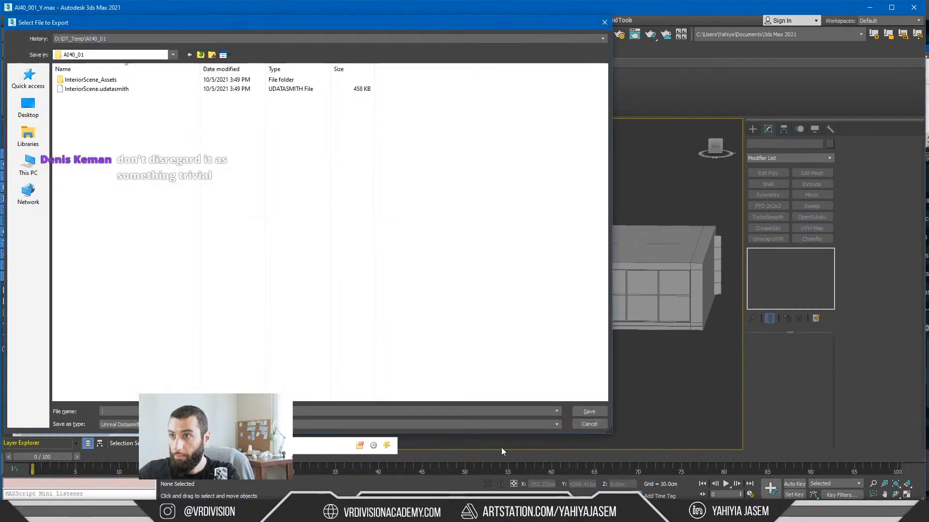
pyautogui.click(108, 92)
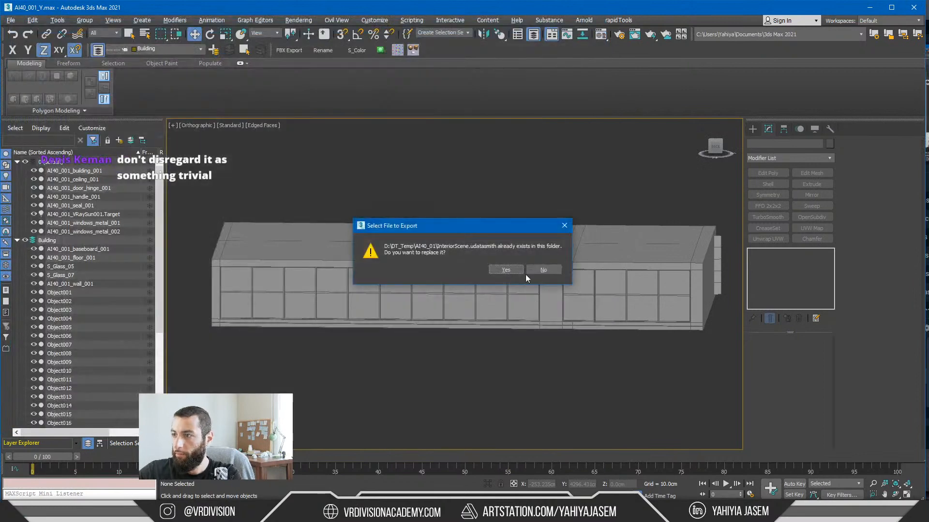
pyautogui.click(527, 283)
pyautogui.click(426, 293)
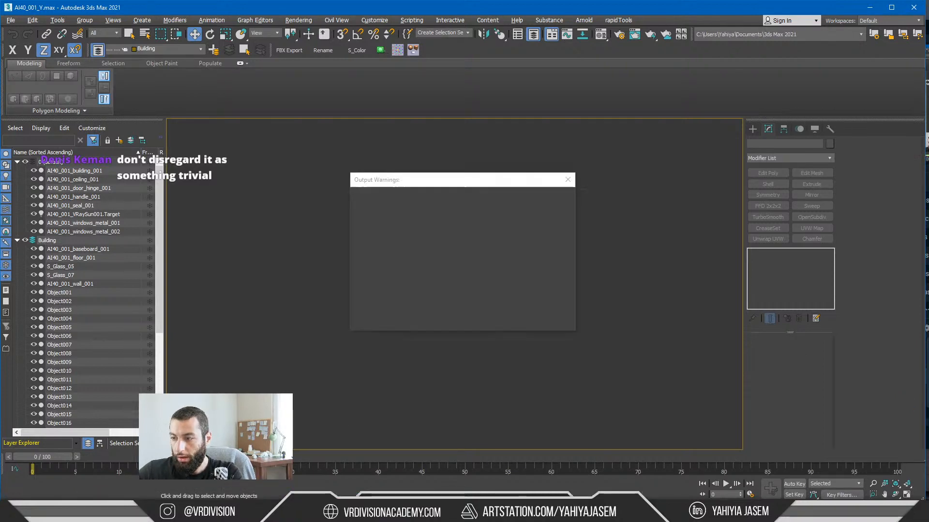
# Step: Switch to Unreal Engine and reimport the InteriorScene Datasmith scene from the updated InteriorScene.udatasmith
pyautogui.hotkey('alt', 'Tab')
pyautogui.click(561, 196)
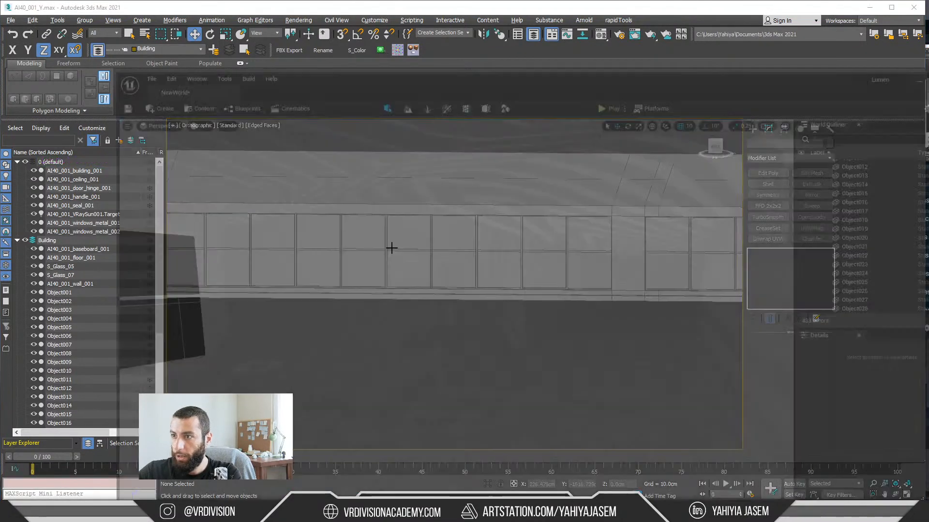
pyautogui.hotkey('ctrl', 'space')
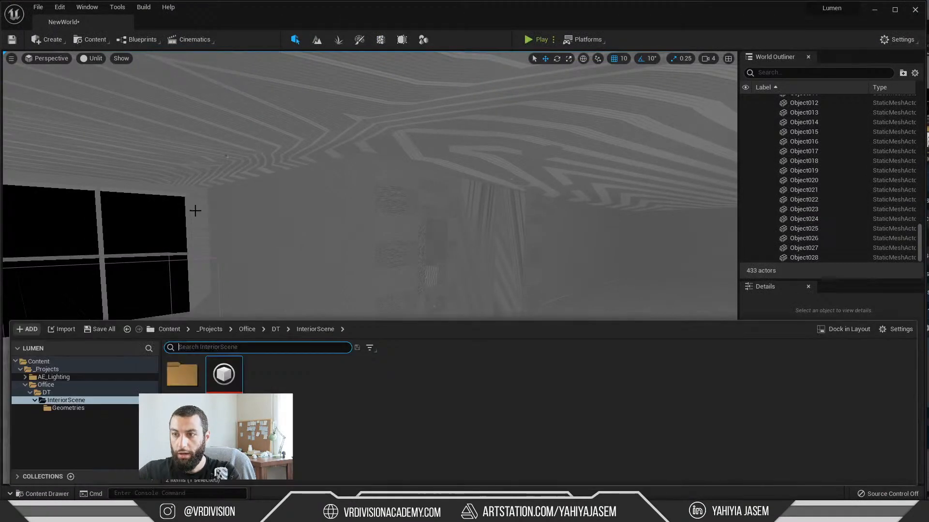
pyautogui.rightClick(236, 381)
pyautogui.click(280, 139)
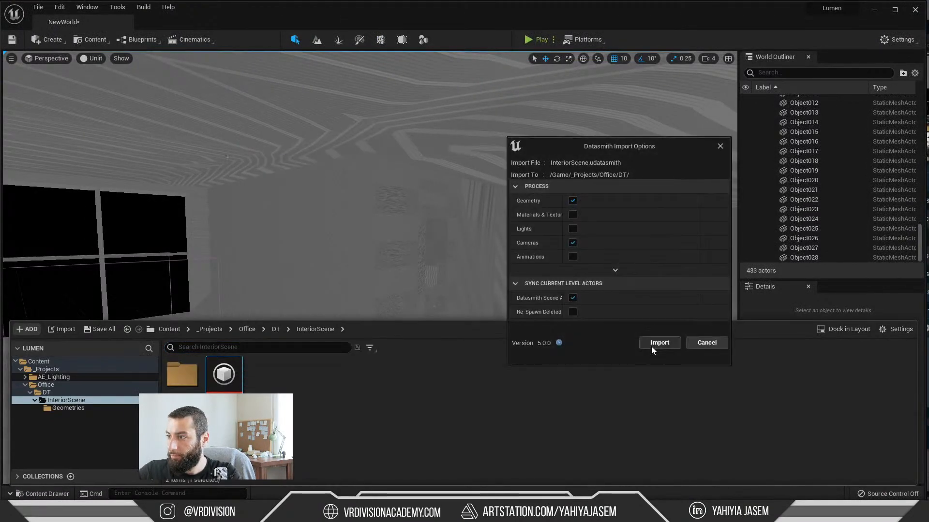
pyautogui.click(652, 345)
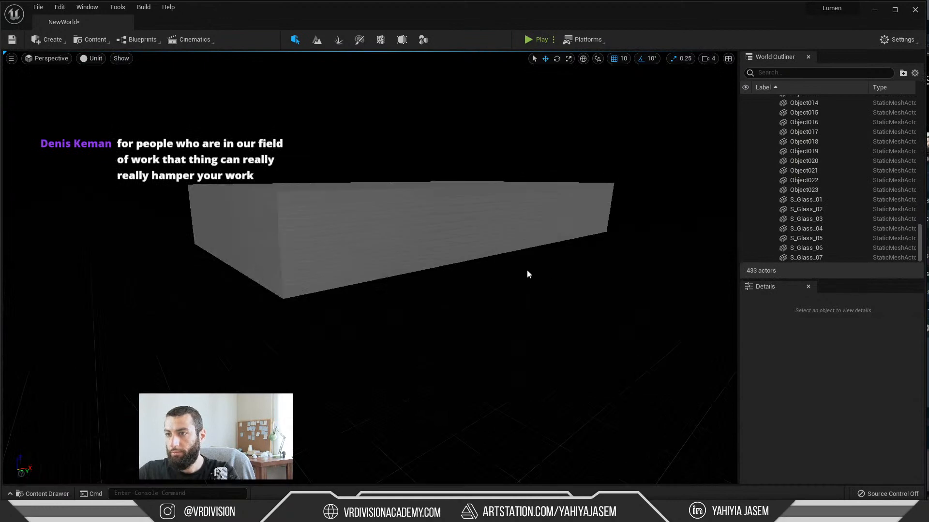
# Step: Set the viewport to Lit, filter the level's actors by "glass", and delete S_Glass_01 to S_Glass_07
pyautogui.hotkey('alt', '4')
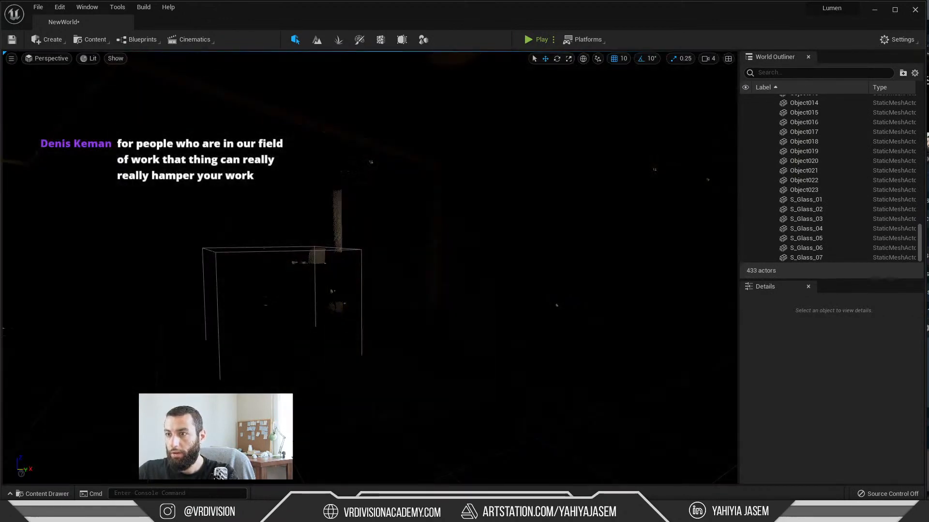
pyautogui.click(777, 72)
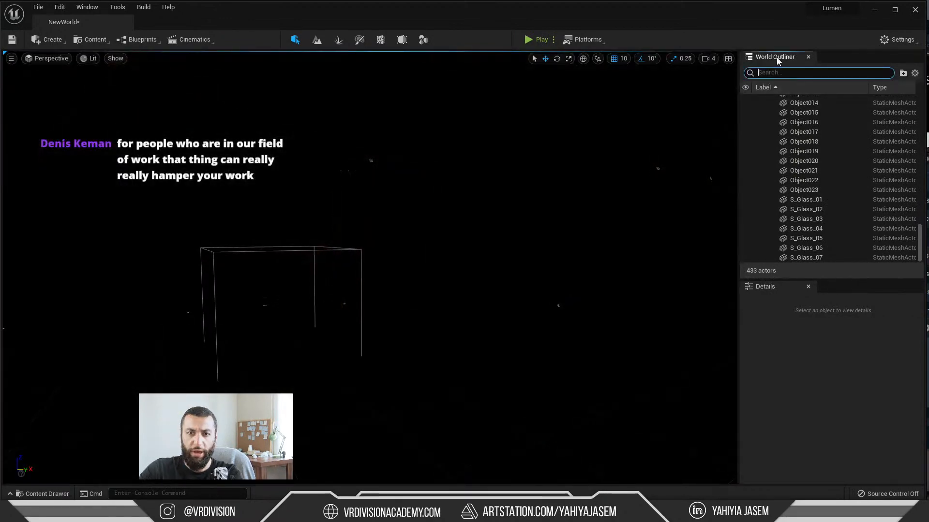
pyautogui.write('glass')
pyautogui.click(824, 128)
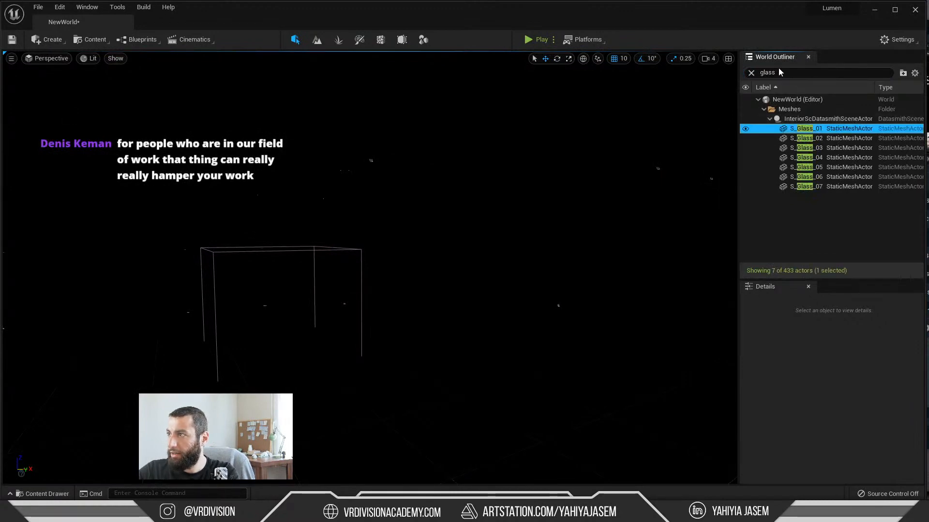
pyautogui.keyDown('shift'); pyautogui.click(815, 188); pyautogui.keyUp('shift')
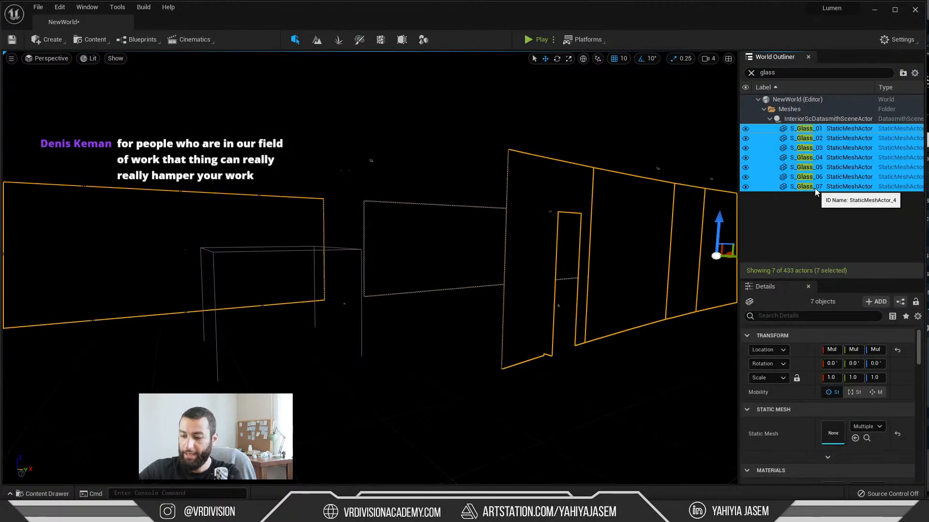
pyautogui.press('Delete')
pyautogui.click(673, 297)
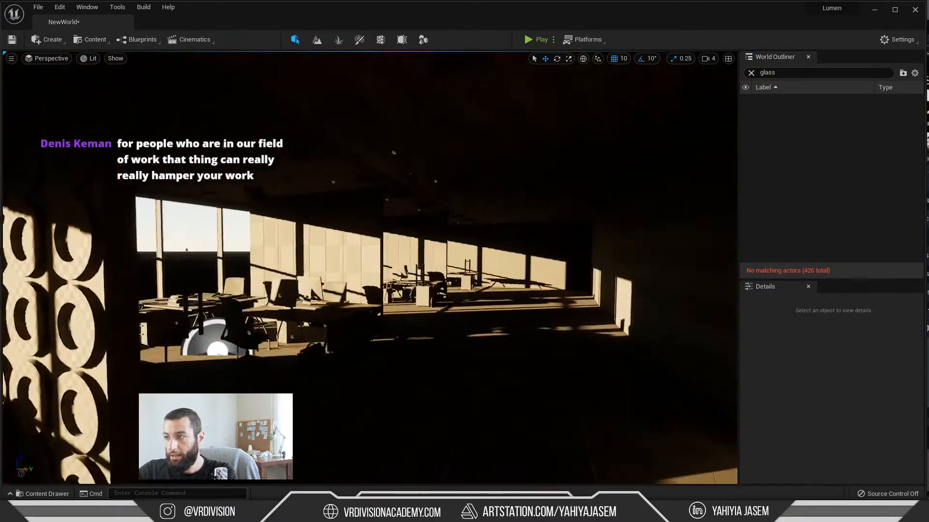
# Step: Adjust the sun's direction so warm sunlight falls across the lobby floor, patterned partition and far wall
pyautogui.moveTo(504, 276); pyautogui.dragTo(464, 276, button='right')
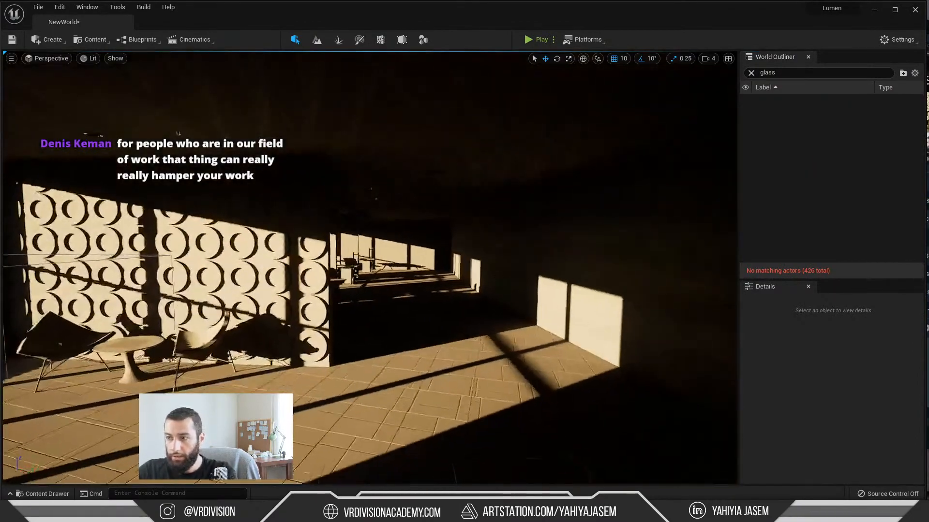
pyautogui.hotkey('ctrl', 'l')
pyautogui.hotkey('ctrl', 'l')
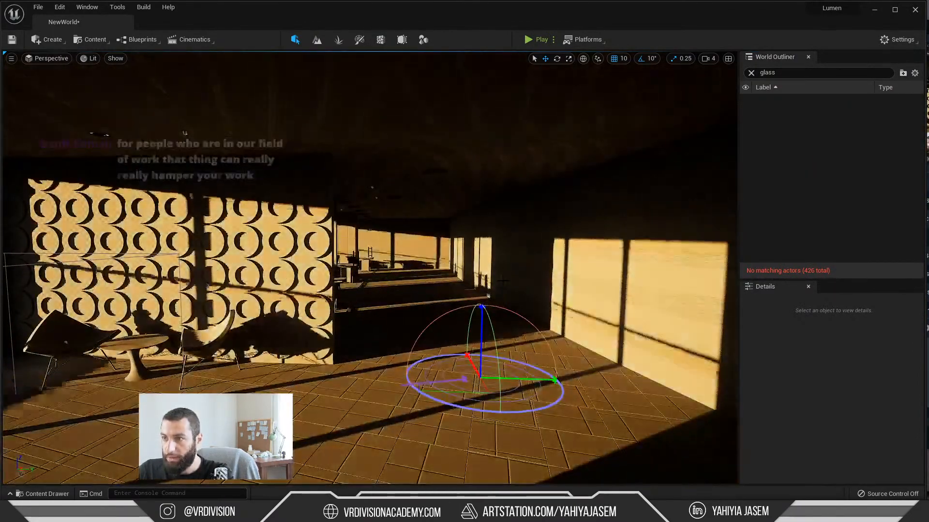
pyautogui.hotkey('ctrl', 'l')
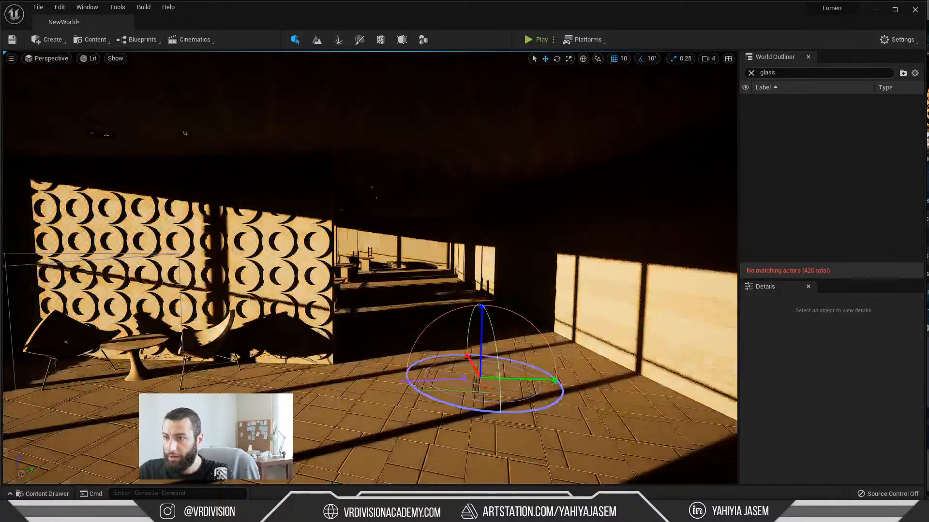
# Step: Pull the view back in the lobby and examine the sunlight in the Detail Lighting view mode
pyautogui.moveTo(464, 276); pyautogui.dragTo(411, 260, button='right')
pyautogui.hotkey('alt', '3')
pyautogui.hotkey('alt', '5')
pyautogui.press('s')
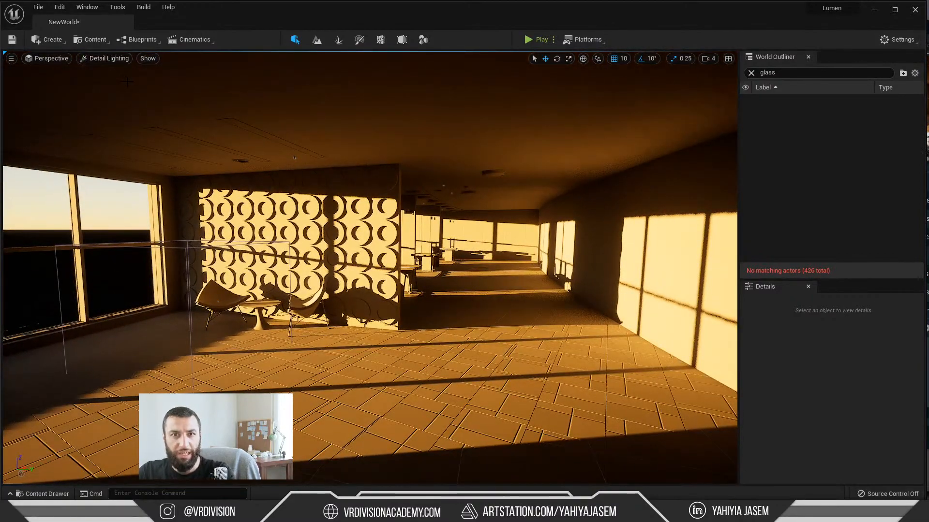
# Step: Cycle the viewport through the Wireframe, Unlit, Lit, Detail Lighting, Lighting Only and Light Complexity view modes to compare them
pyautogui.hotkey('alt', '2')
pyautogui.hotkey('alt', '3')
pyautogui.hotkey('alt', '4')
pyautogui.hotkey('alt', '5')
pyautogui.hotkey('alt', '6')
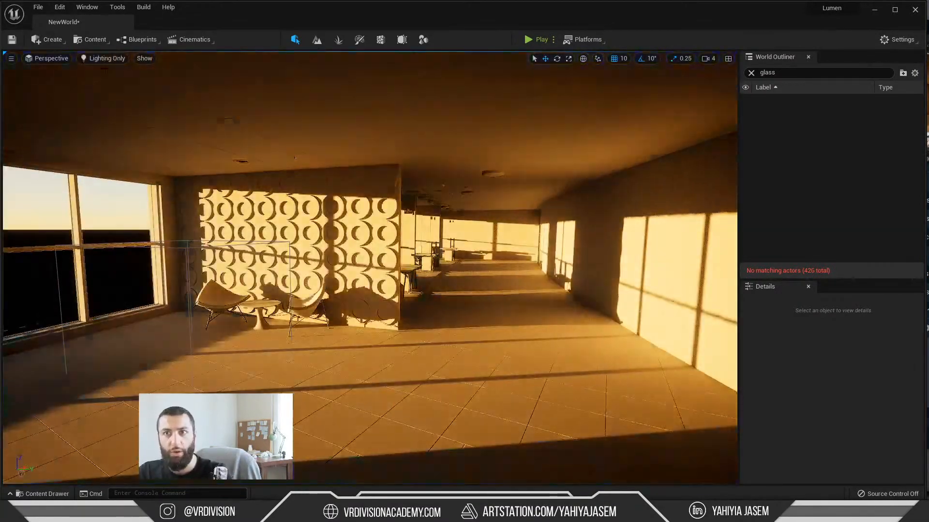
pyautogui.hotkey('alt', '7')
# Step: Look through the available visualization modes, set the viewport to Detail Lighting and examine the partition and chairs closer up
pyautogui.click(100, 61)
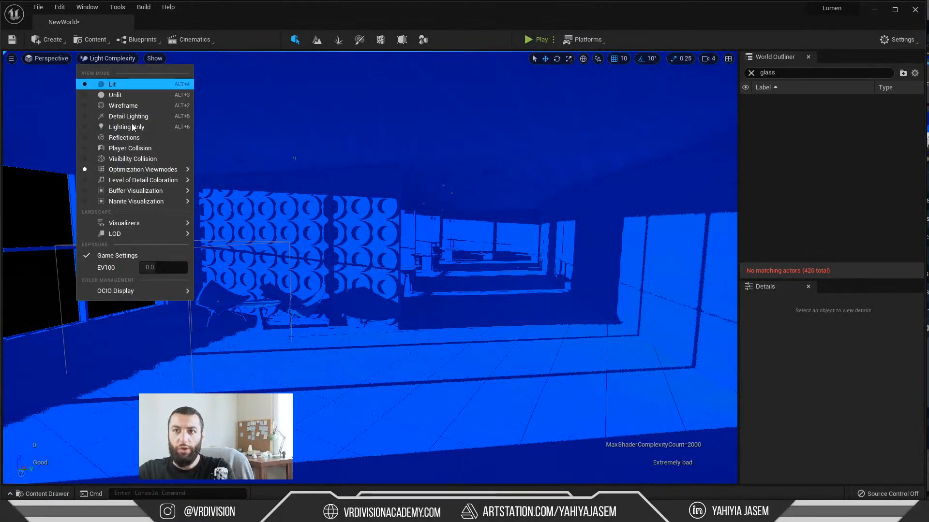
pyautogui.moveTo(179, 169)
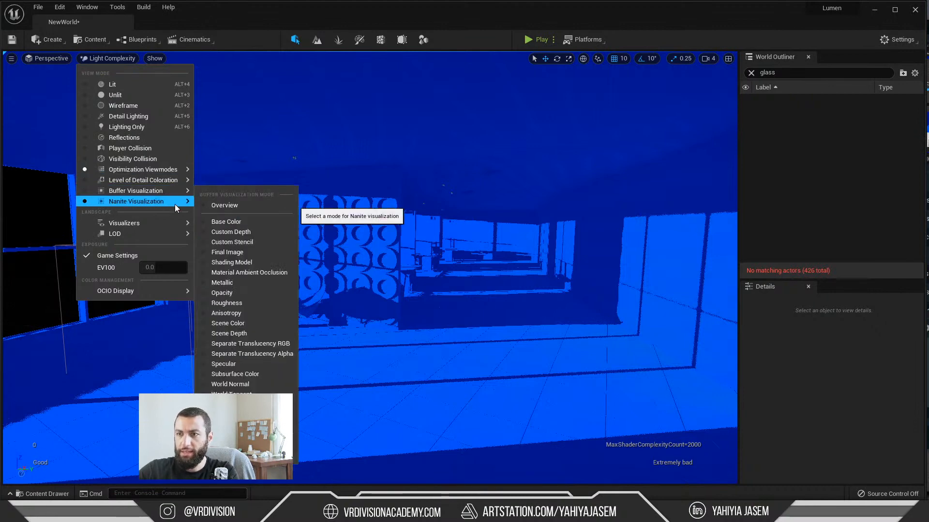
pyautogui.click(123, 62)
pyautogui.click(123, 60)
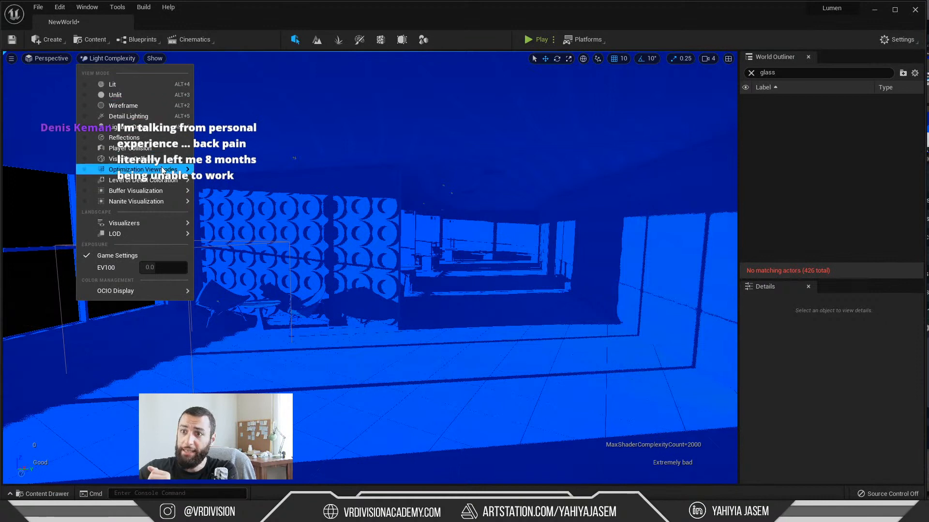
pyautogui.moveTo(146, 169)
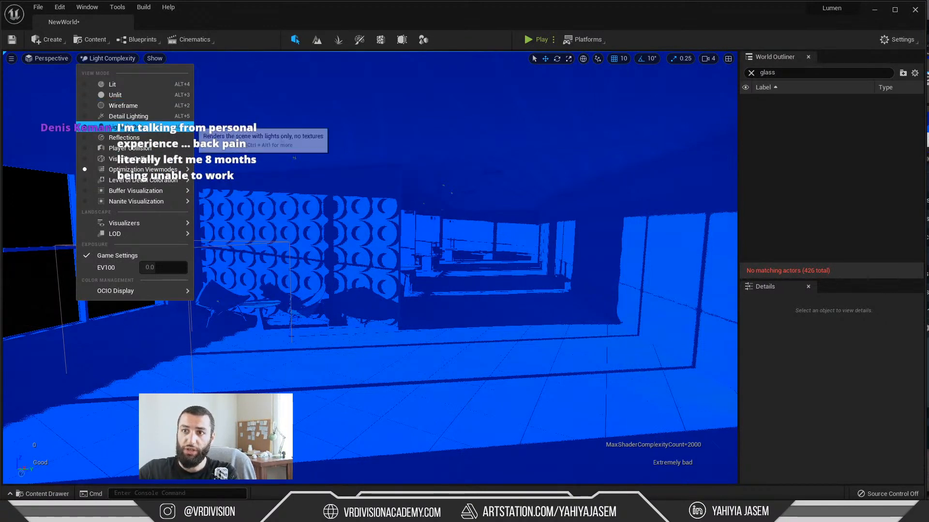
pyautogui.click(132, 117)
pyautogui.moveTo(286, 211); pyautogui.dragTo(292, 207, button='right')
pyautogui.press('w')
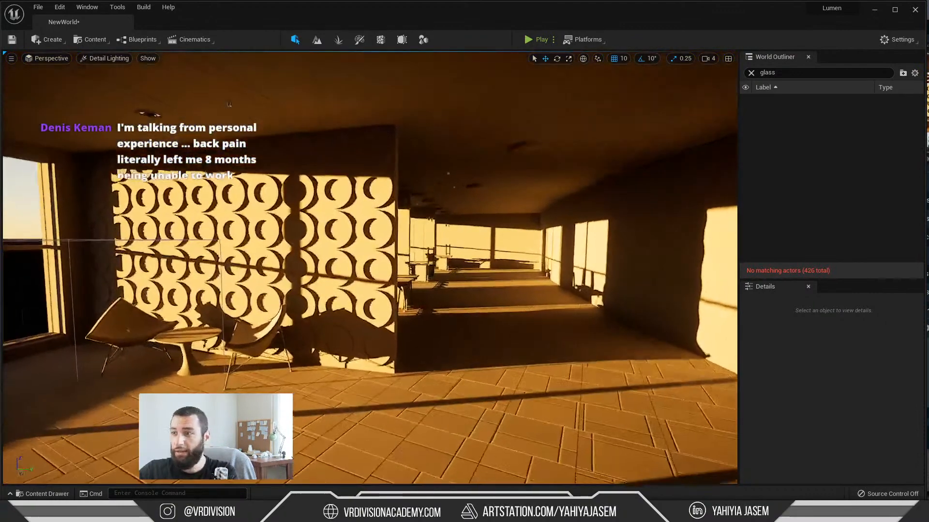
pyautogui.moveTo(203, 145); pyautogui.dragTo(208, 154, button='right')
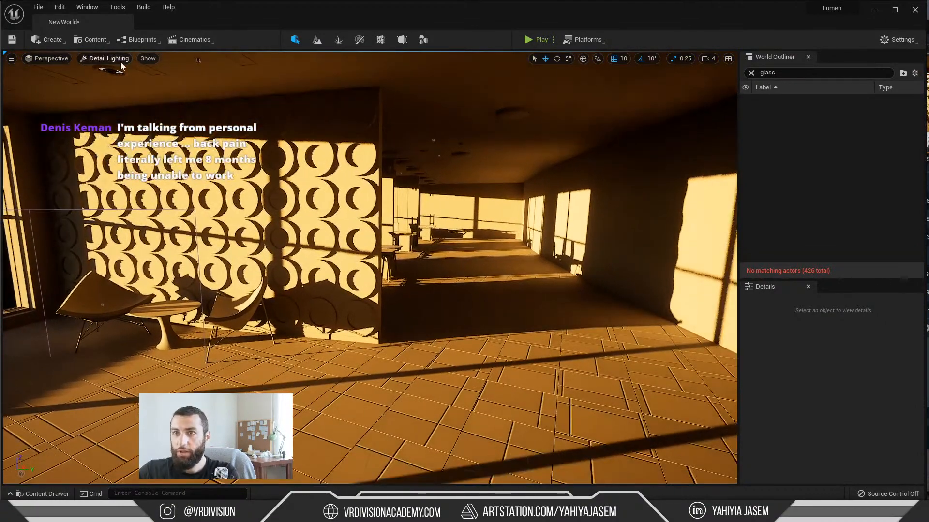
# Step: Return the viewport to the Lit view mode to compare the lobby's sunlight and material colours
pyautogui.click(119, 62)
pyautogui.click(213, 165)
pyautogui.hotkey('alt', '4')
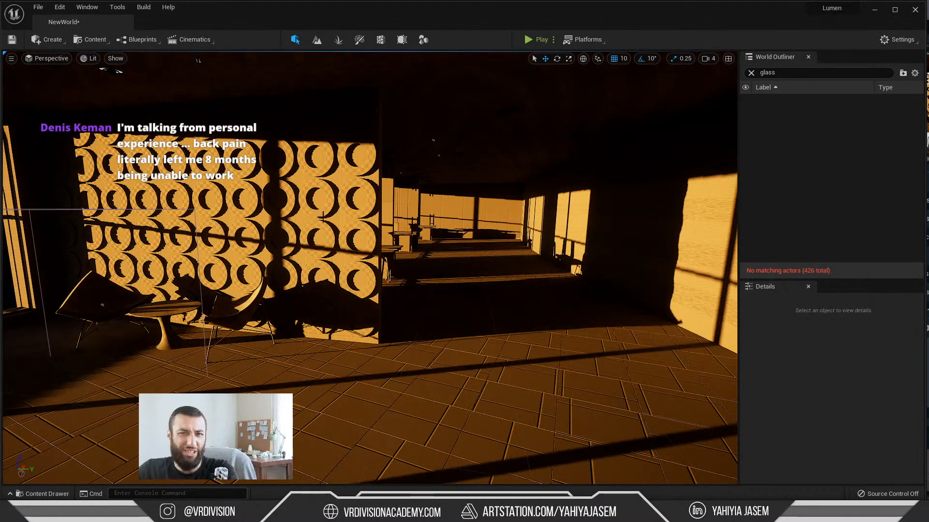
pyautogui.click(145, 42)
pyautogui.click(104, 41)
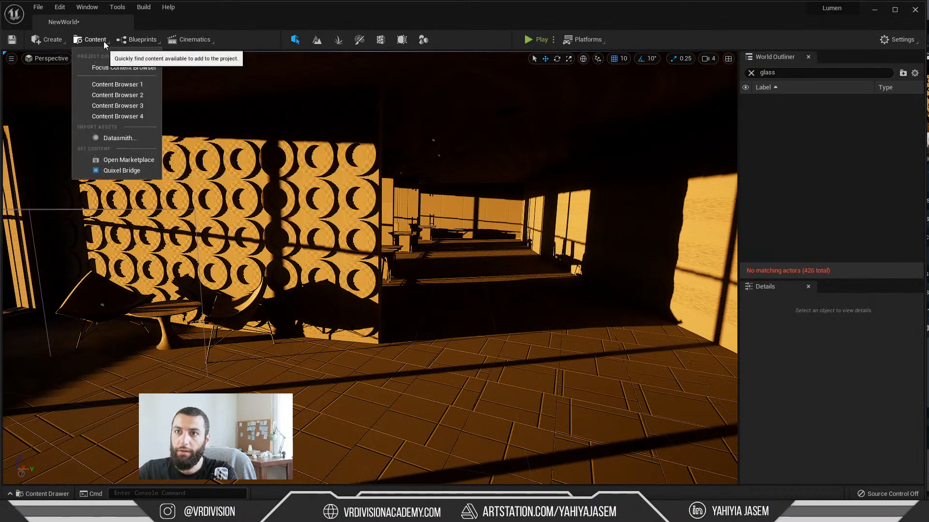
pyautogui.click(104, 41)
# Step: Set the viewport to Lighting Only and inspect the partition's circular pattern up close without textures
pyautogui.click(93, 59)
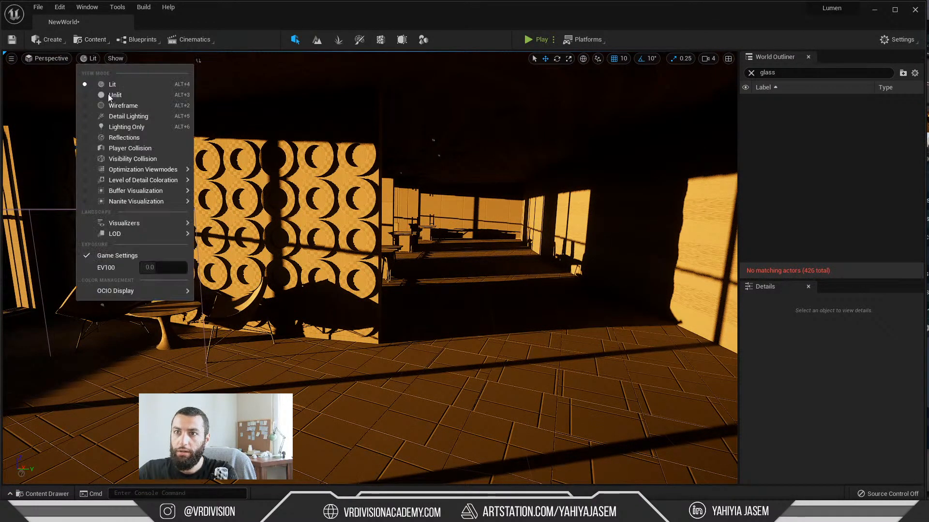
pyautogui.click(125, 130)
pyautogui.moveTo(309, 180); pyautogui.dragTo(276, 148, button='right')
pyautogui.press('w')
# Step: Set the viewport to Detail Lighting and examine the surface detail on the partition's circular cutouts at close range
pyautogui.click(103, 58)
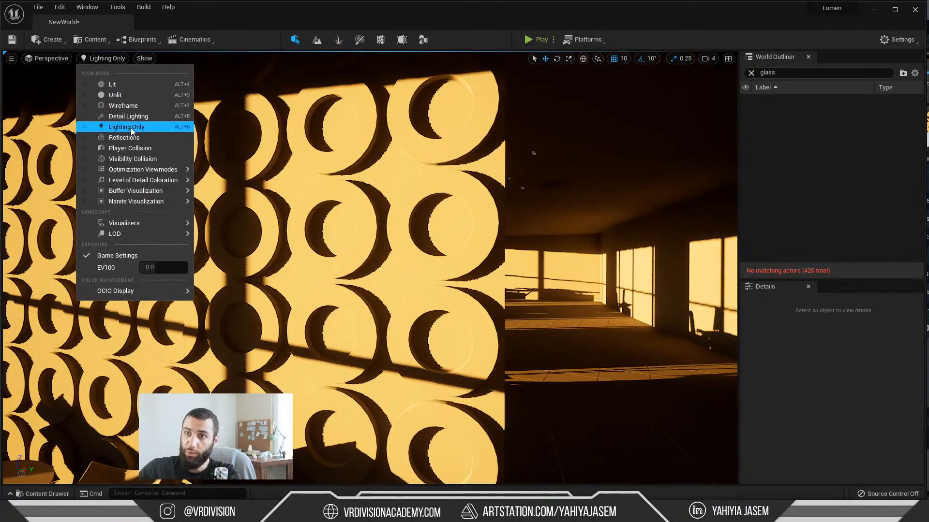
pyautogui.click(134, 117)
pyautogui.moveTo(361, 232); pyautogui.dragTo(345, 220, button='right')
pyautogui.press('w')
pyautogui.click(104, 58)
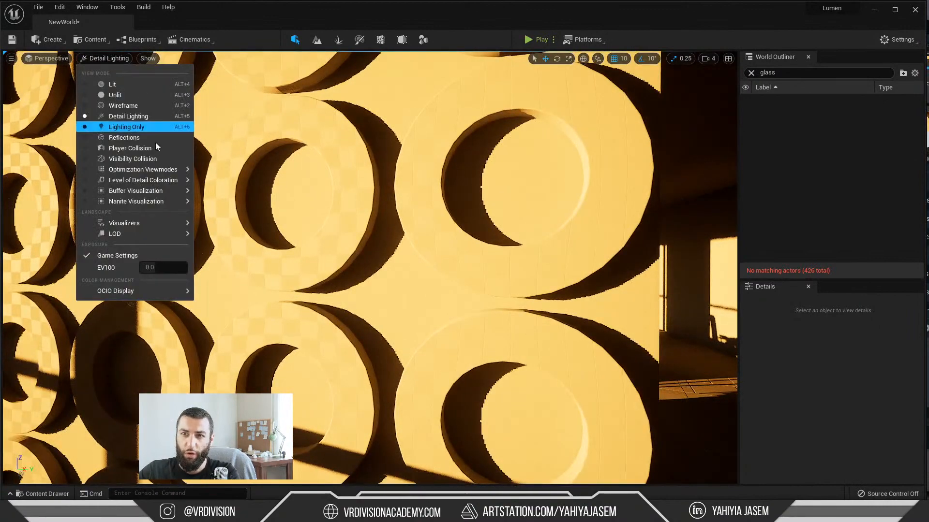
pyautogui.click(132, 118)
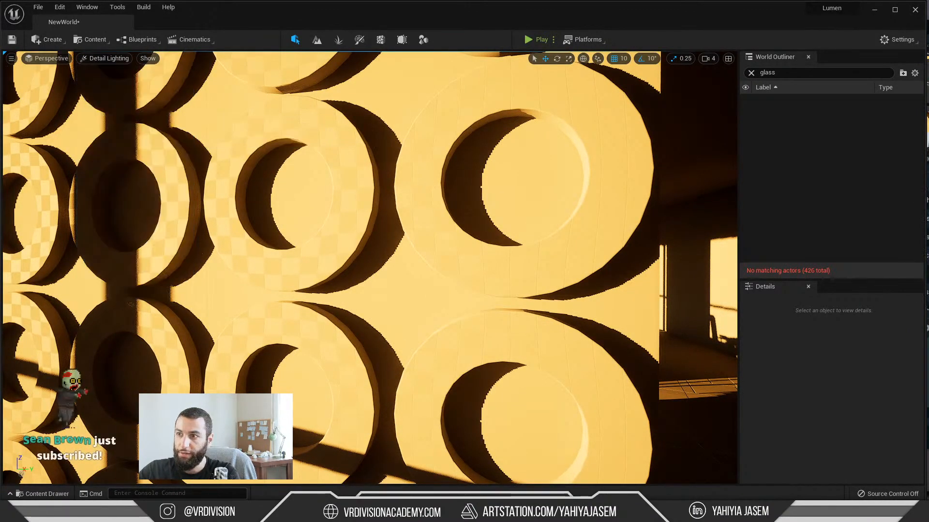
pyautogui.moveTo(346, 242); pyautogui.dragTo(338, 242, button='right')
pyautogui.press('w')
pyautogui.moveTo(343, 208); pyautogui.dragTo(342, 206, button='right')
pyautogui.press('s')
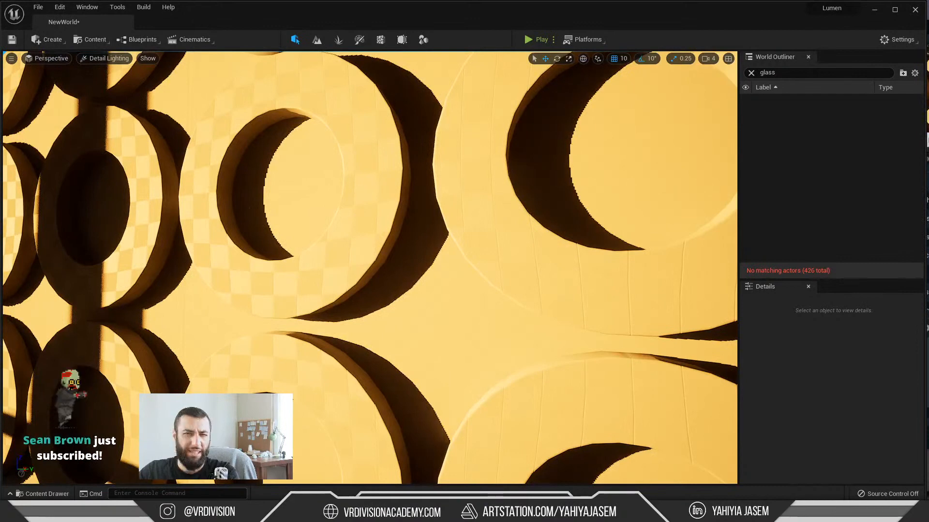
# Step: Set the viewport to Lighting Only and examine the whole partition, the lobby chairs and the corridor without surface detail
pyautogui.click(127, 60)
pyautogui.click(130, 127)
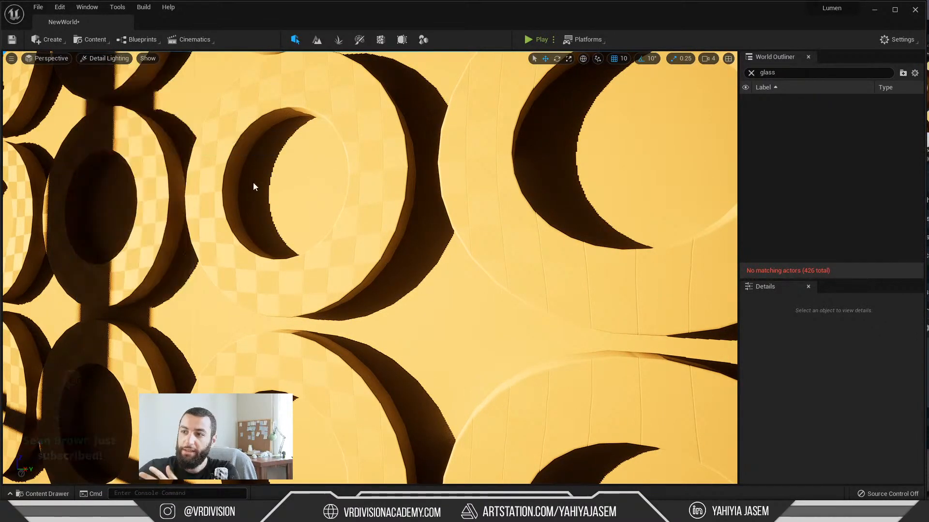
pyautogui.press('s')
pyautogui.moveTo(491, 272); pyautogui.dragTo(491, 273, button='right')
pyautogui.press('w')
pyautogui.press('s')
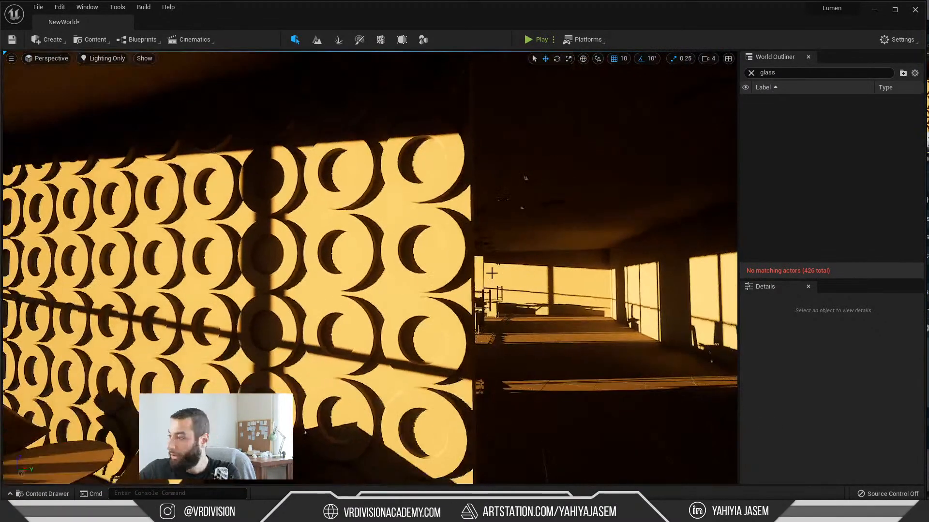
pyautogui.press('s')
pyautogui.moveTo(303, 253); pyautogui.dragTo(291, 251, button='right')
pyautogui.press('s')
pyautogui.press('w')
pyautogui.press('s')
pyautogui.press('w')
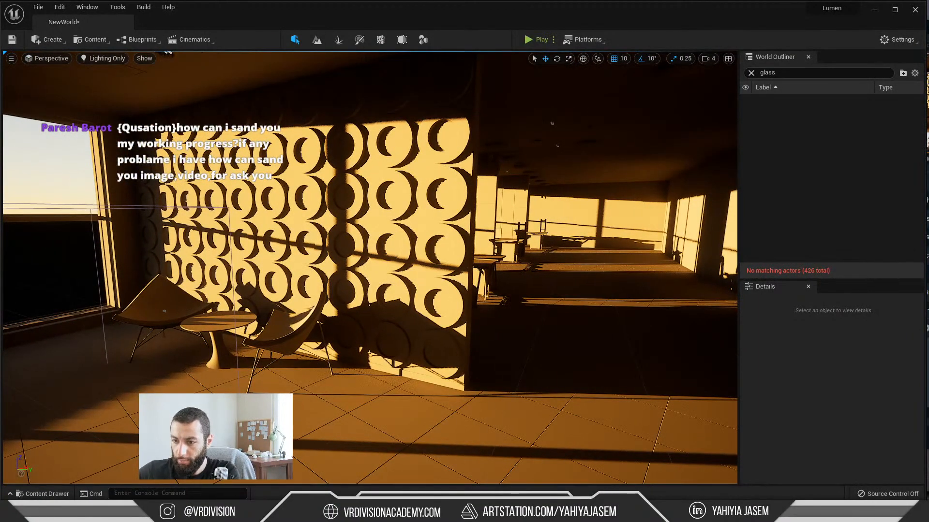
# Step: Switch to the YouTube live chat window and read the viewers' messages about a Telegram channel and back pain
pyautogui.hotkey('alt', 'Tab')
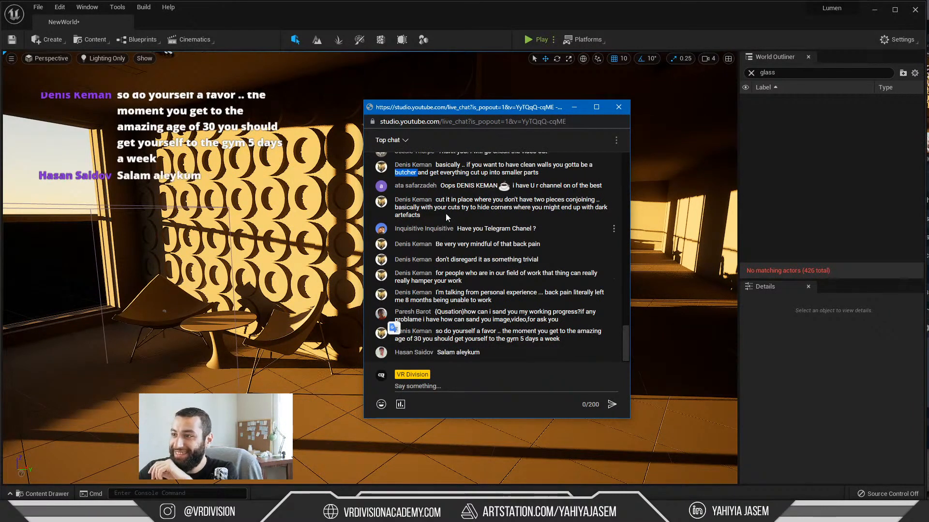
pyautogui.click(446, 213)
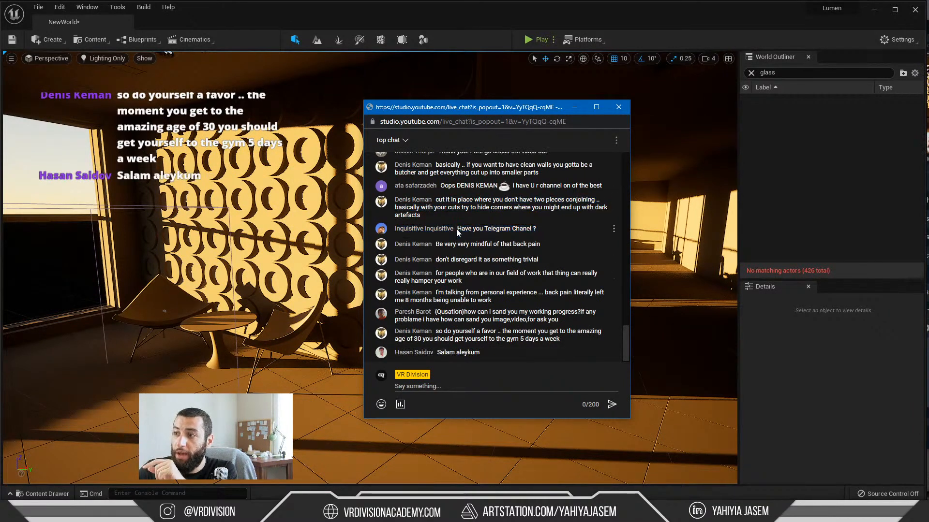
pyautogui.moveTo(457, 229)
pyautogui.mouseDown()
pyautogui.moveTo(529, 233)
pyautogui.moveTo(463, 234)
pyautogui.mouseUp()
pyautogui.click(538, 232)
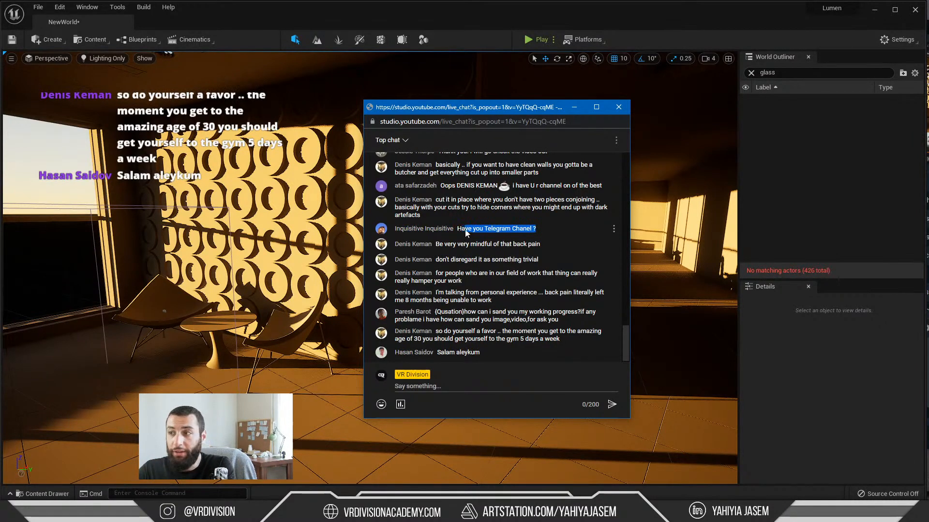
pyautogui.click(458, 241)
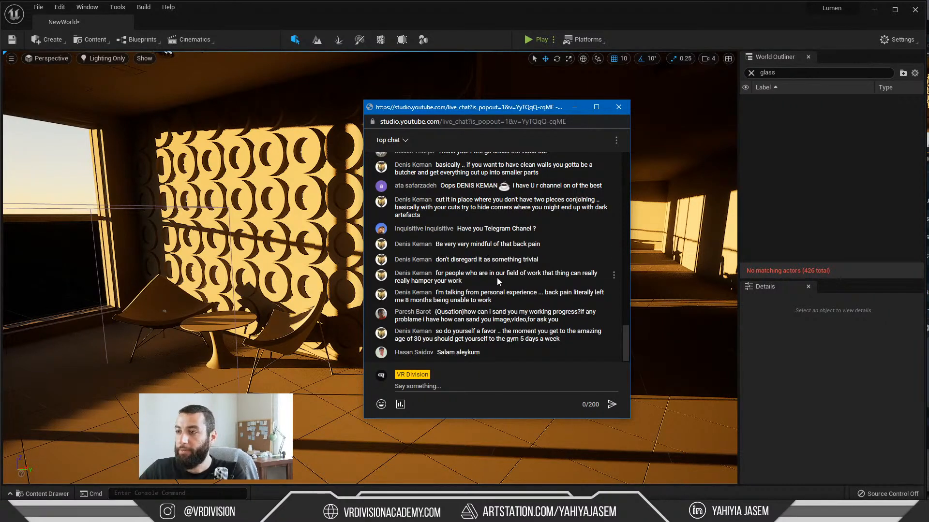
pyautogui.moveTo(464, 282); pyautogui.dragTo(437, 274)
pyautogui.click(445, 275)
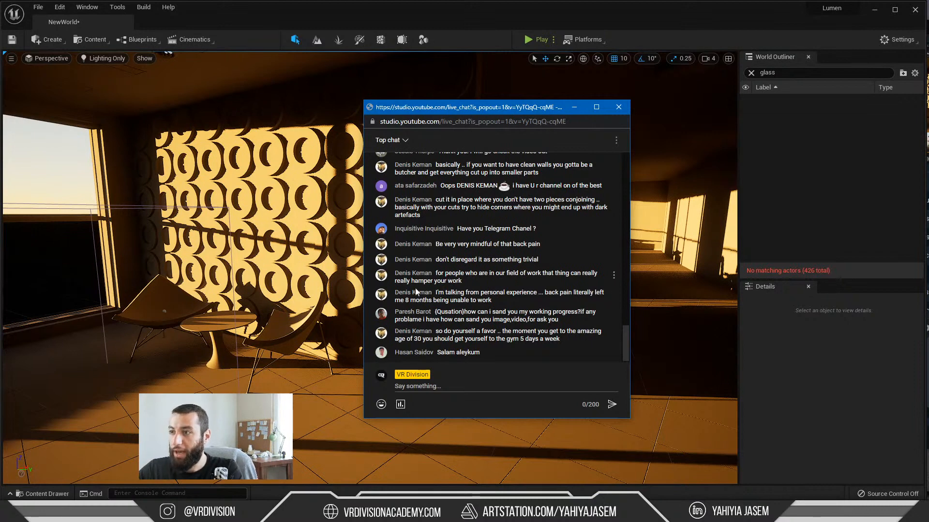
pyautogui.moveTo(505, 277); pyautogui.dragTo(510, 282)
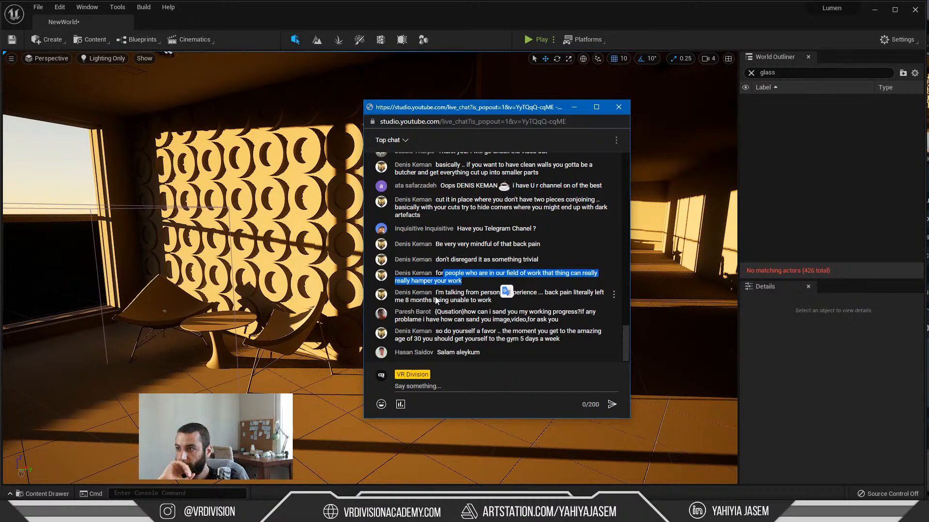
pyautogui.click(549, 295)
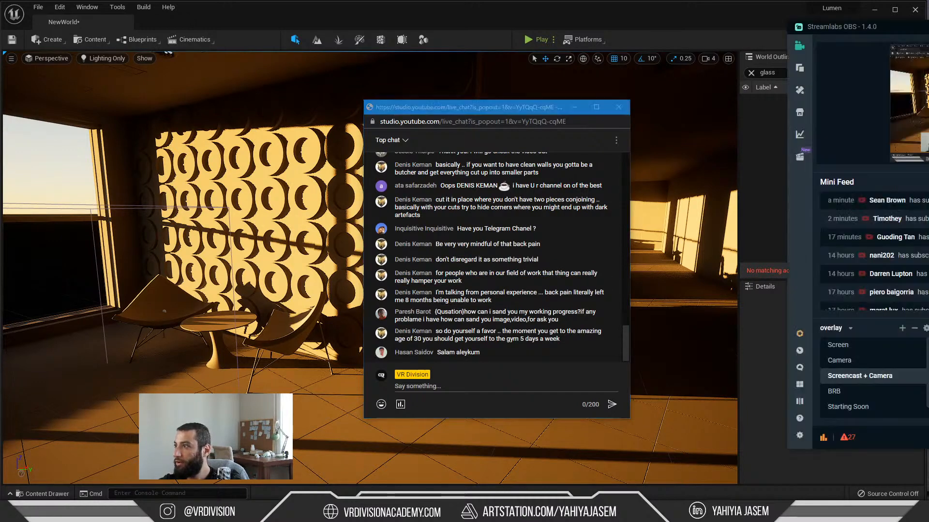
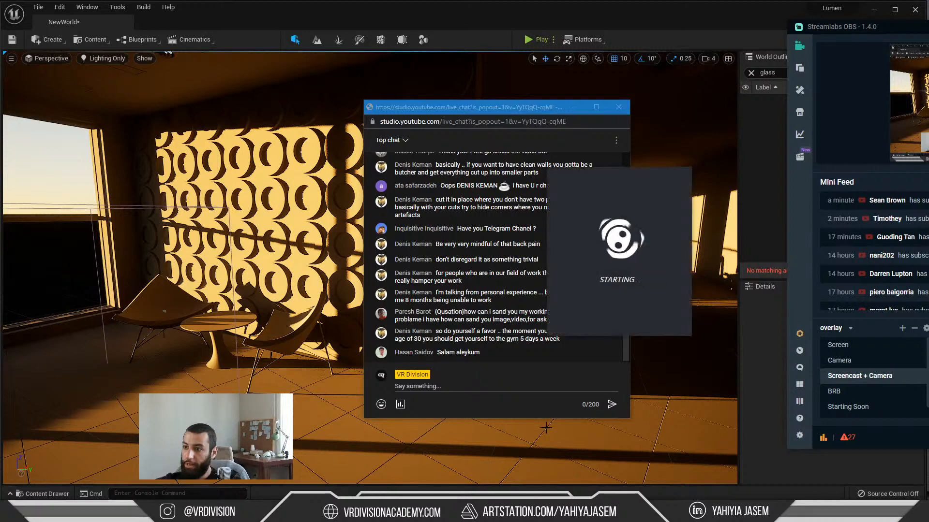
# Step: Read the live chat message about going to the gym five days a week
pyautogui.click(452, 353)
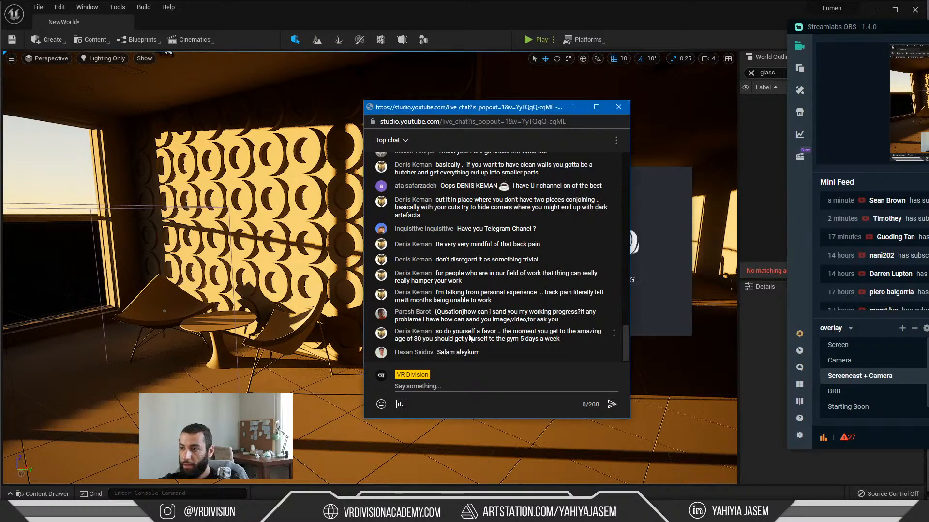
pyautogui.moveTo(566, 339); pyautogui.dragTo(482, 338)
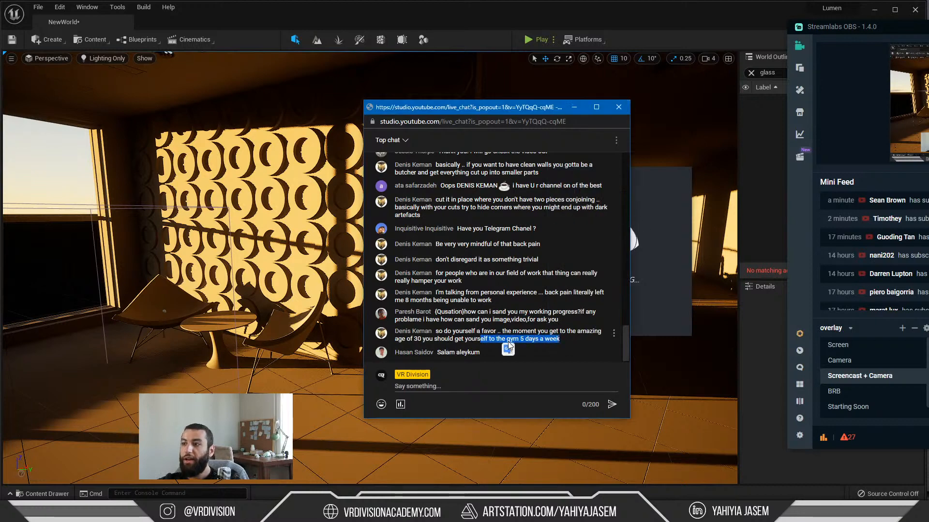
pyautogui.click(552, 338)
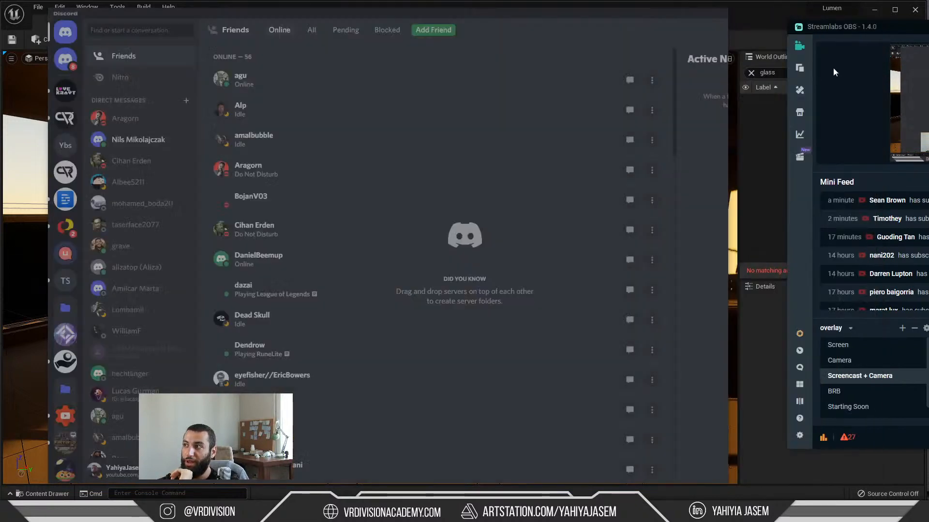
# Step: Open the show-your-work channel of the VR Division Community server in Discord
pyautogui.click(66, 117)
pyautogui.scroll(-5, 179, 227)
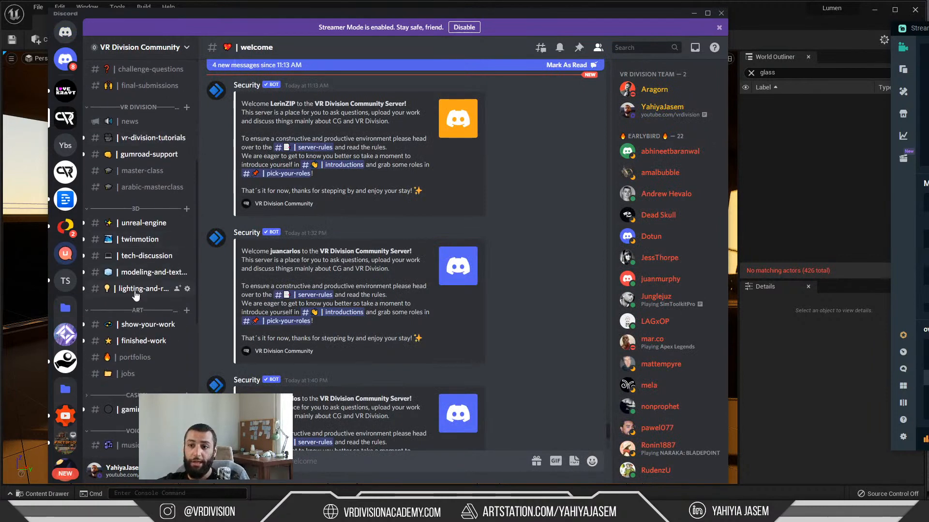
pyautogui.click(137, 325)
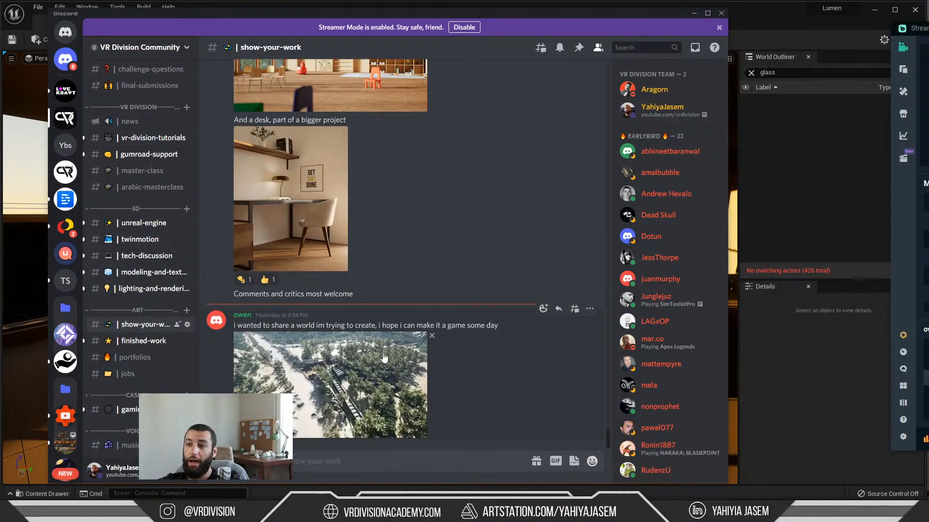
pyautogui.click(368, 456)
pyautogui.write('@ever')
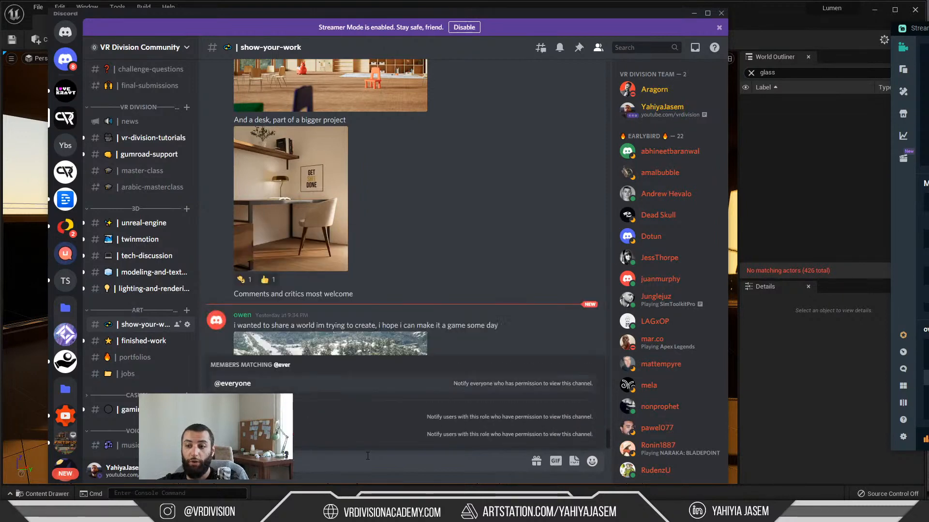
pyautogui.press('BackSpace')
pyautogui.press('BackSpace')
pyautogui.press('BackSpace')
pyautogui.press('BackSpace')
pyautogui.write('yahiya')
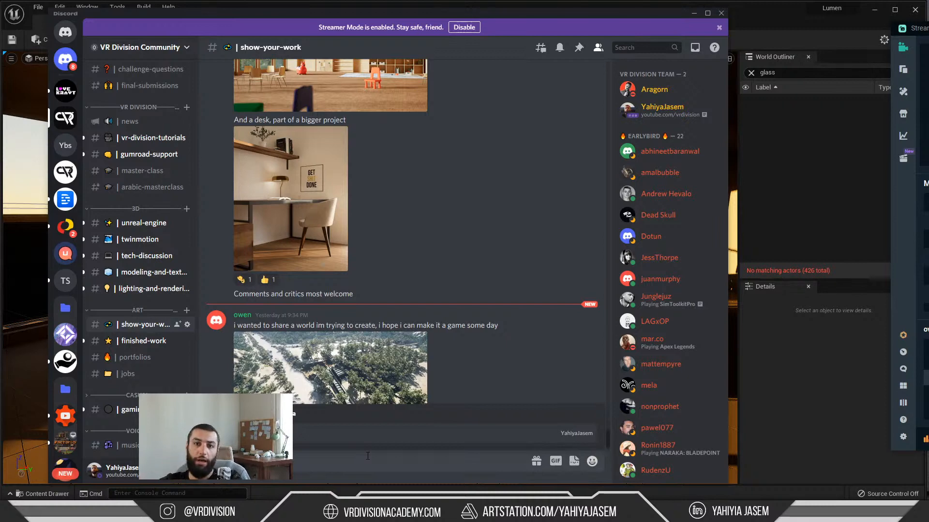
pyautogui.press('BackSpace')
pyautogui.press('BackSpace')
pyautogui.press('BackSpace')
pyautogui.press('BackSpace')
pyautogui.press('BackSpace')
pyautogui.press('BackSpace')
pyautogui.press('BackSpace')
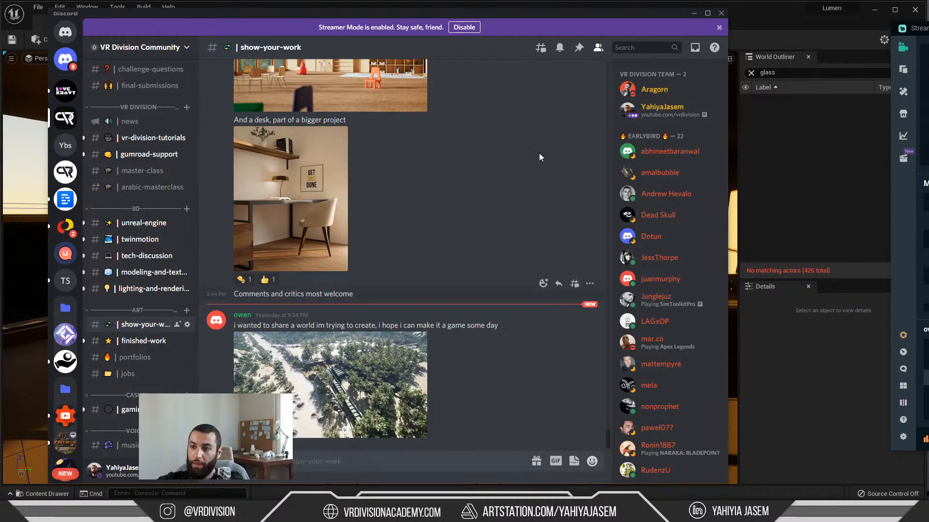
# Step: Return from Discord to the YouTube live chat and reread the whole message about back pain and the gym
pyautogui.click(694, 13)
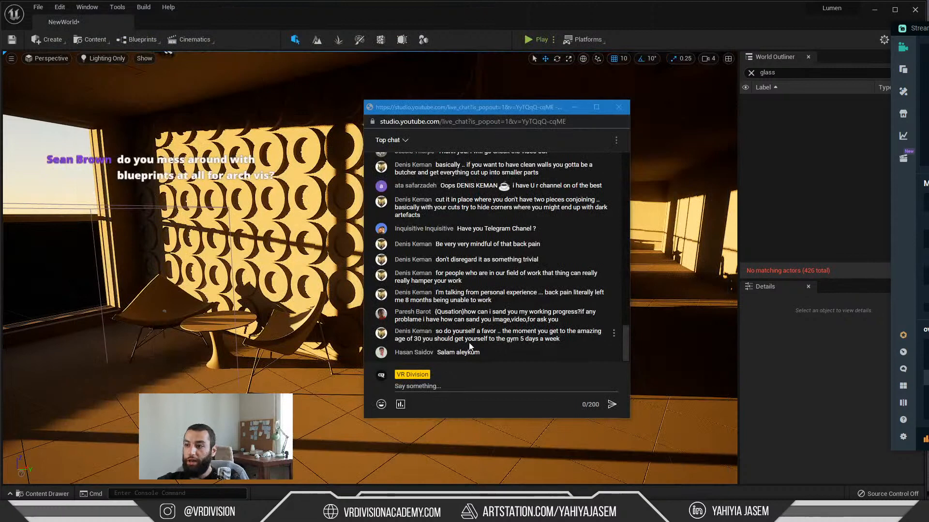
pyautogui.moveTo(436, 331); pyautogui.dragTo(567, 345)
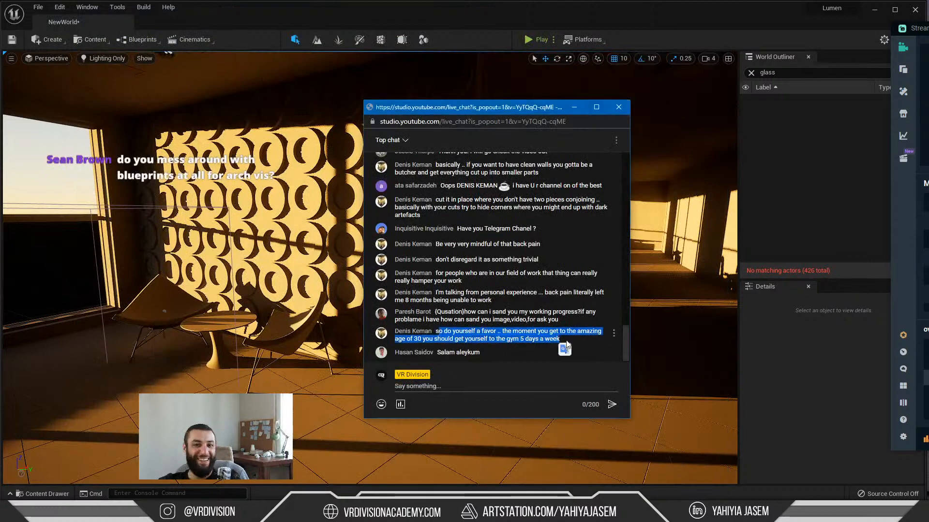
pyautogui.click(534, 342)
# Step: Move the live chat and Streamlabs OBS windows off the Unreal editor to clear the lobby view
pyautogui.moveTo(371, 114); pyautogui.dragTo(928, 126)
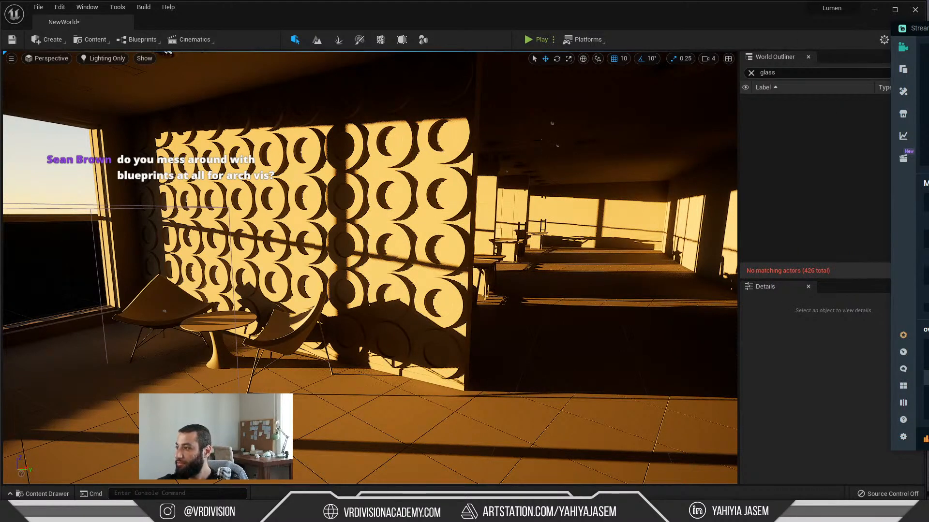
pyautogui.moveTo(919, 28); pyautogui.dragTo(928, 28)
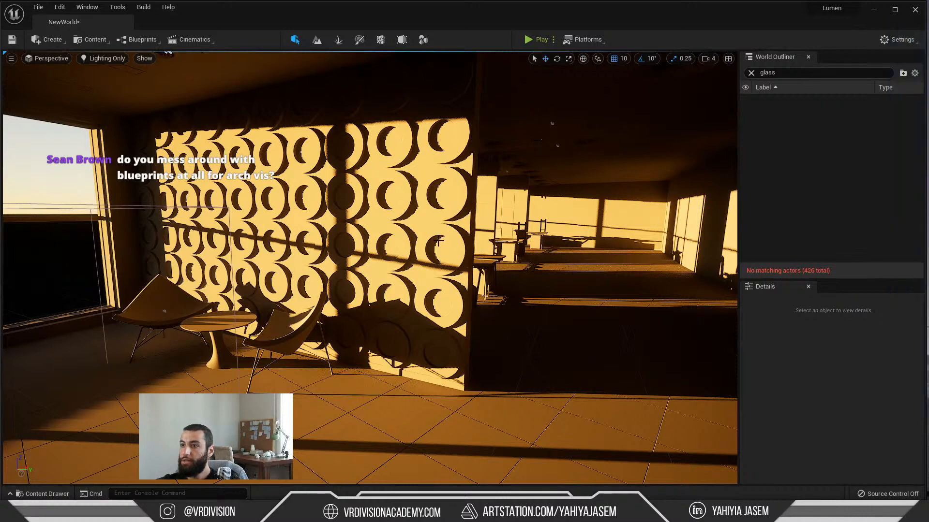
pyautogui.moveTo(465, 261); pyautogui.dragTo(437, 244, button='right')
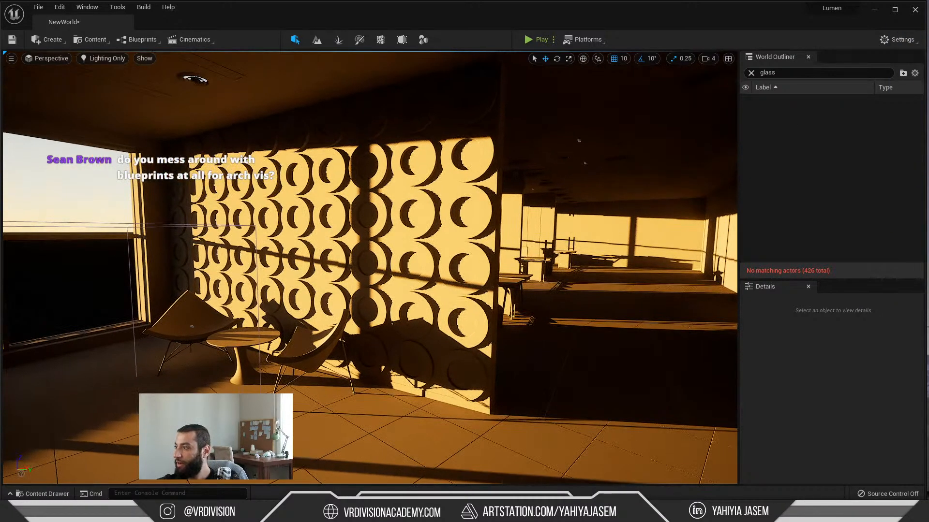
# Step: Bring back the live chat to read the question about blueprints for arch viz, and open the VR Division YouTube channel in Chrome
pyautogui.moveTo(1, 145); pyautogui.dragTo(508, 98)
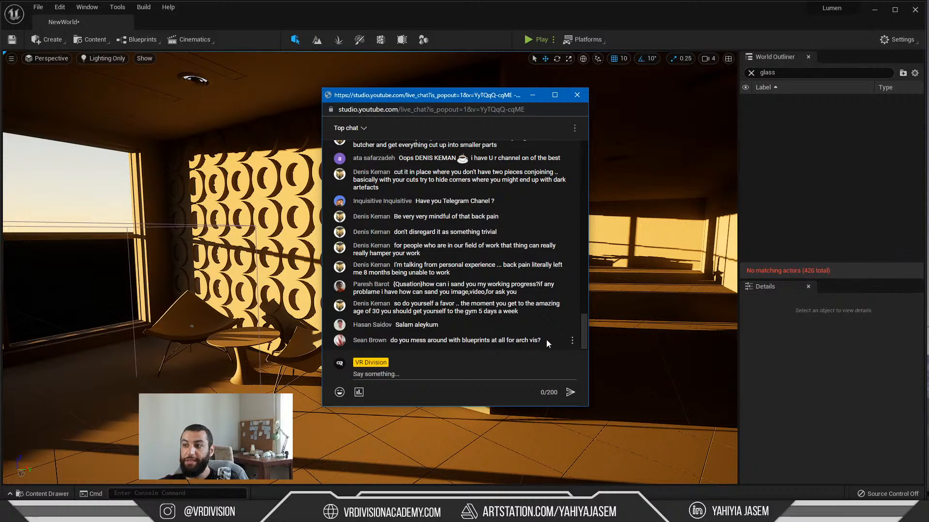
pyautogui.hotkey('alt', 'Tab')
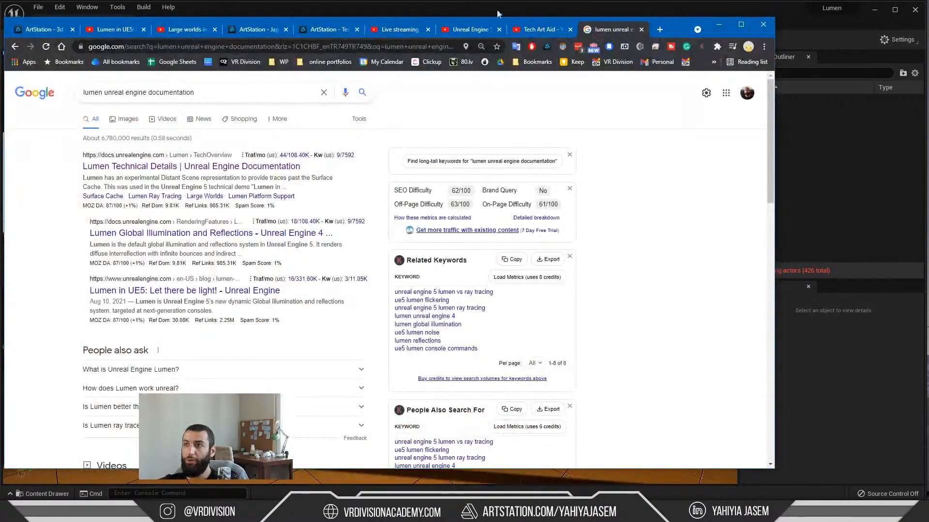
pyautogui.click(464, 30)
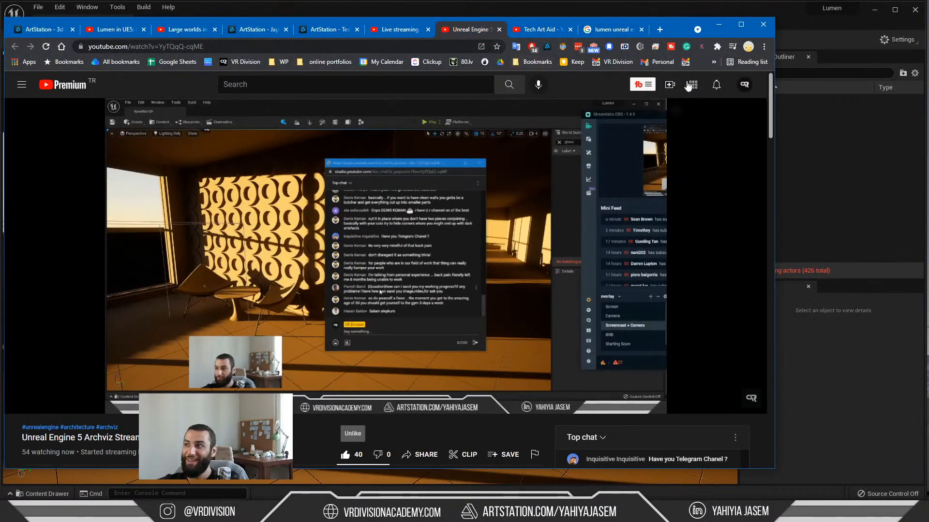
pyautogui.click(737, 85)
pyautogui.click(676, 144)
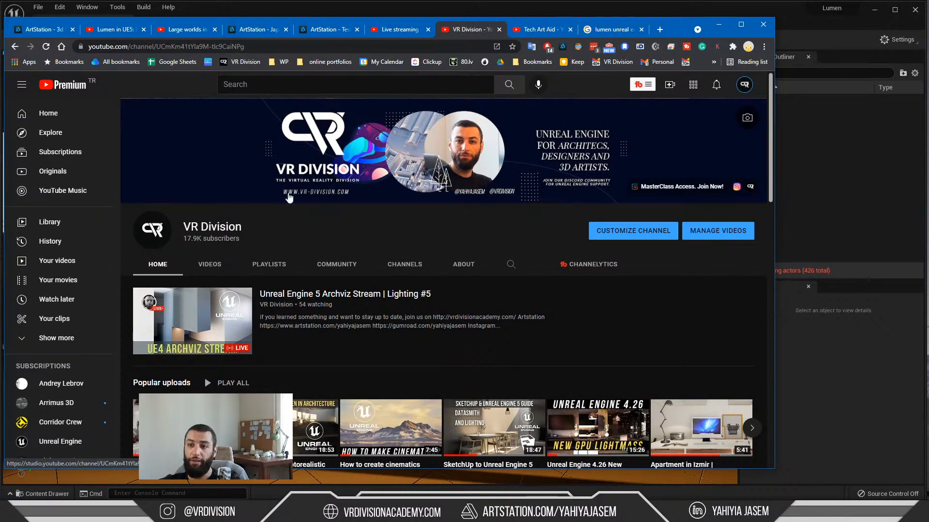
# Step: Browse the channel's uploaded videos for the Blueprint tutorials, and clear the browser and live chat windows off the Unreal editor
pyautogui.click(209, 265)
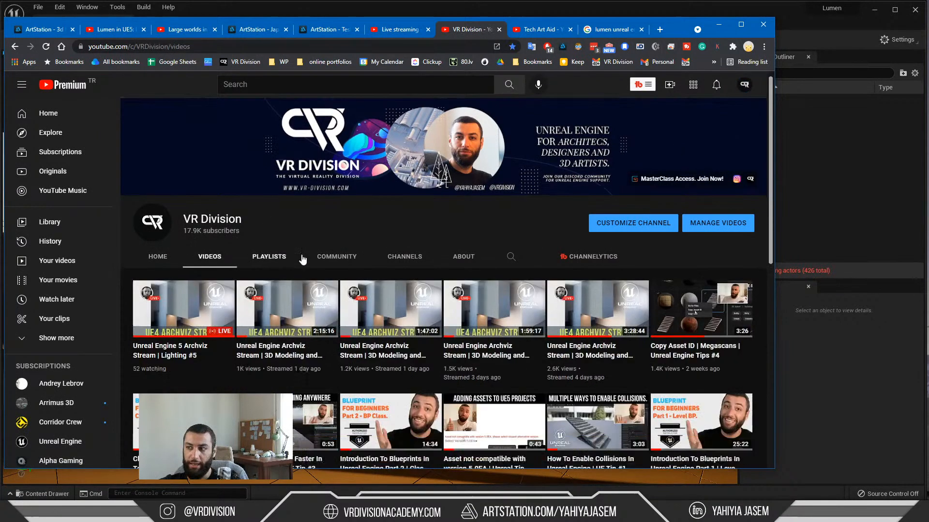
pyautogui.scroll(-3, 303, 260)
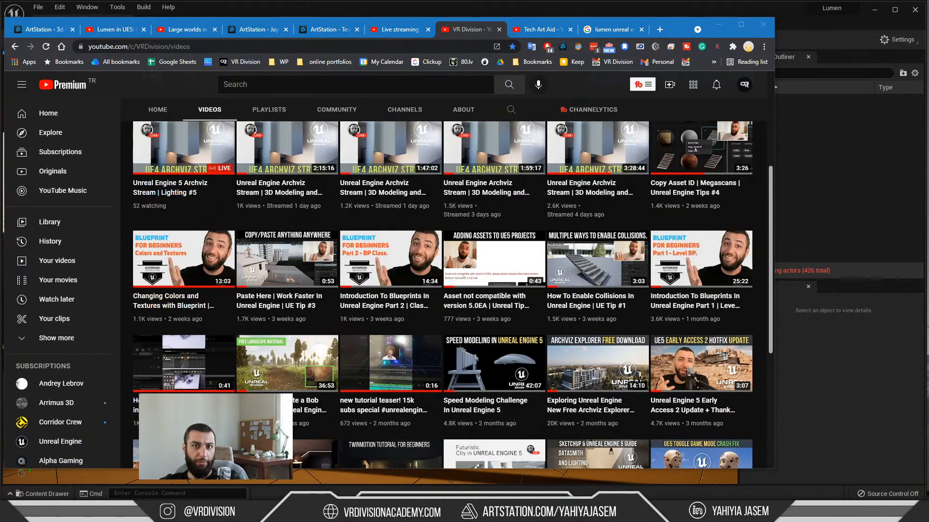
pyautogui.click(719, 24)
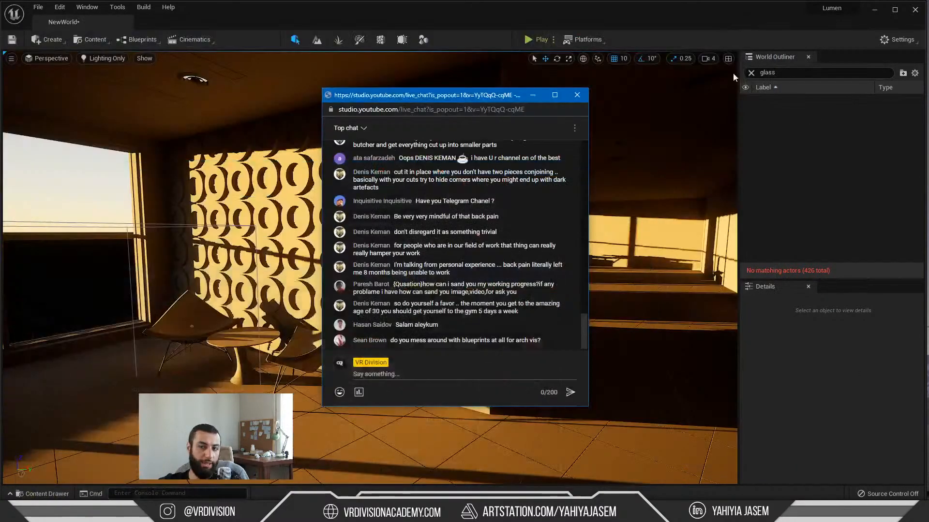
pyautogui.moveTo(499, 98); pyautogui.dragTo(724, 169)
pyautogui.click(757, 166)
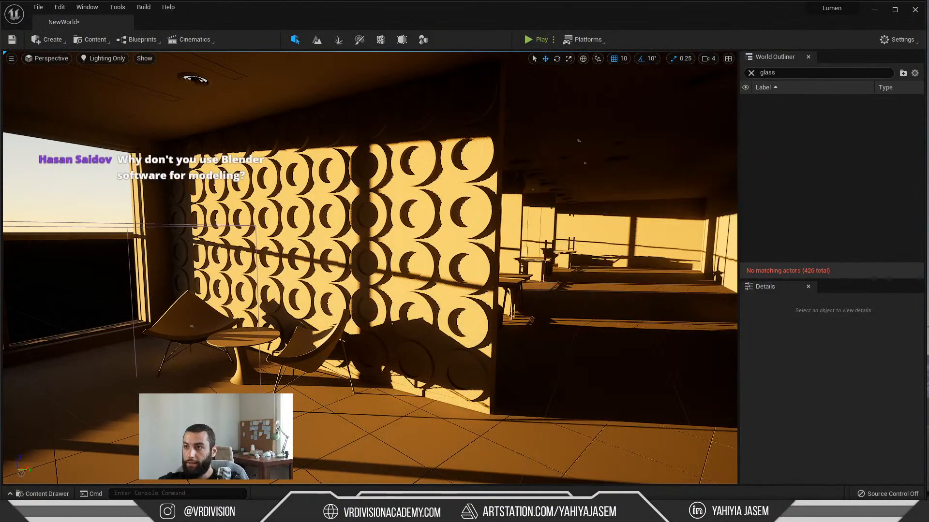
# Step: Open the Lumen Technical Details documentation from the Google results in Chrome, close the search page, and return to the Unreal editor
pyautogui.hotkey('alt', 'Tab')
pyautogui.click(597, 30)
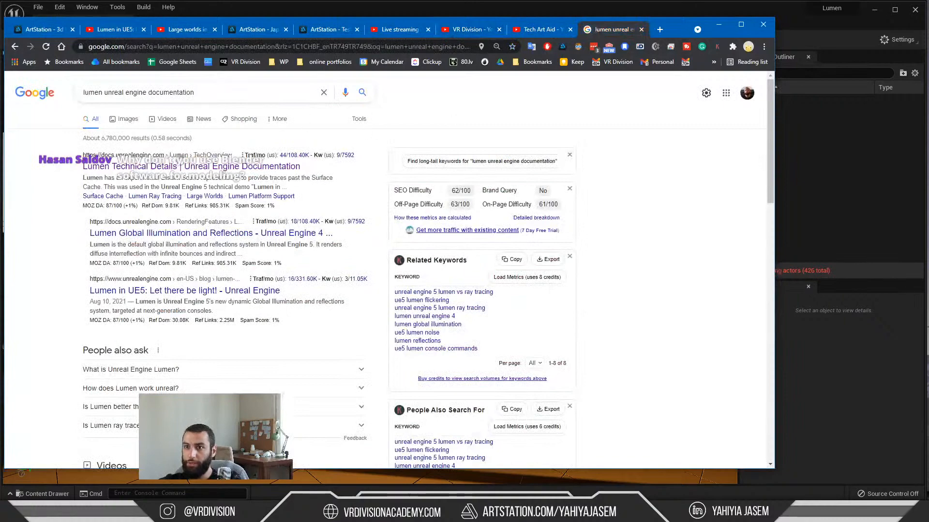
pyautogui.middleClick(172, 167)
pyautogui.middleClick(550, 30)
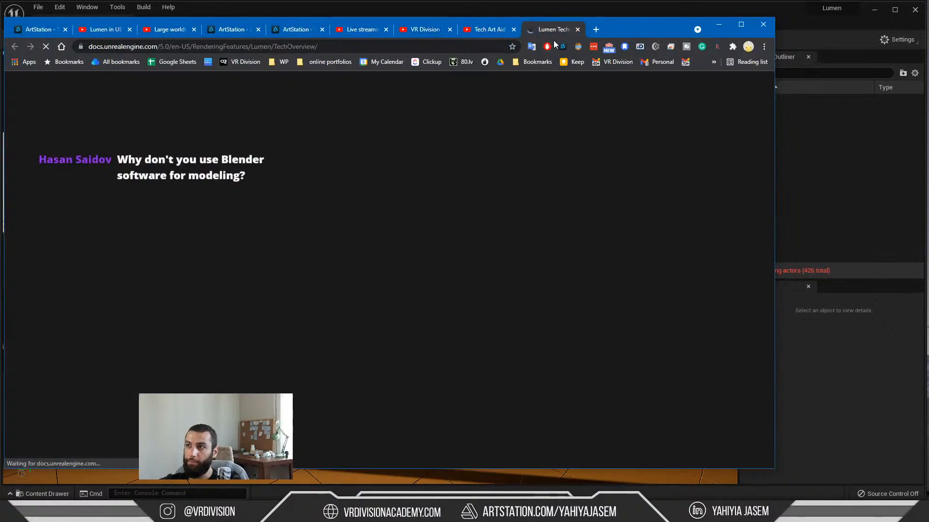
pyautogui.click(719, 24)
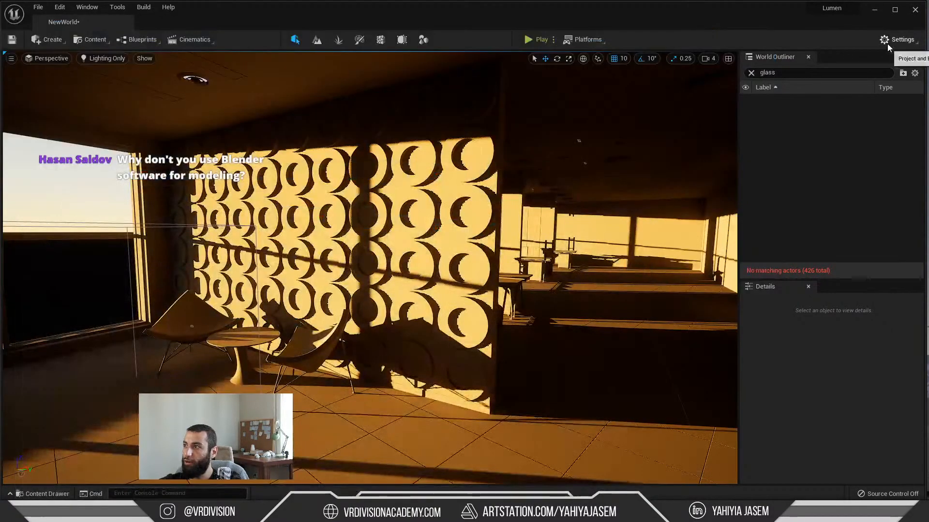
pyautogui.click(887, 43)
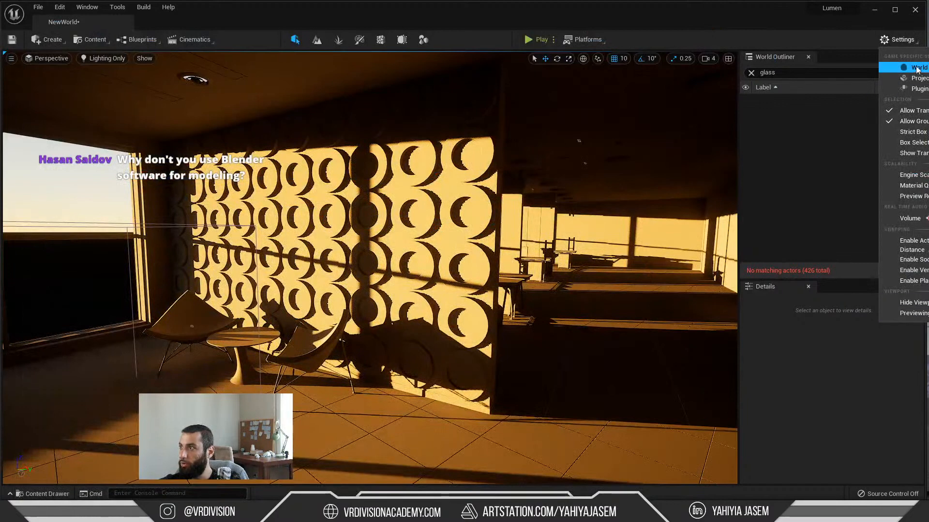
pyautogui.click(905, 80)
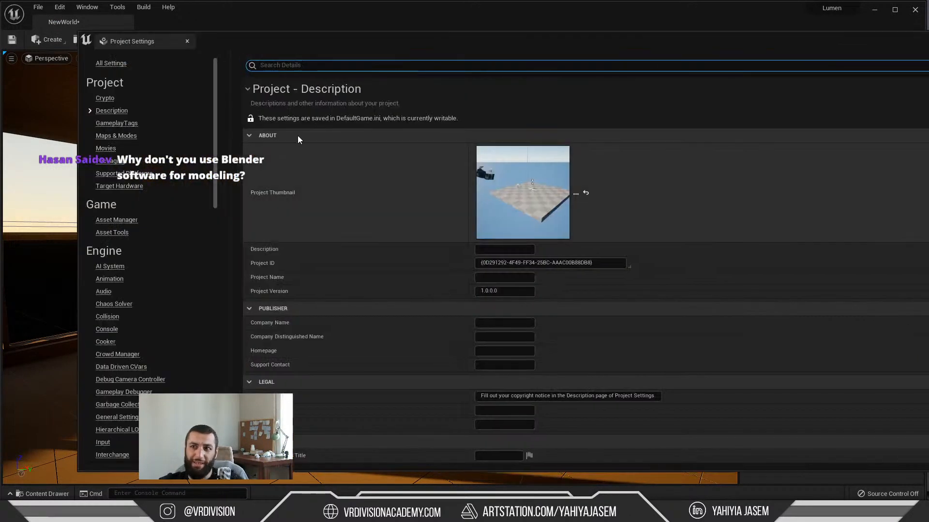
pyautogui.middleClick(142, 41)
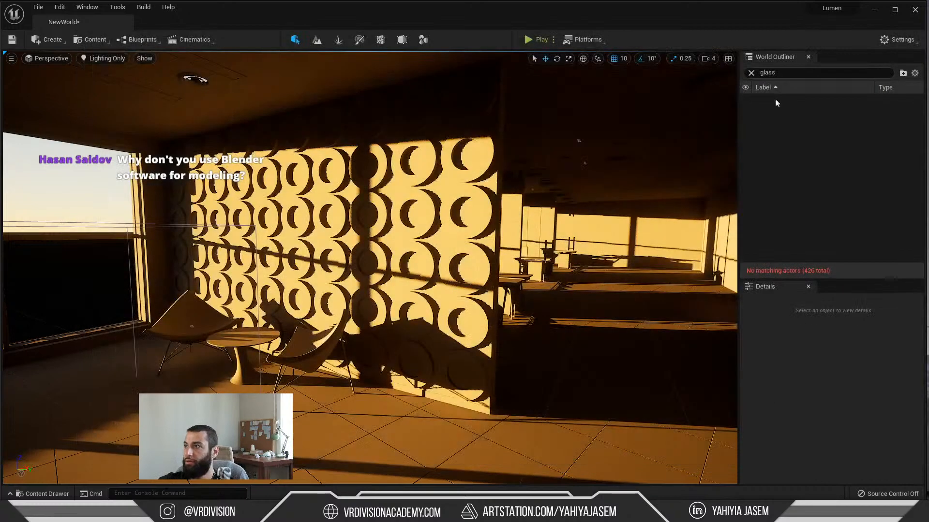
# Step: Open the Rendering section of the engine's Project Settings
pyautogui.click(911, 39)
pyautogui.click(917, 78)
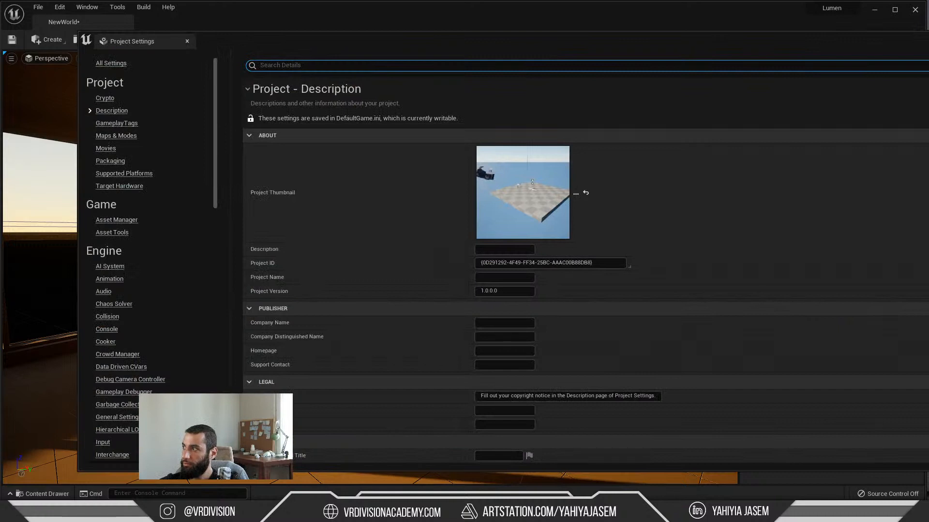
pyautogui.scroll(-3, 130, 300)
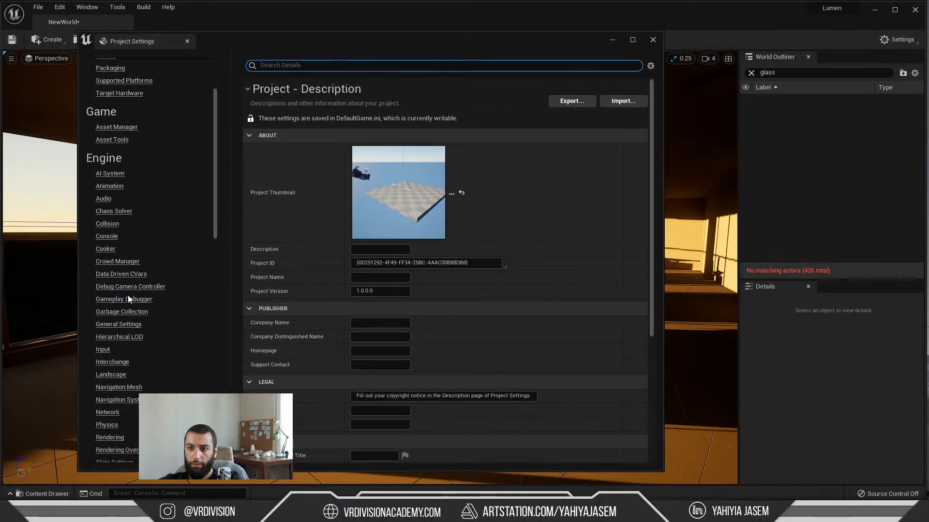
pyautogui.scroll(-5, 130, 300)
pyautogui.click(110, 299)
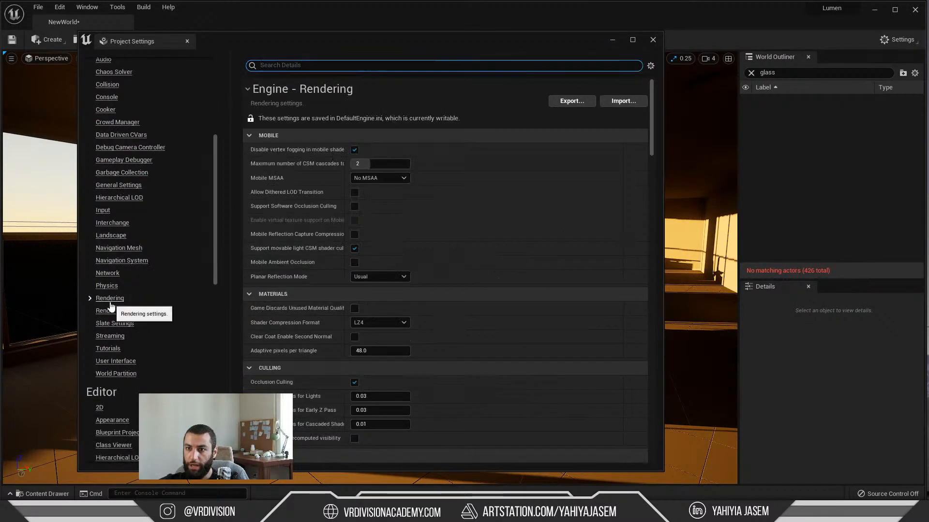
# Step: Move Project Settings off the seating area and compare Global Tracing with Detail Tracing as Lumen's Software Ray Tracing Mode, leaving Detail Tracing selected
pyautogui.scroll(-3, 484, 309)
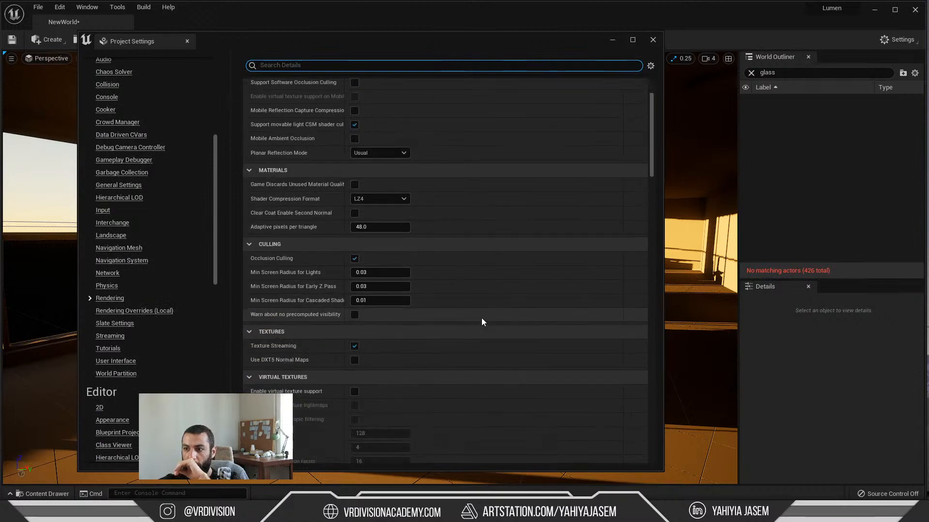
pyautogui.scroll(-8, 484, 316)
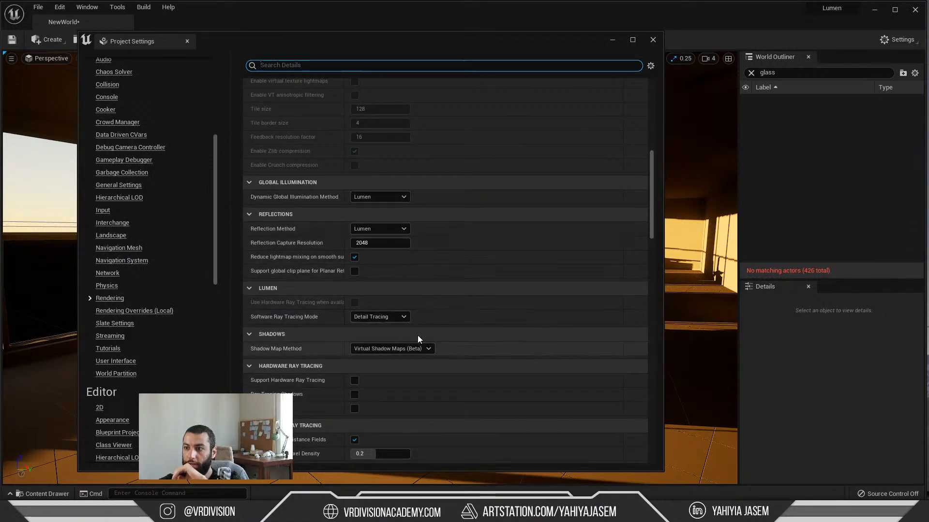
pyautogui.click(404, 316)
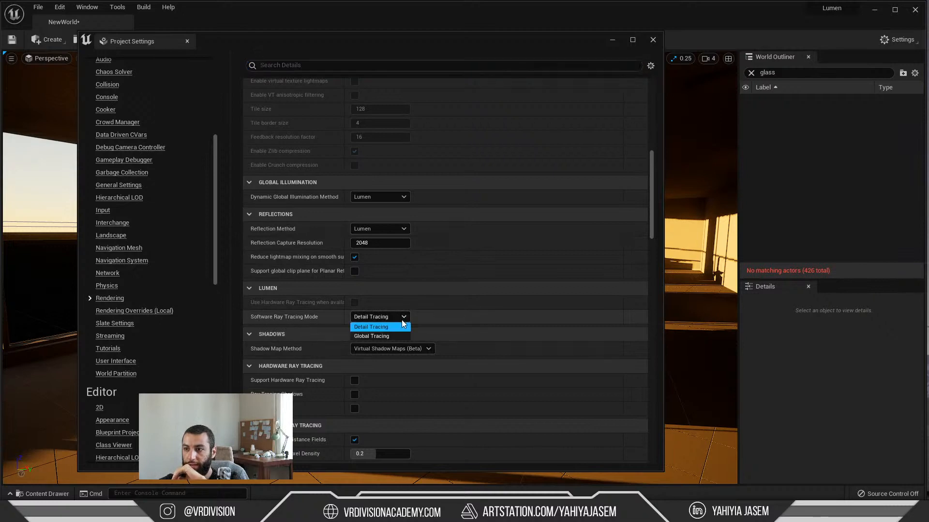
pyautogui.moveTo(356, 43)
pyautogui.mouseDown()
pyautogui.moveTo(683, 154)
pyautogui.moveTo(737, 112)
pyautogui.mouseUp()
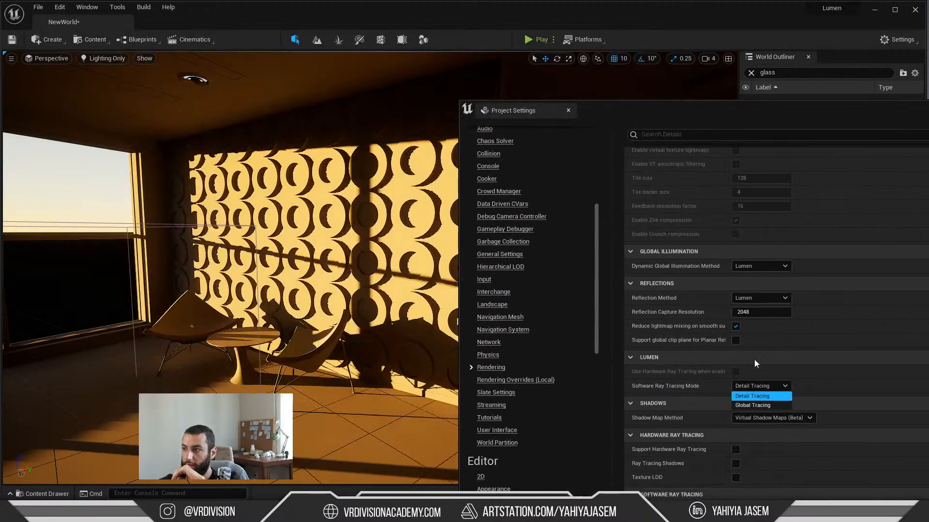
pyautogui.click(754, 385)
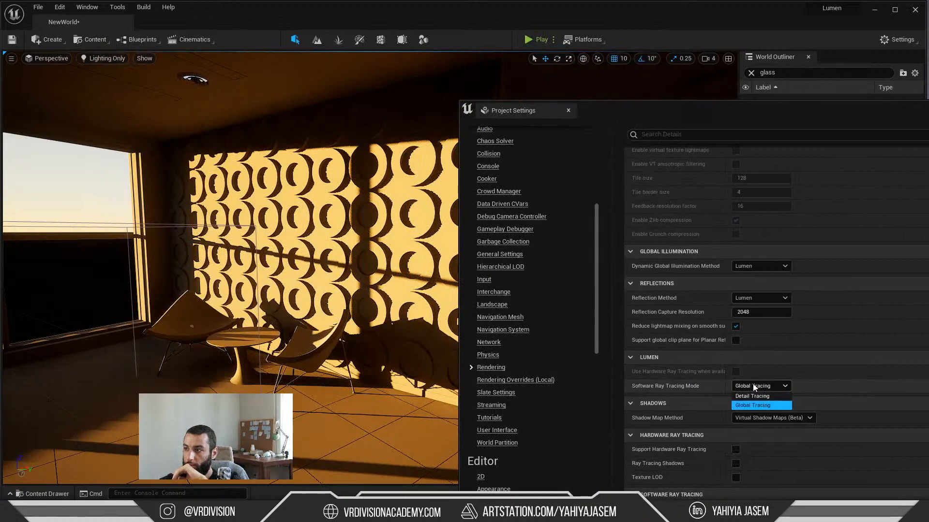
pyautogui.click(753, 402)
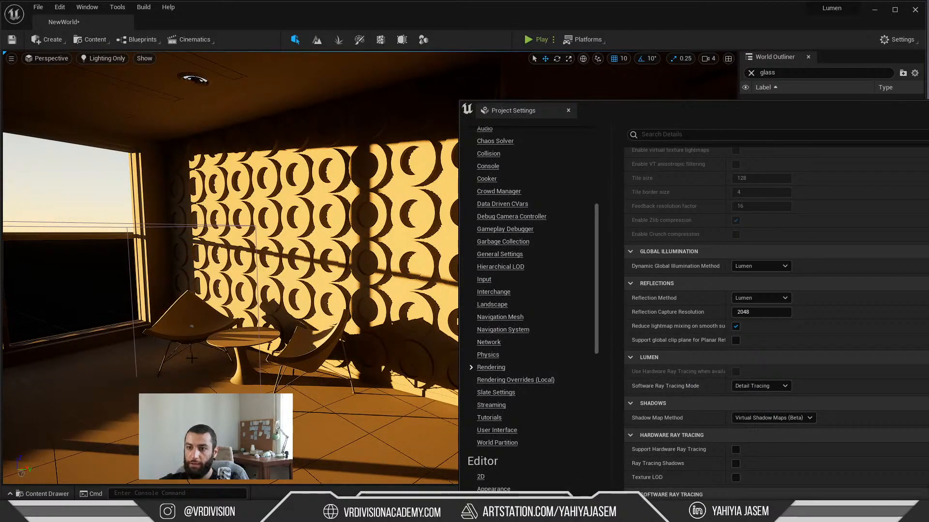
pyautogui.moveTo(309, 271)
pyautogui.mouseDown(button='right')
pyautogui.moveTo(323, 271)
pyautogui.moveTo(267, 272)
pyautogui.mouseUp(button='right')
pyautogui.press('s')
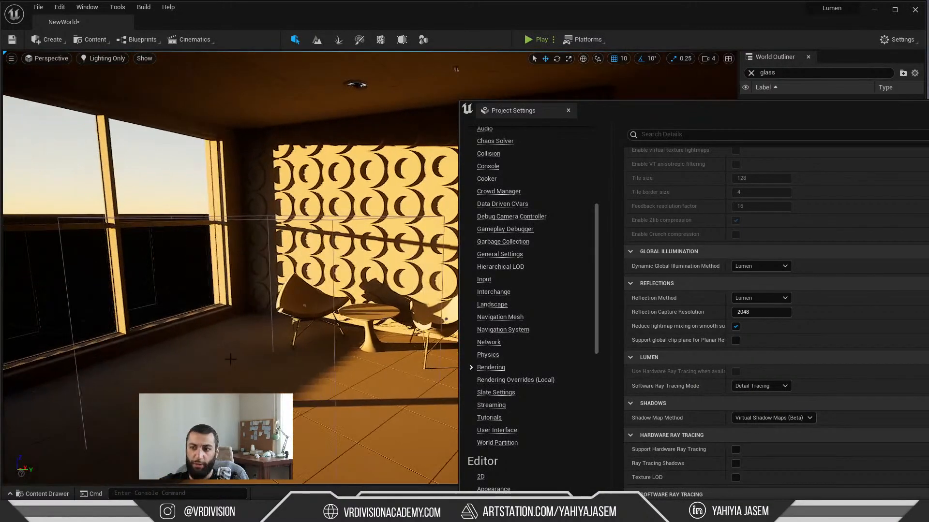
# Step: Shrink the Project Settings window and place it clear of the chairs and window wall in the viewport
pyautogui.moveTo(810, 109); pyautogui.dragTo(547, 117)
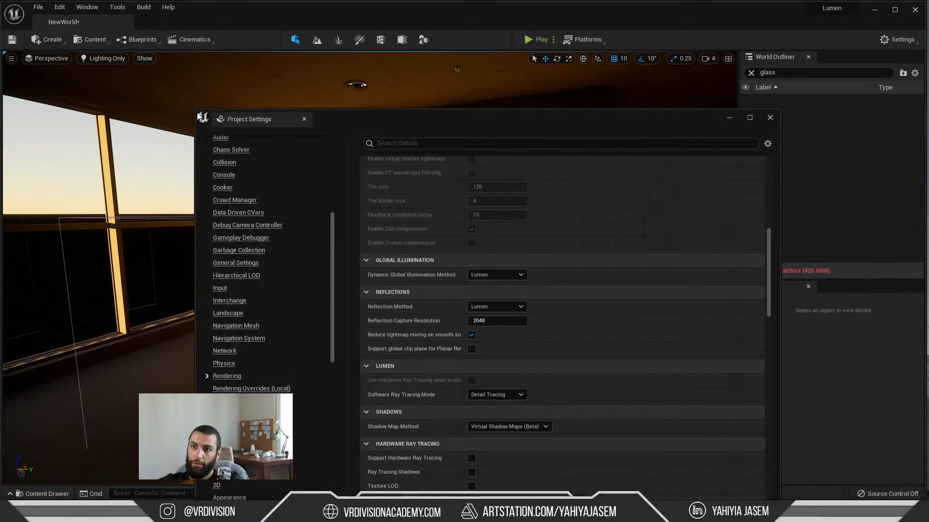
pyautogui.moveTo(198, 114); pyautogui.dragTo(336, 274)
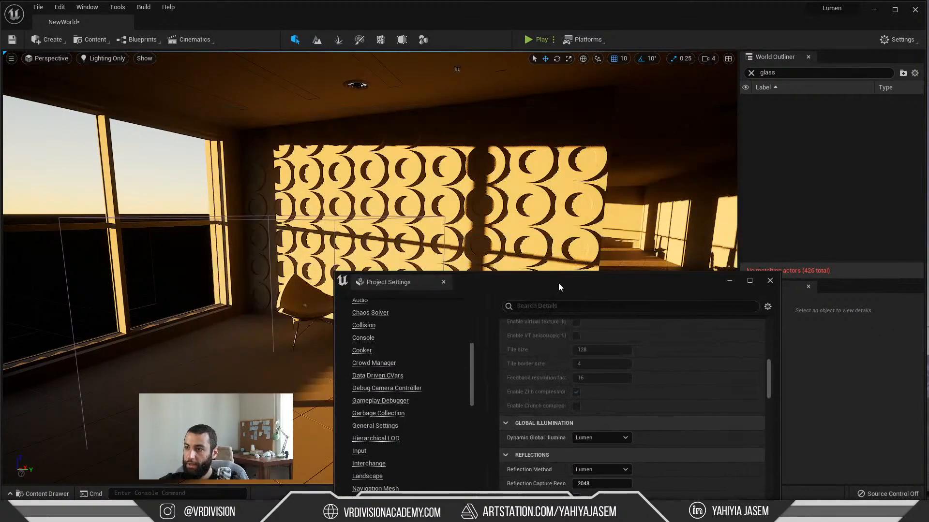
pyautogui.moveTo(558, 284); pyautogui.dragTo(645, 62)
pyautogui.press('a')
pyautogui.moveTo(587, 352); pyautogui.dragTo(613, 373, button='right')
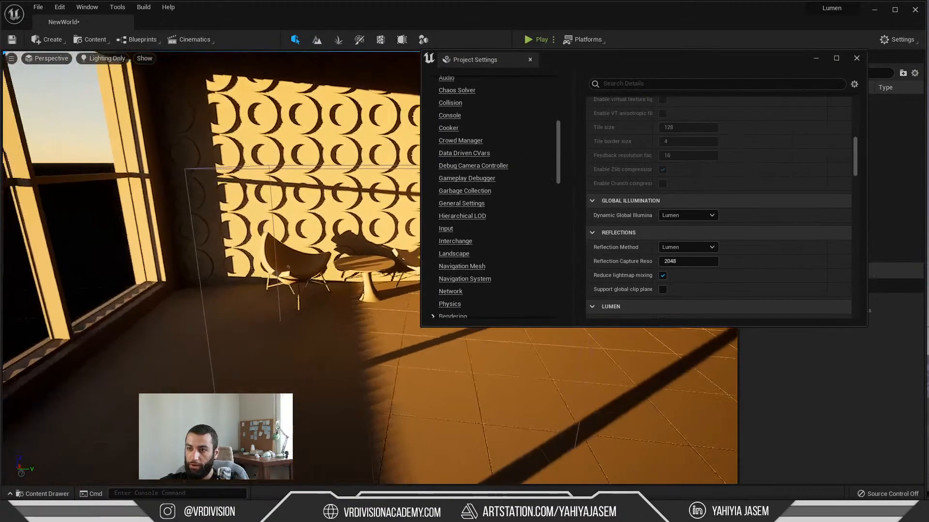
pyautogui.moveTo(220, 304); pyautogui.dragTo(198, 320, button='right')
pyautogui.press('d')
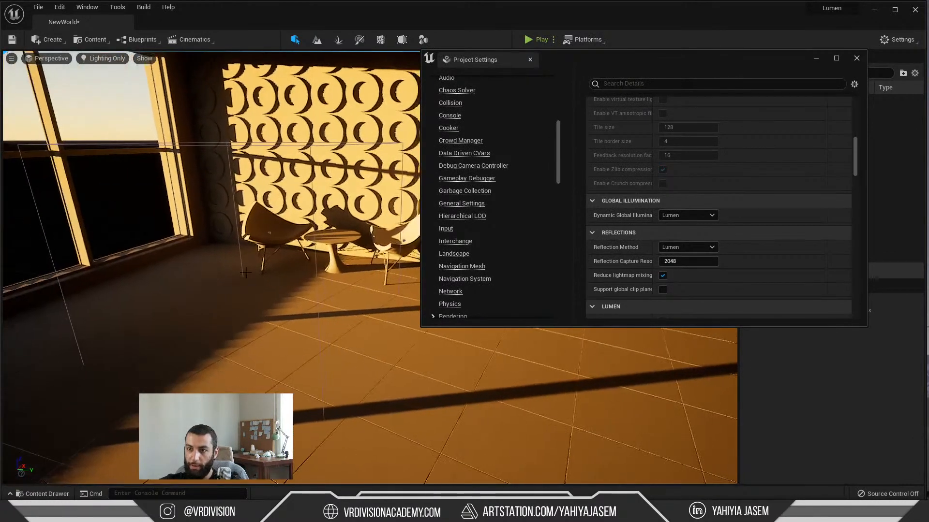
# Step: Switch Lumen's Software Ray Tracing Mode to Global Tracing and inspect the shaded floor and chairs beside the windows
pyautogui.scroll(-4, 701, 243)
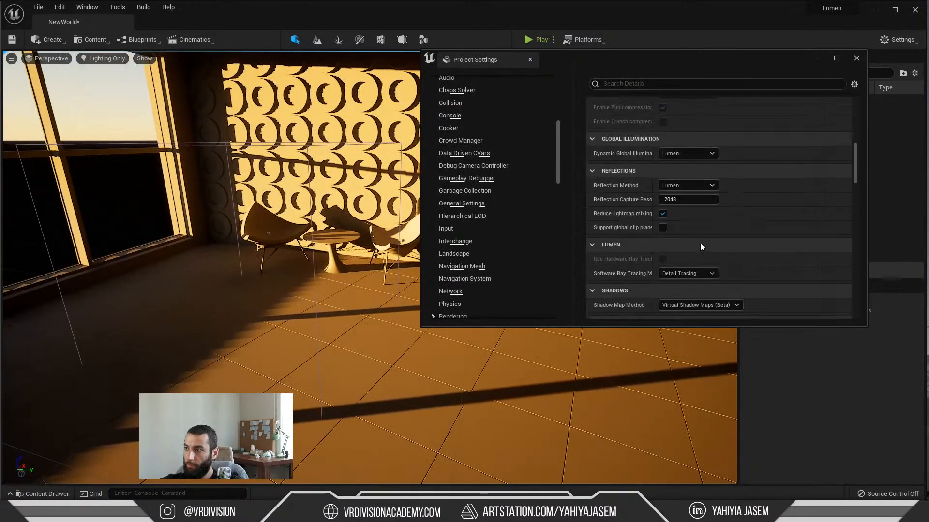
pyautogui.click(701, 275)
pyautogui.click(697, 290)
pyautogui.press('s')
pyautogui.moveTo(231, 280)
pyautogui.mouseDown(button='right')
pyautogui.moveTo(210, 279)
pyautogui.moveTo(242, 293)
pyautogui.moveTo(229, 296)
pyautogui.mouseUp(button='right')
pyautogui.press('w')
pyautogui.press('a')
pyautogui.press('d')
pyautogui.press('a')
pyautogui.press('d')
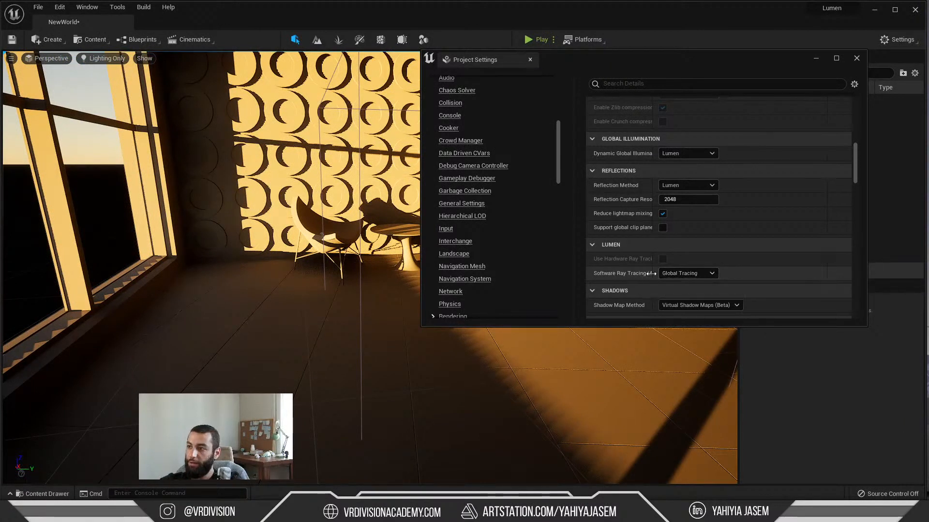
# Step: Widen the setting names column, set Software Ray Tracing Mode to Detail Tracing, and view the whole patterned wall
pyautogui.moveTo(655, 274)
pyautogui.mouseDown()
pyautogui.moveTo(683, 280)
pyautogui.moveTo(669, 280)
pyautogui.mouseUp()
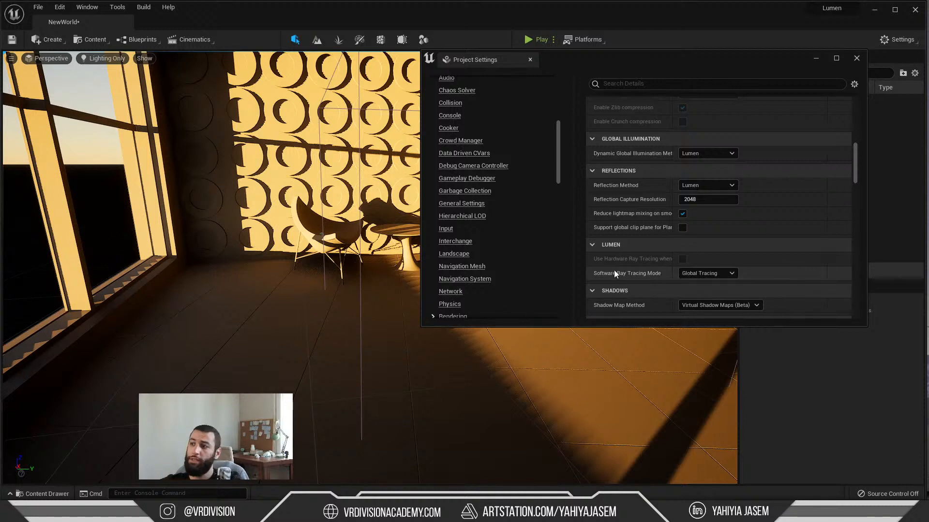
pyautogui.click(703, 273)
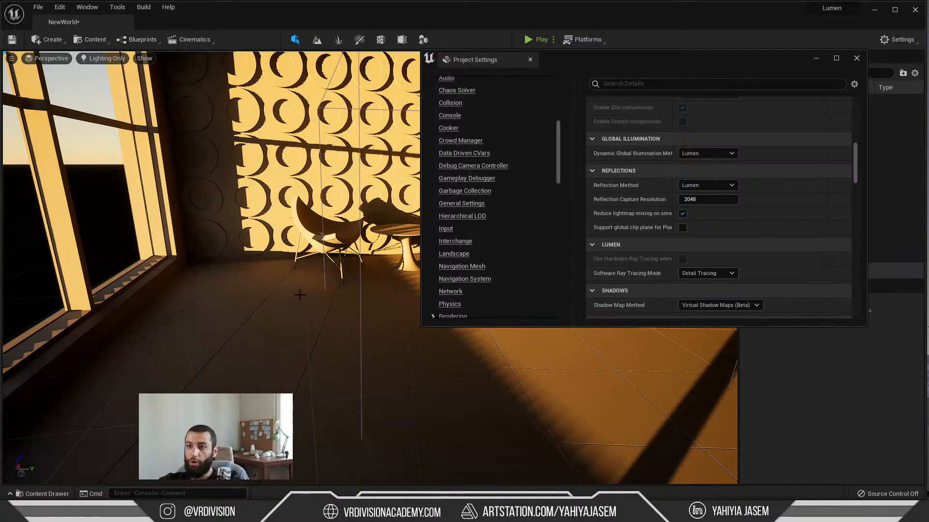
pyautogui.press('s')
pyautogui.moveTo(367, 300); pyautogui.dragTo(390, 288, button='right')
pyautogui.press('w')
# Step: Change the Shadow Map Method to Shadow Maps
pyautogui.scroll(-2, 695, 268)
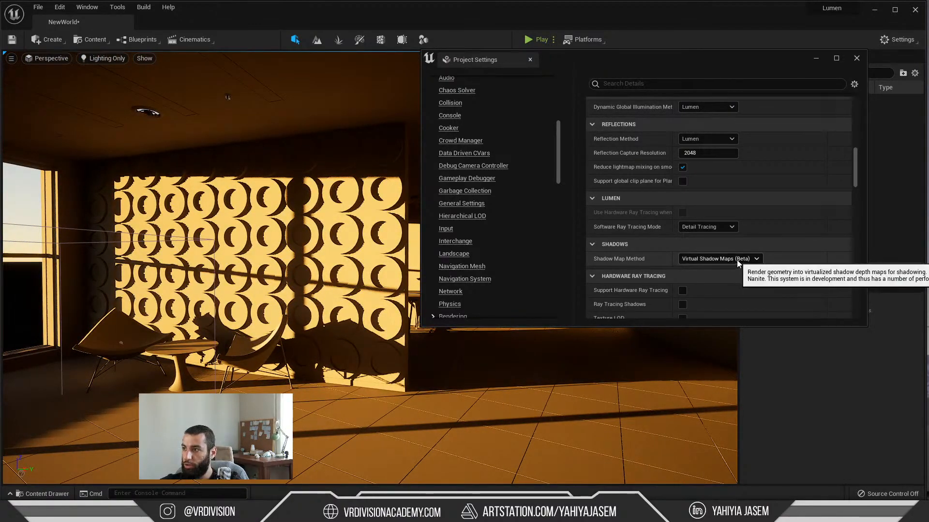
pyautogui.click(735, 259)
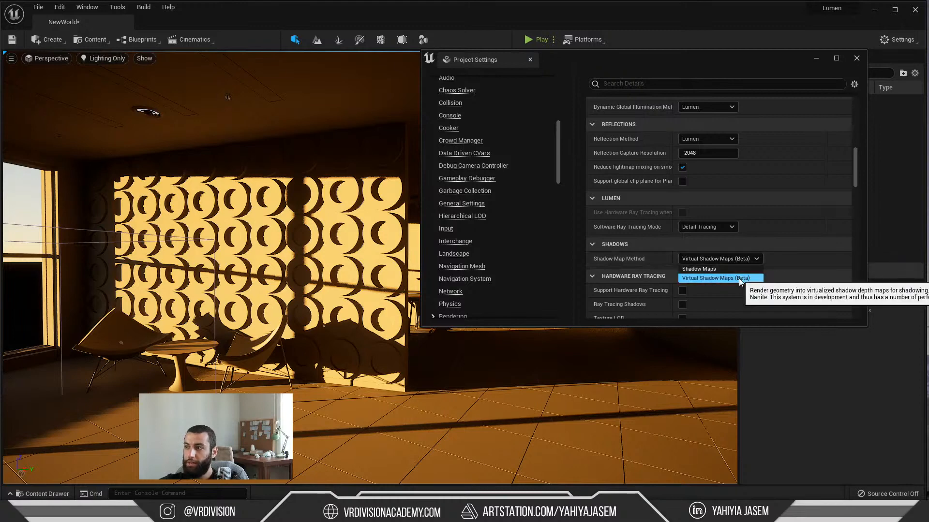
pyautogui.click(701, 274)
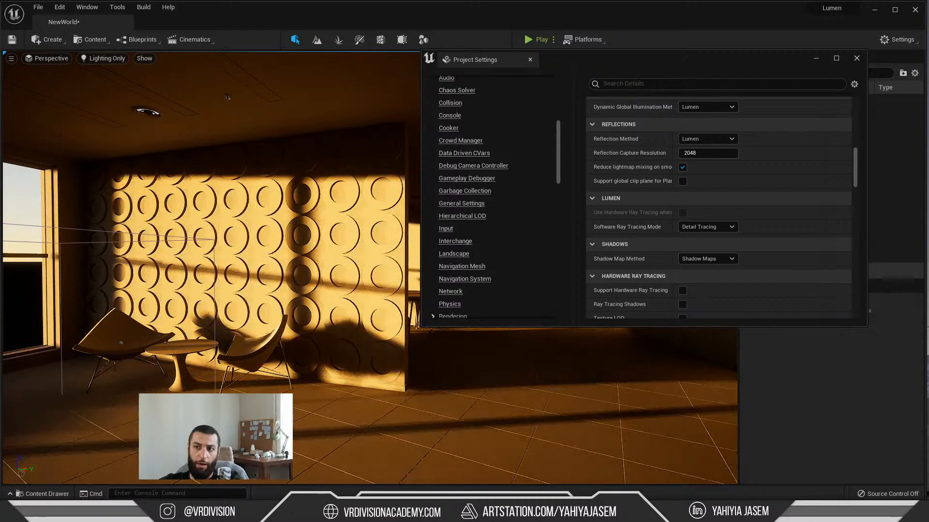
# Step: Rotate the directional sun light to a higher angle so neutral daylight falls across the patterned wall and floor
pyautogui.moveTo(284, 271); pyautogui.dragTo(296, 287)
pyautogui.hotkey('ctrl', 'l')
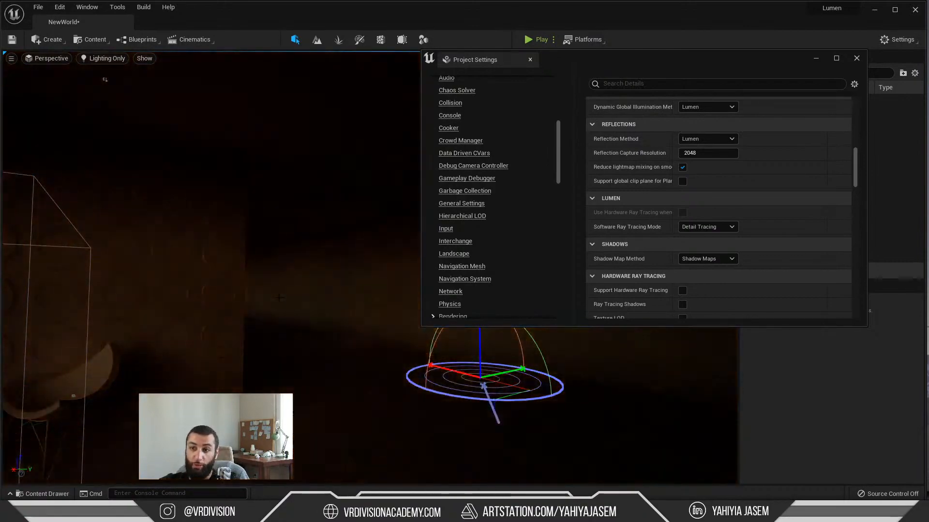
pyautogui.hotkey('ctrl', 'l')
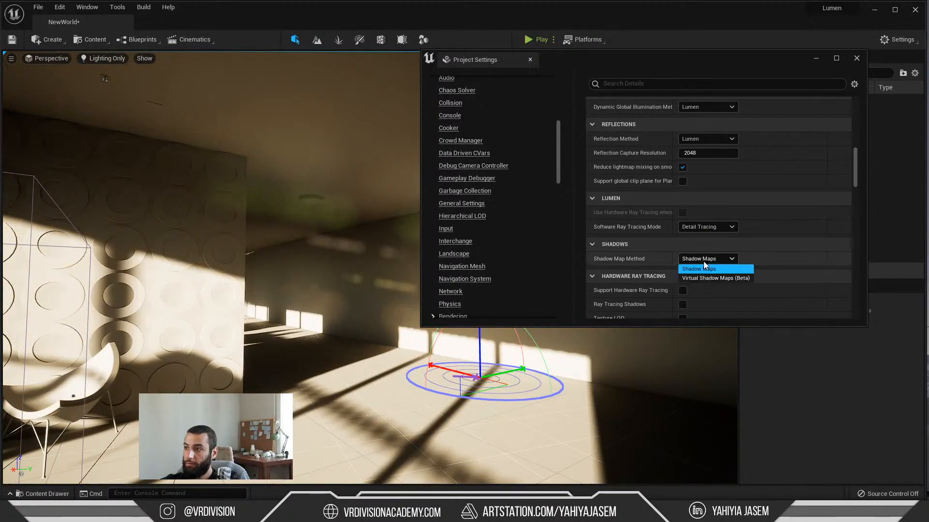
# Step: Compare the wall shadows under Virtual Shadow Maps (Beta) and Shadow Maps, finishing with Shadow Map Method on Virtual Shadow Maps (Beta)
pyautogui.click(717, 279)
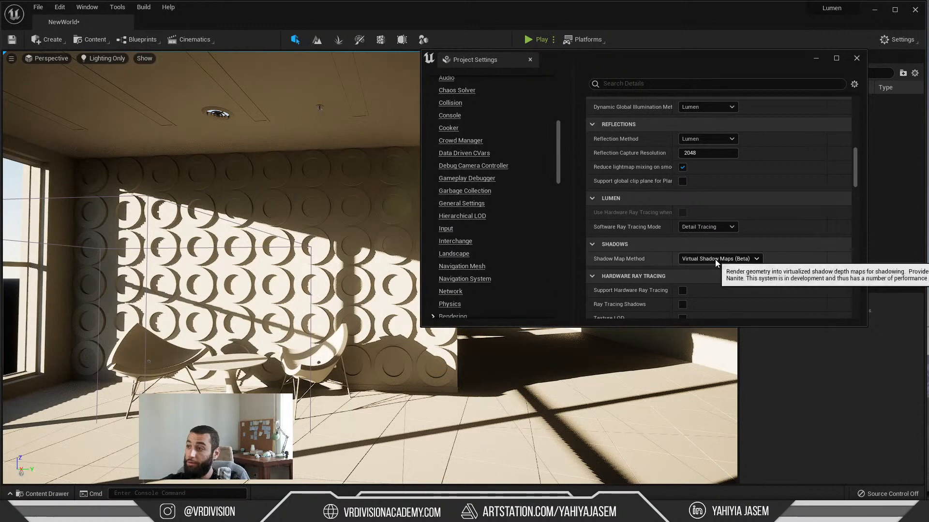
pyautogui.click(715, 260)
pyautogui.click(715, 271)
pyautogui.click(715, 258)
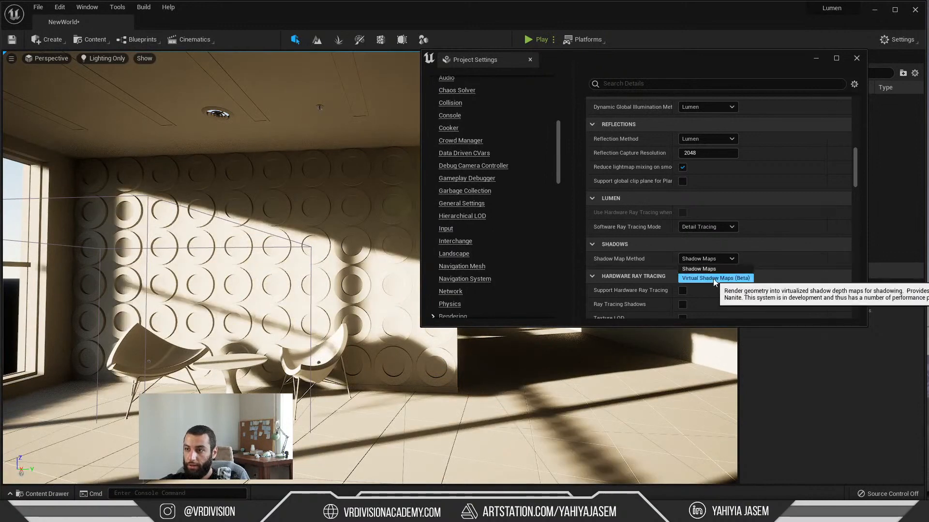
pyautogui.click(713, 278)
pyautogui.click(709, 258)
pyautogui.click(711, 269)
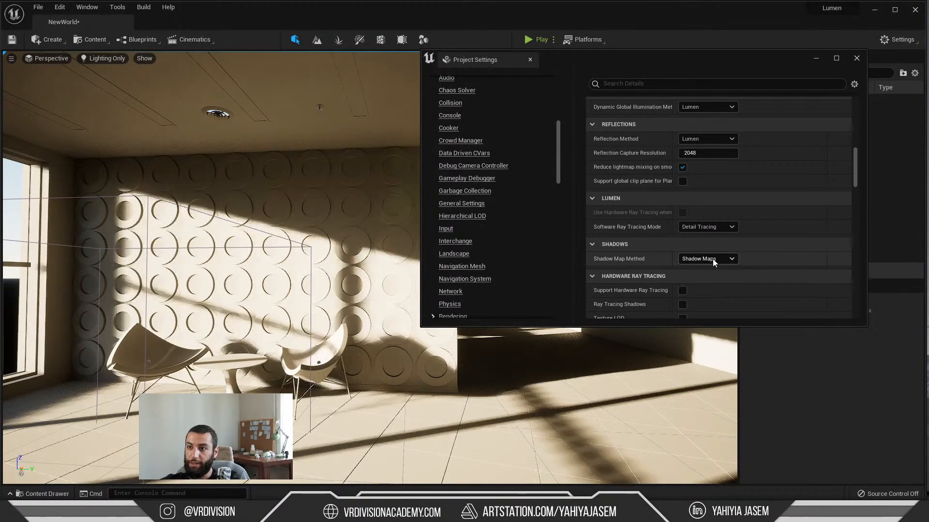
pyautogui.click(712, 259)
pyautogui.click(712, 279)
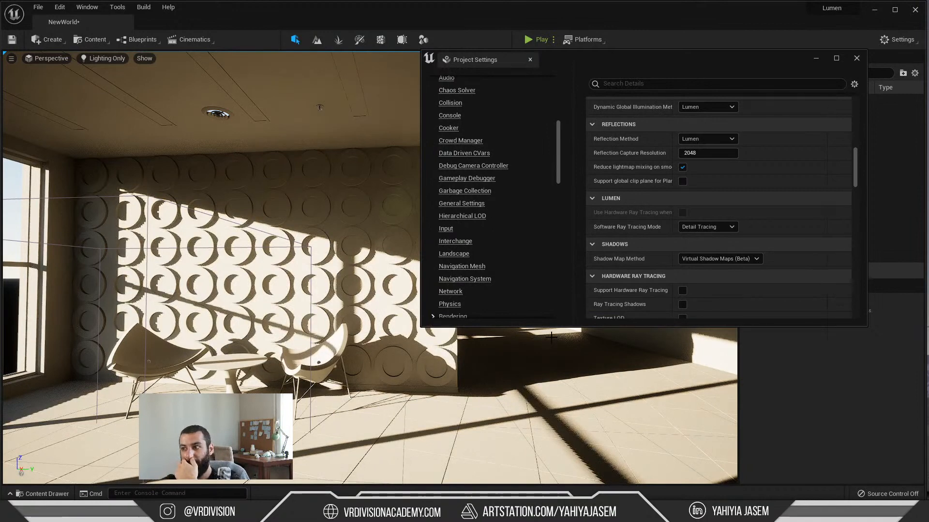
# Step: Review the hardware and software ray tracing options in the Rendering section, and close Project Settings
pyautogui.scroll(-2, 653, 275)
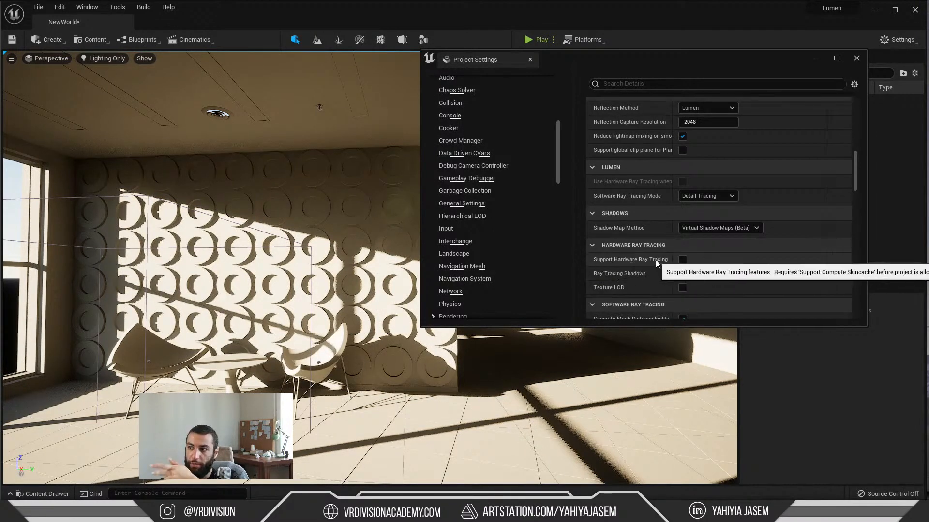
pyautogui.scroll(-9, 658, 264)
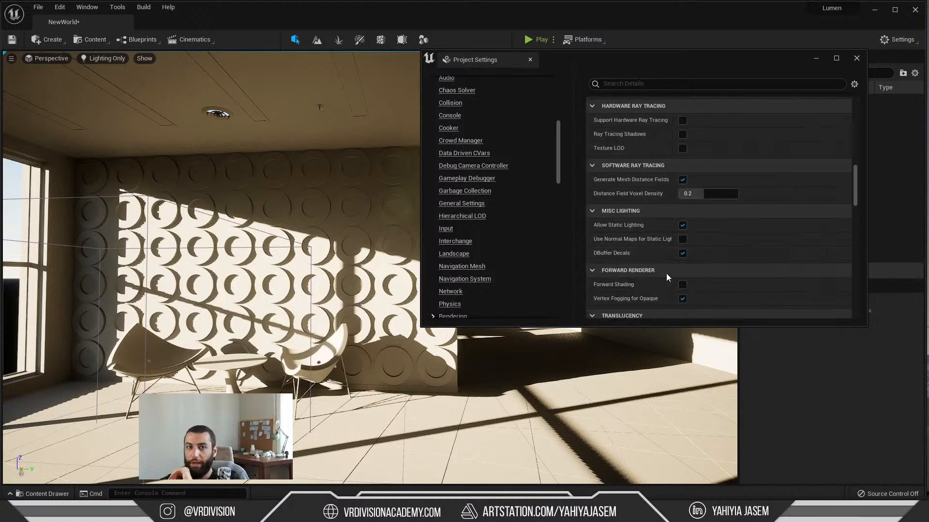
pyautogui.scroll(-10, 667, 275)
pyautogui.scroll(20, 669, 277)
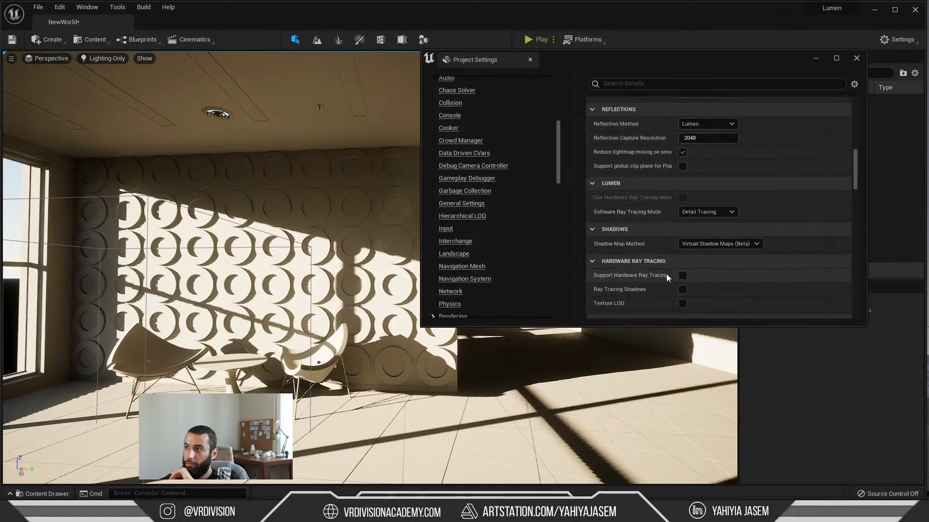
pyautogui.scroll(15, 667, 274)
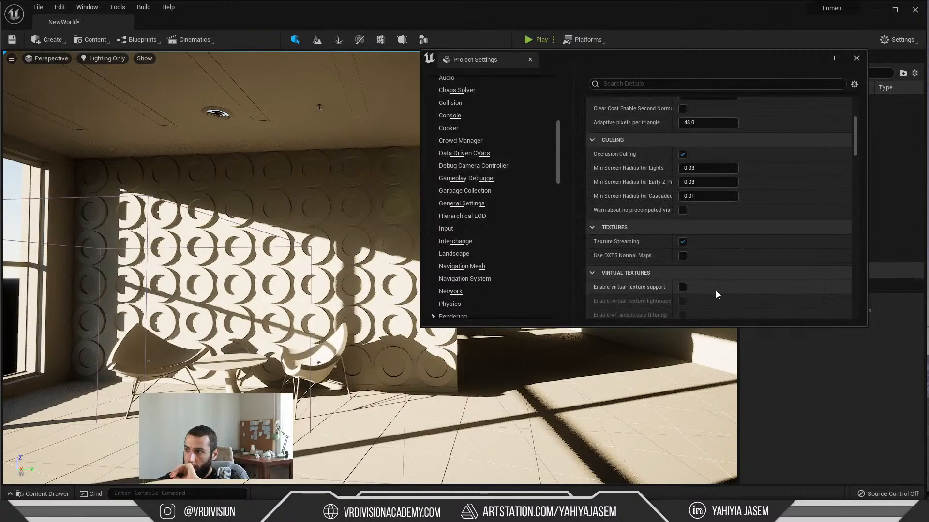
pyautogui.scroll(12, 720, 287)
pyautogui.click(530, 59)
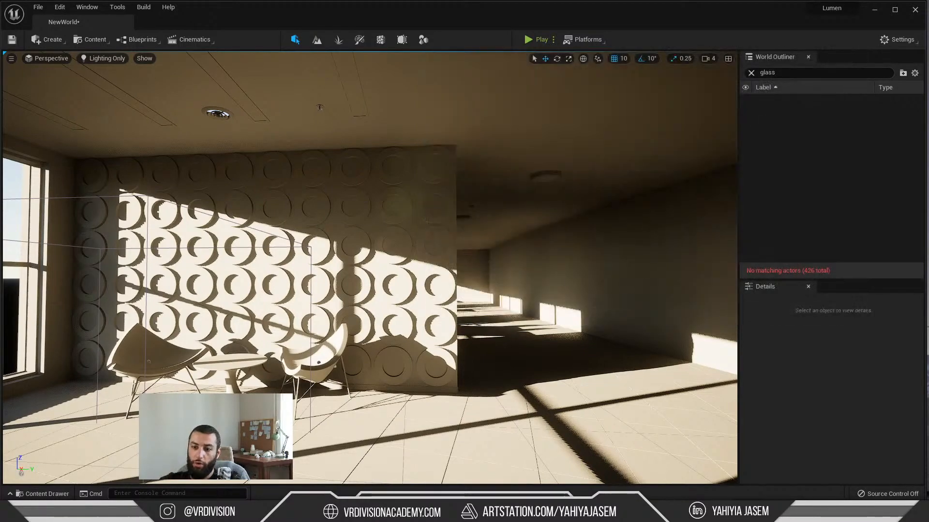
# Step: Switch to Chrome and open the Lumen Global Illumination and Reflections page of the Unreal Engine 5 documentation
pyautogui.hotkey('alt', 'Tab')
pyautogui.scroll(-7, 356, 264)
pyautogui.scroll(7, 310, 231)
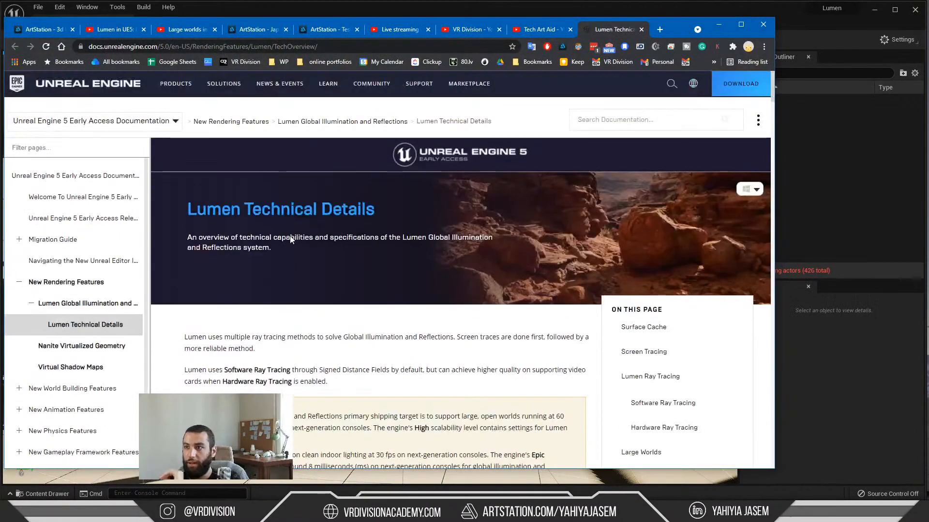
pyautogui.scroll(-15, 291, 235)
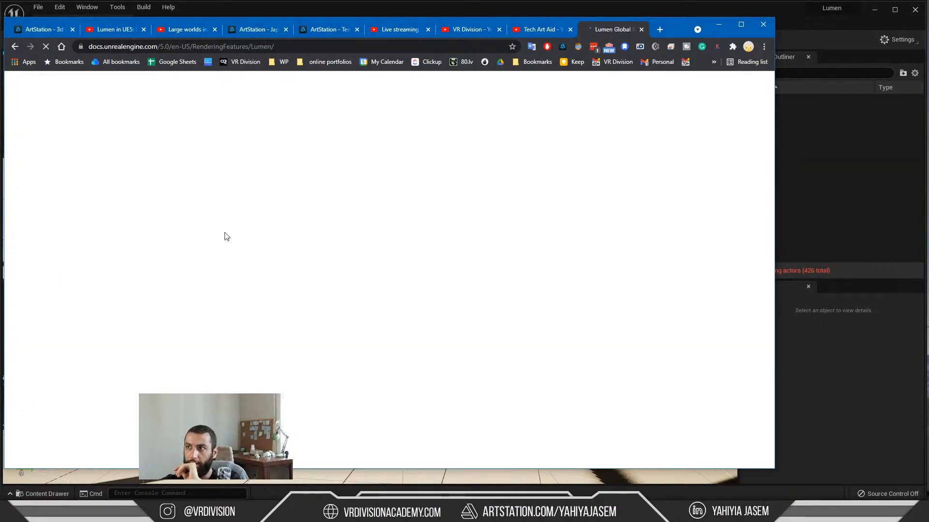
# Step: Find the Project Settings section of the Lumen documentation that explains the Software Ray Tracing Mode options
pyautogui.scroll(-15, 225, 234)
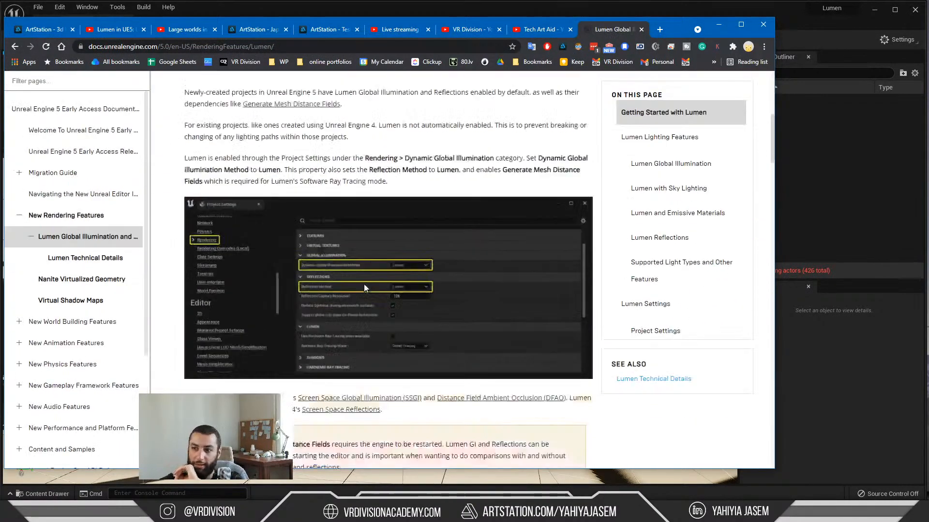
pyautogui.scroll(-13, 367, 268)
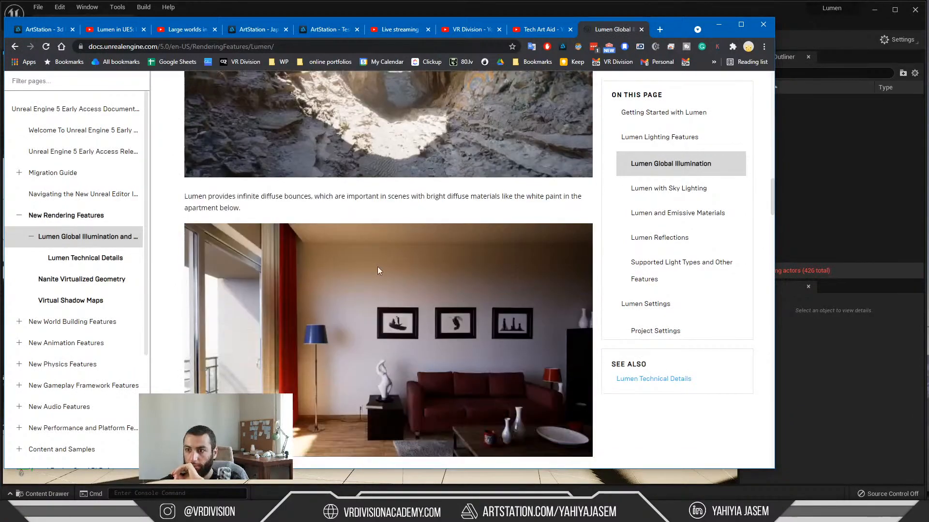
pyautogui.scroll(-15, 377, 268)
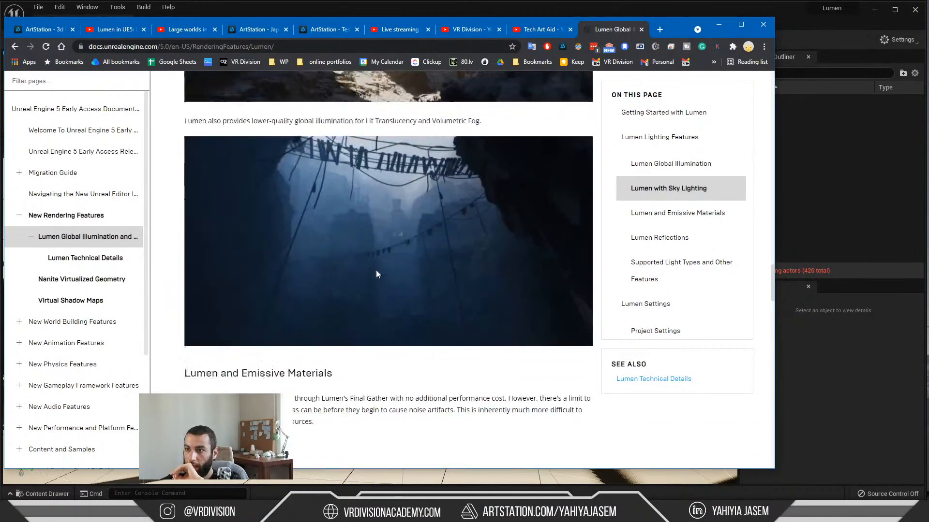
pyautogui.scroll(-15, 376, 275)
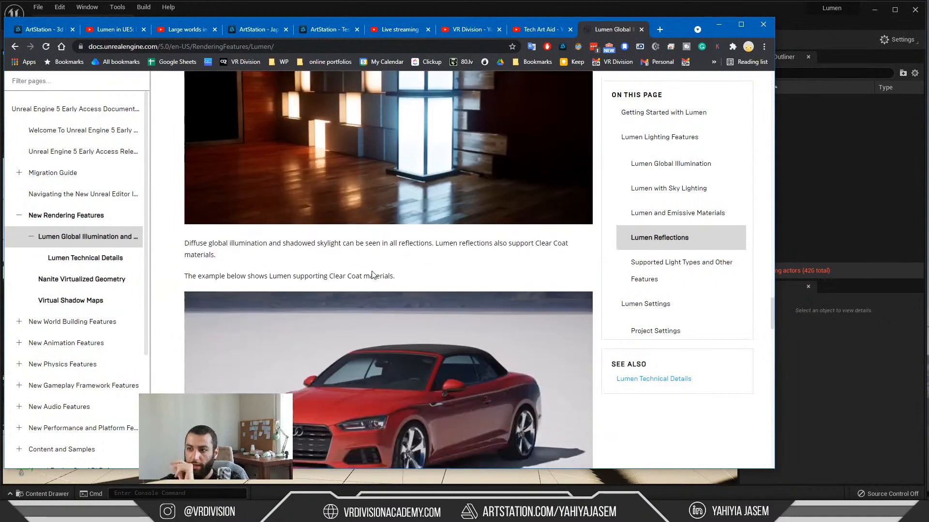
pyautogui.scroll(-5, 373, 279)
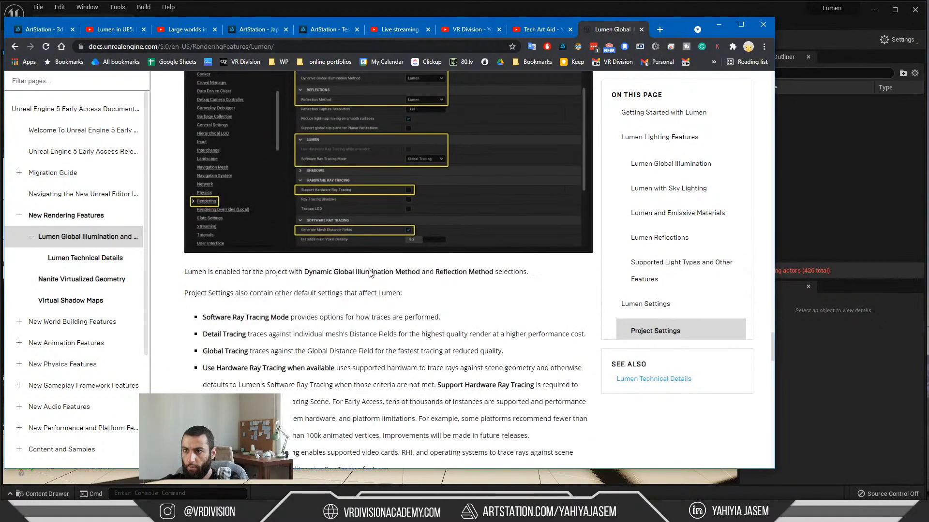
# Step: Read the Post Process Settings section of the Lumen documentation and open the Lumen Technical Details page
pyautogui.scroll(-10, 370, 274)
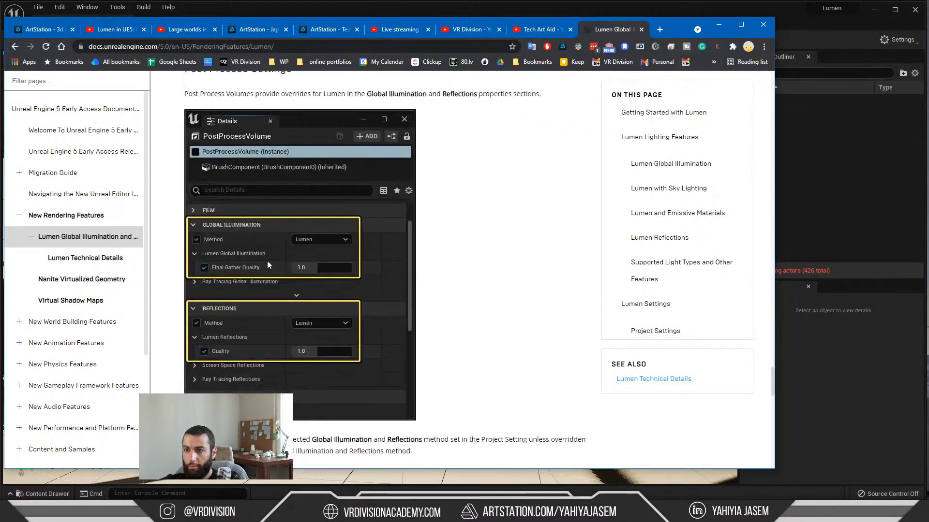
pyautogui.scroll(-10, 321, 348)
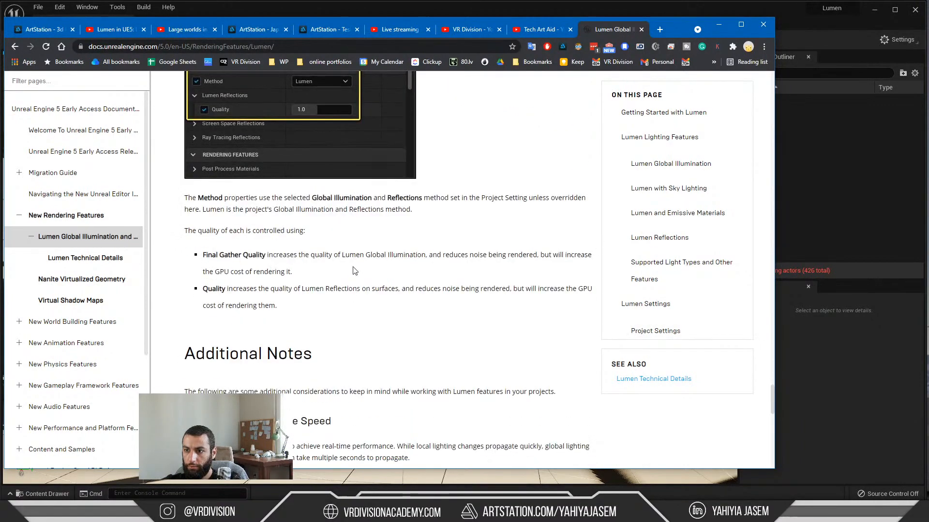
pyautogui.scroll(-9, 355, 263)
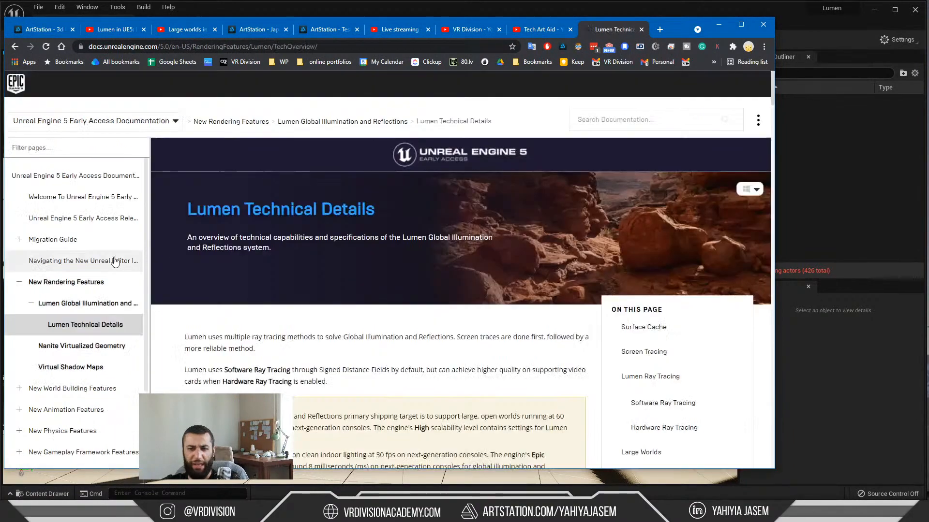
# Step: Read the Surface Cache, Screen Tracing and Software and Hardware Ray Tracing sections of the Lumen Technical Details page
pyautogui.scroll(-7, 415, 304)
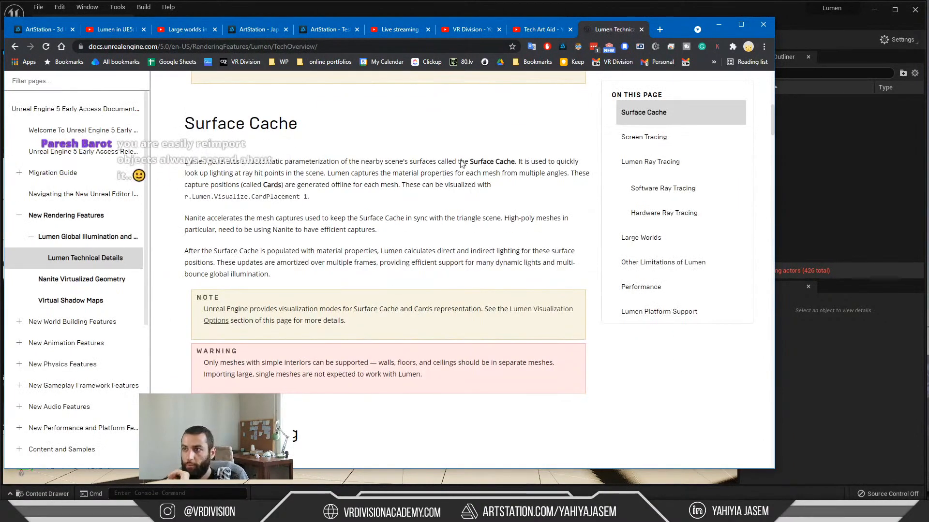
pyautogui.scroll(-10, 314, 211)
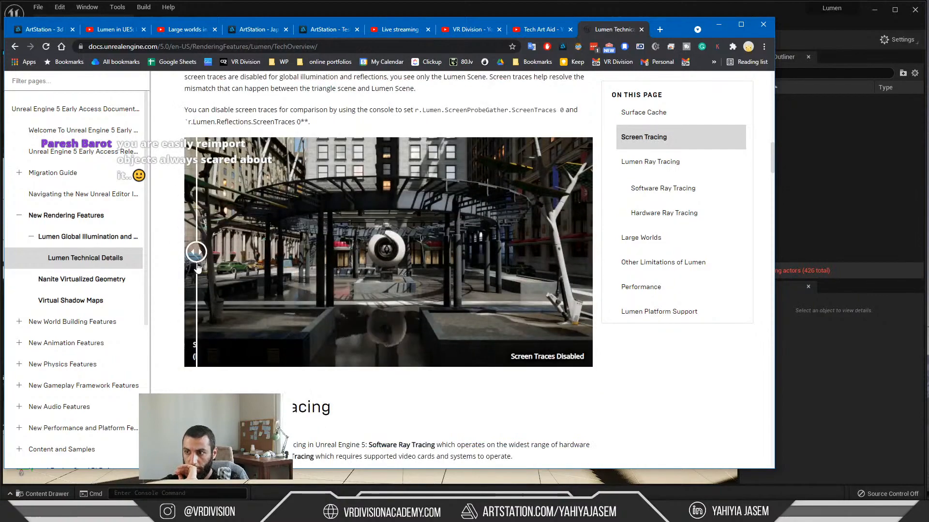
pyautogui.scroll(-10, 376, 276)
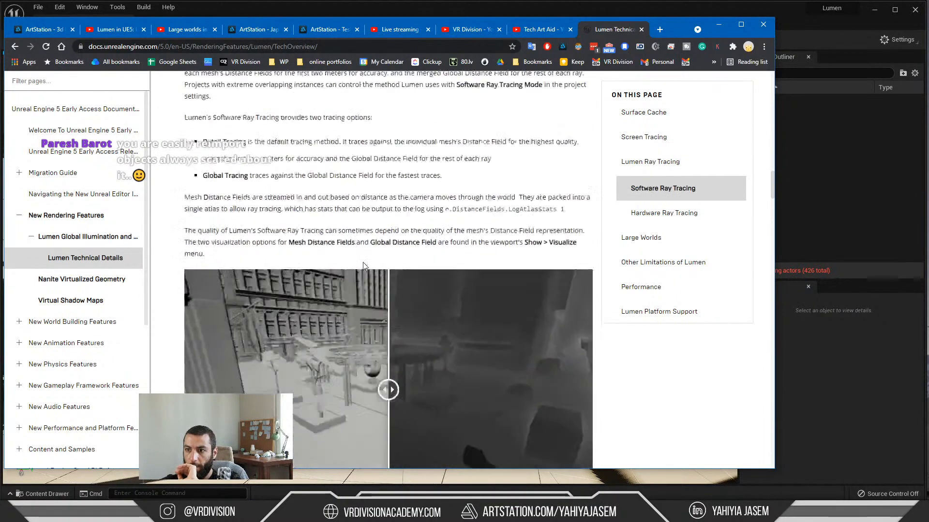
pyautogui.scroll(-15, 391, 300)
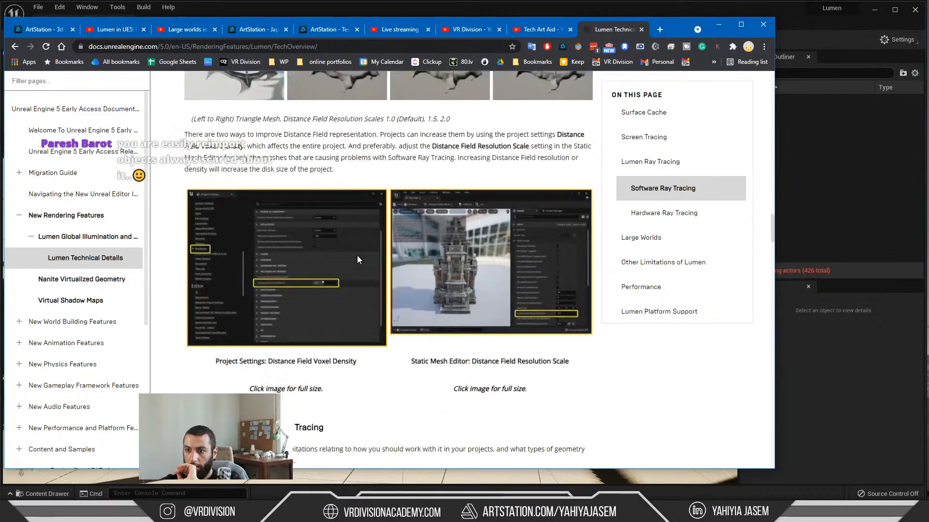
pyautogui.scroll(-15, 383, 262)
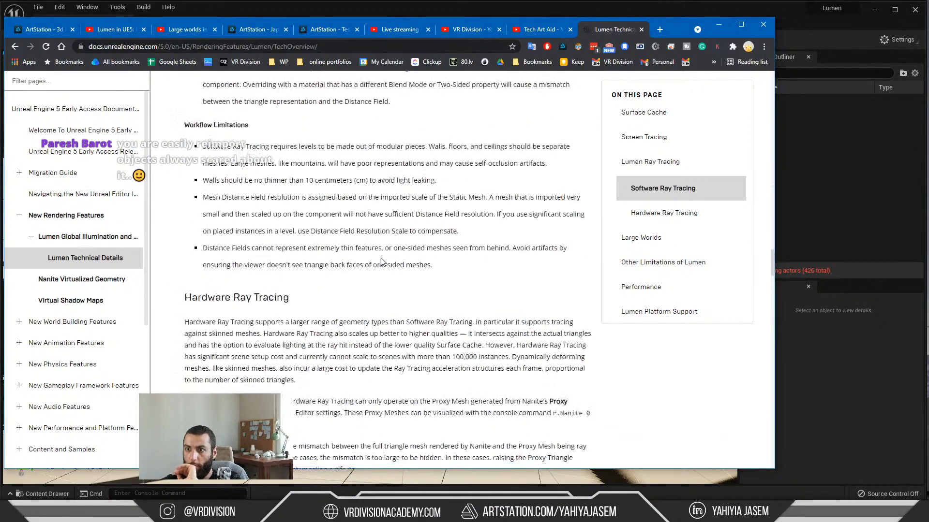
pyautogui.scroll(-15, 385, 261)
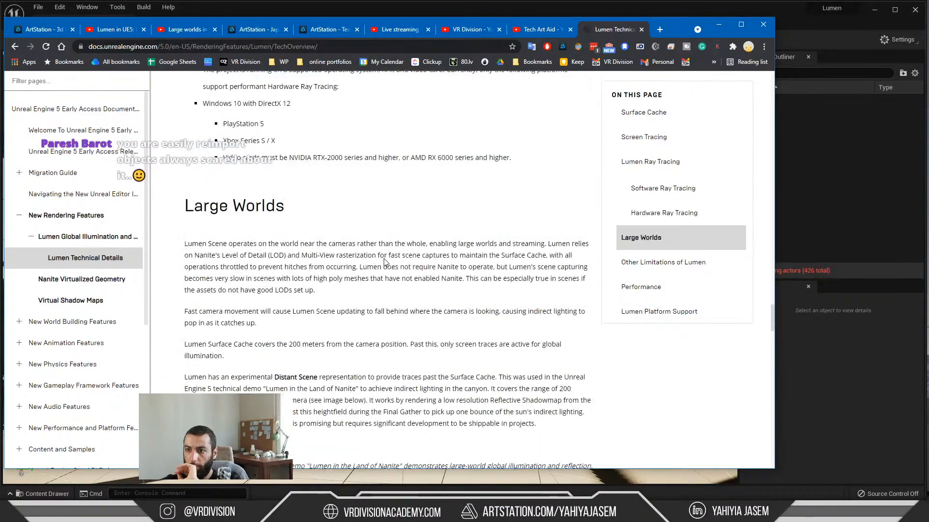
# Step: Review Lumen's limitations, performance and platform support, and compare the example images for the Lumen Scene visualization
pyautogui.scroll(-10, 383, 262)
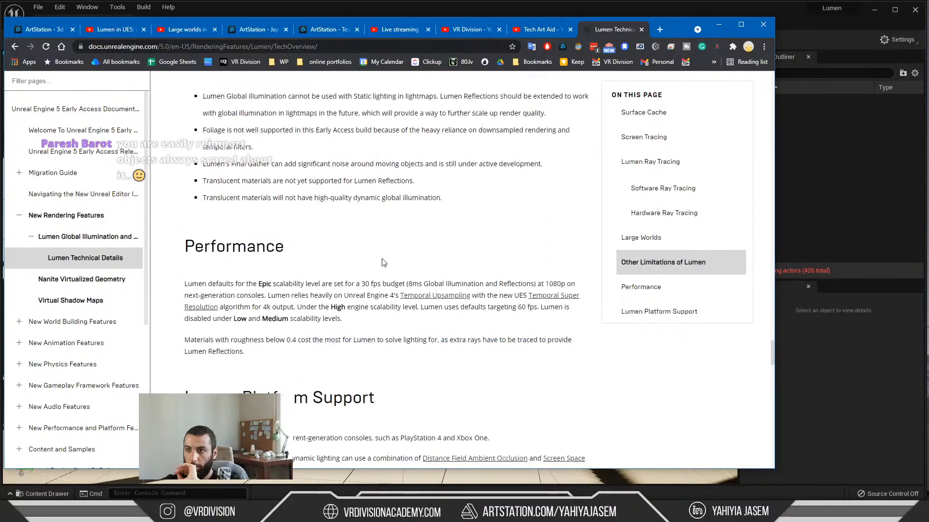
pyautogui.scroll(-15, 377, 259)
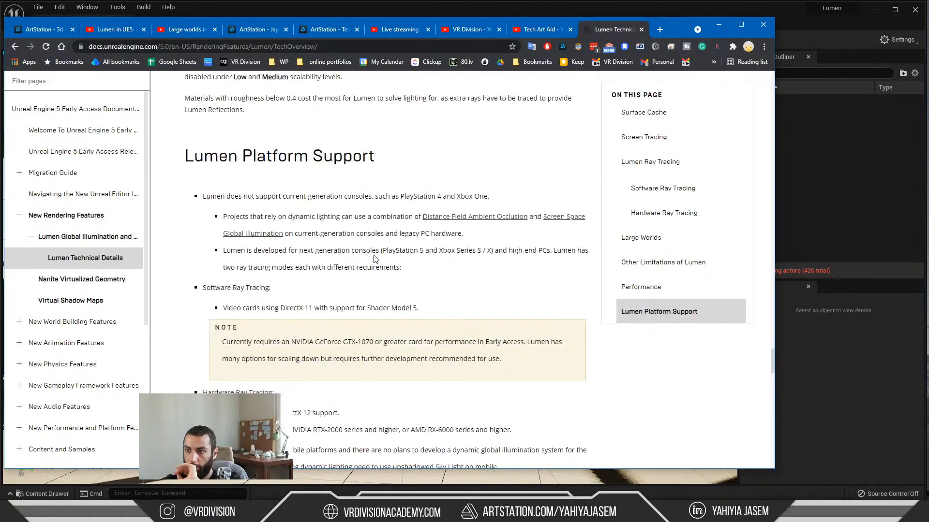
pyautogui.scroll(-10, 373, 258)
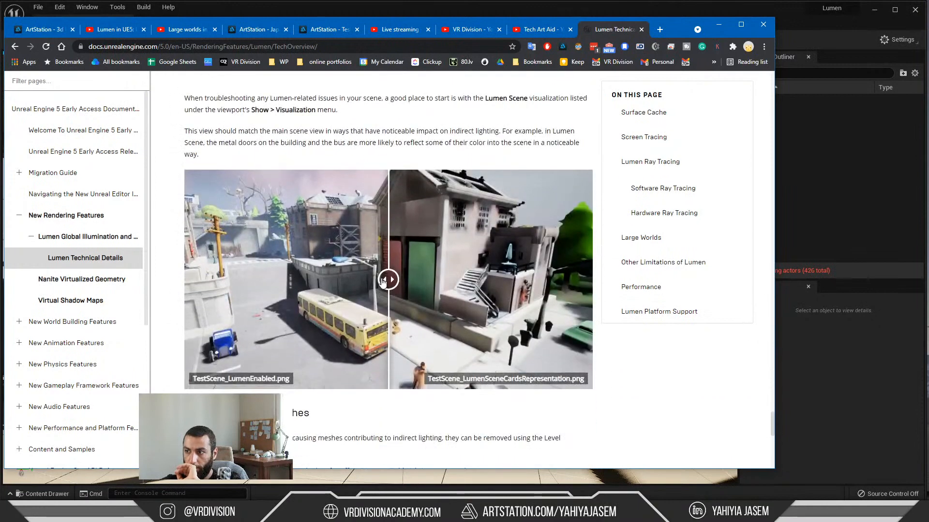
pyautogui.moveTo(285, 285); pyautogui.dragTo(376, 287)
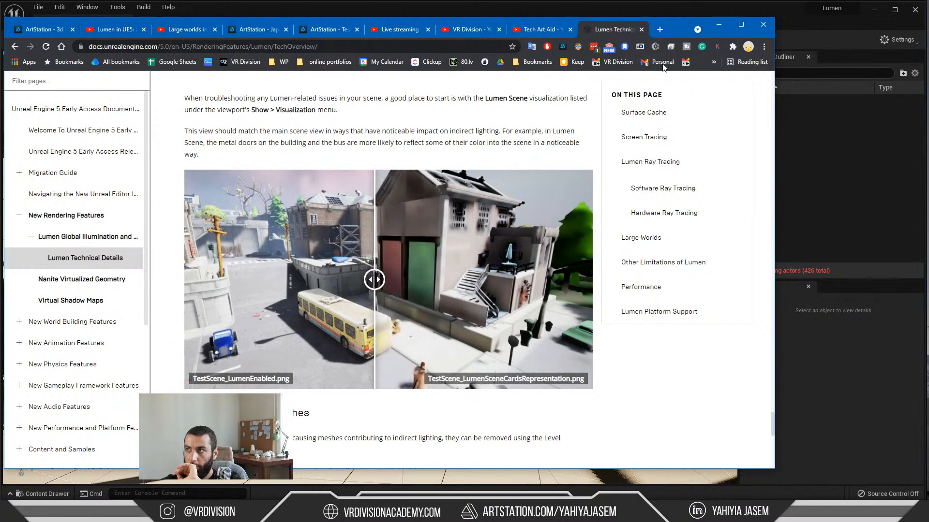
# Step: Switch back to the Unreal Editor and turn on the Lumen Scene visualization in the viewport
pyautogui.click(718, 25)
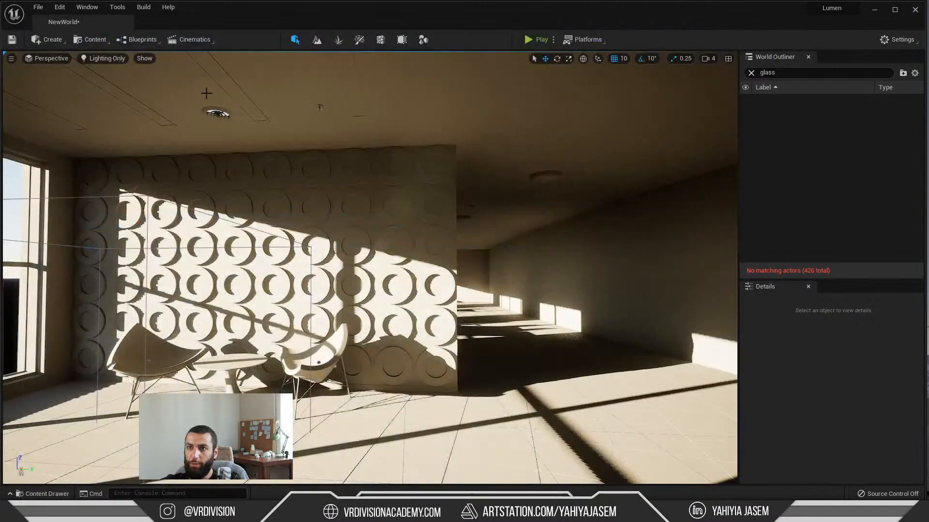
pyautogui.click(145, 59)
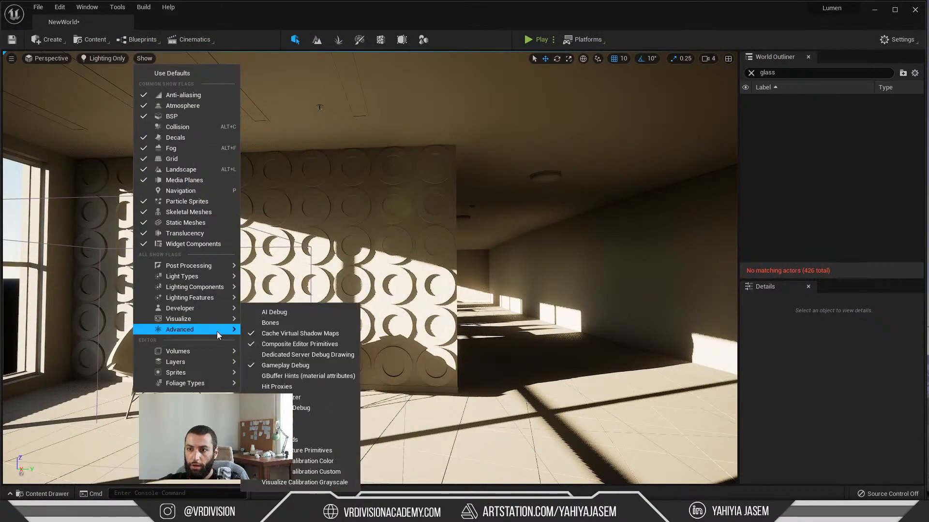
pyautogui.moveTo(207, 321)
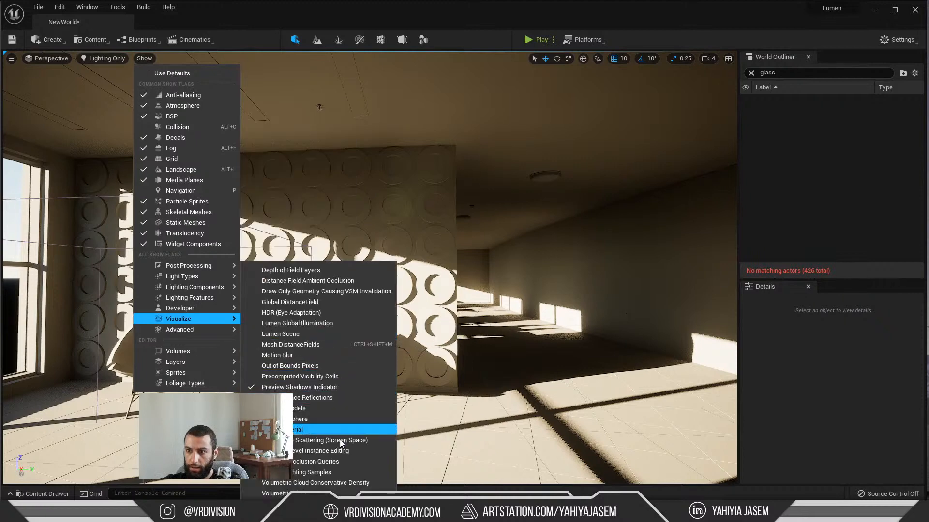
pyautogui.click(307, 333)
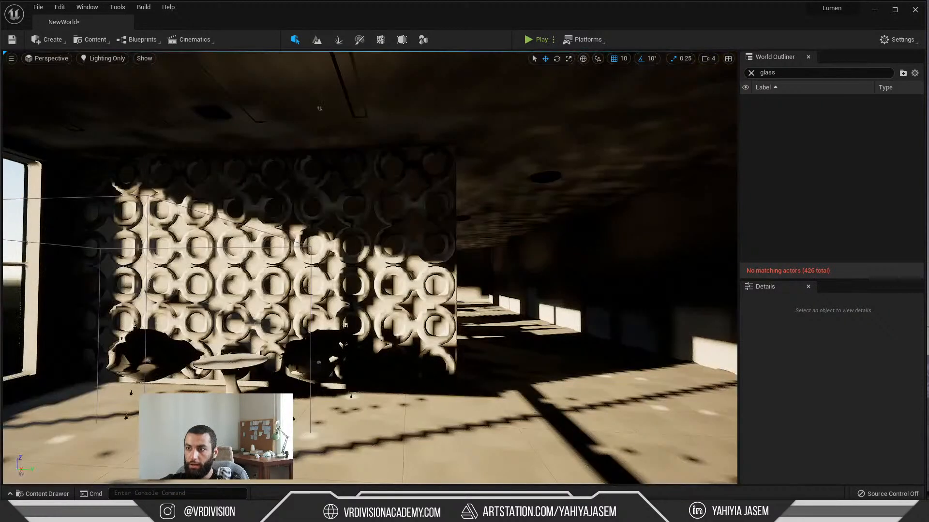
# Step: Rotate the sun light and examine how its shadows fall across the circle-patterned wall in the Lumen Scene view
pyautogui.press('w')
pyautogui.moveTo(306, 333); pyautogui.dragTo(179, 370, button='right')
pyautogui.press('s')
pyautogui.press('w')
pyautogui.press('s')
pyautogui.press('w')
pyautogui.press('s')
pyautogui.hotkey('ctrl', 'l')
pyautogui.scroll(3, 509, 244)
pyautogui.hotkey('ctrl', 'l')
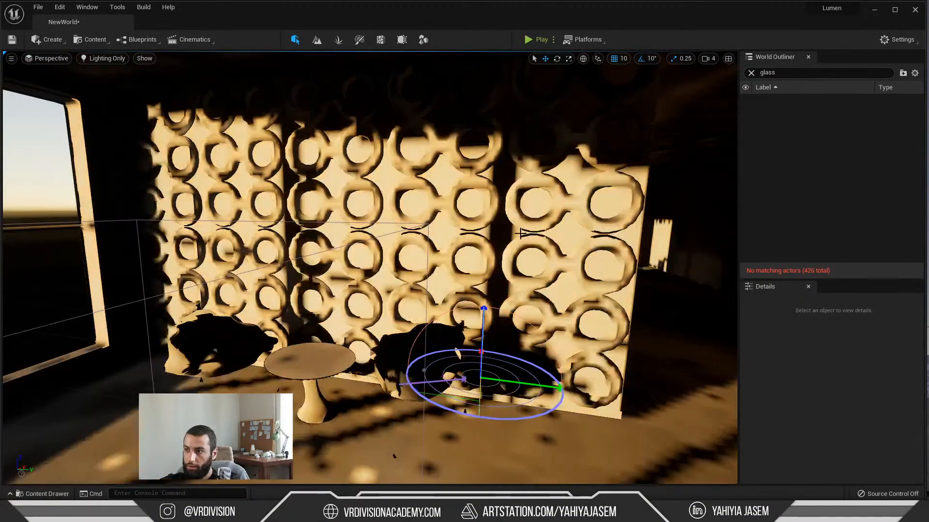
pyautogui.moveTo(524, 247); pyautogui.dragTo(575, 254, button='right')
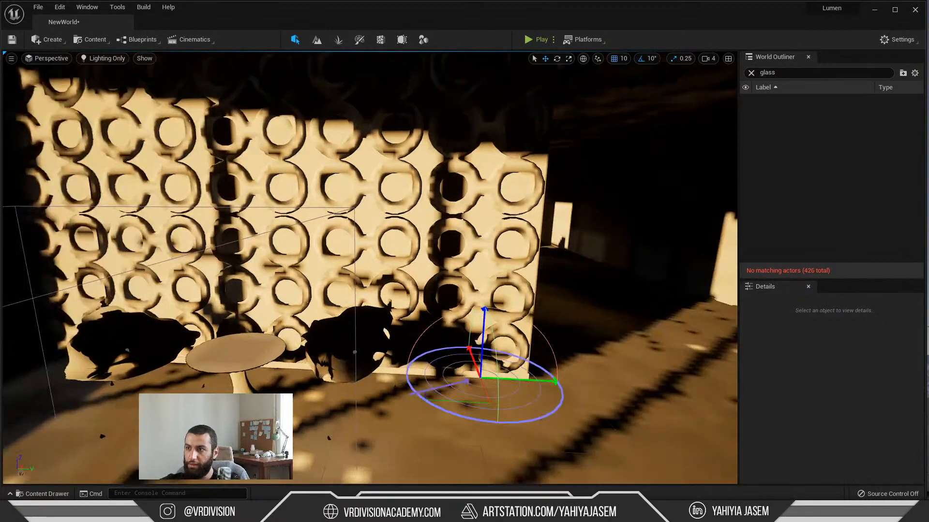
pyautogui.moveTo(321, 197)
pyautogui.mouseDown(button='right')
pyautogui.moveTo(382, 199)
pyautogui.moveTo(322, 193)
pyautogui.mouseUp(button='right')
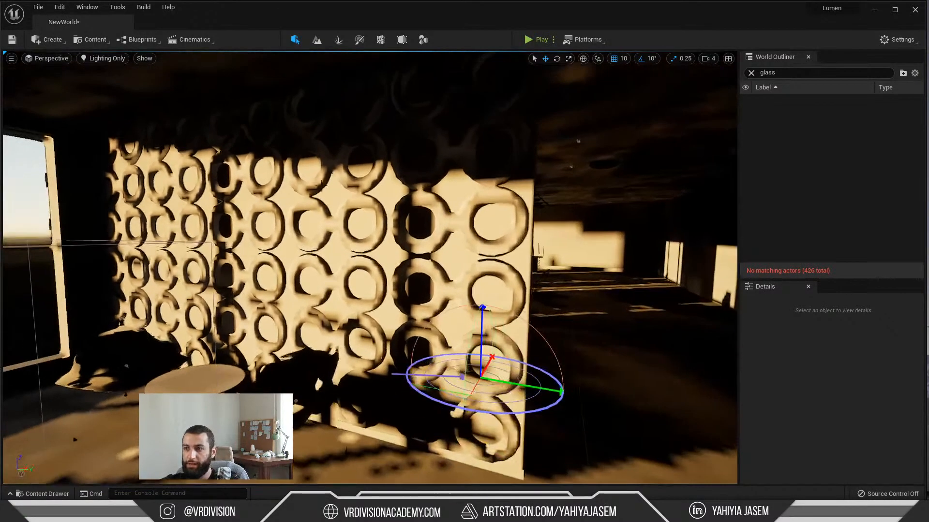
pyautogui.click(121, 61)
pyautogui.click(144, 58)
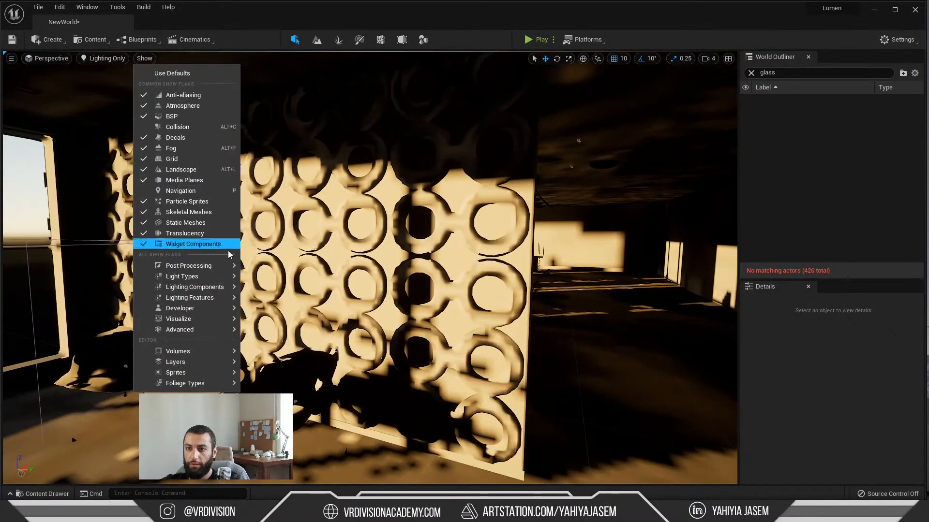
pyautogui.moveTo(201, 277)
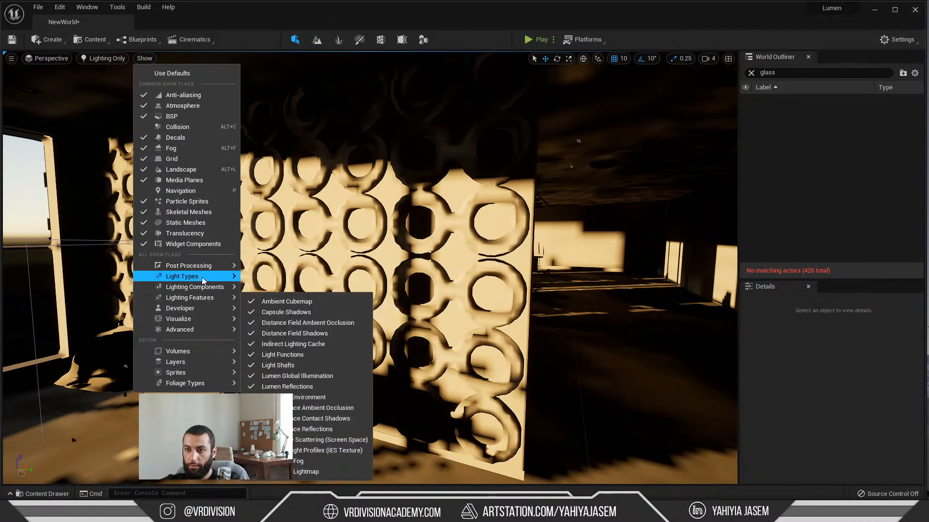
pyautogui.press('Escape')
pyautogui.click(105, 59)
pyautogui.moveTo(153, 229)
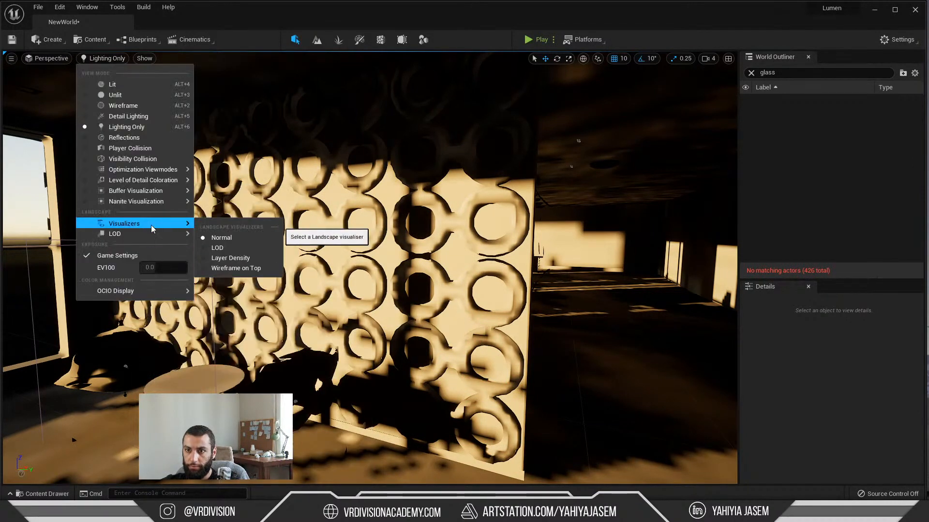
pyautogui.press('Escape')
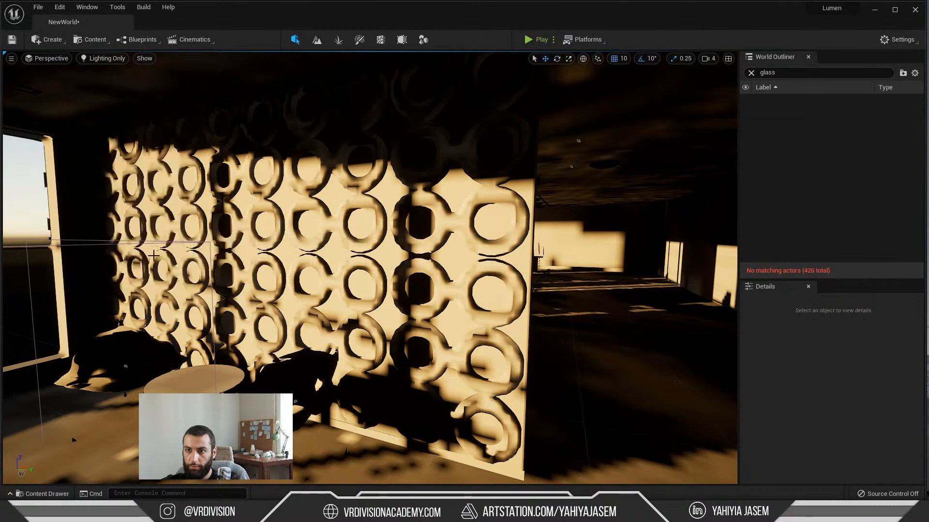
# Step: Toggle the Lumen Scene visualization and examine the circle-patterned wall and the corridor from another viewpoint
pyautogui.click(145, 59)
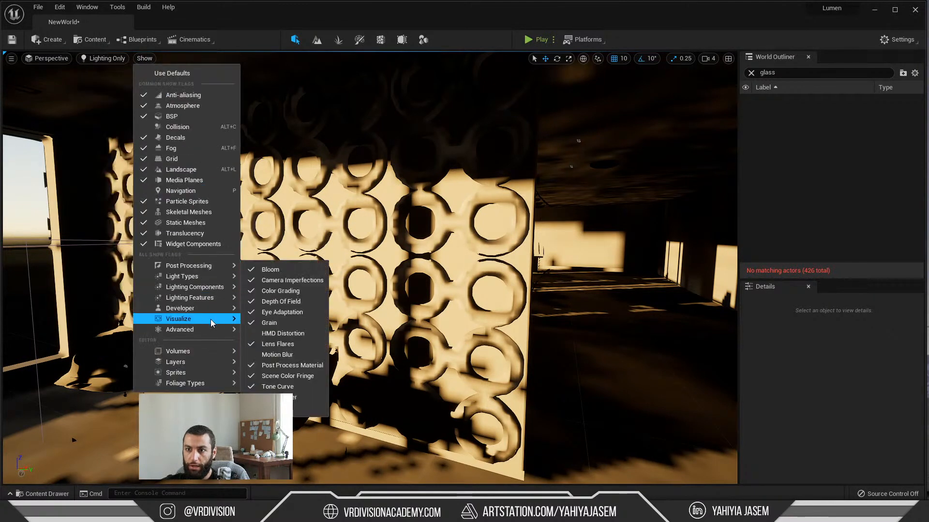
pyautogui.moveTo(210, 320)
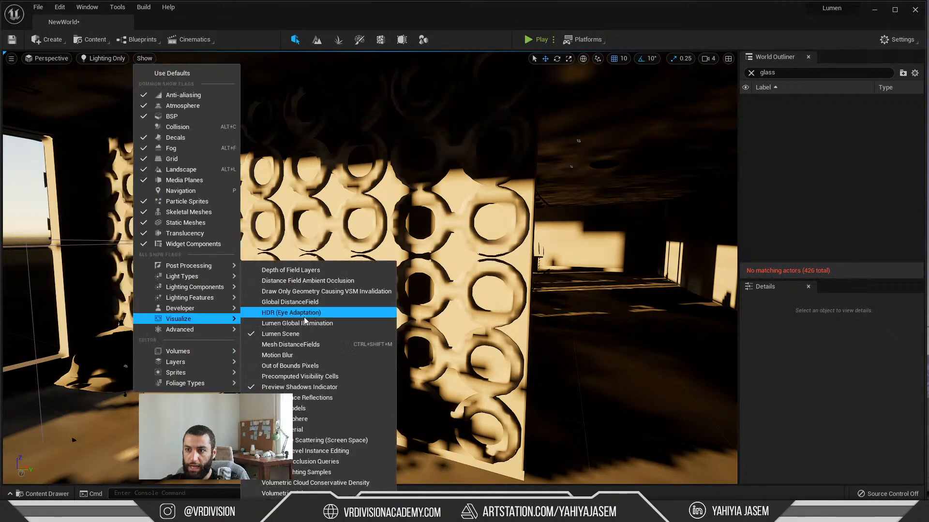
pyautogui.click(335, 334)
pyautogui.moveTo(403, 315); pyautogui.dragTo(390, 308, button='right')
pyautogui.moveTo(391, 308); pyautogui.dragTo(420, 323, button='right')
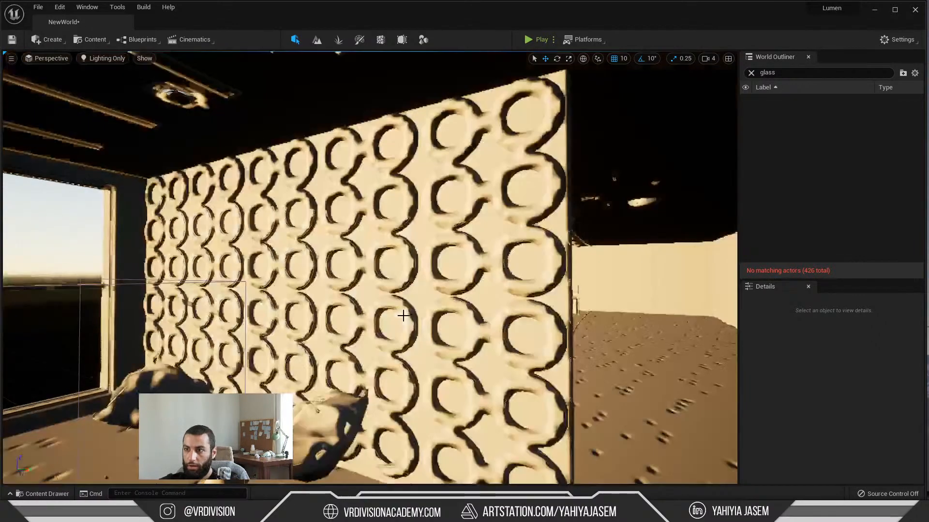
pyautogui.press('s')
pyautogui.press('w')
pyautogui.press('s')
# Step: Return the viewport to the regular Lighting Only view and examine the sunlight on the floor and corridor wall
pyautogui.click(145, 59)
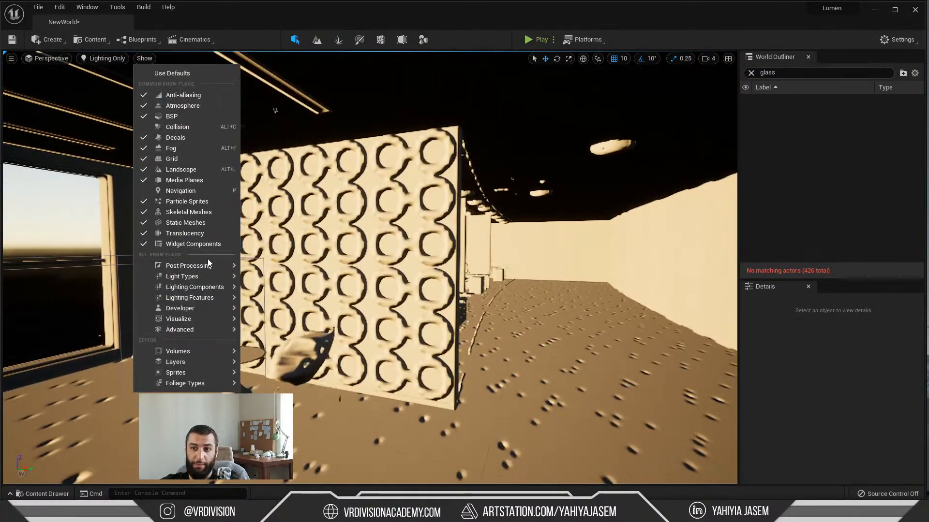
pyautogui.moveTo(367, 290); pyautogui.dragTo(389, 241, button='right')
pyautogui.press('a')
pyautogui.moveTo(487, 285); pyautogui.dragTo(517, 374, button='right')
pyautogui.press('w')
pyautogui.press('s')
pyautogui.press('a')
pyautogui.press('s')
pyautogui.press('q')
pyautogui.press('w')
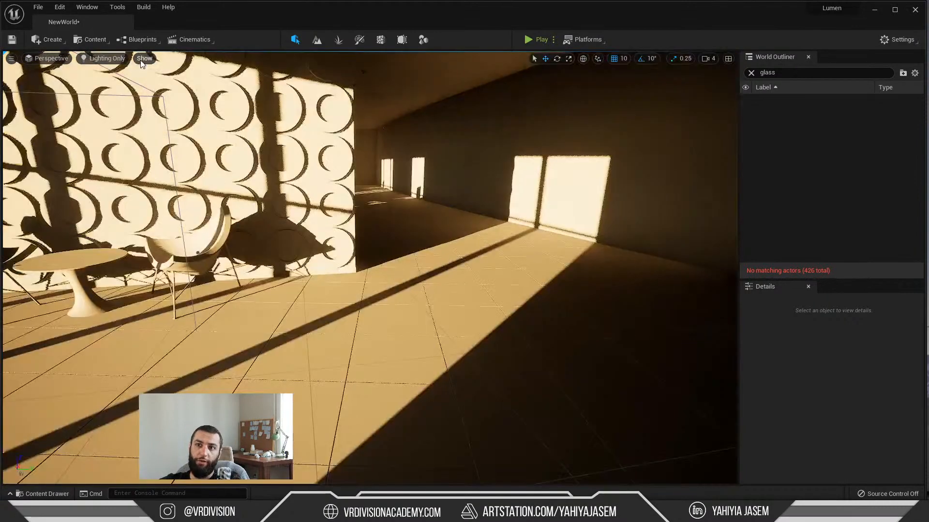
# Step: Turn on the Lumen Global Illumination visualization in the viewport
pyautogui.click(144, 58)
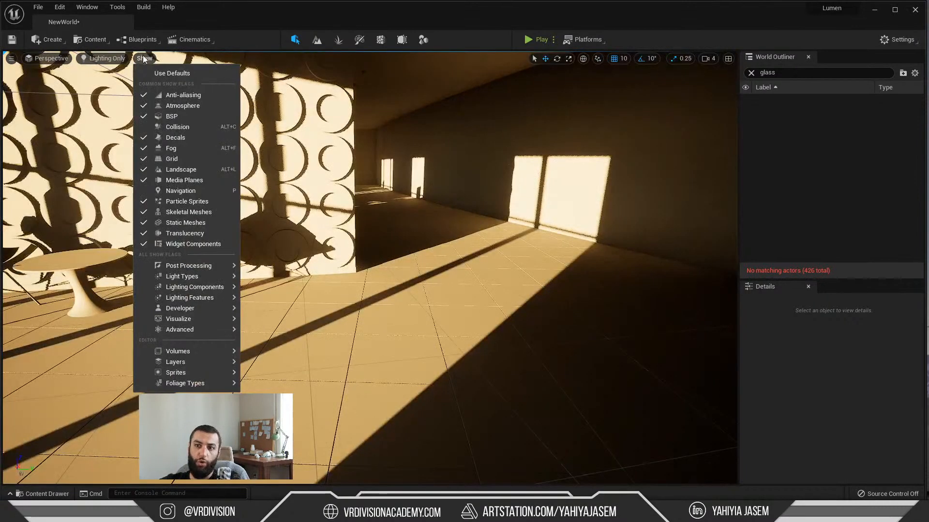
pyautogui.moveTo(214, 320)
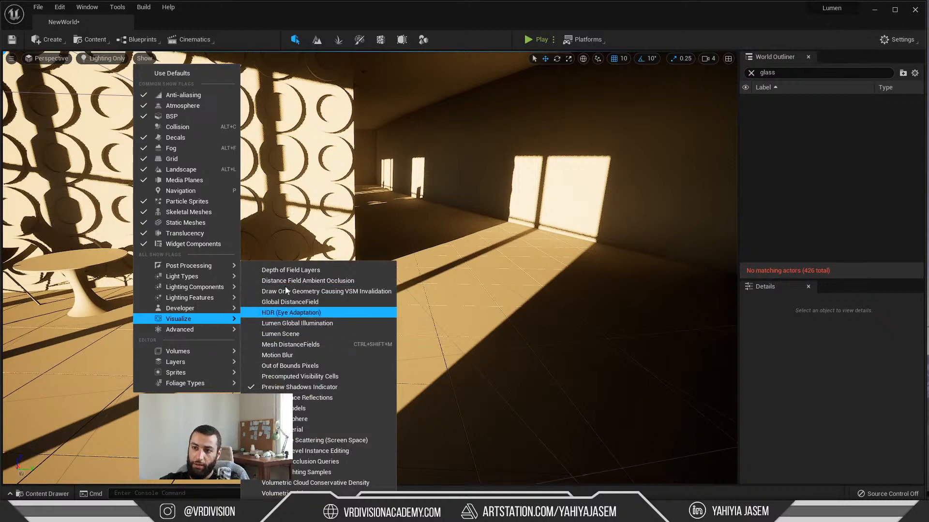
pyautogui.click(298, 324)
pyautogui.moveTo(401, 284)
pyautogui.mouseDown(button='right')
pyautogui.moveTo(426, 257)
pyautogui.moveTo(464, 242)
pyautogui.moveTo(242, 247)
pyautogui.moveTo(387, 247)
pyautogui.moveTo(409, 280)
pyautogui.mouseUp(button='right')
# Step: Rotate the sun light and examine the indirect lighting in the corridor and around the desk and shelf
pyautogui.hotkey('ctrl', 'l')
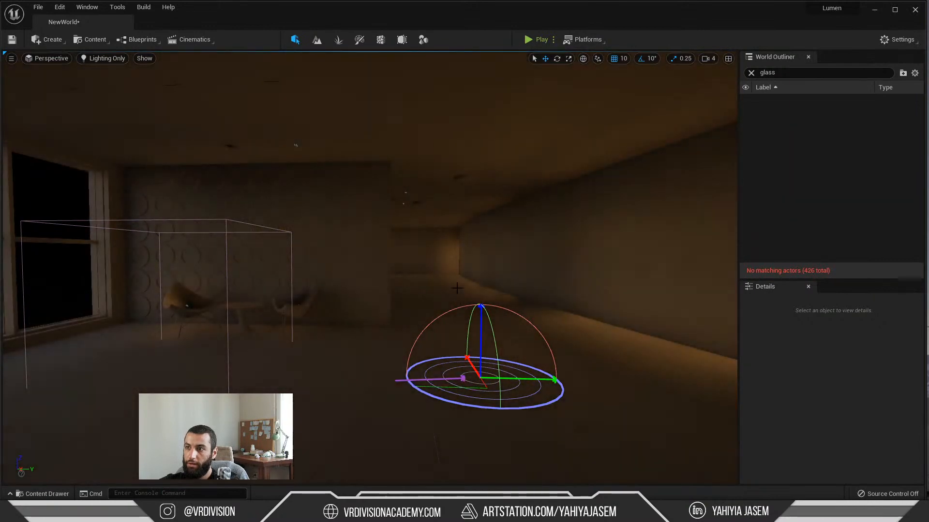
pyautogui.moveTo(387, 273); pyautogui.dragTo(457, 273, button='right')
pyautogui.press('a')
pyautogui.press('w')
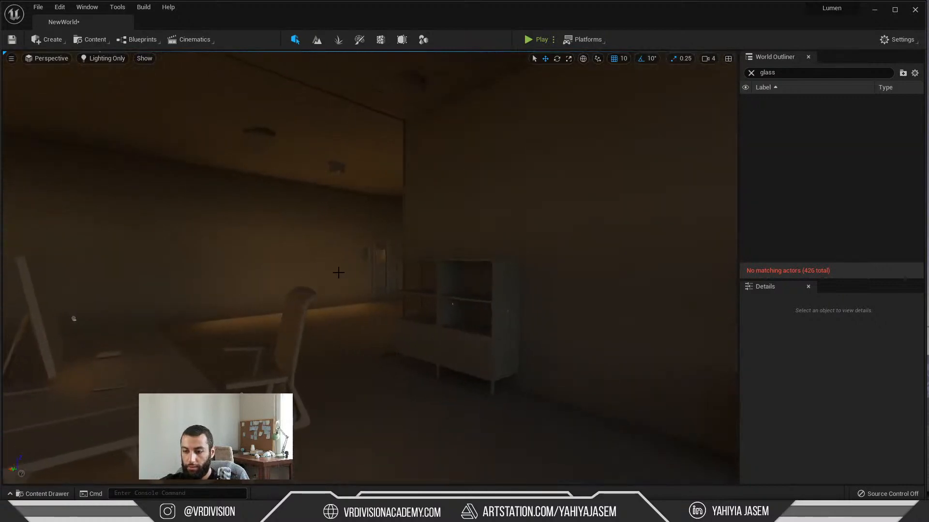
# Step: Rotate the sun light again from the desk area and examine the indirect lighting on the circle-patterned wall
pyautogui.hotkey('ctrl', 'l')
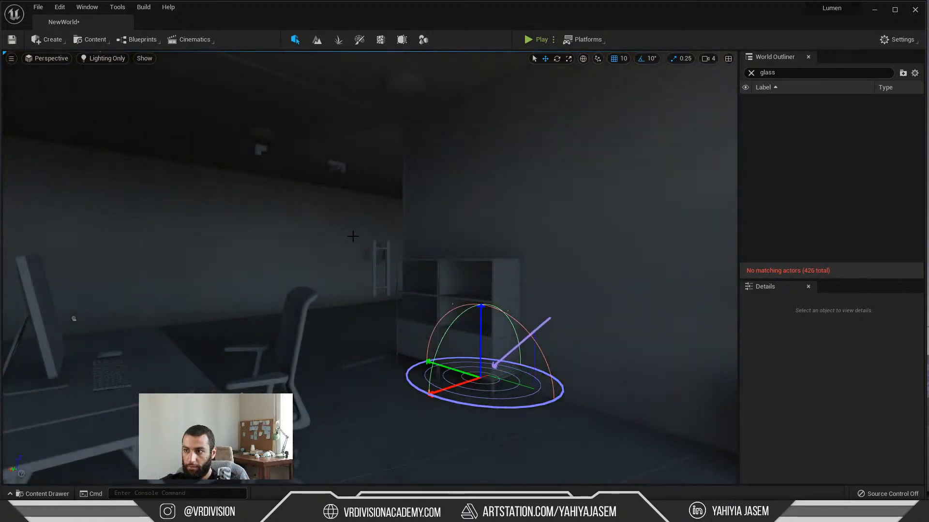
pyautogui.moveTo(384, 233)
pyautogui.mouseDown(button='right')
pyautogui.moveTo(624, 230)
pyautogui.moveTo(291, 232)
pyautogui.moveTo(387, 231)
pyautogui.mouseUp(button='right')
pyautogui.press('s')
pyautogui.press('w')
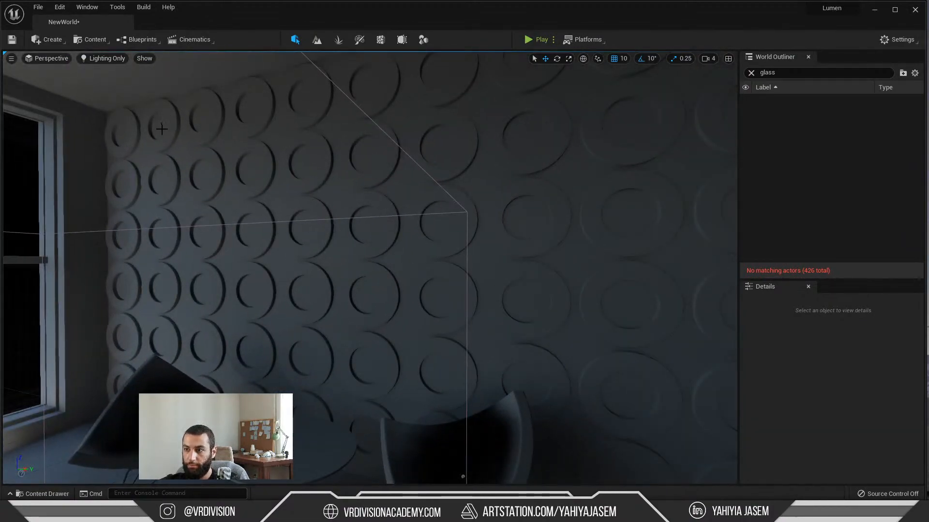
pyautogui.moveTo(162, 128); pyautogui.dragTo(286, 169, button='right')
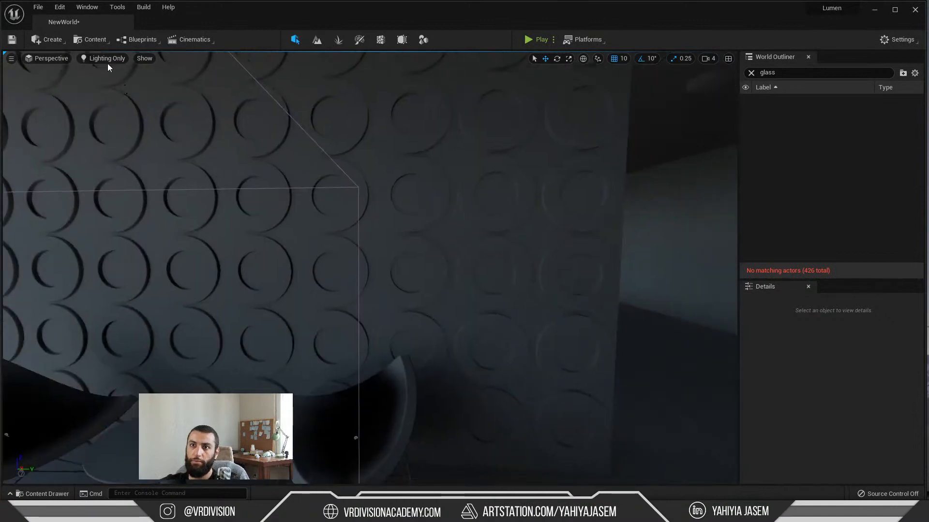
# Step: Turn on the Lumen Scene visualization in the viewport and examine the circle-patterned wall
pyautogui.click(108, 63)
pyautogui.moveTo(169, 223)
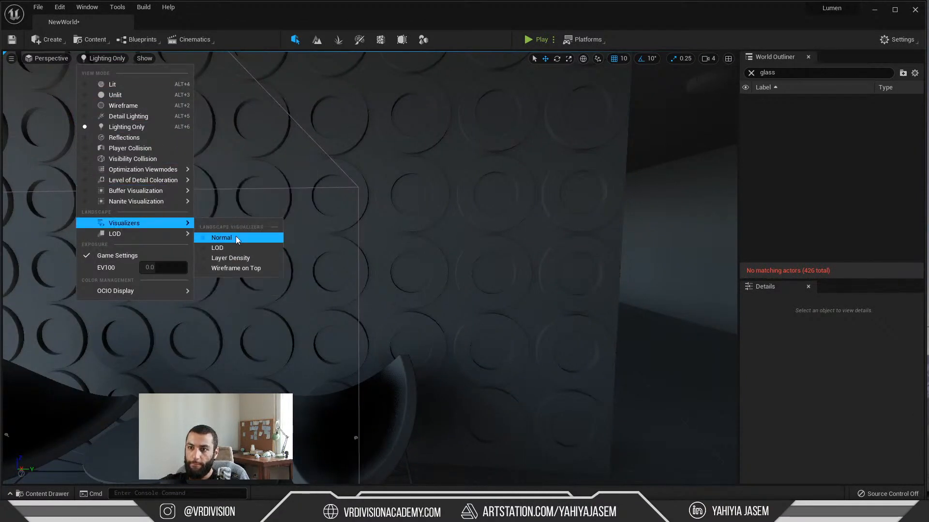
pyautogui.click(141, 59)
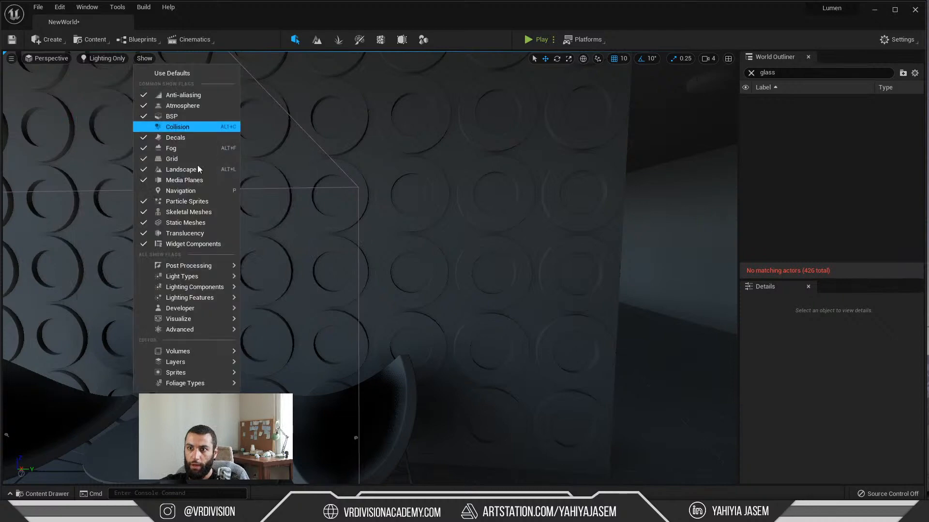
pyautogui.moveTo(212, 267)
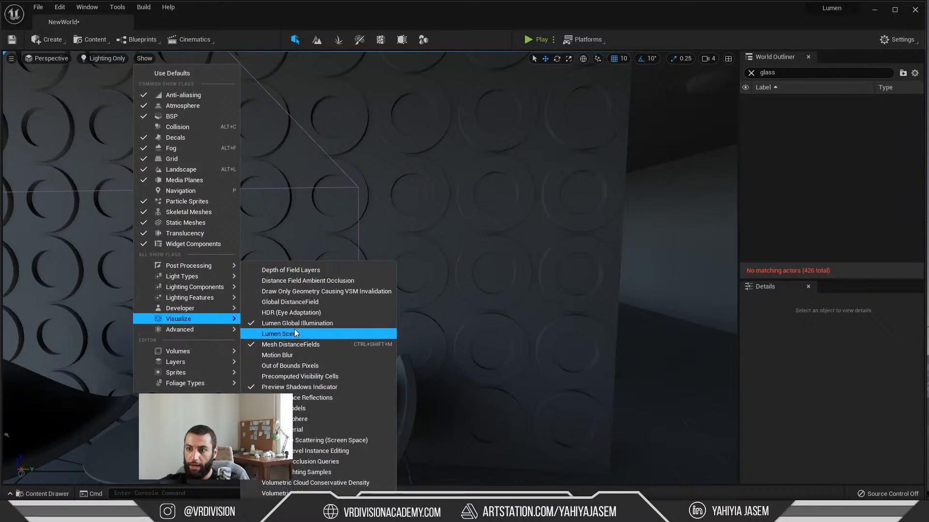
pyautogui.click(293, 332)
pyautogui.moveTo(270, 193); pyautogui.dragTo(310, 189, button='right')
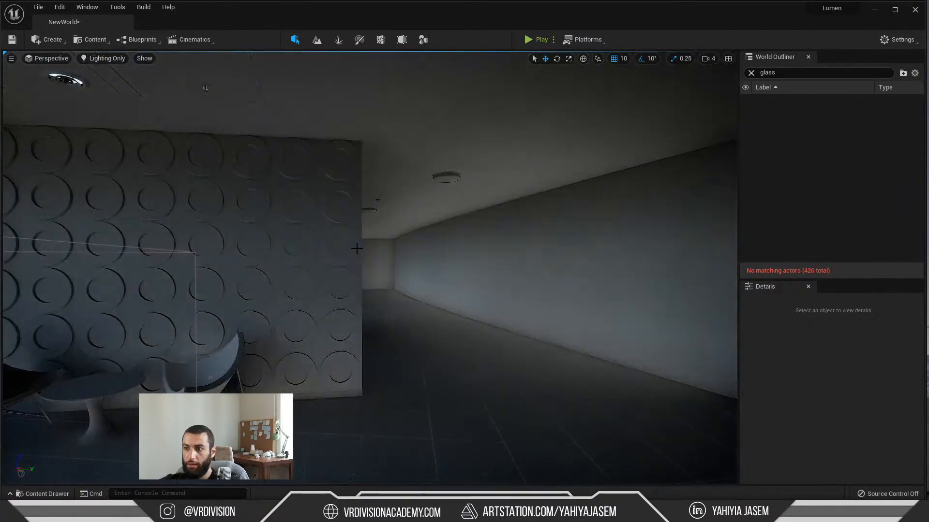
# Step: Rotate the sun light so direct sunlight falls across the circle-patterned wall and the two chairs
pyautogui.moveTo(300, 186); pyautogui.dragTo(261, 186, button='right')
pyautogui.moveTo(221, 129); pyautogui.dragTo(246, 133, button='right')
pyautogui.hotkey('ctrl', 'l')
pyautogui.hotkey('ctrl', 'l')
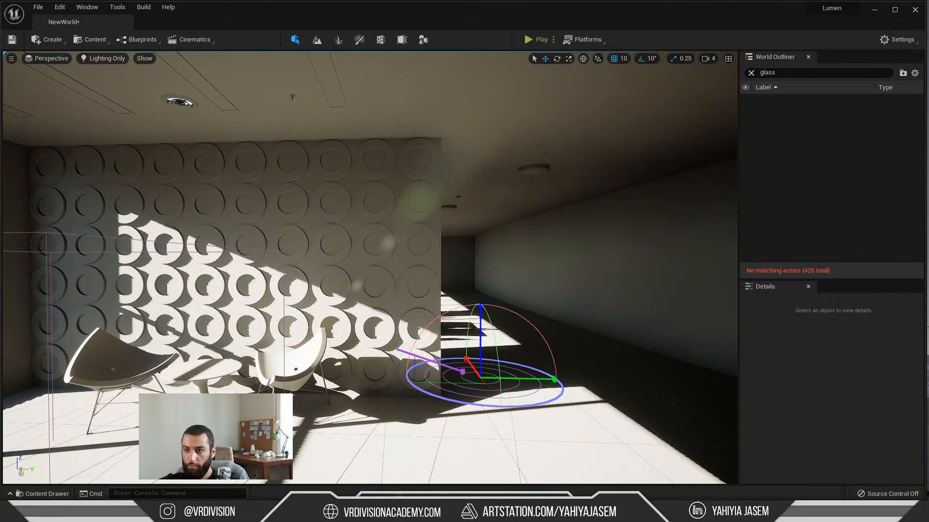
# Step: Switch to the YouTube live chat window, read the viewers' latest messages, and minimize the chat
pyautogui.hotkey('alt', 'Tab')
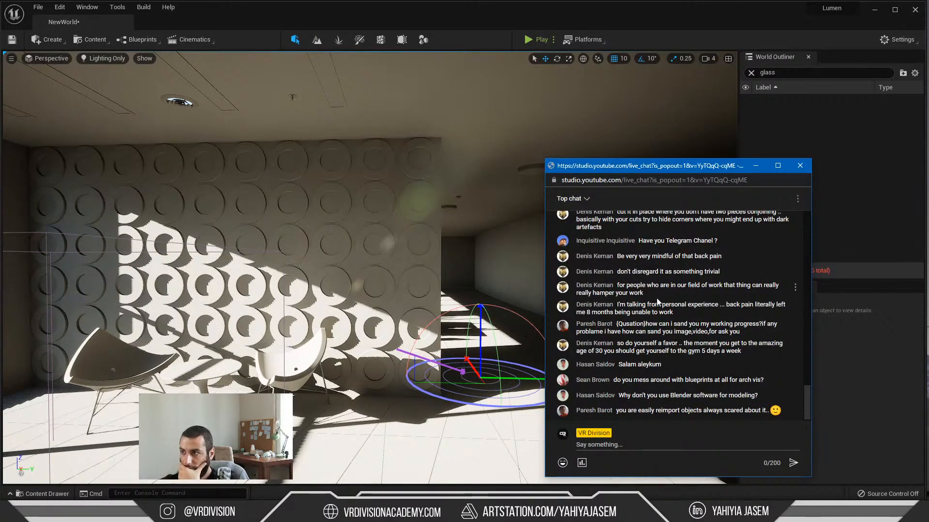
pyautogui.moveTo(650, 161); pyautogui.dragTo(586, 147)
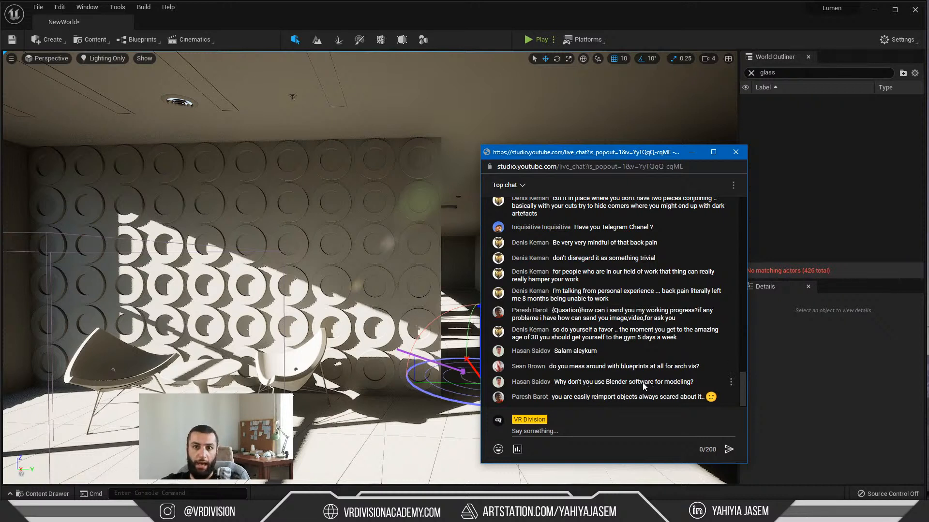
pyautogui.click(693, 153)
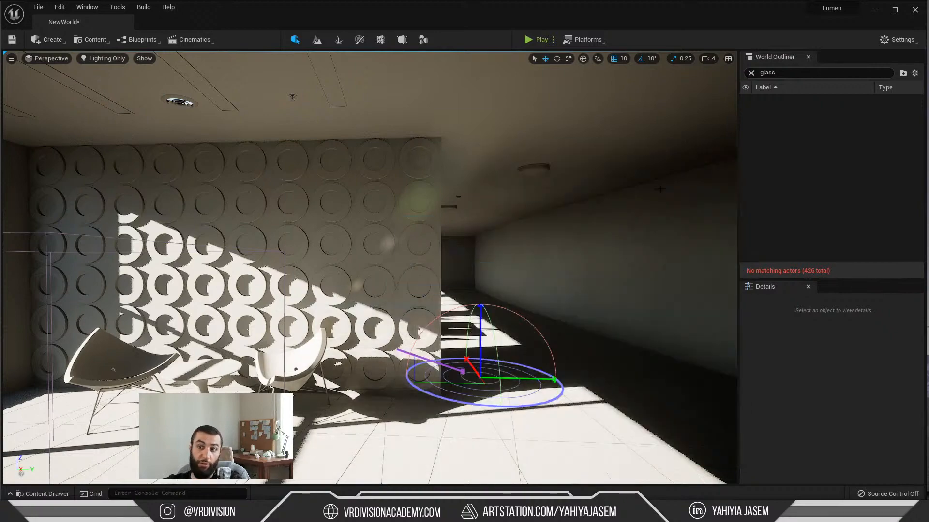
# Step: Move closer to the sunlit circle-patterned wall, and switch to the Lumen Technical Details page in the browser
pyautogui.moveTo(518, 277); pyautogui.dragTo(599, 245, button='right')
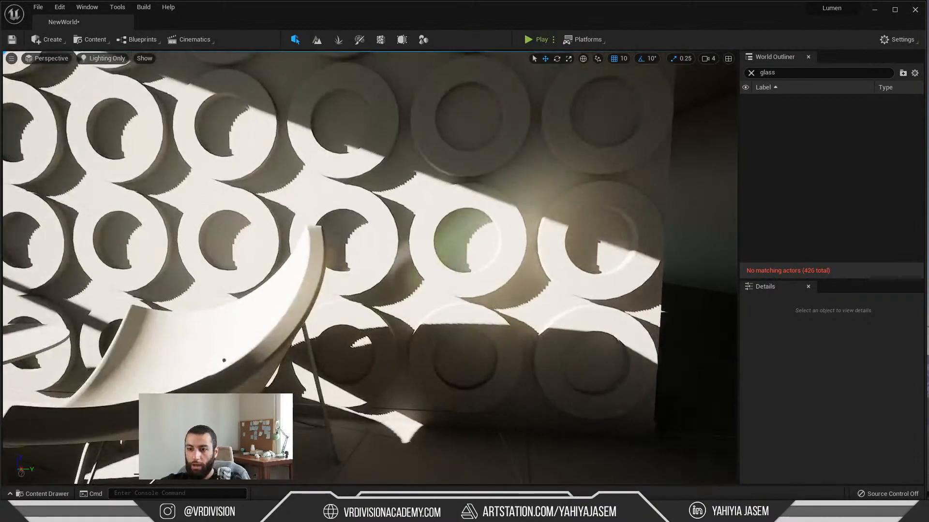
pyautogui.click(347, 512)
pyautogui.click(348, 512)
pyautogui.click(347, 513)
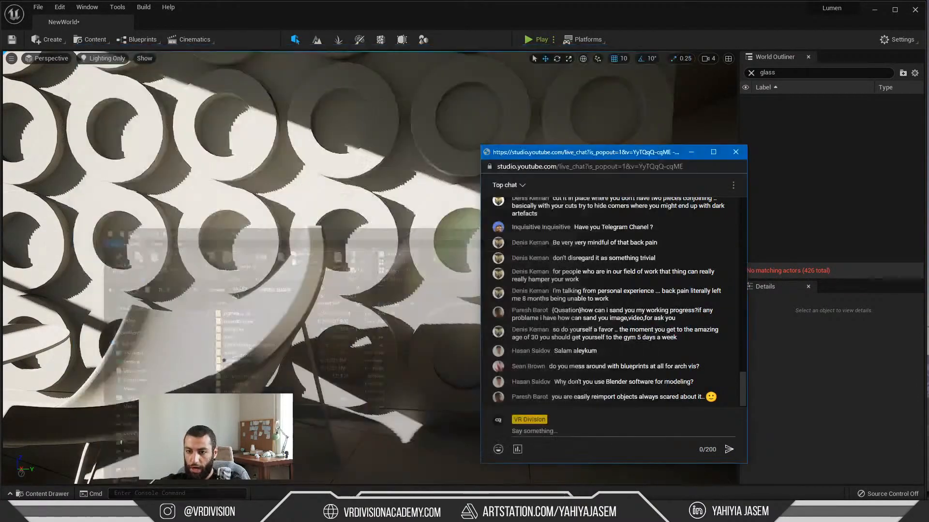
pyautogui.click(348, 513)
pyautogui.click(347, 513)
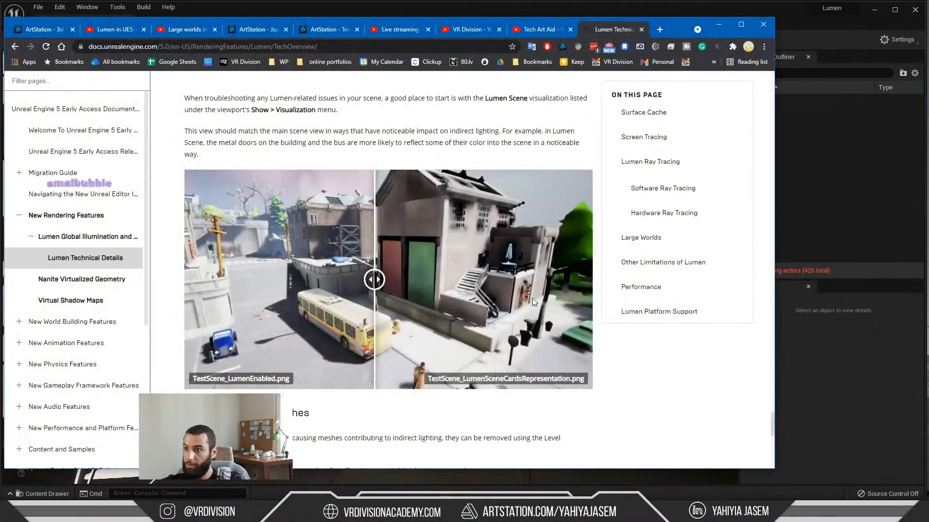
# Step: Look through the Lumen documentation's troubleshooting, visualization options and platform support sections
pyautogui.scroll(-5, 428, 288)
pyautogui.scroll(-5, 439, 268)
pyautogui.scroll(7, 387, 291)
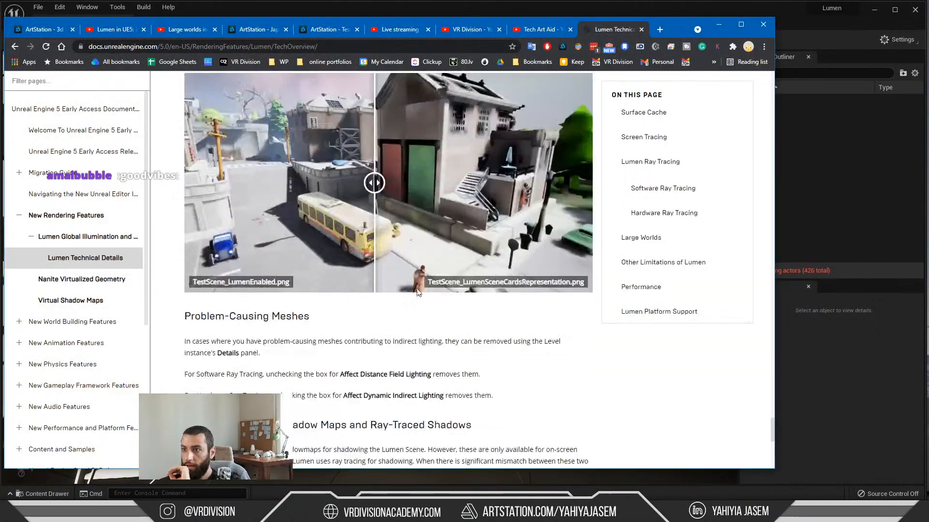
pyautogui.scroll(6, 332, 412)
pyautogui.scroll(3, 331, 412)
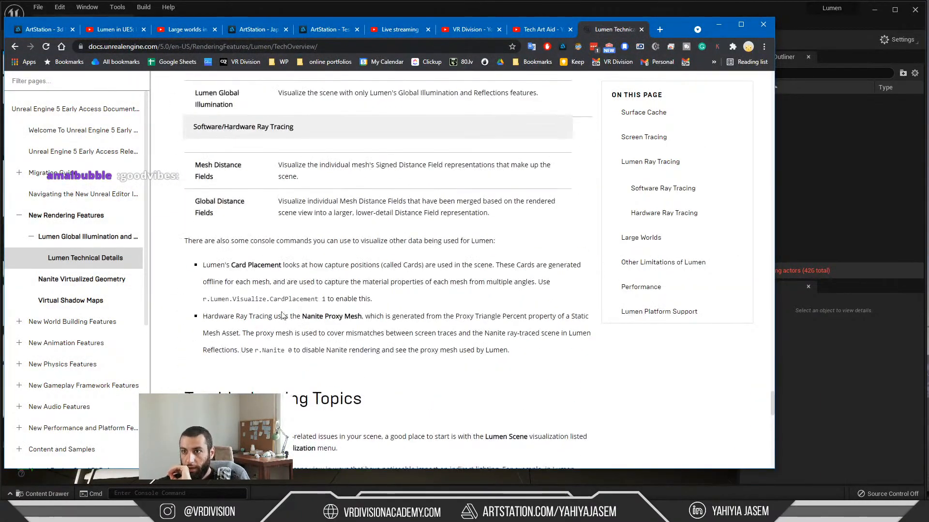
pyautogui.scroll(8, 287, 277)
pyautogui.scroll(7, 287, 276)
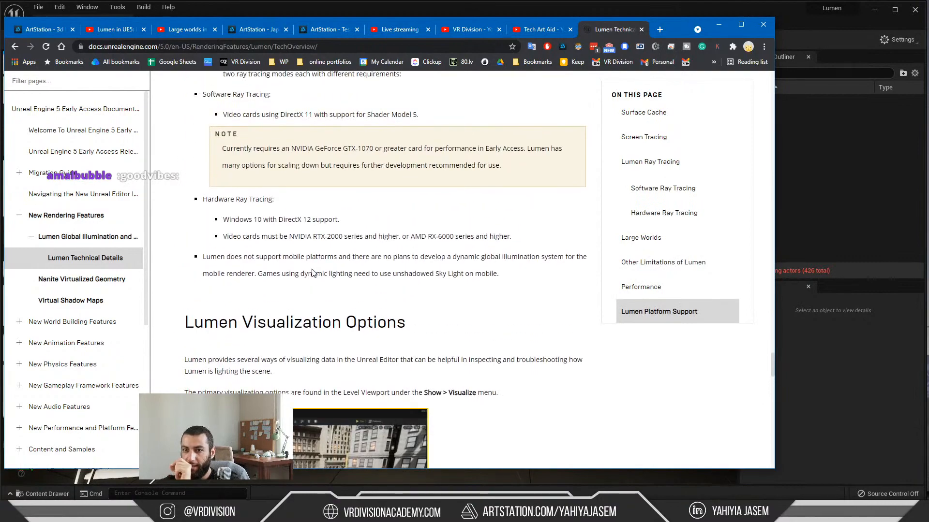
pyautogui.scroll(3, 287, 286)
pyautogui.scroll(-1, 232, 214)
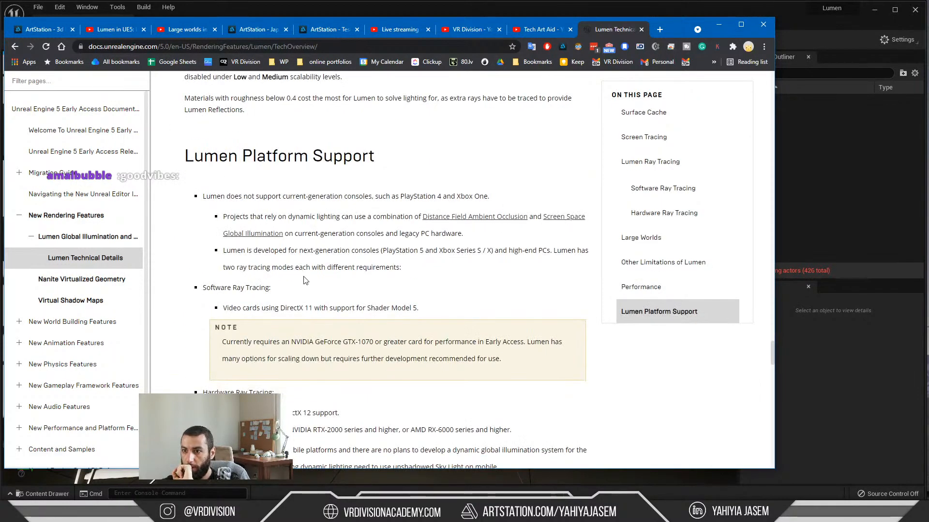
pyautogui.scroll(-2, 306, 277)
# Step: Search the documentation back to its Surface Cache section and select the card placement console command
pyautogui.scroll(7, 307, 273)
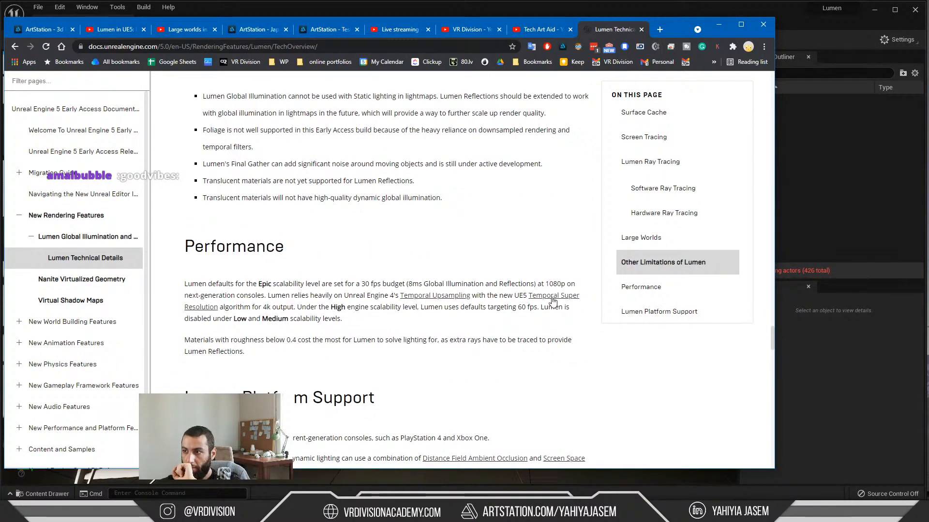
pyautogui.scroll(10, 246, 291)
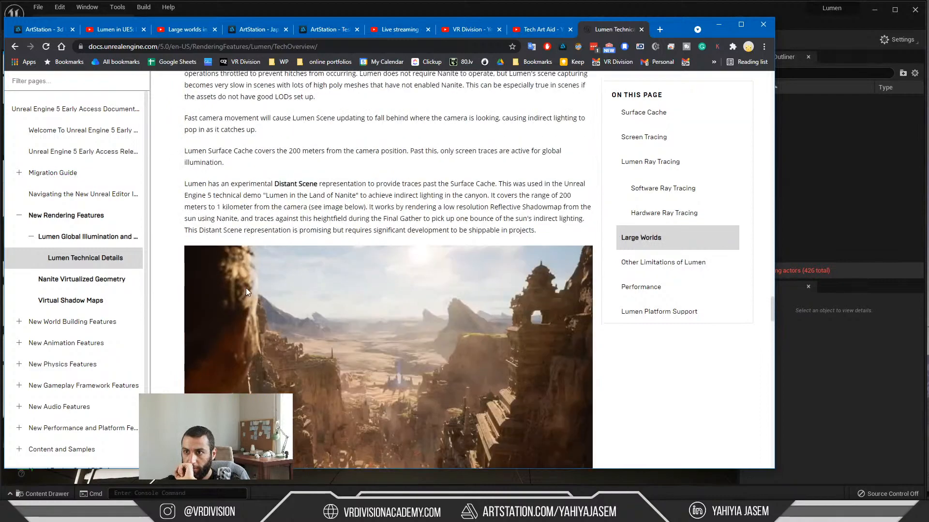
pyautogui.scroll(2, 249, 293)
pyautogui.scroll(5, 281, 286)
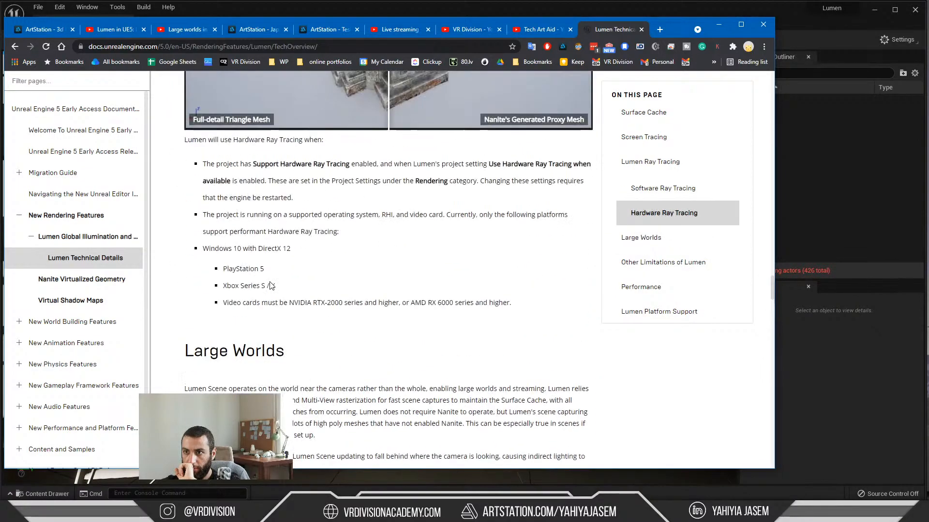
pyautogui.scroll(20, 270, 286)
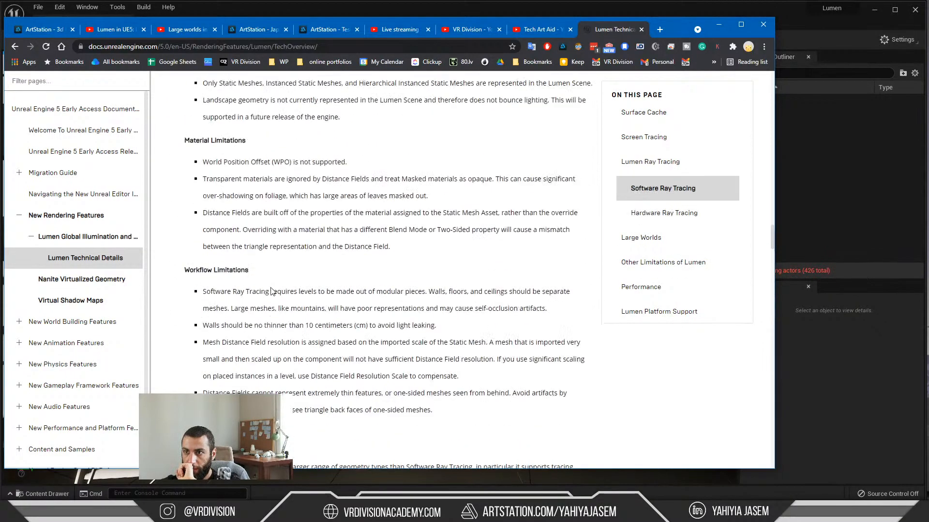
pyautogui.scroll(5, 270, 295)
pyautogui.scroll(6, 283, 301)
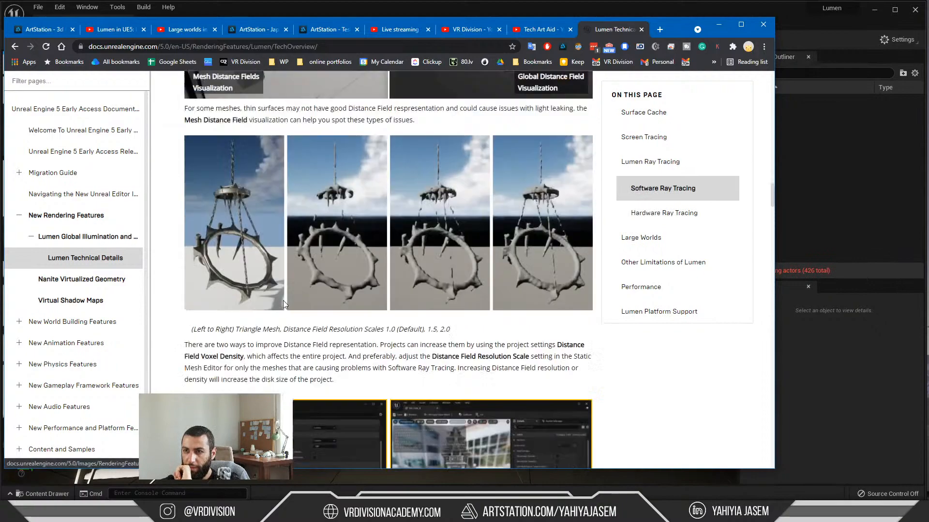
pyautogui.scroll(10, 282, 301)
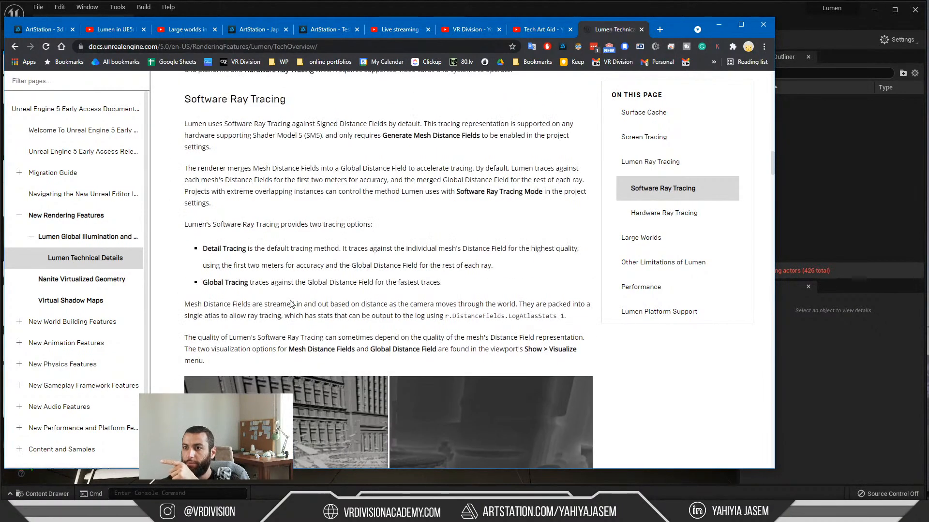
pyautogui.scroll(3, 291, 303)
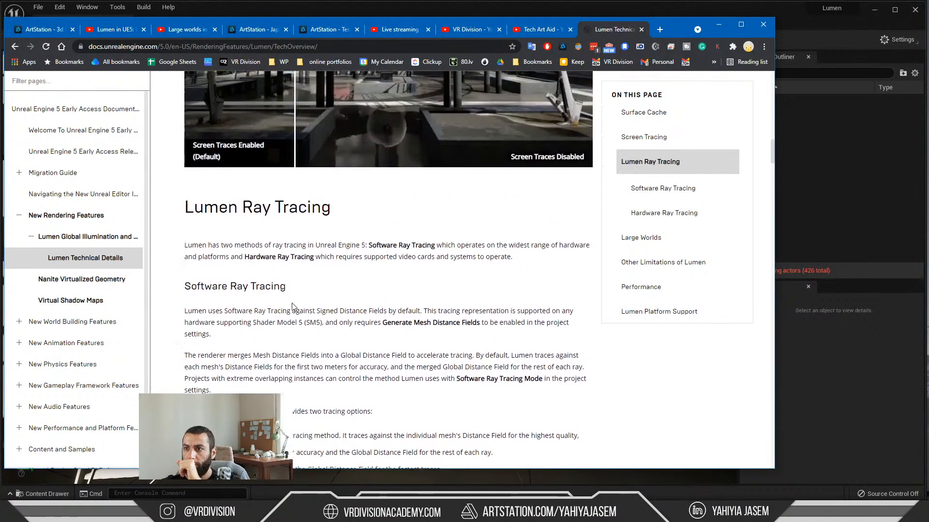
pyautogui.scroll(9, 294, 309)
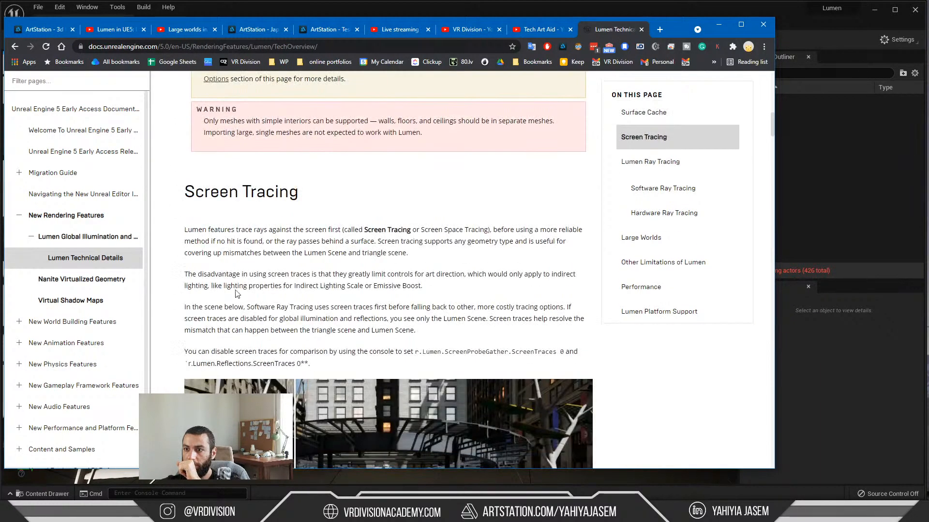
pyautogui.scroll(5, 394, 246)
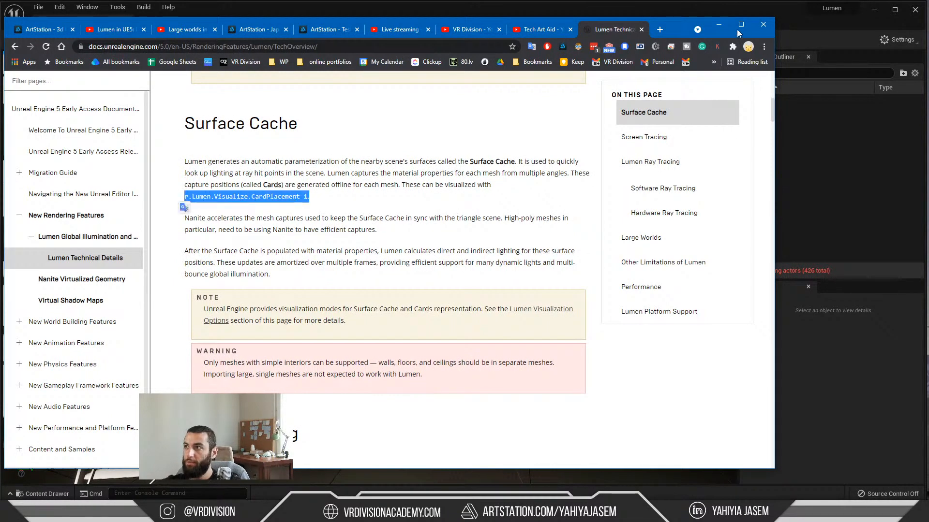
# Step: Return to the Unreal level and turn on the card visualization with the console command r.Lumen.Visualize.CardPlacement 1
pyautogui.click(719, 24)
pyautogui.press('s')
pyautogui.moveTo(409, 277); pyautogui.dragTo(498, 249, button='right')
pyautogui.press('`')
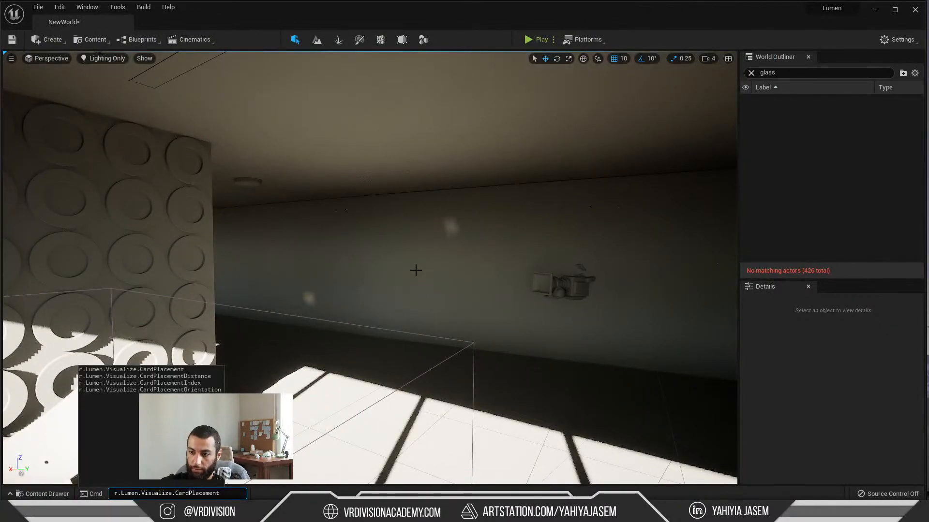
pyautogui.press('Return')
pyautogui.moveTo(415, 270); pyautogui.dragTo(317, 147, button='right')
pyautogui.press('s')
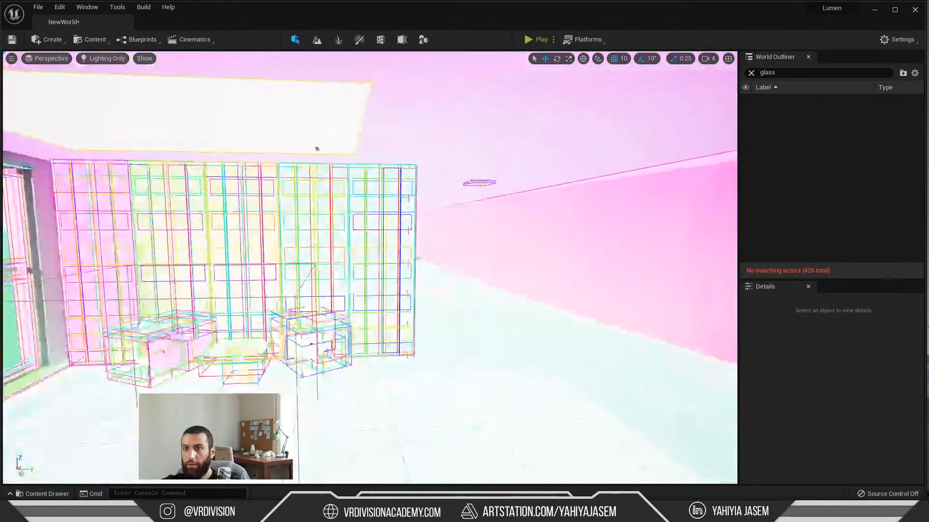
# Step: Examine the Lumen card placement on the circle-patterned wall, the chairs and the small table
pyautogui.moveTo(425, 295); pyautogui.dragTo(403, 291, button='right')
pyautogui.press('s')
pyautogui.press('w')
pyautogui.press('w')
pyautogui.press('d')
pyautogui.press('a')
pyautogui.press('w')
pyautogui.press('s')
# Step: Turn off the card visualization with the r.Lumen.Visualize.CardPlacement console command and view the sunlit wall
pyautogui.press('`')
pyautogui.write('r.Lumen.Visualize.CardPlacement 1.')
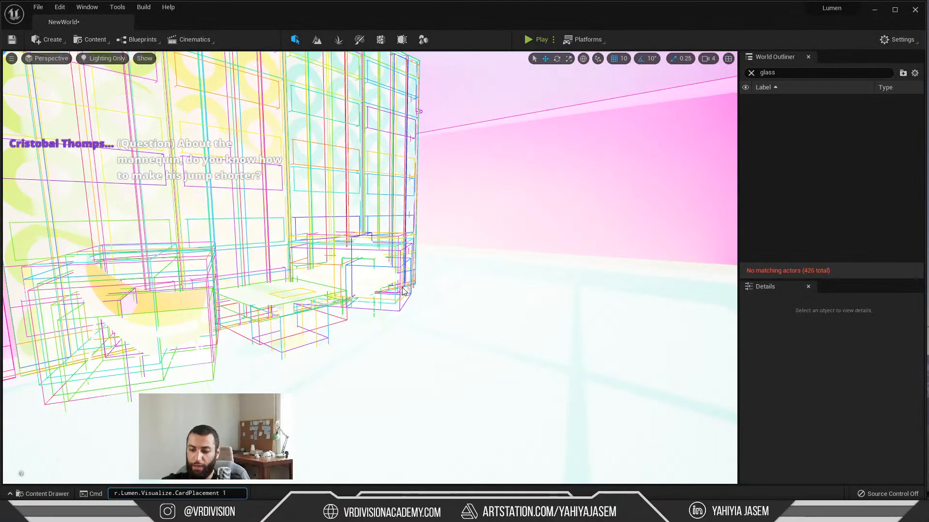
pyautogui.press('BackSpace')
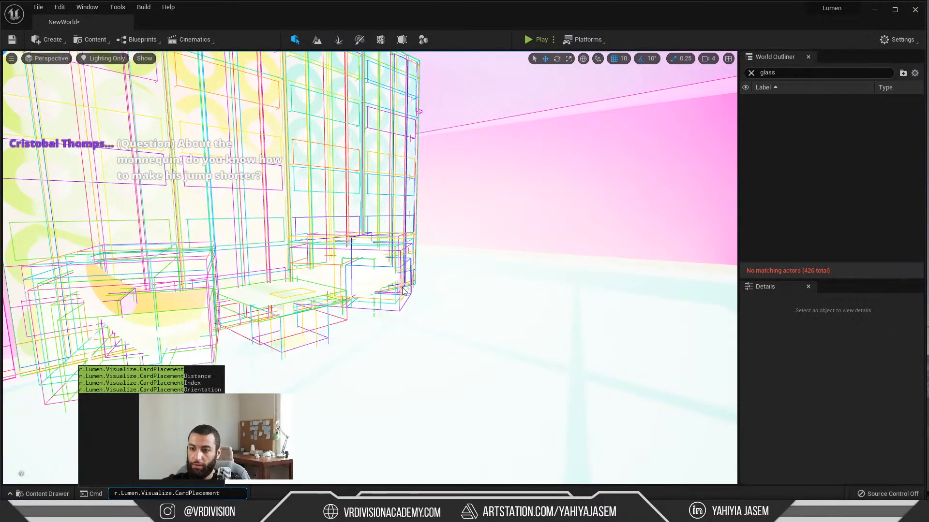
pyautogui.press('Return')
pyautogui.moveTo(402, 288); pyautogui.dragTo(346, 267, button='right')
pyautogui.press('s')
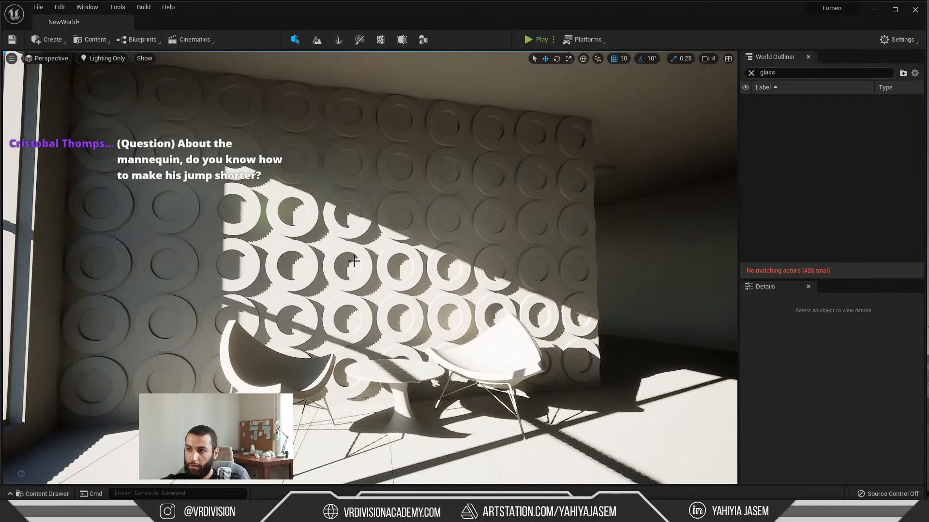
# Step: Select the Object022 circle panel on the wall, locate its mesh asset, and open it in the static mesh editor
pyautogui.click(353, 261)
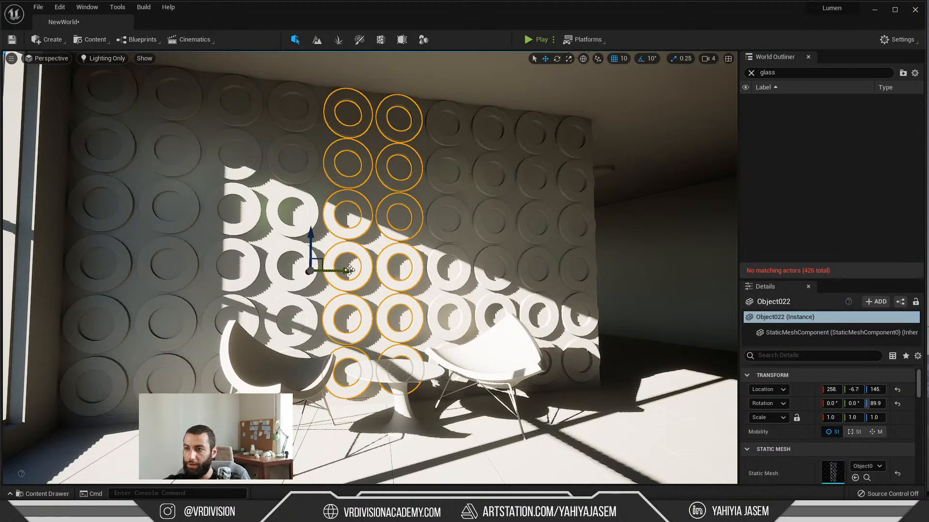
pyautogui.moveTo(349, 270); pyautogui.dragTo(353, 270, button='right')
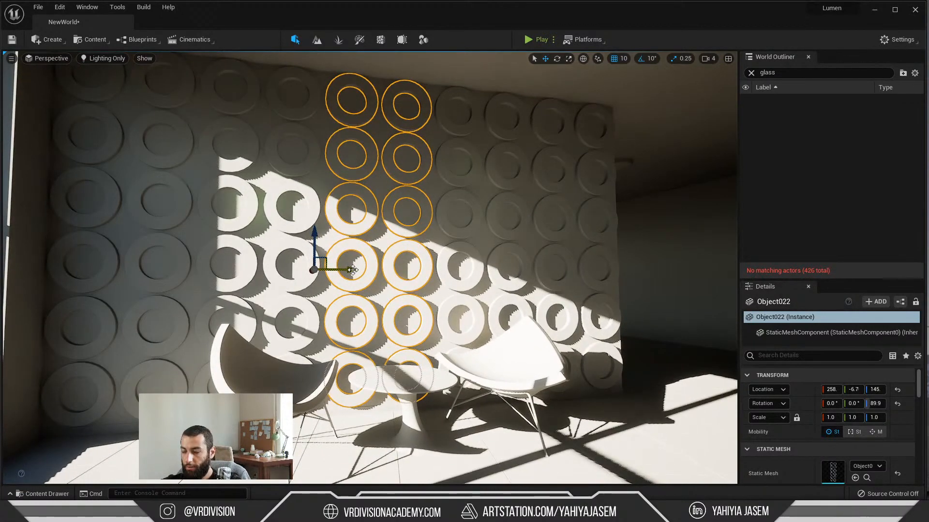
pyautogui.hotkey('ctrl', 'b')
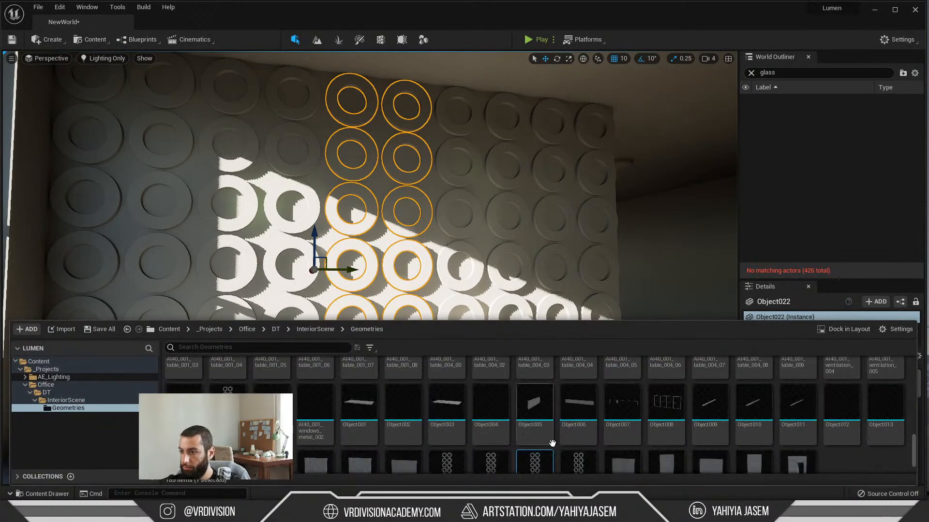
pyautogui.doubleClick(545, 430)
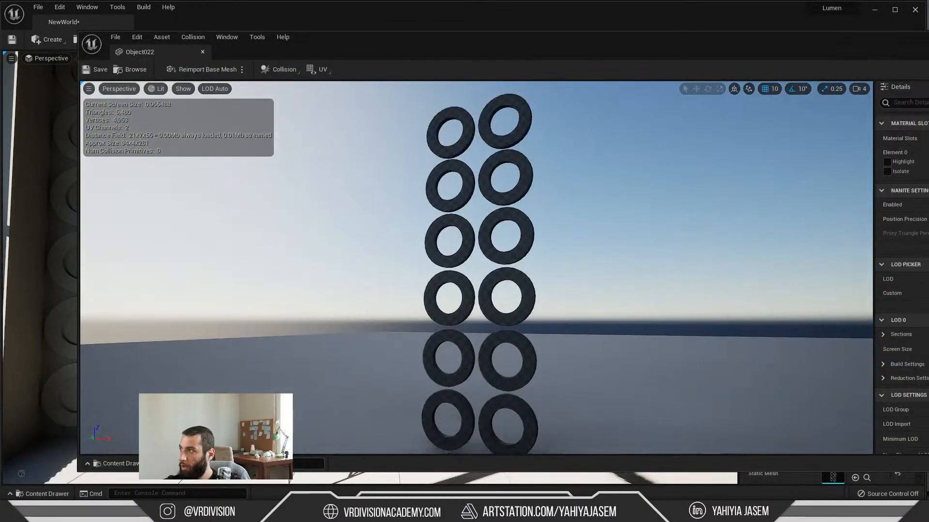
# Step: Shrink the Object022 mesh editor window and move it aside to compare it with the circle-patterned wall in the level
pyautogui.moveTo(928, 165); pyautogui.dragTo(589, 162)
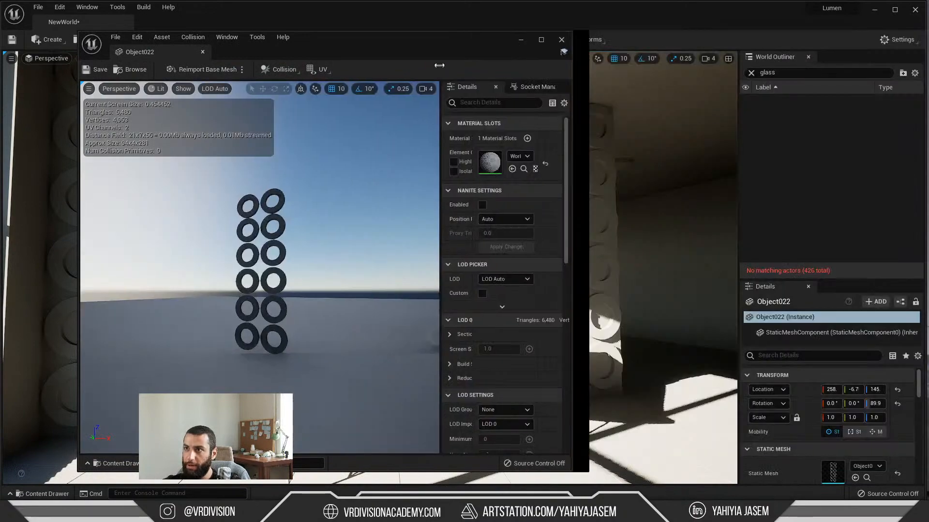
pyautogui.moveTo(401, 37); pyautogui.dragTo(130, 299)
pyautogui.moveTo(484, 240); pyautogui.dragTo(481, 243, button='right')
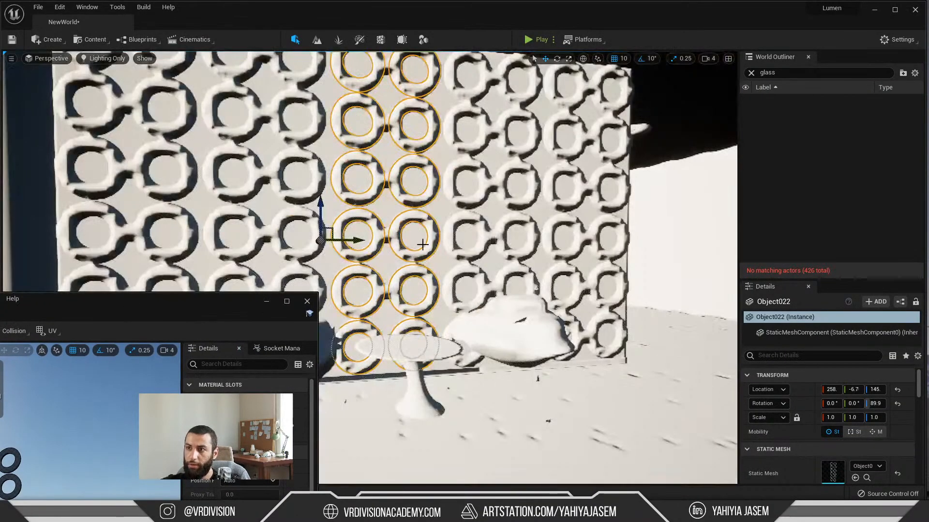
# Step: View the selected circle panel up close and bring its mesh editor window up beside it for comparison
pyautogui.moveTo(359, 227); pyautogui.dragTo(300, 213, button='right')
pyautogui.moveTo(580, 177); pyautogui.dragTo(551, 173, button='right')
pyautogui.moveTo(488, 166); pyautogui.dragTo(456, 199, button='right')
pyautogui.moveTo(172, 322); pyautogui.dragTo(202, 160)
# Step: Filter the mesh's details by "mesh distan" and widen the editor window and details area to read the distance field settings
pyautogui.scroll(-5, 306, 334)
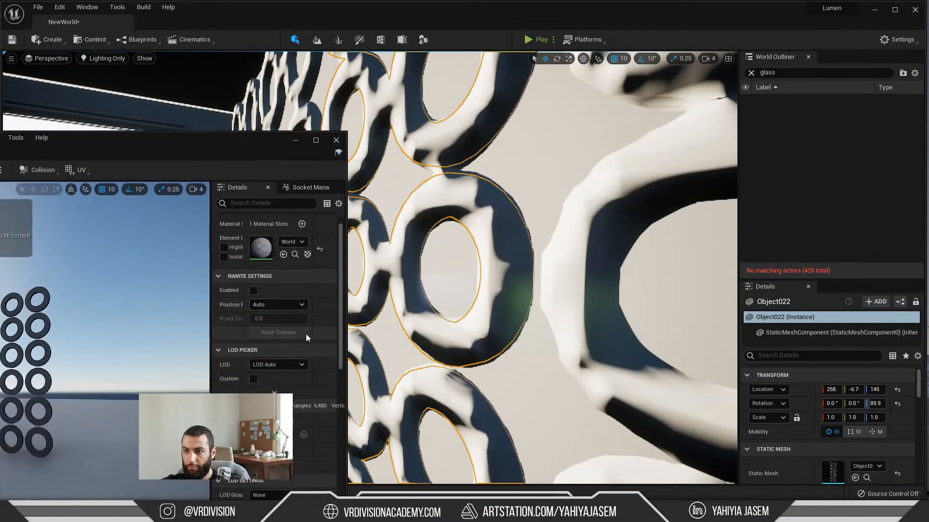
pyautogui.scroll(-2, 260, 344)
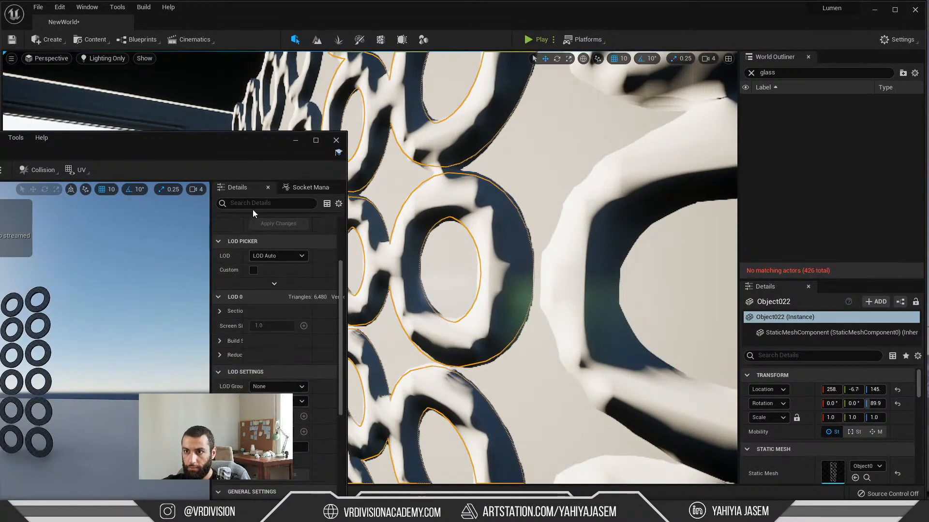
pyautogui.write('mesh distan')
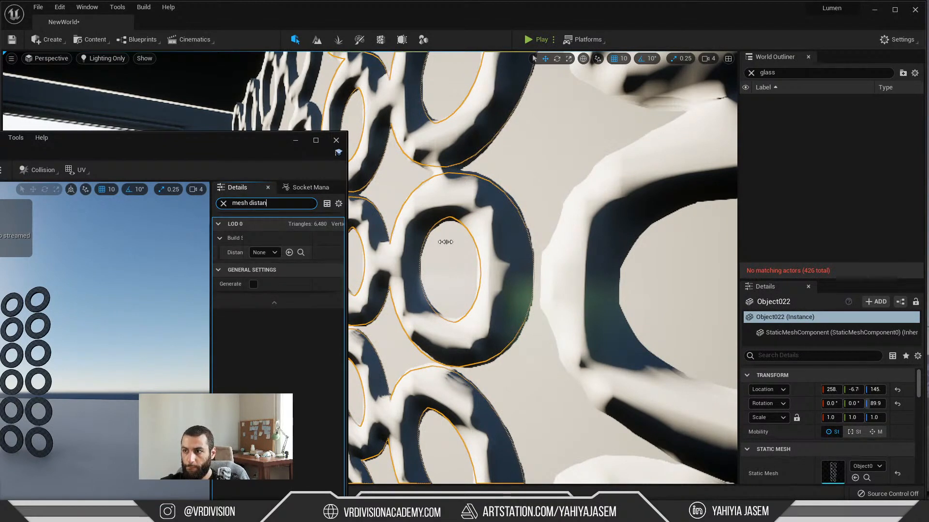
pyautogui.moveTo(346, 241); pyautogui.dragTo(468, 241)
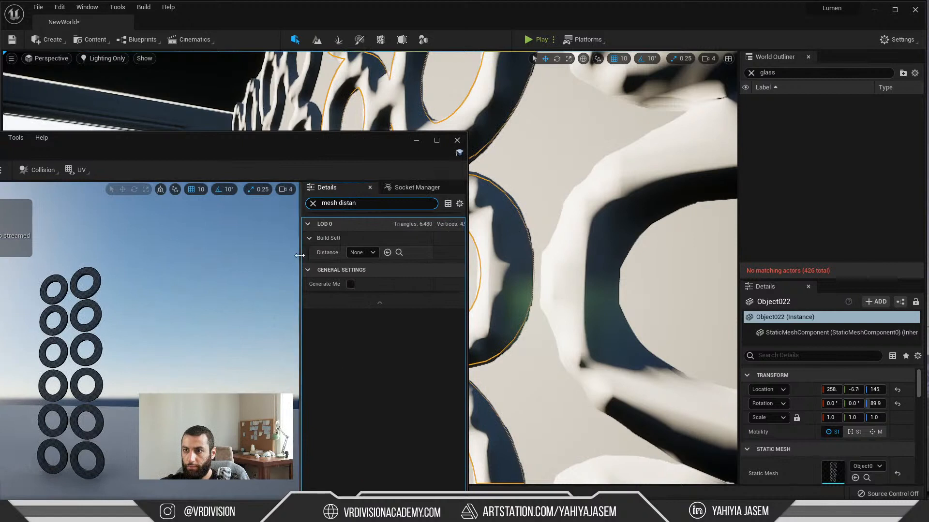
pyautogui.moveTo(302, 240); pyautogui.dragTo(343, 257)
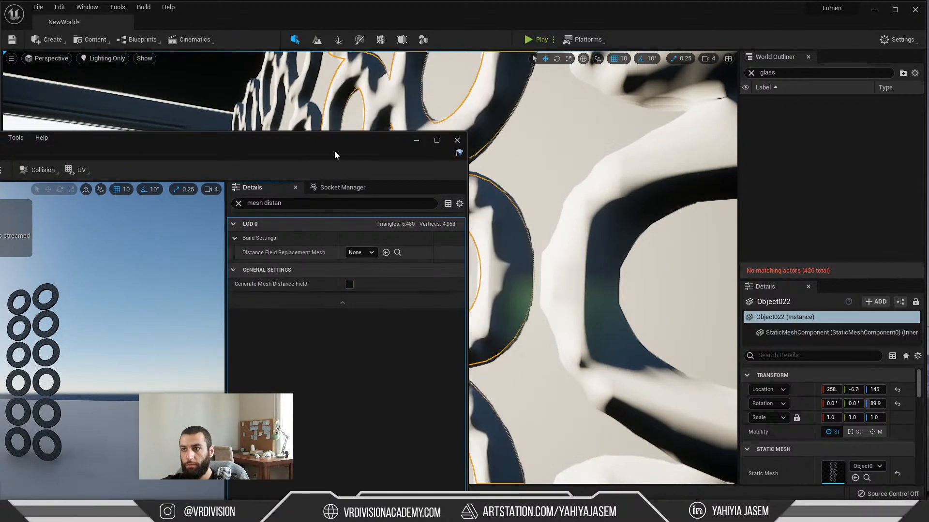
# Step: Clear the details filter and look through the mesh's LOD 0 build settings and general settings
pyautogui.moveTo(334, 150); pyautogui.dragTo(250, 154)
pyautogui.click(154, 208)
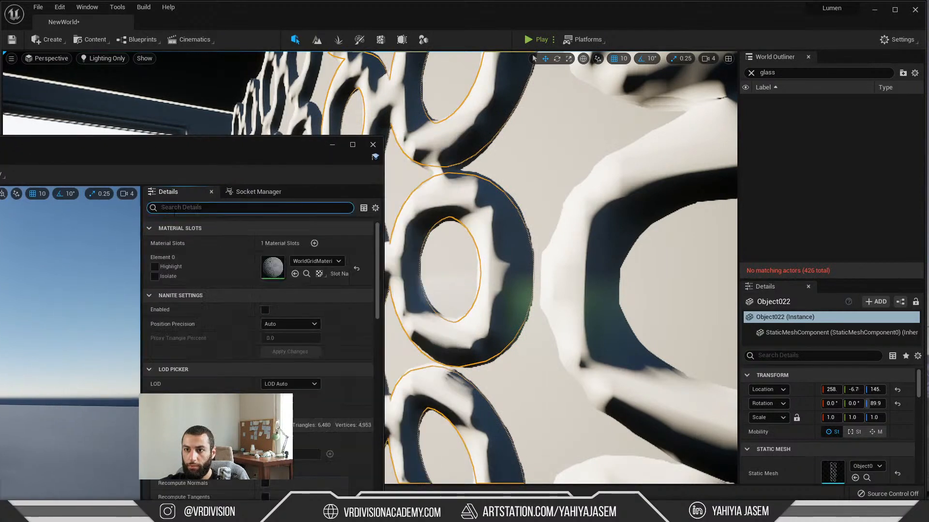
pyautogui.scroll(-5, 271, 315)
pyautogui.scroll(-6, 237, 338)
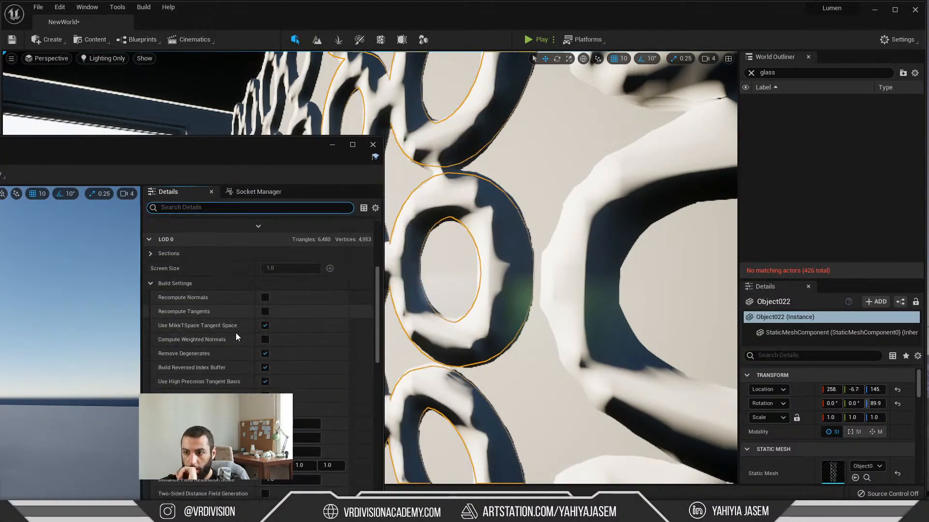
pyautogui.scroll(-8, 225, 369)
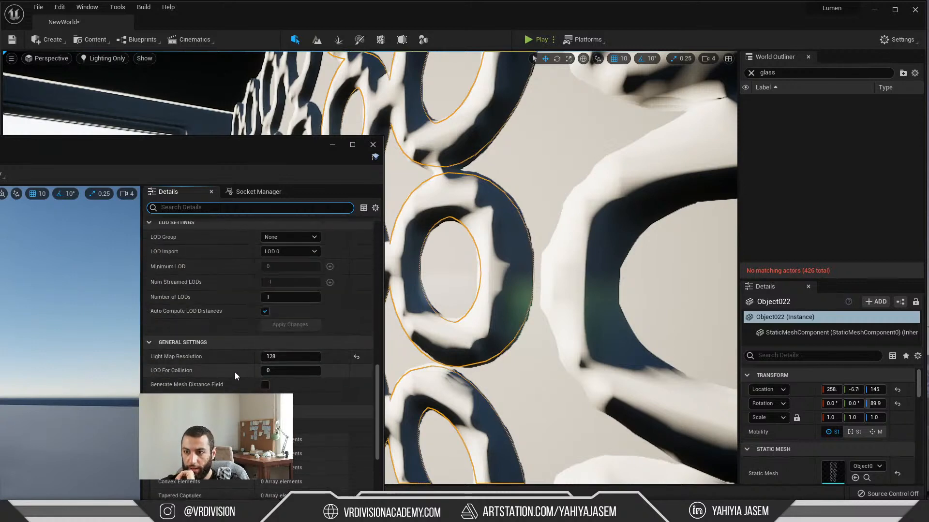
pyautogui.scroll(12, 242, 373)
pyautogui.scroll(4, 237, 373)
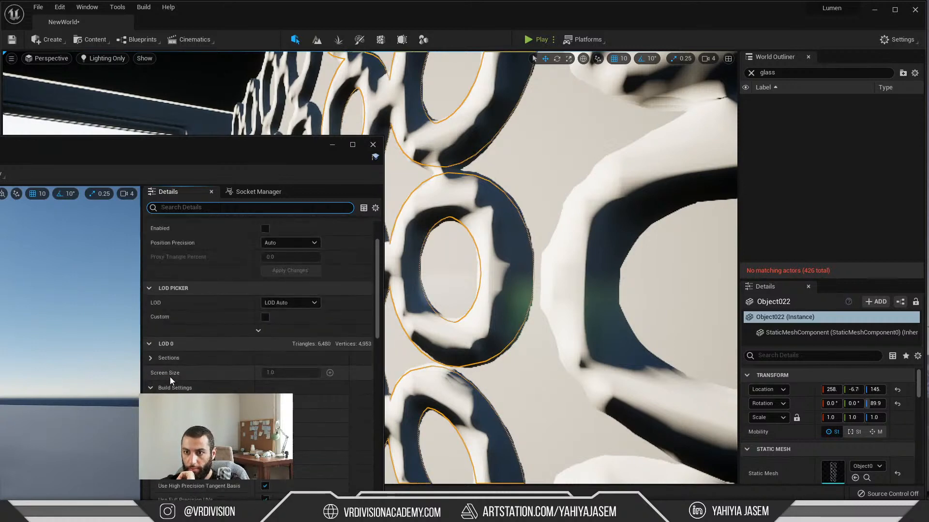
# Step: Collapse the Build Settings and examine the mesh's reduction, LOD, general and import settings
pyautogui.click(151, 387)
pyautogui.scroll(-3, 161, 385)
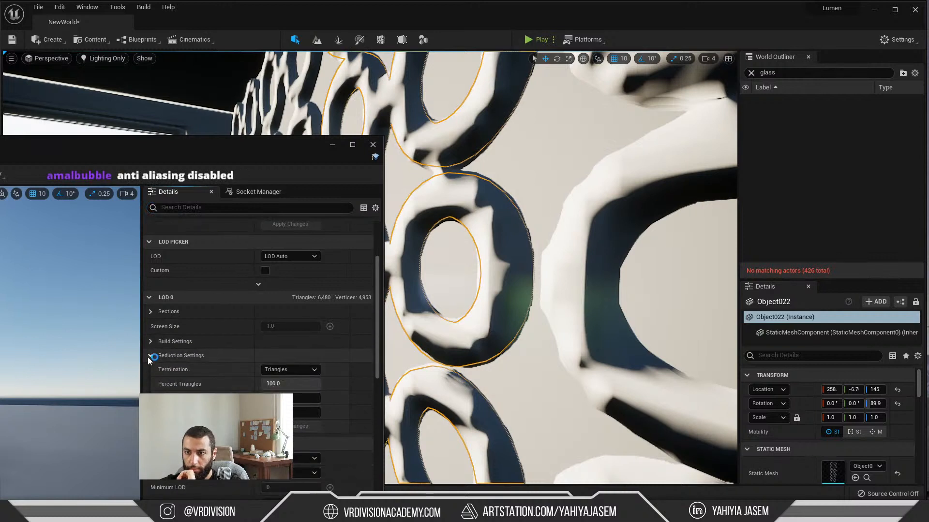
pyautogui.click(200, 384)
pyautogui.scroll(-5, 216, 381)
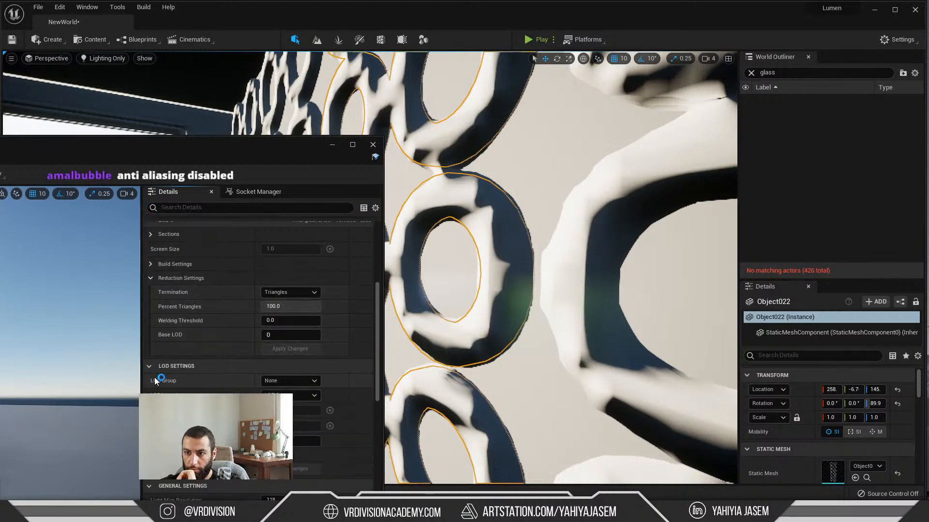
pyautogui.click(179, 345)
pyautogui.click(183, 377)
pyautogui.scroll(-3, 183, 377)
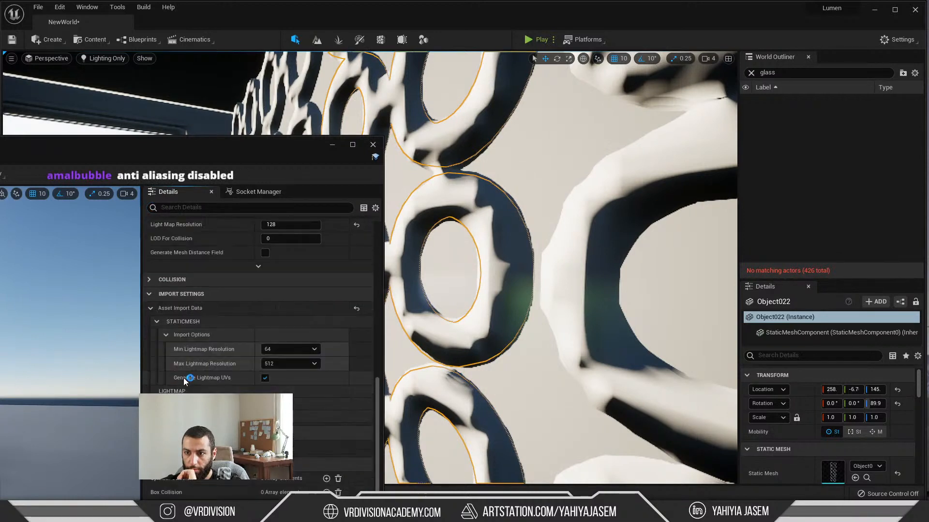
pyautogui.click(188, 349)
pyautogui.scroll(5, 191, 341)
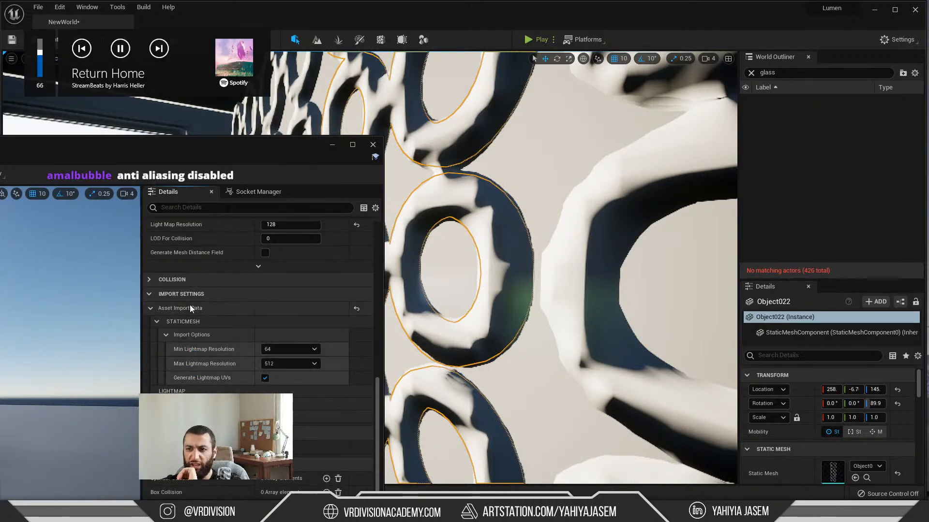
pyautogui.click(187, 321)
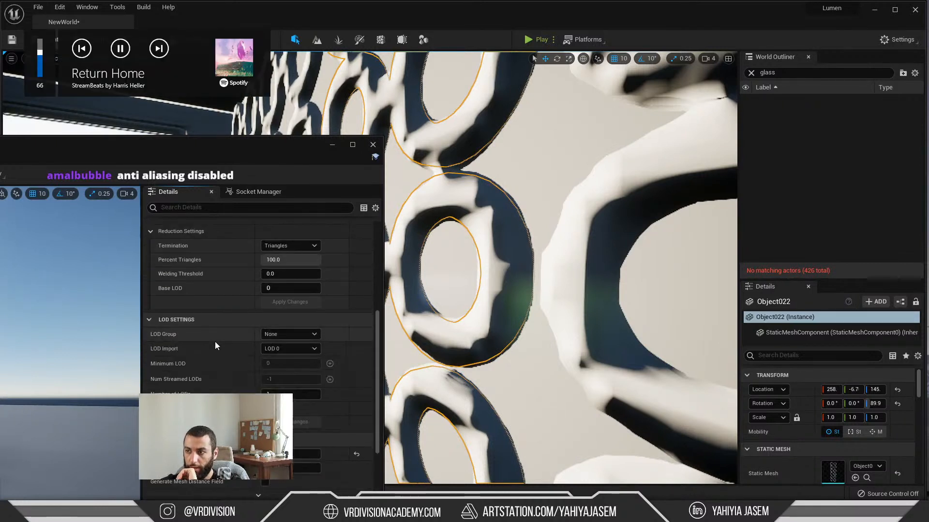
pyautogui.scroll(5, 214, 343)
pyautogui.scroll(3, 207, 354)
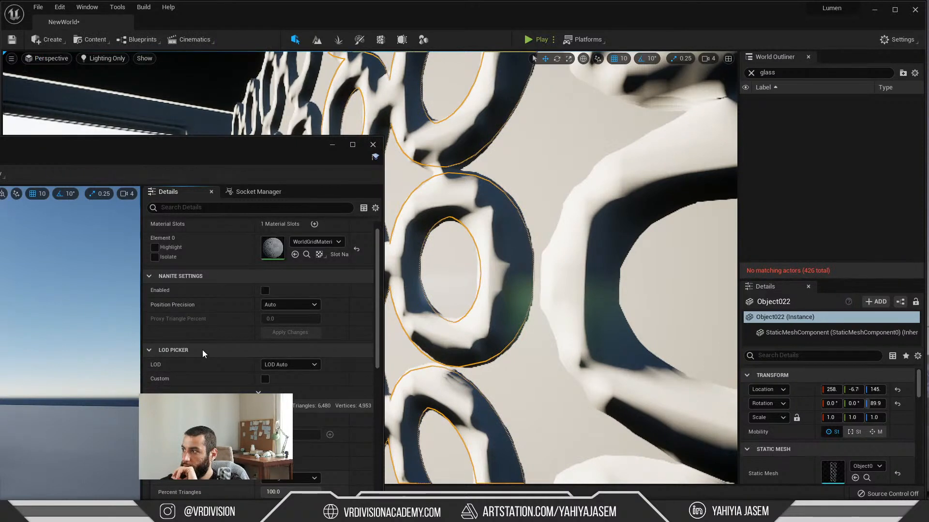
# Step: Bring the Streamlabs OBS window into view to check its Mini Feed, and move it back off the screen
pyautogui.moveTo(928, 67); pyautogui.dragTo(437, 72)
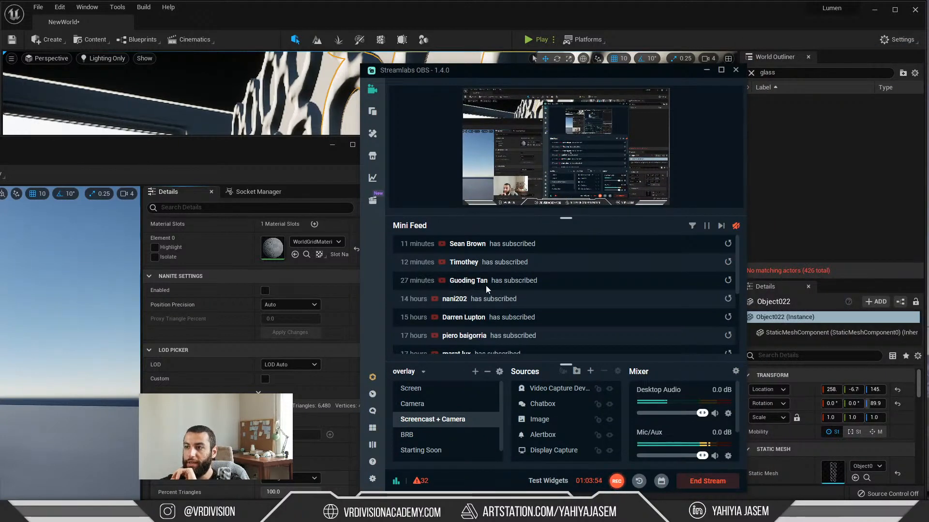
pyautogui.moveTo(405, 70); pyautogui.dragTo(928, 50)
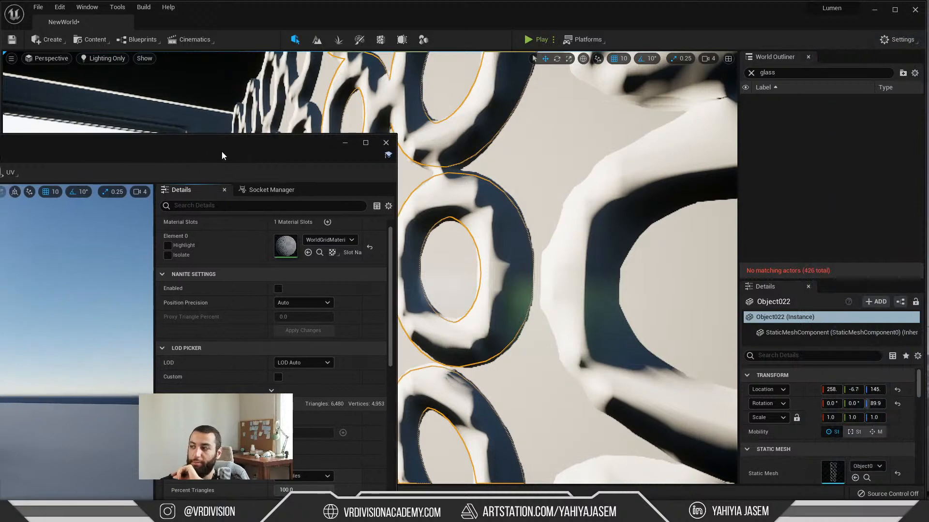
# Step: Reposition the mesh editor window, expand LOD 0's Build Settings, and check the Distance Field Replacement Mesh options
pyautogui.moveTo(222, 150); pyautogui.dragTo(313, 142)
pyautogui.scroll(4, 179, 317)
pyautogui.scroll(2, 166, 329)
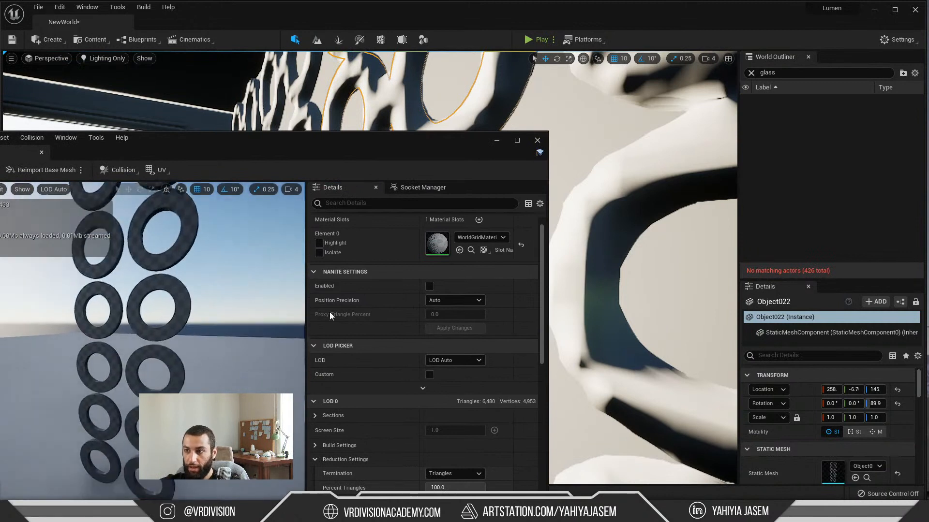
pyautogui.scroll(-2, 321, 349)
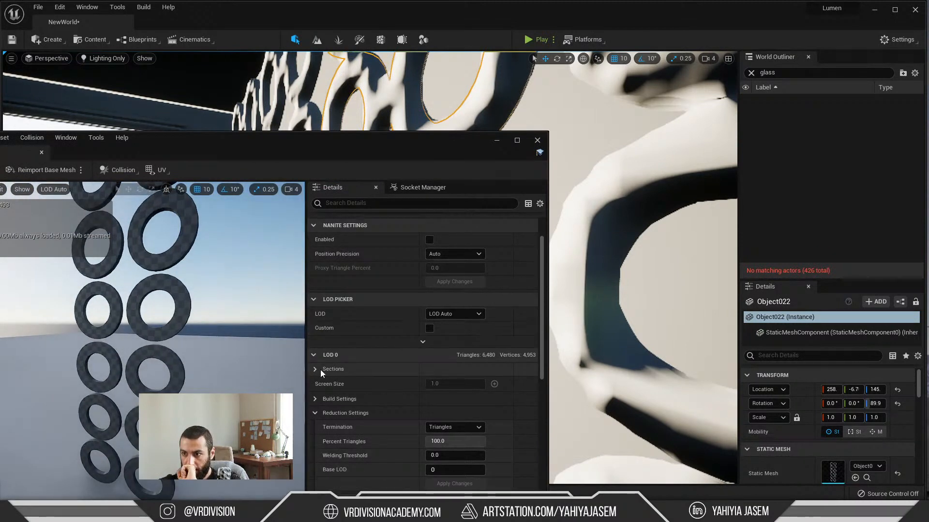
pyautogui.scroll(-2, 320, 369)
pyautogui.click(315, 353)
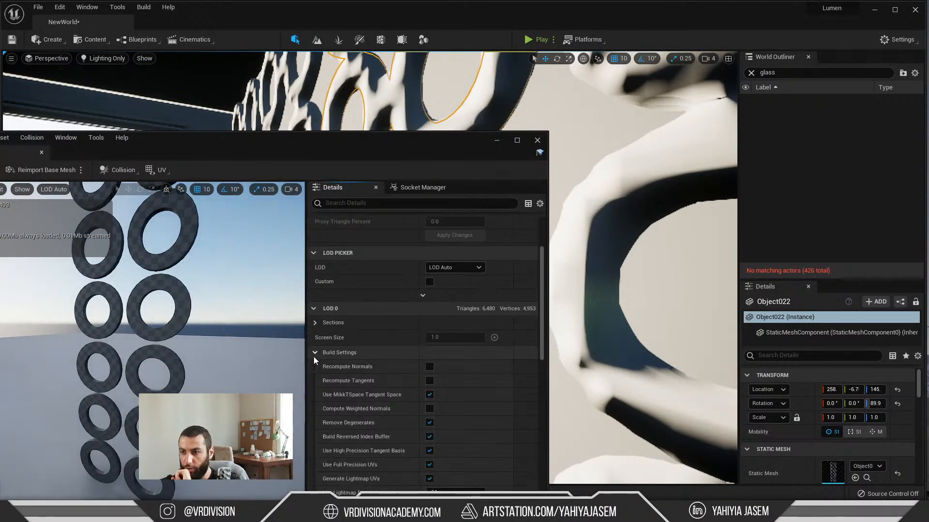
pyautogui.scroll(-6, 457, 323)
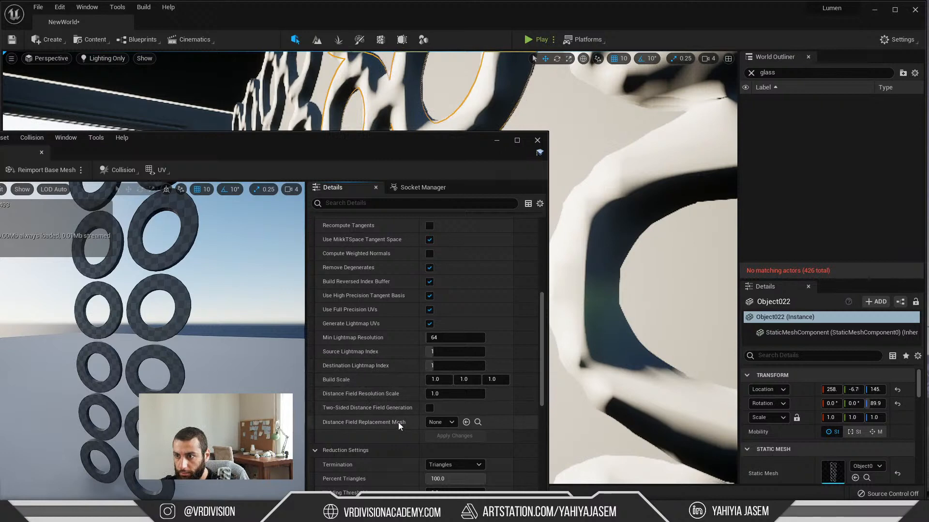
pyautogui.click(448, 425)
pyautogui.click(448, 425)
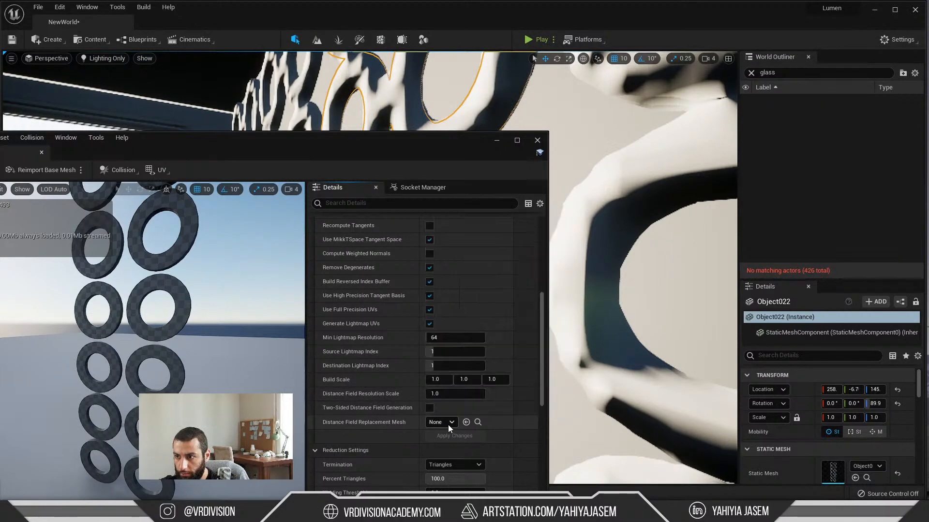
# Step: Review the mesh's LOD 0 sections, Nanite settings, LOD picker and distance field build options
pyautogui.scroll(-2, 440, 443)
pyautogui.scroll(4, 450, 428)
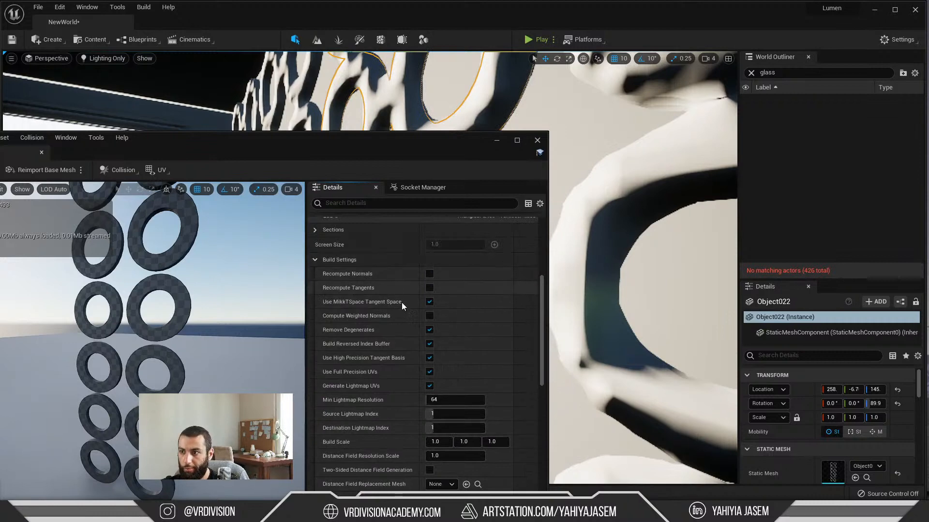
pyautogui.scroll(2, 315, 269)
pyautogui.click(315, 277)
pyautogui.click(315, 277)
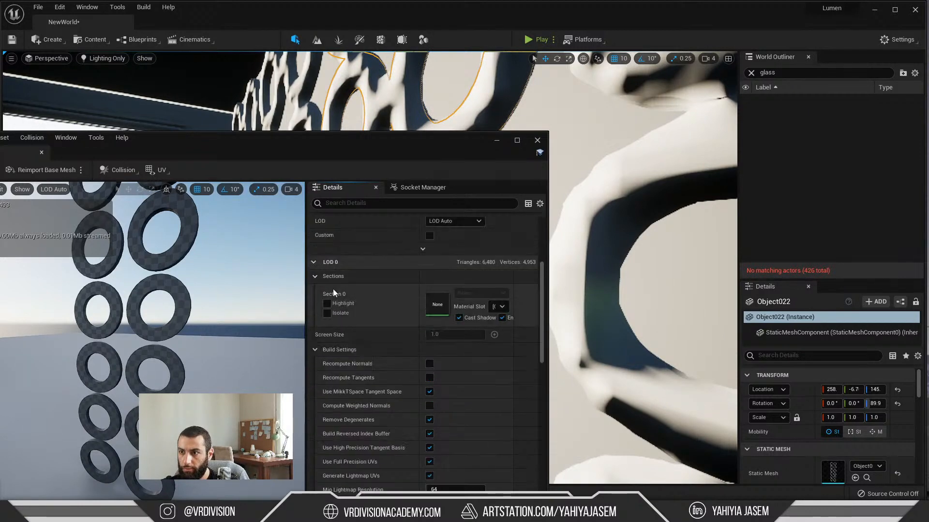
pyautogui.scroll(4, 386, 348)
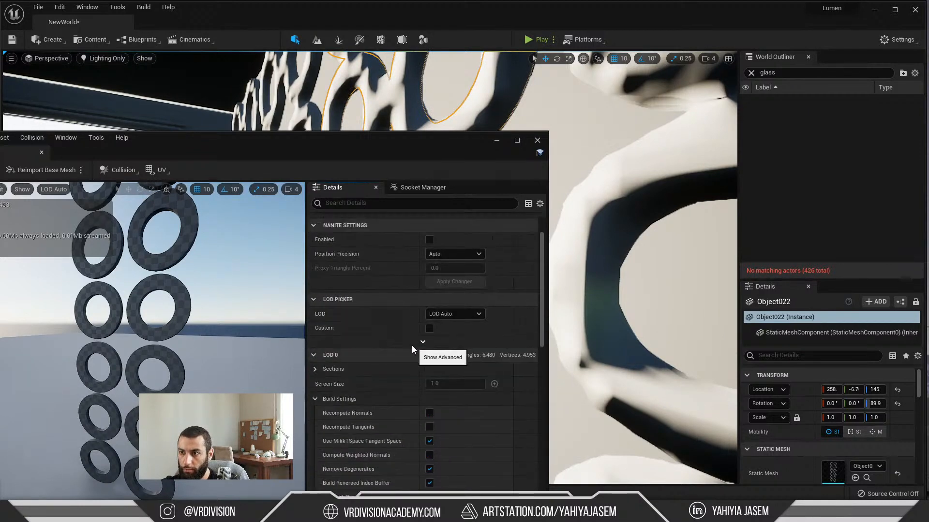
pyautogui.scroll(3, 386, 344)
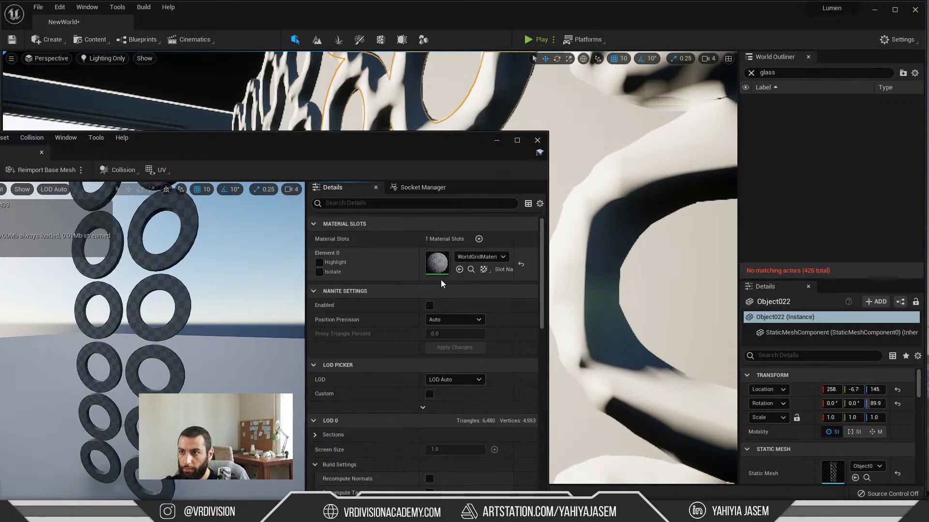
pyautogui.scroll(-5, 368, 300)
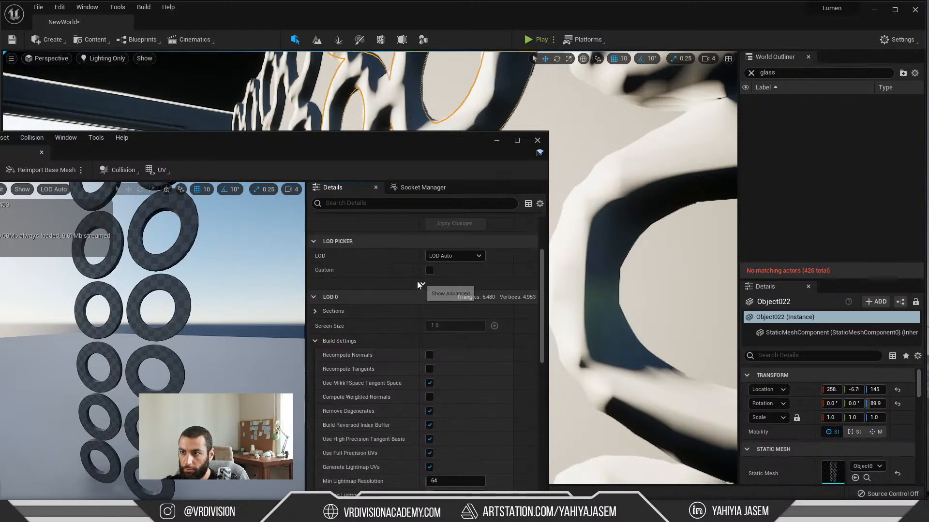
pyautogui.scroll(-2, 418, 300)
pyautogui.scroll(-1, 344, 283)
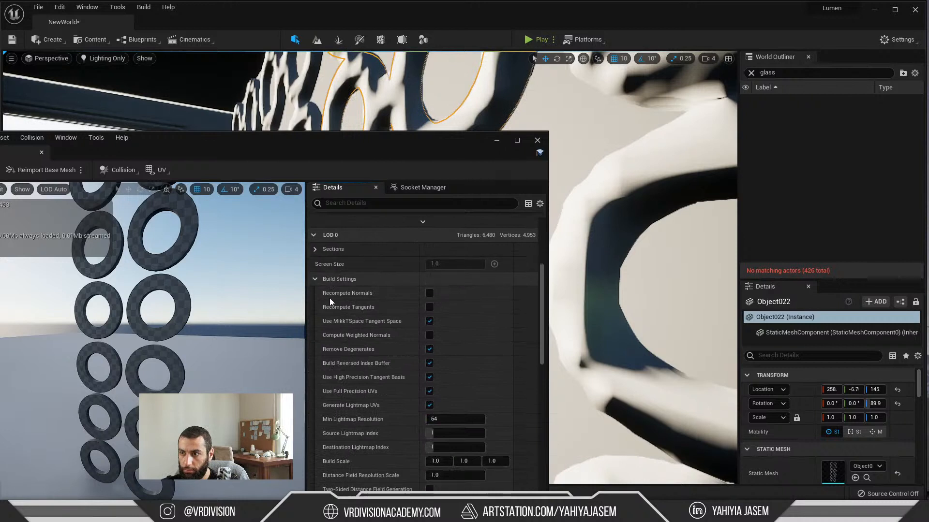
pyautogui.scroll(-1, 380, 291)
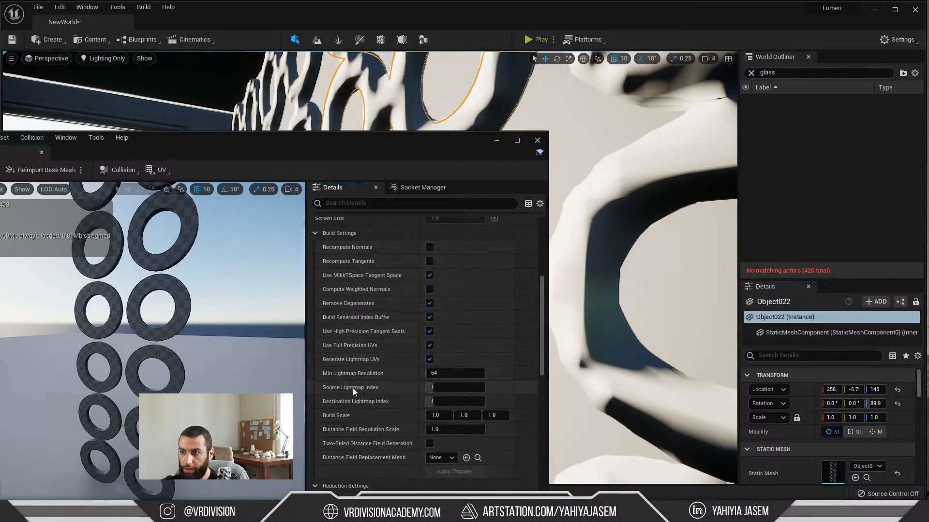
# Step: Set the mesh's Distance Field Resolution Scale to 0.5 and apply the changes
pyautogui.scroll(-1, 352, 388)
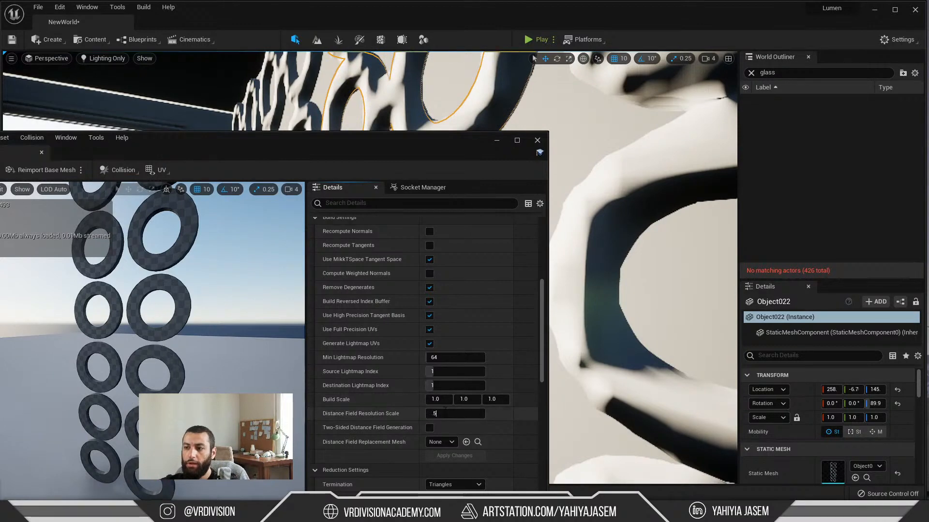
pyautogui.press('Return')
pyautogui.moveTo(389, 146); pyautogui.dragTo(205, 93)
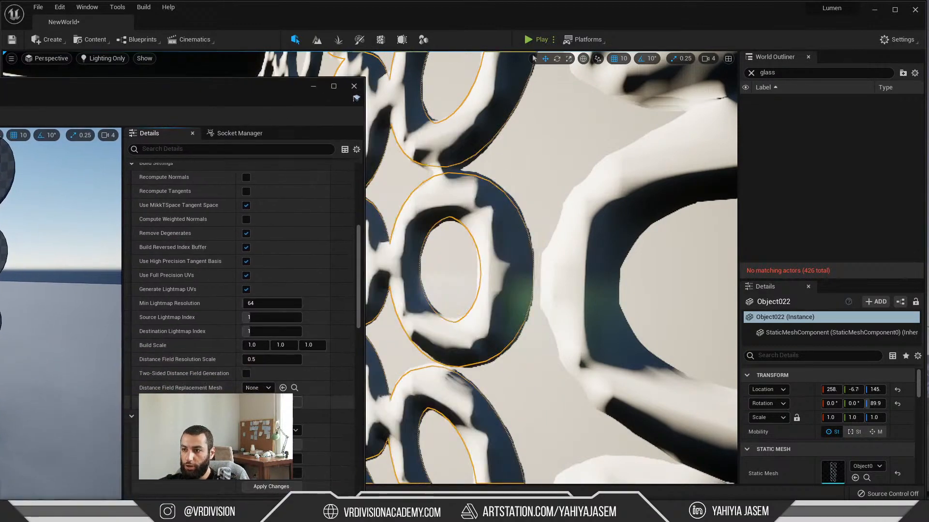
pyautogui.click(272, 487)
# Step: Examine the rebuilt distance field of the Object022 circle panels on the wall from afar and up close
pyautogui.moveTo(508, 290)
pyautogui.mouseDown(button='right')
pyautogui.moveTo(437, 274)
pyautogui.moveTo(508, 281)
pyautogui.mouseUp(button='right')
pyautogui.press('s')
pyautogui.press('w')
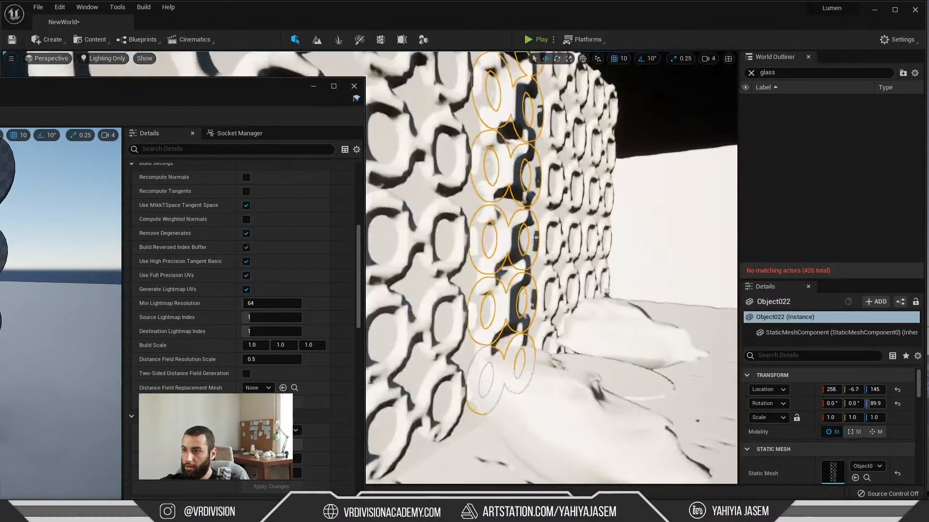
pyautogui.moveTo(489, 331); pyautogui.dragTo(453, 332, button='right')
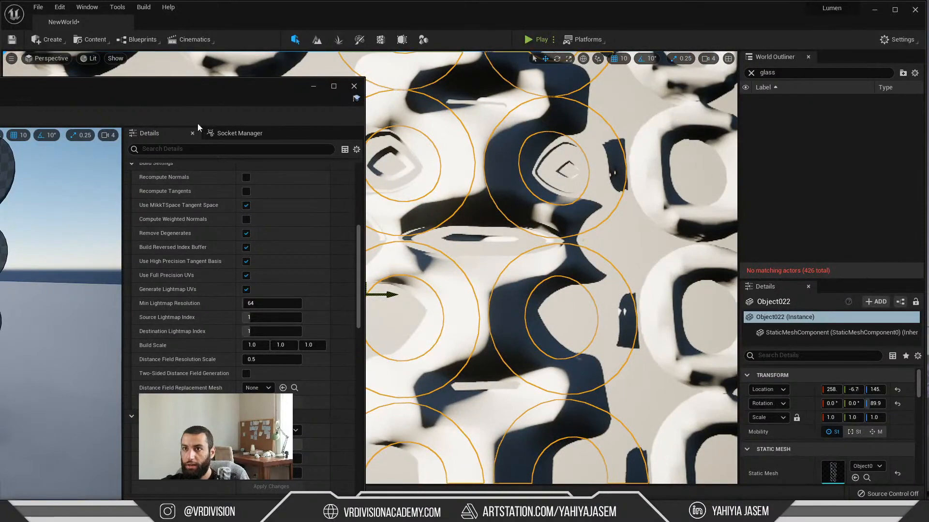
# Step: Move the mesh editor window out of the way, view the circle-patterned wall in Lit mode, and deselect the panel
pyautogui.moveTo(198, 127); pyautogui.dragTo(195, 416)
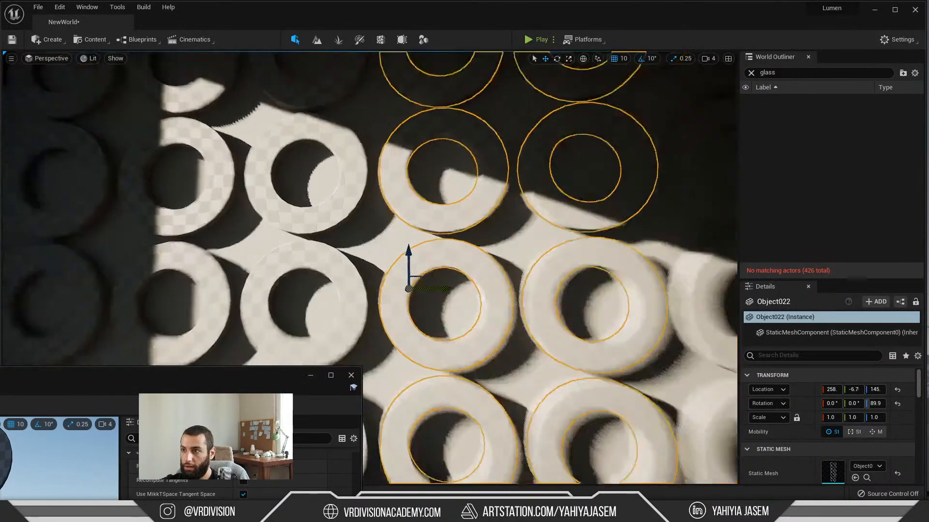
pyautogui.press('s')
pyautogui.moveTo(477, 293); pyautogui.dragTo(475, 299, button='right')
pyautogui.press('Escape')
# Step: Rotate the sun to shift its shadows over the circle-patterned wall, select the Object022 panel and view it in Lit mode
pyautogui.press('w')
pyautogui.press('w')
pyautogui.press('s')
pyautogui.hotkey('ctrl', 'l')
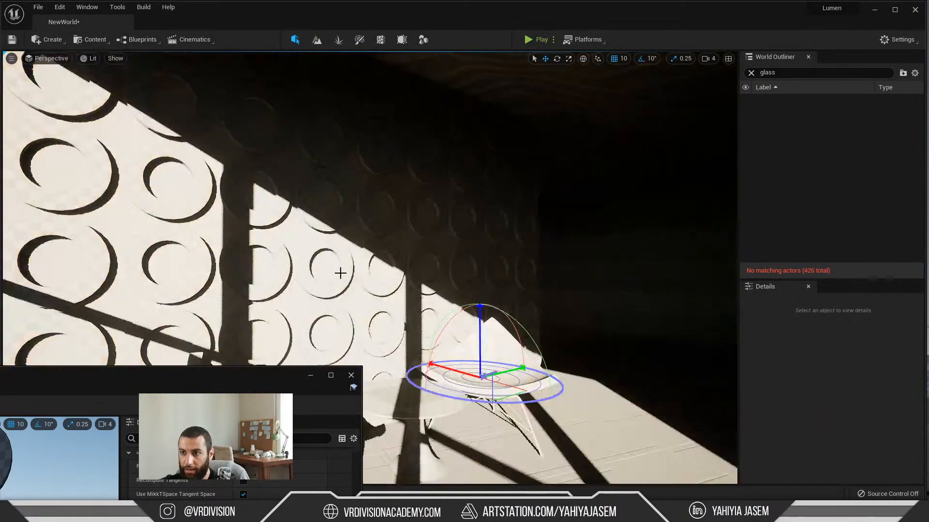
pyautogui.click(353, 223)
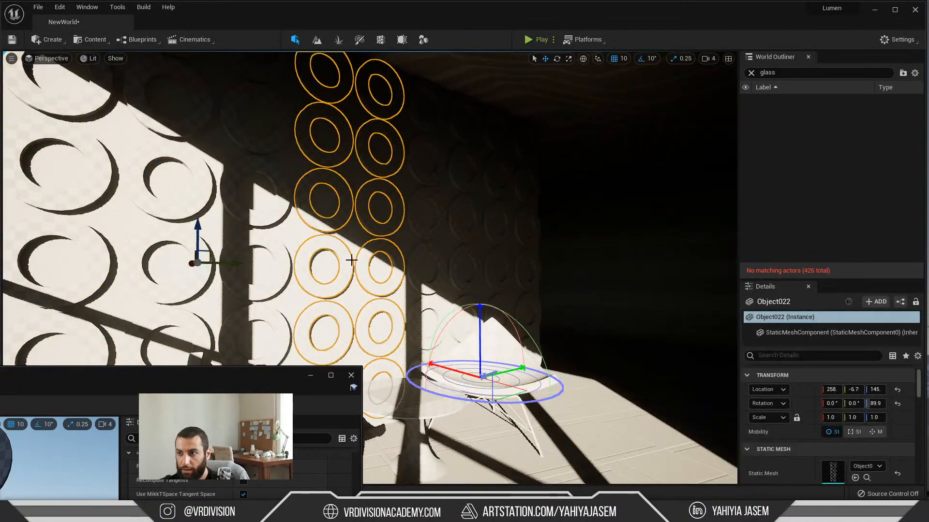
pyautogui.hotkey('ctrl', 'l')
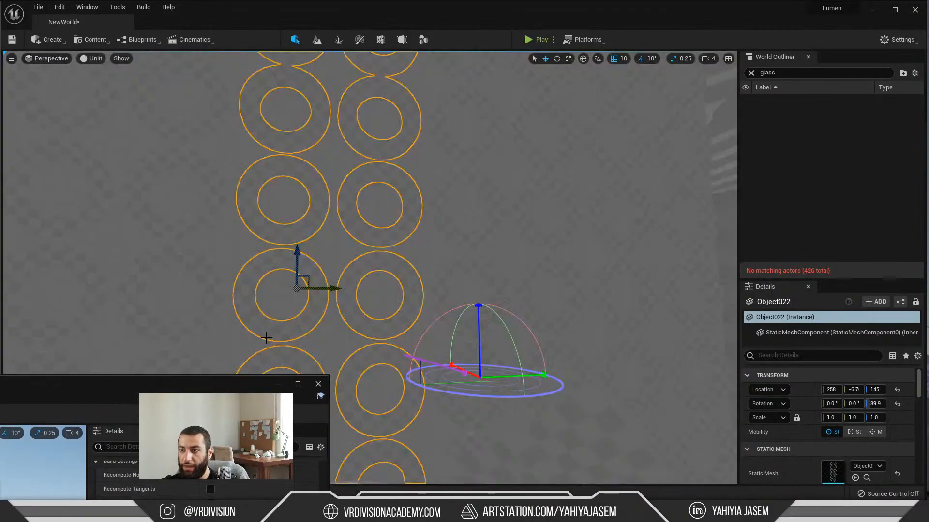
pyautogui.hotkey('alt', '4')
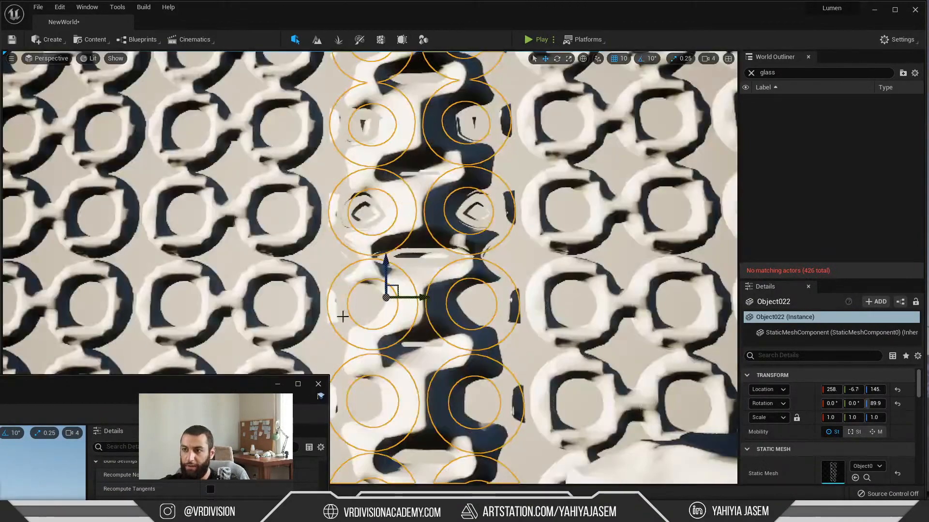
pyautogui.keyDown('alt'); pyautogui.moveTo(342, 317); pyautogui.dragTo(534, 276); pyautogui.keyUp('alt')
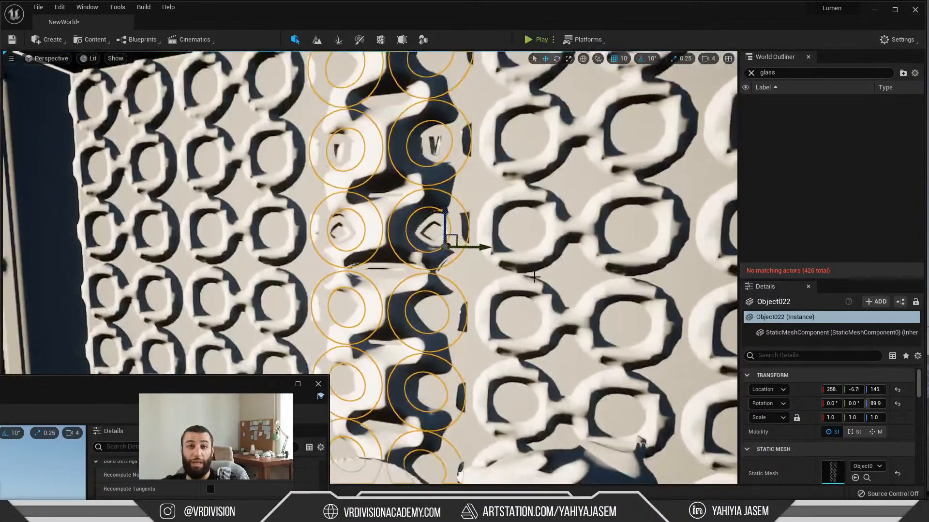
# Step: Examine the Lumen scene representation of the Object022 circle panel beside its neighbouring panels, from afar and up close
pyautogui.click(93, 59)
pyautogui.click(102, 89)
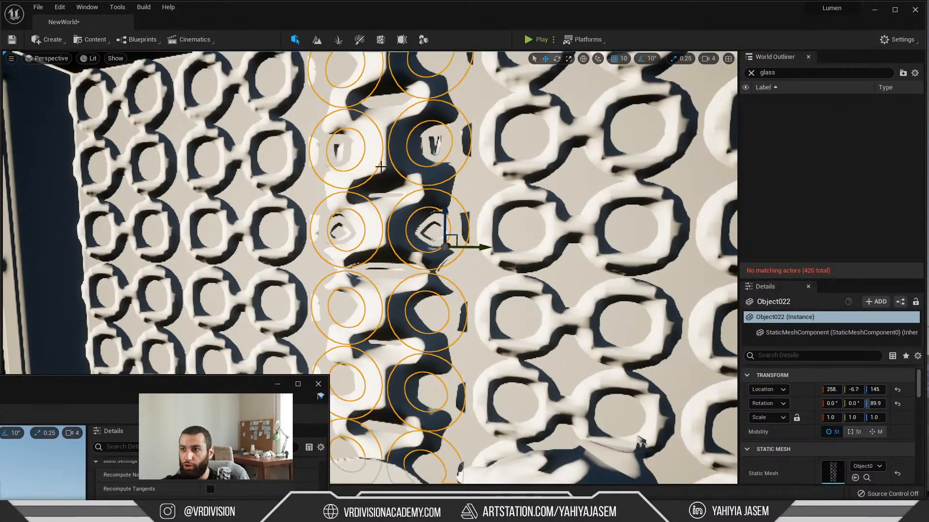
pyautogui.moveTo(381, 167); pyautogui.dragTo(387, 193, button='right')
pyautogui.press('w')
pyautogui.press('s')
pyautogui.moveTo(473, 203); pyautogui.dragTo(513, 181, button='right')
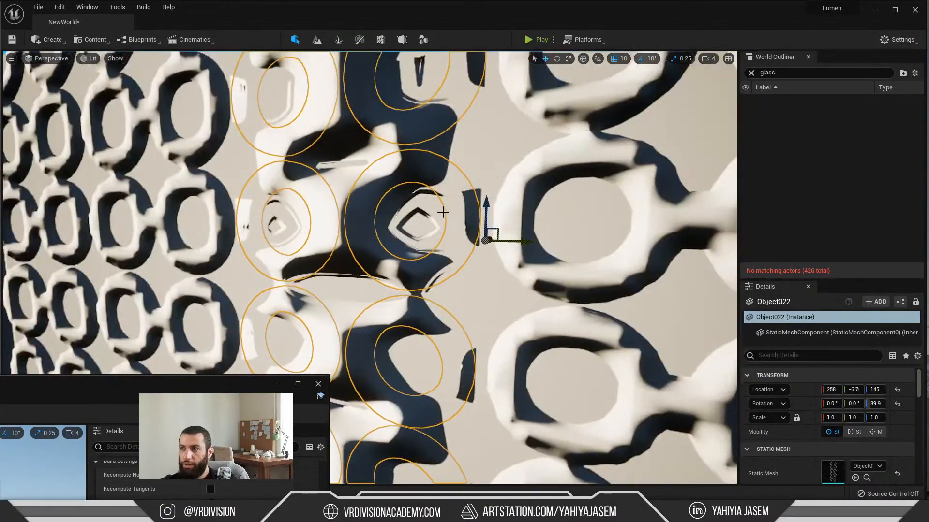
# Step: Return the viewport to Lit mode and inspect the shadows around the wall's circles
pyautogui.click(97, 62)
pyautogui.click(109, 82)
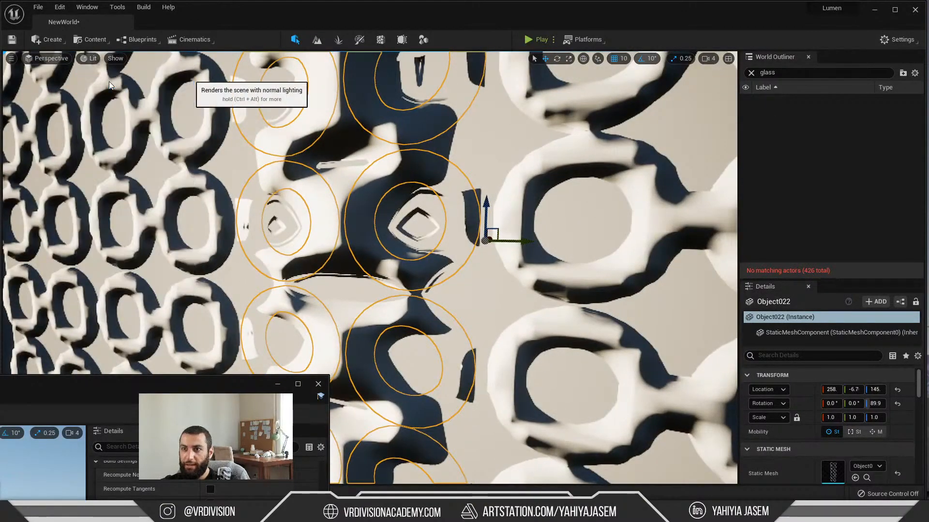
pyautogui.moveTo(364, 207); pyautogui.dragTo(426, 220, button='right')
pyautogui.hotkey('alt', '4')
pyautogui.press('w')
pyautogui.keyDown('alt'); pyautogui.moveTo(358, 379); pyautogui.dragTo(401, 376); pyautogui.keyUp('alt')
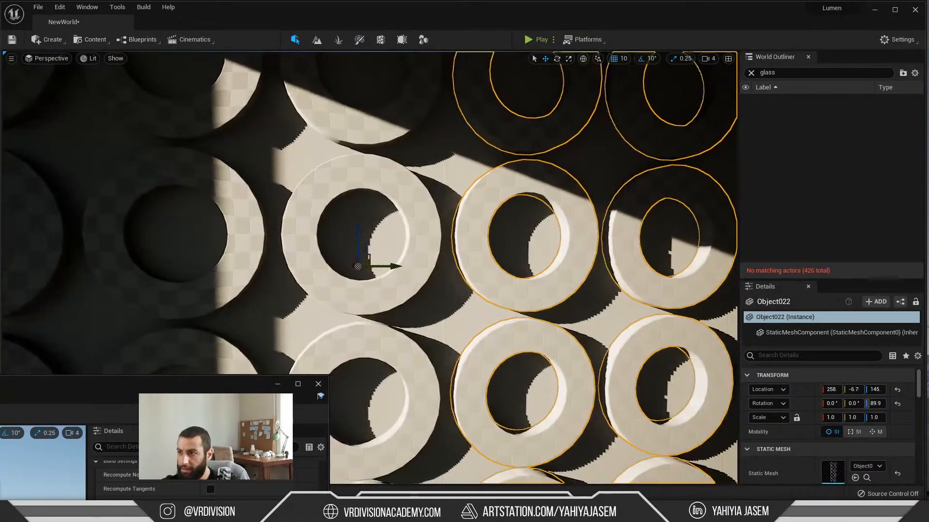
# Step: Rotate the sun back and forth while viewing the Object022 rings up close to test their shadow edges and surface cache
pyautogui.keyDown('alt'); pyautogui.moveTo(625, 253); pyautogui.dragTo(547, 263); pyautogui.keyUp('alt')
pyautogui.moveTo(309, 235); pyautogui.dragTo(371, 227, button='right')
pyautogui.press('w')
pyautogui.press('a')
pyautogui.moveTo(313, 241); pyautogui.dragTo(307, 241, button='right')
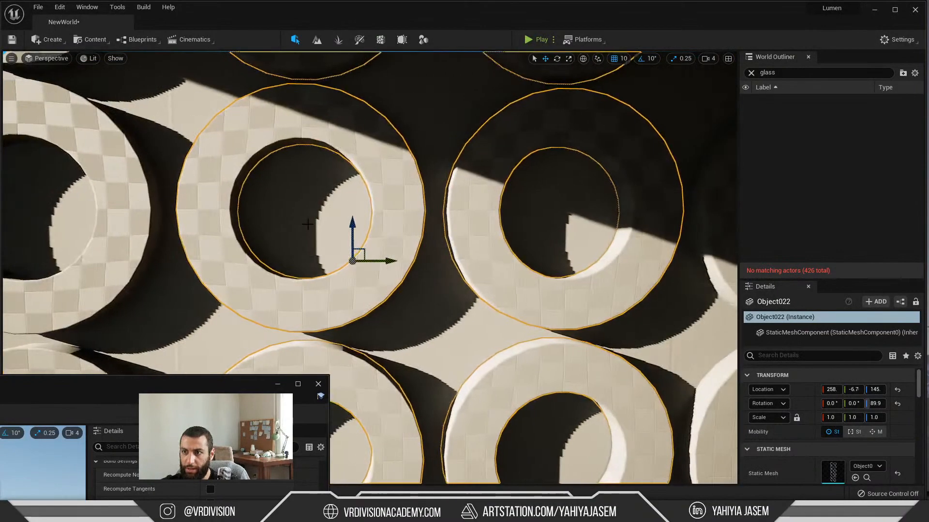
pyautogui.hotkey('ctrl', 'l')
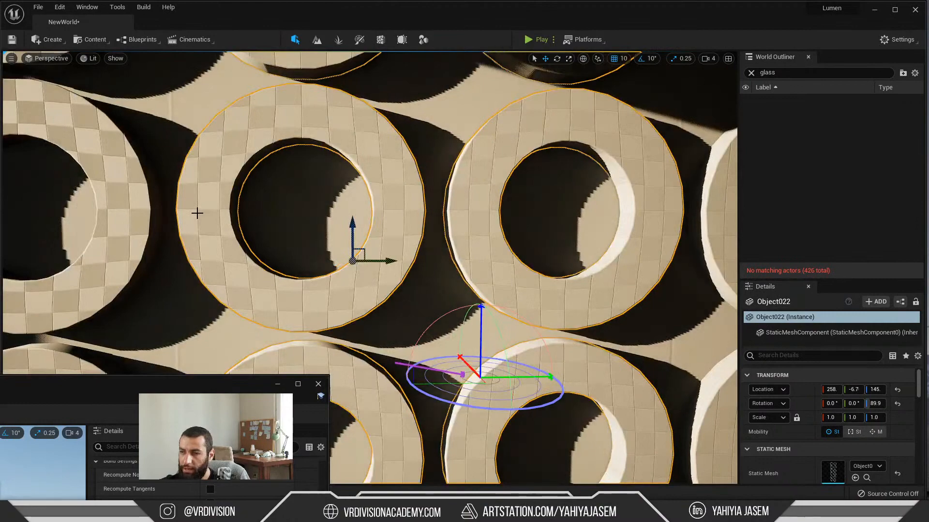
pyautogui.hotkey('ctrl', 'l')
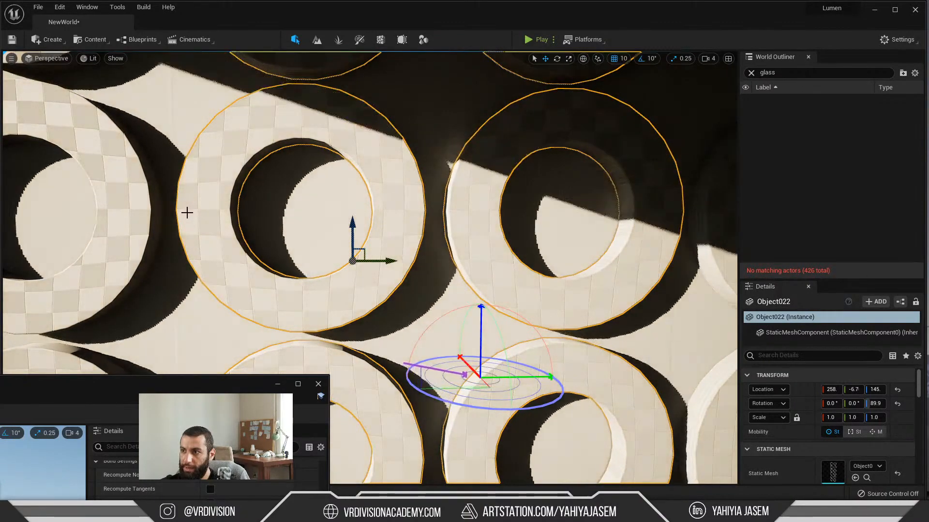
pyautogui.hotkey('ctrl', 'l')
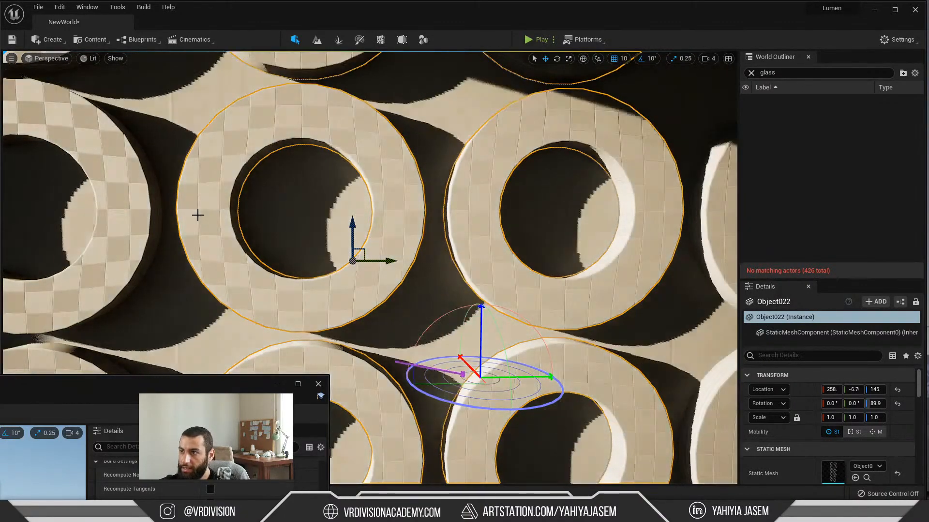
pyautogui.hotkey('ctrl', 'l')
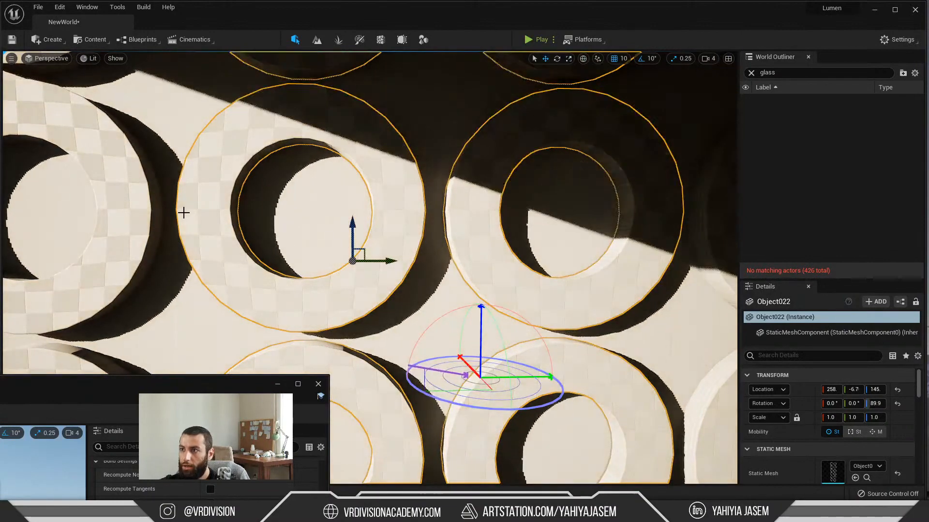
pyautogui.hotkey('ctrl', 'l')
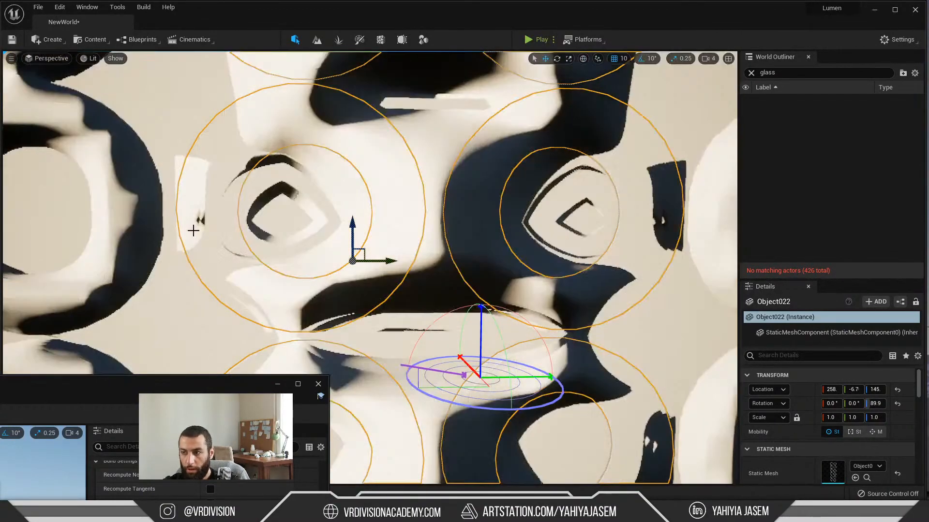
# Step: Apply a higher Distance Field Resolution Scale to the Object022 mesh in its mesh editor
pyautogui.moveTo(193, 230); pyautogui.dragTo(200, 241, button='right')
pyautogui.moveTo(171, 381)
pyautogui.mouseDown()
pyautogui.moveTo(173, 280)
pyautogui.moveTo(141, 132)
pyautogui.mouseUp()
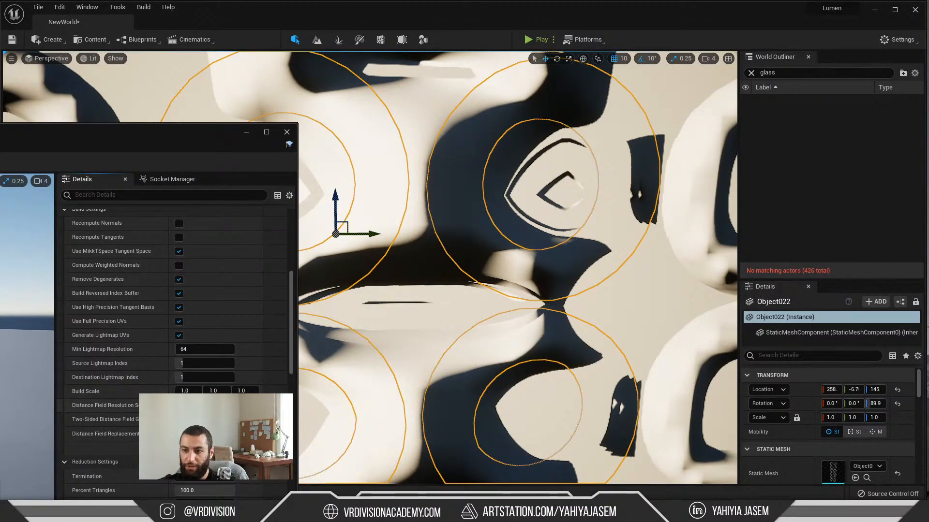
pyautogui.click(197, 448)
# Step: Compare the rebuilt Object022 rings with the neighbouring panels in the Lumen scene view, minimizing the mesh editor window
pyautogui.moveTo(535, 336); pyautogui.dragTo(496, 320, button='right')
pyautogui.press('s')
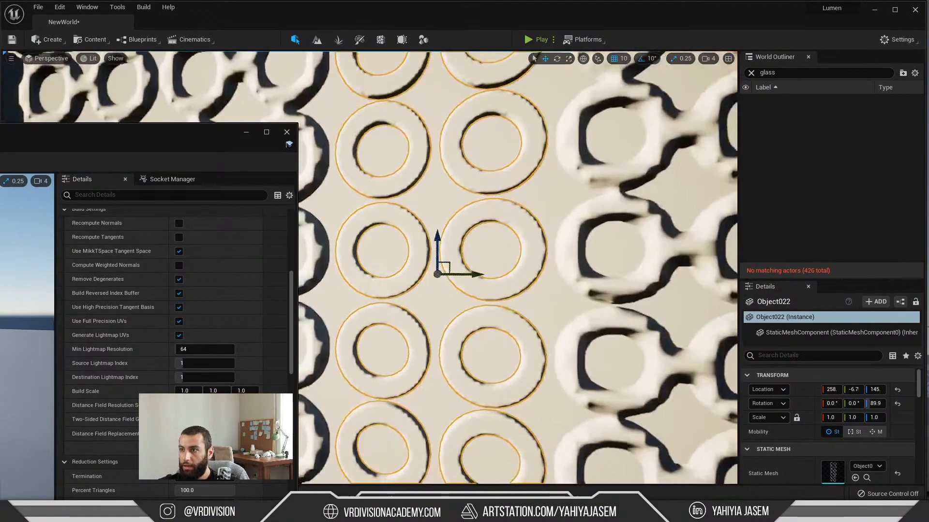
pyautogui.press('d')
pyautogui.moveTo(503, 271); pyautogui.dragTo(493, 268, button='right')
pyautogui.press('w')
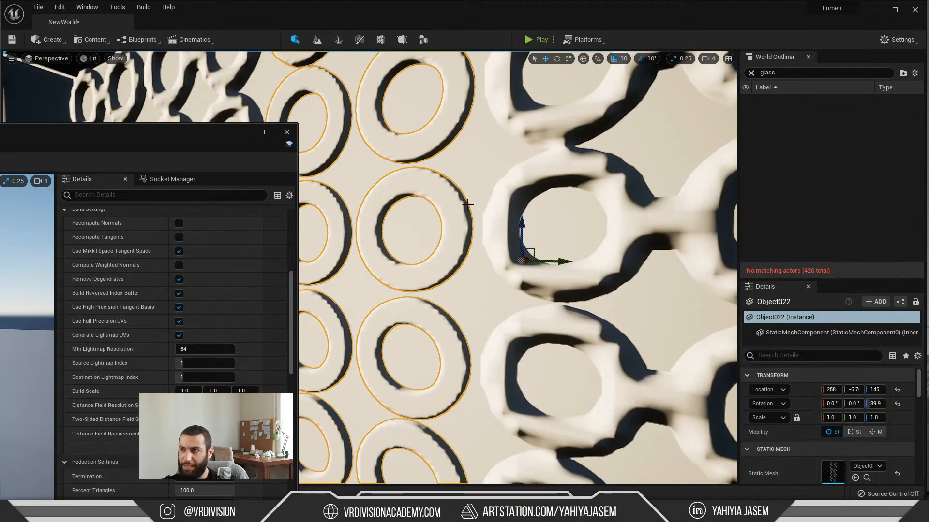
pyautogui.click(245, 133)
pyautogui.press('w')
pyautogui.moveTo(342, 185); pyautogui.dragTo(498, 171, button='right')
pyautogui.press('s')
pyautogui.moveTo(417, 200); pyautogui.dragTo(191, 138, button='right')
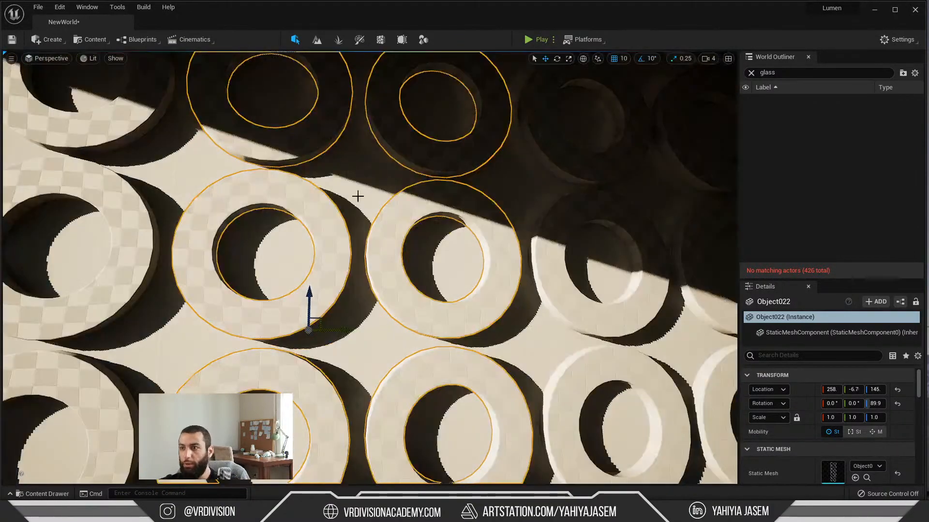
# Step: Select the backing wall Object019, view the circle pattern in Lit mode and rotate the sun to test the lighting
pyautogui.moveTo(460, 239); pyautogui.dragTo(417, 258, button='right')
pyautogui.click(460, 253)
pyautogui.press('d')
pyautogui.press('w')
pyautogui.press('s')
pyautogui.press('s')
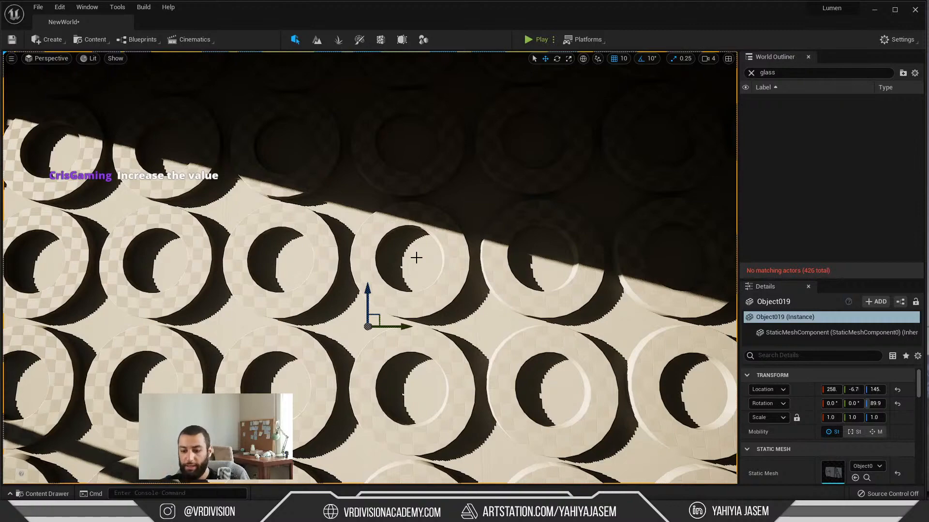
pyautogui.hotkey('ctrl', 'l')
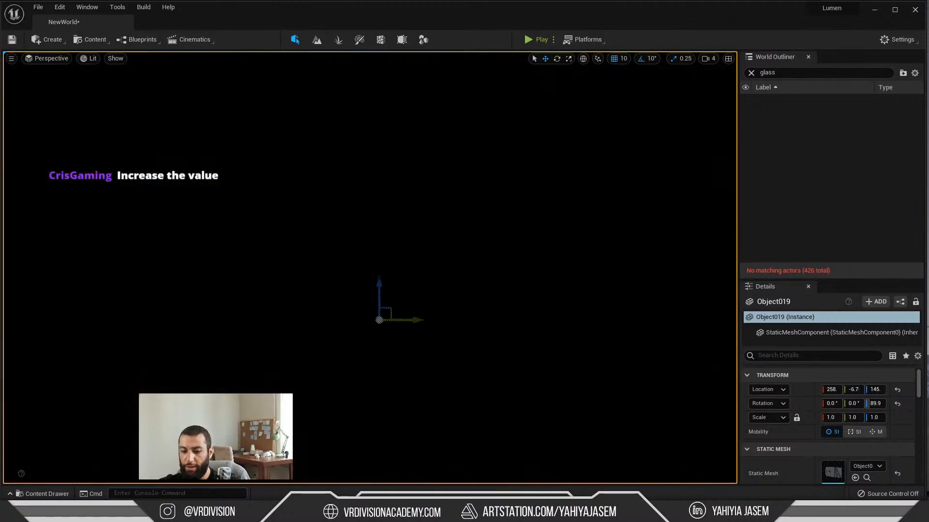
# Step: Try sliding the backing wall Object019 along its Y axis away from the circle panels, and undo the move
pyautogui.press('s')
pyautogui.moveTo(417, 258); pyautogui.dragTo(377, 270, button='right')
pyautogui.press('d')
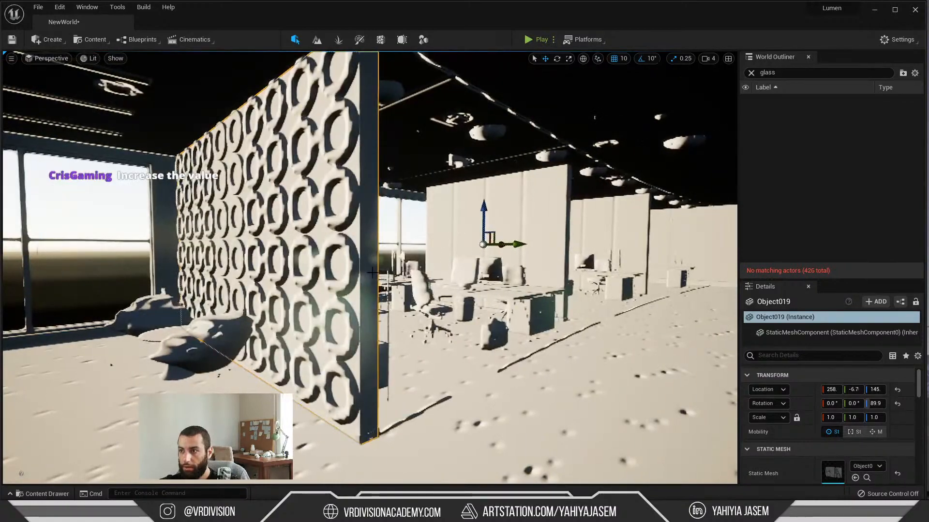
pyautogui.moveTo(519, 245); pyautogui.dragTo(462, 245)
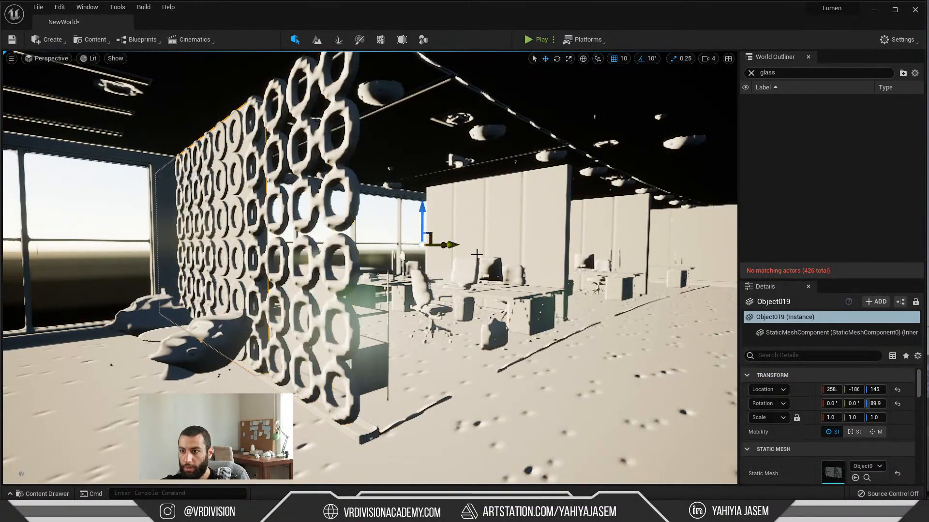
pyautogui.hotkey('ctrl', 'z')
# Step: Try moving the backing wall Object019 along its X axis, inspect its Lumen scene representation, and undo the move
pyautogui.moveTo(521, 259); pyautogui.dragTo(521, 259, button='right')
pyautogui.press('q')
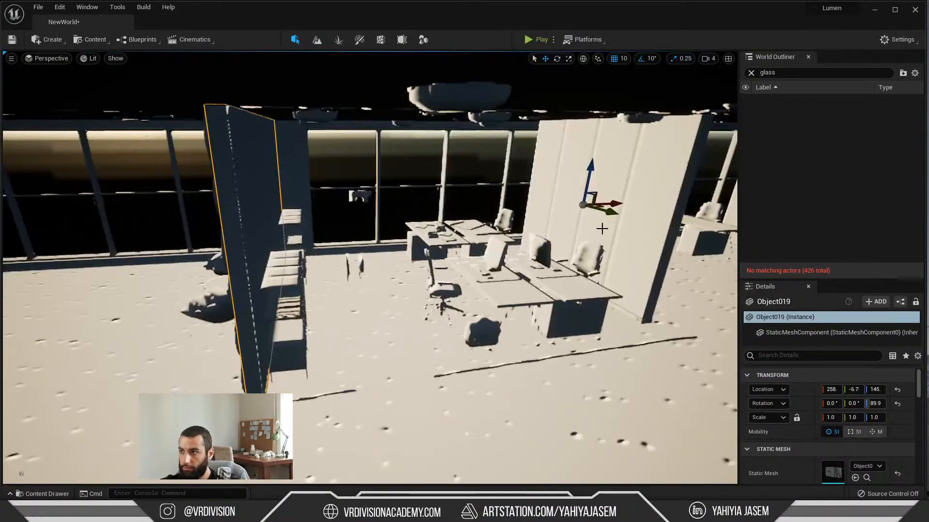
pyautogui.moveTo(613, 204); pyautogui.dragTo(472, 229)
pyautogui.press('f')
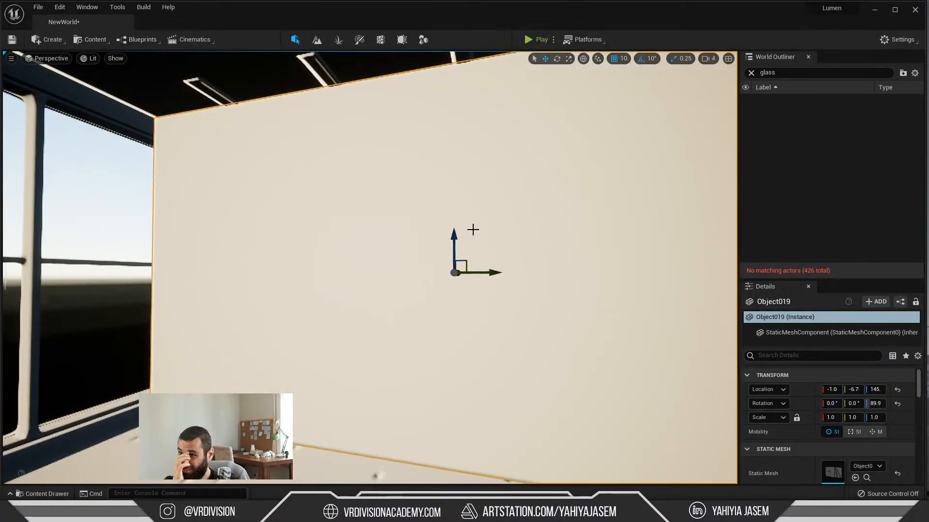
pyautogui.press('d')
pyautogui.moveTo(472, 230); pyautogui.dragTo(459, 192, button='right')
pyautogui.press('e')
pyautogui.press('q')
pyautogui.press('w')
pyautogui.press('d')
pyautogui.hotkey('ctrl', 'z')
# Step: Select the floor AI40_001_floor_001 and inspect its surface in Unlit and Lit modes
pyautogui.moveTo(402, 217)
pyautogui.mouseDown(button='right')
pyautogui.moveTo(437, 232)
pyautogui.moveTo(392, 203)
pyautogui.mouseUp(button='right')
pyautogui.click(445, 240)
pyautogui.moveTo(410, 237); pyautogui.dragTo(397, 260, button='right')
pyautogui.hotkey('alt', '3')
pyautogui.hotkey('alt', '3')
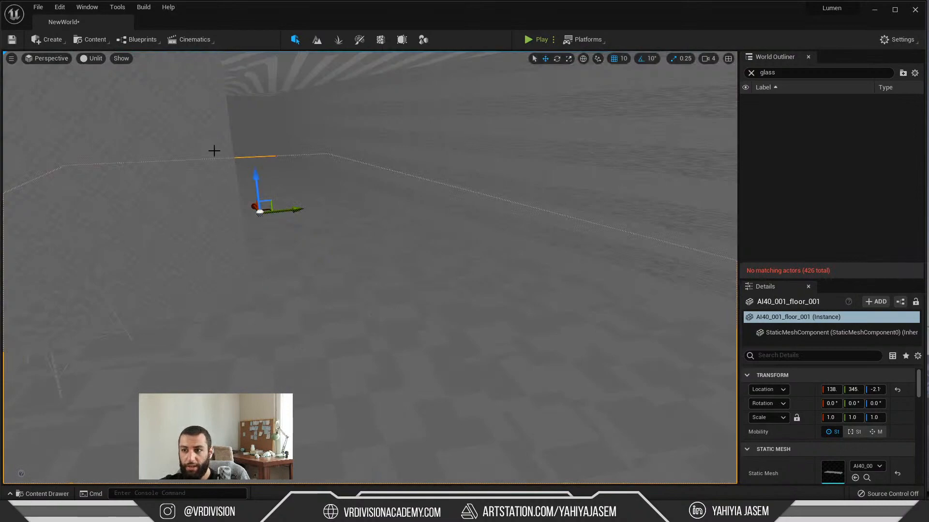
pyautogui.hotkey('alt', '4')
pyautogui.moveTo(383, 316); pyautogui.dragTo(383, 305, button='right')
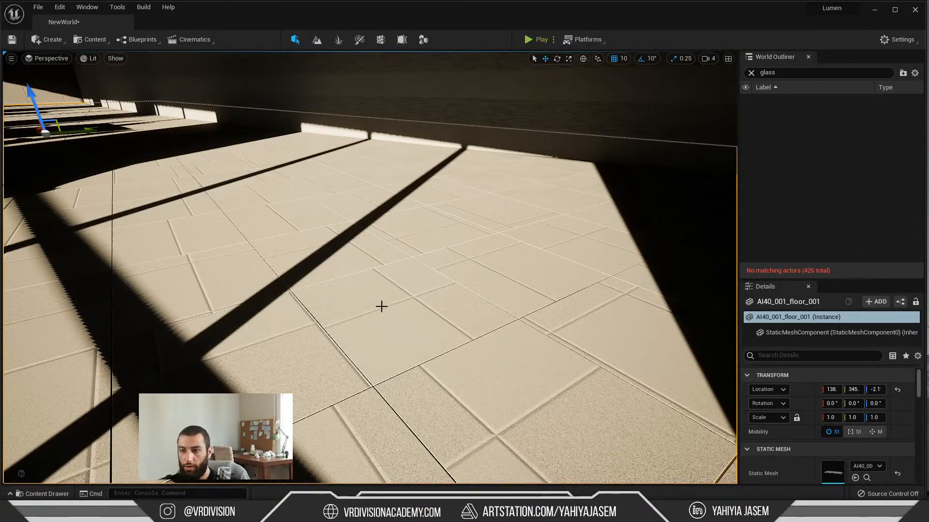
# Step: Locate the AI40_001_floor_001 static mesh in the project content, open it for editing and view the floor's Lumen scene representation
pyautogui.hotkey('ctrl', 'b')
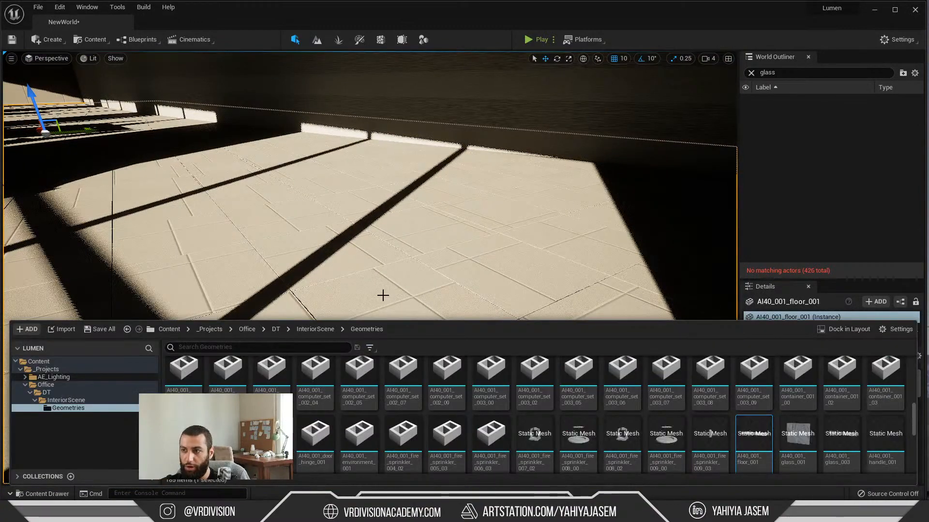
pyautogui.click(382, 296)
pyautogui.hotkey('ctrl', 'b')
pyautogui.doubleClick(751, 446)
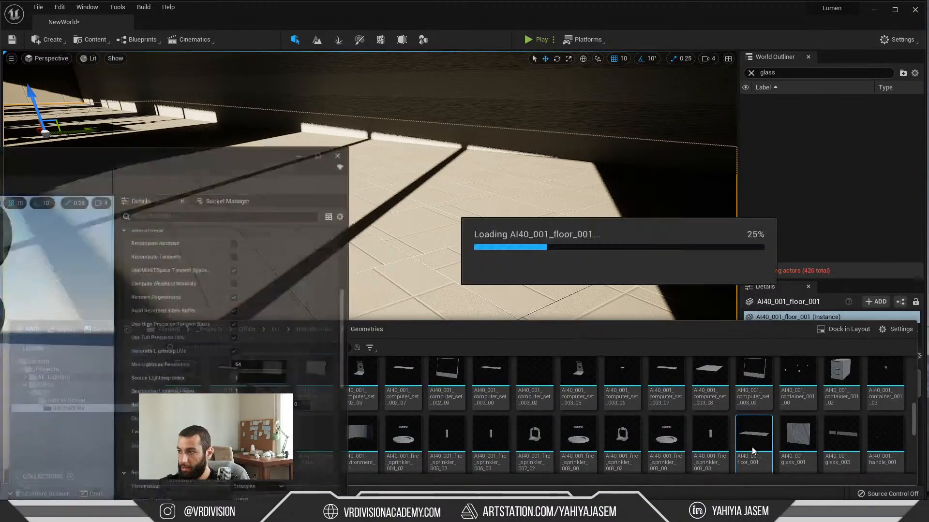
pyautogui.moveTo(439, 200); pyautogui.dragTo(438, 201, button='right')
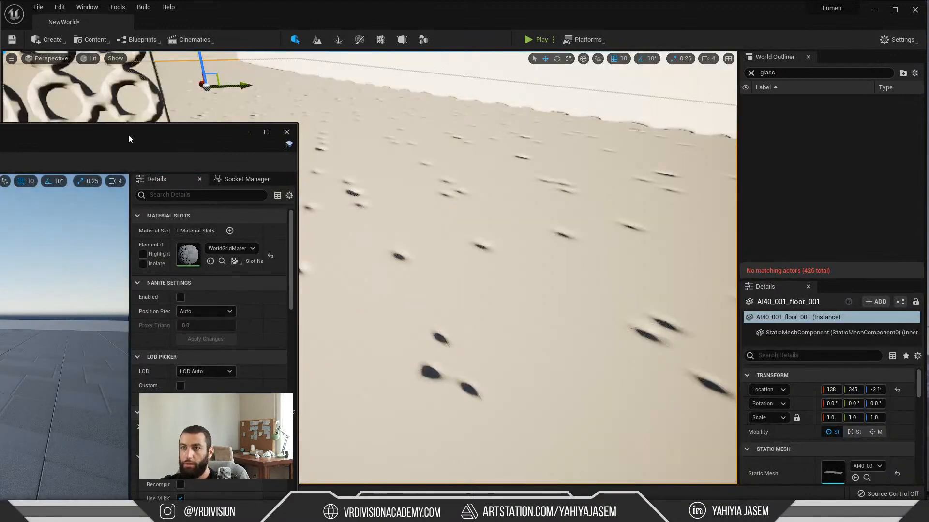
# Step: Review the floor mesh's build and distance field settings beside its Lumen scene representation, widening the details area for readability
pyautogui.moveTo(133, 133); pyautogui.dragTo(199, 12)
pyautogui.scroll(-5, 283, 228)
pyautogui.scroll(-5, 273, 362)
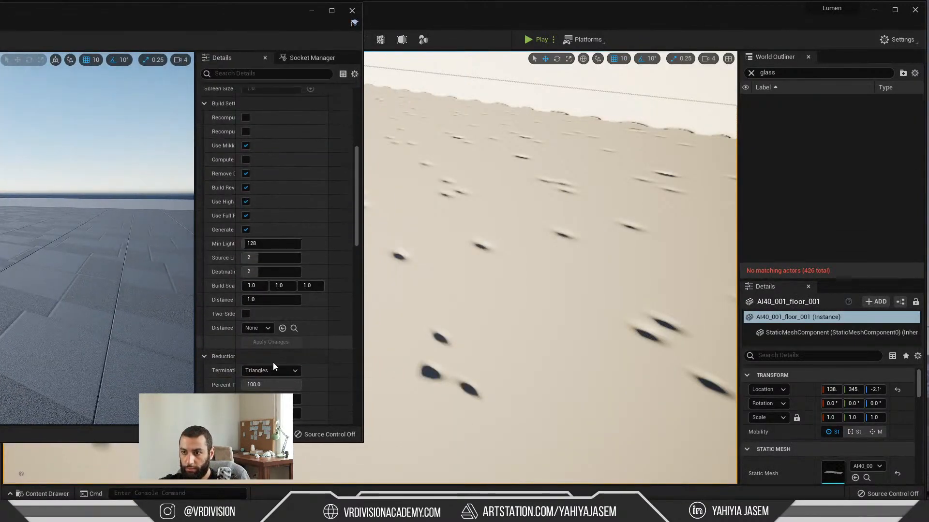
pyautogui.scroll(1, 241, 253)
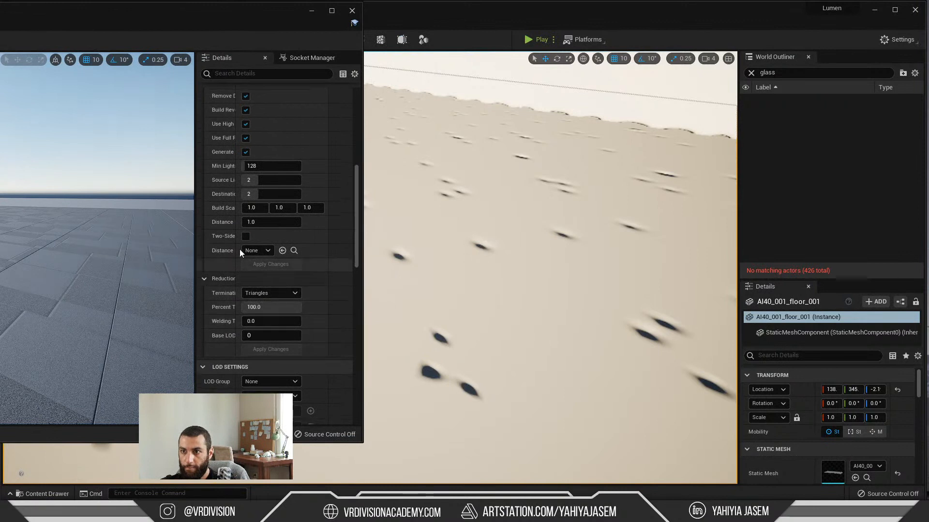
pyautogui.moveTo(194, 247); pyautogui.dragTo(127, 251)
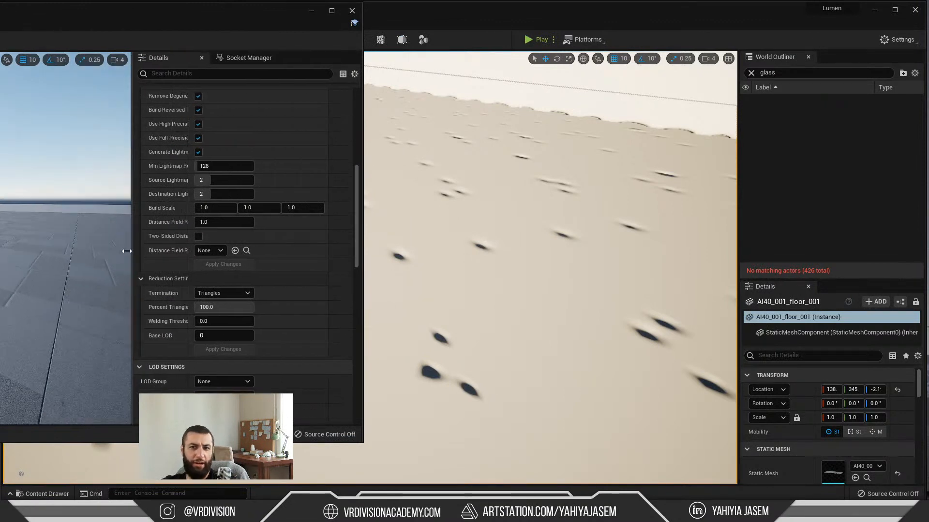
pyautogui.moveTo(416, 146); pyautogui.dragTo(415, 62, button='right')
pyautogui.scroll(6, 283, 245)
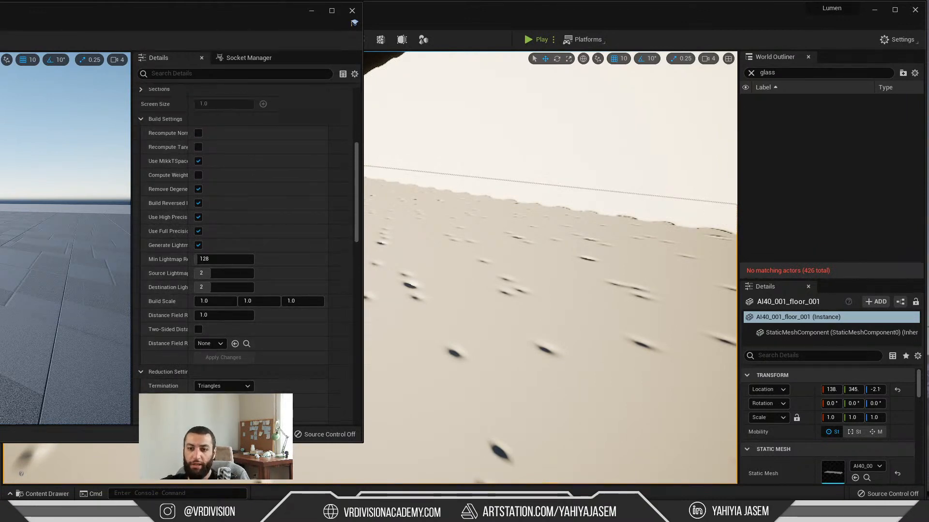
# Step: Switch to the browser and read the Surface Cache section of the Lumen Technical Details documentation
pyautogui.hotkey('alt', 'Tab')
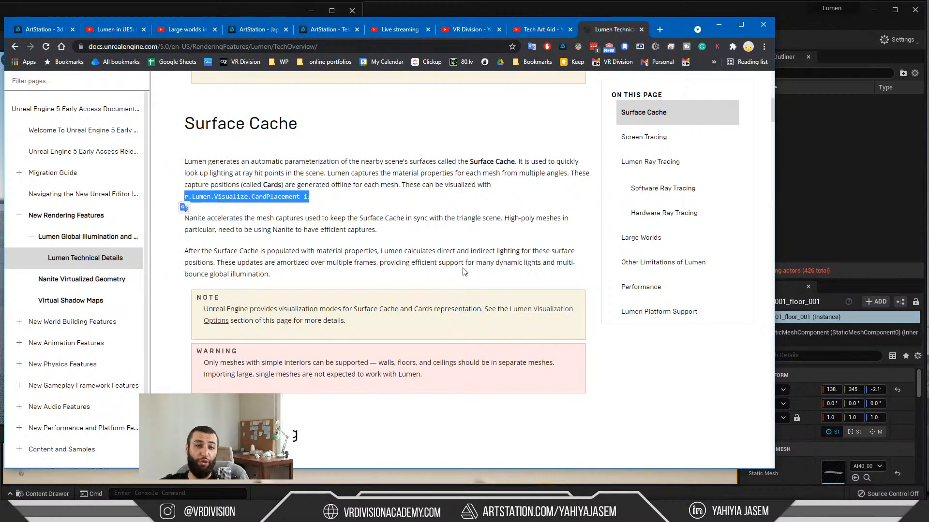
# Step: Return to the floor's static mesh editor, set its Distance Field Resolution Scale to 3.0 and apply the changes
pyautogui.click(717, 24)
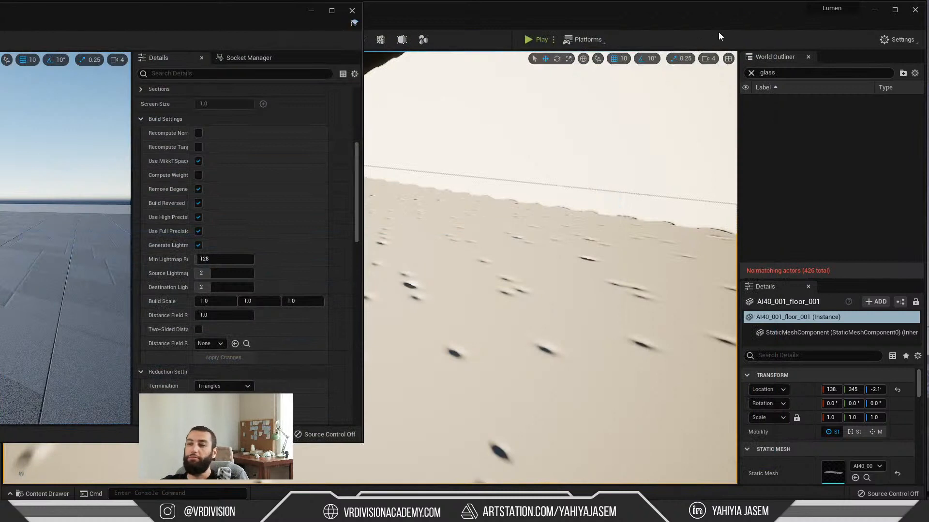
pyautogui.moveTo(529, 292); pyautogui.dragTo(556, 291, button='right')
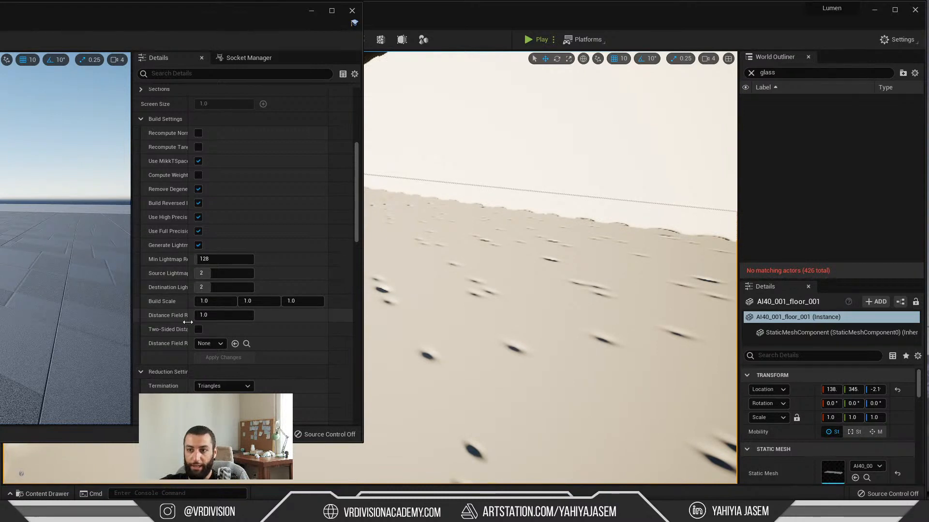
pyautogui.moveTo(192, 322); pyautogui.dragTo(217, 322)
pyautogui.click(247, 315)
pyautogui.write('3')
pyautogui.click(251, 358)
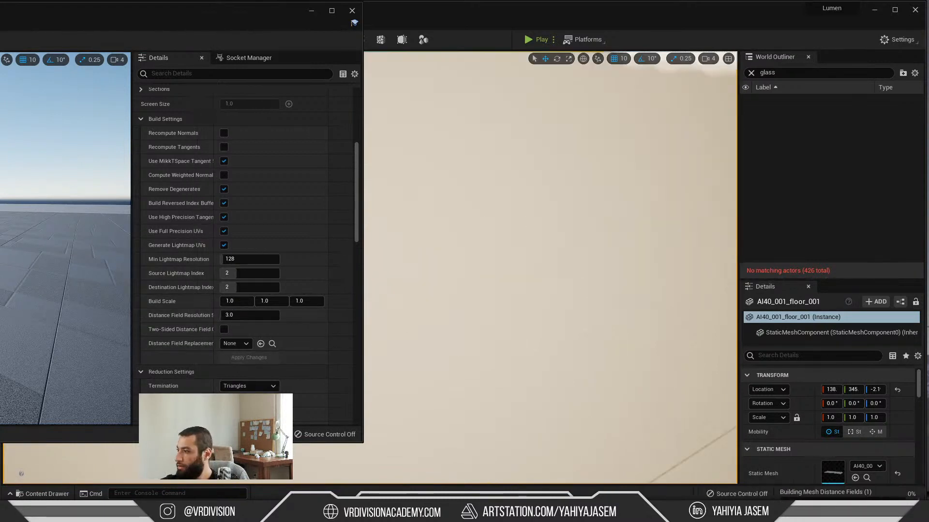
# Step: Examine the floor's Lumen scene representation from several angles with the new distance field resolution
pyautogui.moveTo(532, 271); pyautogui.dragTo(677, 273, button='right')
pyautogui.moveTo(484, 290); pyautogui.dragTo(483, 317, button='right')
pyautogui.moveTo(561, 308); pyautogui.dragTo(411, 329, button='right')
pyautogui.moveTo(514, 209); pyautogui.dragTo(524, 197, button='right')
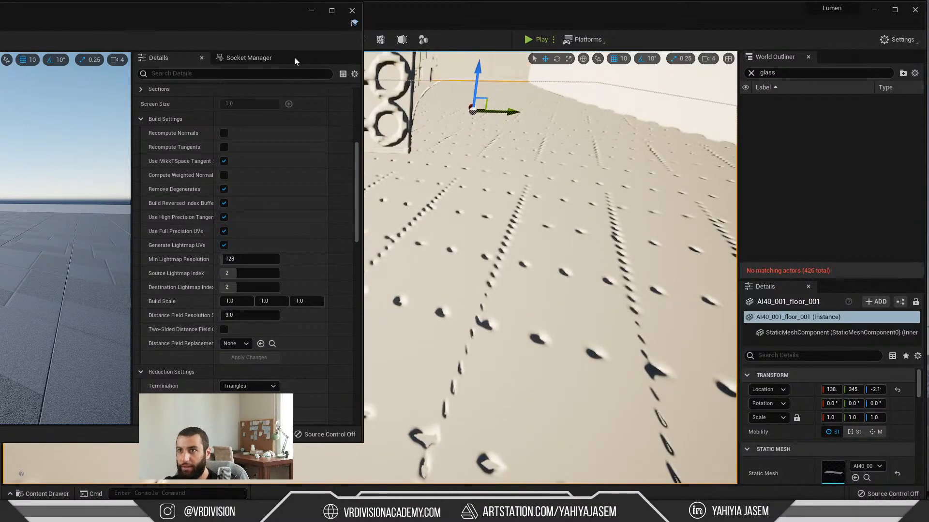
# Step: Move the mesh editor window aside and inspect the floor's surface and shadows in Lit mode
pyautogui.moveTo(230, 23); pyautogui.dragTo(59, 233)
pyautogui.moveTo(521, 295); pyautogui.dragTo(501, 277, button='right')
pyautogui.moveTo(539, 327); pyautogui.dragTo(498, 290, button='right')
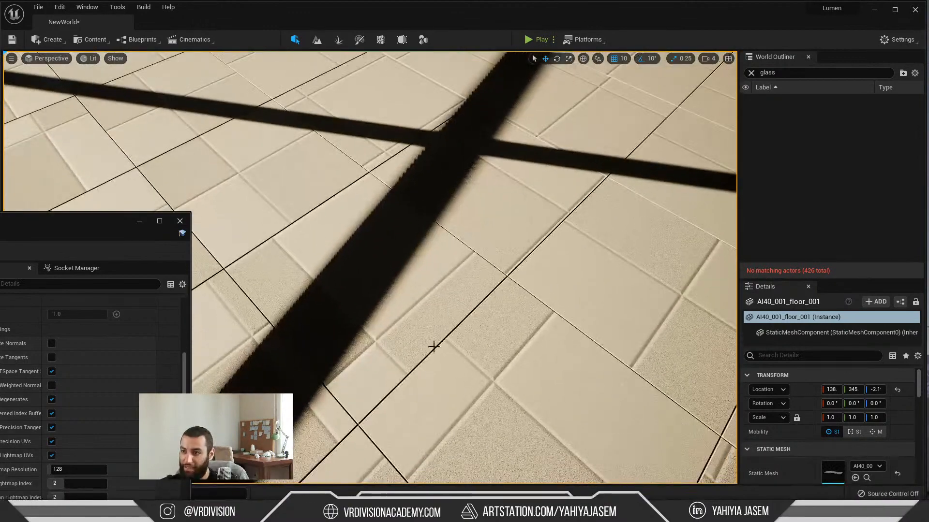
pyautogui.moveTo(463, 325); pyautogui.dragTo(484, 234, button='right')
pyautogui.moveTo(454, 353); pyautogui.dragTo(489, 362, button='right')
pyautogui.moveTo(286, 296); pyautogui.dragTo(310, 319, button='right')
pyautogui.moveTo(375, 315); pyautogui.dragTo(377, 322, button='right')
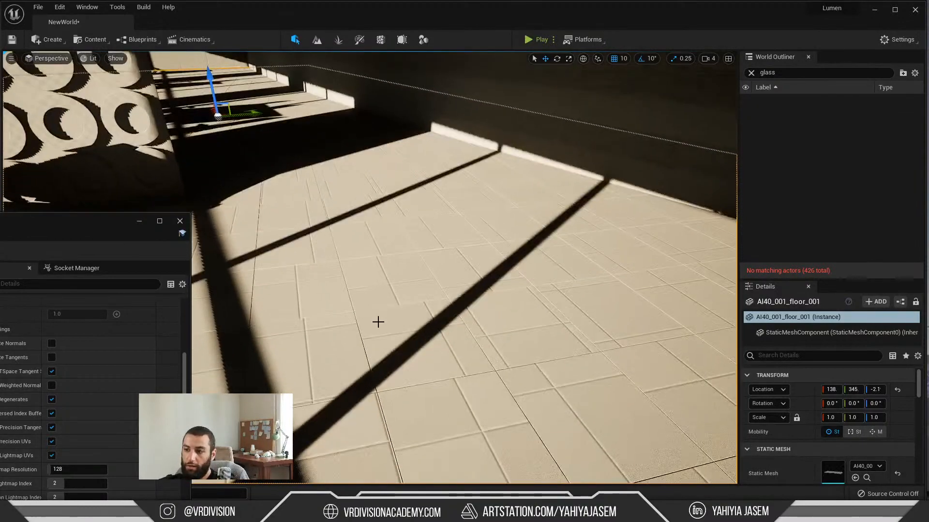
# Step: Bring the floor's build settings back into view, set Distance Field Resolution Scale to 1.0 and apply the changes
pyautogui.moveTo(92, 232); pyautogui.dragTo(147, 26)
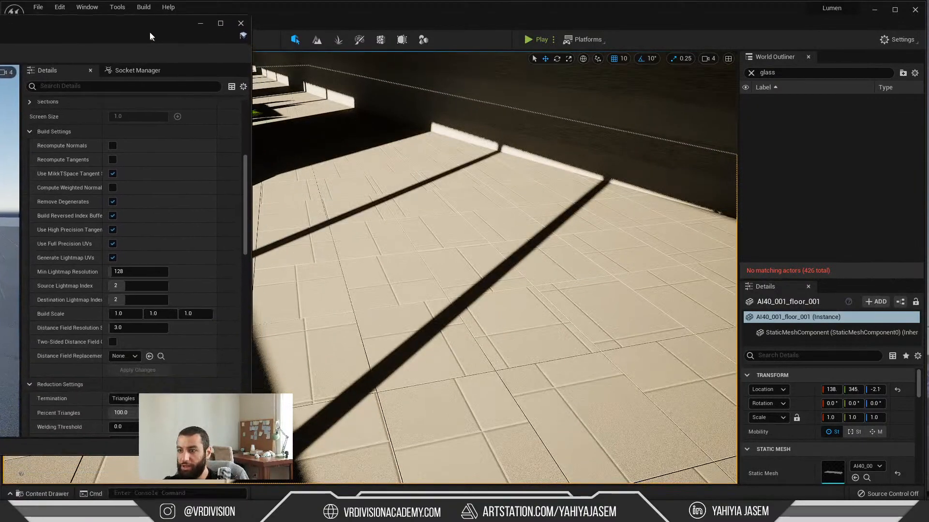
pyautogui.click(126, 320)
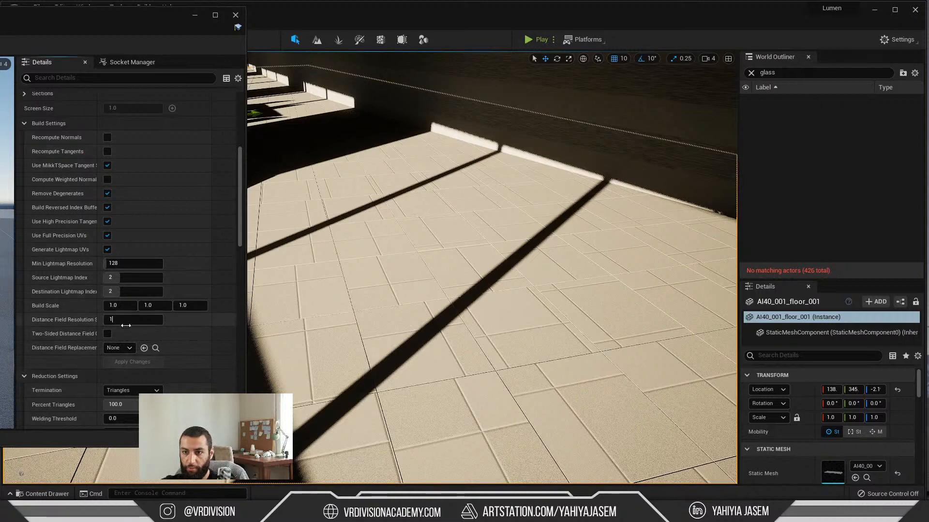
pyautogui.write('1')
pyautogui.press('Return')
pyautogui.click(141, 361)
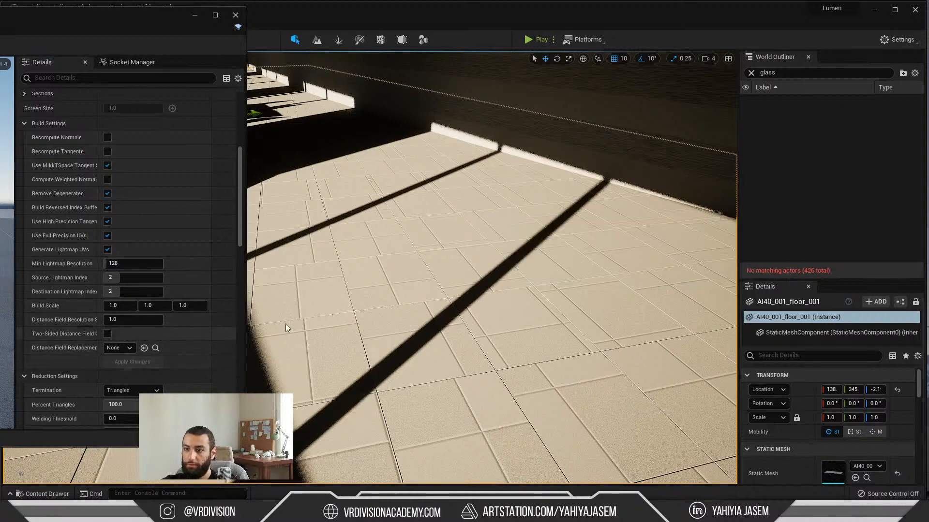
# Step: Check the floor in Lit mode and view the captures in the WindowsEditor screenshots folder to compare its lighting, closing the folder when done
pyautogui.click(332, 321)
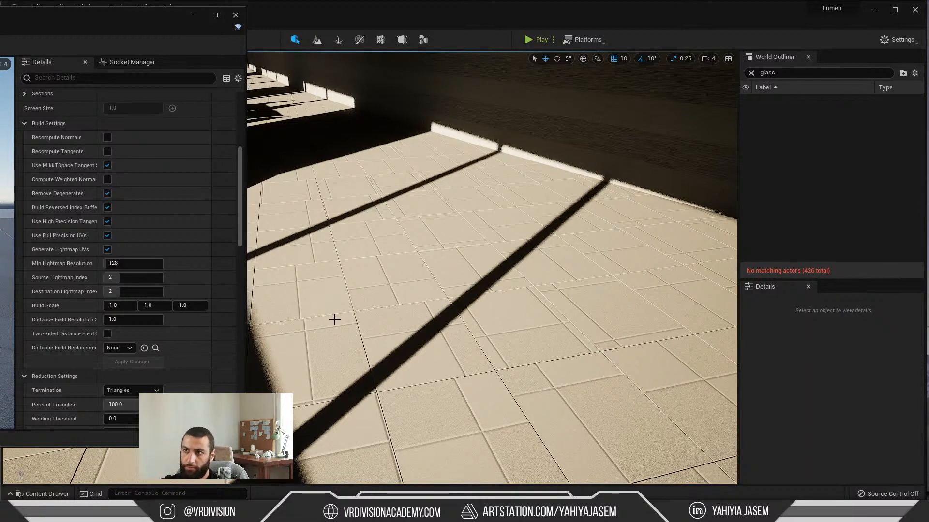
pyautogui.click(334, 320)
pyautogui.press('f')
pyautogui.hotkey('alt', '4')
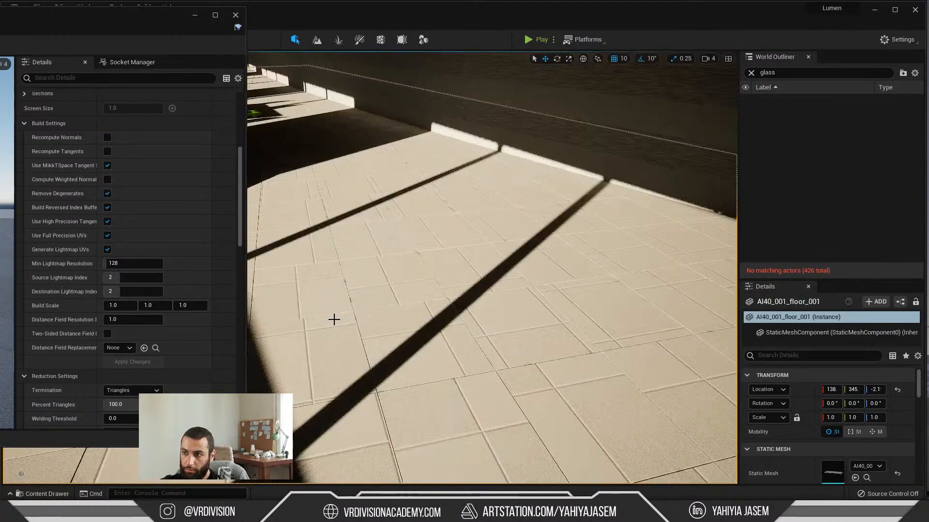
pyautogui.press('Escape')
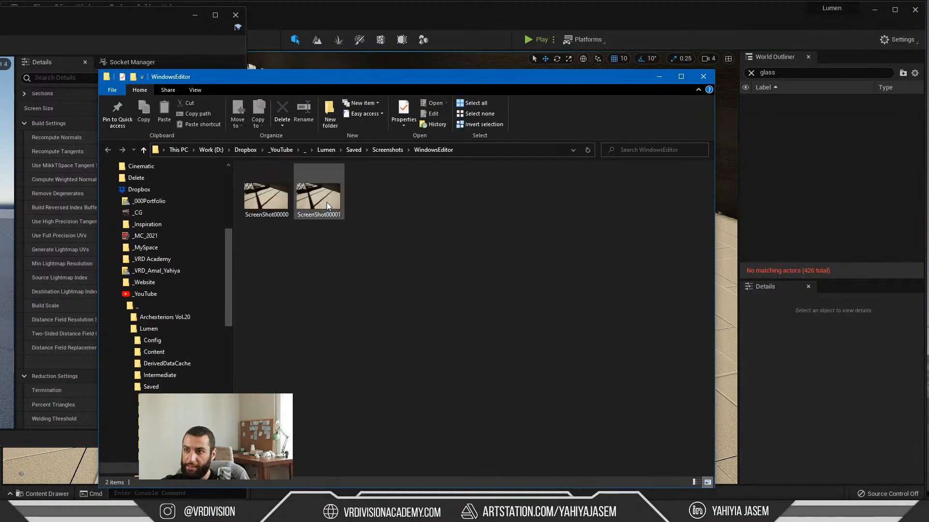
pyautogui.click(327, 202)
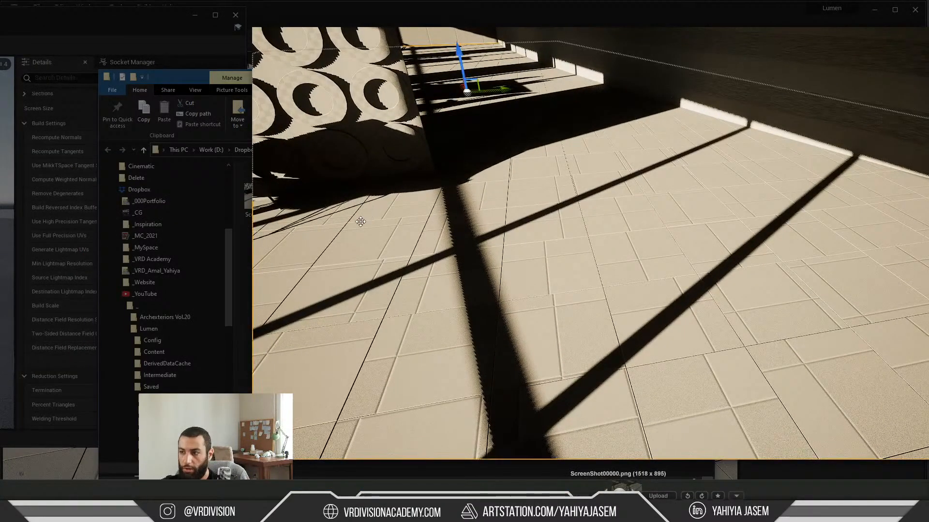
pyautogui.press('Escape')
pyautogui.click(703, 76)
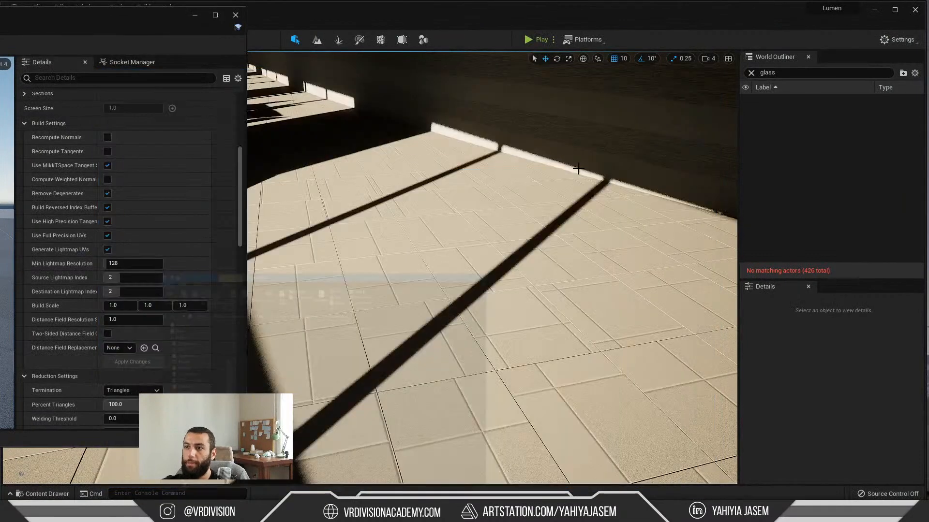
# Step: Switch to the live chat window and read the latest viewer comments about anti-aliasing and the value
pyautogui.click(228, 513)
pyautogui.click(228, 513)
pyautogui.click(242, 513)
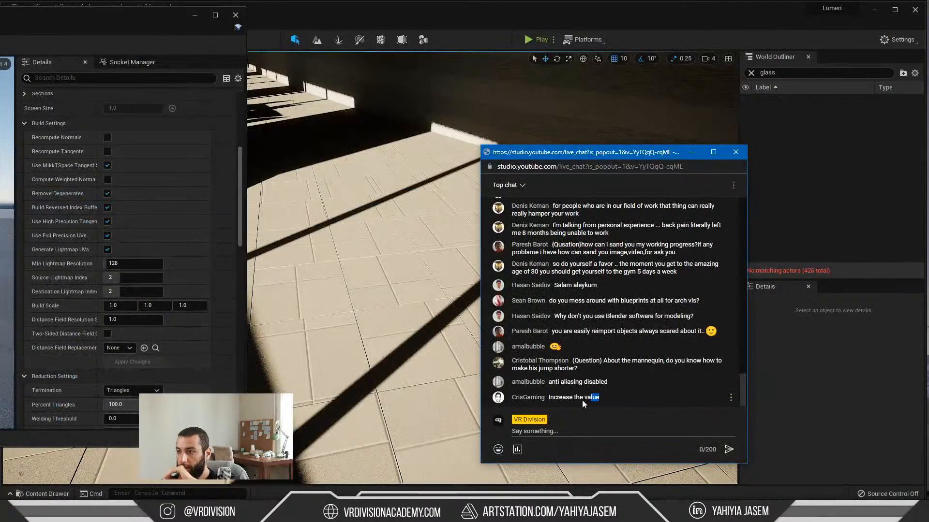
pyautogui.moveTo(582, 400); pyautogui.dragTo(548, 402)
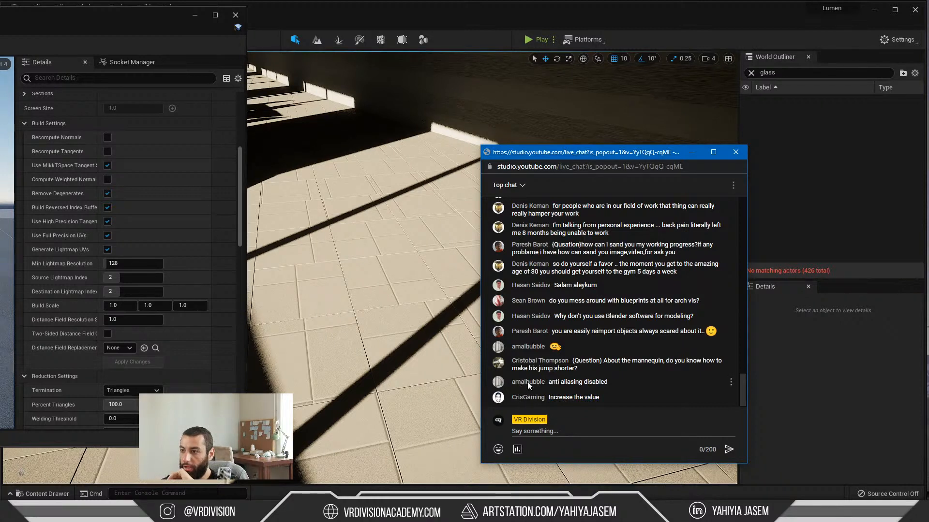
pyautogui.moveTo(548, 383); pyautogui.dragTo(605, 385)
pyautogui.click(606, 384)
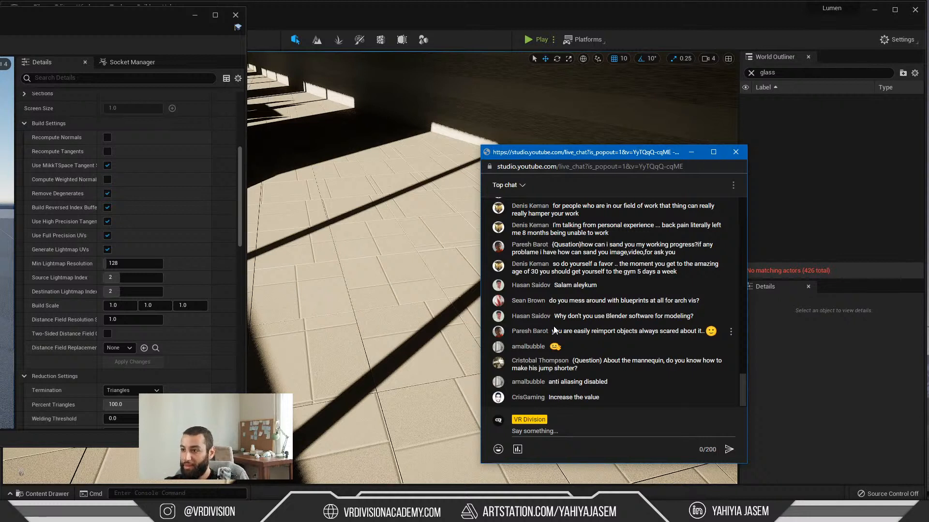
pyautogui.click(687, 149)
# Step: Close the floor's static mesh editor and view the seating area and corridor in the level
pyautogui.moveTo(80, 21); pyautogui.dragTo(306, 80)
pyautogui.click(464, 76)
pyautogui.moveTo(455, 149); pyautogui.dragTo(375, 113, button='right')
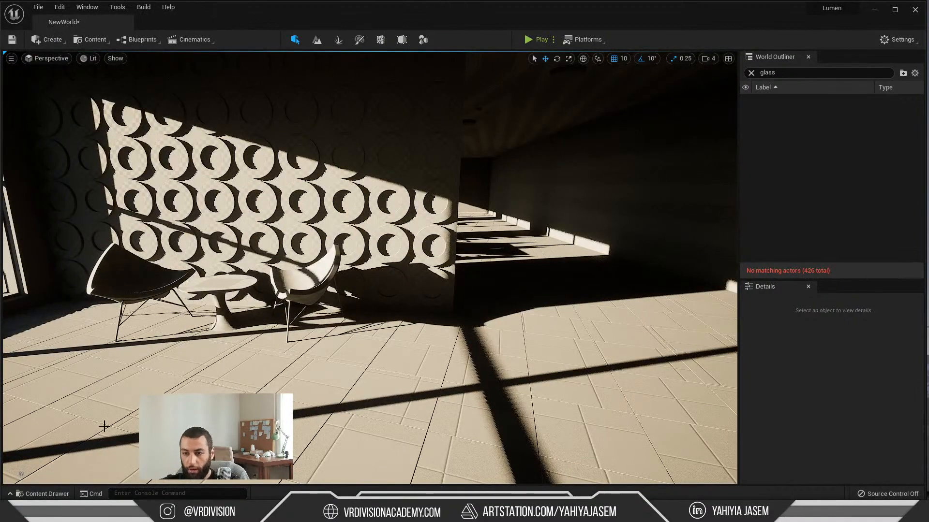
# Step: Switch to the browser, read the Screen Tracing section of Lumen Technical Details and compare its enabled and disabled screen traces image
pyautogui.click(99, 513)
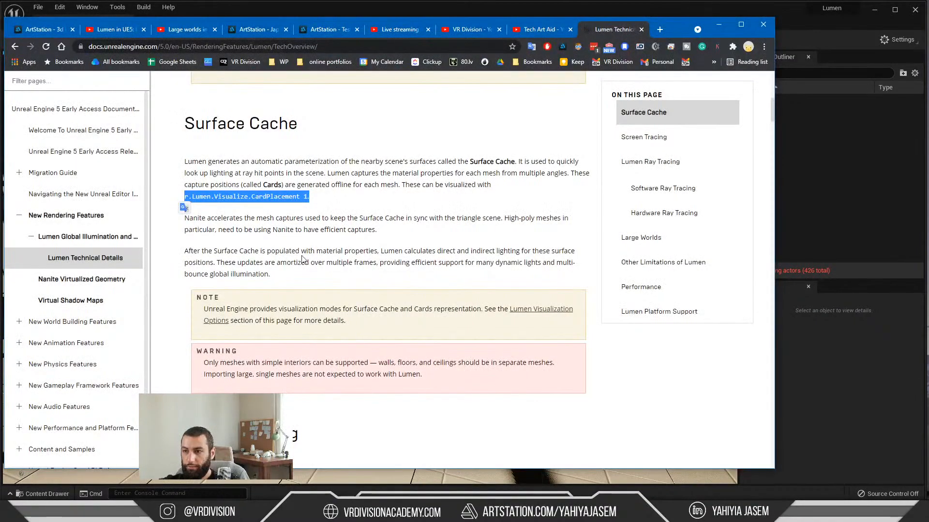
pyautogui.scroll(-3, 322, 269)
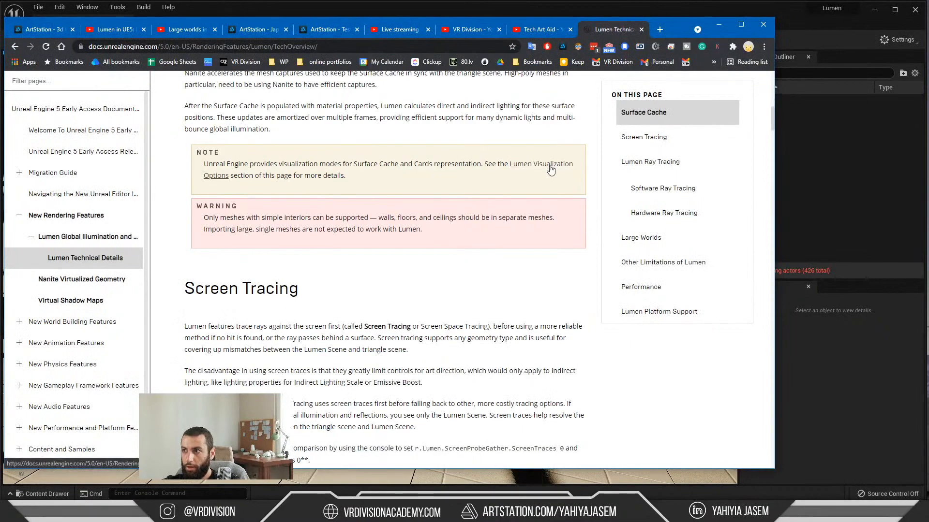
pyautogui.scroll(-6, 220, 203)
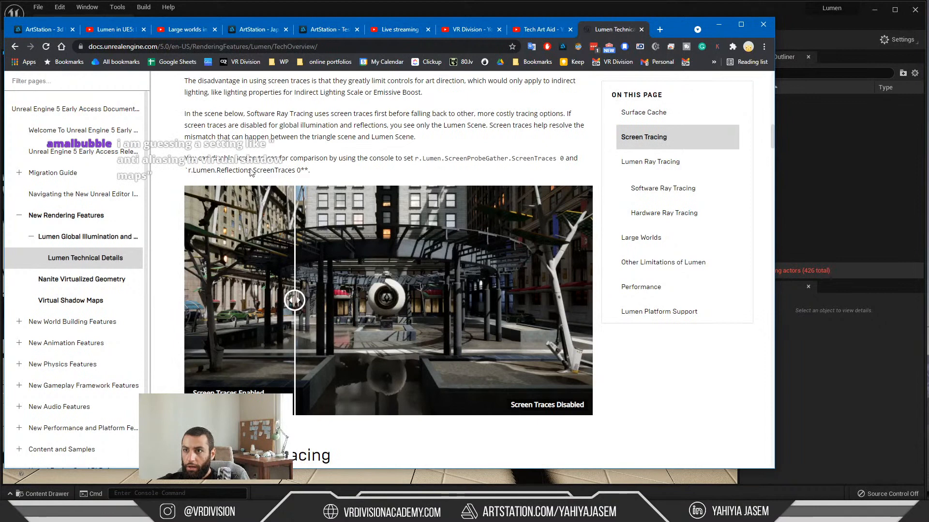
pyautogui.scroll(3, 307, 173)
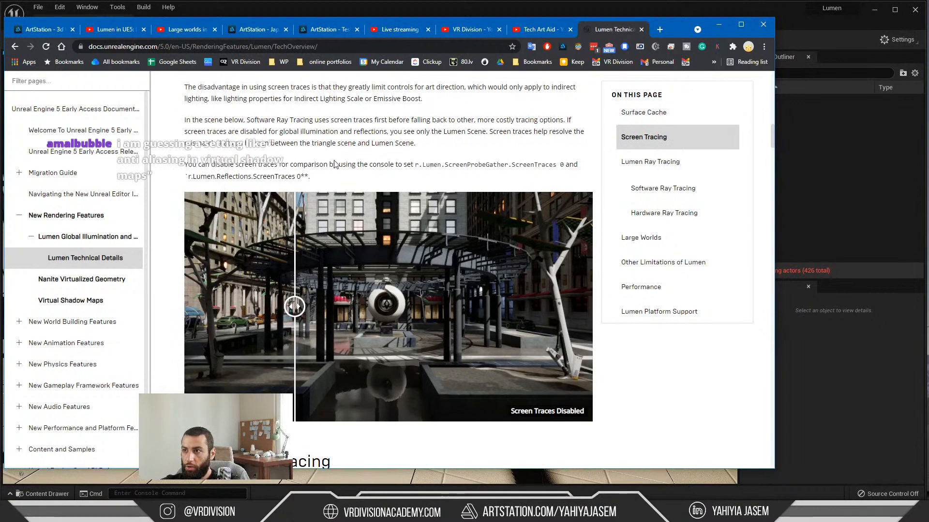
pyautogui.scroll(-4, 296, 252)
pyautogui.moveTo(300, 257); pyautogui.dragTo(468, 263)
pyautogui.scroll(5, 453, 290)
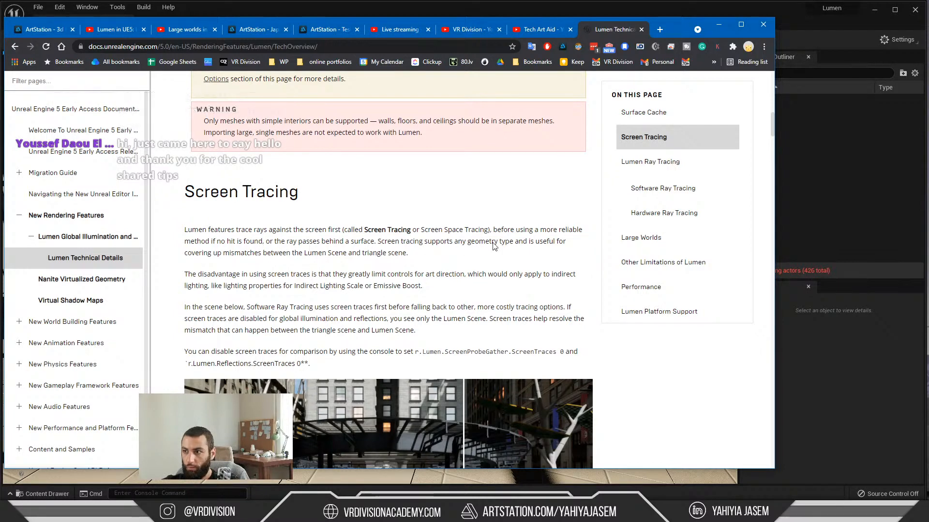
pyautogui.scroll(-1, 209, 254)
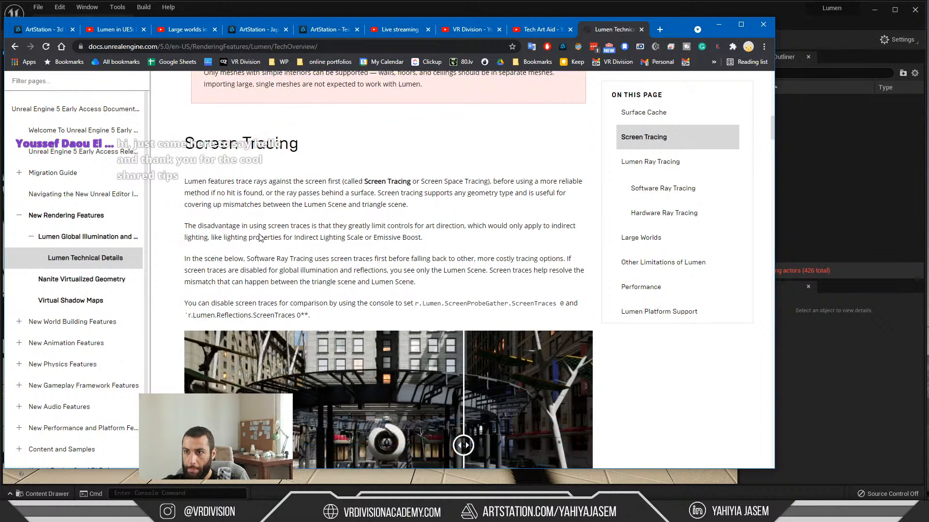
pyautogui.scroll(-3, 402, 209)
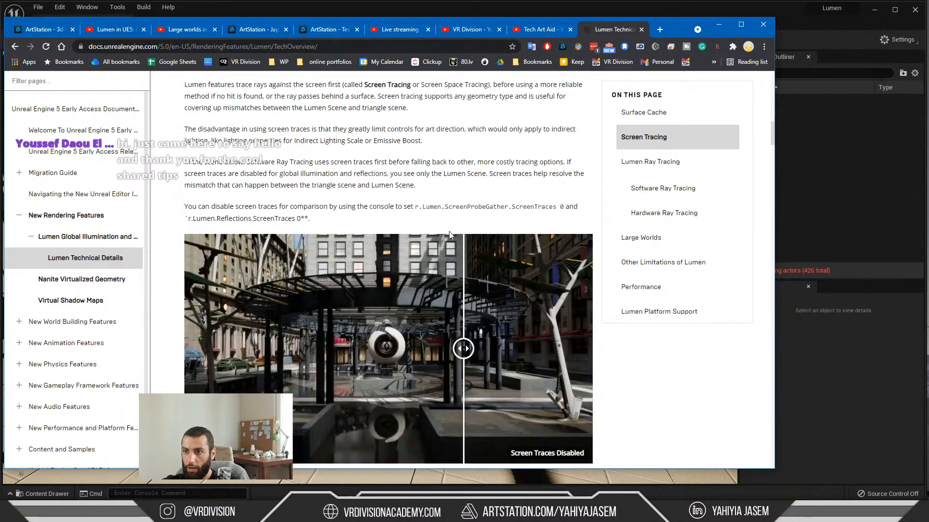
# Step: Read the Lumen Ray Tracing section, including Software Ray Tracing, and review the page's introduction and Surface Cache section
pyautogui.scroll(-5, 278, 180)
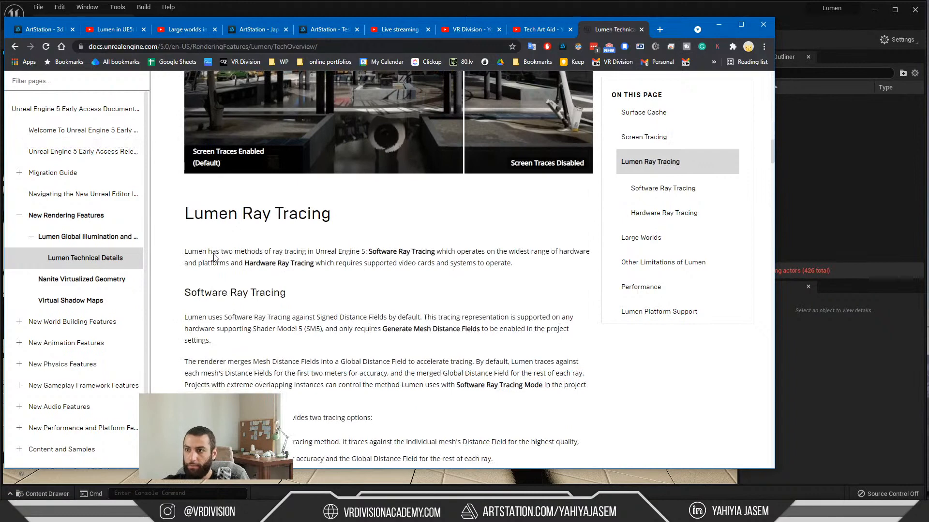
pyautogui.scroll(-1, 234, 260)
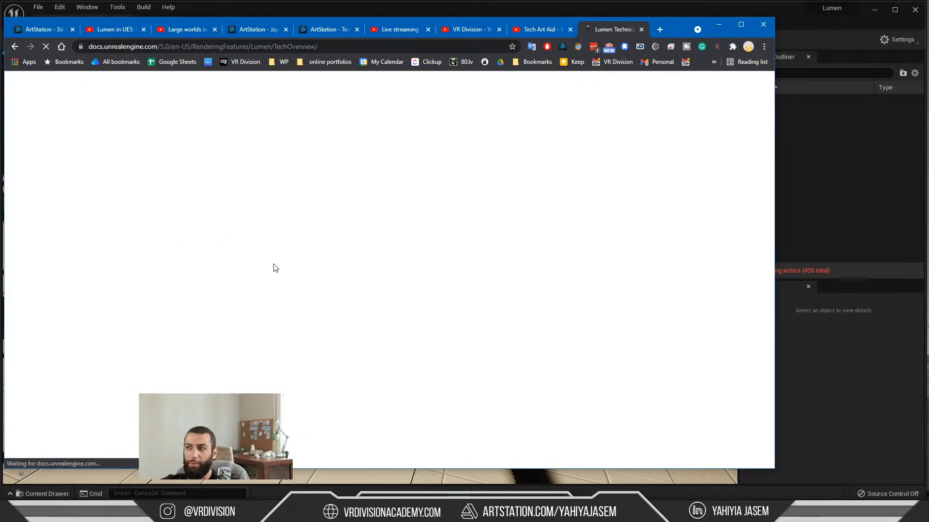
pyautogui.scroll(1, 285, 269)
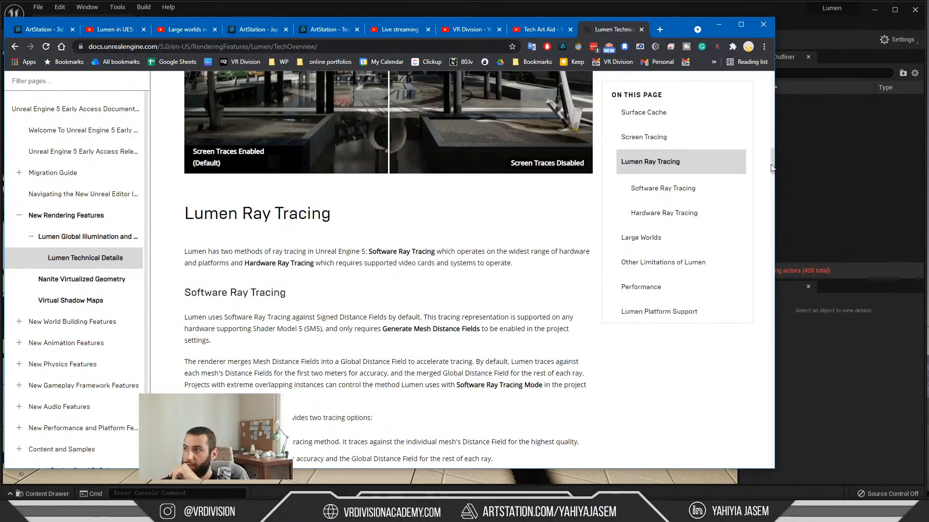
pyautogui.scroll(15, 532, 223)
pyautogui.scroll(-7, 409, 208)
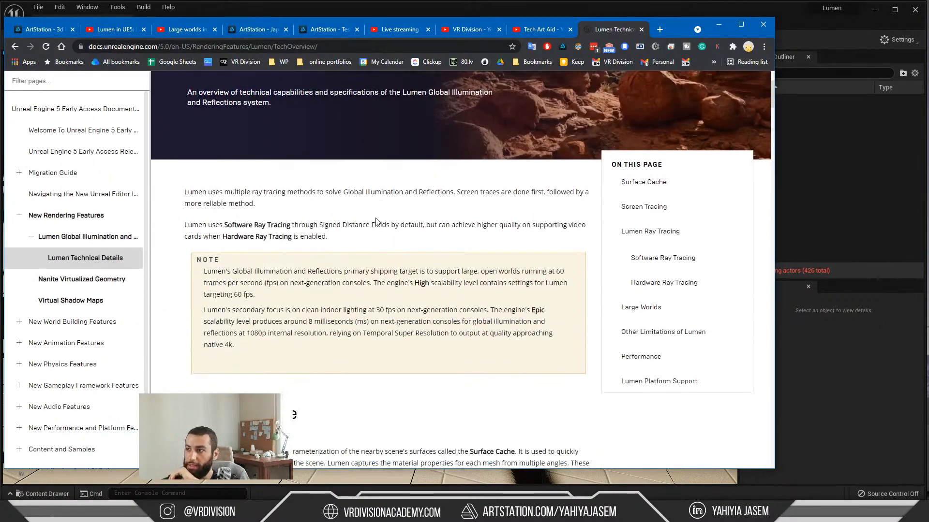
pyautogui.scroll(3, 262, 188)
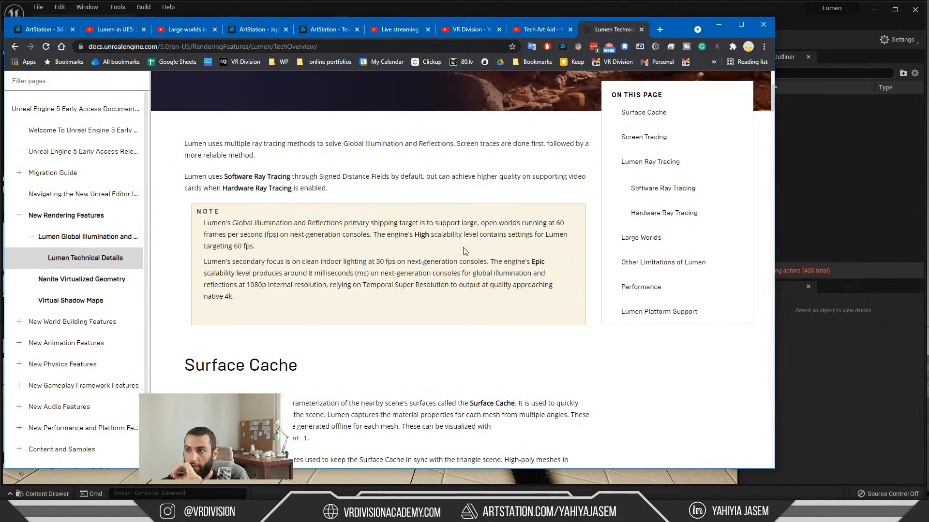
pyautogui.scroll(-4, 457, 288)
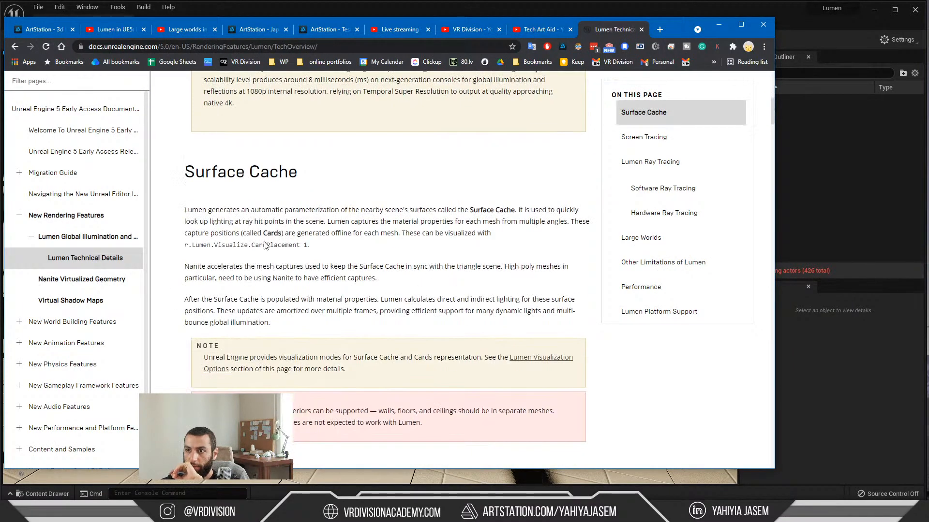
pyautogui.scroll(-15, 265, 246)
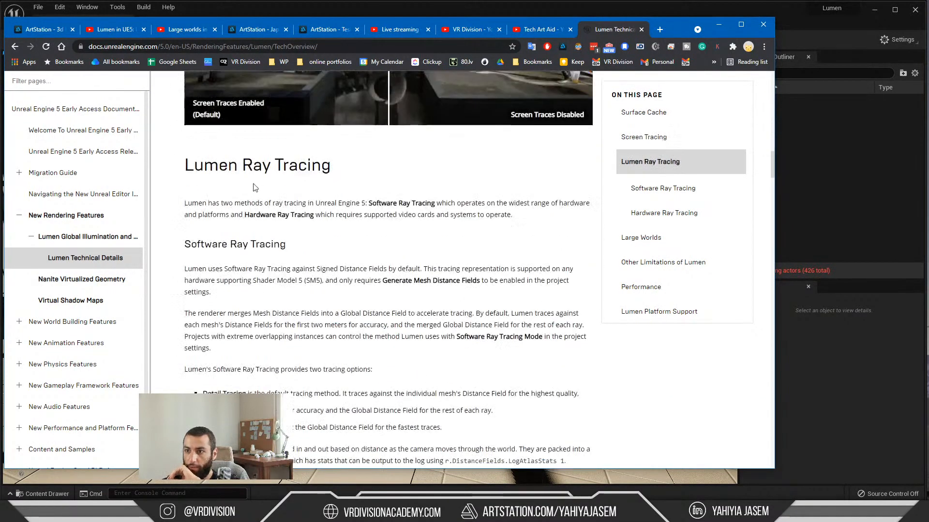
pyautogui.scroll(-2, 316, 233)
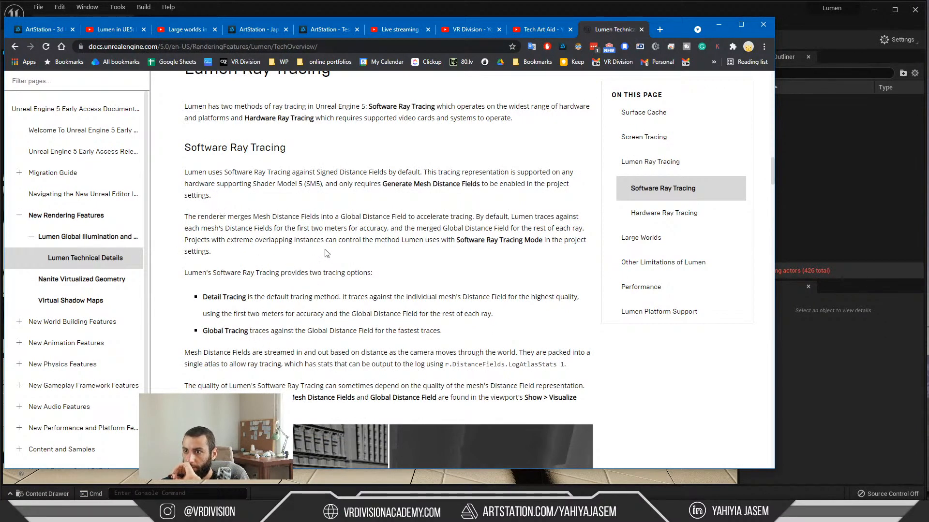
# Step: Search the Lumen Technical Details page for "r." and check the console variables in the Screen Tracing and Software Ray Tracing sections
pyautogui.hotkey('ctrl', 'f')
pyautogui.write('r.')
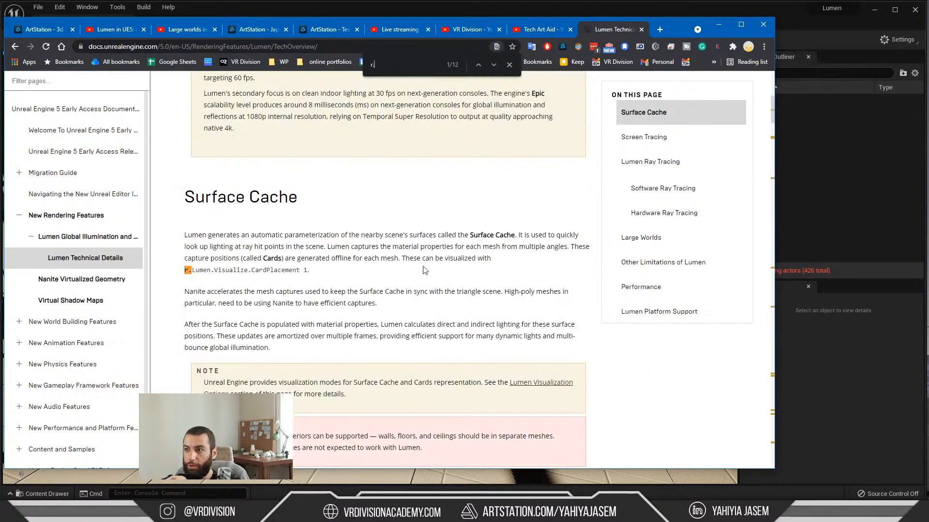
pyautogui.scroll(-6, 484, 363)
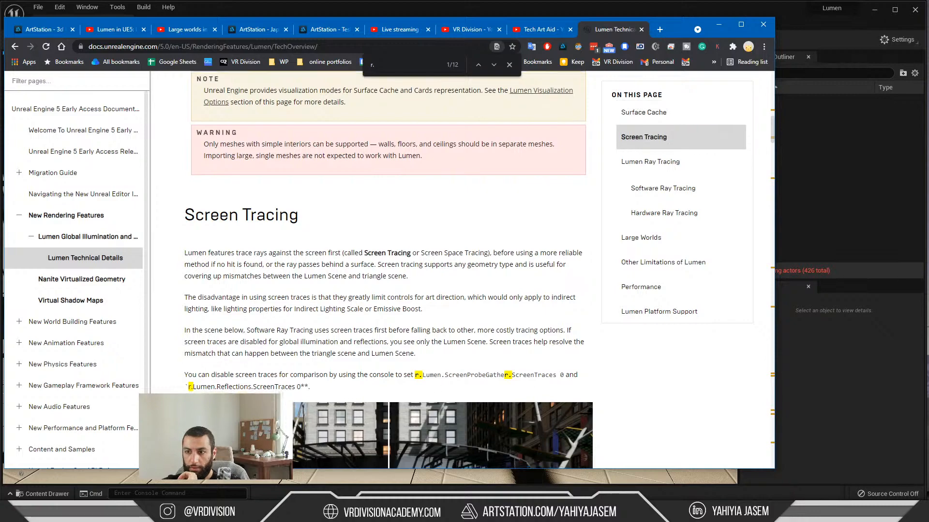
pyautogui.scroll(-12, 315, 318)
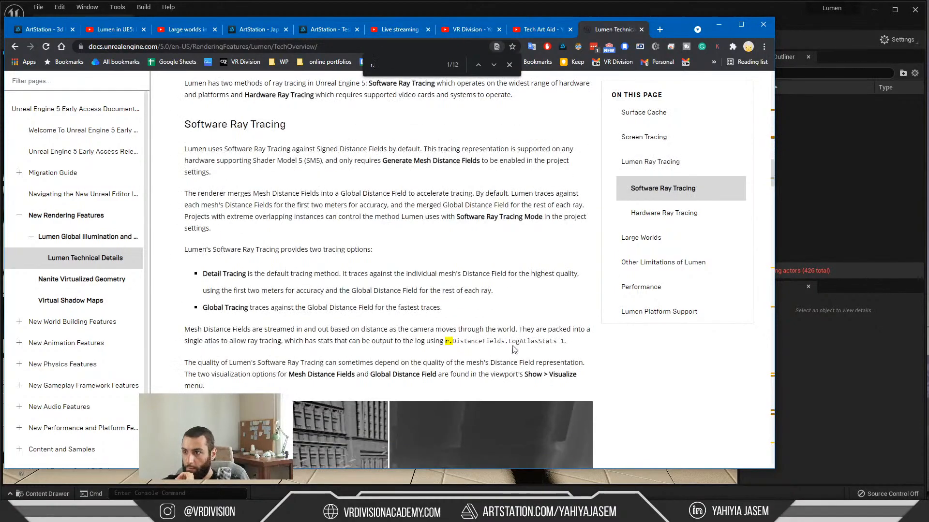
# Step: Compare the Mesh Distance Fields and Global Distance Field images and read about Distance Field Resolution Scale and the software ray tracing limitations
pyautogui.scroll(-6, 486, 338)
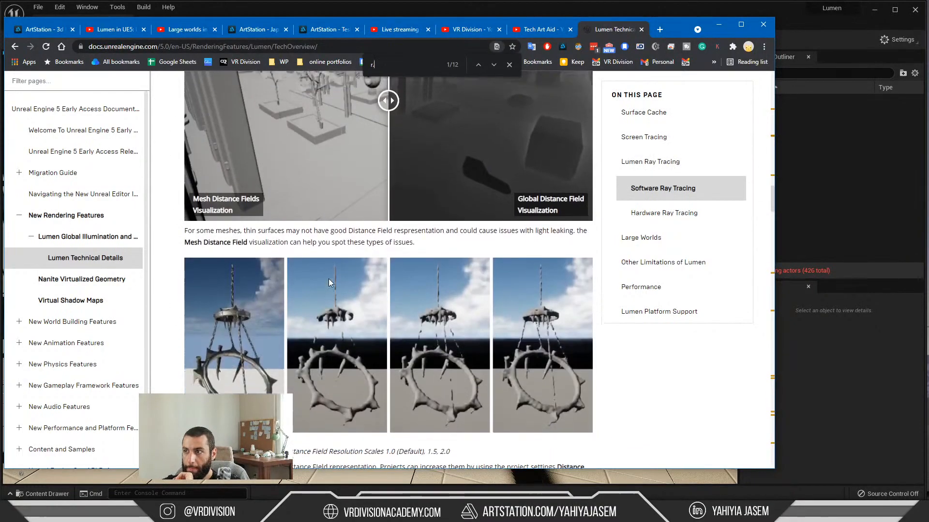
pyautogui.scroll(1, 383, 278)
pyautogui.moveTo(382, 278); pyautogui.dragTo(588, 304)
pyautogui.scroll(-8, 339, 286)
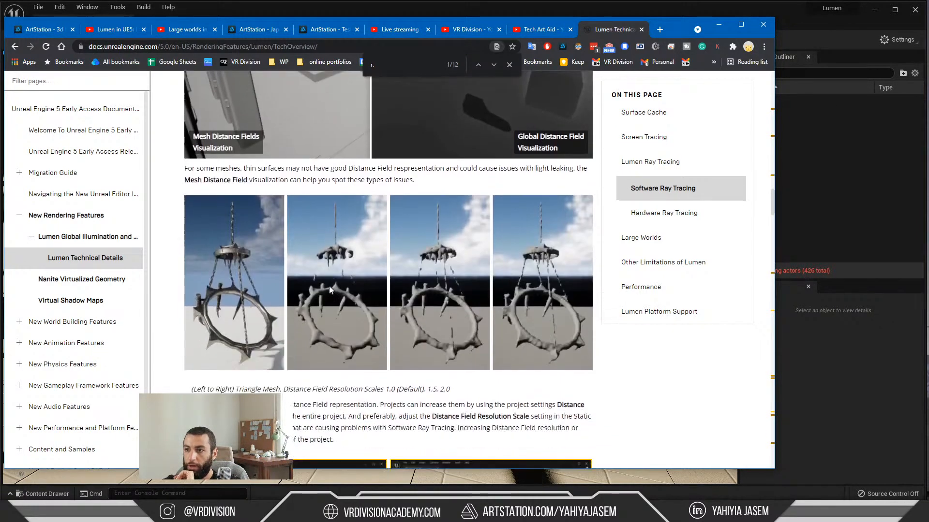
pyautogui.scroll(-2, 274, 290)
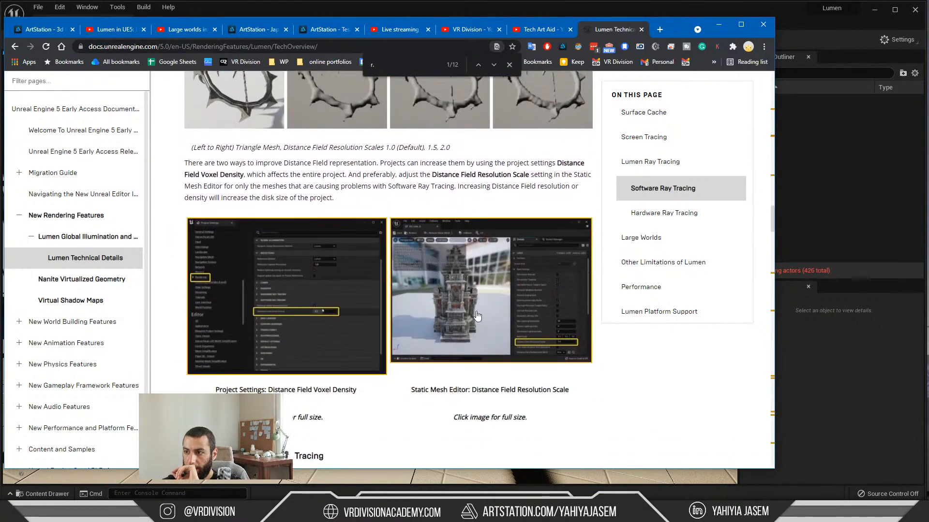
pyautogui.scroll(-9, 404, 176)
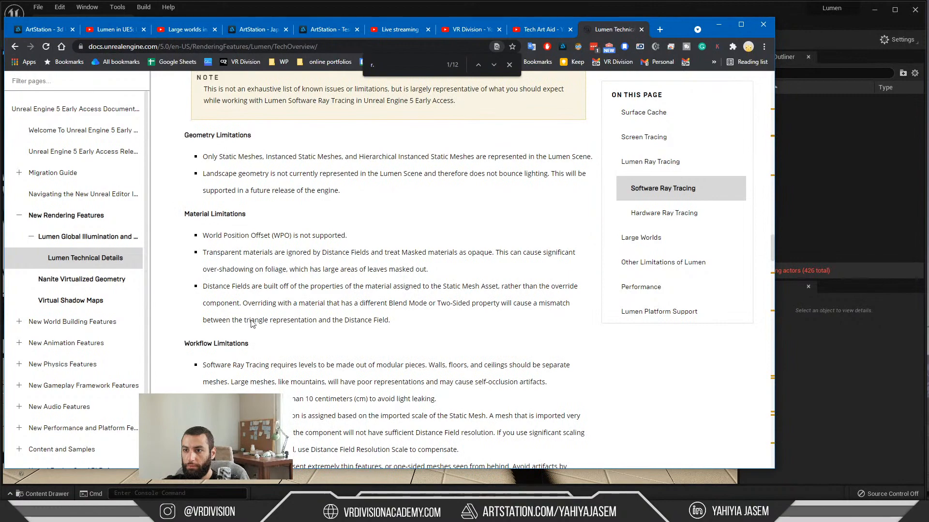
# Step: Read the Hardware Ray Tracing section and compare the full-detail triangle mesh with Nanite's generated proxy mesh
pyautogui.scroll(-7, 252, 323)
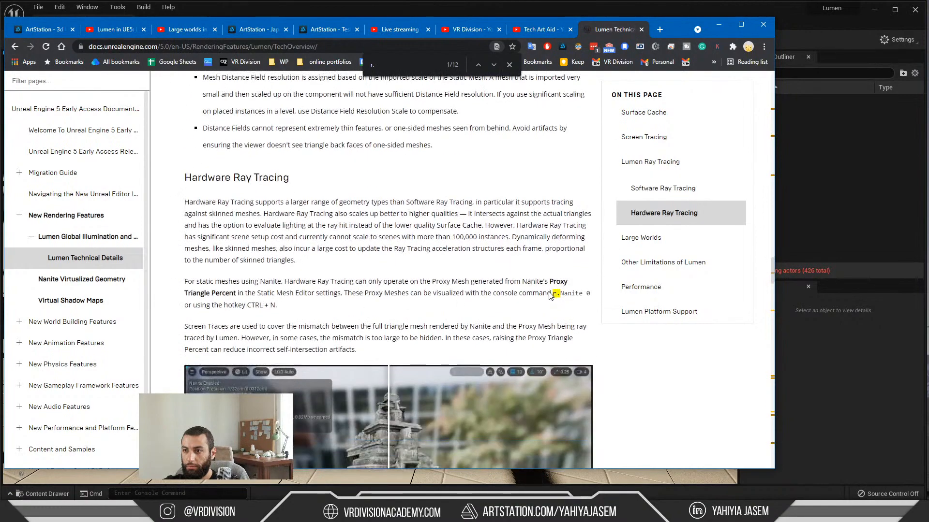
pyautogui.scroll(-6, 390, 236)
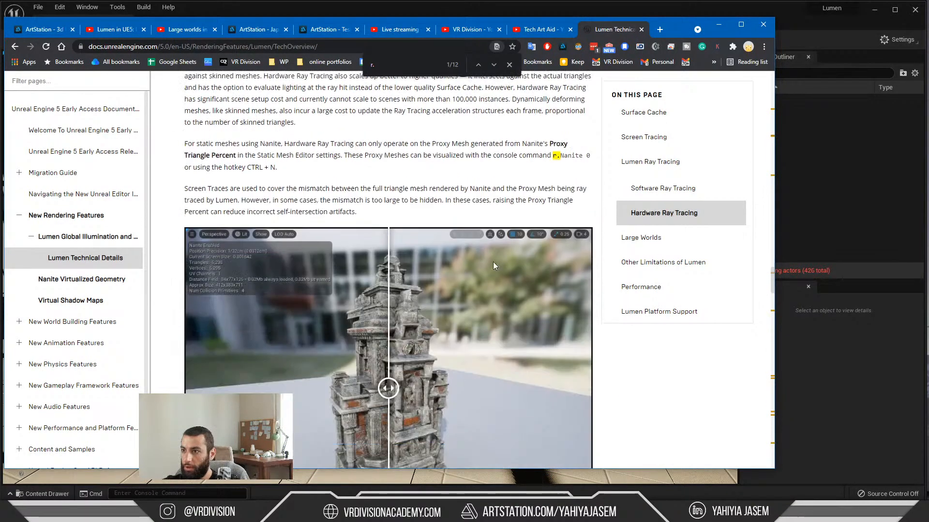
pyautogui.moveTo(389, 236)
pyautogui.mouseDown()
pyautogui.moveTo(508, 236)
pyautogui.moveTo(328, 235)
pyautogui.moveTo(497, 236)
pyautogui.mouseUp()
pyautogui.scroll(-4, 338, 232)
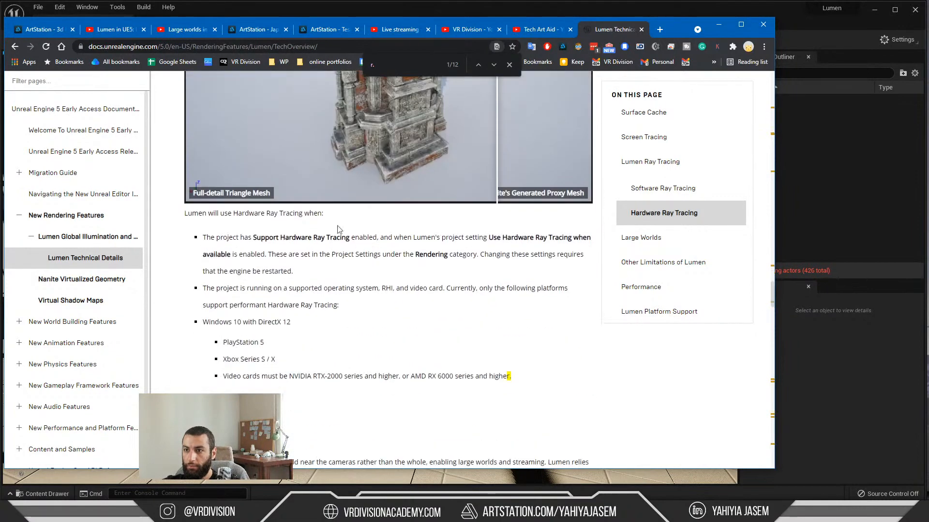
# Step: Review the Large Worlds, Other Limitations of Lumen, Performance and Lumen Platform Support sections
pyautogui.scroll(-3, 273, 243)
pyautogui.scroll(-3, 273, 244)
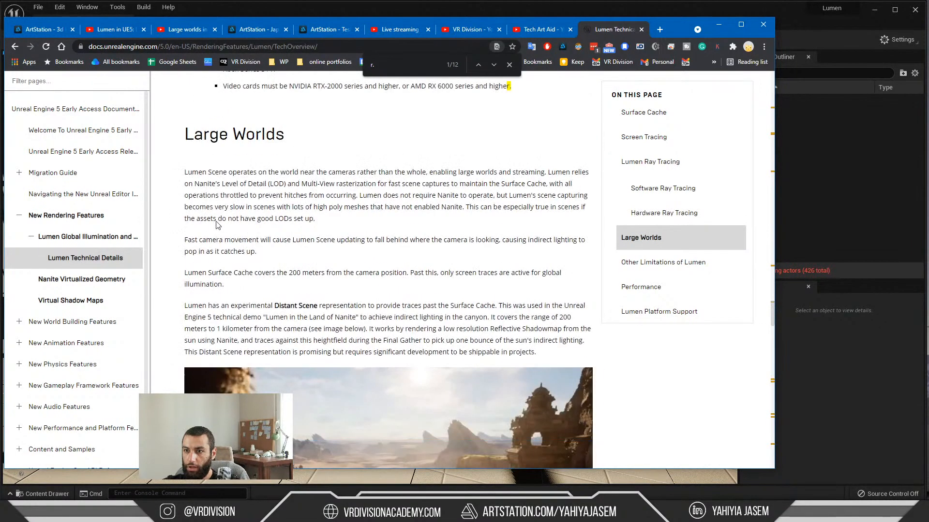
pyautogui.scroll(-10, 251, 236)
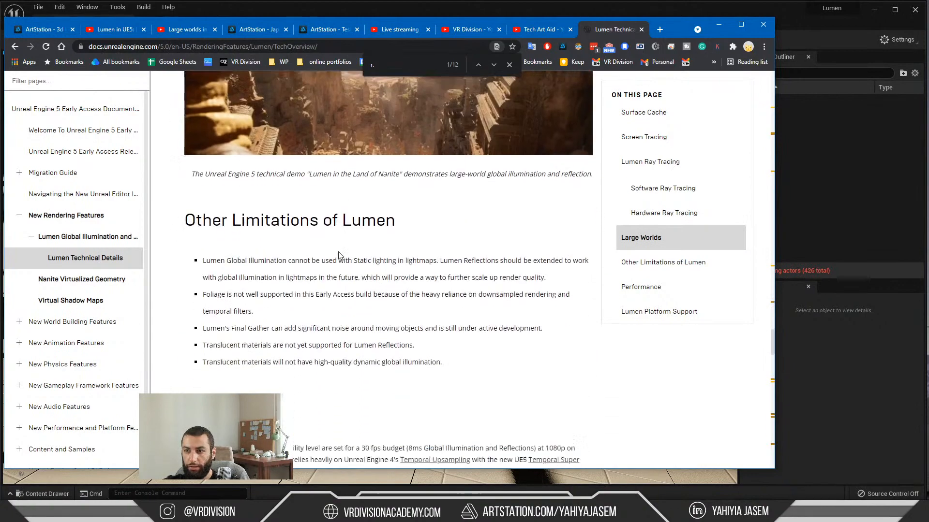
pyautogui.scroll(-2, 273, 243)
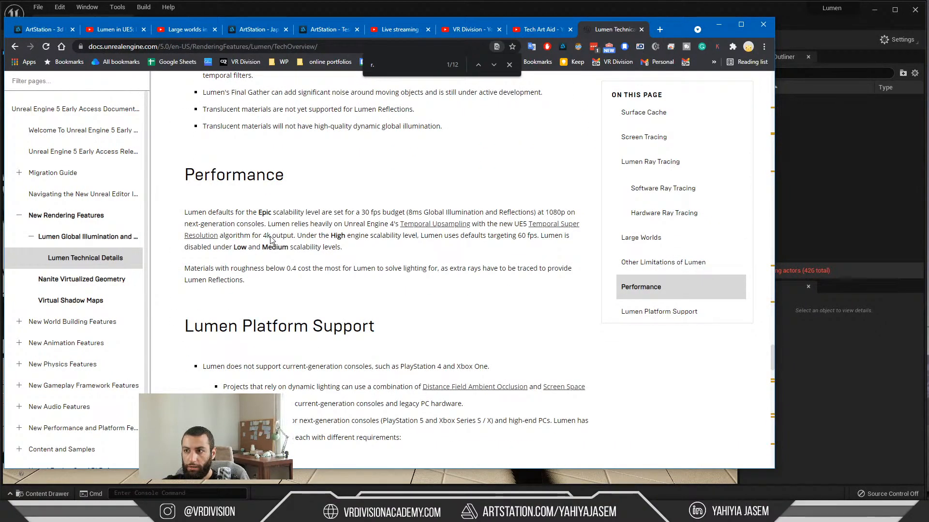
pyautogui.scroll(-1, 273, 238)
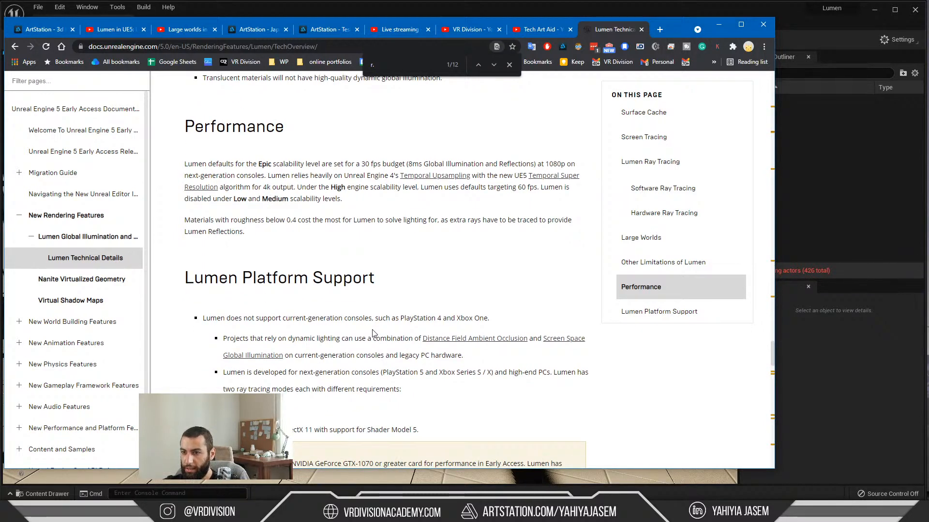
pyautogui.scroll(-5, 372, 333)
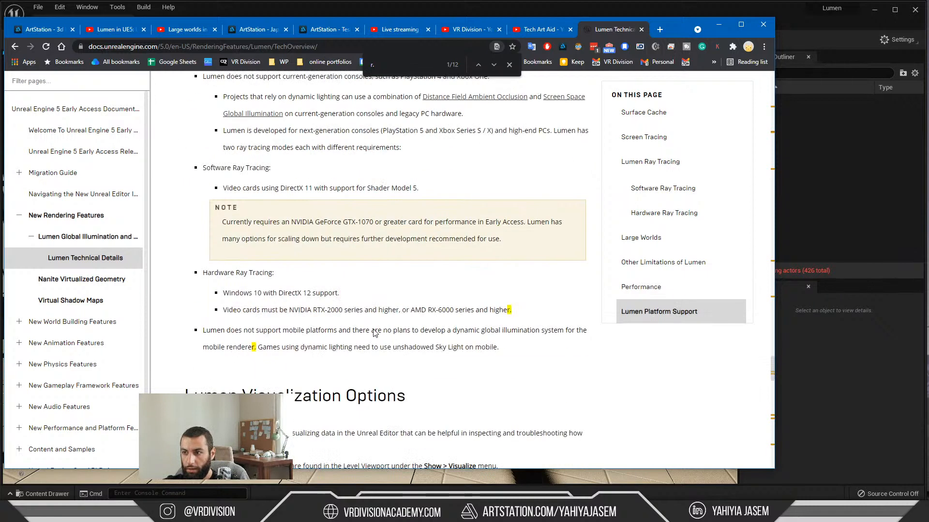
# Step: Read the Lumen Visualization Options and Troubleshooting Topics, including their console commands, through the end of the page
pyautogui.scroll(-9, 374, 333)
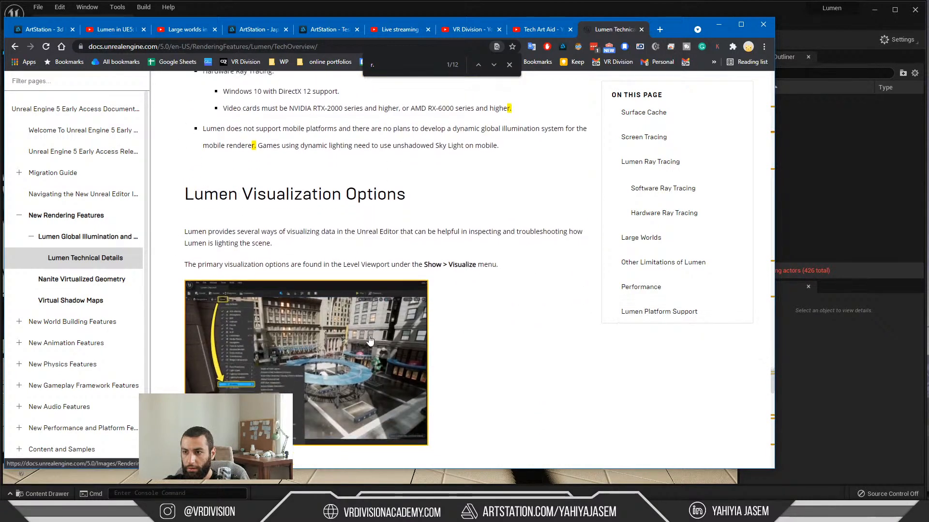
pyautogui.scroll(-4, 368, 335)
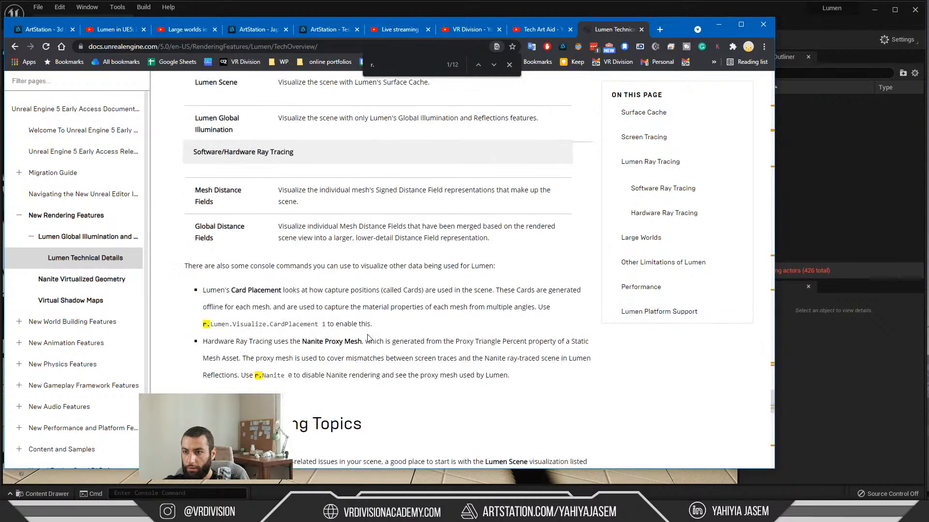
pyautogui.scroll(-8, 367, 337)
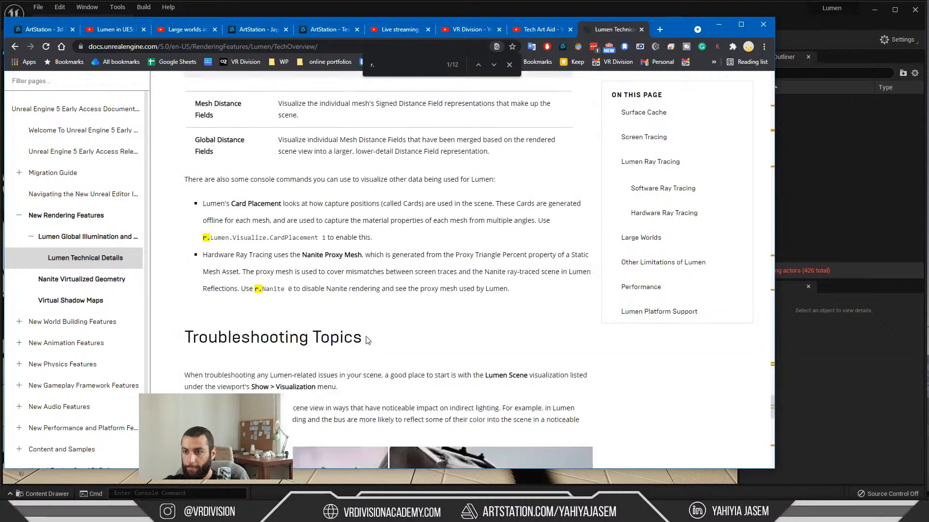
pyautogui.scroll(-5, 368, 341)
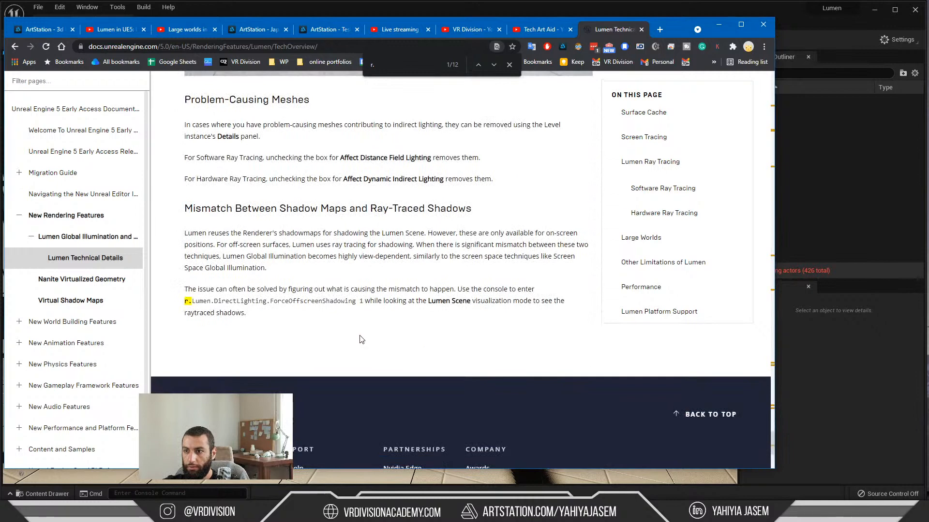
pyautogui.scroll(-4, 361, 338)
# Step: Open the Virtual Shadow Maps documentation page and read how to enable Virtual Shadow Maps in the project settings
pyautogui.click(100, 235)
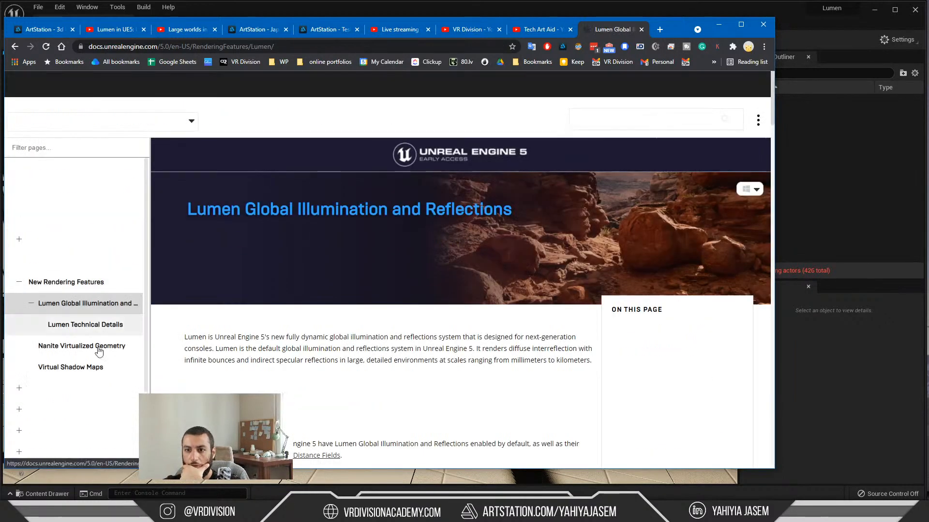
pyautogui.click(93, 366)
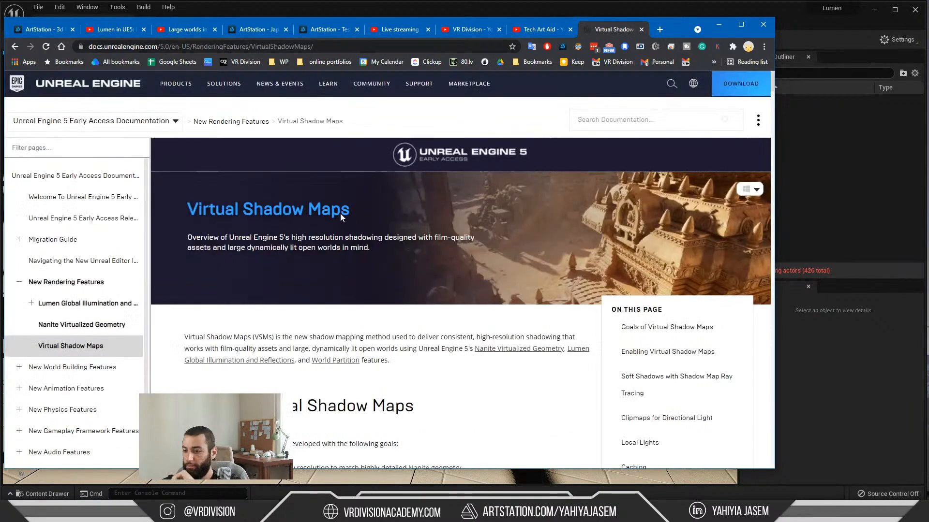
pyautogui.scroll(-5, 348, 252)
pyautogui.scroll(-7, 353, 287)
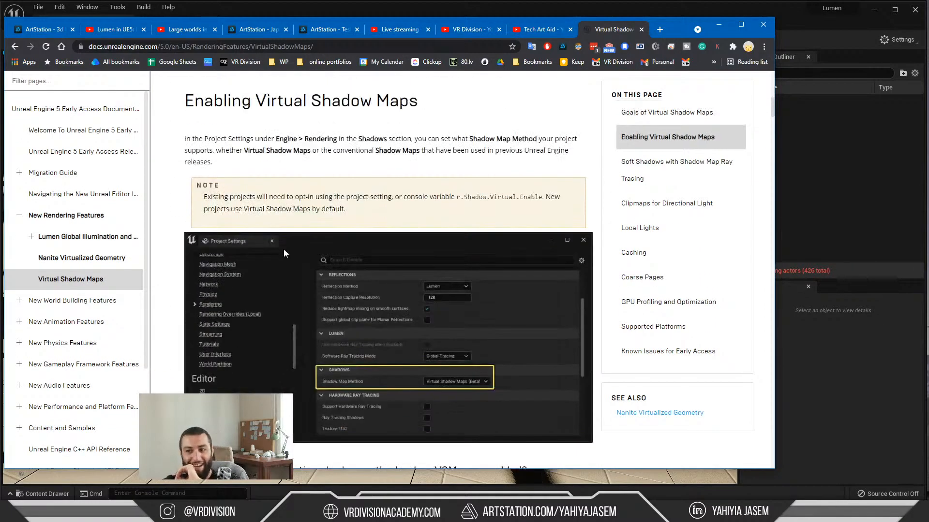
# Step: Read the Soft Shadows with Shadow Map Ray Tracing section and compare Percentage-Closer Filtering with Shadow Map Ray Tracing in the image
pyautogui.scroll(-12, 375, 288)
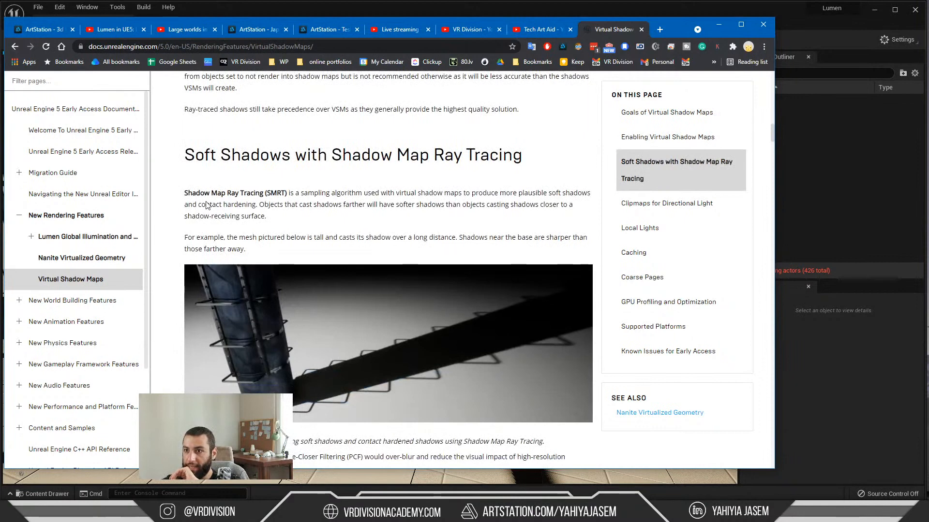
pyautogui.scroll(-1, 261, 196)
pyautogui.scroll(-5, 269, 196)
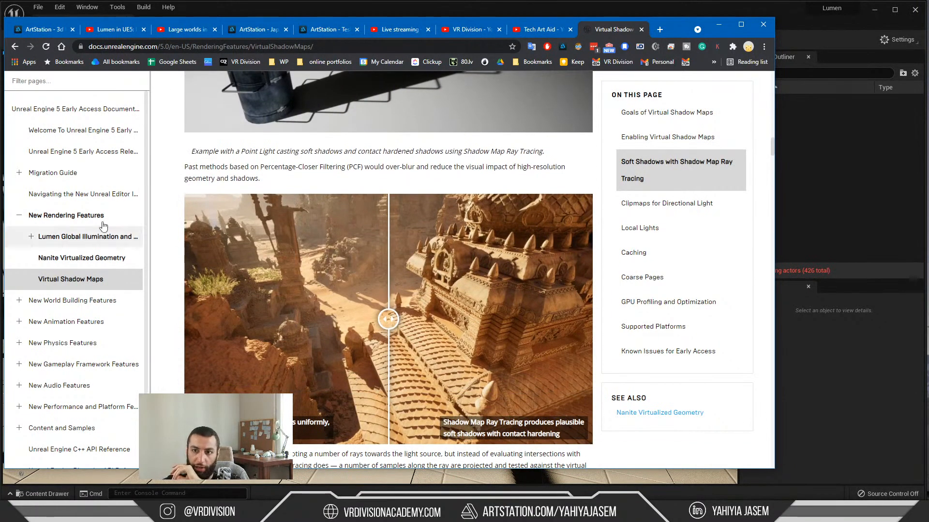
pyautogui.scroll(-1, 350, 260)
pyautogui.moveTo(392, 274); pyautogui.dragTo(480, 274)
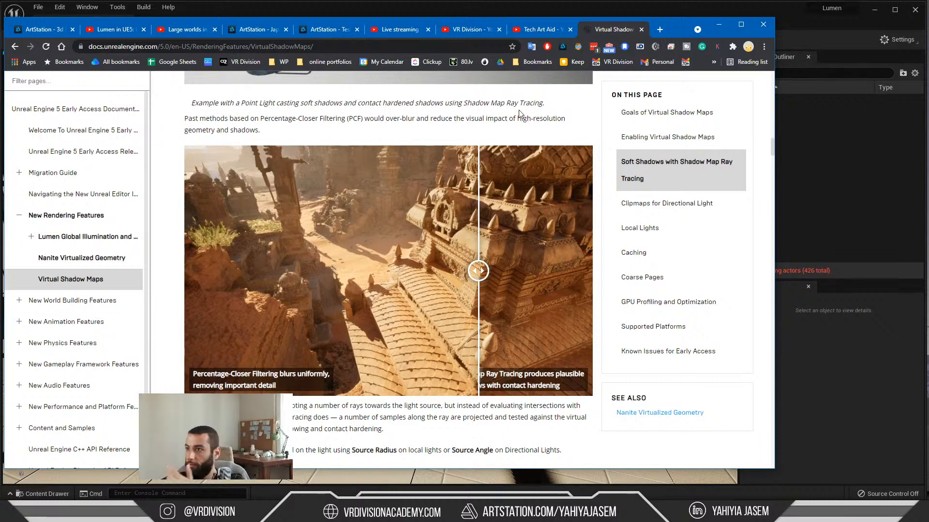
# Step: Examine the light Source Radius and Source Angle settings and compare point light shadows at Source Radius 0 and 10
pyautogui.scroll(-15, 471, 246)
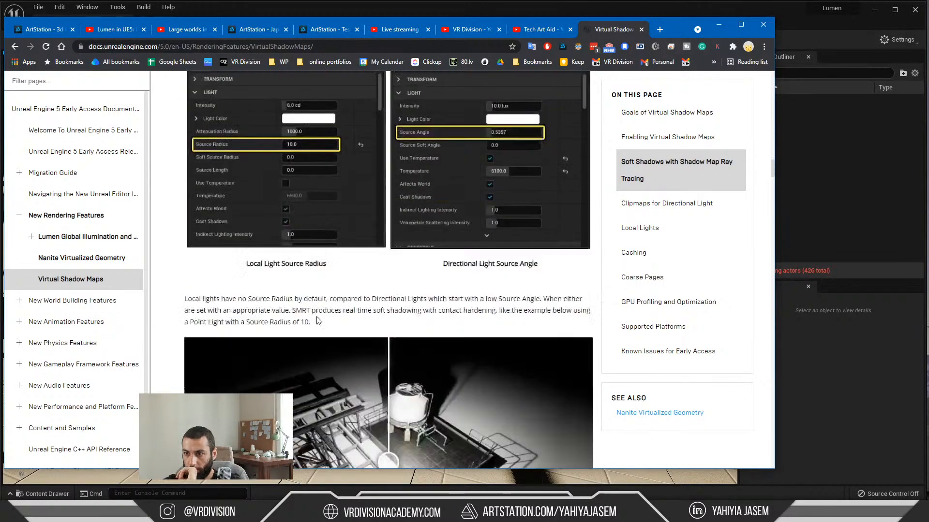
pyautogui.scroll(-2, 300, 285)
pyautogui.scroll(1, 321, 355)
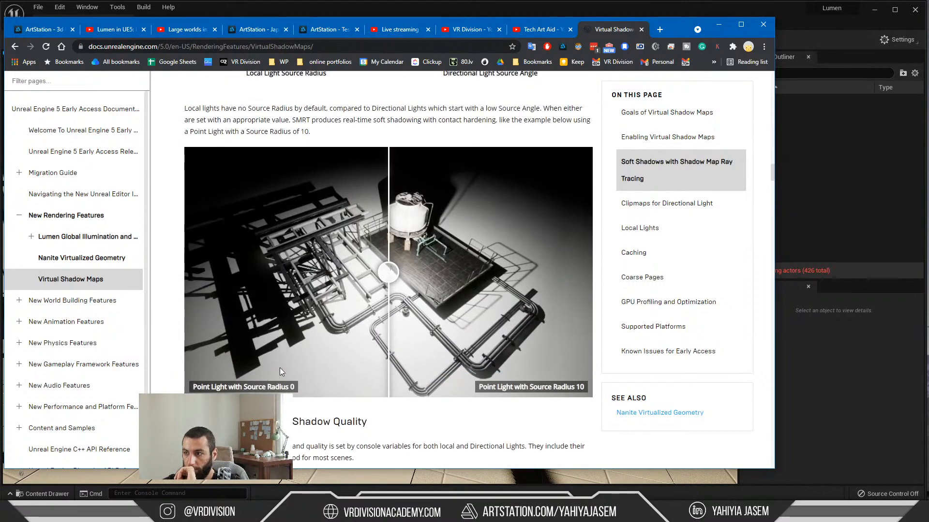
pyautogui.moveTo(388, 300); pyautogui.dragTo(188, 338)
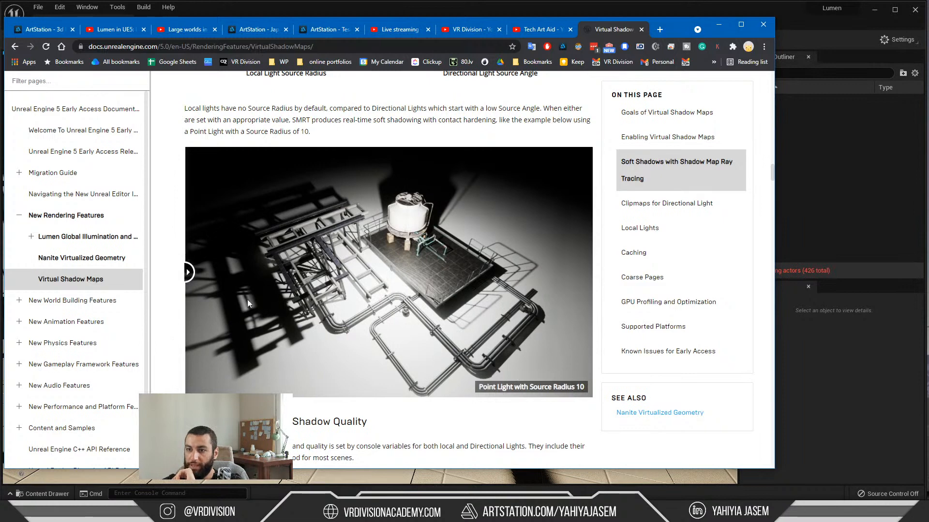
pyautogui.moveTo(248, 299); pyautogui.dragTo(590, 290)
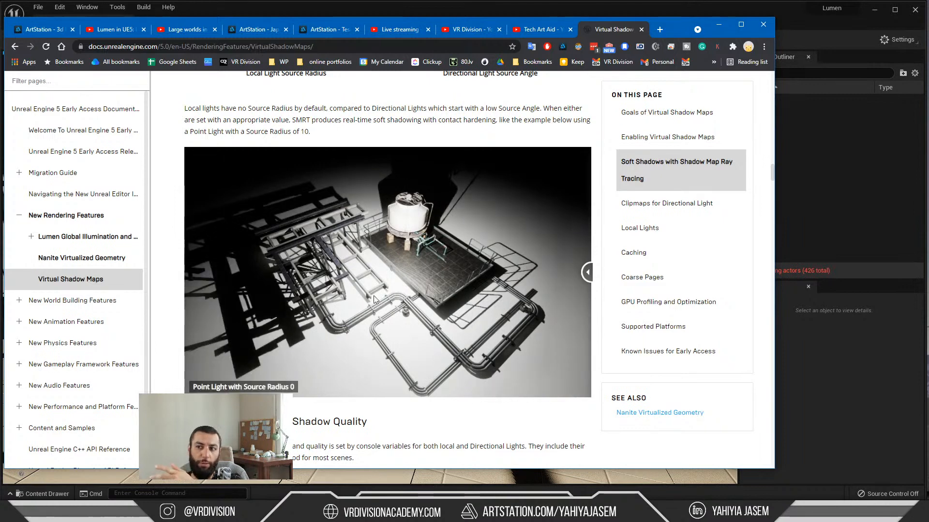
# Step: Recheck the point light Source Radius comparison image and read the Controlling Penumbra Shadow Quality section on SMRT ray counts
pyautogui.scroll(2, 358, 285)
pyautogui.scroll(-2, 363, 289)
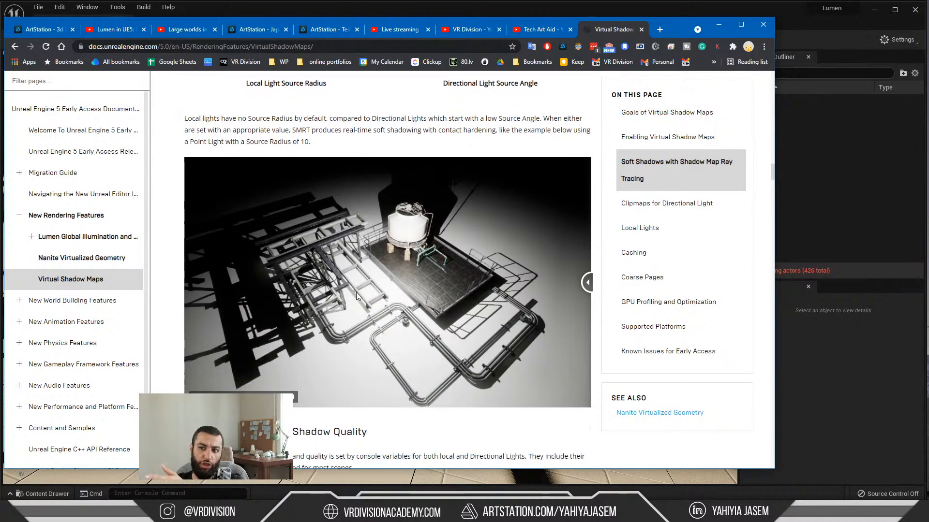
pyautogui.scroll(-2, 356, 292)
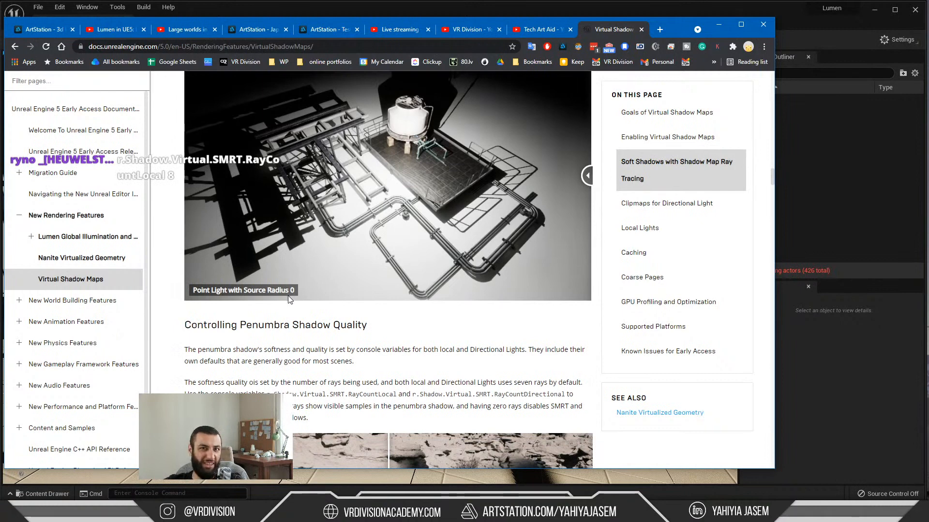
pyautogui.scroll(2, 288, 295)
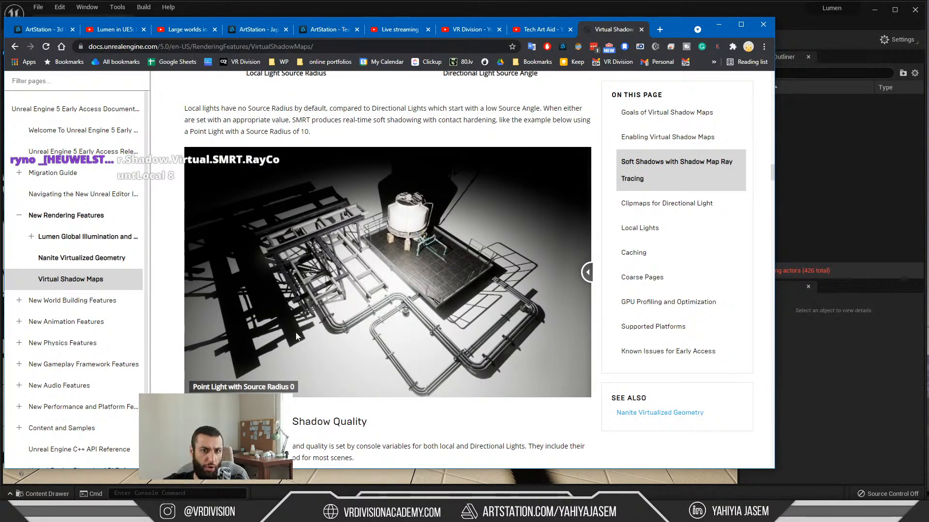
pyautogui.moveTo(588, 272); pyautogui.dragTo(465, 300)
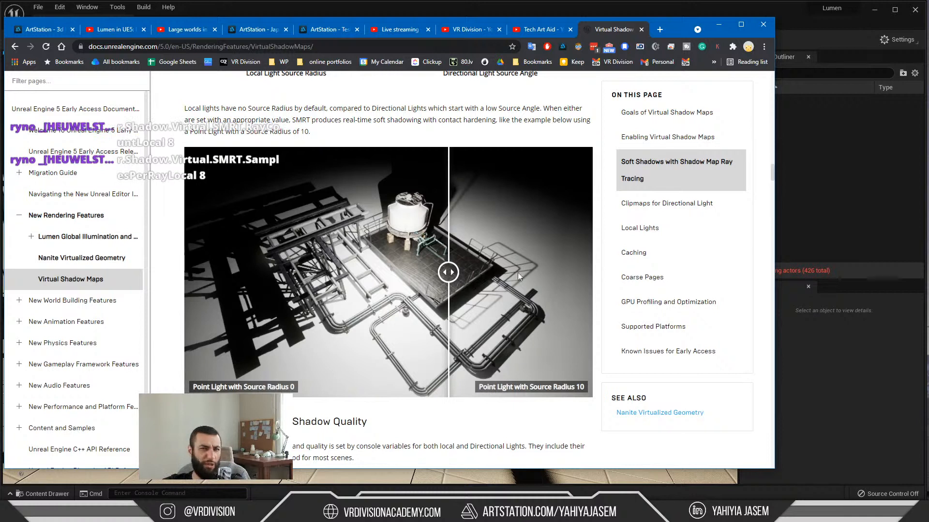
pyautogui.moveTo(452, 268); pyautogui.dragTo(185, 276)
pyautogui.scroll(-1, 212, 283)
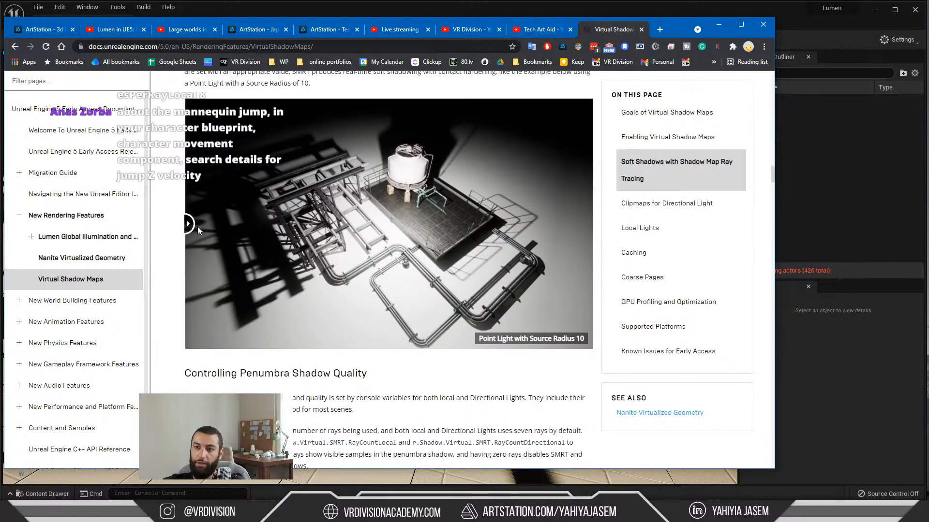
pyautogui.moveTo(197, 227); pyautogui.dragTo(177, 227)
pyautogui.scroll(-6, 329, 262)
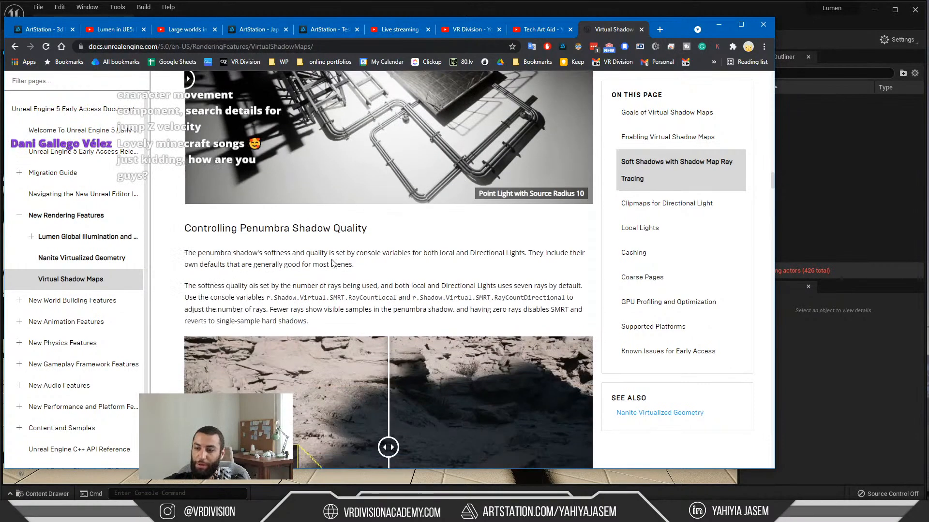
# Step: Compare SMRT Ray Count 1 and 7 at Source Angle 5.0 in the slider image and read the ray count console variables
pyautogui.scroll(-1, 346, 288)
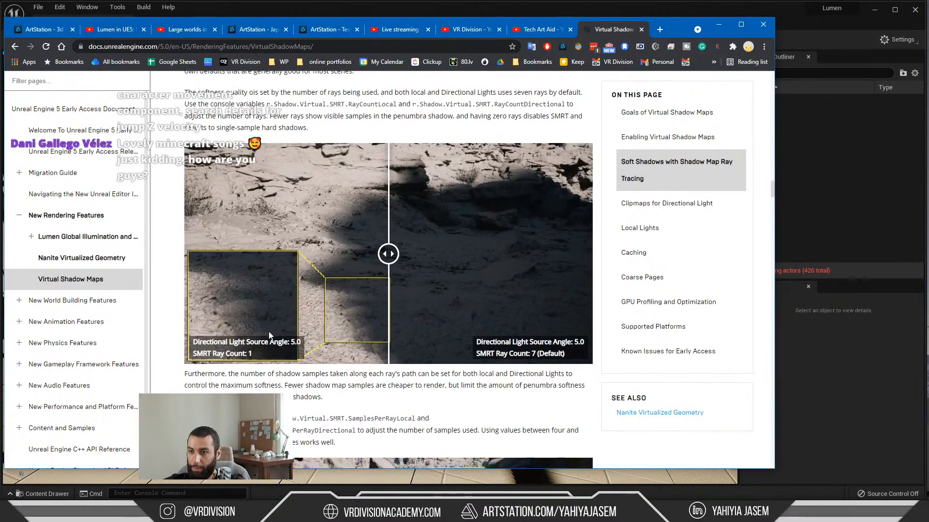
pyautogui.scroll(1, 267, 326)
pyautogui.scroll(3, 390, 302)
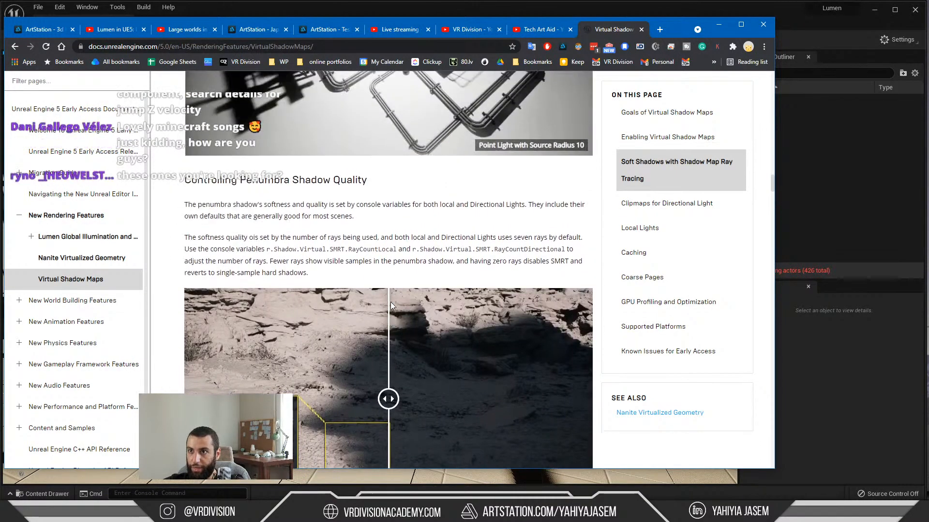
pyautogui.scroll(-2, 383, 307)
pyautogui.moveTo(388, 350); pyautogui.dragTo(367, 350)
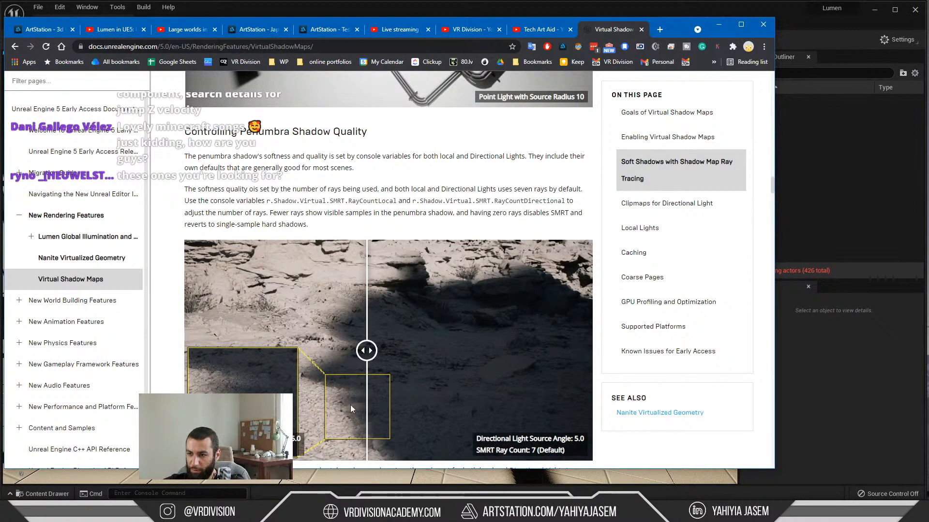
pyautogui.scroll(-1, 229, 350)
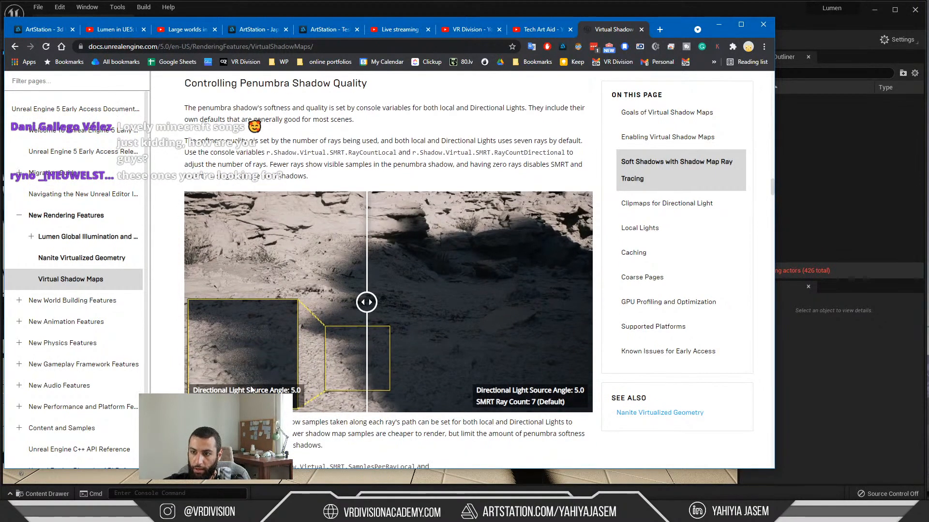
pyautogui.moveTo(367, 329); pyautogui.dragTo(439, 330)
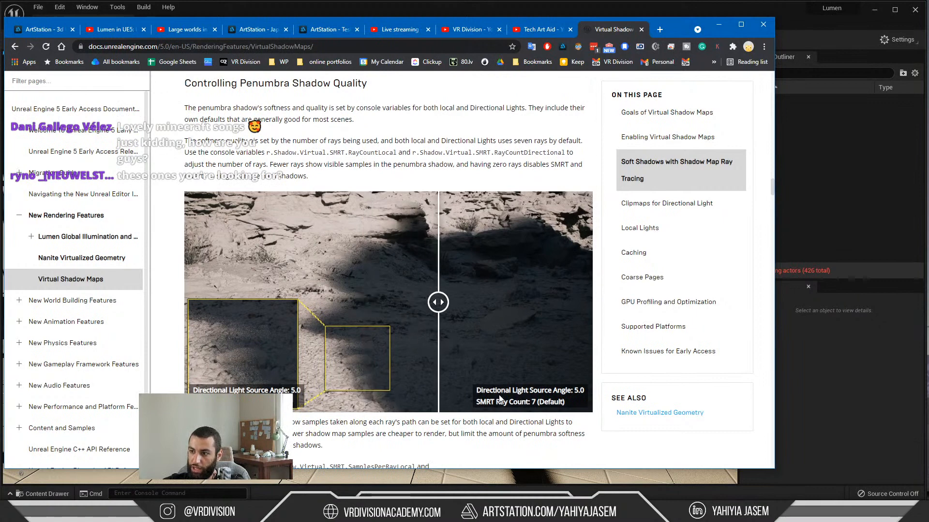
pyautogui.moveTo(267, 153); pyautogui.dragTo(567, 153)
pyautogui.moveTo(438, 305); pyautogui.dragTo(407, 317)
pyautogui.click(265, 154)
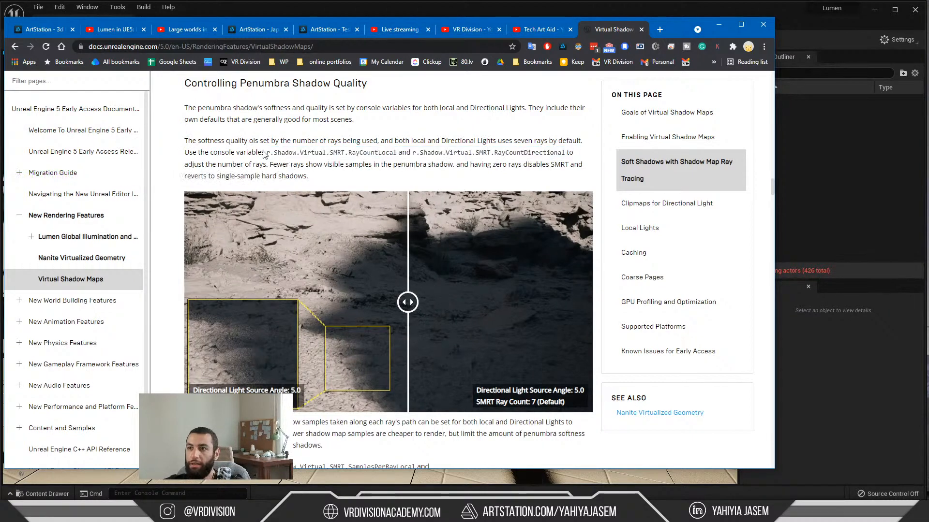
# Step: Read about the SMRT samples-per-ray console variables and sweep the shadow map samples image through its full range
pyautogui.scroll(-6, 256, 87)
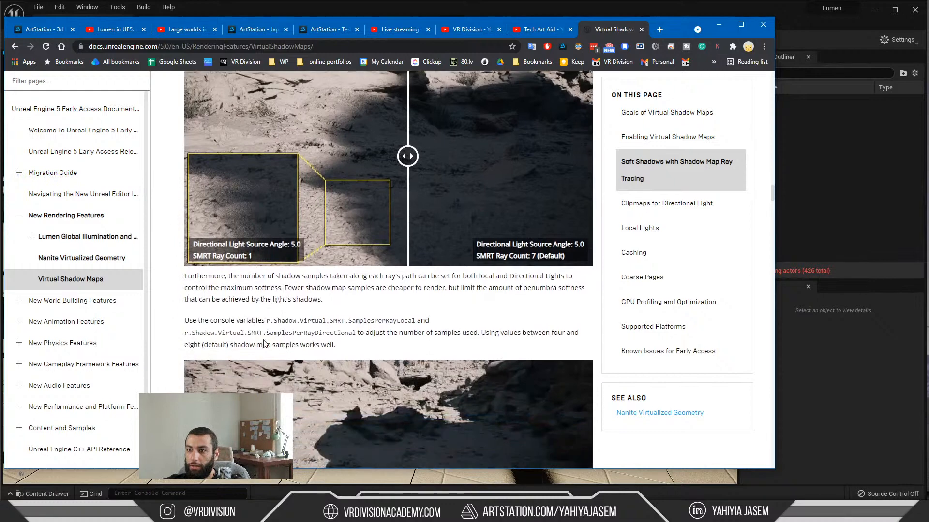
pyautogui.scroll(1, 309, 358)
pyautogui.scroll(-1, 252, 373)
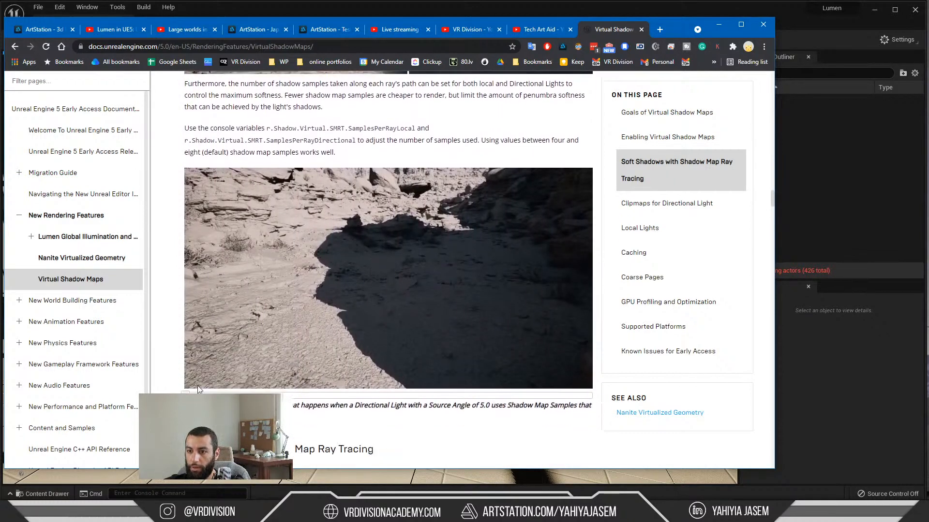
pyautogui.moveTo(186, 394); pyautogui.dragTo(596, 390)
pyautogui.scroll(1, 349, 274)
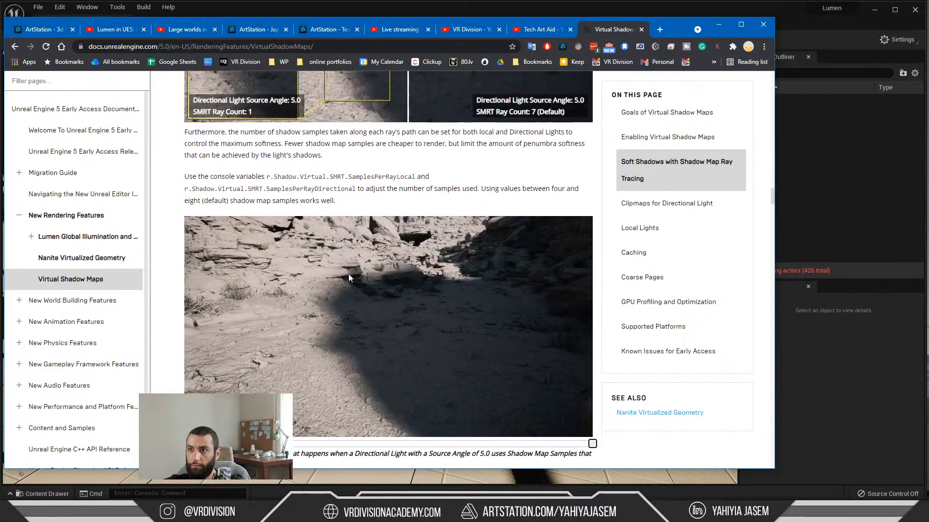
pyautogui.scroll(7, 242, 179)
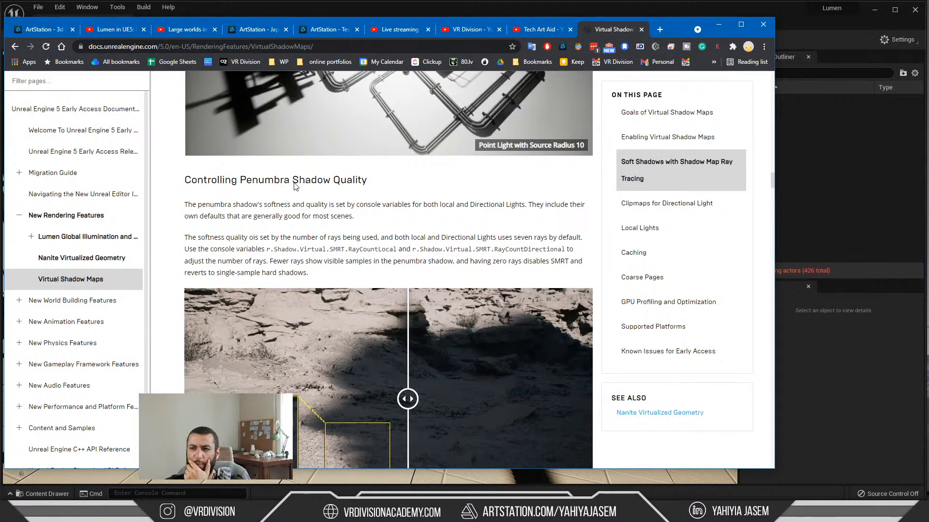
# Step: Switch to the YouTube live chat to read viewers' shadow and mannequin jump messages, and briefly check the music in Spotify
pyautogui.hotkey('alt', 'Tab')
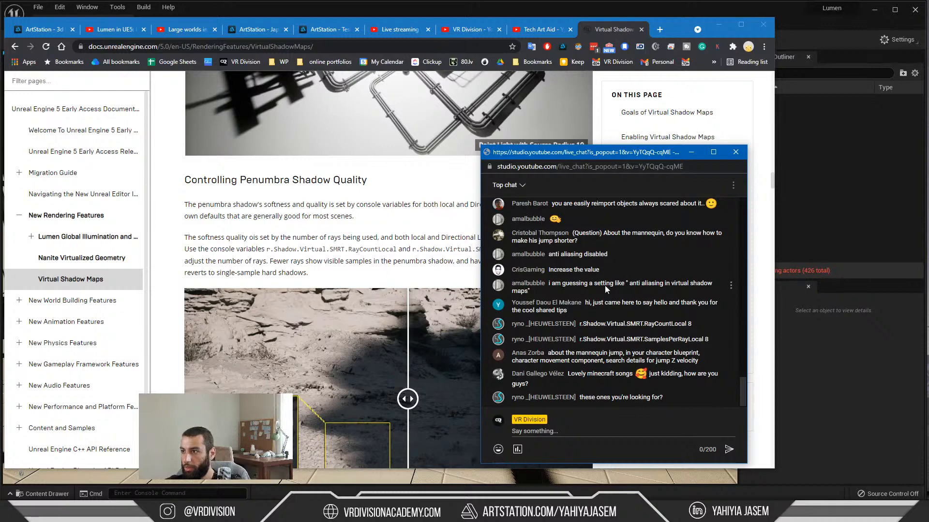
pyautogui.moveTo(577, 291); pyautogui.dragTo(670, 284)
pyautogui.moveTo(601, 160); pyautogui.dragTo(665, 168)
pyautogui.moveTo(596, 168); pyautogui.dragTo(561, 155)
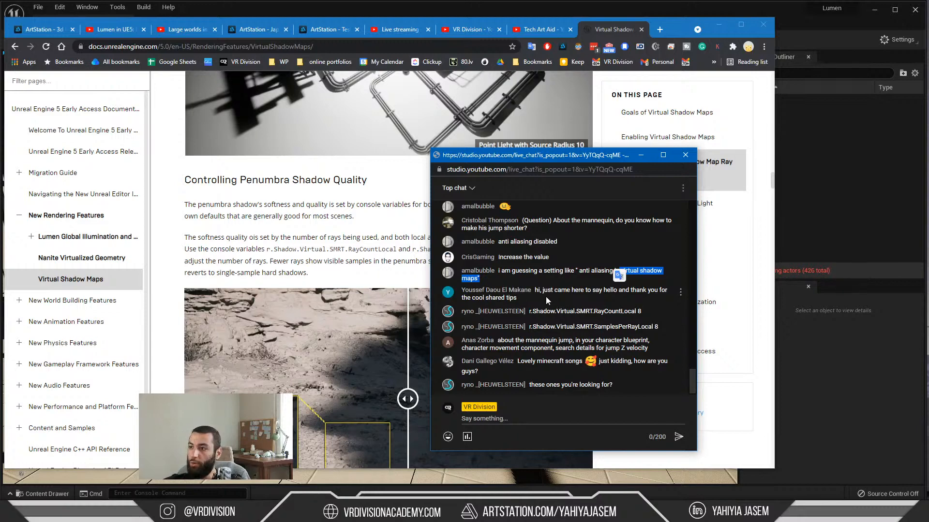
pyautogui.moveTo(518, 298); pyautogui.dragTo(548, 291)
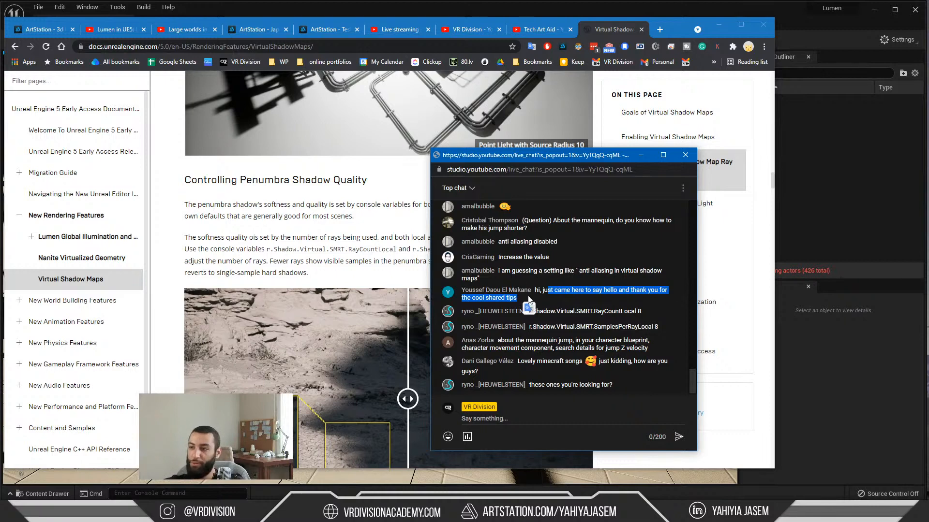
pyautogui.click(554, 299)
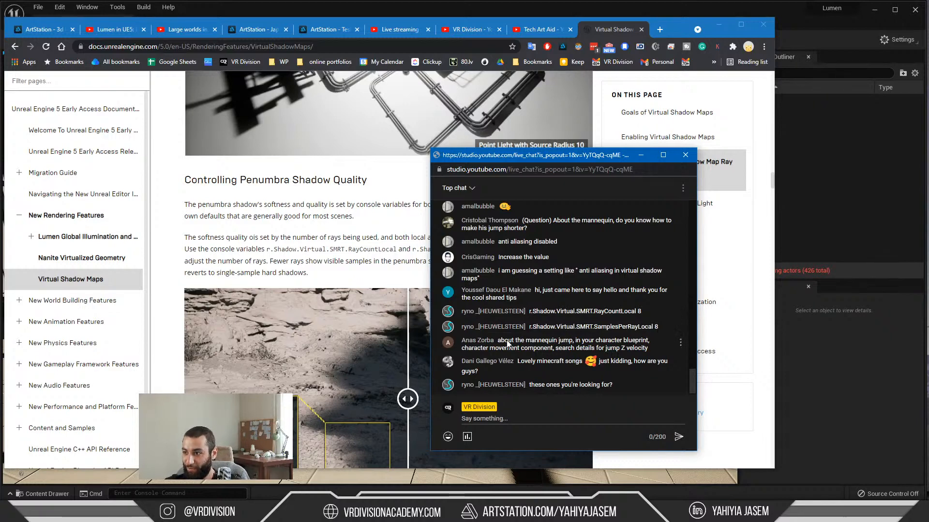
pyautogui.moveTo(504, 341); pyautogui.dragTo(634, 335)
pyautogui.click(518, 347)
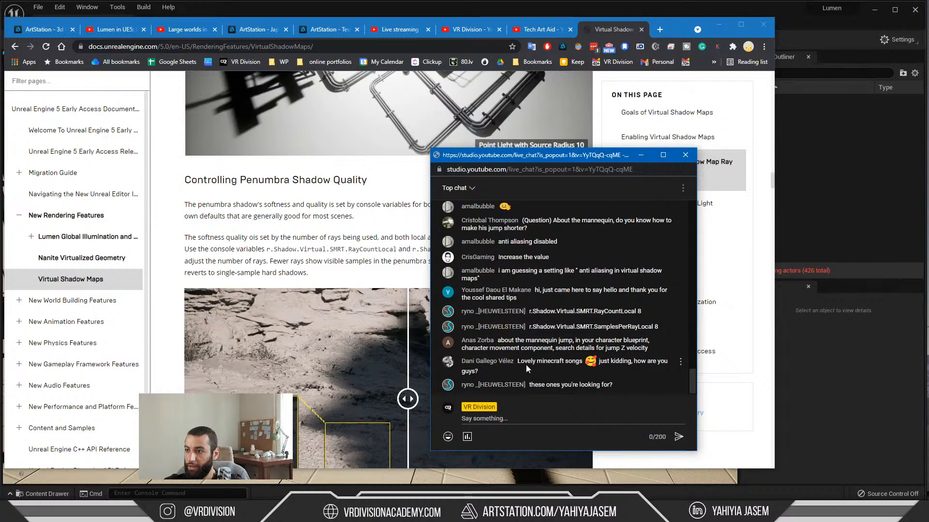
pyautogui.click(514, 513)
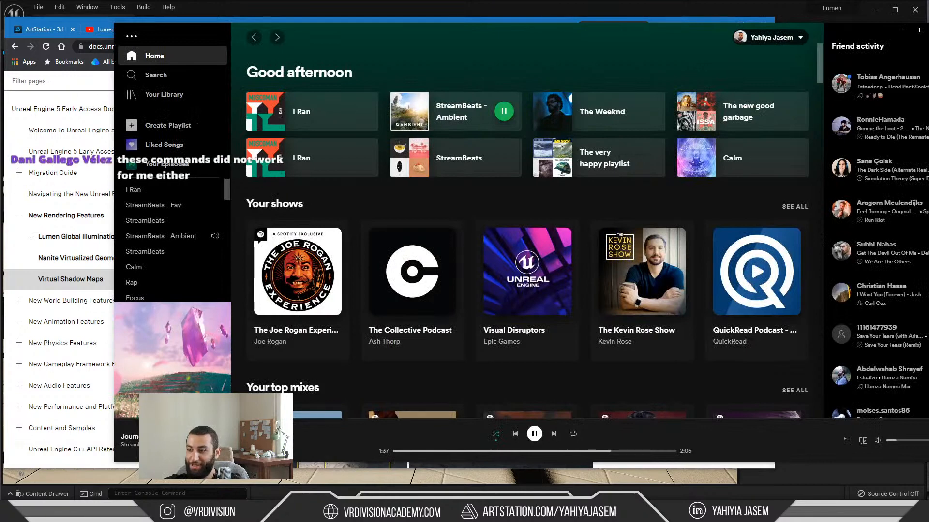
pyautogui.click(513, 513)
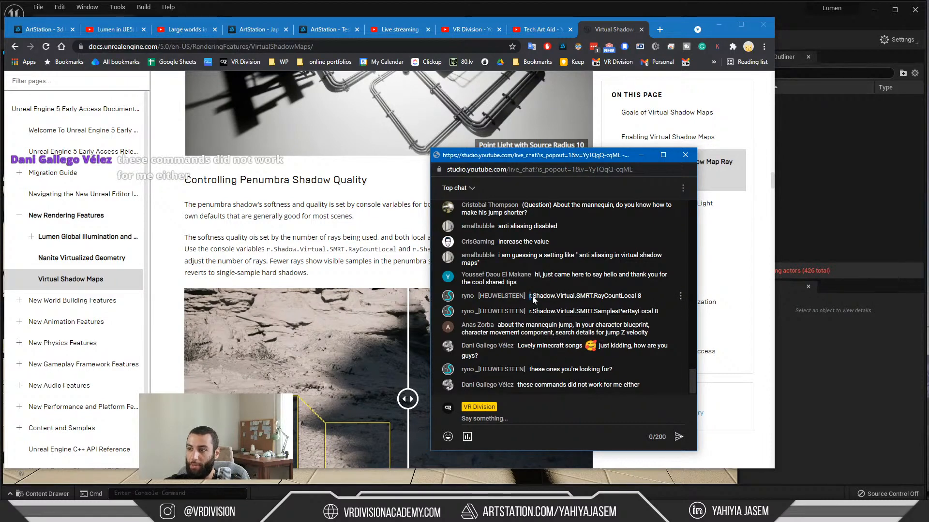
# Step: Copy r.Shadow.Virtual.SMRT.RayCountLocal from the live chat and search for it on the Virtual Shadow Maps documentation page
pyautogui.moveTo(532, 296); pyautogui.dragTo(626, 299)
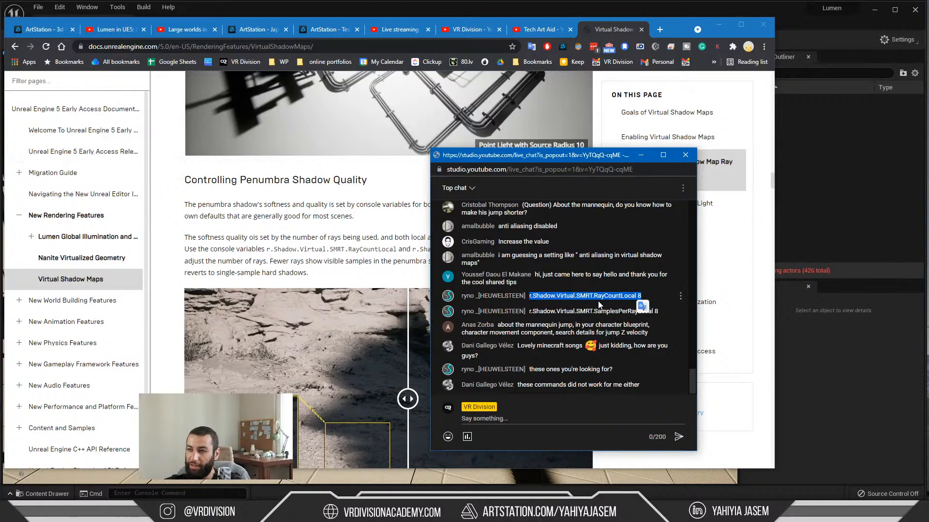
pyautogui.click(338, 250)
pyautogui.scroll(-5, 332, 268)
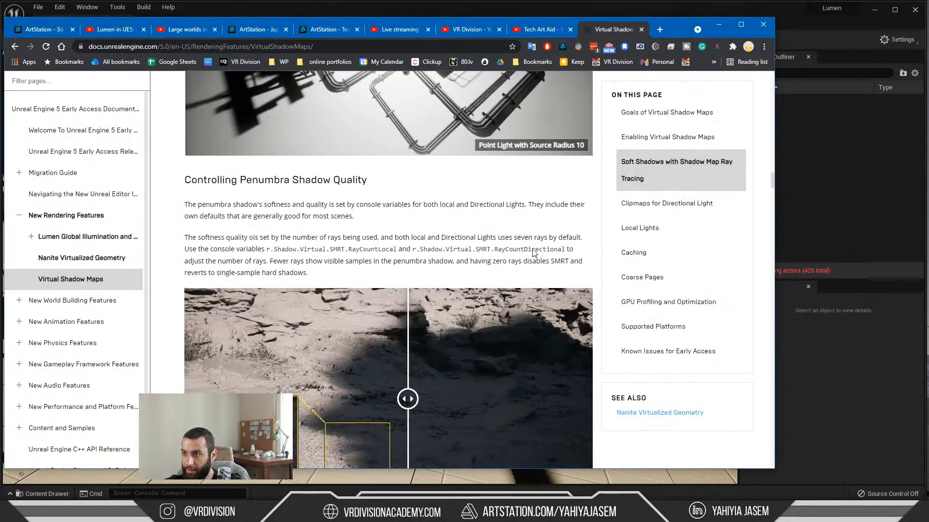
pyautogui.doubleClick(534, 250)
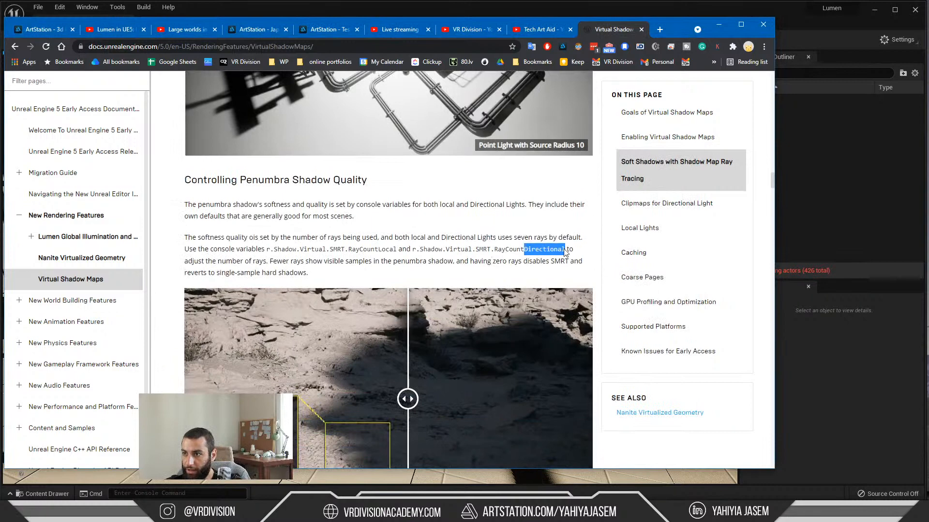
pyautogui.click(342, 237)
pyautogui.hotkey('alt', 'Tab')
pyautogui.click(377, 254)
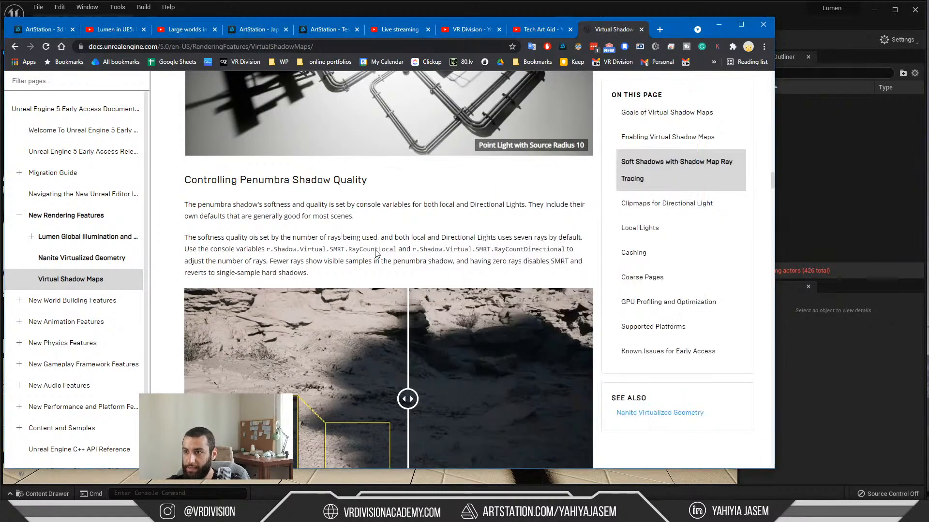
pyautogui.hotkey('ctrl', 'f')
pyautogui.write('r.Shadow.Virtual.SMRT.RayCountLocal')
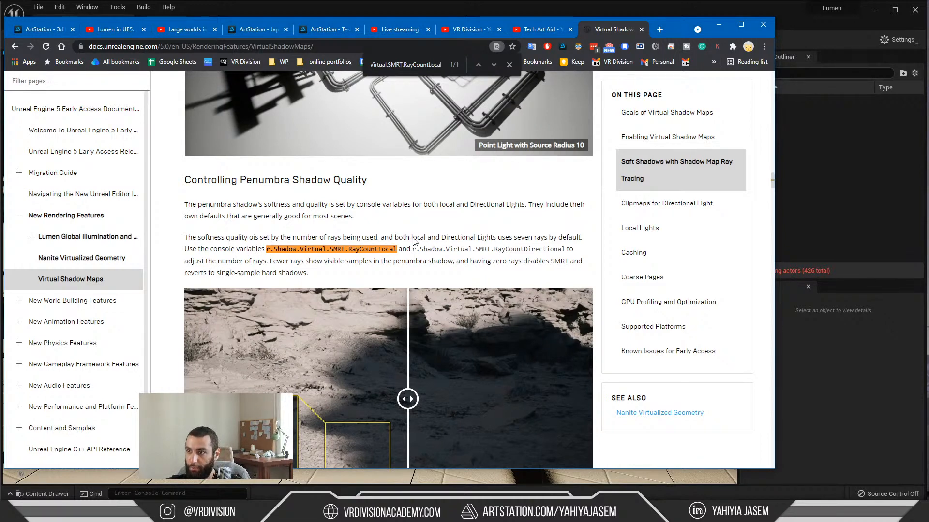
pyautogui.scroll(1, 492, 246)
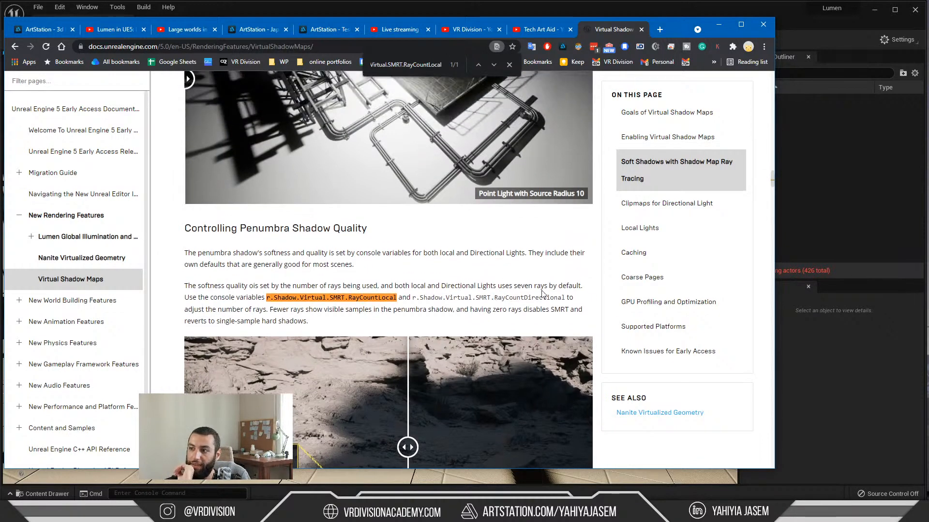
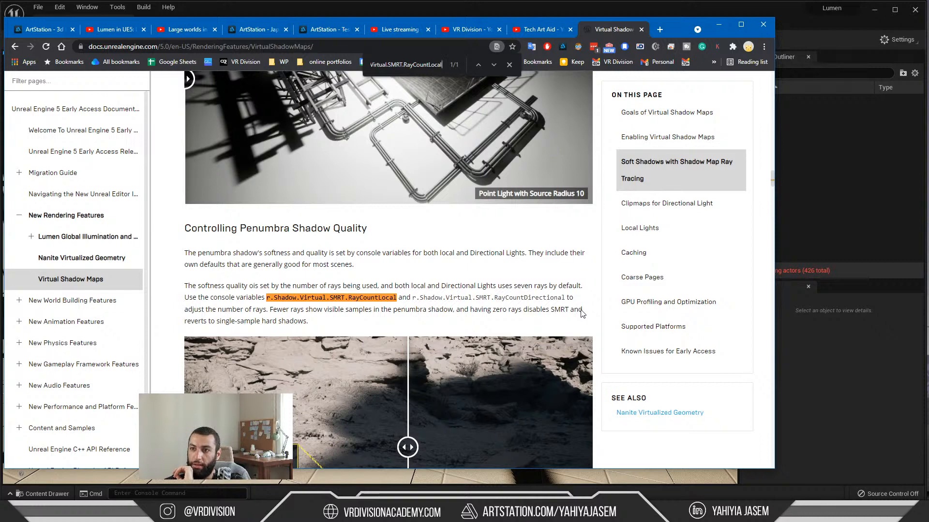
# Step: Check the documentation on r.Shadow.Virtual.SMRT.RayCountLocal and return to an unobstructed Unreal Editor viewport
pyautogui.scroll(3, 199, 232)
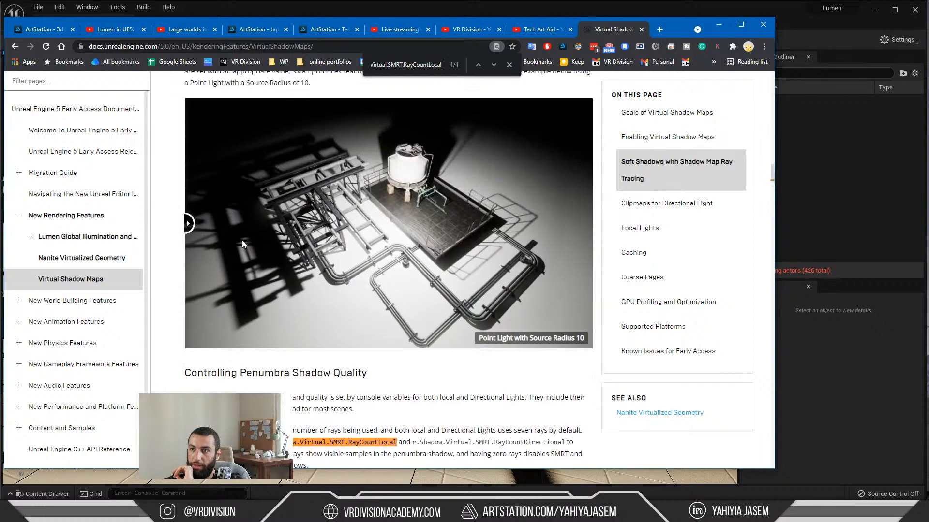
pyautogui.scroll(-2, 457, 273)
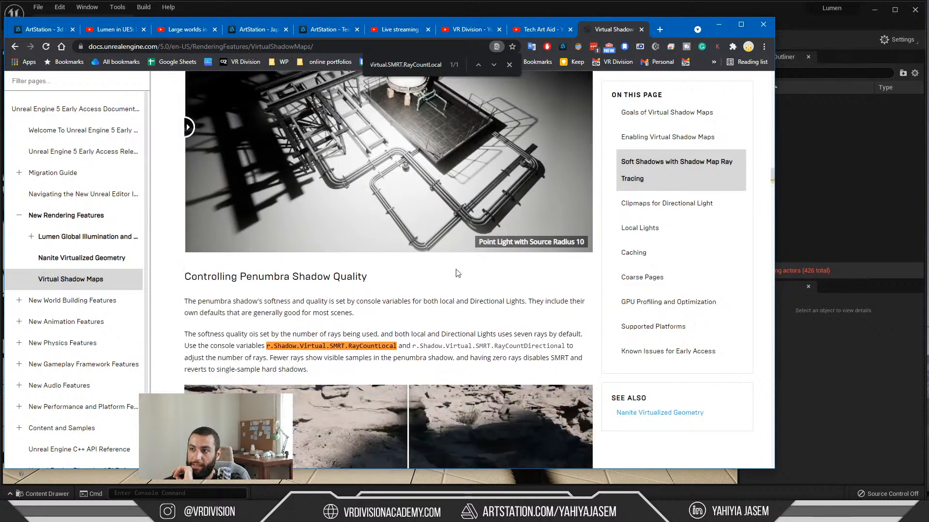
pyautogui.rightClick(396, 350)
pyautogui.click(718, 24)
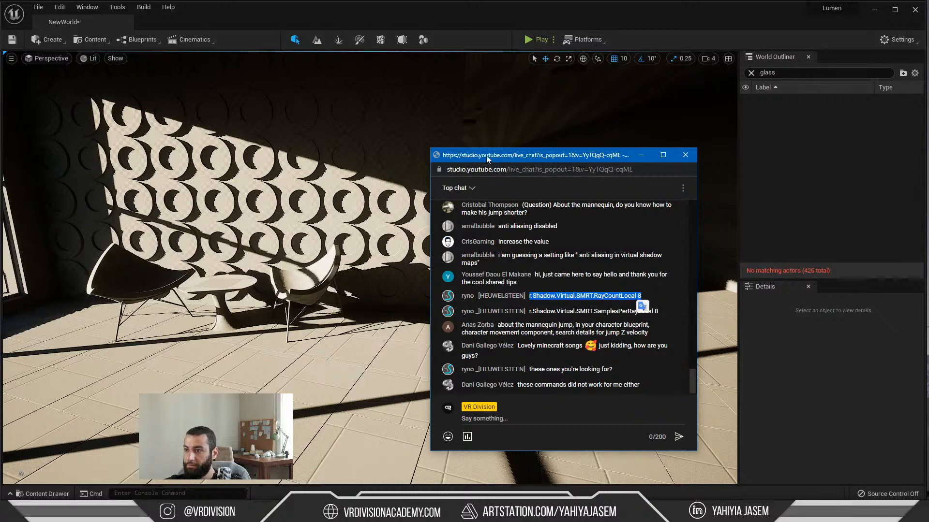
pyautogui.moveTo(473, 157); pyautogui.dragTo(928, 154)
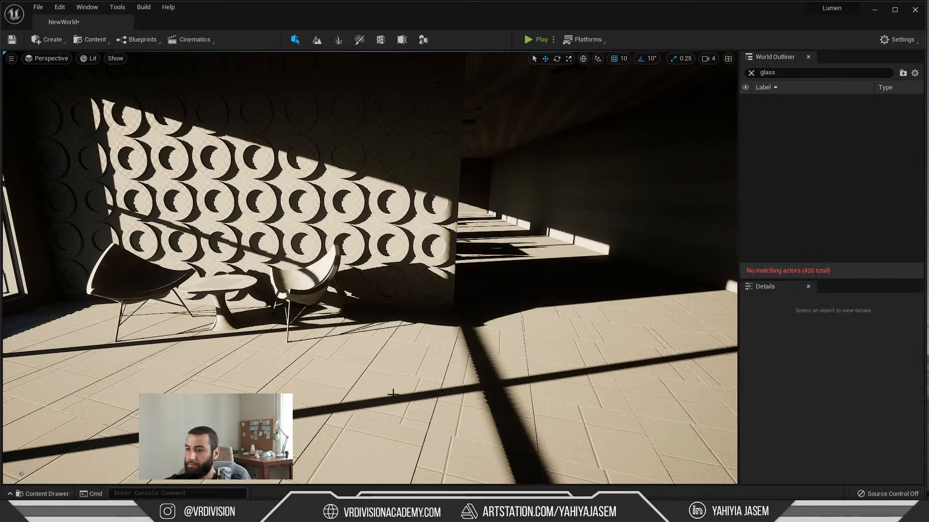
# Step: Set the console variable r.Shadow.Virtual.SMRT.RayCountLocal to 1 to compare the shadow edges around the patterned wall
pyautogui.moveTo(380, 388); pyautogui.dragTo(385, 373, button='right')
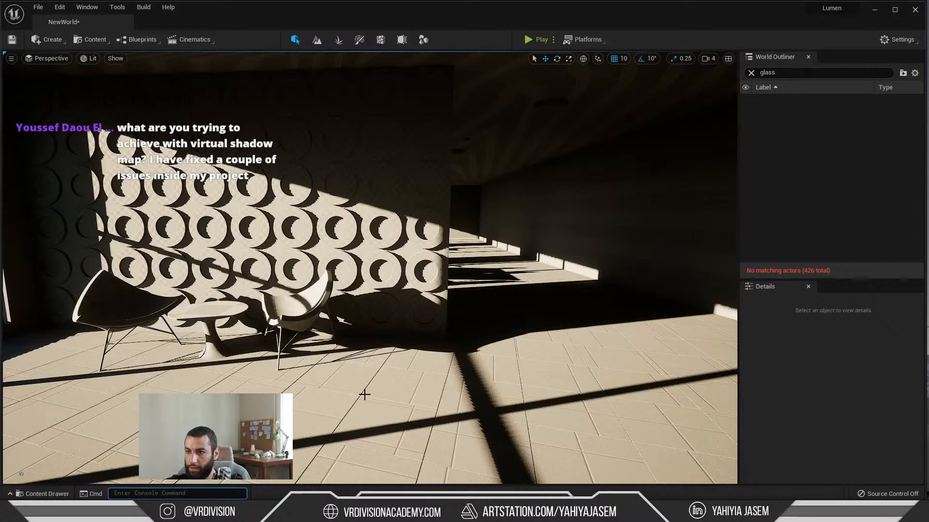
pyautogui.moveTo(369, 380); pyautogui.dragTo(367, 384, button='right')
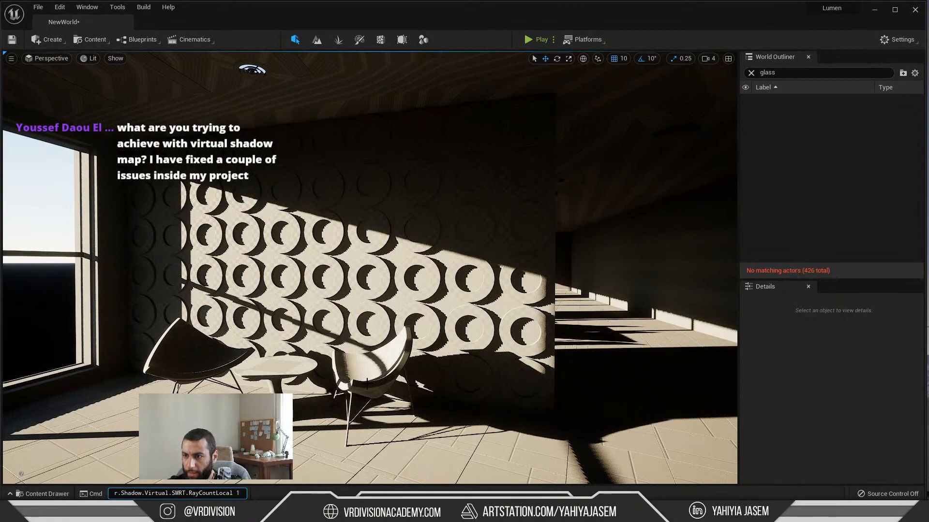
pyautogui.press('`')
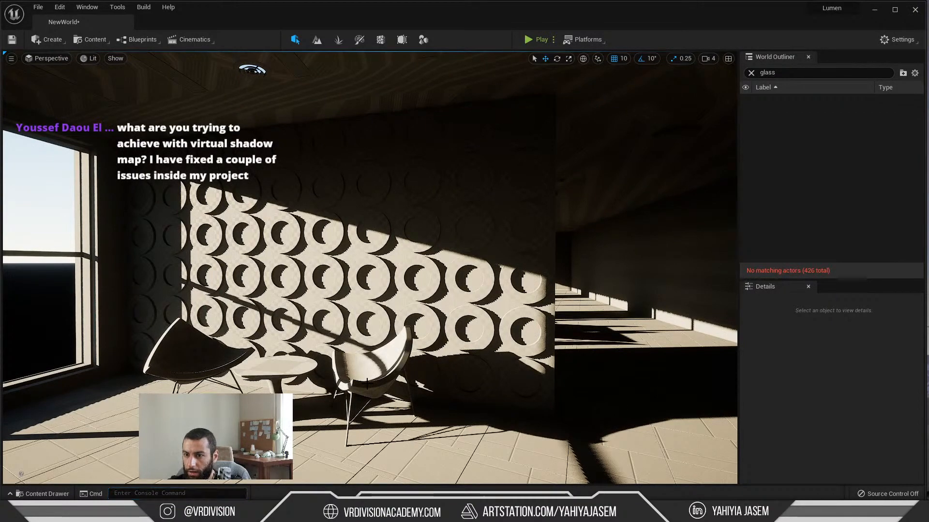
# Step: Rotate the directional sun light so the window shadows fall across the floor and the patterned wall
pyautogui.moveTo(410, 357); pyautogui.dragTo(411, 358, button='right')
pyautogui.hotkey('ctrl', 'l')
pyautogui.hotkey('ctrl', 'l')
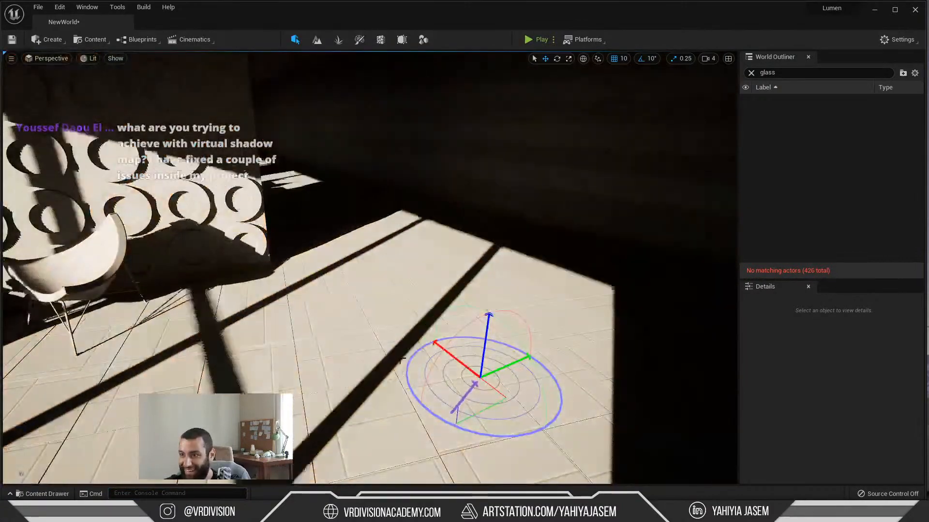
pyautogui.hotkey('ctrl', 'l')
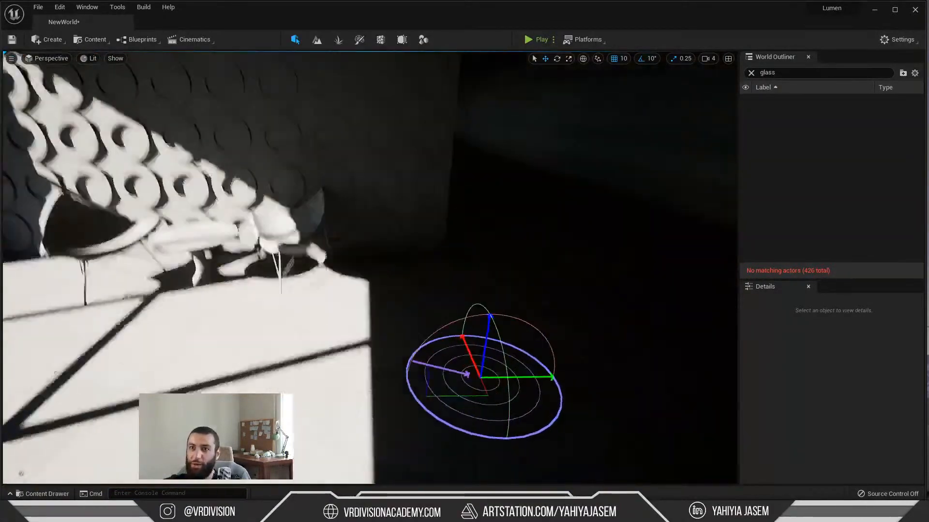
pyautogui.hotkey('ctrl', 'l')
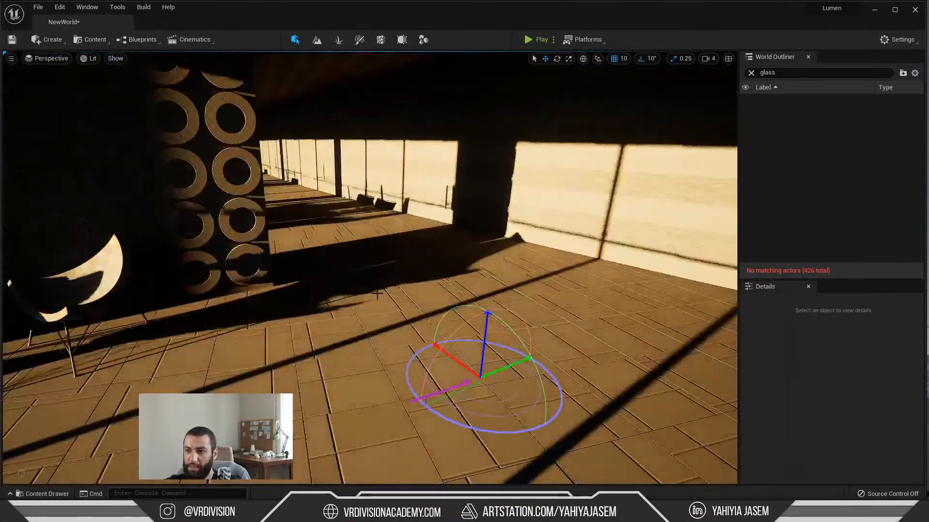
pyautogui.hotkey('ctrl', 'l')
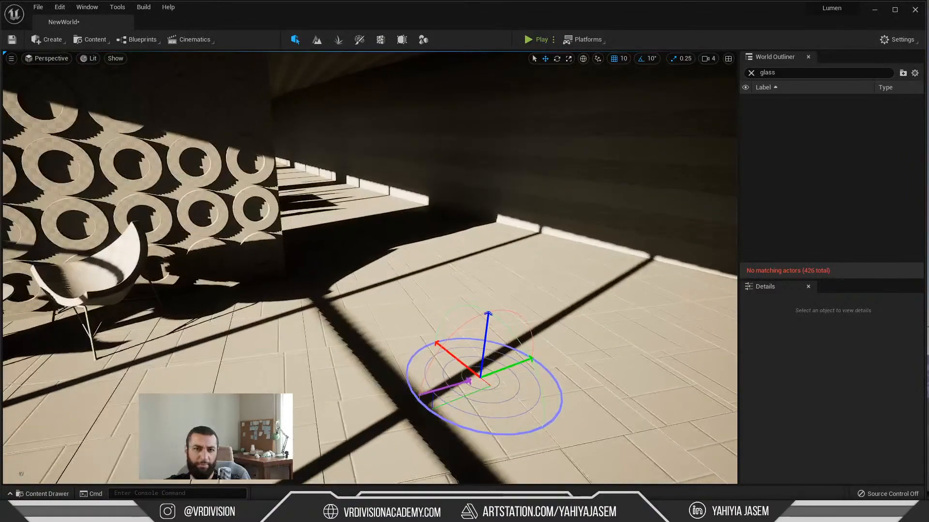
# Step: Add a Rect Light to the room near the edge of the patterned wall
pyautogui.click(91, 40)
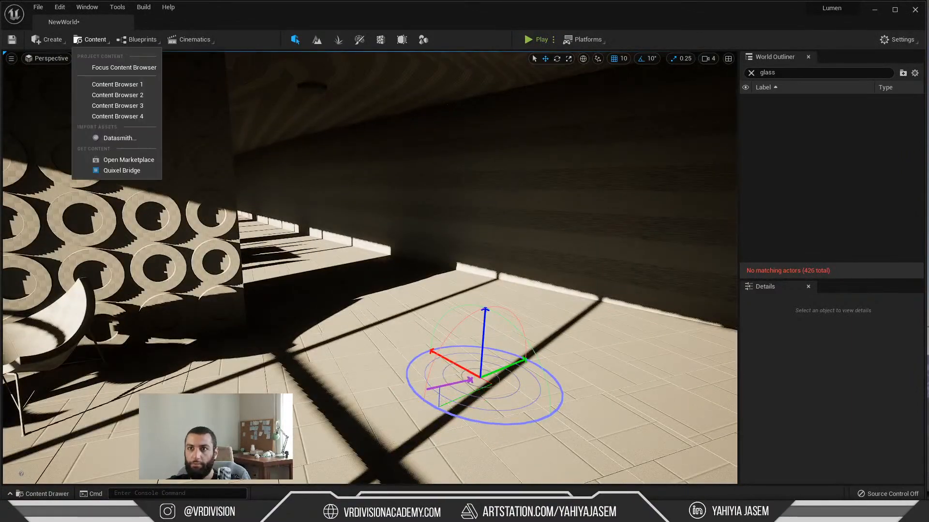
pyautogui.click(58, 39)
pyautogui.moveTo(97, 67)
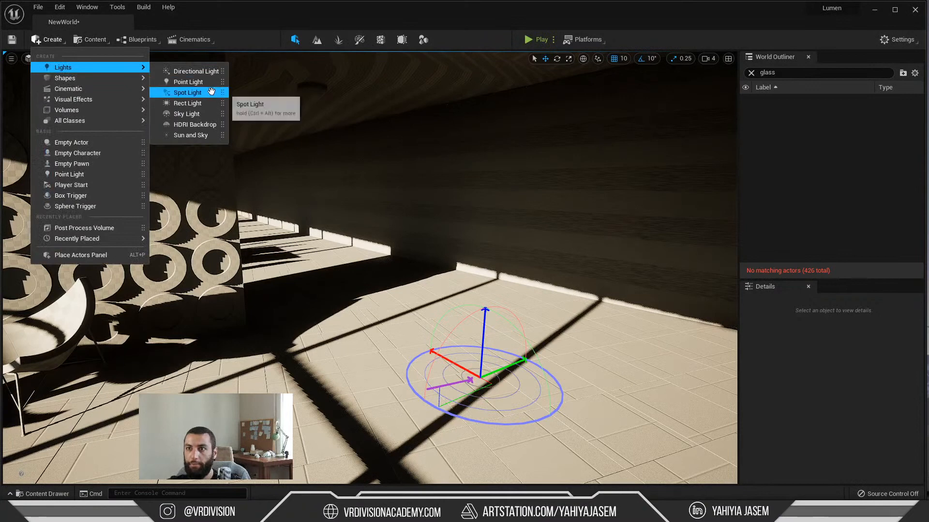
pyautogui.click(201, 103)
pyautogui.moveTo(384, 265); pyautogui.dragTo(270, 307)
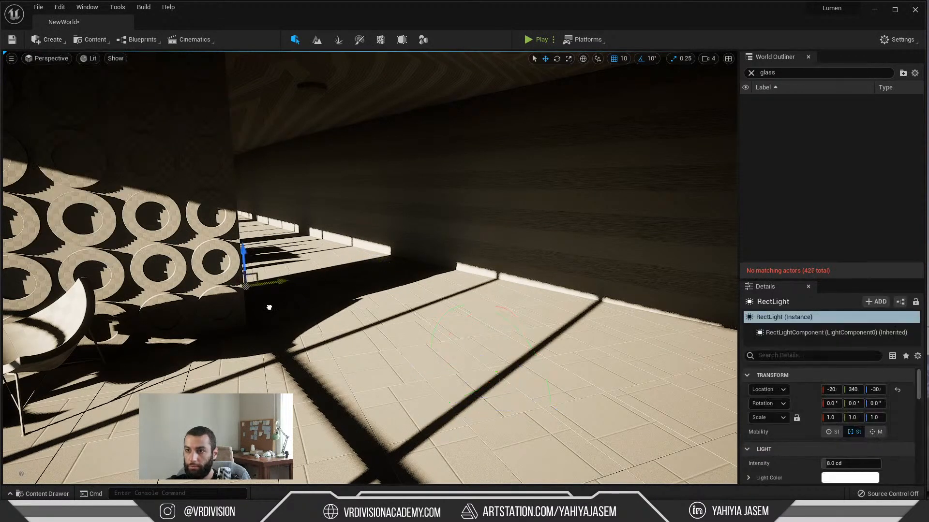
# Step: Reposition the rect light over the sunlit floor and raise it to a height of about 110
pyautogui.moveTo(453, 357); pyautogui.dragTo(523, 411, button='right')
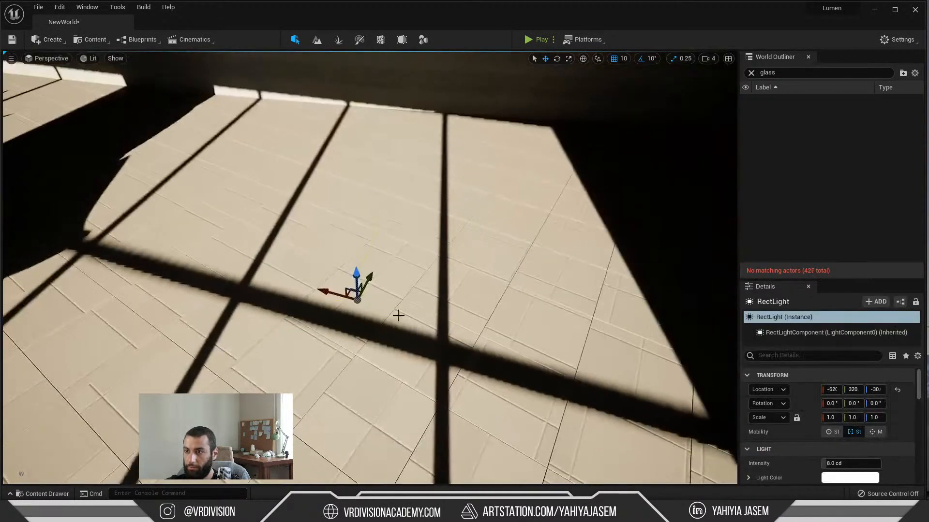
pyautogui.moveTo(355, 282); pyautogui.dragTo(353, 165)
pyautogui.moveTo(380, 212); pyautogui.dragTo(232, 208, button='right')
pyautogui.press('s')
pyautogui.moveTo(293, 229); pyautogui.dragTo(610, 155)
pyautogui.press('d')
pyautogui.moveTo(512, 222)
pyautogui.mouseDown(button='right')
pyautogui.moveTo(486, 198)
pyautogui.moveTo(455, 194)
pyautogui.moveTo(528, 220)
pyautogui.mouseUp(button='right')
pyautogui.press('d')
pyautogui.moveTo(382, 212); pyautogui.dragTo(421, 232, button='right')
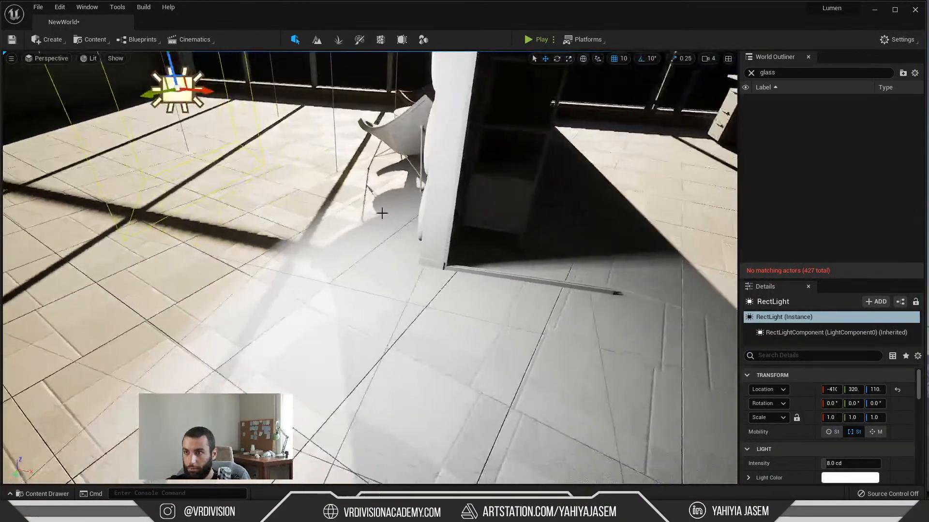
# Step: Switch the viewport to the Lighting Only view mode, facing the patterned wall and the rect light
pyautogui.hotkey('alt', '5')
pyautogui.hotkey('alt', 'space')
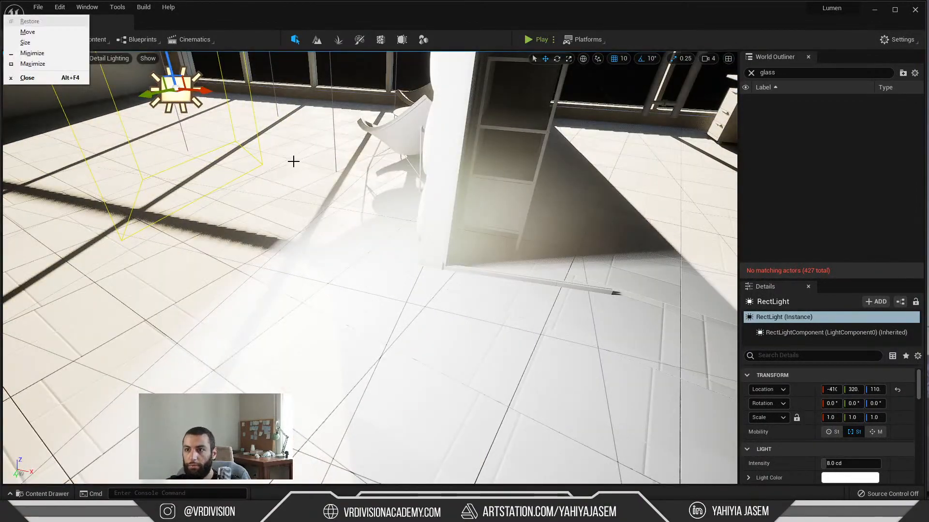
pyautogui.press('s')
pyautogui.moveTo(292, 159); pyautogui.dragTo(292, 160, button='right')
pyautogui.click(127, 61)
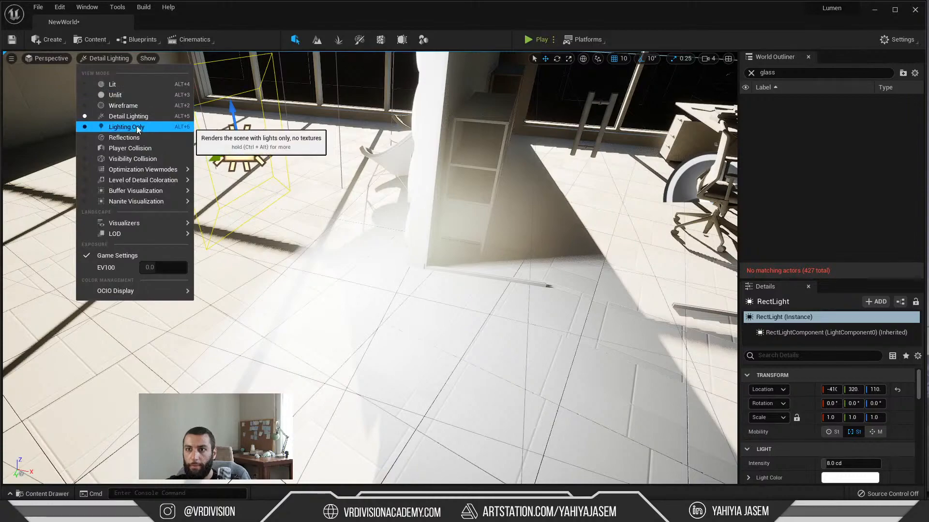
pyautogui.click(136, 128)
pyautogui.moveTo(300, 203); pyautogui.dragTo(462, 147, button='right')
pyautogui.press('a')
pyautogui.press('a')
pyautogui.press('w')
pyautogui.press('`')
pyautogui.write('r.Shadow.Virtual.SMRT.RayCountLocal')
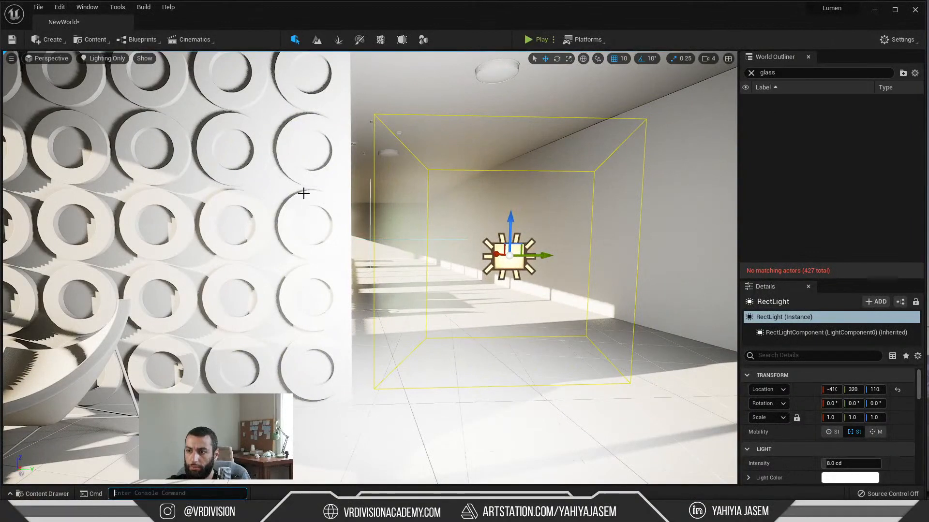
pyautogui.press('Escape')
pyautogui.press('Escape')
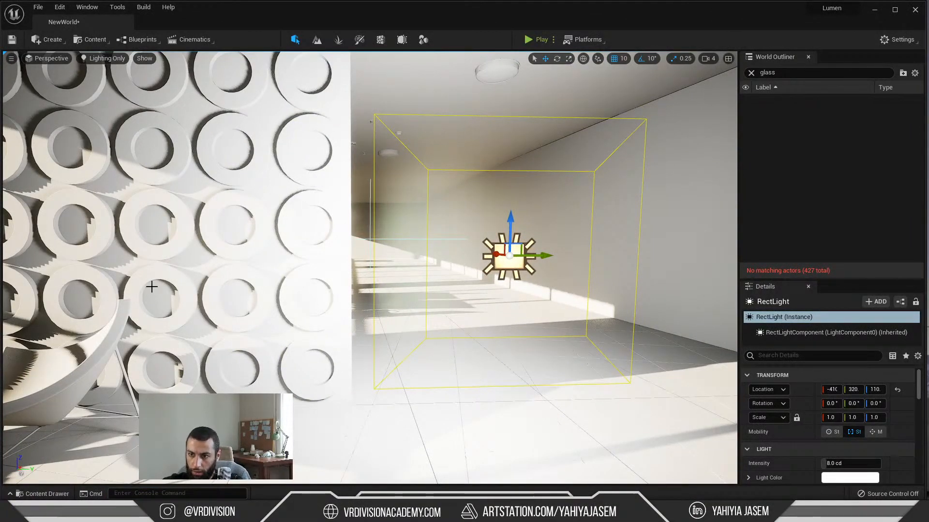
# Step: Set the console variable r.Shadow.Virtual.SMRT.RayCountLocal to 8
pyautogui.rightClick(145, 310)
pyautogui.click(133, 493)
pyautogui.write('r.Shadow.Virtual.SMRT.RayCountLocal')
pyautogui.write('8')
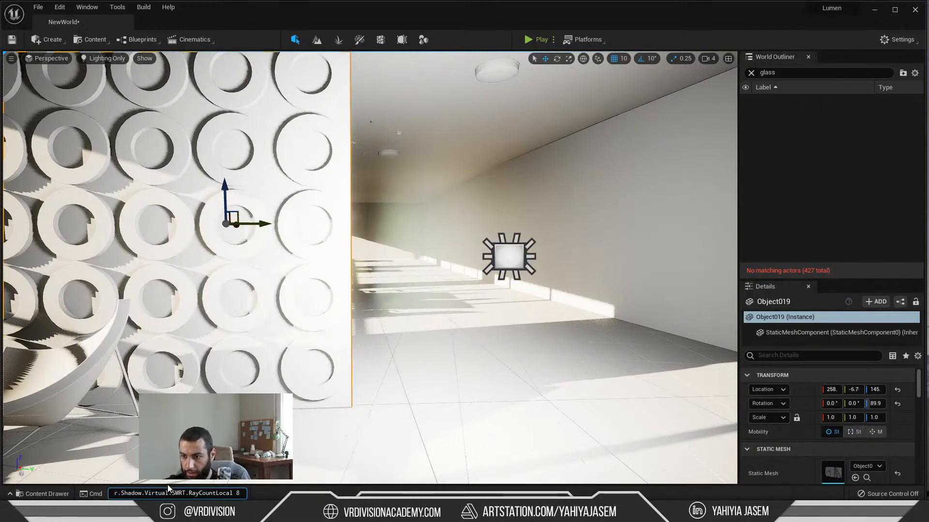
pyautogui.press('Return')
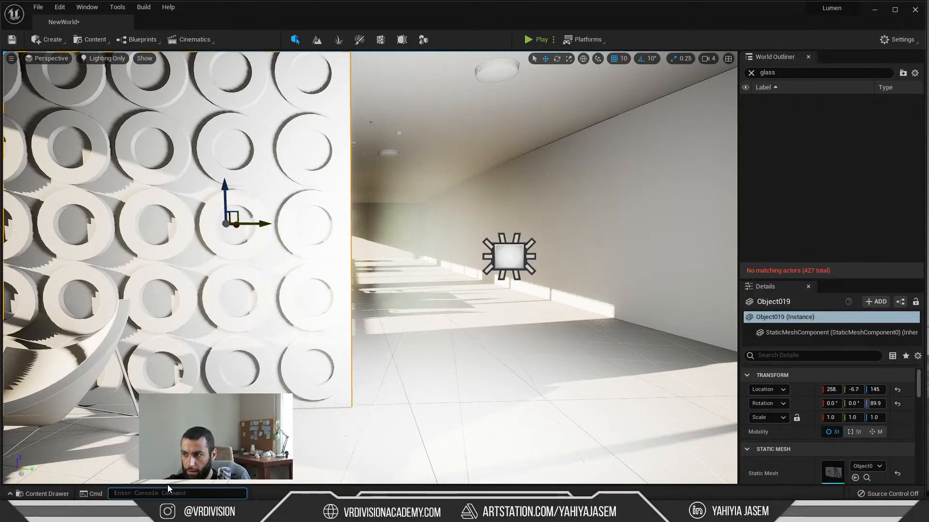
# Step: Delete the rect light from the scene
pyautogui.moveTo(232, 368); pyautogui.dragTo(368, 348, button='right')
pyautogui.moveTo(339, 271); pyautogui.dragTo(365, 272, button='right')
pyautogui.click(347, 264)
pyautogui.press('Delete')
# Step: Recall the last console command and set r.Shadow.Virtual.SMRT.RayCountLocal to 1
pyautogui.press('`')
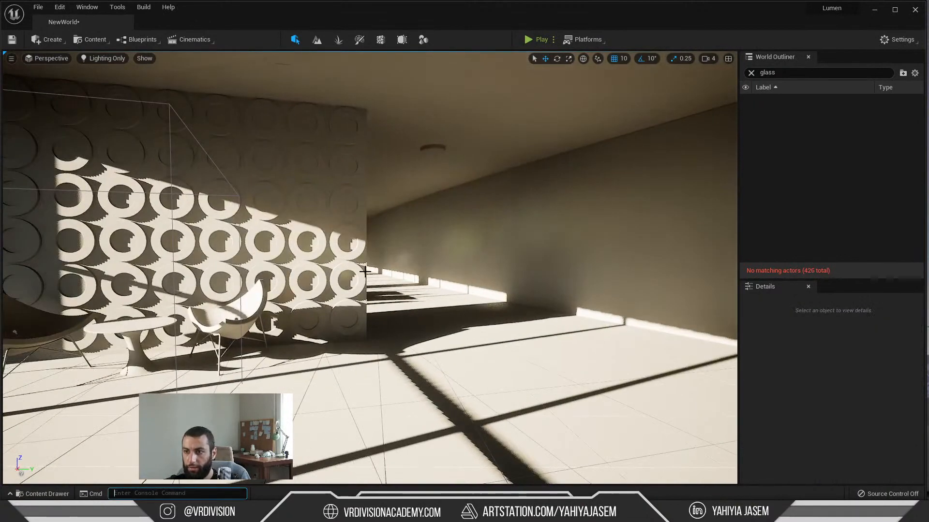
pyautogui.press('Up')
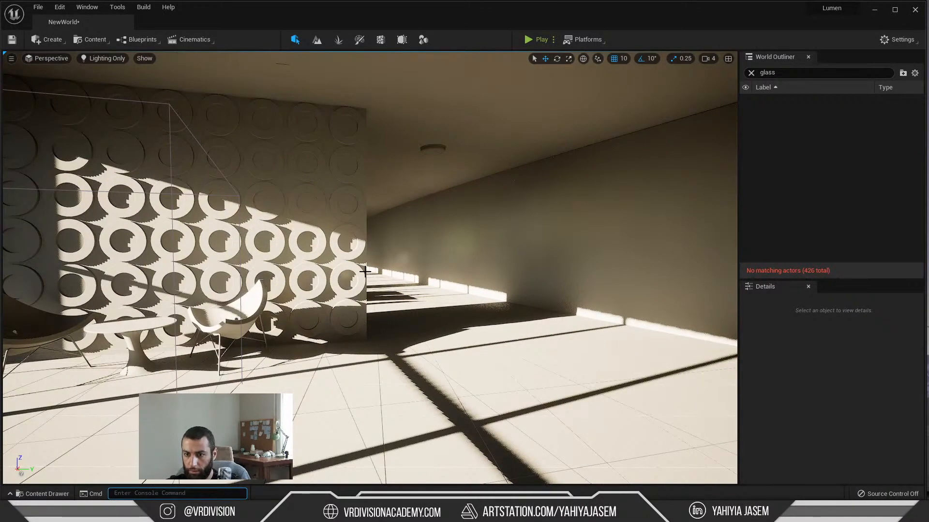
pyautogui.press('BackSpace')
pyautogui.press('BackSpace')
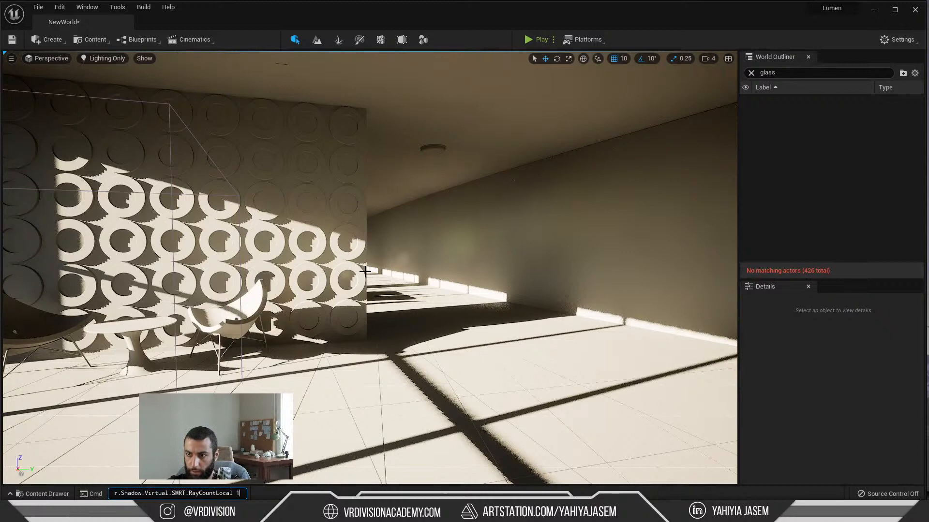
pyautogui.write('1')
pyautogui.press('Return')
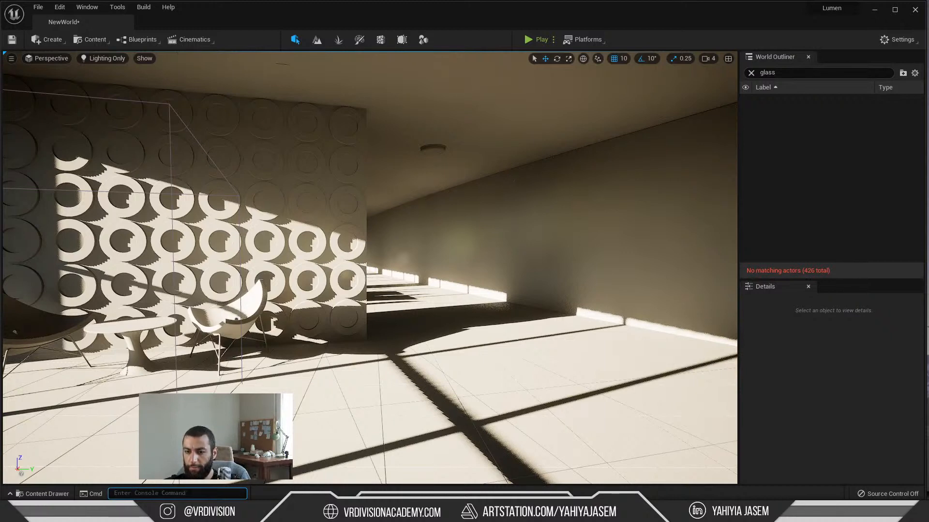
# Step: Copy the variable name r.Shadow.Virtual.SMRT.RayCountDirectional from the browser documentation and return to Unreal Editor
pyautogui.rightClick(254, 420)
pyautogui.hotkey('alt', 'Tab')
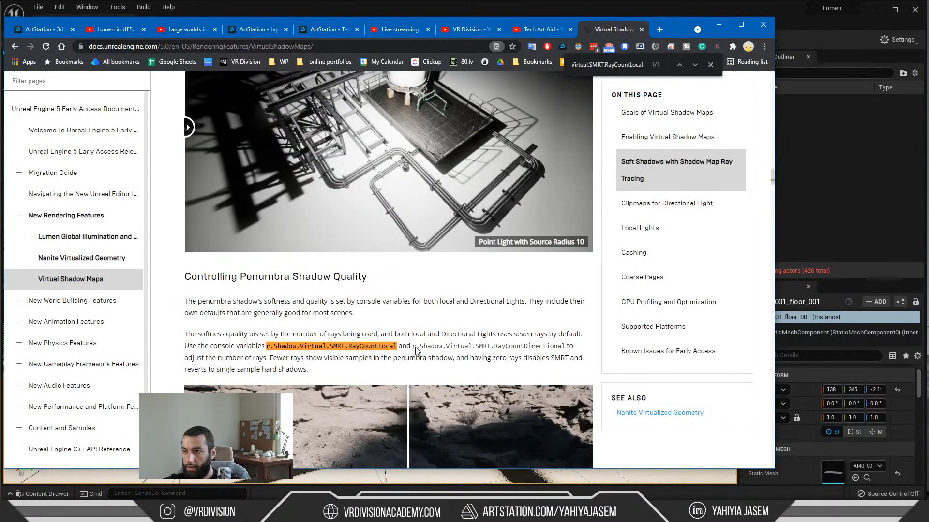
pyautogui.moveTo(413, 346); pyautogui.dragTo(563, 353)
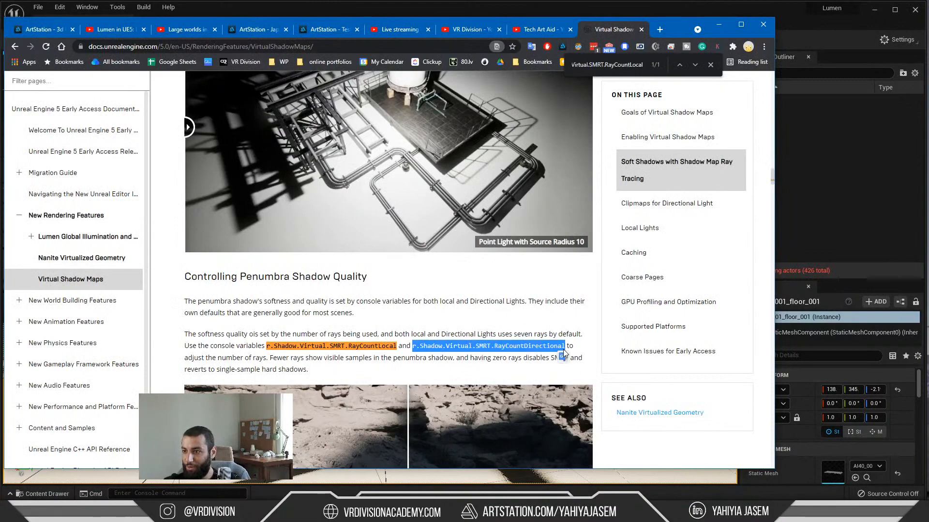
pyautogui.hotkey('alt', 'Tab')
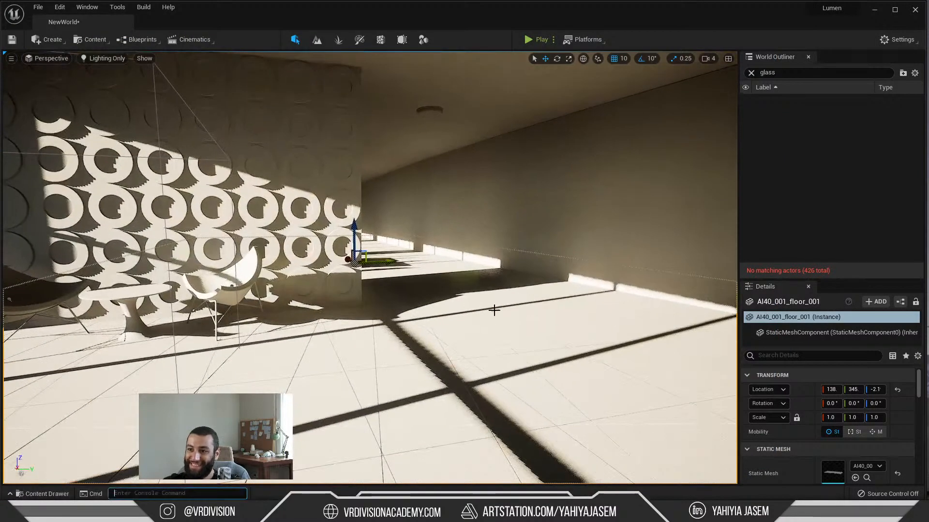
# Step: Run the copied r.Shadow.Virtual.SMRT.RayCountDirectional variable as a console command to change the directional light's shadow rays
pyautogui.write('r.Shadow.Virtual.SMRT.RayCountDirectional')
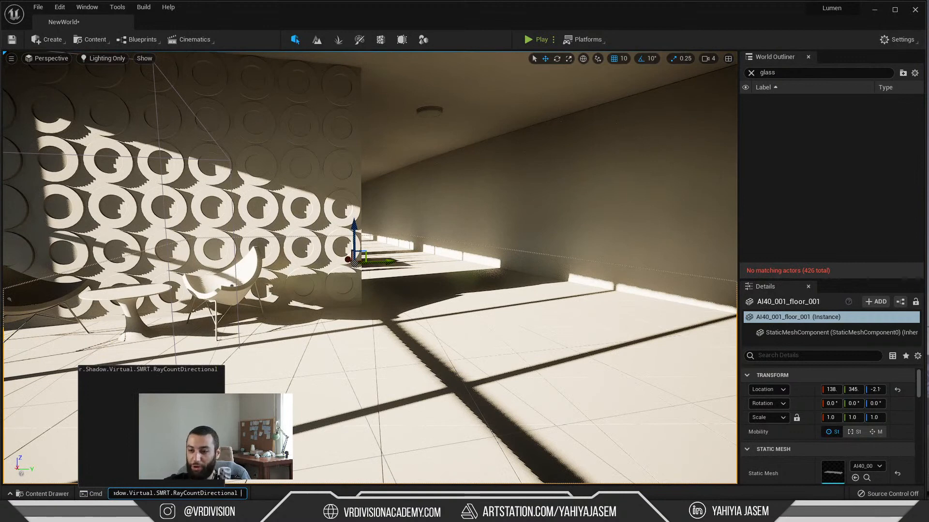
pyautogui.press('Return')
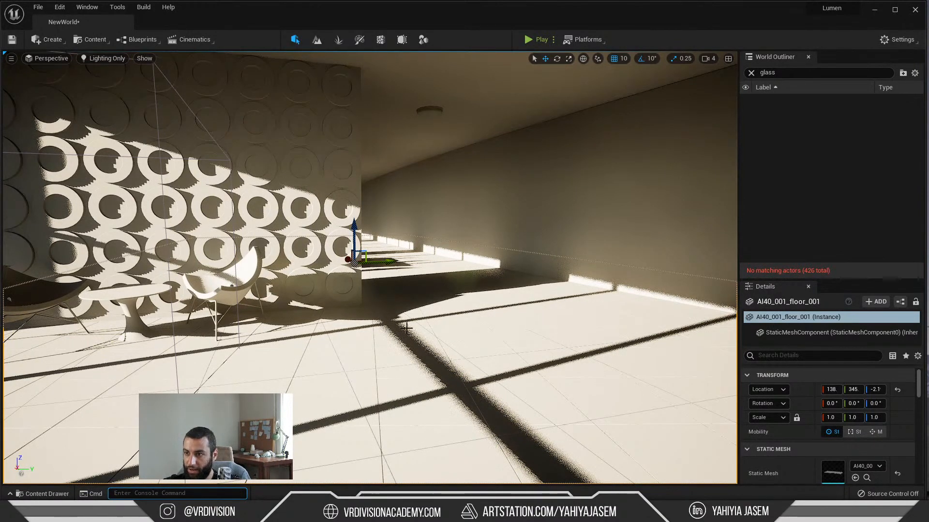
pyautogui.moveTo(401, 329); pyautogui.dragTo(408, 335, button='right')
# Step: Set r.Shadow.Virtual.SMRT.RayCountDirectional to 8 through the console and inspect the shadow edges on the floor and ring-patterned wall
pyautogui.press('Up')
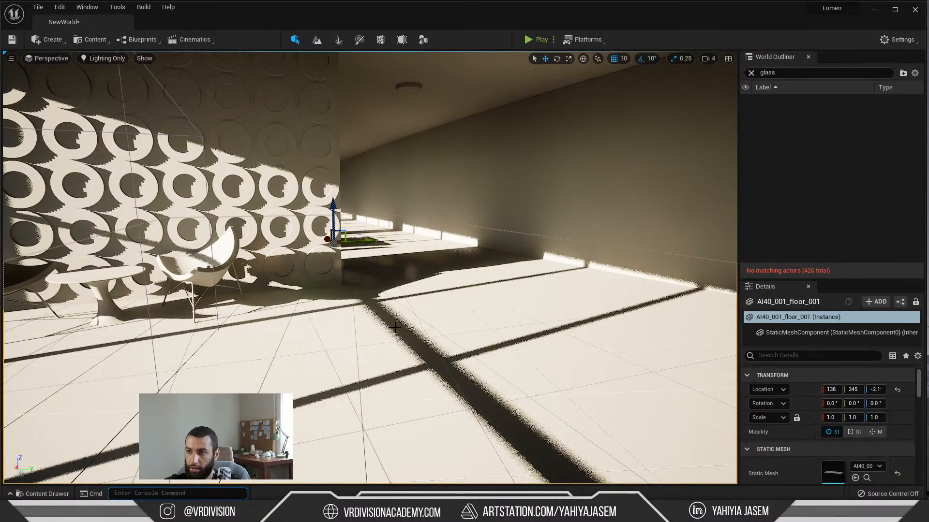
pyautogui.press('w')
pyautogui.moveTo(395, 328); pyautogui.dragTo(394, 332, button='right')
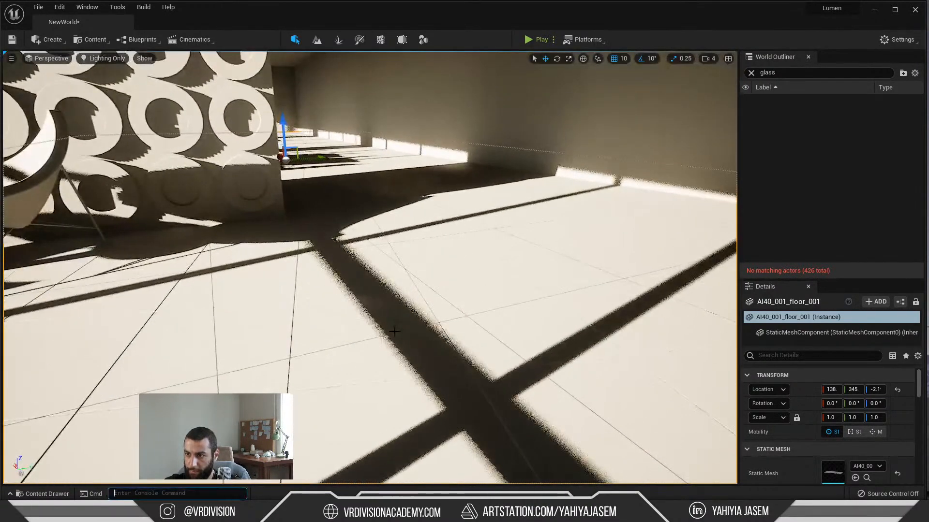
pyautogui.press('Up')
pyautogui.write('8')
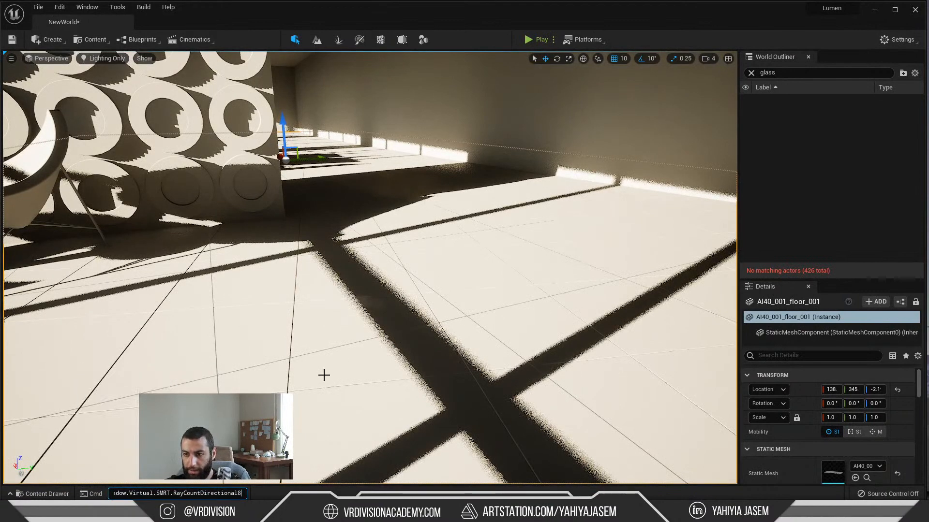
pyautogui.press('BackSpace')
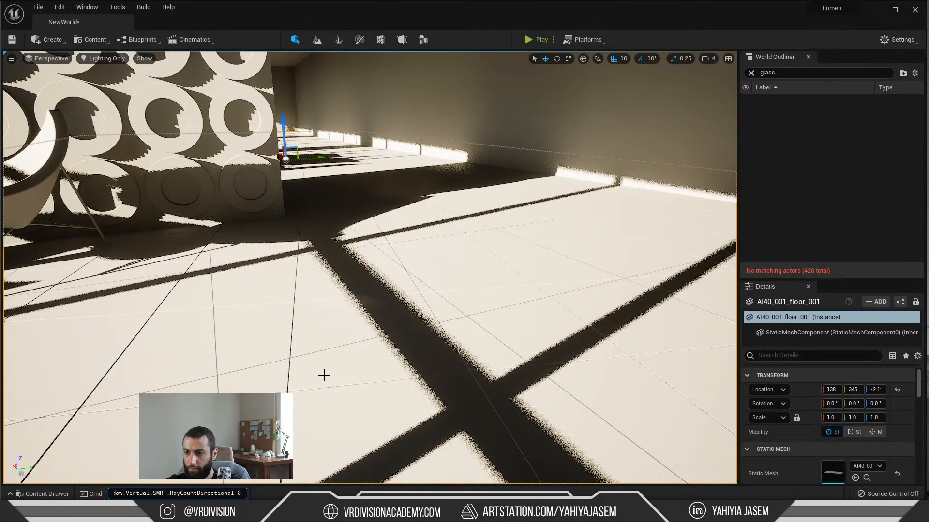
pyautogui.press('Return')
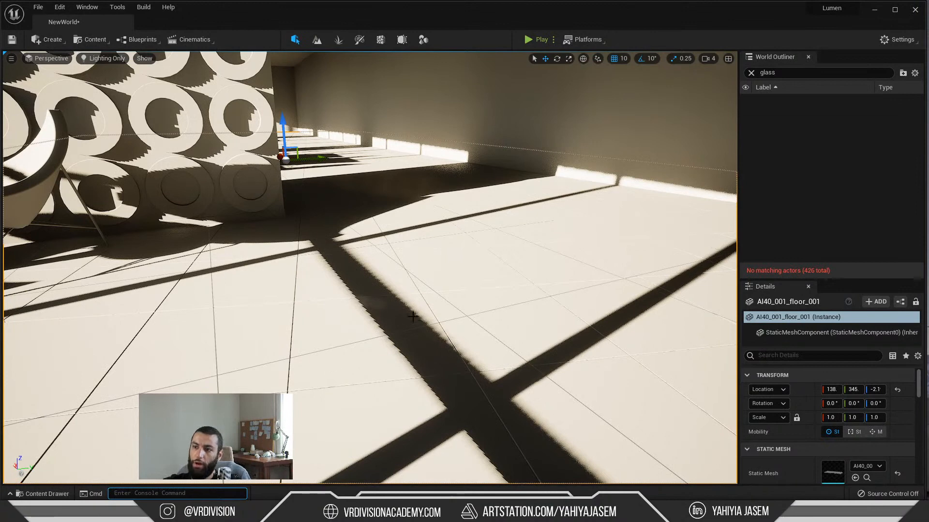
pyautogui.moveTo(413, 317); pyautogui.dragTo(405, 322, button='right')
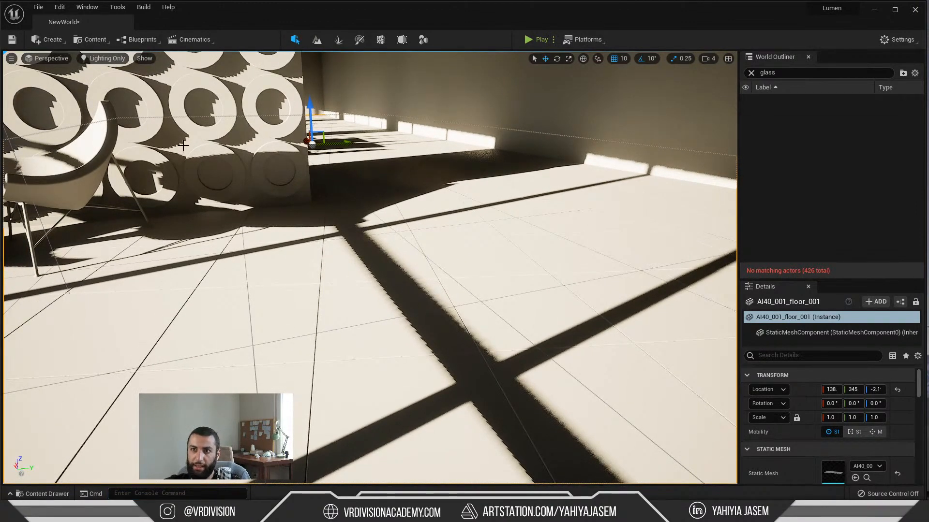
pyautogui.moveTo(183, 145); pyautogui.dragTo(124, 118, button='right')
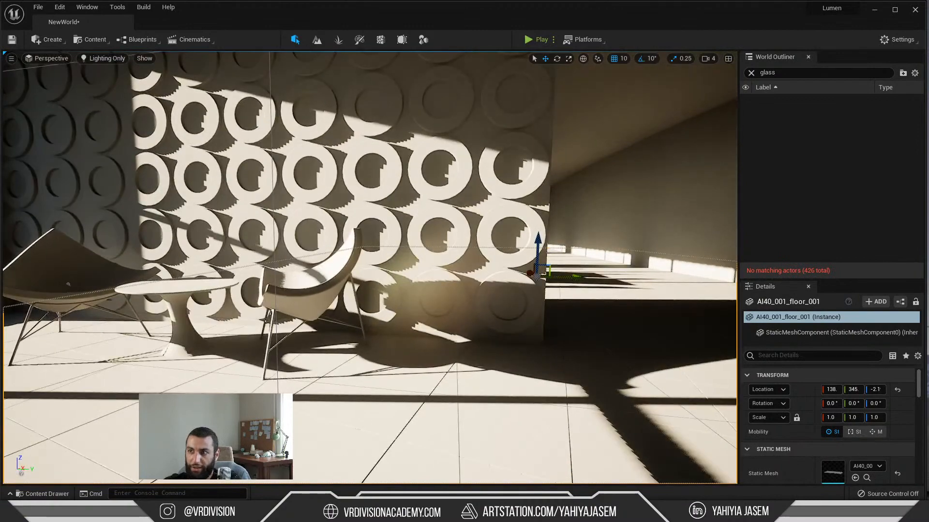
pyautogui.moveTo(421, 205); pyautogui.dragTo(496, 264, button='right')
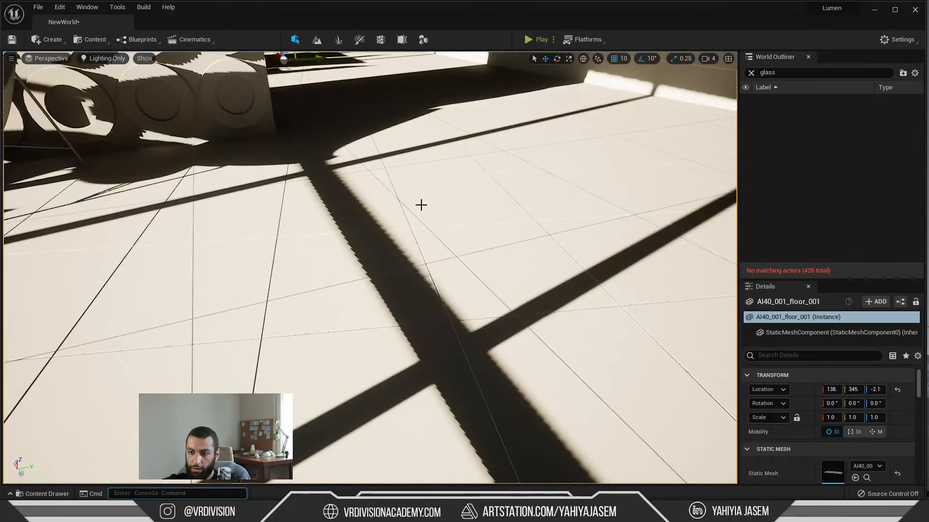
# Step: Set r.Shadow.Virtual.SMRT.RayCountDirectional to 0 through the console
pyautogui.write('r.Shadow.Virtual.SMRT.RayCountDirectional')
pyautogui.write('10')
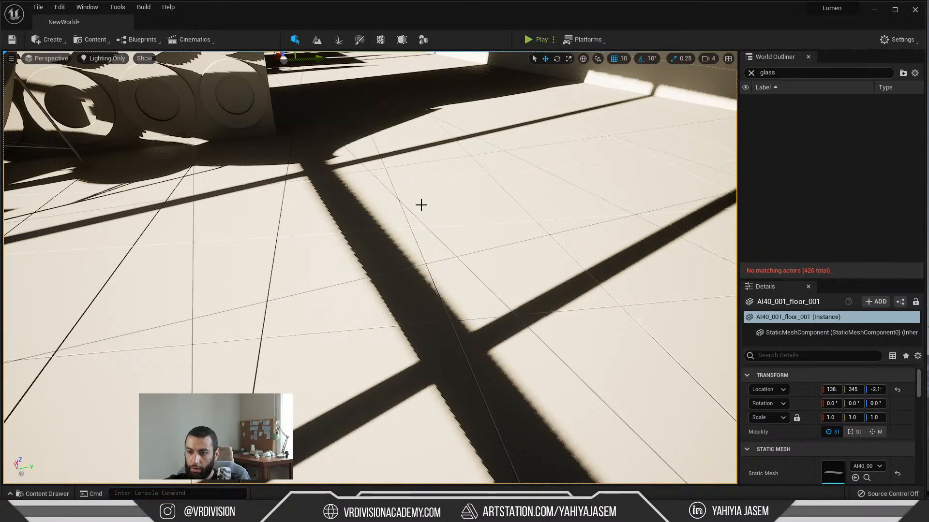
pyautogui.press('Up')
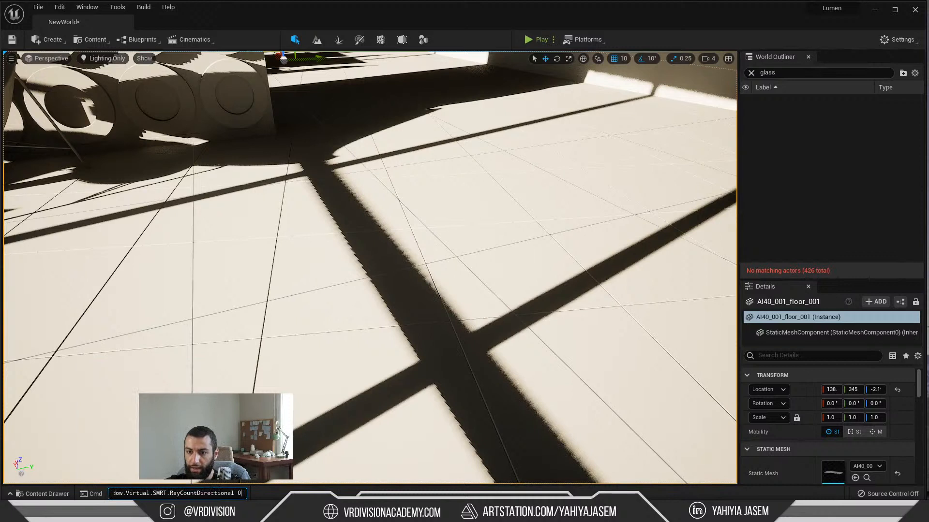
pyautogui.press('Left')
pyautogui.press('Left')
pyautogui.press('Left')
pyautogui.press('Left')
pyautogui.press('Left')
pyautogui.press('Left')
pyautogui.press('Left')
pyautogui.press('Left')
pyautogui.press('Left')
pyautogui.press('Left')
pyautogui.press('Left')
pyautogui.press('Left')
pyautogui.press('Left')
pyautogui.press('Left')
pyautogui.press('Left')
pyautogui.press('Left')
pyautogui.press('Left')
pyautogui.press('Left')
pyautogui.press('Left')
pyautogui.press('Left')
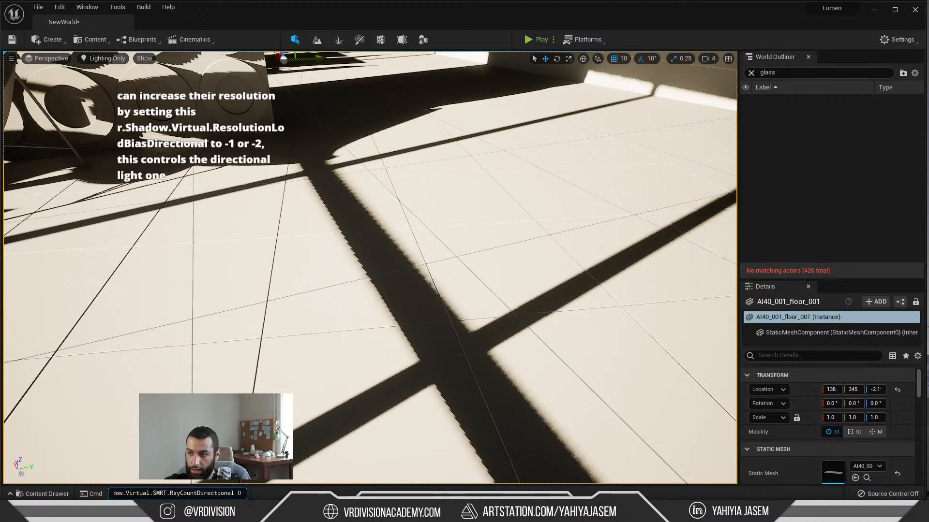
pyautogui.write('0')
pyautogui.press('Return')
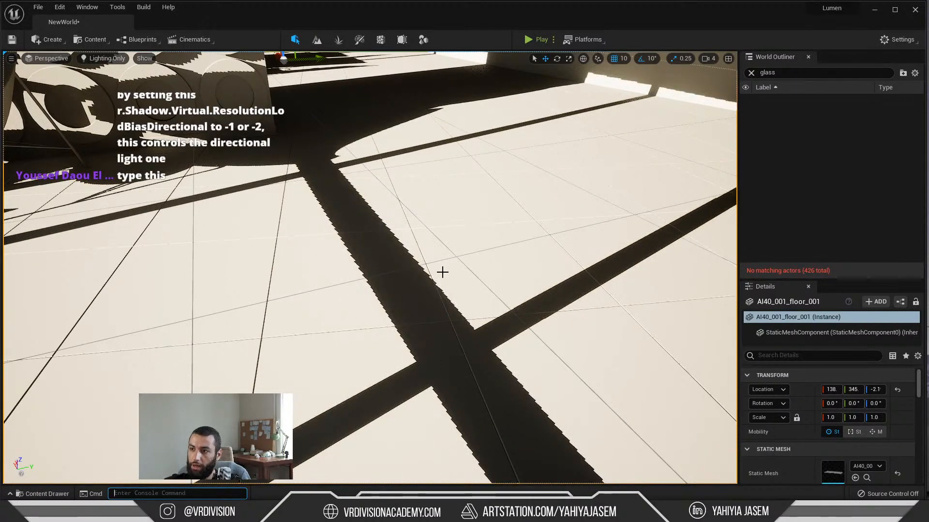
# Step: Rotate the directional sun light to shift the window shadows across the ring-patterned wall and floor
pyautogui.moveTo(371, 205); pyautogui.dragTo(358, 223, button='right')
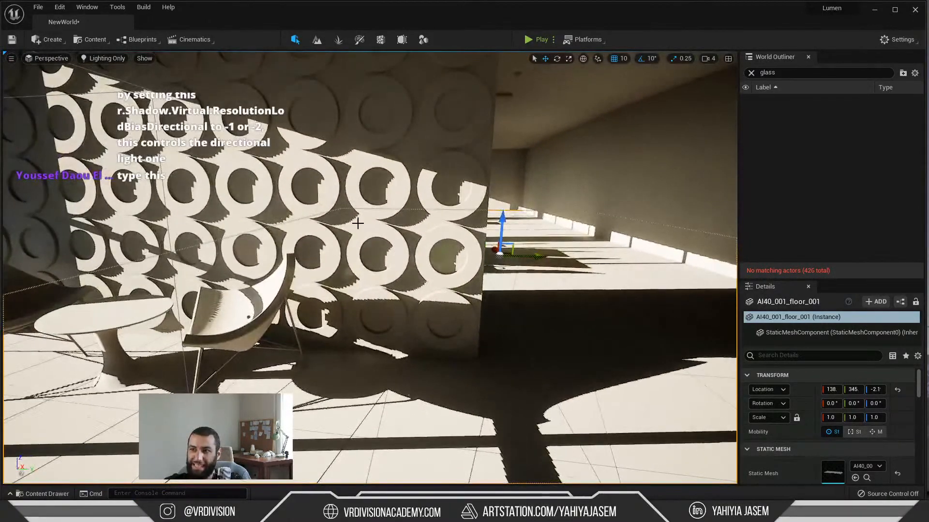
pyautogui.scroll(-2, 345, 218)
pyautogui.scroll(4, 425, 220)
pyautogui.moveTo(419, 221); pyautogui.dragTo(447, 220, button='right')
pyautogui.scroll(-4, 414, 221)
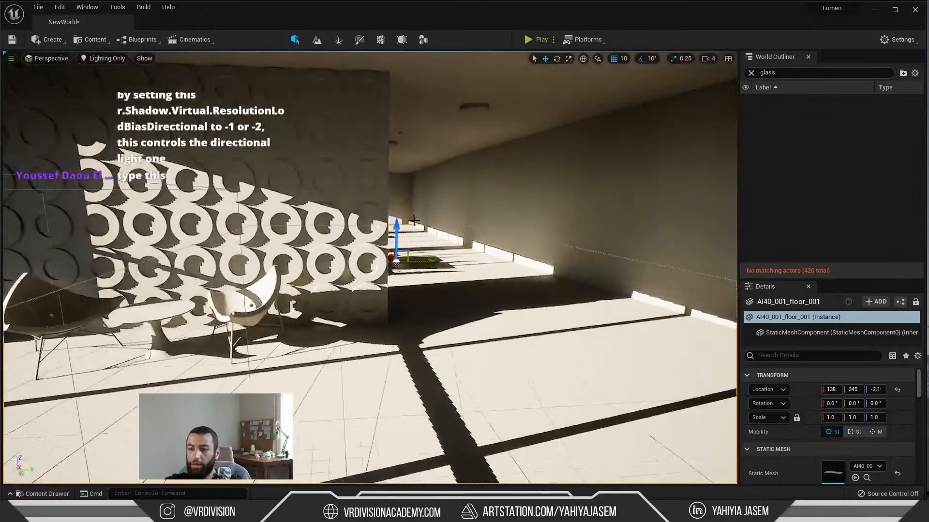
pyautogui.hotkey('ctrl', 'l')
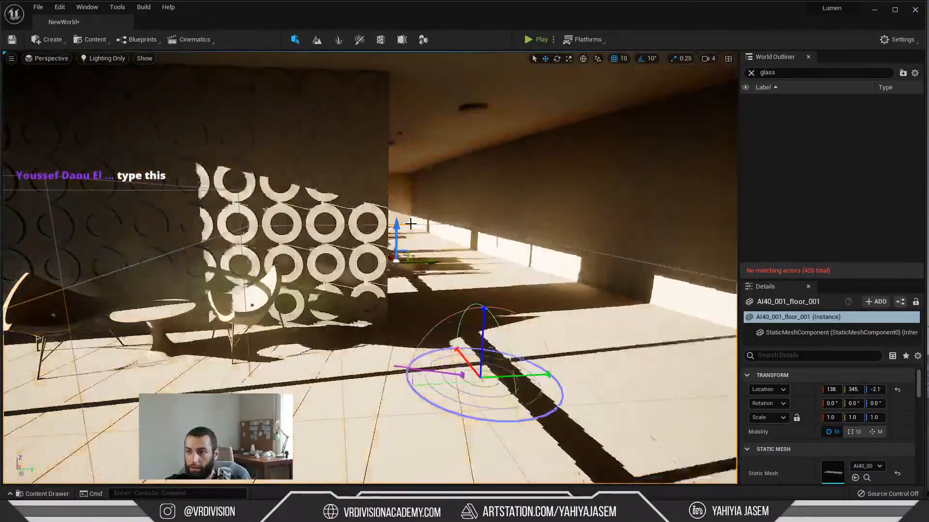
pyautogui.hotkey('ctrl', 'l')
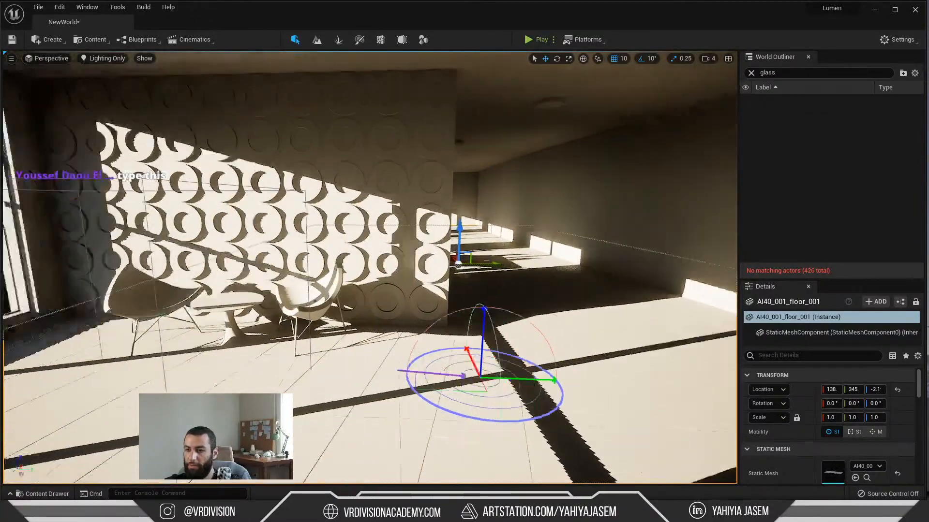
pyautogui.moveTo(403, 224); pyautogui.dragTo(353, 240, button='right')
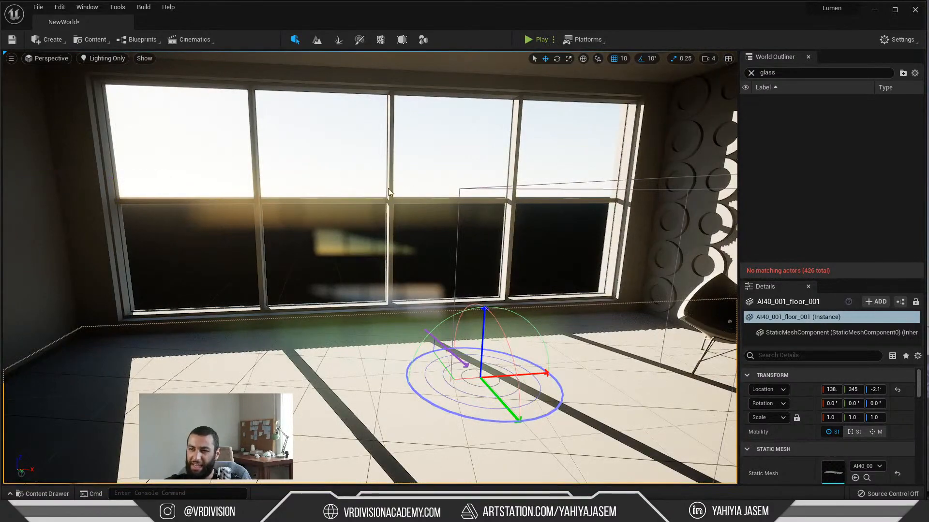
pyautogui.moveTo(390, 193); pyautogui.dragTo(452, 362, button='right')
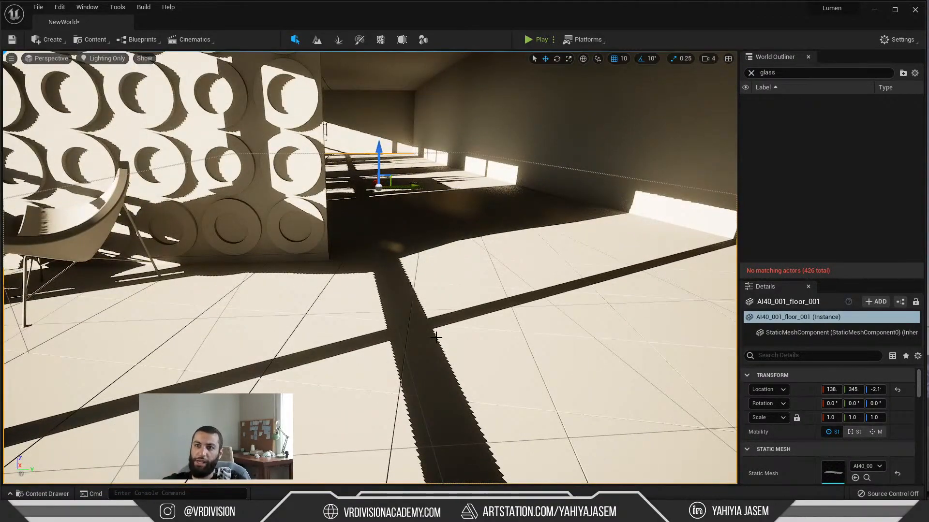
# Step: Examine the jagged shadow edges up close on the floor and the ring-patterned wall
pyautogui.press('s')
pyautogui.moveTo(436, 337); pyautogui.dragTo(470, 351, button='right')
pyautogui.press('w')
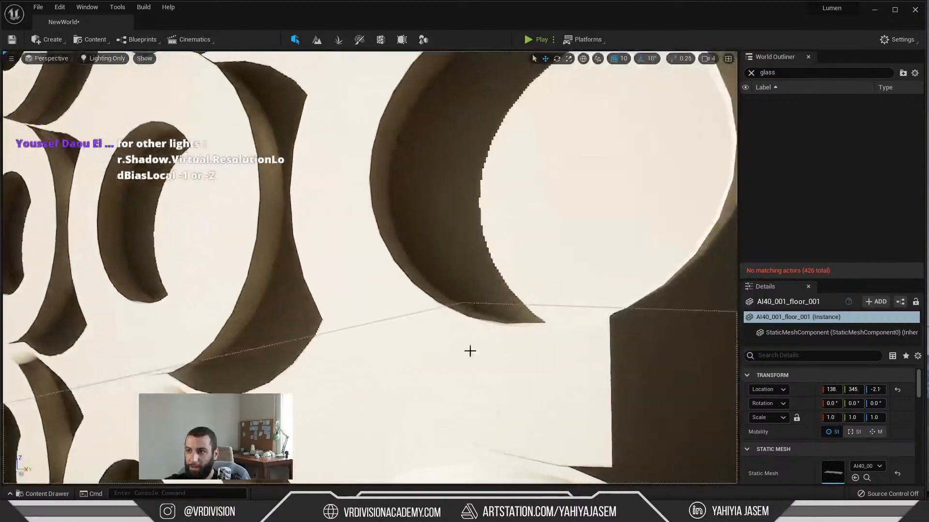
pyautogui.press('s')
pyautogui.moveTo(470, 191)
pyautogui.mouseDown(button='right')
pyautogui.moveTo(476, 205)
pyautogui.moveTo(475, 189)
pyautogui.mouseUp(button='right')
pyautogui.press('w')
pyautogui.press('s')
pyautogui.press('s')
pyautogui.moveTo(448, 197)
pyautogui.mouseDown(button='right')
pyautogui.moveTo(454, 204)
pyautogui.moveTo(448, 197)
pyautogui.mouseUp(button='right')
# Step: Enter r.Shadow.Virtual.SMRT.RayCountDirectional in the console again and run it to soften the directional light's shadows
pyautogui.press('`')
pyautogui.write('r.Shadow.Virtual.SMRT.RayCountDirectional')
pyautogui.hotkey('ctrl', 'space')
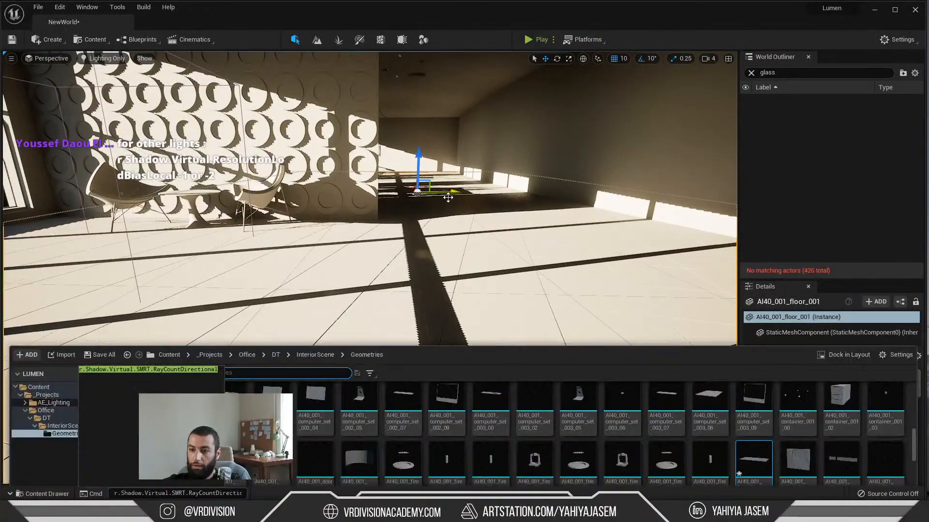
pyautogui.rightClick(467, 181)
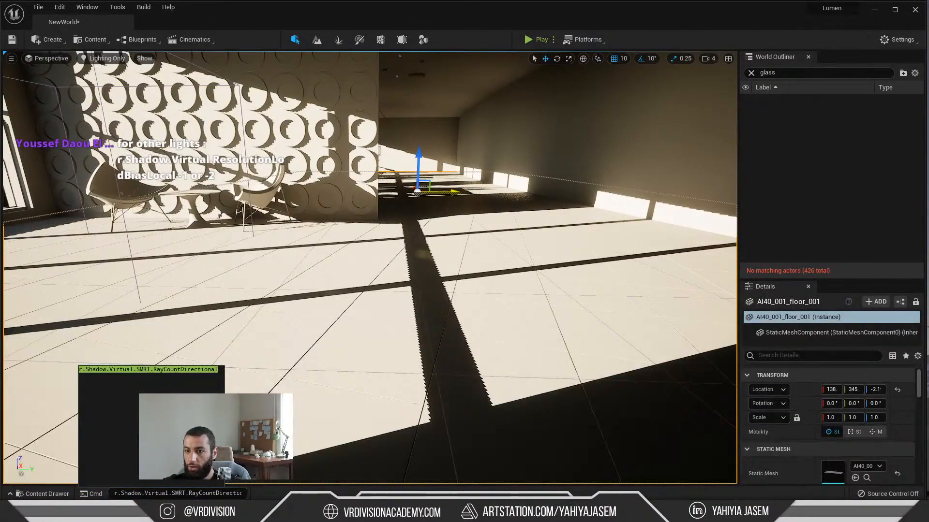
pyautogui.press('Escape')
pyautogui.press('`')
pyautogui.moveTo(347, 373); pyautogui.dragTo(341, 381, button='right')
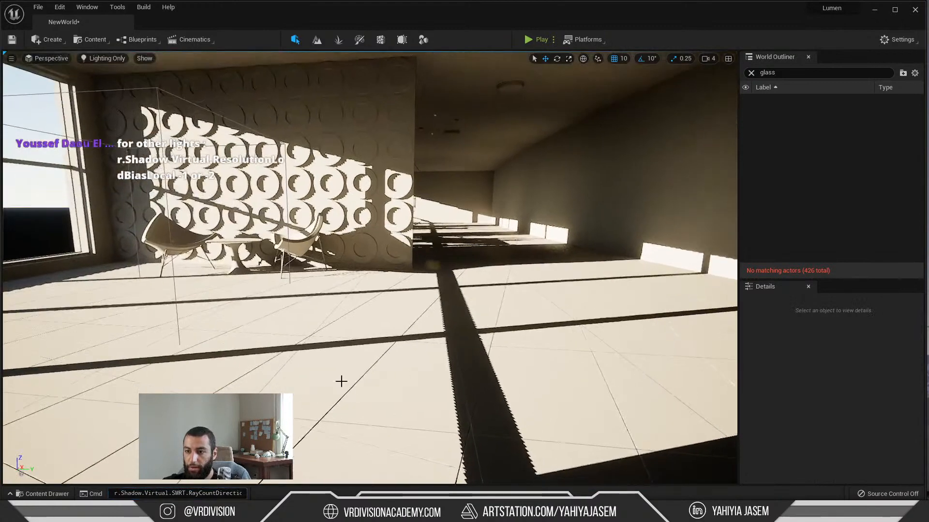
pyautogui.click(203, 493)
pyautogui.press('End')
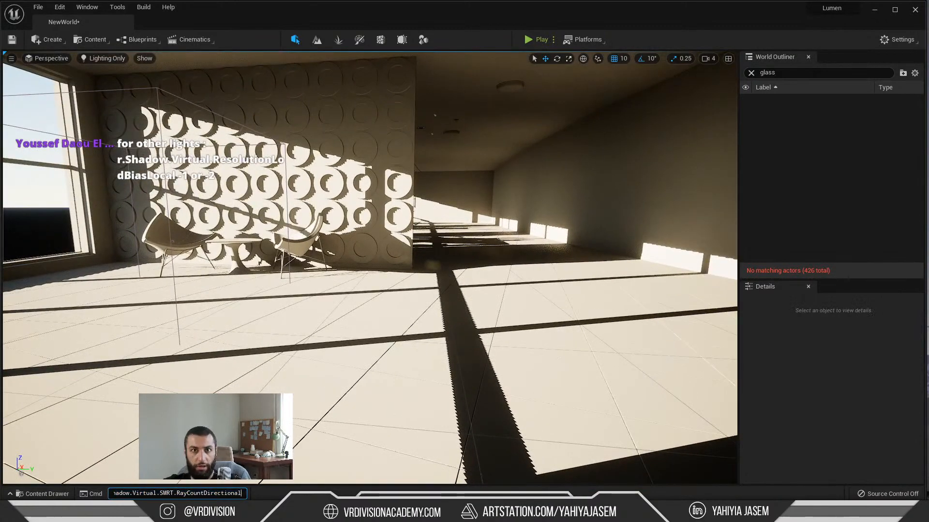
pyautogui.press('Escape')
pyautogui.press('Return')
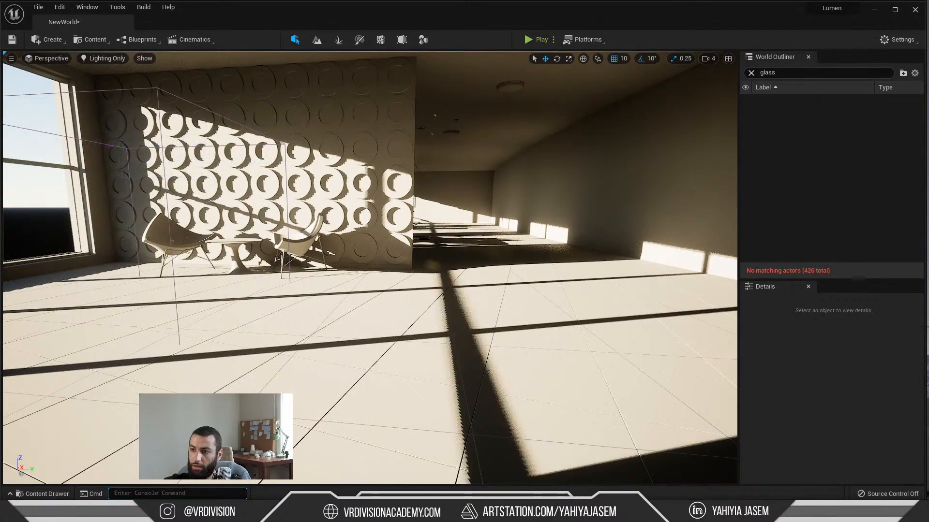
# Step: Rotate the sun light down to a low, warm angle so the window light reaches the side wall
pyautogui.moveTo(489, 292); pyautogui.dragTo(495, 338, button='right')
pyautogui.moveTo(464, 305); pyautogui.dragTo(475, 303, button='right')
pyautogui.moveTo(450, 349); pyautogui.dragTo(456, 338, button='right')
pyautogui.hotkey('ctrl', 'l')
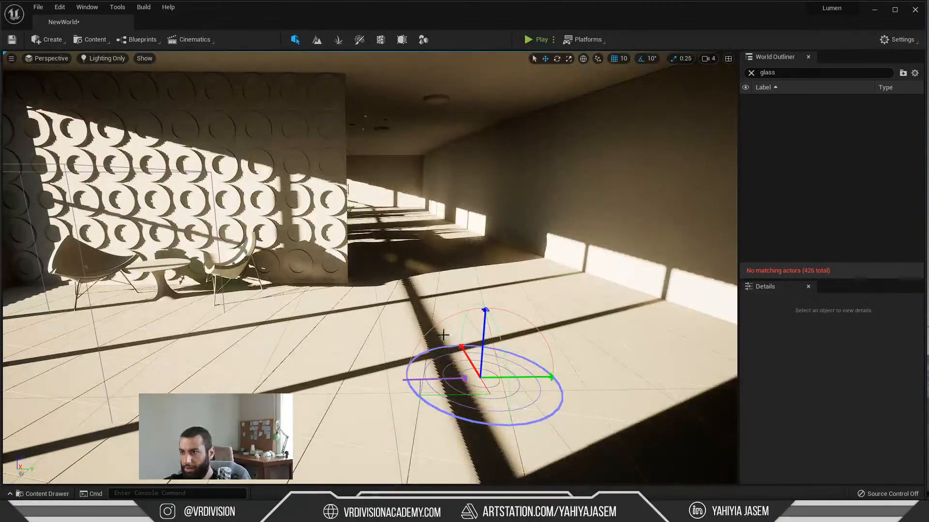
pyautogui.moveTo(441, 336); pyautogui.dragTo(450, 326, button='right')
pyautogui.hotkey('ctrl', 'l')
pyautogui.hotkey('ctrl', 'l')
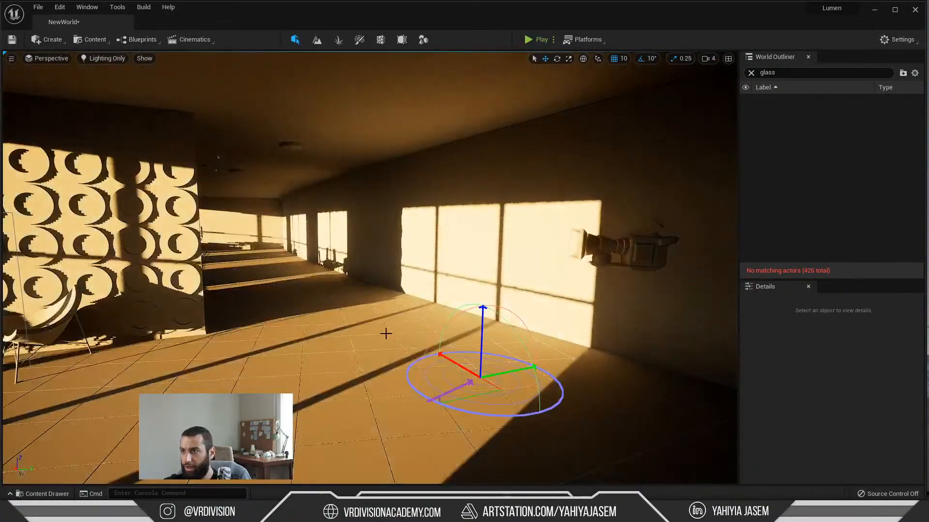
# Step: Examine the softened window shadows on the side wall, floor and ring-patterned wall under the low sun
pyautogui.press('w')
pyautogui.moveTo(386, 334); pyautogui.dragTo(430, 317, button='right')
pyautogui.moveTo(370, 246); pyautogui.dragTo(404, 259, button='right')
pyautogui.press('s')
pyautogui.press('s')
pyautogui.press('w')
pyautogui.moveTo(502, 255)
pyautogui.mouseDown(button='right')
pyautogui.moveTo(489, 258)
pyautogui.moveTo(500, 264)
pyautogui.mouseUp(button='right')
pyautogui.press('s')
pyautogui.press('s')
pyautogui.press('d')
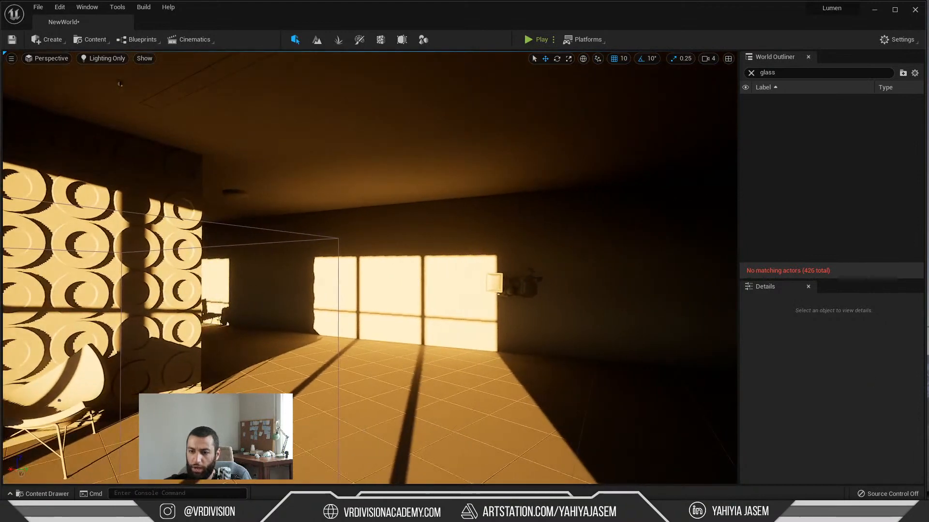
# Step: Open the Project Settings and close the Editor Preferences opened by mistake
pyautogui.click(60, 7)
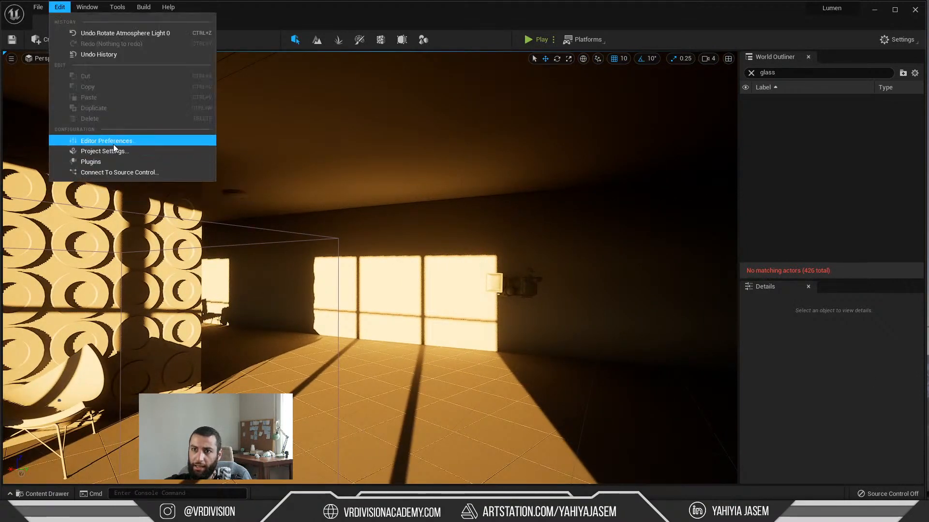
pyautogui.click(113, 141)
pyautogui.click(59, 7)
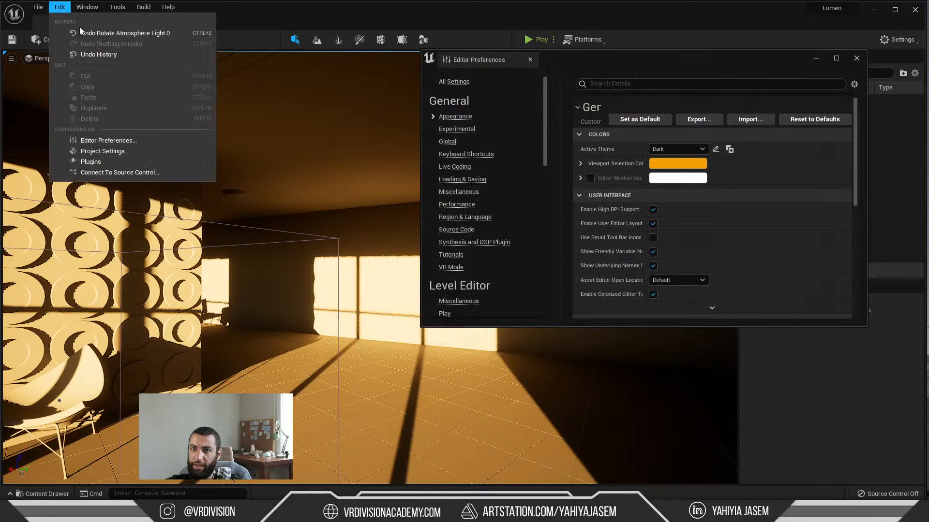
pyautogui.click(99, 154)
pyautogui.moveTo(718, 57); pyautogui.dragTo(483, 109)
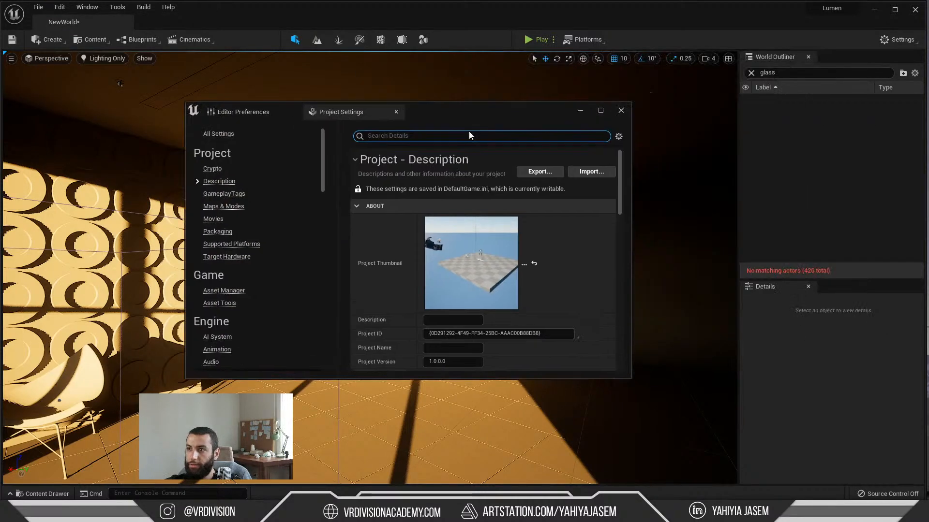
pyautogui.click(294, 112)
# Step: Search the project settings for "virtual sha" to find the shadow map method
pyautogui.write('an')
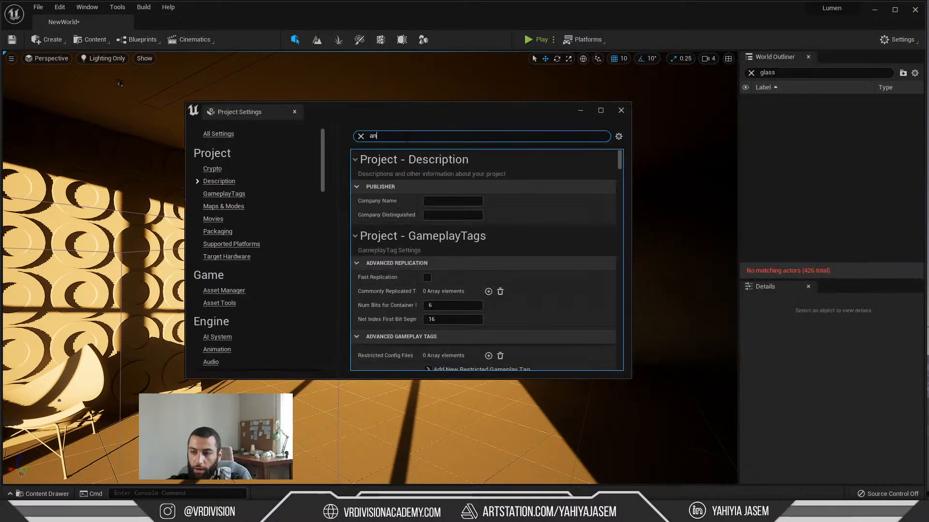
pyautogui.hotkey('ctrl', 'a')
pyautogui.write('virtual sha')
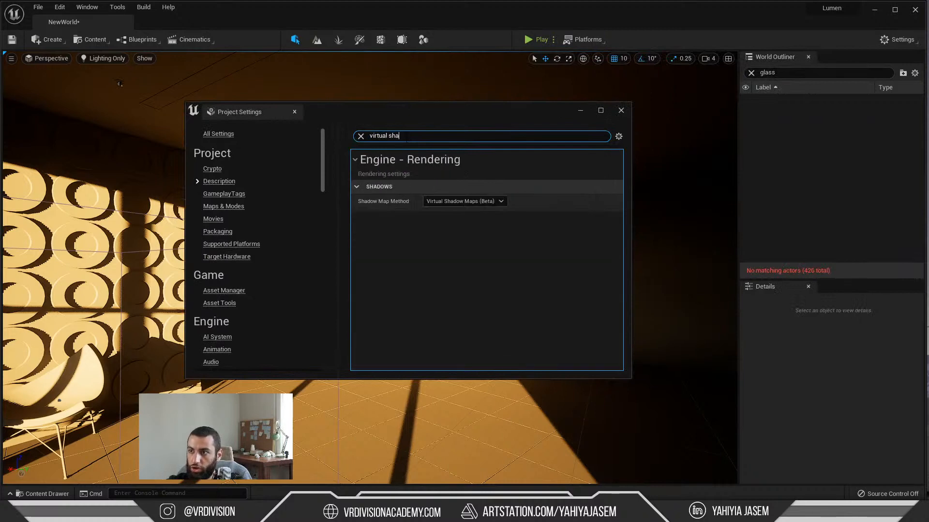
# Step: Clear the settings search and show the Engine Rendering category of the project settings
pyautogui.hotkey('ctrl', 'a')
pyautogui.press('BackSpace')
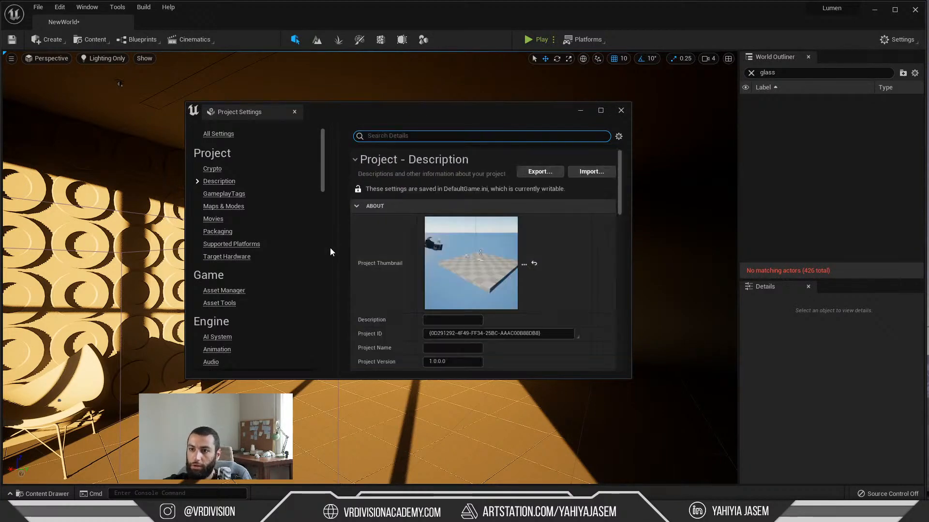
pyautogui.scroll(-3, 267, 274)
pyautogui.scroll(-10, 267, 274)
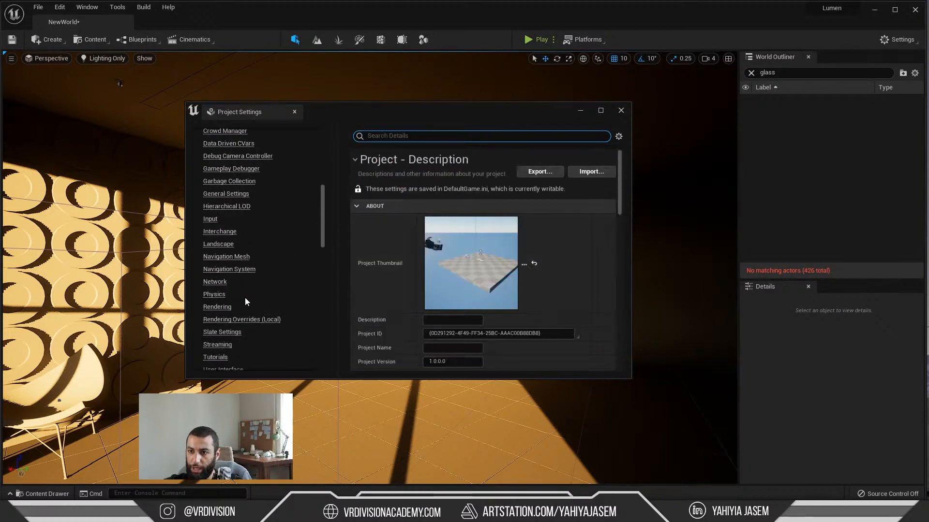
pyautogui.click(217, 292)
pyautogui.scroll(4, 284, 298)
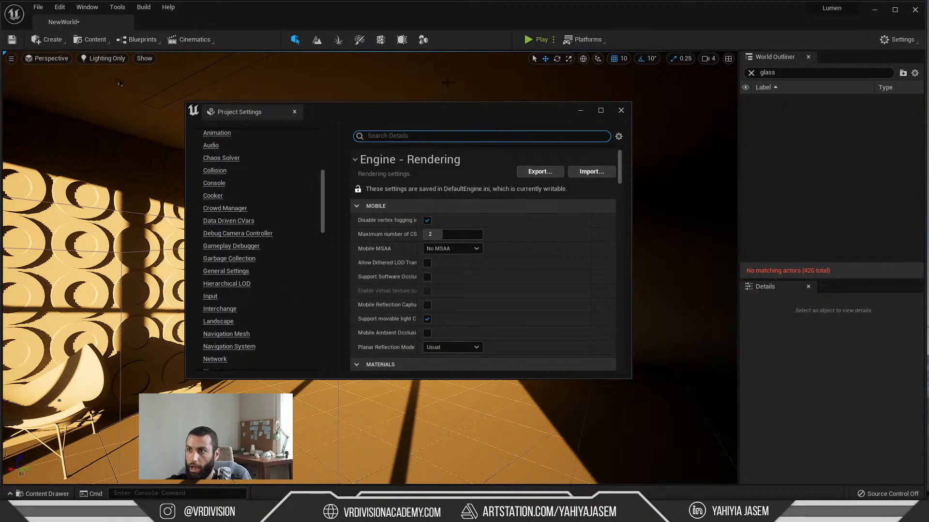
# Step: Enlarge the Project Settings window and review the Lumen, Shadows, Hardware Ray Tracing and Software Ray Tracing sections of the rendering settings
pyautogui.moveTo(387, 111); pyautogui.dragTo(281, 102)
pyautogui.moveTo(525, 127); pyautogui.dragTo(670, 127)
pyautogui.scroll(-10, 388, 286)
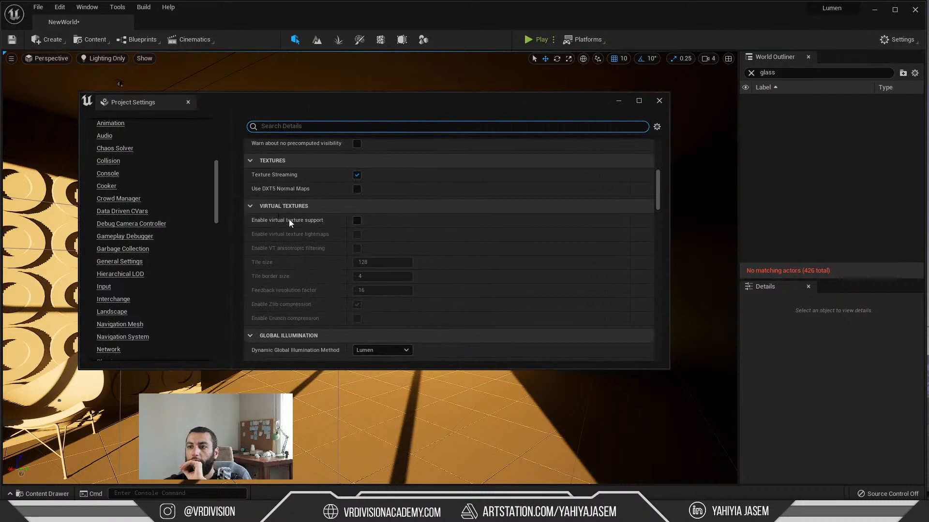
pyautogui.scroll(-8, 323, 233)
pyautogui.scroll(-3, 312, 222)
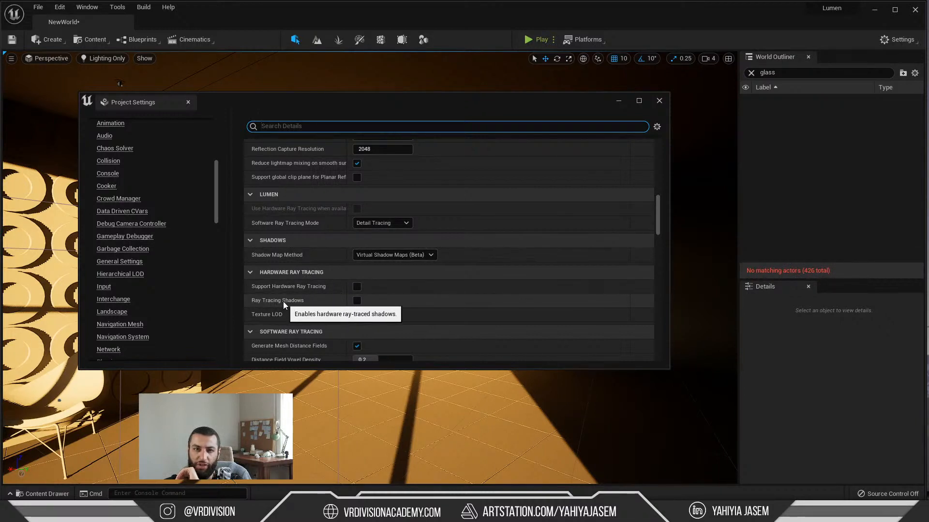
pyautogui.scroll(-2, 322, 294)
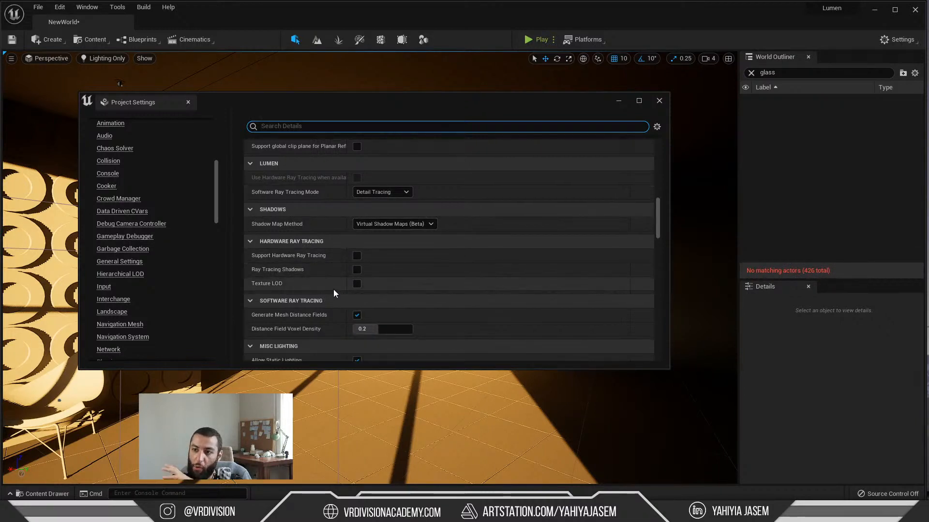
pyautogui.scroll(-4, 331, 295)
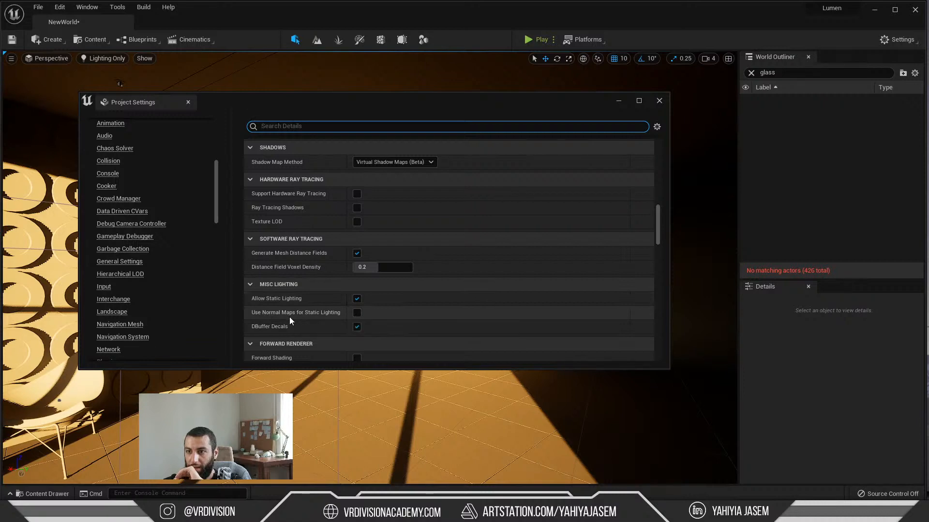
# Step: Move the Project Settings window out of the way and examine the shadow edges on the ring-patterned wall from several distances and angles
pyautogui.moveTo(294, 109); pyautogui.dragTo(196, 448)
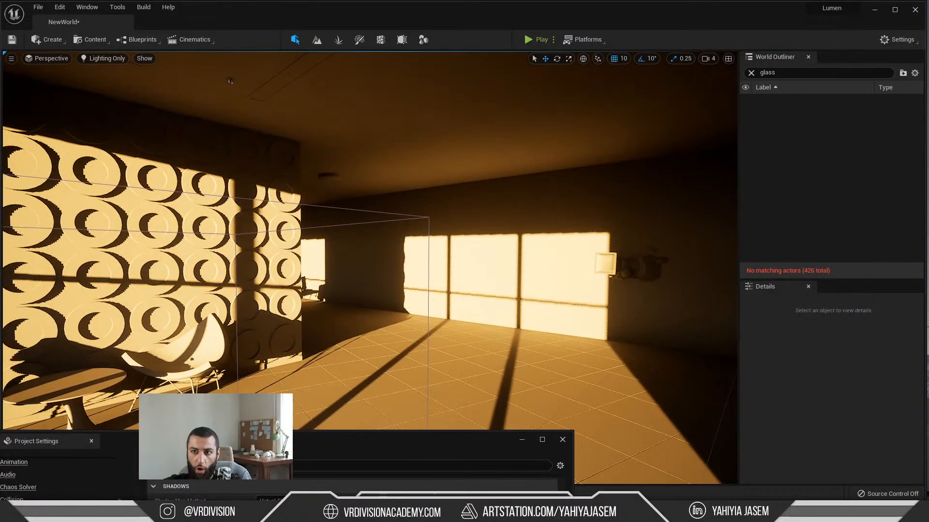
pyautogui.press('w')
pyautogui.moveTo(348, 212); pyautogui.dragTo(372, 207, button='right')
pyautogui.press('s')
pyautogui.press('s')
pyautogui.press('w')
pyautogui.press('w')
pyautogui.press('s')
pyautogui.press('w')
pyautogui.press('s')
pyautogui.press('s')
pyautogui.press('w')
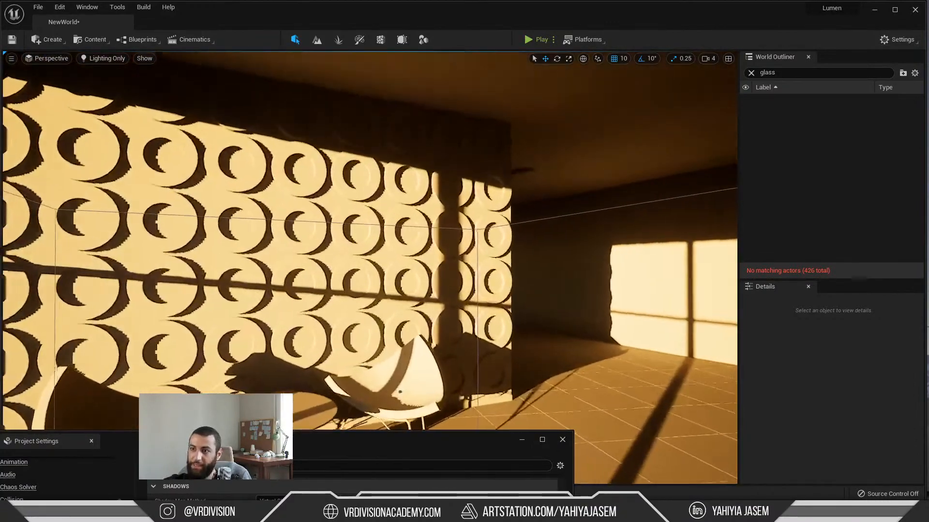
pyautogui.press('w')
pyautogui.moveTo(352, 255); pyautogui.dragTo(352, 255, button='right')
pyautogui.press('s')
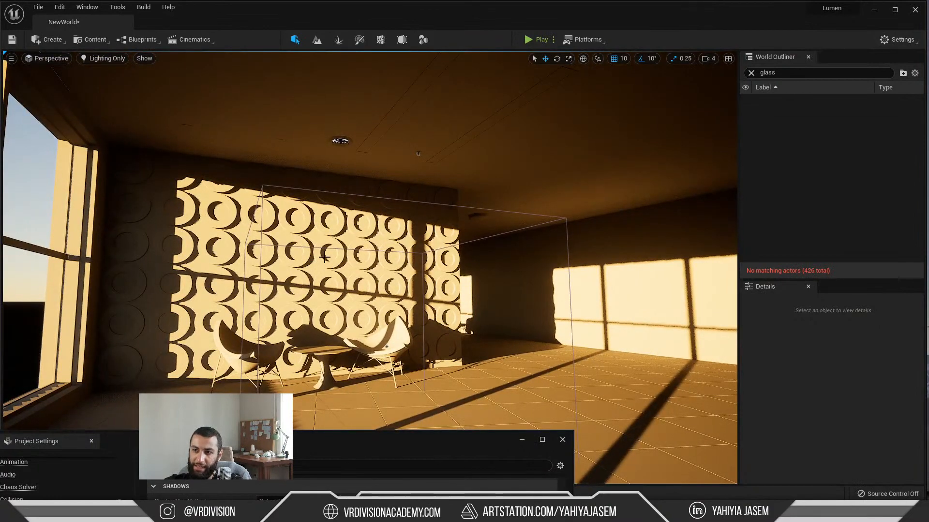
pyautogui.press('w')
pyautogui.moveTo(362, 272); pyautogui.dragTo(395, 263, button='right')
pyautogui.press('w')
pyautogui.press('s')
pyautogui.moveTo(356, 288); pyautogui.dragTo(358, 288, button='right')
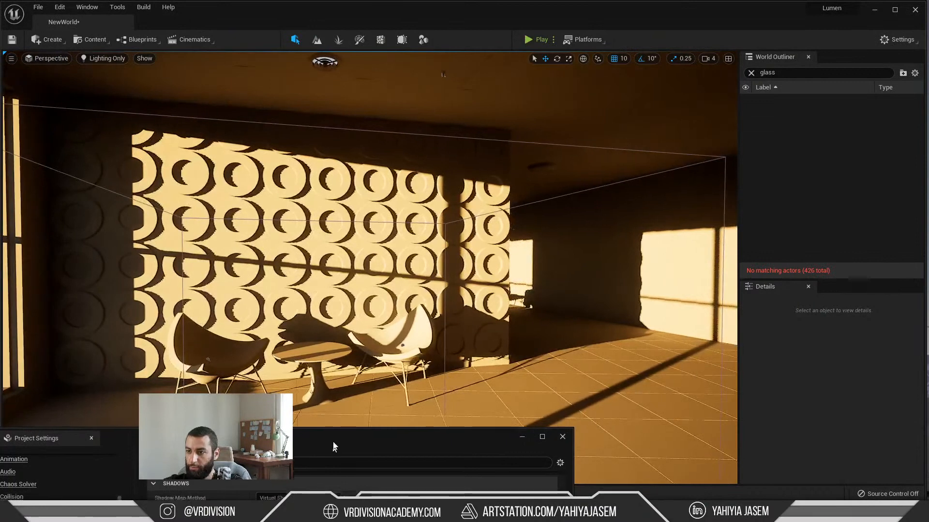
# Step: Bring the Project Settings window back and review the Forward Renderer, Translucency, Postprocessing and Default Settings sections
pyautogui.moveTo(332, 441); pyautogui.dragTo(442, 130)
pyautogui.scroll(-1, 464, 307)
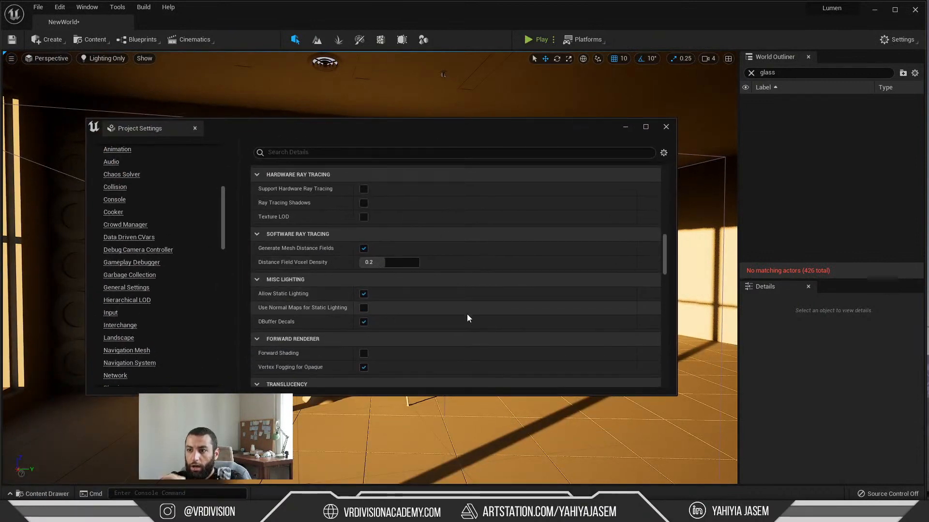
pyautogui.scroll(-2, 455, 307)
pyautogui.scroll(-5, 451, 300)
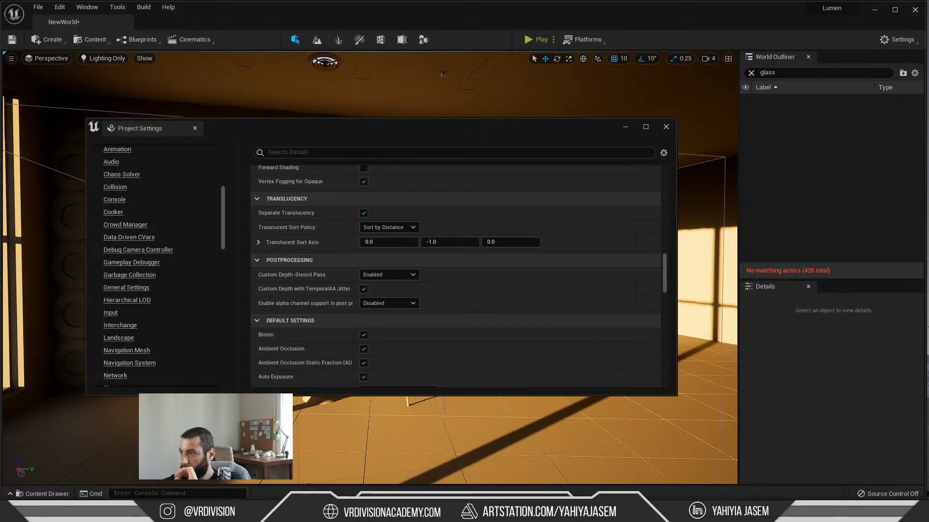
# Step: Open the YouTube live chat and read the suggestion on r.Shadow.Virtual.ResolutionLodBiasDirectional for jagged directional light shadows
pyautogui.moveTo(925, 140); pyautogui.dragTo(677, 99)
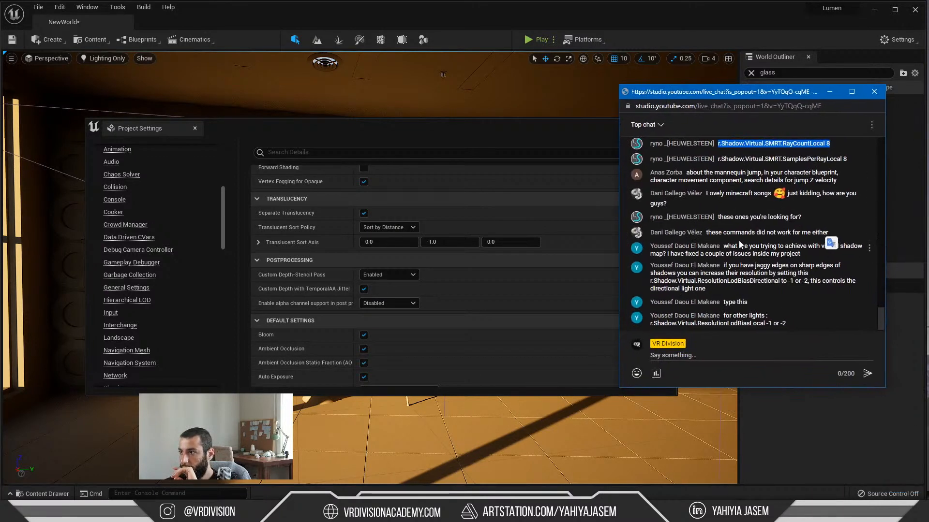
pyautogui.moveTo(724, 161); pyautogui.dragTo(841, 164)
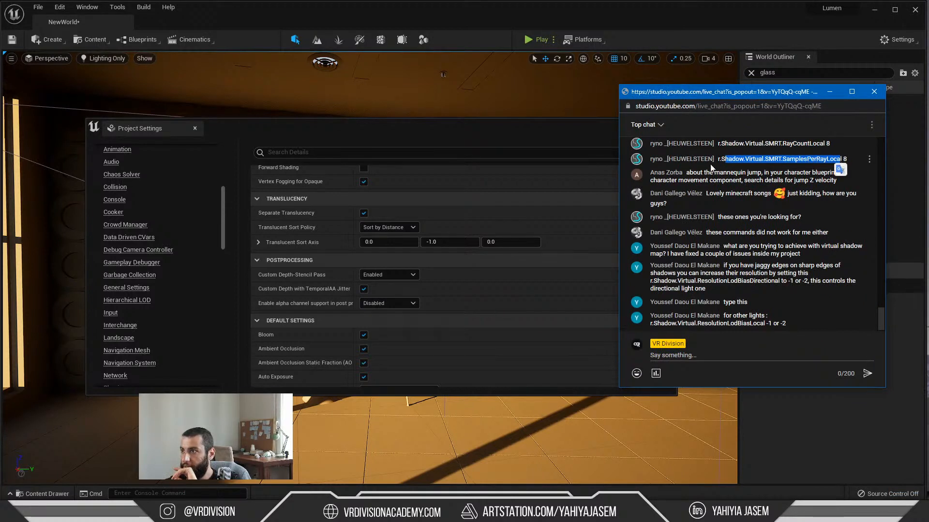
pyautogui.click(735, 177)
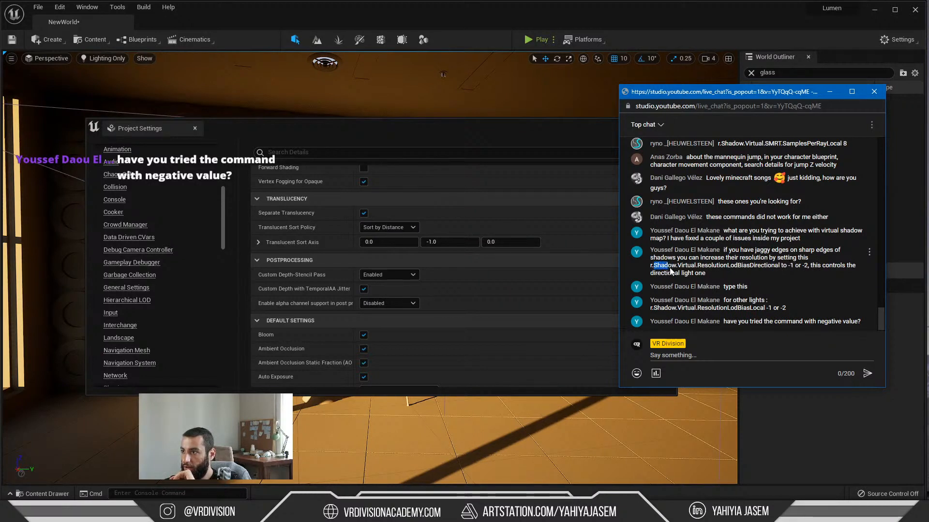
pyautogui.moveTo(683, 272); pyautogui.dragTo(761, 266)
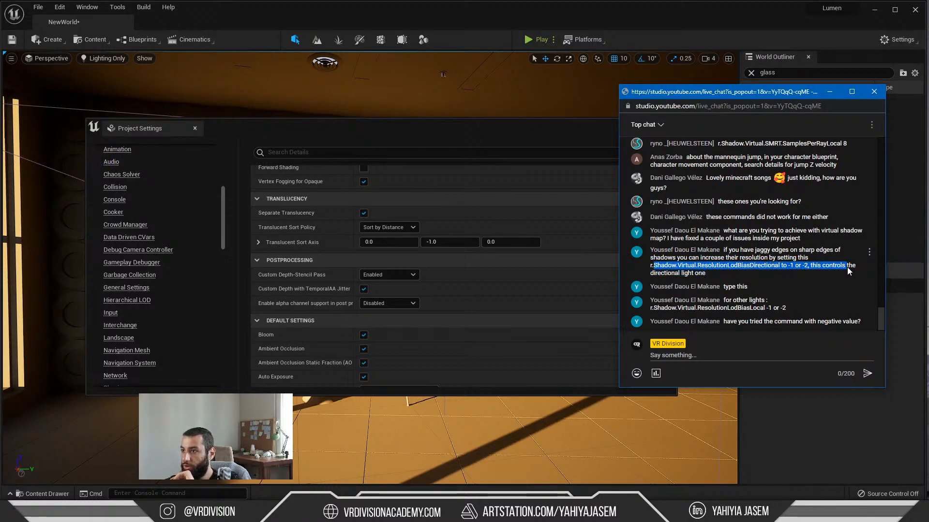
pyautogui.moveTo(847, 269); pyautogui.dragTo(717, 274)
pyautogui.click(706, 275)
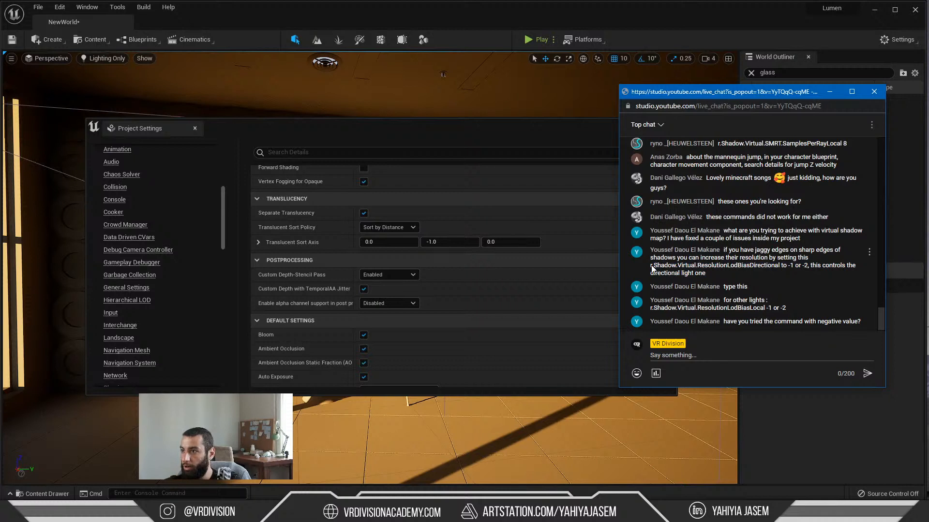
pyautogui.moveTo(658, 269); pyautogui.dragTo(793, 267)
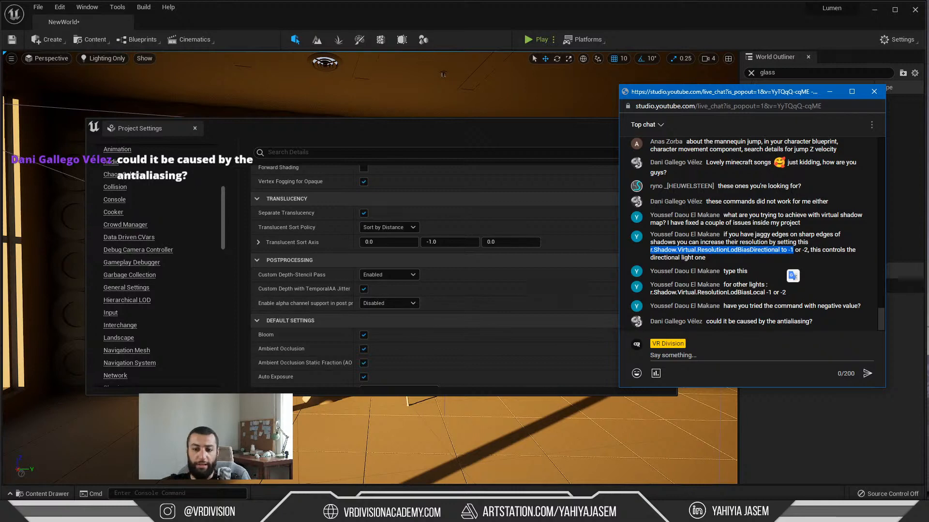
# Step: Switch to the Virtual Shadow Maps documentation in the browser to check the r.Shadow.Virtual.SMRT.RayCountLocal variable, then minimize it
pyautogui.hotkey('alt', 'Tab')
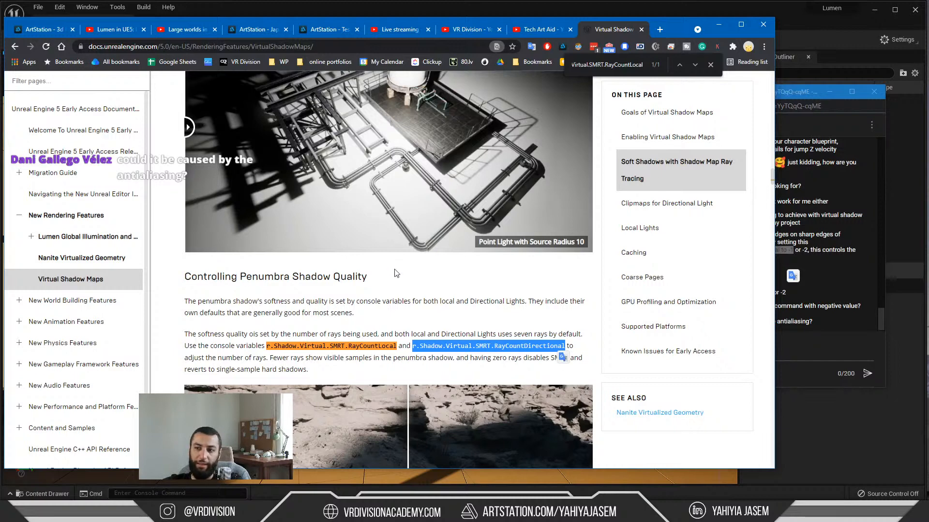
pyautogui.moveTo(268, 348); pyautogui.dragTo(385, 357)
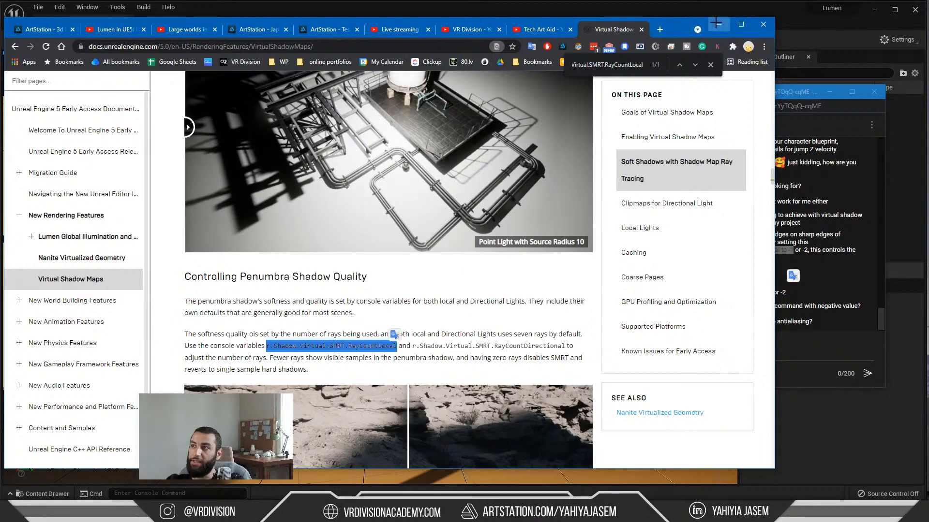
pyautogui.click(717, 23)
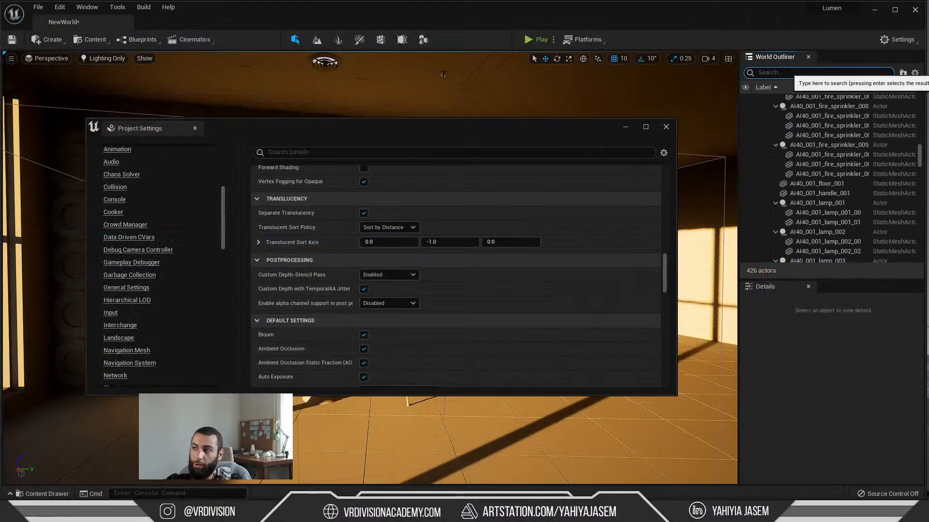
# Step: Filter the World Outliner by "direc", select the directional light and close the Project Settings
pyautogui.write('direc')
pyautogui.click(808, 118)
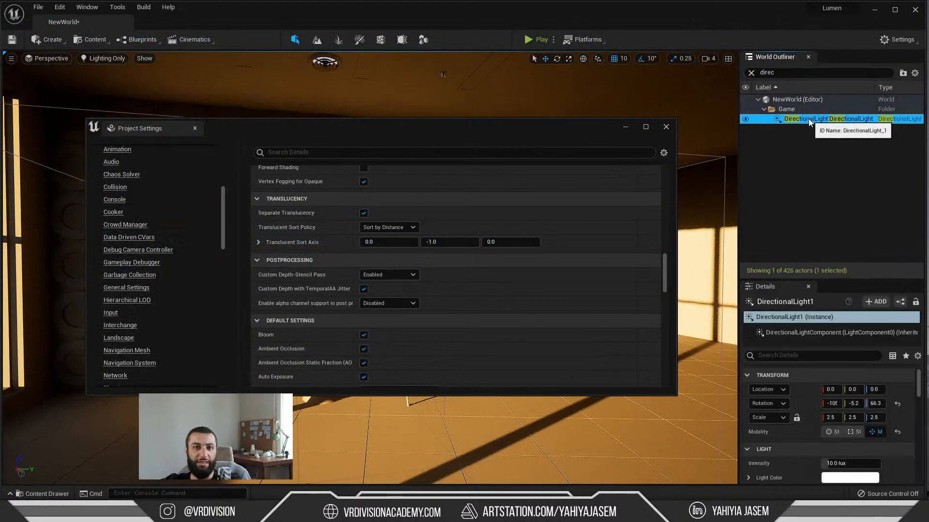
pyautogui.click(666, 127)
pyautogui.moveTo(547, 227); pyautogui.dragTo(561, 235, button='right')
# Step: Compare the RayCountLocal and RayCountDirectional variables in the Virtual Shadow Maps documentation in the browser
pyautogui.hotkey('alt', 'Tab')
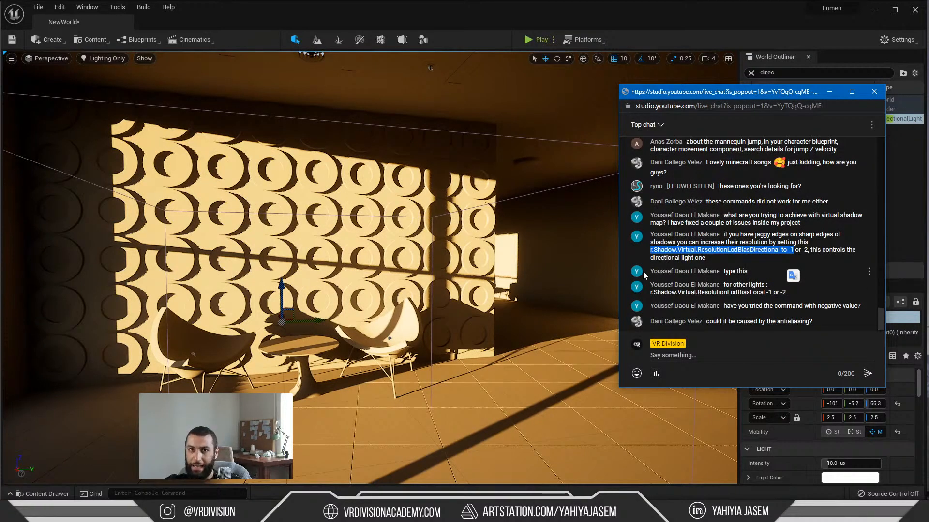
pyautogui.moveTo(447, 282); pyautogui.dragTo(466, 276, button='right')
pyautogui.hotkey('alt', 'Tab')
pyautogui.hotkey('alt', 'Tab')
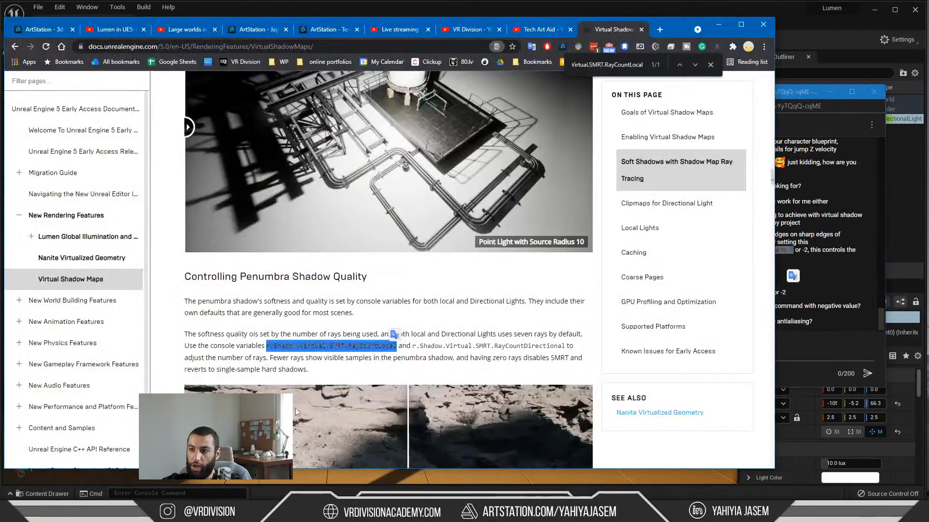
pyautogui.moveTo(397, 349); pyautogui.dragTo(267, 350)
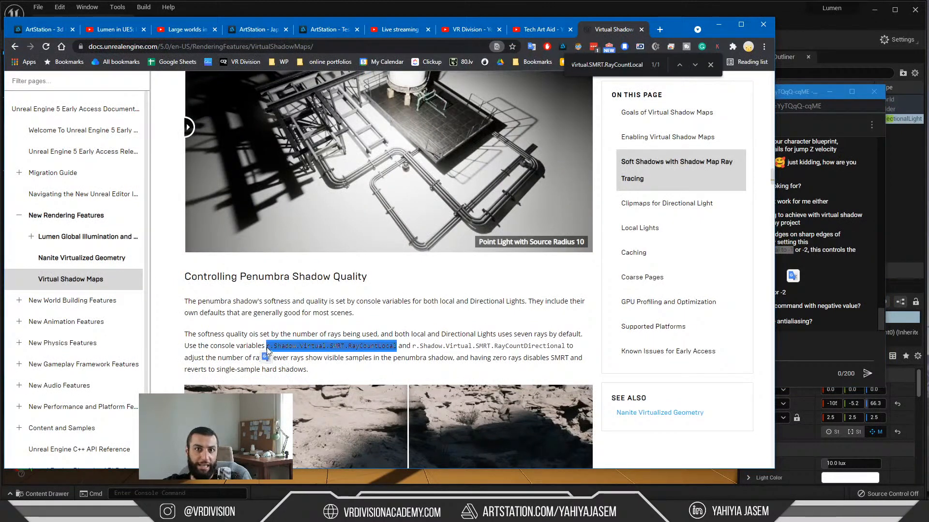
pyautogui.moveTo(414, 349); pyautogui.dragTo(565, 350)
pyautogui.click(566, 356)
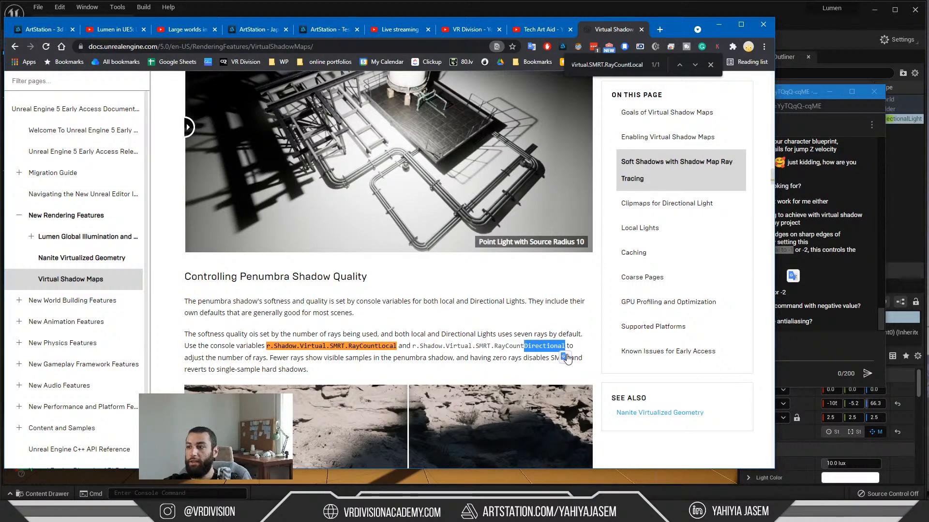
pyautogui.click(724, 22)
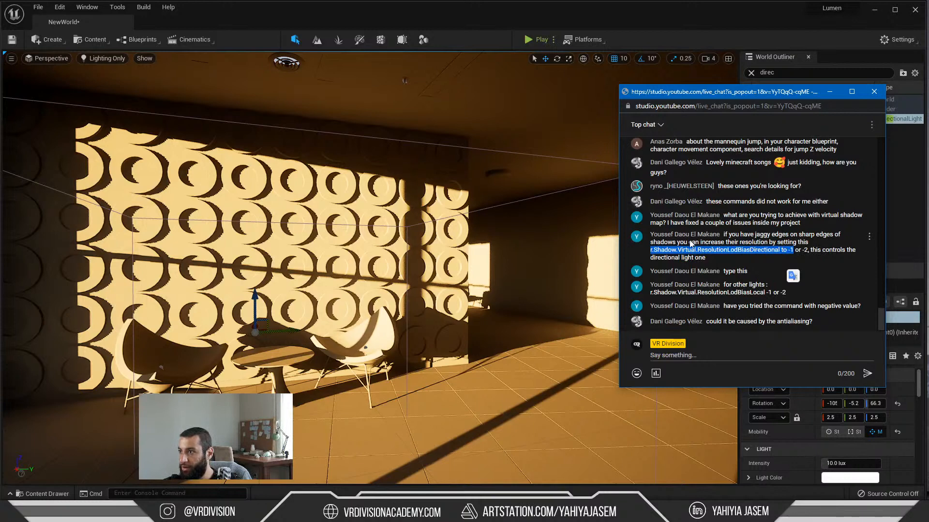
# Step: Copy the r.Shadow.Virtual.ResolutionLodBiasDirectional variable from the live chat message and minimize the chat window
pyautogui.click(654, 254)
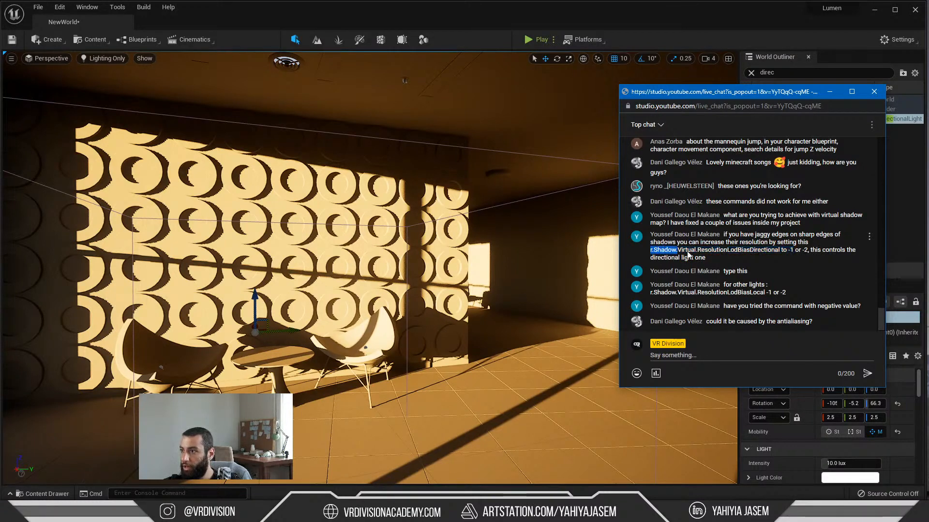
pyautogui.moveTo(688, 254); pyautogui.dragTo(783, 257)
pyautogui.hotkey('ctrl', 'c')
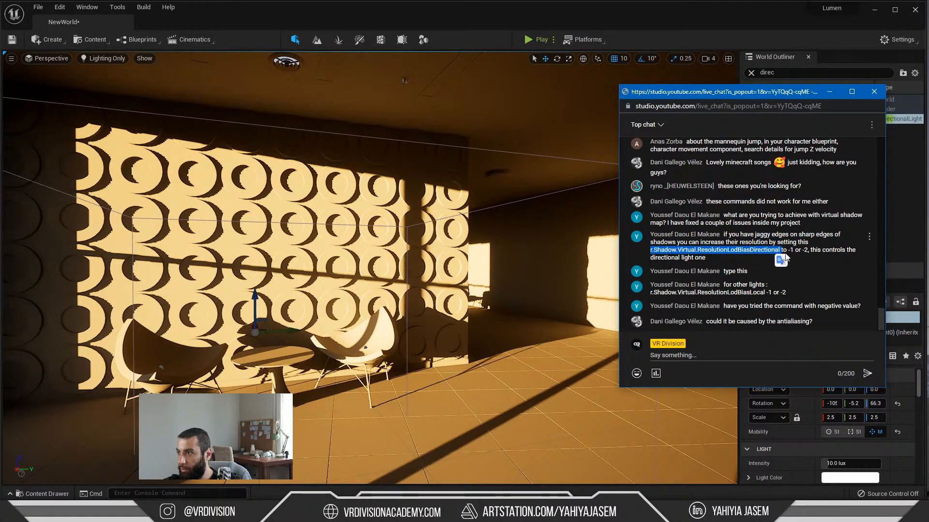
pyautogui.click(829, 92)
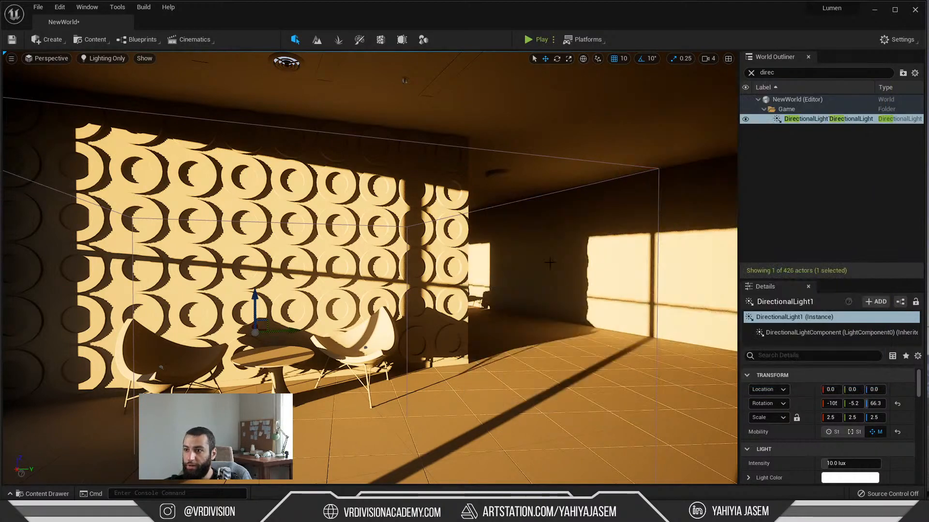
# Step: Set r.Shadow.Virtual.ResolutionLodBiasDirectional to -1 through the console and check the shadows on the ring-patterned wall
pyautogui.moveTo(552, 264); pyautogui.dragTo(564, 266, button='right')
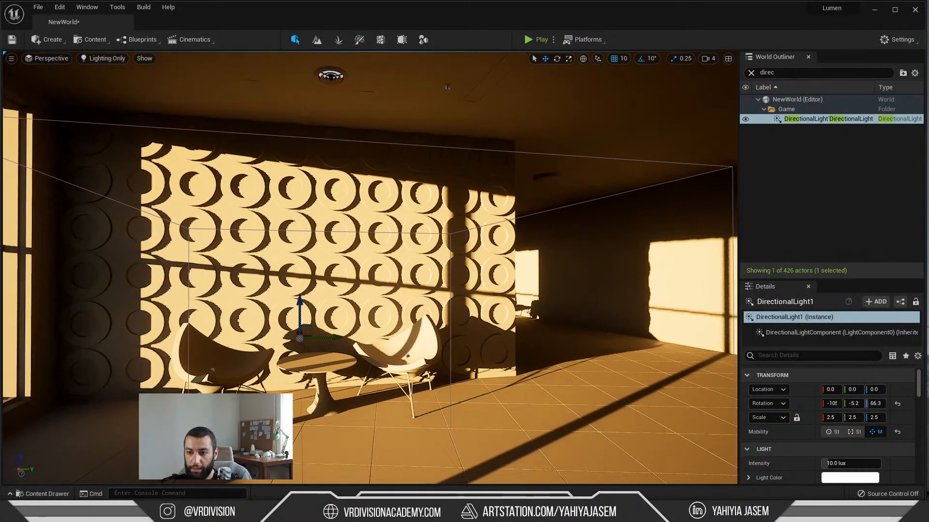
pyautogui.click(179, 493)
pyautogui.hotkey('ctrl', 'v')
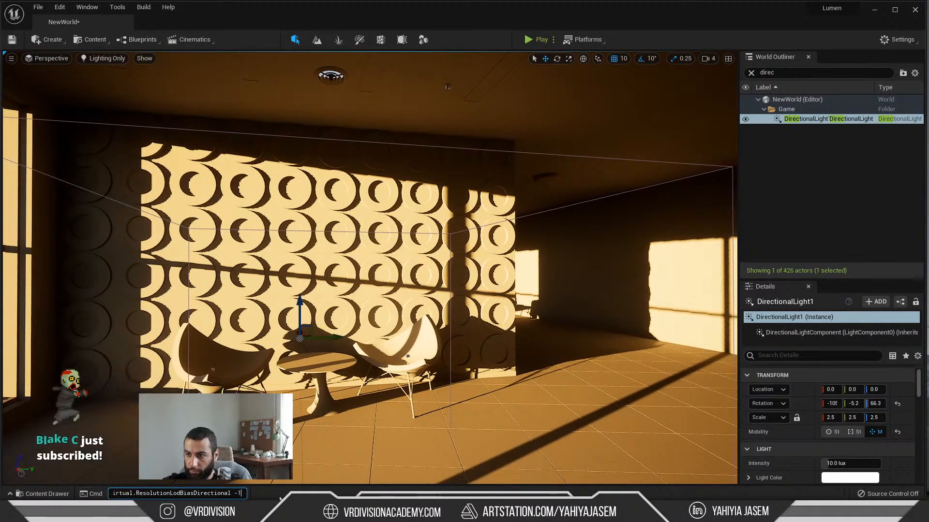
pyautogui.press('Return')
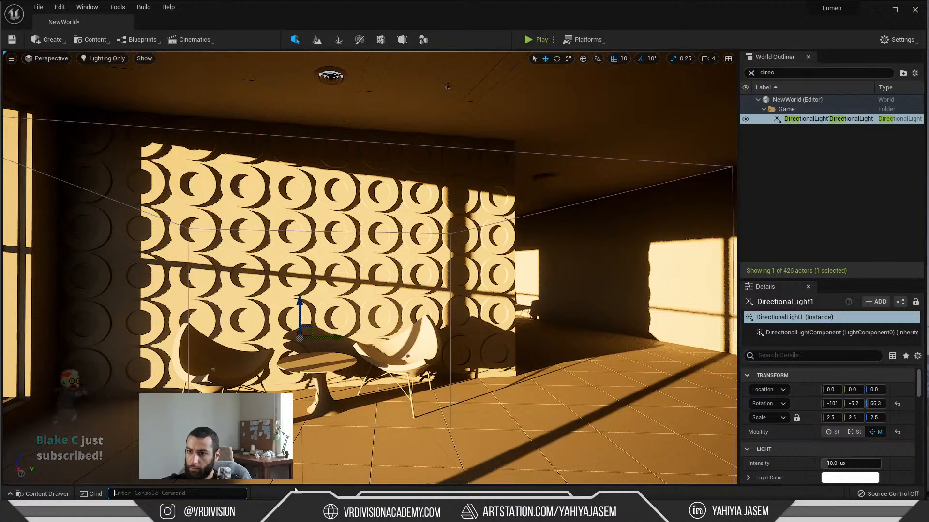
pyautogui.press('w')
pyautogui.moveTo(370, 290)
pyautogui.mouseDown(button='right')
pyautogui.moveTo(360, 289)
pyautogui.moveTo(380, 290)
pyautogui.mouseUp(button='right')
pyautogui.press('s')
pyautogui.press('s')
pyautogui.press('w')
# Step: Run r.Shadow.Virtual.ResolutionLodBiasDirectional in the console again with another negative value
pyautogui.click(177, 493)
pyautogui.hotkey('ctrl', 'v')
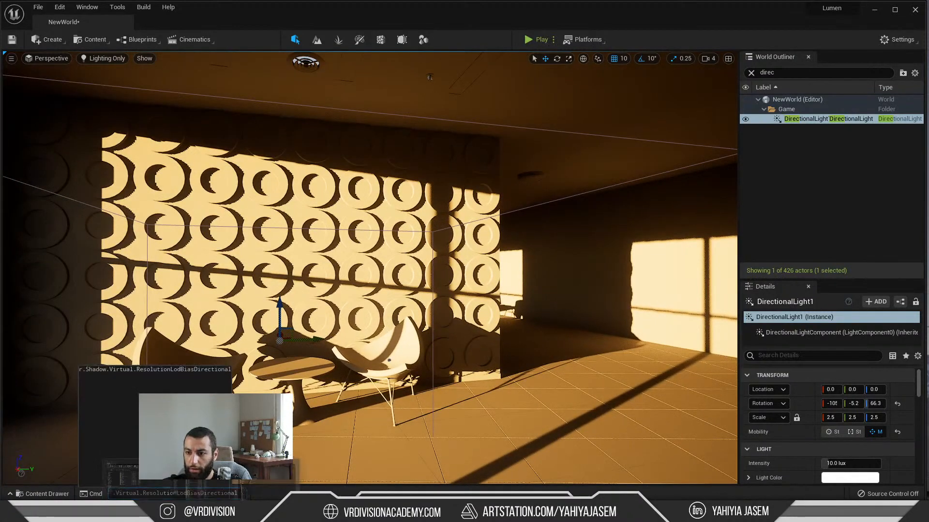
pyautogui.write('-')
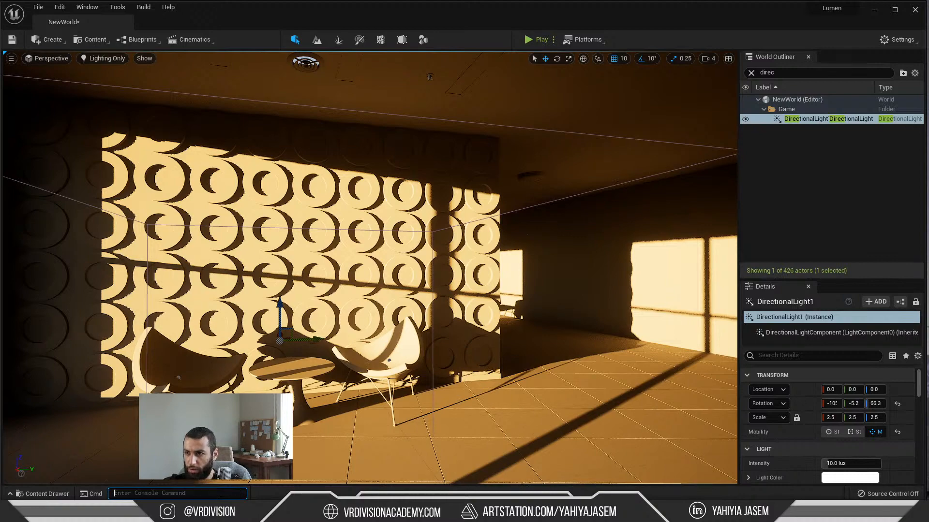
# Step: Examine the shadow edges on the ring-patterned wall and across the room, from afar and close up
pyautogui.press('w')
pyautogui.moveTo(370, 289); pyautogui.dragTo(371, 264, button='right')
pyautogui.press('s')
pyautogui.press('w')
pyautogui.press('s')
pyautogui.press('s')
pyautogui.press('s')
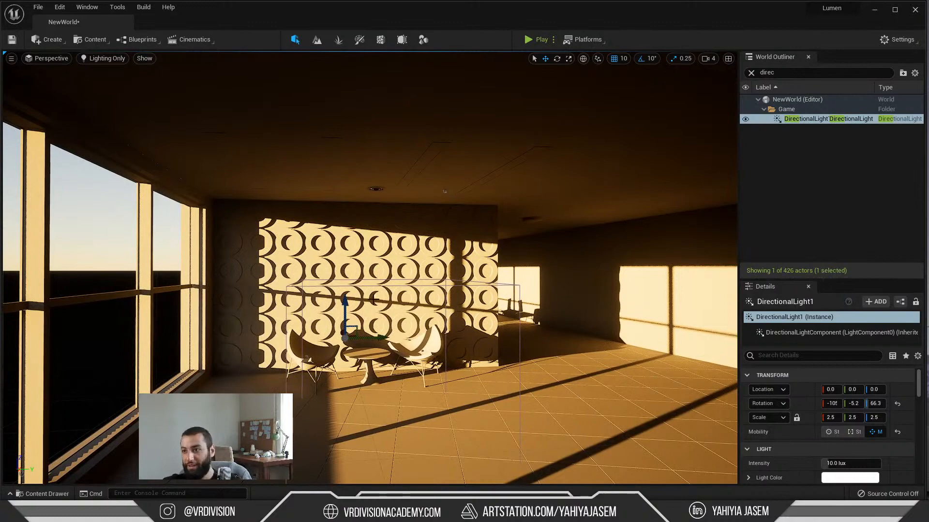
pyautogui.press('w')
pyautogui.moveTo(374, 300); pyautogui.dragTo(374, 299, button='right')
pyautogui.press('s')
# Step: Set r.Shadow.Virtual.ResolutionLodBiasDirectional to 0 through the console while viewing the ring-patterned wall up close
pyautogui.click(193, 493)
pyautogui.write('r.Shadow.Virtual.ResolutionLodBiasDirectional')
pyautogui.press('BackSpace')
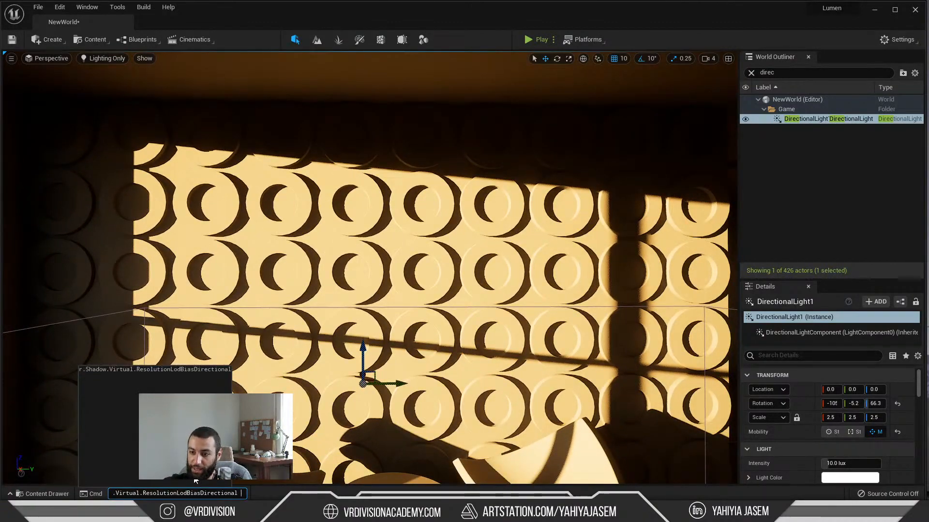
pyautogui.write('0')
pyautogui.press('Return')
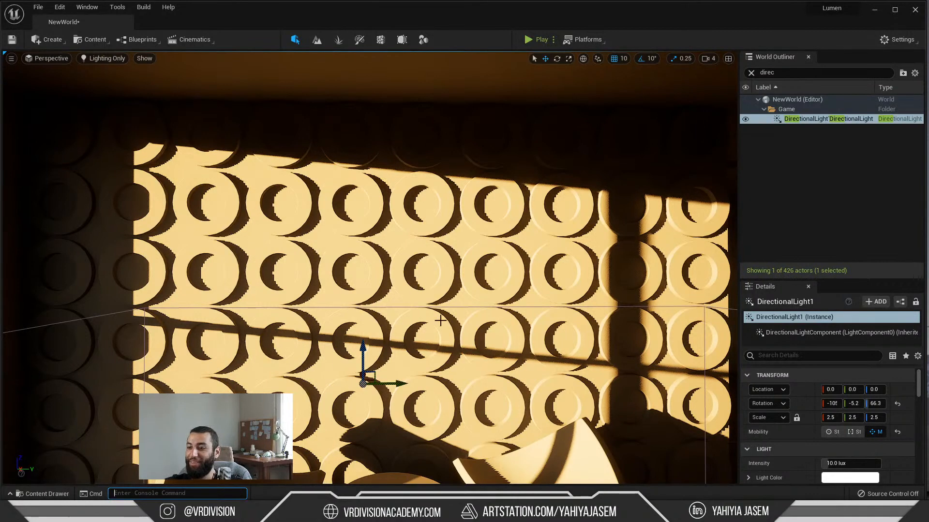
# Step: Reread the live chat advice about the directional resolution LOD bias and minimize the chat window
pyautogui.hotkey('alt', 'Tab')
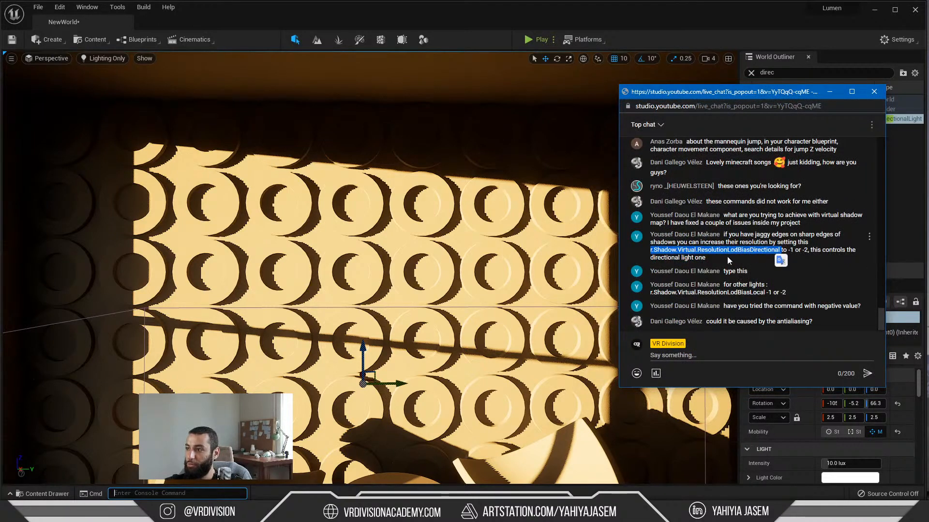
pyautogui.click(685, 252)
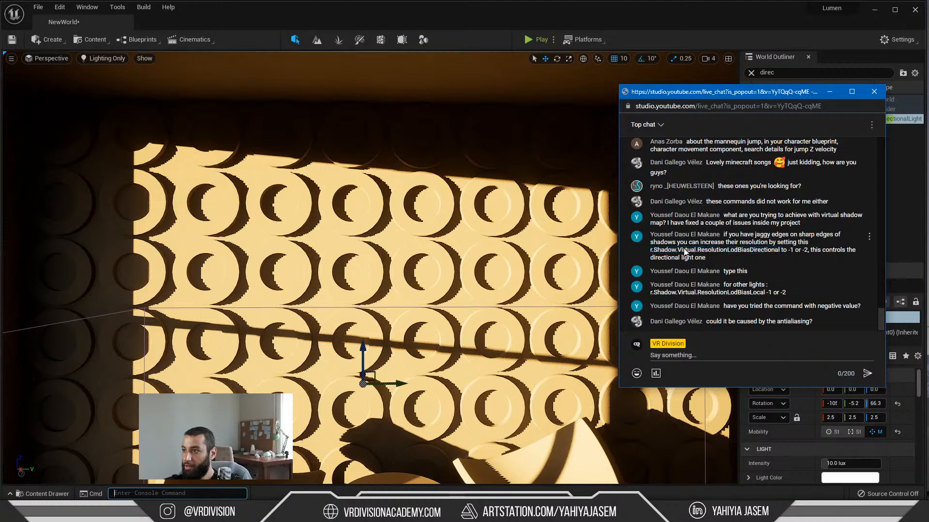
pyautogui.click(829, 92)
pyautogui.moveTo(395, 264); pyautogui.dragTo(395, 265, button='right')
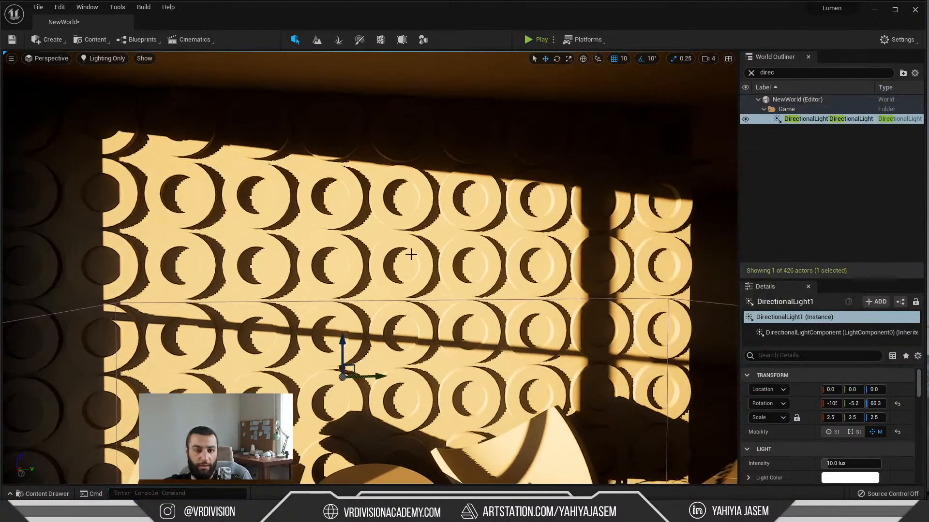
# Step: Set r.Shadow.Virtual.ResolutionLodBiasDirectional to -1 through the console, checking new live chat messages before running it
pyautogui.write('r.Shadow.Virtual.ResolutionLodBiasDirectional')
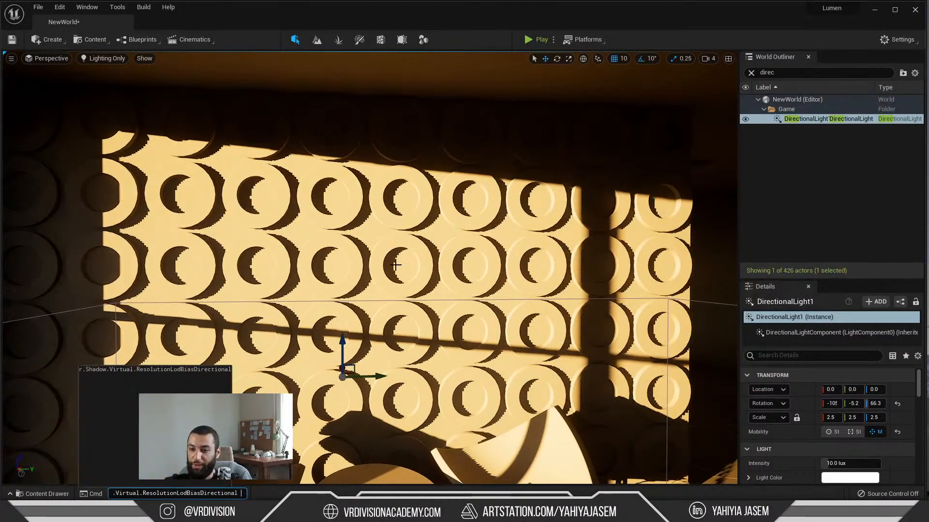
pyautogui.press('Home')
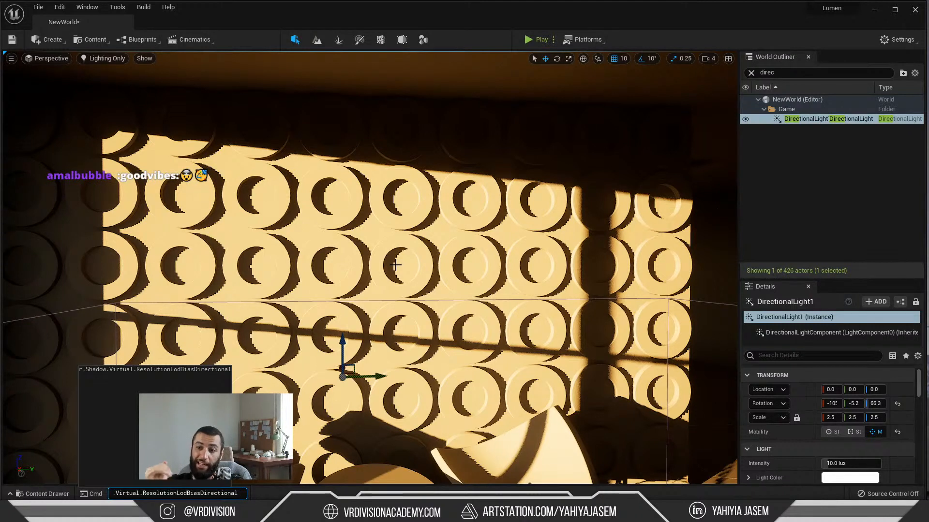
pyautogui.write('-1')
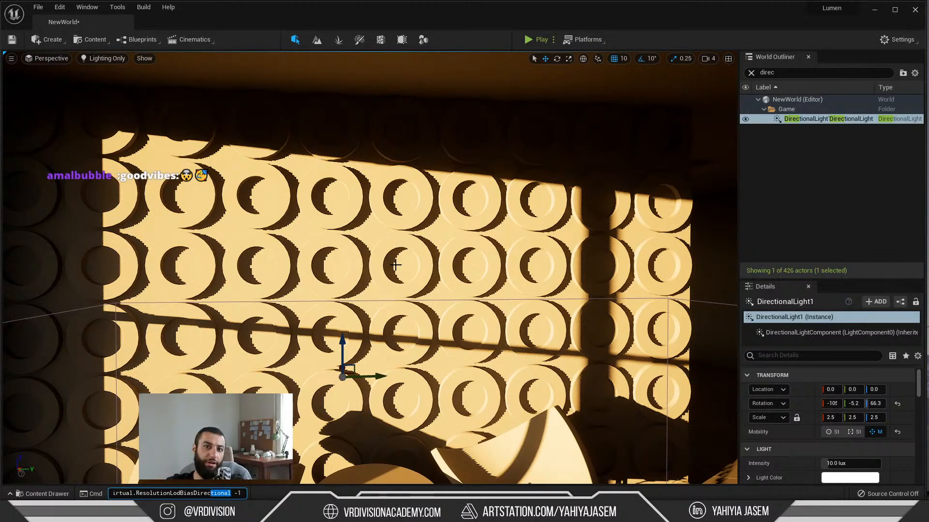
pyautogui.hotkey('shift', 'Left')
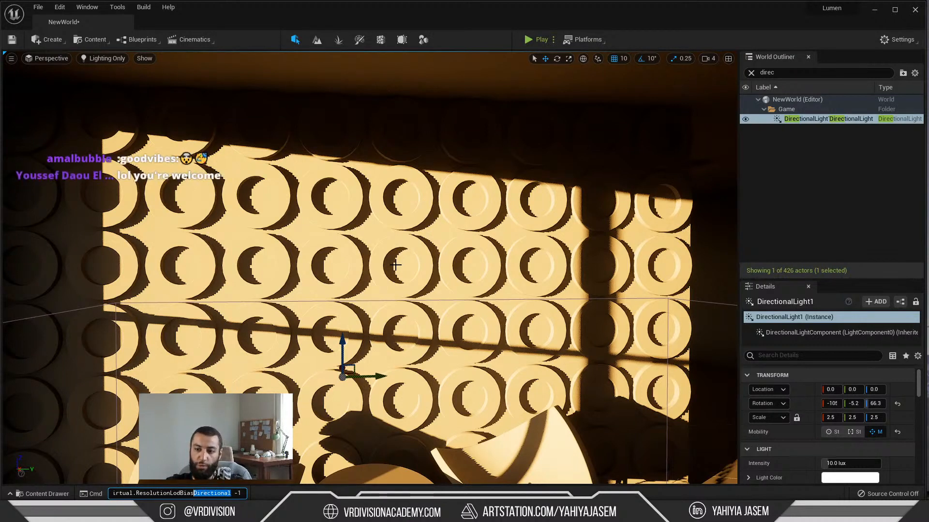
pyautogui.hotkey('alt', 'Tab')
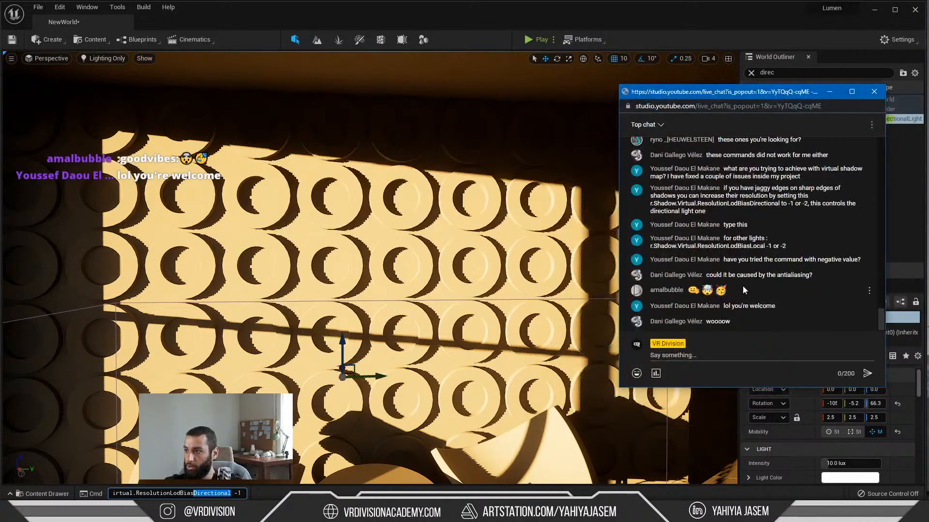
pyautogui.click(830, 91)
pyautogui.moveTo(237, 494); pyautogui.dragTo(242, 494)
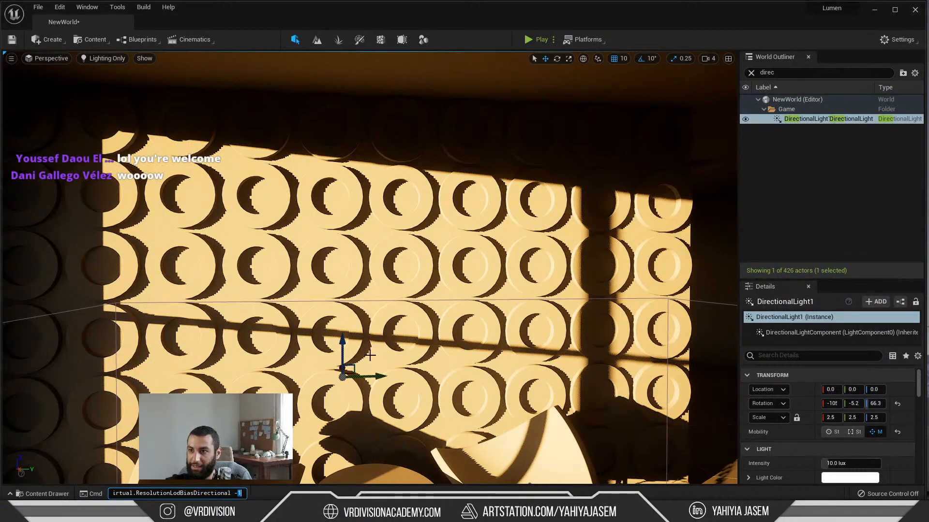
pyautogui.press('Return')
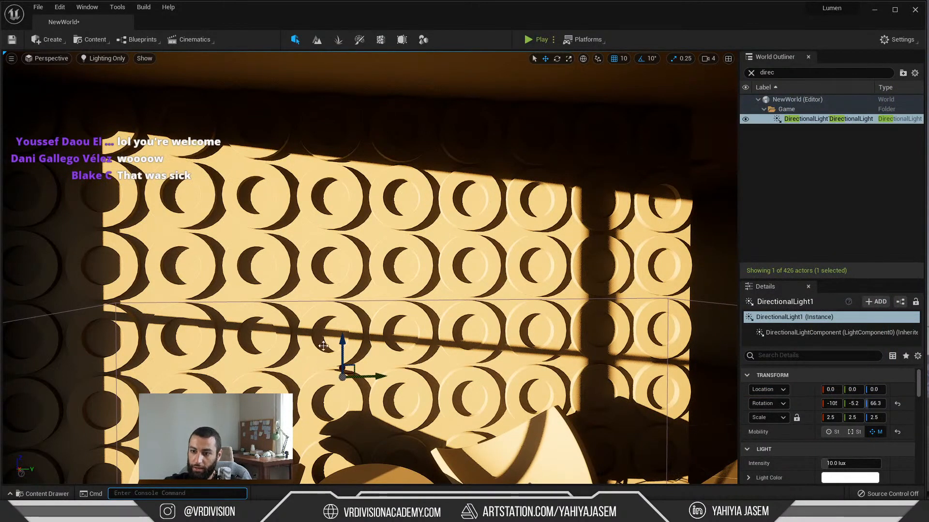
# Step: Set r.Shadow.Virtual.ResolutionLodBiasDirectional to -2 through the console and look closer at the ring shadows
pyautogui.press('Up')
pyautogui.write('-2')
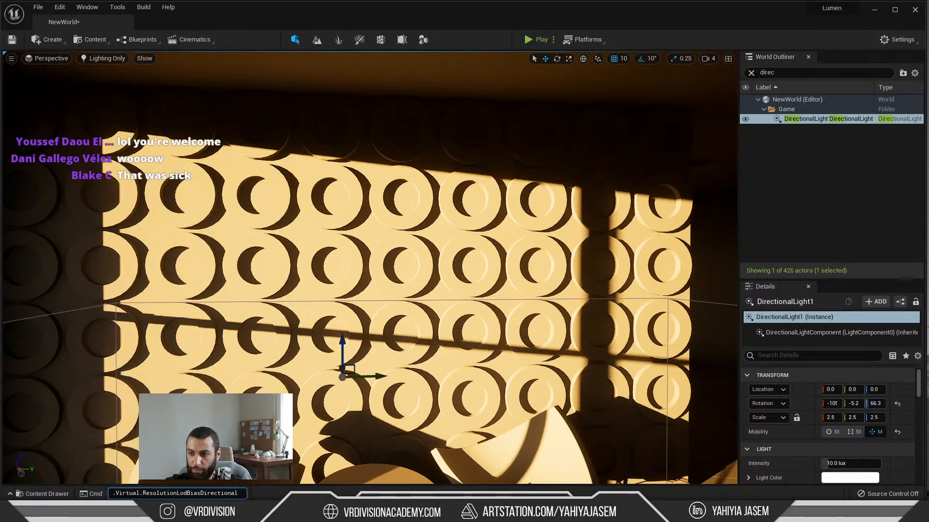
pyautogui.press('Return')
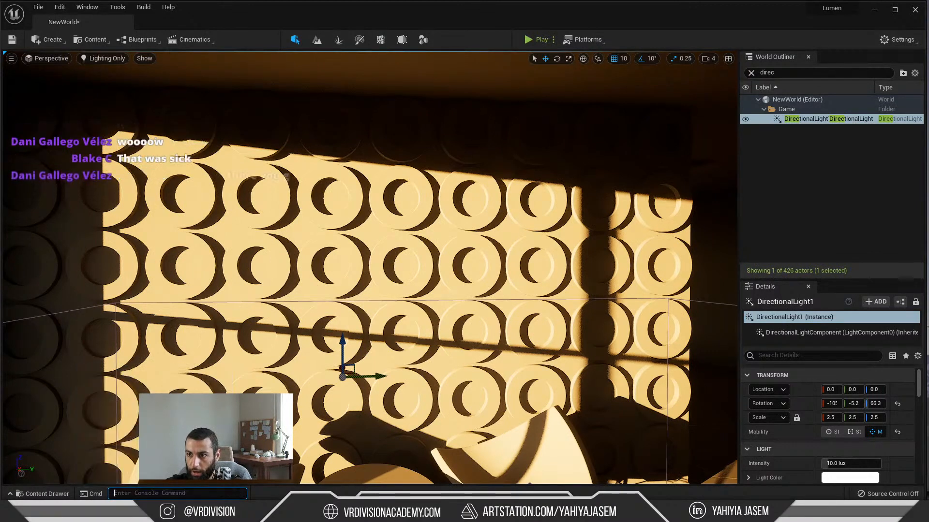
pyautogui.scroll(3, 370, 268)
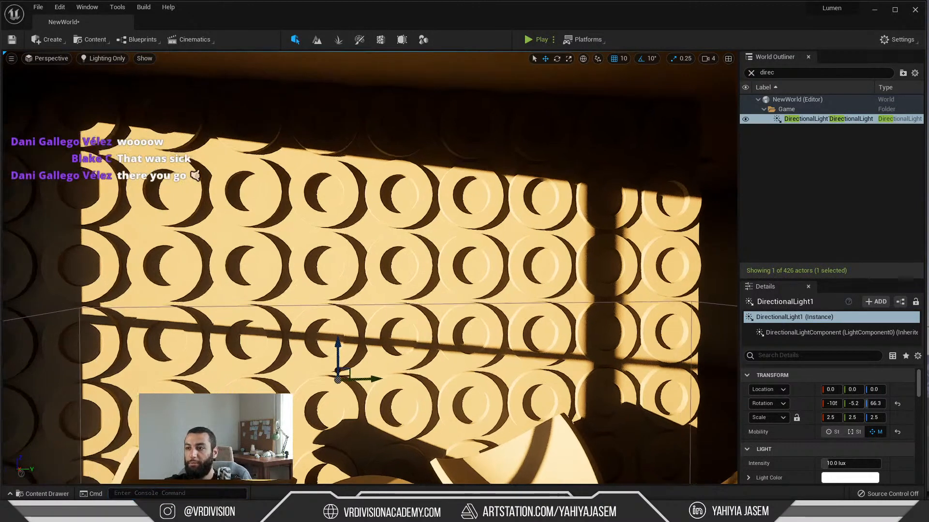
# Step: Set r.Shadow.Virtual.ResolutionLodBiasDirectional to -3 through the console
pyautogui.press('Up')
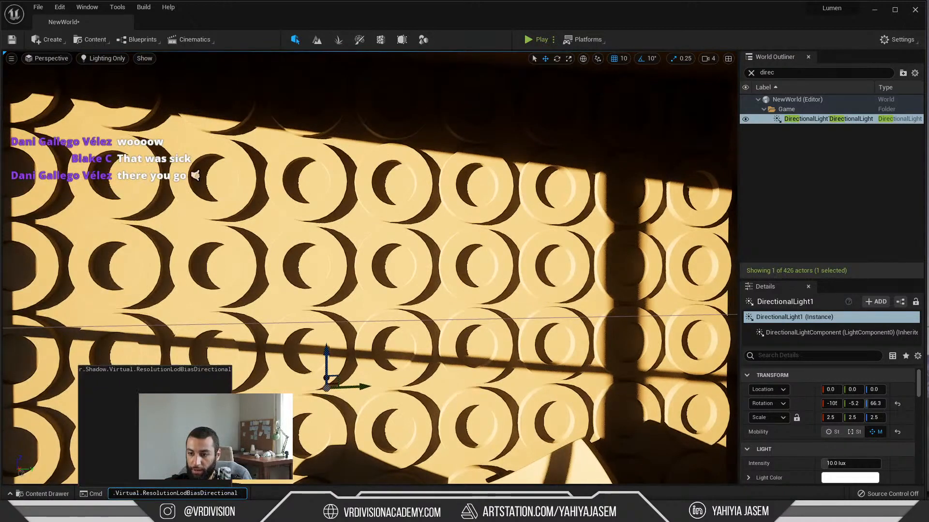
pyautogui.press('BackSpace')
pyautogui.write('3')
pyautogui.press('Return')
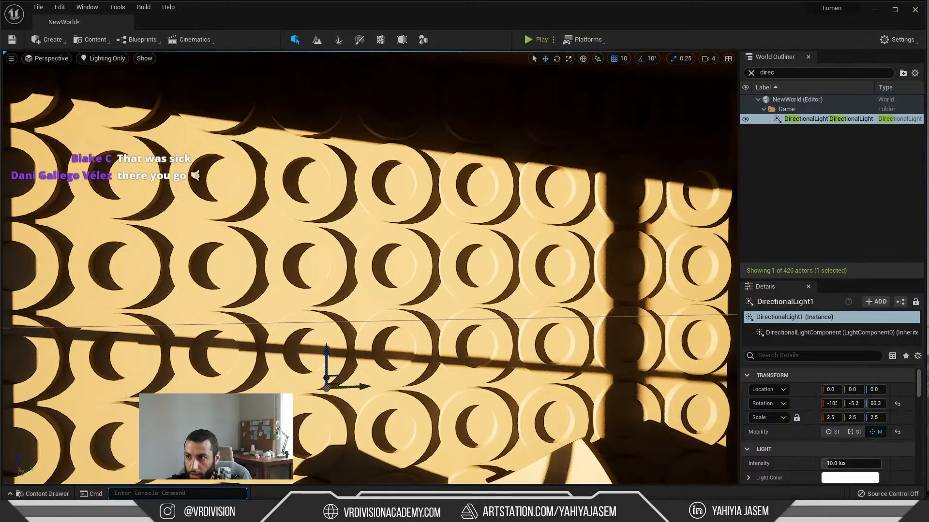
# Step: Turn on the FPS display in the viewport
pyautogui.click(10, 59)
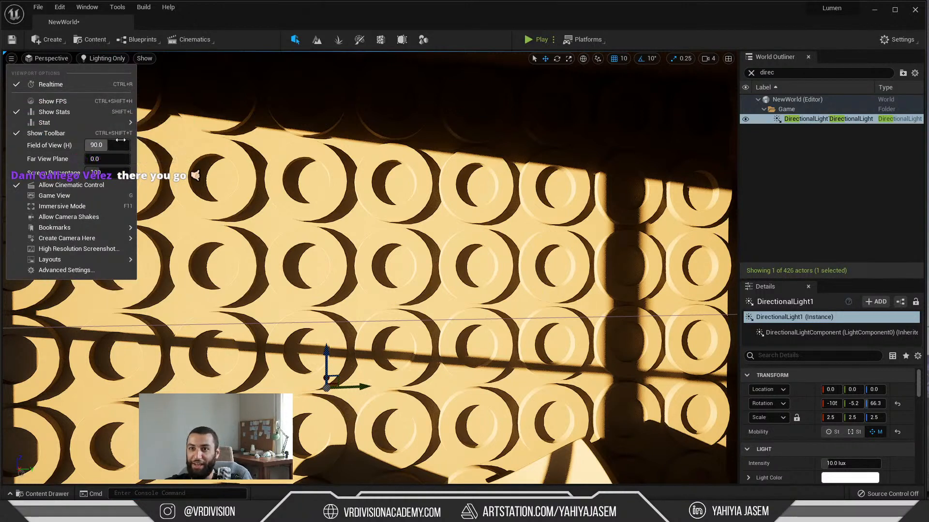
pyautogui.click(52, 101)
pyautogui.press('`')
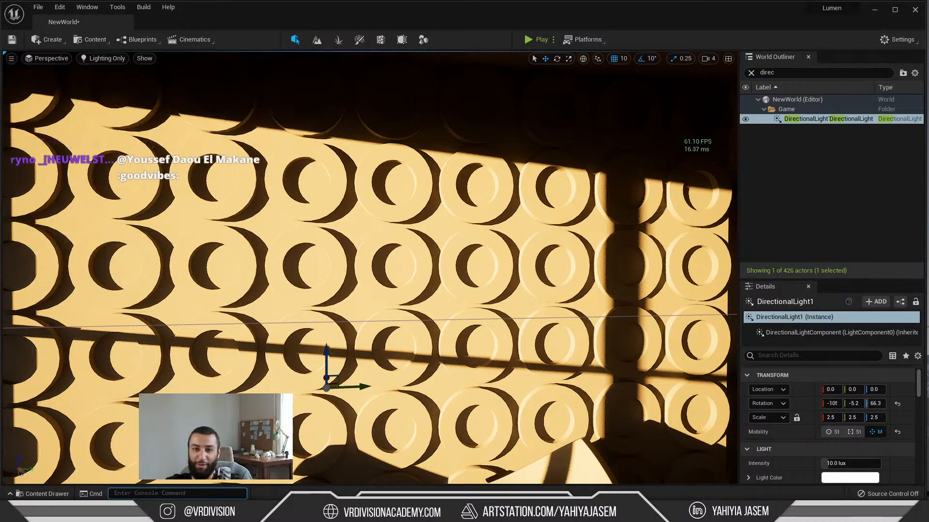
# Step: Examine the shadow edges and frame rate while moving between the ring-patterned wall and the rest of the room
pyautogui.press('s')
pyautogui.moveTo(370, 268); pyautogui.dragTo(447, 251, button='right')
pyautogui.press('w')
pyautogui.press('s')
pyautogui.press('w')
pyautogui.press('s')
pyautogui.press('w')
pyautogui.press('s')
pyautogui.press('w')
pyautogui.press('s')
pyautogui.press('w')
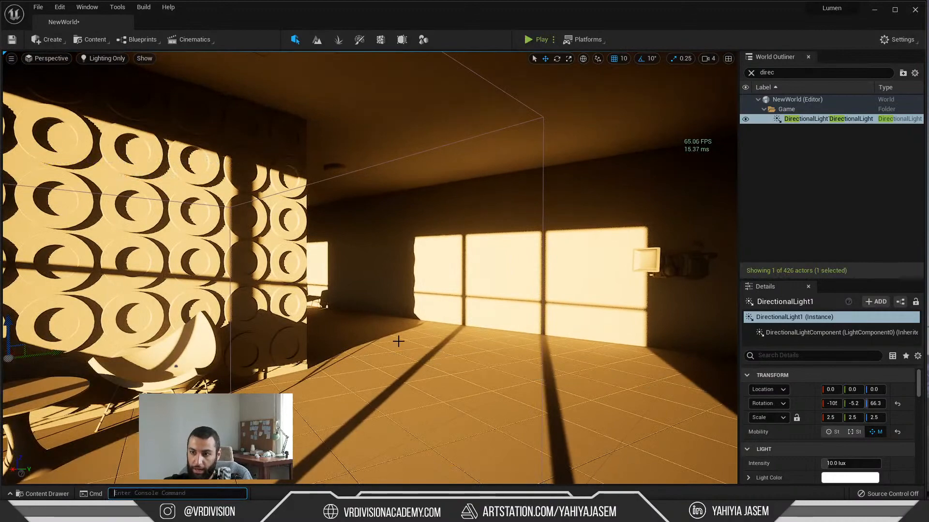
pyautogui.press('s')
pyautogui.moveTo(370, 268); pyautogui.dragTo(314, 270, button='right')
pyautogui.press('w')
pyautogui.press('w')
pyautogui.press('s')
pyautogui.moveTo(384, 290); pyautogui.dragTo(333, 259, button='right')
pyautogui.press('e')
pyautogui.press('w')
pyautogui.press('s')
# Step: Run r.Shadow.Virtual.ResolutionLodBiasDirectional in the console again and check the shadows on the wall and floor
pyautogui.press('`')
pyautogui.press('Up')
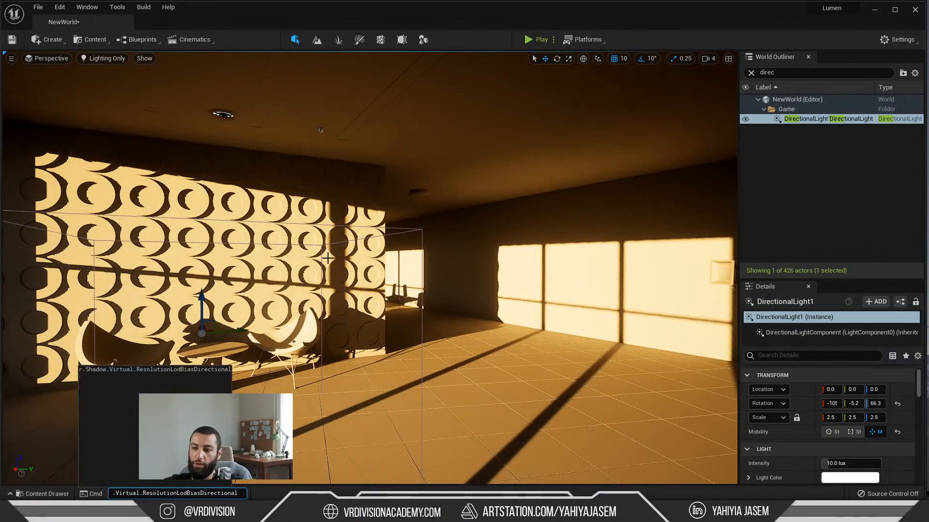
pyautogui.press('BackSpace')
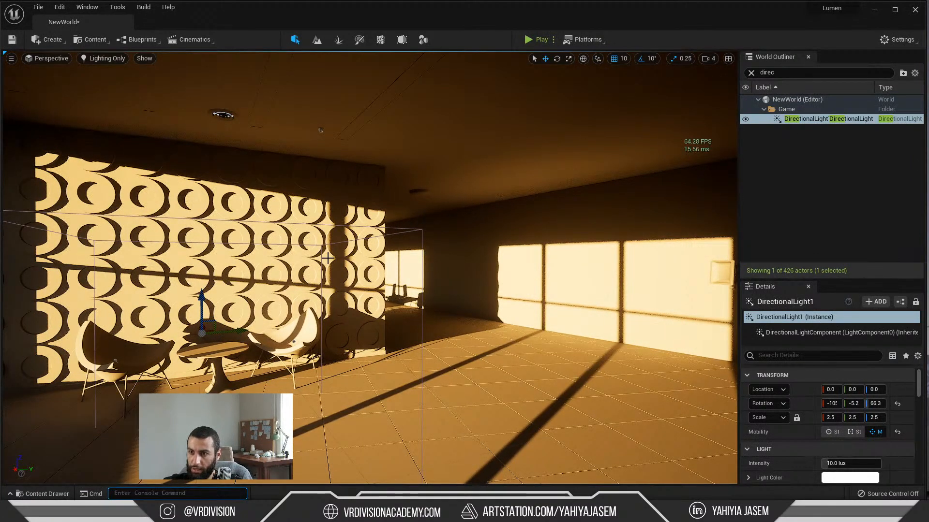
pyautogui.press('s')
pyautogui.moveTo(327, 258); pyautogui.dragTo(328, 300, button='right')
pyautogui.press('w')
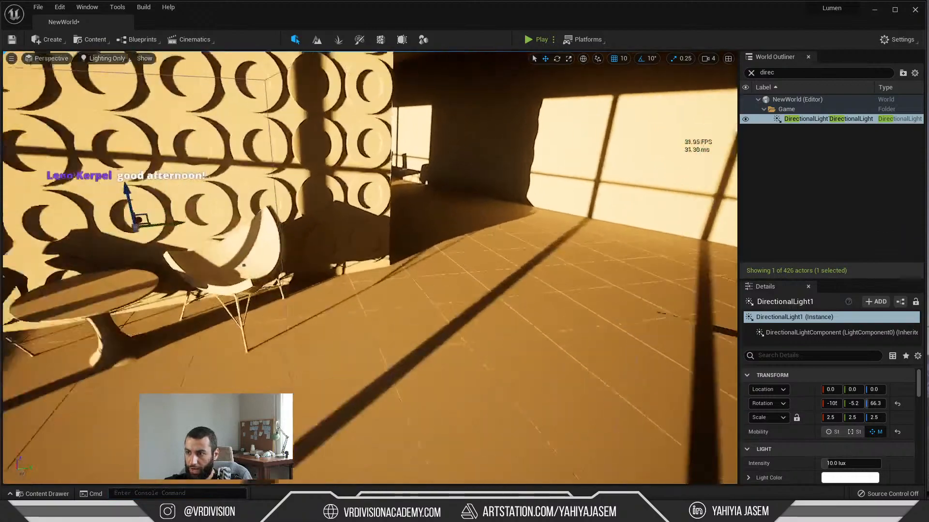
pyautogui.moveTo(532, 290); pyautogui.dragTo(581, 234, button='right')
pyautogui.press('w')
pyautogui.press('s')
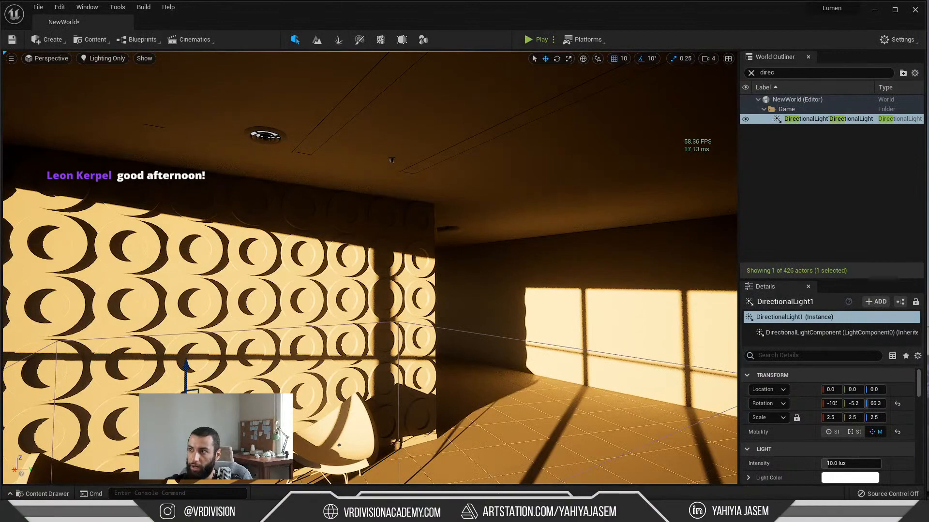
# Step: Examine the window-frame shadows on the floor and far wall from several distances, watching the frame rate
pyautogui.moveTo(580, 234); pyautogui.dragTo(491, 319, button='right')
pyautogui.press('w')
pyautogui.moveTo(474, 355); pyautogui.dragTo(498, 373, button='right')
pyautogui.press('w')
pyautogui.press('s')
pyautogui.press('w')
pyautogui.press('s')
pyautogui.moveTo(411, 447); pyautogui.dragTo(410, 447, button='right')
pyautogui.press('w')
pyautogui.press('s')
pyautogui.moveTo(473, 349); pyautogui.dragTo(470, 325, button='right')
pyautogui.press('w')
pyautogui.press('s')
pyautogui.press('w')
pyautogui.press('s')
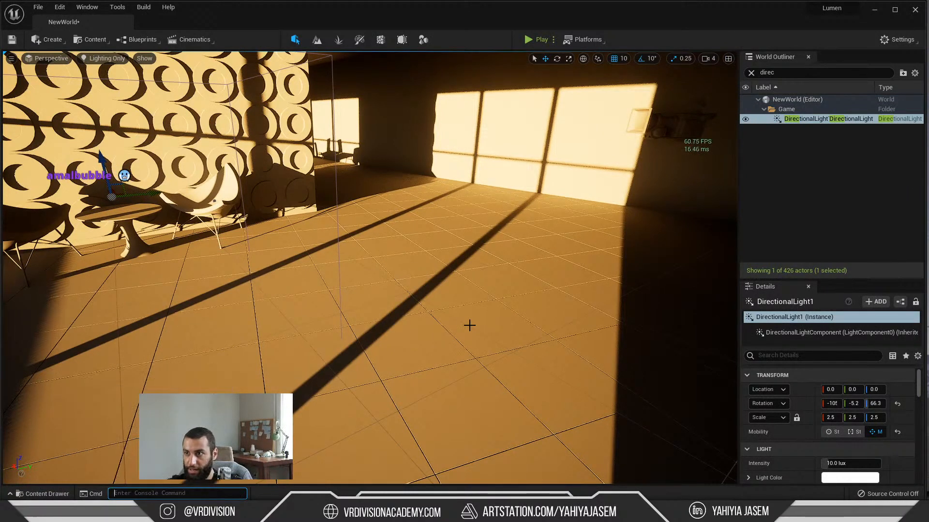
pyautogui.moveTo(407, 296)
pyautogui.mouseDown(button='right')
pyautogui.moveTo(404, 279)
pyautogui.moveTo(418, 273)
pyautogui.moveTo(437, 281)
pyautogui.moveTo(423, 285)
pyautogui.moveTo(452, 283)
pyautogui.moveTo(421, 285)
pyautogui.mouseUp(button='right')
pyautogui.press('w')
pyautogui.press('s')
pyautogui.press('w')
pyautogui.press('s')
pyautogui.press('w')
pyautogui.press('s')
pyautogui.press('w')
pyautogui.press('s')
# Step: Review the live chat advice, set r.Shadow.Virtual.ResolutionLodBiasDirectional to 2 through the console and inspect the room's shadows
pyautogui.hotkey('alt', 'Tab')
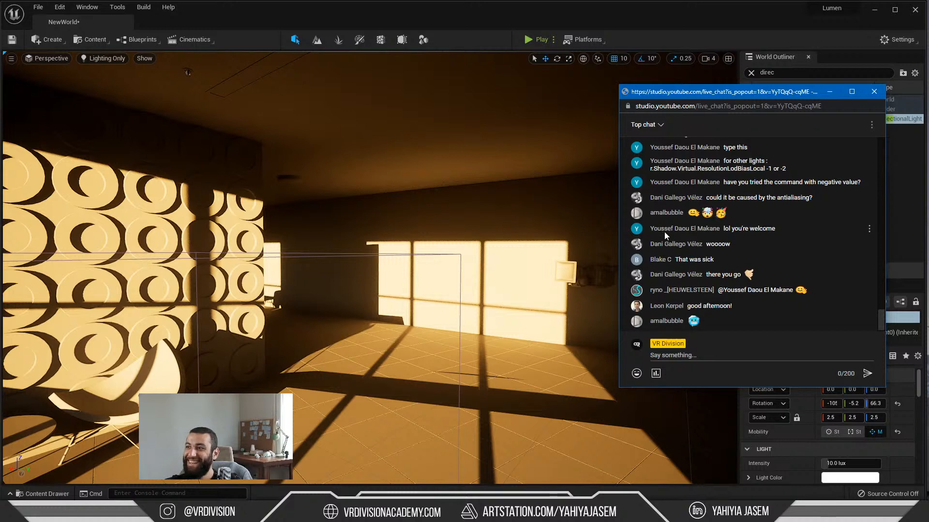
pyautogui.scroll(1, 678, 230)
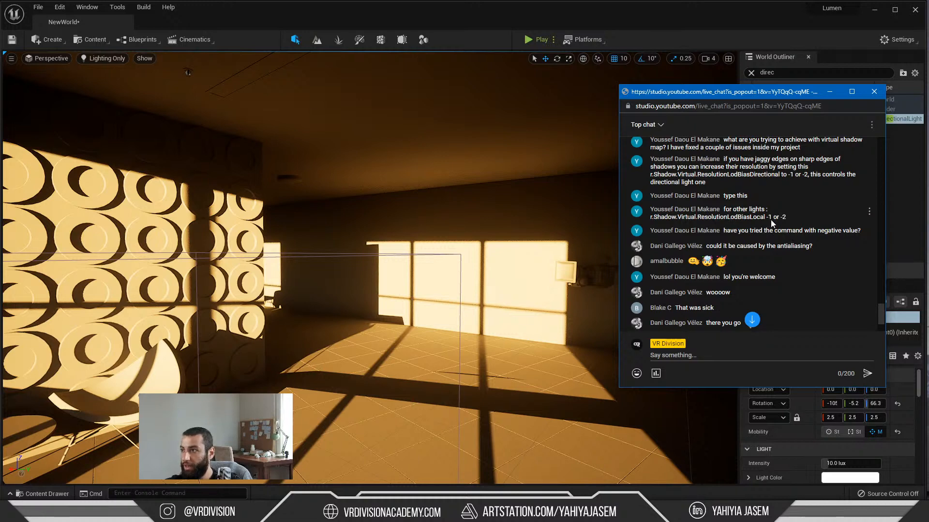
pyautogui.moveTo(489, 293); pyautogui.dragTo(443, 299, button='right')
pyautogui.press('`')
pyautogui.write('r.Shadow.Virtual.ResolutionLodBiasDirectional')
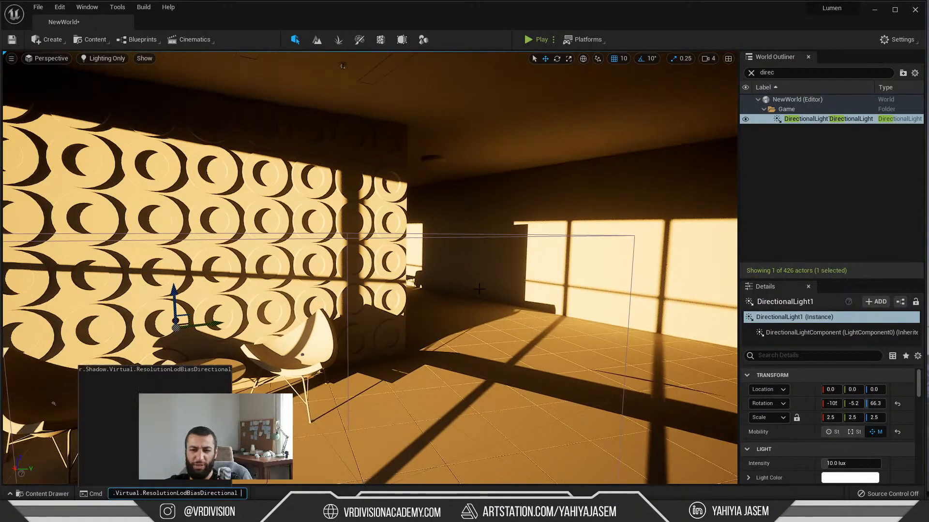
pyautogui.write('2')
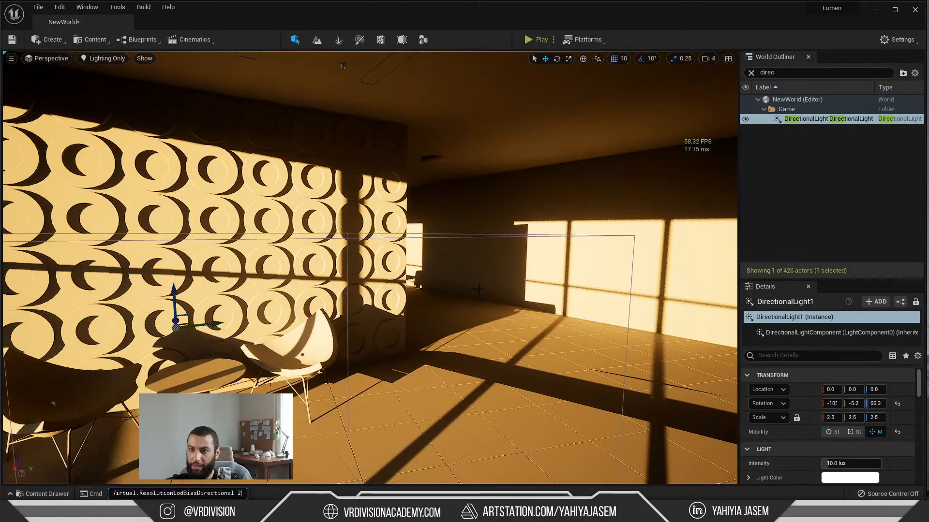
pyautogui.press('Return')
pyautogui.press('s')
pyautogui.moveTo(479, 289); pyautogui.dragTo(468, 298, button='right')
pyautogui.press('w')
pyautogui.moveTo(492, 285)
pyautogui.mouseDown()
pyautogui.moveTo(492, 367)
pyautogui.moveTo(498, 284)
pyautogui.mouseUp()
pyautogui.moveTo(416, 341); pyautogui.dragTo(438, 344, button='right')
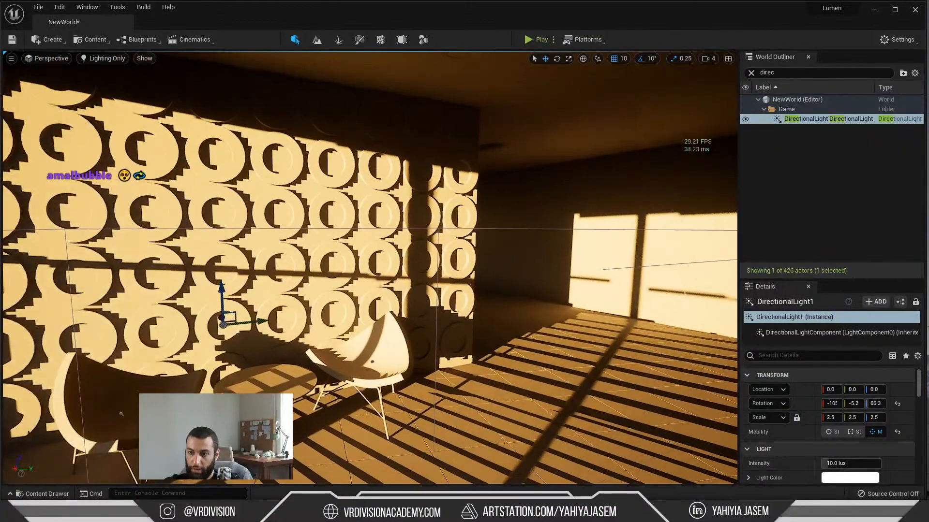
# Step: Look through the viewport's Visualize show flags
pyautogui.click(140, 57)
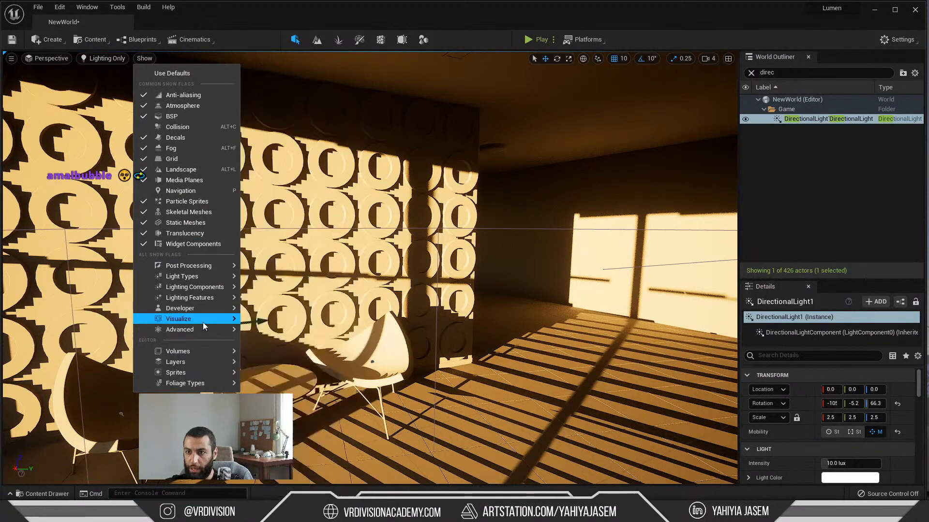
pyautogui.moveTo(202, 320)
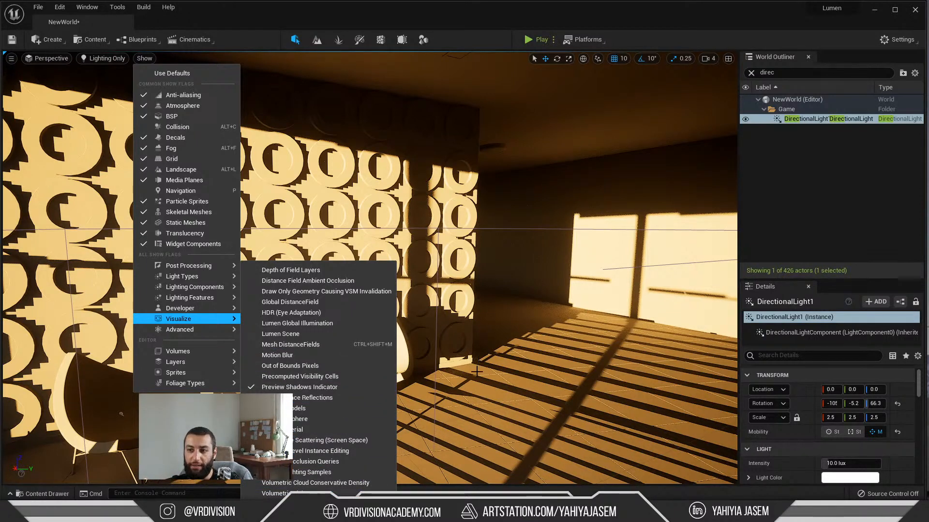
pyautogui.click(310, 334)
# Step: Turn on the Lumen Scene visualization in the viewport and inspect the circle-patterned wall, chairs and floor
pyautogui.moveTo(310, 334)
pyautogui.mouseDown(button='right')
pyautogui.moveTo(378, 341)
pyautogui.moveTo(290, 345)
pyautogui.moveTo(315, 327)
pyautogui.mouseUp(button='right')
pyautogui.press('w')
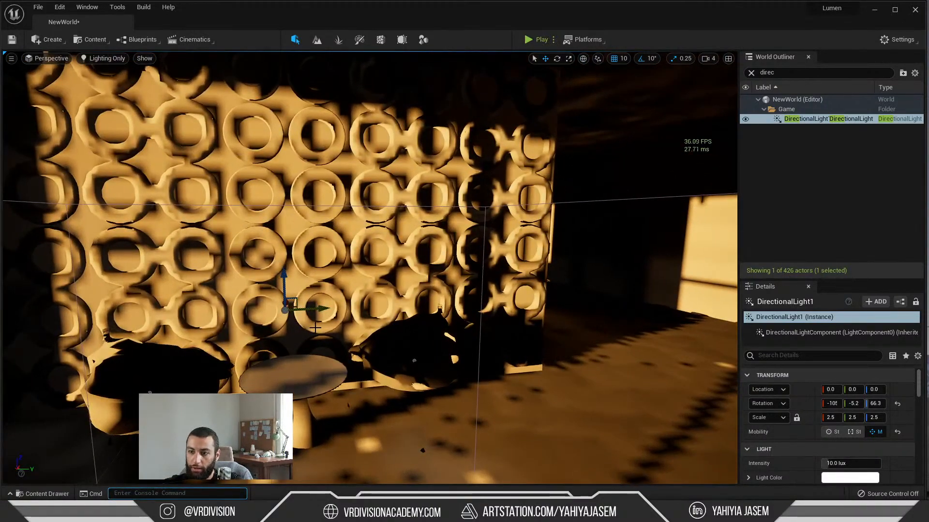
pyautogui.write('r.Shadow.Virtual.ResolutionLodBiasDirectional')
pyautogui.press('Return')
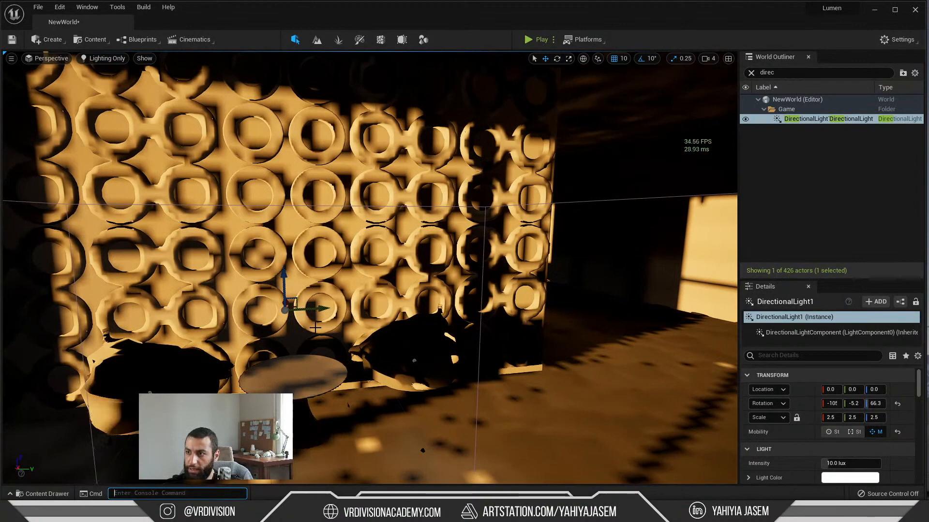
pyautogui.moveTo(497, 318); pyautogui.dragTo(522, 317, button='right')
pyautogui.press('s')
# Step: Run r.Shadow.Virtual.ResolutionLodBiasDirectional in the console and examine the Lumen Scene view of the room up close
pyautogui.write('r.Shadow.Virtual.ResolutionLodBiasDirectional')
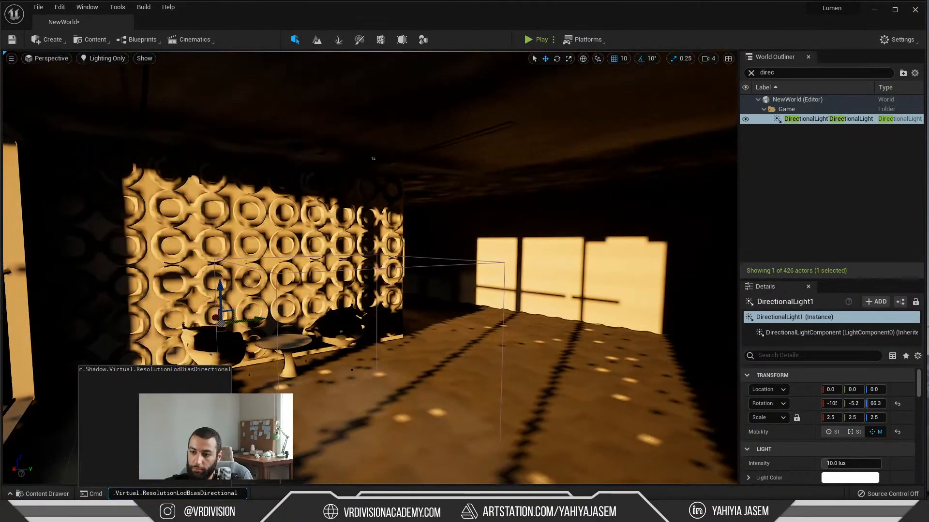
pyautogui.press('Return')
pyautogui.press('w')
pyautogui.moveTo(522, 317); pyautogui.dragTo(476, 338, button='right')
pyautogui.press('s')
pyautogui.press('w')
pyautogui.press('s')
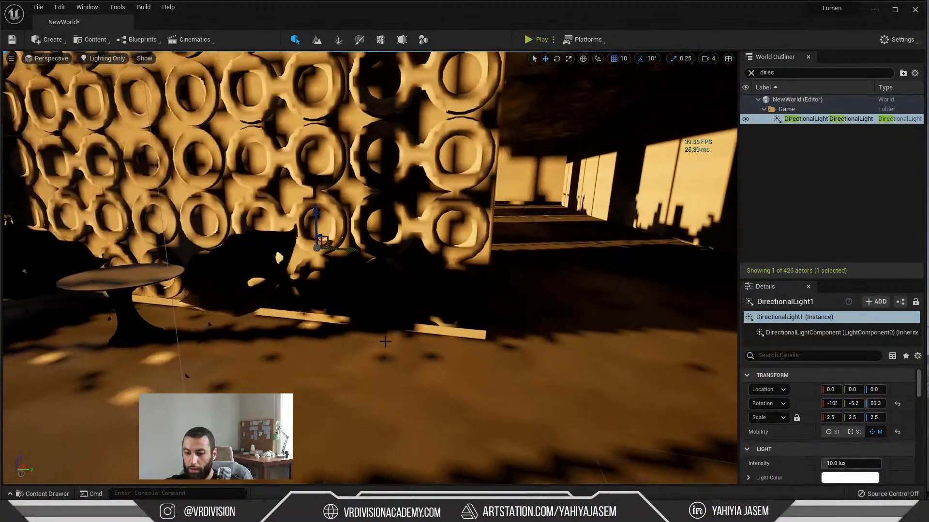
# Step: Re-aim the directional light to about -15° on Y and 64.6° on Z, checking the light on the patterned wall and floor
pyautogui.hotkey('ctrl', 'l')
pyautogui.hotkey('ctrl', 'l')
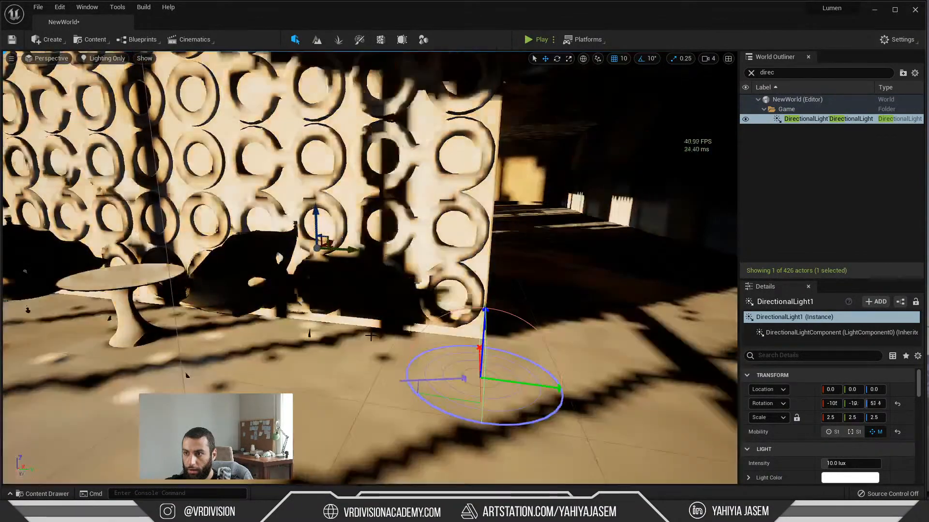
pyautogui.hotkey('ctrl', 'l')
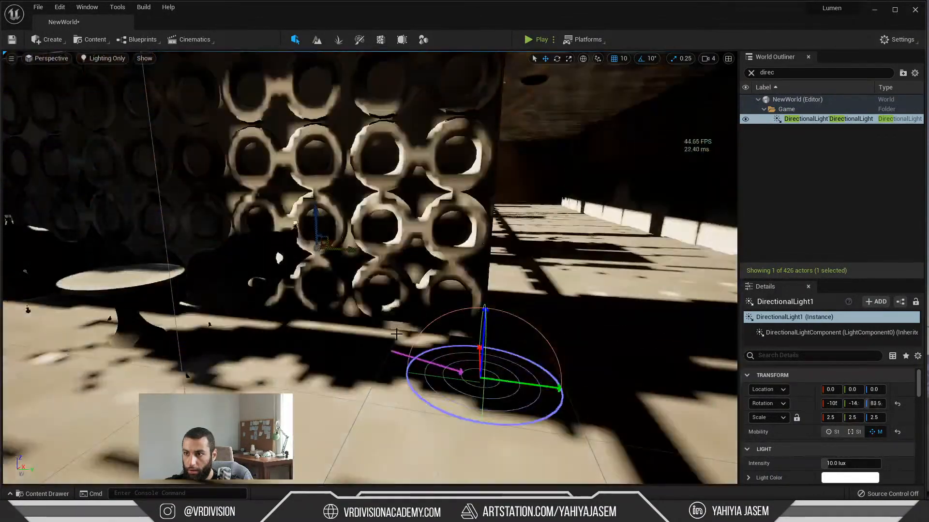
pyautogui.hotkey('ctrl', 'l')
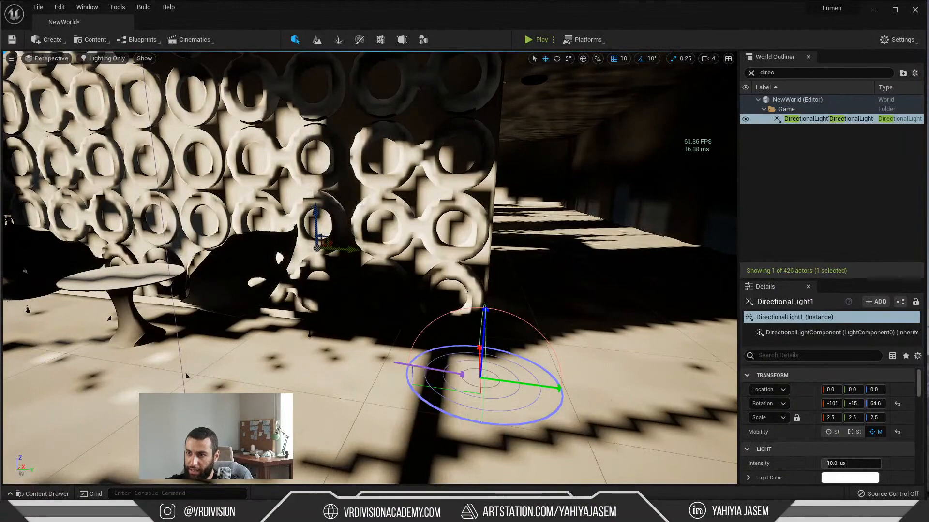
pyautogui.press('w')
pyautogui.moveTo(370, 268); pyautogui.dragTo(404, 281, button='right')
pyautogui.press('s')
# Step: Try a temporary point light near the small round table to test how the Lumen Scene is lit, and delete it
pyautogui.click(92, 40)
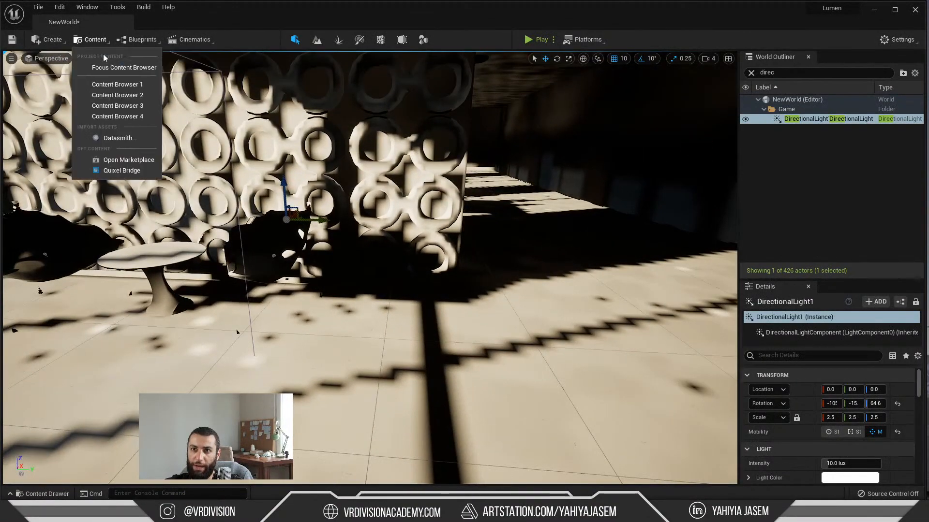
pyautogui.click(55, 43)
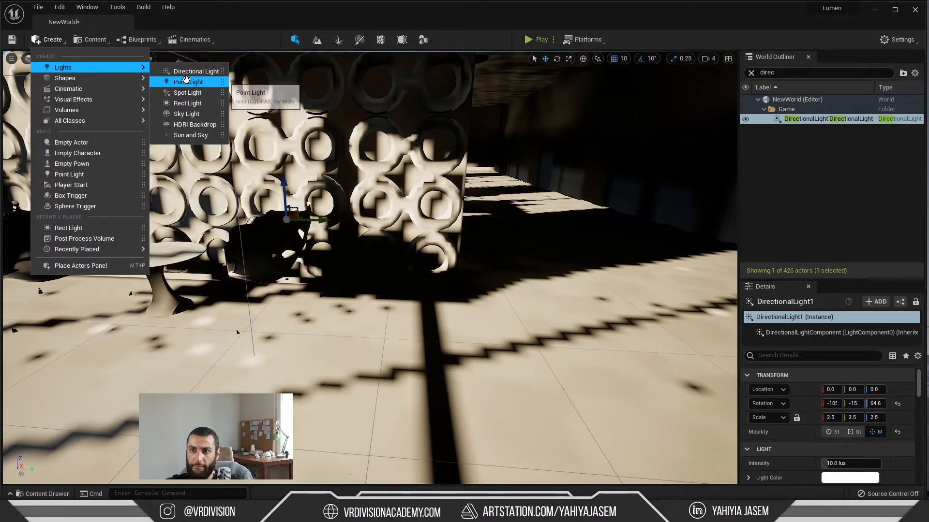
pyautogui.click(320, 235)
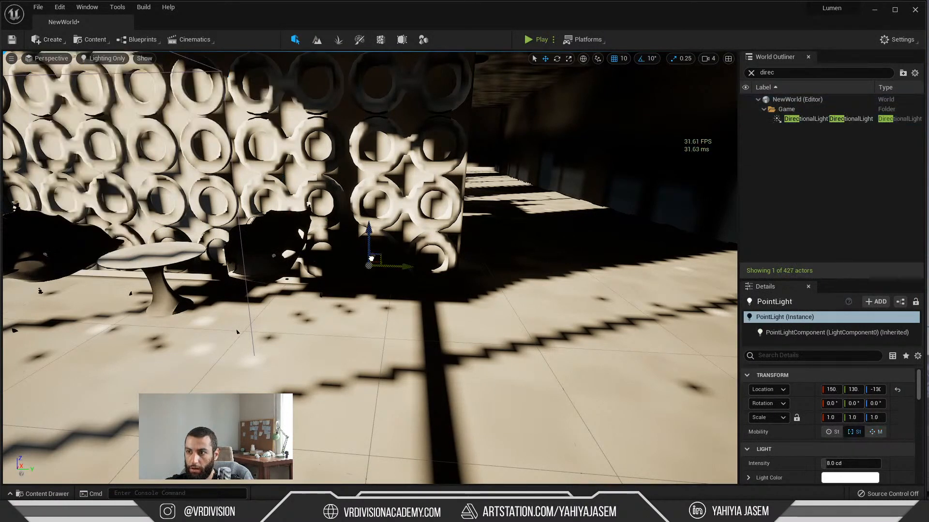
pyautogui.moveTo(333, 360); pyautogui.dragTo(221, 273)
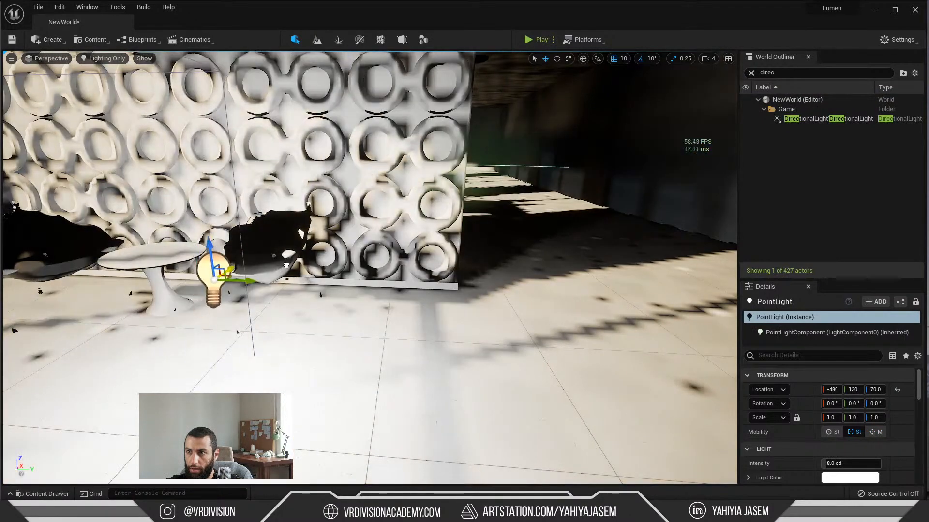
pyautogui.moveTo(281, 292); pyautogui.dragTo(186, 281, button='right')
pyautogui.press('e')
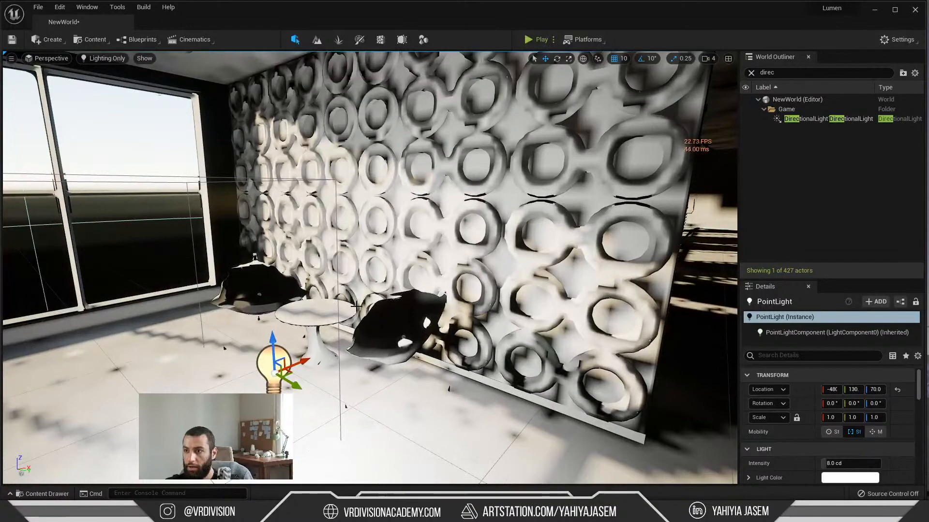
pyautogui.press('Delete')
# Step: Inspect the nearer chair's AI40_001_chair_001_00 mesh in the static mesh editor and close it
pyautogui.click(356, 305)
pyautogui.press('f')
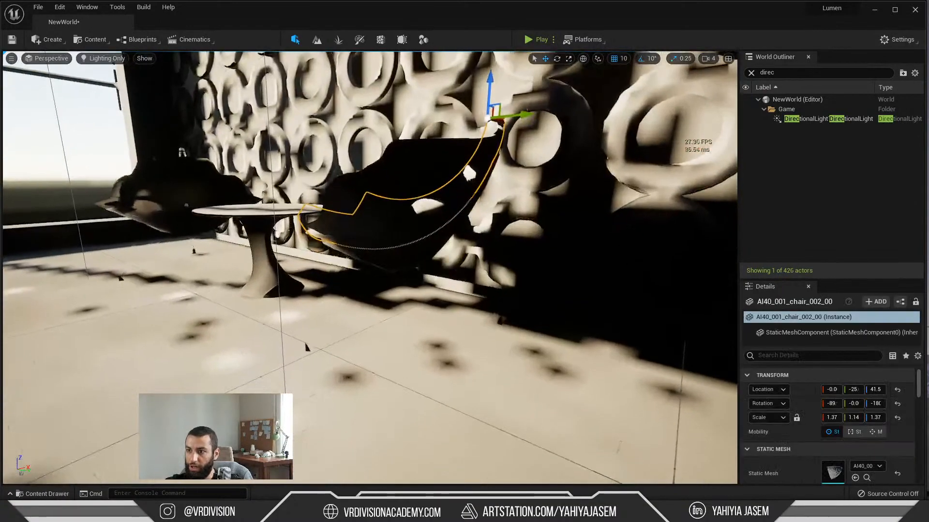
pyautogui.hotkey('ctrl', 'space')
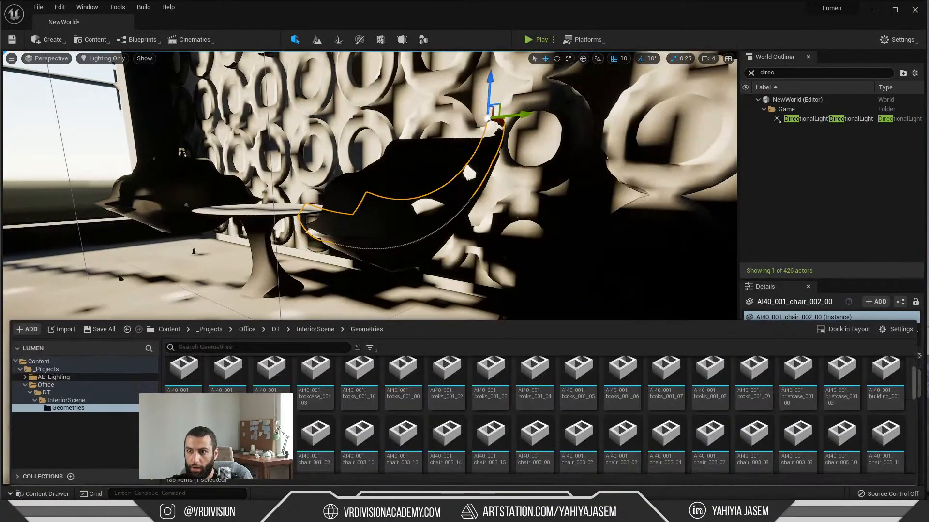
pyautogui.doubleClick(272, 433)
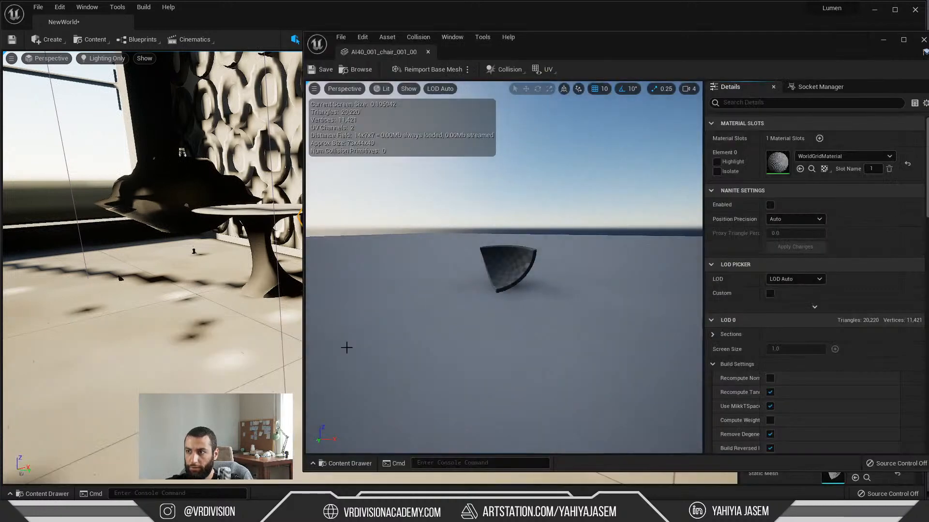
pyautogui.middleClick(365, 57)
# Step: Examine the AI40_001_chair_001_02 mesh of the same chair from several angles in the static mesh editor and close it
pyautogui.click(417, 245)
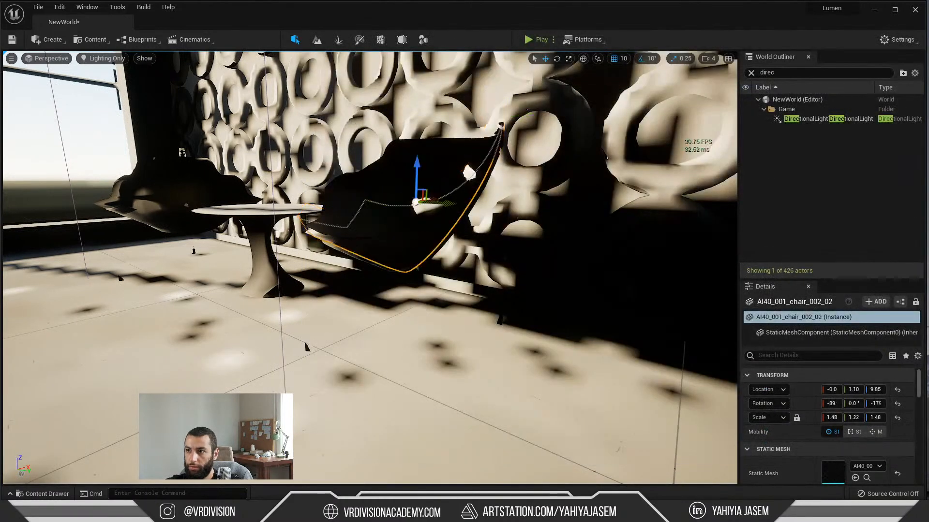
pyautogui.hotkey('ctrl', 'b')
pyautogui.doubleClick(305, 450)
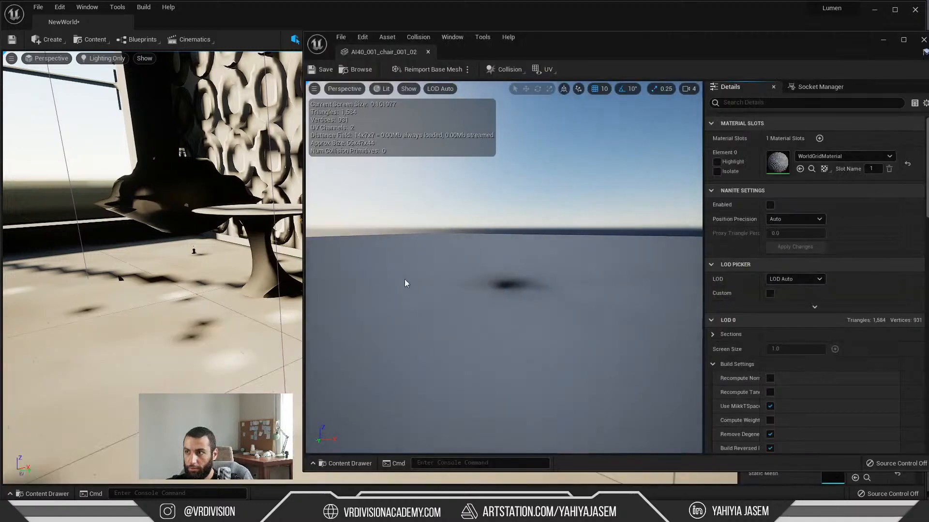
pyautogui.moveTo(518, 259); pyautogui.dragTo(537, 271, button='right')
pyautogui.press('f')
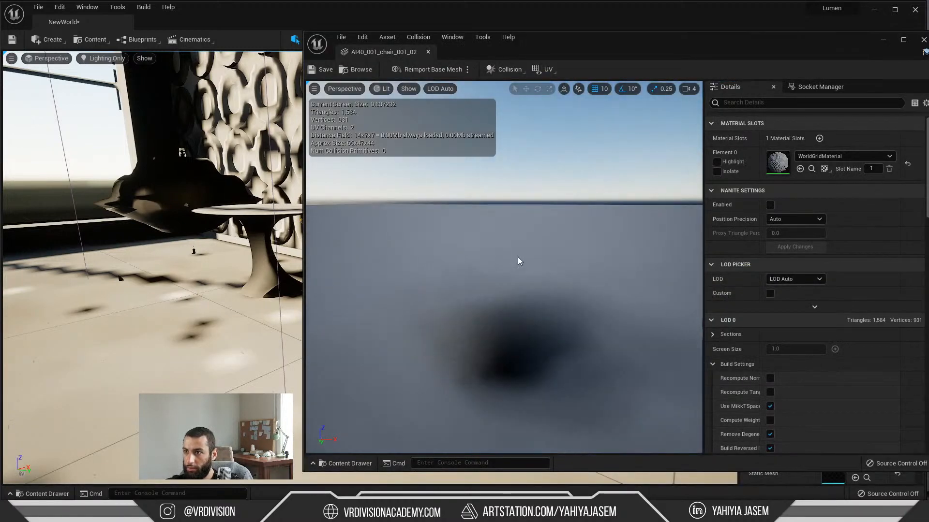
pyautogui.keyDown('alt'); pyautogui.moveTo(518, 259); pyautogui.dragTo(677, 242); pyautogui.keyUp('alt')
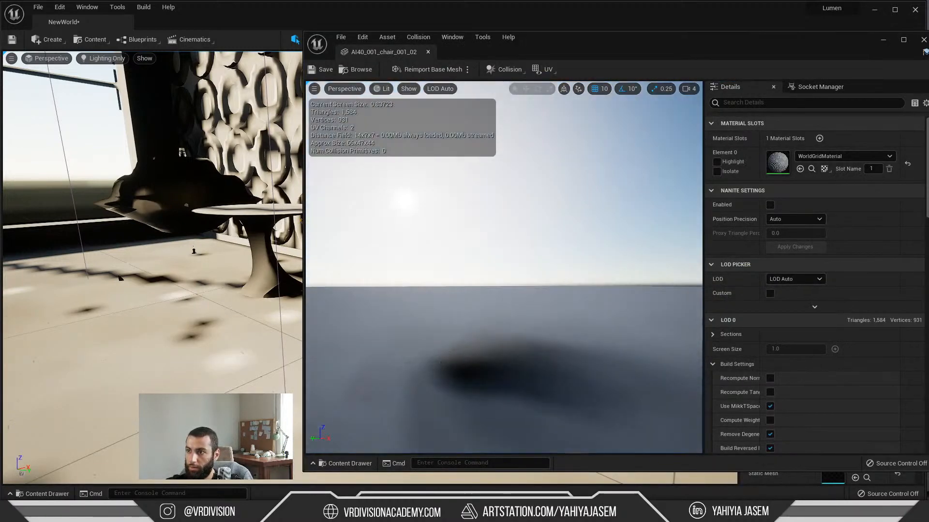
pyautogui.keyDown('alt'); pyautogui.moveTo(677, 242); pyautogui.dragTo(532, 218, button='right'); pyautogui.keyUp('alt')
pyautogui.keyDown('alt'); pyautogui.moveTo(532, 218); pyautogui.dragTo(607, 256); pyautogui.keyUp('alt')
pyautogui.click(427, 53)
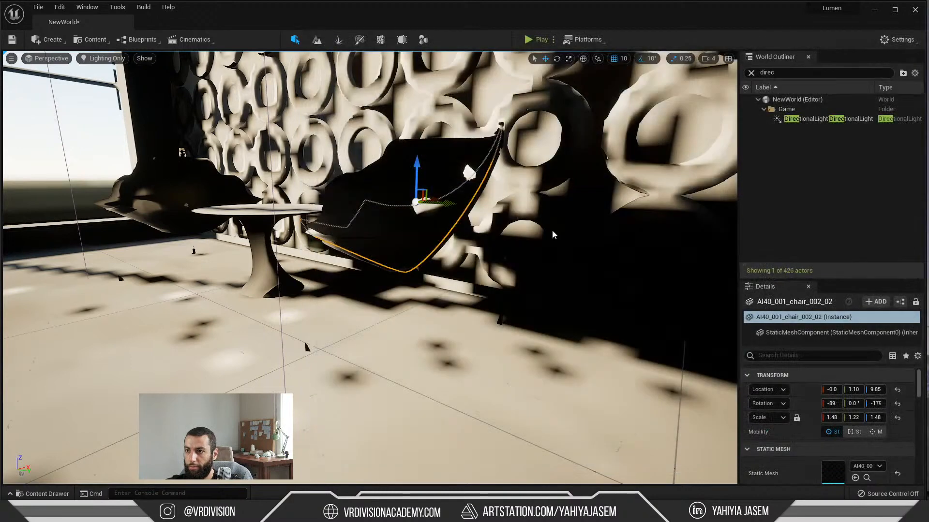
# Step: Look through the view modes and Lighting Features show flags, and examine the distorted chair from a low angle
pyautogui.click(103, 58)
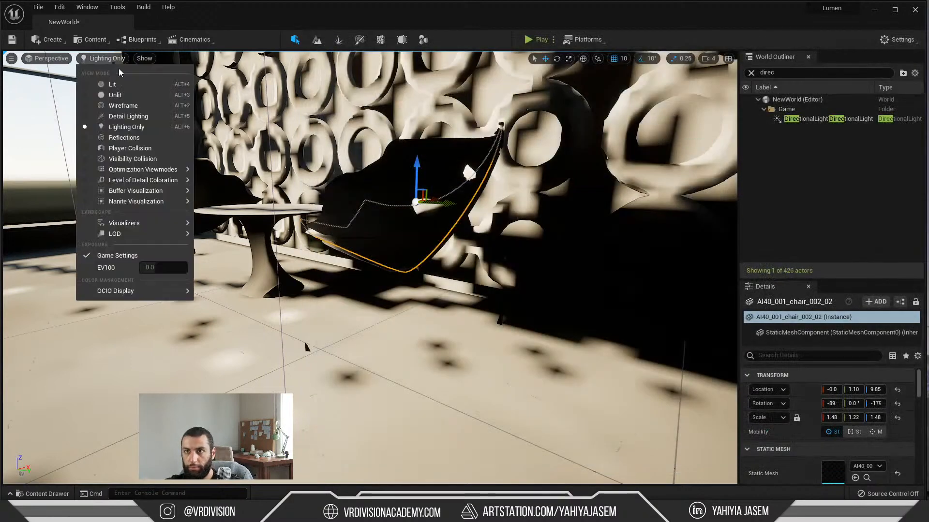
pyautogui.click(145, 58)
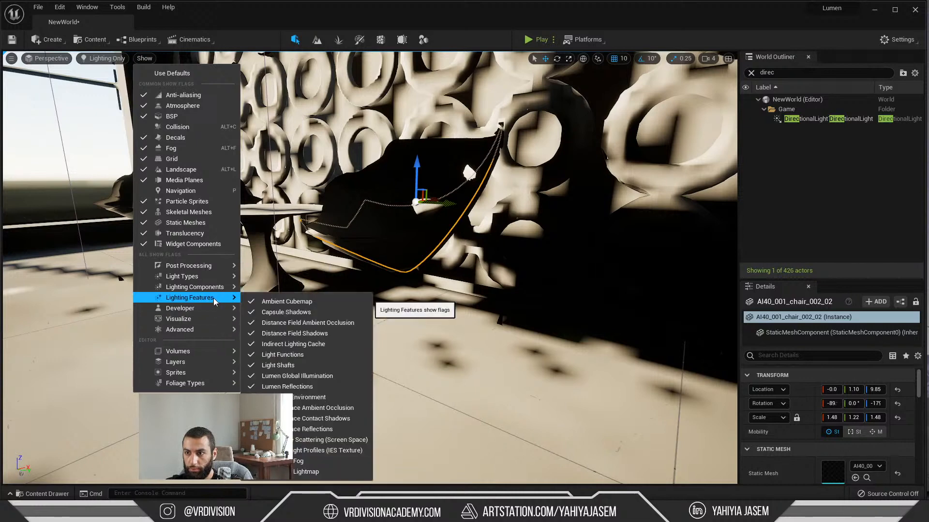
pyautogui.click(406, 353)
pyautogui.moveTo(414, 208); pyautogui.dragTo(406, 193, button='right')
pyautogui.press('Escape')
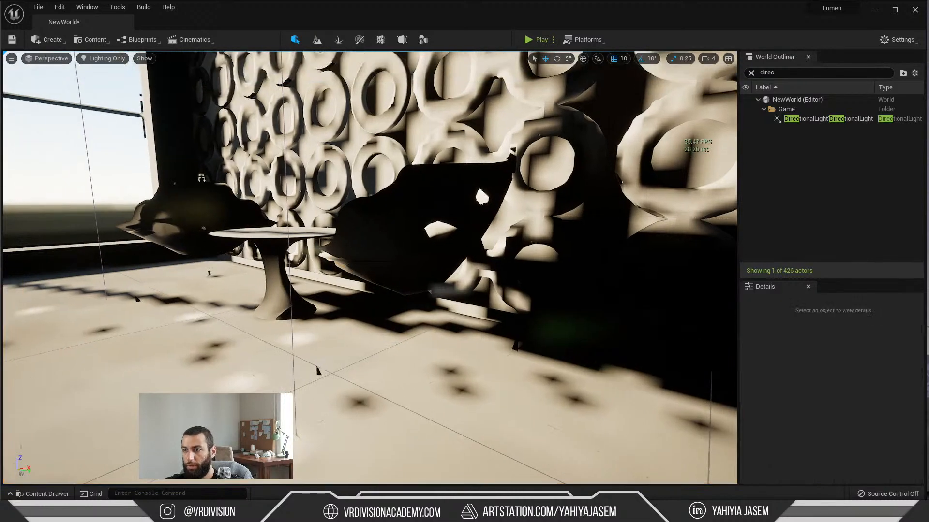
pyautogui.moveTo(414, 208); pyautogui.dragTo(415, 252, button='middle')
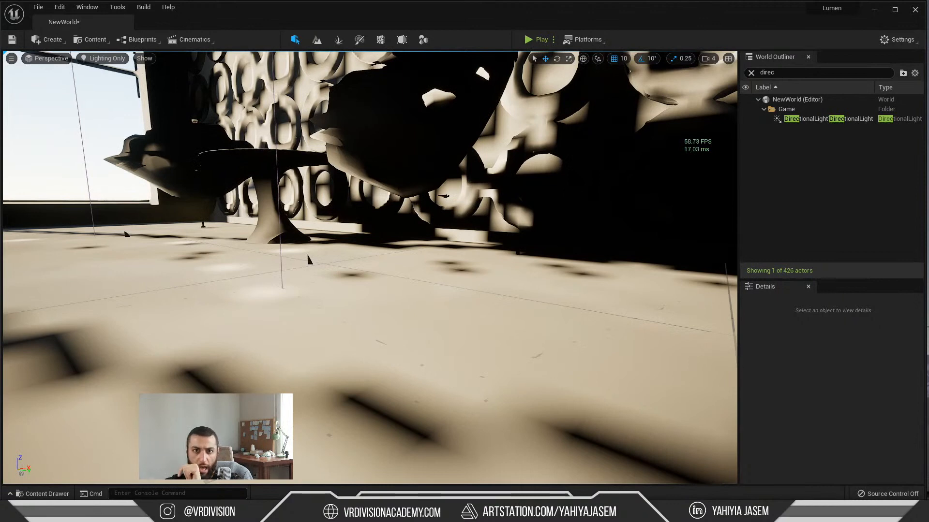
pyautogui.moveTo(415, 252); pyautogui.dragTo(421, 208, button='middle')
# Step: Switch the viewport to Lit and turn off the Lumen Scene visualization to view the real chair geometry
pyautogui.click(116, 60)
pyautogui.click(120, 64)
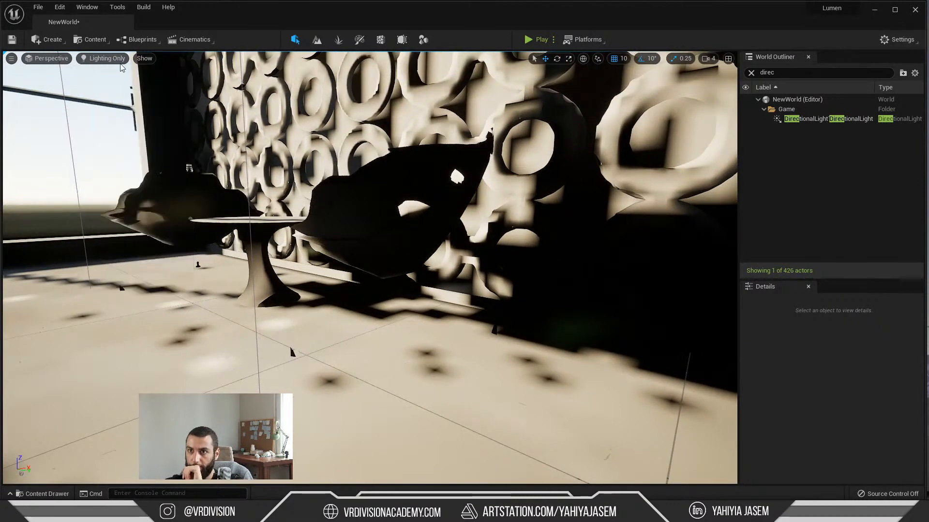
pyautogui.click(115, 58)
pyautogui.click(115, 58)
pyautogui.click(115, 58)
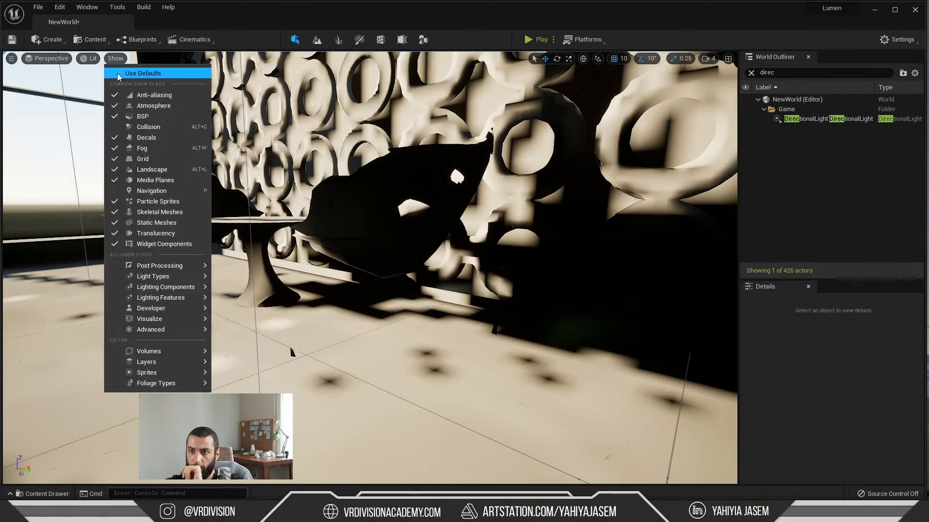
pyautogui.moveTo(175, 319)
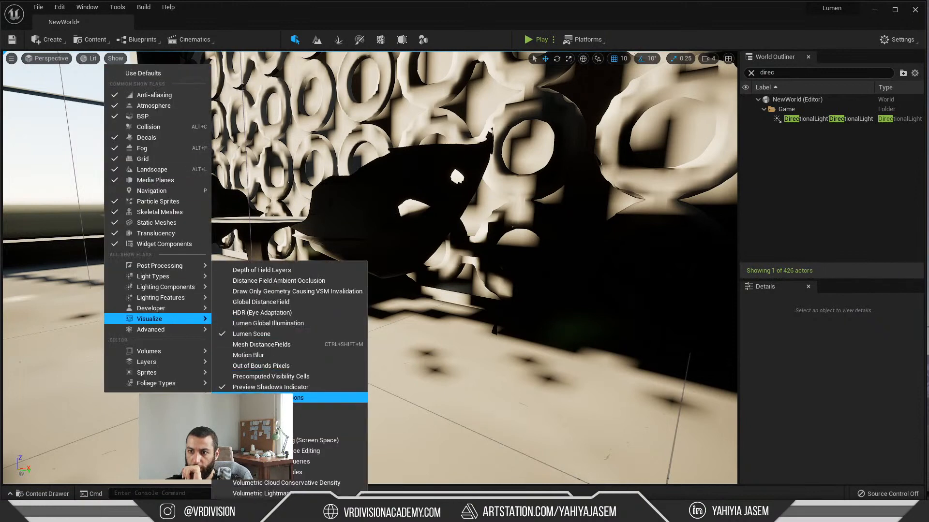
pyautogui.click(262, 334)
pyautogui.moveTo(357, 321); pyautogui.dragTo(387, 322, button='right')
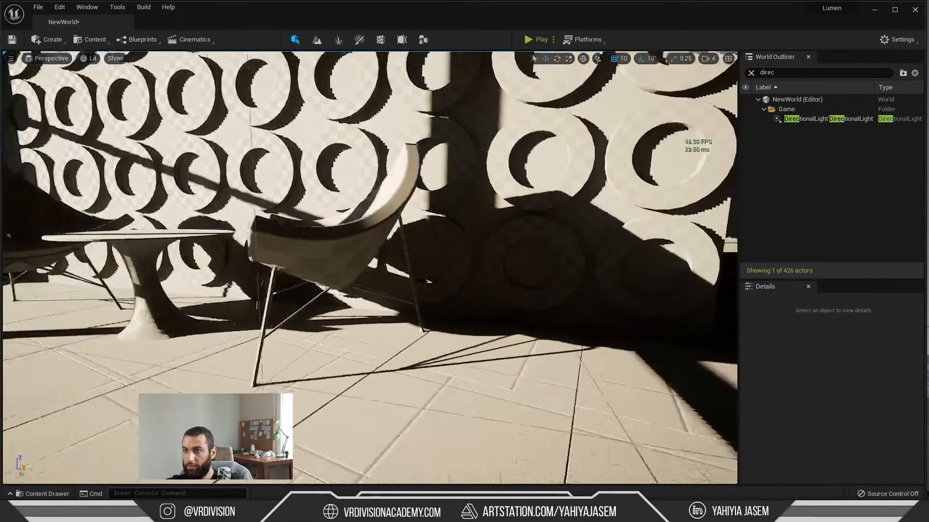
# Step: Select the chair's thin metal legs in the viewport and open their AI40_001_chair_001_01 mesh in the static mesh editor
pyautogui.click(305, 300)
pyautogui.press('f')
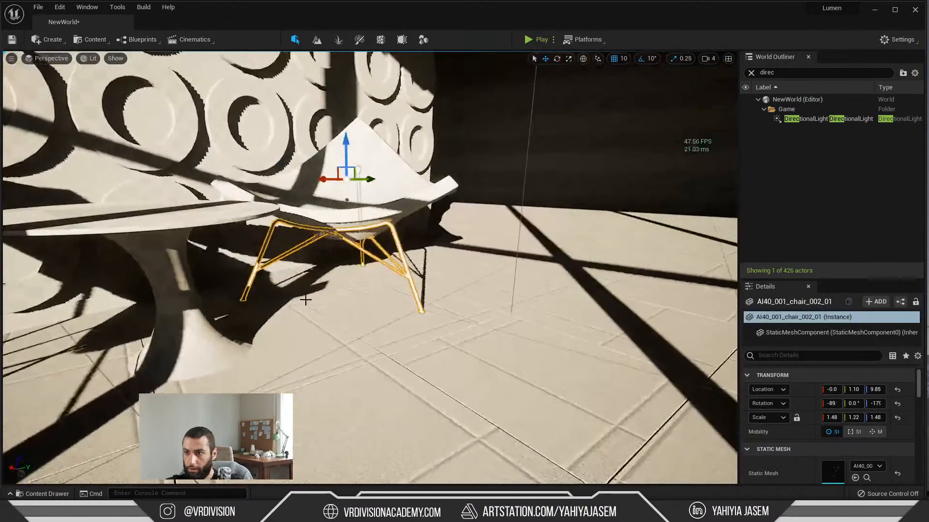
pyautogui.hotkey('ctrl', 'space')
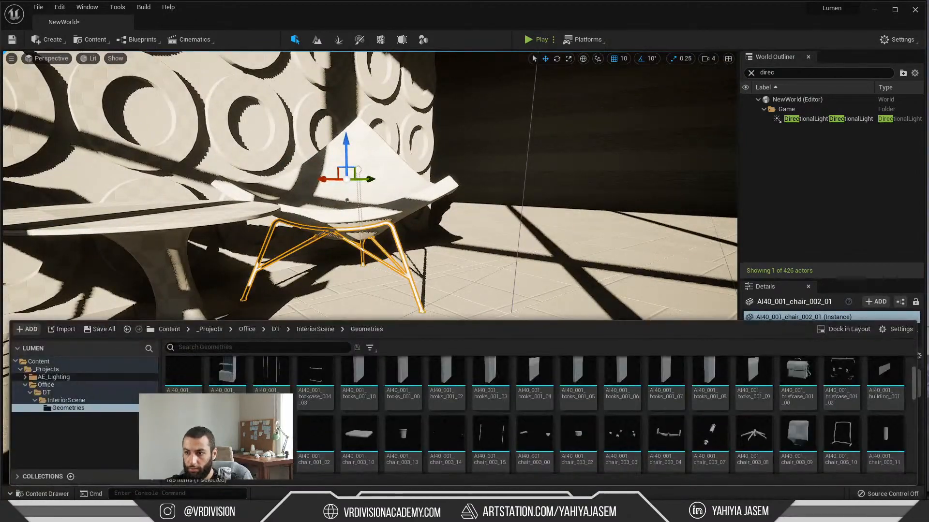
pyautogui.doubleClick(271, 433)
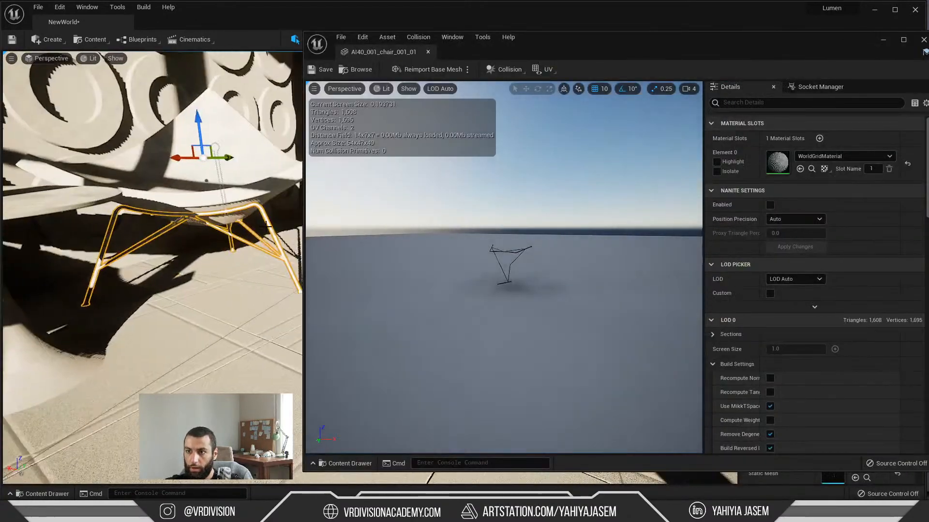
# Step: Turn the Lumen Scene visualization back on and compare the chair legs' outline with their Lumen representation
pyautogui.hotkey('alt', 'l')
pyautogui.moveTo(271, 242); pyautogui.dragTo(229, 262, button='right')
pyautogui.press('Escape')
pyautogui.click(273, 307)
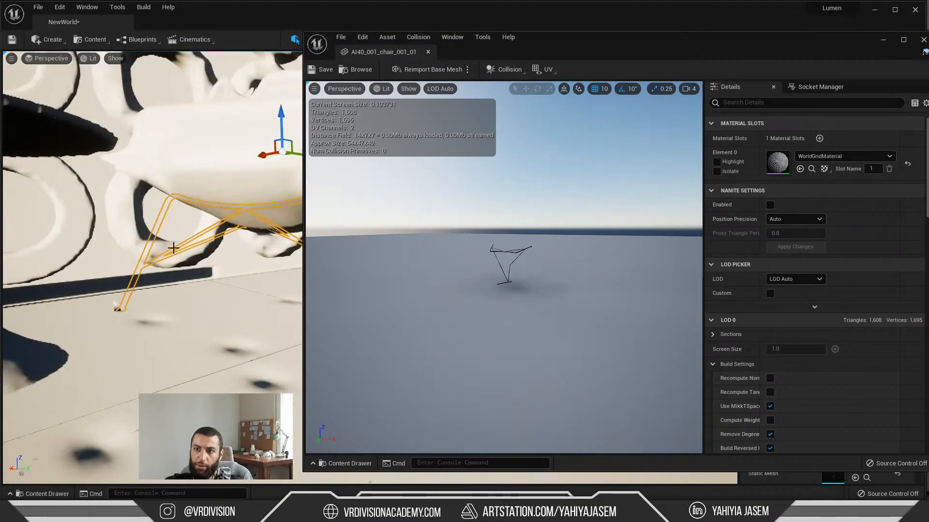
pyautogui.press('Delete')
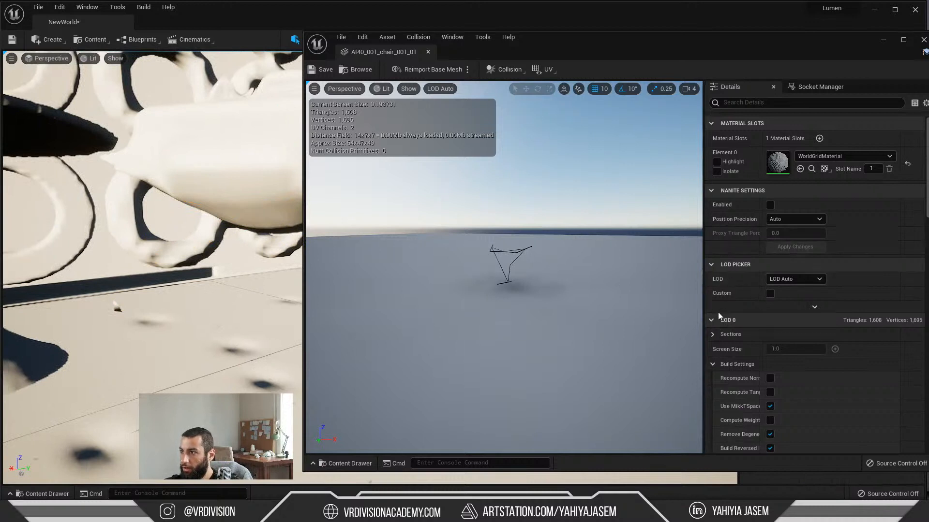
# Step: Raise the chair leg mesh's Distance Field Resolution Scale to 2.0 and on to 5.0, applying each value and checking the legs in the level
pyautogui.scroll(-5, 721, 362)
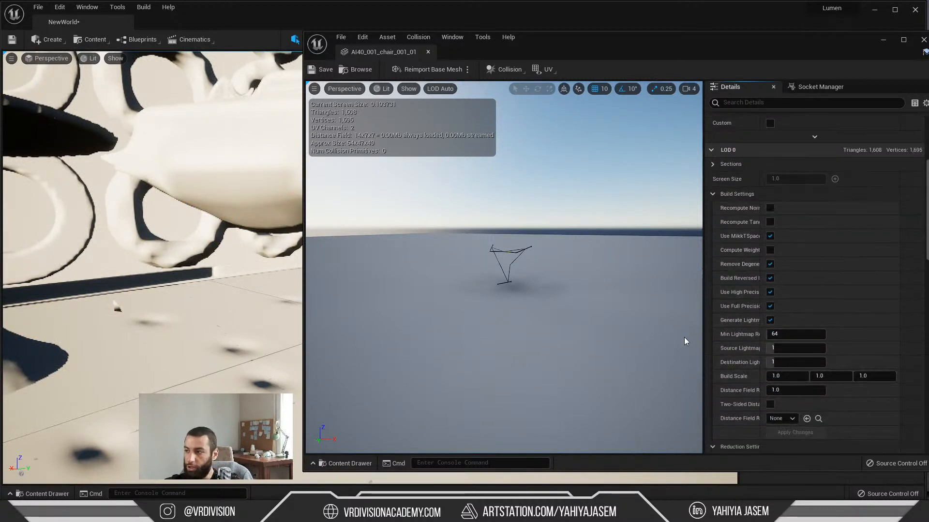
pyautogui.moveTo(762, 396); pyautogui.dragTo(795, 391)
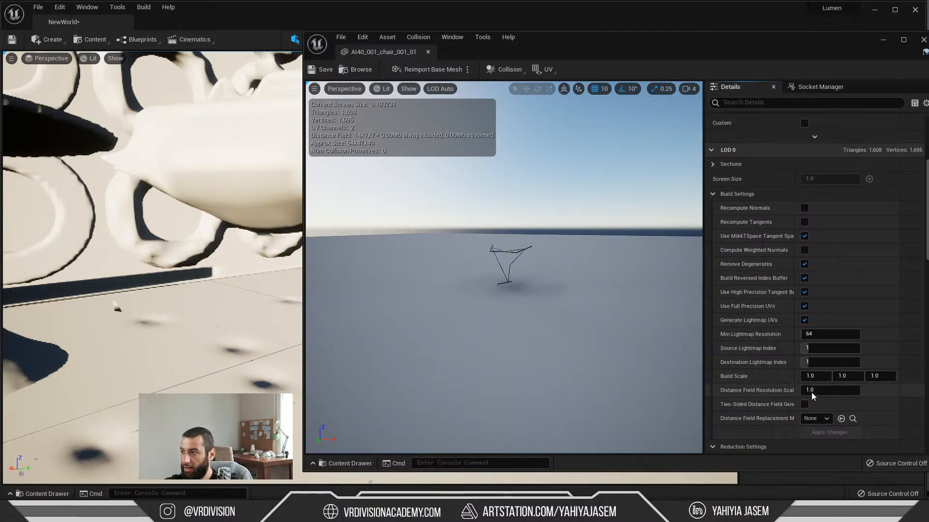
pyautogui.press('Return')
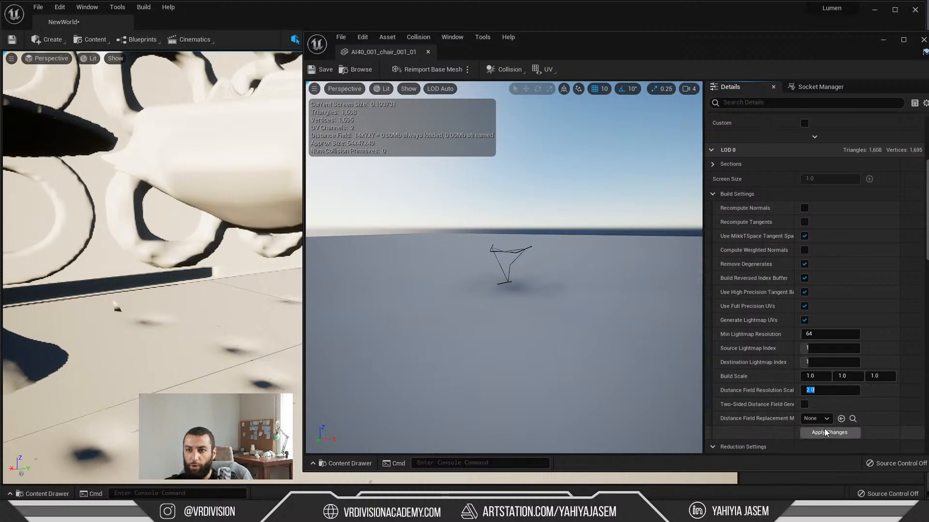
pyautogui.click(828, 433)
pyautogui.moveTo(219, 307); pyautogui.dragTo(194, 282, button='right')
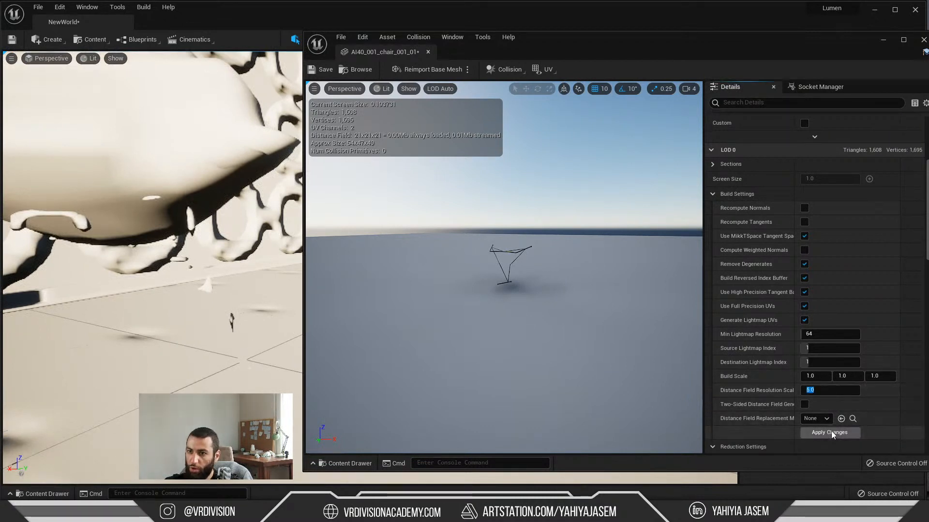
pyautogui.click(830, 433)
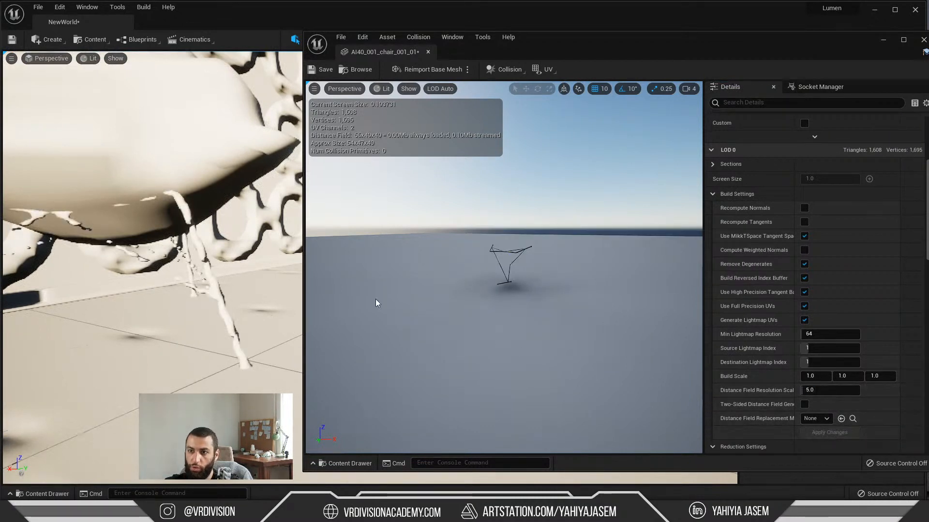
pyautogui.moveTo(234, 276); pyautogui.dragTo(233, 275, button='right')
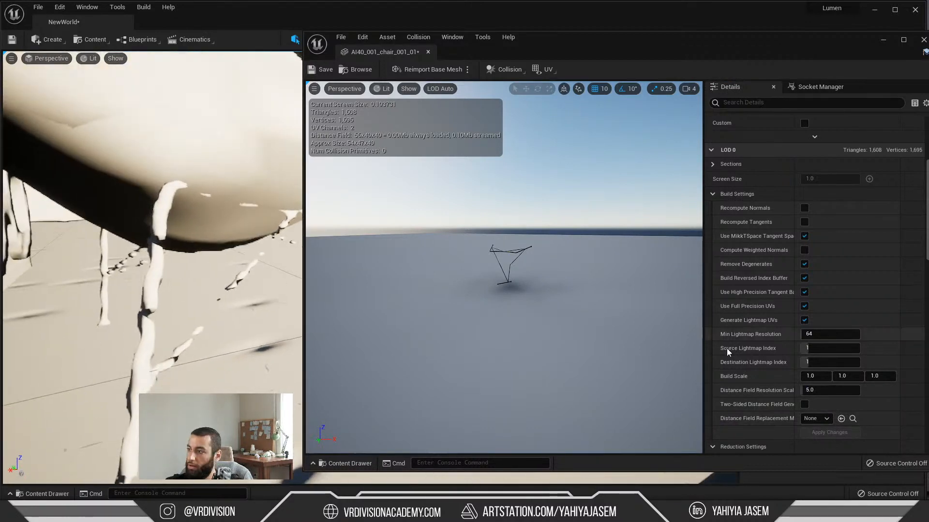
# Step: Try a Distance Field Resolution Scale of 10.0 on the leg mesh, apply it and inspect the chair's Lumen representation
pyautogui.press('Return')
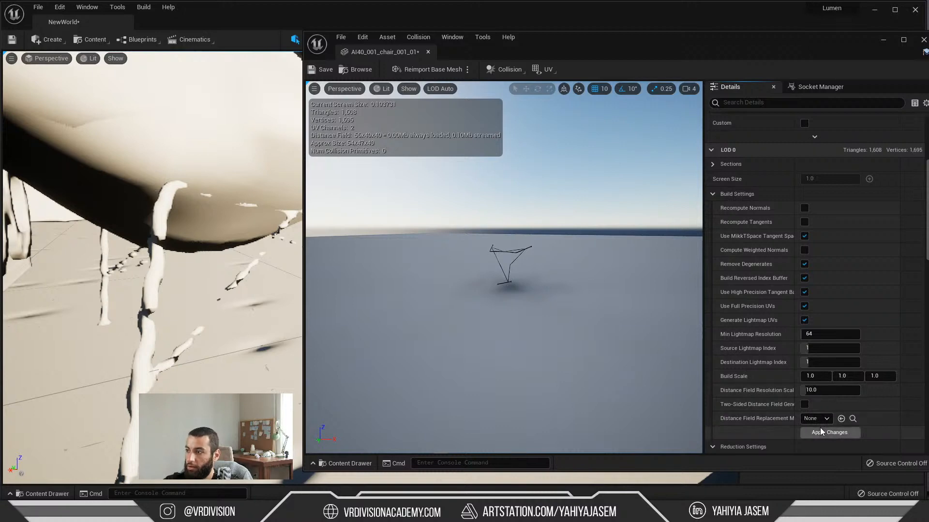
pyautogui.click(822, 432)
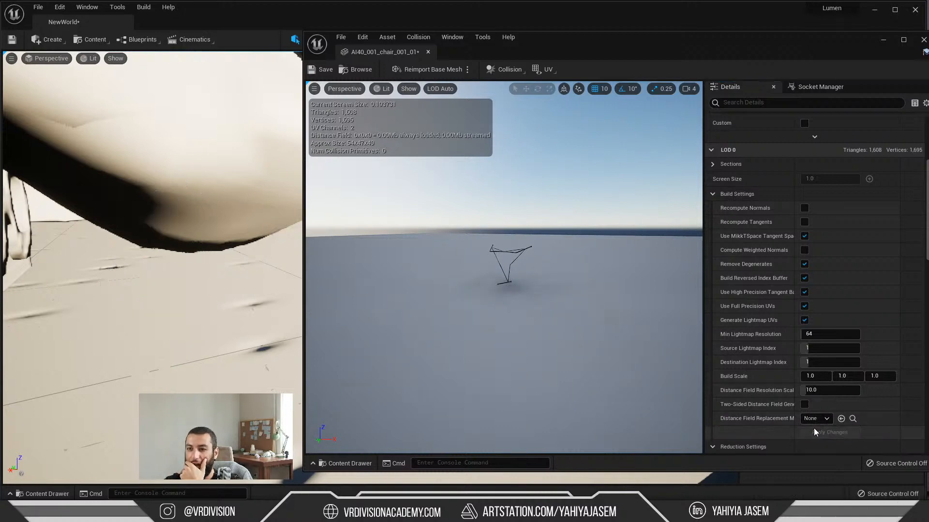
pyautogui.moveTo(240, 300); pyautogui.dragTo(230, 304, button='right')
pyautogui.click(89, 58)
pyautogui.click(115, 58)
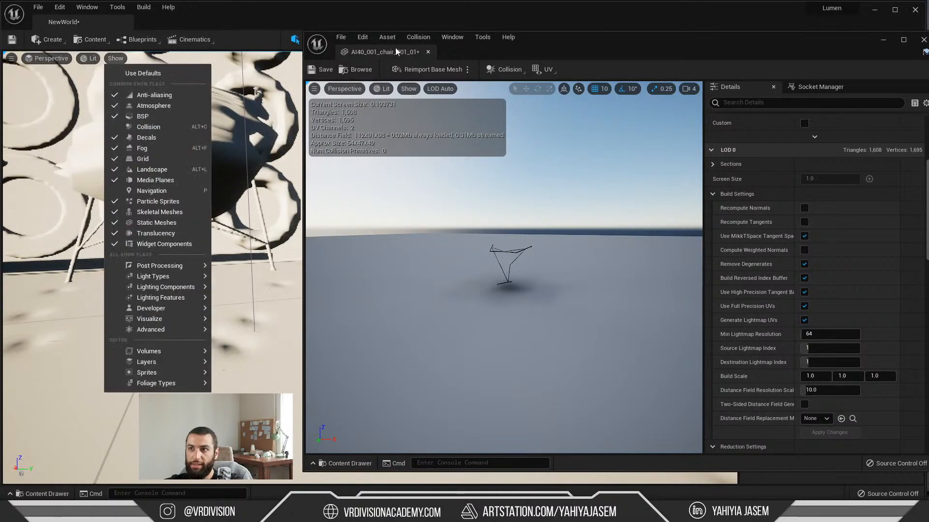
# Step: Move the mesh editor clear of the level viewport and select the chair's seat in front of the ring-patterned wall
pyautogui.moveTo(551, 44); pyautogui.dragTo(251, 366)
pyautogui.moveTo(311, 263); pyautogui.dragTo(311, 263, button='right')
pyautogui.moveTo(416, 183); pyautogui.dragTo(489, 272, button='right')
pyautogui.click(416, 183)
pyautogui.click(460, 277)
pyautogui.click(381, 225)
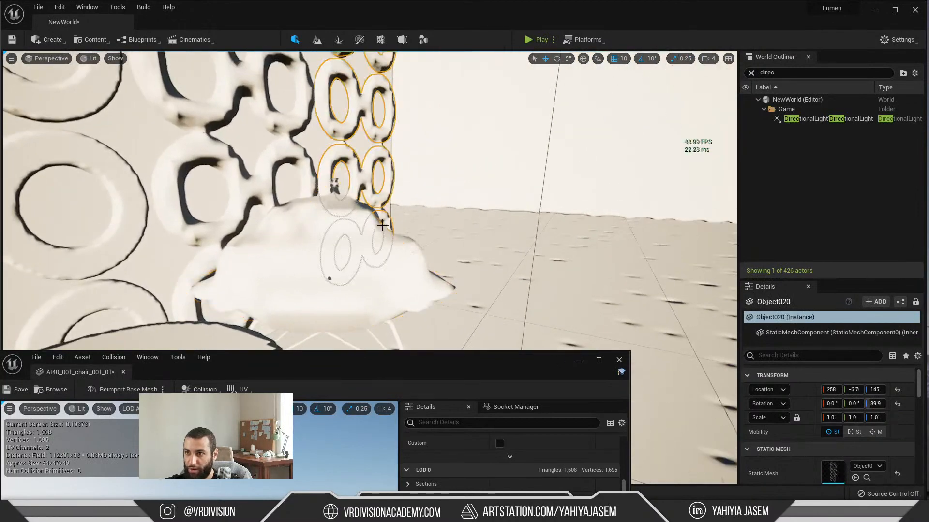
pyautogui.click(338, 244)
# Step: Set the leg mesh's Distance Field Resolution Scale back to 5.0 and apply the change
pyautogui.moveTo(447, 361); pyautogui.dragTo(107, 163)
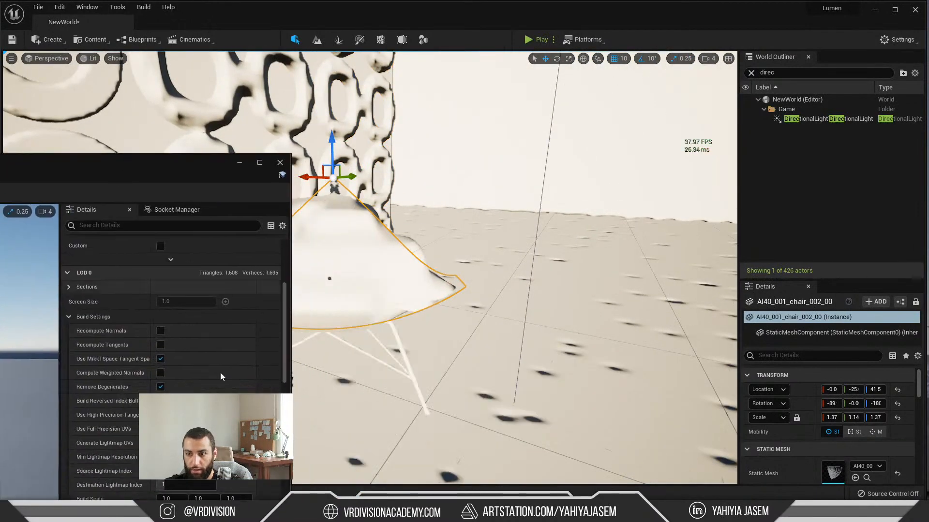
pyautogui.scroll(-5, 220, 375)
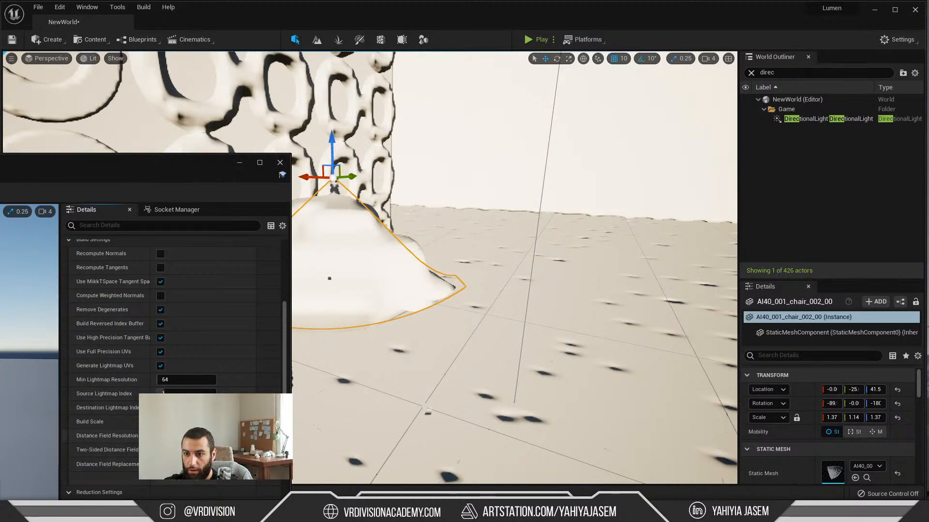
pyautogui.moveTo(325, 382); pyautogui.dragTo(436, 302, button='right')
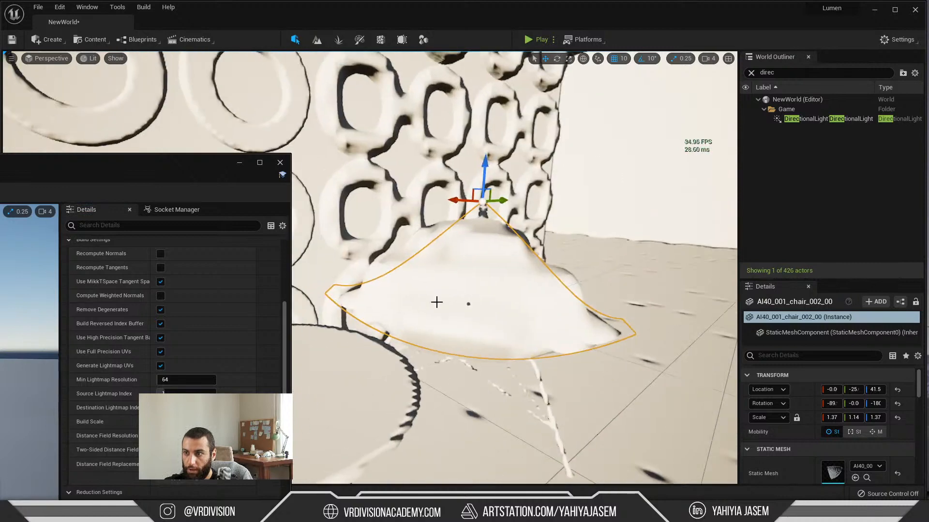
# Step: Locate the selected chair seat's mesh in the Geometries folder and open it in the mesh editor at its LOD 0 build settings
pyautogui.hotkey('ctrl', 'space')
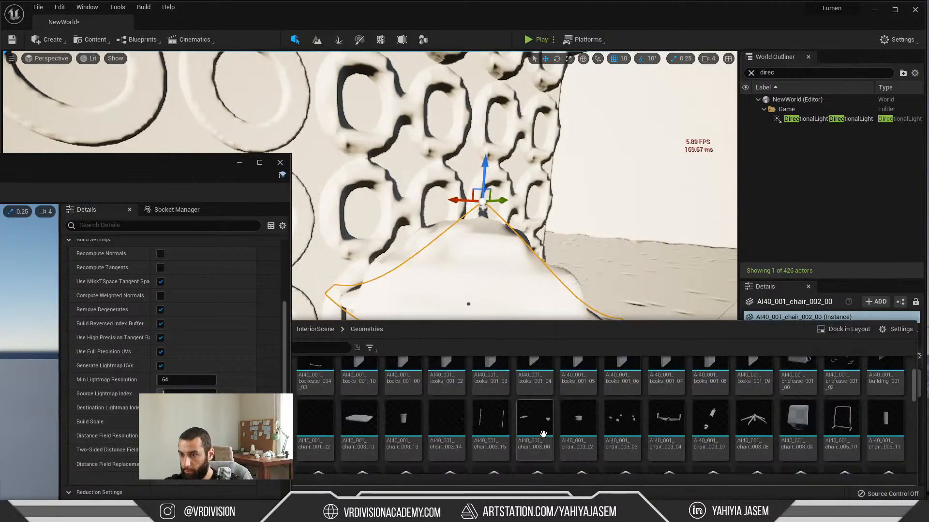
pyautogui.moveTo(196, 164); pyautogui.dragTo(80, 170)
pyautogui.doubleClick(236, 383)
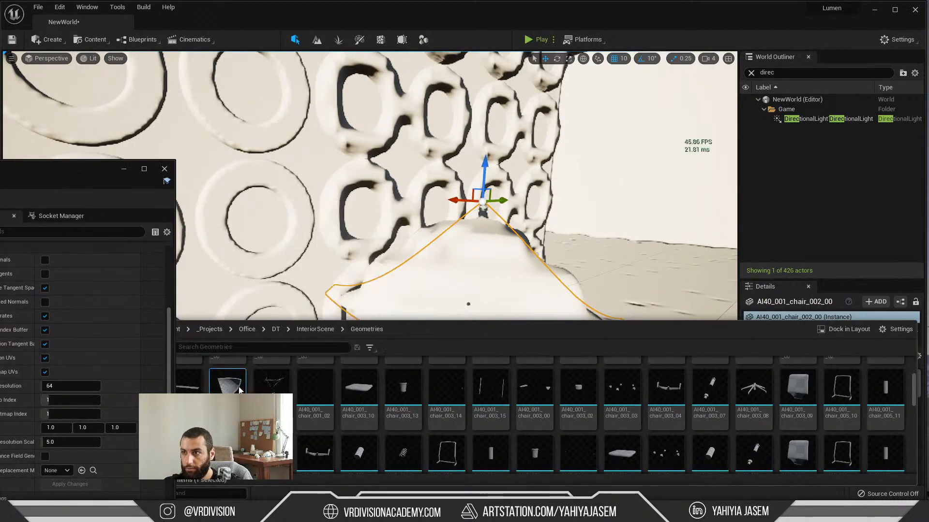
pyautogui.scroll(-3, 76, 344)
pyautogui.moveTo(82, 167); pyautogui.dragTo(158, 134)
pyautogui.scroll(-3, 125, 300)
pyautogui.moveTo(63, 89); pyautogui.dragTo(60, 110, button='right')
pyautogui.moveTo(348, 137); pyautogui.dragTo(344, 136, button='right')
# Step: Turn off the Lumen Scene visualization and capture a comparison screenshot of the chair with nothing selected
pyautogui.hotkey('alt', '4')
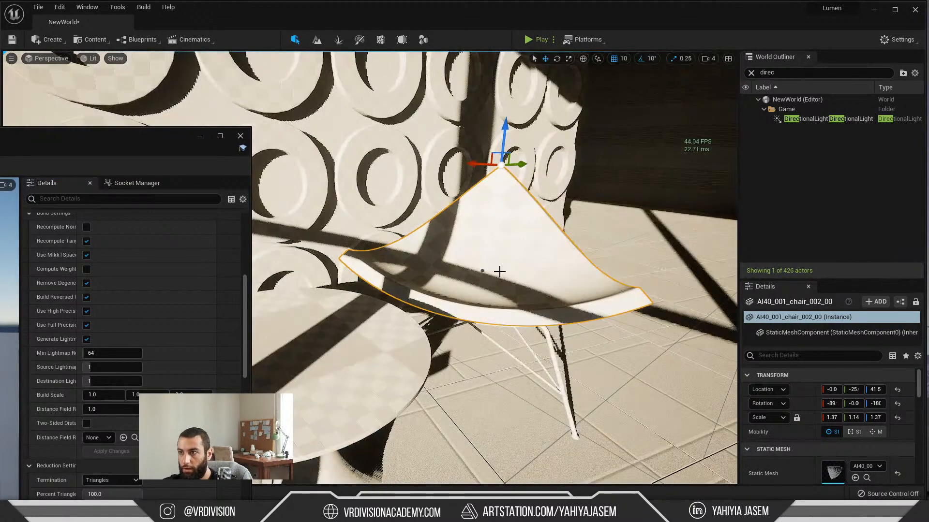
pyautogui.press('Escape')
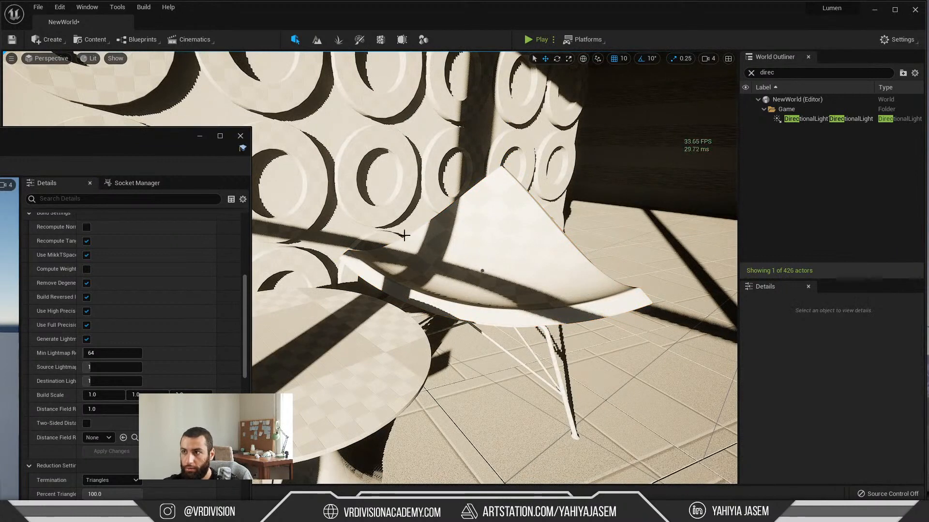
pyautogui.click(424, 231)
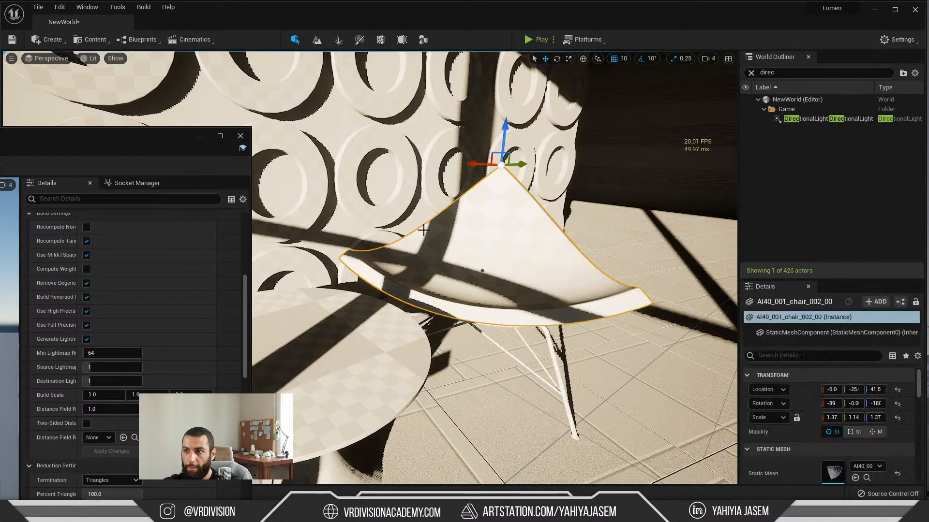
pyautogui.hotkey('ctrl', 'n')
pyautogui.click(734, 152)
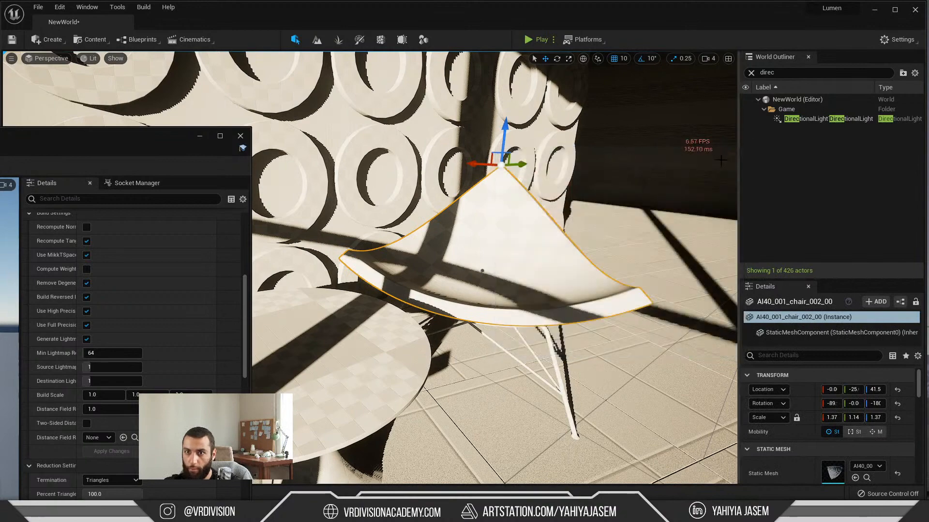
# Step: Set the seat mesh's Distance Field Resolution Scale to 3.0 and apply the change
pyautogui.moveTo(147, 139); pyautogui.dragTo(180, 74)
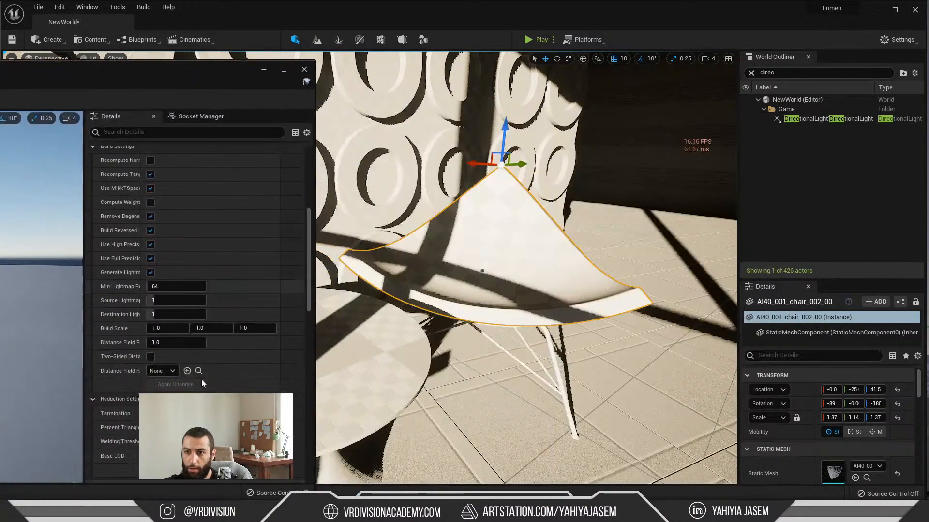
pyautogui.scroll(-2, 201, 379)
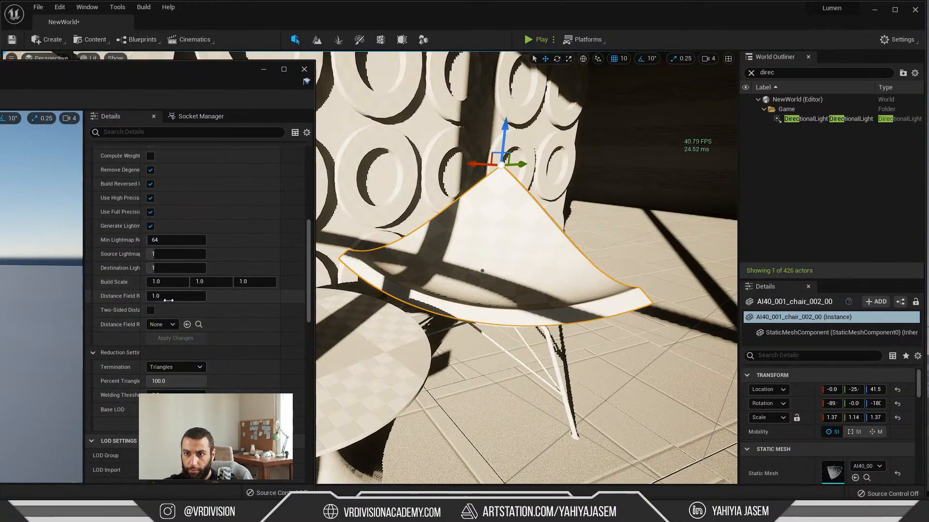
pyautogui.click(184, 337)
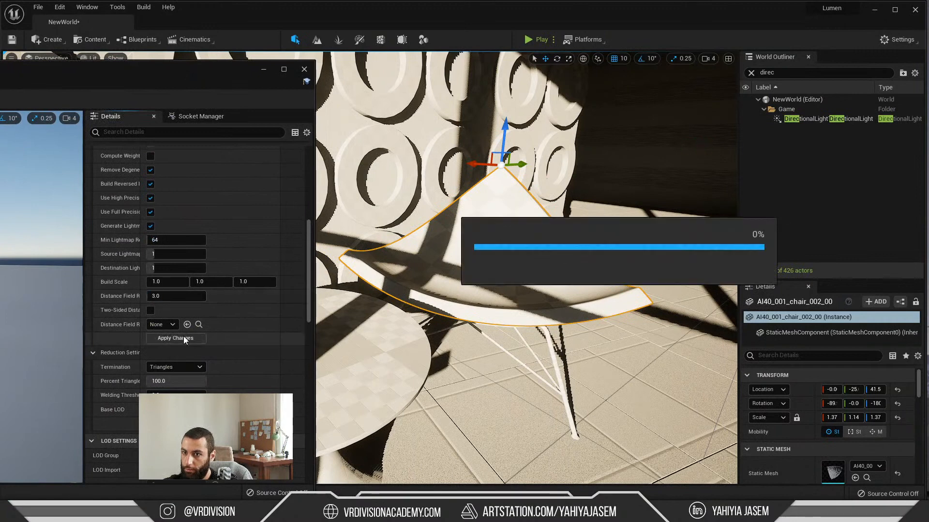
# Step: Capture the unselected chair again and compare the before and after screenshots from the WindowsEditor folder in the photo viewer
pyautogui.press('Escape')
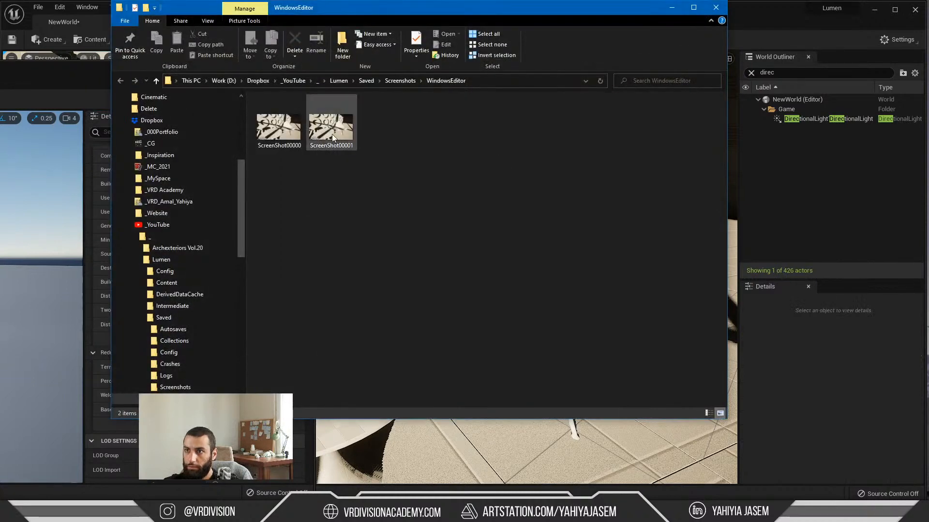
pyautogui.doubleClick(338, 141)
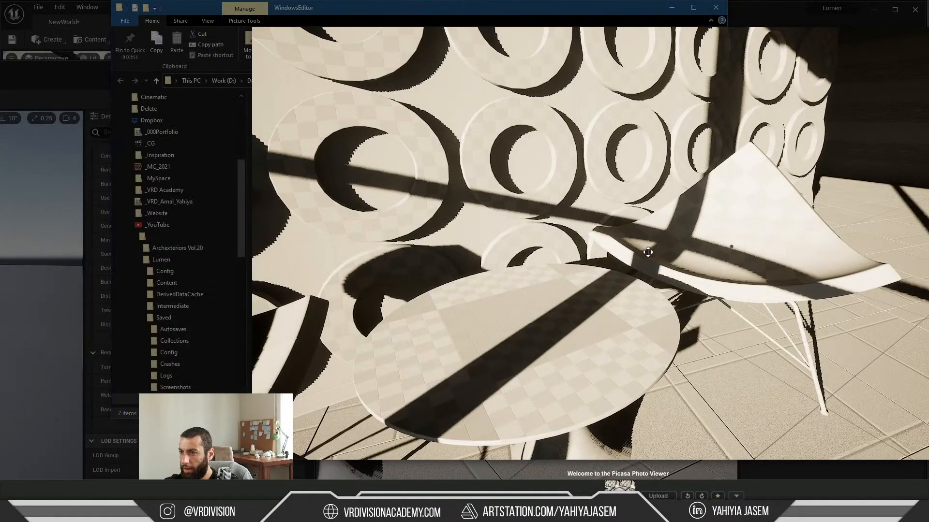
pyautogui.scroll(-3, 599, 220)
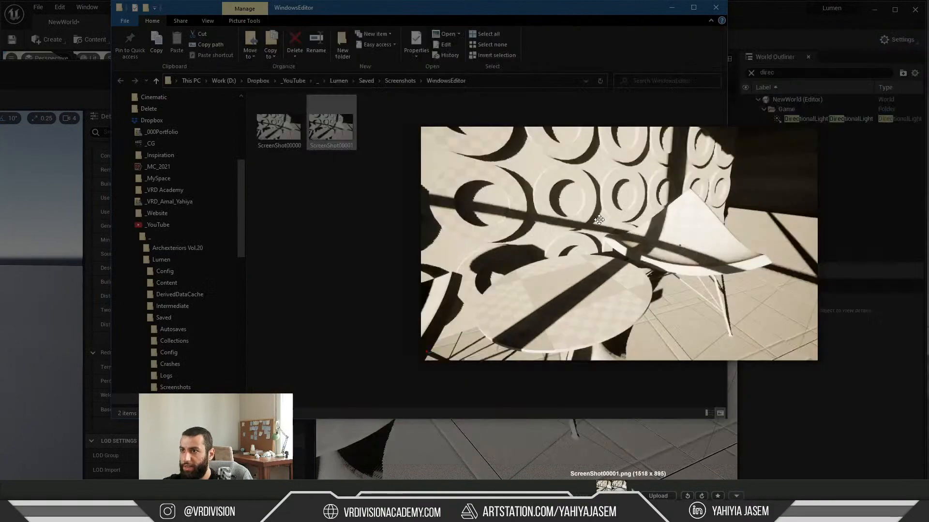
# Step: Delete both comparison screenshots from the WindowsEditor folder, and put away the folder and mesh editor windows
pyautogui.press('Escape')
pyautogui.moveTo(565, 236); pyautogui.dragTo(180, 87)
pyautogui.press('Delete')
pyautogui.click(670, 6)
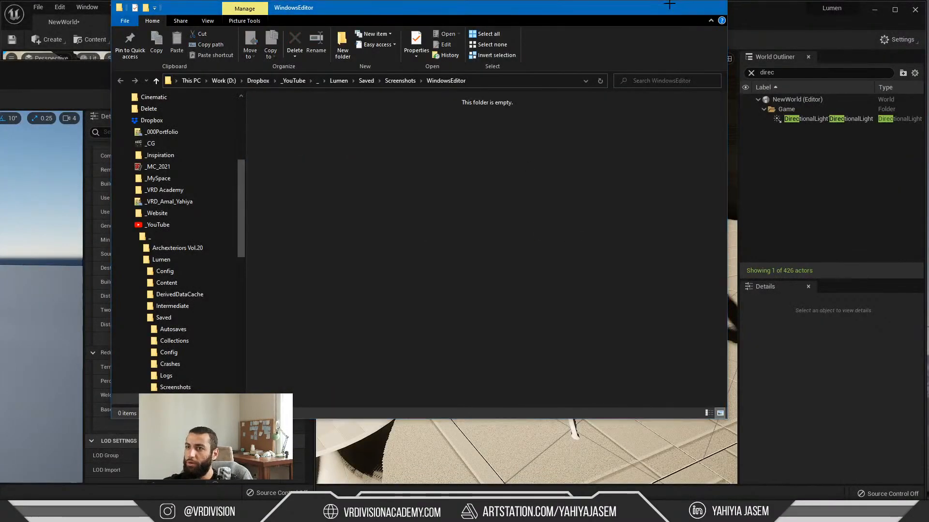
pyautogui.click(303, 72)
# Step: Run the Virtual.ResolutionLodBiasDirectional console command and inspect the window shadows on the floor and around the chair
pyautogui.press('s')
pyautogui.moveTo(340, 111); pyautogui.dragTo(401, 113, button='right')
pyautogui.press('`')
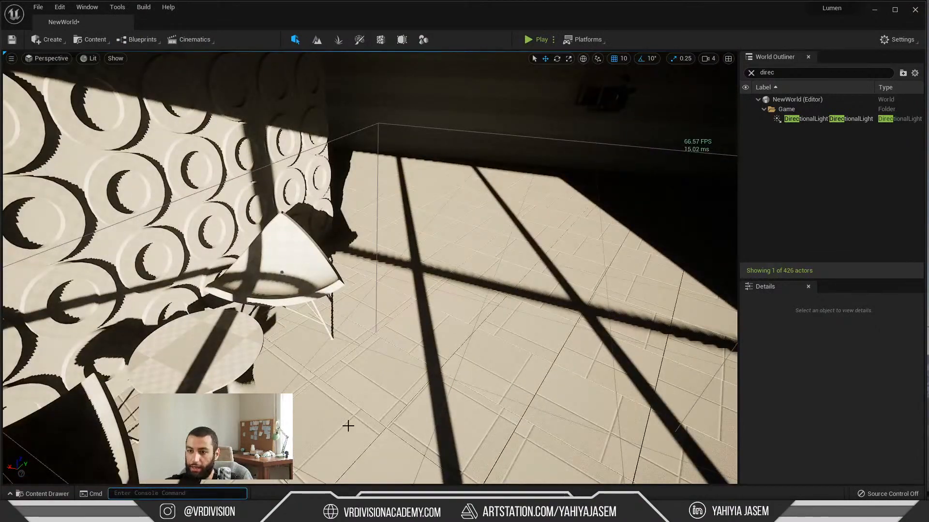
pyautogui.write('r.Shadow.Virtual.ResolutionLodBiasDirectional')
pyautogui.press('Escape')
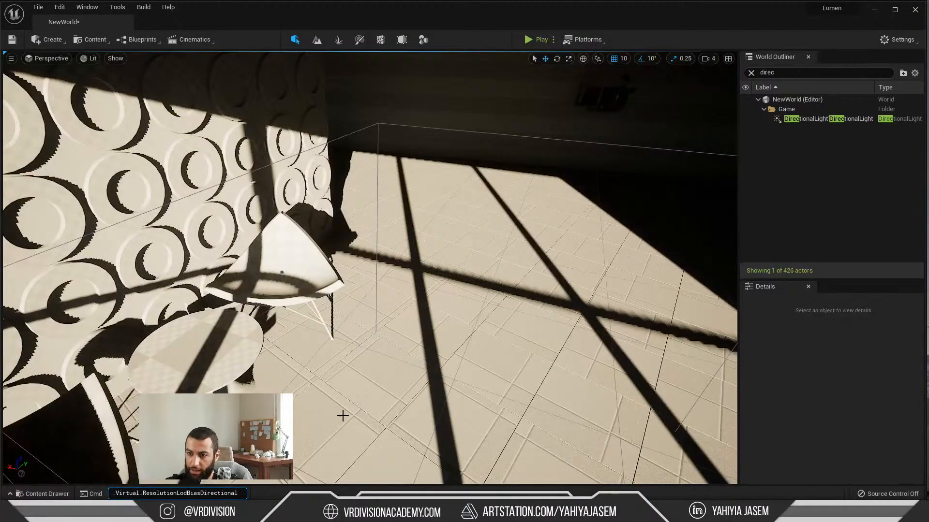
pyautogui.press('Return')
pyautogui.moveTo(535, 323); pyautogui.dragTo(508, 307, button='right')
pyautogui.press('s')
pyautogui.press('w')
pyautogui.press('d')
pyautogui.press('w')
# Step: Set Virtual.ResolutionLodBiasDirectional to -3 with a console command
pyautogui.press('`')
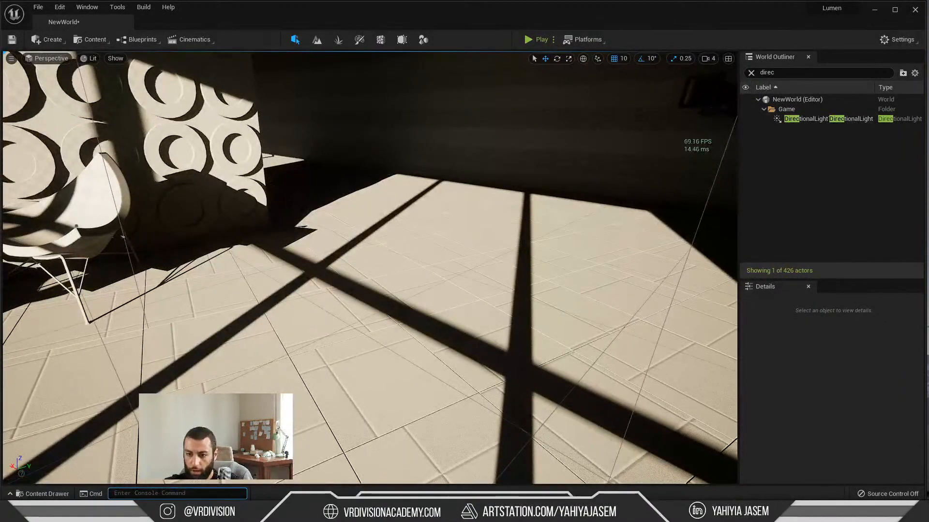
pyautogui.write('r.Shadow.Virtual.ResolutionLodBiasDirectional')
pyautogui.write('-2')
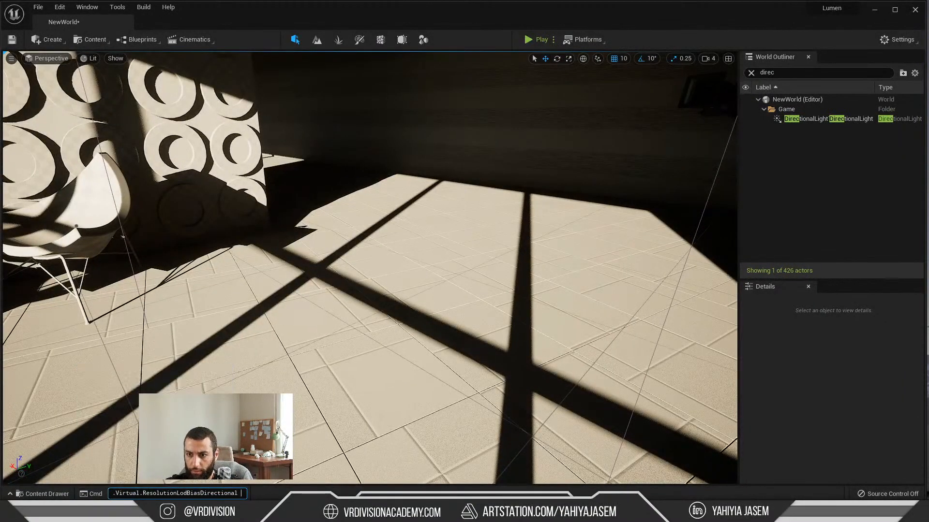
pyautogui.press('BackSpace')
pyautogui.write('3')
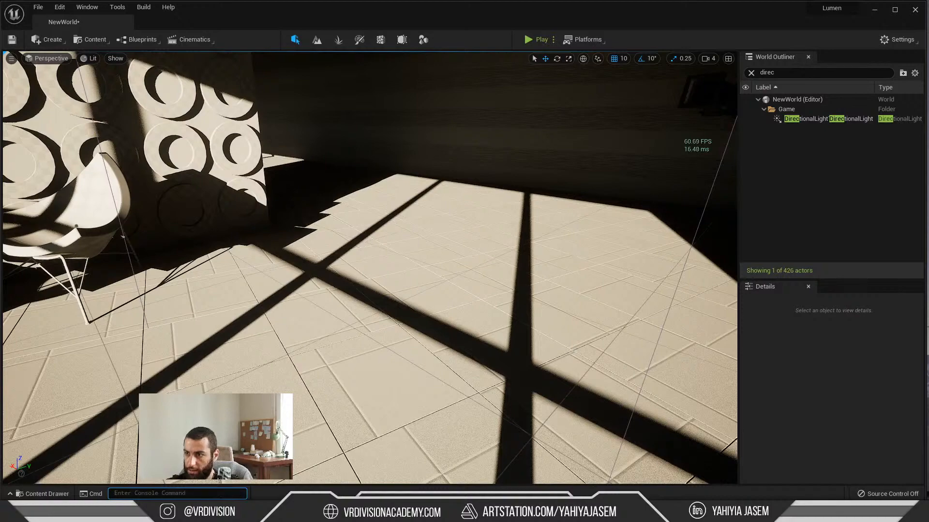
# Step: Examine the shadow edges on the ring-patterned wall and behind the chair from close up and farther away
pyautogui.press('w')
pyautogui.moveTo(508, 306); pyautogui.dragTo(437, 278, button='right')
pyautogui.press('s')
pyautogui.press('w')
pyautogui.press('s')
pyautogui.press('w')
pyautogui.press('s')
pyautogui.press('w')
pyautogui.moveTo(363, 271)
pyautogui.mouseDown(button='right')
pyautogui.moveTo(349, 243)
pyautogui.moveTo(363, 257)
pyautogui.mouseUp(button='right')
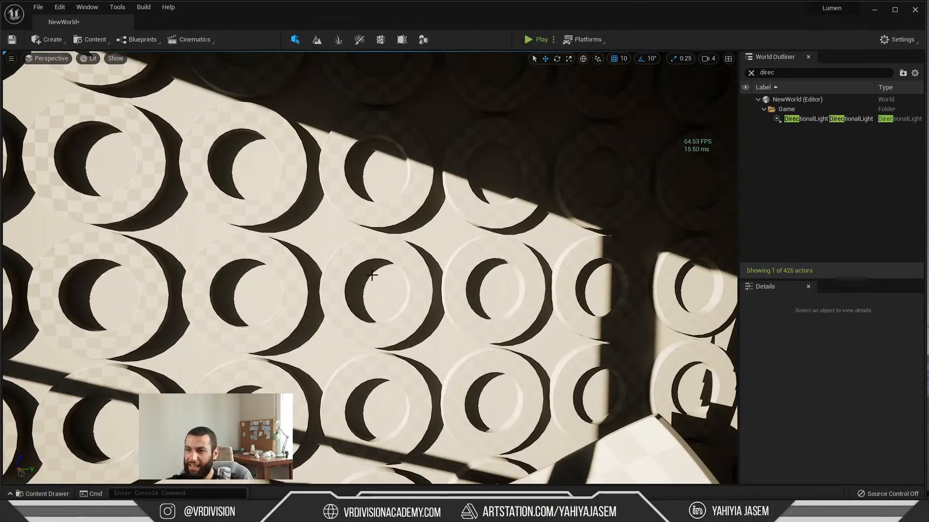
pyautogui.scroll(5, 360, 282)
pyautogui.scroll(-4, 387, 270)
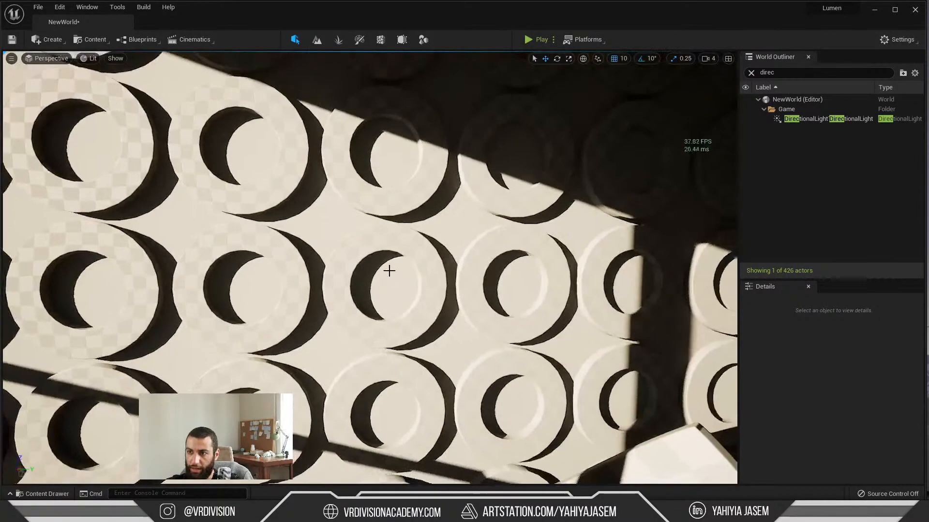
pyautogui.scroll(-6, 380, 274)
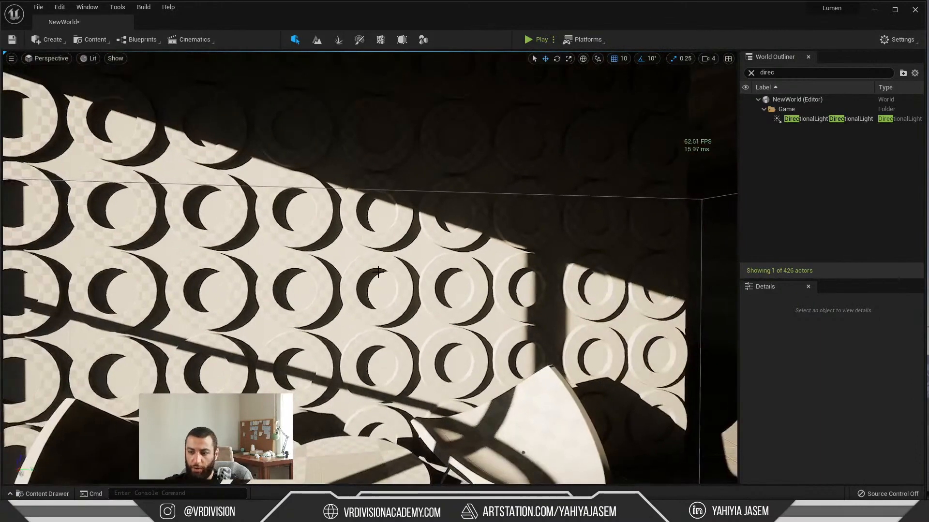
# Step: Rotate the directional light until sunlight falls through the windows across the tiled floor near the chairs, and save the level
pyautogui.hotkey('ctrl', 'l')
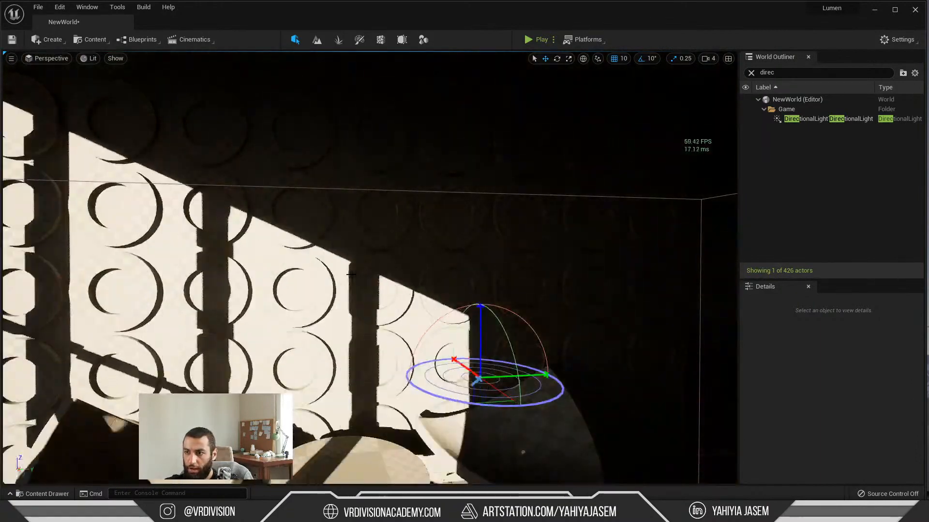
pyautogui.hotkey('ctrl', 'l')
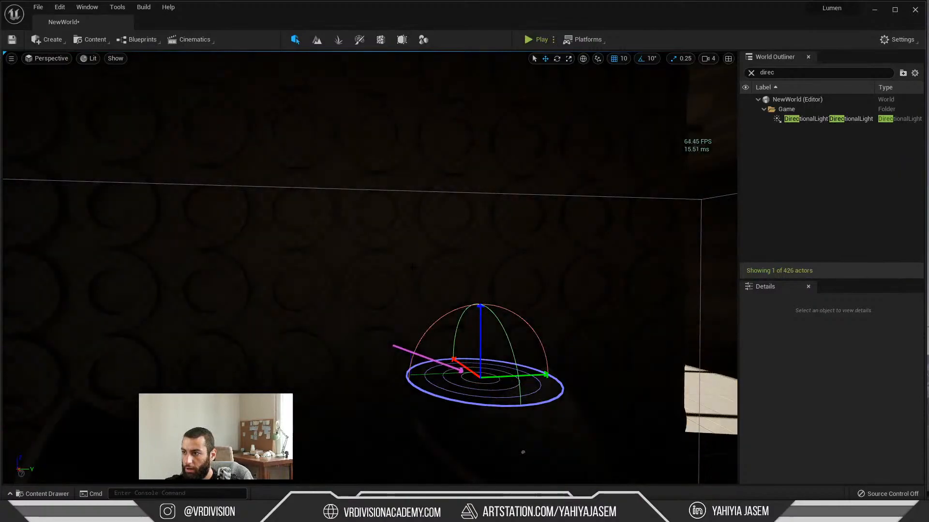
pyautogui.hotkey('ctrl', 'l')
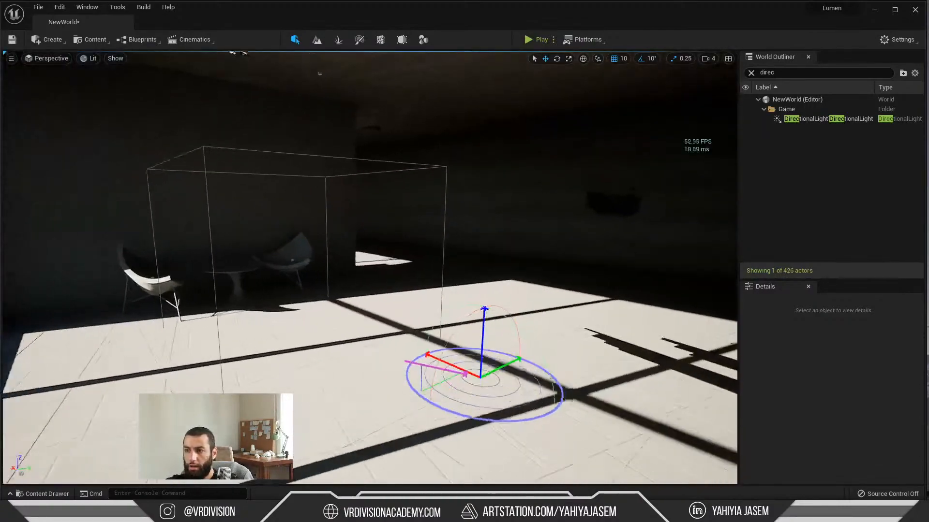
pyautogui.moveTo(377, 261); pyautogui.dragTo(287, 193, button='right')
pyautogui.moveTo(336, 228); pyautogui.dragTo(400, 274, button='right')
pyautogui.click(336, 228)
pyautogui.hotkey('ctrl', 's')
pyautogui.moveTo(351, 380); pyautogui.dragTo(379, 354, button='right')
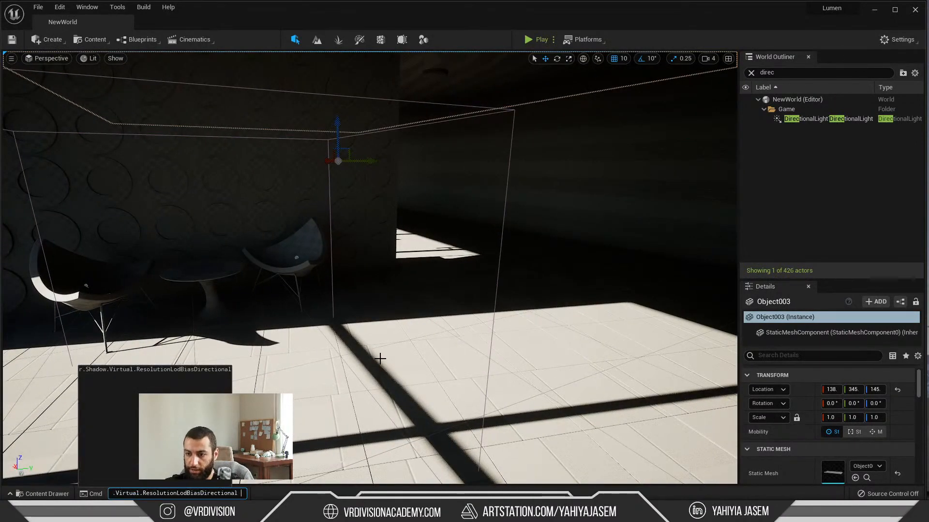
pyautogui.moveTo(384, 356); pyautogui.dragTo(394, 275, button='right')
# Step: Clear the World Outliner search filter and open the DT folder under Office in the project content
pyautogui.hotkey('ctrl', 'space')
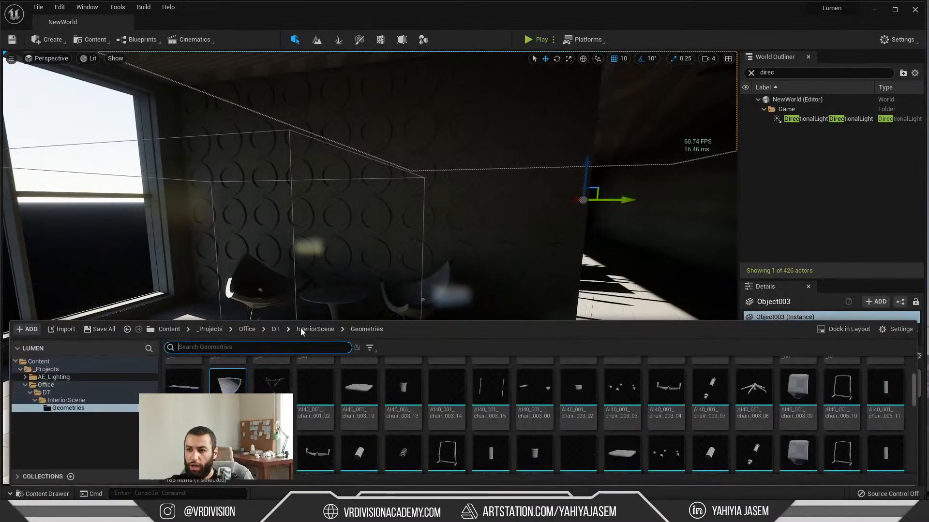
pyautogui.click(751, 72)
pyautogui.moveTo(241, 216); pyautogui.dragTo(210, 200, button='right')
pyautogui.press('a')
pyautogui.moveTo(282, 270); pyautogui.dragTo(305, 270, button='right')
pyautogui.hotkey('ctrl', 'space')
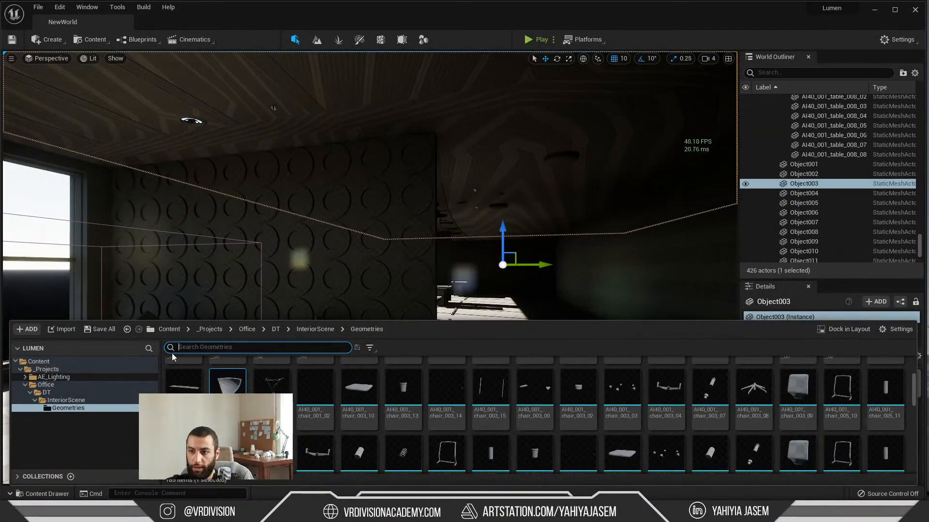
pyautogui.click(275, 328)
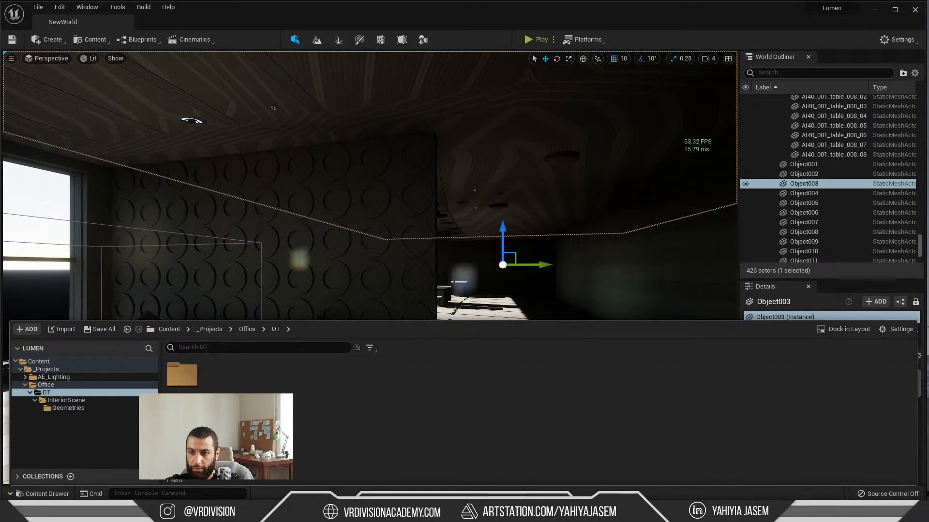
# Step: Collapse the full World Outliner hierarchy and expand only the Meshes folder under NewWorld
pyautogui.moveTo(920, 237); pyautogui.dragTo(889, 124)
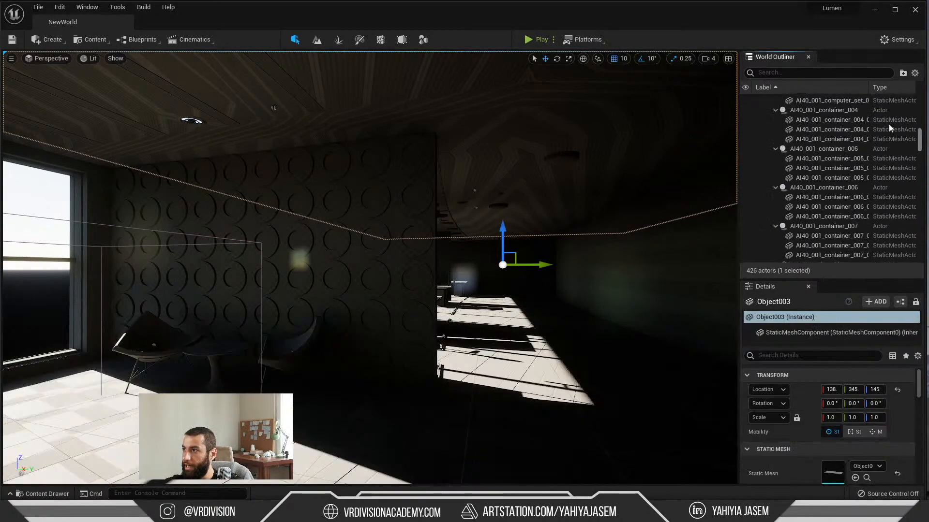
pyautogui.scroll(10, 822, 116)
pyautogui.click(758, 99)
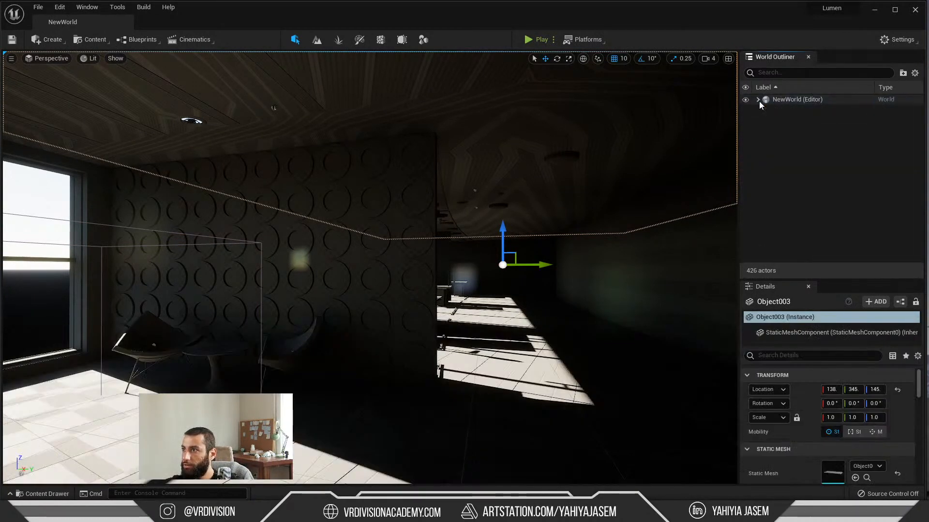
pyautogui.click(758, 100)
pyautogui.click(770, 120)
pyautogui.click(764, 119)
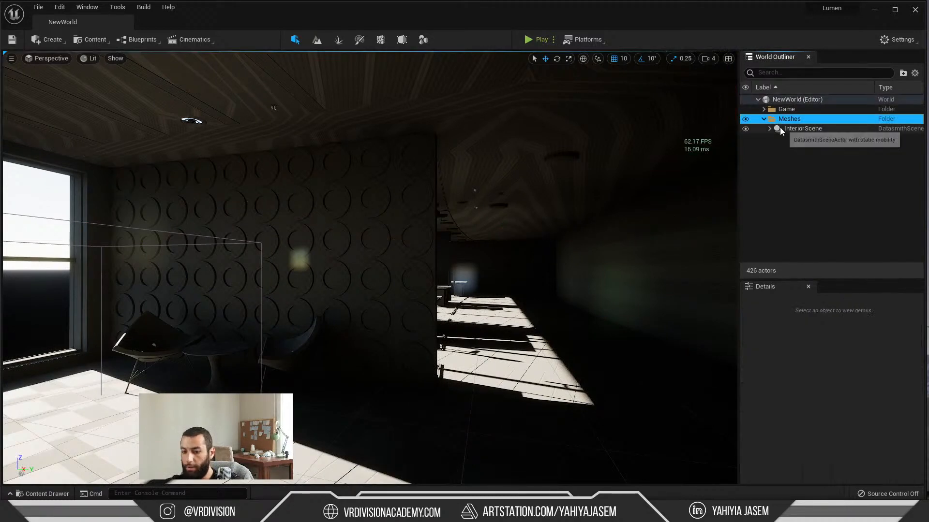
# Step: Delete the InteriorScene Datasmith actor together with all its child actors, accepting all broken references
pyautogui.click(782, 129)
pyautogui.hotkey('ctrl', 'shift', 'd')
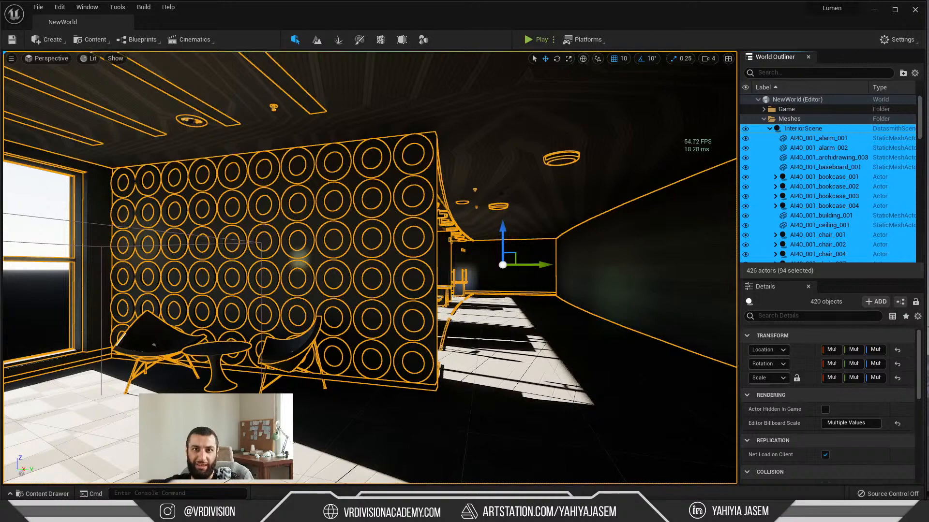
pyautogui.press('Delete')
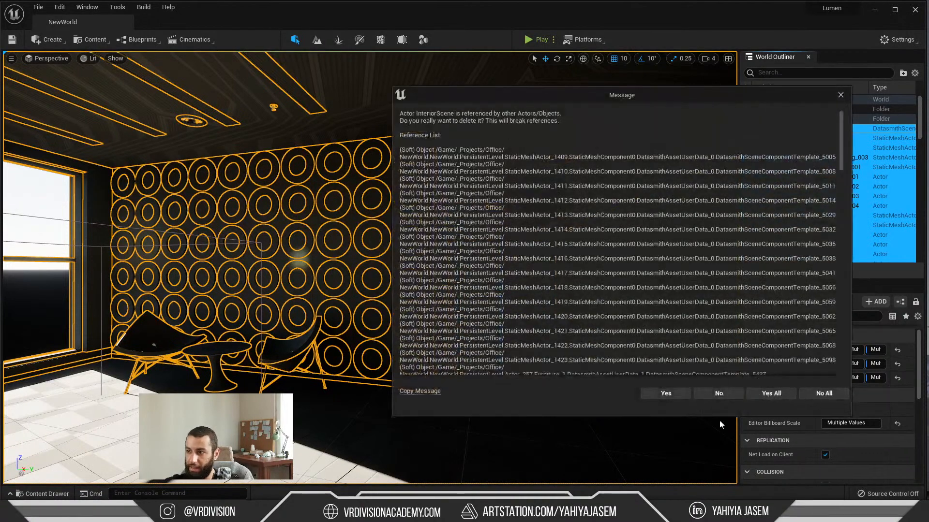
pyautogui.click(771, 397)
# Step: Start a Datasmith import and choose the file InteriorScene.udatasmith from the AI40_01 folder
pyautogui.moveTo(546, 276); pyautogui.dragTo(524, 273, button='right')
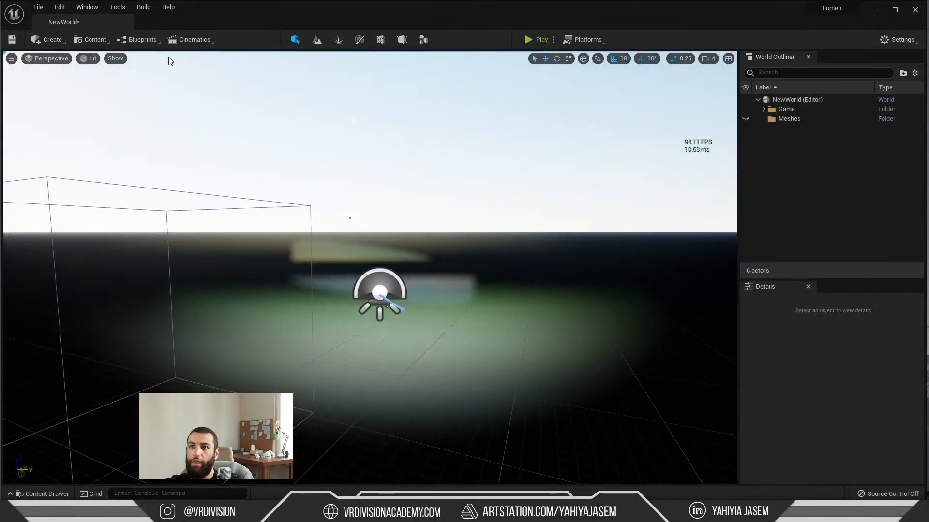
pyautogui.click(90, 41)
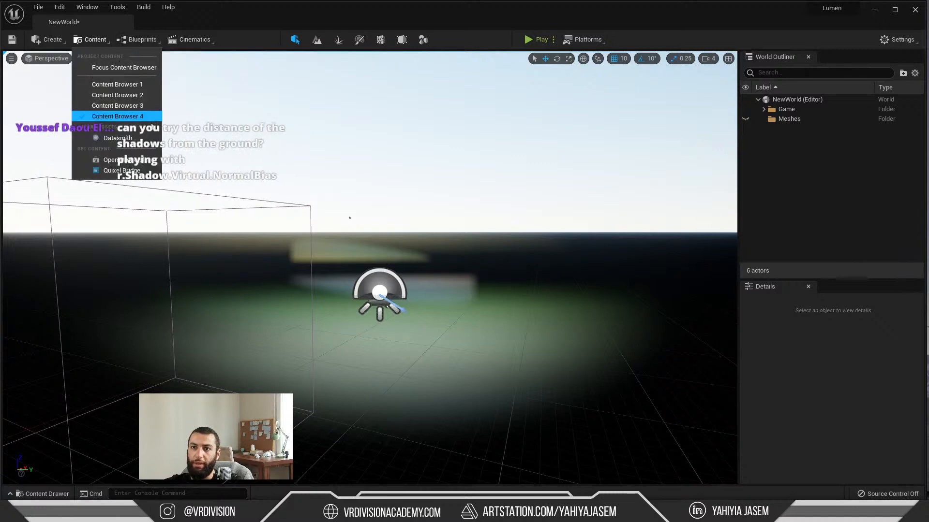
pyautogui.click(116, 139)
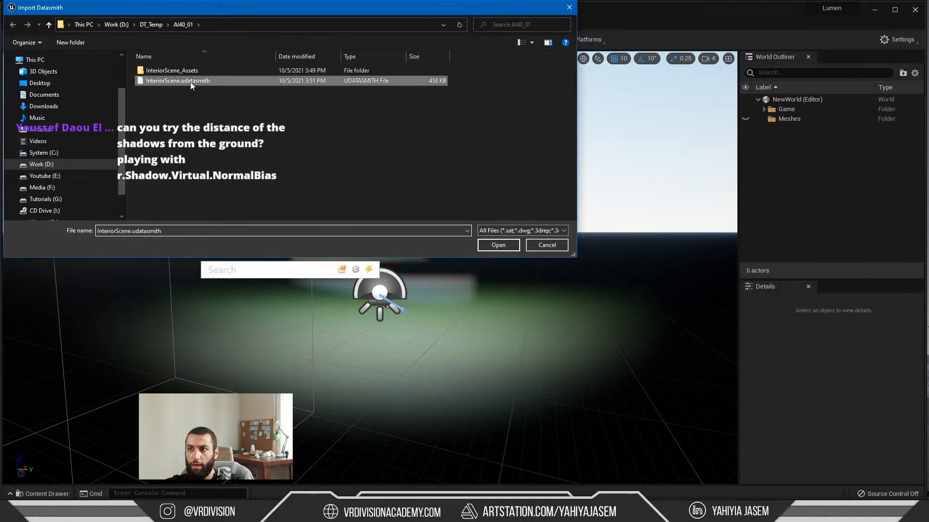
pyautogui.doubleClick(190, 83)
# Step: Choose Office/DT as the destination folder and import the scene with Geometry, Materials & Textures and Cameras included
pyautogui.click(533, 208)
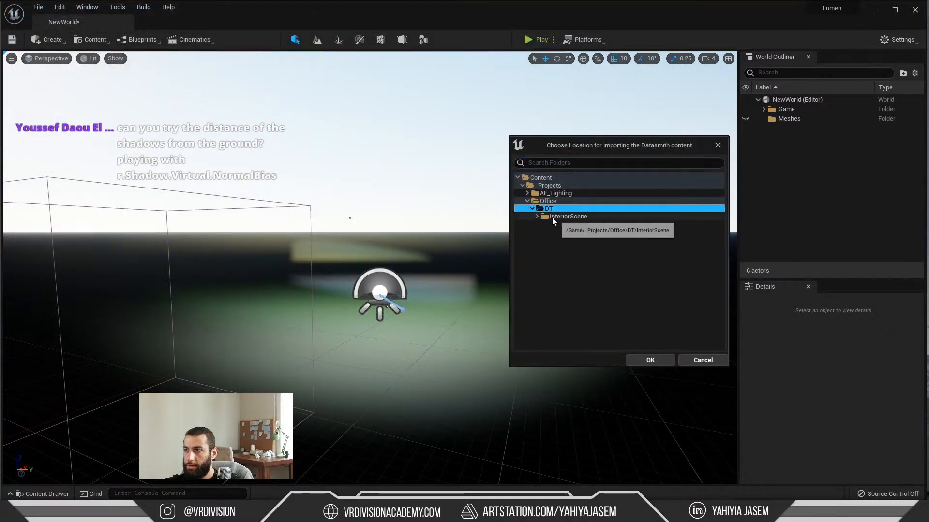
pyautogui.click(585, 217)
pyautogui.rightClick(589, 218)
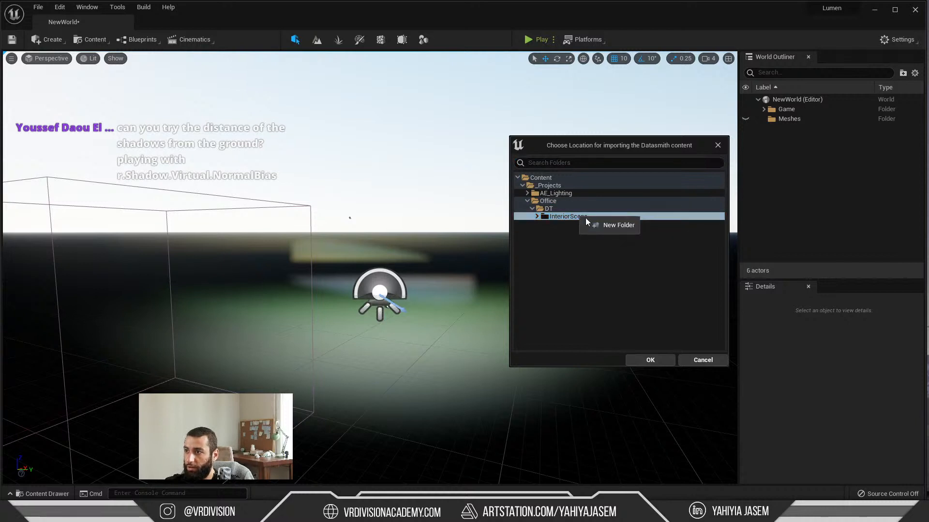
pyautogui.click(563, 210)
pyautogui.click(554, 201)
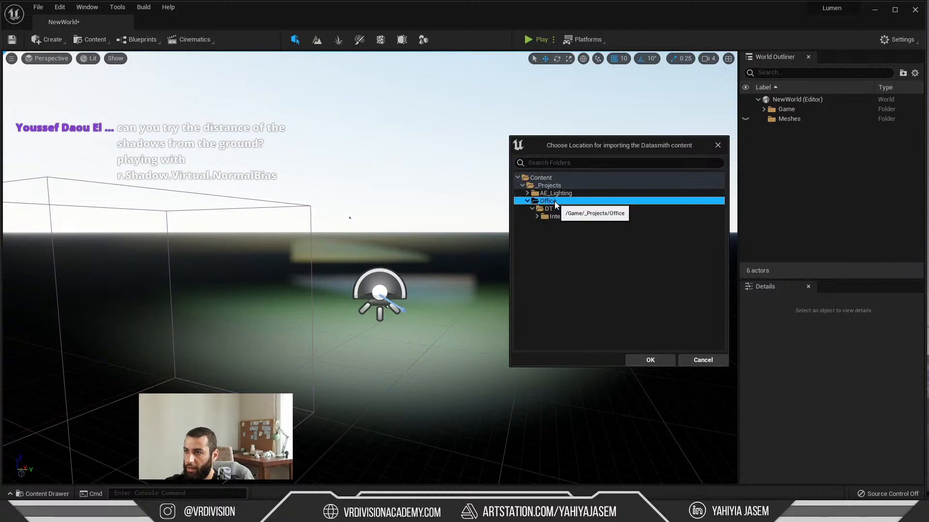
pyautogui.rightClick(554, 201)
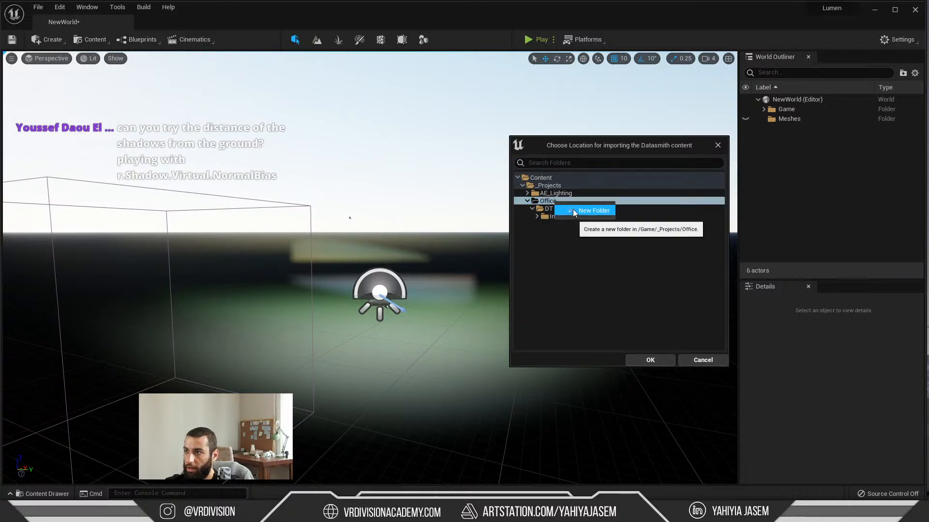
pyautogui.doubleClick(541, 209)
pyautogui.click(532, 209)
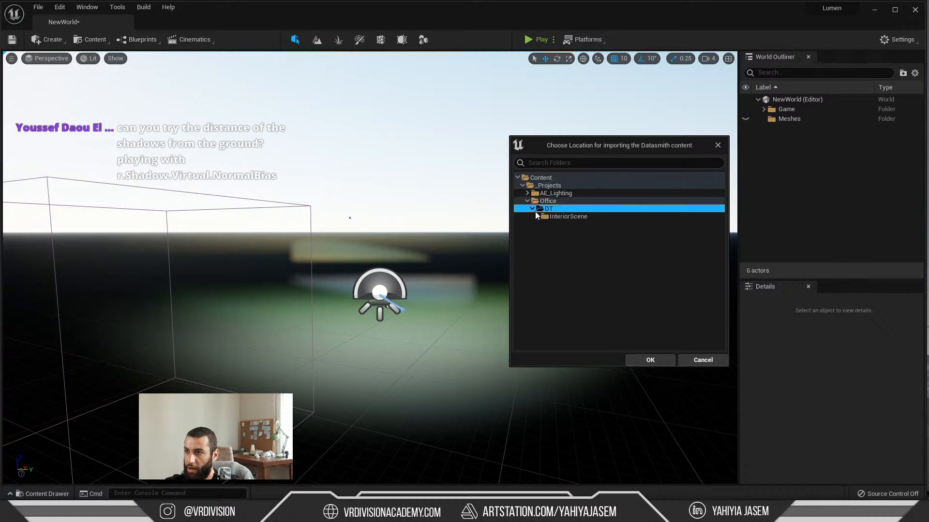
pyautogui.click(657, 361)
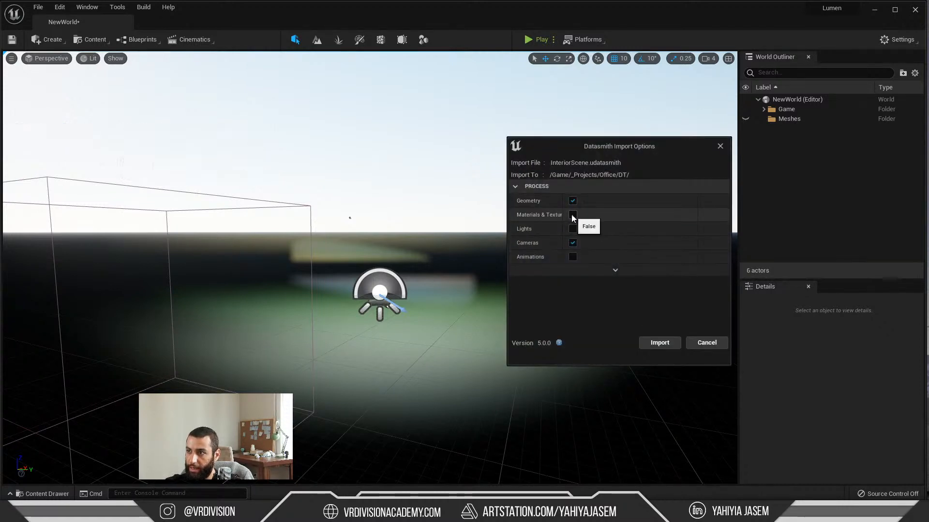
pyautogui.click(667, 342)
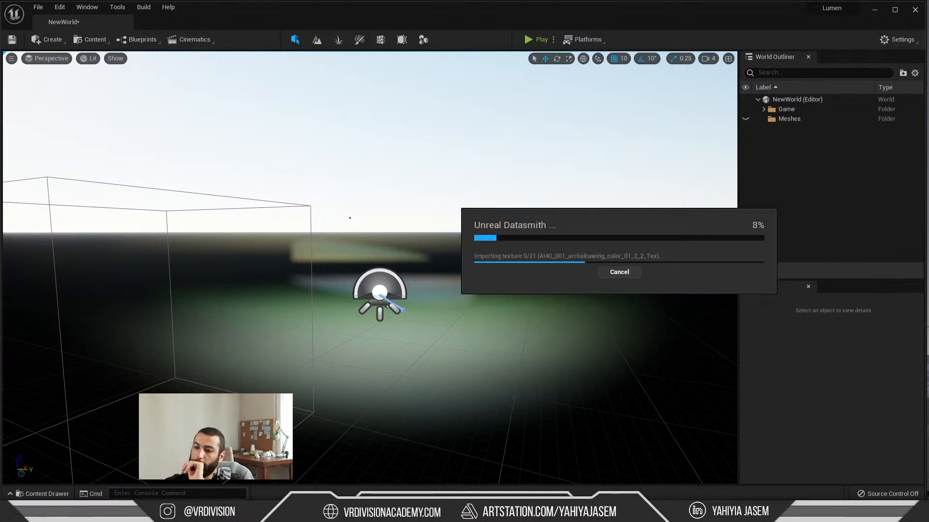
# Step: Read the latest live chat messages for shadow command suggestions, and move the chat window off the editor
pyautogui.click(493, 513)
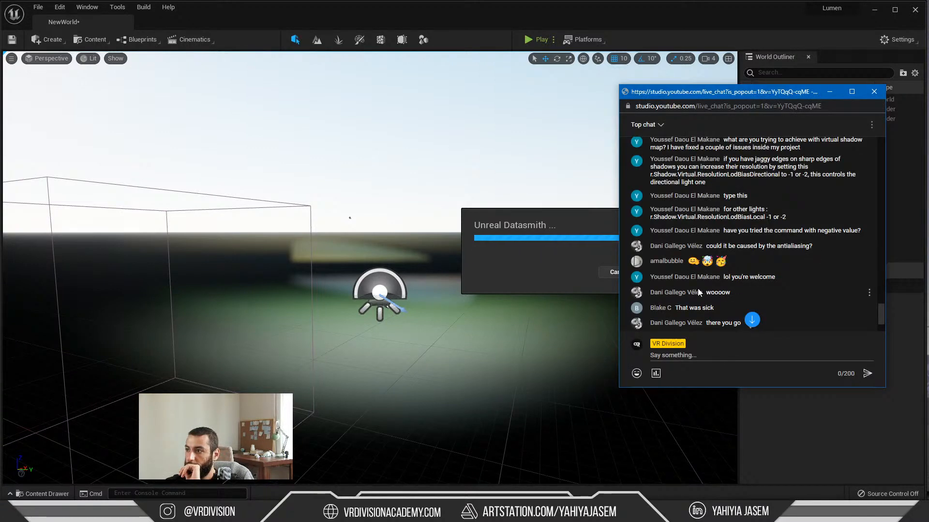
pyautogui.scroll(-3, 698, 292)
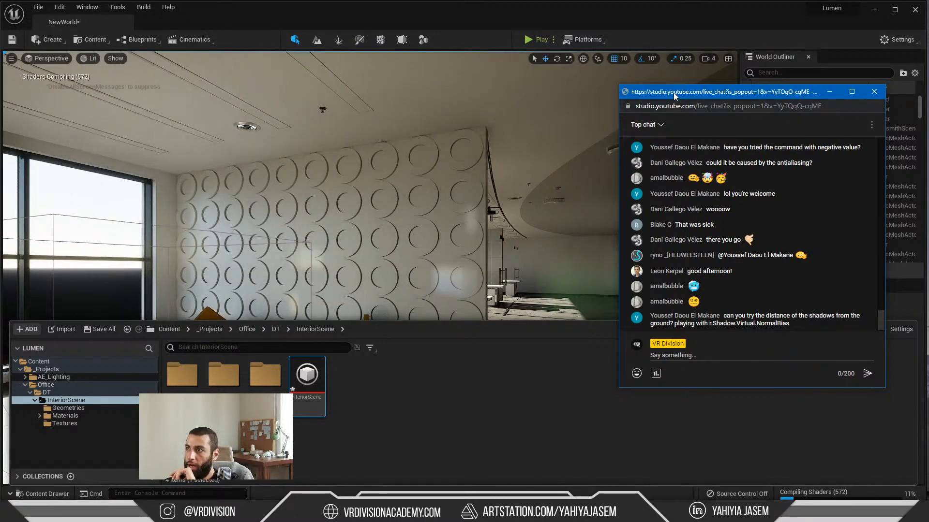
pyautogui.moveTo(673, 92); pyautogui.dragTo(928, 165)
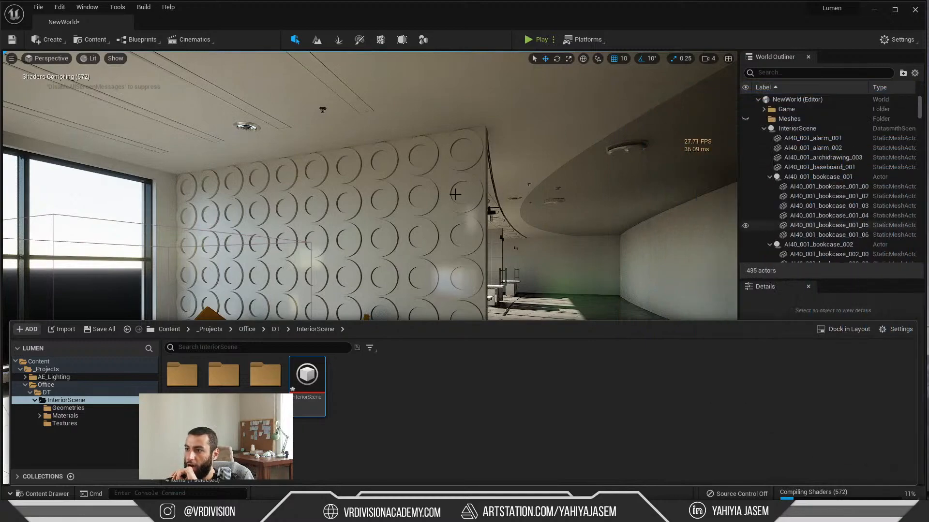
# Step: Look over the reimported interior with its materials from outside and inside the windows, and save the level with its new assets
pyautogui.moveTo(455, 194); pyautogui.dragTo(517, 214, button='right')
pyautogui.press('s')
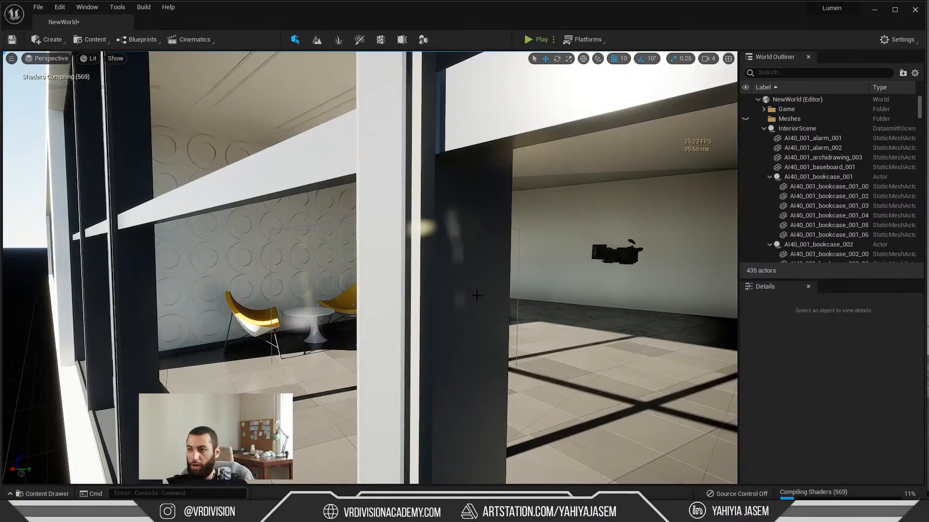
pyautogui.scroll(6, 477, 295)
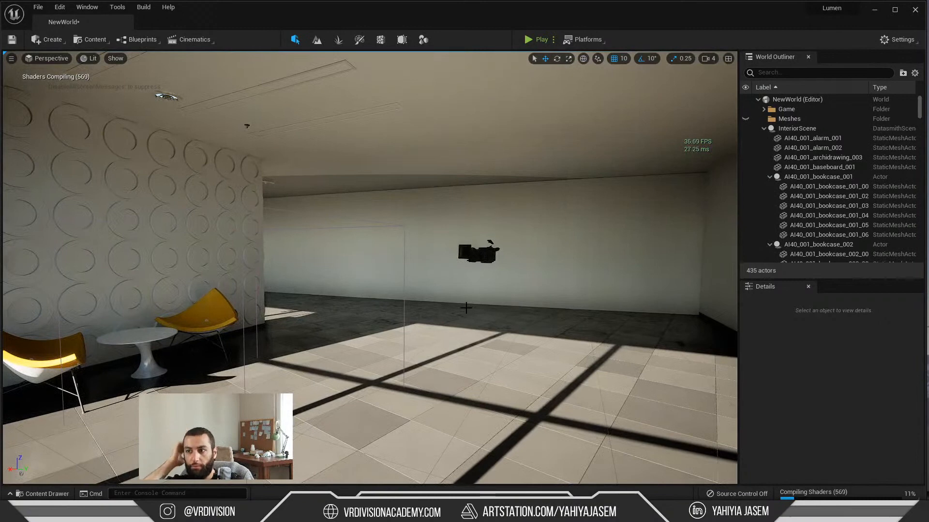
pyautogui.moveTo(281, 191); pyautogui.dragTo(282, 190, button='right')
pyautogui.hotkey('ctrl', 's')
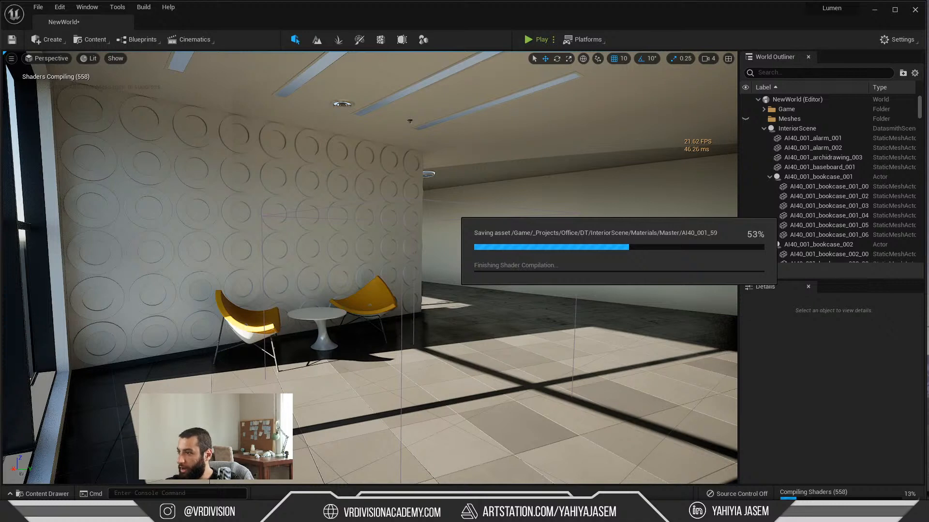
# Step: Switch to Notepad and paste the note "r.Shadow.Virtual.ResolutionLodBiasDirectional to -1 or -2" at a smaller text zoom
pyautogui.hotkey('alt', 'Tab')
pyautogui.write('r.Shadow.Virtual.ResolutionLodBiasDirectional to -1 or -2')
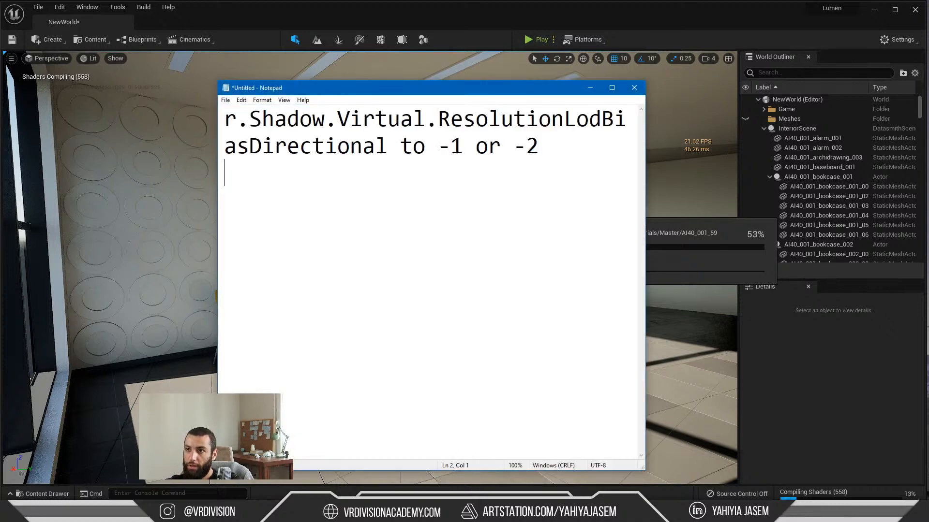
pyautogui.keyDown('ctrl'); pyautogui.scroll(-3, 486, 268); pyautogui.keyUp('ctrl')
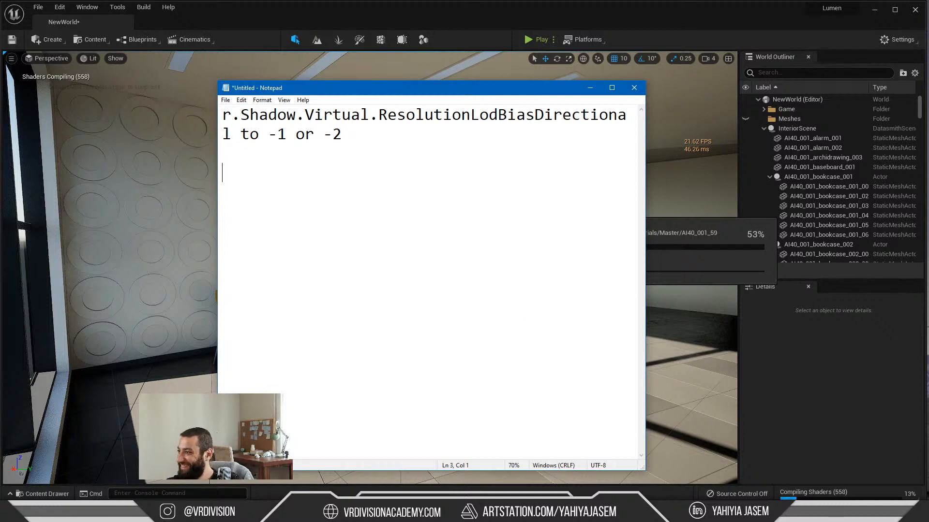
# Step: Add the note "for other lights : r.Shadow.Virtual.ResolutionLodBiasLocal -1 or -2" below the directional light command
pyautogui.click(627, 271)
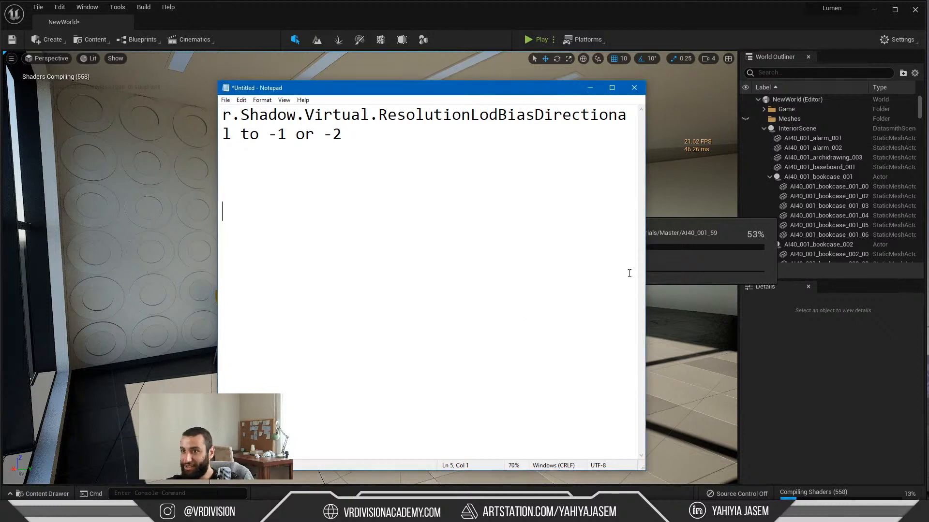
pyautogui.write('for other lights : r.Shadow.Virtual.ResolutionLodBiasLocal -1 or -2')
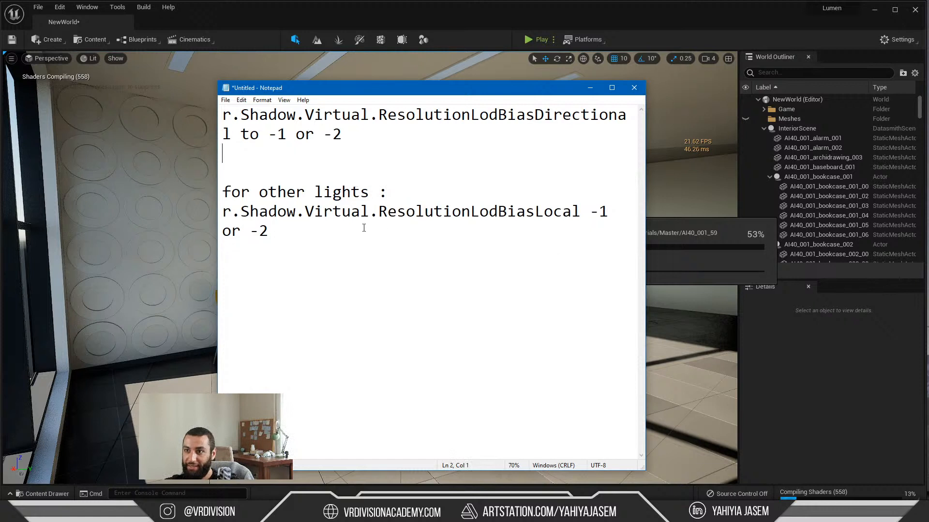
pyautogui.click(364, 228)
# Step: Add the command r.Shadow.Virtual.NormalBias on a new line below the other two, with the text zoomed out to 40%
pyautogui.press('Return')
pyautogui.keyDown('ctrl'); pyautogui.scroll(-3, 432, 277); pyautogui.keyUp('ctrl')
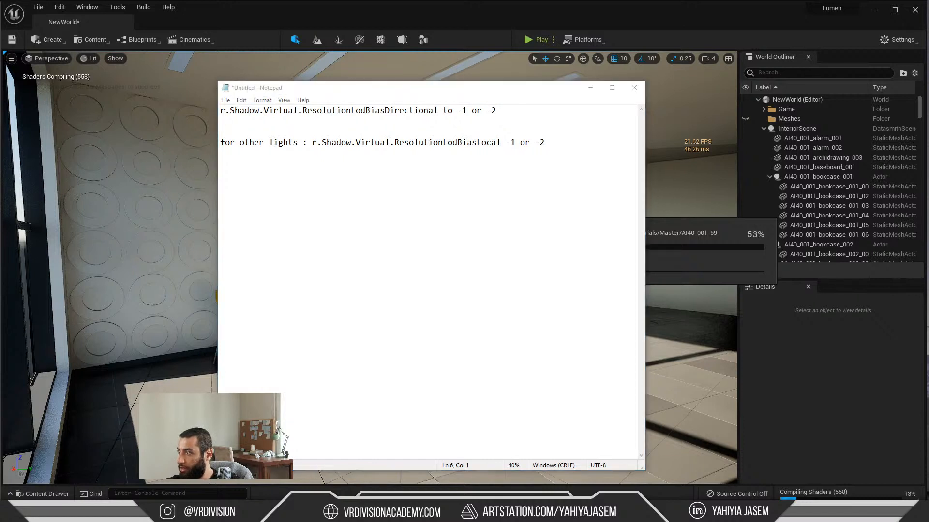
pyautogui.click(624, 294)
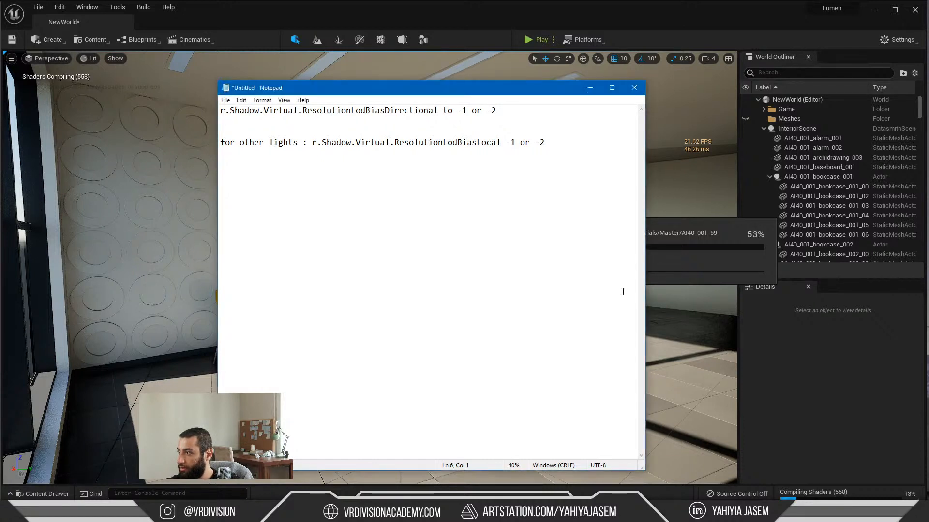
pyautogui.write('r.Shadow.Virtual.NormalBias')
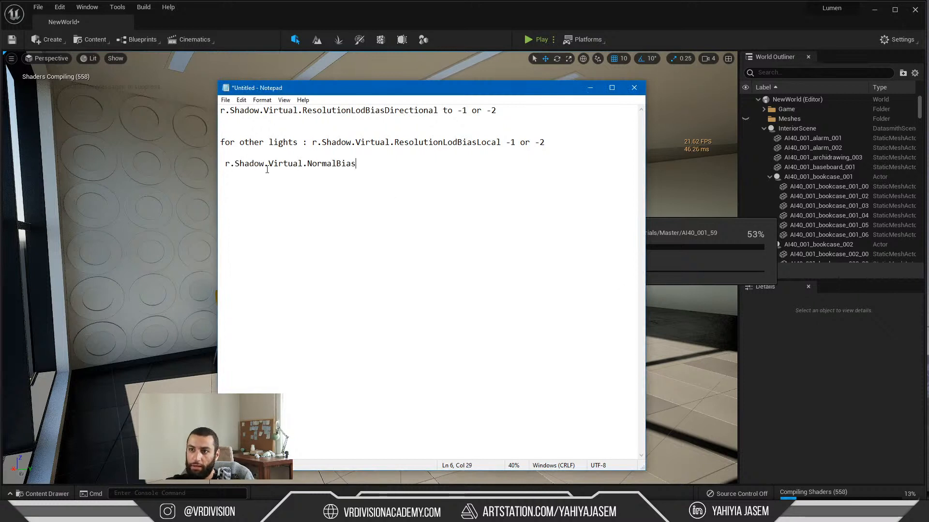
# Step: Remove the space before r.Shadow.Virtual.NormalBias and the "for other lights :" prefix from the local light command, and minimize the notes window
pyautogui.click(225, 163)
pyautogui.press('BackSpace')
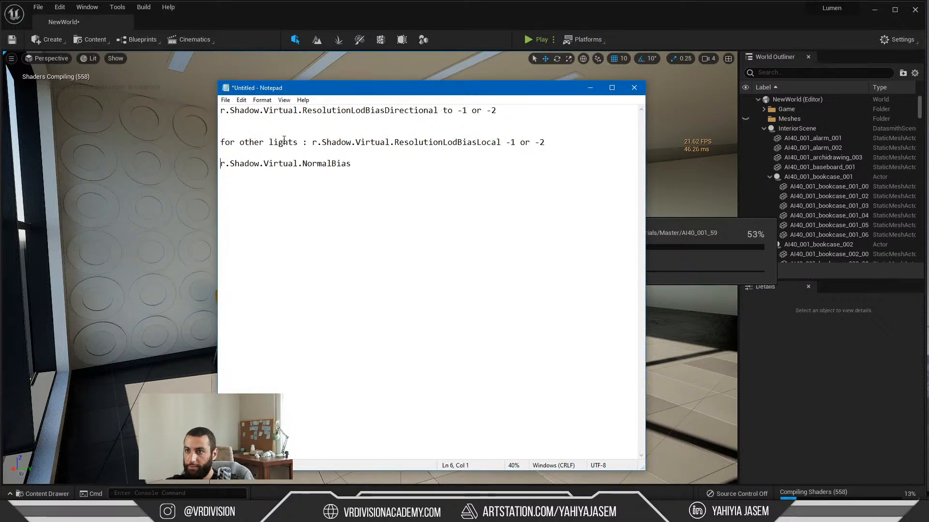
pyautogui.moveTo(299, 144); pyautogui.dragTo(221, 142)
pyautogui.press('BackSpace')
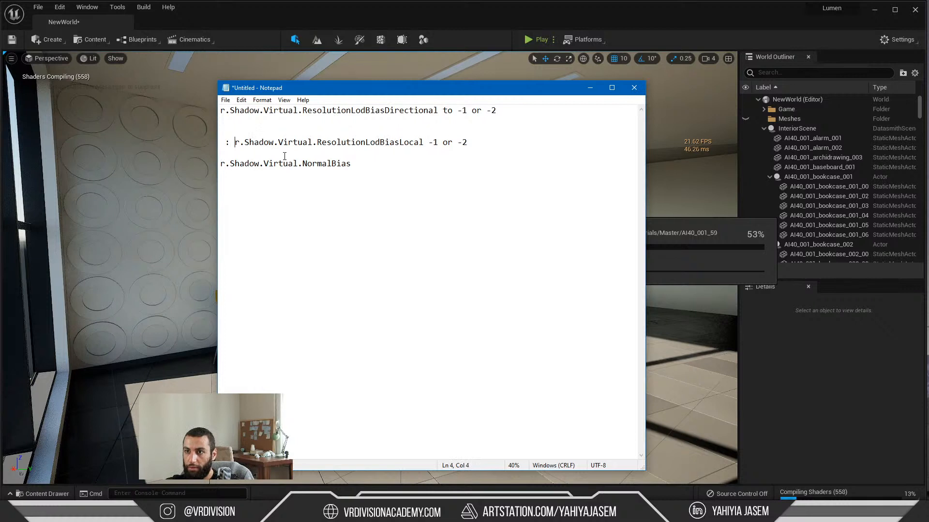
pyautogui.press('Delete')
pyautogui.press('Delete')
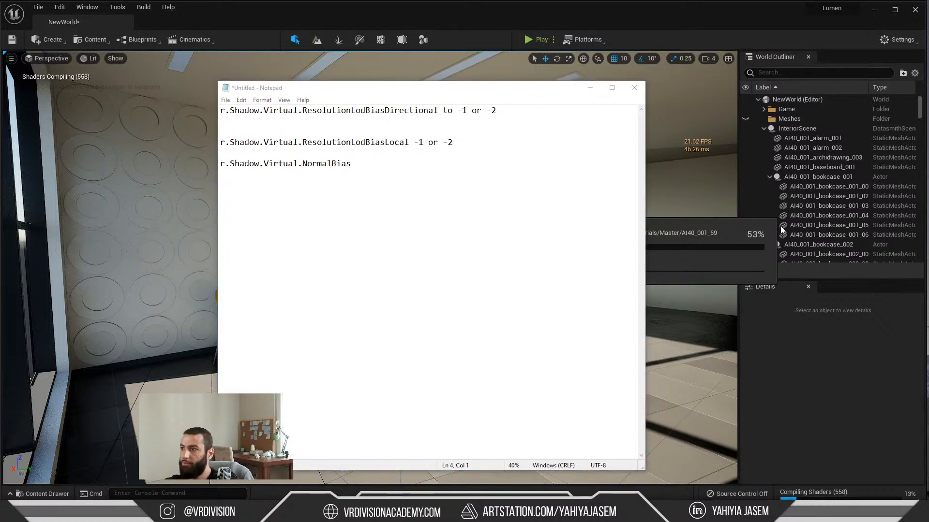
pyautogui.click(590, 87)
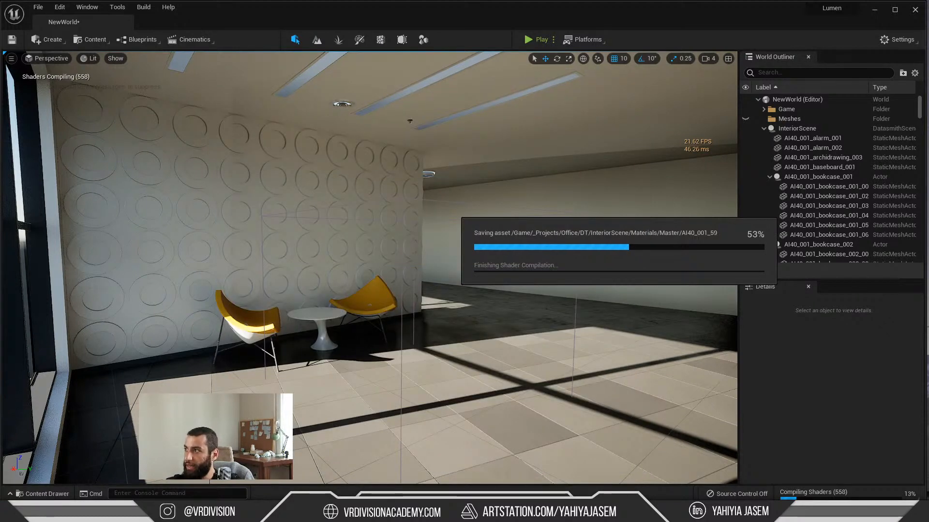
# Step: Bring Streamlabs OBS into view, check its notification log for dropped frames, and move its window back off the recorded screen
pyautogui.hotkey('alt', 'Tab')
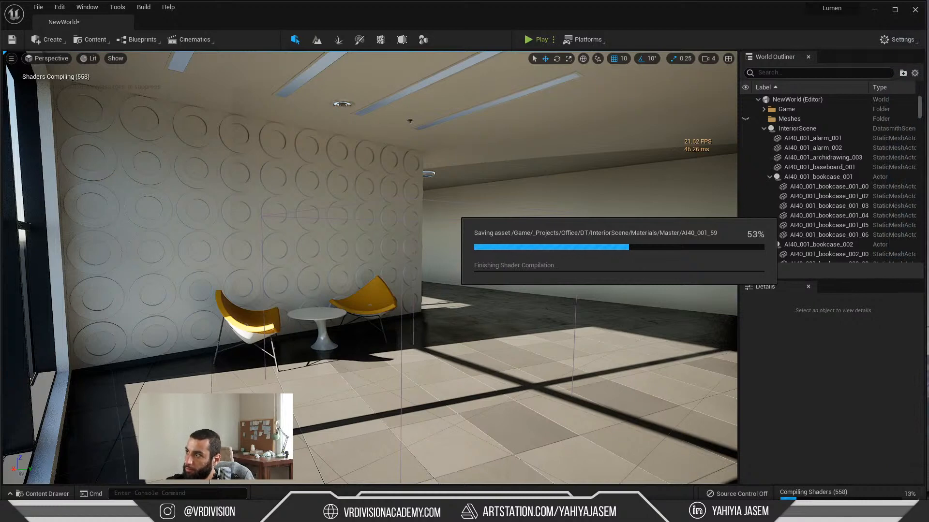
pyautogui.moveTo(928, 45); pyautogui.dragTo(549, 45)
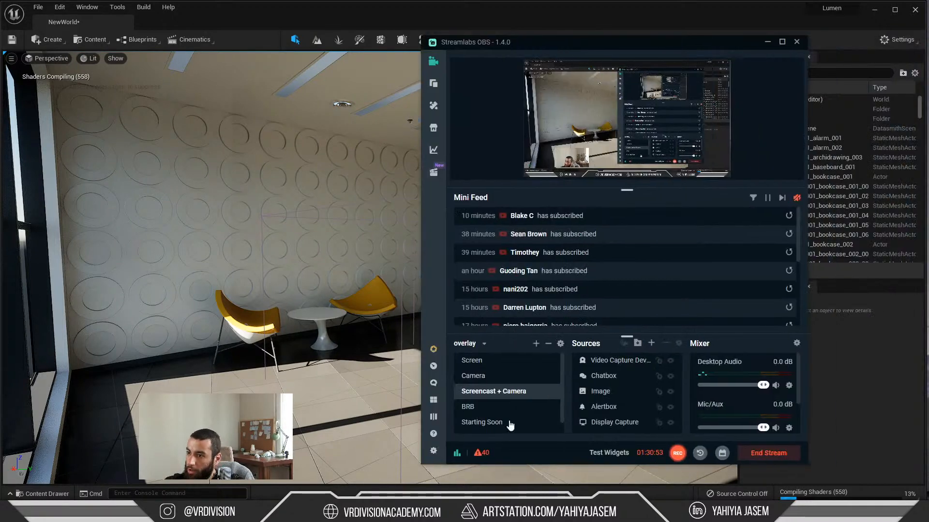
pyautogui.click(479, 454)
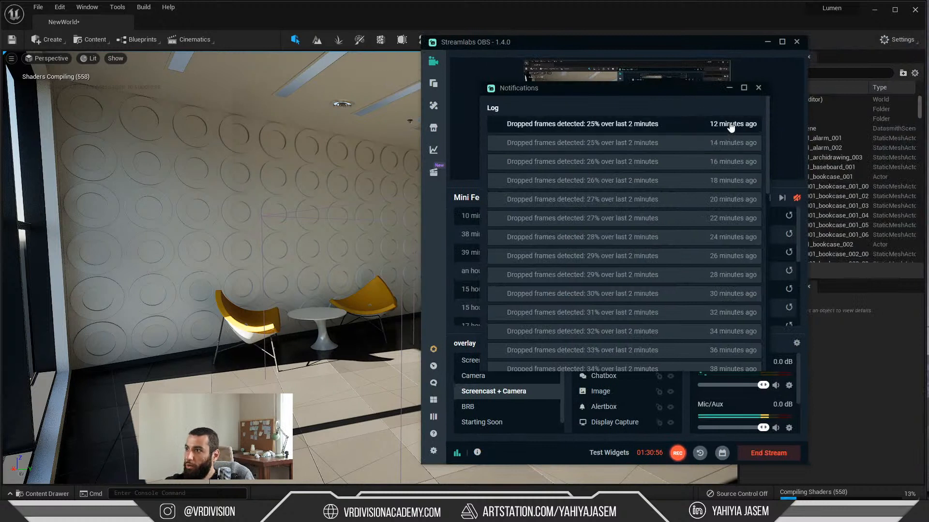
pyautogui.scroll(-4, 734, 203)
pyautogui.scroll(4, 736, 255)
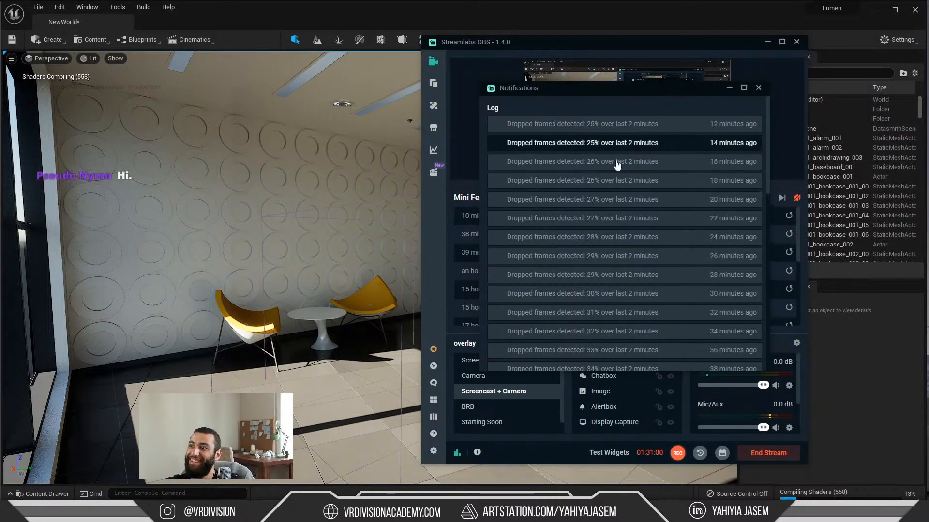
pyautogui.click(758, 87)
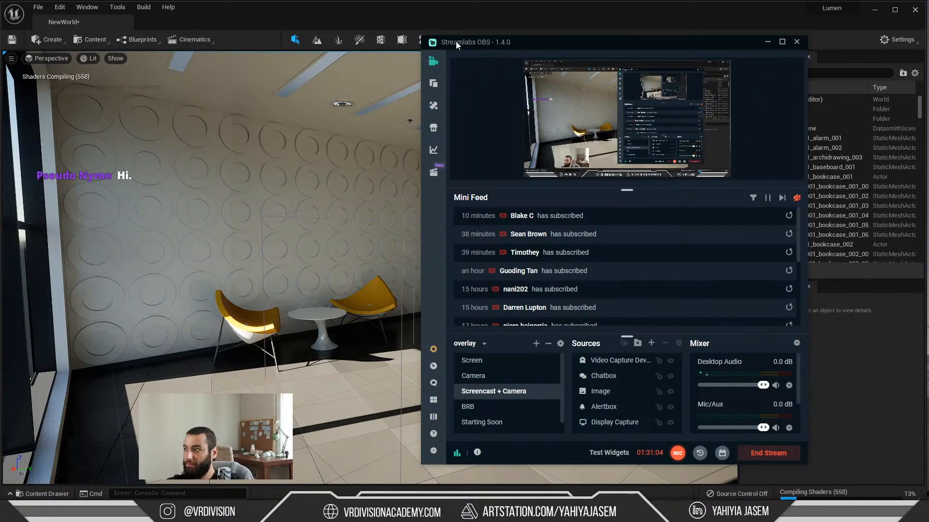
pyautogui.moveTo(459, 43); pyautogui.dragTo(500, 57)
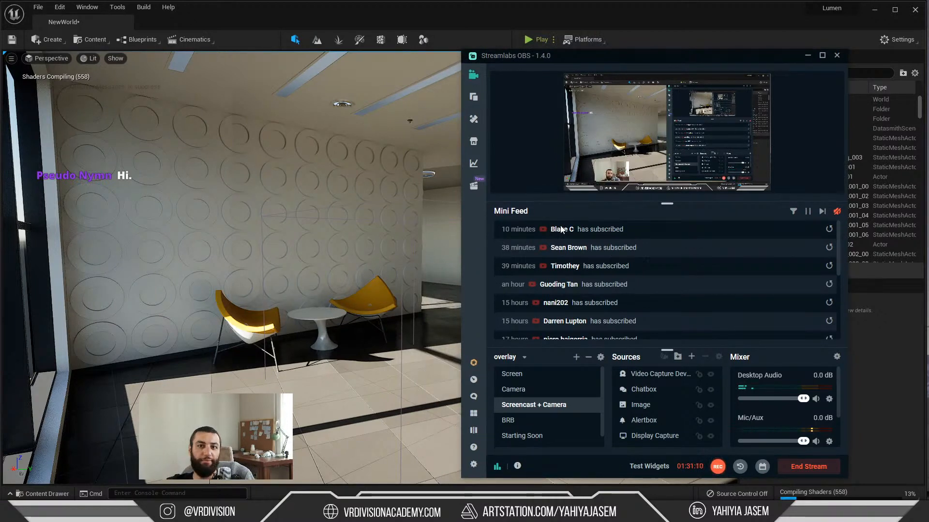
pyautogui.moveTo(501, 59); pyautogui.dragTo(928, 61)
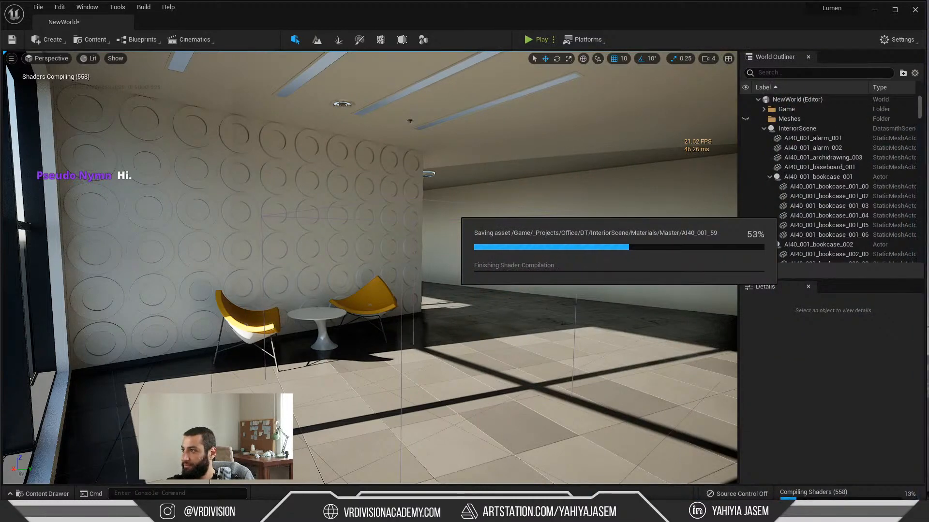
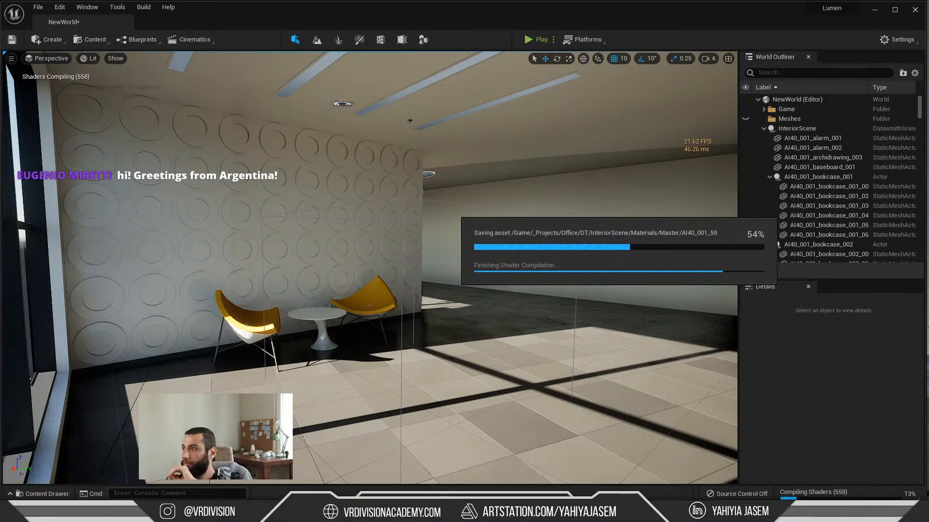
# Step: Bring the YouTube live chat window into view, read the newest messages, and move it back off the recorded screen
pyautogui.moveTo(928, 96); pyautogui.dragTo(698, 79)
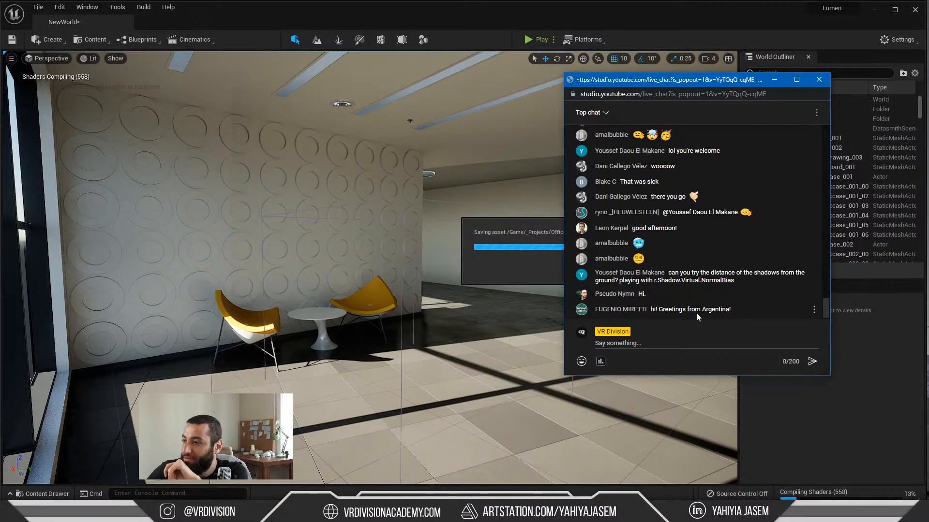
pyautogui.moveTo(655, 80); pyautogui.dragTo(928, 83)
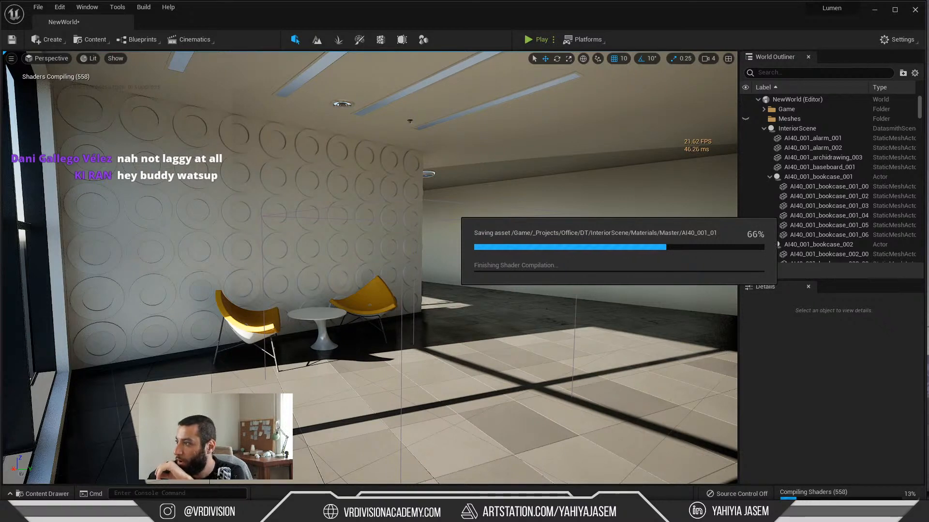
pyautogui.moveTo(928, 80); pyautogui.dragTo(819, 80)
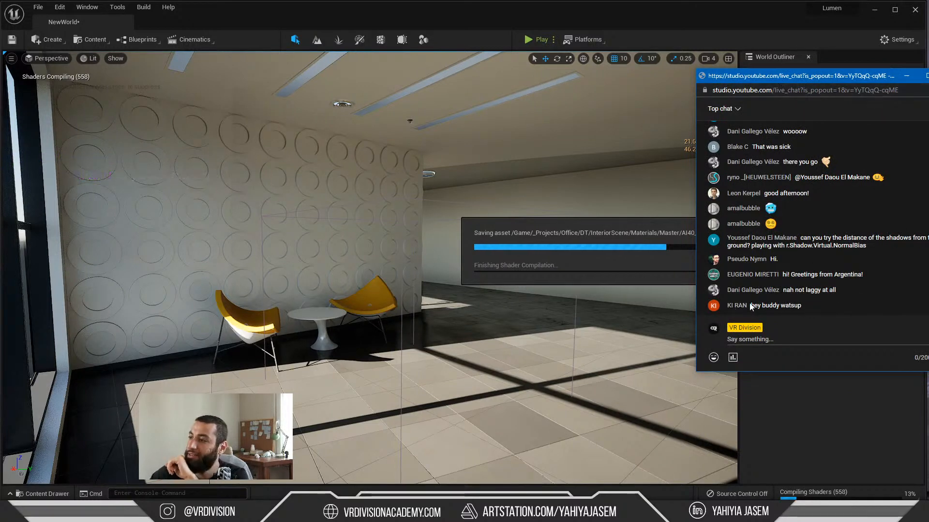
pyautogui.moveTo(747, 77); pyautogui.dragTo(927, 77)
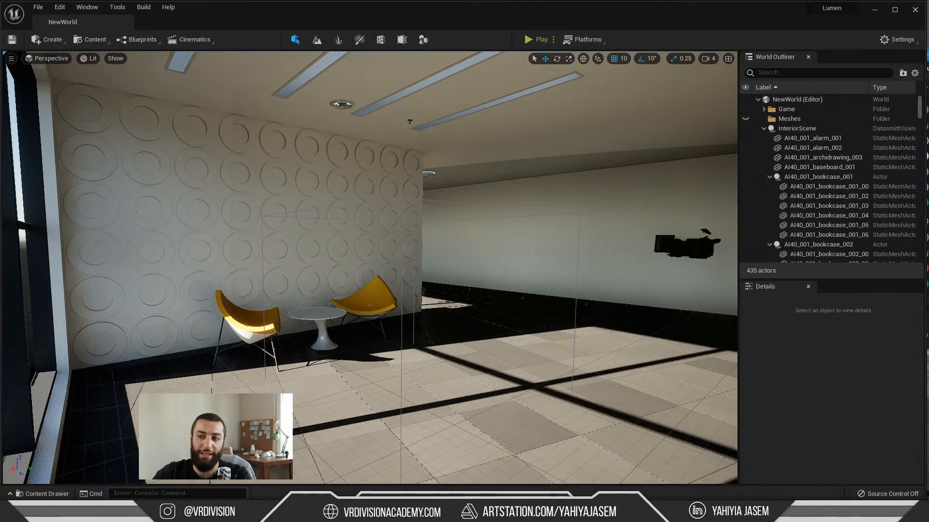
# Step: Find the post process volume by filtering the outliner for "post" and override its Lens Flares Intensity with 0
pyautogui.moveTo(416, 300); pyautogui.dragTo(528, 285, button='right')
pyautogui.click(774, 72)
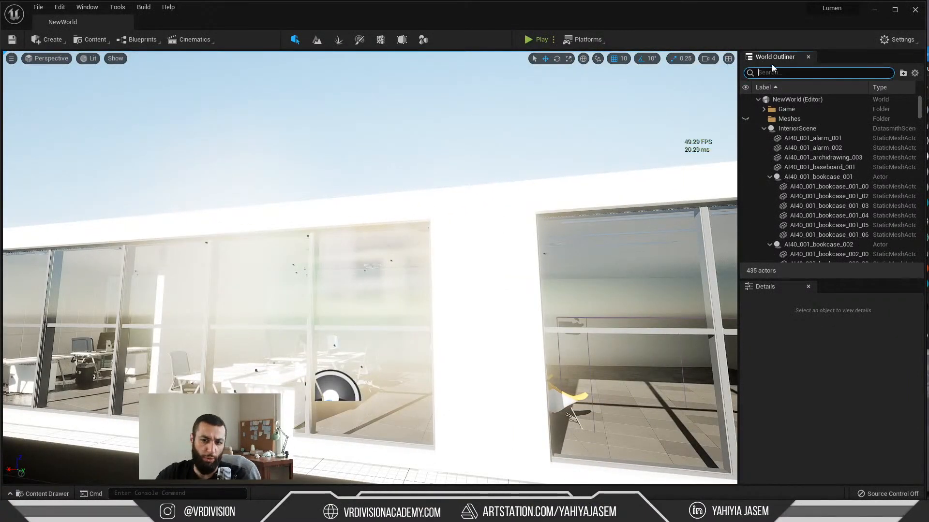
pyautogui.write('post')
pyautogui.click(765, 109)
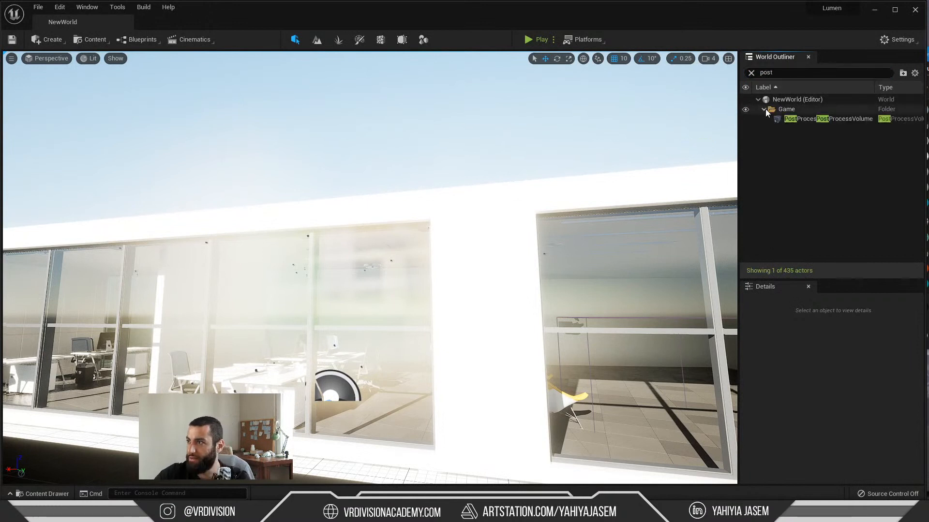
pyautogui.click(787, 118)
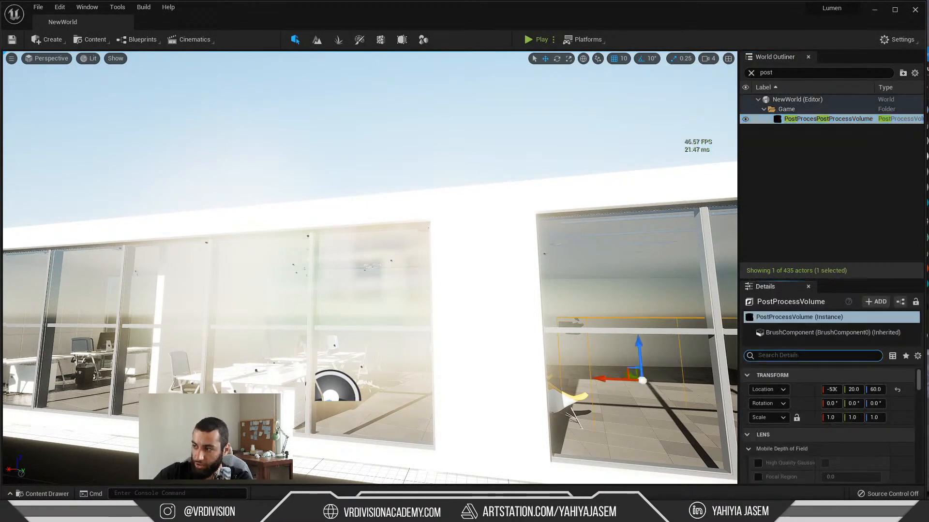
pyautogui.write('lens f')
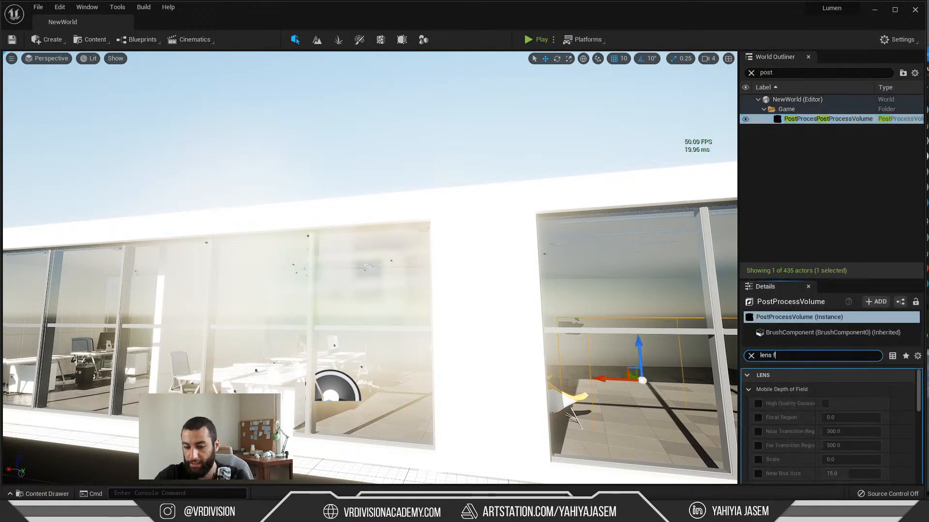
pyautogui.write('lar')
pyautogui.click(758, 403)
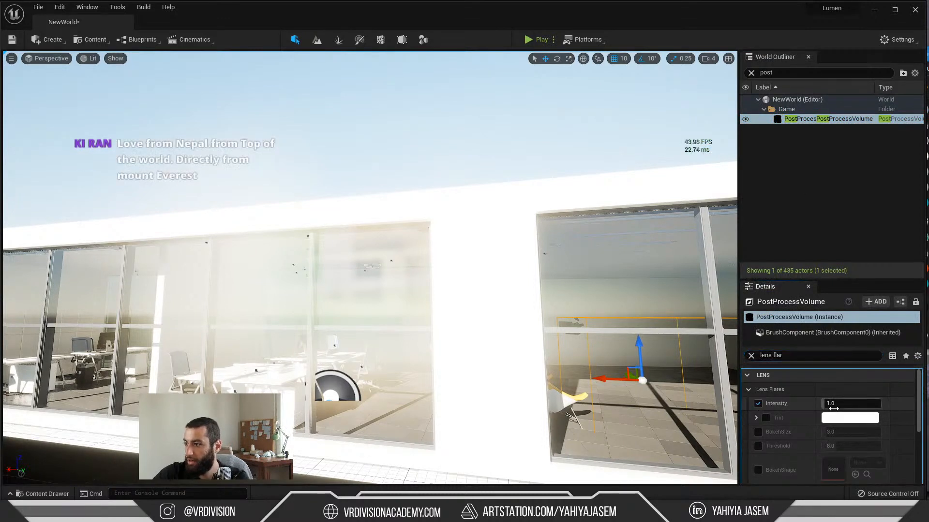
pyautogui.click(842, 403)
pyautogui.write('0')
pyautogui.press('Return')
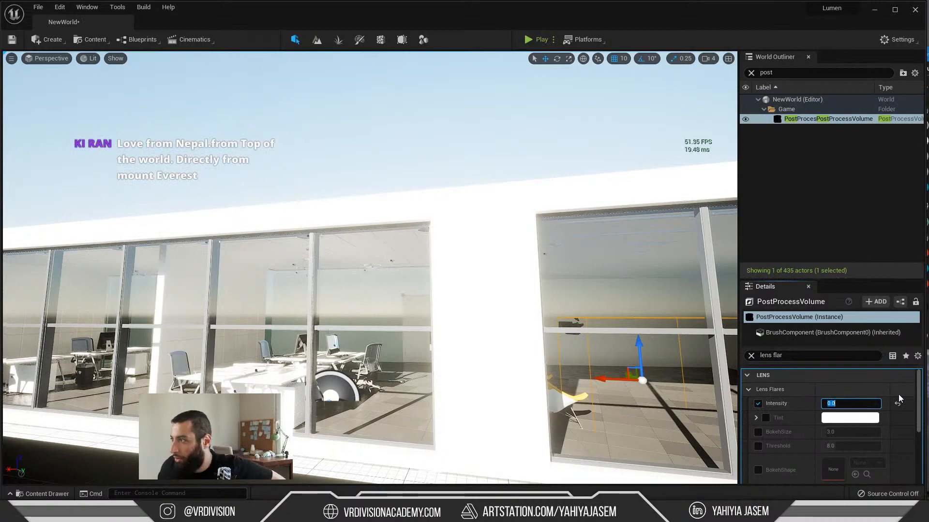
# Step: Save the level and deselect the post process volume
pyautogui.moveTo(361, 144); pyautogui.dragTo(329, 158, button='right')
pyautogui.hotkey('ctrl', 's')
pyautogui.press('w')
pyautogui.press('d')
pyautogui.press('a')
pyautogui.press('d')
pyautogui.press('s')
pyautogui.press('d')
pyautogui.press('Escape')
pyautogui.press('s')
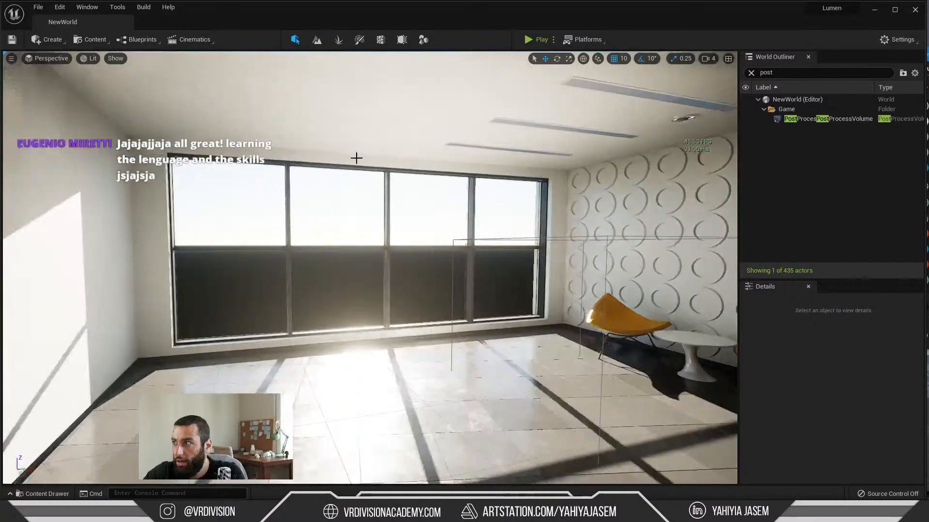
# Step: Place an Exponential Height Fog actor on the floor near the windows and set its Fog Density to 0.002
pyautogui.click(51, 59)
pyautogui.click(50, 39)
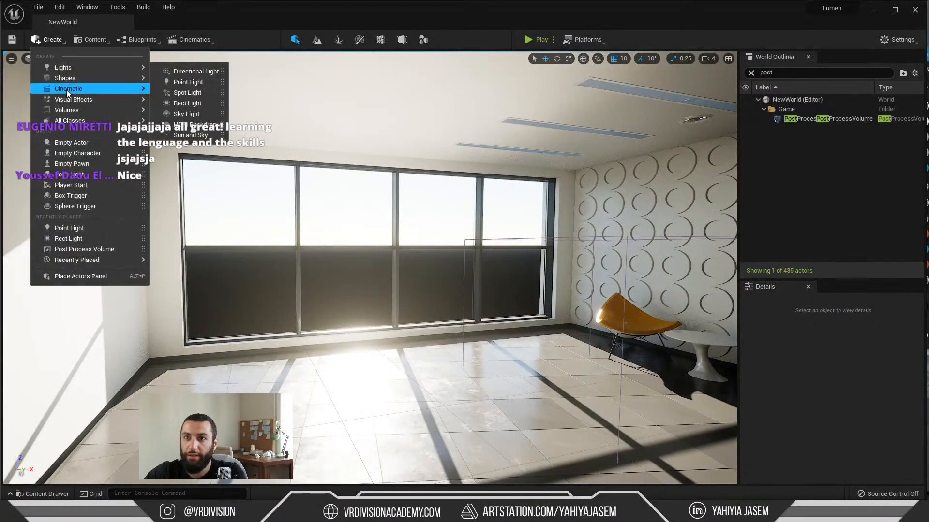
pyautogui.moveTo(66, 99)
pyautogui.moveTo(244, 154); pyautogui.dragTo(366, 334)
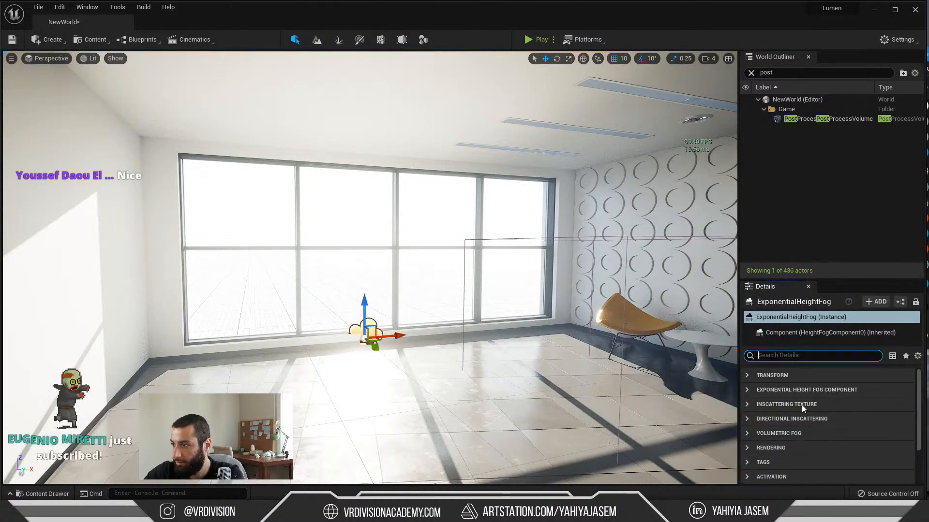
pyautogui.click(759, 391)
pyautogui.click(844, 404)
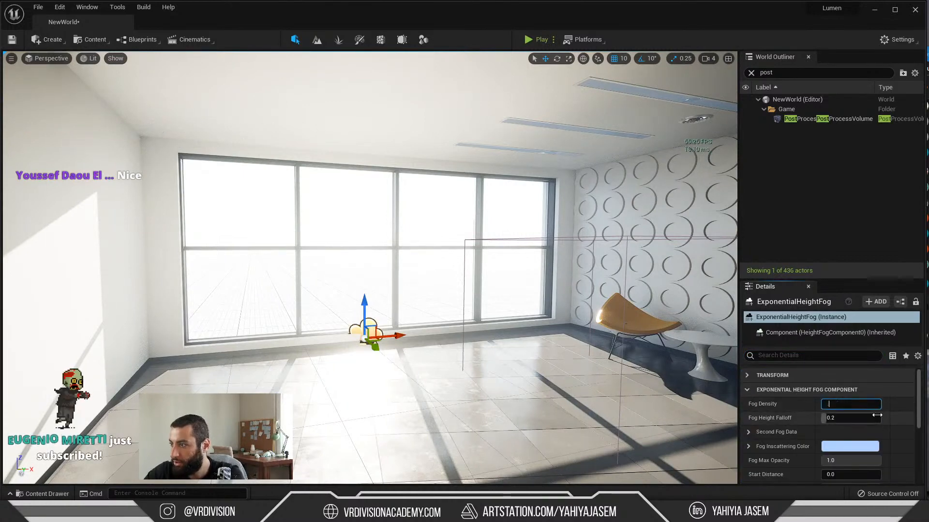
pyautogui.write('0.002')
pyautogui.press('Return')
# Step: Undo and redo the fog density change to compare the room's look, and examine the remaining fog settings
pyautogui.moveTo(504, 267); pyautogui.dragTo(619, 268, button='right')
pyautogui.hotkey('ctrl', 'z')
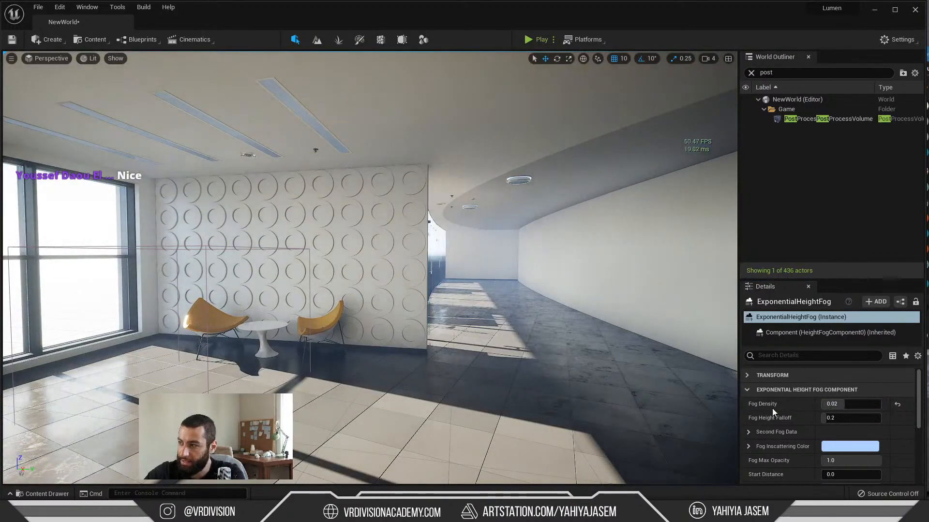
pyautogui.hotkey('ctrl', 'y')
pyautogui.moveTo(522, 307); pyautogui.dragTo(531, 313, button='right')
pyautogui.scroll(-10, 837, 451)
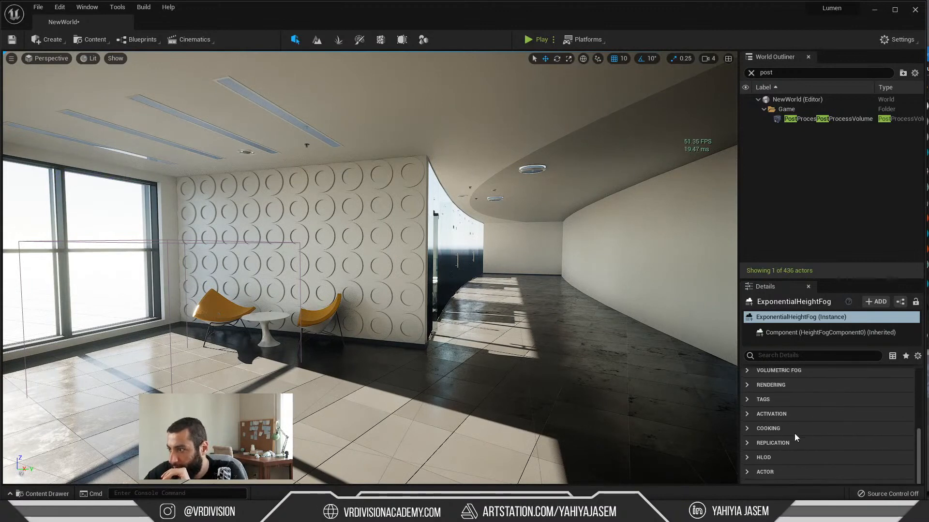
pyautogui.scroll(3, 796, 432)
pyautogui.scroll(5, 779, 426)
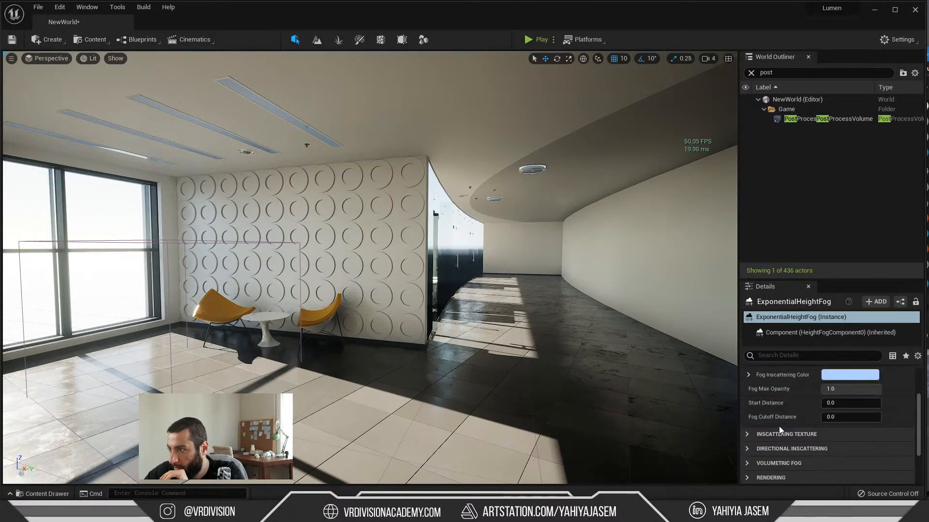
pyautogui.click(763, 400)
pyautogui.moveTo(703, 378); pyautogui.dragTo(696, 358, button='right')
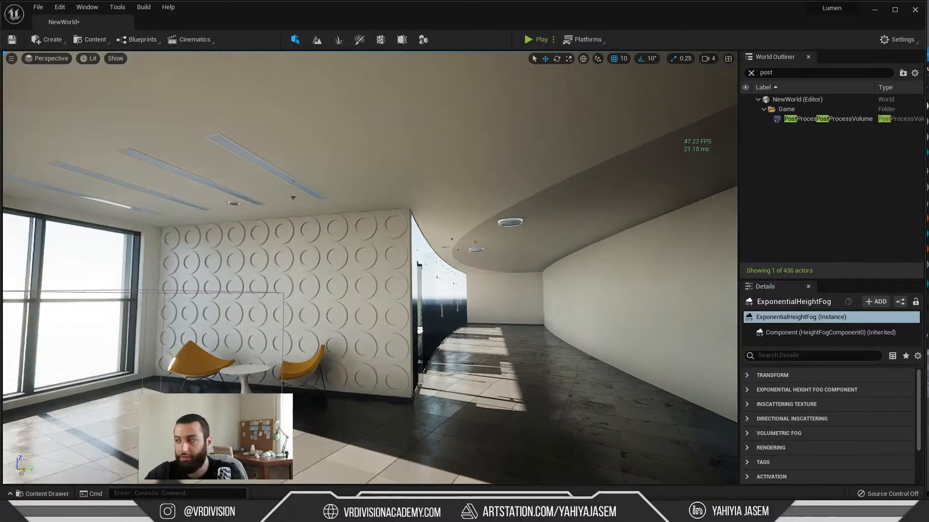
# Step: Deselect the height fog actor and save the level again
pyautogui.press('Escape')
pyautogui.moveTo(564, 339); pyautogui.dragTo(624, 363, button='right')
pyautogui.hotkey('ctrl', 's')
pyautogui.press('s')
# Step: Rotate the sun's direction so sunlight falls diagonally across the circle-patterned wall and the yellow chairs
pyautogui.moveTo(516, 328); pyautogui.dragTo(464, 317, button='right')
pyautogui.press('w')
pyautogui.press('w')
pyautogui.press('s')
pyautogui.hotkey('ctrl', 'l')
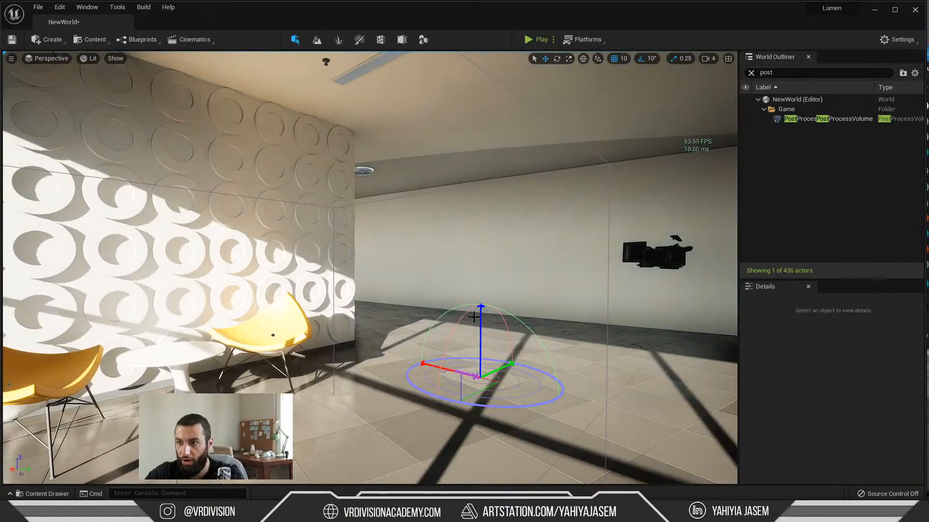
pyautogui.moveTo(473, 317); pyautogui.dragTo(450, 317, button='right')
pyautogui.press('s')
pyautogui.press('w')
pyautogui.press('d')
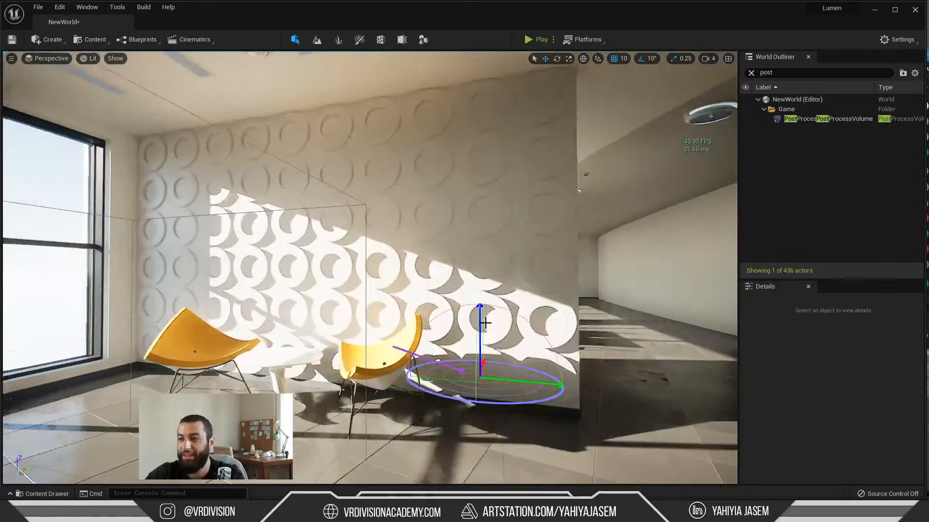
pyautogui.moveTo(554, 317)
pyautogui.mouseDown(button='right')
pyautogui.moveTo(543, 317)
pyautogui.moveTo(624, 310)
pyautogui.moveTo(552, 307)
pyautogui.moveTo(567, 307)
pyautogui.mouseUp(button='right')
pyautogui.press('s')
pyautogui.press('w')
# Step: Run the console command r.Shadow.Virtual.NormalBias
pyautogui.press('`')
pyautogui.write('r.Shadow.Virtual.NormalBias')
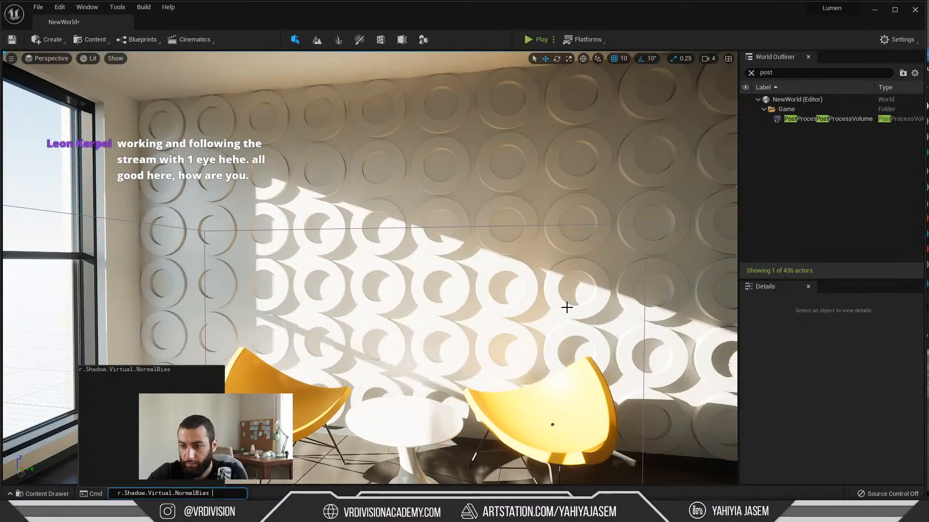
pyautogui.press('Return')
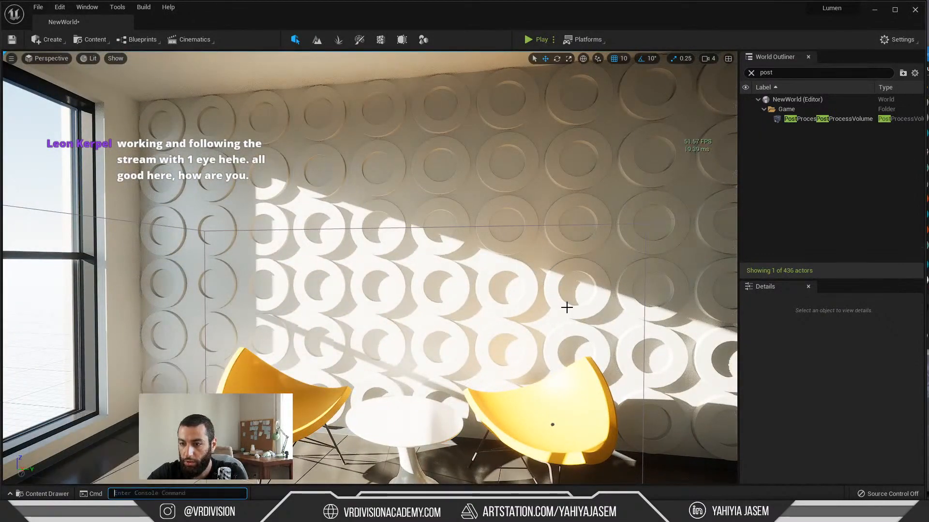
# Step: Switch to the Notepad notes and copy the command r.Shadow.Virtual.ResolutionLodBiasDirectional without its values
pyautogui.hotkey('alt', 'Tab')
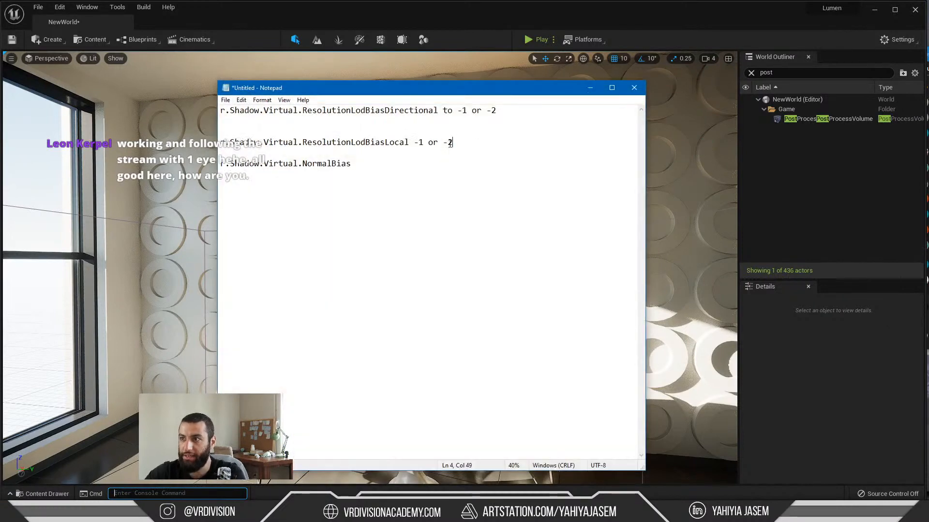
pyautogui.click(429, 143)
pyautogui.moveTo(424, 142); pyautogui.dragTo(227, 132)
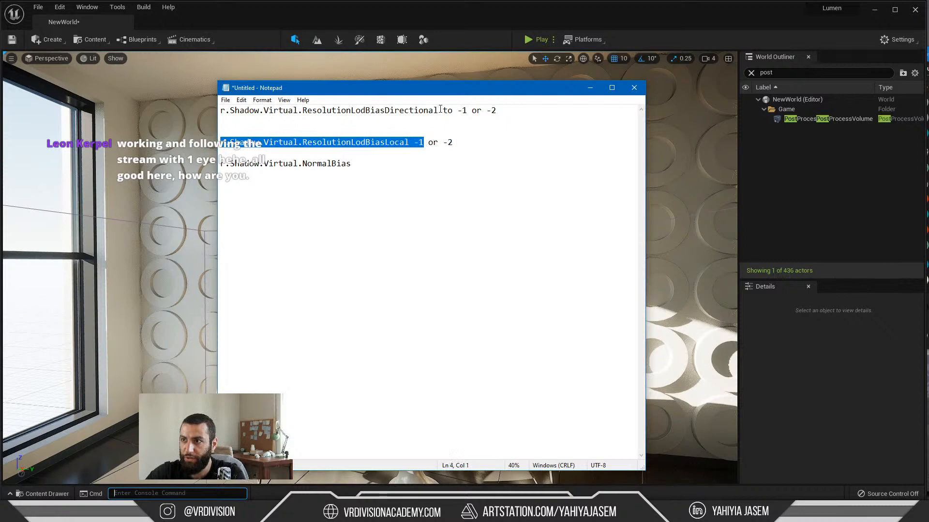
pyautogui.moveTo(440, 110); pyautogui.dragTo(218, 100)
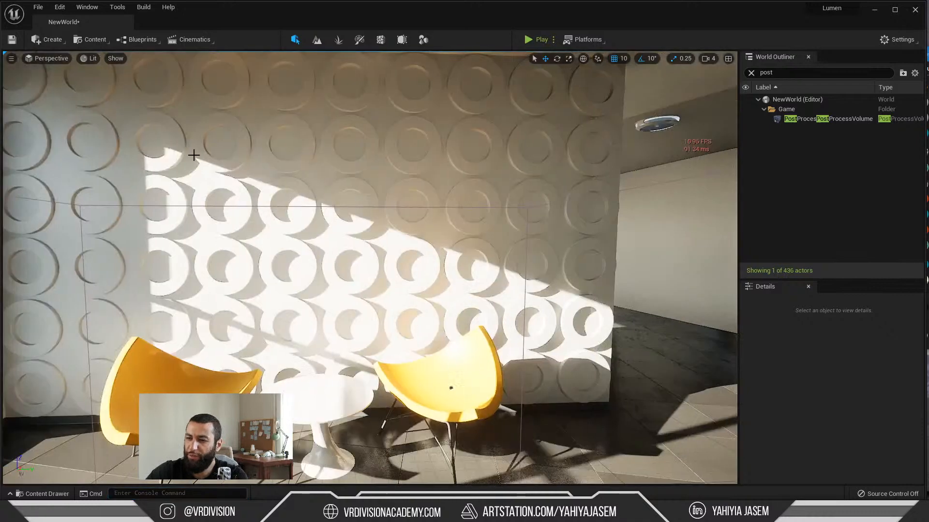
# Step: Run r.Shadow.Virtual.ResolutionLodBiasDirectional in the Unreal console and examine the shadow edges on the circle-patterned wall up close
pyautogui.write('r.Shadow.Virtual.ResolutionLodBiasDirectional')
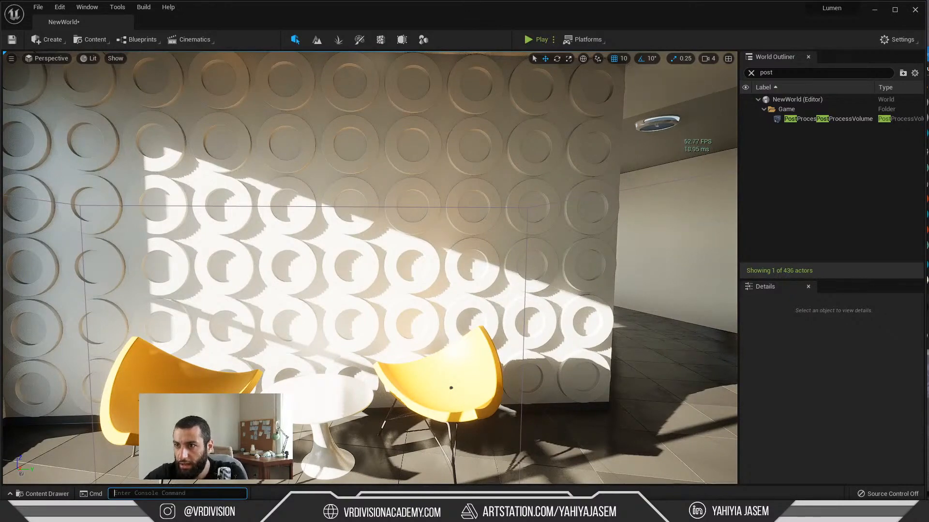
pyautogui.press('w')
pyautogui.moveTo(299, 394)
pyautogui.mouseDown(button='right')
pyautogui.moveTo(286, 394)
pyautogui.moveTo(295, 397)
pyautogui.mouseUp(button='right')
pyautogui.press('s')
pyautogui.press('w')
pyautogui.press('s')
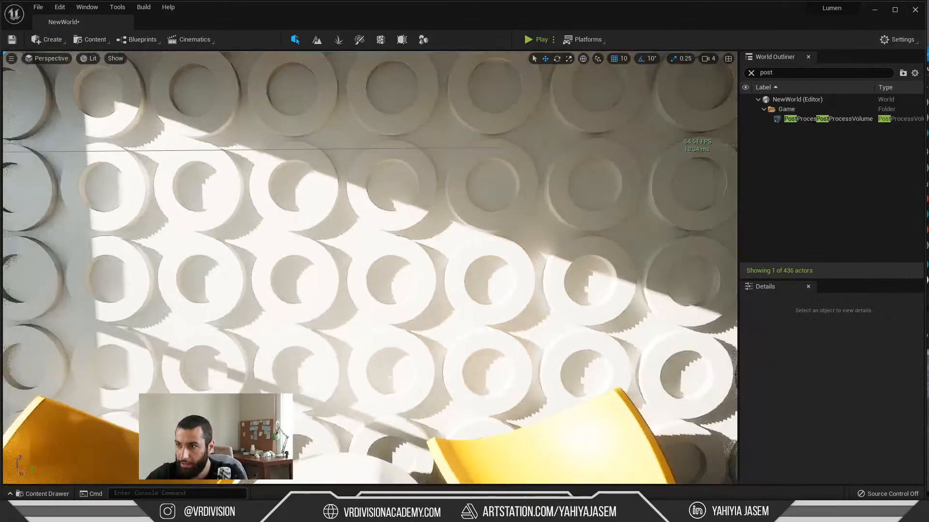
pyautogui.moveTo(412, 310); pyautogui.dragTo(412, 310, button='right')
# Step: Set r.Shadow.Virtual.ResolutionLodBiasDirectional to -1 through the console and check the shadow edges on the circle-patterned wall
pyautogui.write('r.Shadow.Virtual.ResolutionLodBiasDirectional')
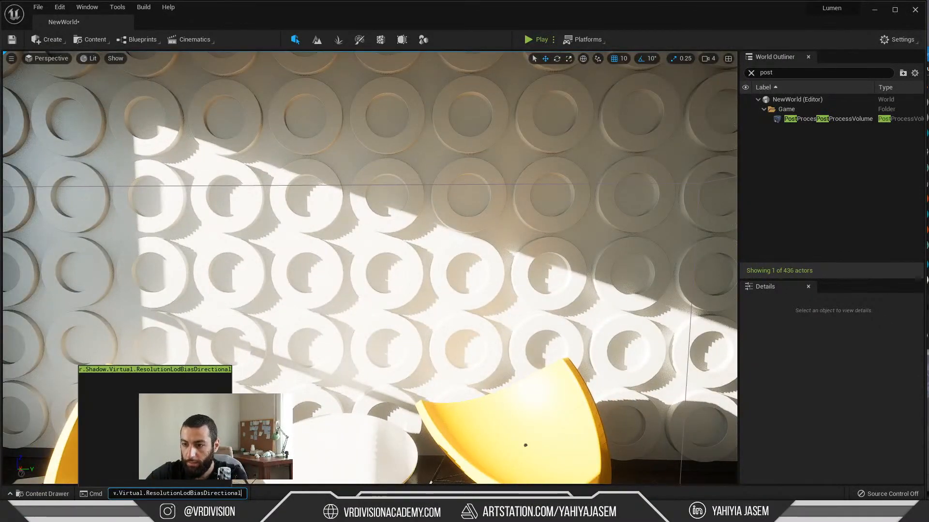
pyautogui.write('-')
pyautogui.press('BackSpace')
pyautogui.press('BackSpace')
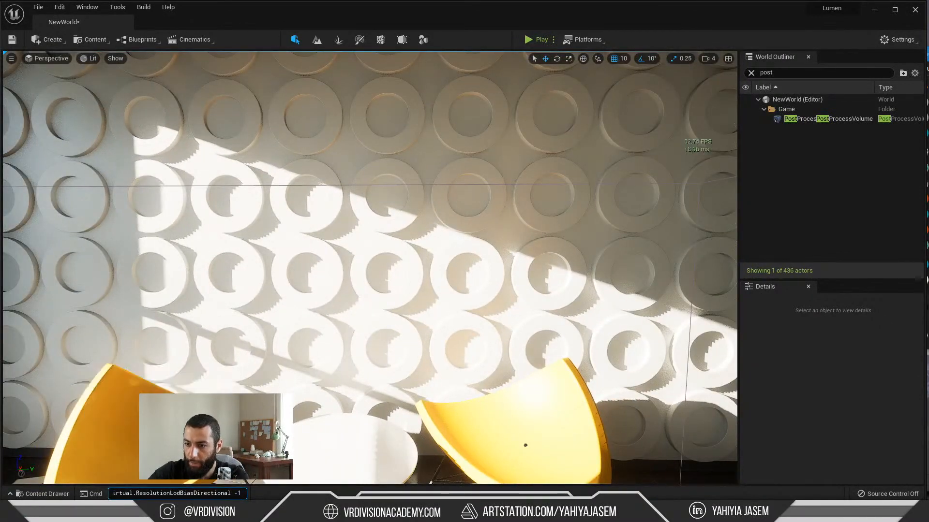
pyautogui.moveTo(386, 270); pyautogui.dragTo(434, 266, button='right')
pyautogui.moveTo(551, 402); pyautogui.dragTo(515, 396, button='right')
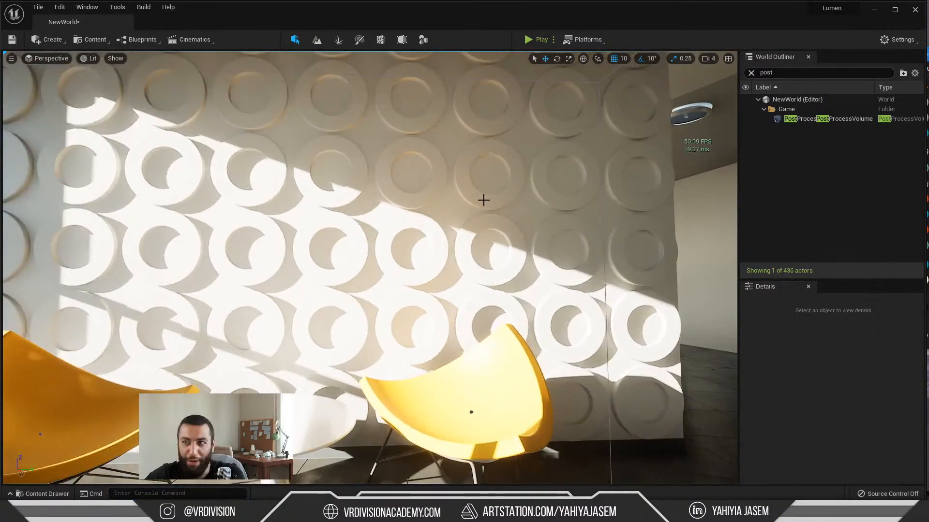
pyautogui.moveTo(484, 200); pyautogui.dragTo(479, 201, button='right')
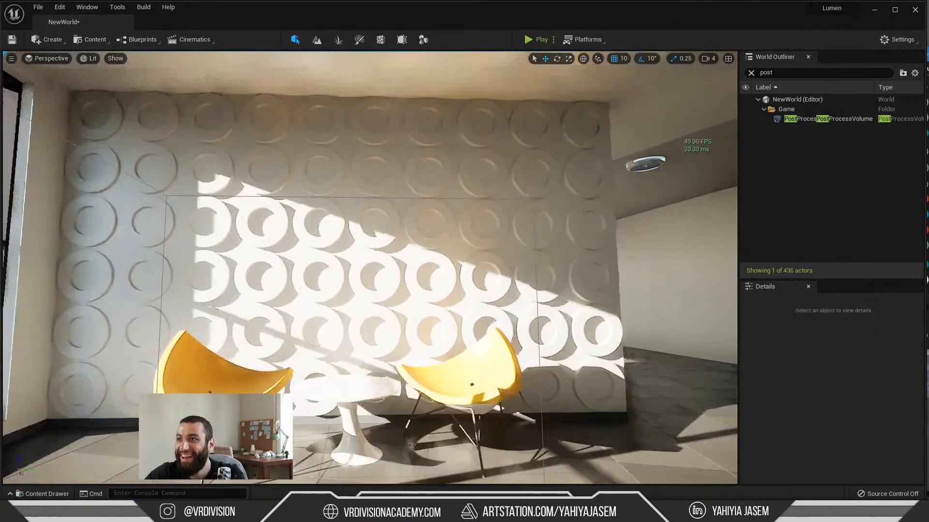
pyautogui.moveTo(450, 243)
pyautogui.mouseDown(button='right')
pyautogui.moveTo(450, 232)
pyautogui.moveTo(449, 261)
pyautogui.moveTo(448, 244)
pyautogui.moveTo(447, 259)
pyautogui.moveTo(460, 242)
pyautogui.mouseUp(button='right')
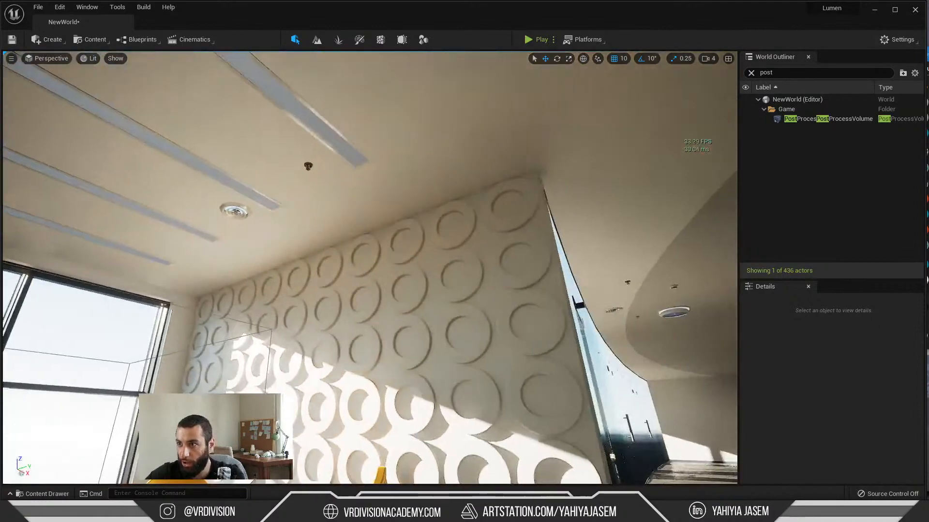
# Step: Select the yellow chair shell nearest the corridor and open its static mesh AI40_001_chair_001_00 for editing
pyautogui.click(435, 179)
pyautogui.moveTo(435, 179); pyautogui.dragTo(447, 239, button='right')
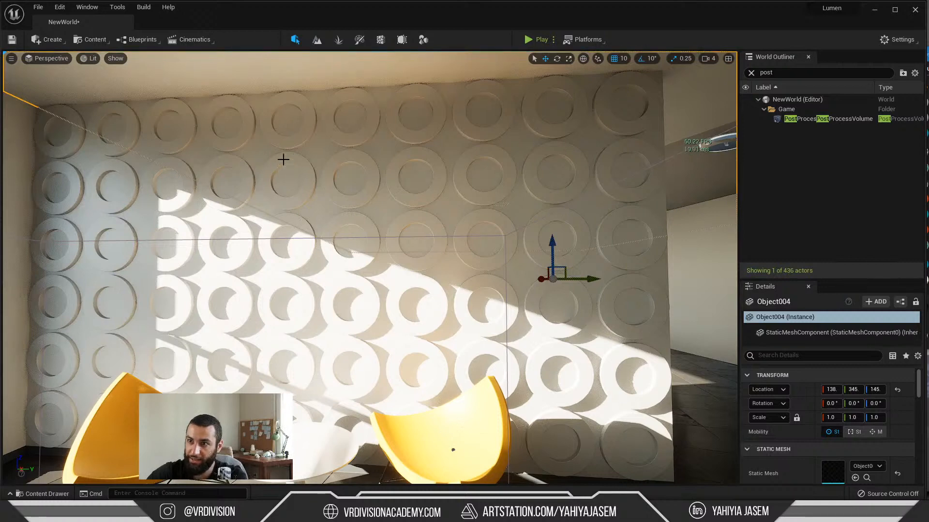
pyautogui.moveTo(390, 128)
pyautogui.mouseDown(button='right')
pyautogui.moveTo(380, 121)
pyautogui.moveTo(384, 138)
pyautogui.mouseUp(button='right')
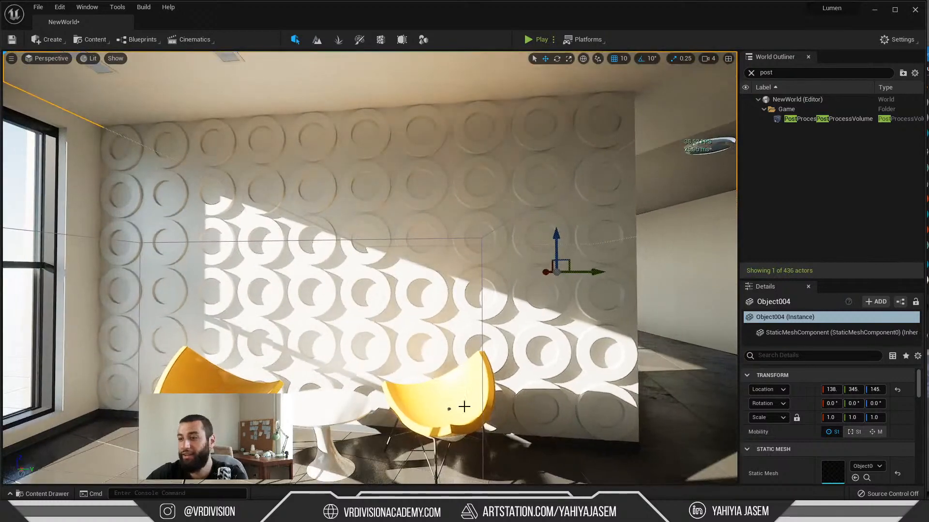
pyautogui.click(464, 409)
pyautogui.doubleClick(832, 472)
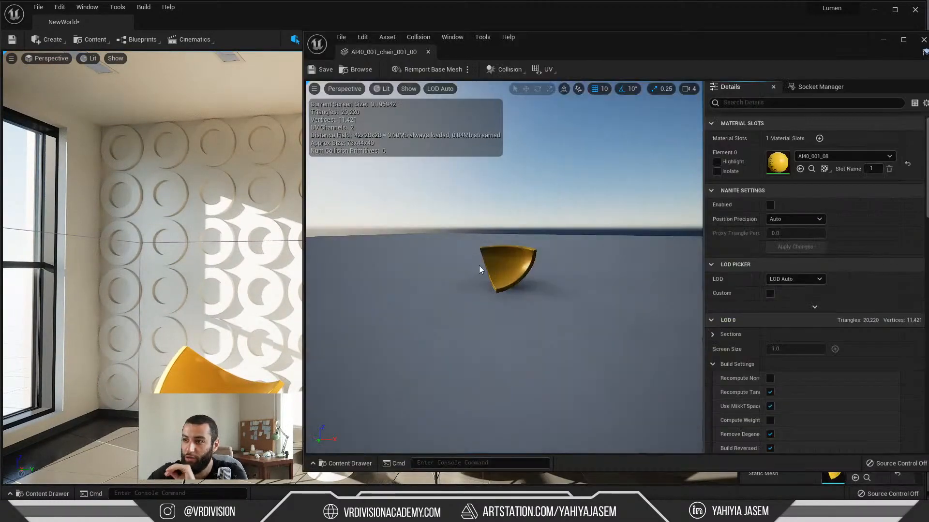
# Step: Open the chair mesh's material instance AI40_001_08 and inspect its colour and reflection on the preview sphere
pyautogui.moveTo(690, 57); pyautogui.dragTo(268, 237)
pyautogui.doubleClick(361, 347)
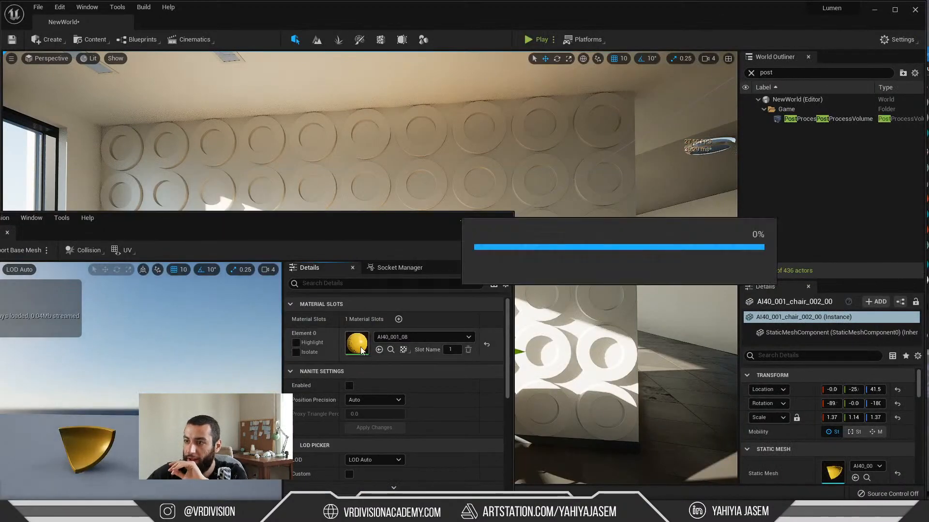
pyautogui.moveTo(329, 224); pyautogui.dragTo(1, 358)
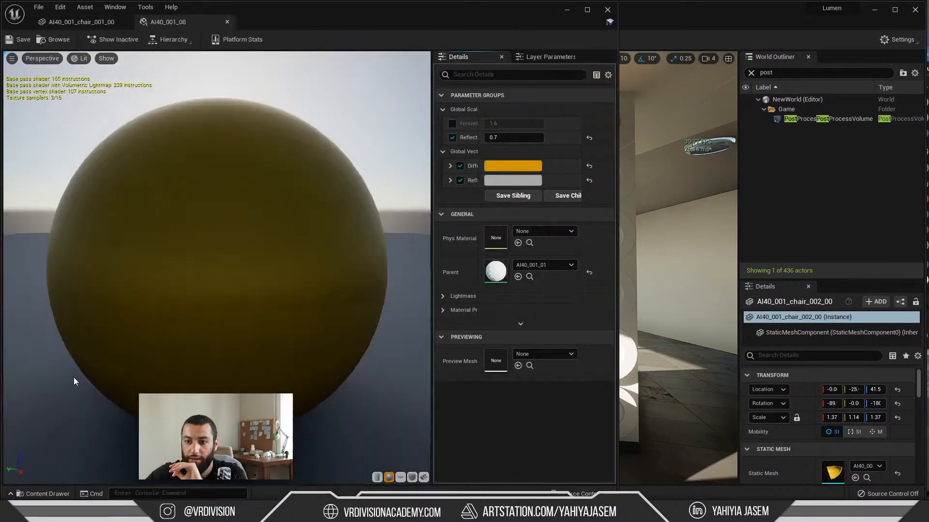
pyautogui.click(464, 39)
pyautogui.moveTo(420, 37); pyautogui.dragTo(614, 62)
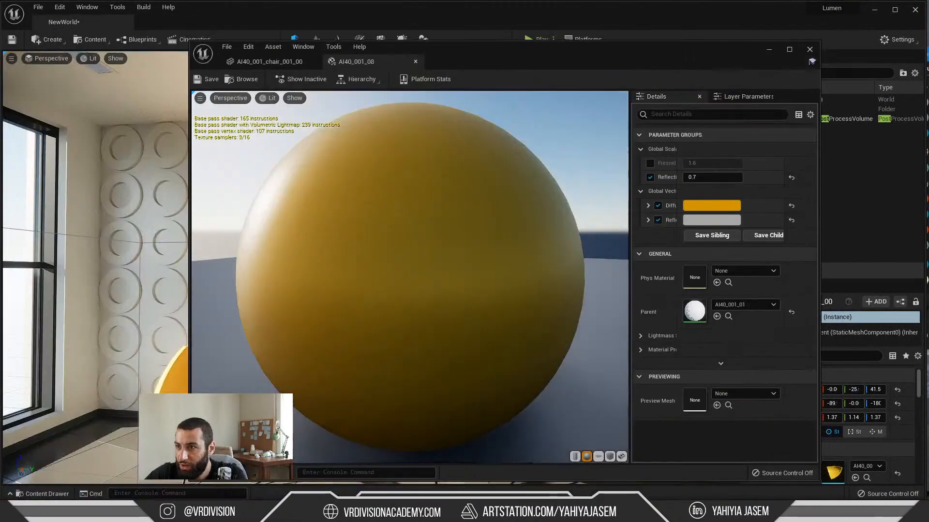
pyautogui.moveTo(452, 251); pyautogui.dragTo(496, 233)
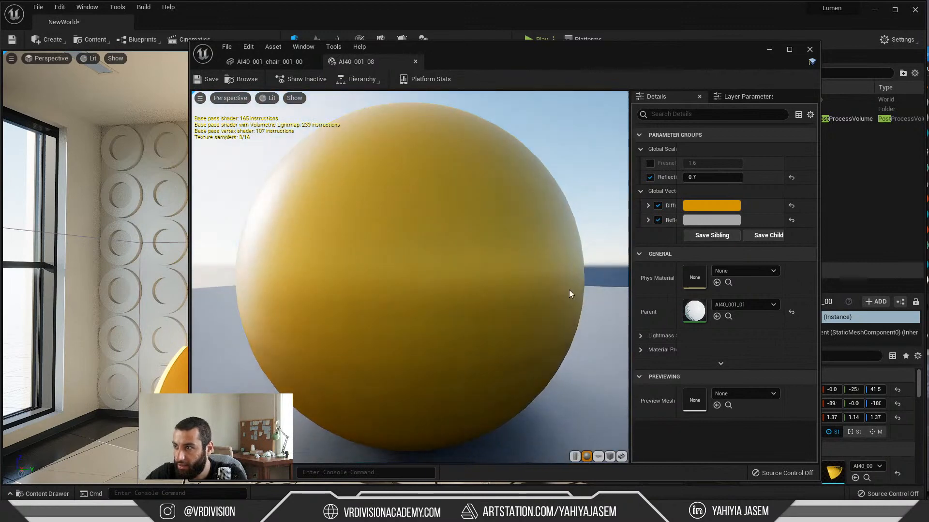
# Step: Open the parent material AI40_001_01 and examine how the Diffuse and Reflection parameters feed the result node, spreading the nodes apart
pyautogui.doubleClick(695, 314)
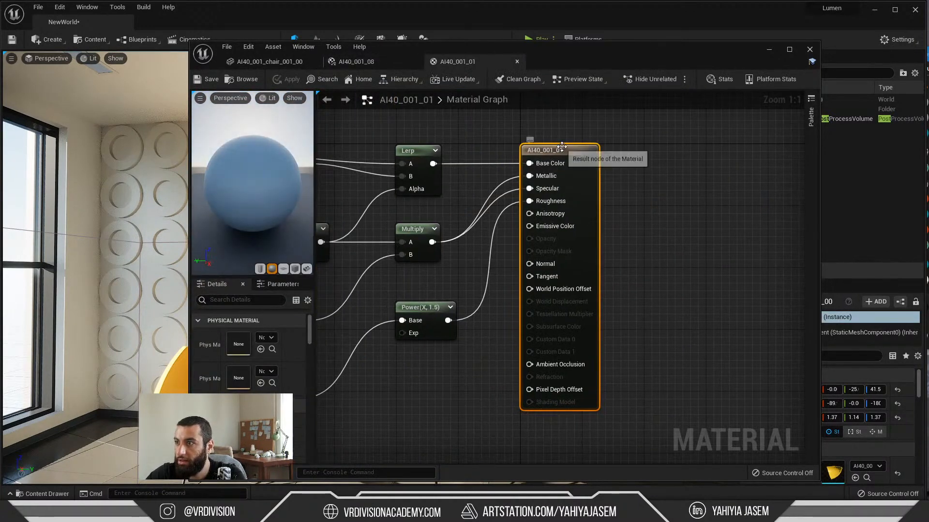
pyautogui.moveTo(561, 146); pyautogui.dragTo(669, 195)
pyautogui.moveTo(511, 190); pyautogui.dragTo(541, 205, button='right')
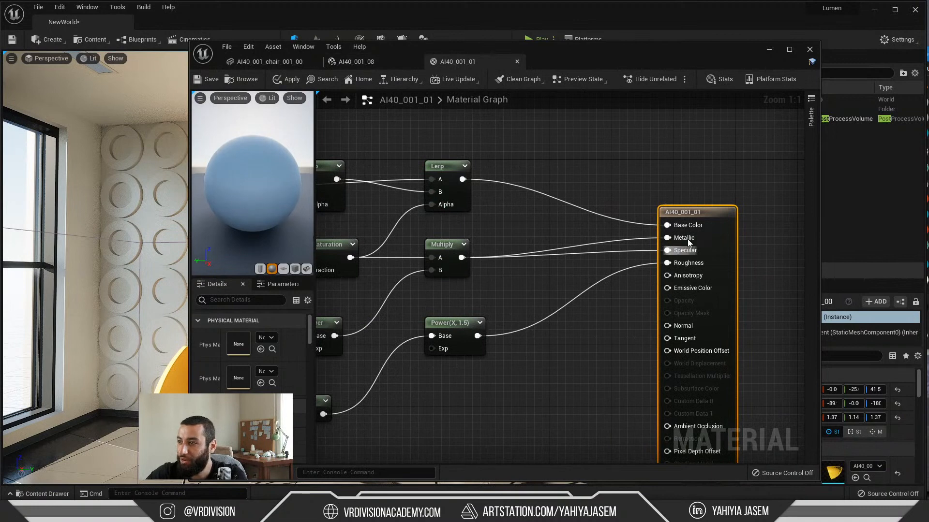
pyautogui.moveTo(624, 63); pyautogui.dragTo(228, 479)
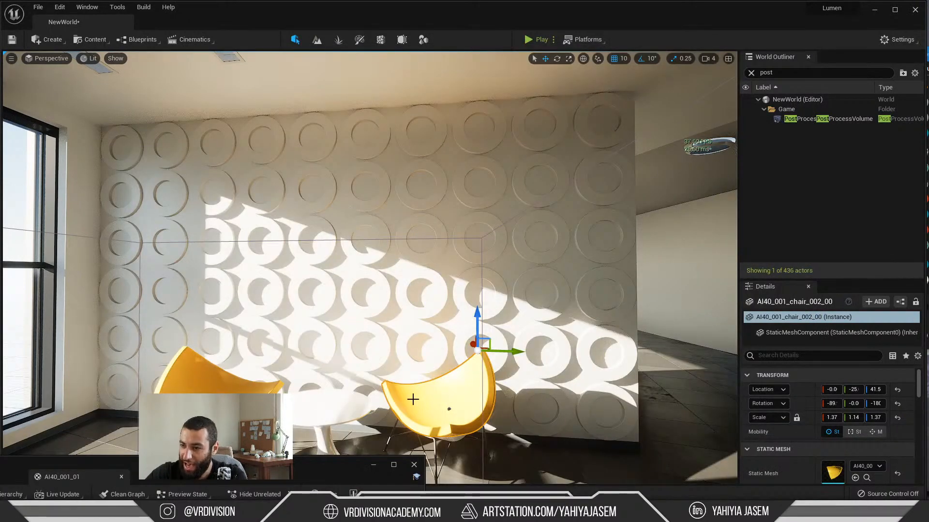
pyautogui.moveTo(343, 462); pyautogui.dragTo(523, 108)
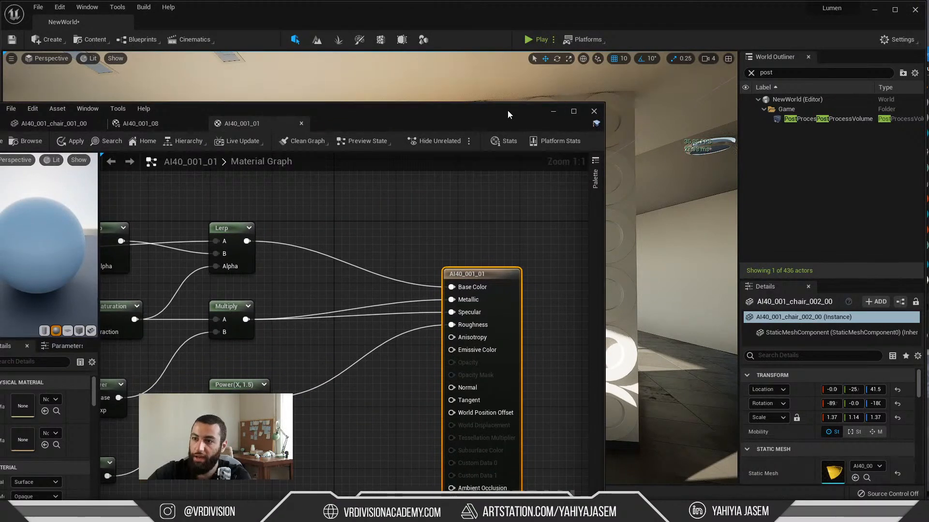
pyautogui.moveTo(399, 292); pyautogui.dragTo(535, 277, button='right')
pyautogui.click(140, 241)
pyautogui.moveTo(156, 196); pyautogui.dragTo(320, 205, button='right')
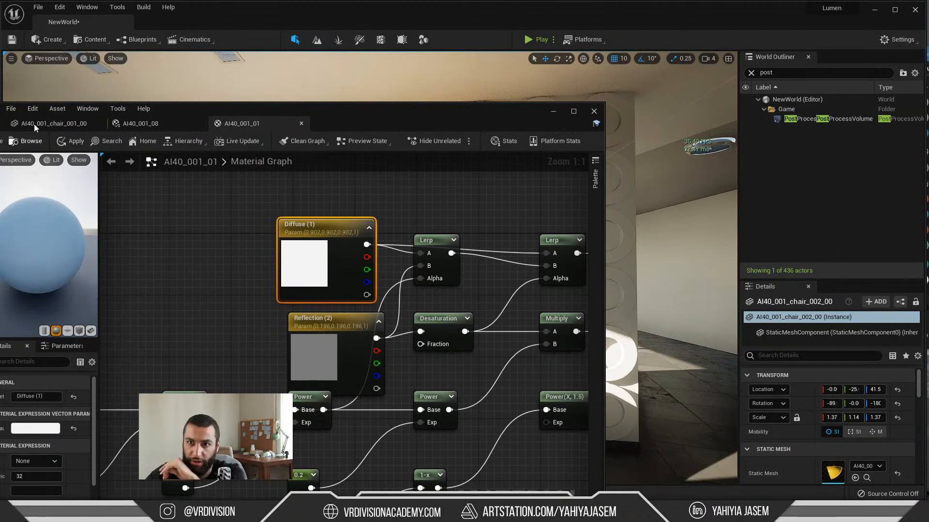
pyautogui.moveTo(309, 123); pyautogui.dragTo(355, 126)
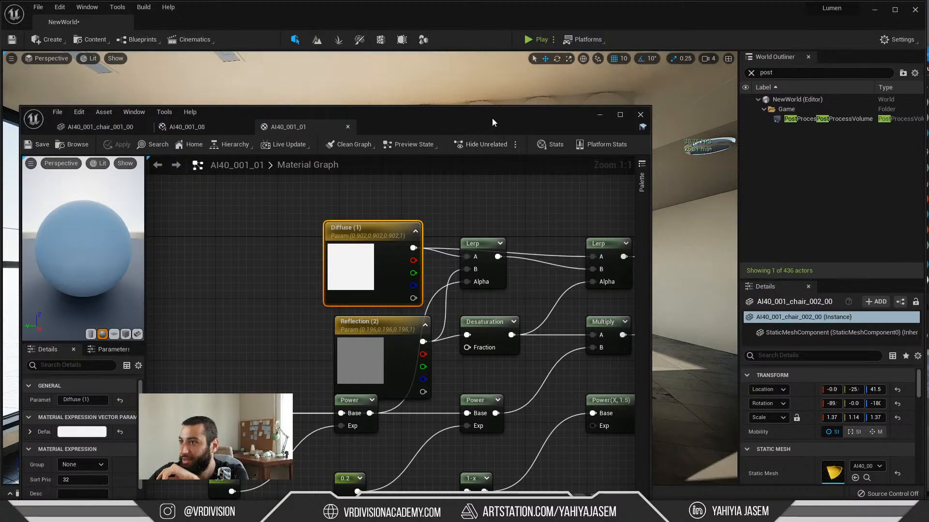
# Step: Put the material editor away and view both yellow chairs against the circle-patterned wall from farther back
pyautogui.moveTo(491, 117); pyautogui.dragTo(218, 286)
pyautogui.click(326, 285)
pyautogui.moveTo(329, 281); pyautogui.dragTo(457, 387, button='right')
pyautogui.press('s')
pyautogui.press('w')
pyautogui.press('s')
pyautogui.moveTo(470, 307)
pyautogui.mouseDown(button='right')
pyautogui.moveTo(416, 310)
pyautogui.moveTo(425, 276)
pyautogui.moveTo(470, 306)
pyautogui.mouseUp(button='right')
pyautogui.press('w')
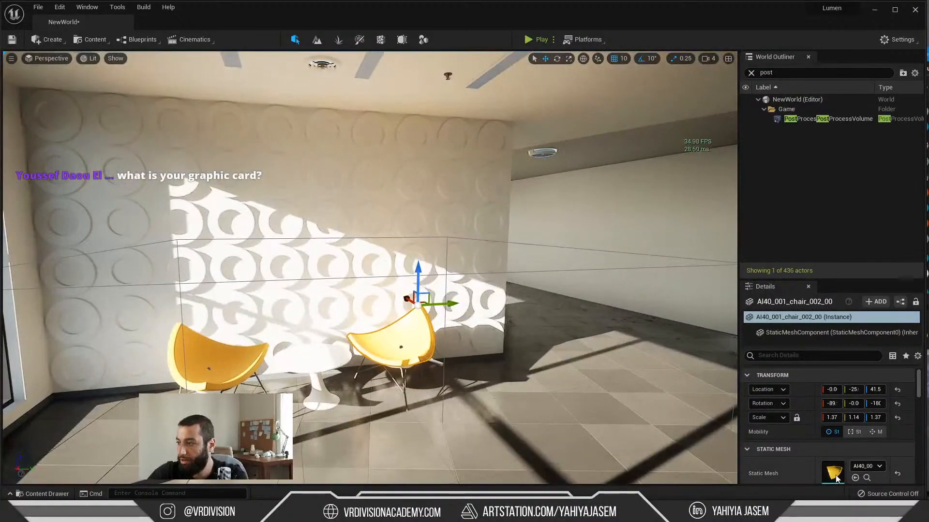
# Step: Reopen the selected chair's static mesh and its material instance, and open the diffuse colour for editing beside the level view
pyautogui.doubleClick(834, 474)
pyautogui.moveTo(281, 296); pyautogui.dragTo(187, 302)
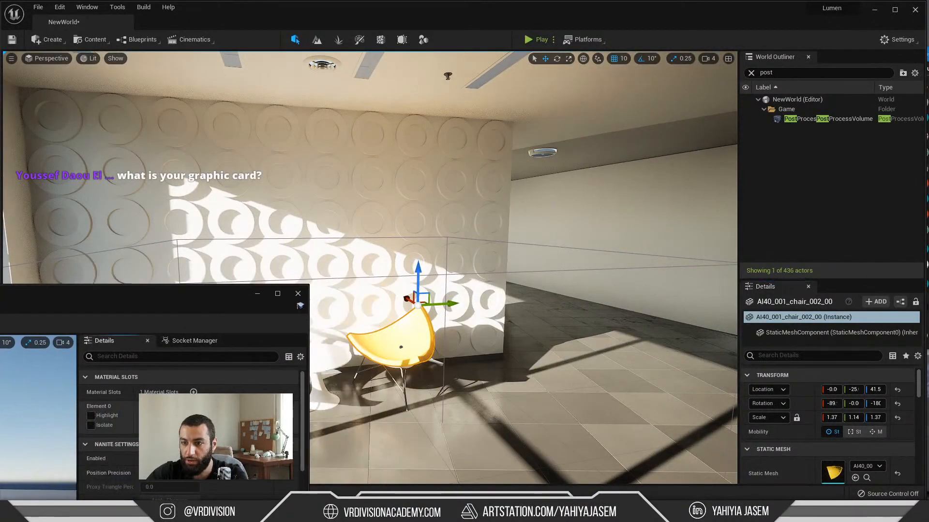
pyautogui.doubleClick(154, 416)
pyautogui.click(200, 450)
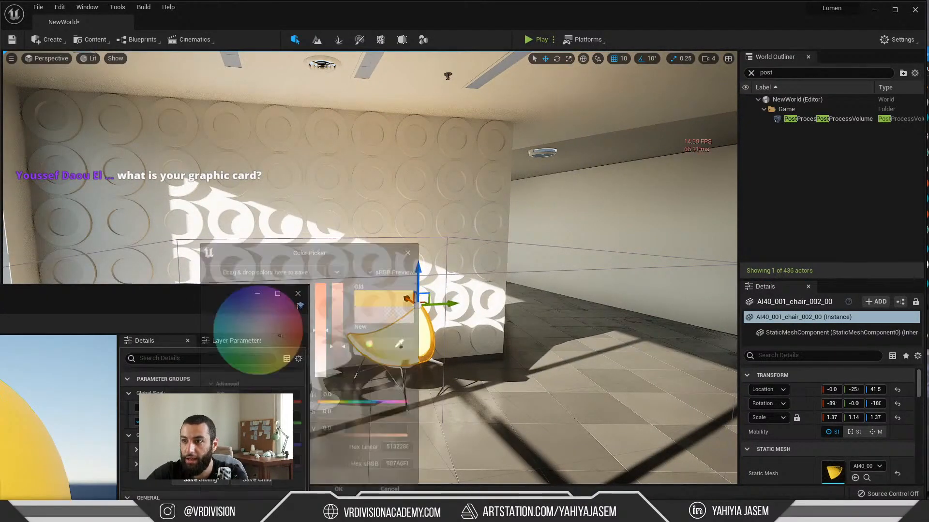
pyautogui.moveTo(333, 260); pyautogui.dragTo(138, 257)
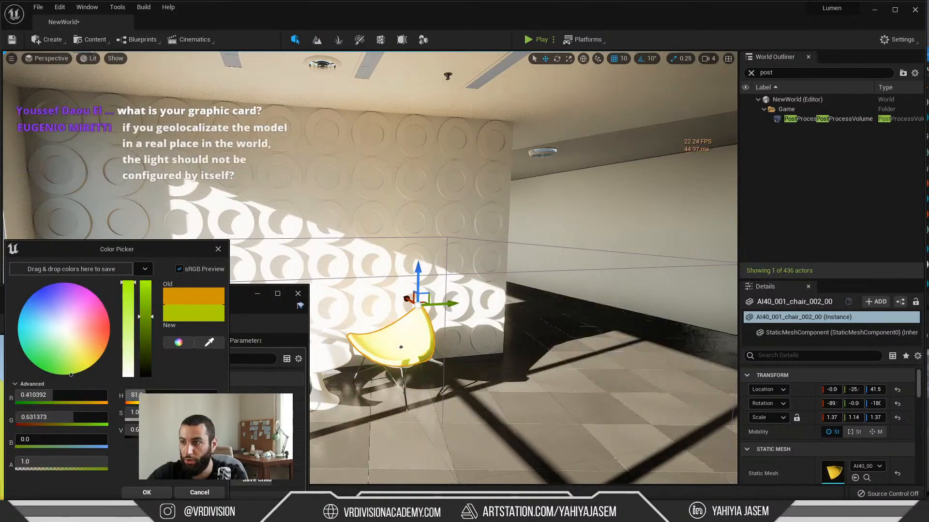
# Step: Try green, blue and red as the chair's diffuse colour and check the colour bounce on the patterned wall
pyautogui.click(47, 372)
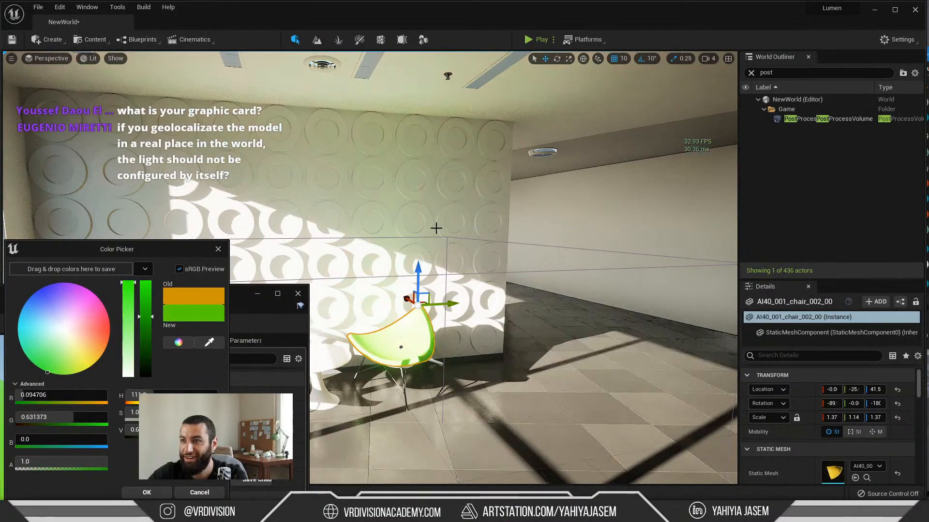
pyautogui.moveTo(46, 372); pyautogui.dragTo(45, 287)
pyautogui.moveTo(385, 376); pyautogui.dragTo(357, 386, button='right')
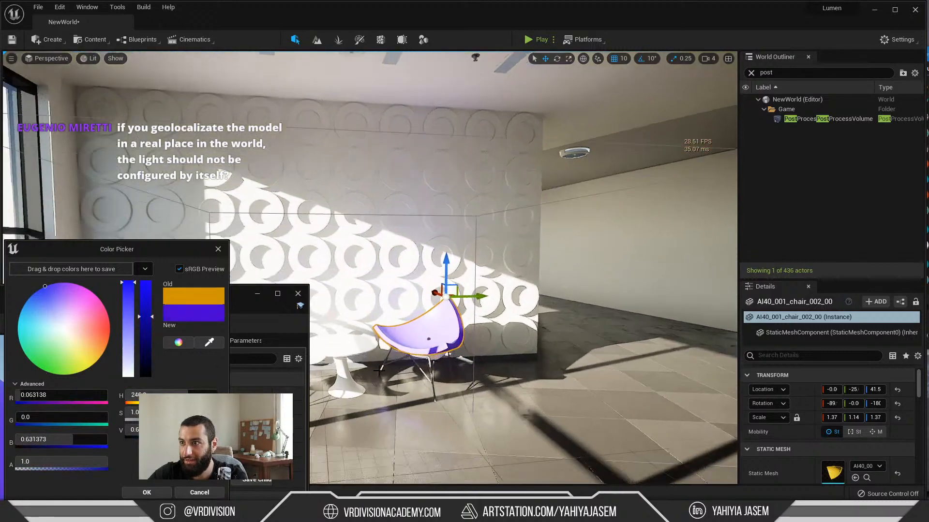
pyautogui.click(110, 328)
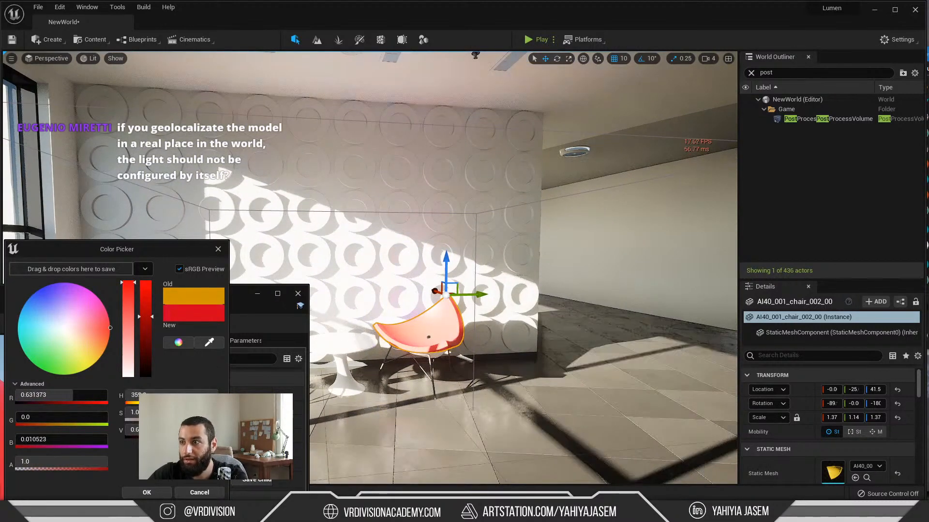
pyautogui.moveTo(413, 290)
pyautogui.mouseDown(button='right')
pyautogui.moveTo(338, 290)
pyautogui.moveTo(419, 279)
pyautogui.mouseUp(button='right')
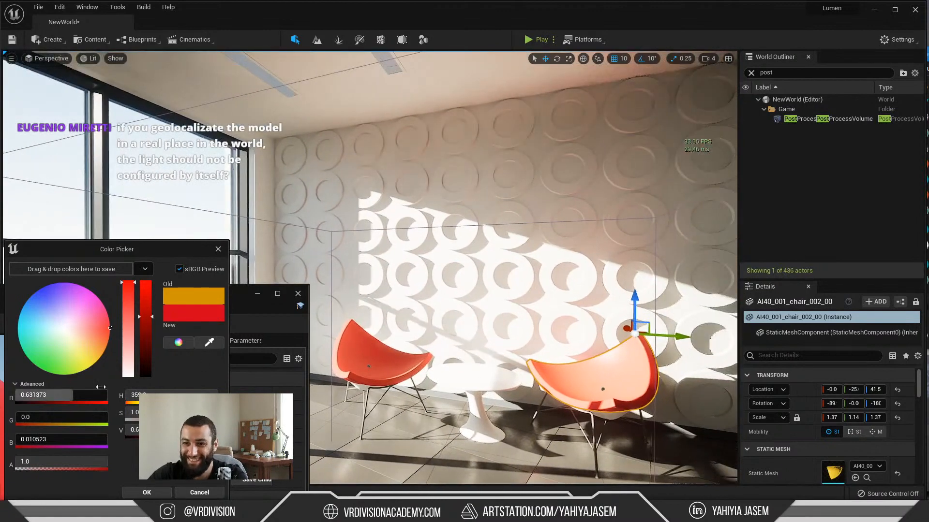
# Step: Set the chair material's diffuse colour to yellow-green, accept it, and close the asset editor
pyautogui.moveTo(111, 328); pyautogui.dragTo(73, 374)
pyautogui.moveTo(516, 316)
pyautogui.mouseDown(button='right')
pyautogui.moveTo(544, 324)
pyautogui.moveTo(513, 320)
pyautogui.mouseUp(button='right')
pyautogui.click(146, 492)
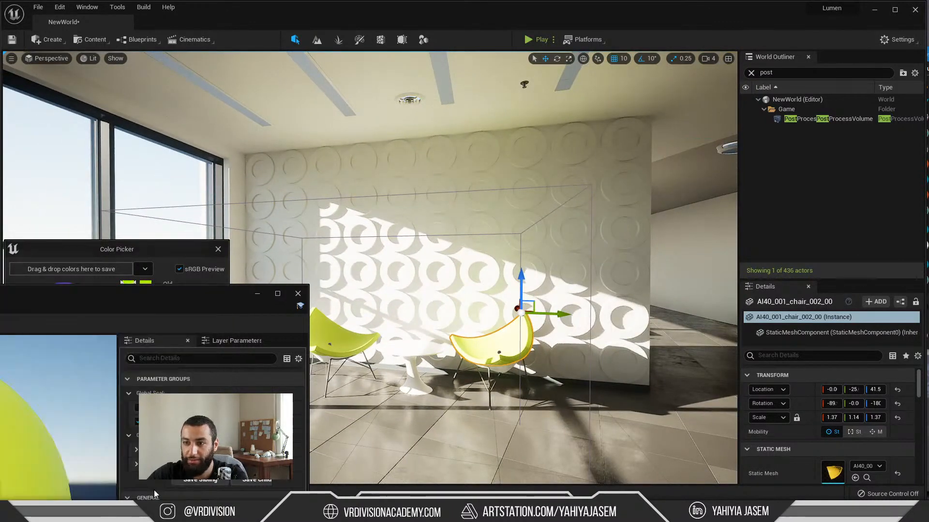
pyautogui.click(293, 295)
pyautogui.click(375, 311)
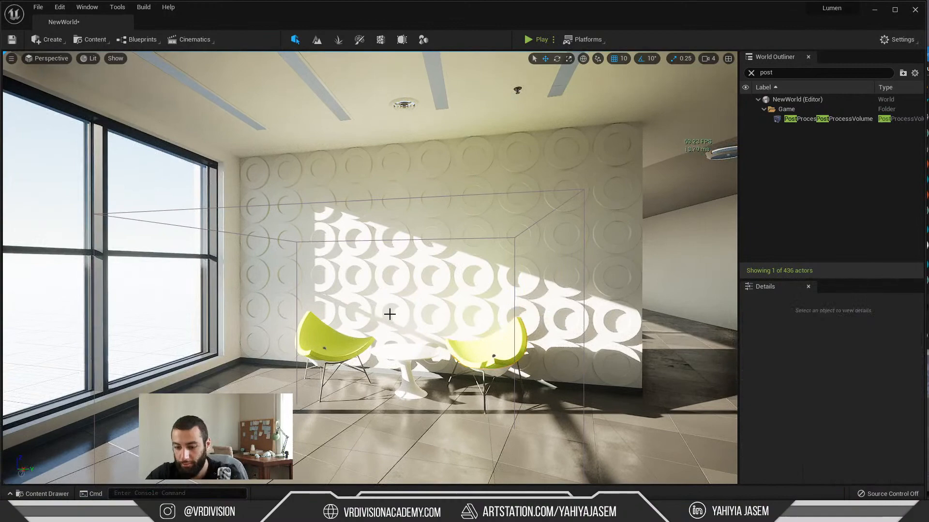
# Step: Rotate the sun so that direct light falls across the circle-patterned wall, the corridor wall and the floor
pyautogui.hotkey('ctrl', 'l')
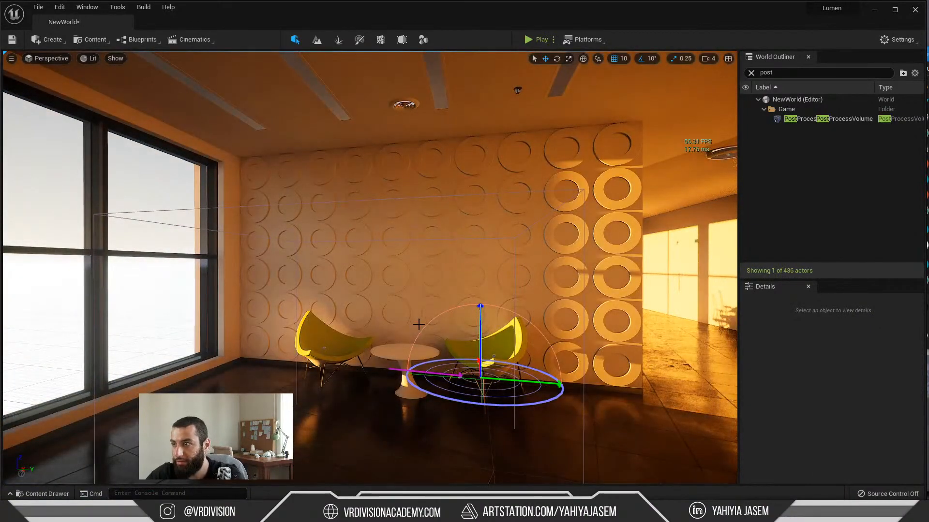
pyautogui.moveTo(419, 325); pyautogui.dragTo(426, 311)
pyautogui.hotkey('ctrl', 'l')
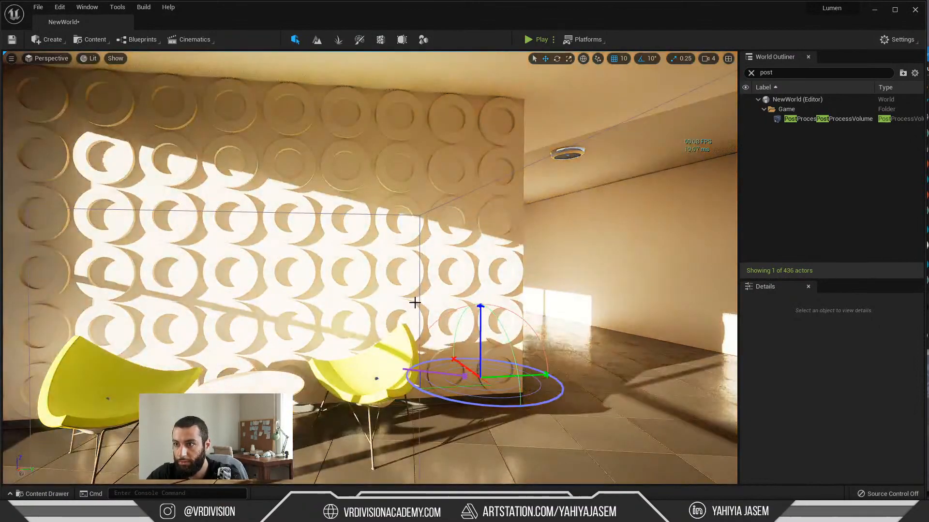
pyautogui.press('s')
pyautogui.moveTo(415, 303); pyautogui.dragTo(459, 307, button='right')
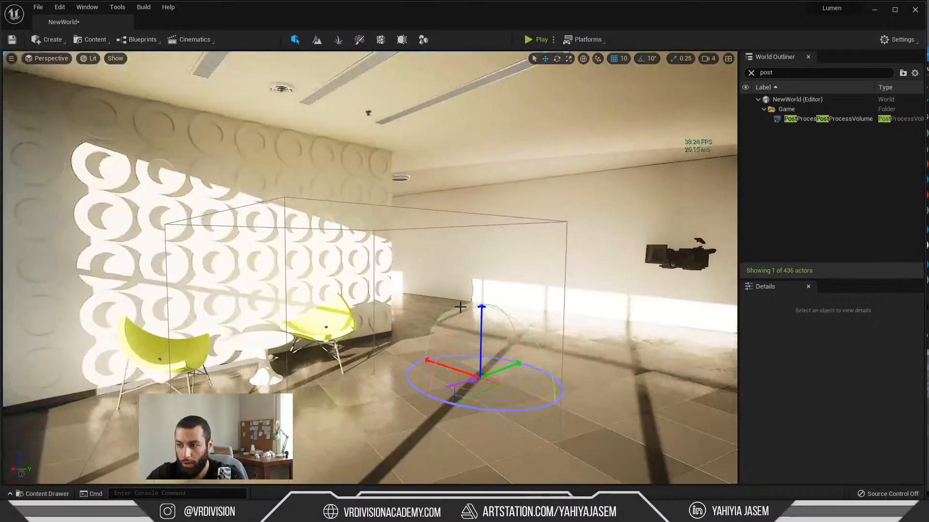
# Step: Set r.Shadow.Virtual.ResolutionLodBiasDirectional to -3 through the console and examine the window shadows on the tiled floor
pyautogui.press('`')
pyautogui.write('r.Shadow.Virtual.ResolutionLodBiasDirectional')
pyautogui.write('-3')
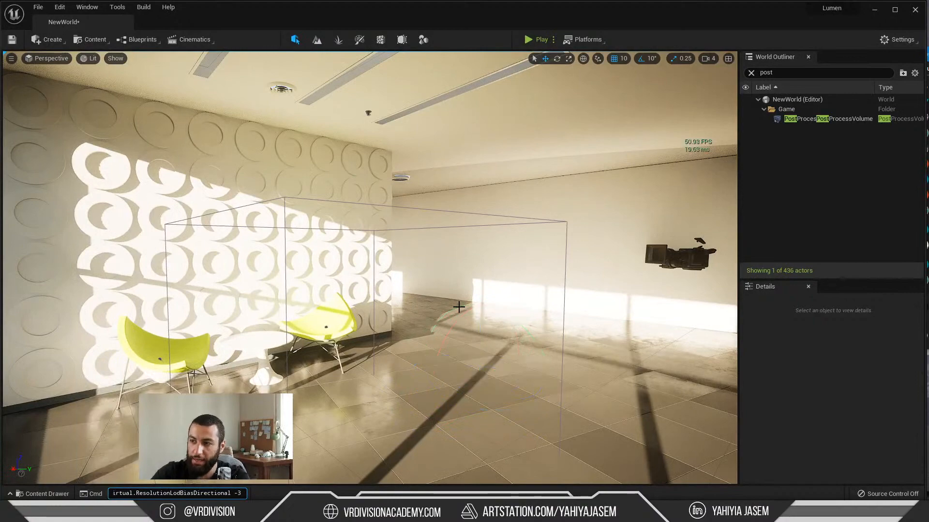
pyautogui.press('Return')
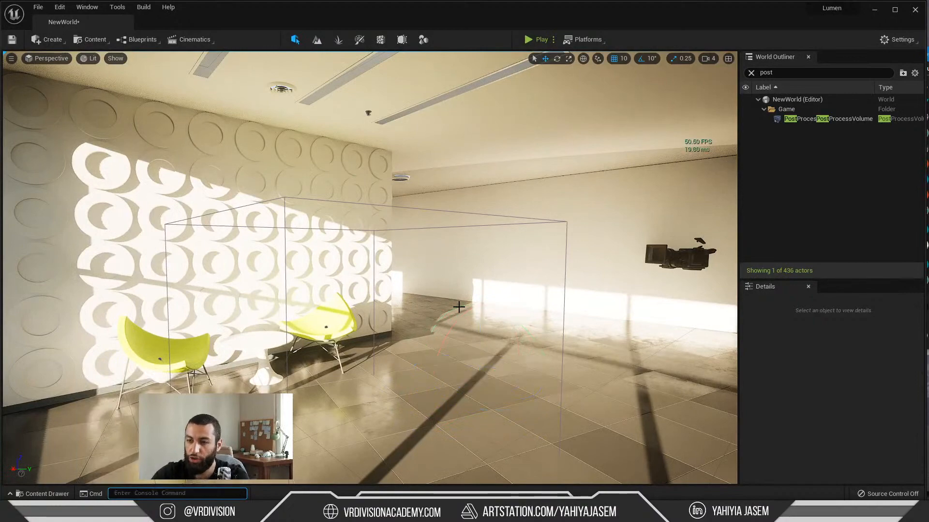
pyautogui.moveTo(459, 307); pyautogui.dragTo(322, 268, button='right')
pyautogui.press('`')
pyautogui.press('Up')
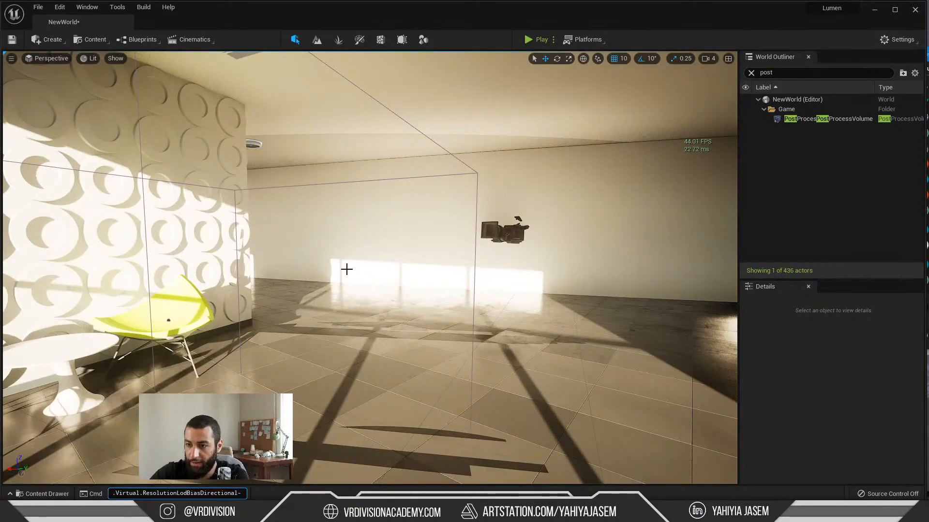
pyautogui.write('-2')
pyautogui.press('Return')
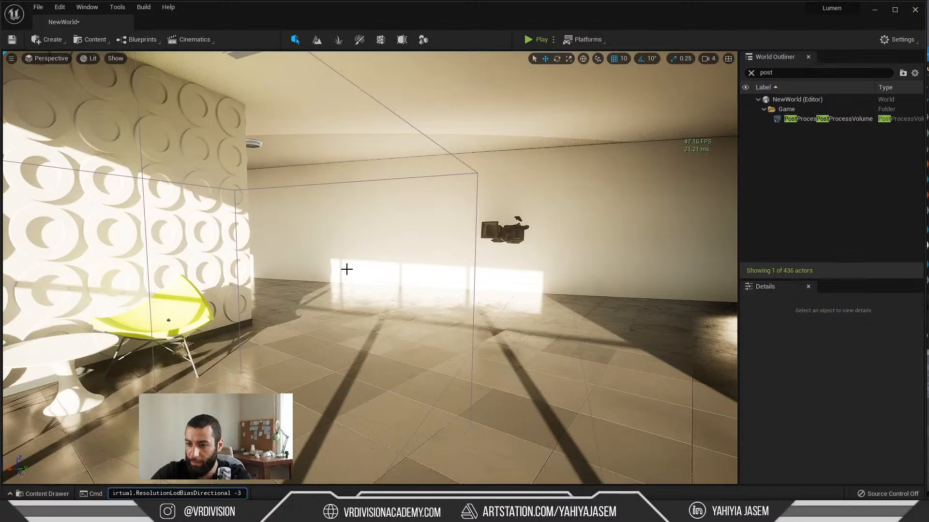
pyautogui.moveTo(395, 288)
pyautogui.mouseDown()
pyautogui.moveTo(377, 263)
pyautogui.moveTo(395, 288)
pyautogui.mouseUp()
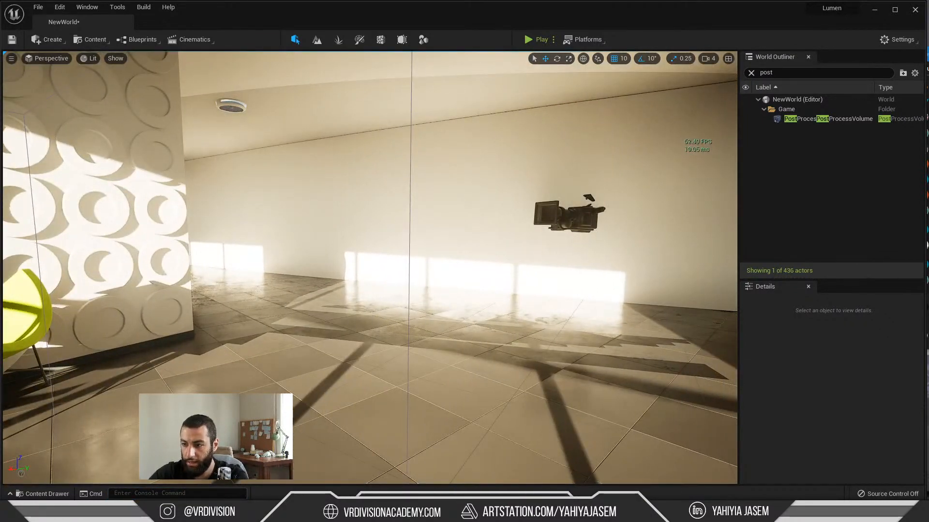
# Step: Switch to the Notepad notes, copy the command r.Shadow.Virtual.NormalBias, and return to the Unreal level
pyautogui.hotkey('alt', 'Tab')
pyautogui.click(388, 163)
pyautogui.hotkey('shift', 'Home')
pyautogui.hotkey('ctrl', 'c')
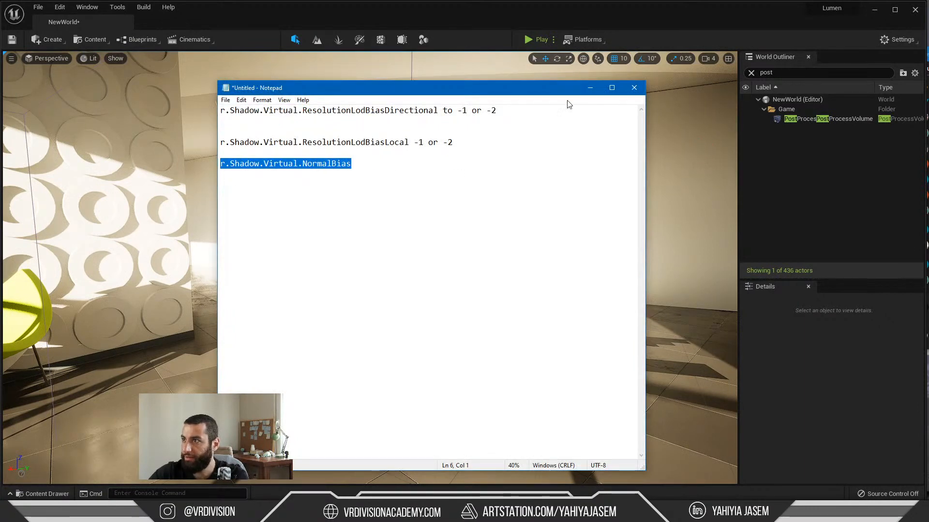
pyautogui.click(594, 91)
pyautogui.moveTo(555, 137); pyautogui.dragTo(555, 116, button='right')
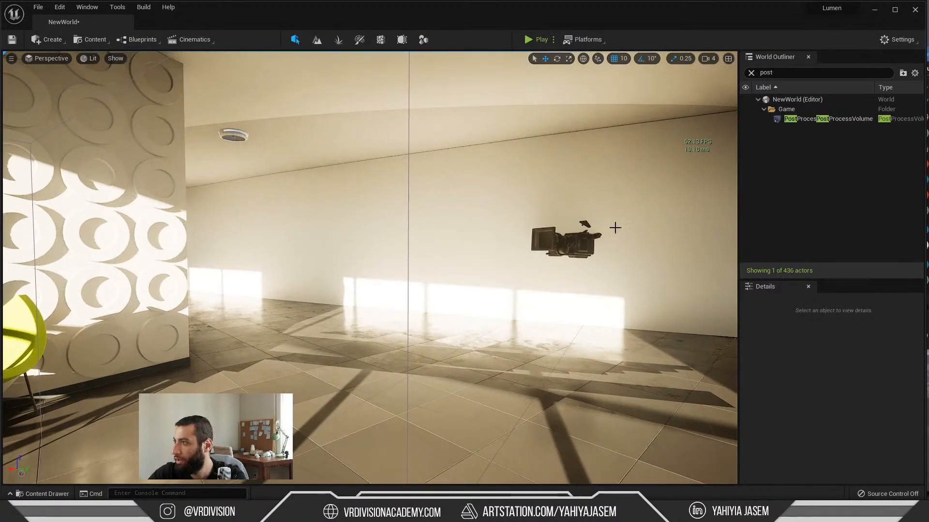
# Step: Set r.Shadow.Virtual.NormalBias to 1 through the console and check the shadows on the floor and corridor wall
pyautogui.moveTo(615, 228); pyautogui.dragTo(600, 242, button='right')
pyautogui.hotkey('ctrl', 'v')
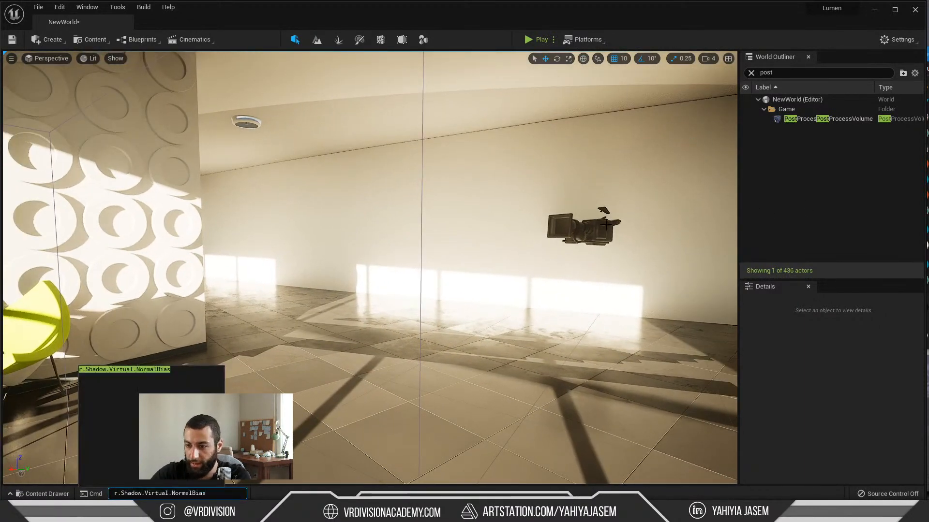
pyautogui.write('1')
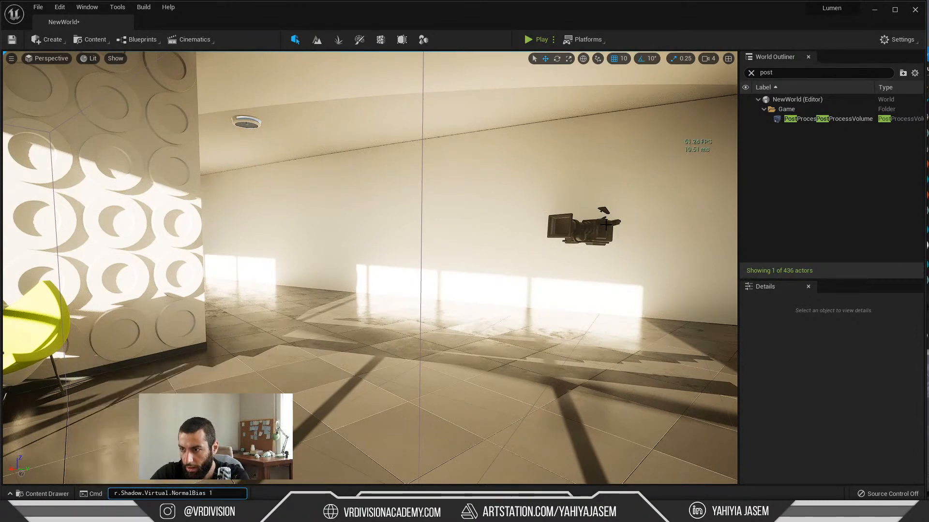
pyautogui.moveTo(555, 105); pyautogui.dragTo(536, 95, button='right')
pyautogui.press('s')
pyautogui.press('w')
pyautogui.moveTo(542, 145); pyautogui.dragTo(543, 144, button='right')
pyautogui.press('s')
# Step: Set r.Shadow.Virtual.NormalBias to 0 through the console and inspect the shadow edges on the circle-patterned wall
pyautogui.press('`')
pyautogui.press('Up')
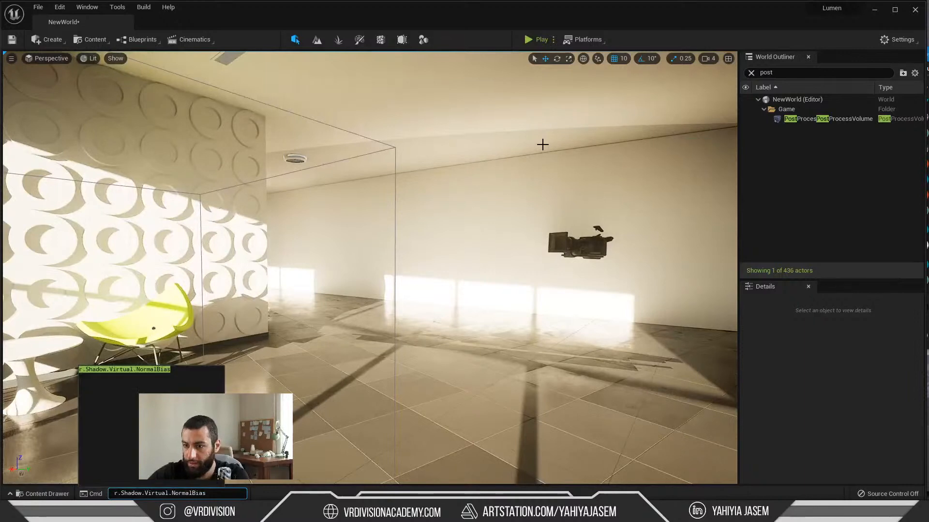
pyautogui.press('BackSpace')
pyautogui.write('0')
pyautogui.press('Return')
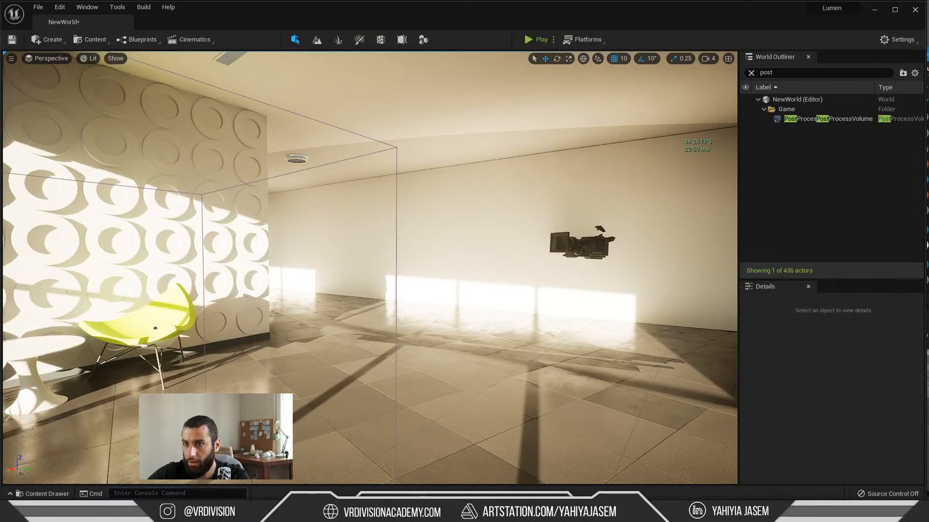
pyautogui.moveTo(589, 128); pyautogui.dragTo(363, 210, button='right')
pyautogui.press('w')
pyautogui.press('s')
pyautogui.press('s')
pyautogui.press('w')
pyautogui.press('s')
pyautogui.press('w')
# Step: Recall r.Shadow.Virtual.NormalBias in the console and examine the ring shadows on the circle-patterned wall up close
pyautogui.press('`')
pyautogui.hotkey('ctrl', 'v')
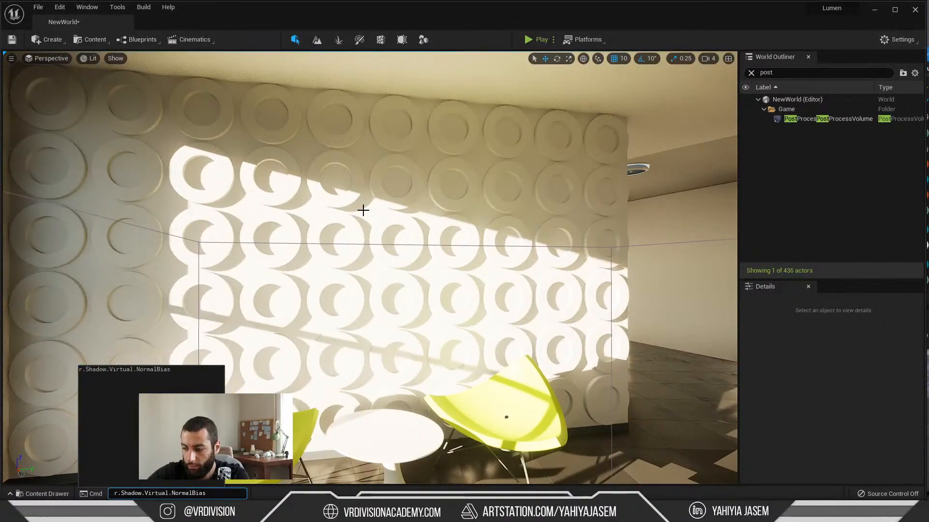
pyautogui.press('w')
pyautogui.moveTo(449, 219); pyautogui.dragTo(453, 261, button='right')
pyautogui.press('w')
pyautogui.press('w')
pyautogui.press('`')
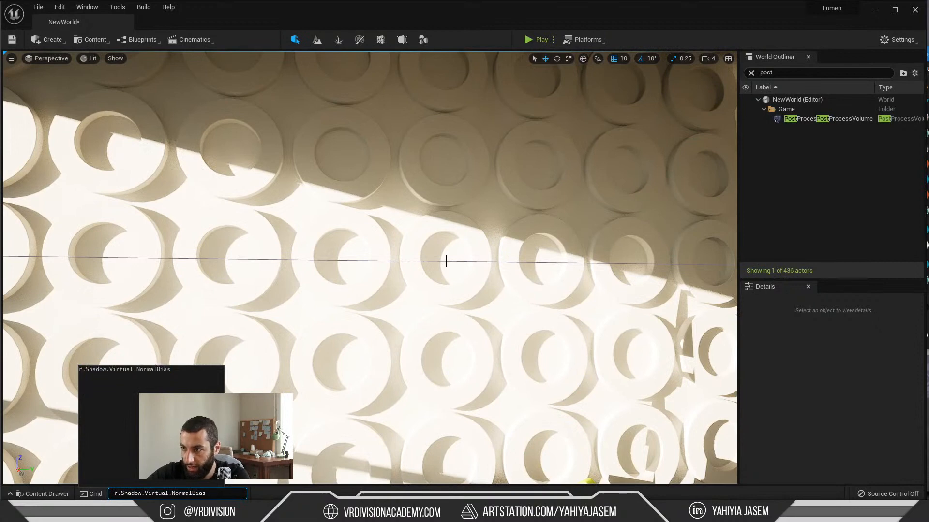
pyautogui.press('w')
pyautogui.moveTo(446, 261); pyautogui.dragTo(455, 259, button='right')
pyautogui.press('`')
pyautogui.press('Up')
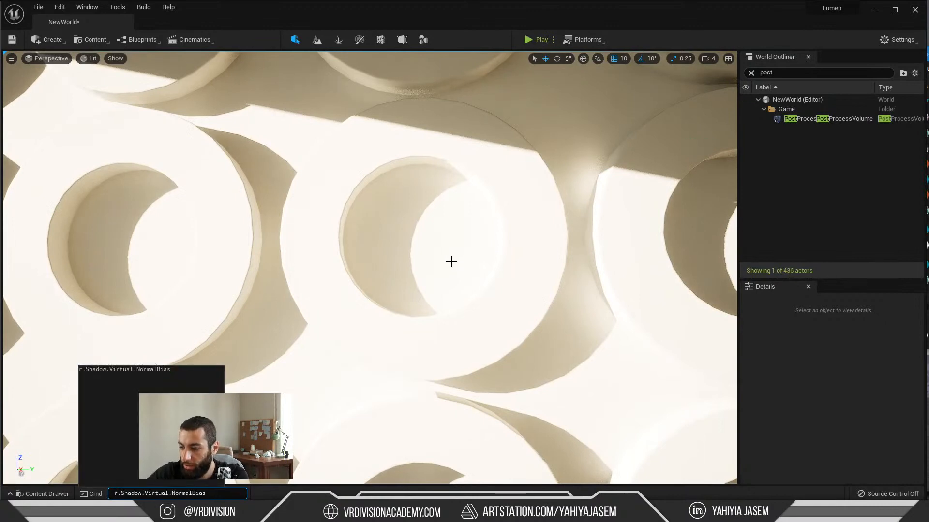
pyautogui.press('Return')
pyautogui.press('s')
pyautogui.moveTo(469, 248); pyautogui.dragTo(411, 253, button='right')
pyautogui.press('w')
pyautogui.press('s')
pyautogui.press('w')
# Step: Check the NormalBias command in the Notepad notes, then set r.Shadow.Virtual.NormalBias to 1 through the Unreal console
pyautogui.hotkey('alt', 'Tab')
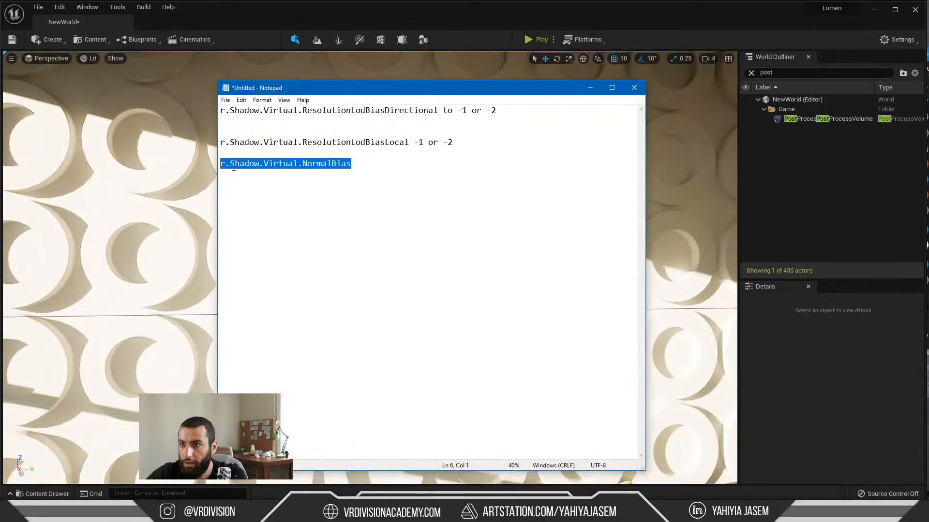
pyautogui.moveTo(232, 166); pyautogui.dragTo(246, 167)
pyautogui.hotkey('alt', 'Tab')
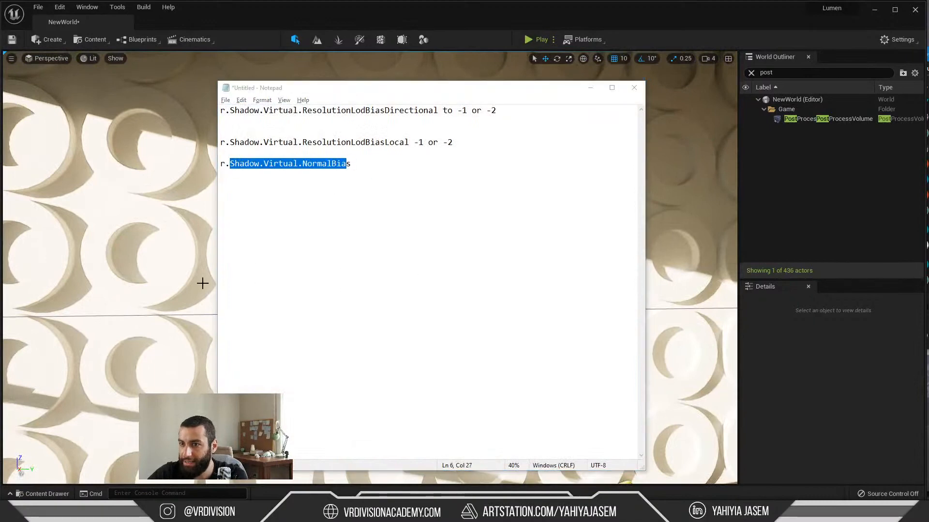
pyautogui.press('s')
pyautogui.moveTo(279, 231); pyautogui.dragTo(328, 245, button='right')
pyautogui.press('`')
pyautogui.write('r.Shadow.Virtual.NormalBias')
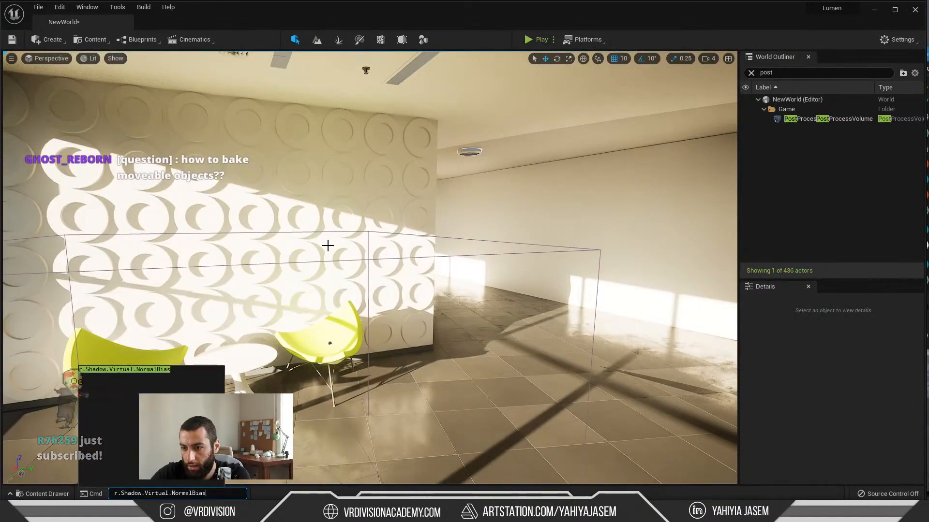
pyautogui.write('1')
pyautogui.press('Return')
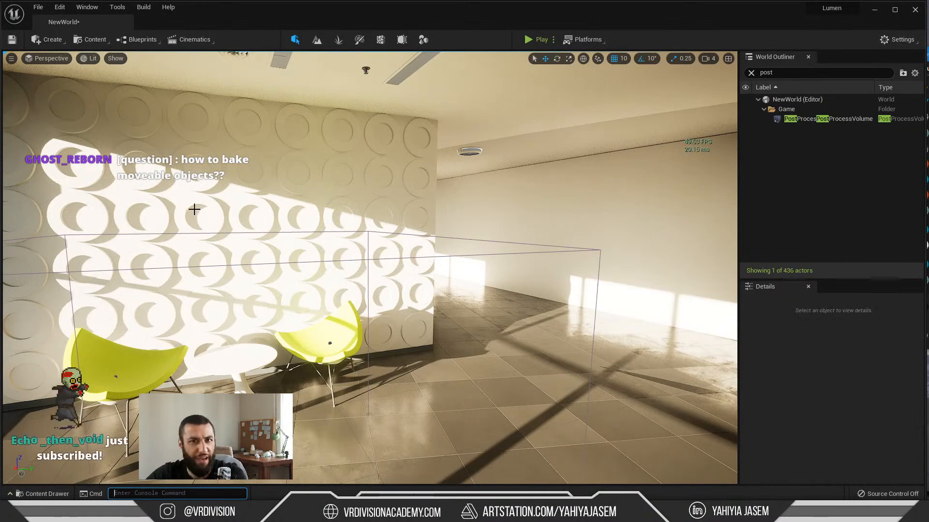
# Step: Set r.Shadow.Virtual.NormalBias to 2 through the console and check the shadows on the circle-patterned wall and floor
pyautogui.click(263, 262)
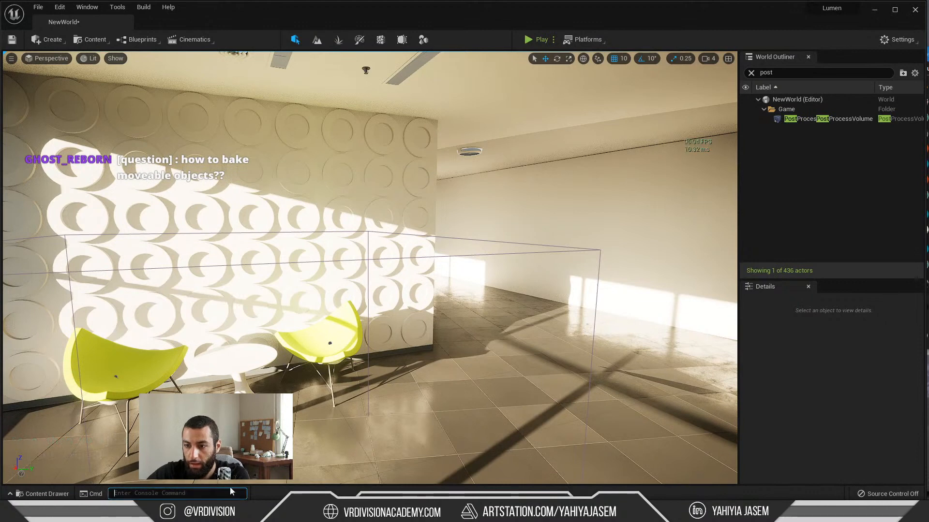
pyautogui.press('Up')
pyautogui.press('BackSpace')
pyautogui.write('1')
pyautogui.press('BackSpace')
pyautogui.write('2')
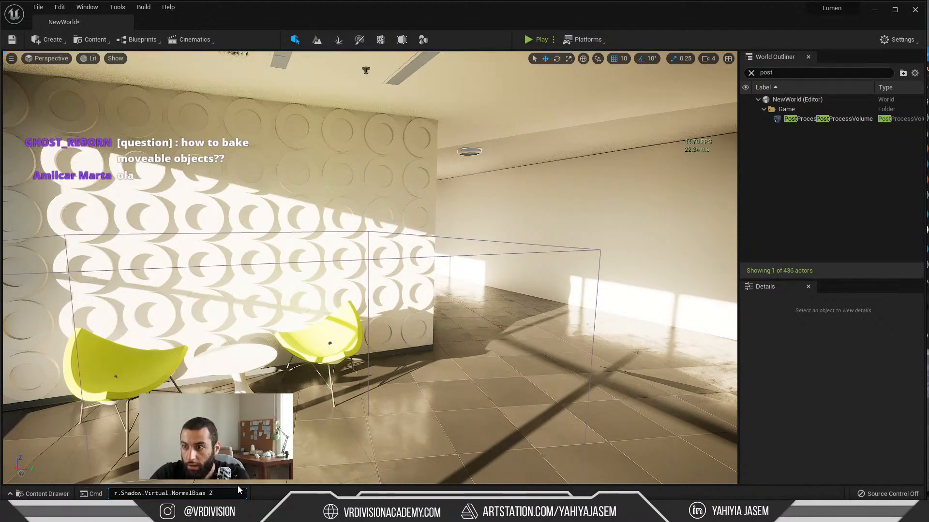
pyautogui.press('Return')
pyautogui.moveTo(334, 338); pyautogui.dragTo(361, 338, button='right')
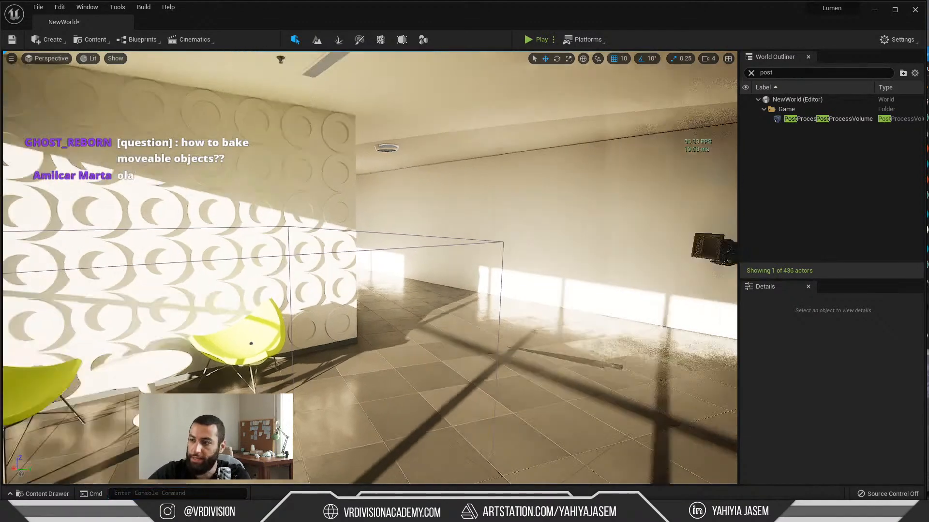
pyautogui.moveTo(445, 336)
pyautogui.mouseDown(button='right')
pyautogui.moveTo(551, 335)
pyautogui.moveTo(445, 335)
pyautogui.mouseUp(button='right')
# Step: Switch to the Notepad notes, copy the command r.Shadow.Virtual.ResolutionLodBiasDirectional, and return to the Unreal level
pyautogui.hotkey('alt', 'Tab')
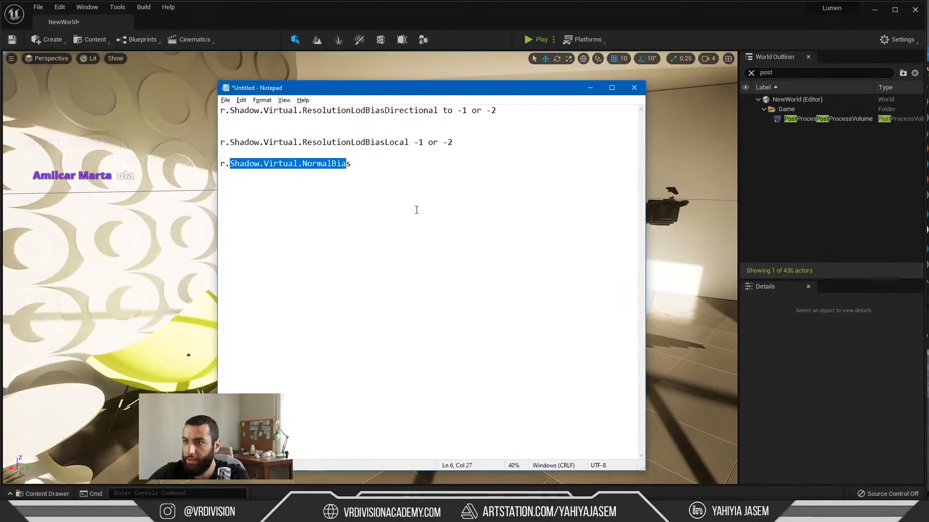
pyautogui.moveTo(453, 143); pyautogui.dragTo(264, 142)
pyautogui.moveTo(409, 143); pyautogui.dragTo(270, 143)
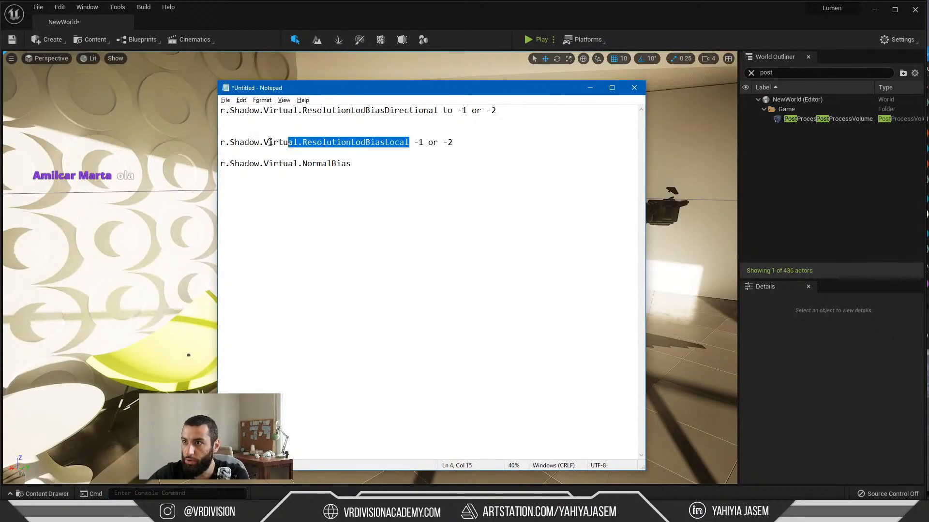
pyautogui.moveTo(439, 112); pyautogui.dragTo(208, 91)
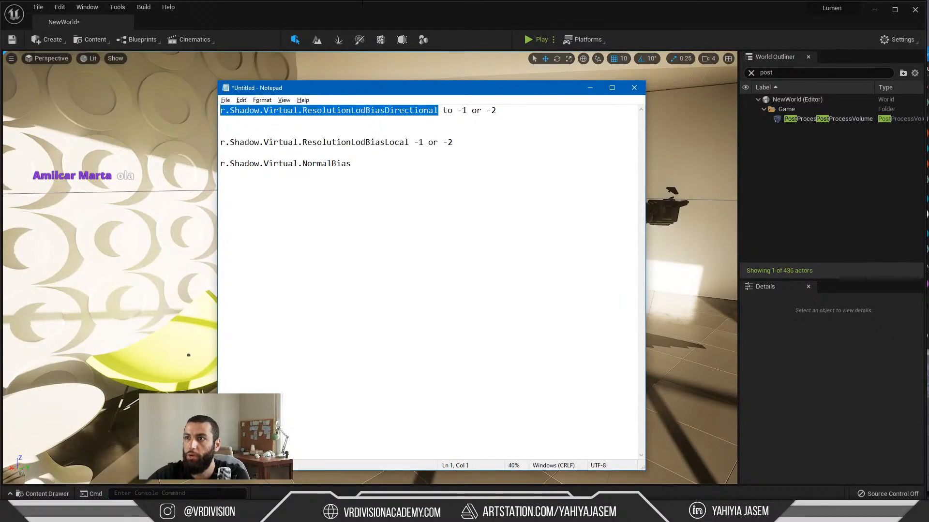
pyautogui.hotkey('ctrl', 'c')
pyautogui.hotkey('alt', 'Tab')
# Step: Set r.Shadow.Virtual.ResolutionLodBiasDirectional to -1 through the console
pyautogui.press('`')
pyautogui.hotkey('ctrl', 'v')
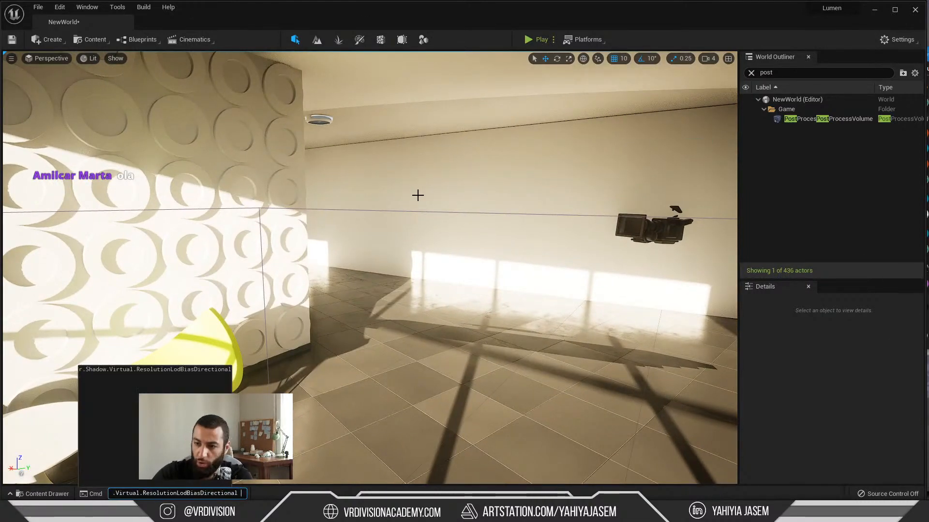
pyautogui.write('-1')
pyautogui.press('Return')
pyautogui.moveTo(418, 195); pyautogui.dragTo(429, 178, button='right')
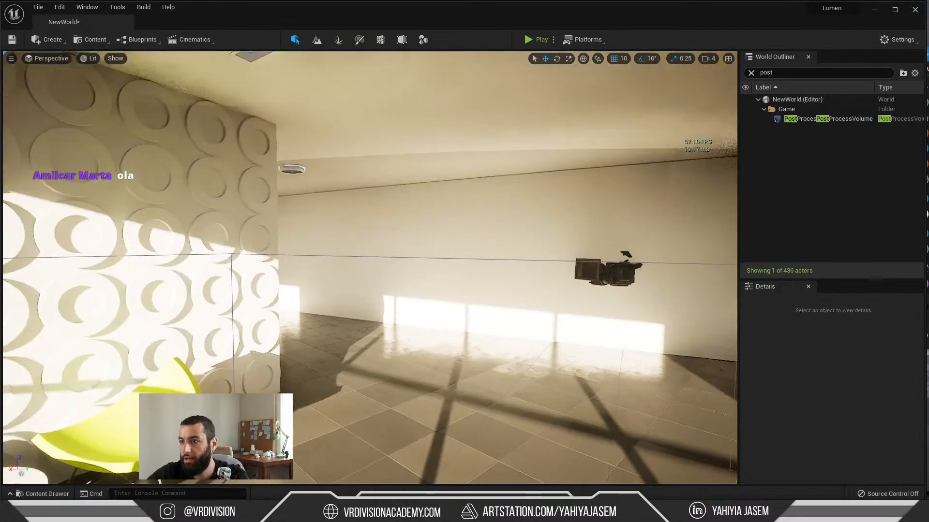
# Step: Examine the window shadows along the corridor wall and the tiled floor beside the glazed office
pyautogui.press('s')
pyautogui.press('w')
pyautogui.press('s')
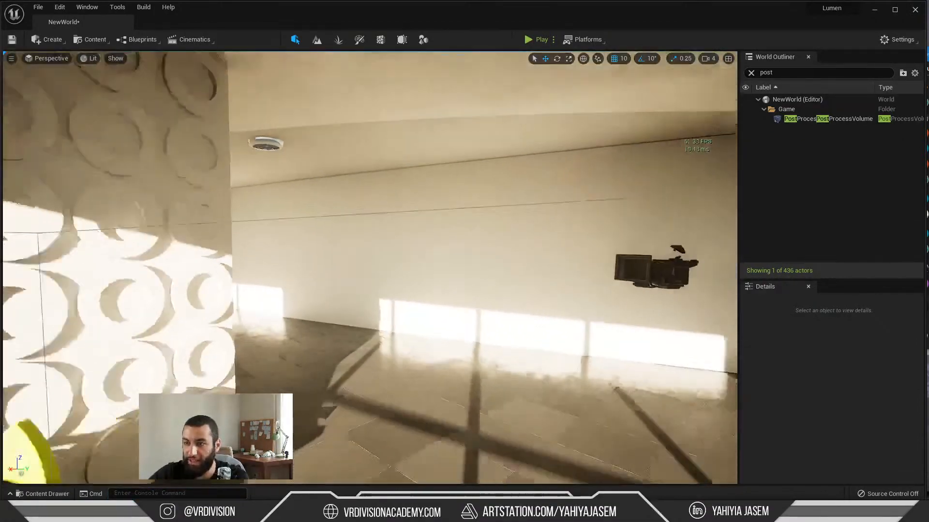
pyautogui.press('s')
pyautogui.press('w')
pyautogui.press('s')
pyautogui.moveTo(355, 342); pyautogui.dragTo(329, 341, button='right')
pyautogui.press('w')
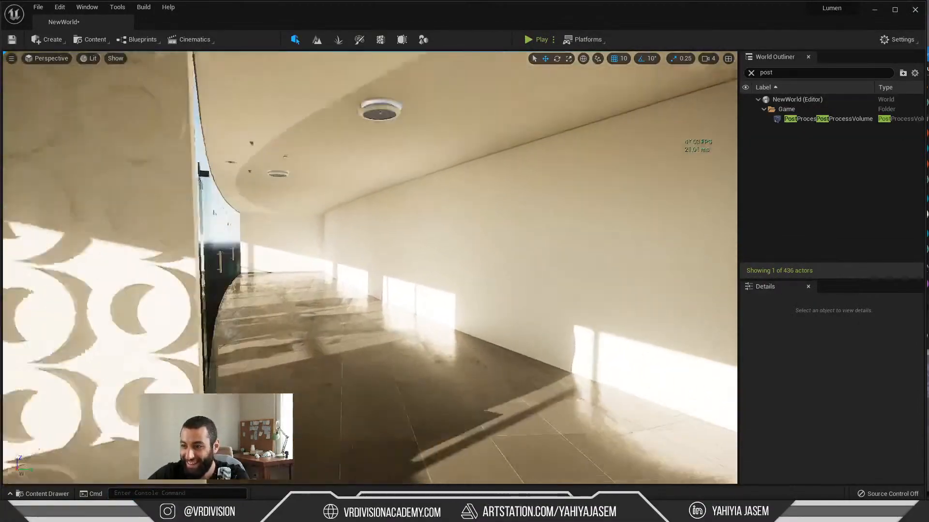
pyautogui.moveTo(428, 358); pyautogui.dragTo(409, 384, button='right')
pyautogui.press('w')
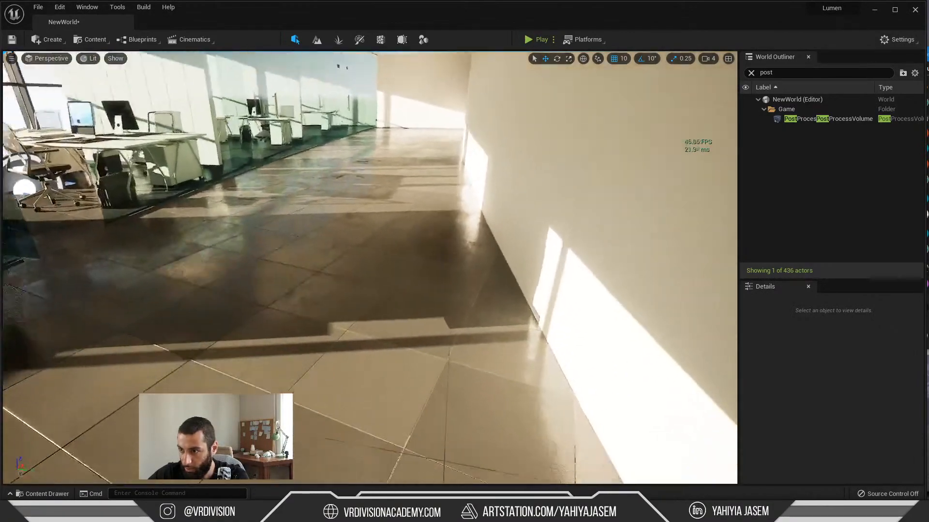
# Step: Inspect the shadows and light around the circle-patterned wall and yellow chairs from farther back in the room
pyautogui.press('s')
pyautogui.moveTo(517, 297); pyautogui.dragTo(571, 275, button='right')
pyautogui.press('s')
pyautogui.moveTo(514, 294)
pyautogui.mouseDown(button='right')
pyautogui.moveTo(512, 281)
pyautogui.moveTo(516, 290)
pyautogui.mouseUp(button='right')
pyautogui.press('s')
pyautogui.press('s')
pyautogui.moveTo(516, 376); pyautogui.dragTo(448, 341, button='right')
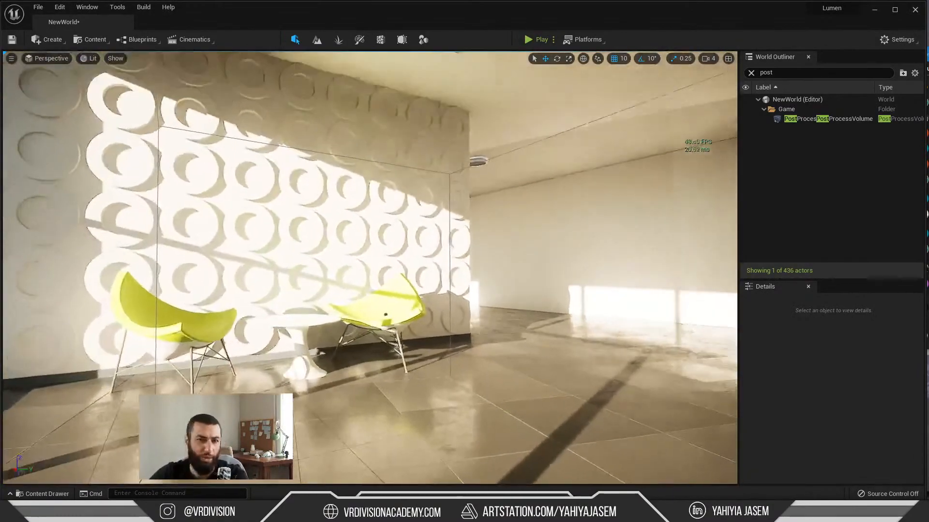
pyautogui.press('s')
pyautogui.moveTo(386, 315); pyautogui.dragTo(375, 314, button='right')
# Step: Open the YouTube live chat window, read the question about geolocating the model for automatic lighting, and return to Unreal
pyautogui.moveTo(928, 56); pyautogui.dragTo(476, 121)
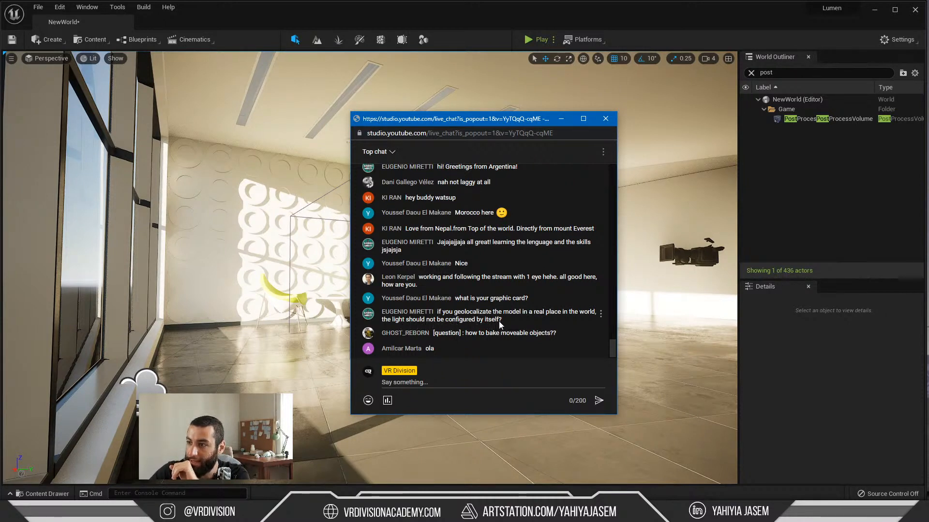
pyautogui.tripleClick(467, 320)
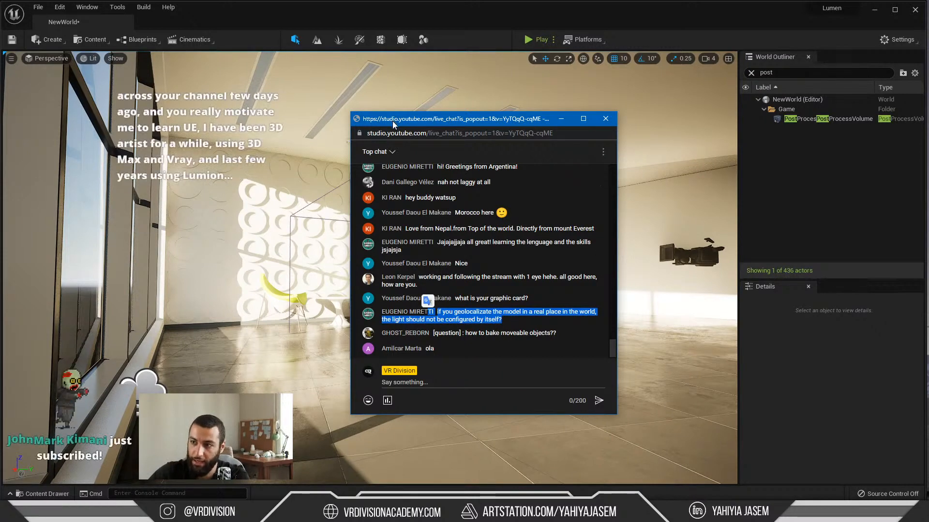
pyautogui.hotkey('alt', 'Tab')
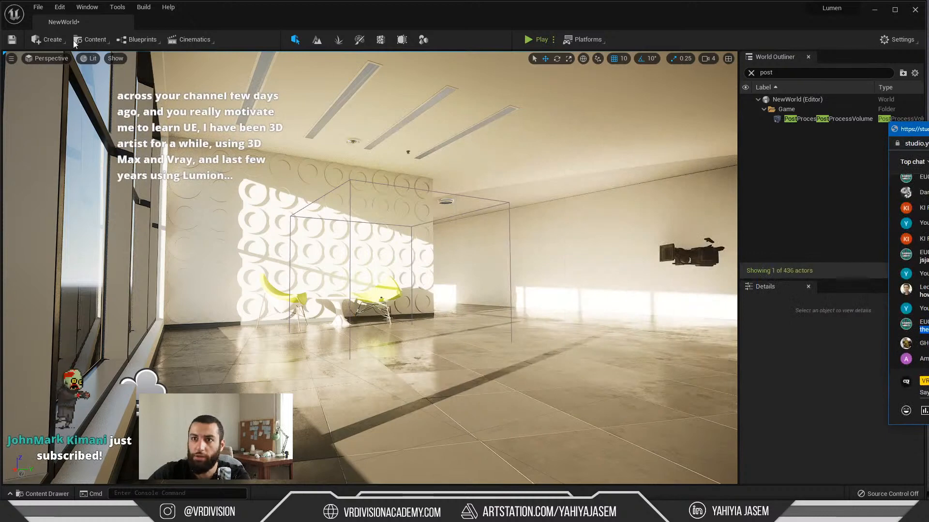
# Step: Add a Sun and Sky actor to the interior level and bring its compass into view
pyautogui.click(48, 40)
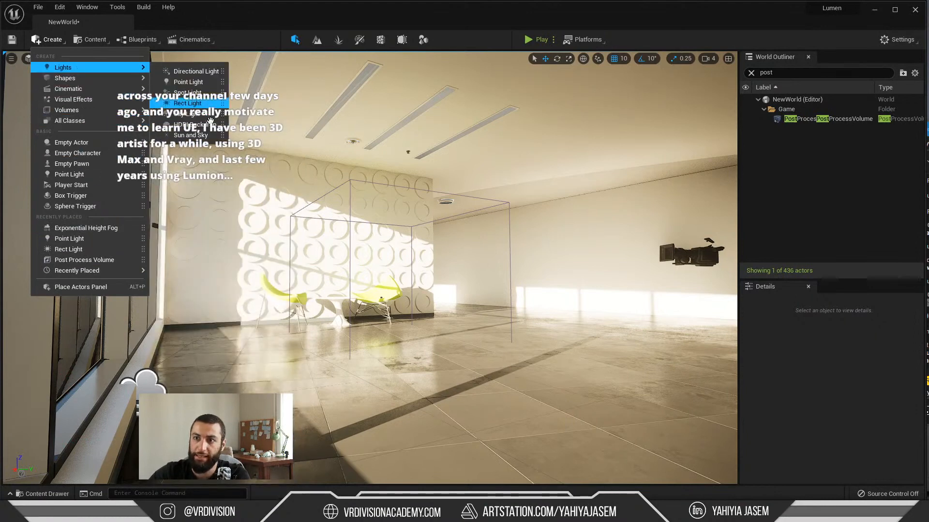
pyautogui.click(206, 141)
pyautogui.moveTo(369, 253)
pyautogui.mouseDown(button='right')
pyautogui.moveTo(369, 280)
pyautogui.moveTo(369, 253)
pyautogui.mouseUp(button='right')
pyautogui.moveTo(357, 238); pyautogui.dragTo(587, 311)
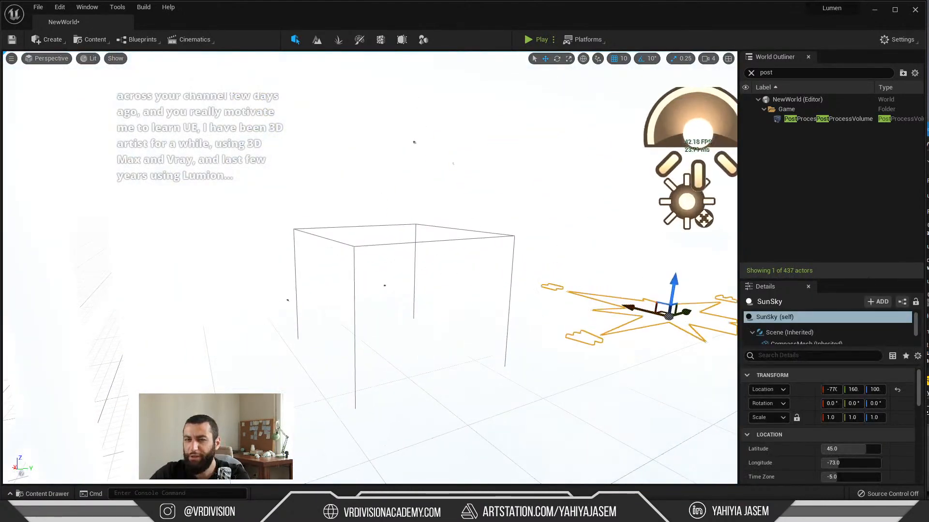
pyautogui.moveTo(448, 259); pyautogui.dragTo(457, 266, button='right')
pyautogui.press('d')
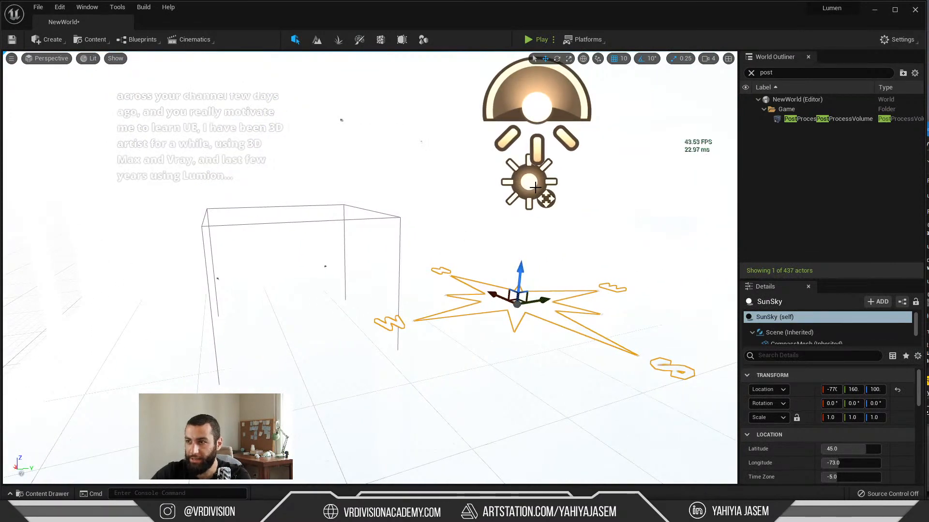
pyautogui.moveTo(504, 197)
pyautogui.mouseDown(button='right')
pyautogui.moveTo(489, 195)
pyautogui.moveTo(487, 205)
pyautogui.mouseUp(button='right')
pyautogui.press('d')
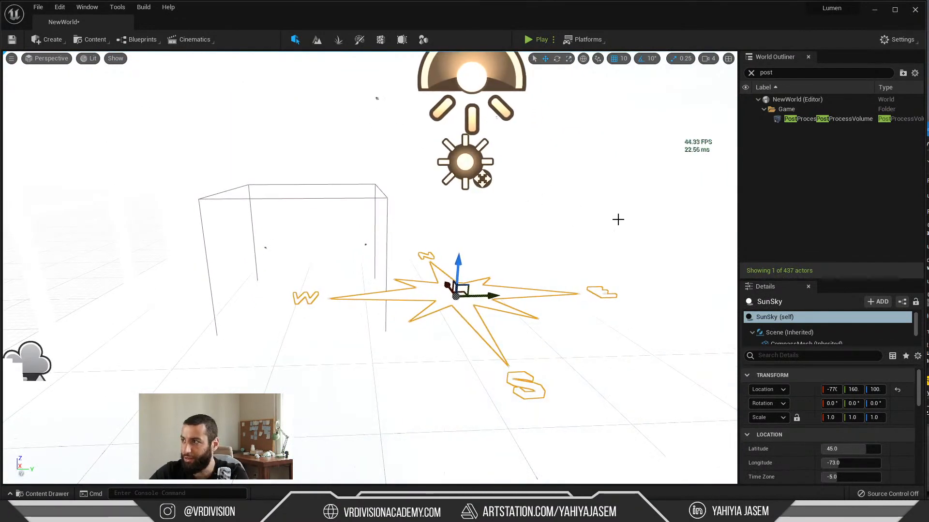
# Step: Review the SunSky actor's location, date, daylight saving and solar time settings, including the advanced date options
pyautogui.click(775, 317)
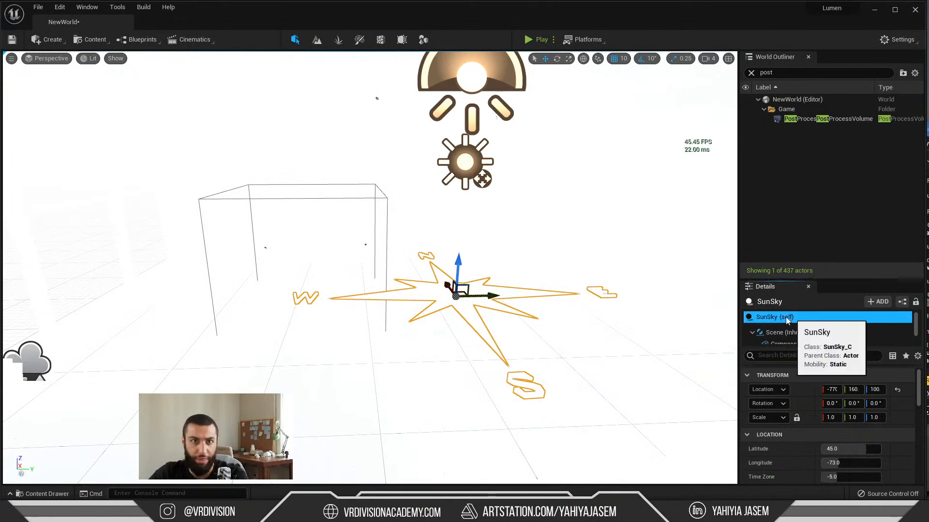
pyautogui.scroll(-2, 755, 409)
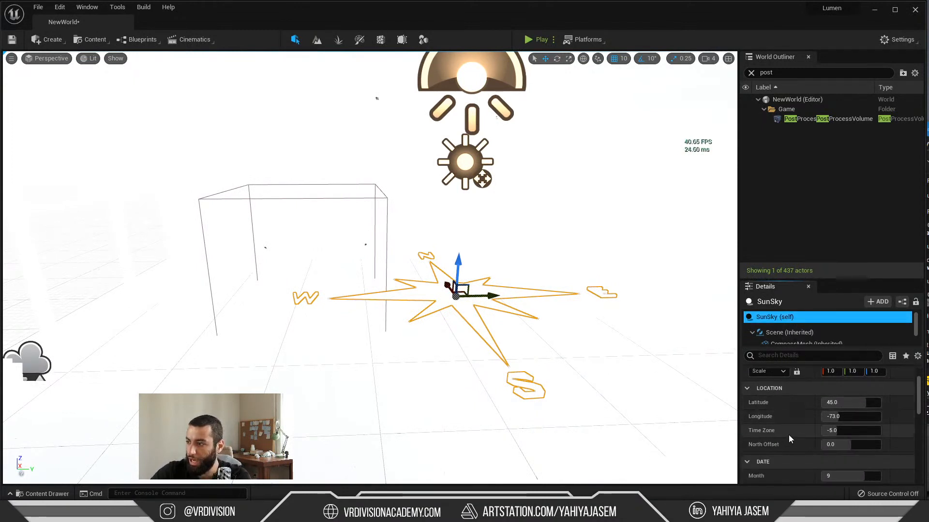
pyautogui.scroll(-1, 779, 438)
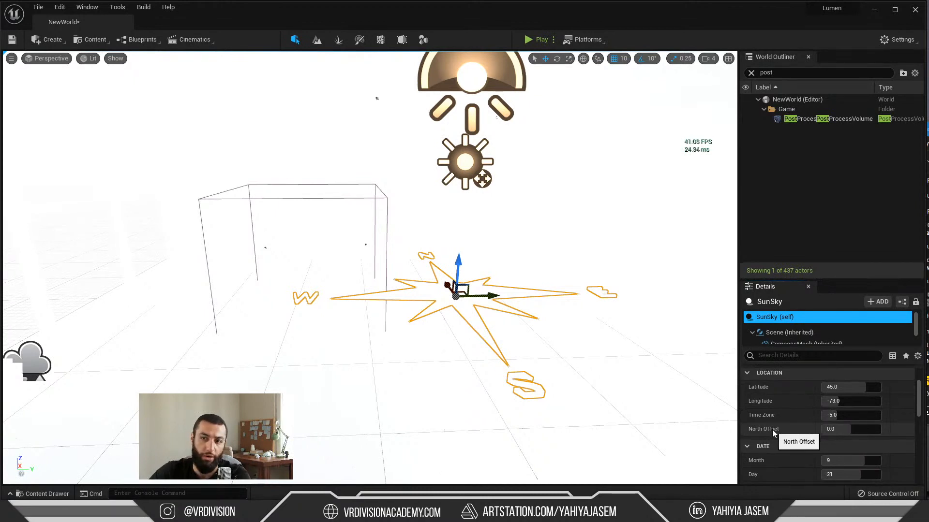
pyautogui.scroll(-2, 769, 425)
pyautogui.scroll(-1, 768, 429)
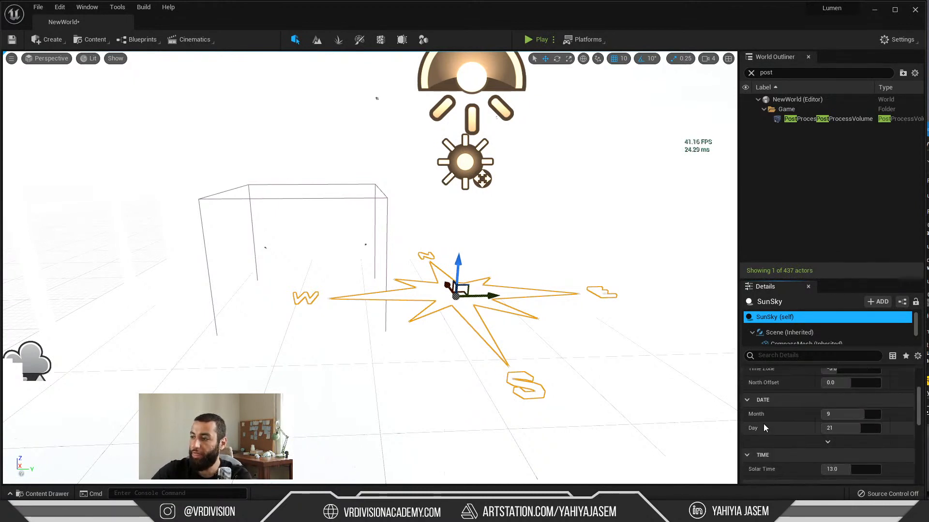
pyautogui.click(826, 443)
pyautogui.scroll(-2, 807, 442)
pyautogui.scroll(-2, 821, 426)
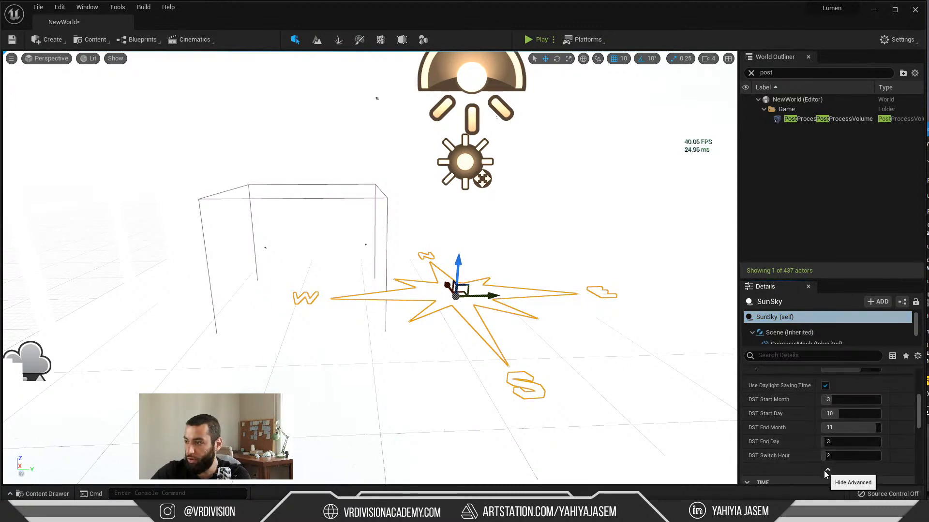
pyautogui.click(825, 469)
pyautogui.scroll(2, 796, 433)
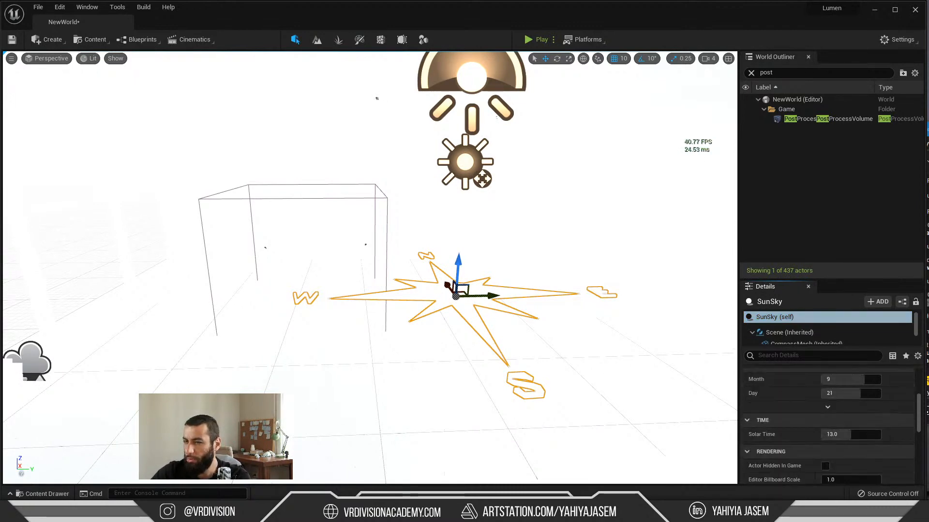
# Step: Try deleting the SunSky actor from the interior and undo the deletion
pyautogui.moveTo(626, 369); pyautogui.dragTo(626, 343, button='right')
pyautogui.hotkey('alt', 'Tab')
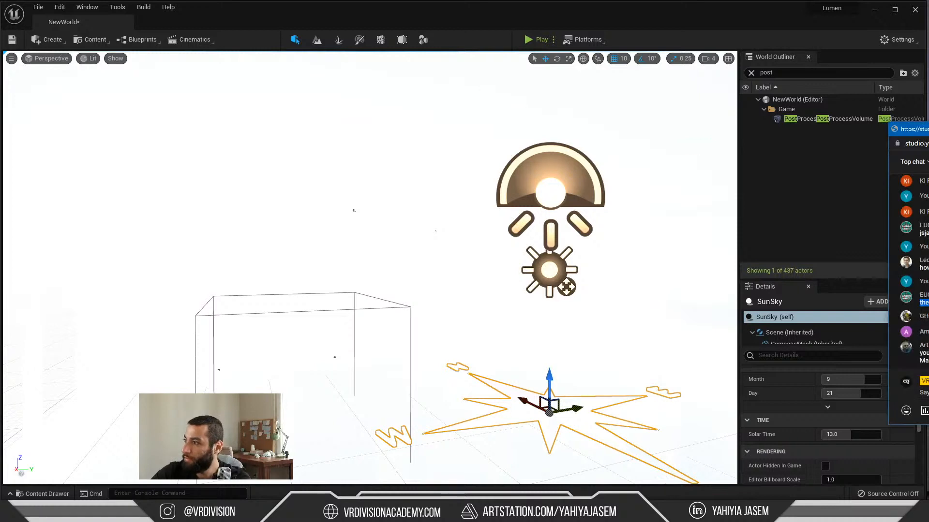
pyautogui.click(572, 299)
pyautogui.rightClick(581, 306)
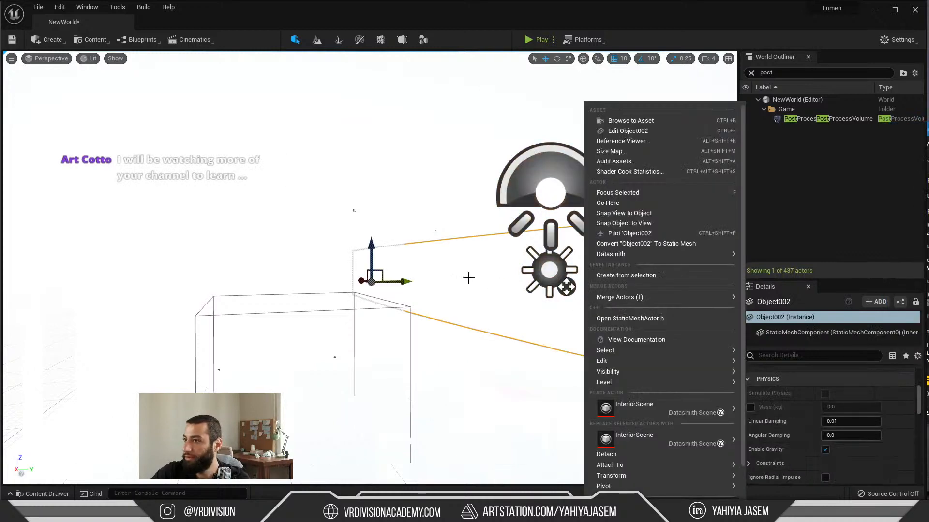
pyautogui.moveTo(468, 278); pyautogui.dragTo(480, 284, button='middle')
pyautogui.click(450, 210)
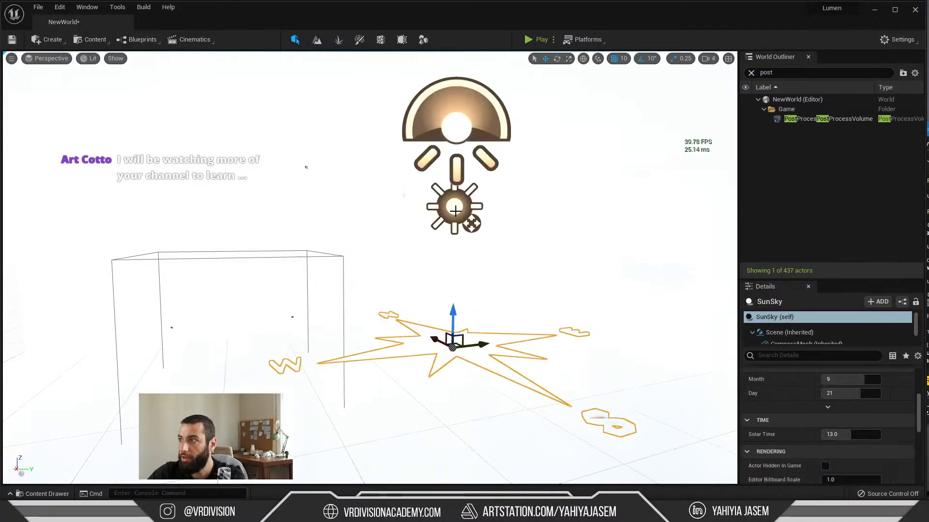
pyautogui.press('Delete')
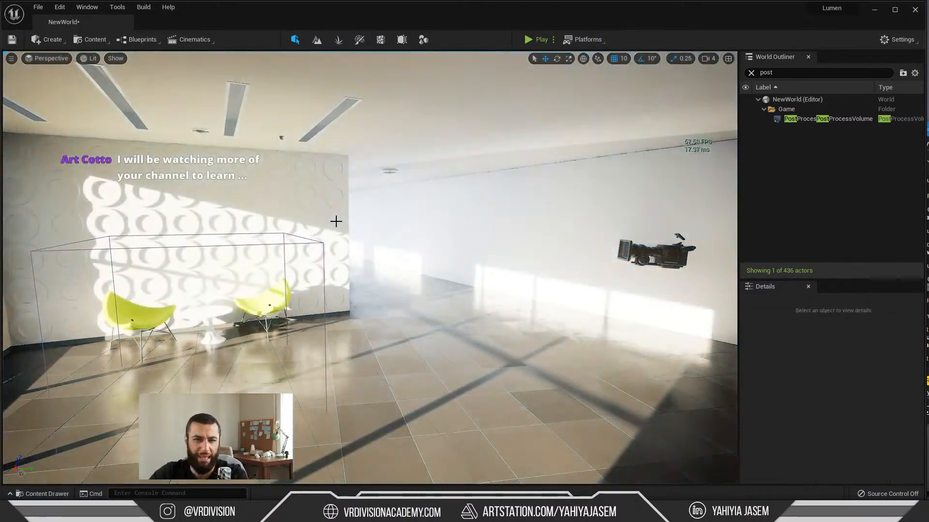
pyautogui.hotkey('ctrl', 'z')
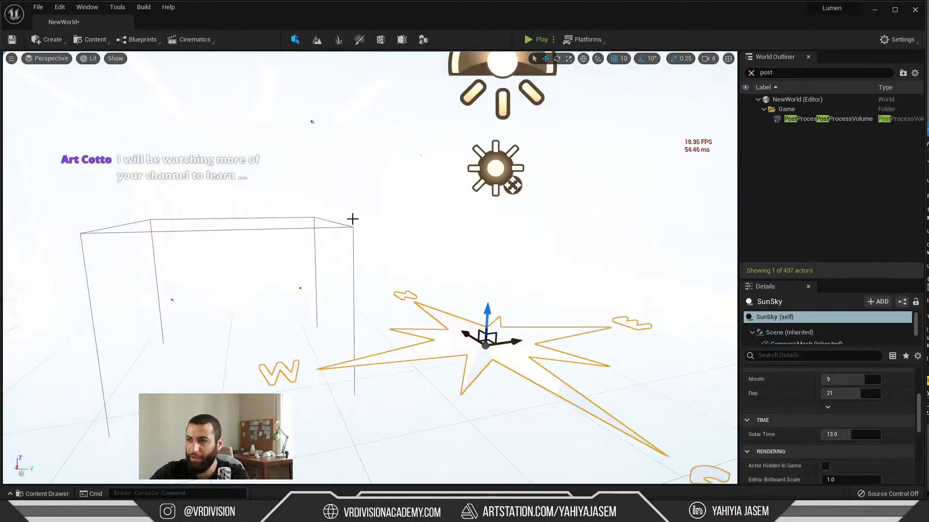
# Step: Clear the actor search filter and enlarge the SunSky component list and its property area
pyautogui.click(751, 73)
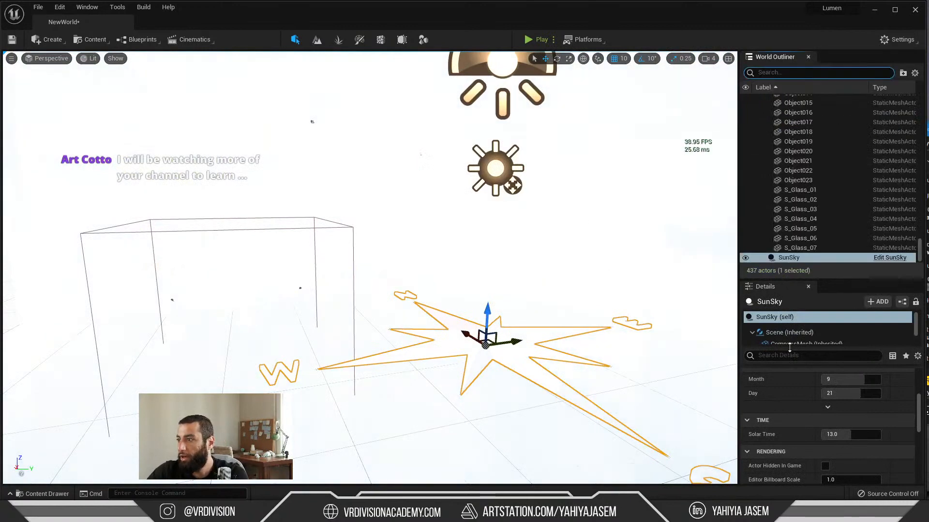
pyautogui.moveTo(789, 348); pyautogui.dragTo(788, 424)
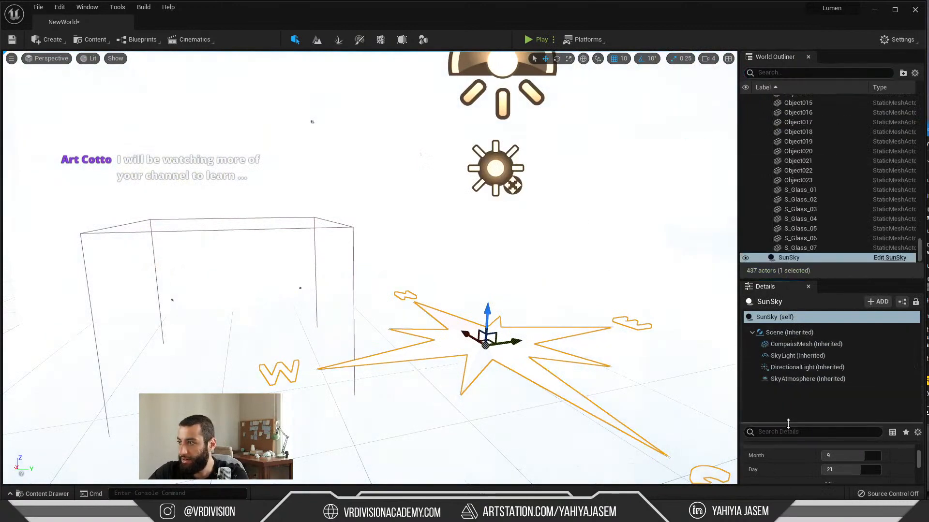
pyautogui.click(789, 368)
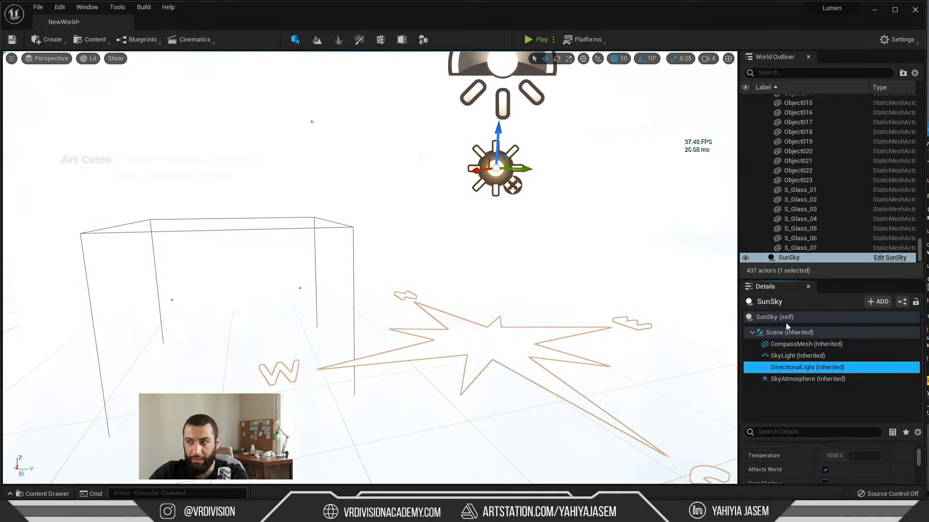
pyautogui.moveTo(783, 279); pyautogui.dragTo(784, 126)
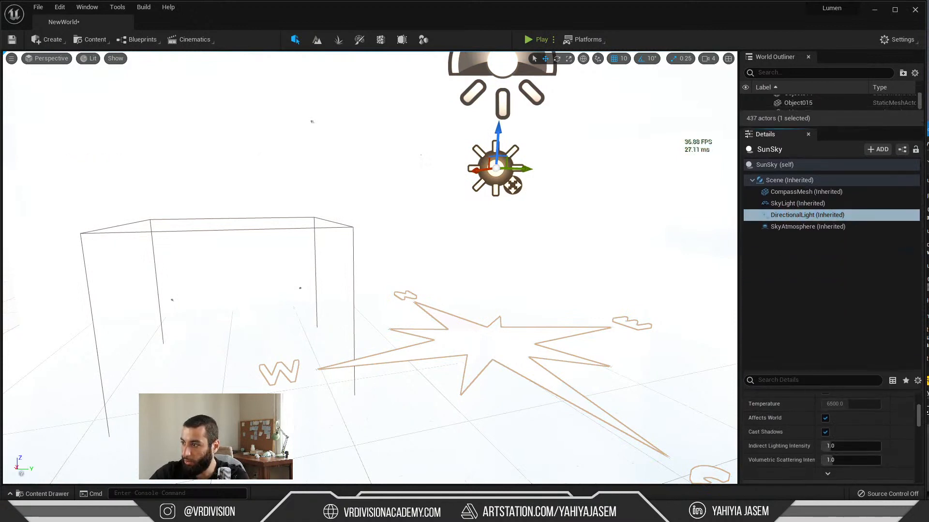
pyautogui.moveTo(789, 373); pyautogui.dragTo(790, 279)
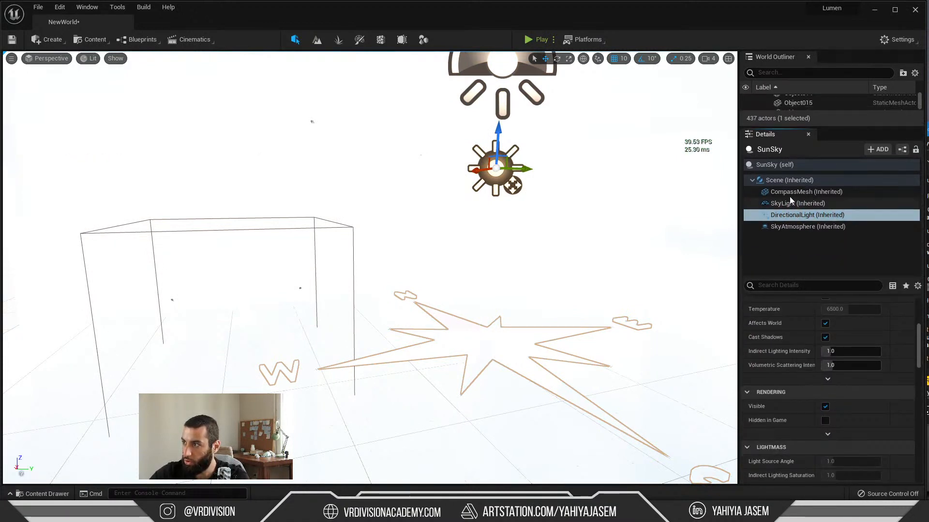
# Step: Go through the SunSky's compass mesh, sky light, sky atmosphere and directional light components, ending on the actor itself
pyautogui.click(790, 193)
pyautogui.click(788, 165)
pyautogui.click(787, 205)
pyautogui.click(787, 228)
pyautogui.click(789, 216)
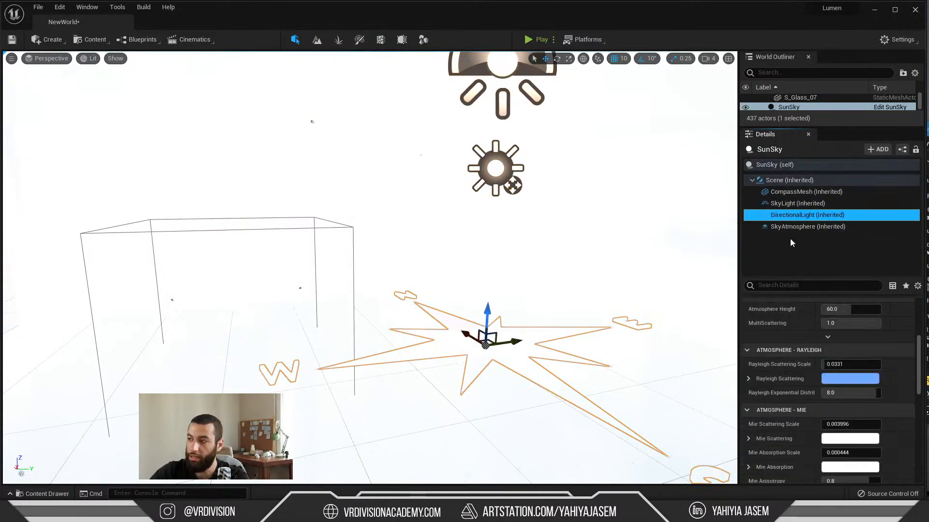
pyautogui.click(769, 167)
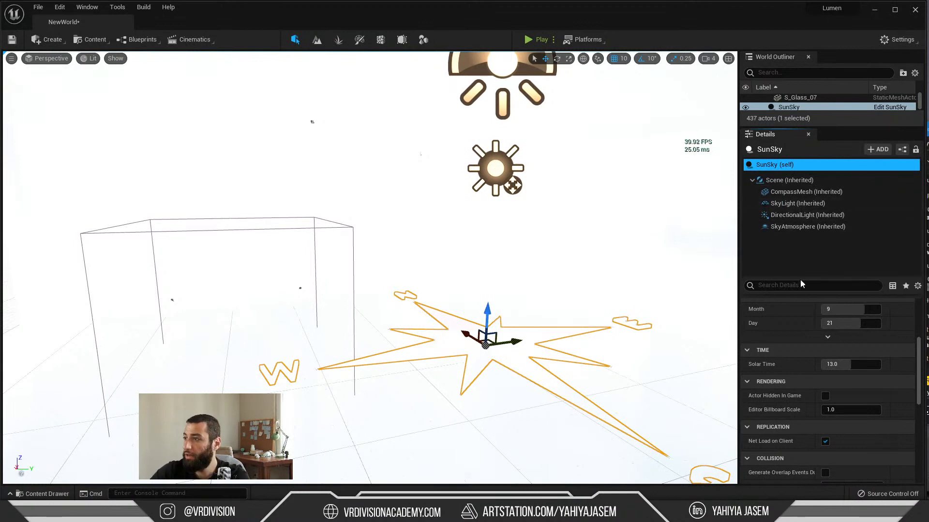
# Step: Set the intensity of the SunSky's directional light to 10 lux
pyautogui.click(786, 215)
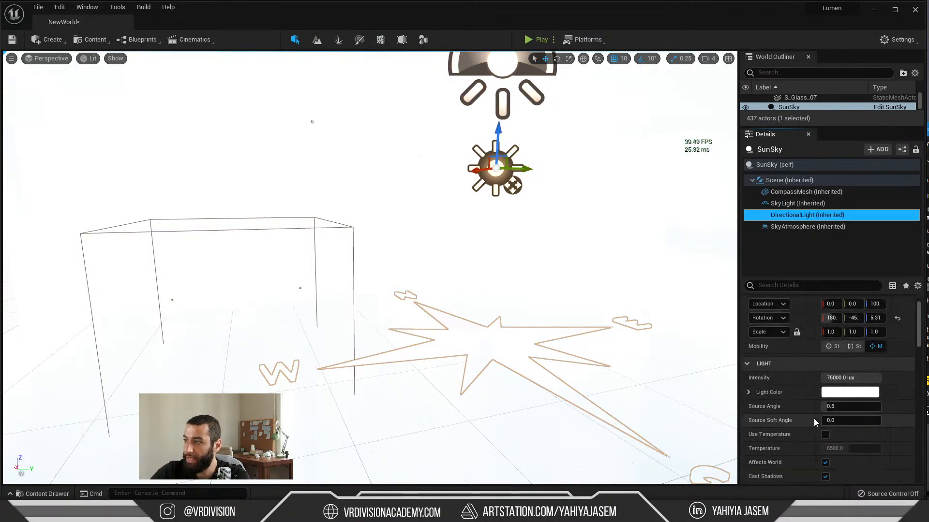
pyautogui.scroll(1, 813, 422)
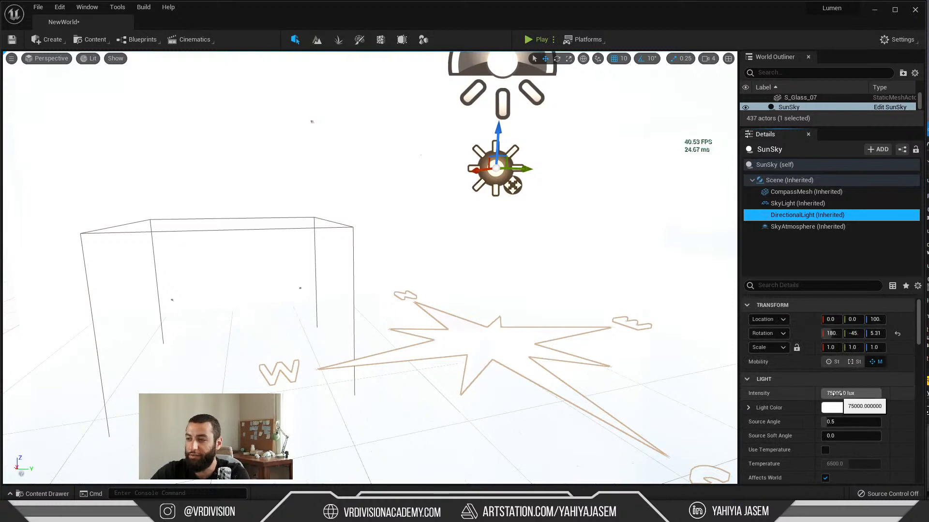
pyautogui.click(837, 394)
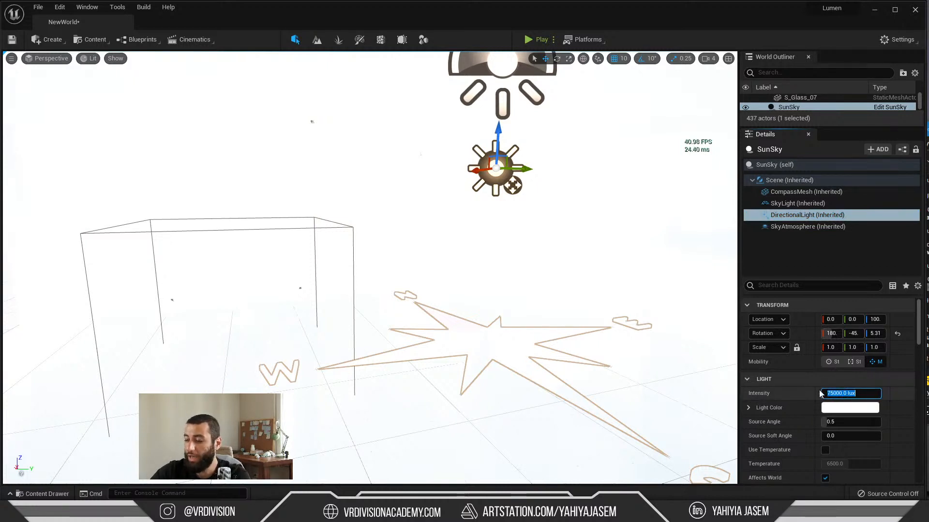
pyautogui.write('10')
pyautogui.press('Return')
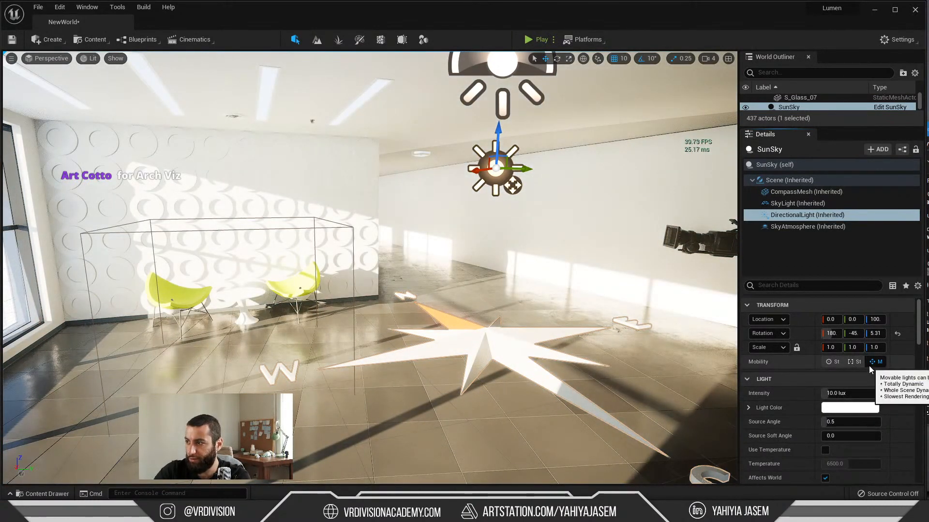
# Step: Review the mobility of the SunSky's sky light and directional light, and delete the SunSky actor from the level
pyautogui.click(785, 206)
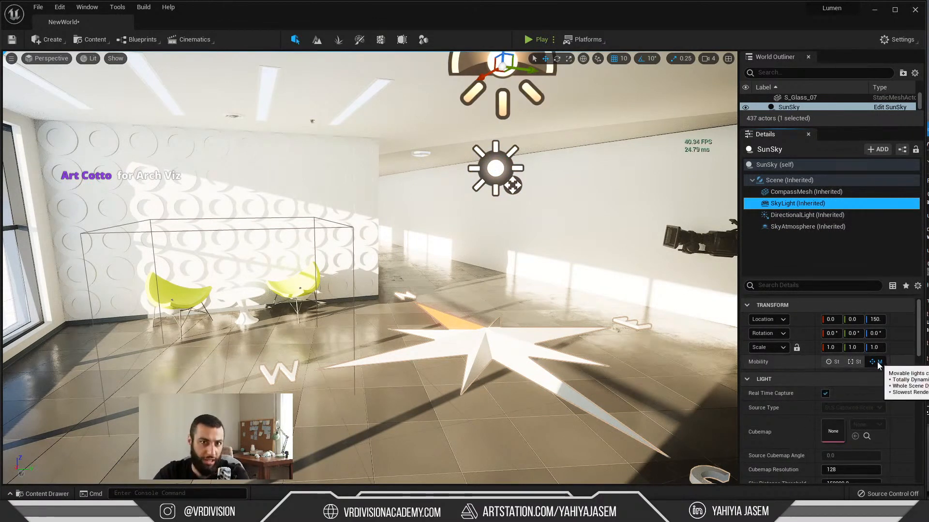
pyautogui.click(800, 211)
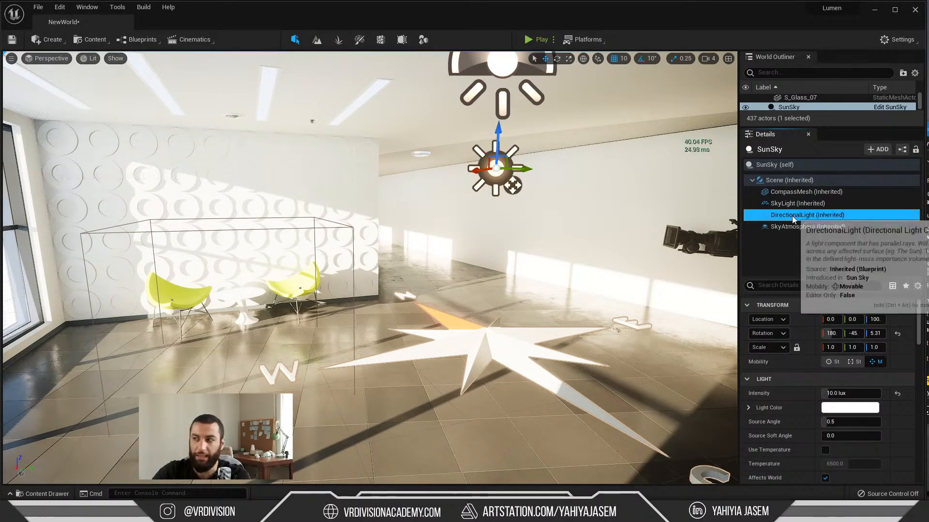
pyautogui.click(783, 165)
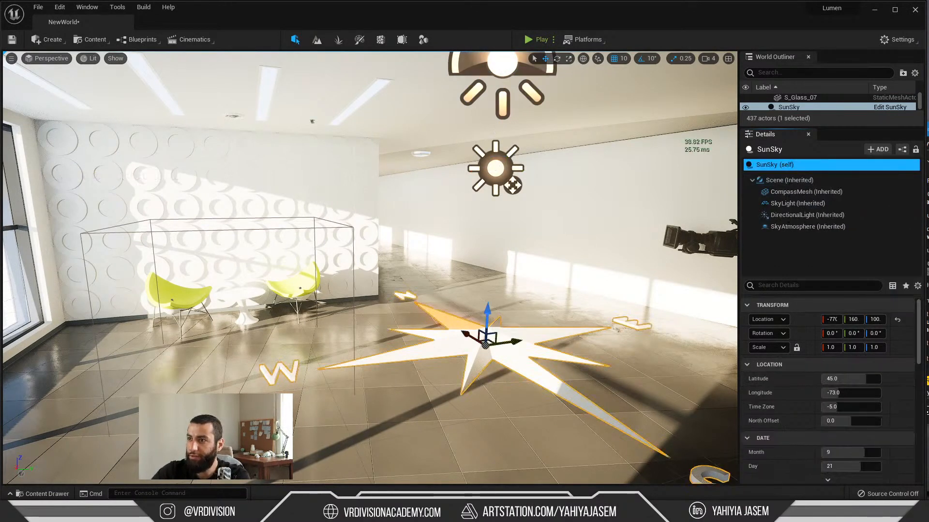
pyautogui.moveTo(482, 162); pyautogui.dragTo(513, 172, button='right')
pyautogui.press('Delete')
# Step: Search the available plugins for "sun p" to look up the Sun Position Calculator, and close the plugin browser
pyautogui.click(63, 8)
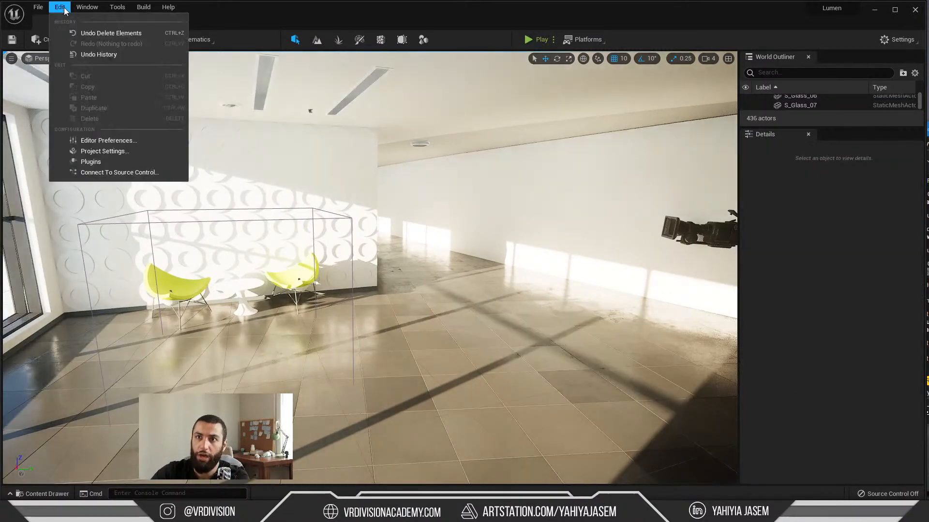
pyautogui.click(111, 160)
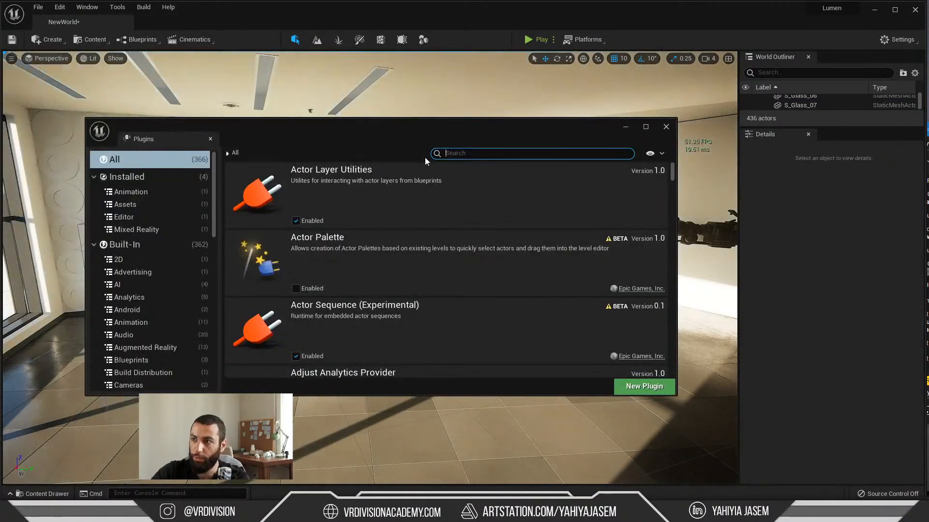
pyautogui.click(428, 155)
pyautogui.write('sun p')
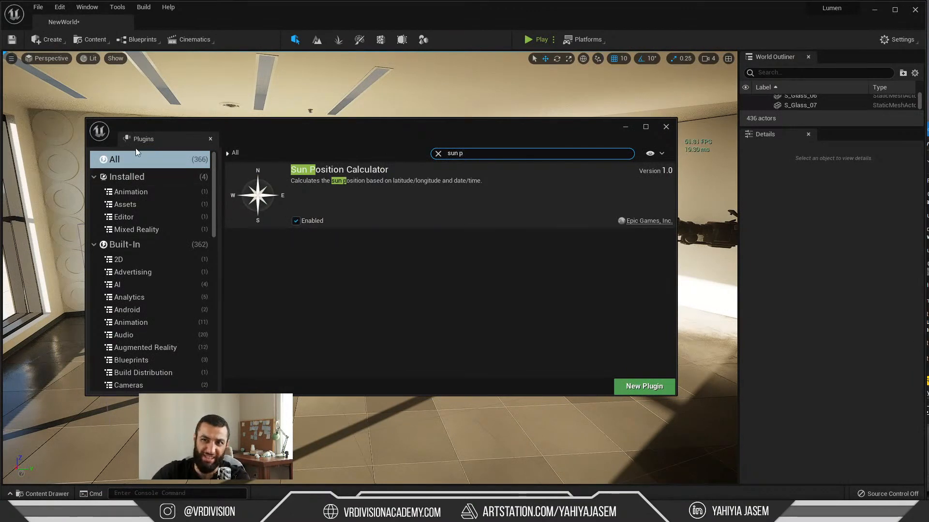
pyautogui.click(211, 139)
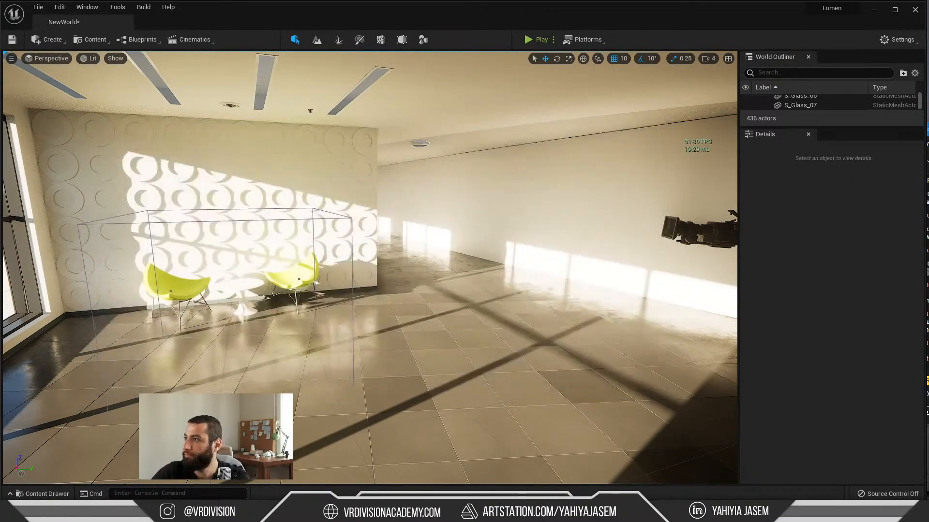
# Step: Bring the YouTube live chat window over the viewport and read the question about baking moveable objects
pyautogui.moveTo(928, 121); pyautogui.dragTo(432, 119)
pyautogui.click(476, 257)
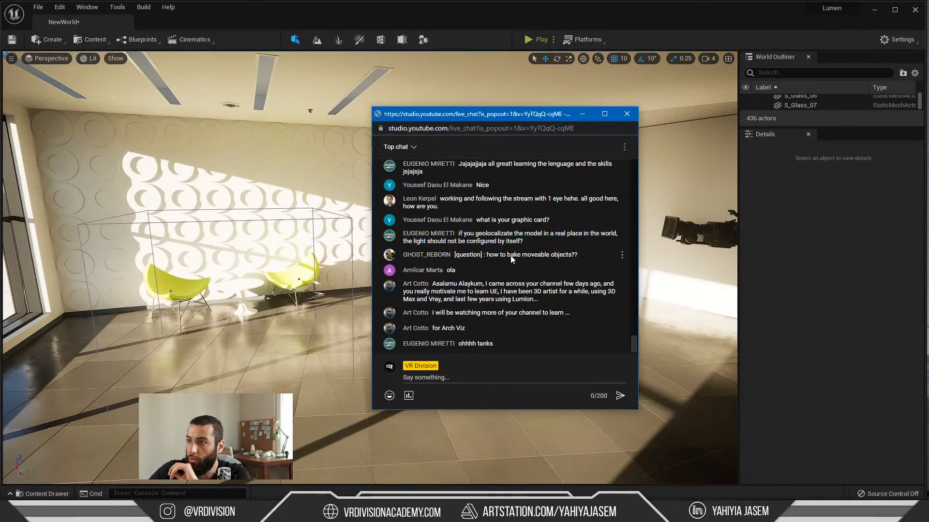
pyautogui.moveTo(578, 255); pyautogui.dragTo(524, 254)
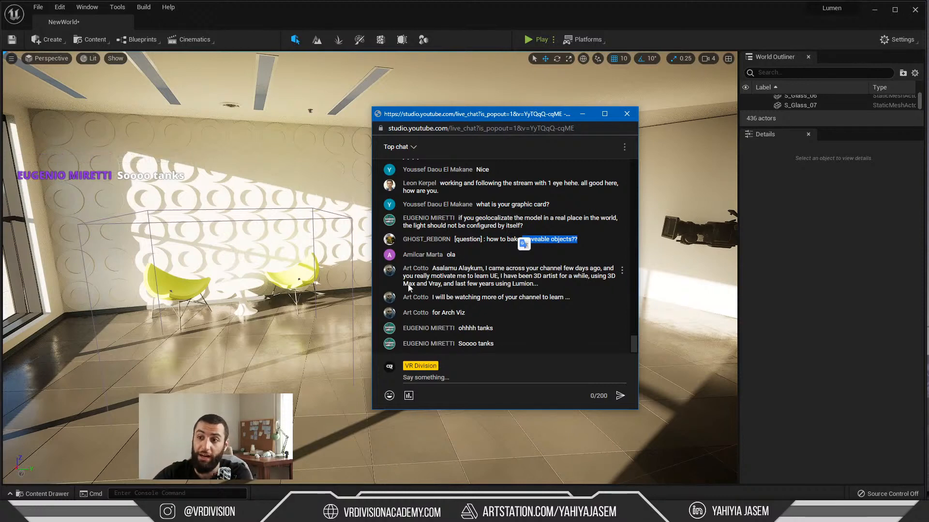
# Step: Return to Unreal and rotate the sun's direction to shift the sunlight across the circle-patterned wall and floor
pyautogui.moveTo(224, 297); pyautogui.dragTo(244, 256, button='right')
pyautogui.hotkey('ctrl', 'l')
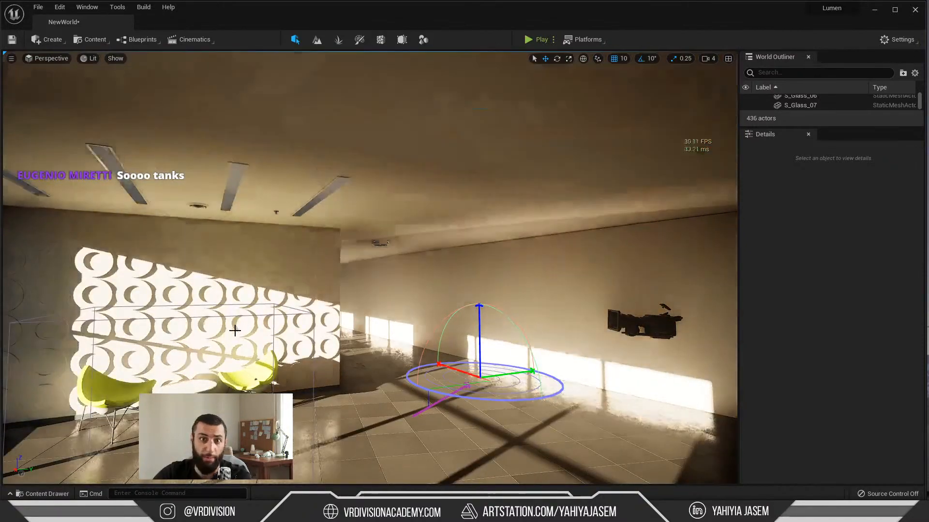
pyautogui.moveTo(236, 327); pyautogui.dragTo(216, 349, button='right')
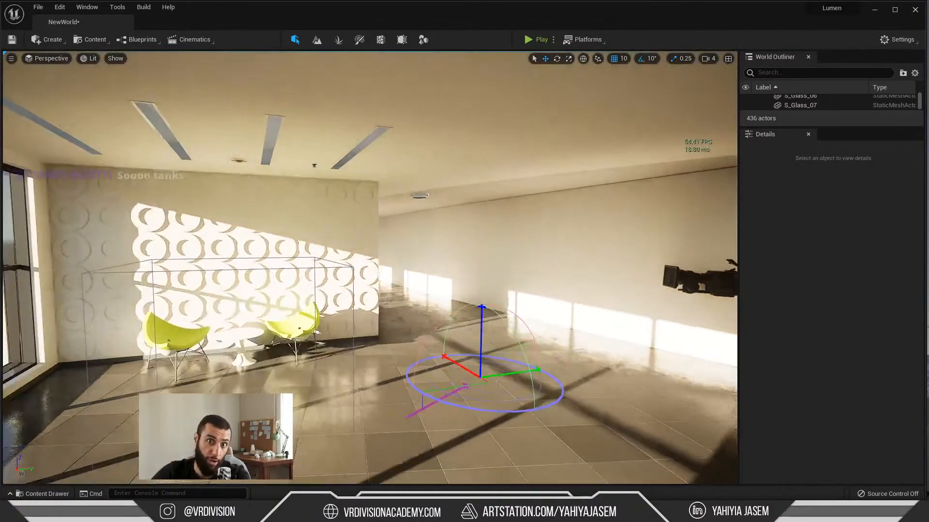
# Step: Reread the chat question about moveable objects, and select the yellow chair nearer the corridor in Unreal to examine its mobility options
pyautogui.hotkey('alt', 'Tab')
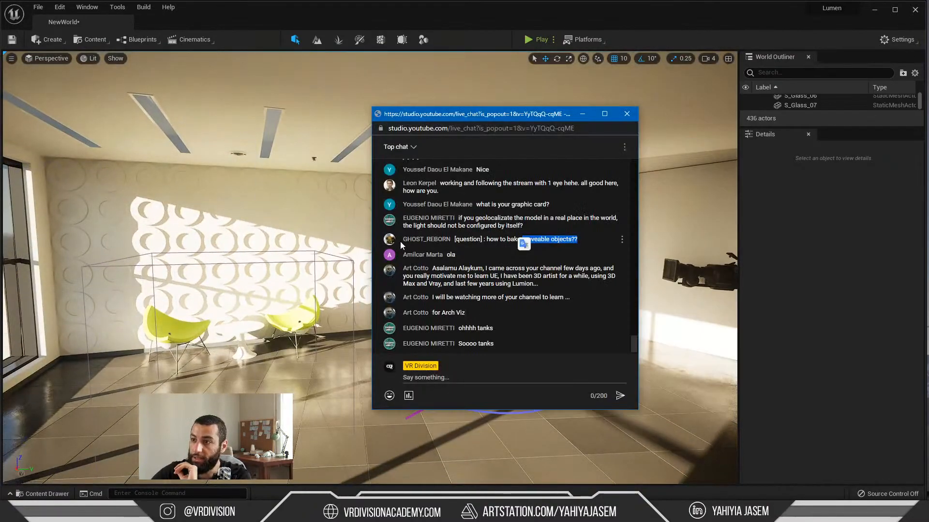
pyautogui.click(557, 243)
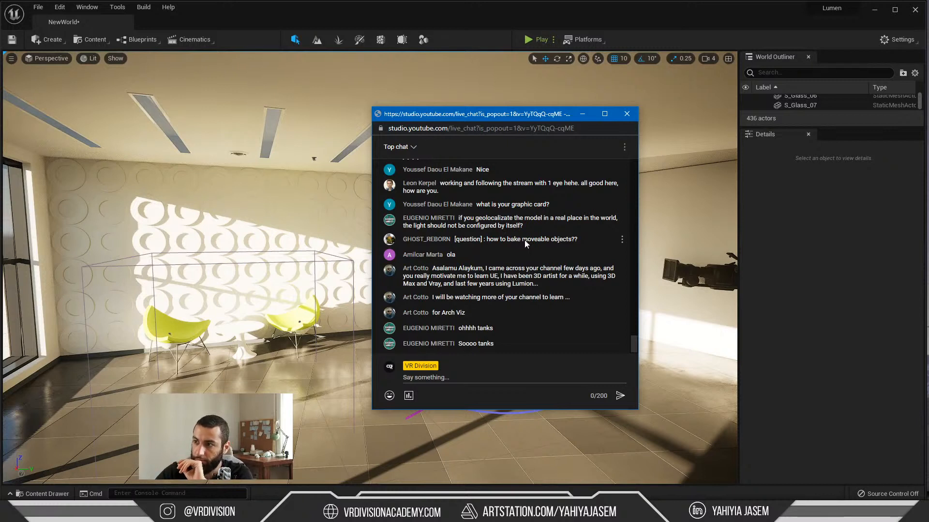
pyautogui.click(307, 310)
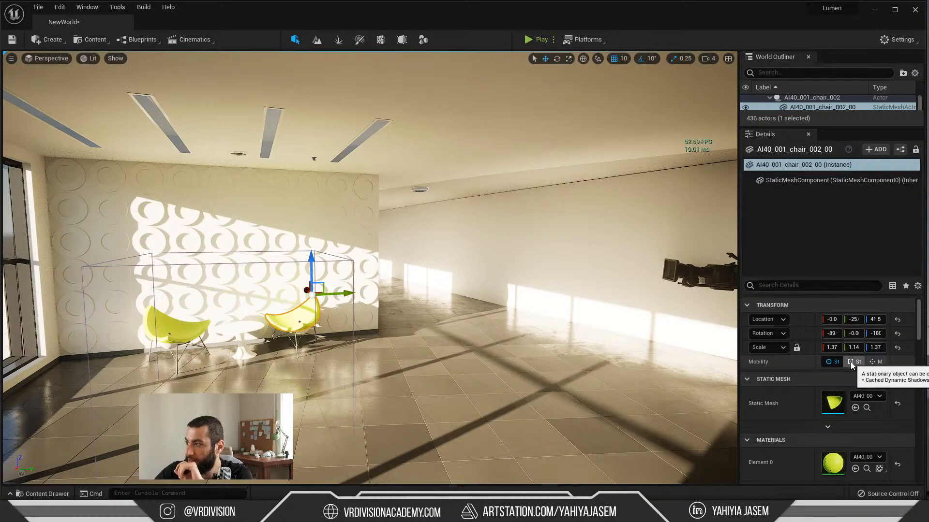
pyautogui.moveTo(396, 313); pyautogui.dragTo(334, 313, button='right')
pyautogui.press('w')
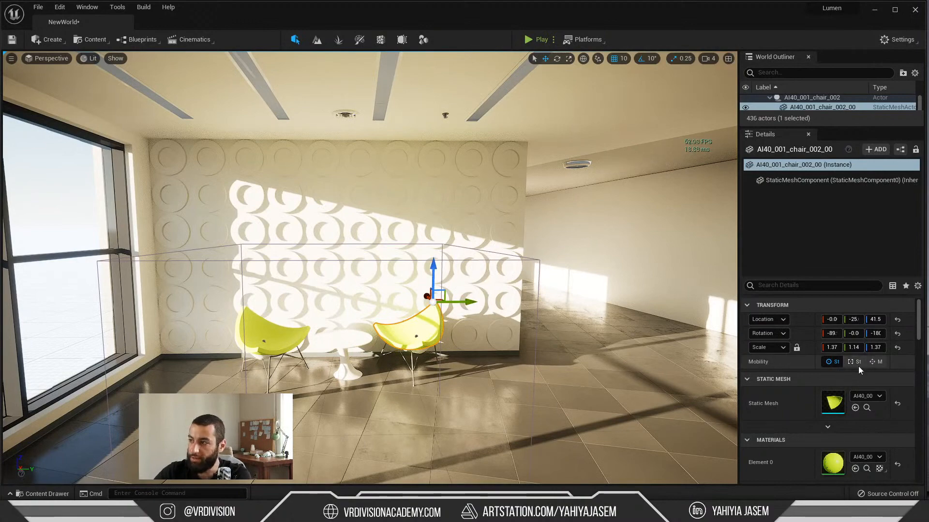
pyautogui.moveTo(484, 309); pyautogui.dragTo(525, 348, button='right')
pyautogui.press('w')
# Step: Switch back to the YouTube live chat and read the questions about moveable objects and openable doors in archviz
pyautogui.hotkey('alt', 'Tab')
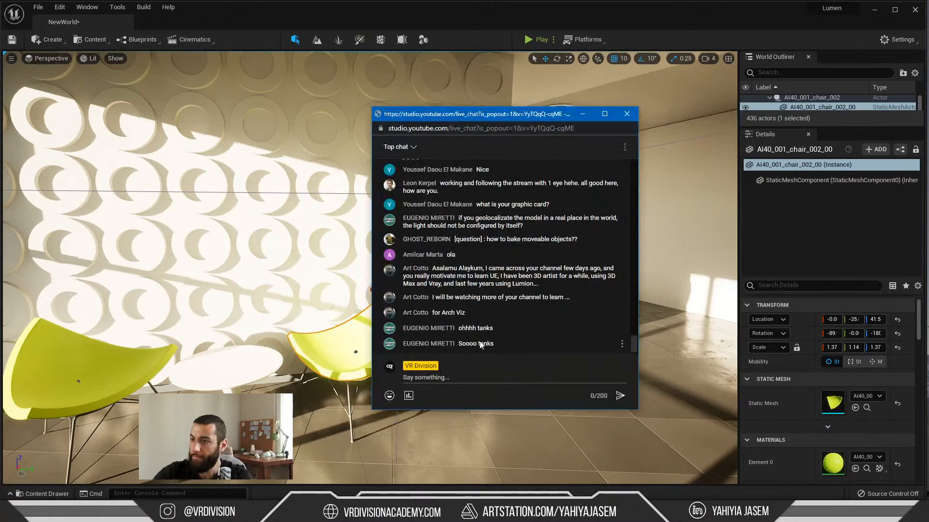
pyautogui.moveTo(562, 239); pyautogui.dragTo(527, 240)
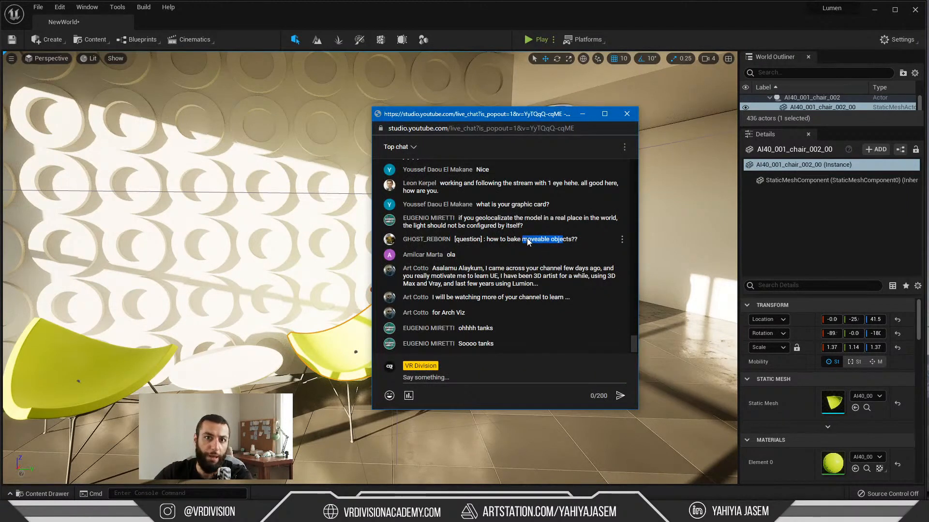
pyautogui.click(521, 241)
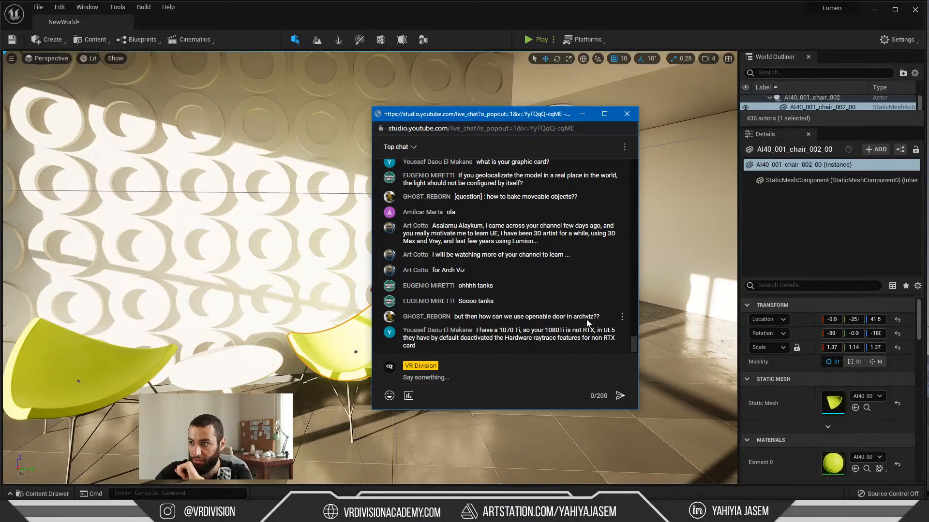
pyautogui.moveTo(600, 317); pyautogui.dragTo(529, 317)
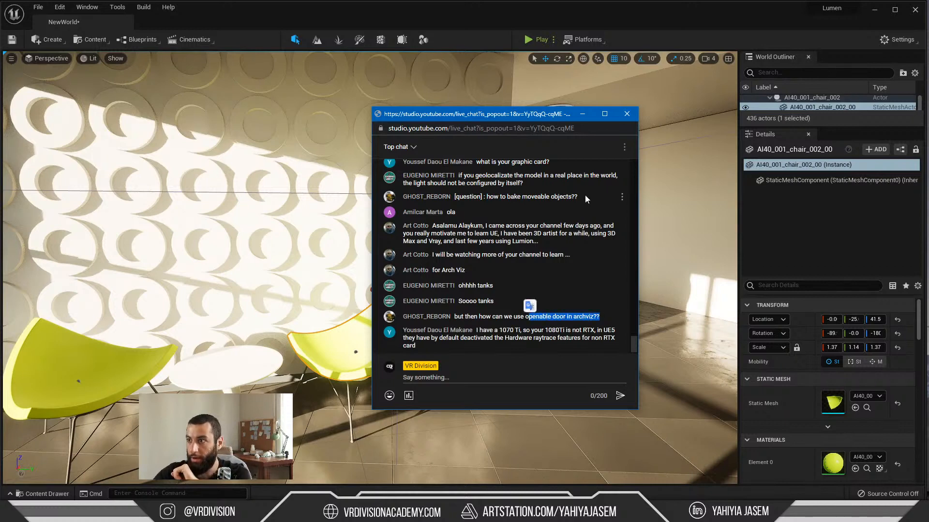
# Step: Return from the live chat to Unreal and start a new box in Modeling mode over the sunlit corridor floor
pyautogui.click(584, 116)
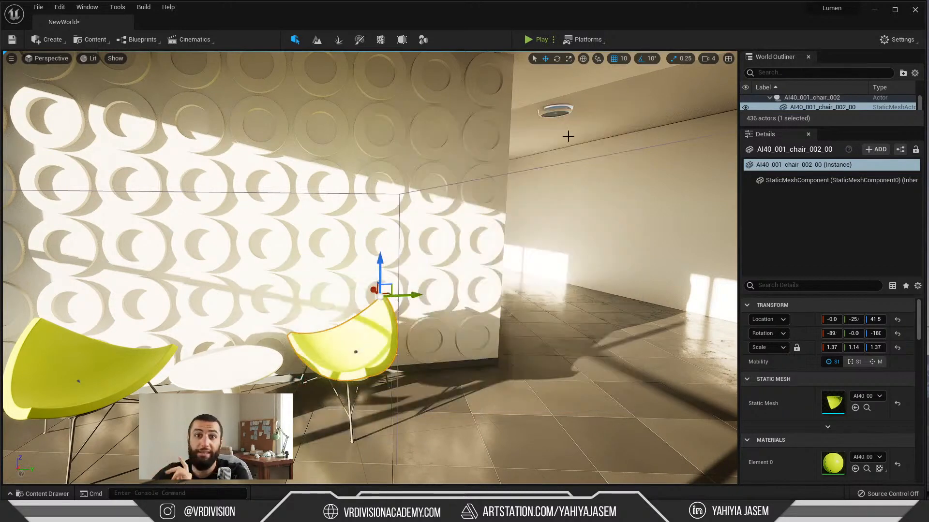
pyautogui.moveTo(515, 249); pyautogui.dragTo(489, 193, button='right')
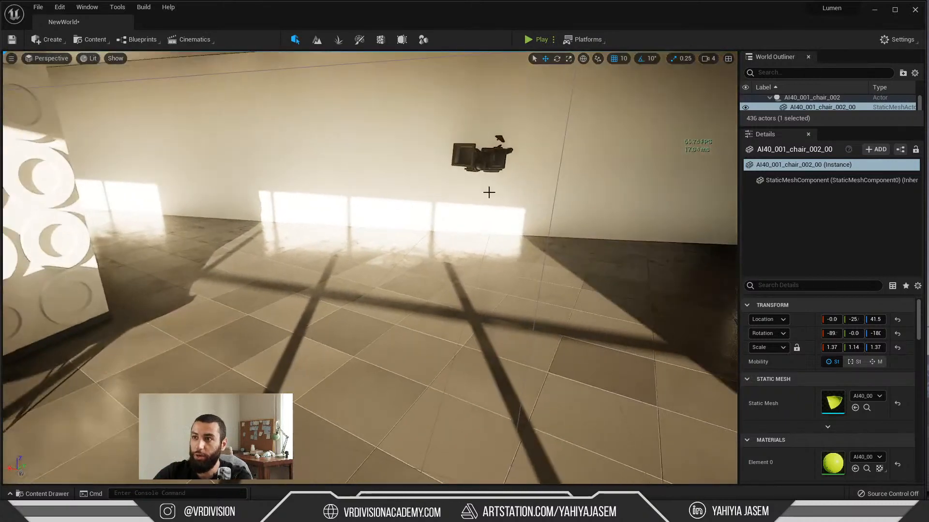
pyautogui.click(424, 40)
pyautogui.click(171, 77)
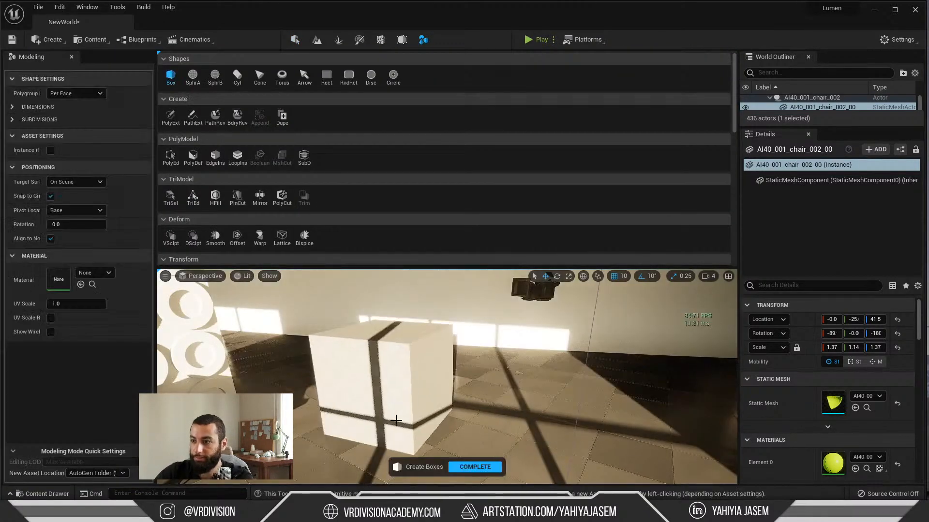
# Step: Set the box dimensions to door size: height 210, width 5 and depth 90
pyautogui.click(13, 107)
pyautogui.click(77, 120)
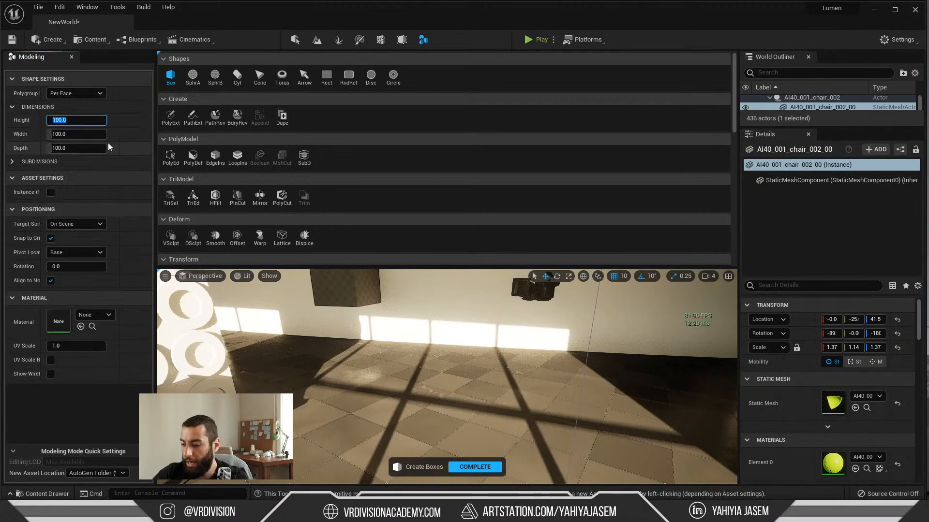
pyautogui.write('210')
pyautogui.press('Tab')
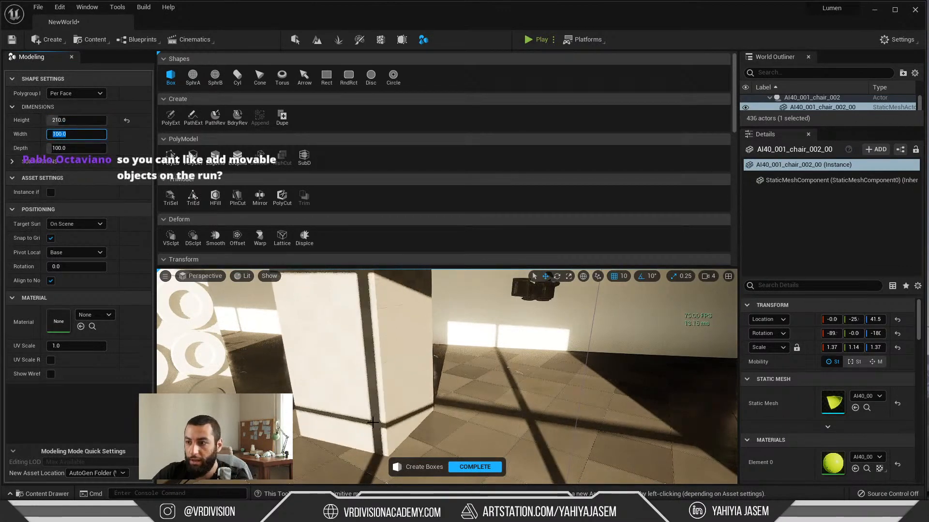
pyautogui.write('5')
pyautogui.press('Return')
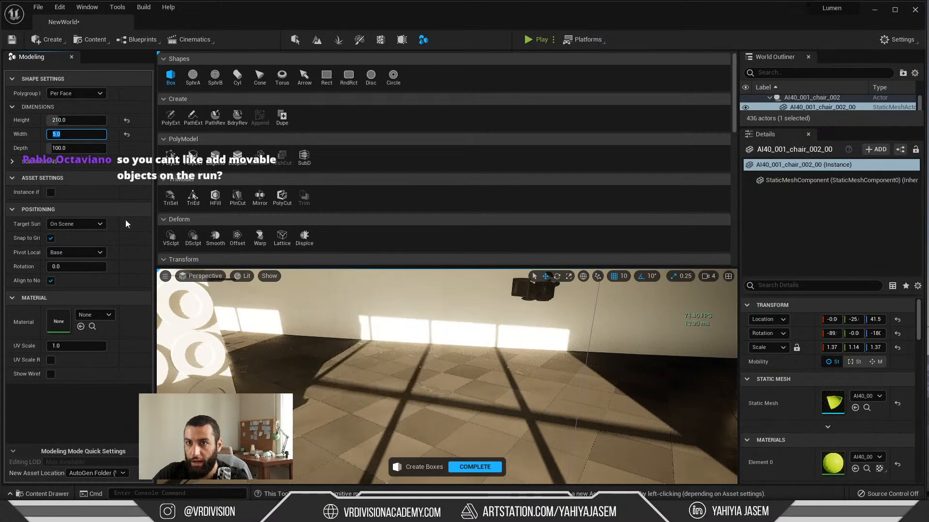
pyautogui.press('Tab')
pyautogui.write('90')
pyautogui.press('Return')
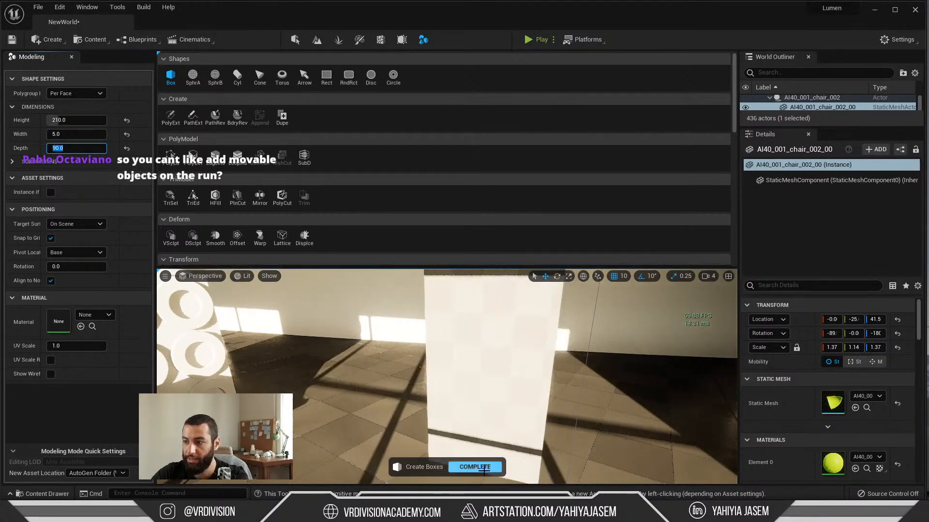
# Step: Place the door-sized box upright on the tiled floor beside the circle-patterned wall
pyautogui.click(484, 468)
pyautogui.click(171, 75)
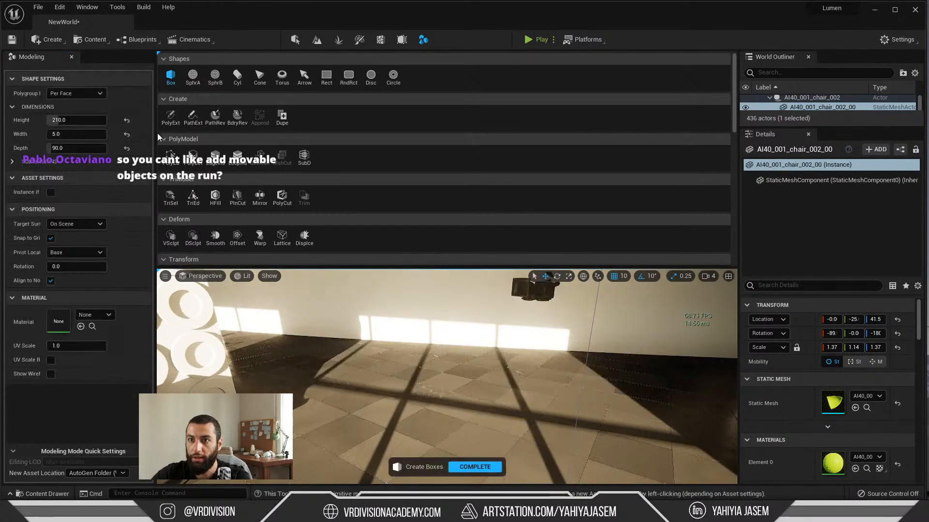
pyautogui.click(431, 420)
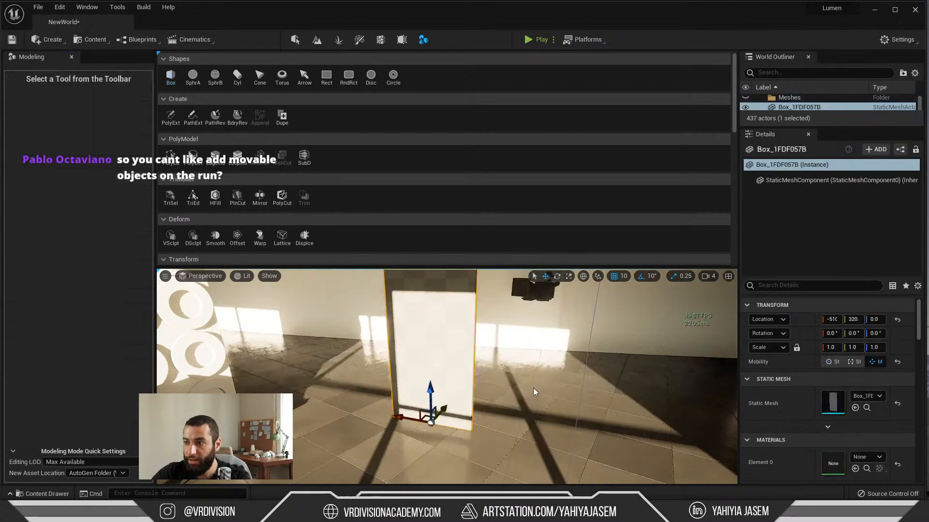
pyautogui.moveTo(535, 392); pyautogui.dragTo(523, 359, button='right')
pyautogui.press('s')
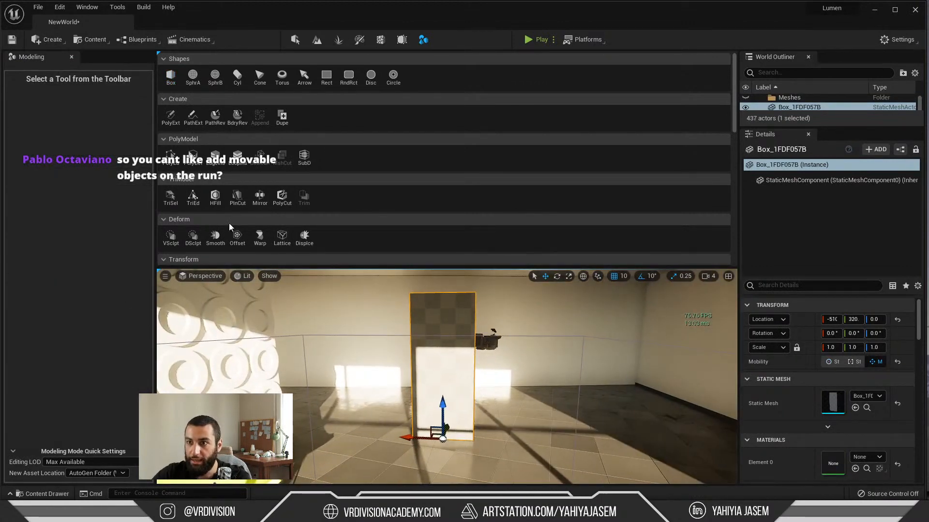
# Step: Dock the Mode Toolbar together with the Modeling panel to free viewport space, and bring its Transform tools into view
pyautogui.click(159, 54)
pyautogui.moveTo(176, 57); pyautogui.dragTo(95, 58)
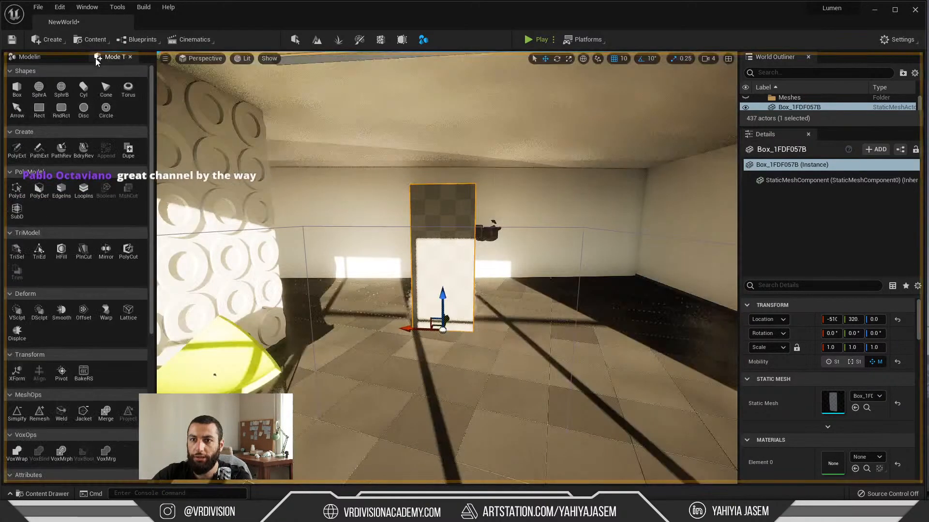
pyautogui.scroll(-4, 48, 284)
pyautogui.scroll(-1, 48, 289)
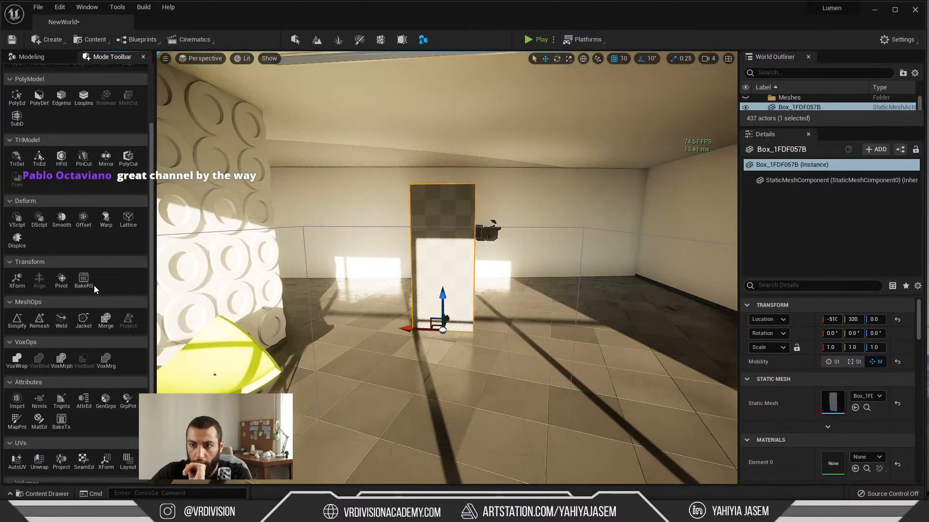
# Step: Start Edit Pivot on the door box and dock the Modeling panel in its own column beside the viewport
pyautogui.click(61, 279)
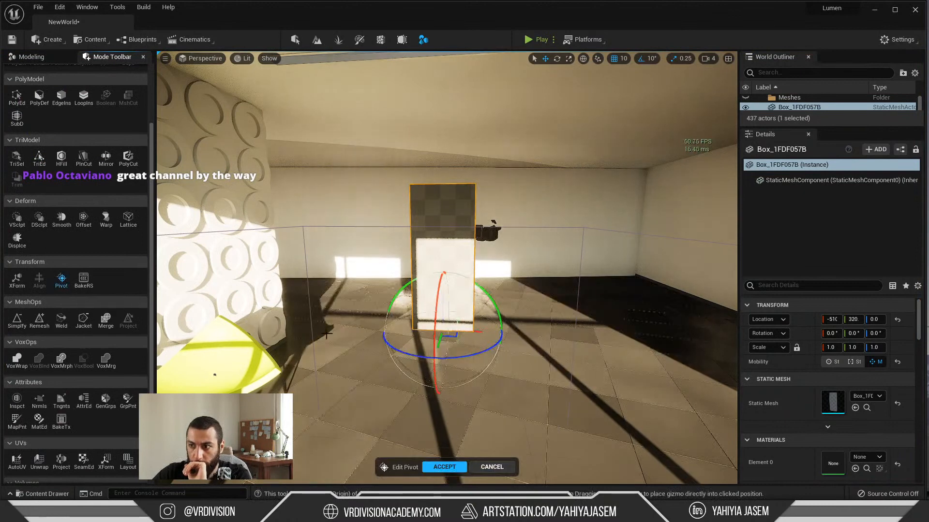
pyautogui.scroll(-2, 107, 306)
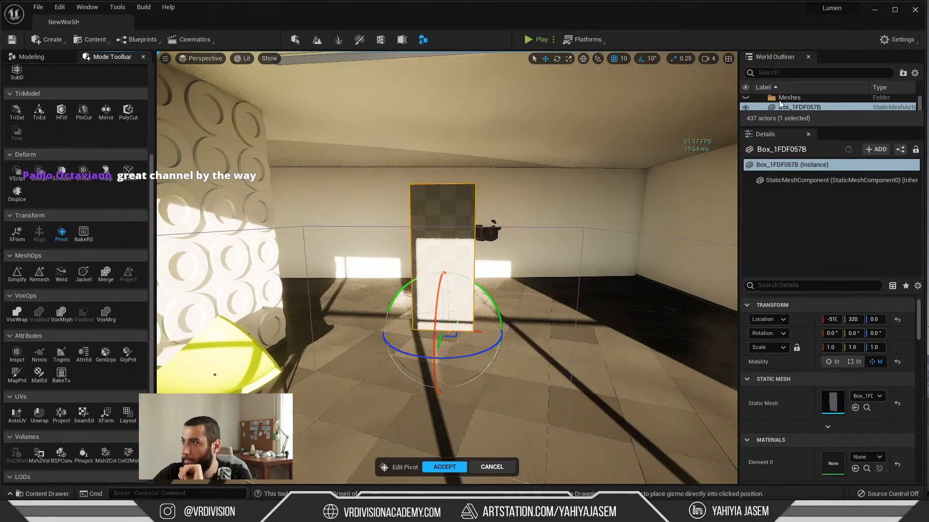
pyautogui.scroll(5, 111, 320)
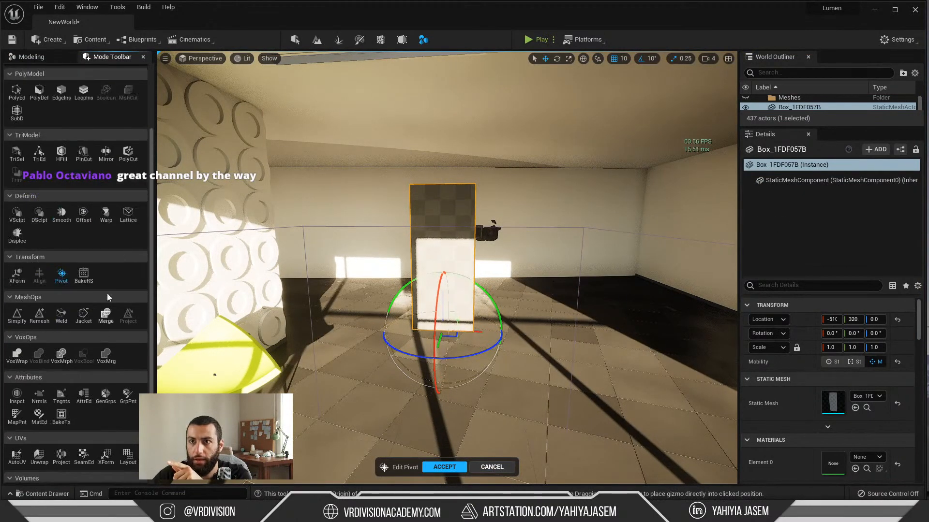
pyautogui.click(72, 60)
pyautogui.moveTo(72, 59); pyautogui.dragTo(456, 160)
pyautogui.moveTo(522, 188); pyautogui.dragTo(503, 189, button='right')
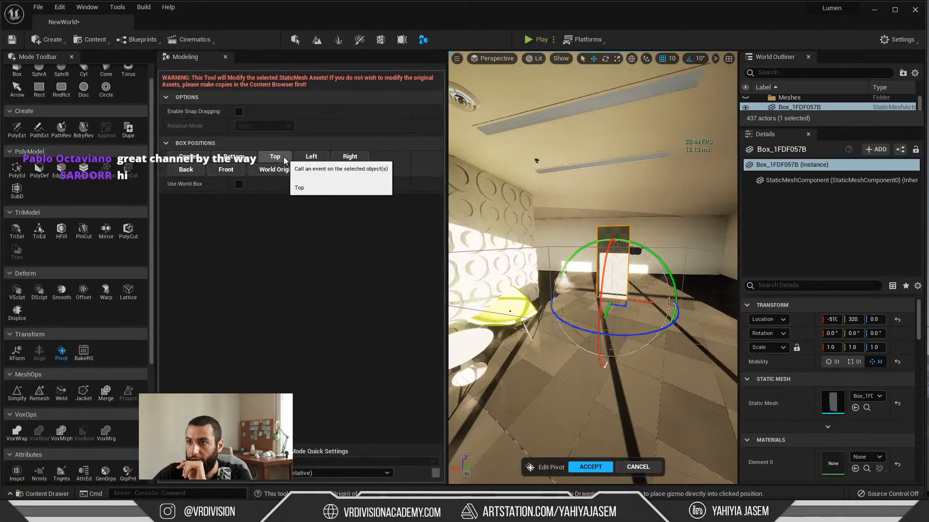
# Step: Move the door box's pivot to its narrow side nearer the circle-patterned wall, at mid-height, and accept the edit
pyautogui.click(307, 158)
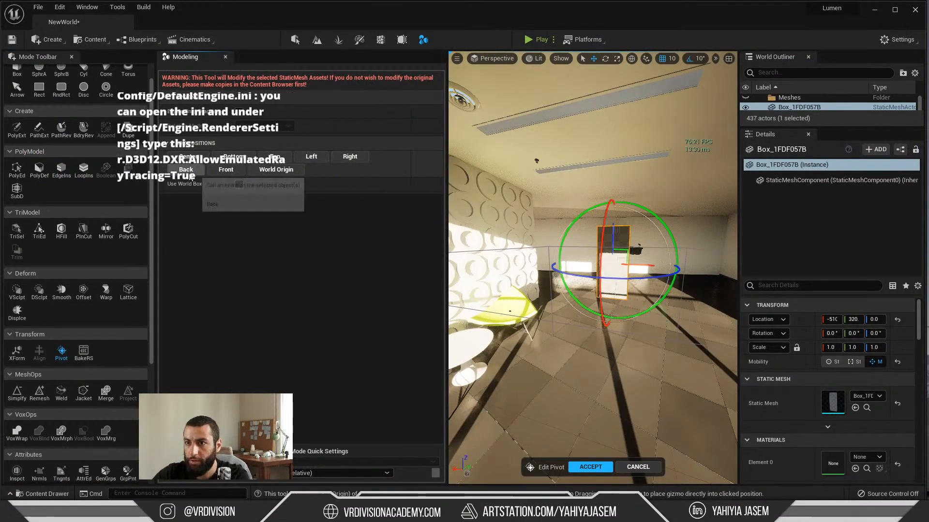
pyautogui.click(223, 171)
pyautogui.click(186, 171)
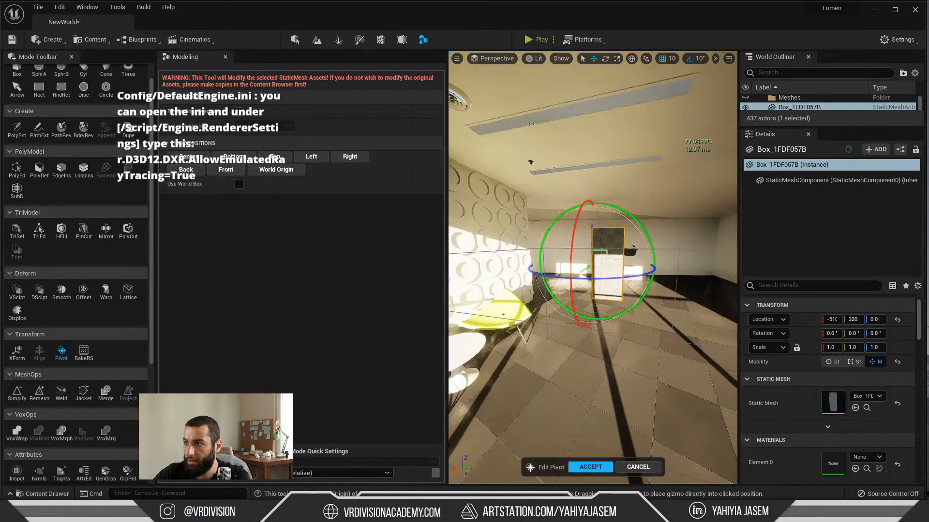
pyautogui.press('w')
pyautogui.moveTo(513, 189); pyautogui.dragTo(530, 189, button='right')
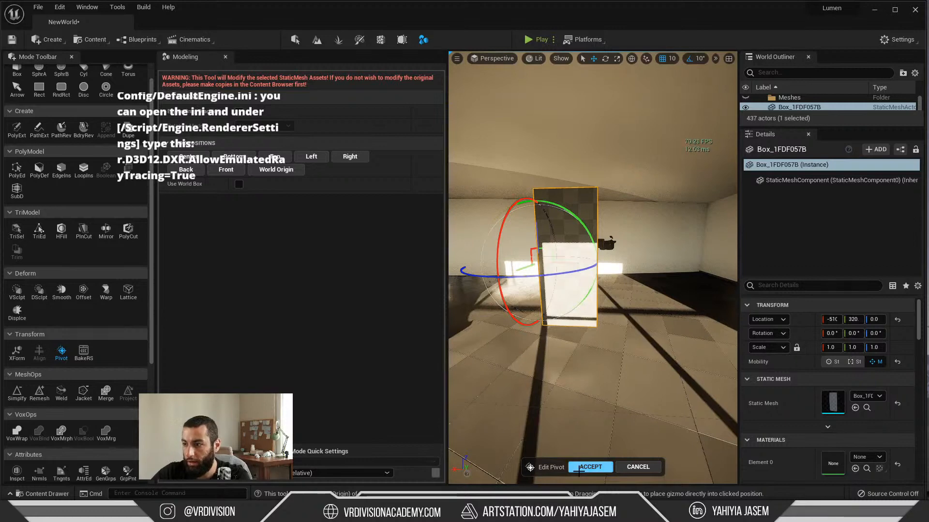
pyautogui.click(590, 468)
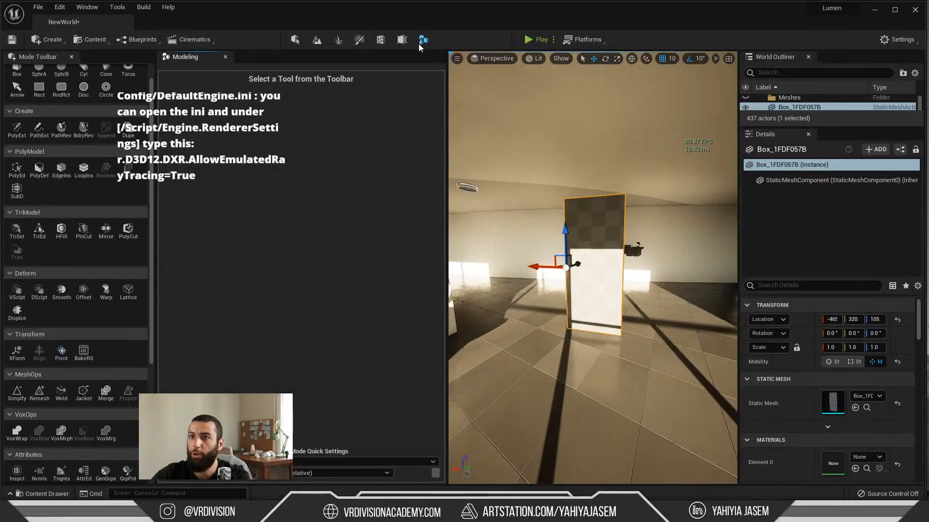
# Step: Search the plugins for "mesh edit" to examine the Modeling Tools Editor Mode plugin, and review the available modeling tools
pyautogui.scroll(-2, 109, 306)
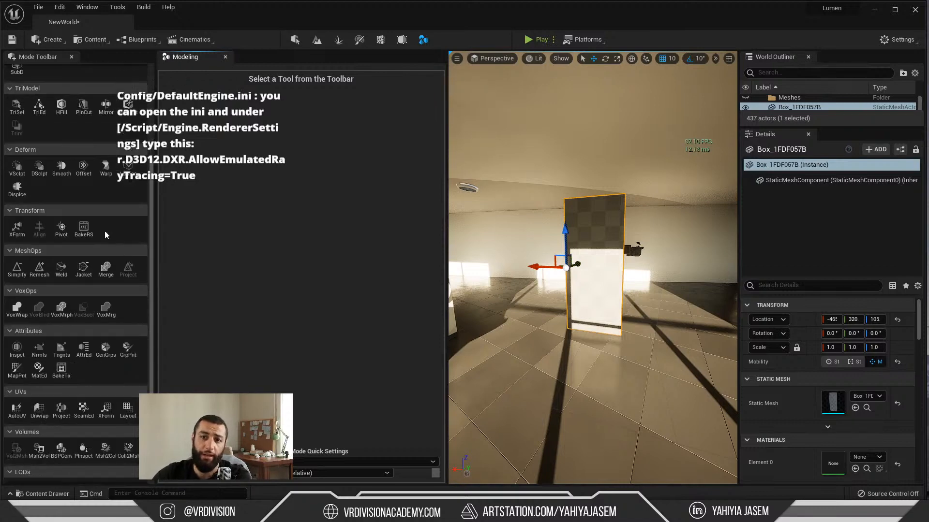
pyautogui.scroll(3, 97, 254)
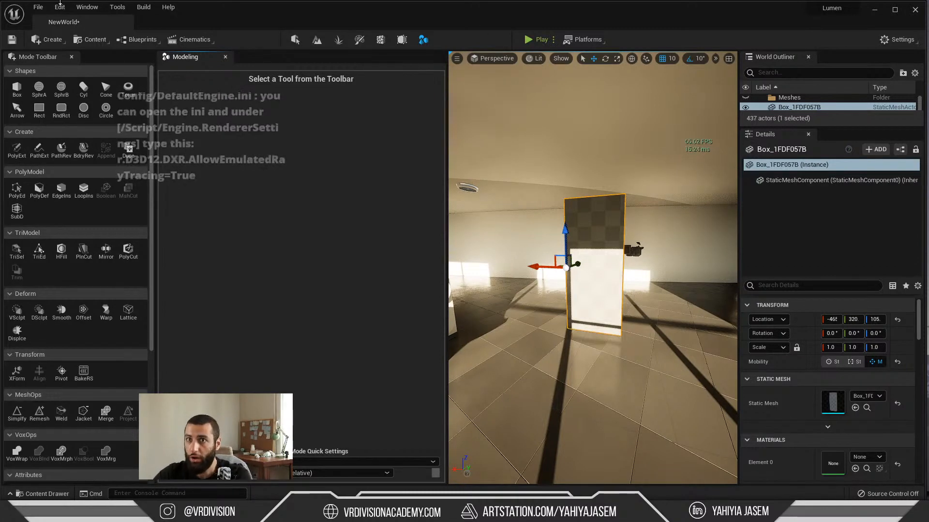
pyautogui.click(59, 8)
pyautogui.click(97, 162)
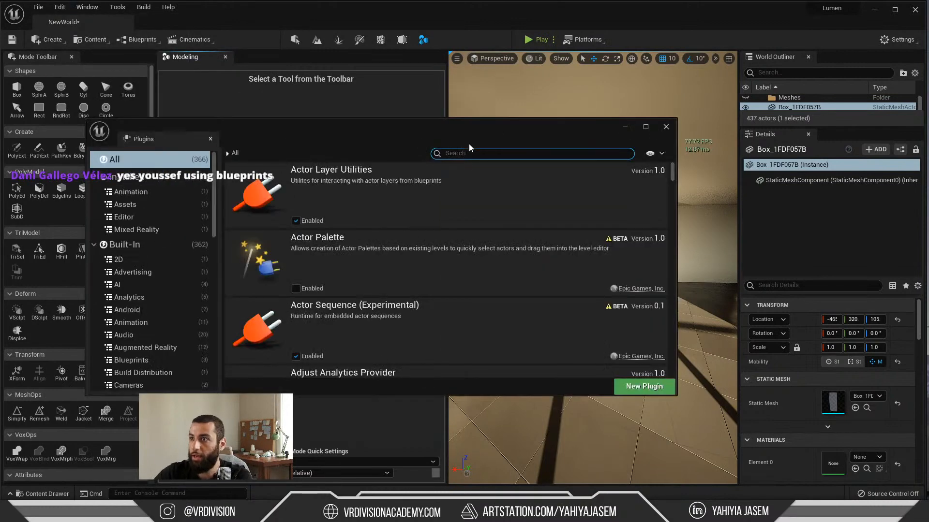
pyautogui.write('mesh editi')
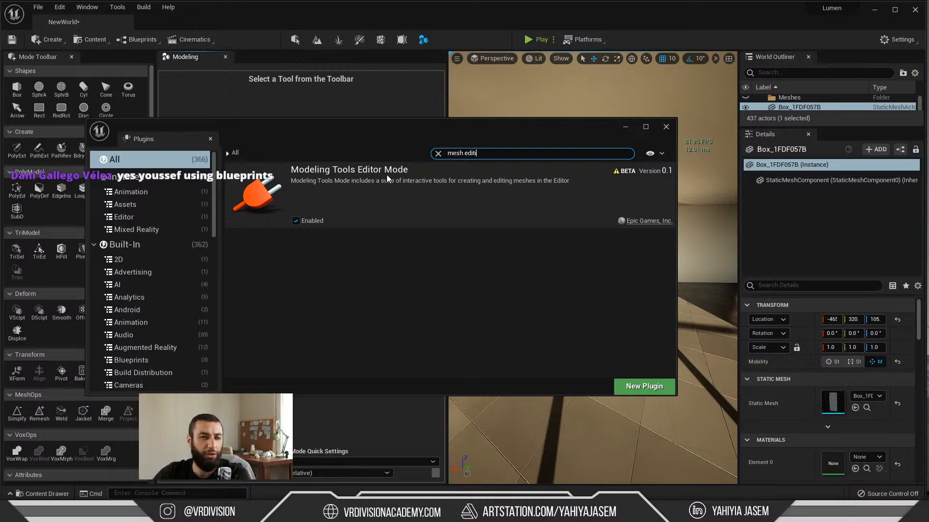
pyautogui.middleClick(161, 143)
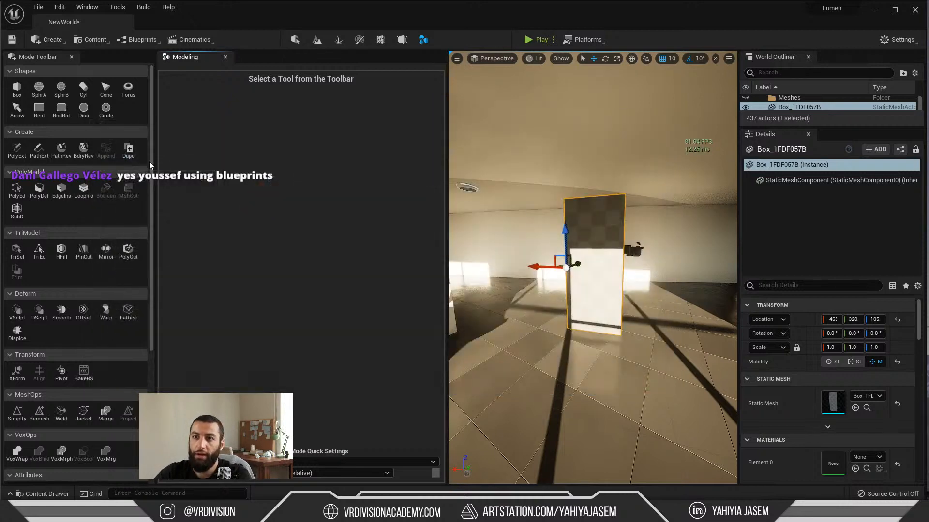
pyautogui.moveTo(151, 161); pyautogui.dragTo(188, 311)
pyautogui.scroll(10, 73, 290)
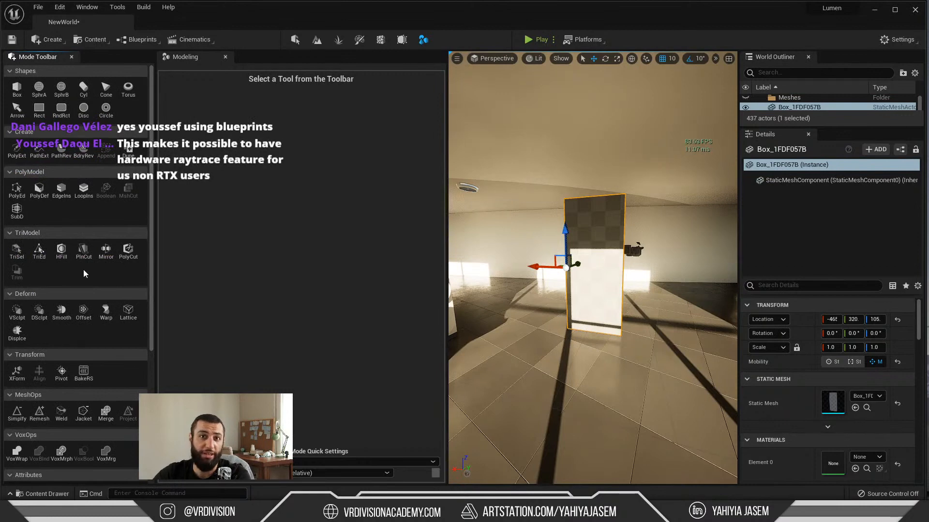
pyautogui.scroll(-5, 57, 387)
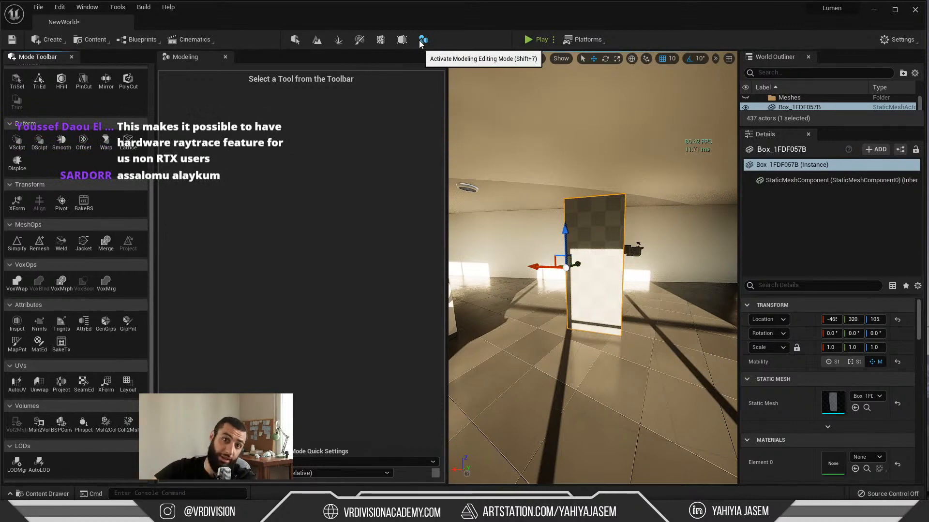
# Step: Return to Select mode and swing the movable door box about its vertical pivot axis to a rotation of -60°
pyautogui.hotkey('shift', '1')
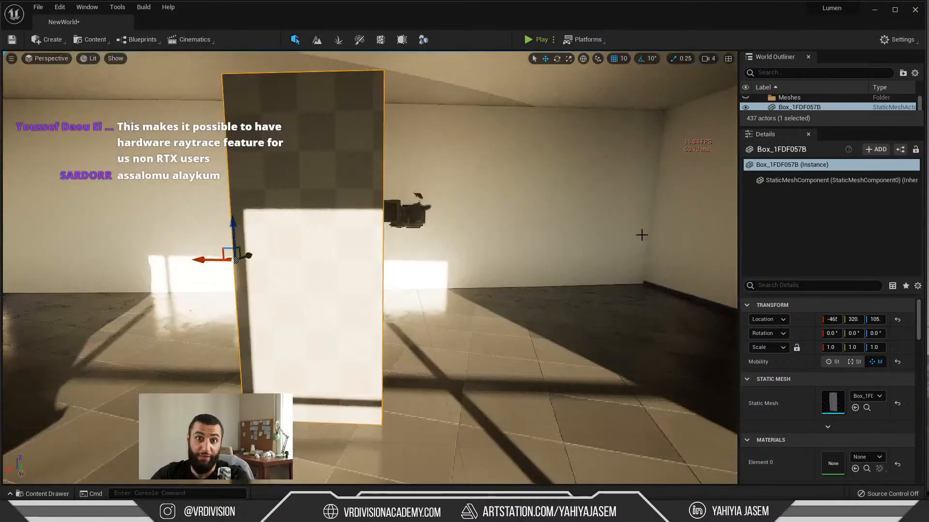
pyautogui.press('s')
pyautogui.moveTo(655, 238); pyautogui.dragTo(431, 280, button='right')
pyautogui.press('w')
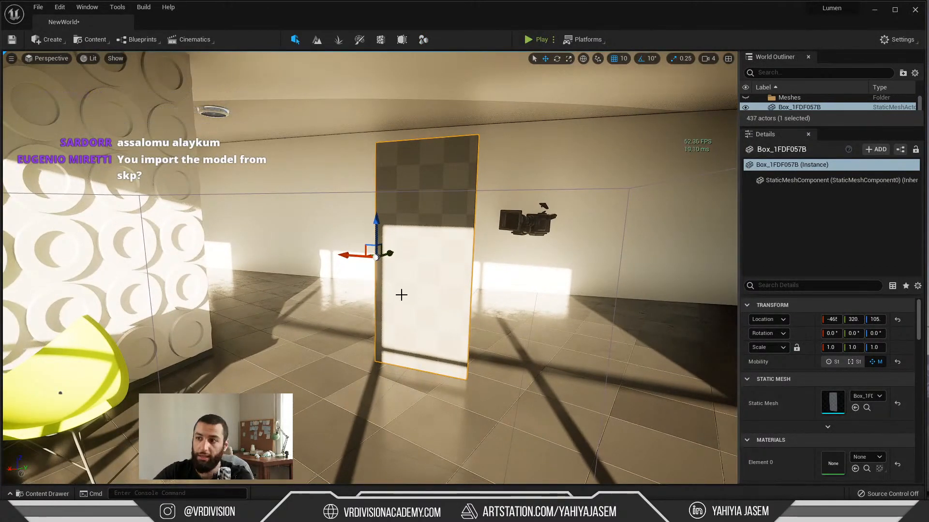
pyautogui.press('e')
pyautogui.click(873, 365)
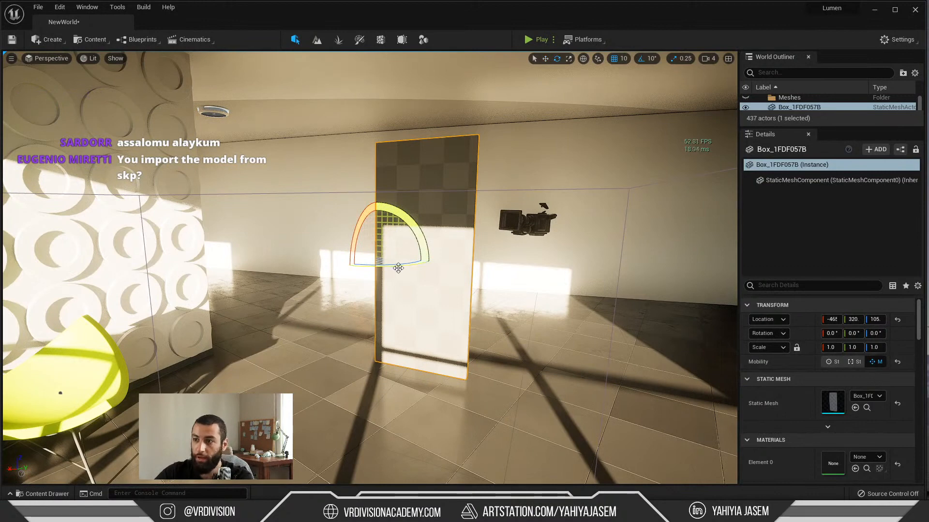
pyautogui.moveTo(398, 266); pyautogui.dragTo(348, 267)
pyautogui.press('w')
pyautogui.moveTo(502, 306); pyautogui.dragTo(484, 295, button='right')
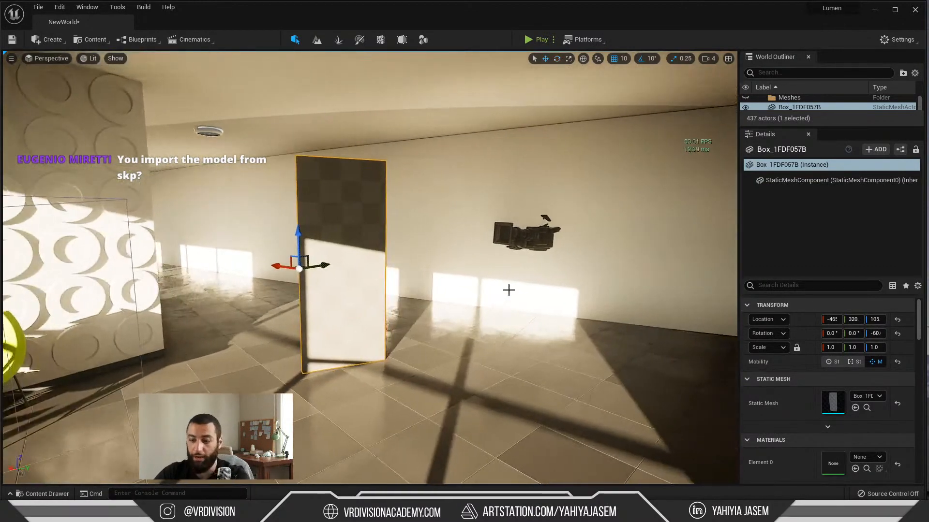
# Step: Rotate the sun to a low angle so orange sunlight falls on the circle-patterned wall and the edge of the door
pyautogui.hotkey('ctrl', 'l')
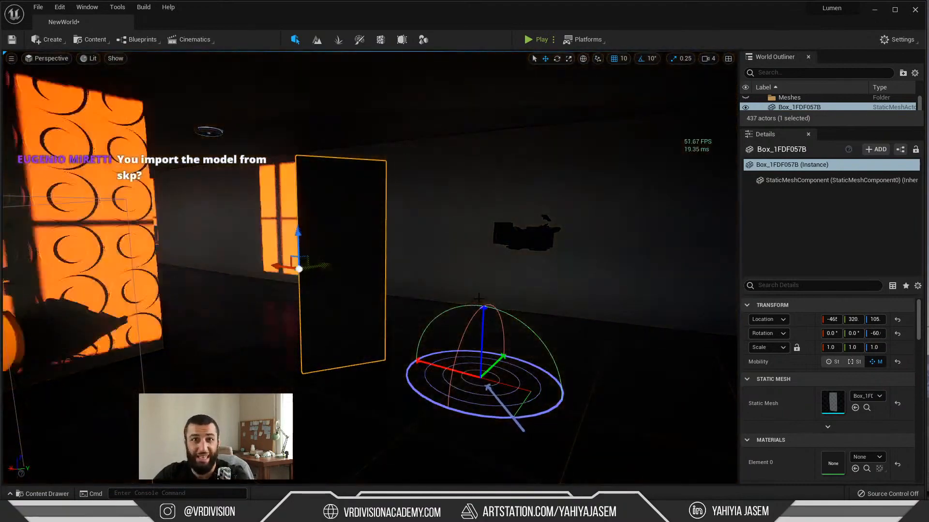
pyautogui.moveTo(423, 284); pyautogui.dragTo(378, 281, button='right')
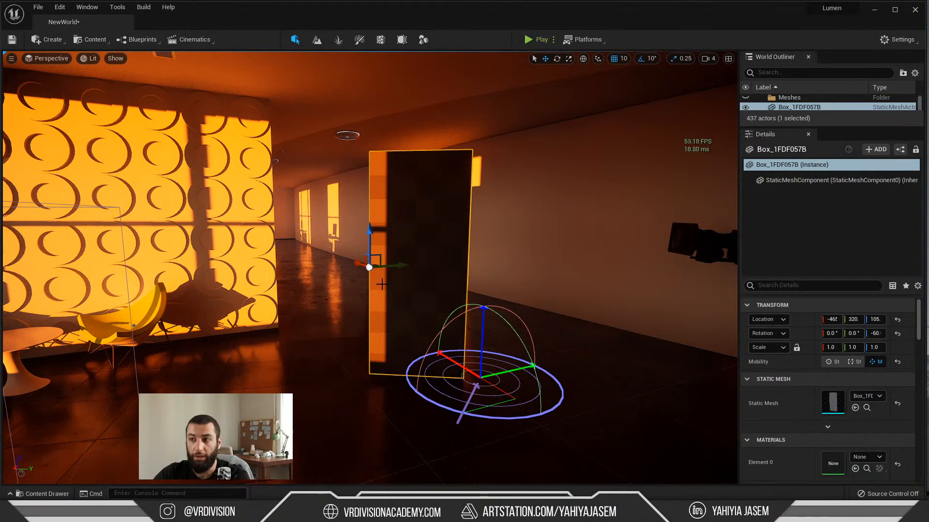
pyautogui.hotkey('ctrl', 'l')
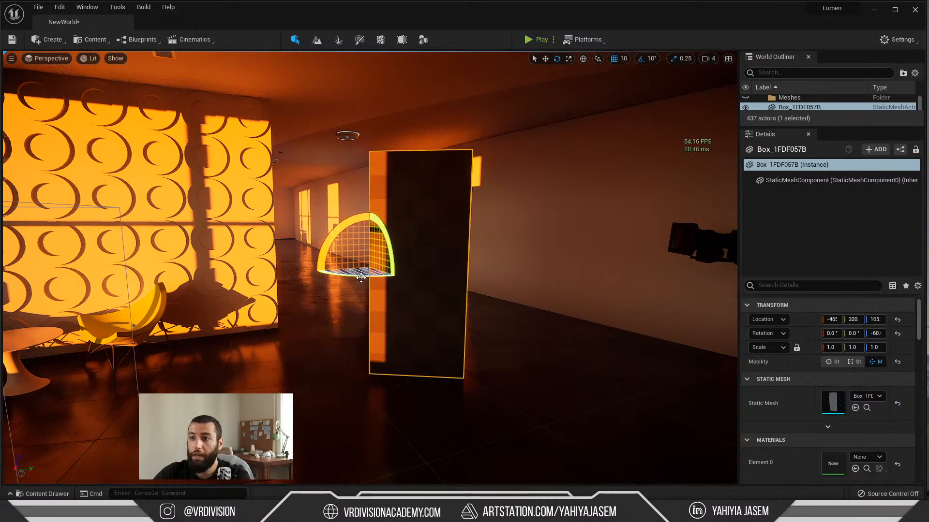
pyautogui.moveTo(353, 276)
pyautogui.mouseDown()
pyautogui.moveTo(304, 277)
pyautogui.moveTo(392, 276)
pyautogui.moveTo(309, 276)
pyautogui.moveTo(346, 287)
pyautogui.mouseUp()
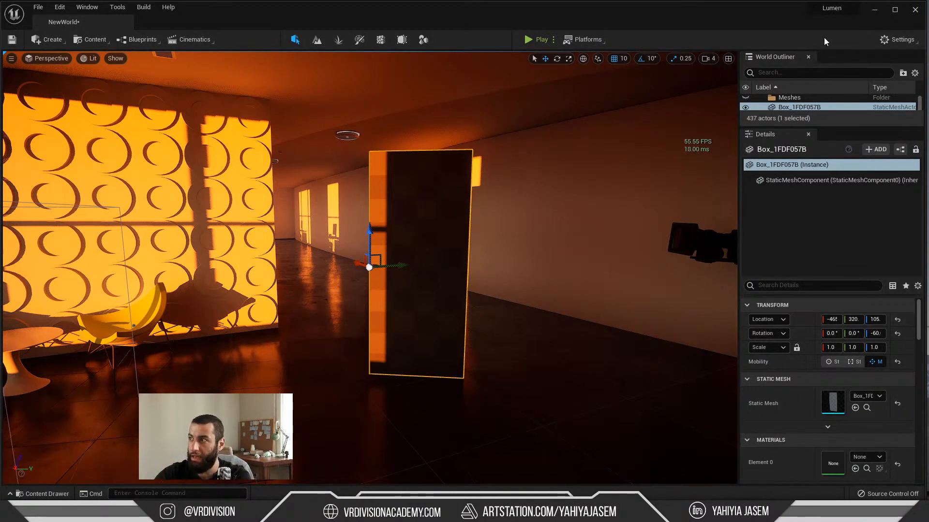
# Step: Open the recent Unreal Bedroom reference board in PureRef and maximize it
pyautogui.click(895, 39)
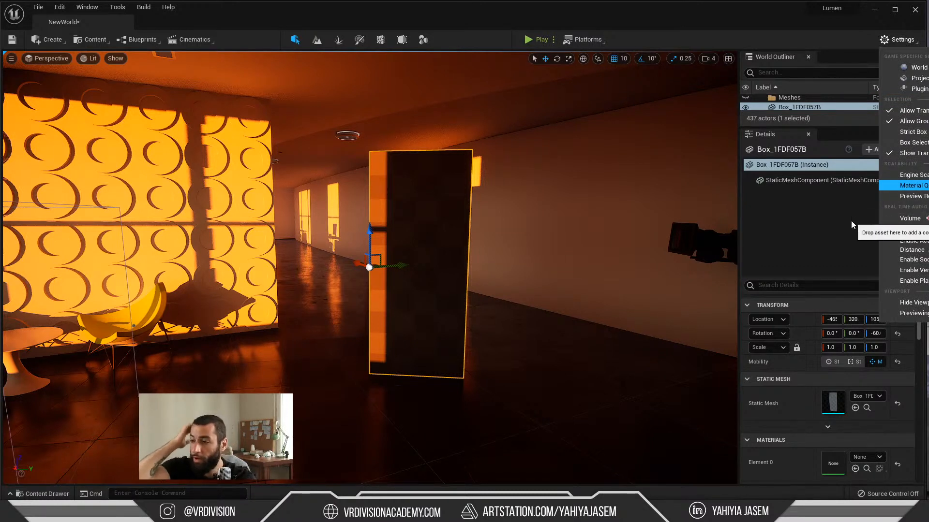
pyautogui.rightClick(394, 513)
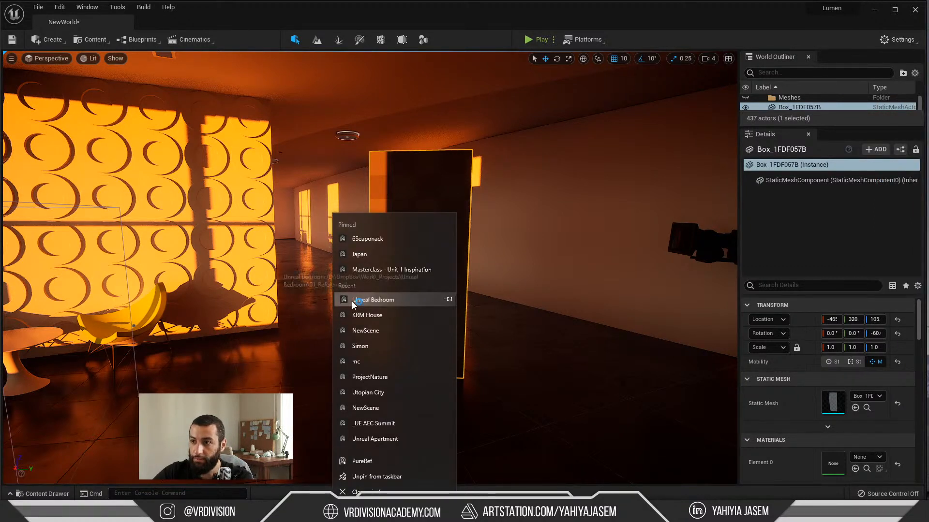
pyautogui.click(354, 302)
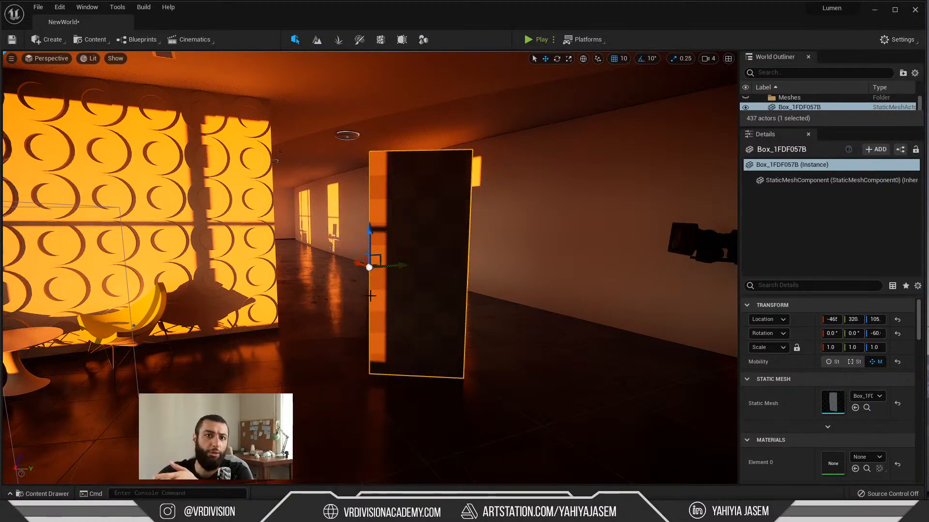
pyautogui.hotkey('ctrl', 'f')
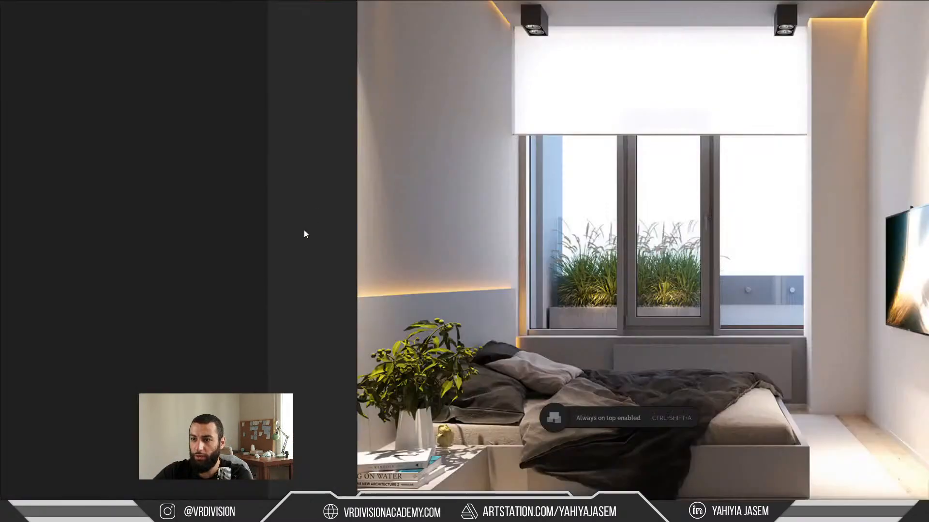
# Step: Examine the bedroom and bathroom reference images, comparing the hidden light strips, ceiling spotlights and glass shower partition across the renders
pyautogui.moveTo(433, 263); pyautogui.dragTo(299, 249, button='middle')
pyautogui.scroll(-5, 299, 249)
pyautogui.moveTo(504, 262); pyautogui.dragTo(236, 378, button='middle')
pyautogui.moveTo(251, 250); pyautogui.dragTo(384, 282, button='middle')
pyautogui.scroll(5, 382, 203)
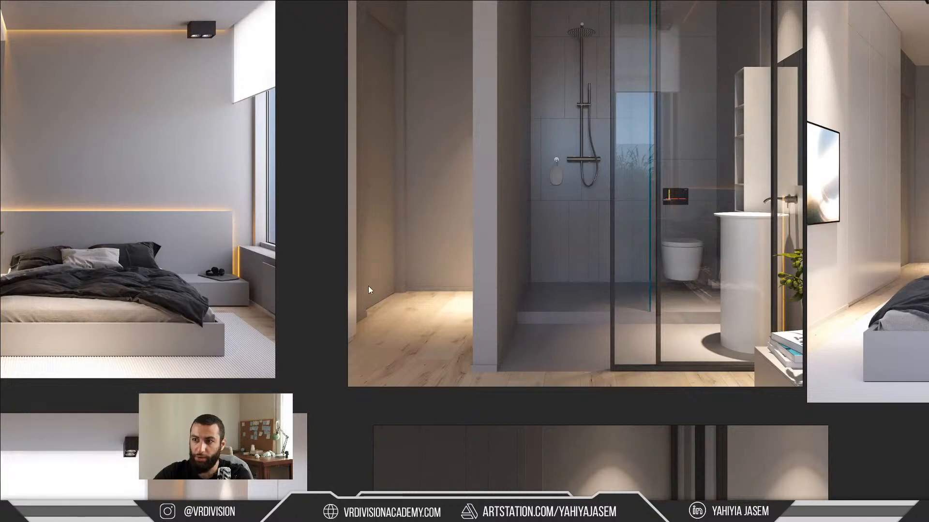
pyautogui.moveTo(379, 216); pyautogui.dragTo(429, 268, button='middle')
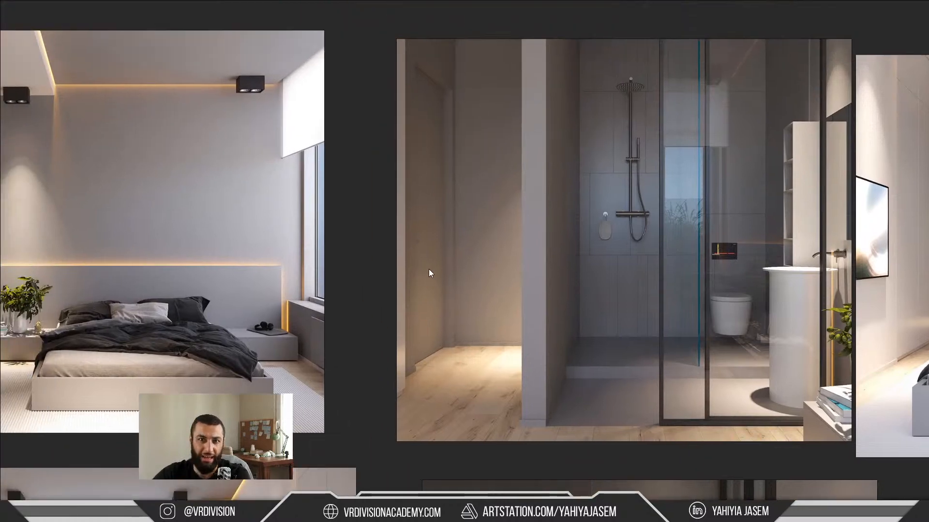
pyautogui.moveTo(577, 249); pyautogui.dragTo(765, 205, button='middle')
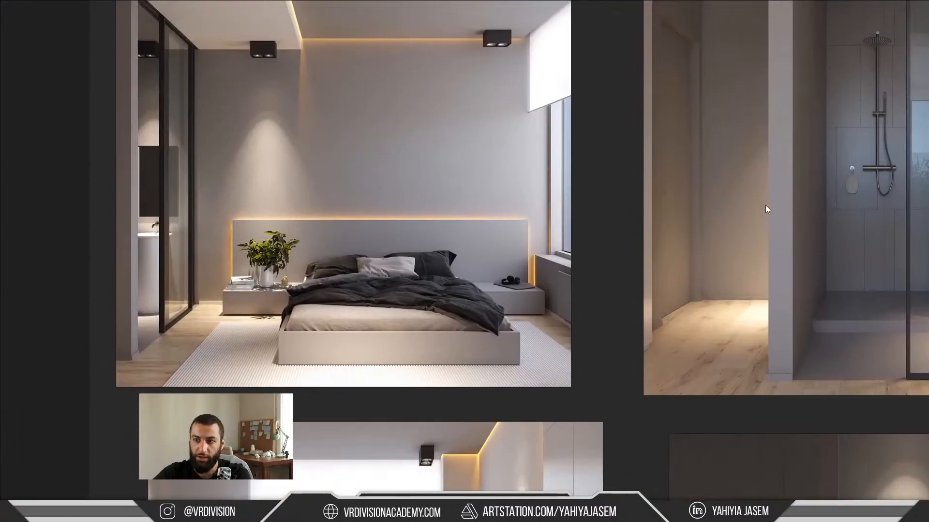
pyautogui.moveTo(774, 241); pyautogui.dragTo(744, 302, button='middle')
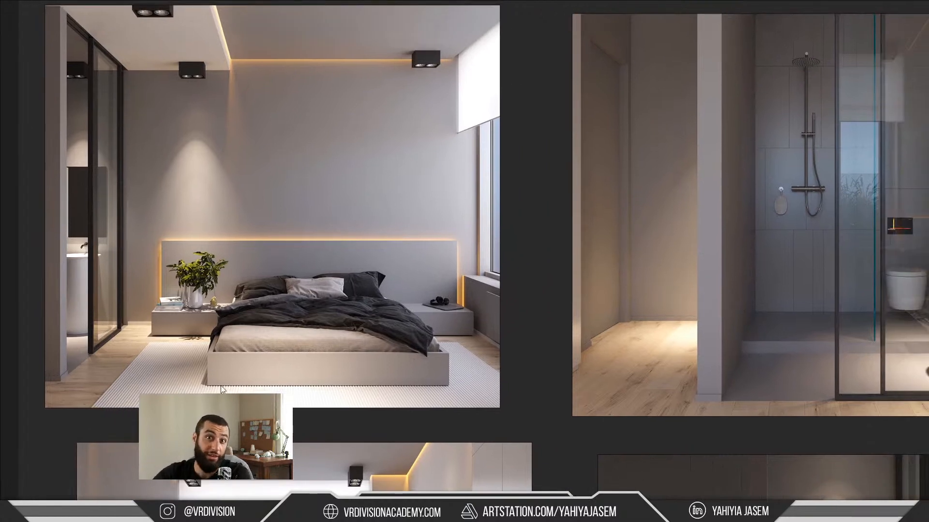
pyautogui.moveTo(522, 359); pyautogui.dragTo(362, 368, button='middle')
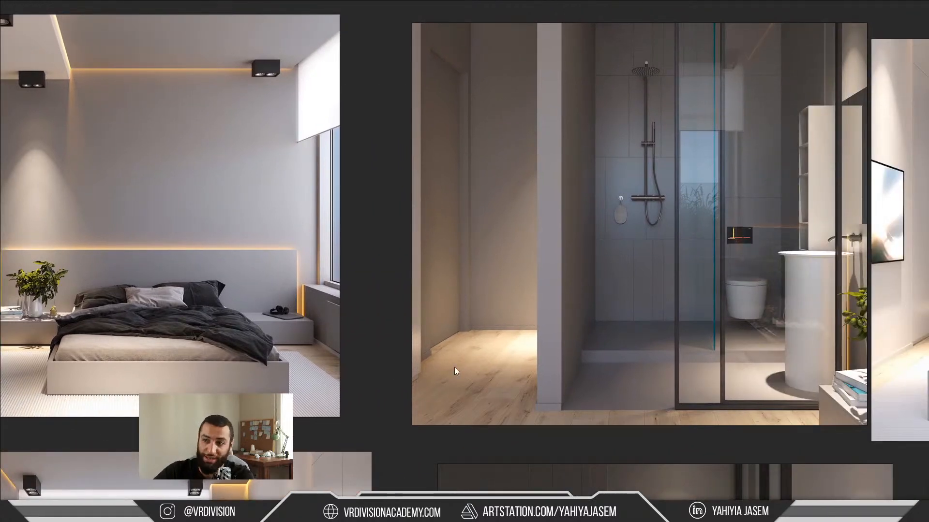
pyautogui.moveTo(454, 367); pyautogui.dragTo(421, 365, button='middle')
pyautogui.moveTo(589, 353); pyautogui.dragTo(452, 360, button='middle')
pyautogui.scroll(-3, 452, 360)
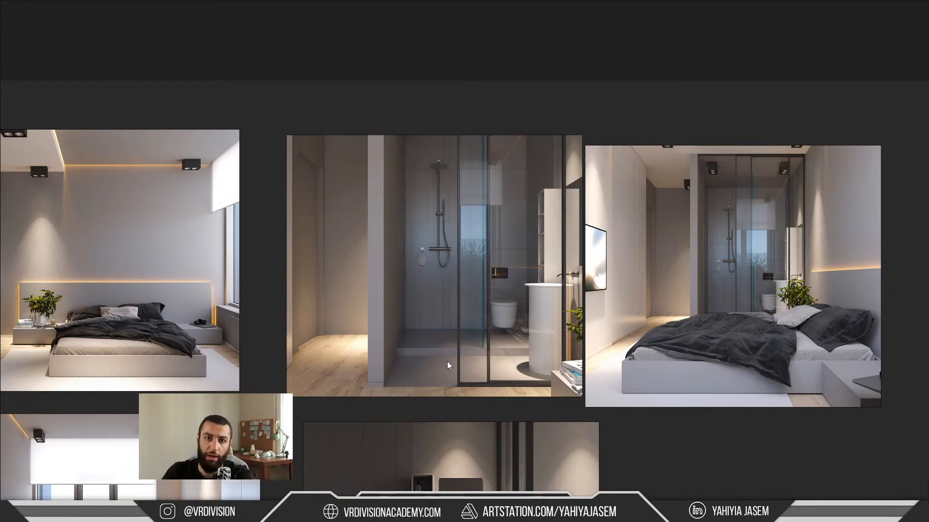
# Step: Leave the maximized view of the reference board and close PureRef to return to the Unreal interior
pyautogui.hotkey('ctrl', 'f')
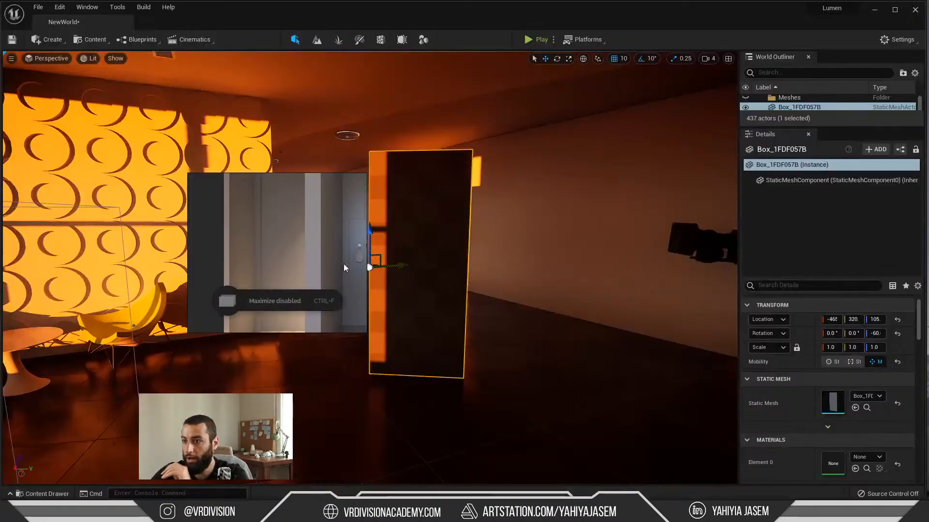
pyautogui.rightClick(269, 241)
pyautogui.click(309, 435)
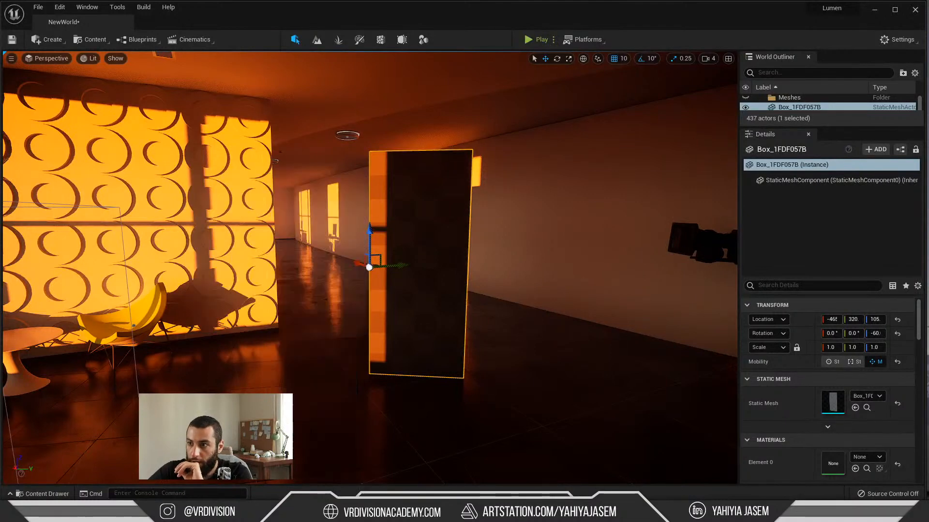
# Step: Delete the movable door box standing beside the circle-patterned wall
pyautogui.moveTo(356, 310); pyautogui.dragTo(374, 310, button='right')
pyautogui.scroll(3, 355, 310)
pyautogui.press('e')
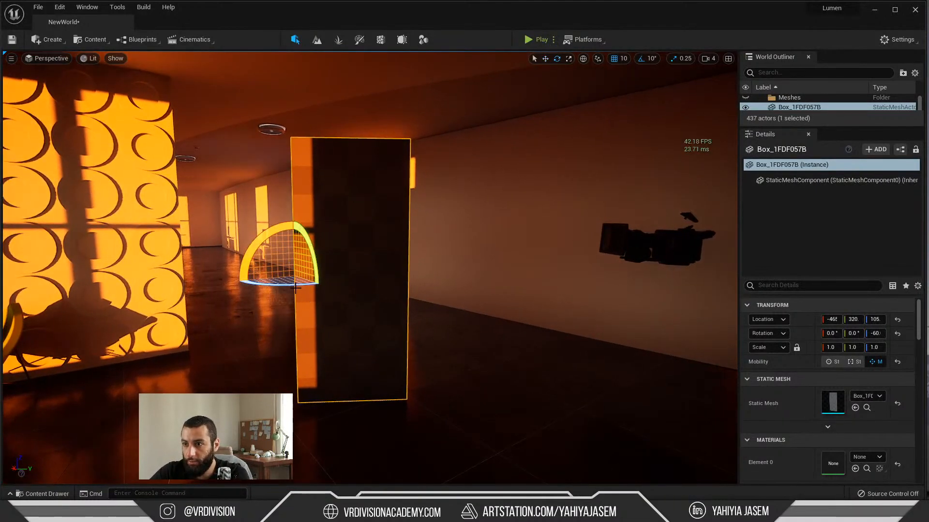
pyautogui.moveTo(278, 285); pyautogui.dragTo(309, 273)
pyautogui.press('w')
pyautogui.press('e')
pyautogui.press('Delete')
# Step: Rotate the sun so warm daylight falls across the circle-patterned wall, the yellow chairs and the tiled floor
pyautogui.moveTo(309, 273); pyautogui.dragTo(282, 263, button='right')
pyautogui.press('s')
pyautogui.hotkey('ctrl', 'l')
pyautogui.hotkey('ctrl', 'l')
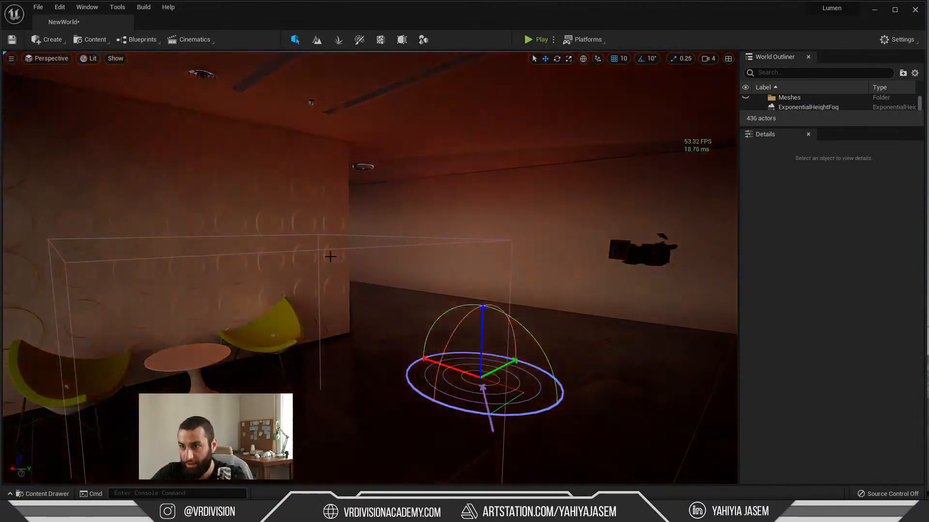
pyautogui.hotkey('ctrl', 'l')
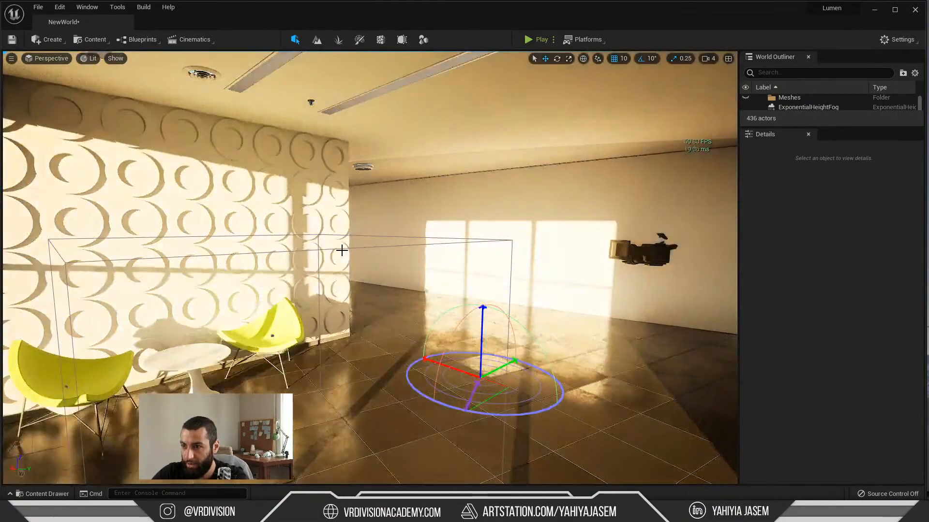
pyautogui.hotkey('ctrl', 'l')
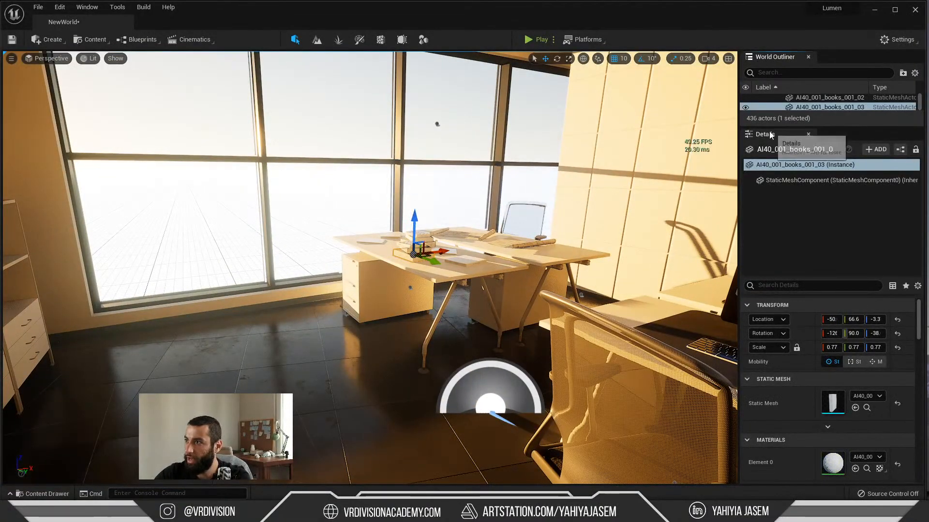
# Step: Enlarge the World Outliner, select the Furniture_1 parent actor and focus the view on it
pyautogui.moveTo(772, 128); pyautogui.dragTo(772, 332)
pyautogui.scroll(5, 776, 257)
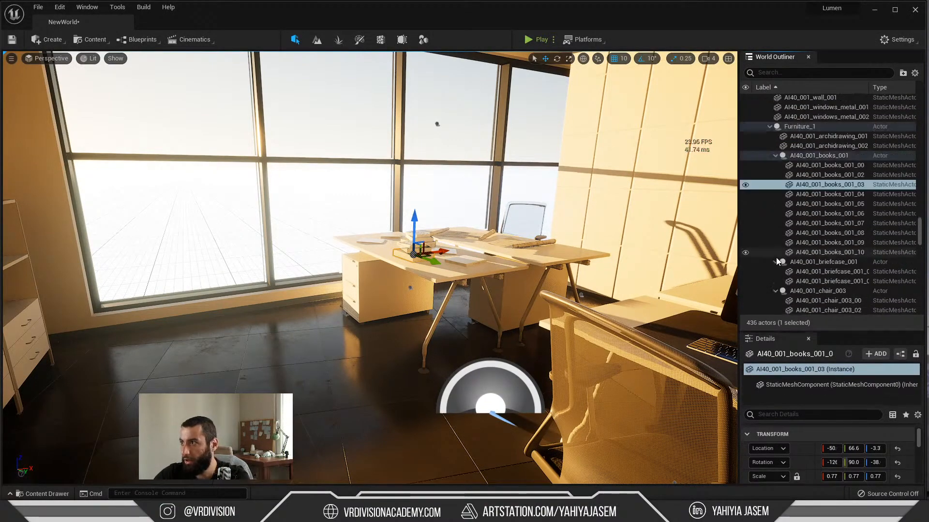
pyautogui.click(800, 159)
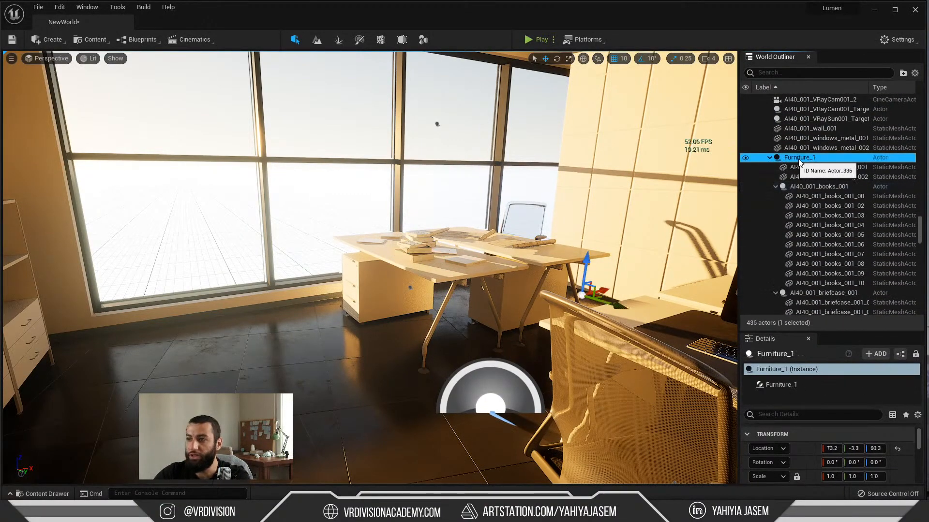
pyautogui.doubleClick(822, 160)
# Step: Switch to the AI40_001_Y.max scene in 3ds Max and view the building in wireframe
pyautogui.hotkey('alt', 'Tab')
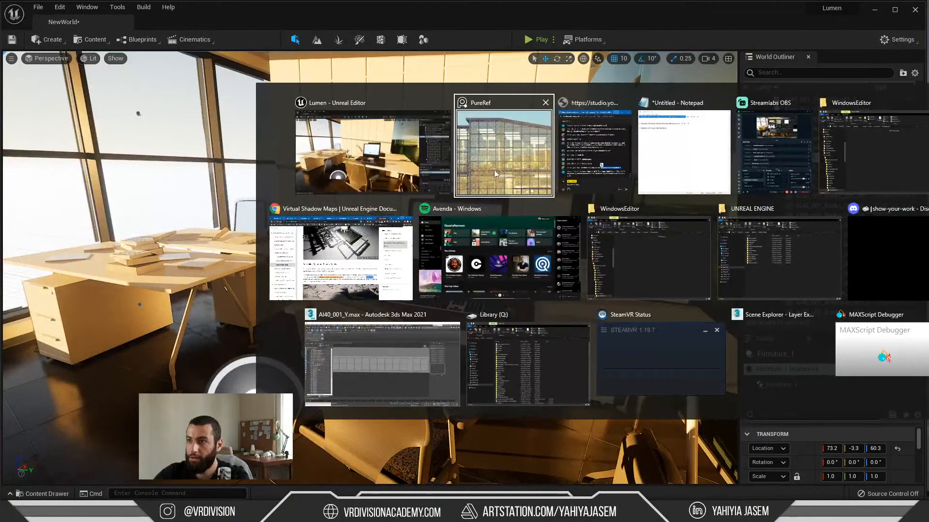
pyautogui.click(370, 347)
pyautogui.keyDown('alt'); pyautogui.moveTo(409, 315); pyautogui.dragTo(371, 264, button='middle'); pyautogui.keyUp('alt')
pyautogui.scroll(3, 379, 242)
pyautogui.press('F3')
pyautogui.scroll(-5, 387, 240)
pyautogui.moveTo(425, 216)
pyautogui.keyDown('alt'); pyautogui.mouseDown(button='middle')
pyautogui.moveTo(425, 207)
pyautogui.moveTo(391, 256)
pyautogui.mouseUp(button='middle'); pyautogui.keyUp('alt')
# Step: Select the Furniture_1 group, isolate it and display it shaded with edged faces
pyautogui.click(384, 251)
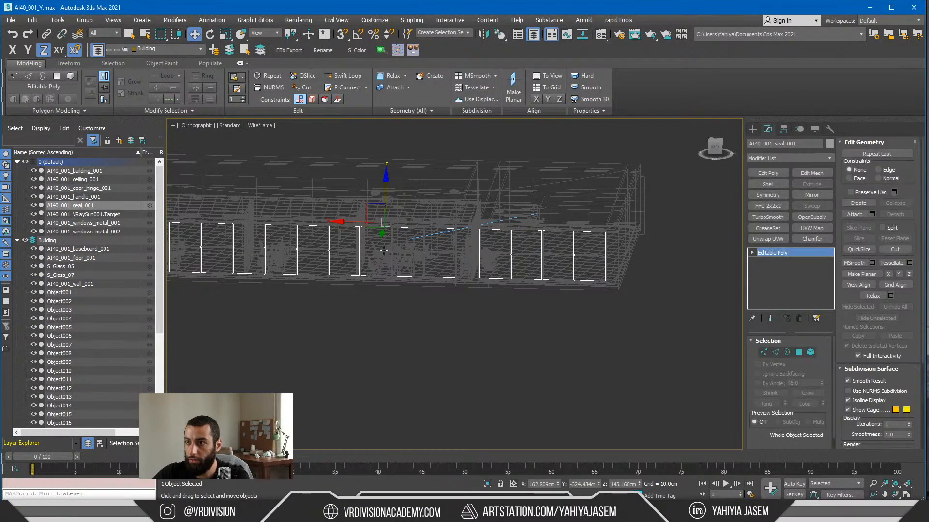
pyautogui.click(384, 251)
pyautogui.click(384, 251)
pyautogui.hotkey('alt', 'q')
pyautogui.keyDown('alt'); pyautogui.moveTo(425, 271); pyautogui.dragTo(367, 281, button='middle'); pyautogui.keyUp('alt')
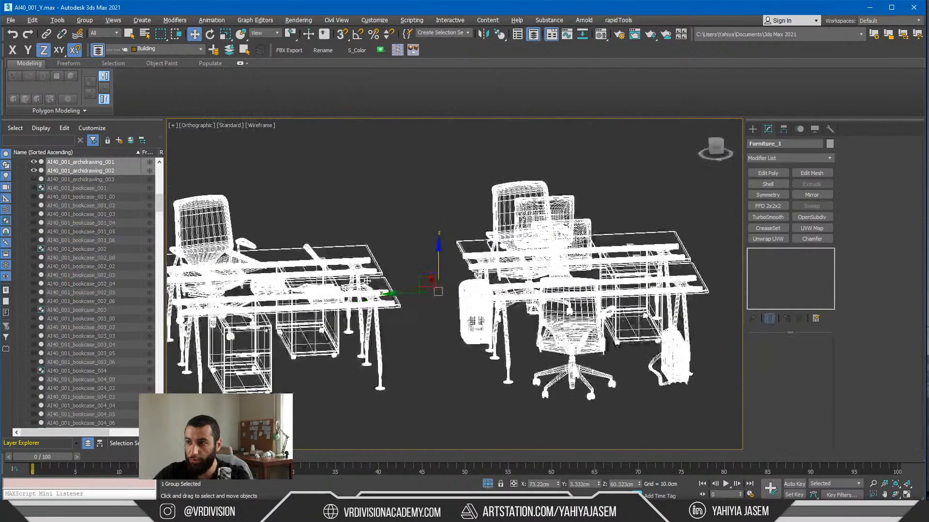
pyautogui.press('F3')
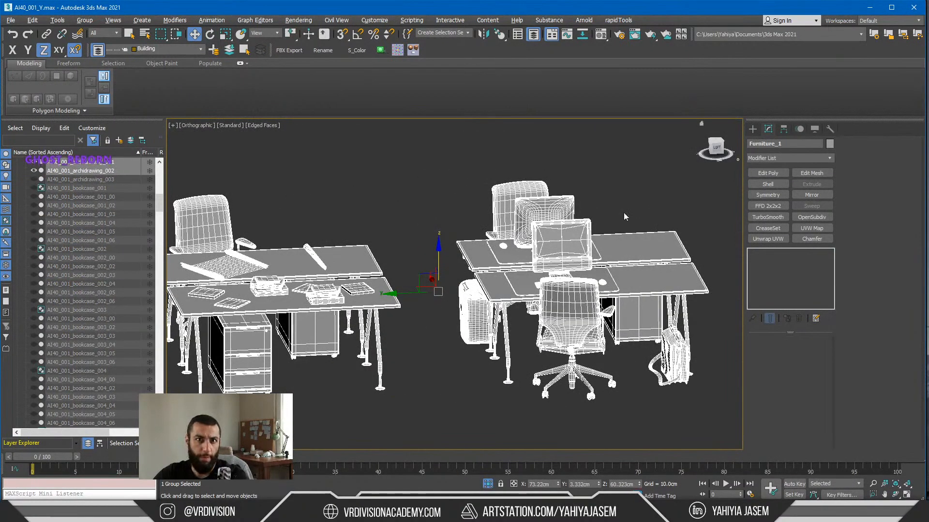
pyautogui.keyDown('alt'); pyautogui.moveTo(624, 217); pyautogui.dragTo(424, 284, button='middle'); pyautogui.keyUp('alt')
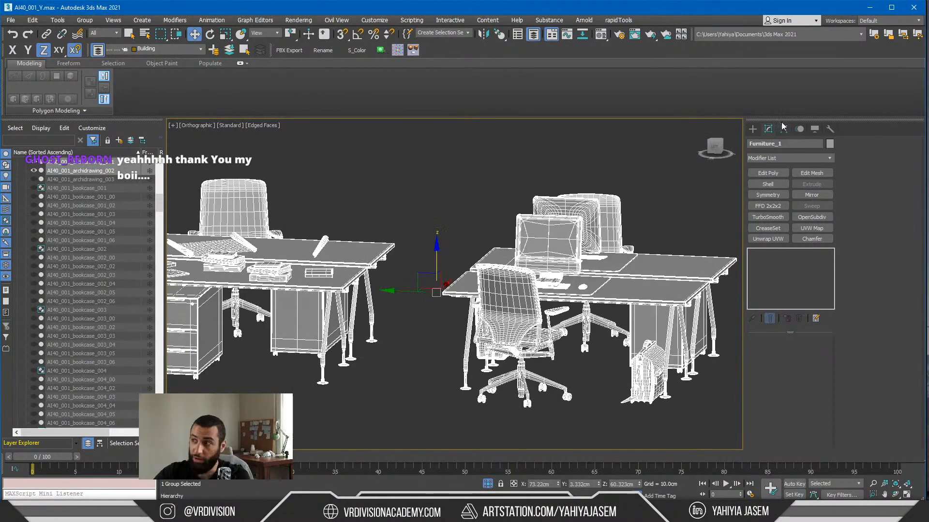
# Step: Adjust the pivot of the isolated Furniture_1 group and bring up the standard primitives for creation
pyautogui.click(783, 128)
pyautogui.click(787, 198)
pyautogui.moveTo(418, 249); pyautogui.dragTo(343, 365)
pyautogui.press('s')
pyautogui.click(752, 131)
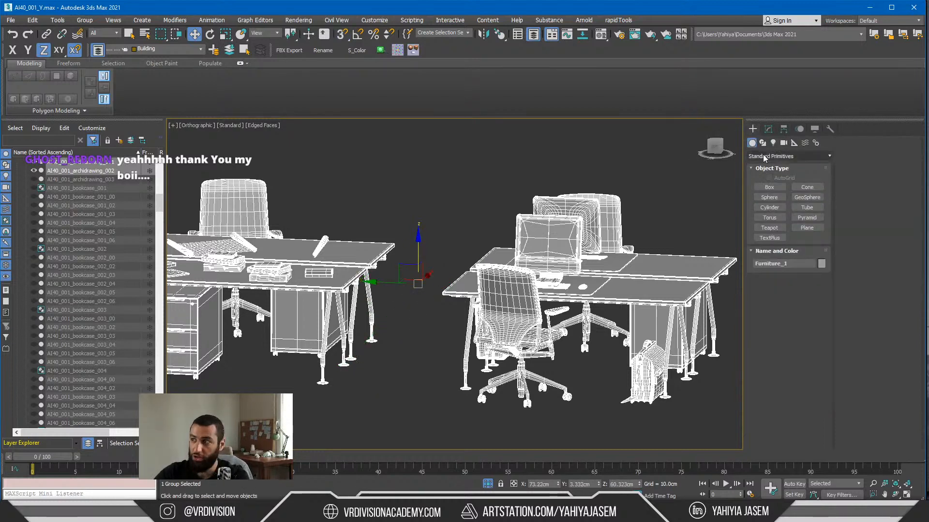
# Step: Switch back to Unreal Editor and review the InteriorScene hierarchy in the World Outliner down to Furniture_1
pyautogui.hotkey('alt', 'Tab')
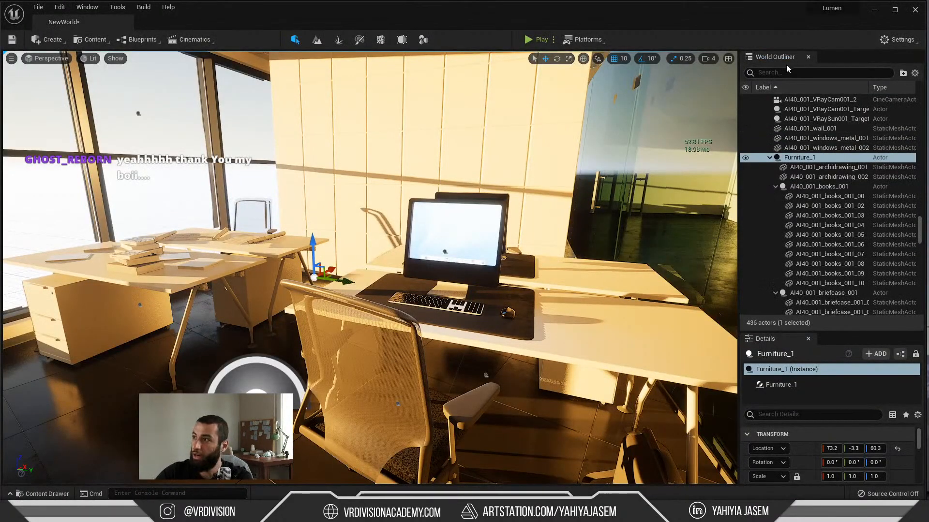
pyautogui.scroll(7, 802, 214)
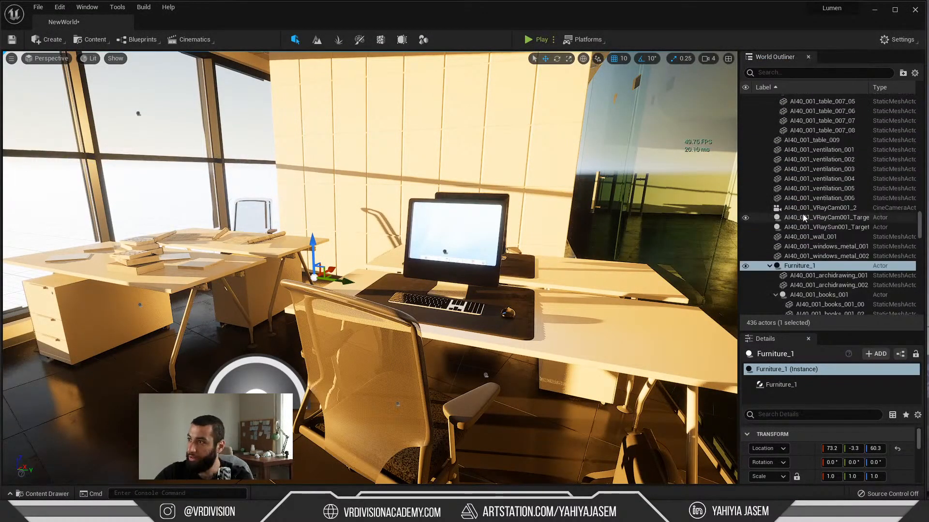
pyautogui.moveTo(921, 216); pyautogui.dragTo(920, 106)
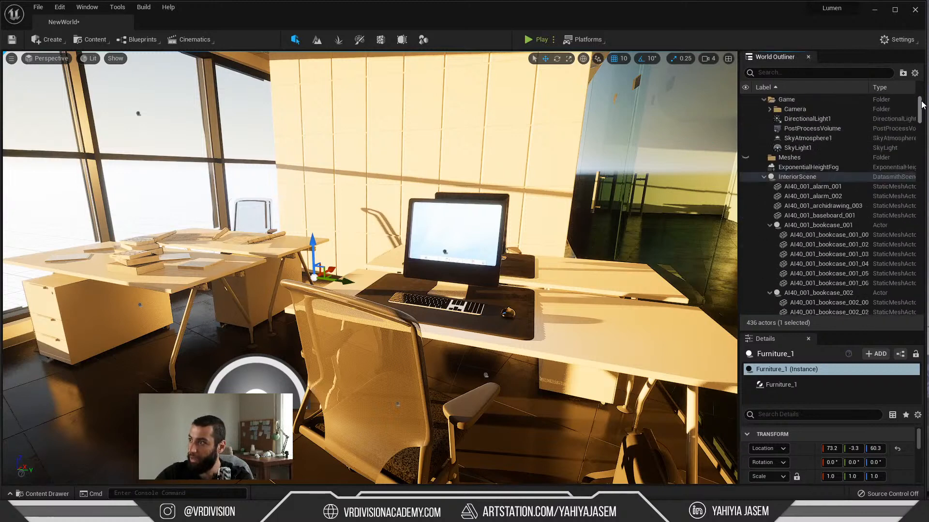
pyautogui.scroll(1, 811, 182)
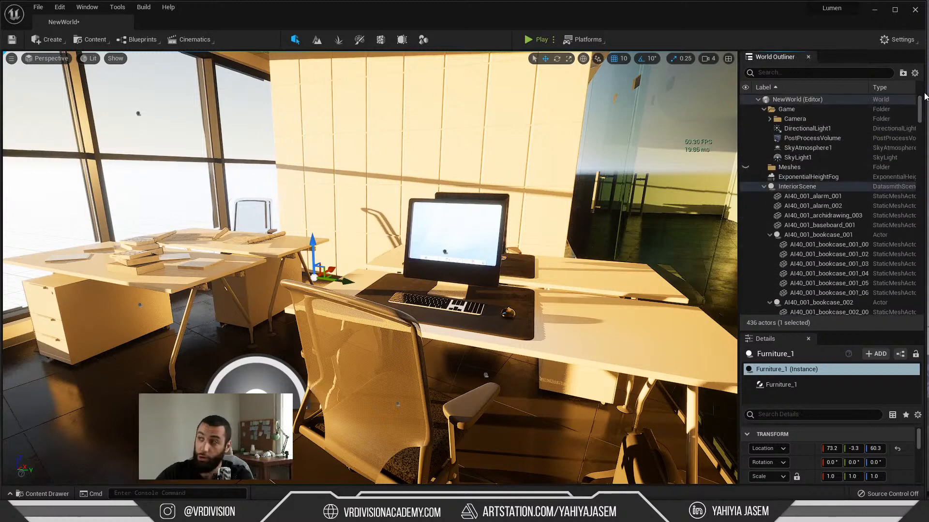
pyautogui.moveTo(921, 106); pyautogui.dragTo(927, 225)
pyautogui.scroll(1, 805, 179)
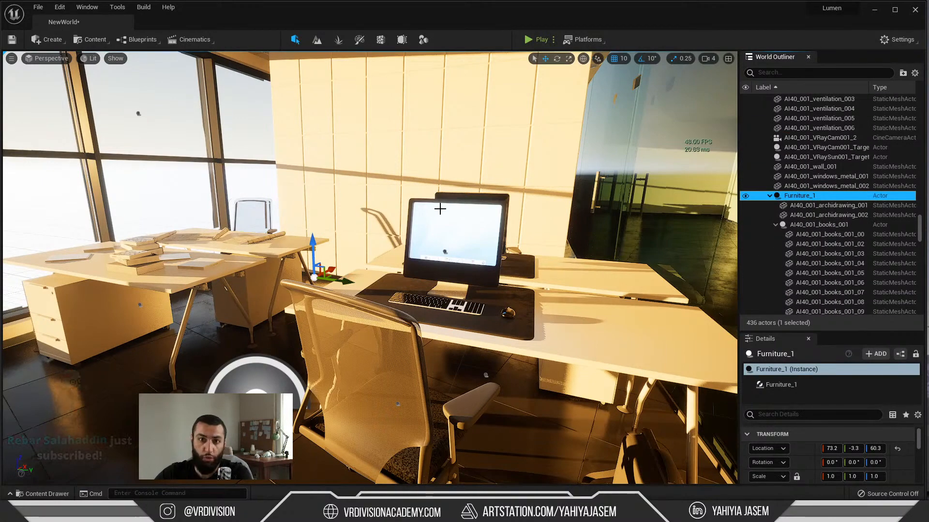
# Step: Select the Furniture_1 actor together with all of its descendants
pyautogui.moveTo(440, 209)
pyautogui.mouseDown(button='right')
pyautogui.moveTo(363, 211)
pyautogui.moveTo(451, 204)
pyautogui.mouseUp(button='right')
pyautogui.press('d')
pyautogui.press('s')
pyautogui.press('w')
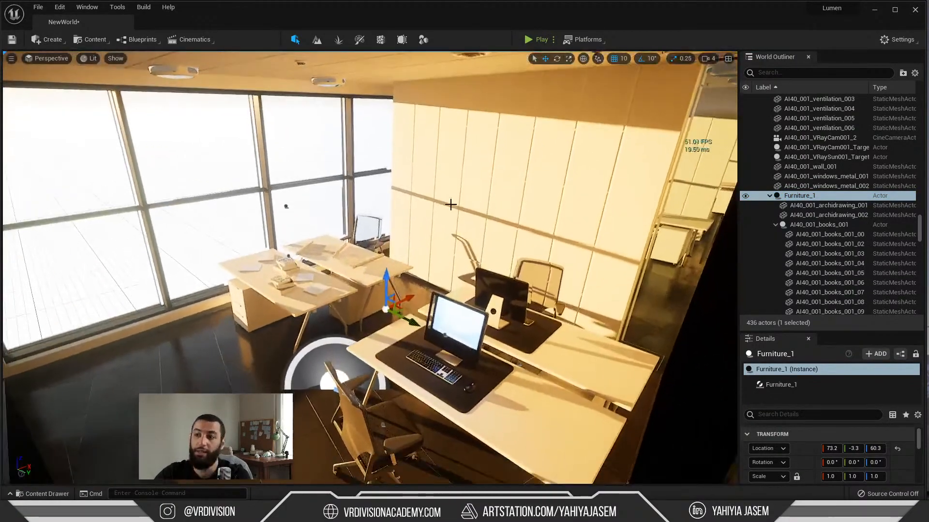
pyautogui.hotkey('ctrl', 'shift', 'd')
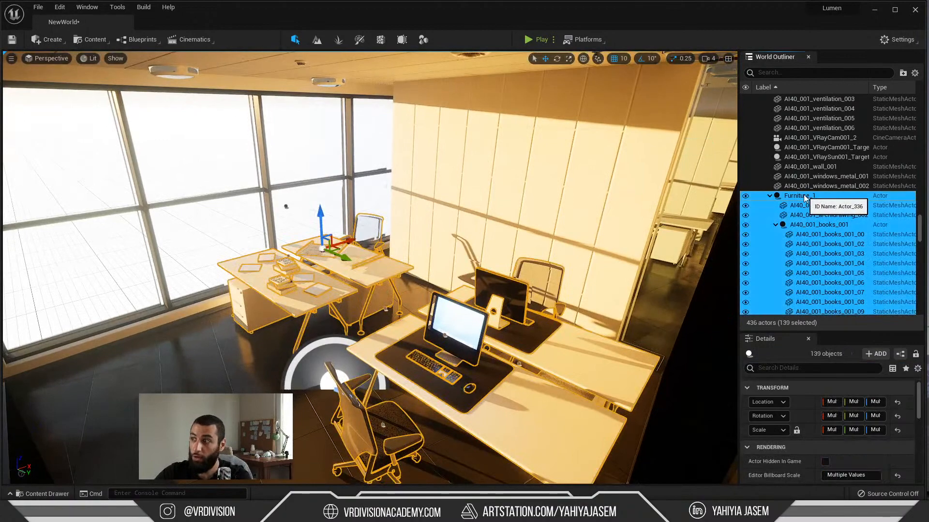
pyautogui.click(833, 198)
pyautogui.hotkey('ctrl', 'shift', 'd')
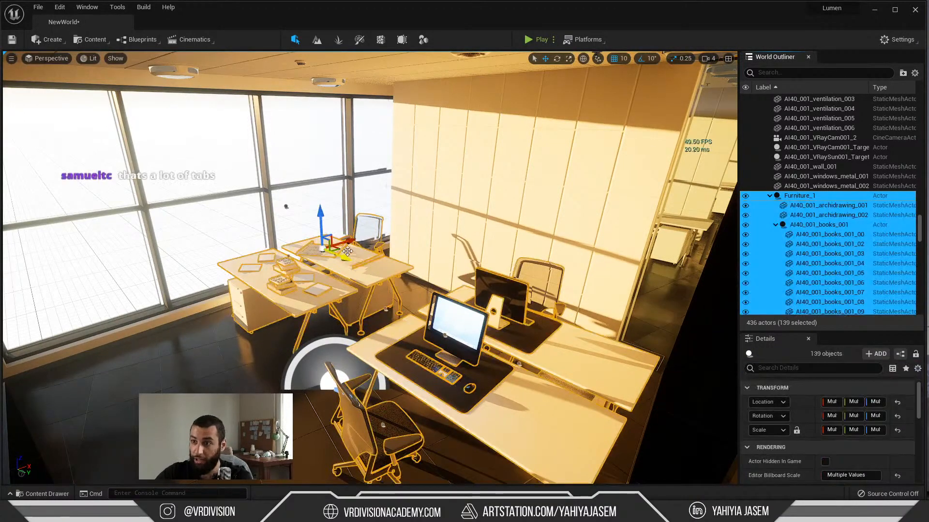
# Step: Try moving the selected furniture across the office floor, undo the move, clear the selection and restore it
pyautogui.moveTo(348, 243)
pyautogui.mouseDown()
pyautogui.moveTo(312, 246)
pyautogui.moveTo(373, 231)
pyautogui.moveTo(286, 245)
pyautogui.moveTo(349, 230)
pyautogui.mouseUp()
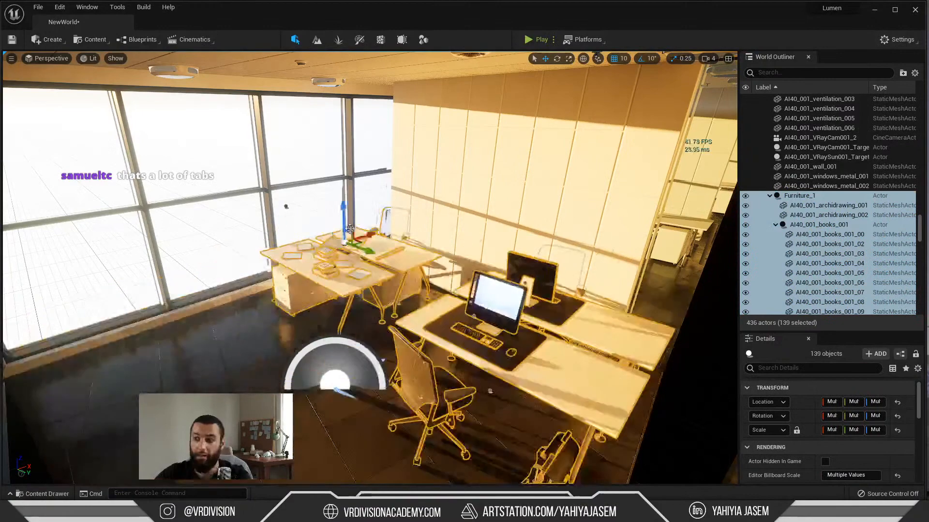
pyautogui.hotkey('ctrl', 'z')
pyautogui.moveTo(506, 246); pyautogui.dragTo(488, 204, button='right')
pyautogui.press('Escape')
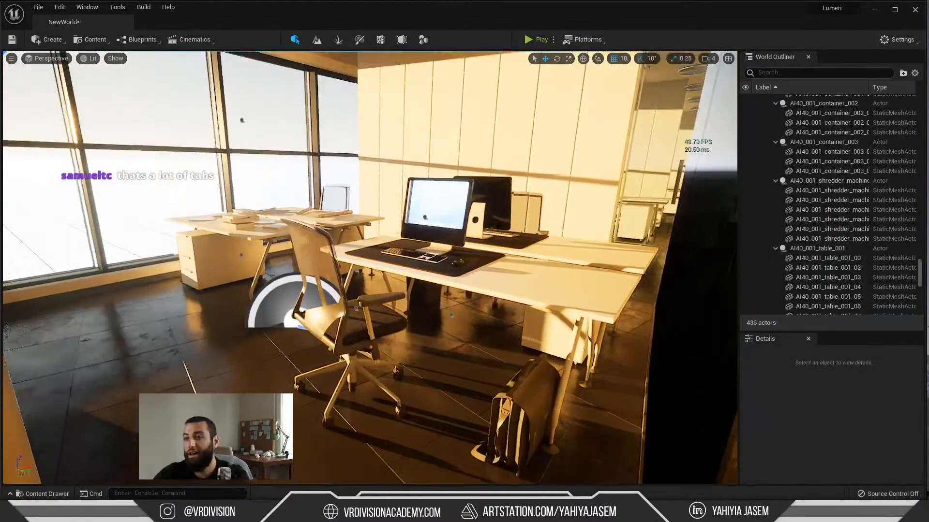
pyautogui.hotkey('ctrl', 'z')
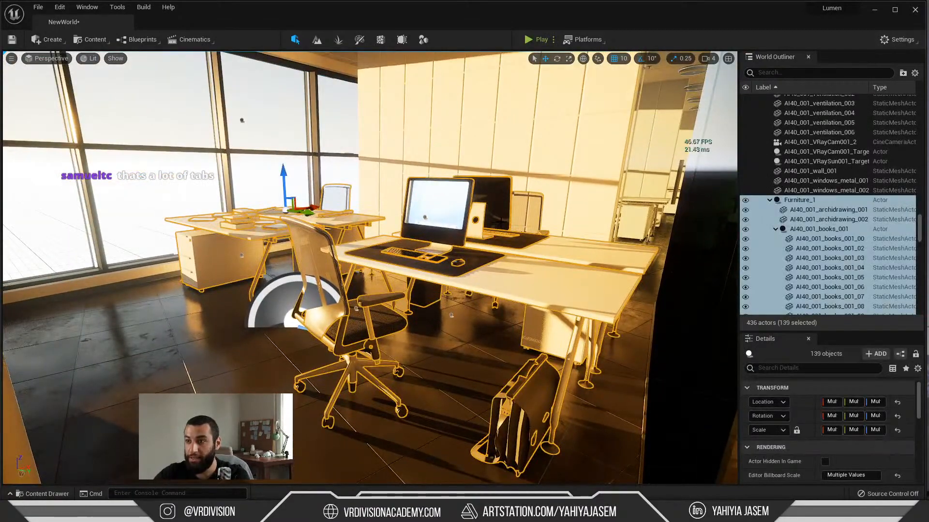
# Step: Repeatedly hide the selected Furniture_1 objects and undo the hiding to see how the room's Lumen lighting reacts
pyautogui.moveTo(468, 244); pyautogui.dragTo(494, 255, button='right')
pyautogui.press('h')
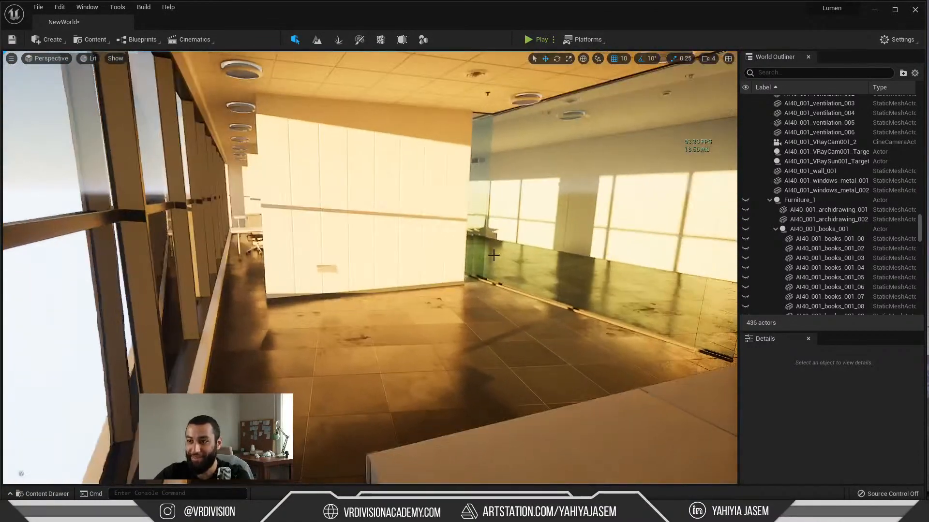
pyautogui.hotkey('ctrl', 'z')
pyautogui.scroll(1, 518, 280)
pyautogui.scroll(-1, 518, 281)
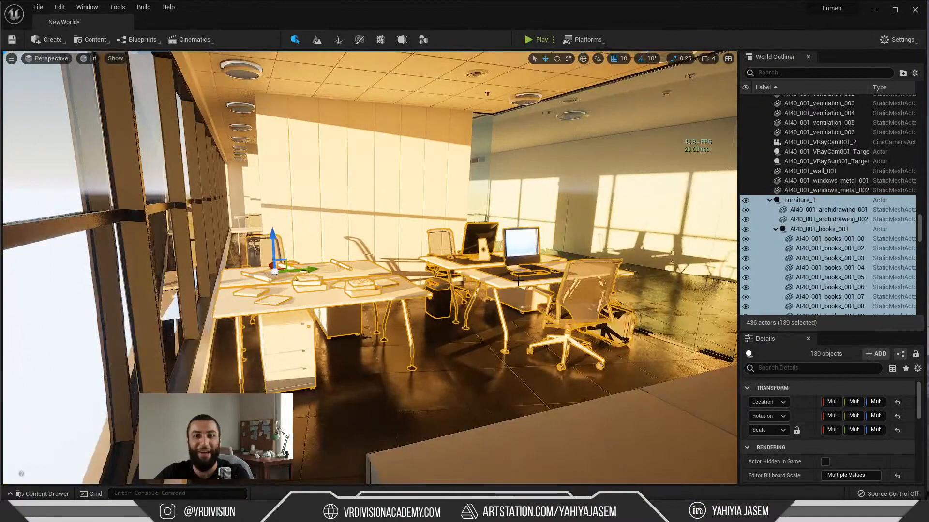
pyautogui.press('h')
pyautogui.hotkey('ctrl', 'z')
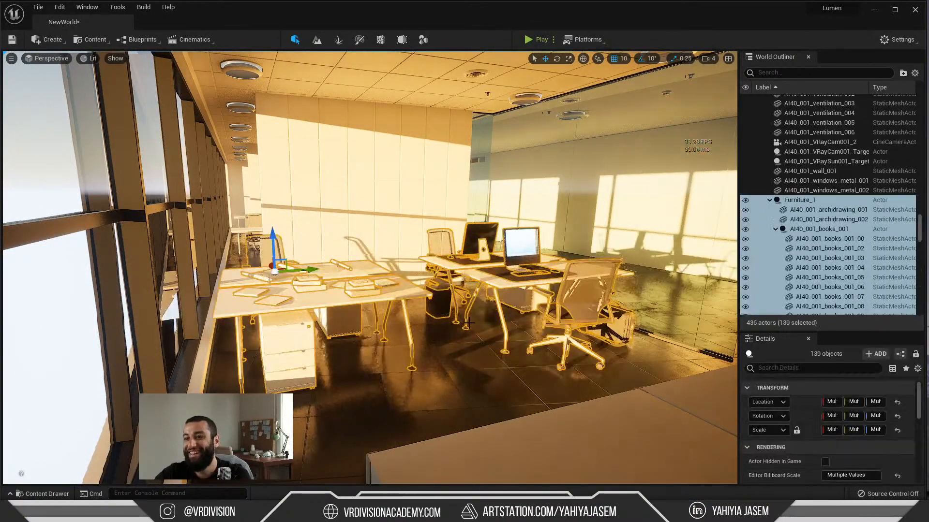
pyautogui.press('h')
pyautogui.moveTo(524, 274); pyautogui.dragTo(524, 274, button='right')
pyautogui.hotkey('ctrl', 'z')
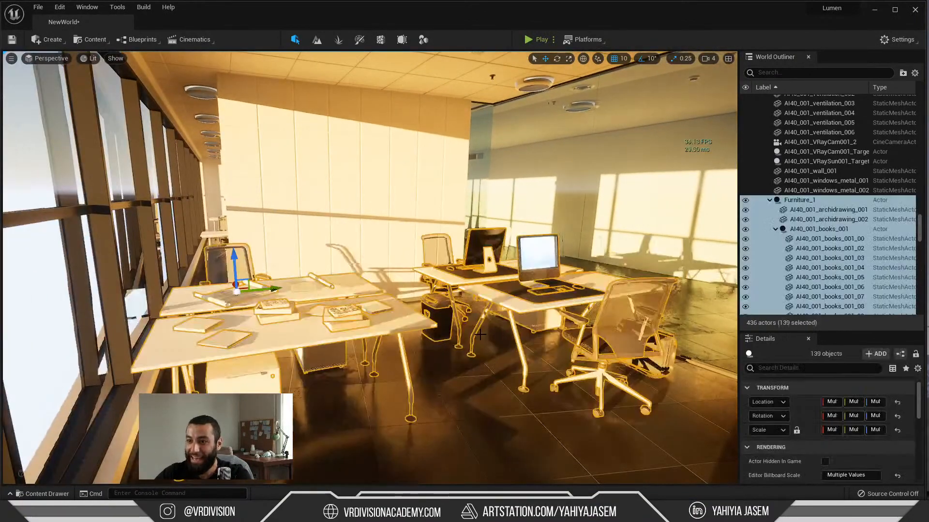
pyautogui.press('h')
pyautogui.hotkey('ctrl', 'z')
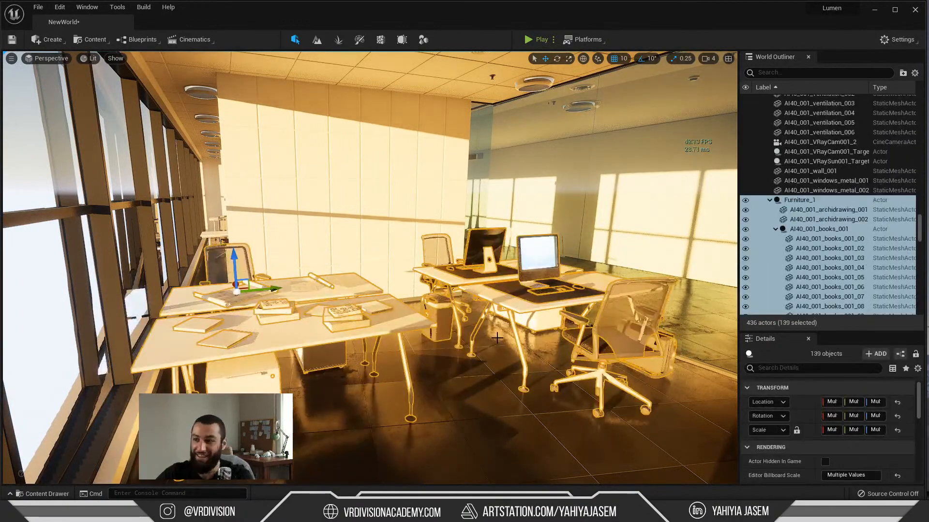
pyautogui.press('h')
pyautogui.hotkey('ctrl', 'z')
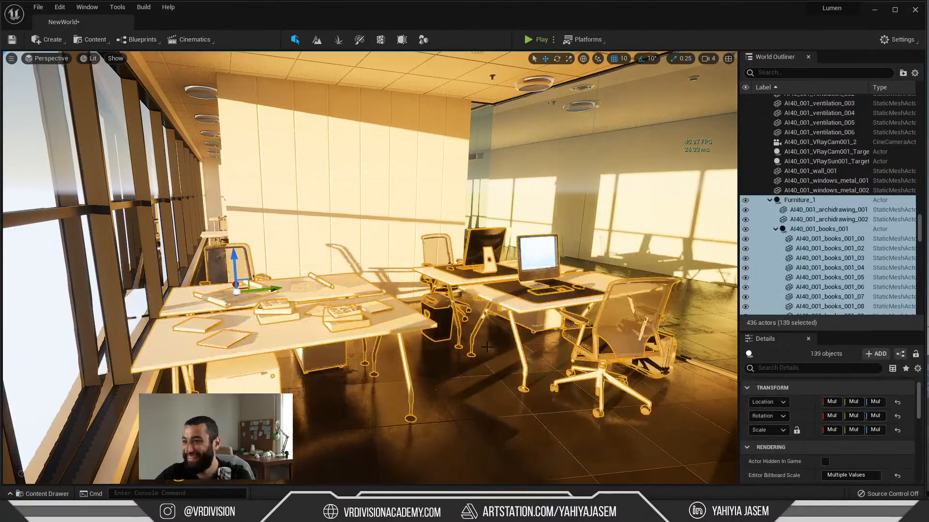
# Step: Clear the furniture selection and select the ceiling mesh Object004
pyautogui.press('Escape')
pyautogui.click(369, 325)
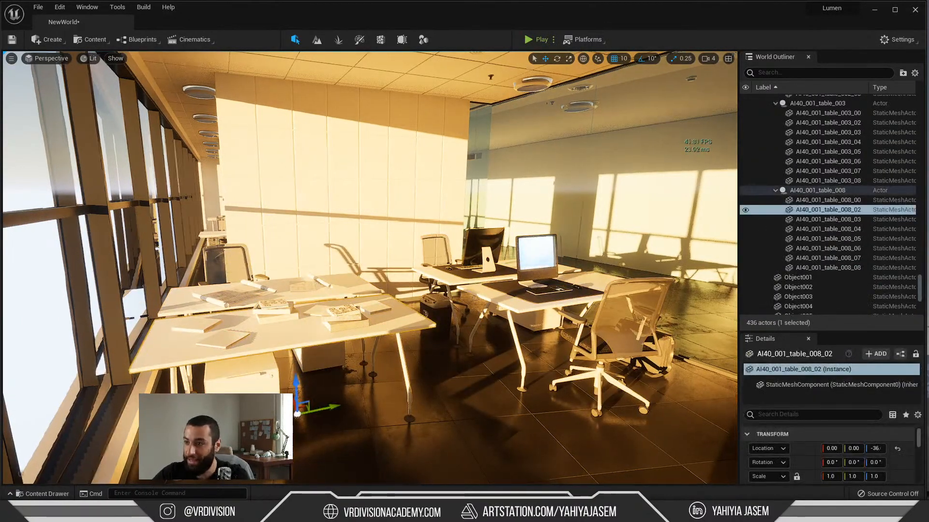
pyautogui.moveTo(369, 325); pyautogui.dragTo(407, 281, button='right')
pyautogui.moveTo(358, 255); pyautogui.dragTo(380, 213, button='right')
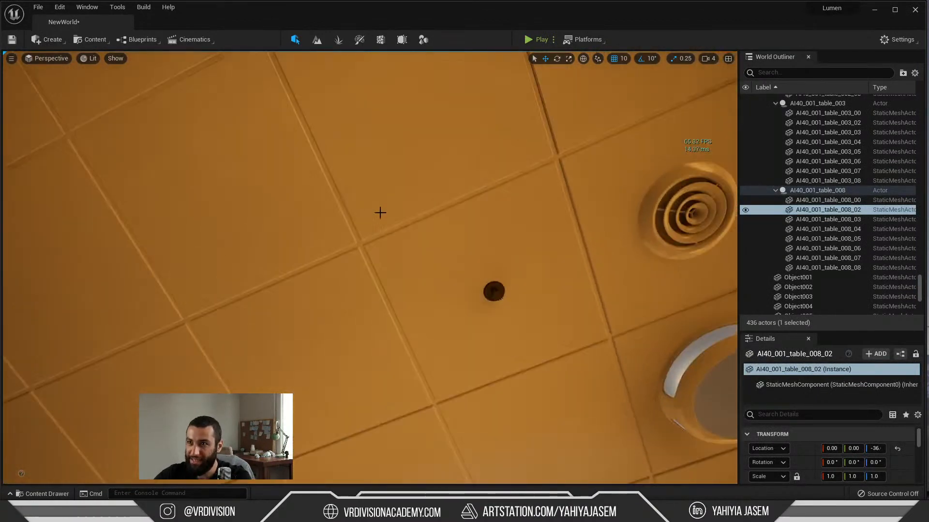
pyautogui.moveTo(349, 182)
pyautogui.mouseDown(button='right')
pyautogui.moveTo(346, 242)
pyautogui.moveTo(358, 244)
pyautogui.moveTo(367, 237)
pyautogui.moveTo(363, 171)
pyautogui.mouseUp(button='right')
pyautogui.click(371, 205)
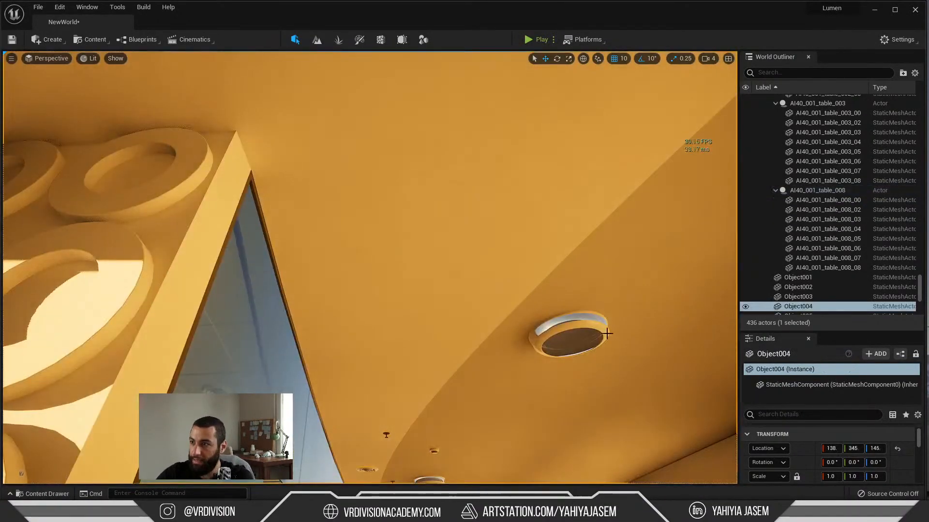
# Step: Open the AI40_001_01 material instance assigned to Object004's first element, and open its parent material
pyautogui.scroll(-5, 833, 458)
pyautogui.doubleClick(833, 438)
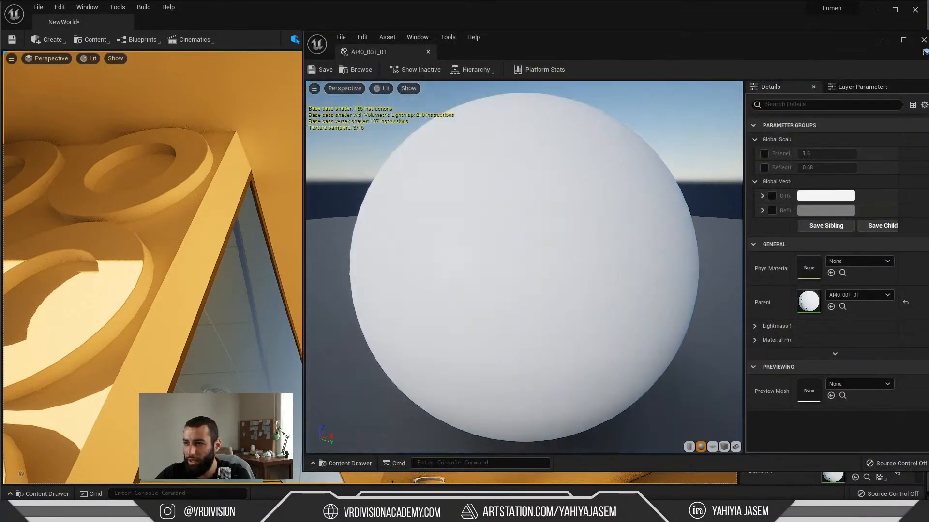
pyautogui.doubleClick(801, 301)
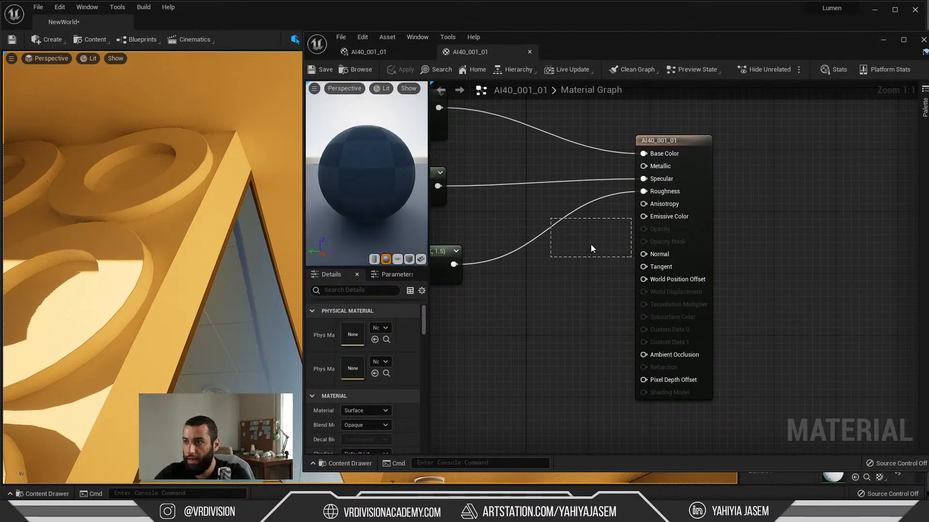
# Step: Examine the AI40_001_01 material graph, tracing the Diffuse, Reflection, Fresnel_IOR and Reflection_Glossiness parameters through to the output node
pyautogui.moveTo(496, 204); pyautogui.dragTo(914, 260, button='right')
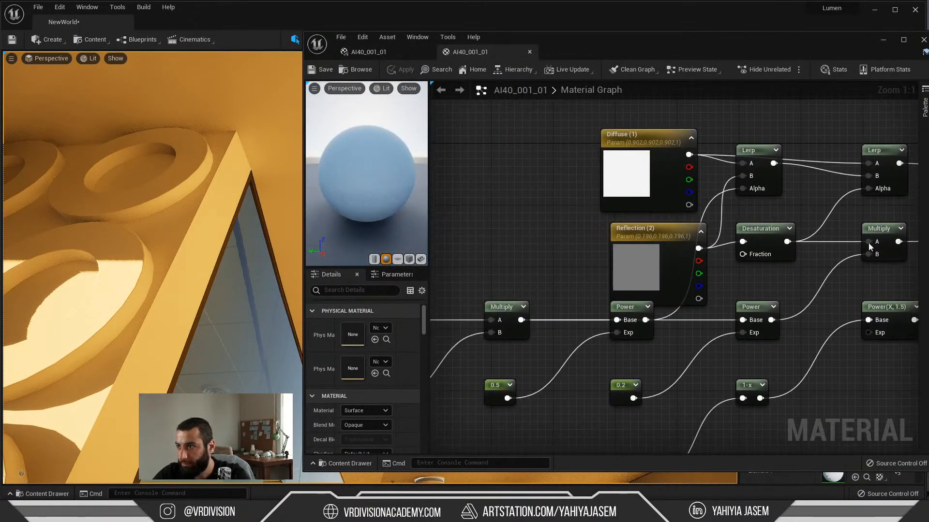
pyautogui.moveTo(621, 170); pyautogui.dragTo(503, 100)
pyautogui.moveTo(653, 296); pyautogui.dragTo(524, 246)
pyautogui.moveTo(535, 261); pyautogui.dragTo(701, 147, button='right')
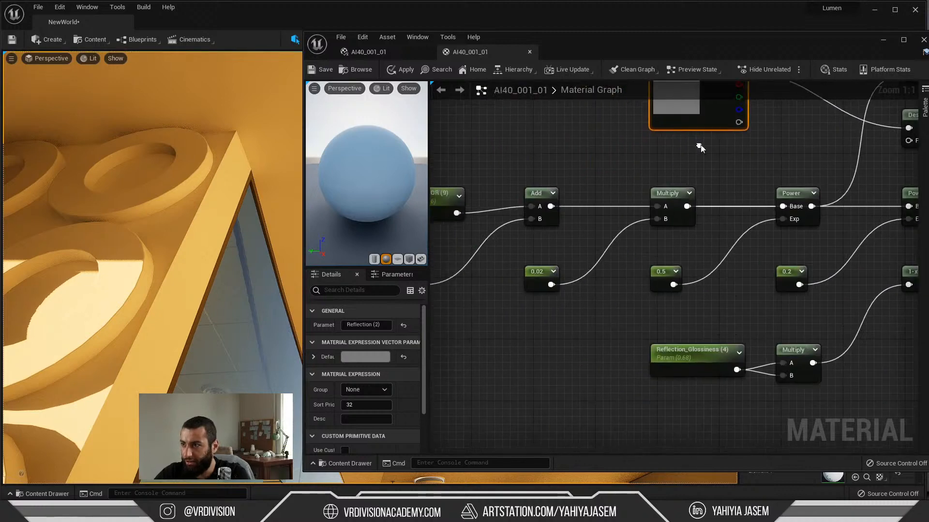
pyautogui.scroll(-4, 581, 179)
pyautogui.moveTo(566, 174); pyautogui.dragTo(548, 231, button='right')
pyautogui.scroll(4, 472, 249)
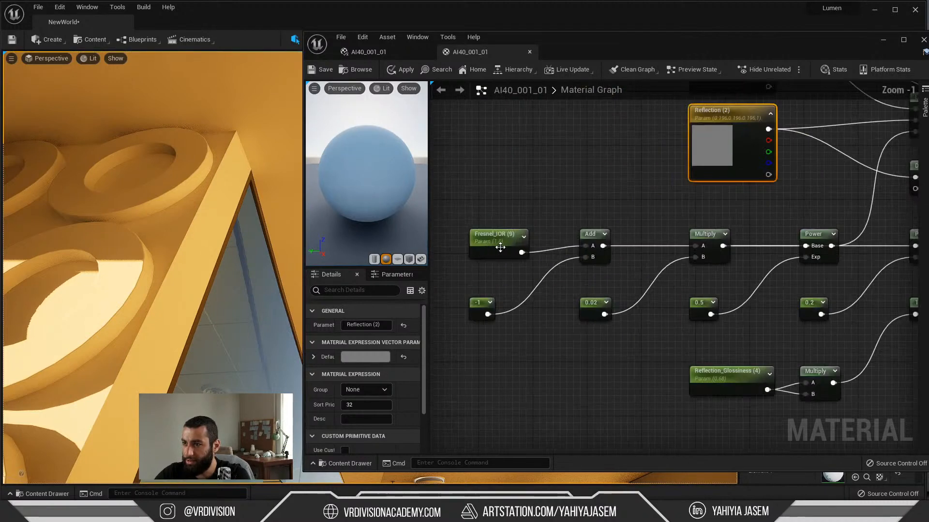
pyautogui.moveTo(761, 245); pyautogui.dragTo(661, 313, button='right')
pyautogui.scroll(-2, 774, 170)
pyautogui.moveTo(776, 165); pyautogui.dragTo(755, 231, button='right')
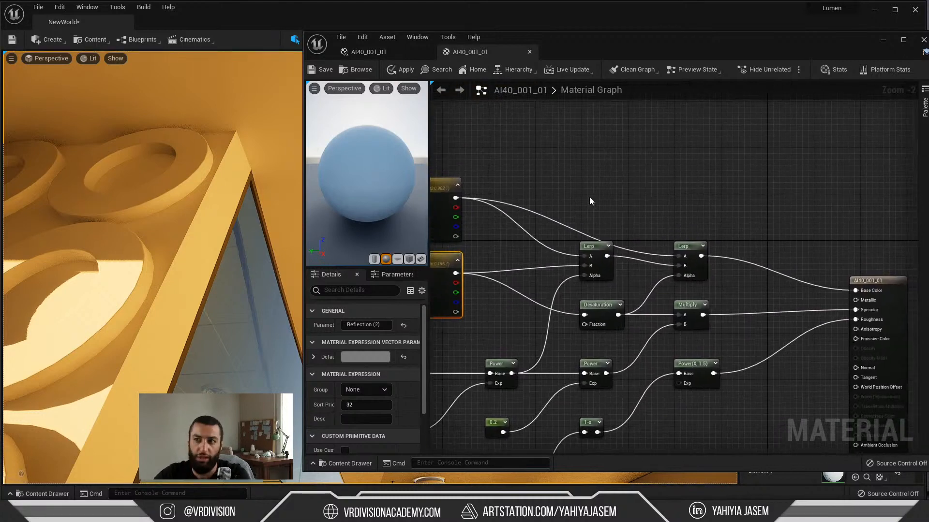
# Step: Connect the Diffuse parameter directly to Base Color and disconnect the Specular input of the material
pyautogui.moveTo(456, 202); pyautogui.dragTo(866, 292)
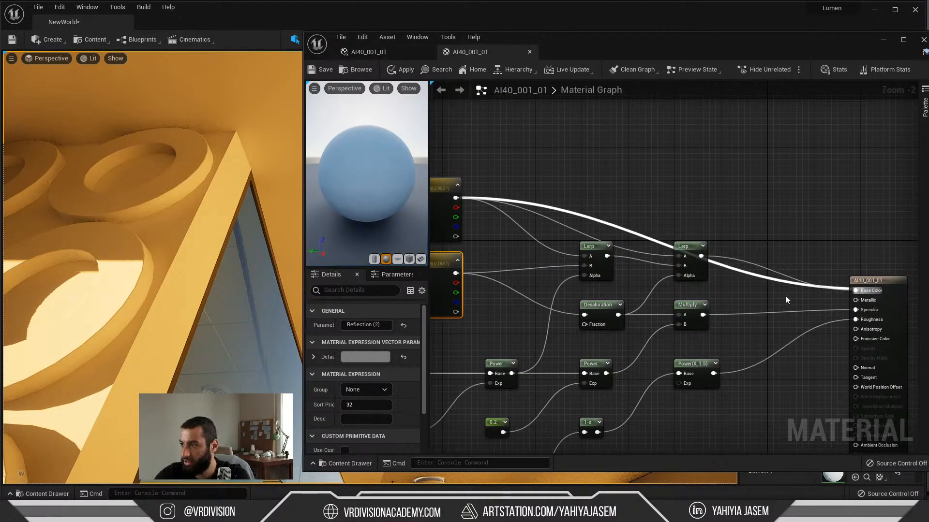
pyautogui.moveTo(786, 308); pyautogui.dragTo(736, 273, button='right')
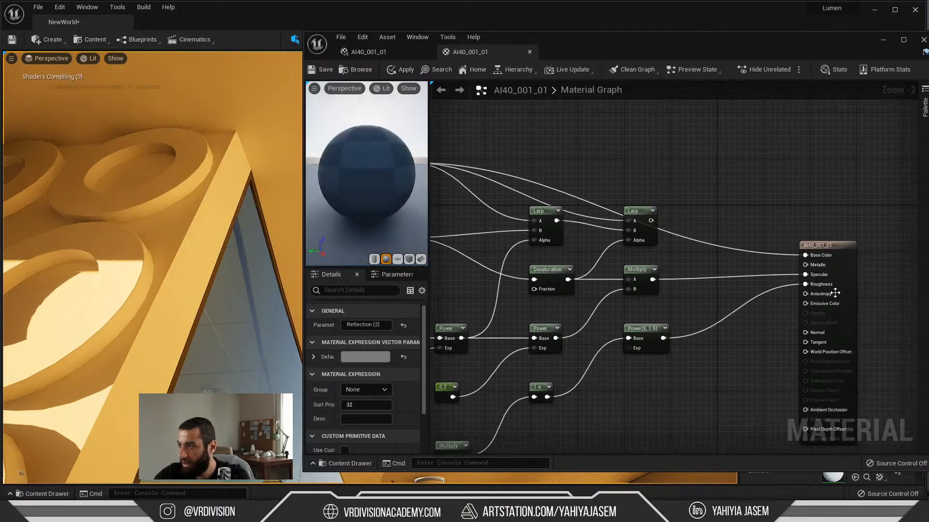
pyautogui.keyDown('alt'); pyautogui.click(805, 275); pyautogui.keyUp('alt')
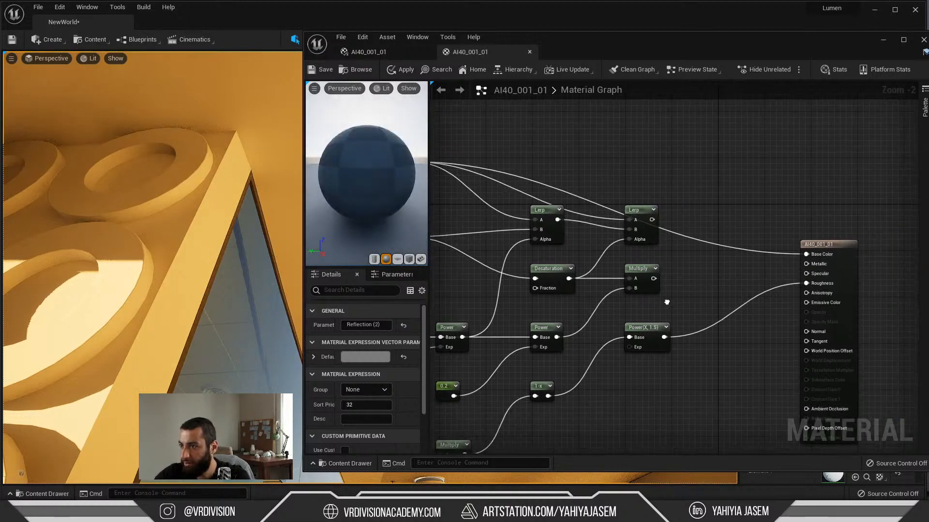
# Step: Place the Reflection_Glossiness parameter near the output node, break its Multiply links and connect it directly to Roughness
pyautogui.moveTo(665, 303); pyautogui.dragTo(759, 228, button='right')
pyautogui.scroll(-1, 699, 238)
pyautogui.moveTo(513, 339); pyautogui.dragTo(875, 181)
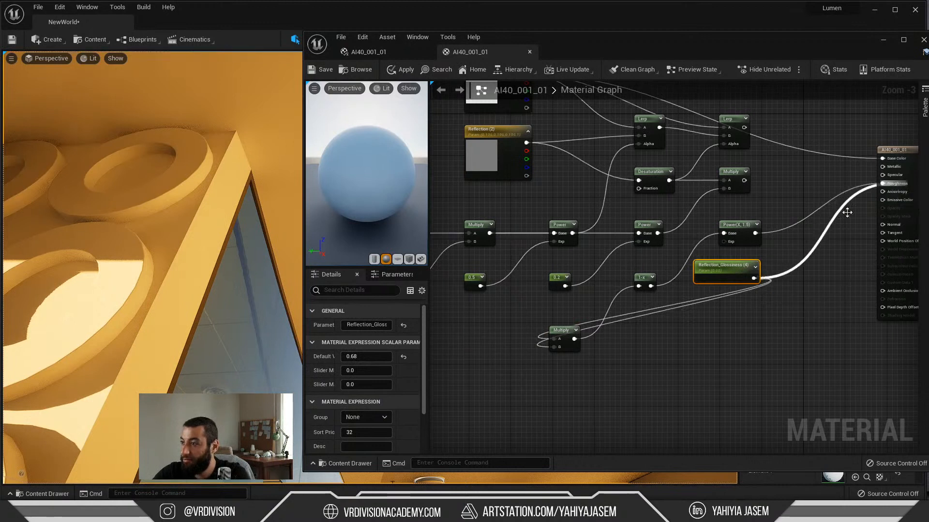
pyautogui.moveTo(721, 275); pyautogui.dragTo(721, 270)
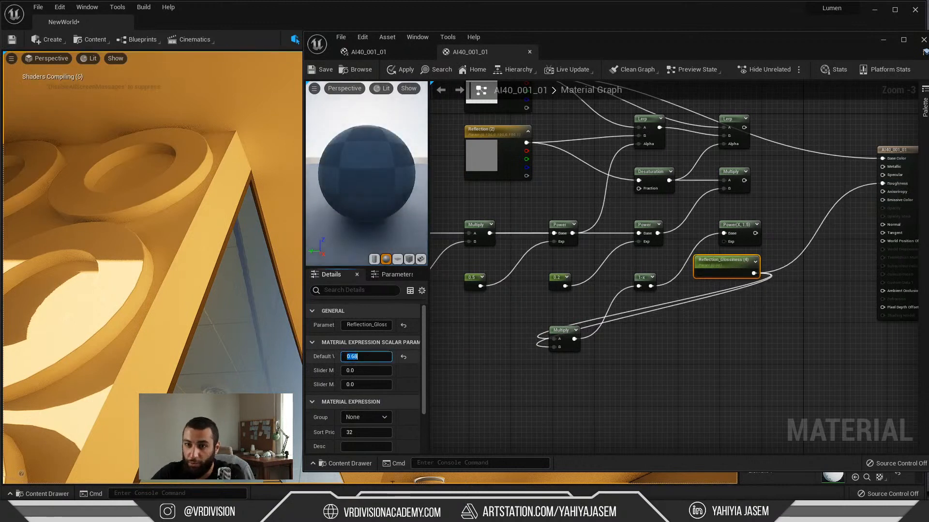
pyautogui.click(662, 357)
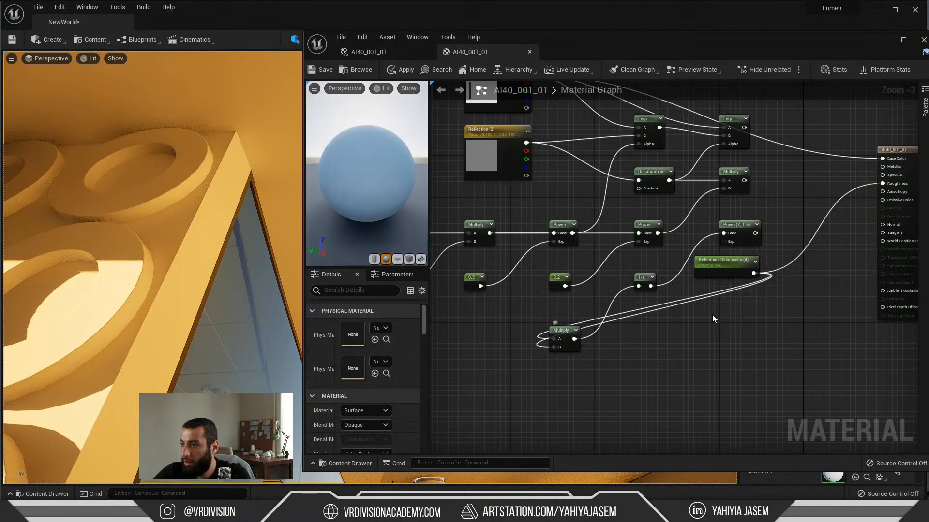
pyautogui.keyDown('alt'); pyautogui.click(753, 273); pyautogui.keyUp('alt')
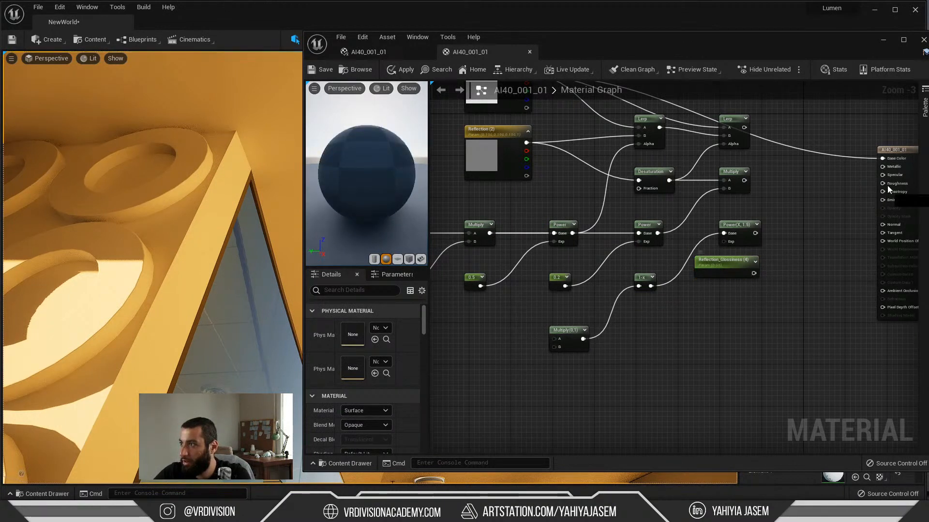
pyautogui.moveTo(887, 185); pyautogui.dragTo(886, 184)
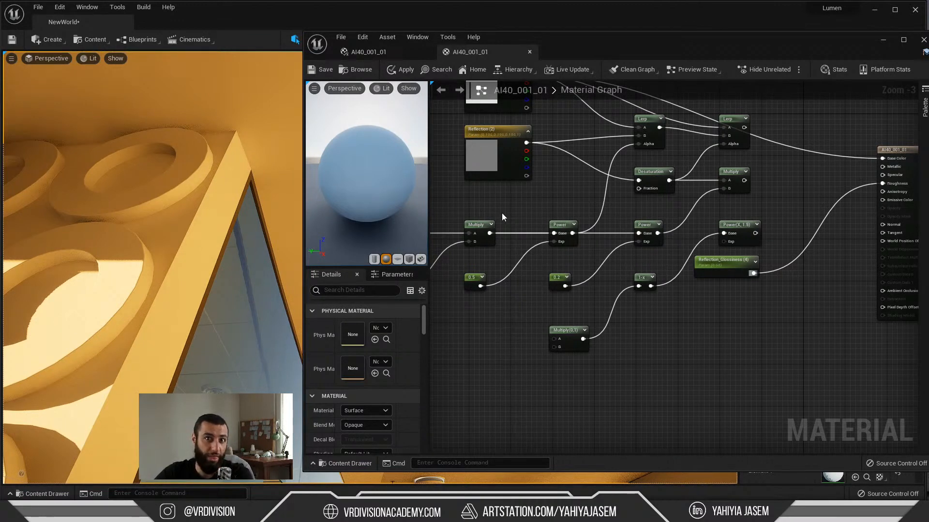
# Step: Clean up the unused nodes in the graph, place the Diffuse node near the output and save the material
pyautogui.moveTo(593, 42); pyautogui.dragTo(352, 51)
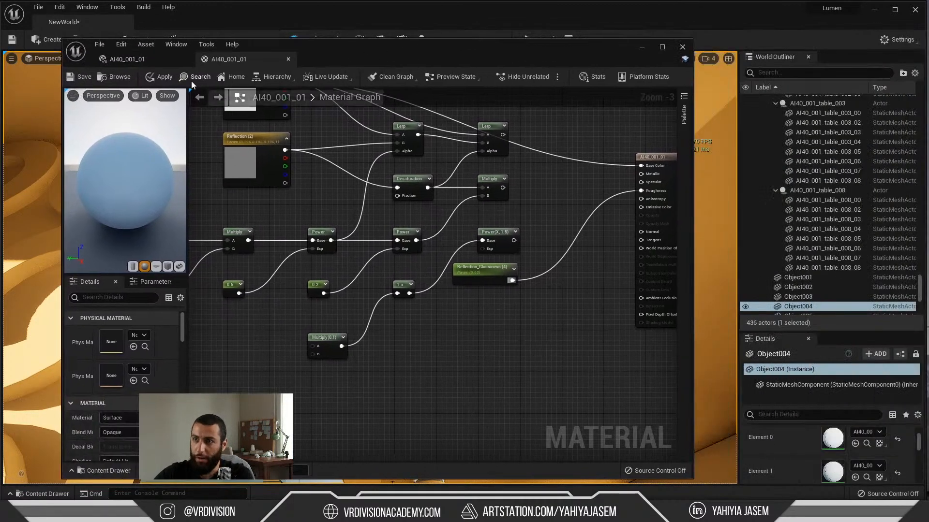
pyautogui.click(394, 77)
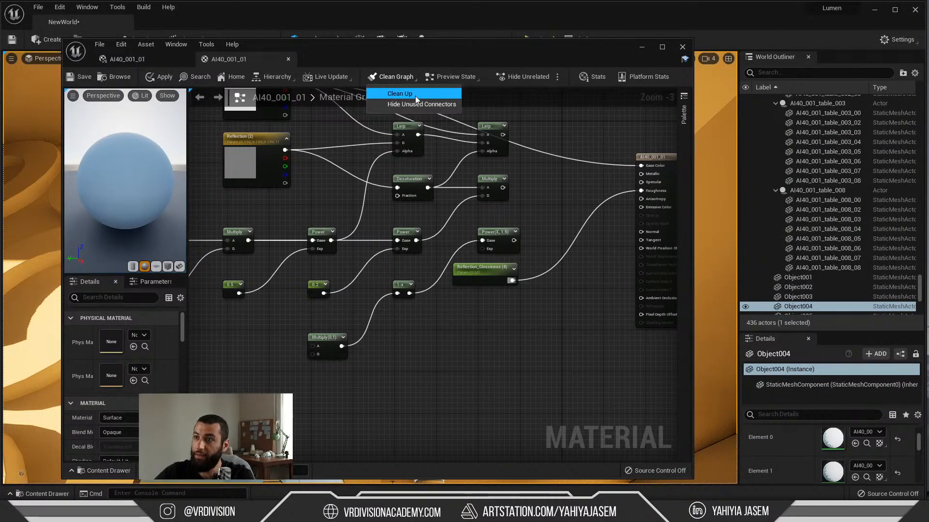
pyautogui.click(415, 95)
pyautogui.moveTo(459, 135); pyautogui.dragTo(406, 256, button='right')
pyautogui.moveTo(233, 199); pyautogui.dragTo(463, 236)
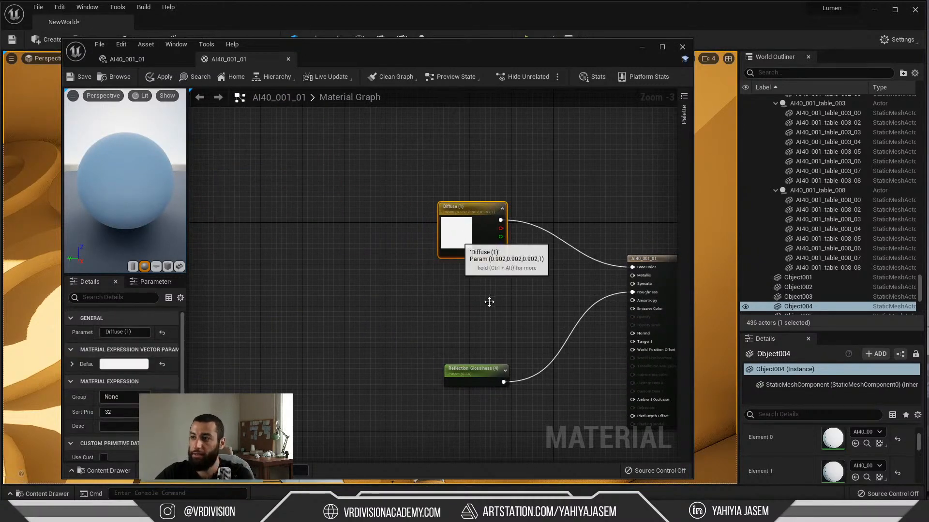
pyautogui.moveTo(489, 302); pyautogui.dragTo(442, 284, button='right')
pyautogui.click(80, 77)
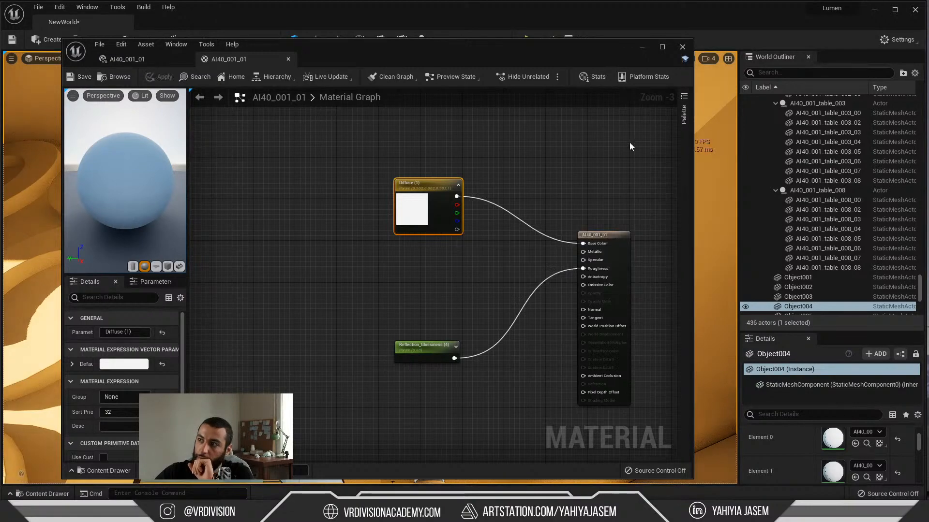
# Step: Close the material editor, clear the selection and view the room's windows and patterned wall
pyautogui.click(683, 48)
pyautogui.moveTo(669, 86); pyautogui.dragTo(671, 177, button='right')
pyautogui.moveTo(581, 212); pyautogui.dragTo(300, 208, button='right')
pyautogui.press('Escape')
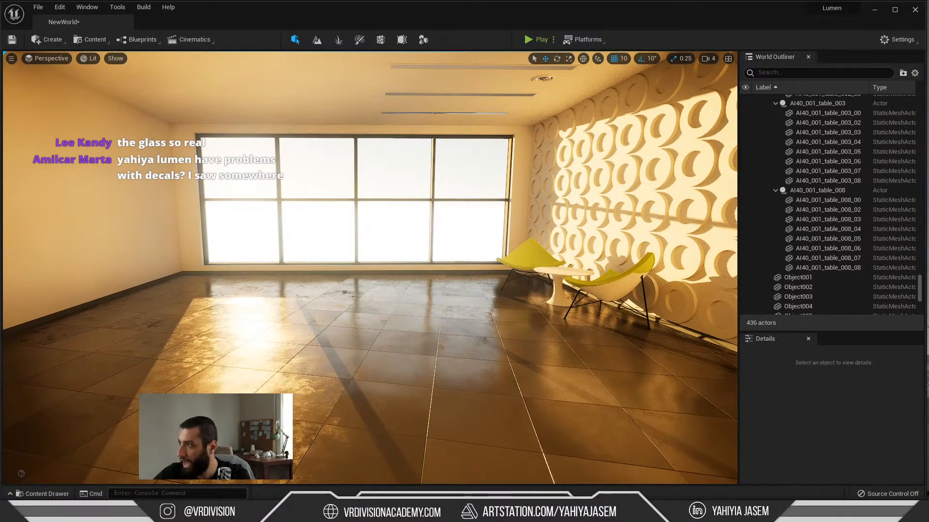
# Step: Bring the Streamlabs OBS window on screen, move it aside and switch to the Chrome browser
pyautogui.moveTo(928, 167); pyautogui.dragTo(598, 45)
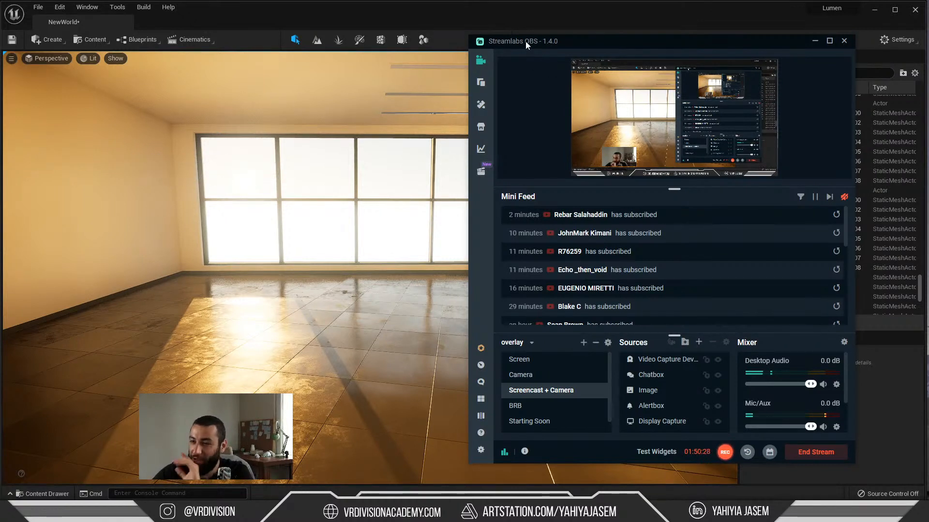
pyautogui.moveTo(529, 40); pyautogui.dragTo(851, 49)
pyautogui.hotkey('alt', 'Tab')
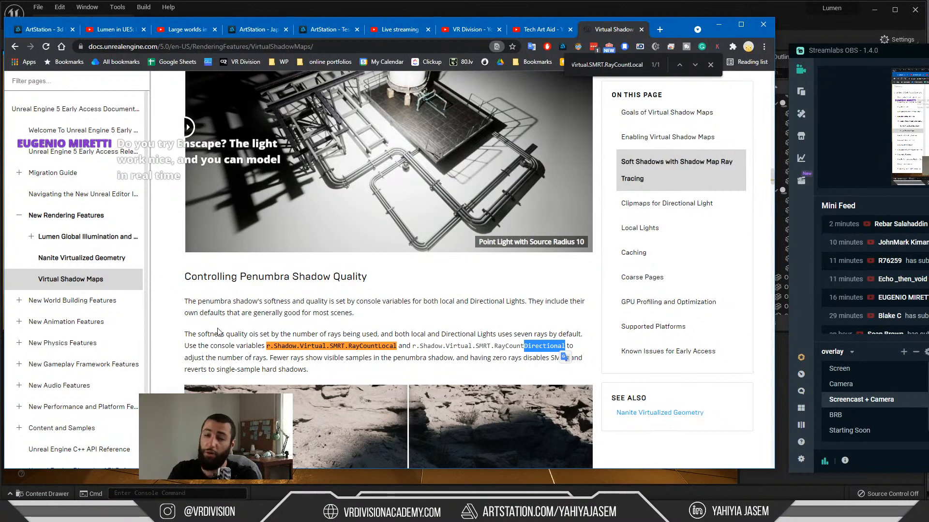
# Step: Open the channel creator's support page on buymeacoffee.com in a new browser tab
pyautogui.hotkey('ctrl', 't')
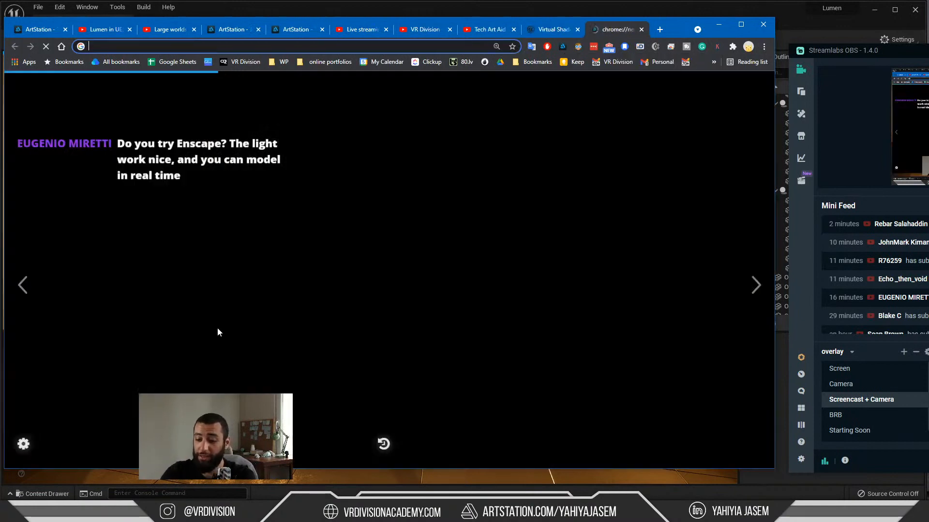
pyautogui.write('buyme')
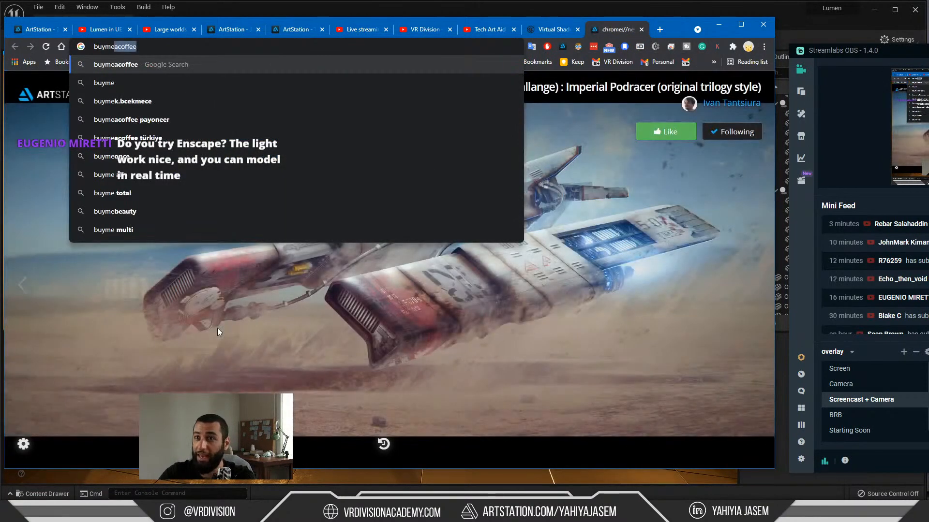
pyautogui.write('acoffee.com')
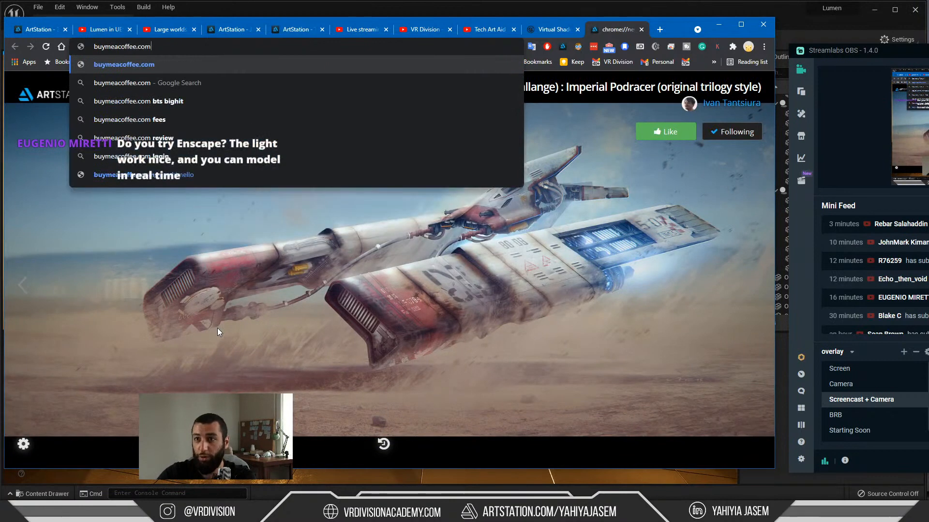
pyautogui.write('/yahiya')
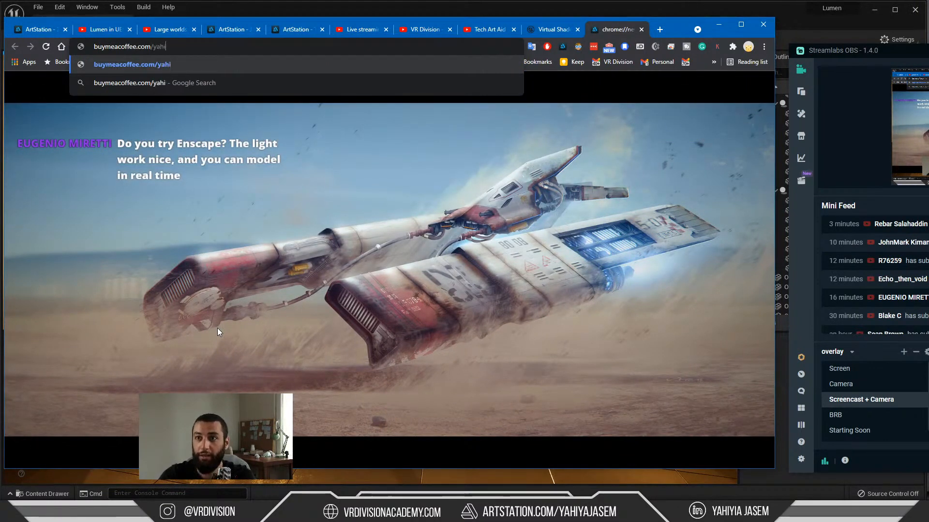
pyautogui.press('Return')
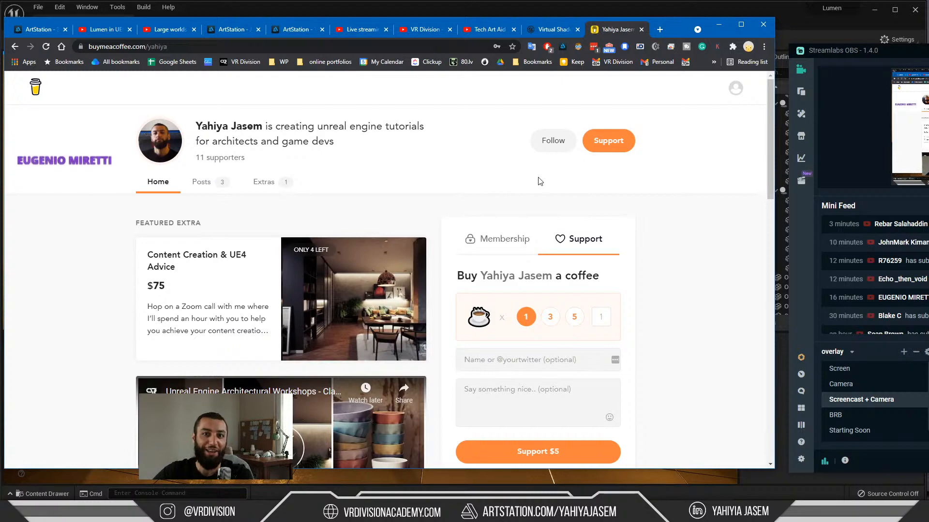
# Step: Close the creator's support page, minimise the browser and return to the Unreal view of the yellow chairs and patterned wall
pyautogui.click(641, 30)
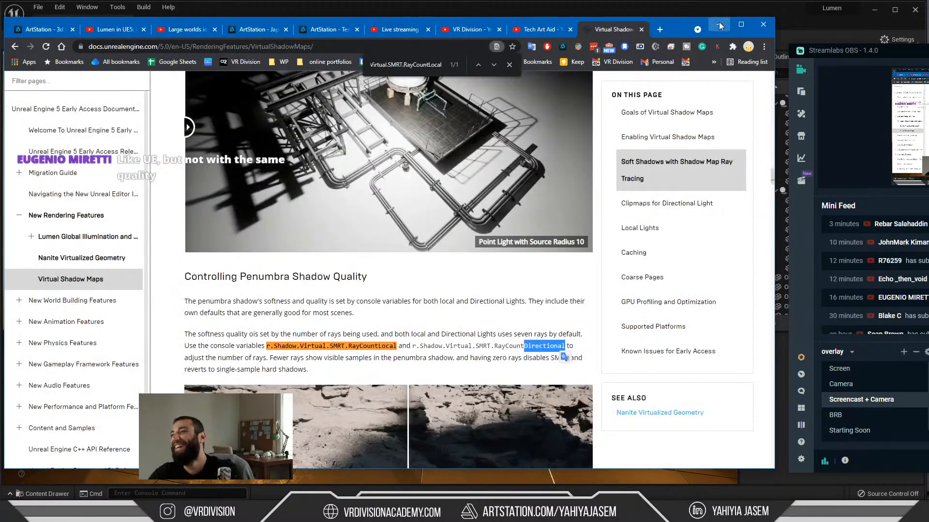
pyautogui.click(719, 25)
pyautogui.click(80, 503)
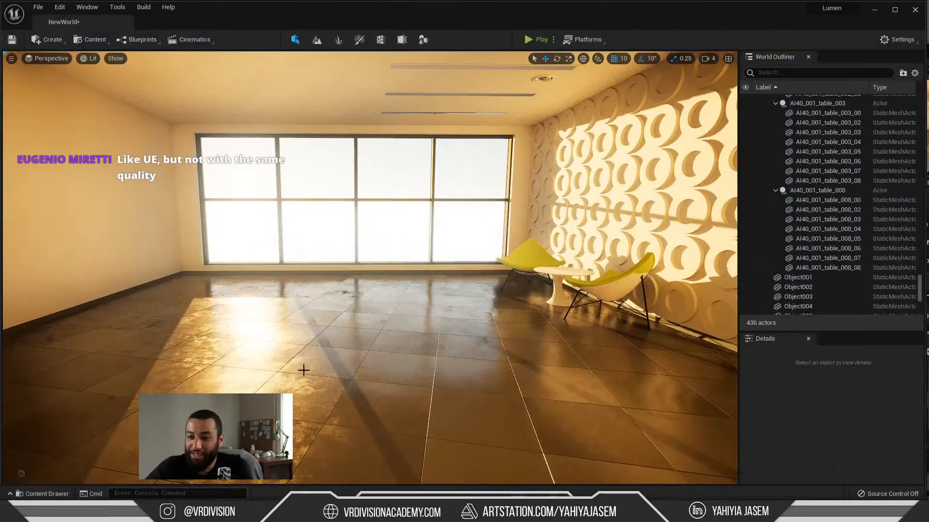
pyautogui.rightClick(220, 370)
pyautogui.moveTo(160, 382); pyautogui.dragTo(402, 373, button='right')
pyautogui.press('Escape')
pyautogui.press('a')
pyautogui.press('s')
# Step: Open the YouTube live chat window and read back through the earlier viewer messages
pyautogui.click(108, 504)
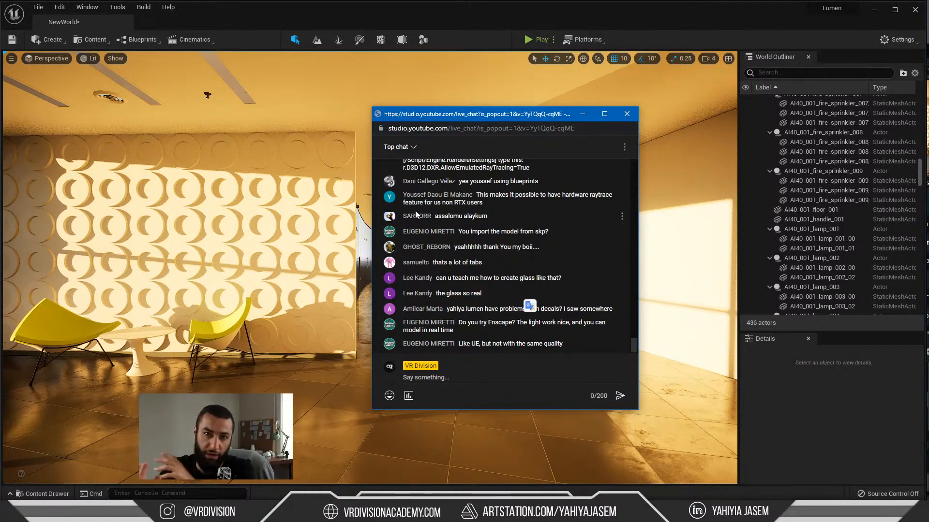
pyautogui.scroll(3, 425, 227)
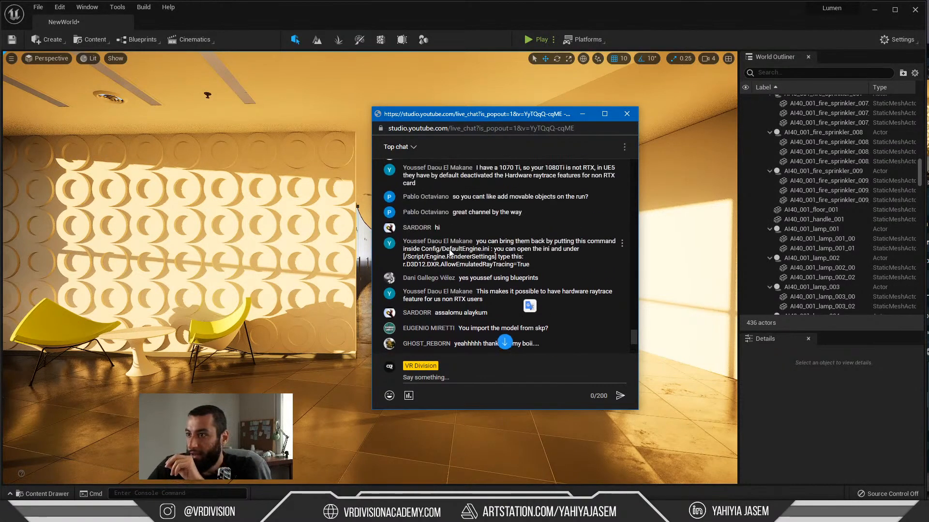
pyautogui.click(504, 230)
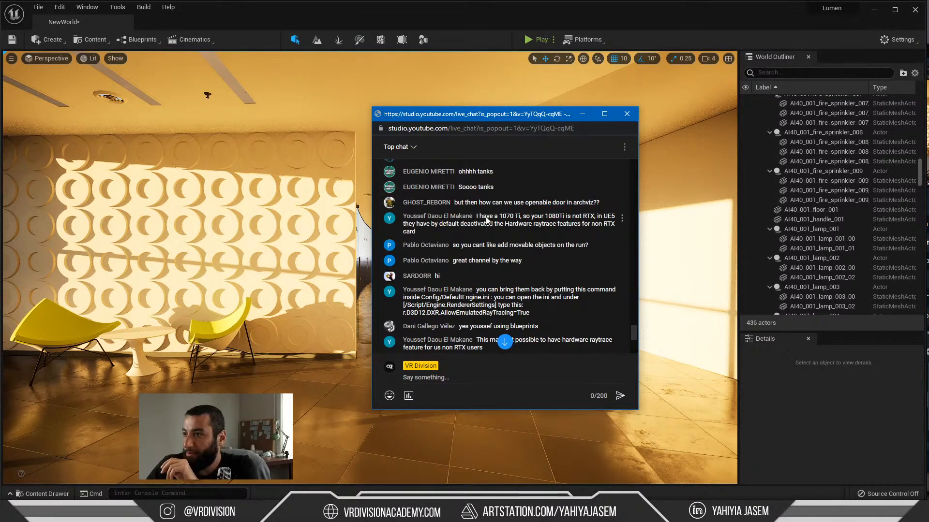
pyautogui.scroll(1, 462, 220)
pyautogui.scroll(-1, 467, 223)
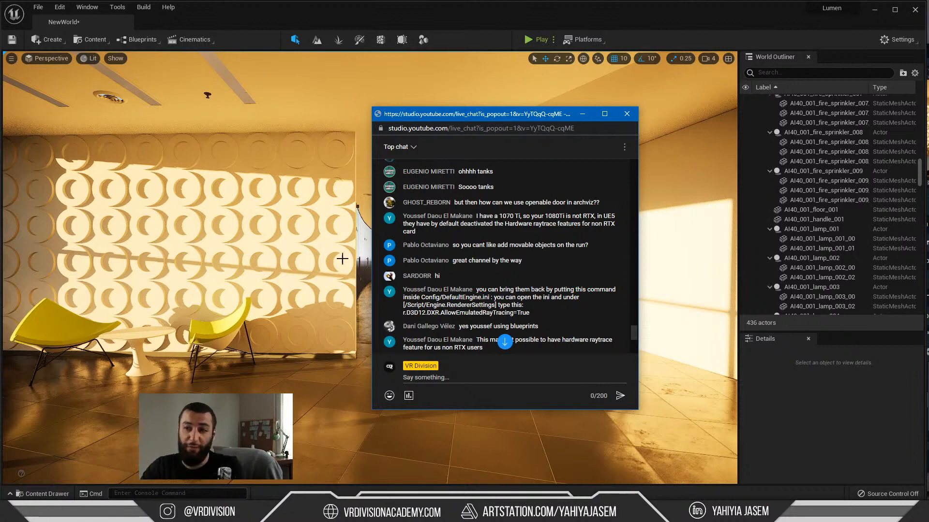
# Step: Create a folder named Cinematics inside the Office project's DT folder
pyautogui.moveTo(344, 257)
pyautogui.mouseDown(button='right')
pyautogui.moveTo(404, 257)
pyautogui.moveTo(361, 263)
pyautogui.mouseUp(button='right')
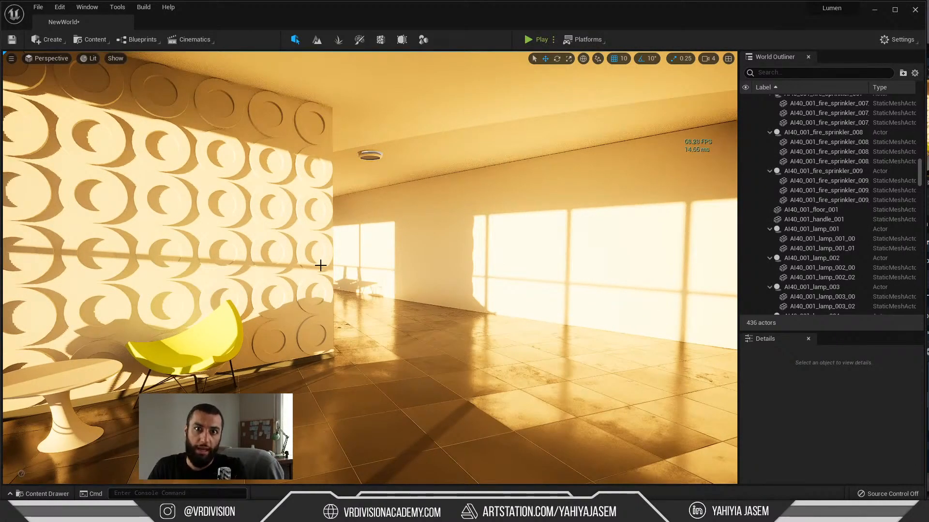
pyautogui.moveTo(326, 263); pyautogui.dragTo(327, 263, button='right')
pyautogui.hotkey('ctrl', 'space')
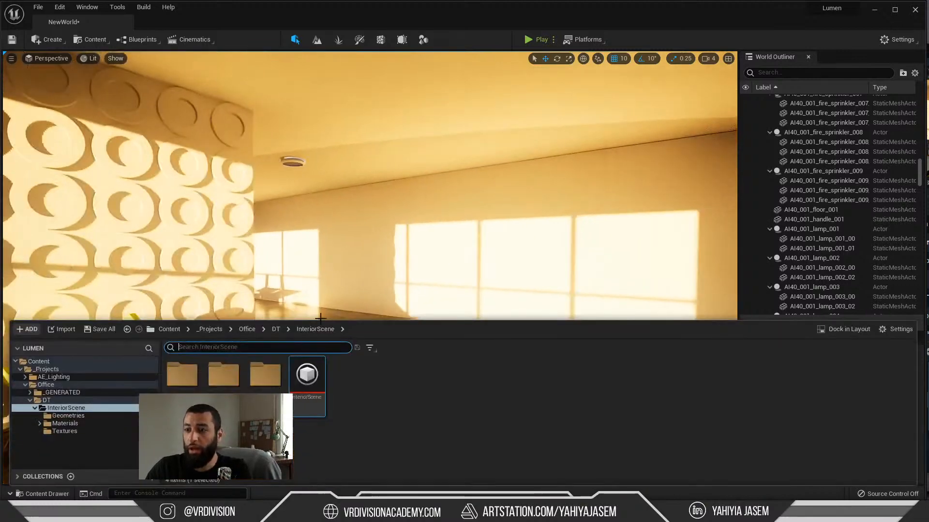
pyautogui.click(71, 402)
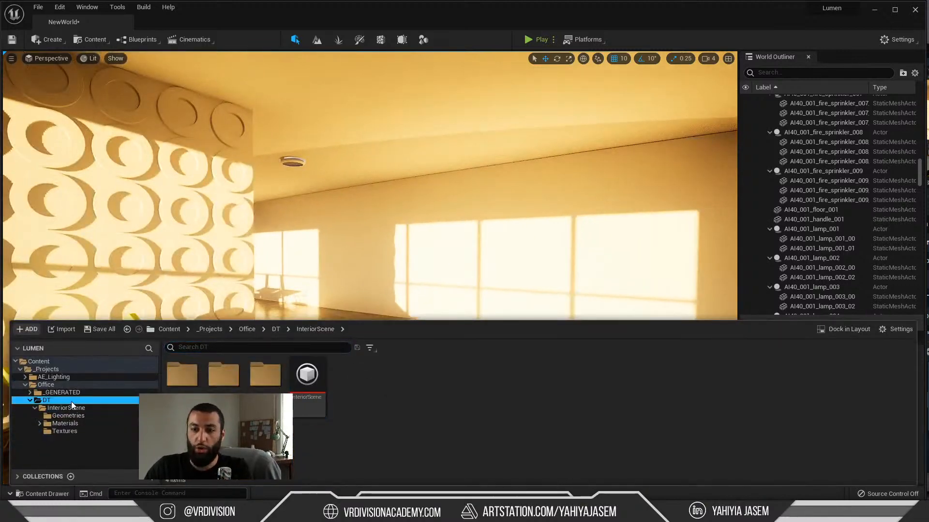
pyautogui.rightClick(402, 423)
pyautogui.click(459, 131)
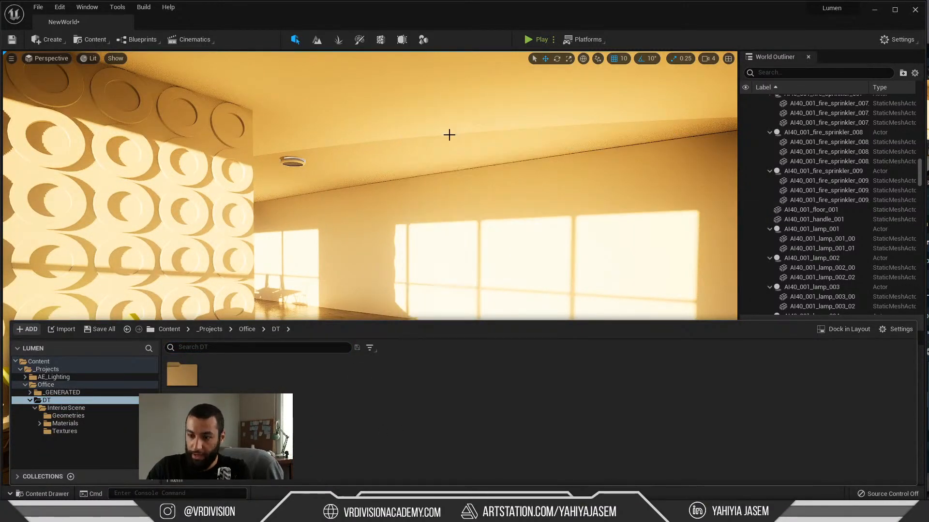
pyautogui.write('Cinematics')
pyautogui.press('Return')
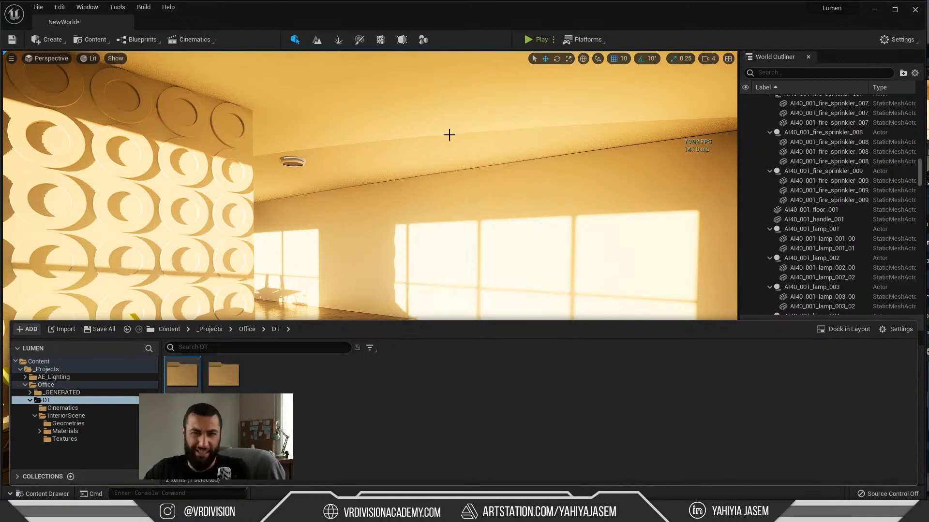
pyautogui.doubleClick(182, 373)
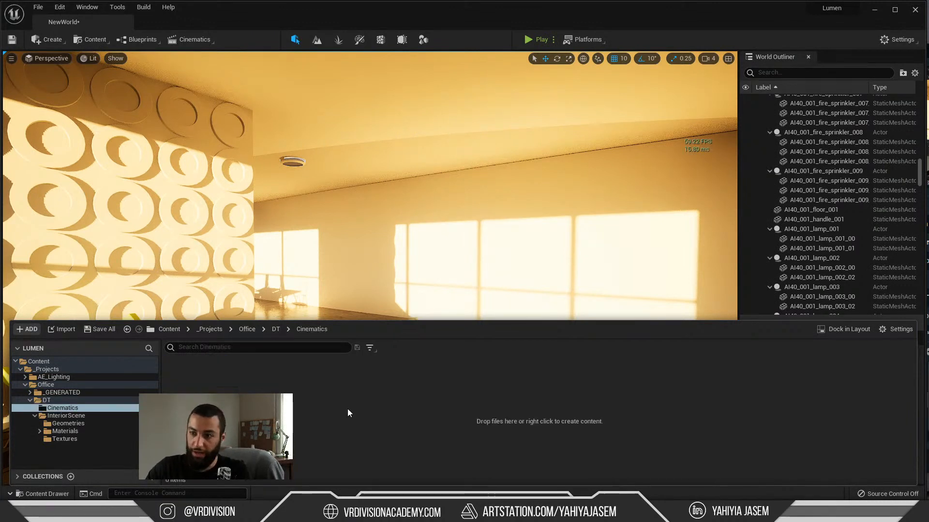
pyautogui.rightClick(347, 408)
pyautogui.moveTo(426, 230)
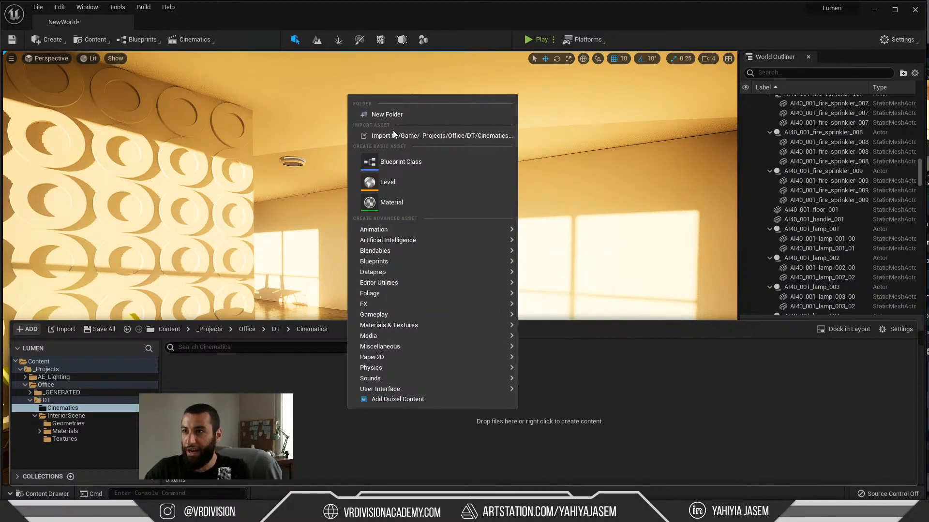
# Step: Add a level sequence and, while browsing for its save location, move the Cinematics folder from DT into Office
pyautogui.click(190, 42)
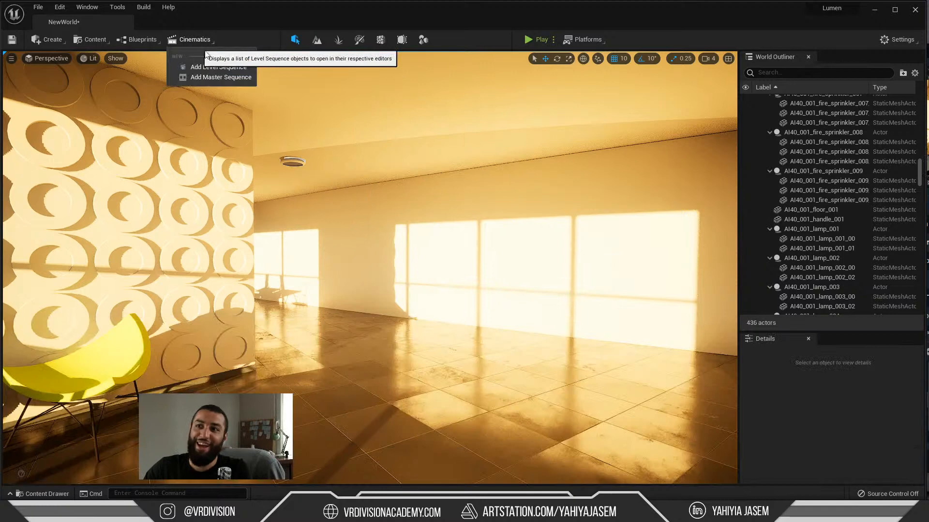
pyautogui.click(229, 69)
pyautogui.click(350, 135)
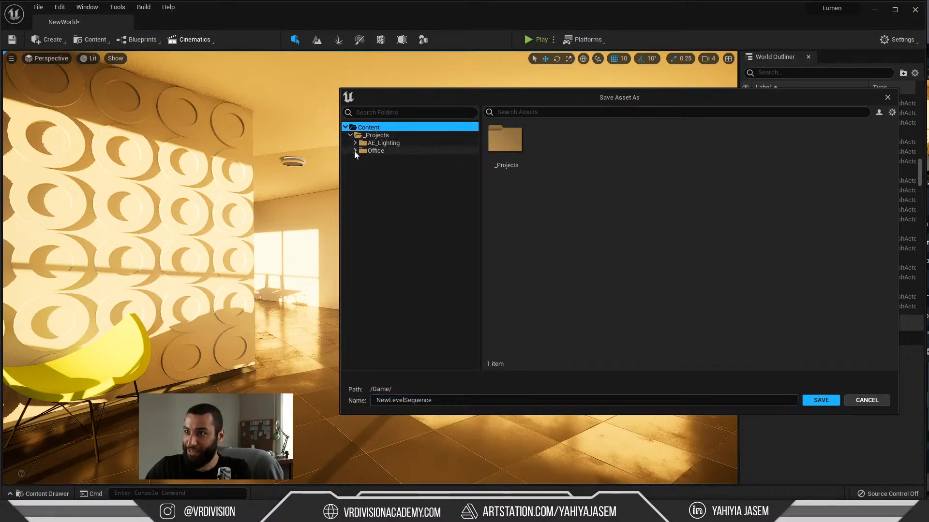
pyautogui.click(356, 151)
pyautogui.click(361, 144)
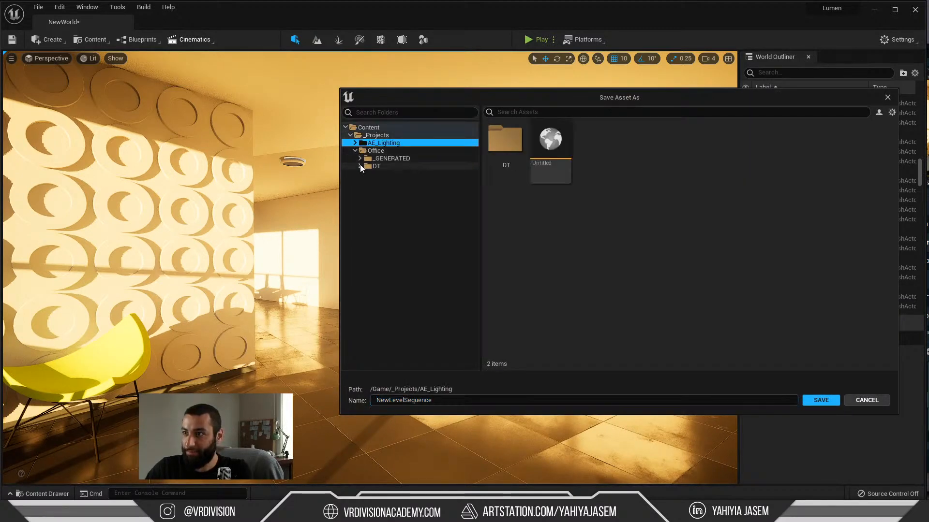
pyautogui.click(360, 166)
pyautogui.click(390, 174)
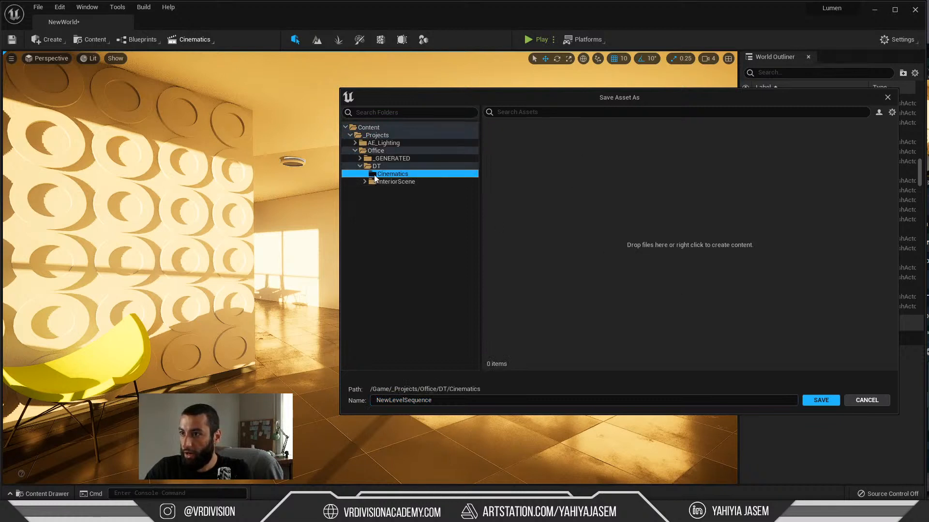
pyautogui.moveTo(376, 159); pyautogui.dragTo(376, 151)
pyautogui.click(396, 170)
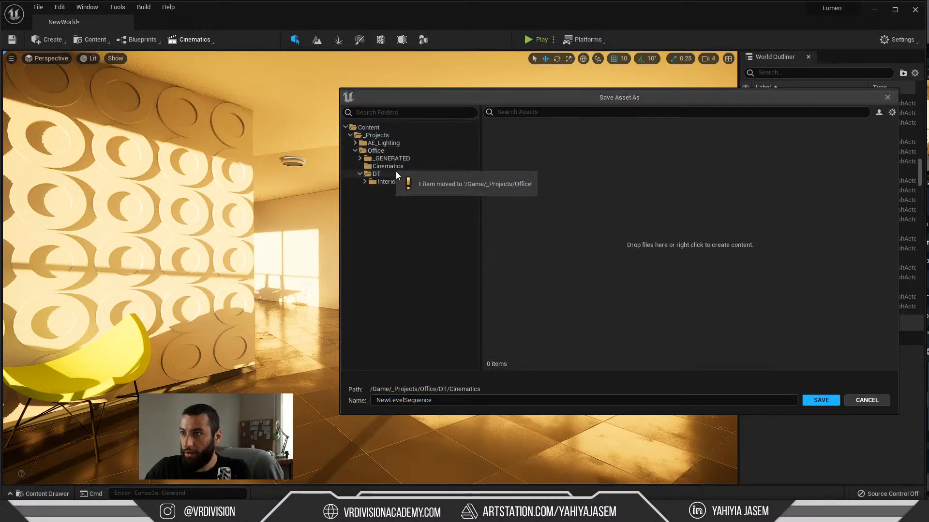
# Step: Save the new level sequence as Shot_1 in the Office/Cinematics folder
pyautogui.doubleClick(562, 396)
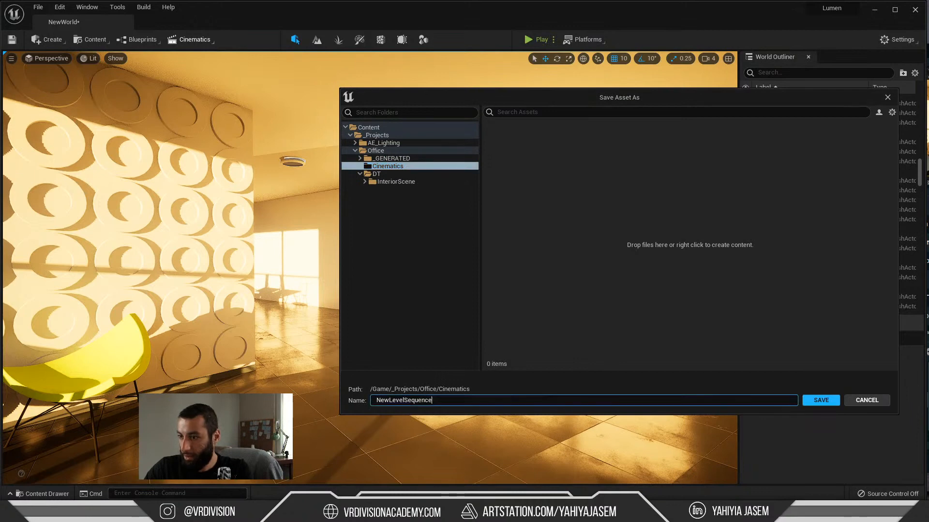
pyautogui.write('Shot_1')
pyautogui.press('Return')
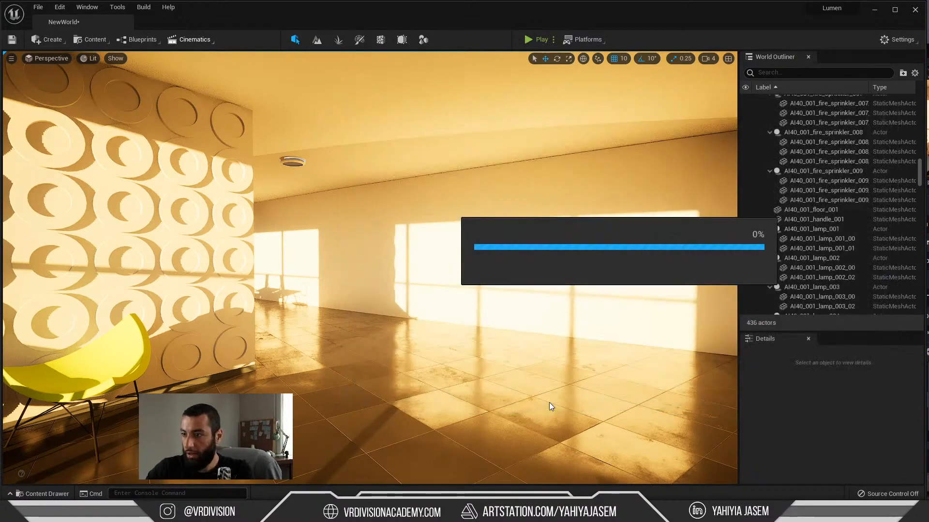
# Step: Examine the viewport camera options, the available cinematics tools and the Sequencer track types
pyautogui.moveTo(237, 249); pyautogui.dragTo(191, 212)
pyautogui.click(48, 59)
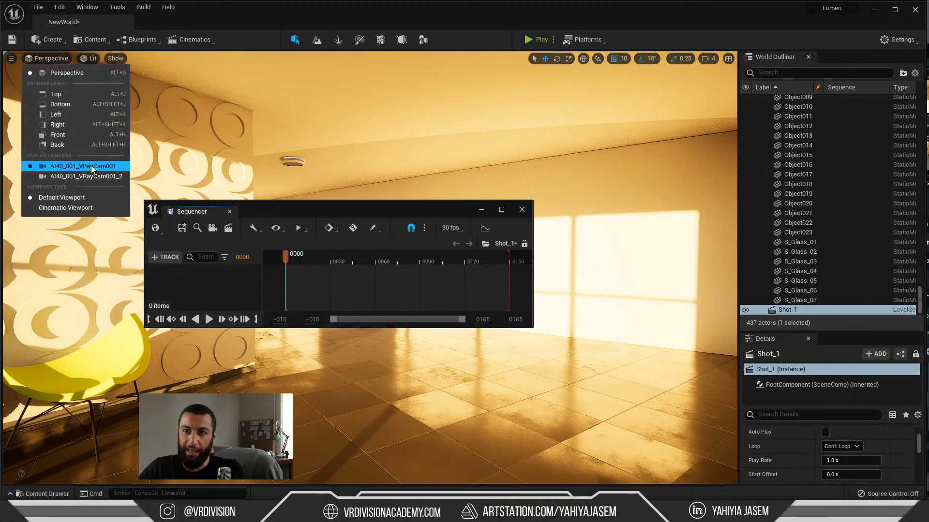
pyautogui.click(11, 58)
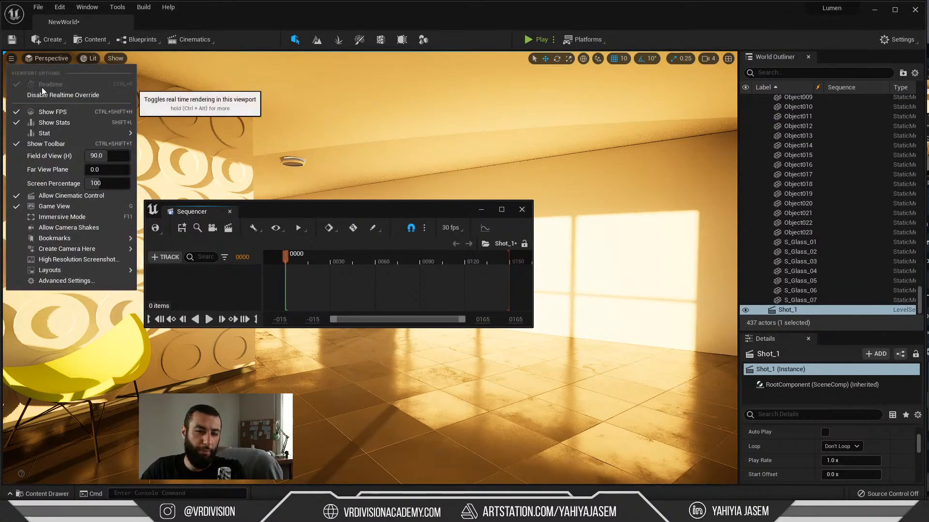
pyautogui.click(106, 8)
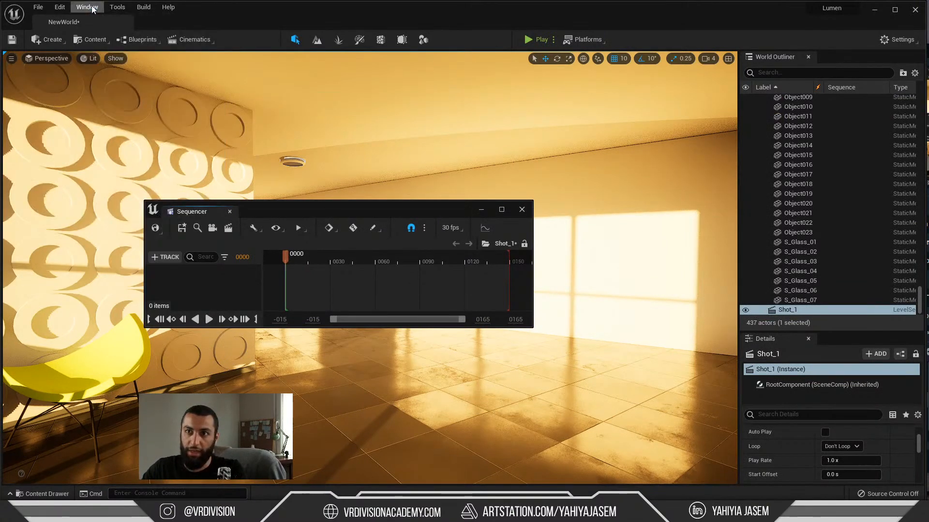
pyautogui.click(88, 7)
pyautogui.moveTo(145, 33)
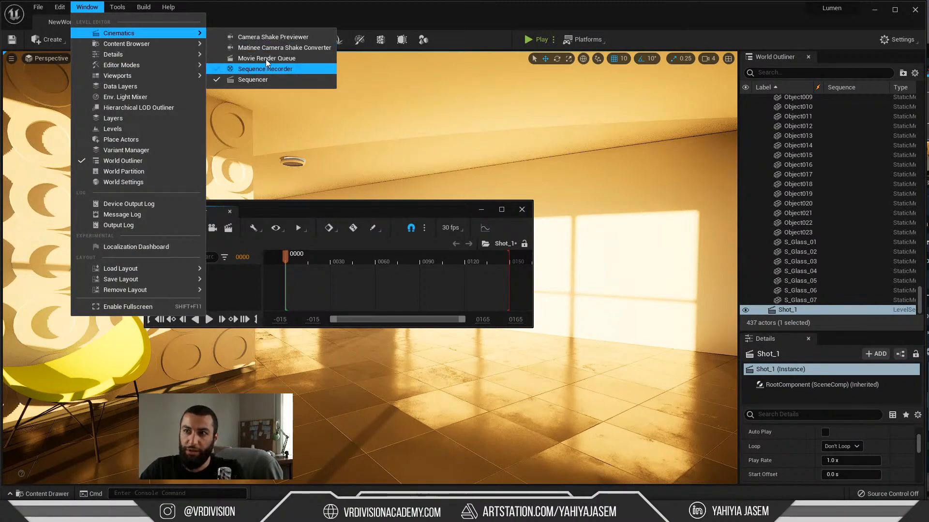
pyautogui.click(288, 147)
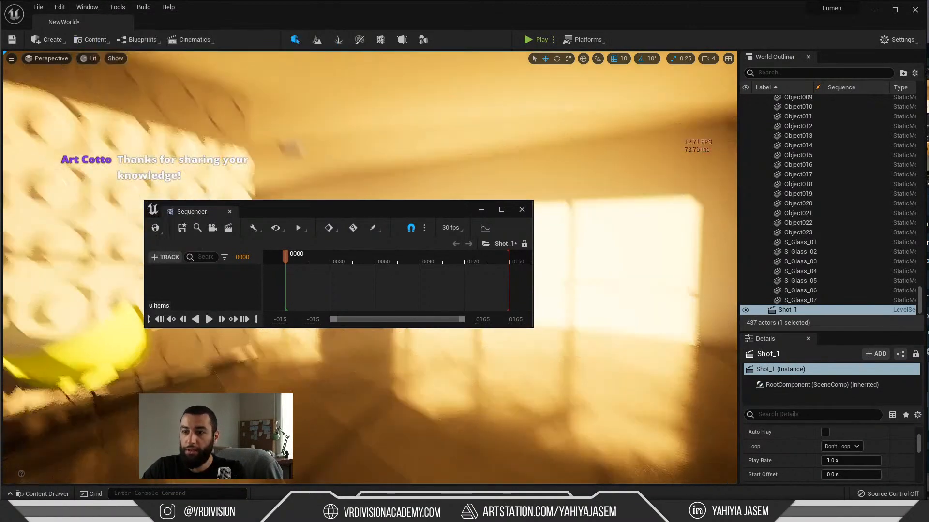
pyautogui.click(166, 257)
pyautogui.moveTo(186, 274)
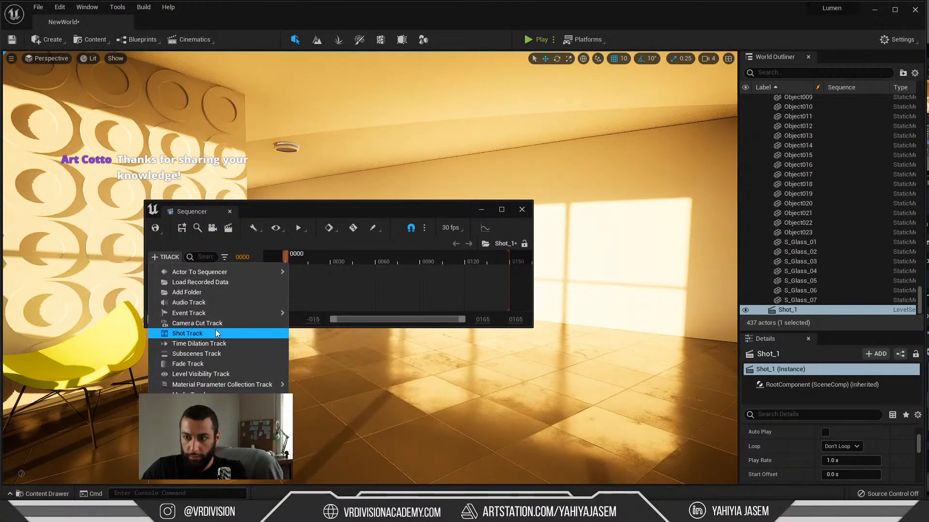
pyautogui.moveTo(214, 313)
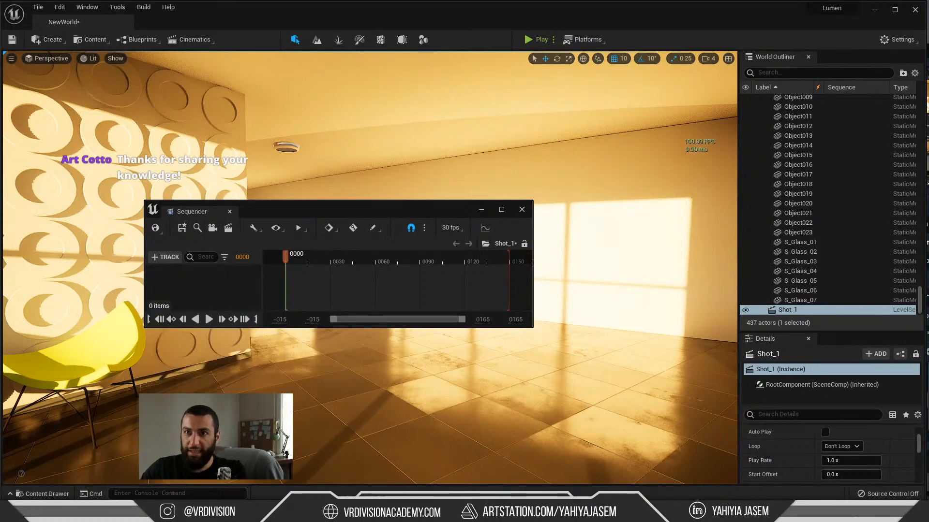
# Step: Place a Cine Camera Actor on the room's floor and include it in the Shot_1 sequence
pyautogui.click(54, 40)
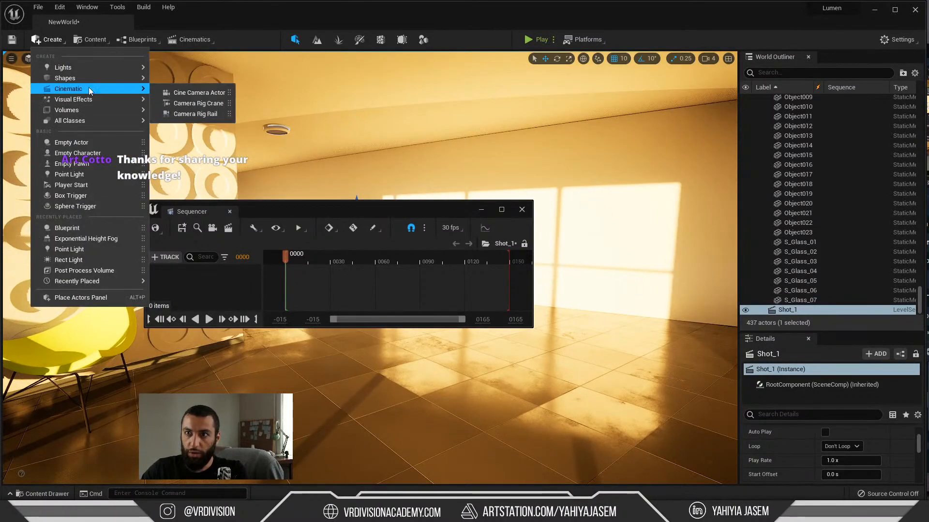
pyautogui.moveTo(88, 89)
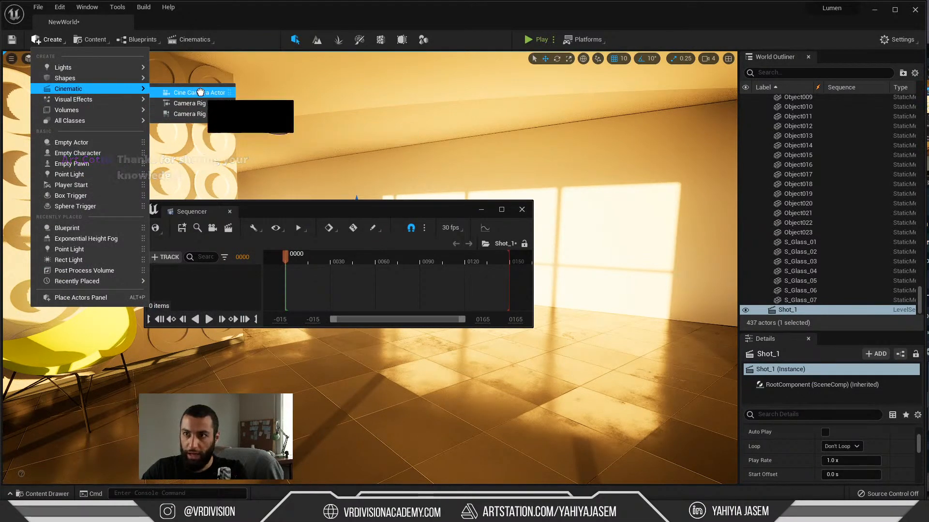
pyautogui.moveTo(200, 92); pyautogui.dragTo(457, 382)
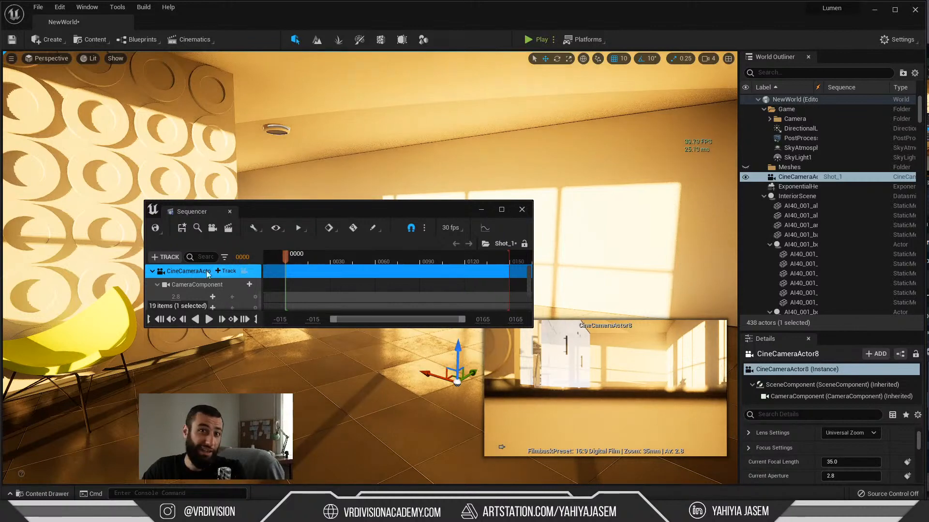
# Step: Widen the Sequencer window and move it clear of the room view
pyautogui.moveTo(356, 211); pyautogui.dragTo(230, 196)
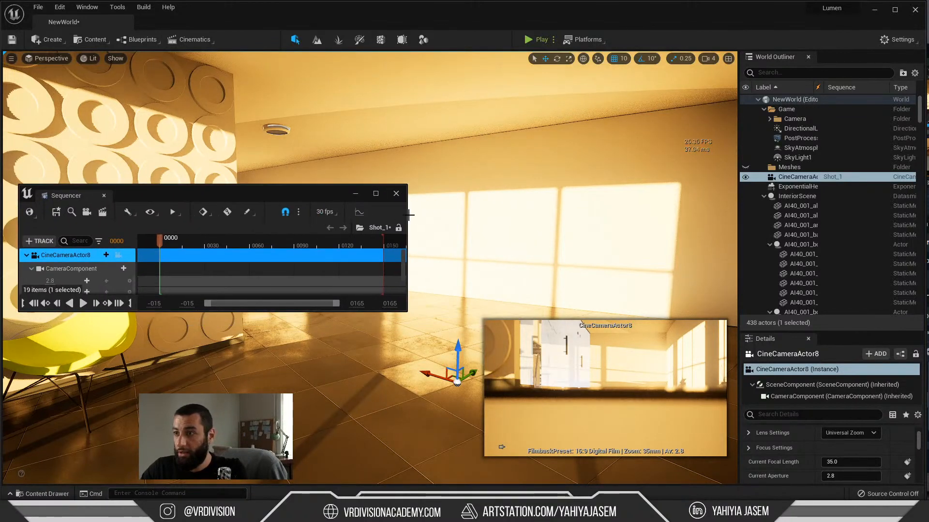
pyautogui.moveTo(406, 215); pyautogui.dragTo(597, 215)
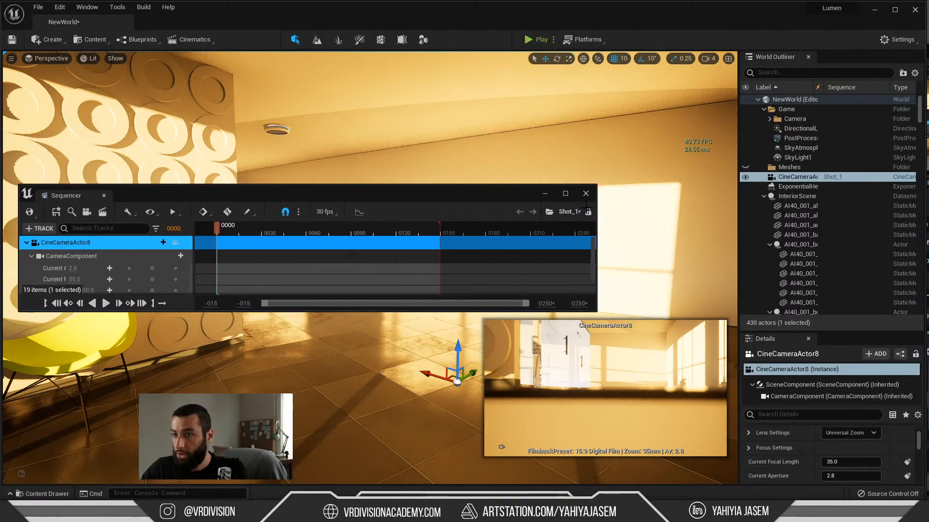
pyautogui.click(183, 243)
pyautogui.moveTo(260, 199); pyautogui.dragTo(222, 368)
# Step: Clear the camera selection and save the NewWorld level
pyautogui.moveTo(289, 272)
pyautogui.mouseDown(button='right')
pyautogui.moveTo(281, 277)
pyautogui.moveTo(288, 272)
pyautogui.mouseUp(button='right')
pyautogui.press('Escape')
pyautogui.hotkey('ctrl', 's')
# Step: Switch to the live chat window and highlight the viewer's question about adding movable objects on the run
pyautogui.hotkey('alt', 'Tab')
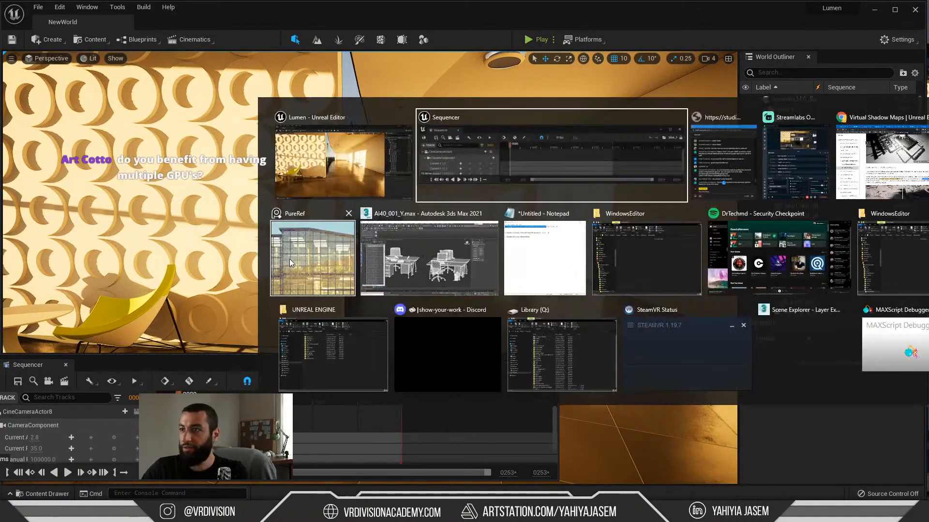
pyautogui.hotkey('alt', 'Tab')
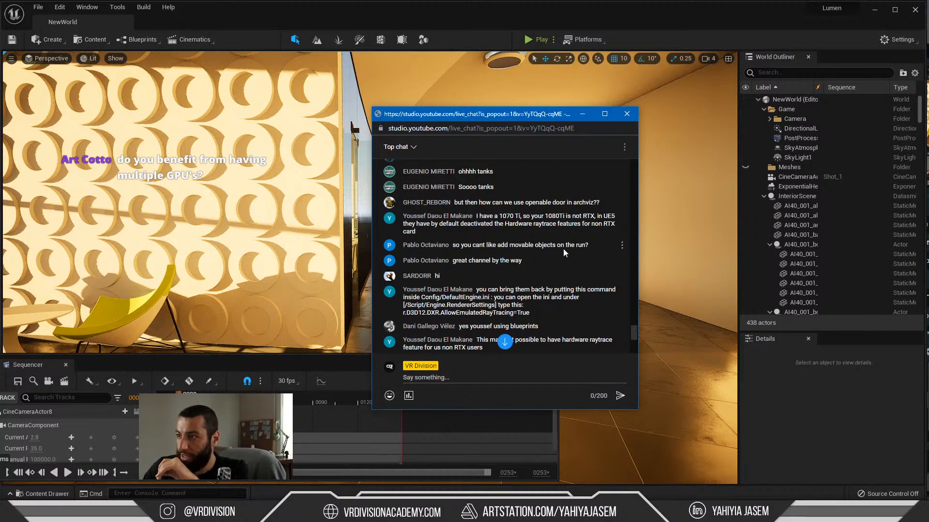
pyautogui.moveTo(588, 245); pyautogui.dragTo(492, 246)
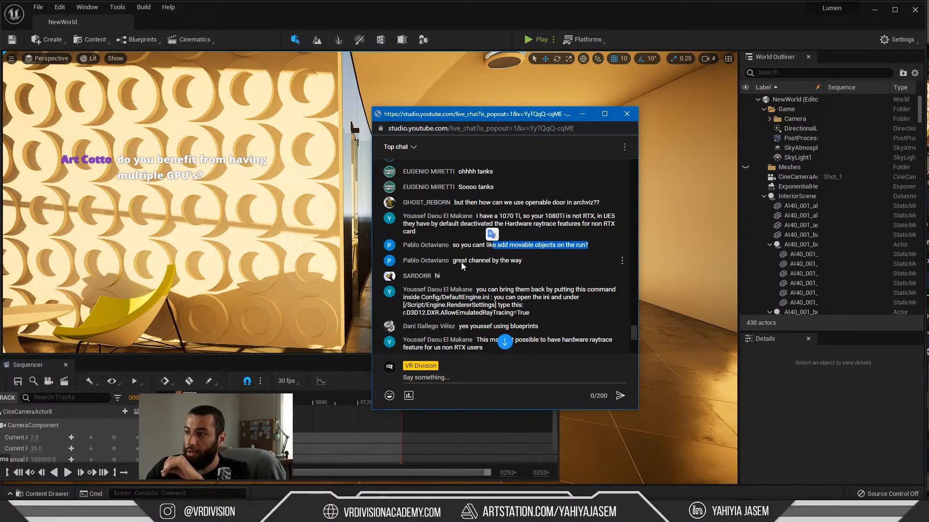
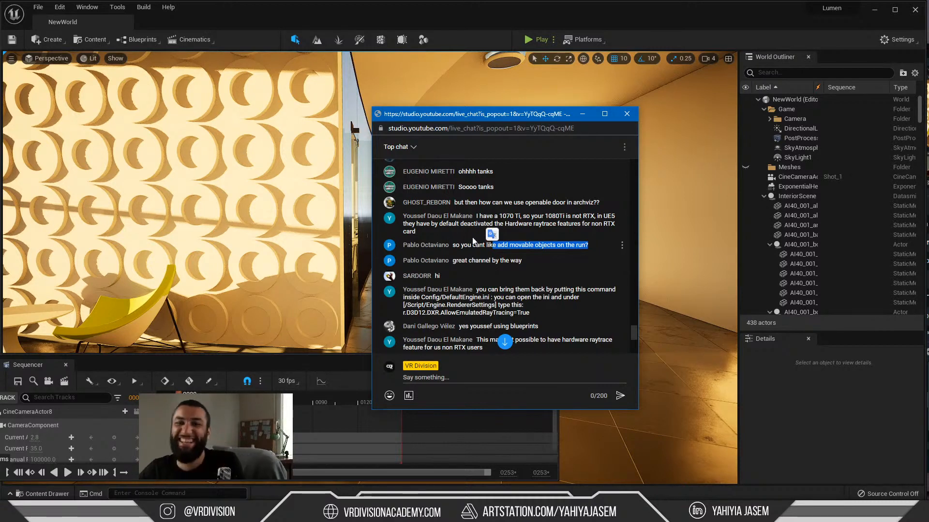
# Step: Read further down the live chat and highlight the viewer's DefaultEngine.ini tip, r.D3D12.DXR.AllowEmulatedRayTracing=True
pyautogui.click(467, 261)
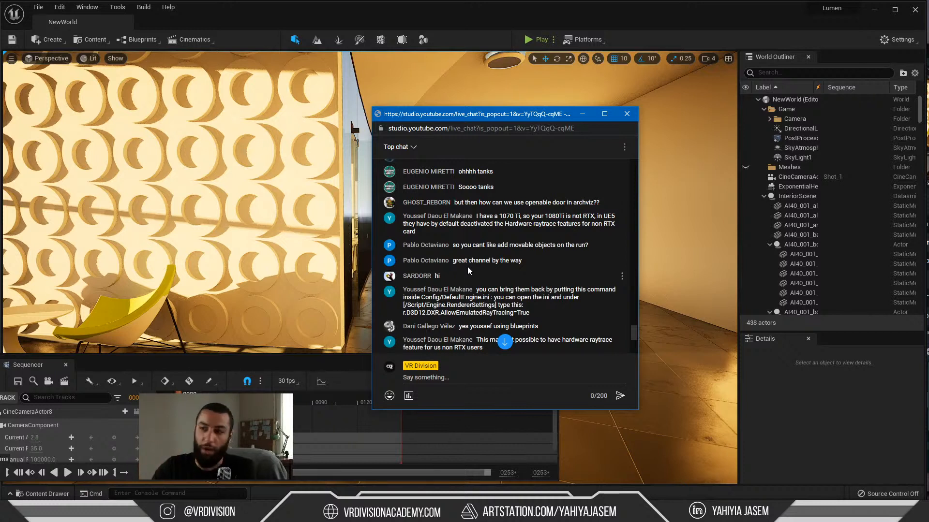
pyautogui.scroll(-1, 470, 275)
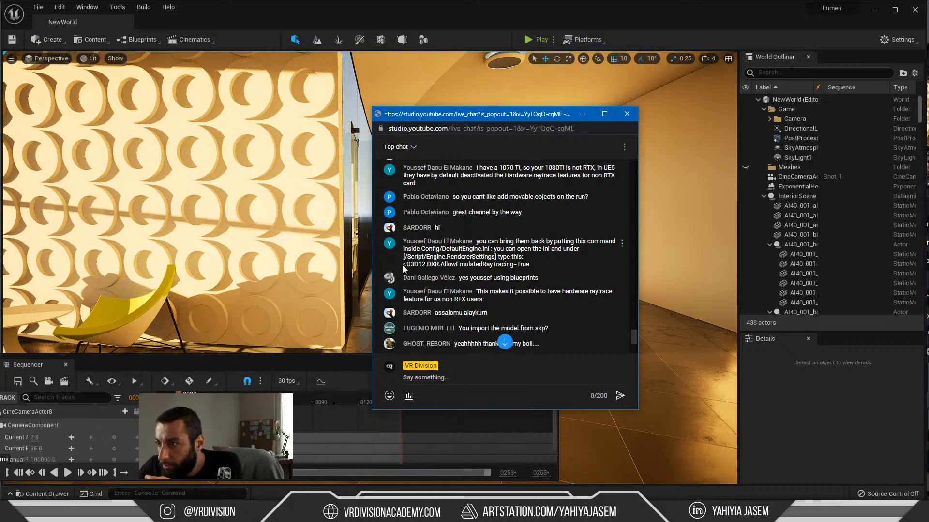
pyautogui.moveTo(404, 269)
pyautogui.mouseDown()
pyautogui.moveTo(531, 265)
pyautogui.moveTo(404, 255)
pyautogui.mouseUp()
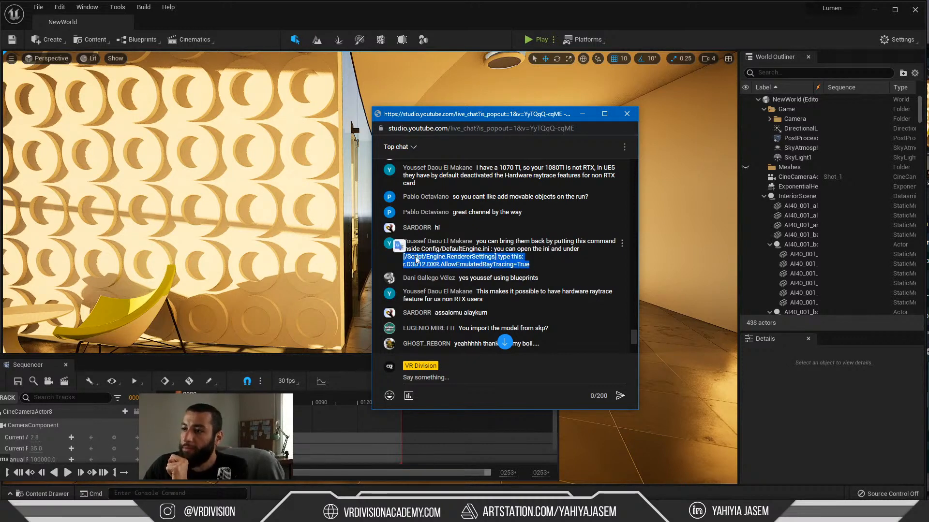
pyautogui.click(454, 262)
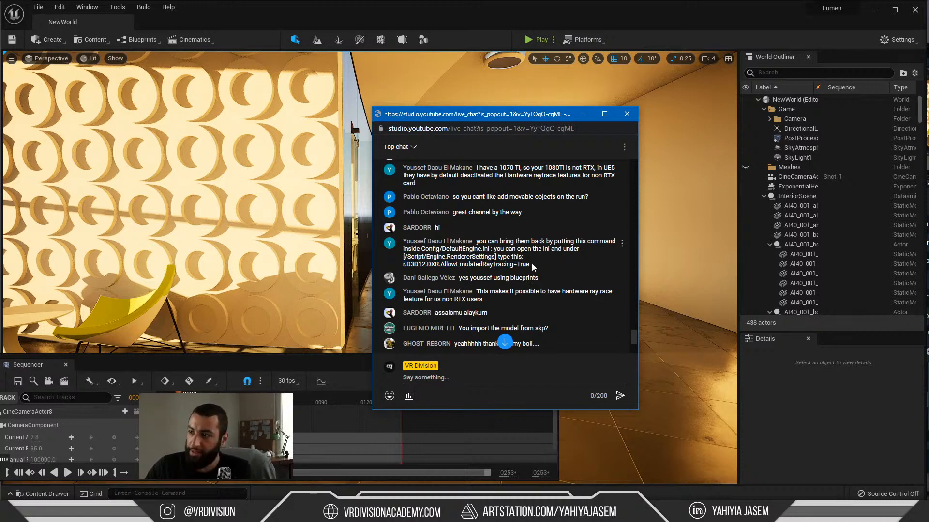
pyautogui.moveTo(534, 267); pyautogui.dragTo(476, 257)
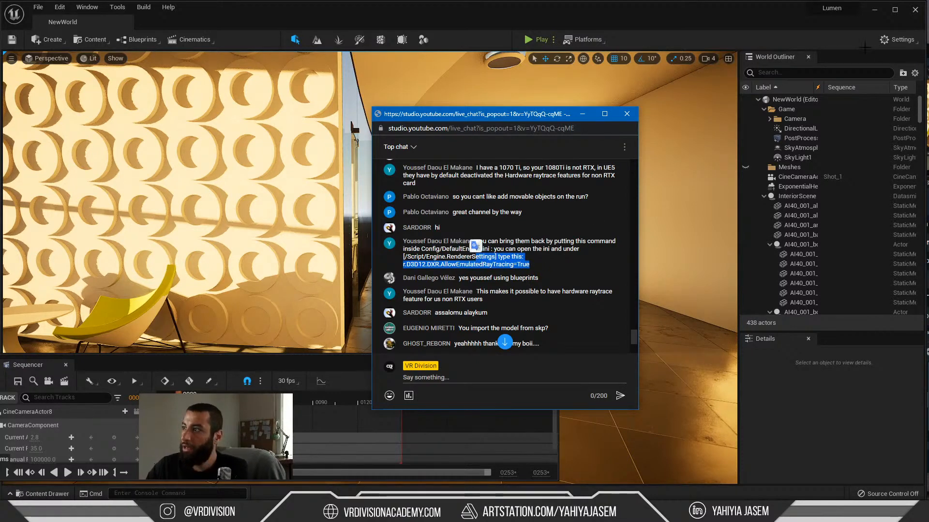
# Step: Switch to File Explorer, view the engine versions offered for the project file in the Lumen folder, and cancel the version switch
pyautogui.click(898, 42)
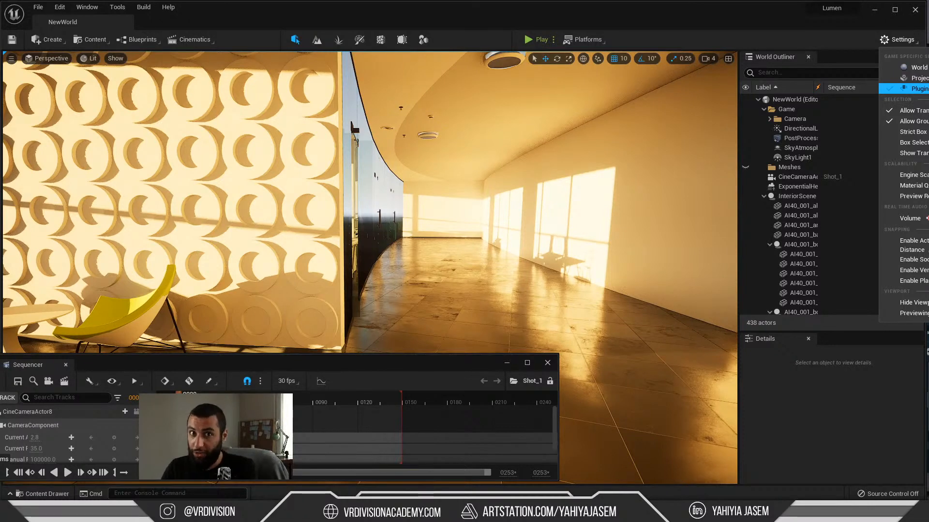
pyautogui.hotkey('alt', 'Tab')
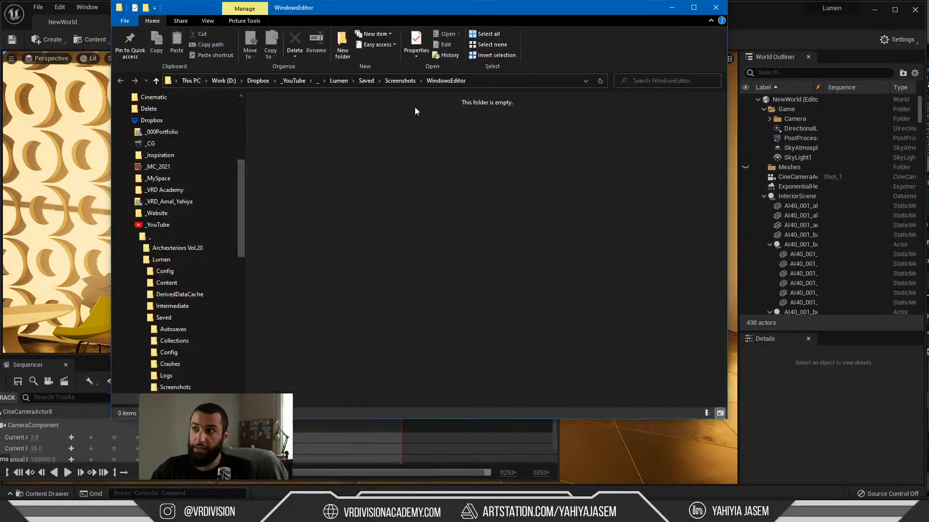
pyautogui.click(338, 81)
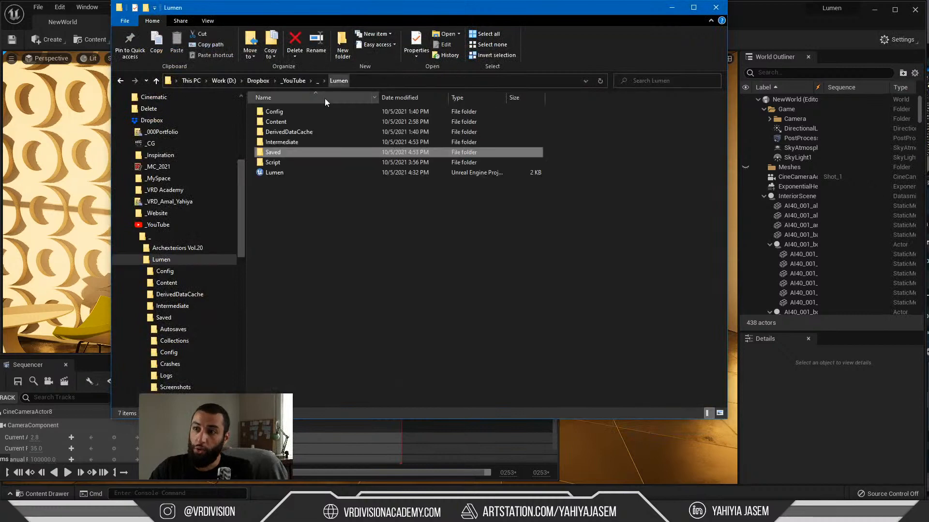
pyautogui.rightClick(278, 172)
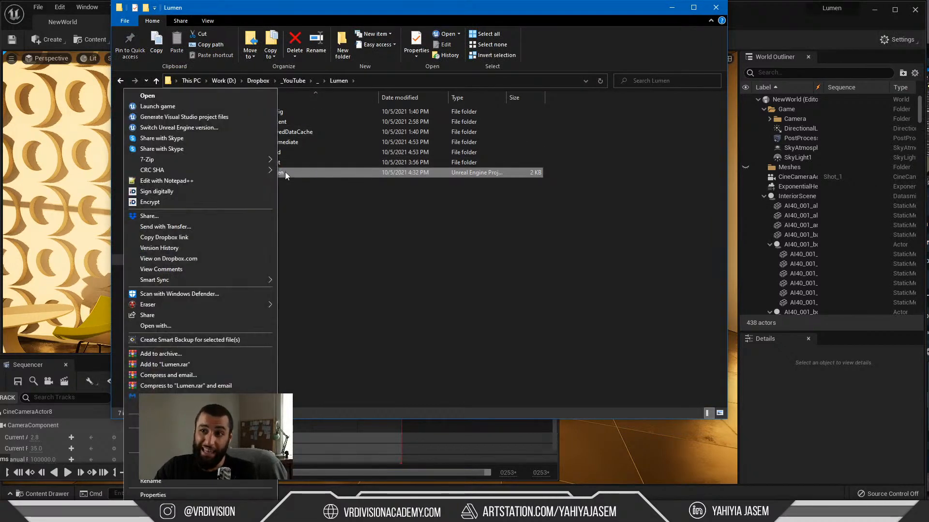
pyautogui.click(203, 127)
pyautogui.click(532, 249)
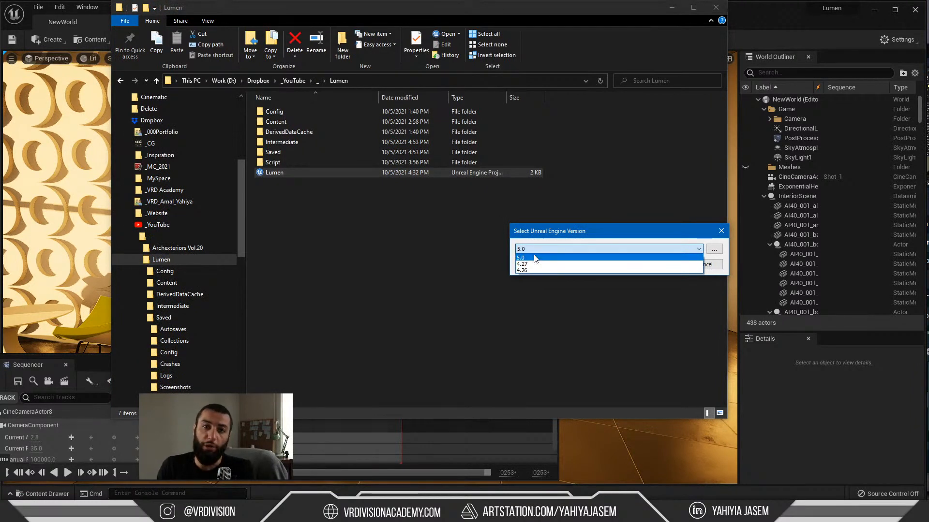
pyautogui.click(535, 258)
pyautogui.click(713, 263)
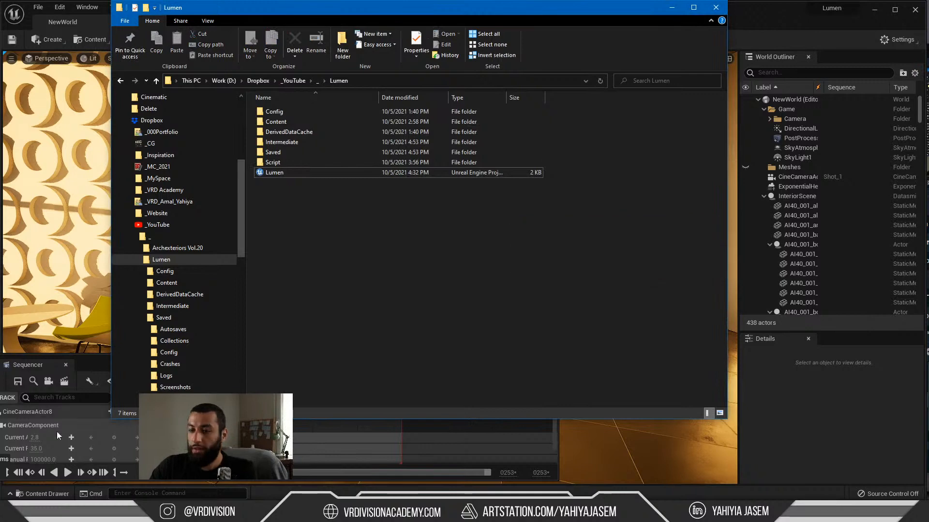
# Step: Minimize the browser and File Explorer windows to return to the Unreal Editor
pyautogui.click(62, 513)
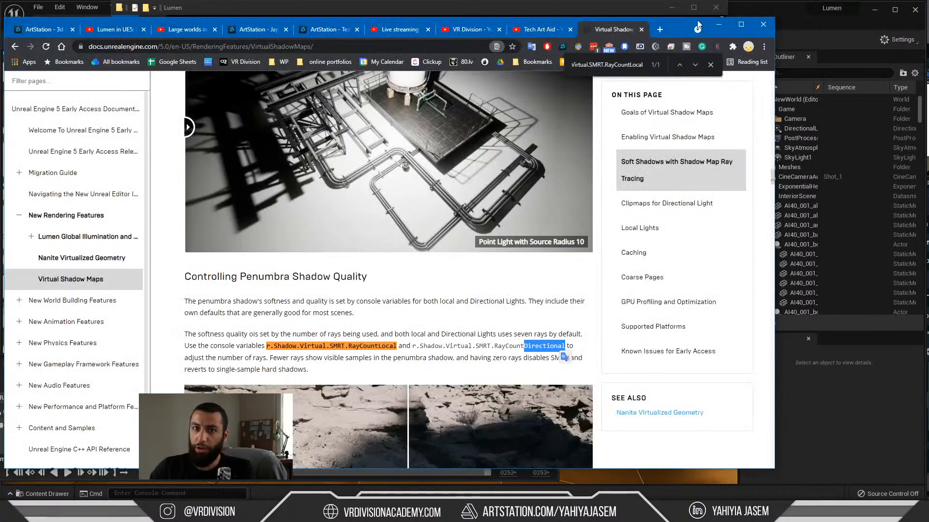
pyautogui.click(719, 24)
pyautogui.click(862, 30)
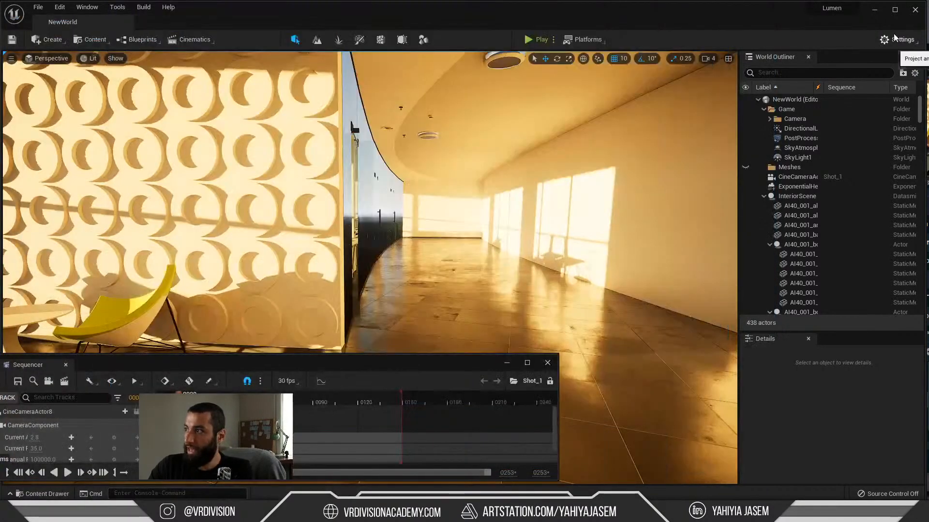
pyautogui.click(893, 34)
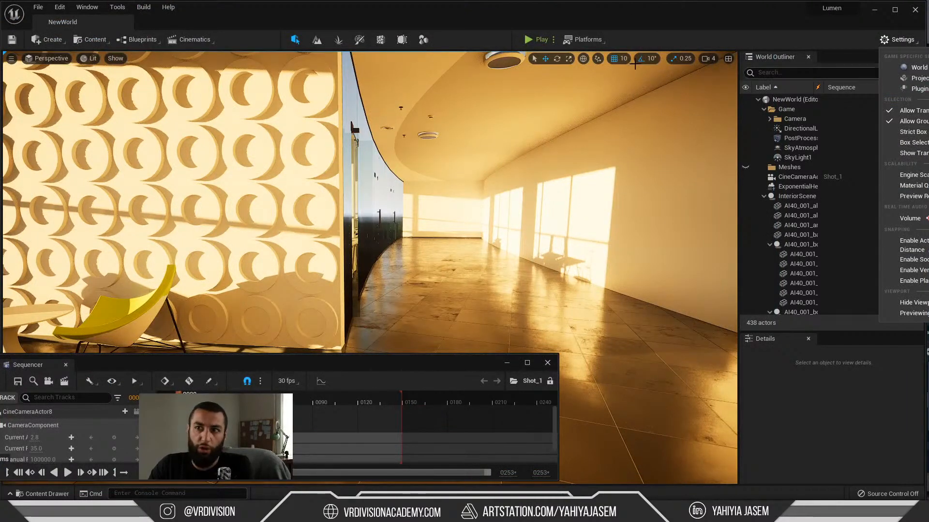
pyautogui.click(86, 41)
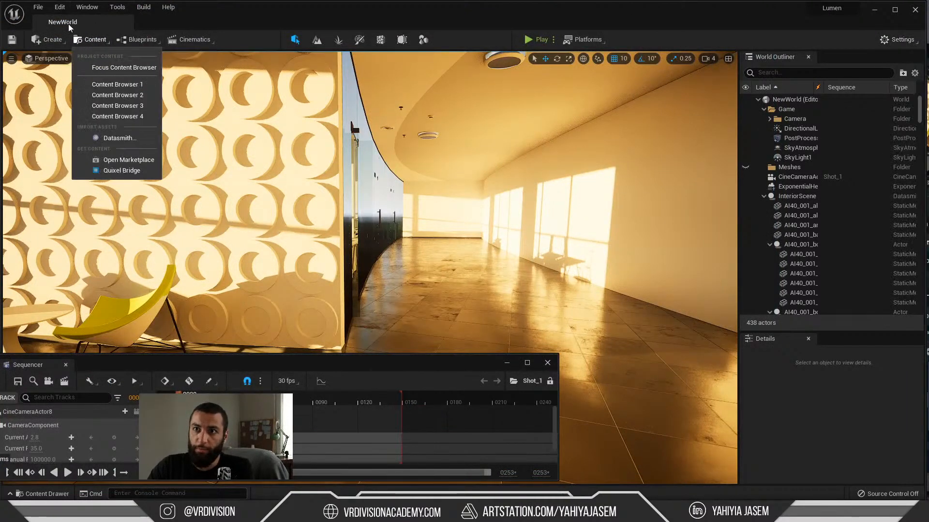
# Step: Open the Project Settings and show the engine's Rendering page
pyautogui.click(61, 7)
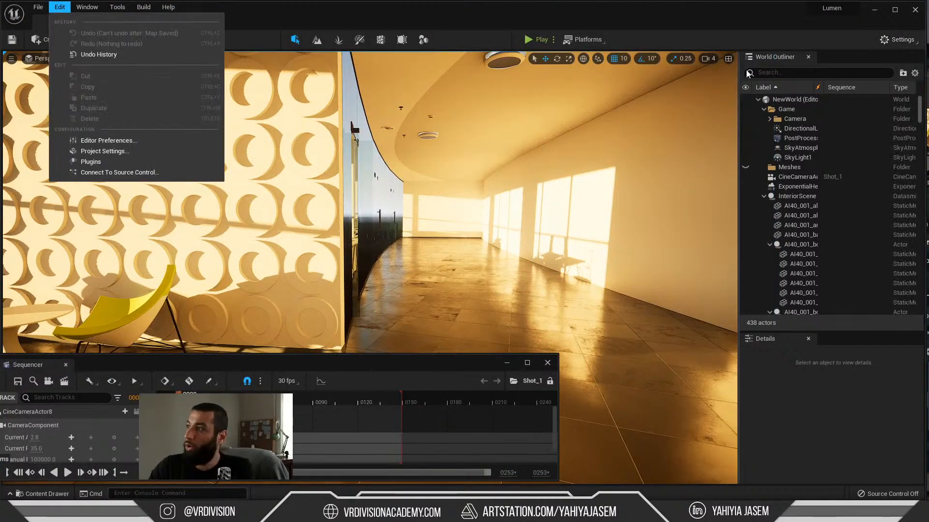
pyautogui.click(92, 150)
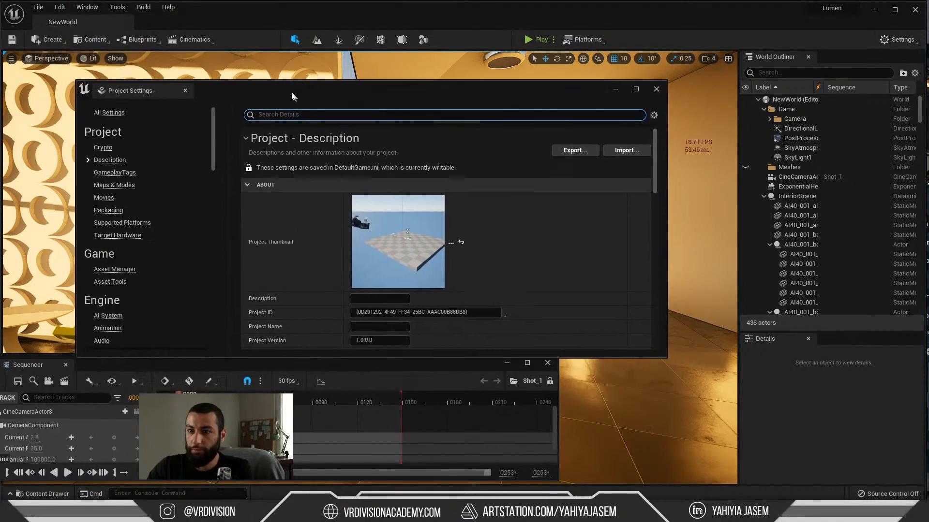
pyautogui.scroll(-10, 170, 225)
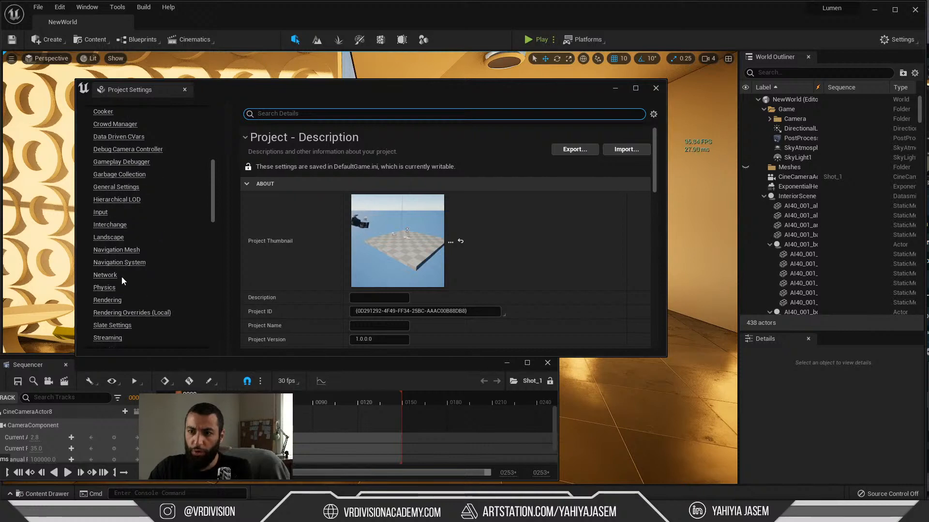
pyautogui.scroll(-3, 114, 275)
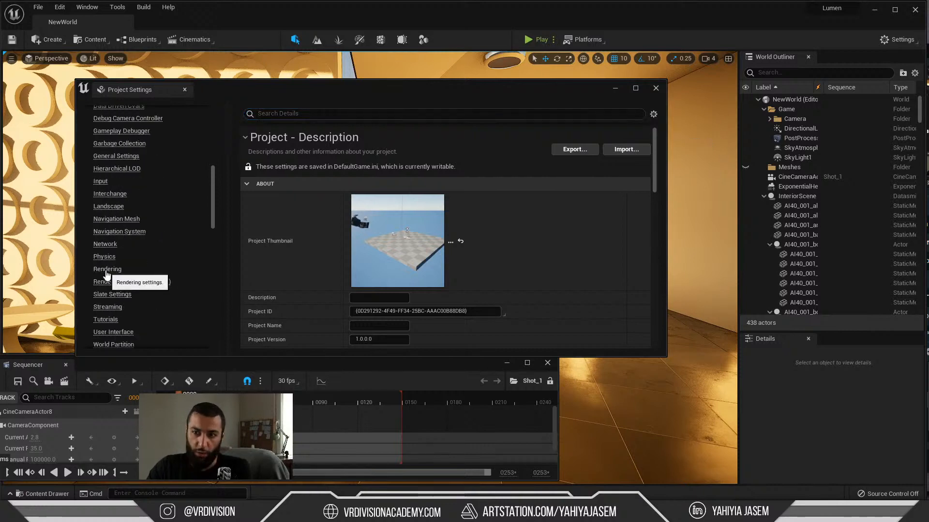
pyautogui.click(106, 269)
# Step: Filter the Rendering settings for "lumen"
pyautogui.scroll(8, 109, 242)
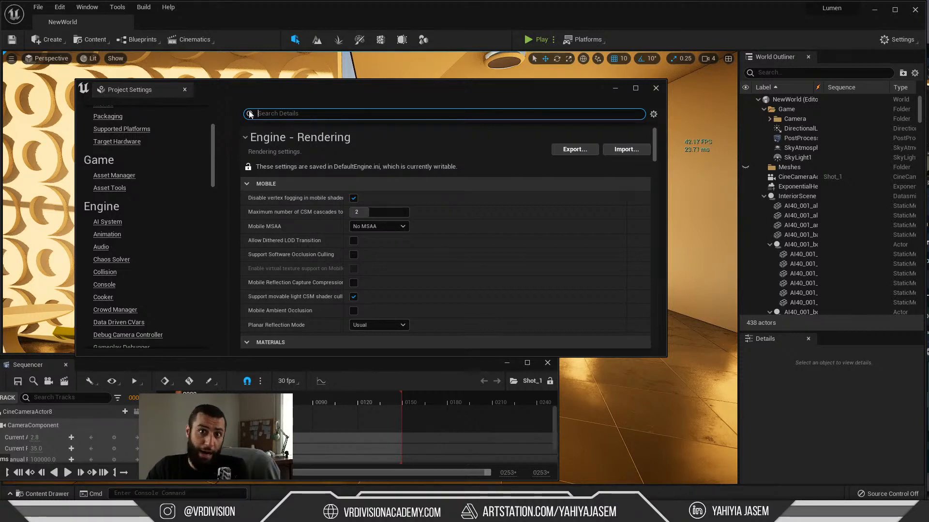
pyautogui.write('lumen')
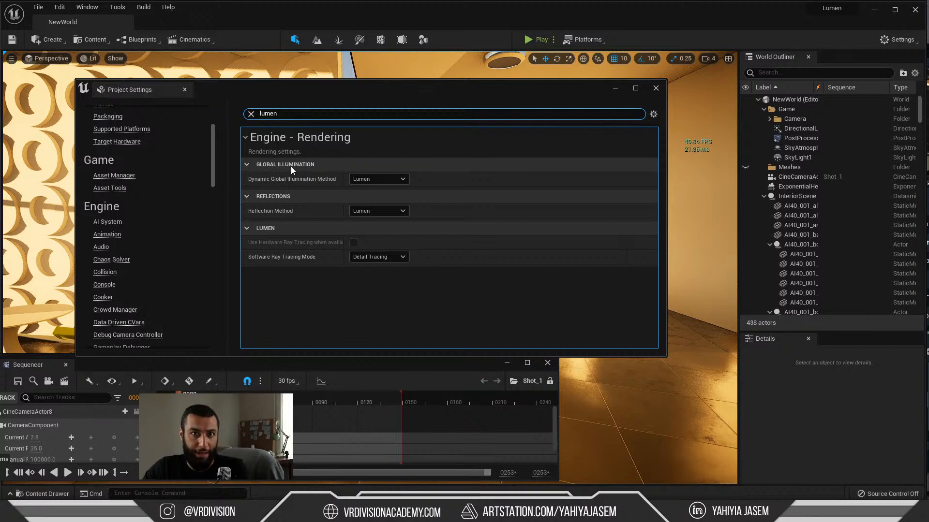
pyautogui.scroll(-2, 102, 262)
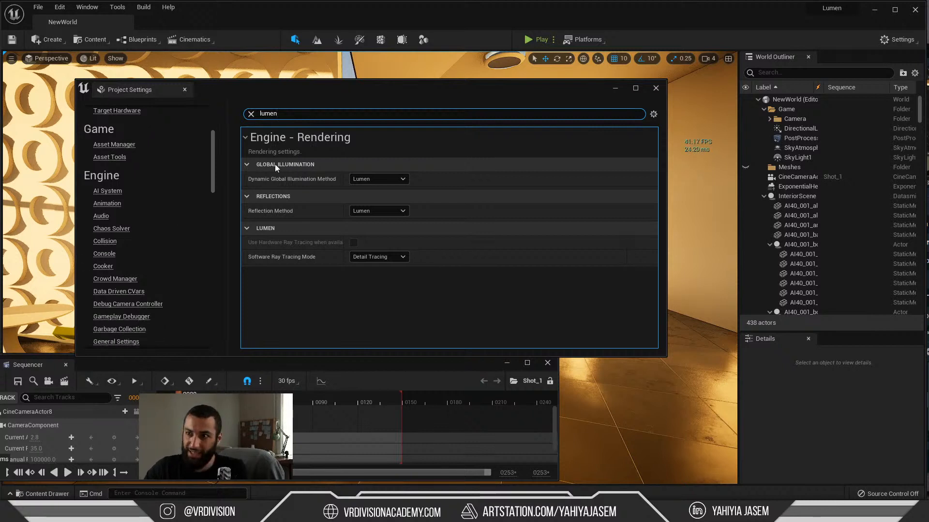
pyautogui.scroll(-10, 145, 208)
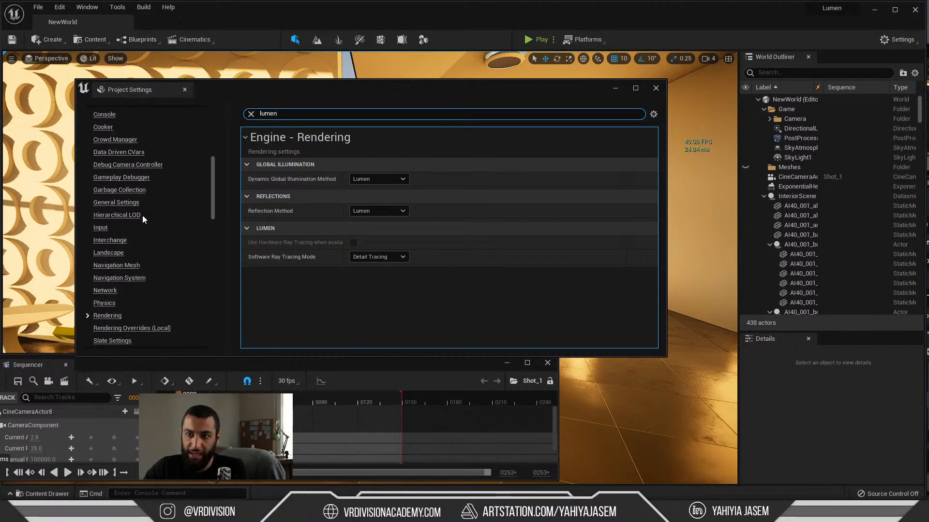
pyautogui.click(104, 299)
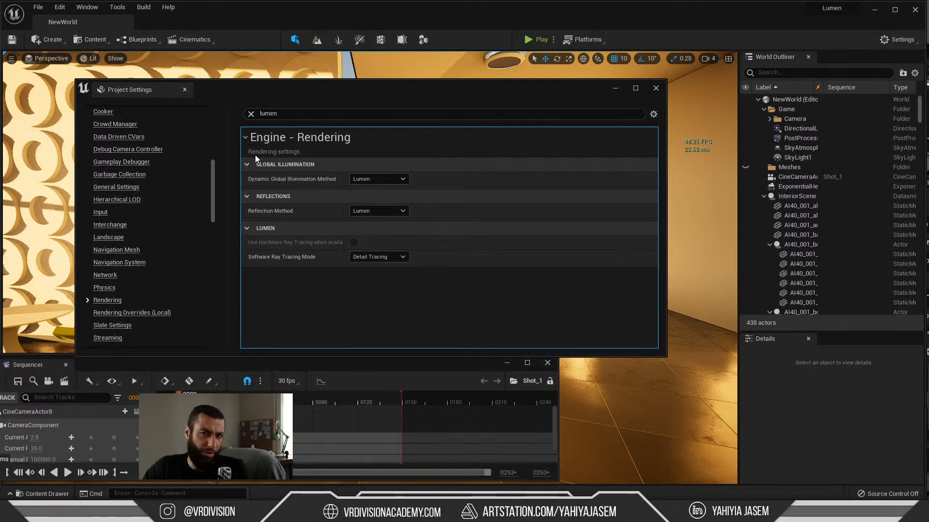
# Step: Review the global illumination and reflection method choices, selecting Lumen as the Dynamic Global Illumination Method
pyautogui.click(368, 179)
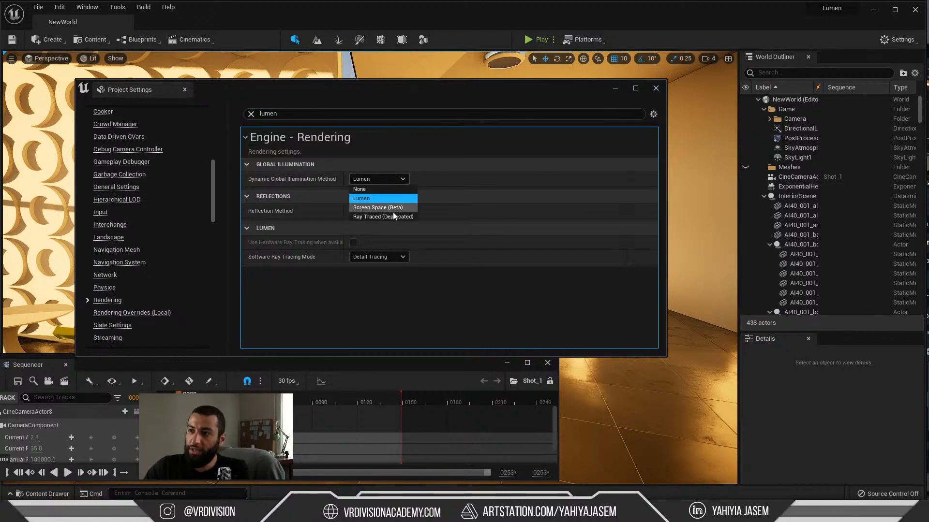
pyautogui.click(366, 198)
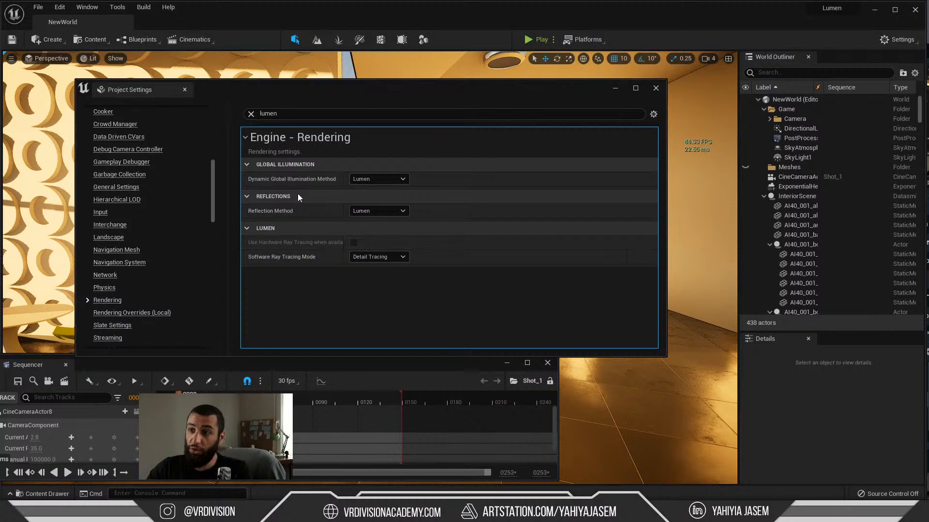
pyautogui.click(372, 211)
pyautogui.click(376, 212)
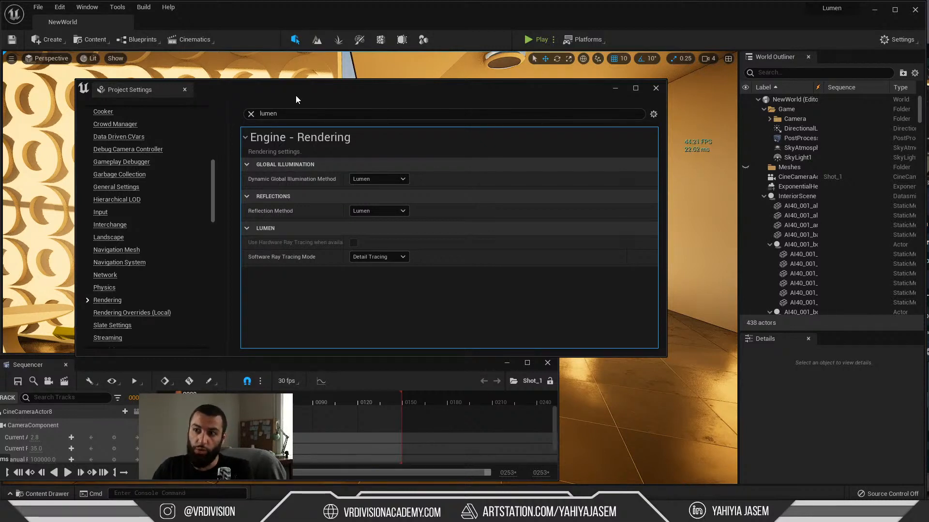
pyautogui.click(381, 182)
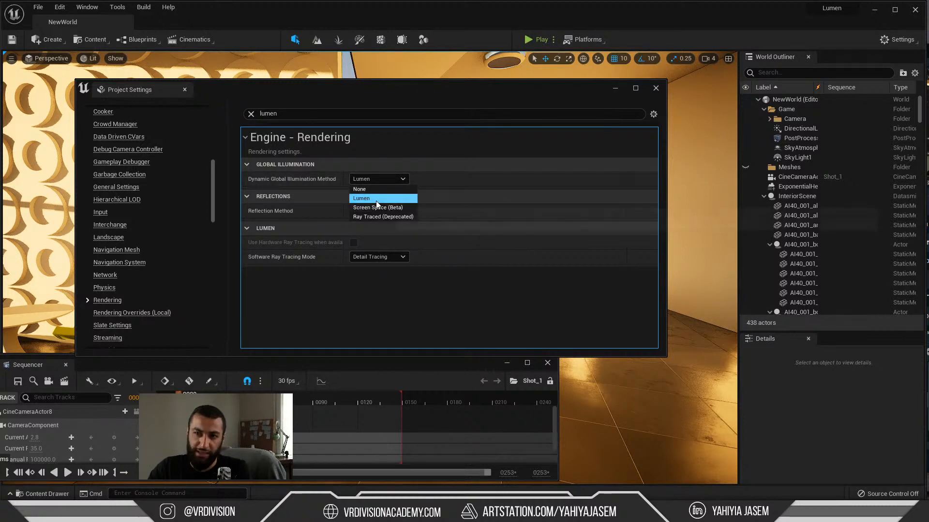
pyautogui.click(377, 198)
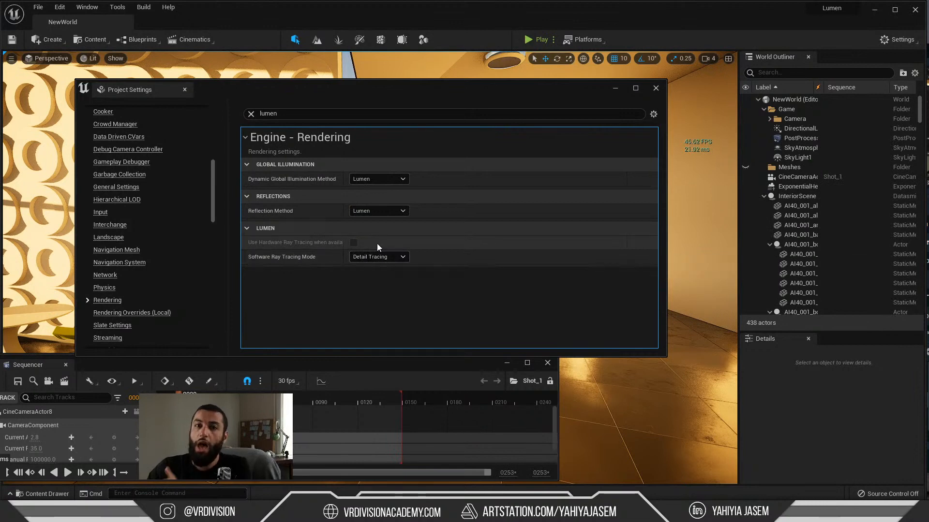
# Step: Filter the Rendering settings for "virtual shadow" and choose Virtual Shadow Maps (Beta) as the Shadow Map Method
pyautogui.click(296, 113)
pyautogui.write('virtual shadow')
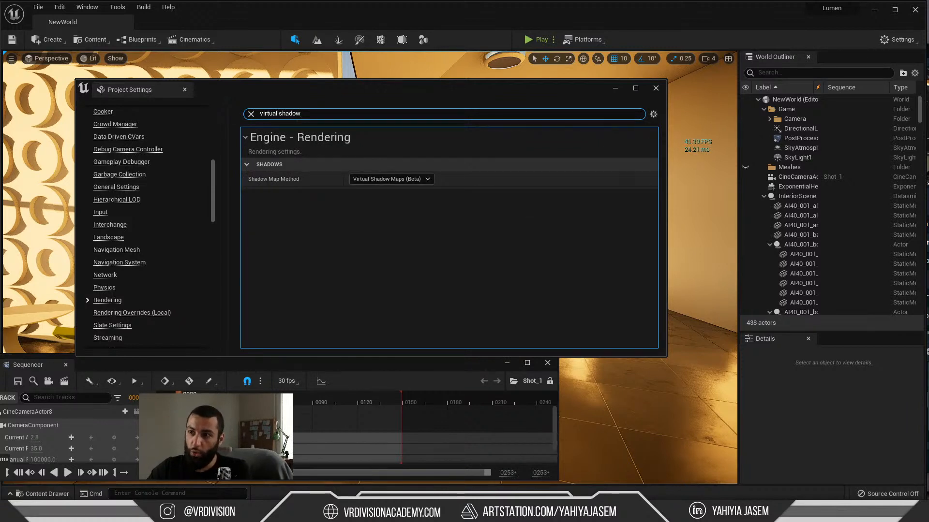
pyautogui.click(400, 165)
pyautogui.click(400, 165)
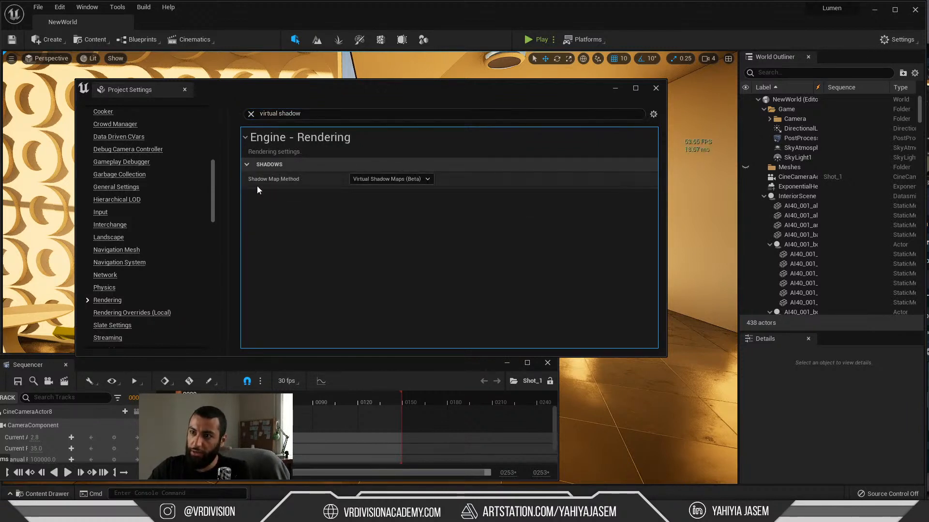
pyautogui.click(392, 179)
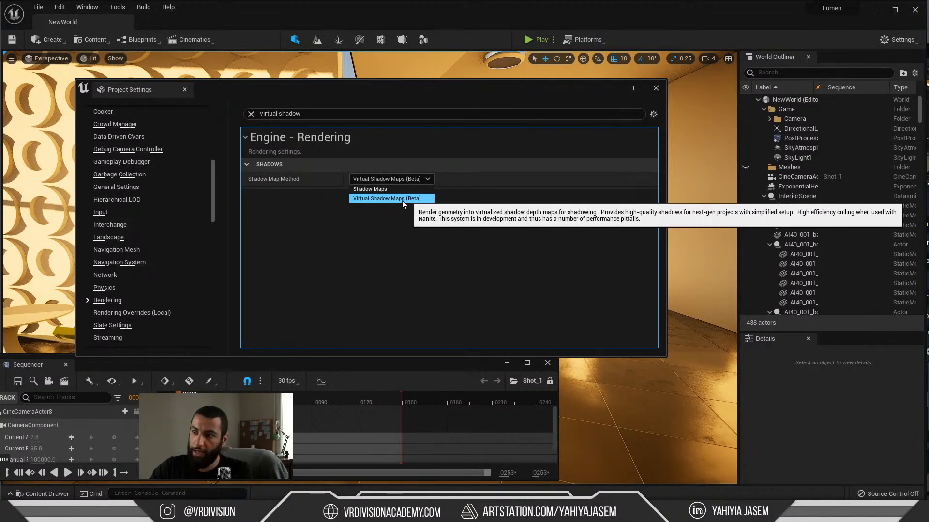
pyautogui.click(414, 200)
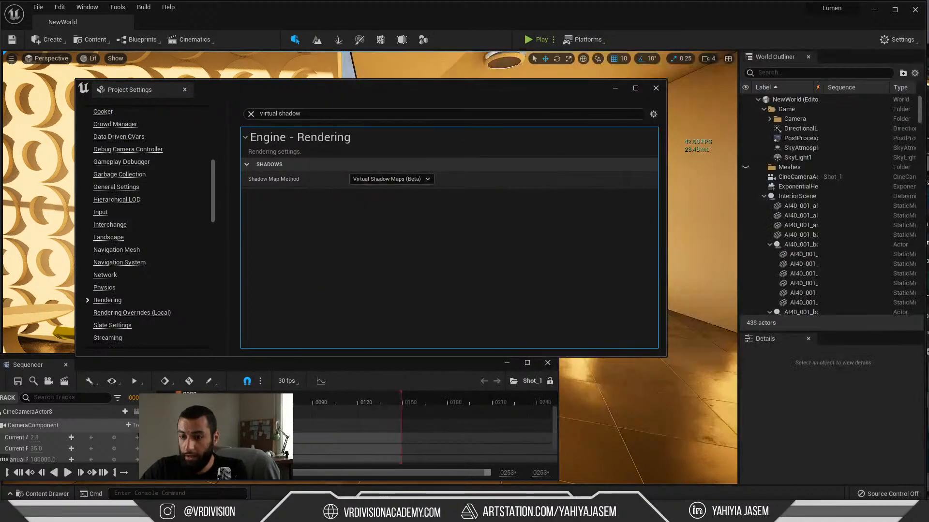
# Step: Switch back to the live chat window and highlight the RendererSettings ray tracing command in the viewer's message again
pyautogui.click(242, 512)
pyautogui.click(450, 267)
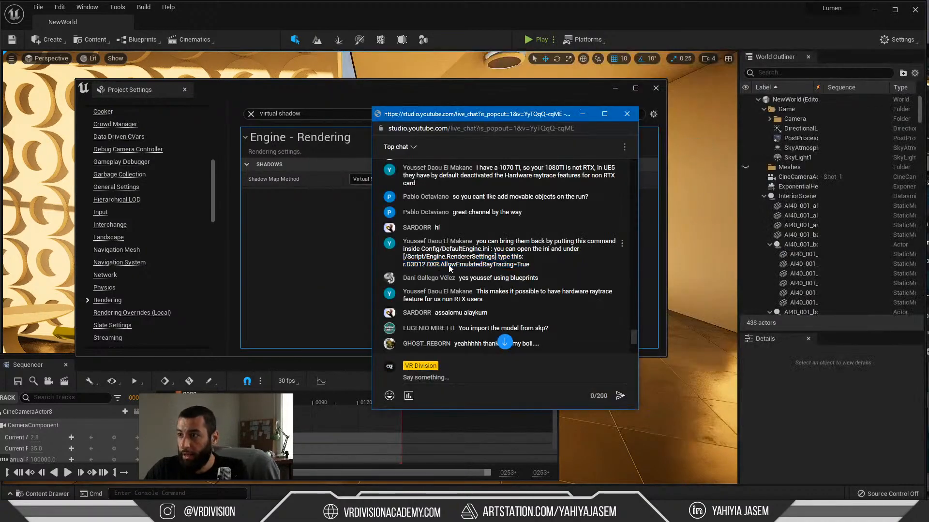
pyautogui.moveTo(542, 266); pyautogui.dragTo(419, 259)
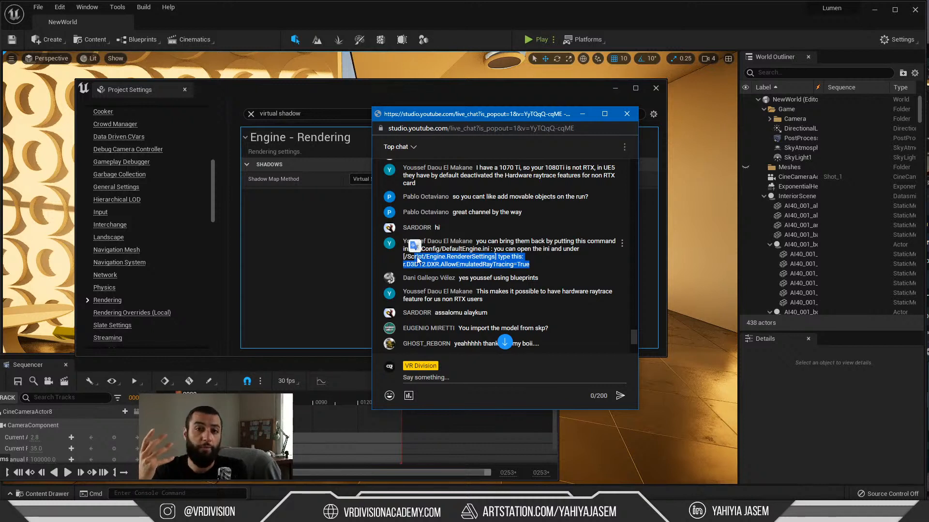
# Step: Highlight the r.D3D12.DXR.AllowEmulatedRayTracing=True command in the viewer's chat message and return to the Project Settings window
pyautogui.moveTo(419, 260); pyautogui.dragTo(423, 261)
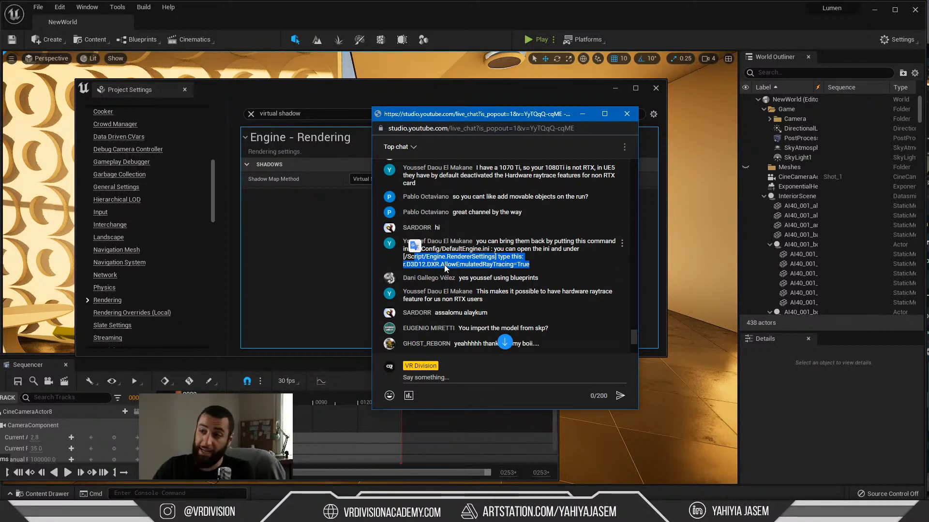
pyautogui.click(491, 263)
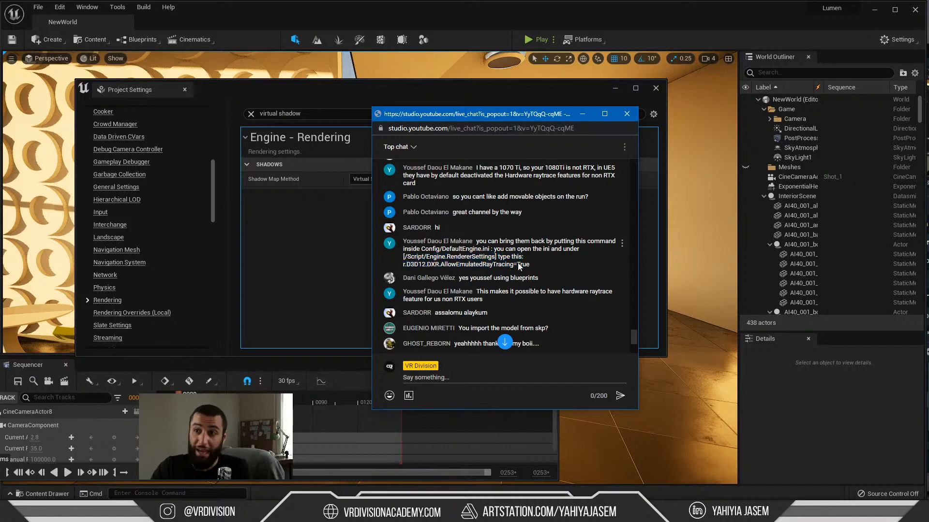
pyautogui.moveTo(528, 264); pyautogui.dragTo(445, 259)
pyautogui.click(329, 265)
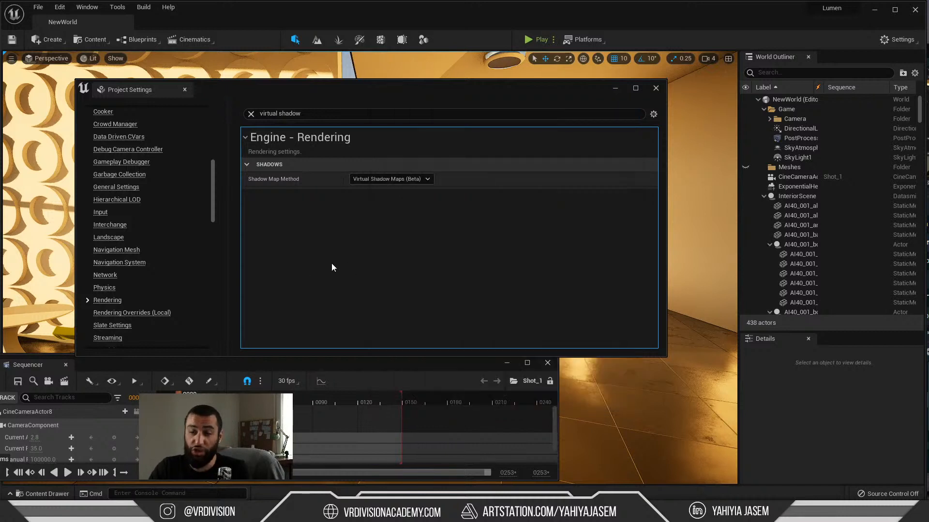
# Step: Clear the settings filter and examine the Rendering sections from Culling through Global Illumination, Reflections, Lumen, Shadows and Hardware Ray Tracing
pyautogui.click(251, 114)
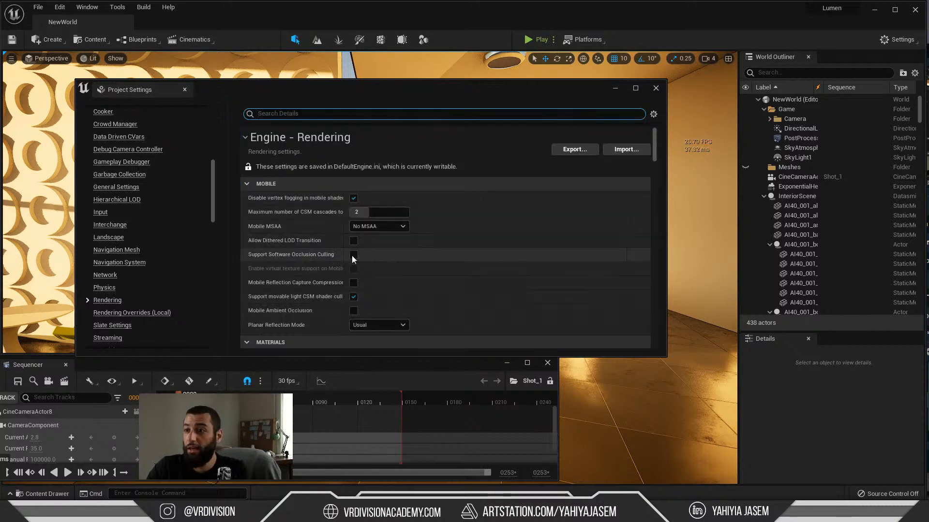
pyautogui.scroll(-10, 414, 270)
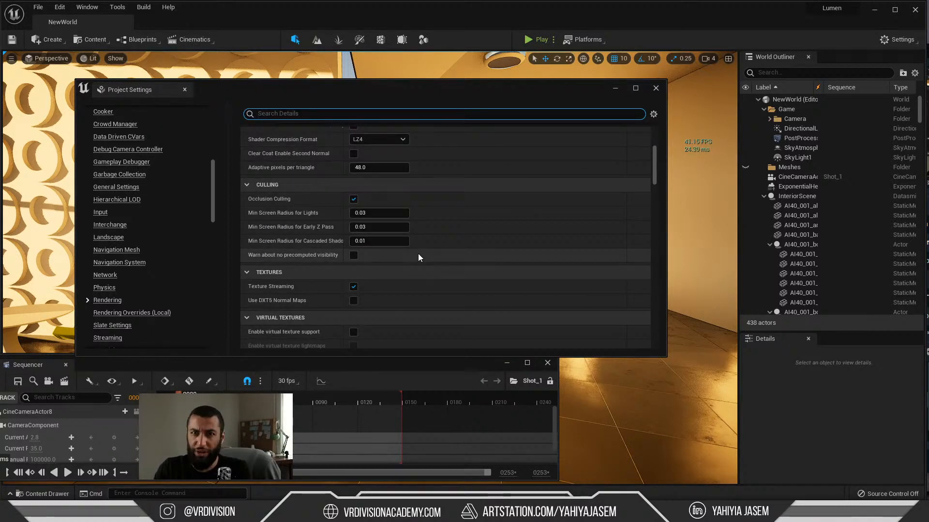
pyautogui.scroll(-2, 418, 254)
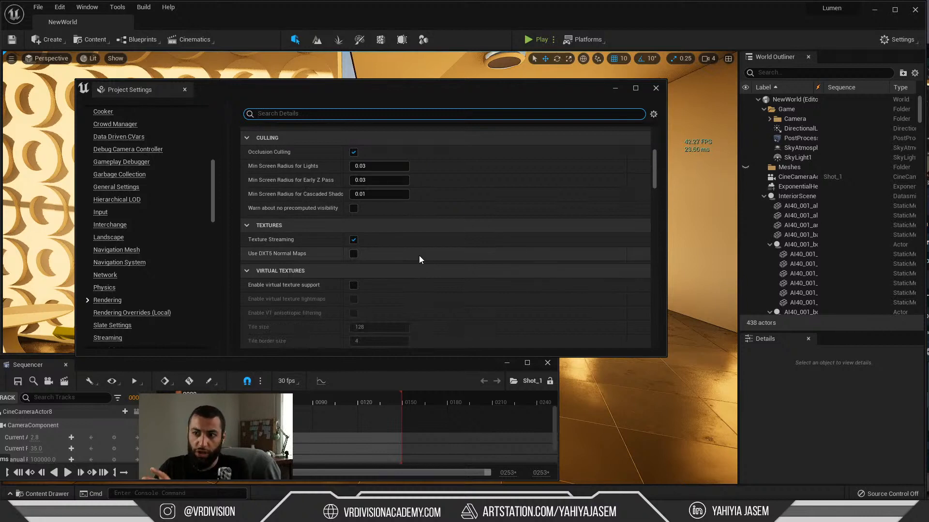
pyautogui.scroll(-10, 422, 230)
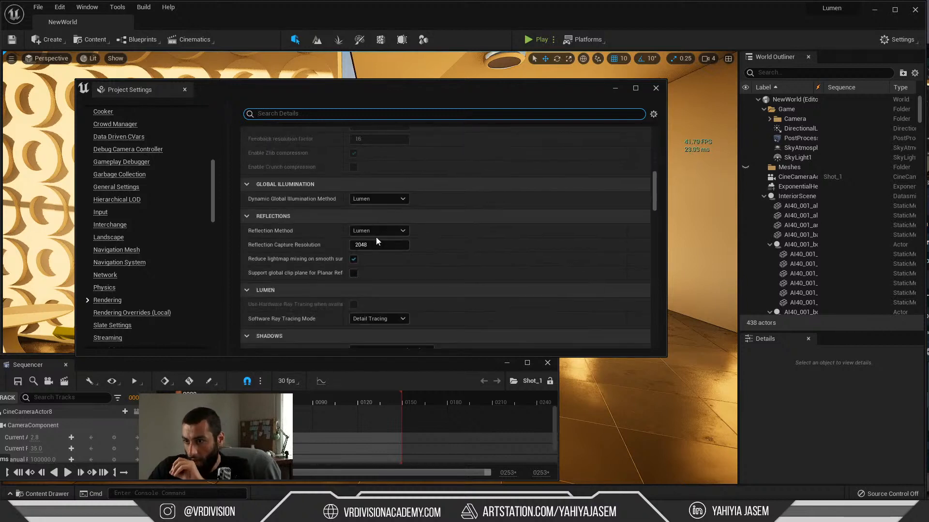
pyautogui.scroll(-2, 389, 261)
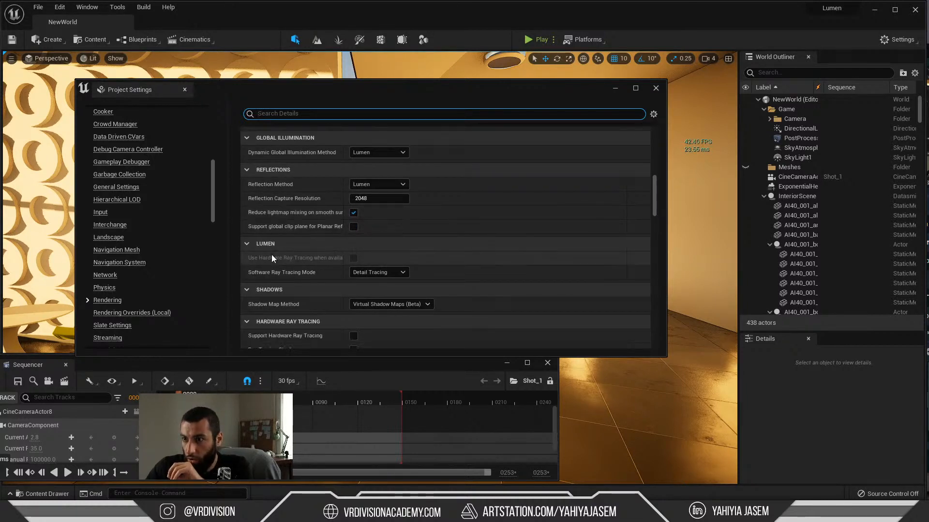
pyautogui.scroll(-2, 290, 254)
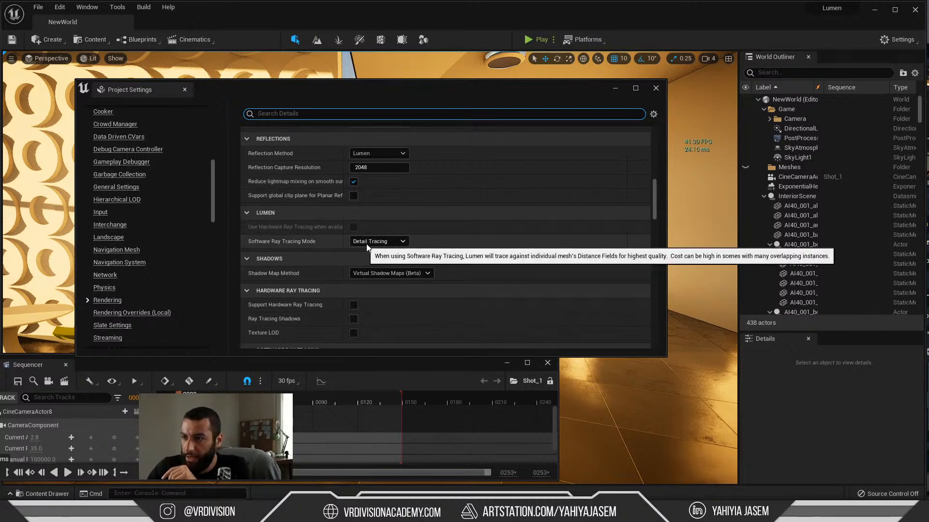
pyautogui.scroll(-4, 338, 245)
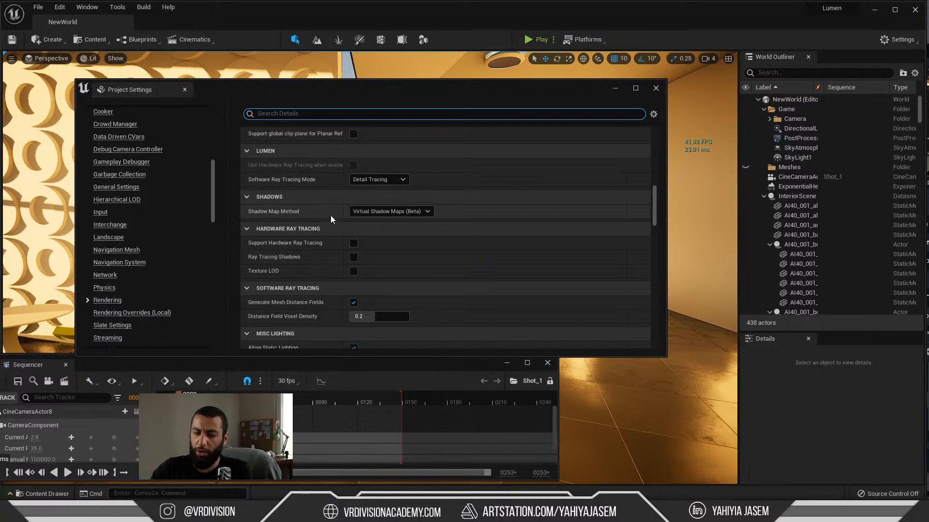
# Step: Search the project settings for "default rhi" and check the Default RHI option for the Windows platform
pyautogui.write('defual')
pyautogui.hotkey('ctrl', 'a')
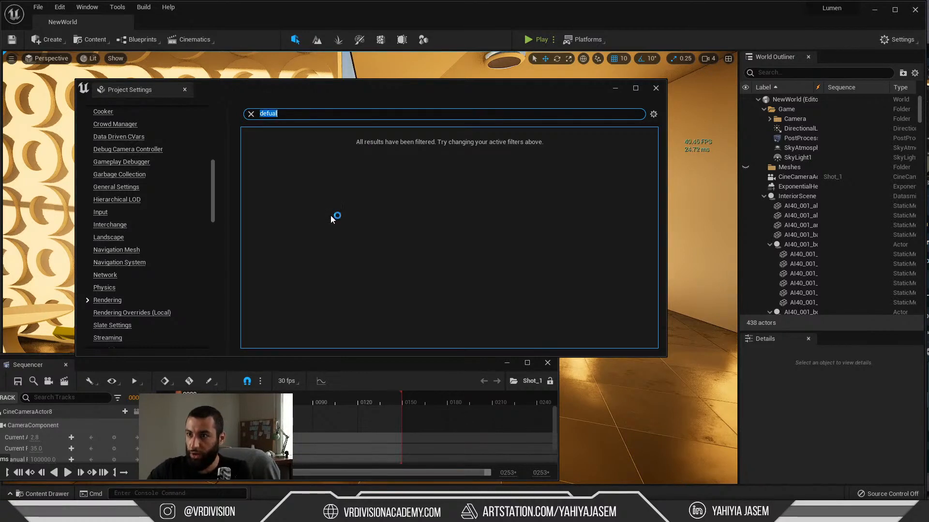
pyautogui.press('BackSpace')
pyautogui.write('def')
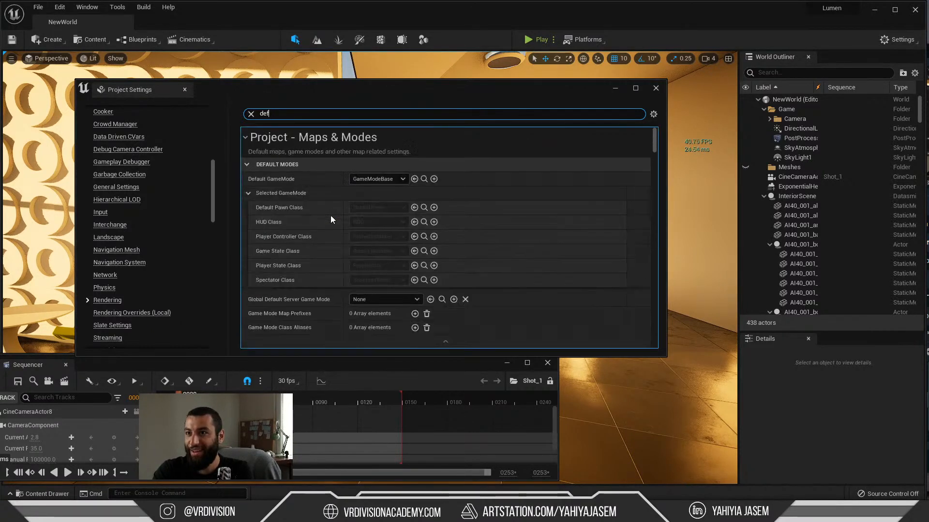
pyautogui.write('ault')
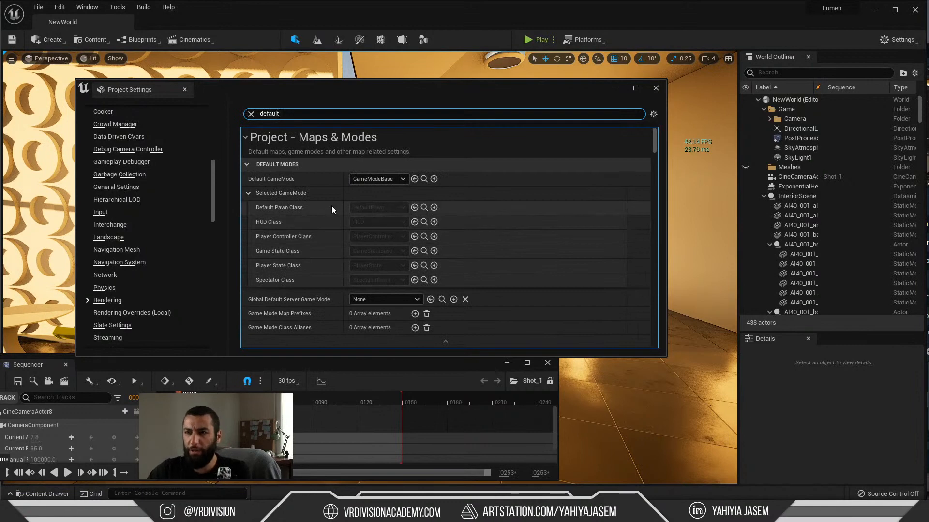
pyautogui.hotkey('ctrl', 'a')
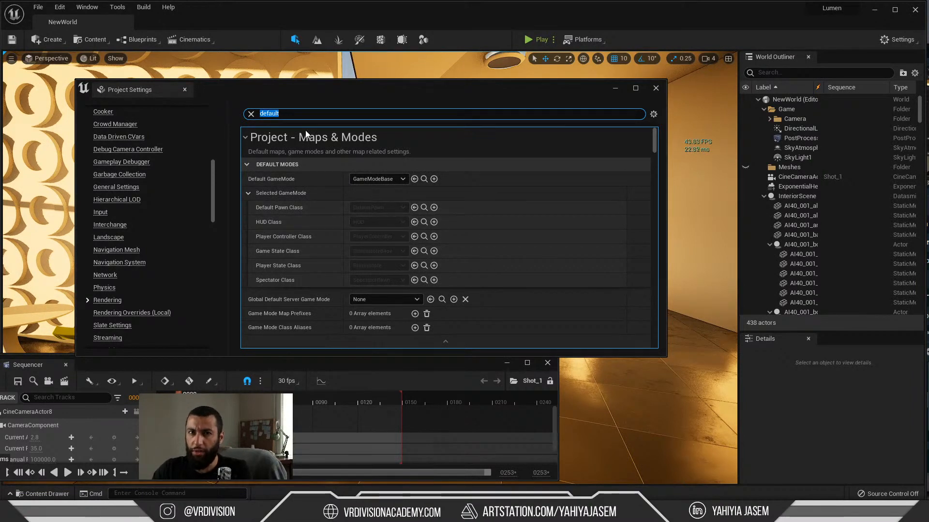
pyautogui.write('default r')
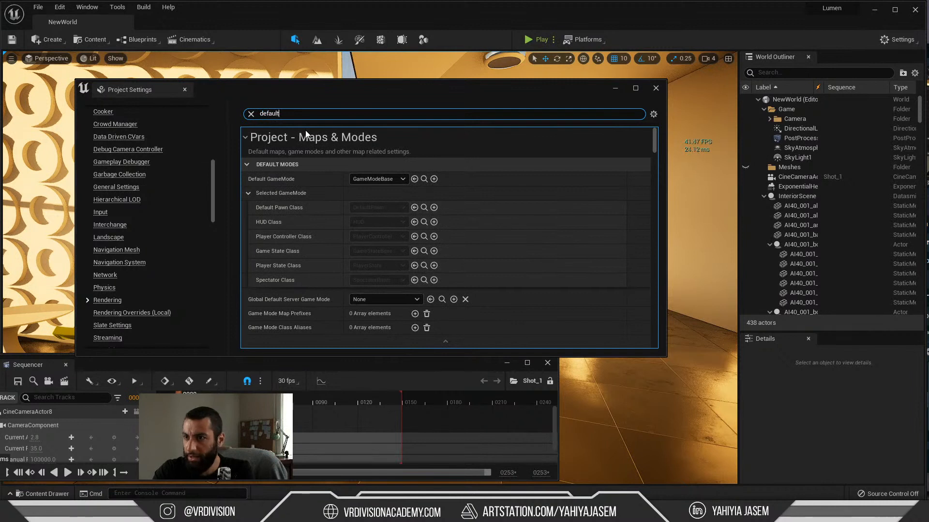
pyautogui.write('hi')
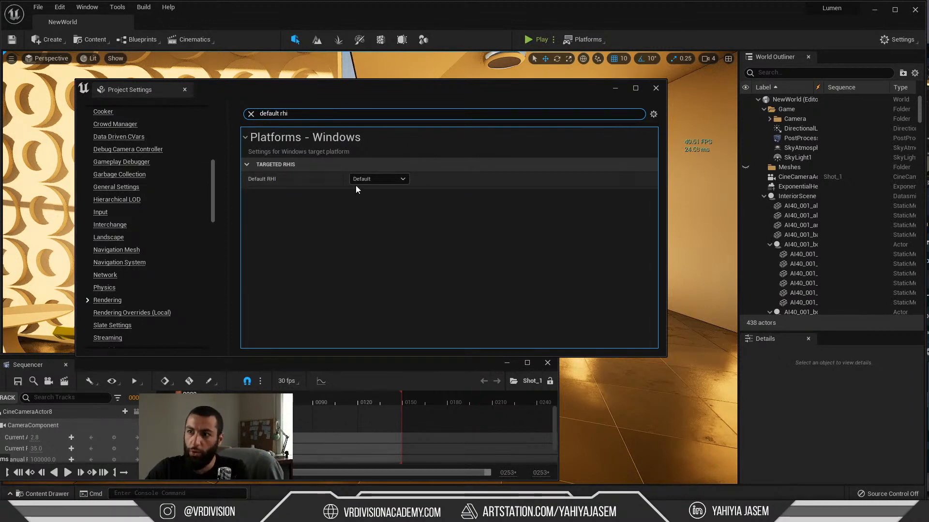
pyautogui.click(379, 179)
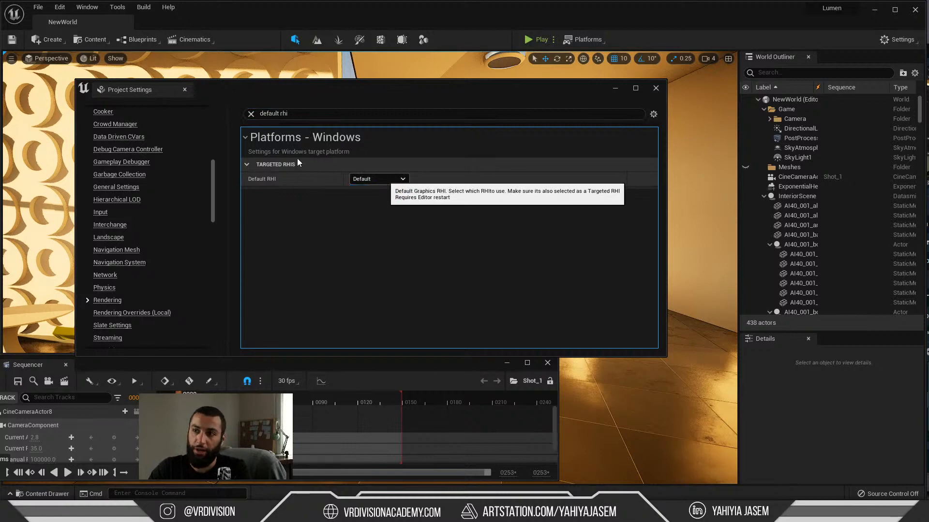
# Step: Switch back to the live chat window showing the DefaultEngine.ini instructions
pyautogui.hotkey('alt', 'Tab')
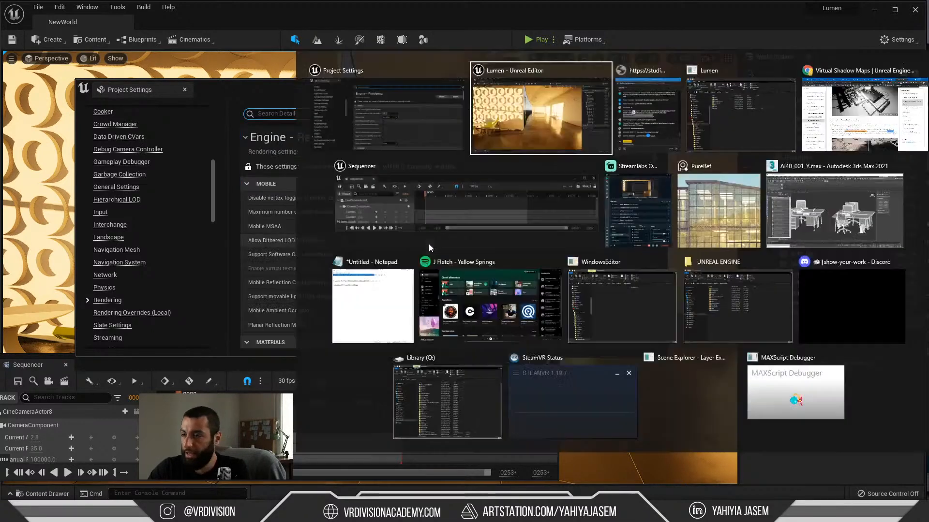
pyautogui.hotkey('alt', 'Tab')
pyautogui.hotkey('alt', 'Tab')
pyautogui.click(646, 151)
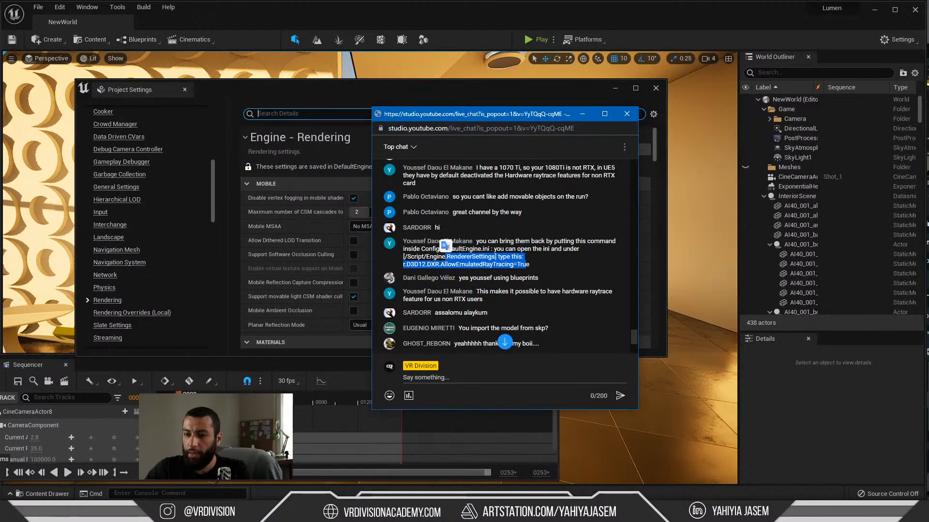
# Step: Switch to the Lumen project folder and open the DefaultEngine file from its Config folder in Notepad
pyautogui.hotkey('alt', 'Tab')
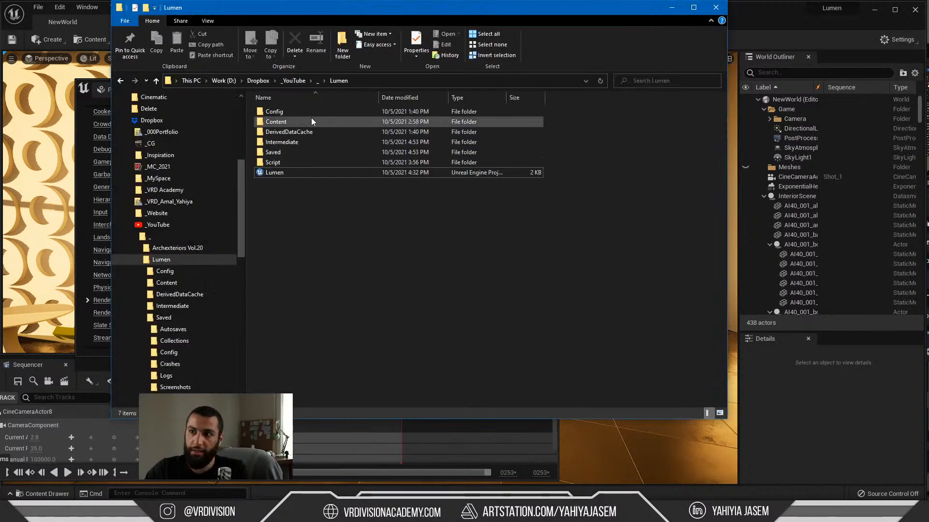
pyautogui.doubleClick(292, 112)
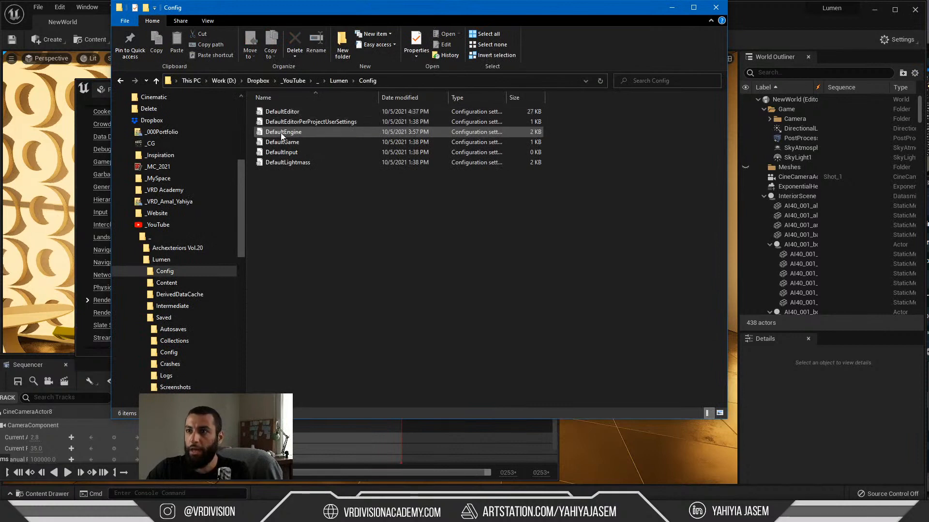
pyautogui.doubleClick(295, 135)
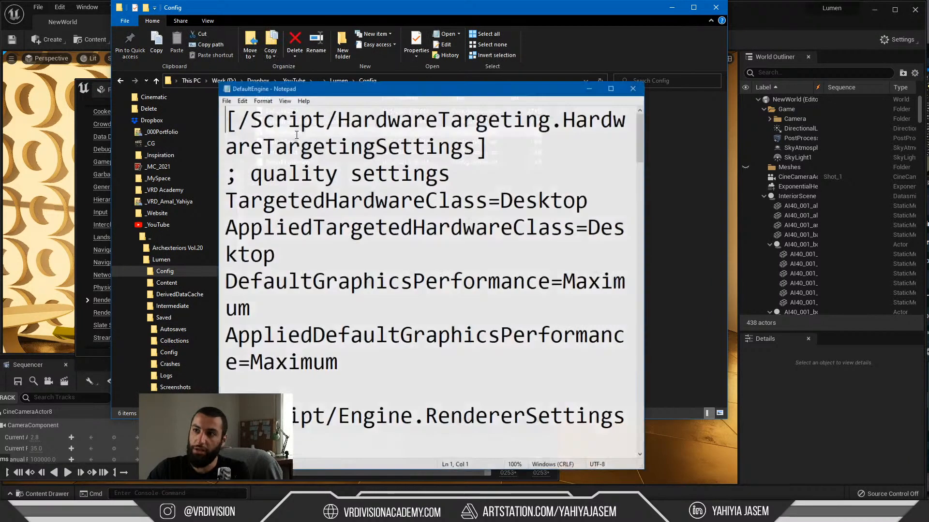
pyautogui.keyDown('ctrl'); pyautogui.scroll(-4, 347, 190); pyautogui.keyUp('ctrl')
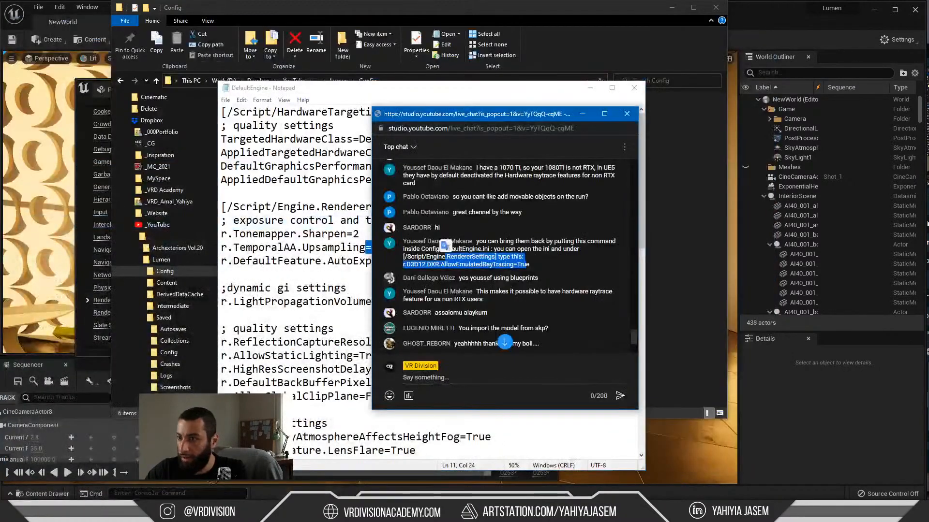
# Step: Minimize the live chat window and close the Project Settings window to return to the interior viewport
pyautogui.click(530, 272)
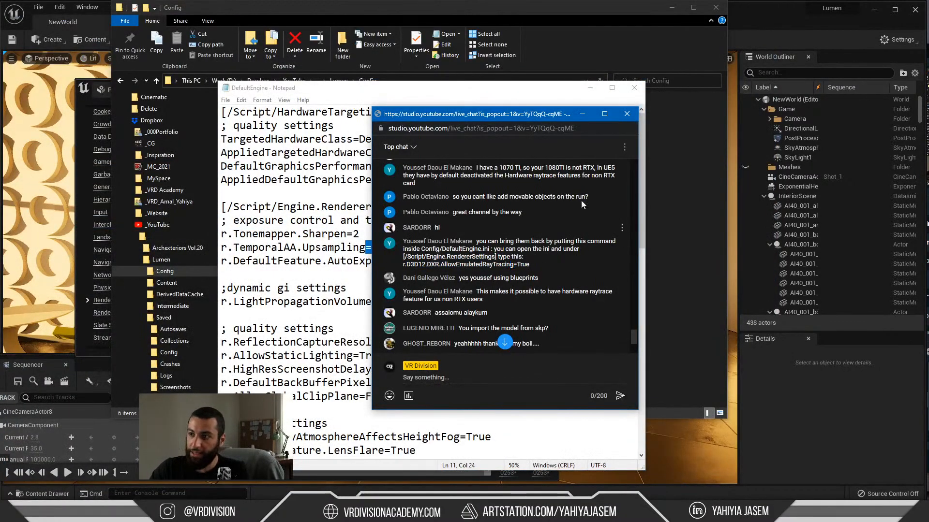
pyautogui.click(582, 114)
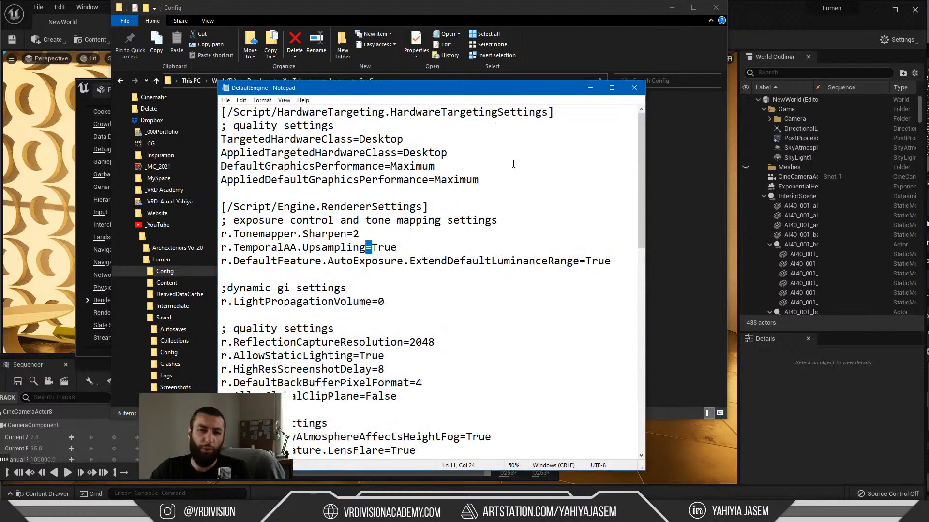
pyautogui.click(88, 88)
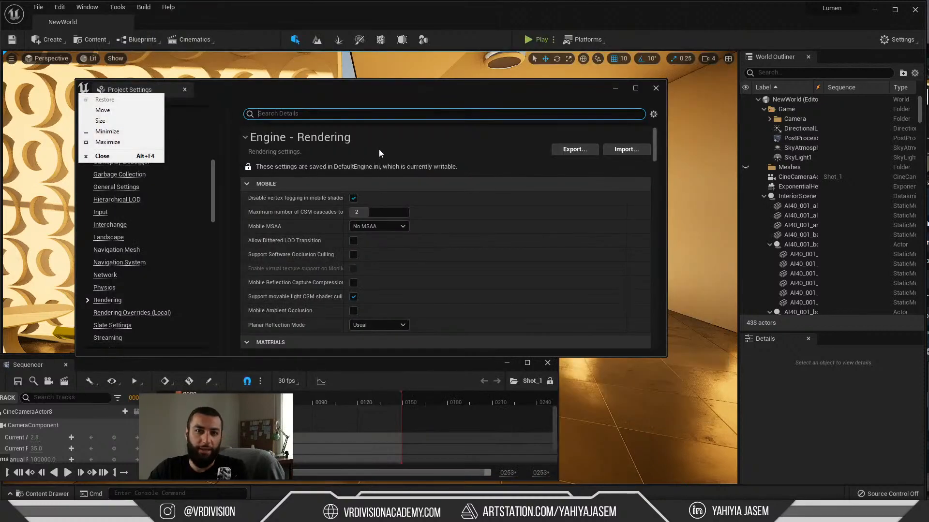
pyautogui.click(118, 156)
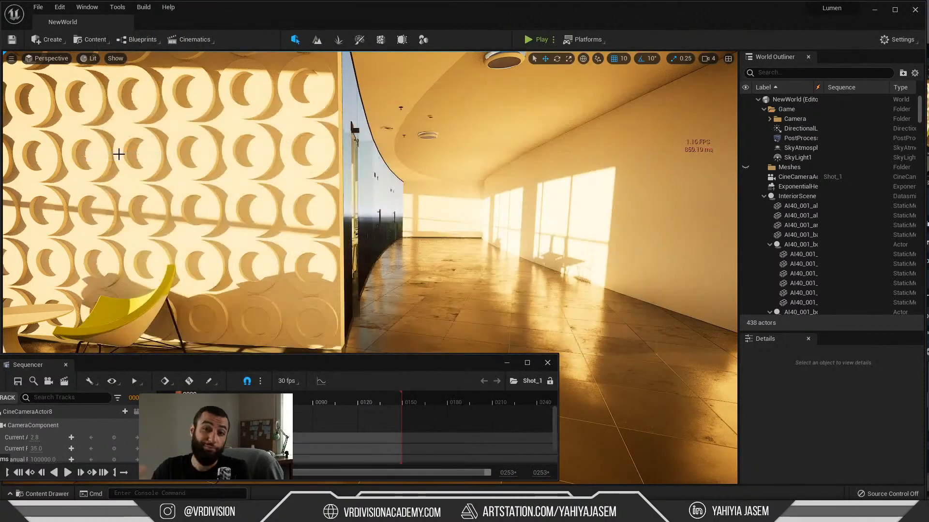
pyautogui.moveTo(265, 178); pyautogui.dragTo(309, 162, button='right')
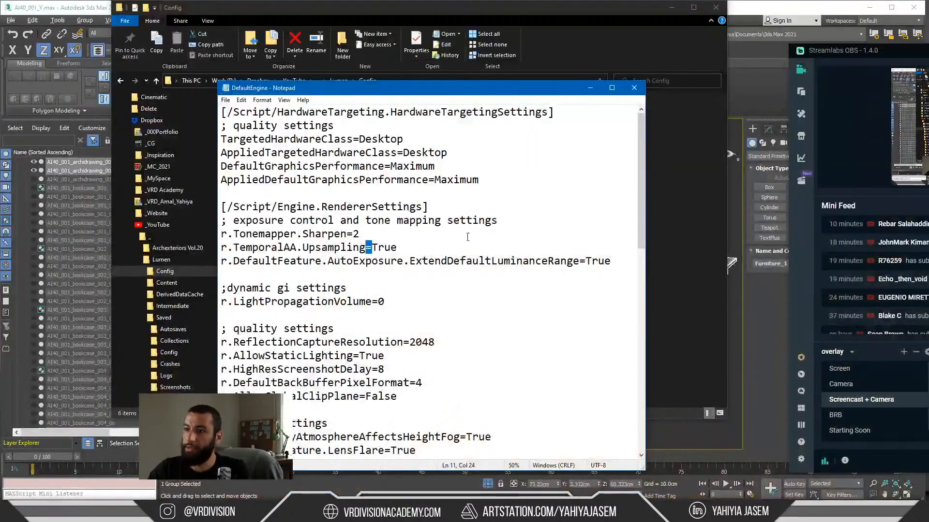
# Step: Examine the [/Script/Engine.RendererSettings] section of the DefaultEngine file in Notepad
pyautogui.moveTo(366, 207); pyautogui.dragTo(372, 203)
pyautogui.scroll(-8, 372, 203)
pyautogui.scroll(8, 372, 203)
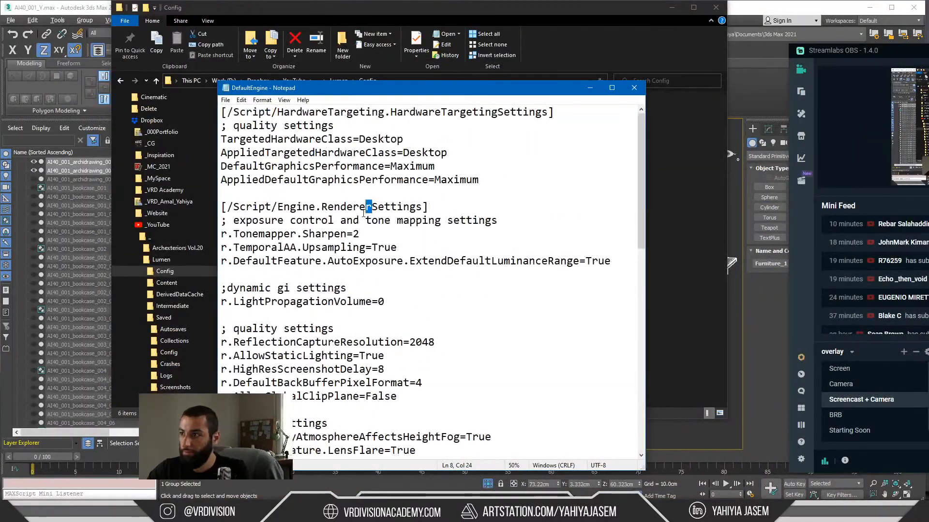
pyautogui.click(438, 261)
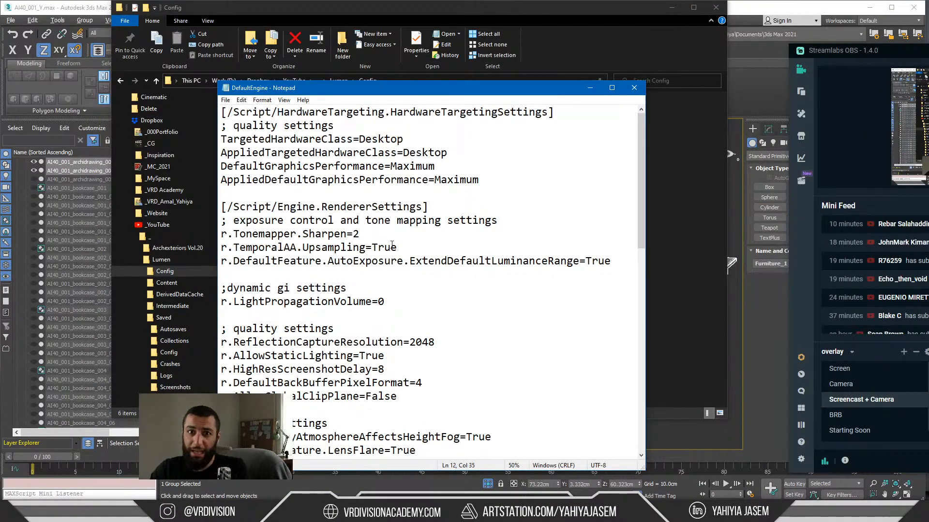
# Step: Move the Notepad window down and highlight the DefaultEngine file's contents through to its end, returning to the beginning
pyautogui.moveTo(287, 92); pyautogui.dragTo(286, 144)
pyautogui.moveTo(238, 166); pyautogui.dragTo(334, 286)
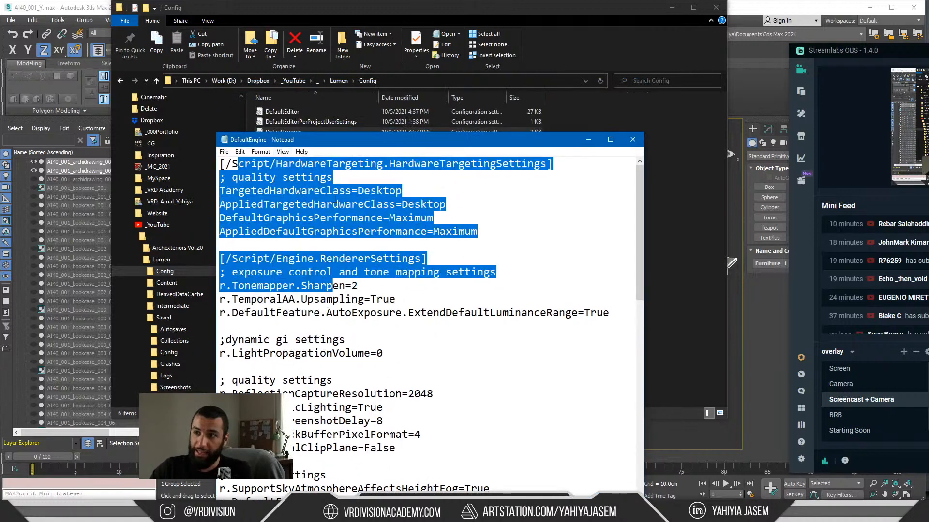
pyautogui.moveTo(232, 177); pyautogui.dragTo(368, 513)
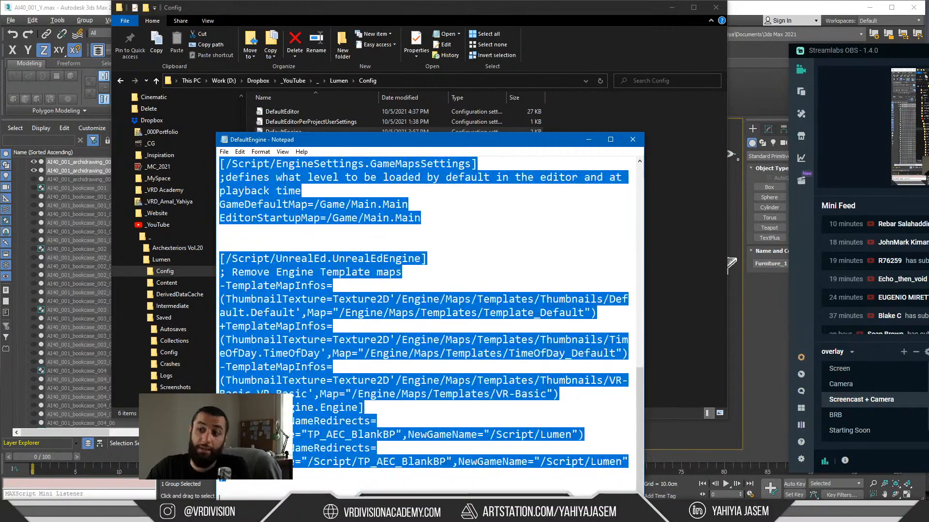
pyautogui.click(435, 338)
pyautogui.scroll(12, 411, 338)
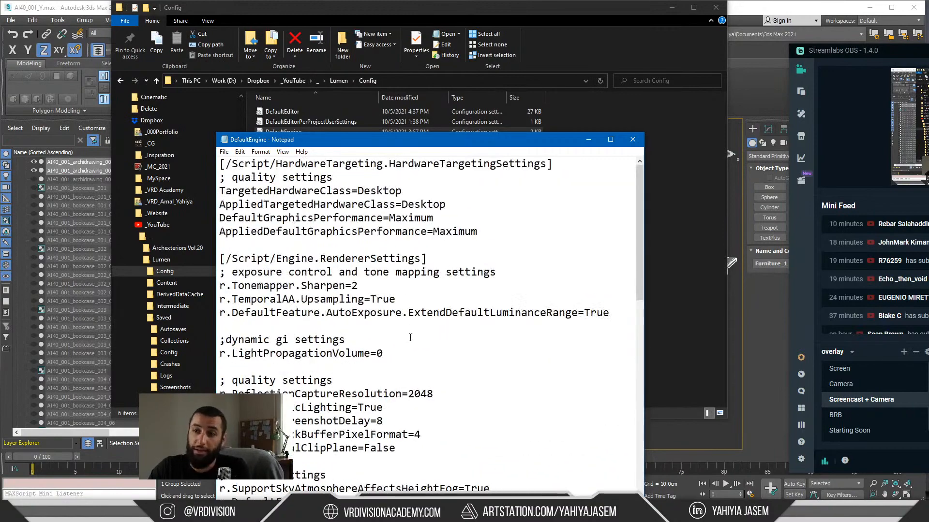
# Step: Close the DefaultEngine file and switch to the live chat to read the messages following the ray tracing tip
pyautogui.click(632, 139)
pyautogui.hotkey('alt', 'Tab')
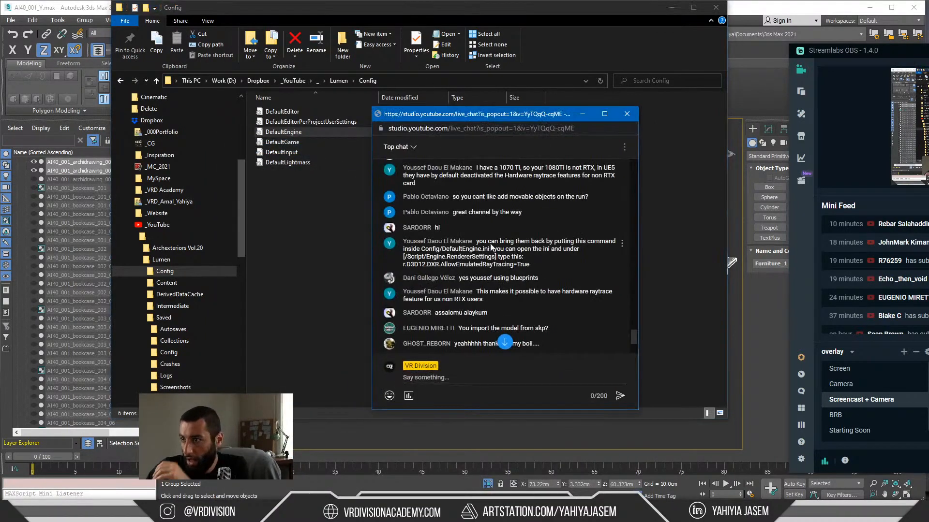
pyautogui.scroll(-1, 484, 251)
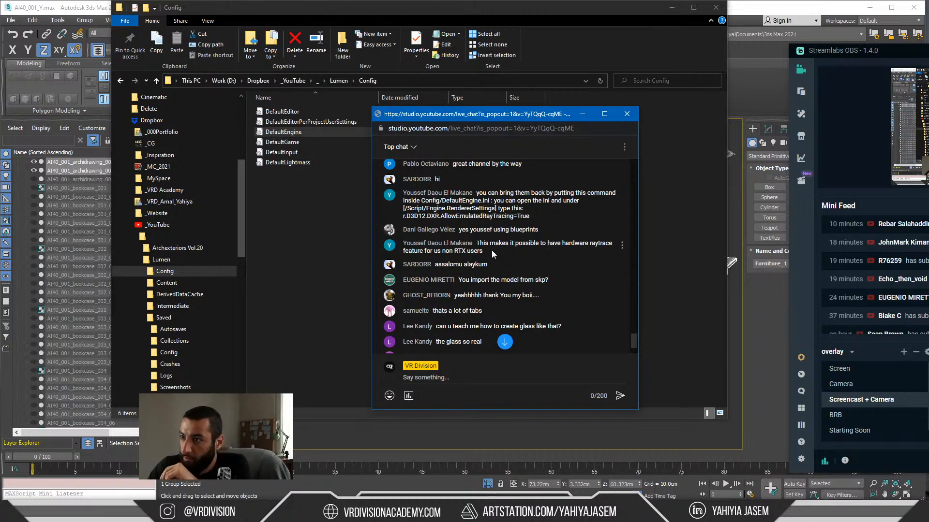
# Step: Copy the chat tip about r.D3D12.DXR.AllowEmulatedRayTracing=True into the untitled Notepad notes below a "---" separator, and minimize the Notepad and Config folder windows
pyautogui.moveTo(483, 245)
pyautogui.mouseDown()
pyautogui.moveTo(520, 246)
pyautogui.moveTo(478, 245)
pyautogui.mouseUp()
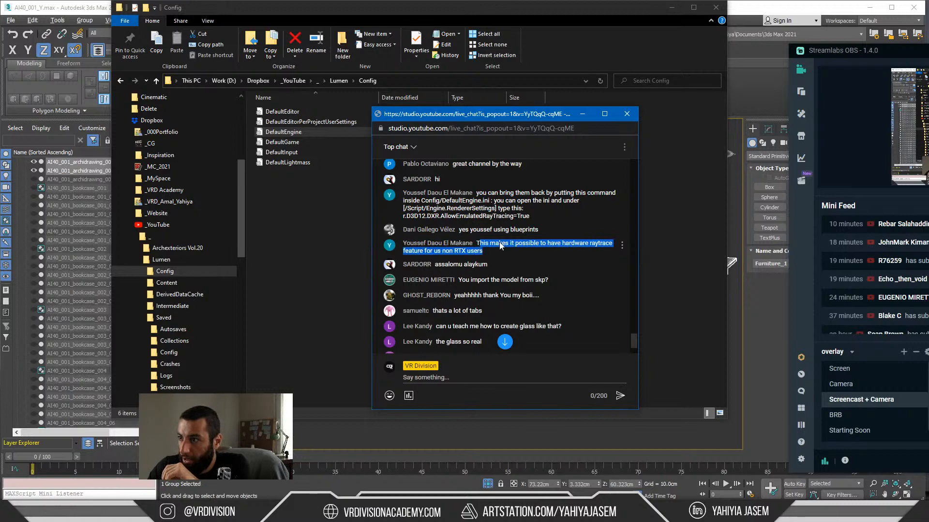
pyautogui.click(483, 247)
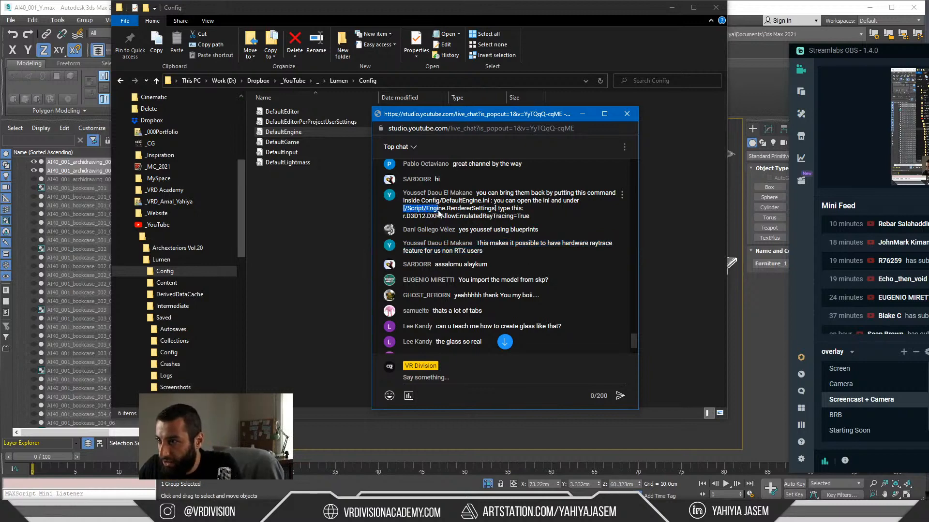
pyautogui.moveTo(474, 192); pyautogui.dragTo(535, 222)
pyautogui.hotkey('ctrl', 'c')
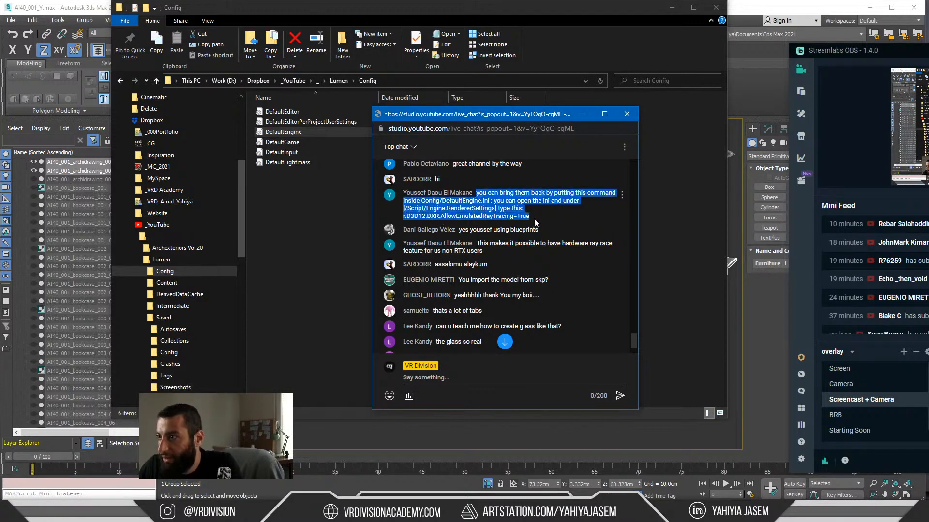
pyautogui.hotkey('alt', 'Tab')
pyautogui.click(483, 358)
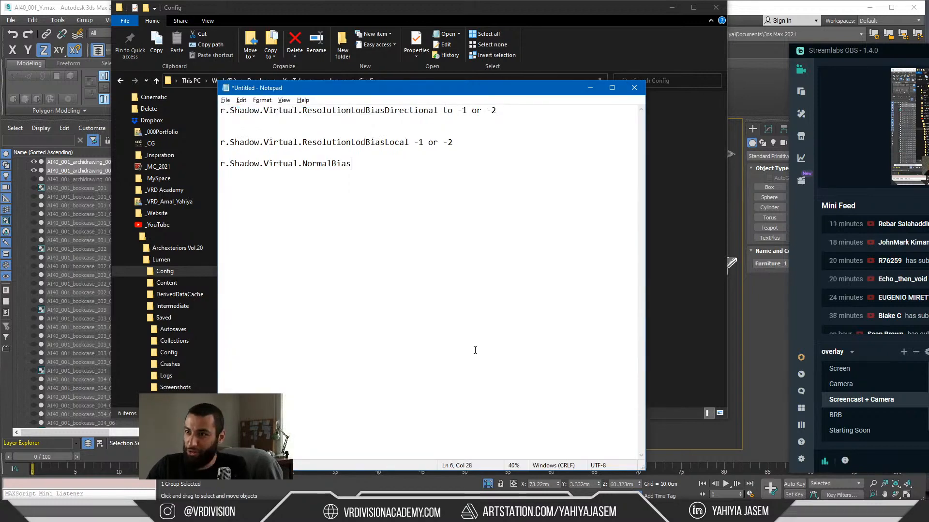
pyautogui.write('---')
pyautogui.press('Return')
pyautogui.press('Return')
pyautogui.press('Return')
pyautogui.hotkey('ctrl', 'v')
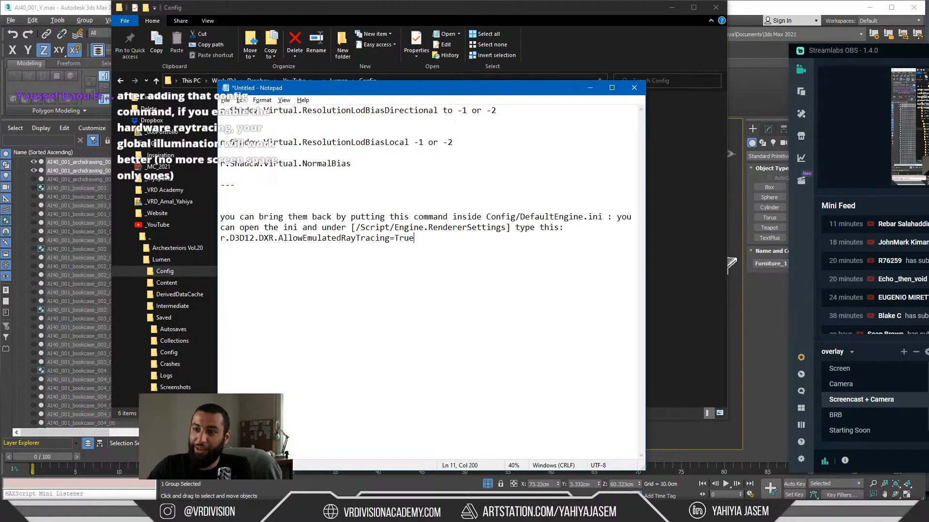
pyautogui.click(590, 87)
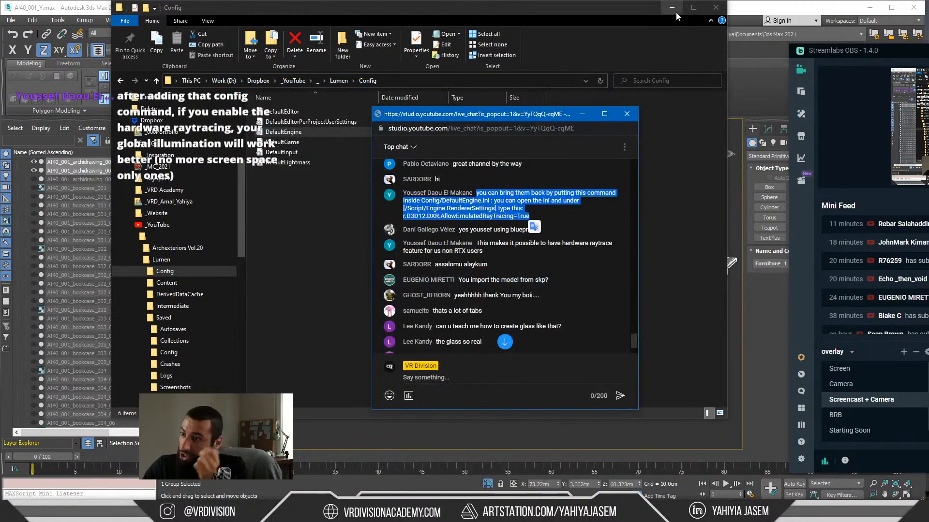
pyautogui.click(674, 9)
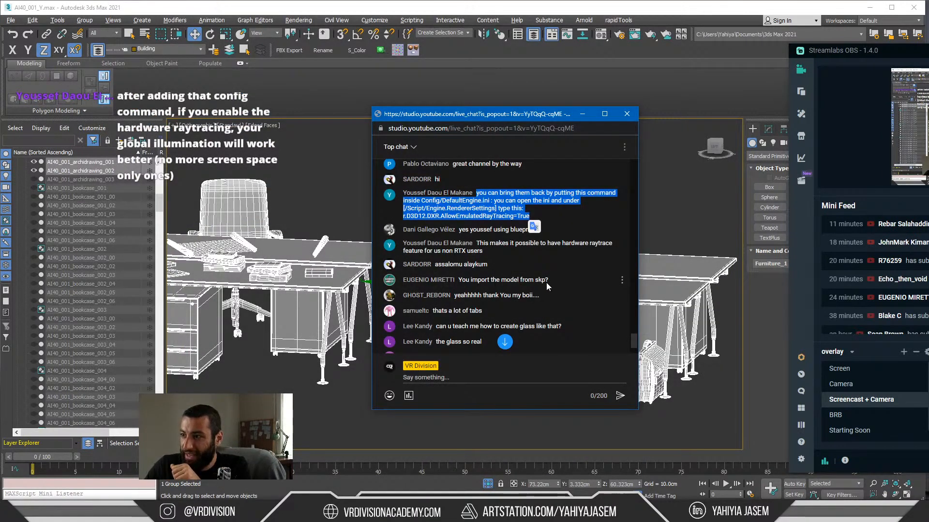
# Step: Read the live chat messages from the question about importing the model from skp to the question about Lumen and decals
pyautogui.moveTo(548, 283); pyautogui.dragTo(485, 284)
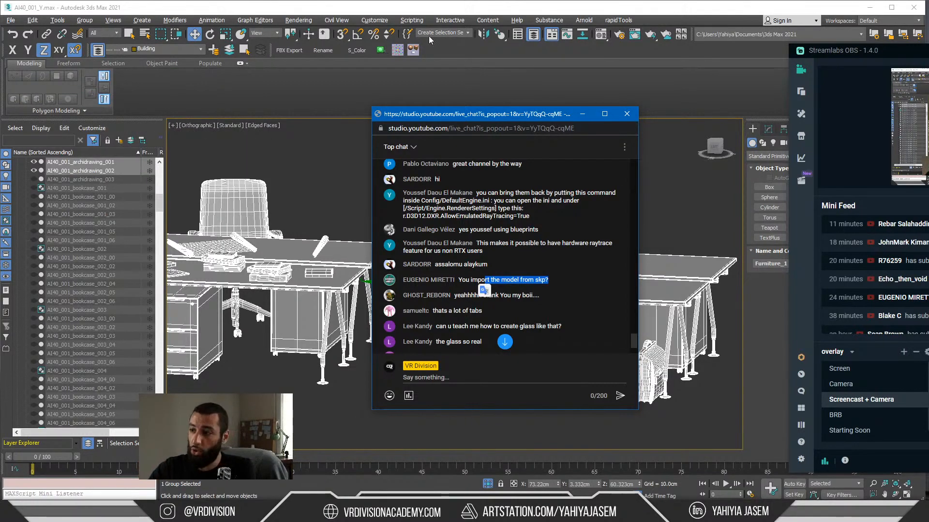
pyautogui.click(459, 268)
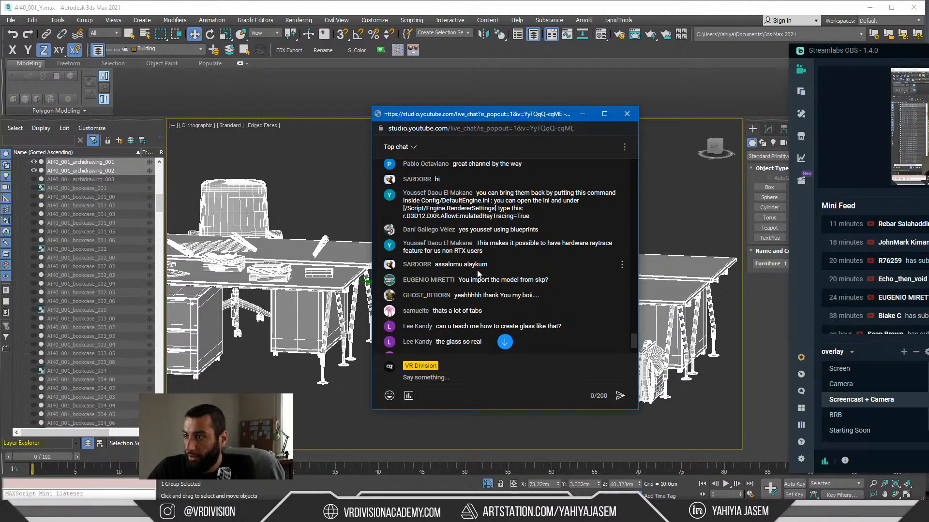
pyautogui.scroll(-3, 486, 310)
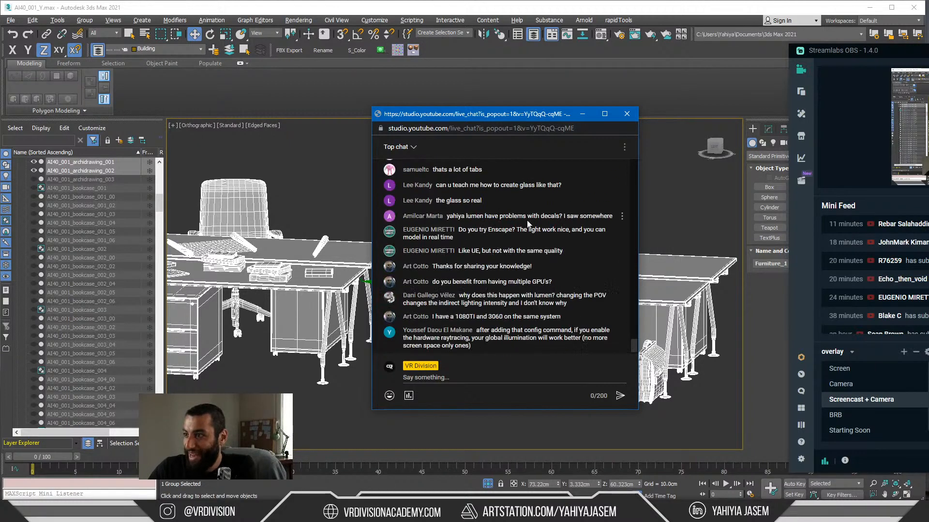
pyautogui.scroll(1, 532, 241)
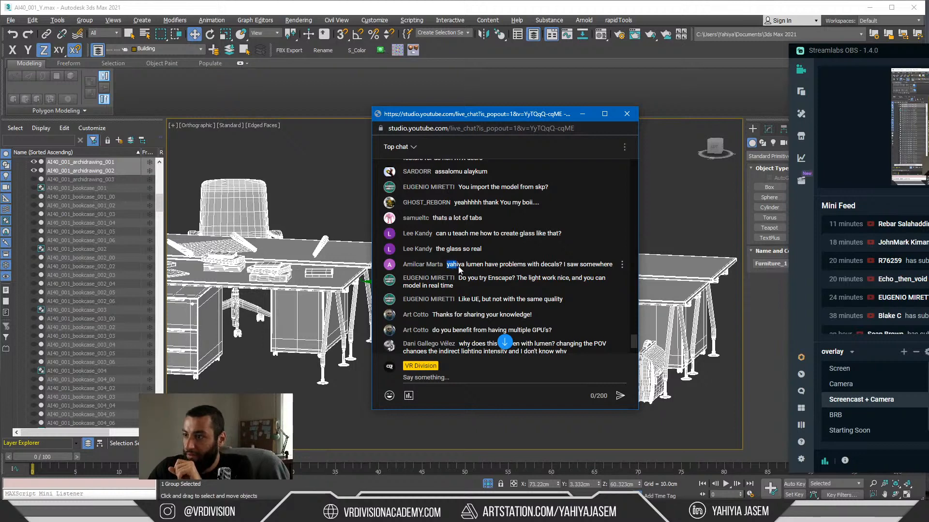
pyautogui.moveTo(459, 269); pyautogui.dragTo(464, 268)
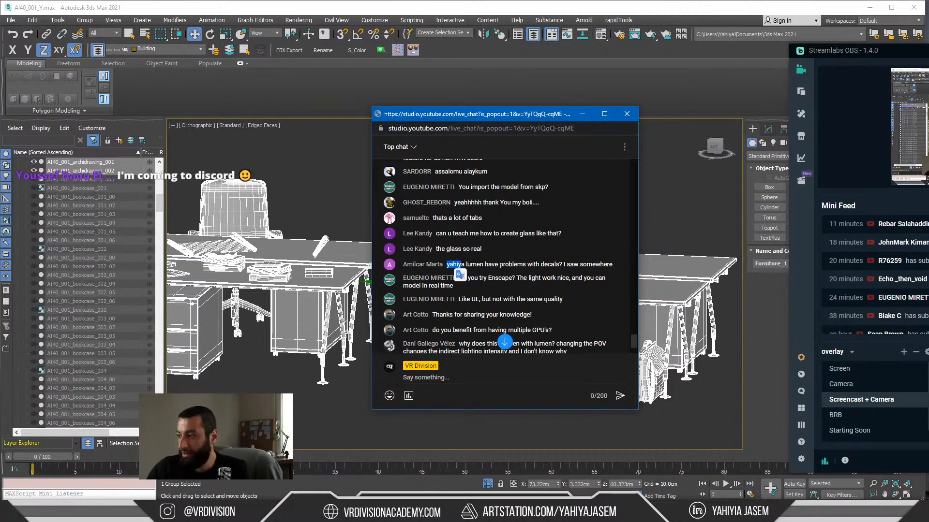
# Step: Switch to 3ds Max, turn off isolation of the furniture group to show the whole building model, and minimize the window
pyautogui.hotkey('alt', 'Tab')
pyautogui.scroll(-4, 442, 400)
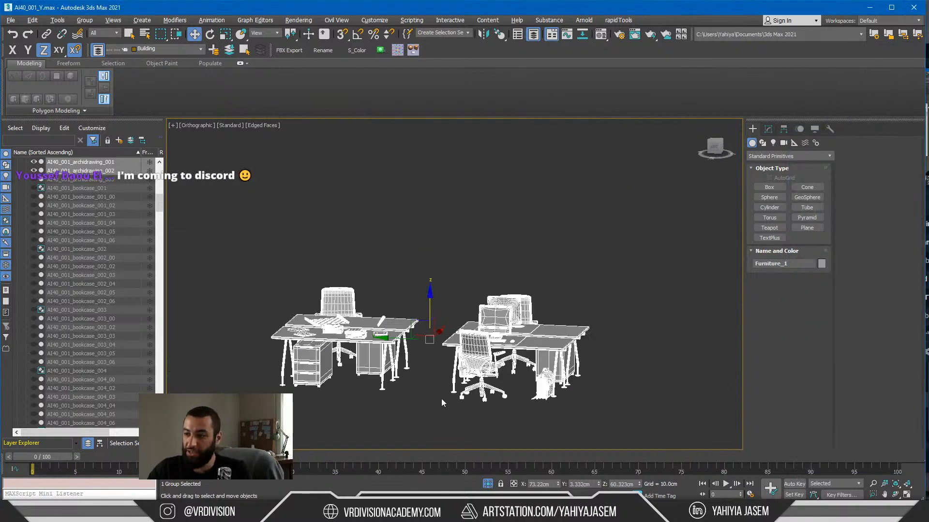
pyautogui.click(487, 484)
pyautogui.scroll(-4, 392, 253)
pyautogui.keyDown('alt'); pyautogui.moveTo(392, 253); pyautogui.dragTo(688, 158, button='middle'); pyautogui.keyUp('alt')
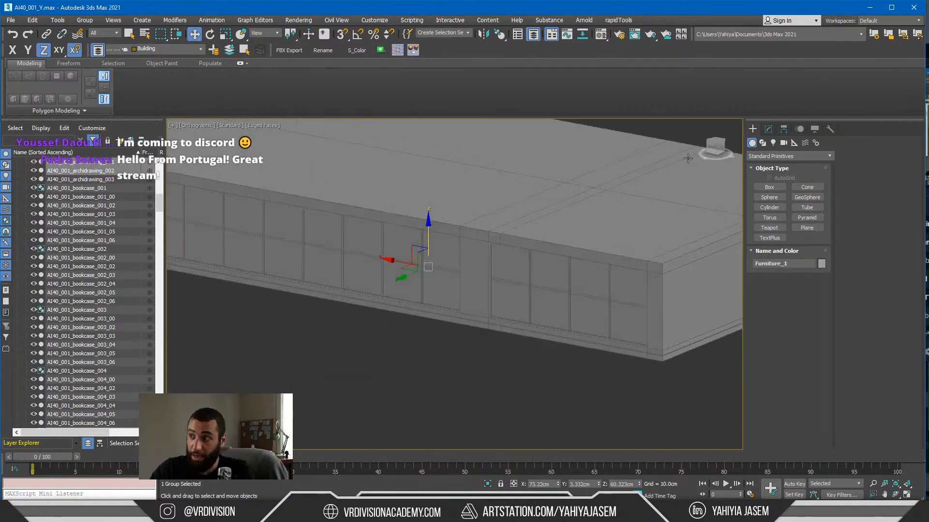
pyautogui.click(869, 7)
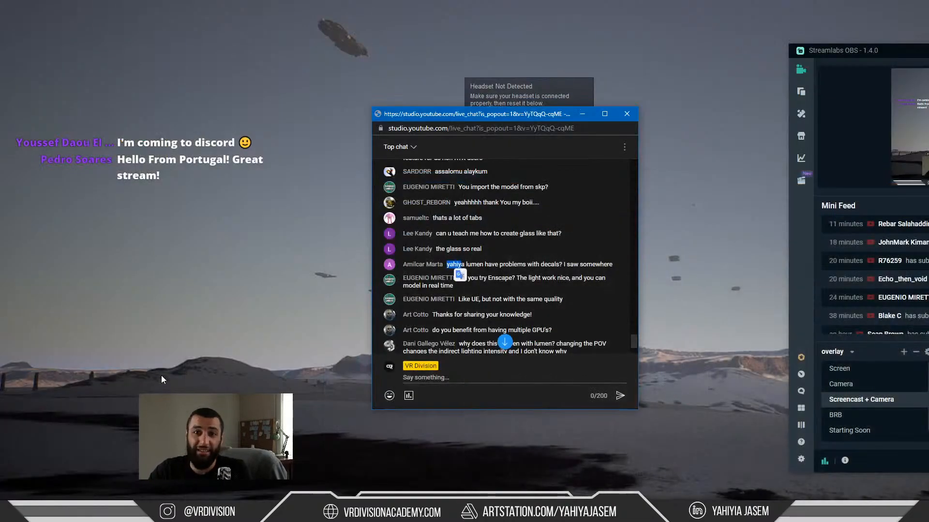
# Step: Switch to the Unreal Editor and select the S_Glass_06 door glass in the office's glass partition
pyautogui.press('super+Tab')
pyautogui.click(838, 138)
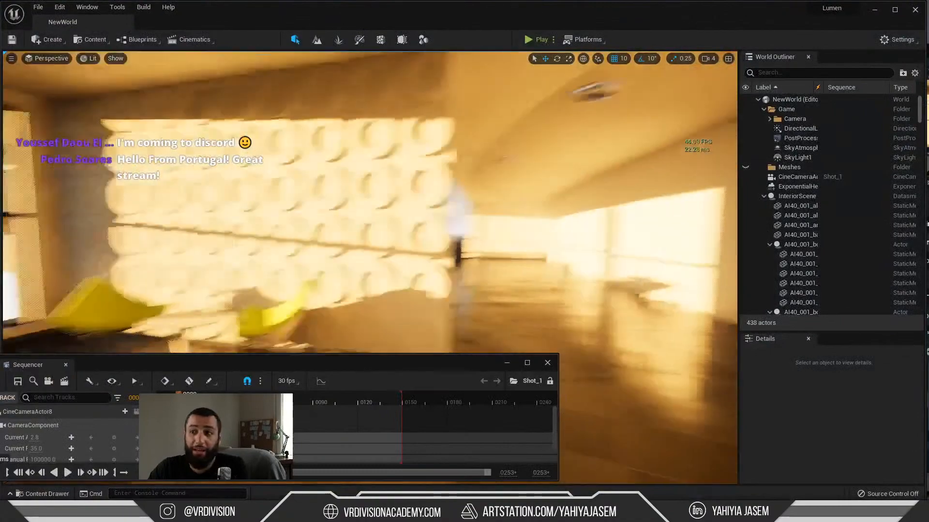
pyautogui.moveTo(465, 208); pyautogui.dragTo(416, 203, button='right')
pyautogui.press('w')
pyautogui.press('s')
pyautogui.press('w')
pyautogui.click(304, 176)
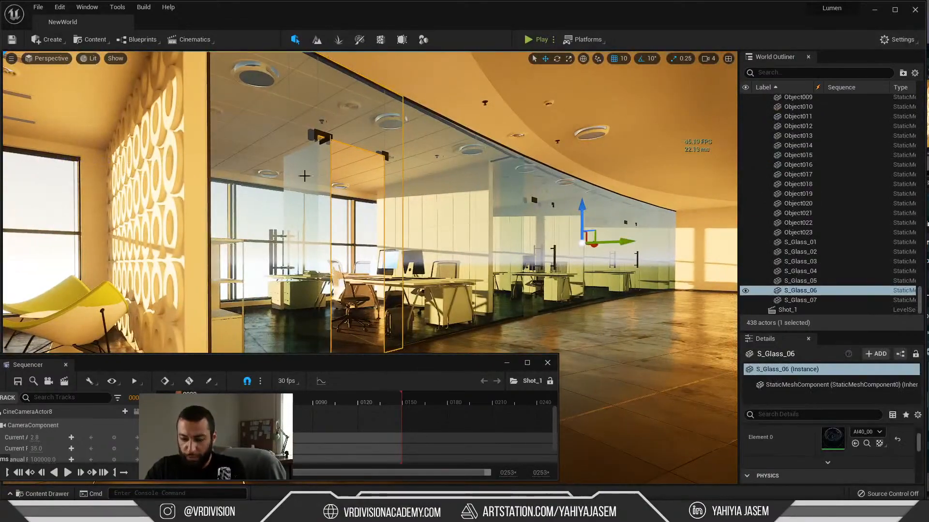
# Step: Locate the S_Glass_06 mesh asset in the content browser, open it in its editor and frame the mesh
pyautogui.hotkey('ctrl', 'b')
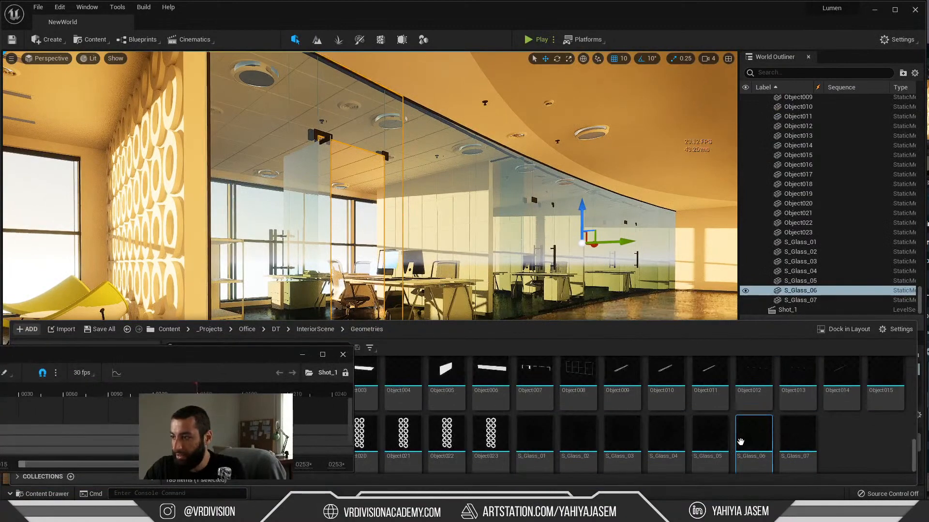
pyautogui.doubleClick(741, 442)
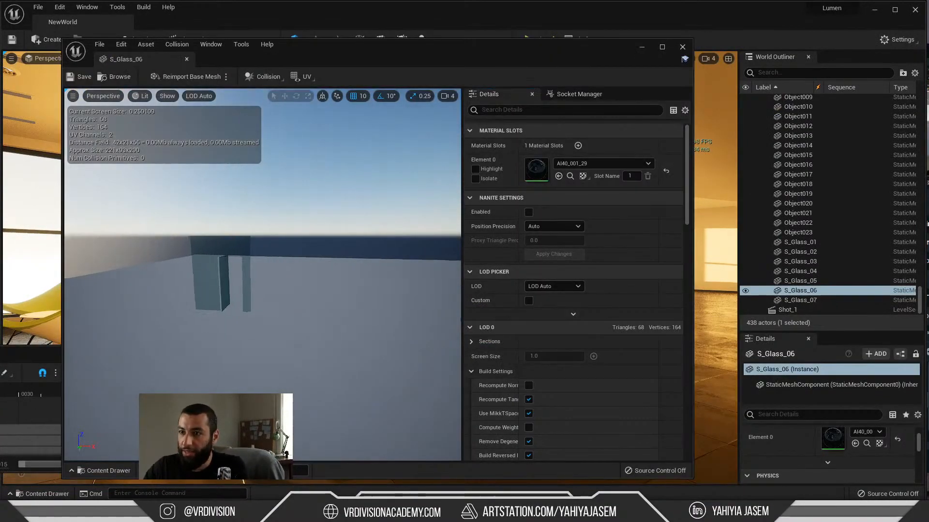
pyautogui.press('f')
pyautogui.keyDown('alt'); pyautogui.moveTo(305, 272); pyautogui.dragTo(130, 272); pyautogui.keyUp('alt')
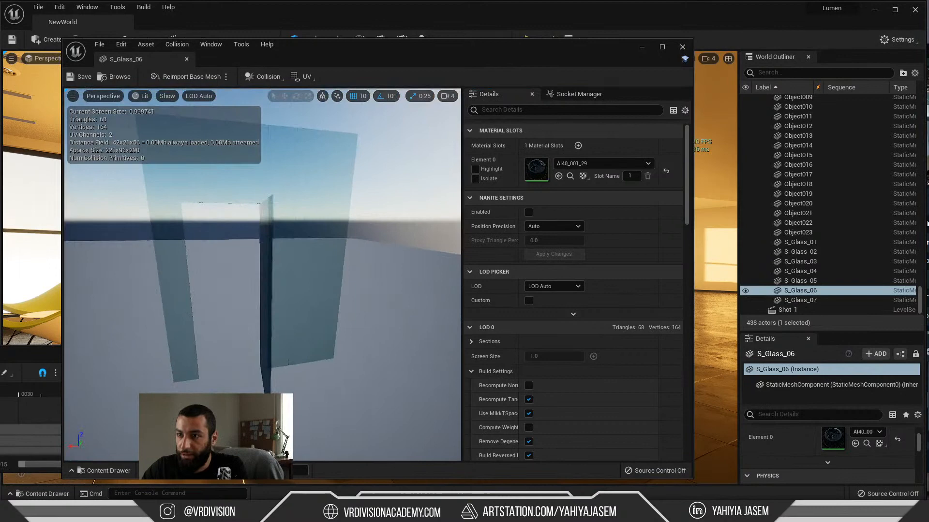
# Step: Open the mesh's glass material instance AI40_001_29, and open its parent material AI40_001_07
pyautogui.doubleClick(538, 169)
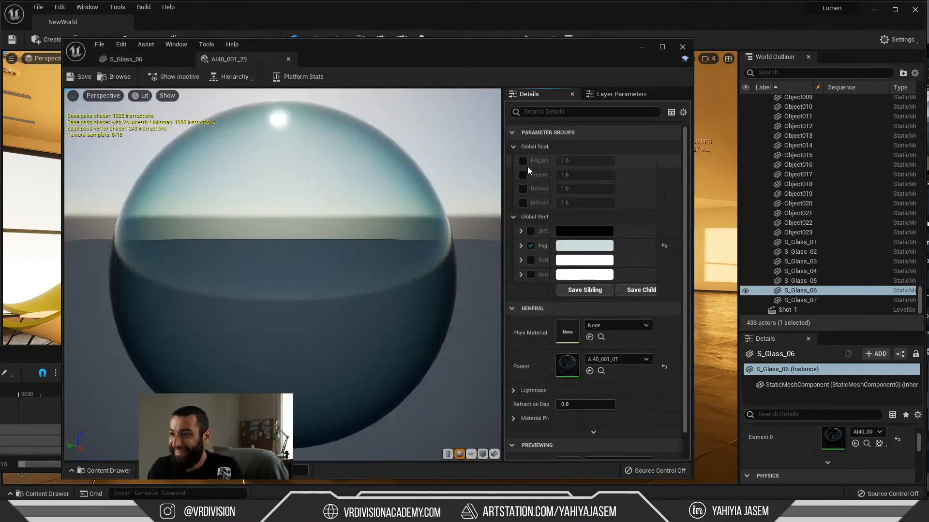
pyautogui.moveTo(384, 262); pyautogui.dragTo(398, 270)
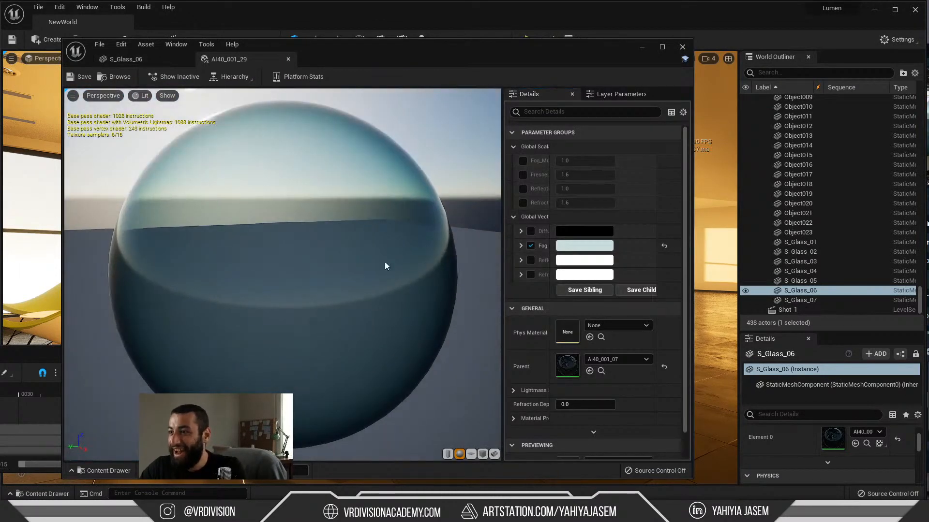
pyautogui.doubleClick(567, 366)
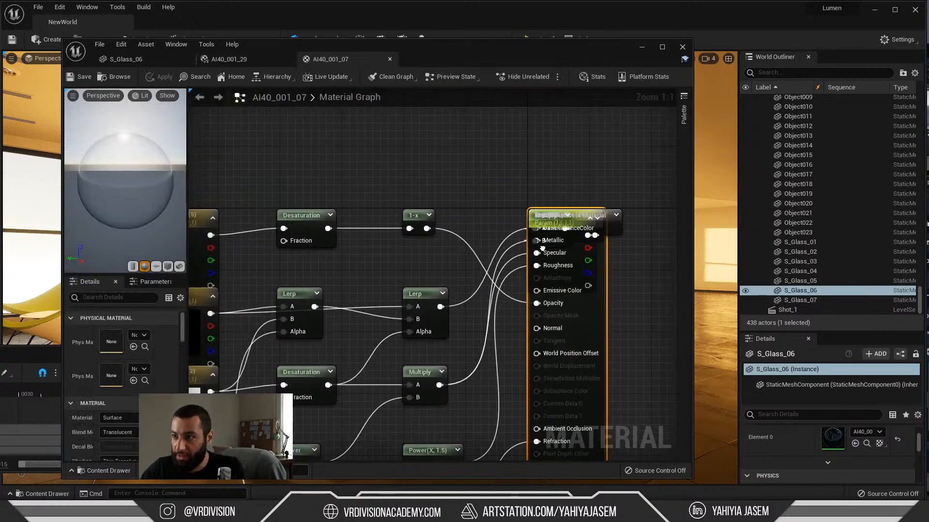
# Step: Spread out the stacked nodes in the AI40_001_07 graph by separating the main material output, Fog_Multiplier and Fog nodes
pyautogui.moveTo(531, 209); pyautogui.dragTo(725, 225)
pyautogui.moveTo(401, 177); pyautogui.dragTo(534, 108)
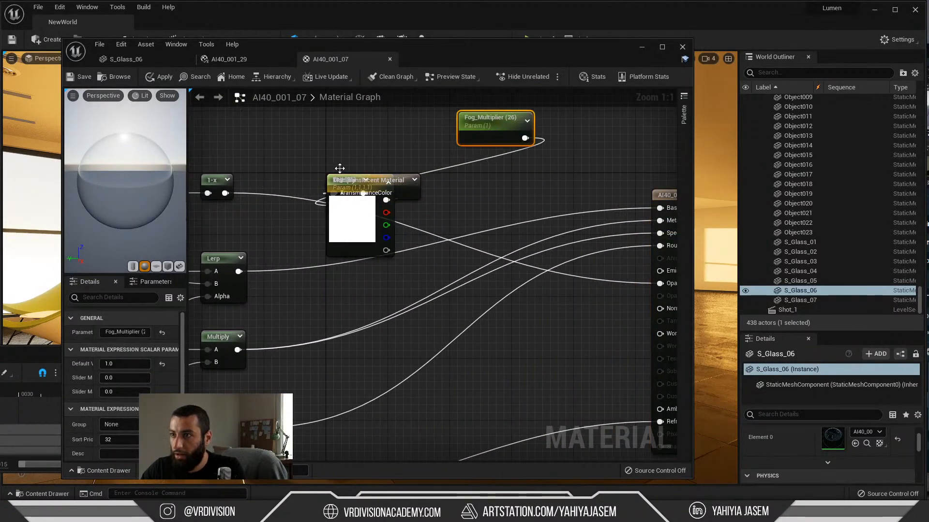
pyautogui.moveTo(399, 227); pyautogui.dragTo(599, 147)
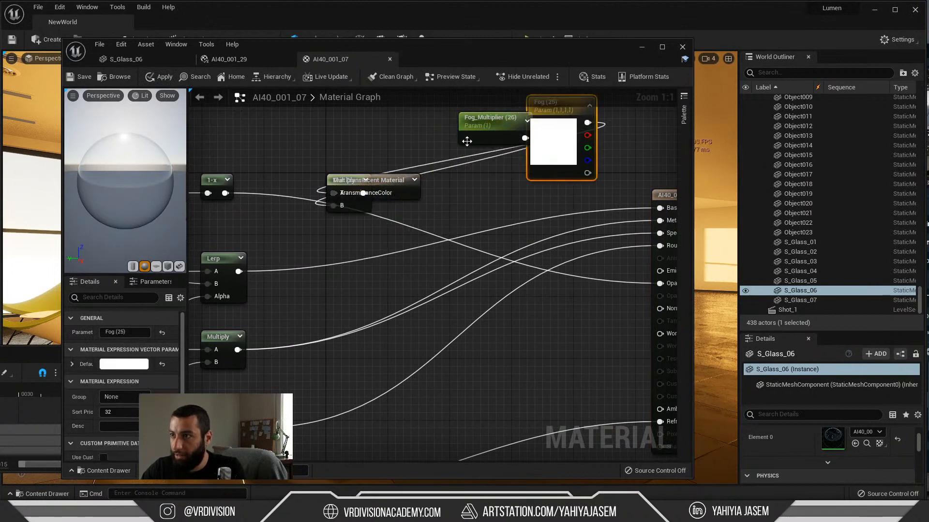
pyautogui.moveTo(467, 141); pyautogui.dragTo(456, 199, button='right')
# Step: Disconnect the Metallic and Specular inputs of the AI40_001_07 main material node
pyautogui.scroll(-7, 457, 198)
pyautogui.moveTo(368, 245); pyautogui.dragTo(387, 225, button='right')
pyautogui.scroll(4, 475, 221)
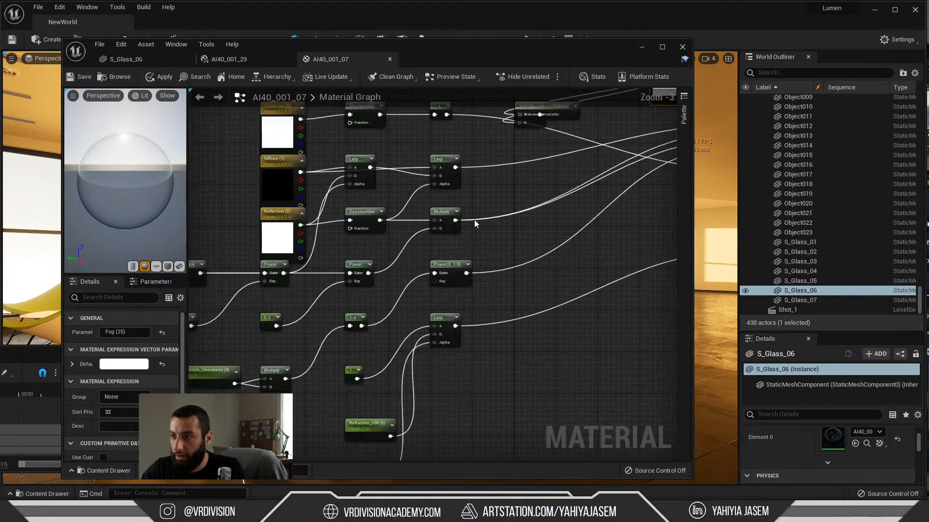
pyautogui.press('Home')
pyautogui.scroll(2, 506, 220)
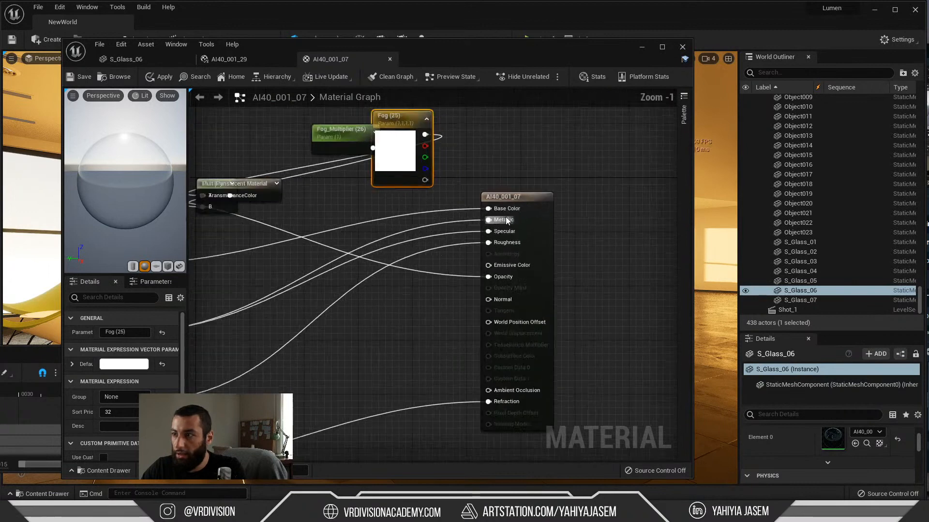
pyautogui.scroll(1, 506, 220)
pyautogui.keyDown('alt'); pyautogui.click(505, 220); pyautogui.keyUp('alt')
pyautogui.keyDown('alt'); pyautogui.click(501, 232); pyautogui.keyUp('alt')
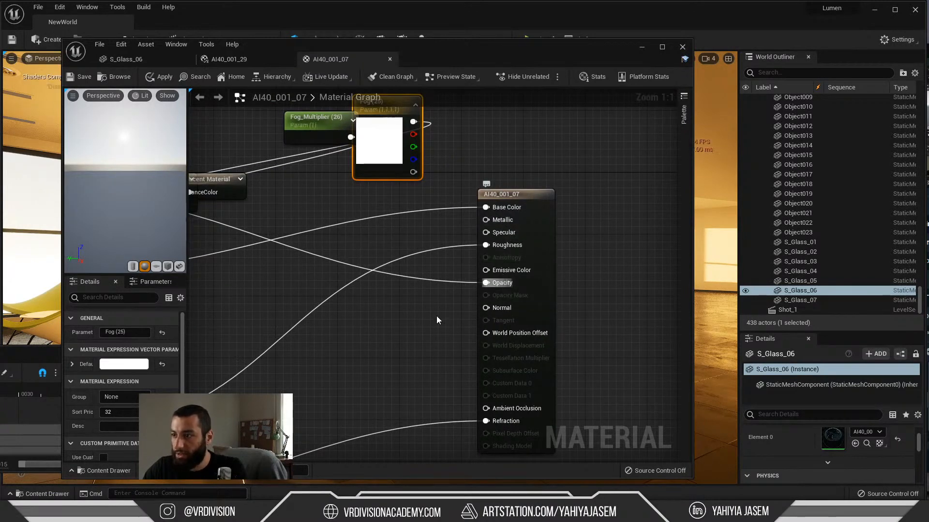
# Step: Clean up the unused expressions in the AI40_001_07 material graph
pyautogui.moveTo(436, 320); pyautogui.dragTo(477, 177, button='right')
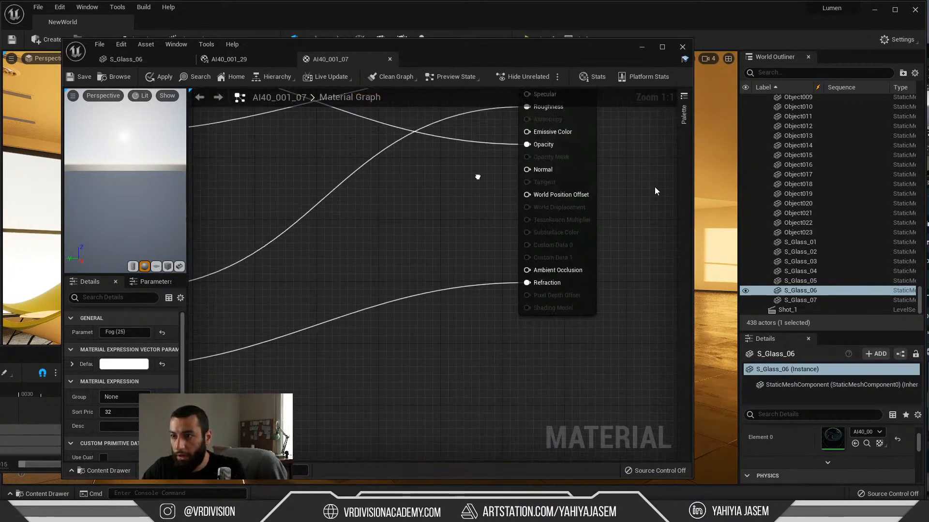
pyautogui.scroll(-4, 356, 275)
pyautogui.moveTo(357, 275); pyautogui.dragTo(430, 271, button='right')
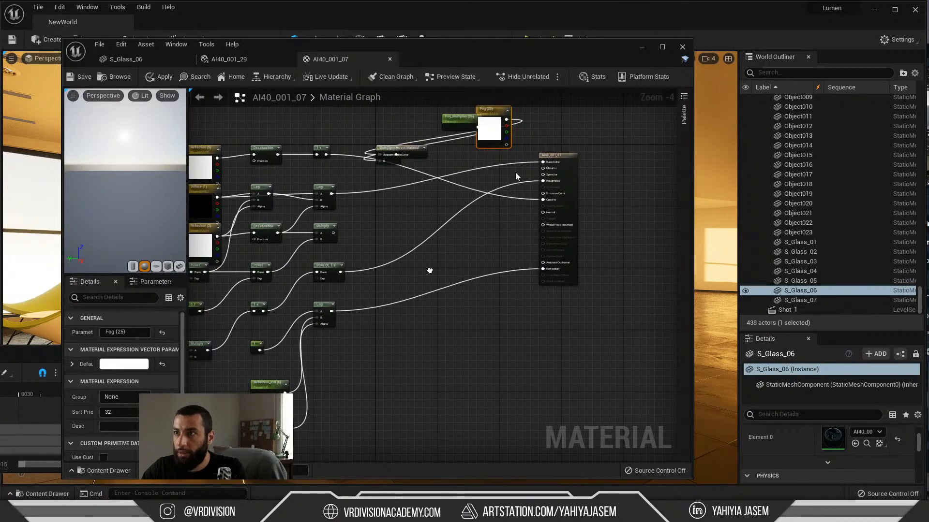
pyautogui.click(387, 78)
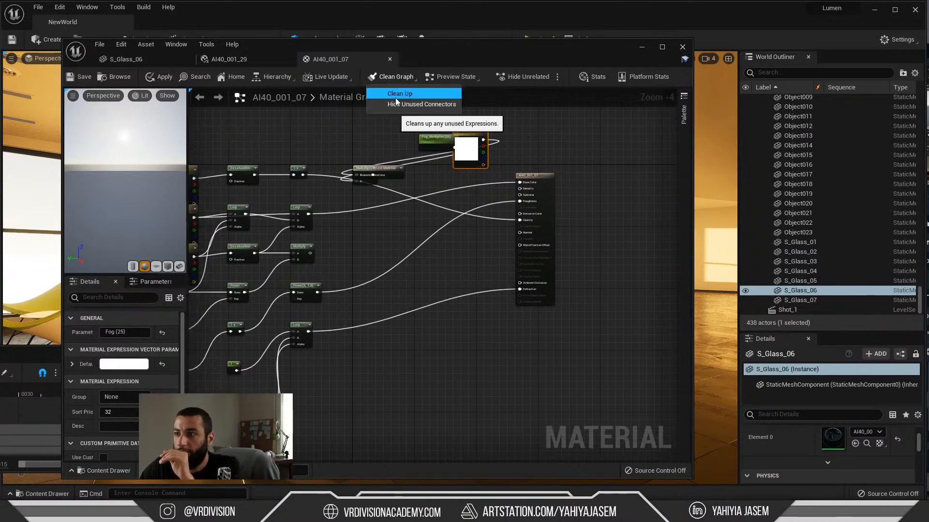
pyautogui.click(405, 94)
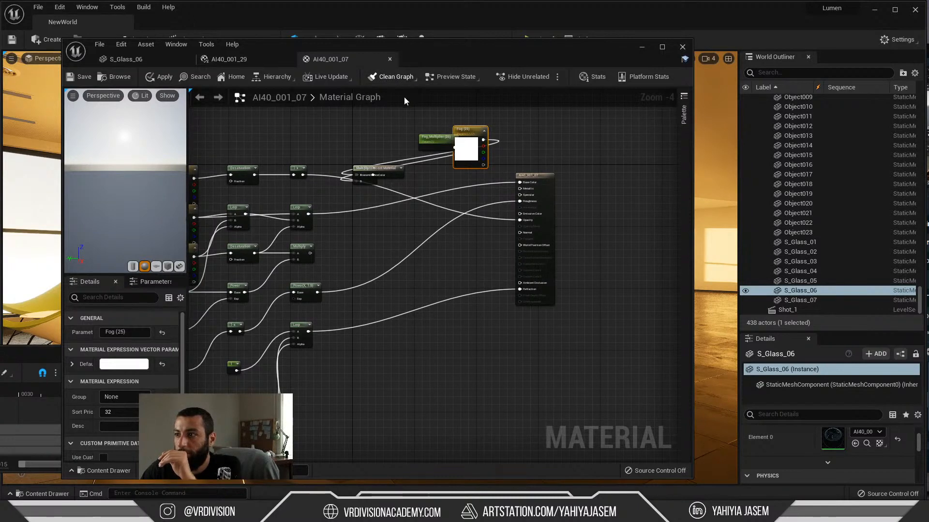
# Step: Save the AI40_001_07 material with its editor window moved clear of the level viewport, and return to the live chat
pyautogui.moveTo(422, 53); pyautogui.dragTo(586, 175)
pyautogui.moveTo(635, 216); pyautogui.dragTo(774, 289)
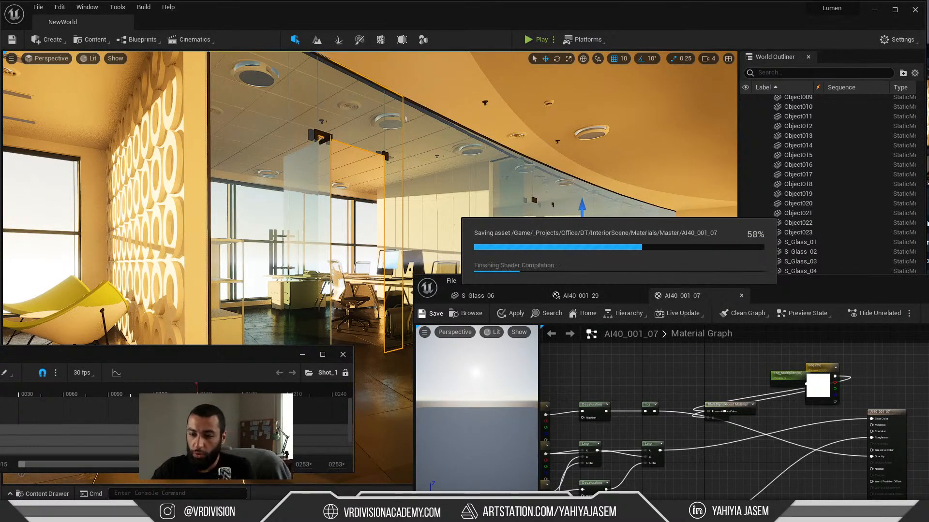
pyautogui.click(188, 482)
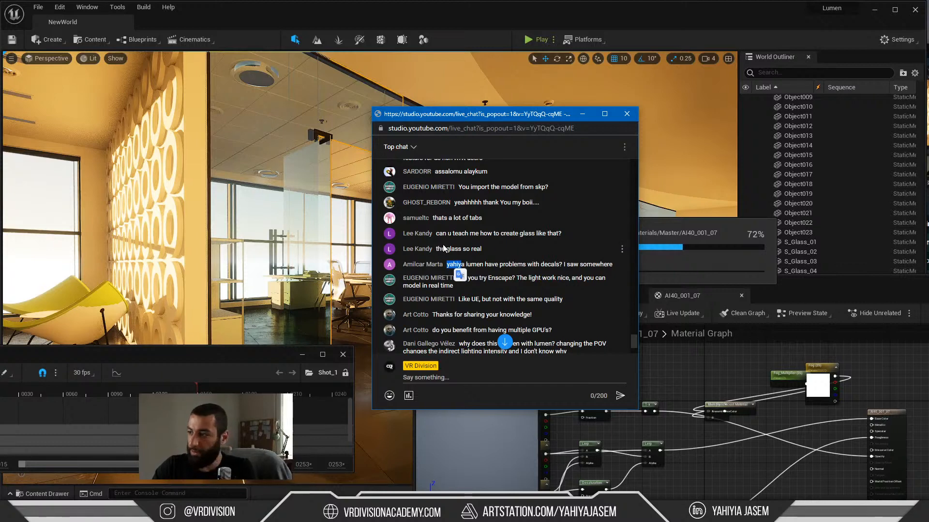
pyautogui.click(531, 128)
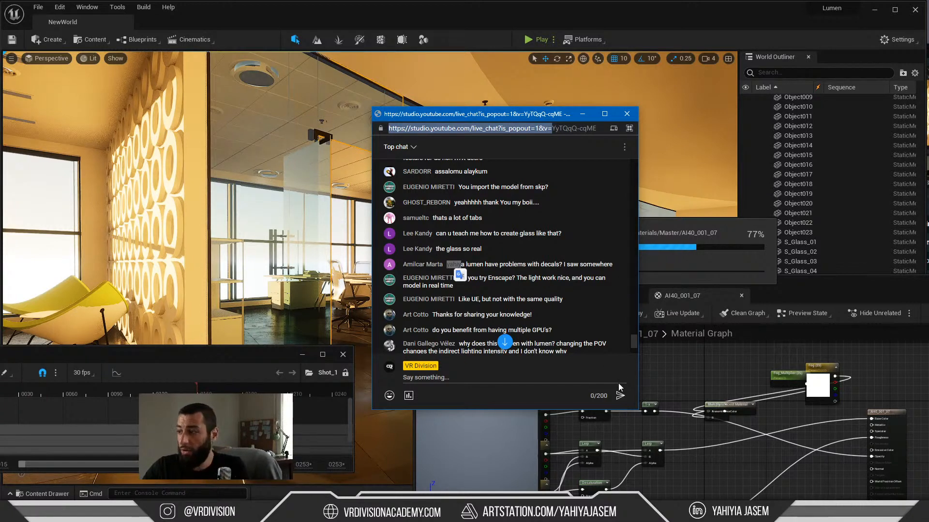
# Step: Read the live chat questions about Enscape's lighting and real-time modelling
pyautogui.click(492, 286)
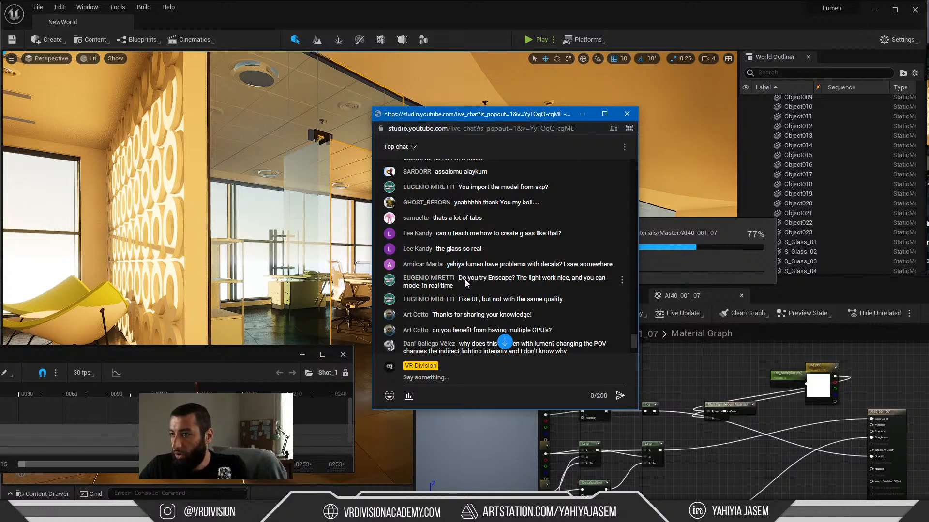
pyautogui.moveTo(465, 279); pyautogui.dragTo(541, 289)
pyautogui.click(516, 286)
pyautogui.click(515, 282)
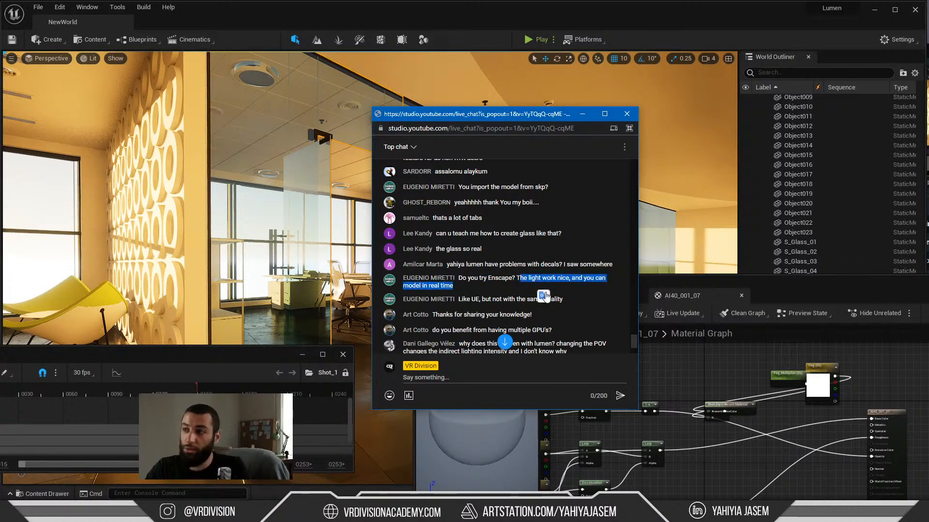
pyautogui.click(480, 286)
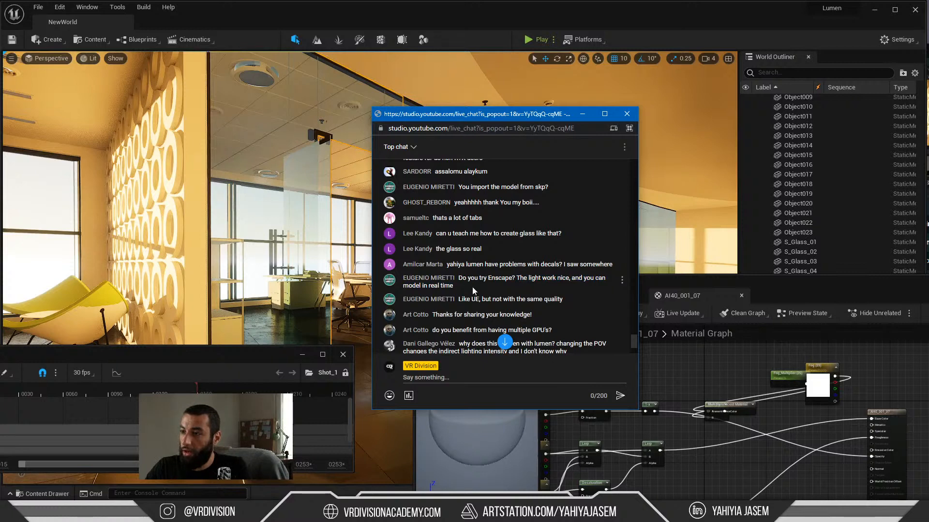
pyautogui.moveTo(423, 288); pyautogui.dragTo(451, 287)
pyautogui.tripleClick(431, 286)
pyautogui.click(434, 290)
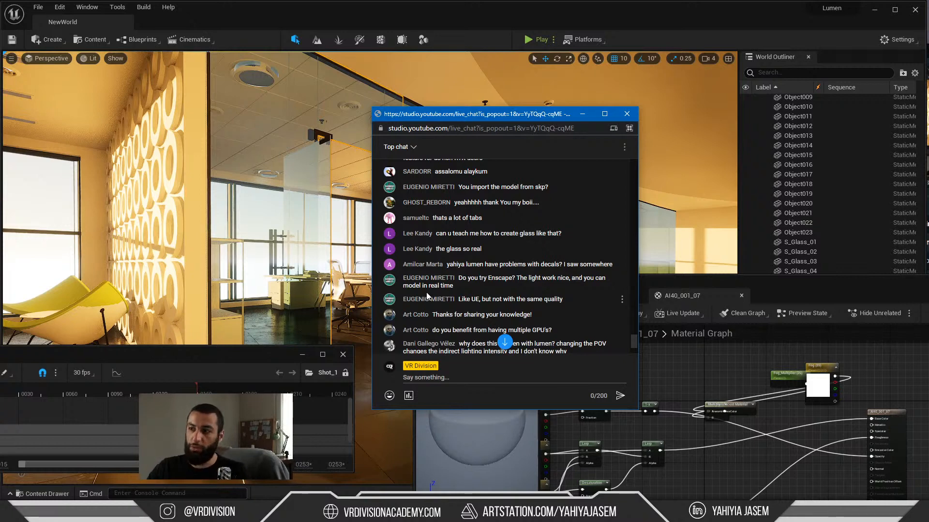
# Step: Move the live chat away from the viewport and bring the AI40_001_07 material editor forward over the level
pyautogui.moveTo(510, 116); pyautogui.dragTo(0, 248)
pyautogui.moveTo(479, 227)
pyautogui.mouseDown(button='right')
pyautogui.moveTo(469, 227)
pyautogui.moveTo(477, 237)
pyautogui.mouseUp(button='right')
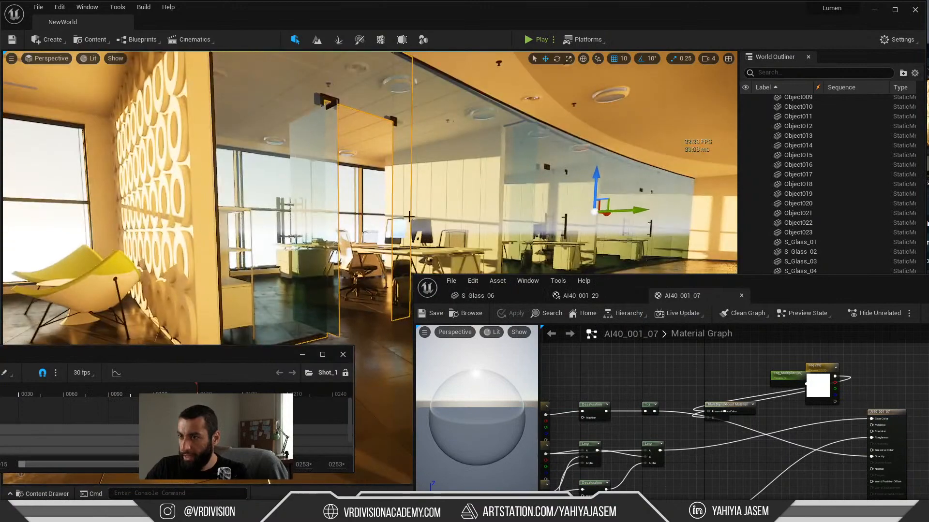
pyautogui.press('g')
pyautogui.moveTo(774, 287); pyautogui.dragTo(328, 350)
pyautogui.moveTo(339, 290); pyautogui.dragTo(334, 291, button='right')
pyautogui.moveTo(436, 290); pyautogui.dragTo(459, 300, button='right')
pyautogui.moveTo(459, 342); pyautogui.dragTo(472, 103)
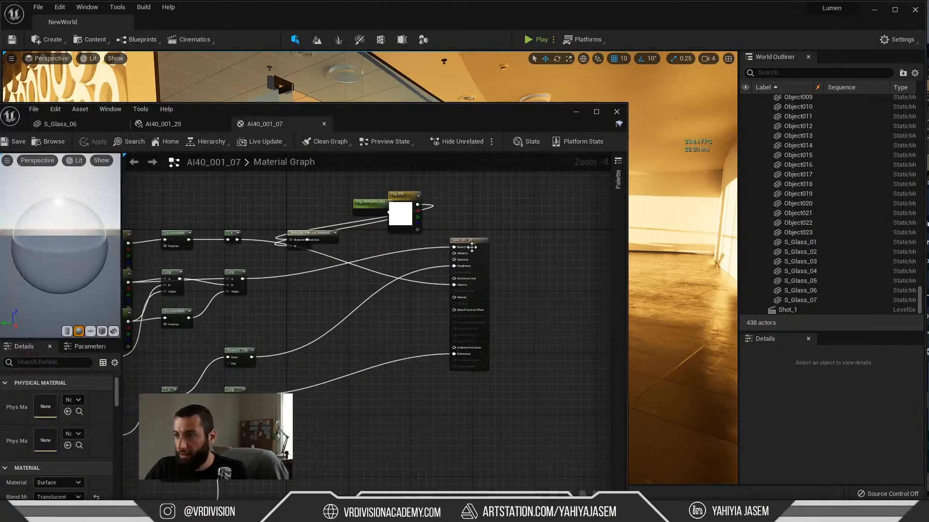
# Step: Spread the Fog, Fog_Multiplier and Multiply nodes apart so each stands clear of the Thin Translucent Material node
pyautogui.moveTo(373, 317); pyautogui.dragTo(443, 141)
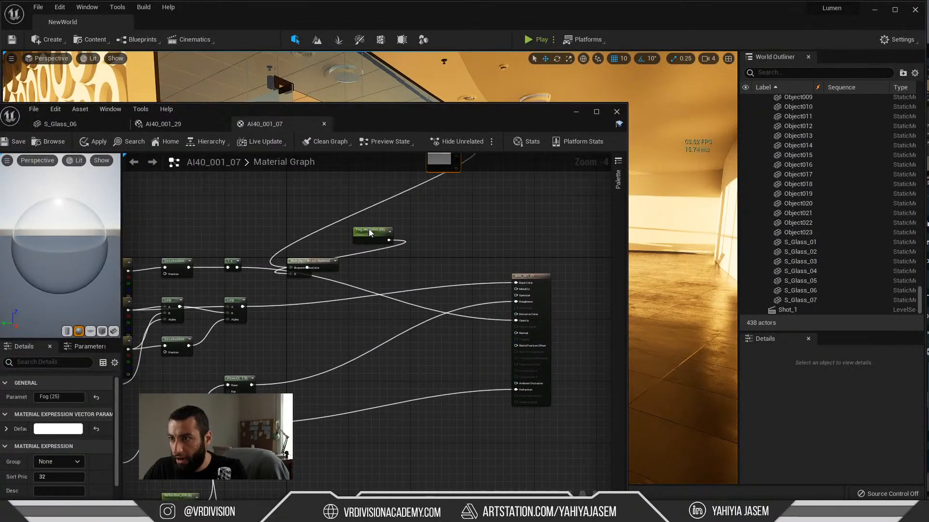
pyautogui.moveTo(369, 229); pyautogui.dragTo(408, 213)
pyautogui.moveTo(323, 267); pyautogui.dragTo(347, 244)
pyautogui.scroll(4, 446, 250)
pyautogui.moveTo(462, 214); pyautogui.dragTo(381, 325, button='right')
pyautogui.moveTo(407, 276); pyautogui.dragTo(381, 324, button='right')
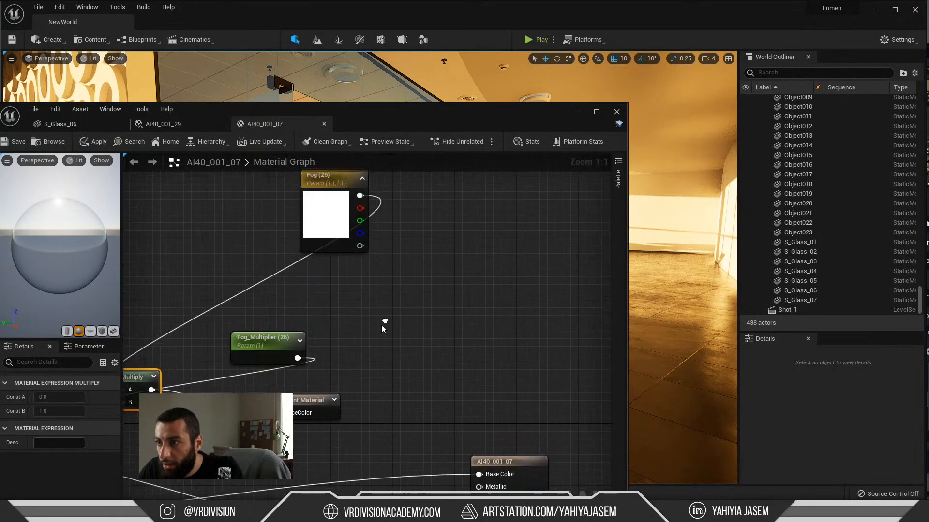
# Step: Connect the Fog color parameter to the Base Color input of the AI40_001_07 output node, and move the editor clear of the viewport
pyautogui.scroll(-1, 381, 324)
pyautogui.moveTo(361, 215); pyautogui.dragTo(464, 459)
pyautogui.click(335, 256)
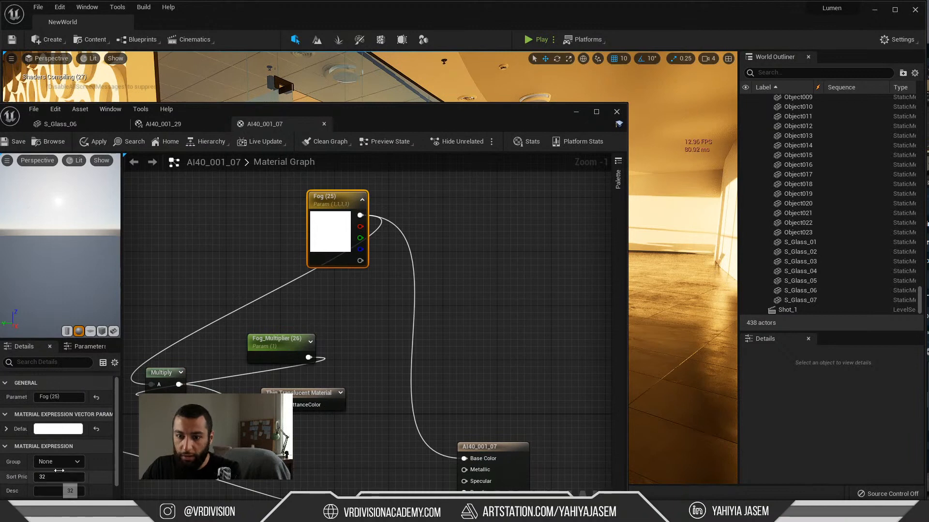
pyautogui.moveTo(262, 105); pyautogui.dragTo(482, 152)
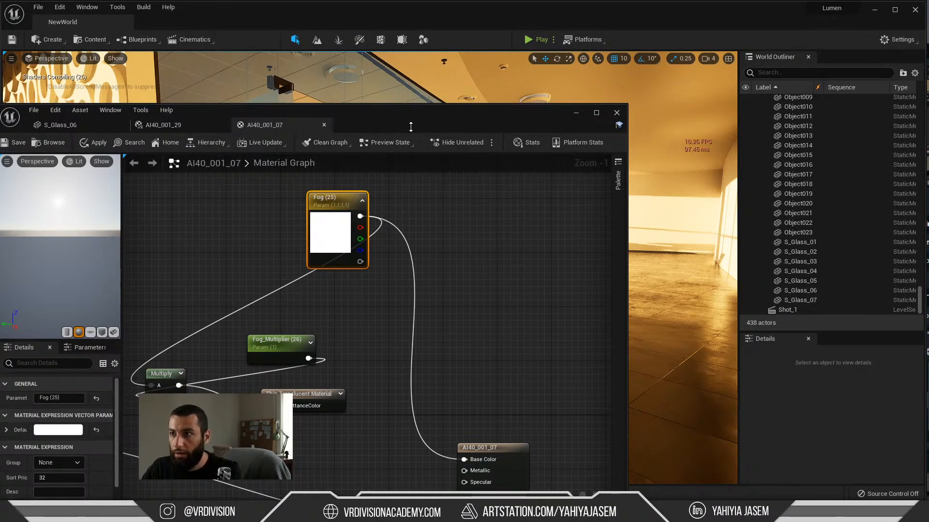
pyautogui.moveTo(410, 126); pyautogui.dragTo(560, 293)
pyautogui.click(382, 136)
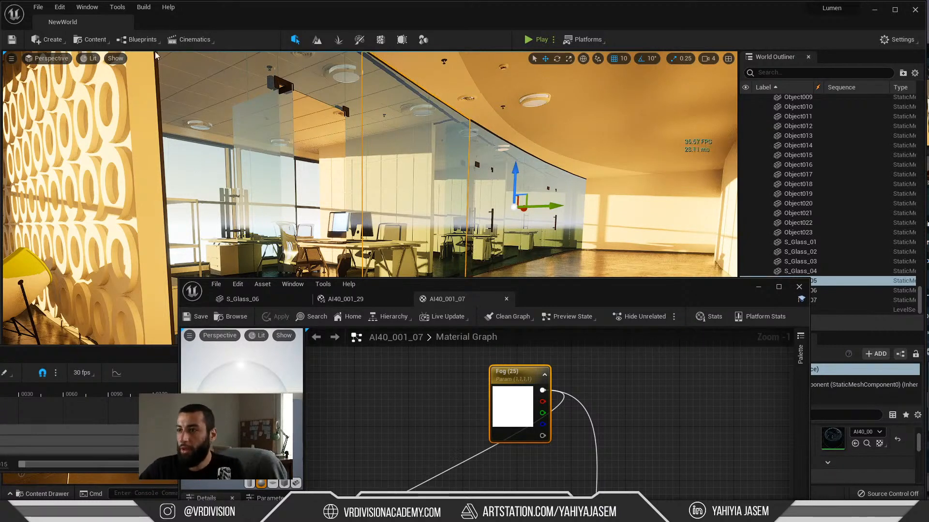
# Step: Shift the AI40_001_07 output node slightly away from the Fog node and trace its inputs back to the Refraction parameters
pyautogui.moveTo(584, 291); pyautogui.dragTo(495, 116)
pyautogui.scroll(-3, 565, 285)
pyautogui.moveTo(564, 284); pyautogui.dragTo(474, 207, button='right')
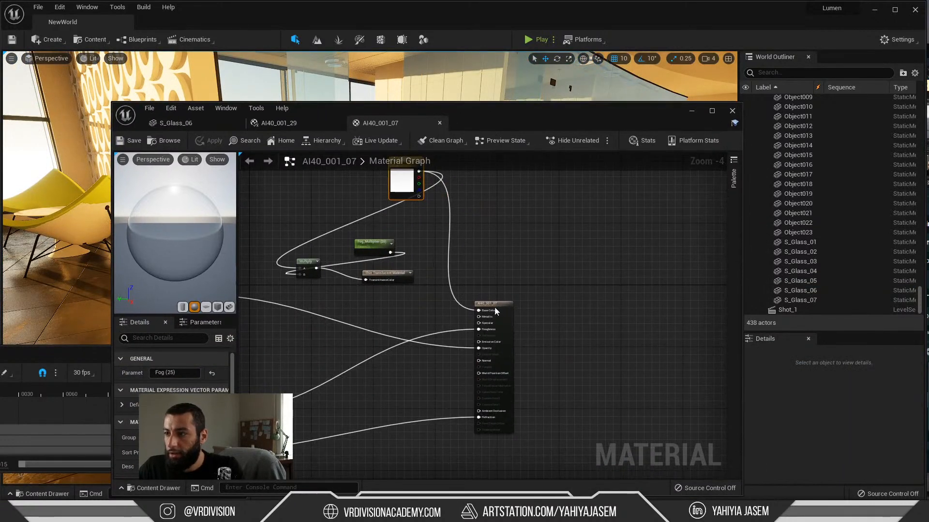
pyautogui.moveTo(422, 291); pyautogui.dragTo(573, 290, button='right')
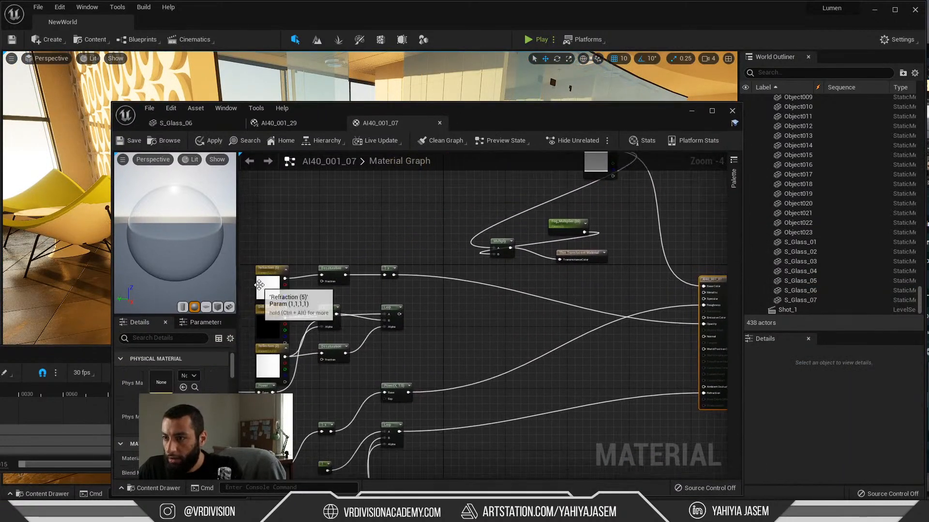
pyautogui.moveTo(464, 313); pyautogui.dragTo(307, 356, button='right')
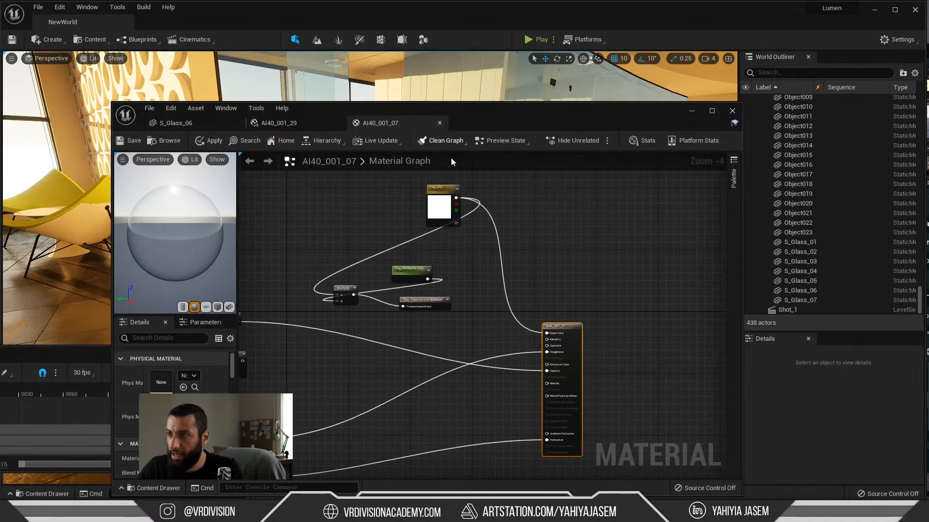
# Step: Inspect the office glass partitions up close in the level with the material editor moved out of the way
pyautogui.moveTo(474, 117); pyautogui.dragTo(356, 377)
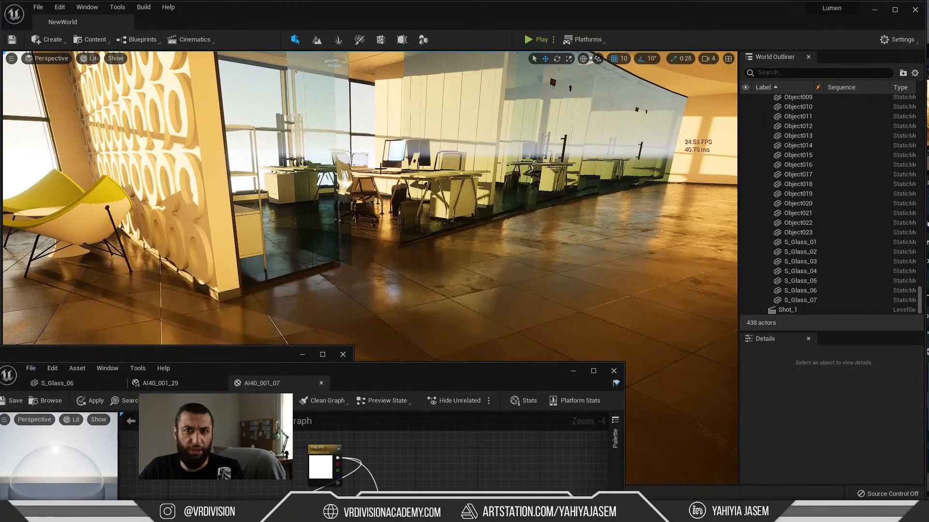
pyautogui.moveTo(503, 241); pyautogui.dragTo(495, 226, button='right')
pyautogui.press('w')
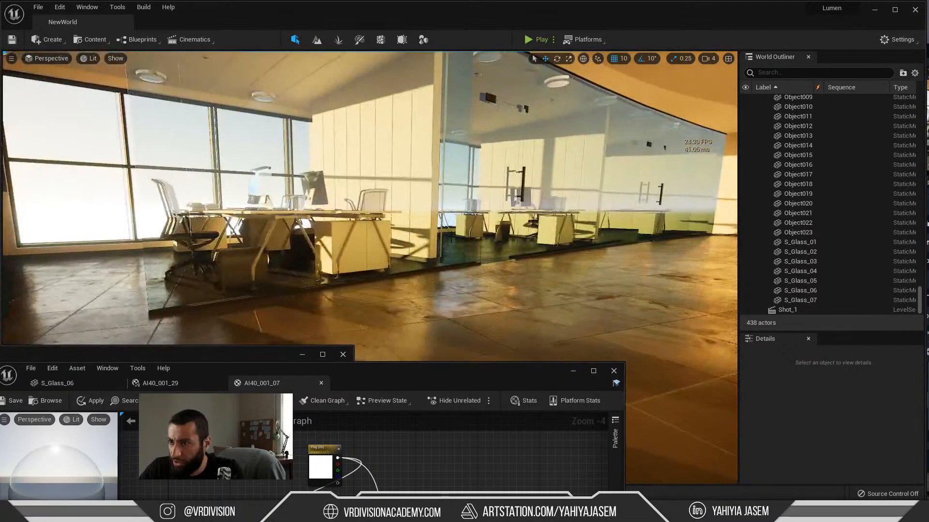
# Step: Try deleting the Fog_Multiplier, Multiply and Thin Translucent Material nodes from the AI40_001_07 graph, and undo the deletion
pyautogui.moveTo(387, 381); pyautogui.dragTo(455, 129)
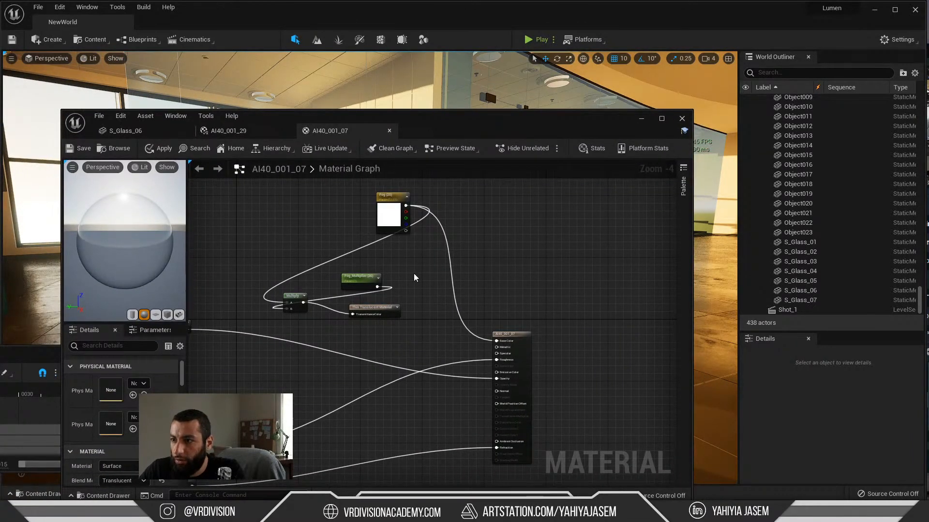
pyautogui.scroll(2, 358, 300)
pyautogui.moveTo(391, 189); pyautogui.dragTo(374, 209)
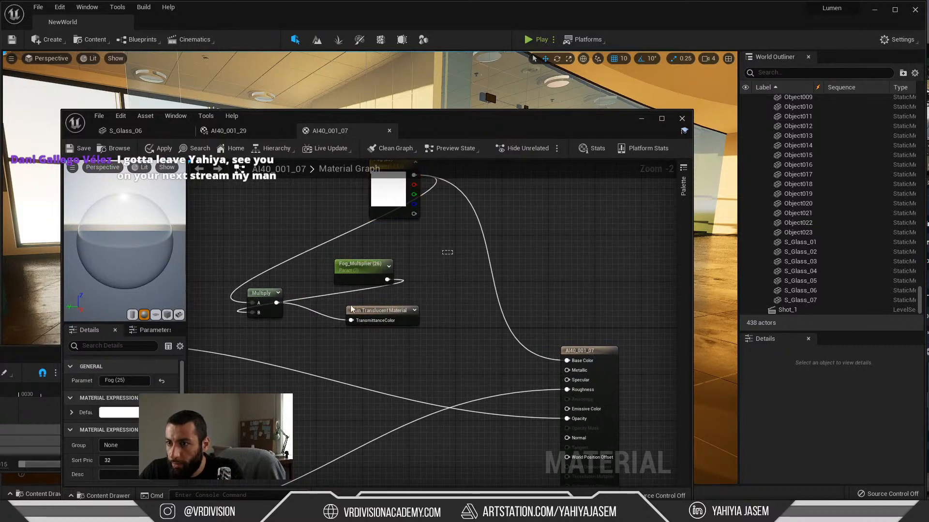
pyautogui.moveTo(351, 306); pyautogui.dragTo(267, 335)
pyautogui.press('Delete')
pyautogui.moveTo(392, 200); pyautogui.dragTo(414, 312)
pyautogui.scroll(-1, 387, 281)
pyautogui.moveTo(377, 347); pyautogui.dragTo(394, 295, button='right')
pyautogui.hotkey('ctrl', 'z')
pyautogui.hotkey('ctrl', 'z')
# Step: Place the Thin Translucent Material node directly beneath the AI40_001_07 output node, with the Multiply node moved closer to it
pyautogui.click(436, 278)
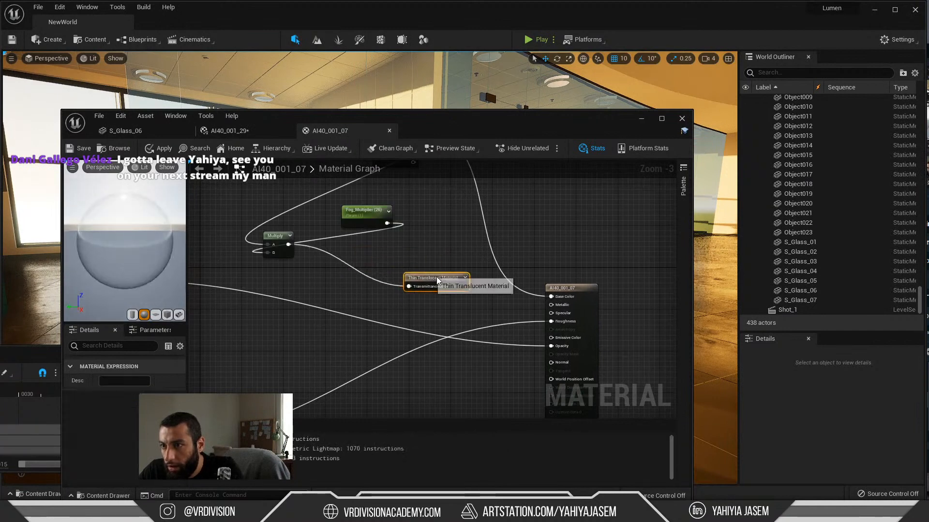
pyautogui.moveTo(436, 278); pyautogui.dragTo(447, 288)
pyautogui.moveTo(286, 237); pyautogui.dragTo(390, 294)
pyautogui.moveTo(487, 287); pyautogui.dragTo(428, 279, button='right')
pyautogui.moveTo(386, 286); pyautogui.dragTo(400, 398)
pyautogui.moveTo(390, 357); pyautogui.dragTo(391, 265, button='right')
pyautogui.scroll(-2, 391, 266)
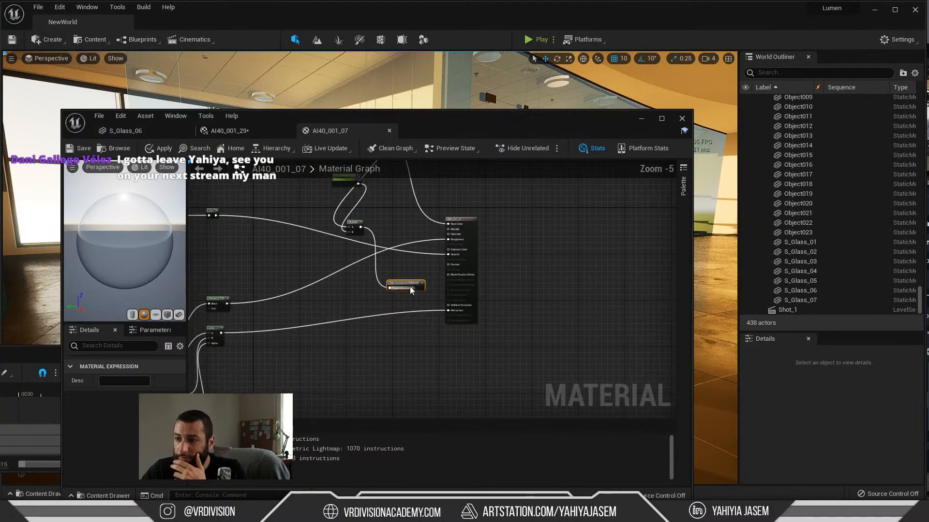
pyautogui.scroll(5, 411, 290)
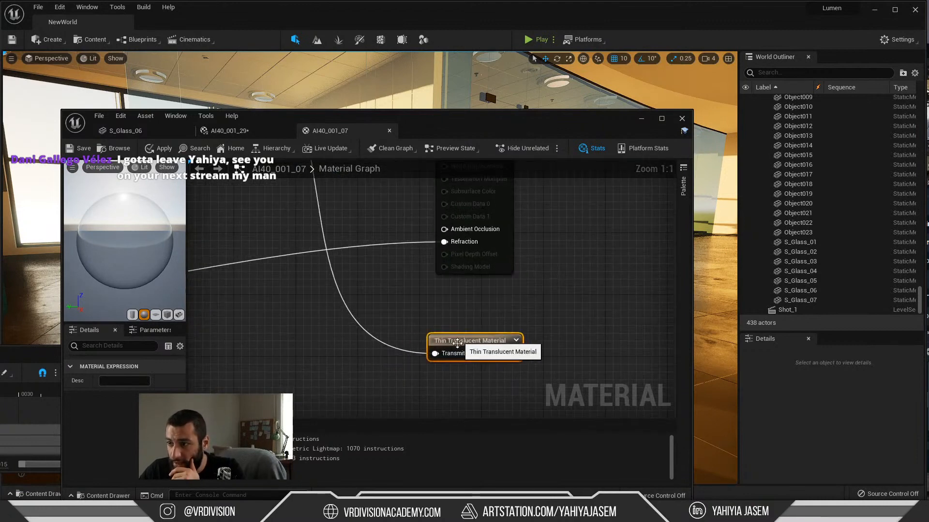
# Step: Try disconnecting the Multiply node from the TransmittanceColor input of the Thin Translucent Material node, and undo the disconnection
pyautogui.keyDown('alt'); pyautogui.click(434, 354); pyautogui.keyUp('alt')
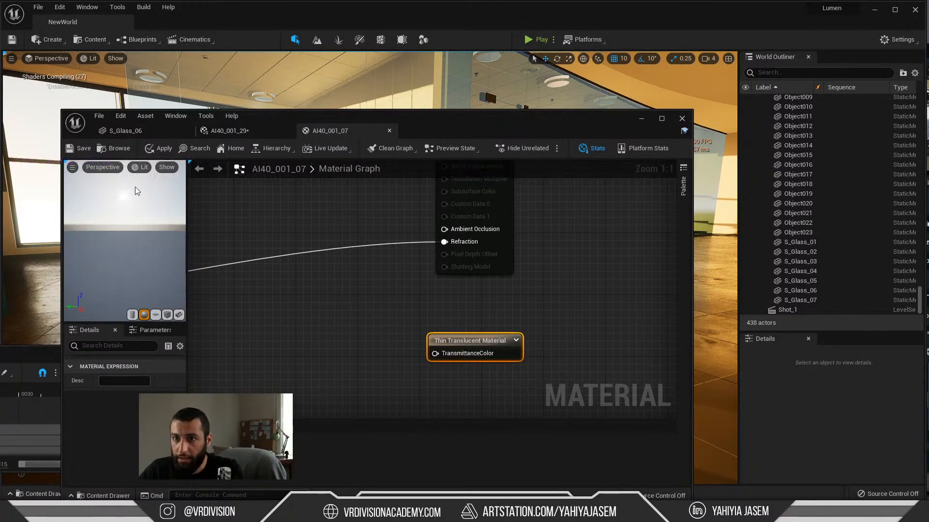
pyautogui.scroll(-5, 341, 264)
pyautogui.moveTo(340, 261); pyautogui.dragTo(358, 319, button='right')
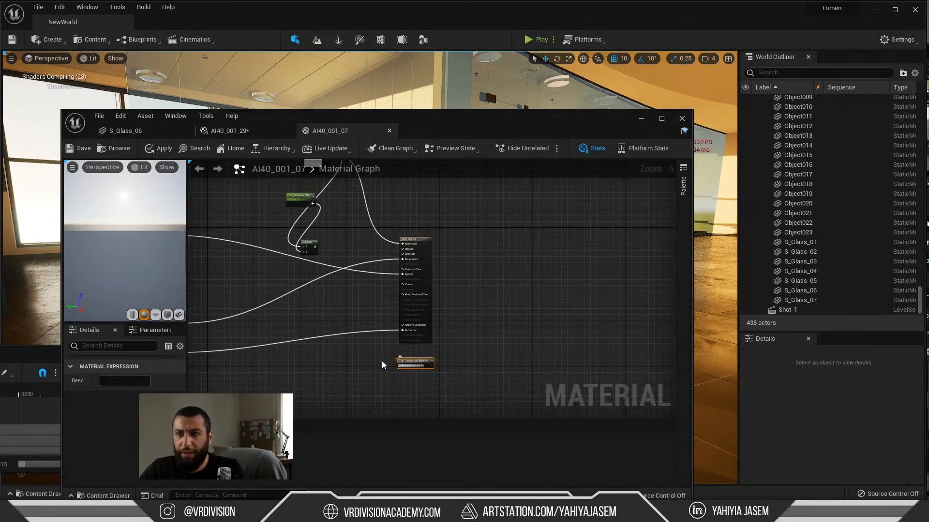
pyautogui.moveTo(338, 341); pyautogui.dragTo(388, 336, button='right')
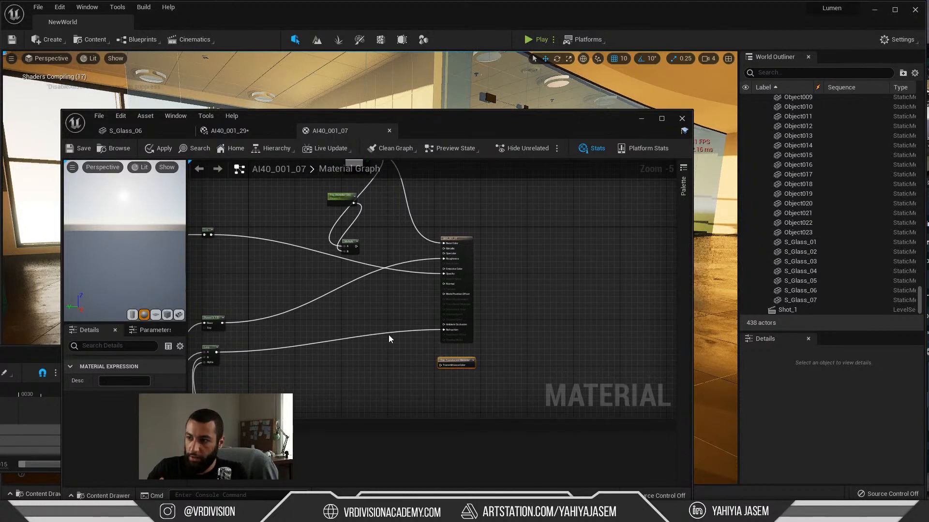
pyautogui.hotkey('ctrl', 'z')
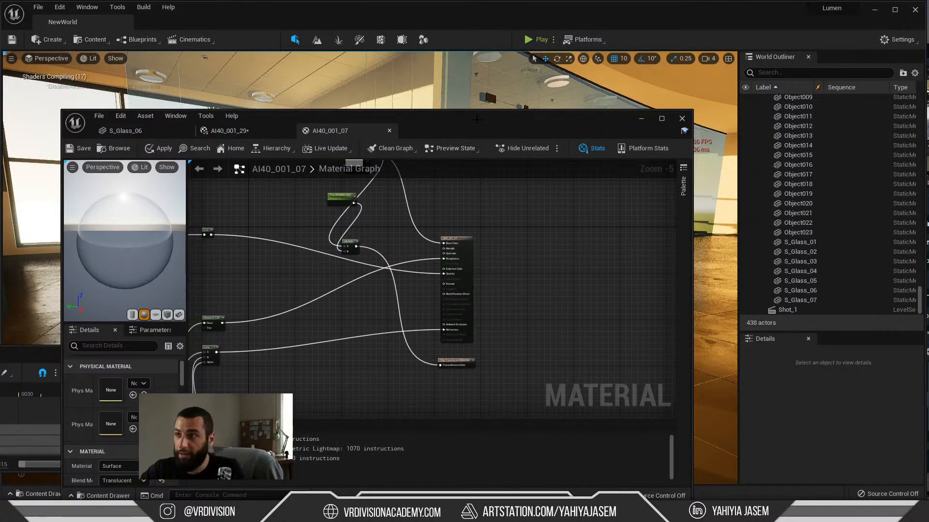
# Step: Review the Fog node connections in the AI40_001_07 graph, and minimize the material editor
pyautogui.moveTo(472, 127); pyautogui.dragTo(440, 152)
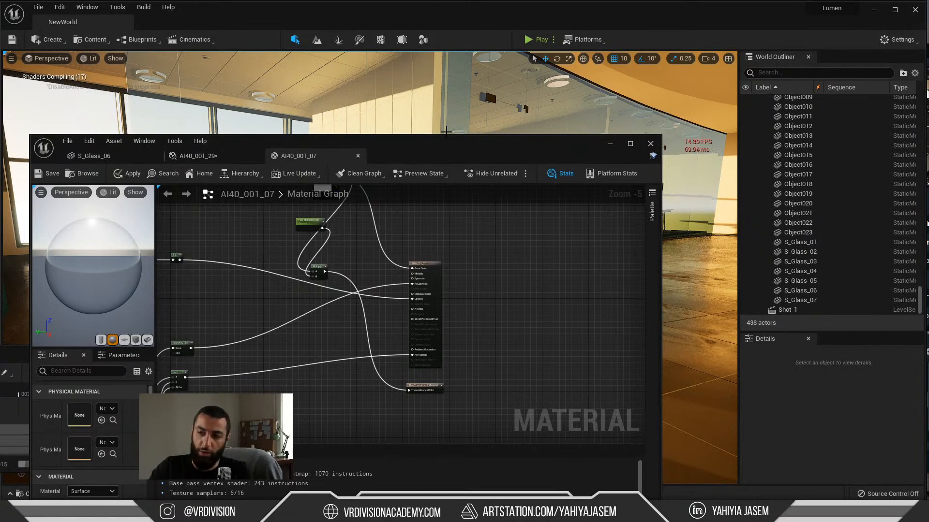
pyautogui.moveTo(550, 149); pyautogui.dragTo(550, 134)
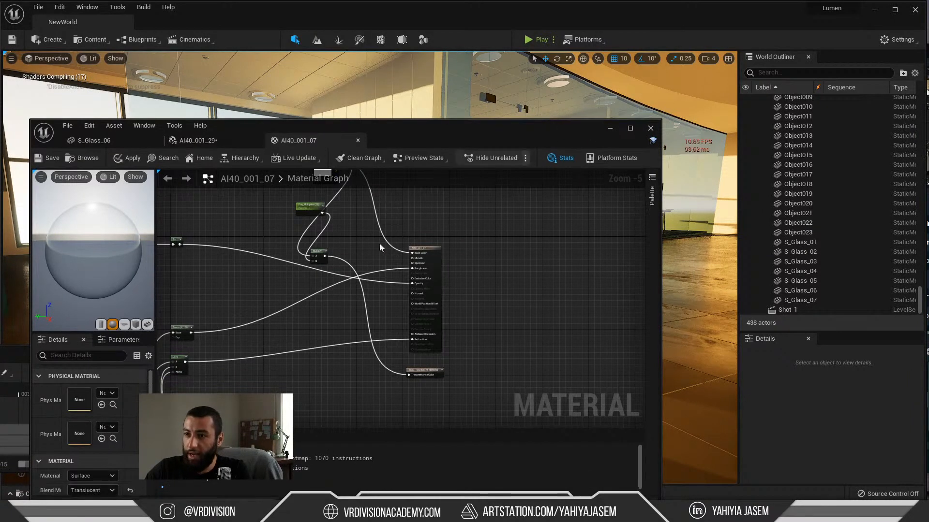
pyautogui.moveTo(342, 264); pyautogui.dragTo(445, 284, button='right')
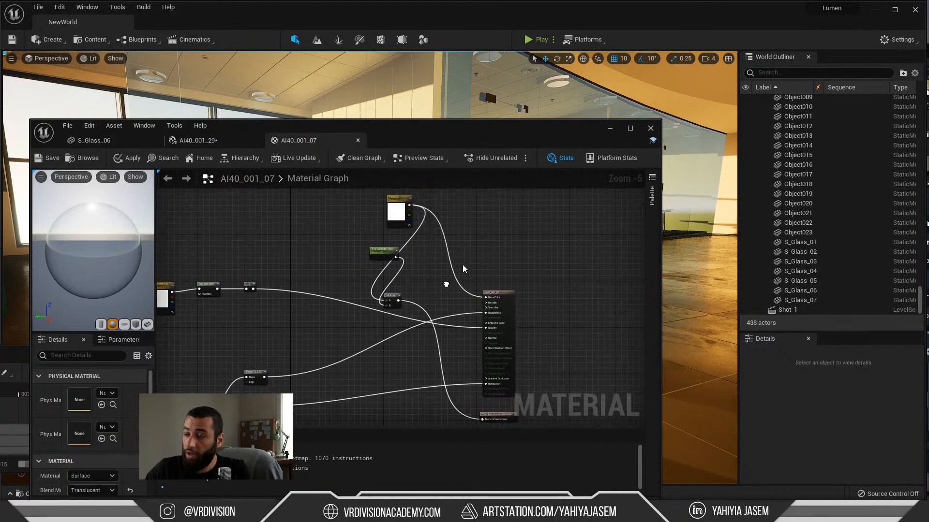
pyautogui.click(609, 129)
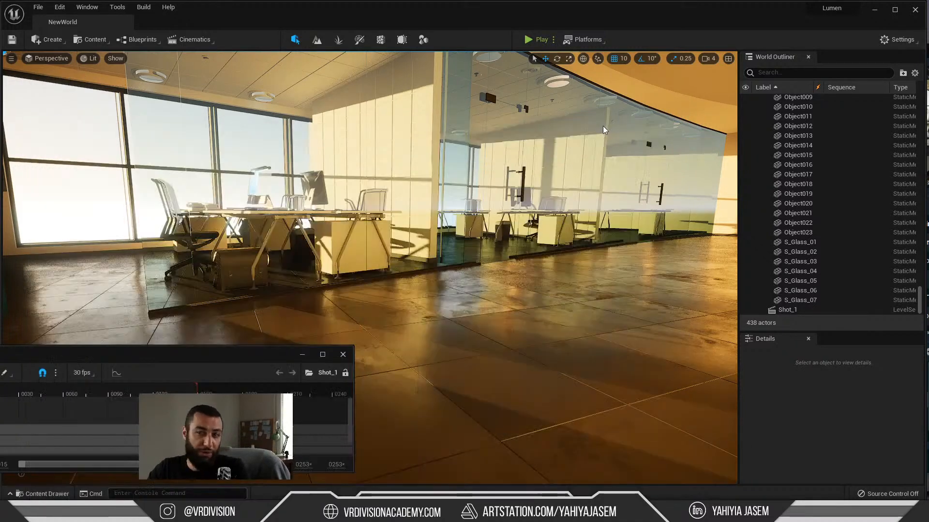
# Step: Bring the live chat back over the level and highlight the question about Lumen having problems with decals
pyautogui.click(265, 508)
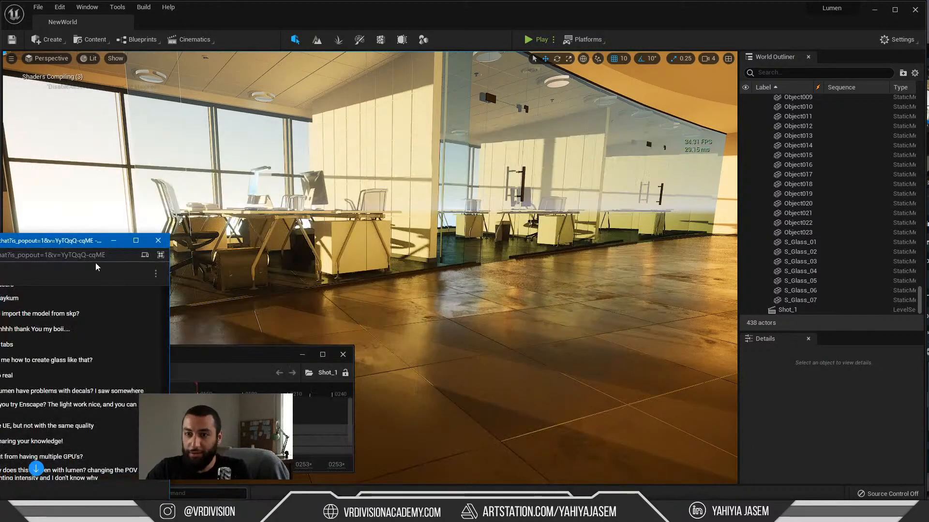
pyautogui.moveTo(97, 241); pyautogui.dragTo(420, 98)
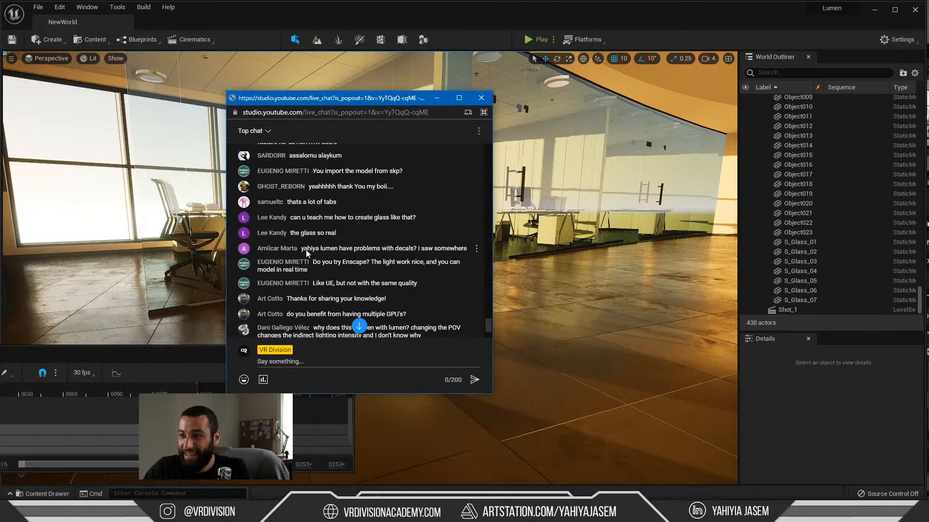
pyautogui.moveTo(306, 251)
pyautogui.mouseDown()
pyautogui.moveTo(466, 248)
pyautogui.moveTo(301, 249)
pyautogui.mouseUp()
pyautogui.click(465, 249)
pyautogui.moveTo(342, 103); pyautogui.dragTo(229, 132)
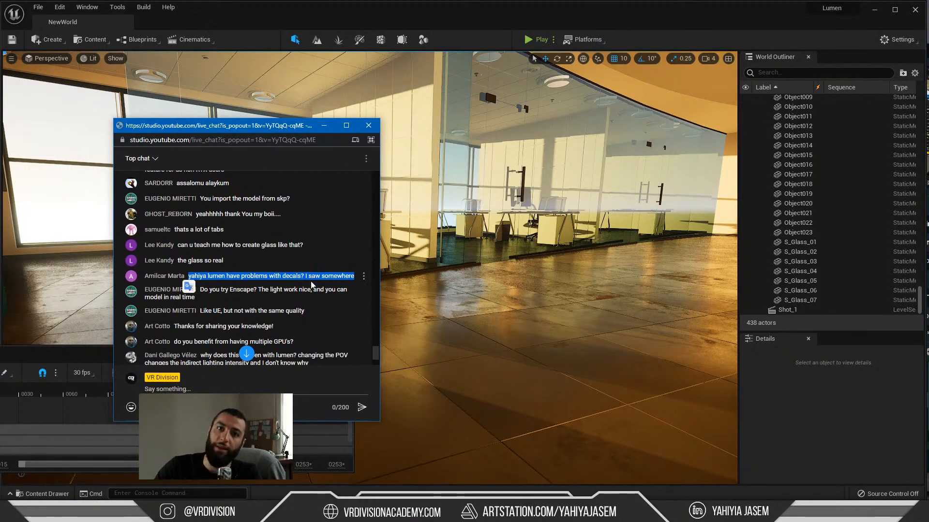
# Step: Open Quixel Bridge from the Geometries folder and allow Node.js through the Windows firewall on private networks
pyautogui.moveTo(476, 301); pyautogui.dragTo(464, 289, button='right')
pyautogui.hotkey('ctrl', 'space')
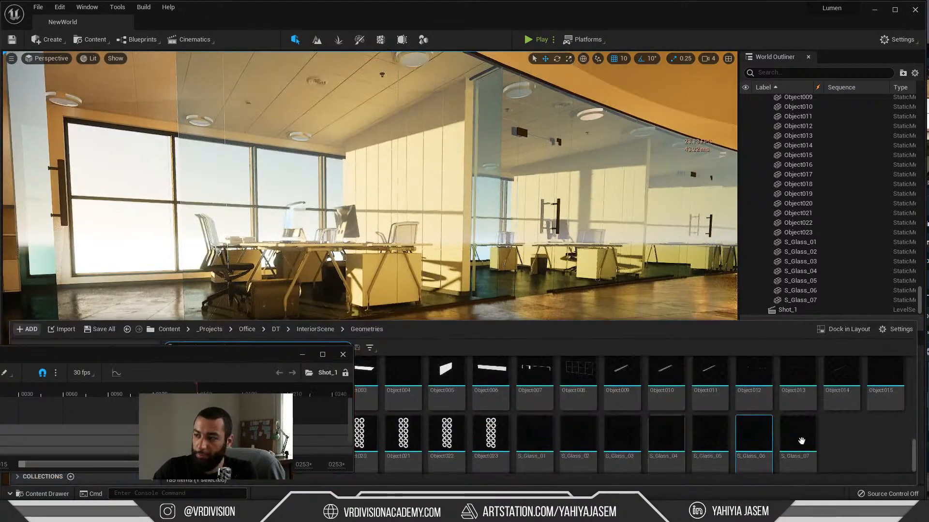
pyautogui.rightClick(847, 437)
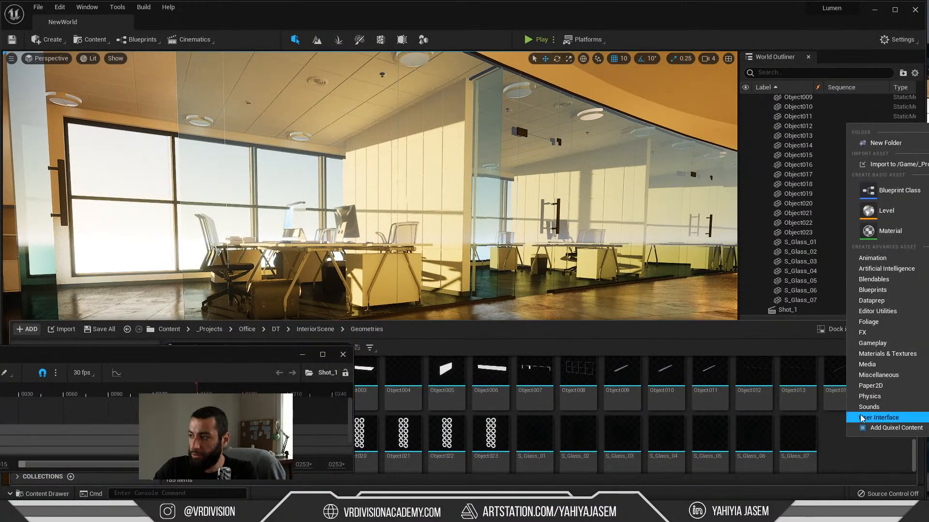
pyautogui.click(893, 428)
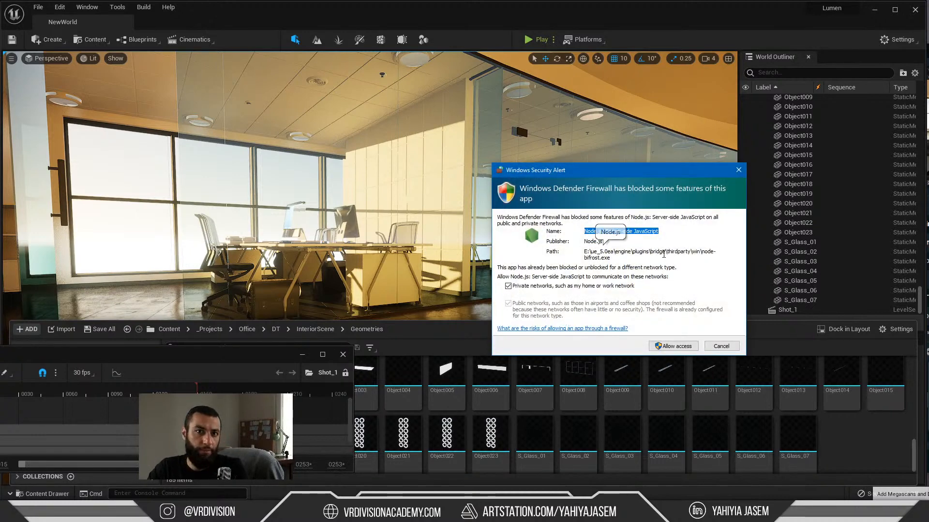
pyautogui.click(676, 346)
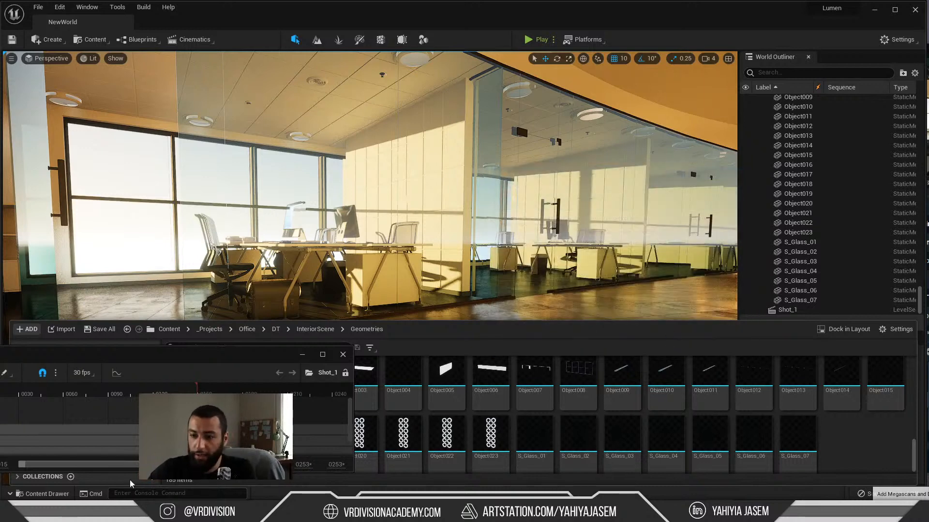
# Step: Bring the live chat back over the level and read the messages following the decals question
pyautogui.click(99, 513)
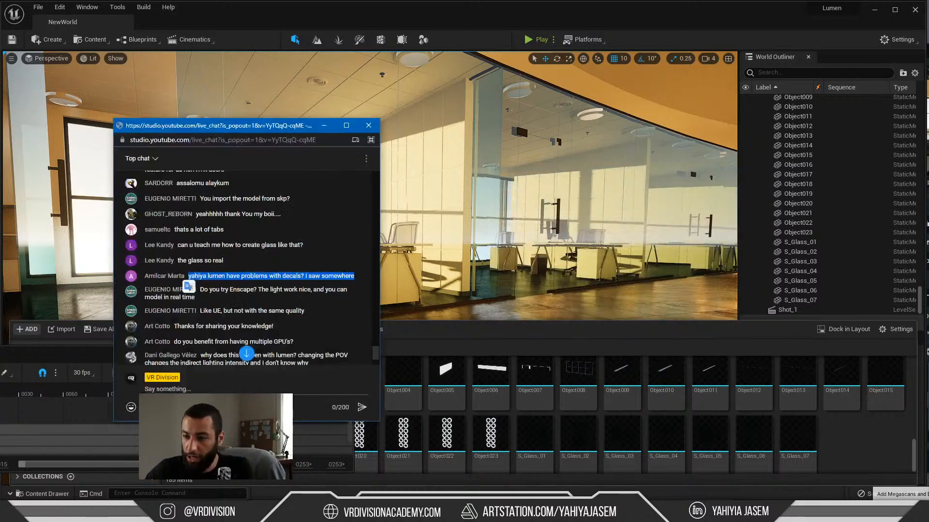
pyautogui.click(239, 295)
pyautogui.scroll(-1, 230, 303)
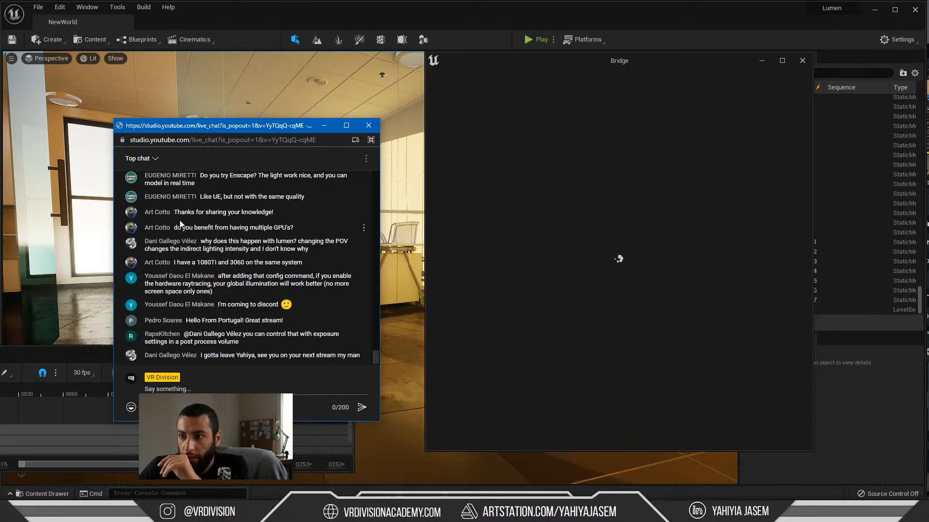
pyautogui.scroll(1, 185, 216)
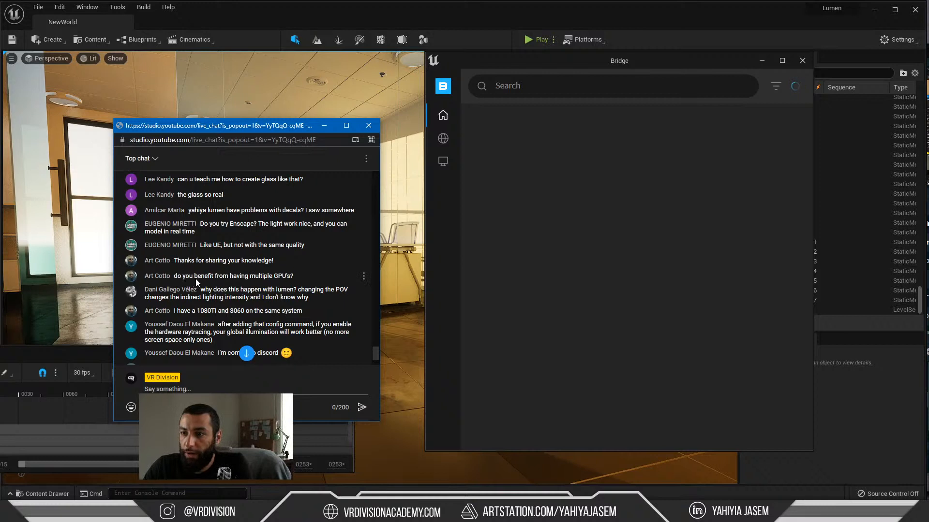
# Step: Highlight the chat question about benefiting from multiple GPUs, and minimize the chat window
pyautogui.moveTo(289, 280); pyautogui.dragTo(311, 280)
pyautogui.click(175, 282)
pyautogui.click(302, 280)
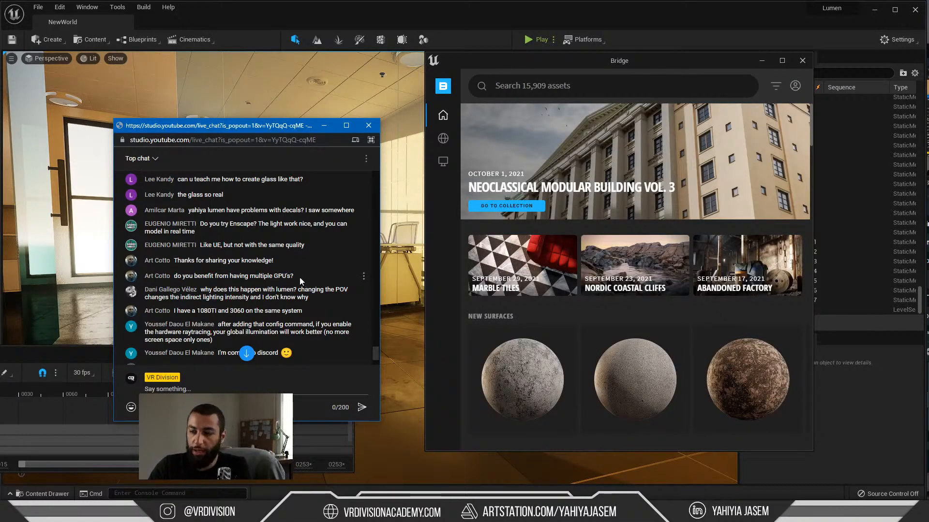
pyautogui.moveTo(294, 277); pyautogui.dragTo(230, 277)
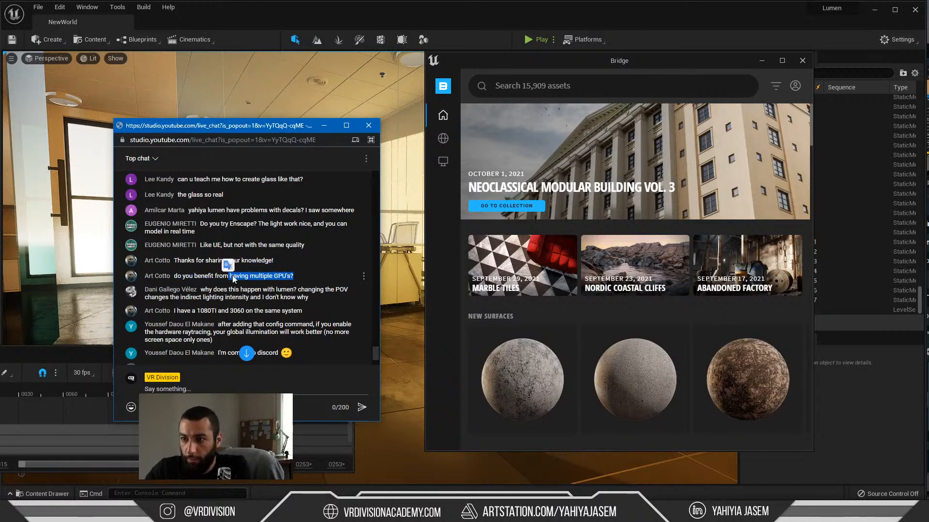
pyautogui.click(237, 279)
pyautogui.doubleClick(151, 290)
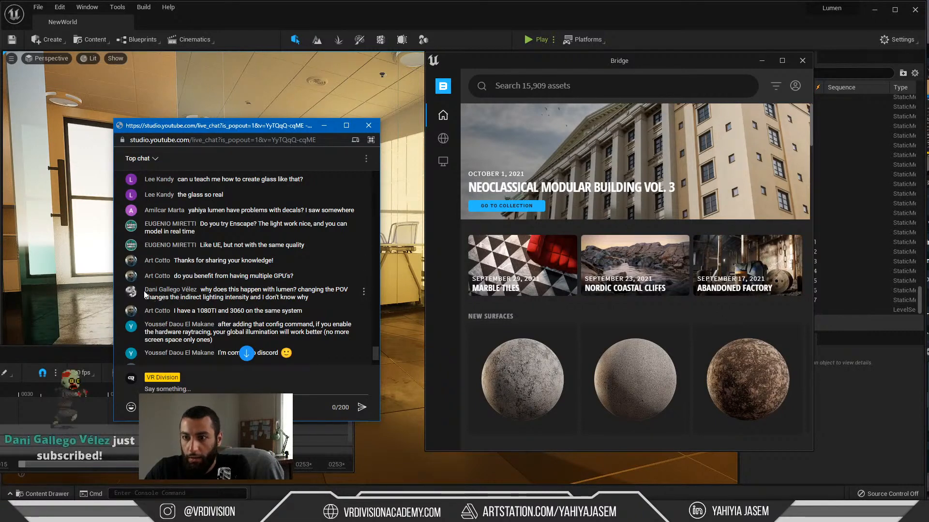
pyautogui.moveTo(158, 293); pyautogui.dragTo(163, 293)
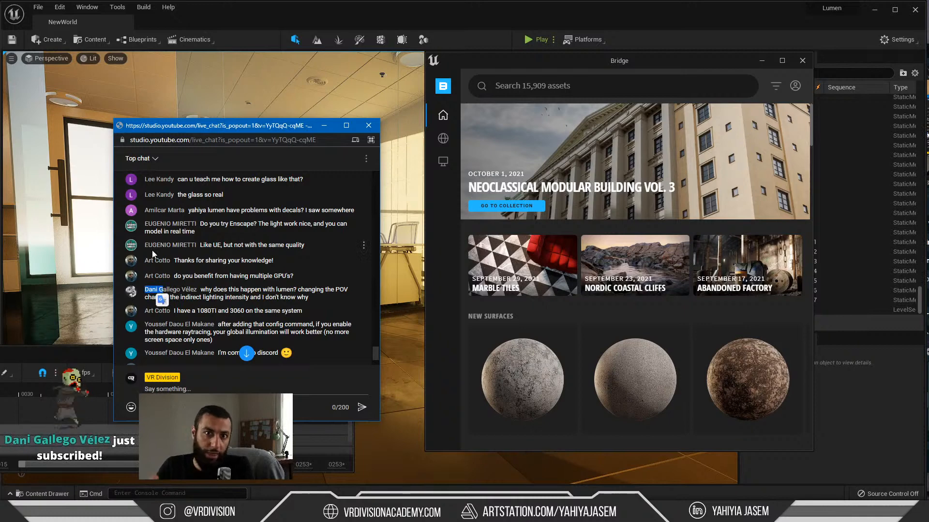
pyautogui.click(298, 276)
pyautogui.moveTo(296, 275); pyautogui.dragTo(232, 277)
pyautogui.click(293, 277)
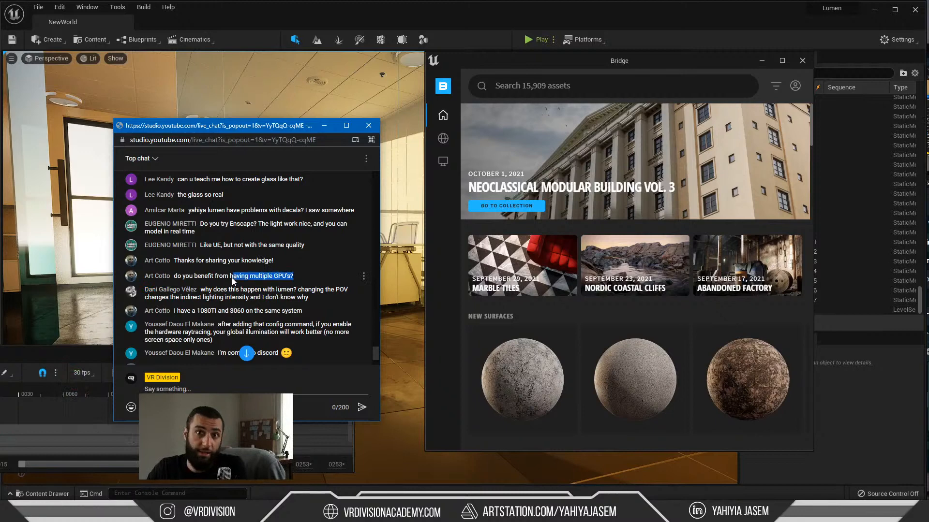
pyautogui.click(187, 279)
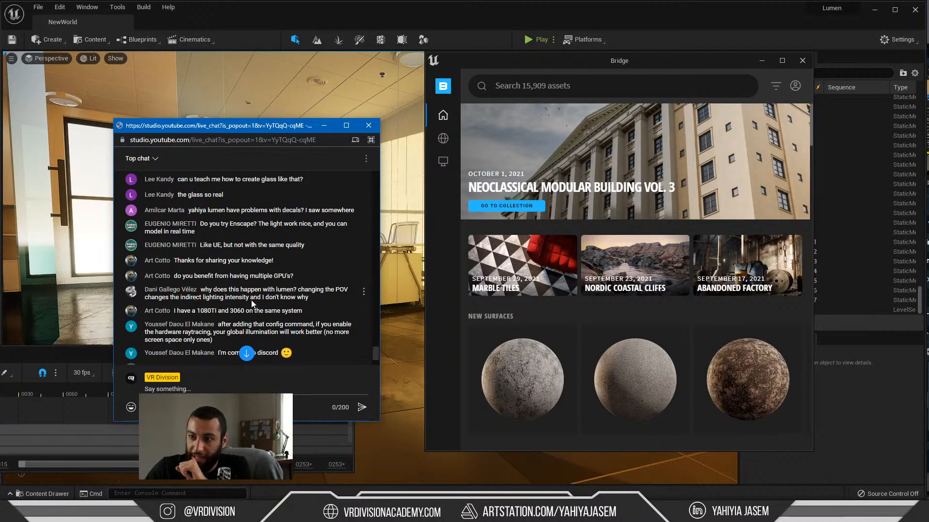
pyautogui.click(324, 126)
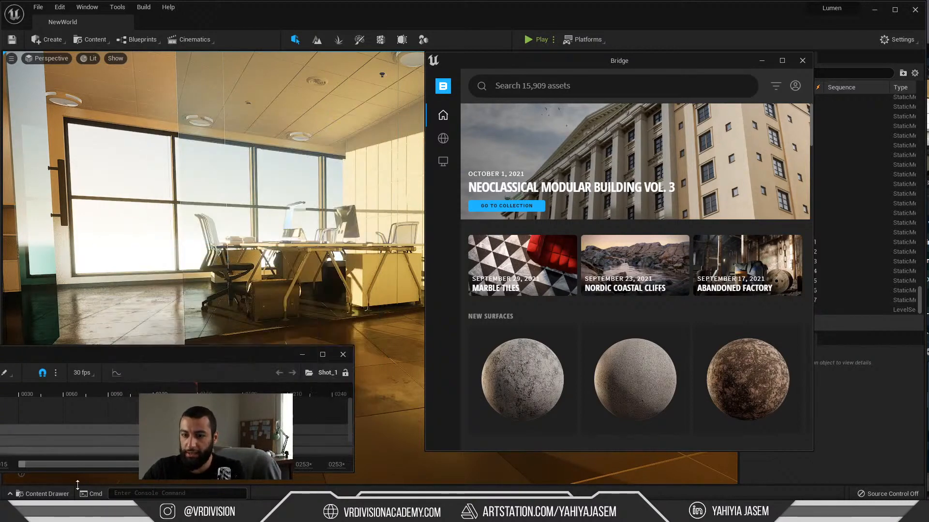
# Step: Switch to the browser, check the YouTube channel, live stream and Virtual Shadow Maps pages, and minimize it
pyautogui.hotkey('alt', 'Tab')
pyautogui.click(540, 29)
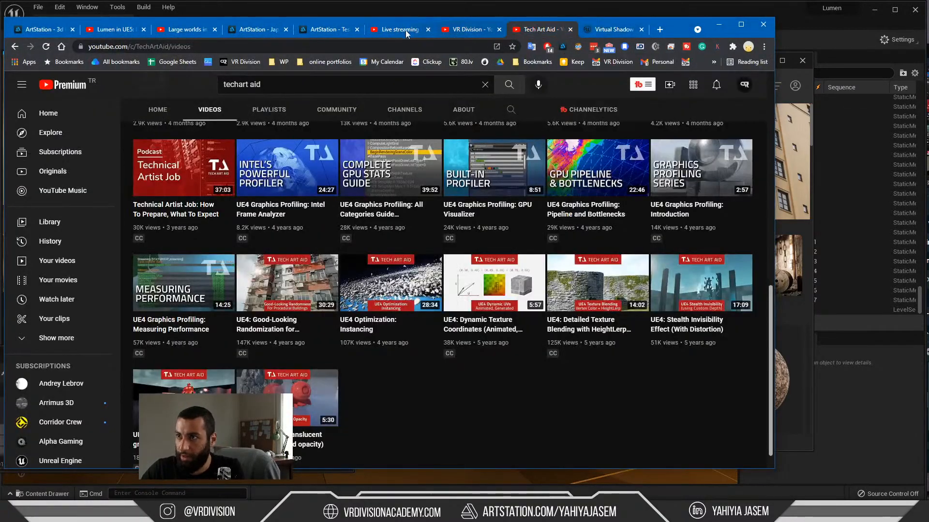
pyautogui.click(407, 29)
pyautogui.click(477, 30)
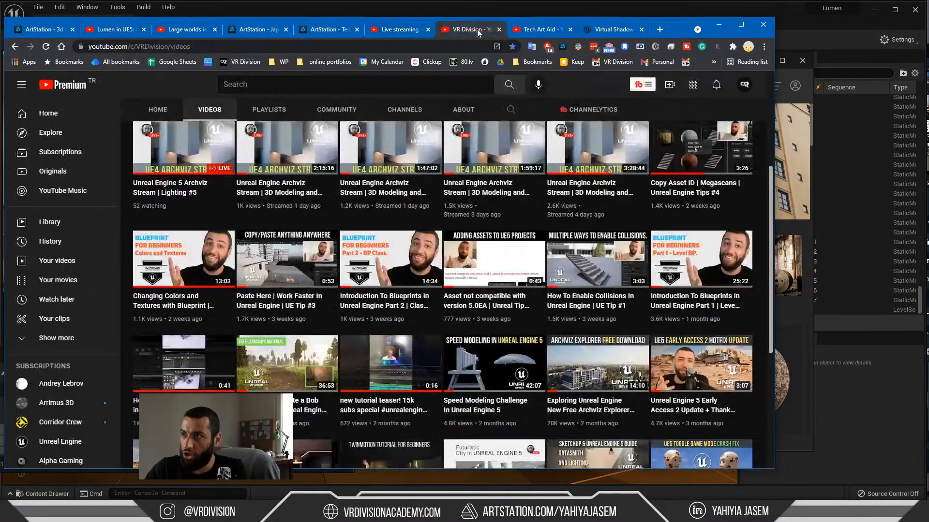
pyautogui.click(392, 29)
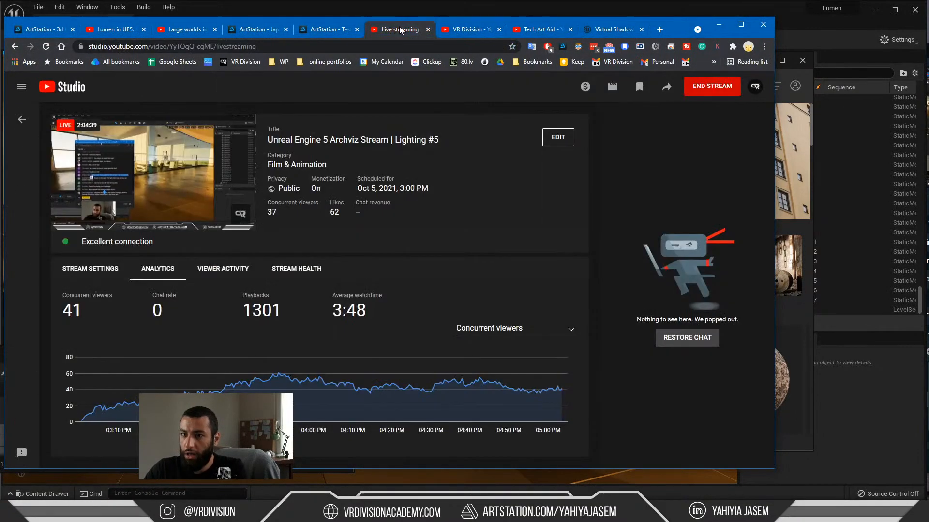
pyautogui.click(619, 30)
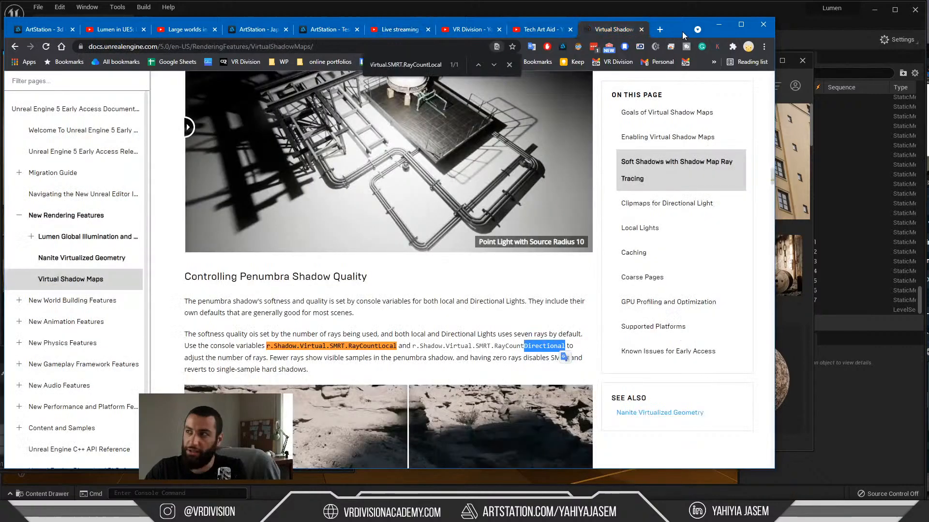
pyautogui.click(716, 24)
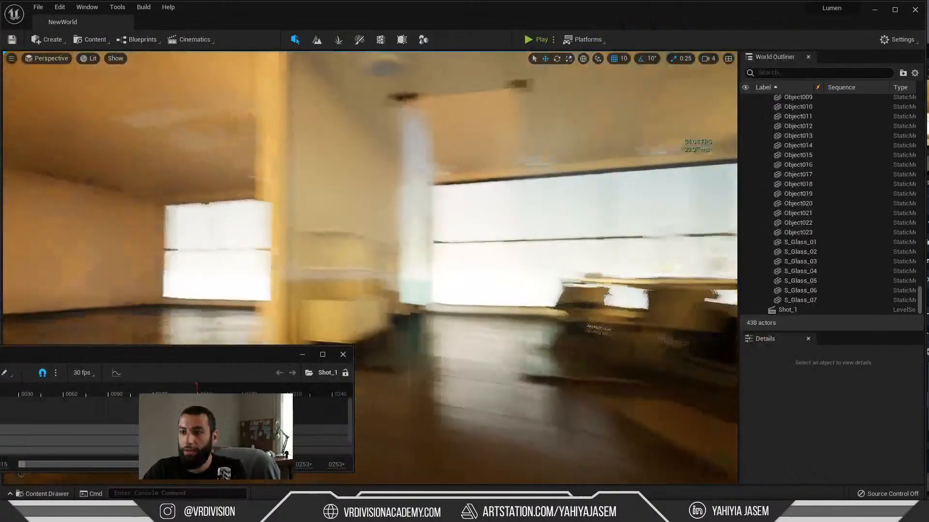
# Step: Examine the indirect lighting on the ceiling and walls beside the large window from different view angles
pyautogui.moveTo(464, 242); pyautogui.dragTo(520, 220, button='right')
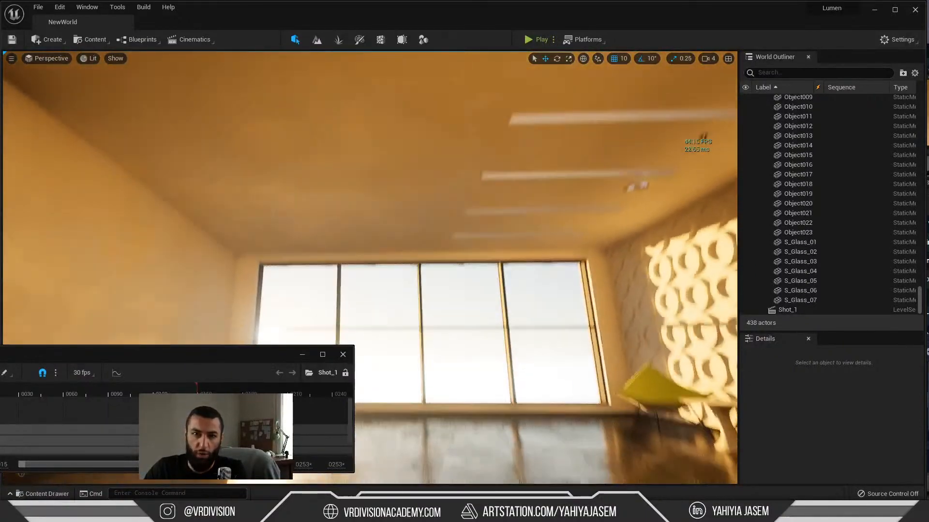
pyautogui.moveTo(305, 201); pyautogui.dragTo(349, 157, button='right')
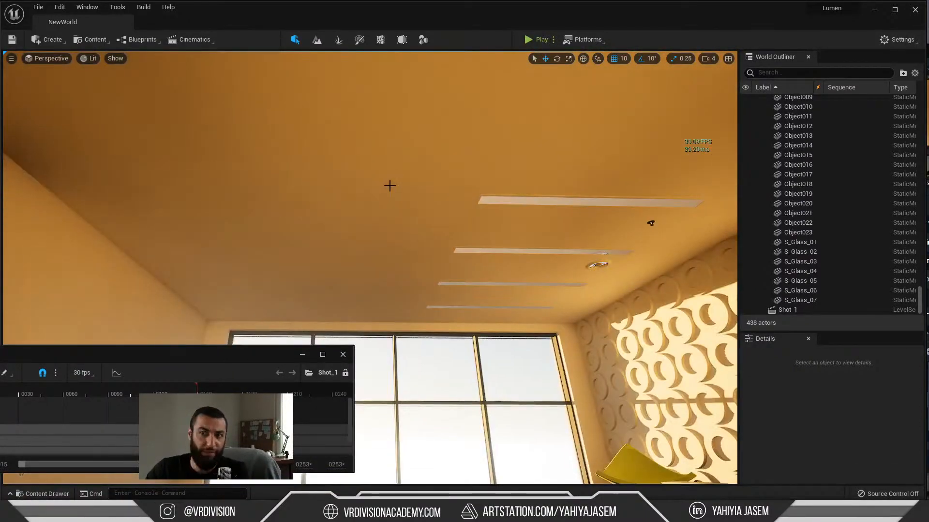
pyautogui.moveTo(390, 185); pyautogui.dragTo(334, 168, button='right')
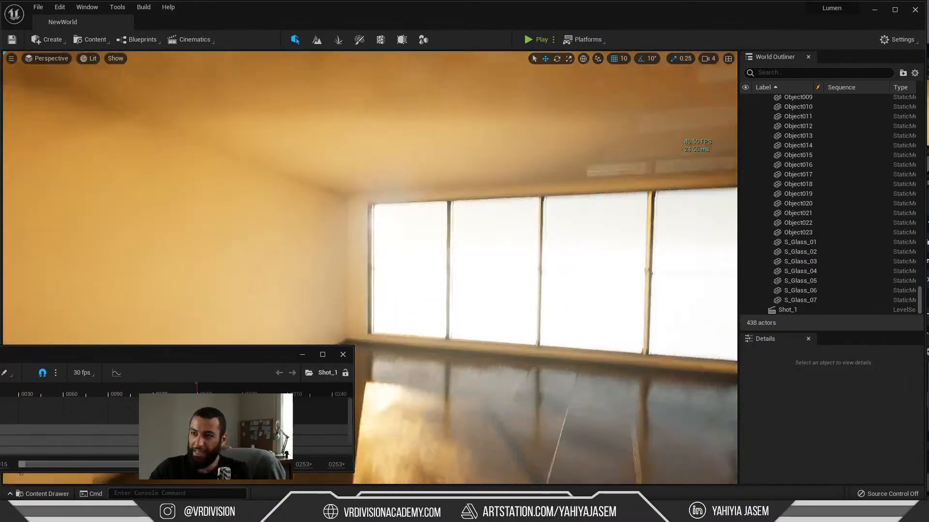
pyautogui.moveTo(422, 203)
pyautogui.mouseDown(button='right')
pyautogui.moveTo(427, 212)
pyautogui.moveTo(422, 167)
pyautogui.moveTo(426, 213)
pyautogui.moveTo(433, 189)
pyautogui.moveTo(434, 215)
pyautogui.moveTo(431, 175)
pyautogui.moveTo(428, 212)
pyautogui.mouseUp(button='right')
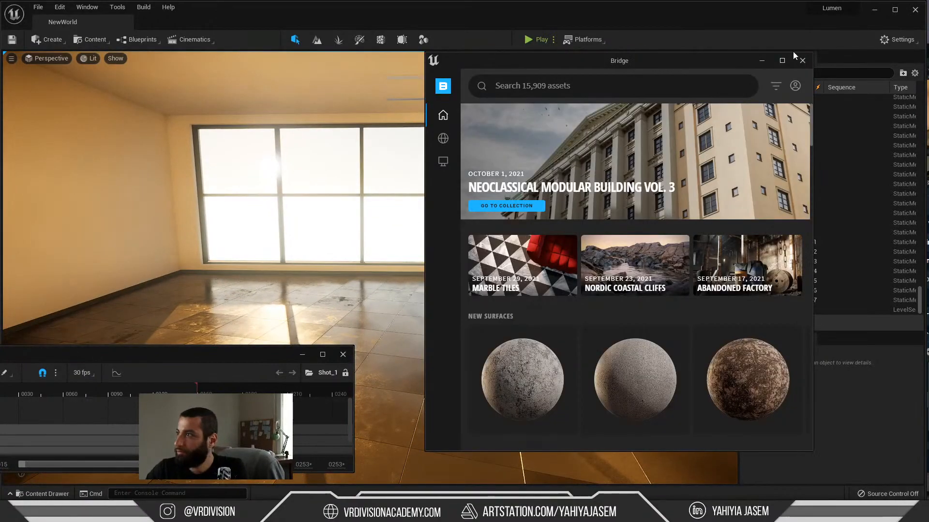
# Step: Close the Bridge window and return to the level
pyautogui.click(802, 60)
pyautogui.hotkey('alt', 'Tab')
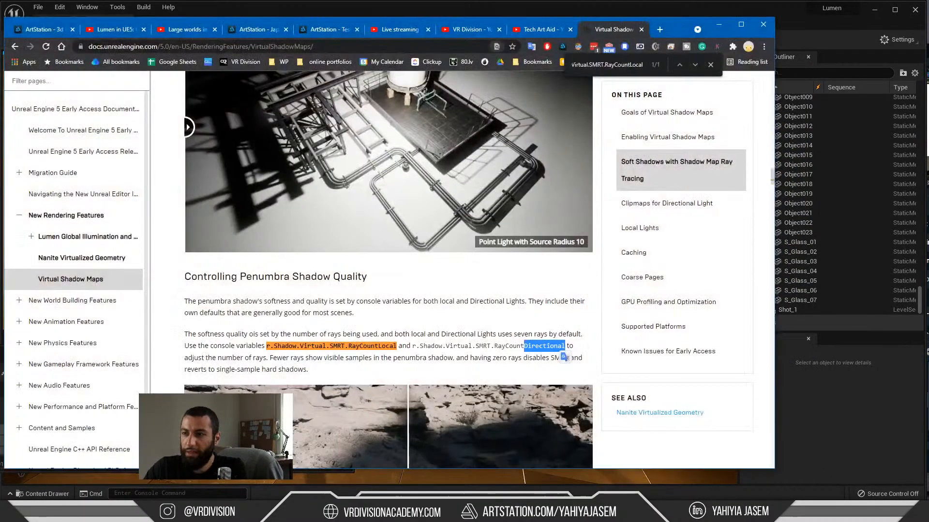
pyautogui.hotkey('alt', 'Tab')
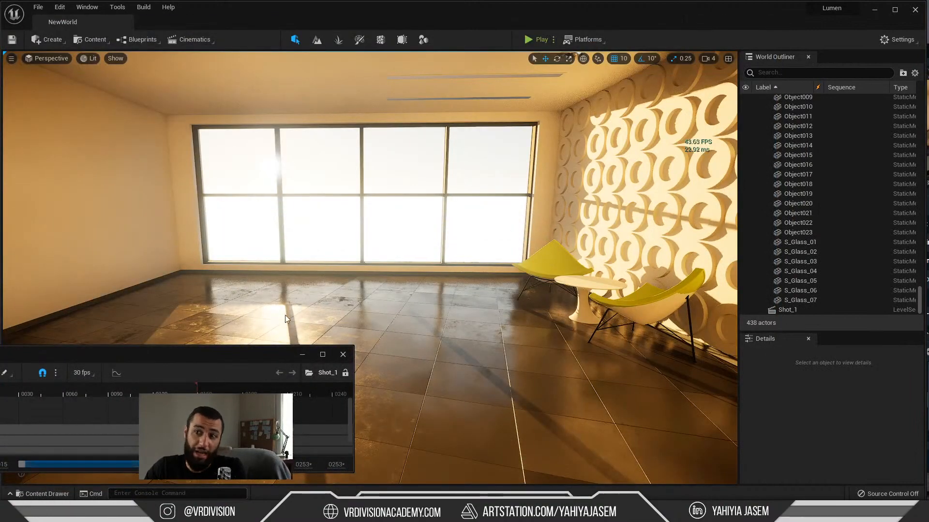
# Step: Compare the lighting around the window and yellow chairs while tilting and turning the view
pyautogui.moveTo(285, 319); pyautogui.dragTo(399, 211, button='right')
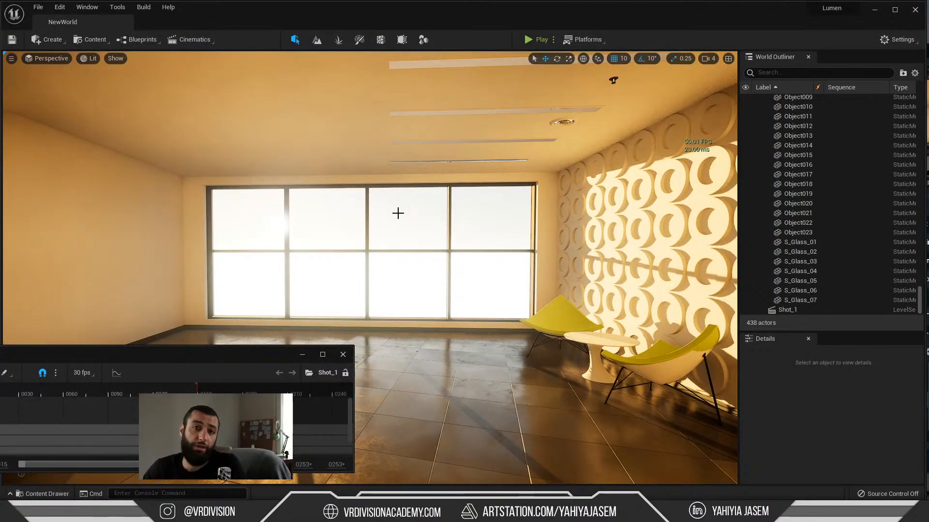
pyautogui.moveTo(489, 396); pyautogui.dragTo(425, 411, button='right')
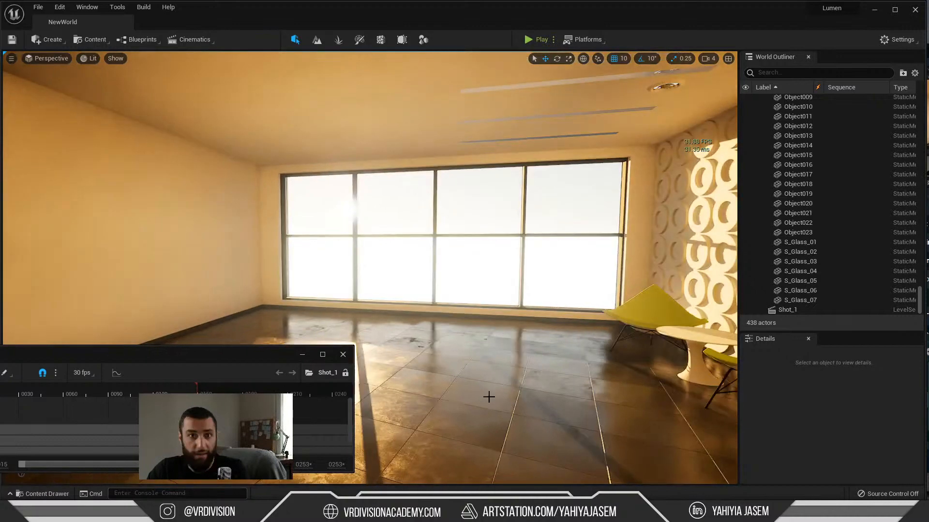
pyautogui.moveTo(452, 355); pyautogui.dragTo(473, 368, button='right')
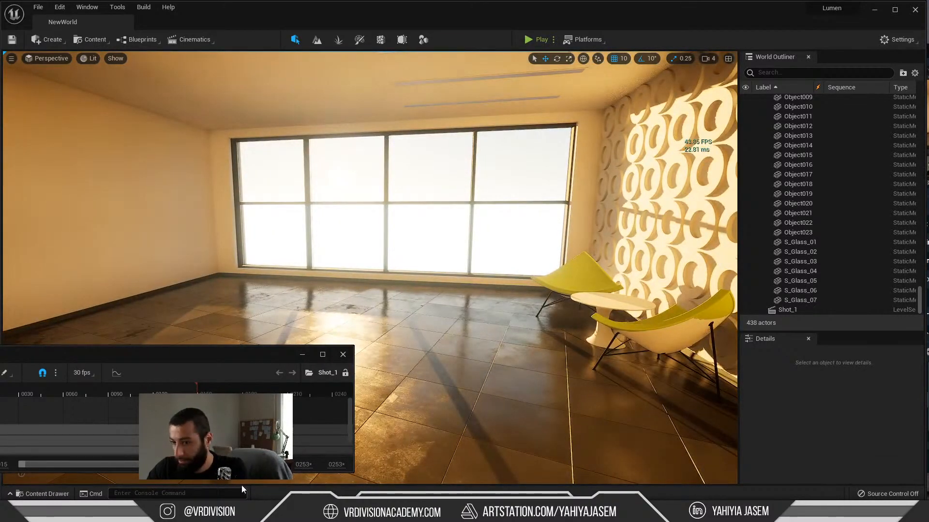
# Step: Bring the live chat back over the level and highlight "1080TI and 3060" in the message about a two-GPU system
pyautogui.click(299, 512)
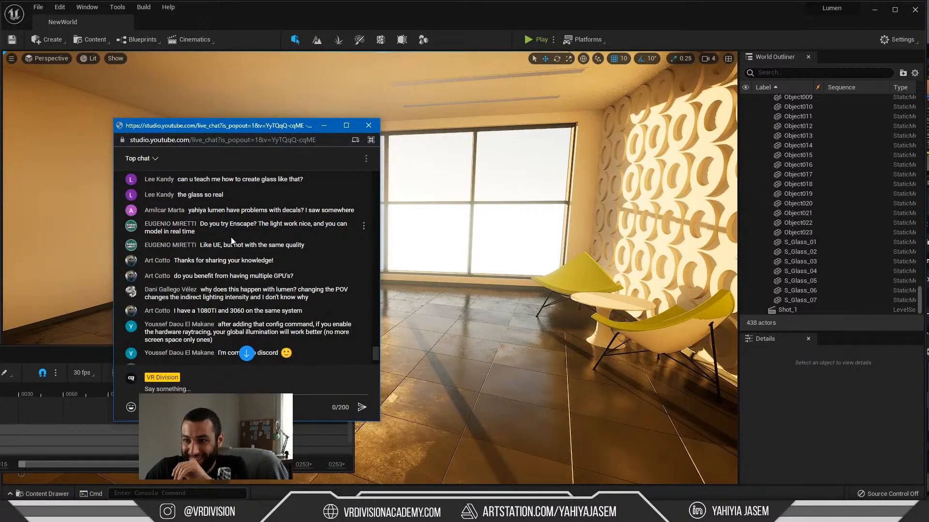
pyautogui.scroll(-1, 163, 253)
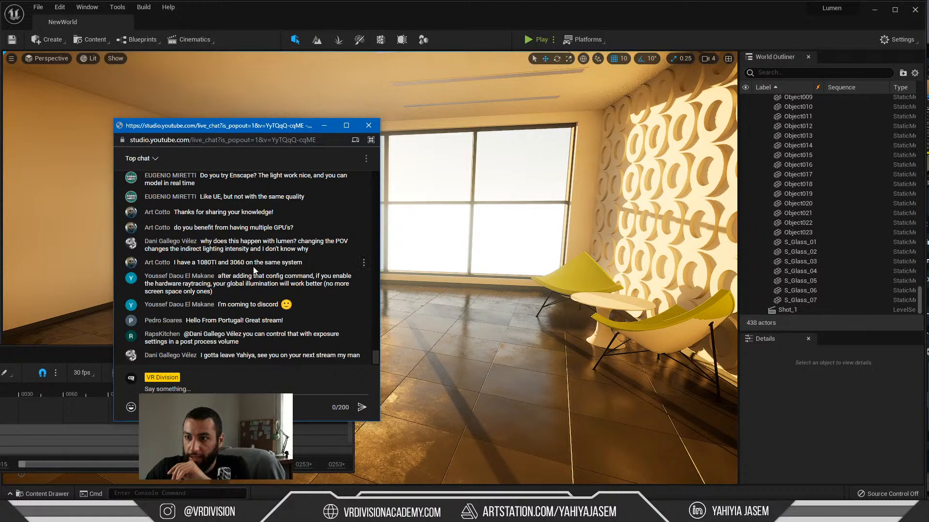
pyautogui.moveTo(195, 264); pyautogui.dragTo(239, 267)
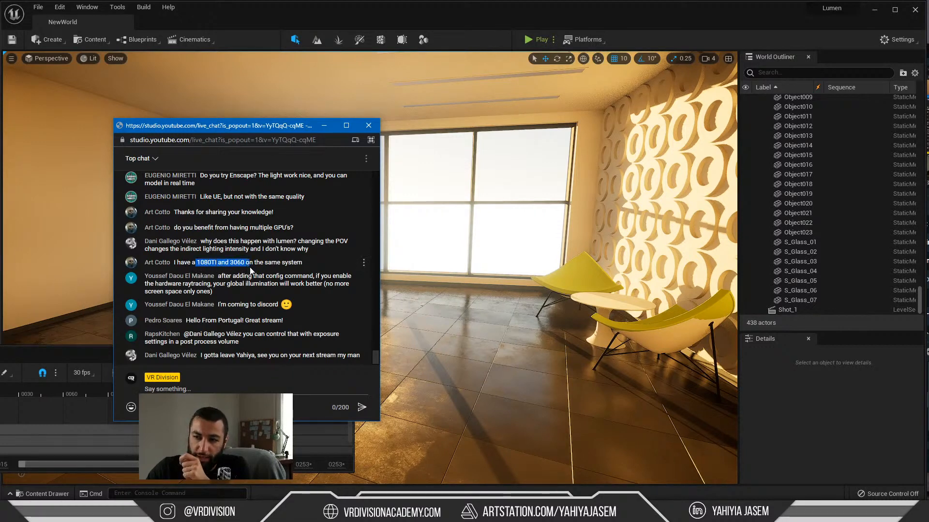
pyautogui.moveTo(250, 267); pyautogui.dragTo(254, 267)
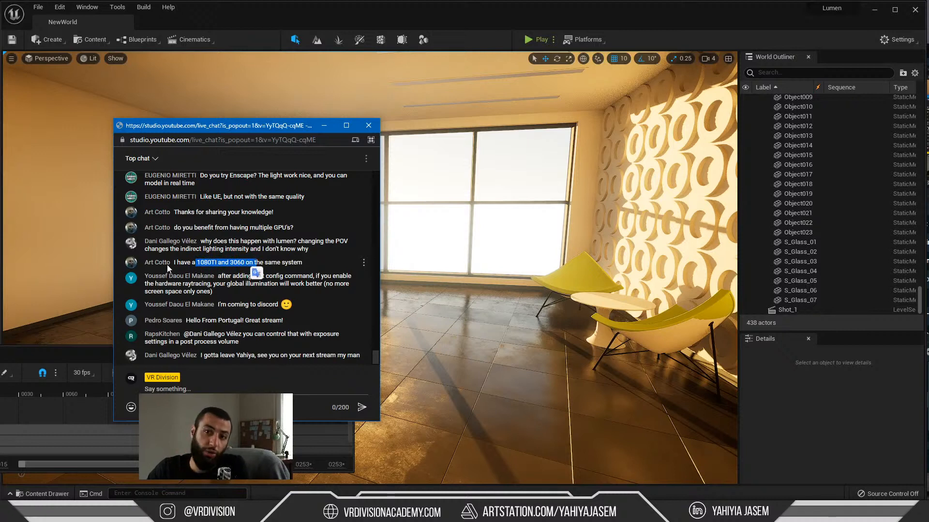
pyautogui.click(220, 287)
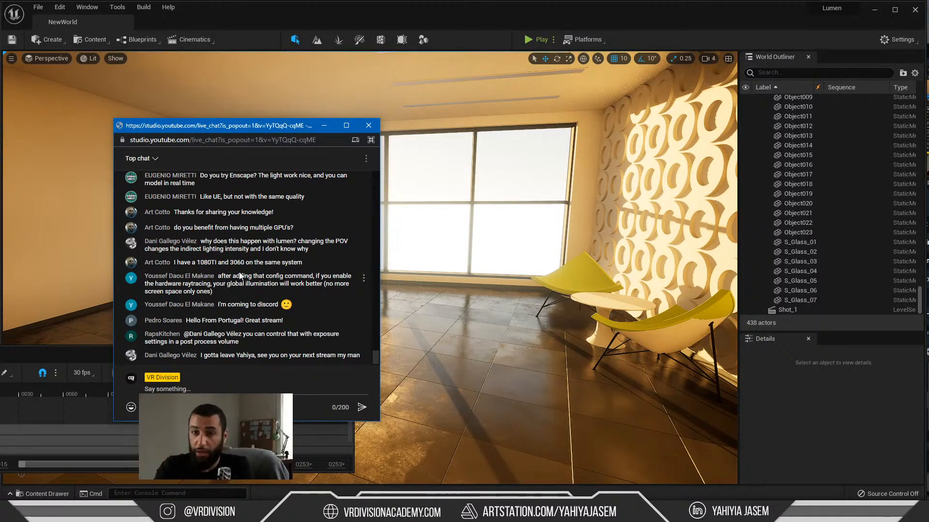
pyautogui.moveTo(251, 263); pyautogui.dragTo(191, 267)
pyautogui.click(227, 275)
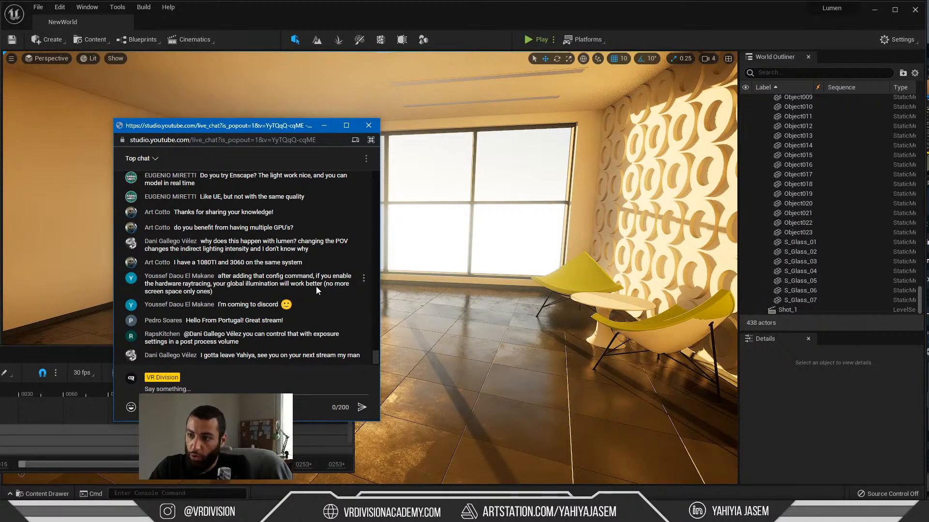
# Step: Highlight the chat message about hardware raytracing improving global illumination
pyautogui.moveTo(227, 290)
pyautogui.mouseDown()
pyautogui.moveTo(181, 286)
pyautogui.moveTo(196, 287)
pyautogui.mouseUp()
pyautogui.click(223, 297)
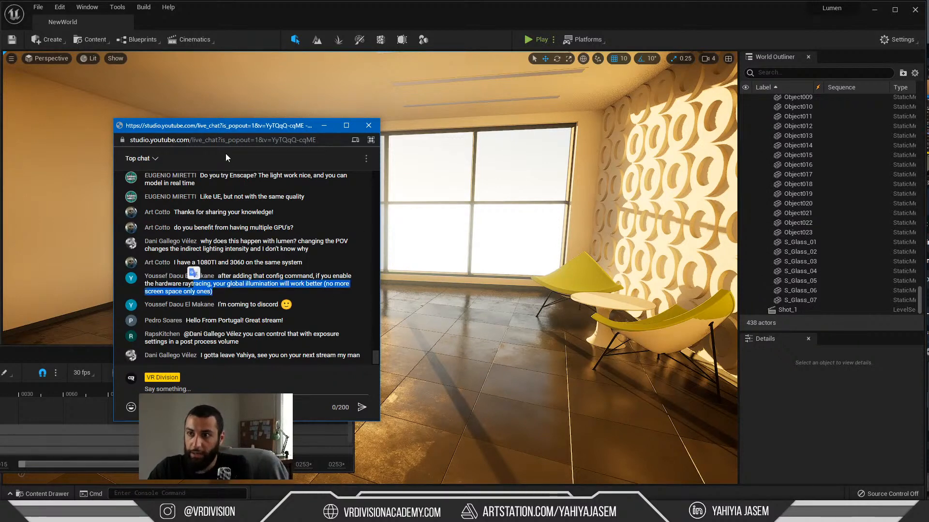
# Step: Inspect the lighting around the yellow chairs without the chat covering it, and highlight "I'm coming to discord" in the live chat
pyautogui.moveTo(224, 130); pyautogui.dragTo(91, 211)
pyautogui.moveTo(358, 240)
pyautogui.mouseDown(button='right')
pyautogui.moveTo(358, 192)
pyautogui.moveTo(362, 245)
pyautogui.mouseUp(button='right')
pyautogui.hotkey('alt', 'Tab')
pyautogui.moveTo(135, 204); pyautogui.dragTo(272, 126)
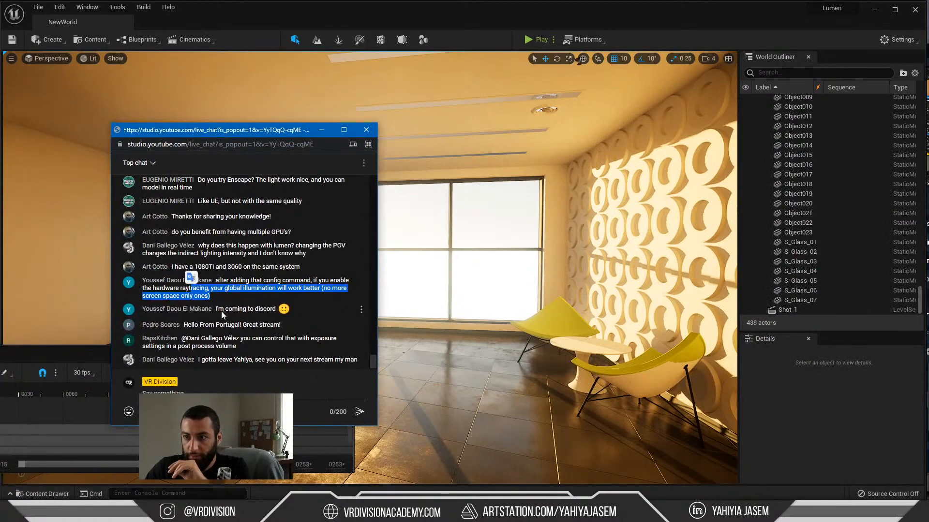
pyautogui.moveTo(219, 309); pyautogui.dragTo(269, 309)
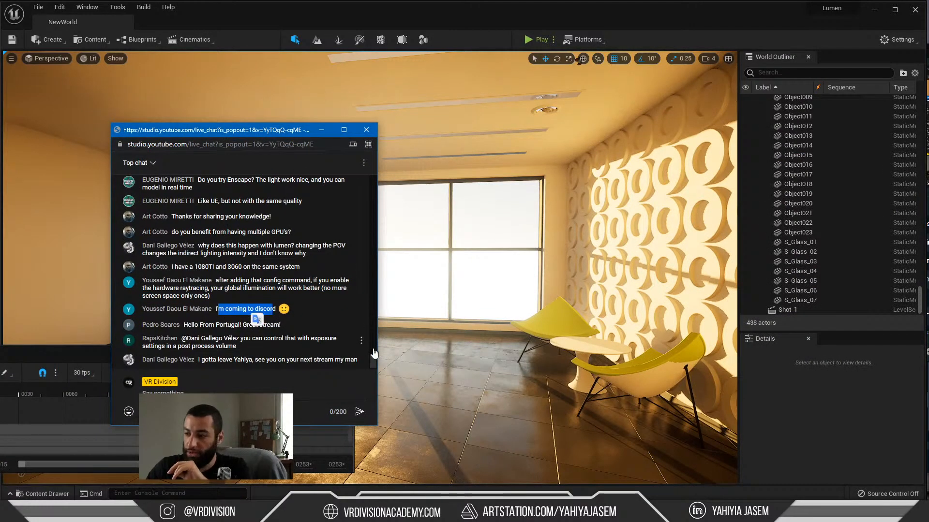
# Step: Switch to Discord, look through the VR Division Community channels and show-your-work posts, and return to the level
pyautogui.click(416, 513)
pyautogui.scroll(5, 162, 148)
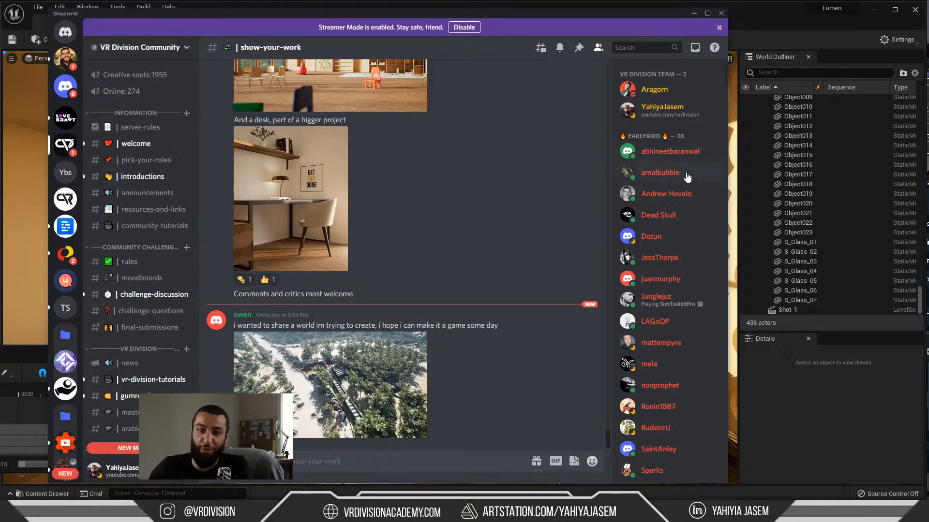
pyautogui.scroll(-10, 686, 180)
pyautogui.scroll(-6, 176, 214)
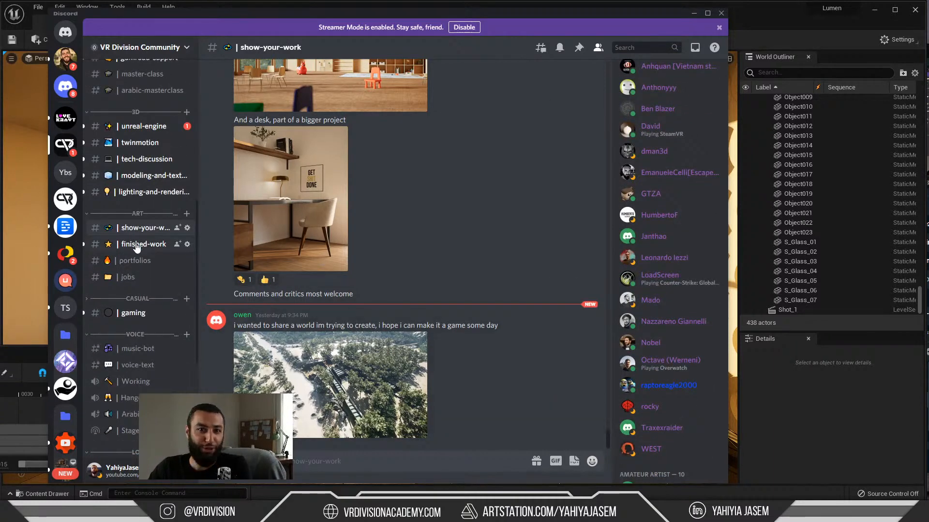
pyautogui.scroll(10, 411, 312)
pyautogui.scroll(10, 425, 261)
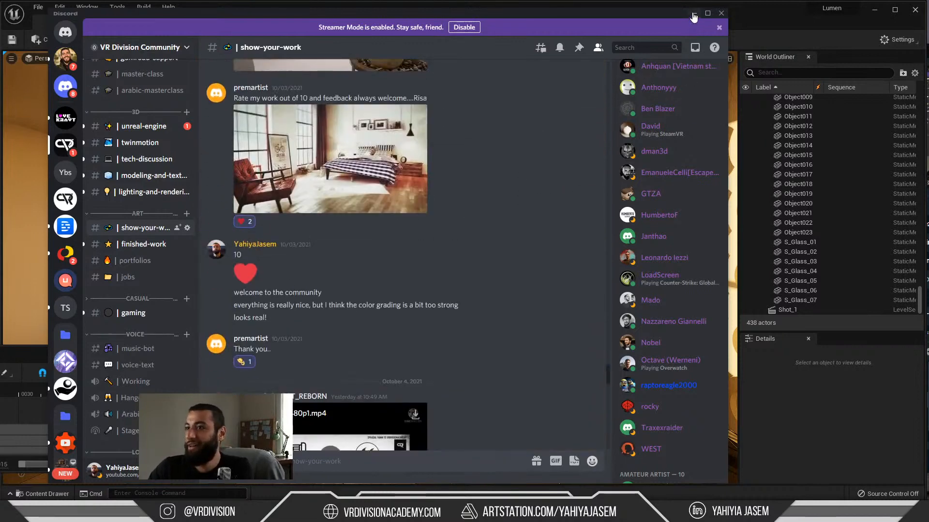
pyautogui.click(694, 13)
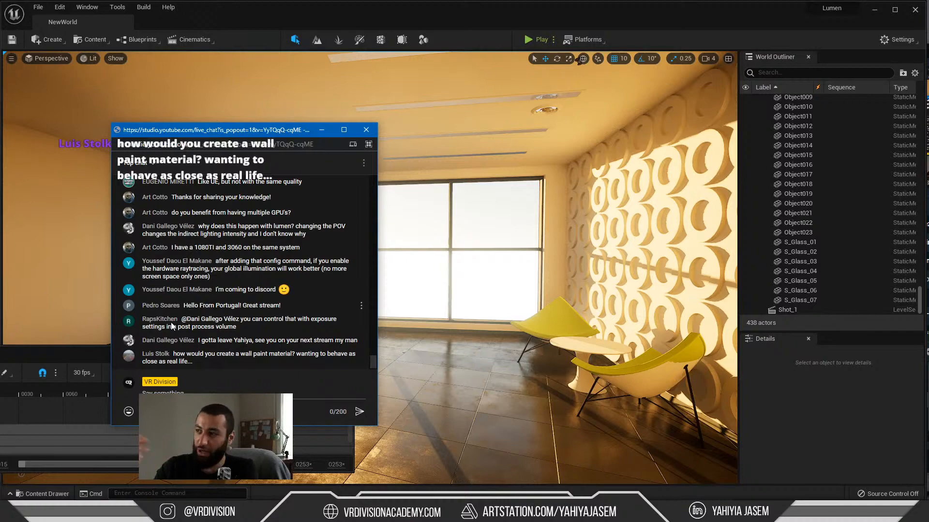
# Step: Look around the corridor and glass-walled office, and highlight the chat message about controlling exposure in a post process volume
pyautogui.moveTo(524, 361); pyautogui.dragTo(651, 361, button='right')
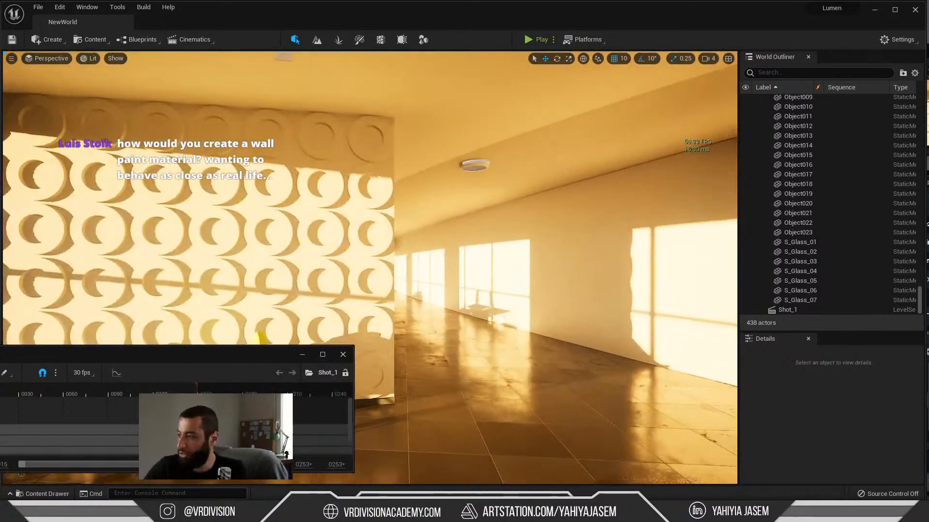
pyautogui.moveTo(510, 377); pyautogui.dragTo(525, 364, button='right')
pyautogui.moveTo(452, 365); pyautogui.dragTo(542, 364, button='right')
pyautogui.hotkey('alt', 'Tab')
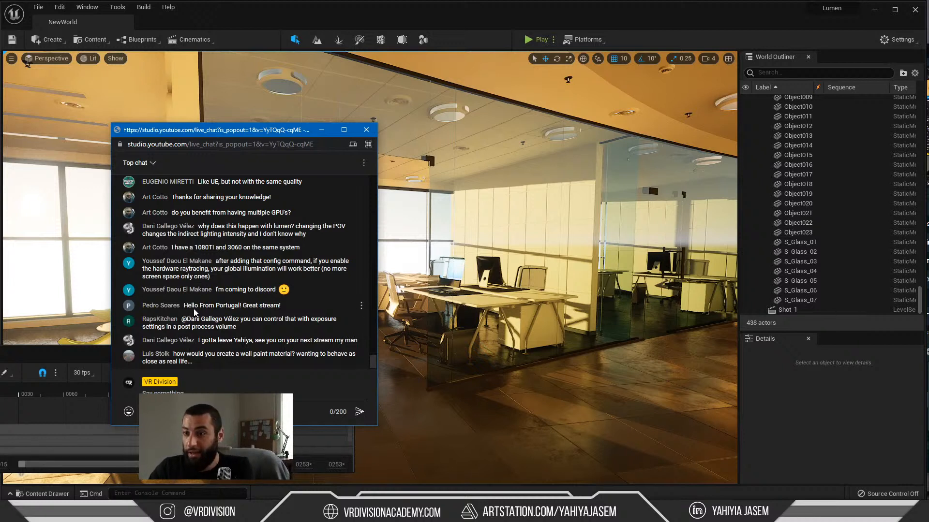
pyautogui.moveTo(190, 320); pyautogui.dragTo(296, 321)
pyautogui.click(275, 331)
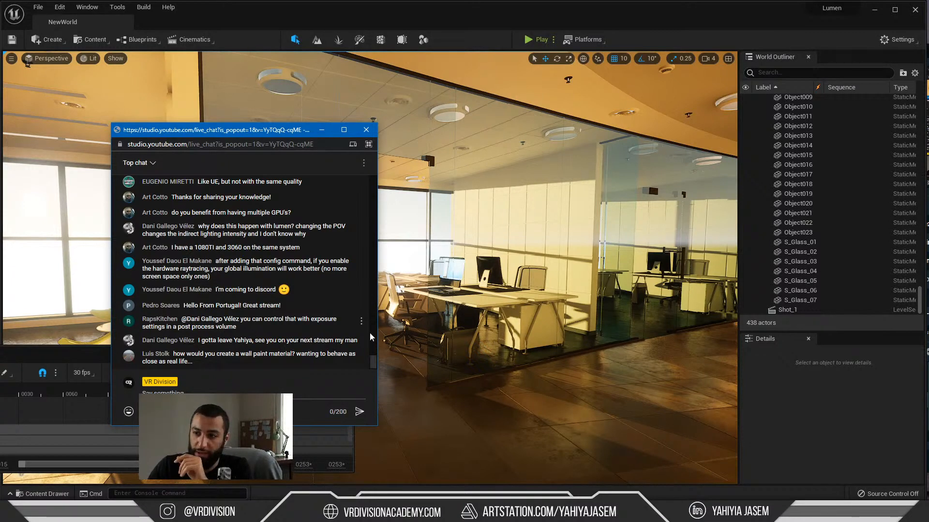
# Step: Examine the lit walls and circle-patterned panel from several view directions, and bring the live chat back over the level
pyautogui.moveTo(435, 335); pyautogui.dragTo(307, 326, button='right')
pyautogui.hotkey('alt', 'Tab')
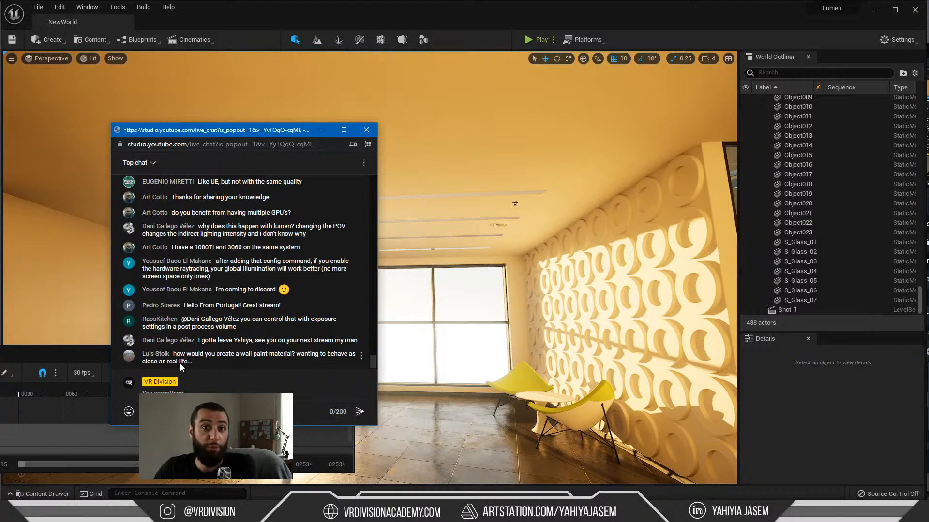
pyautogui.moveTo(593, 278); pyautogui.dragTo(689, 252, button='right')
pyautogui.moveTo(610, 240); pyautogui.dragTo(504, 224, button='right')
pyautogui.hotkey('alt', 'Tab')
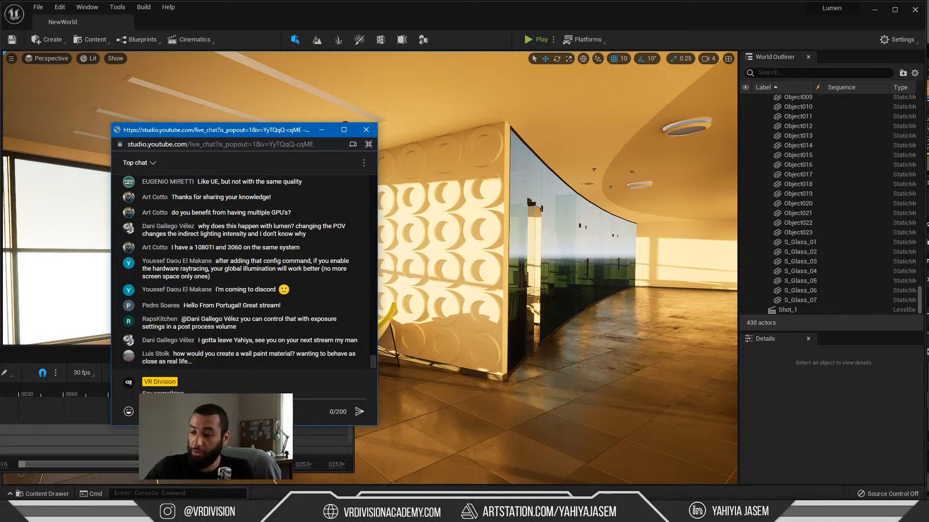
# Step: Switch to Discord and browse the interior renders and project posts shared in the show-your-work channel
pyautogui.hotkey('alt', 'Tab')
pyautogui.scroll(7, 128, 163)
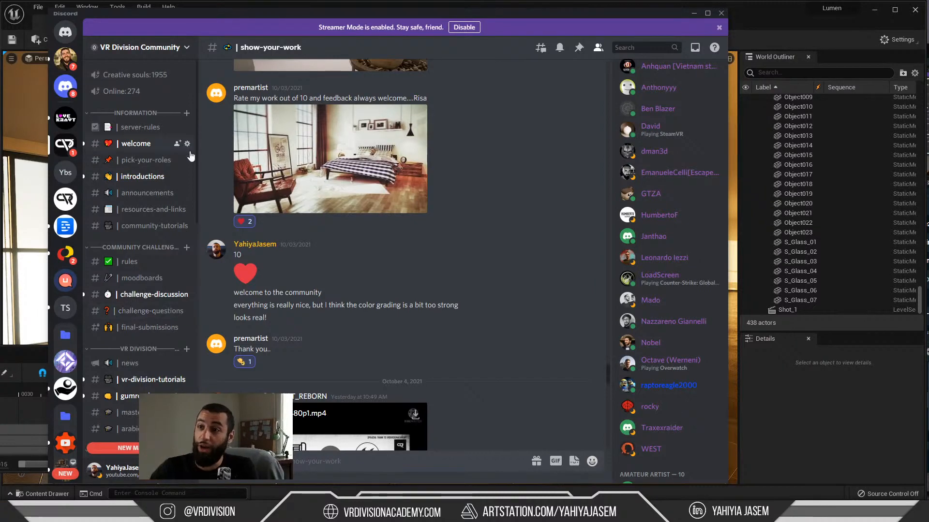
pyautogui.scroll(3, 413, 328)
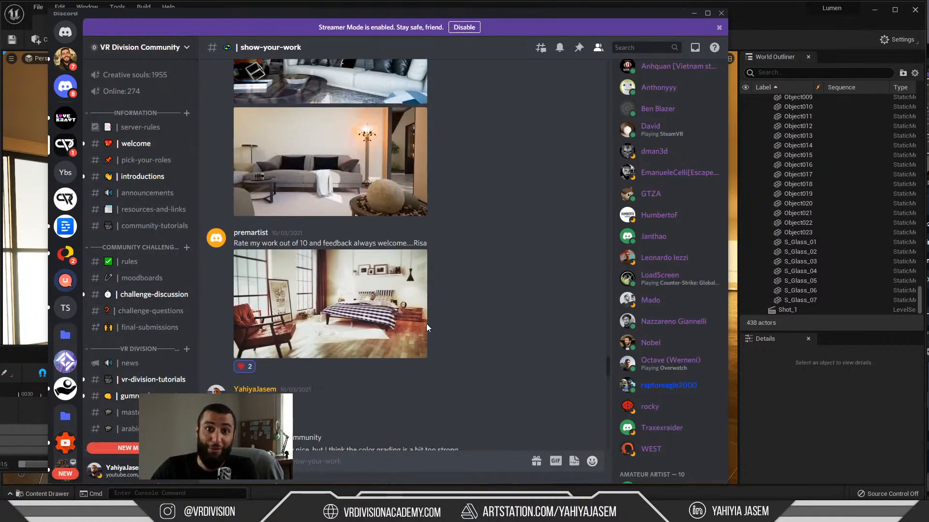
pyautogui.scroll(-5, 450, 300)
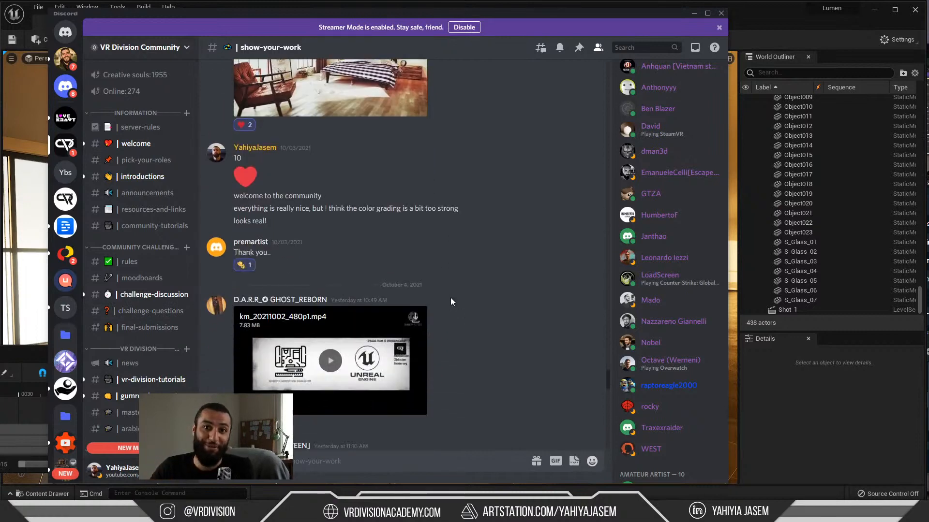
pyautogui.scroll(-5, 435, 320)
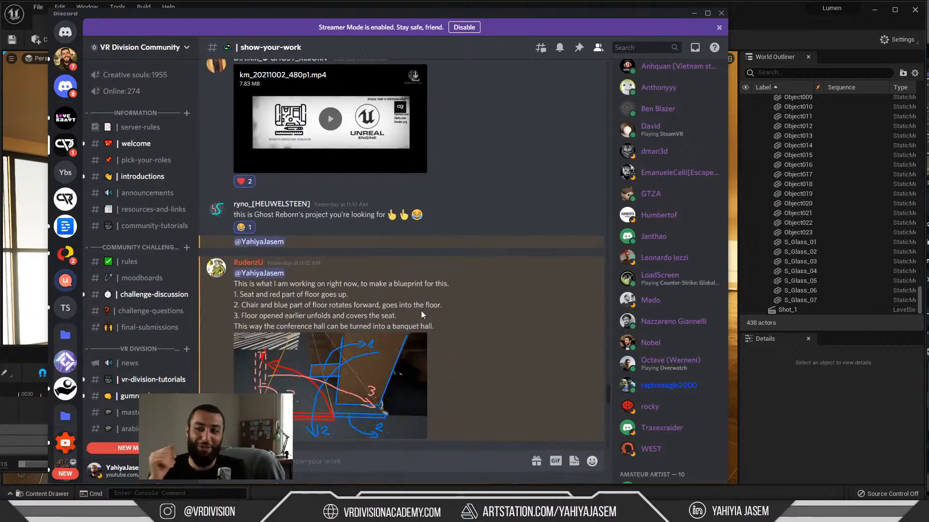
pyautogui.scroll(-15, 478, 231)
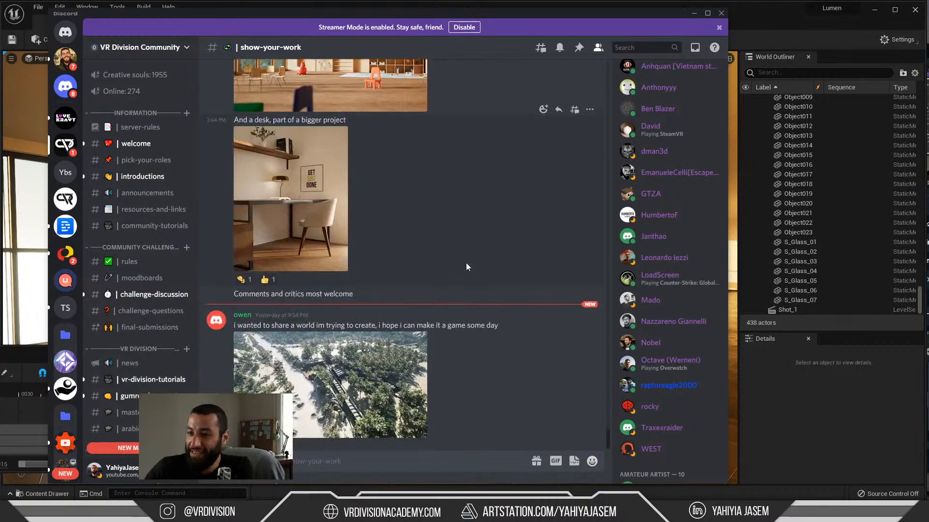
pyautogui.scroll(4, 472, 273)
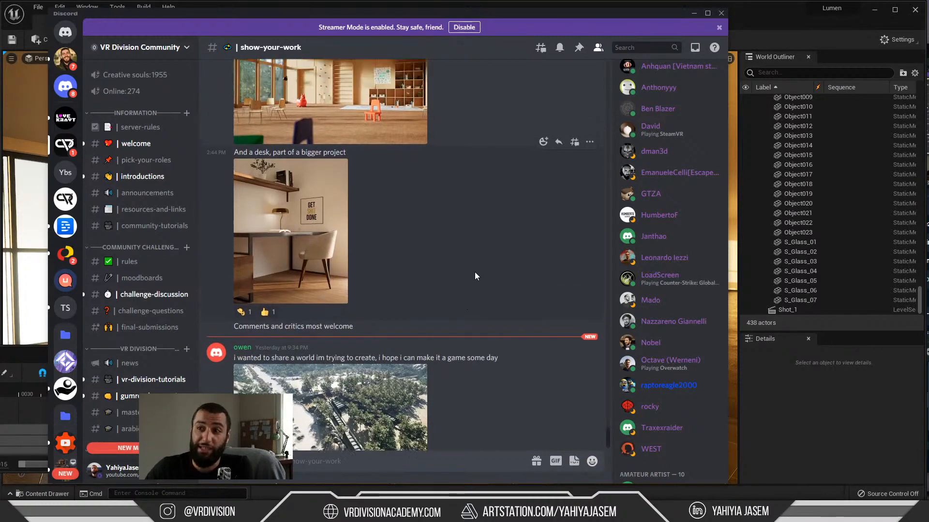
pyautogui.scroll(3, 486, 275)
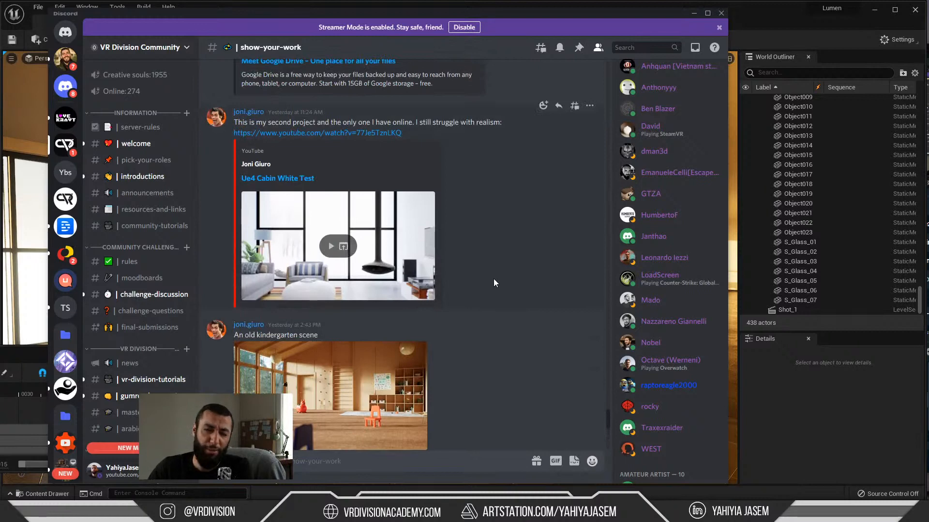
pyautogui.scroll(-7, 494, 274)
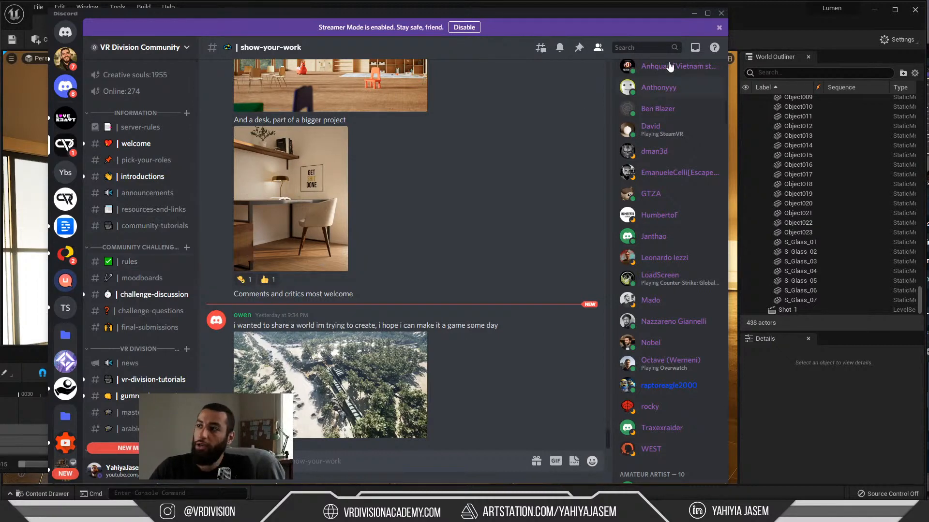
# Step: Look over the community's member list and channel list, and minimize Discord
pyautogui.scroll(10, 670, 67)
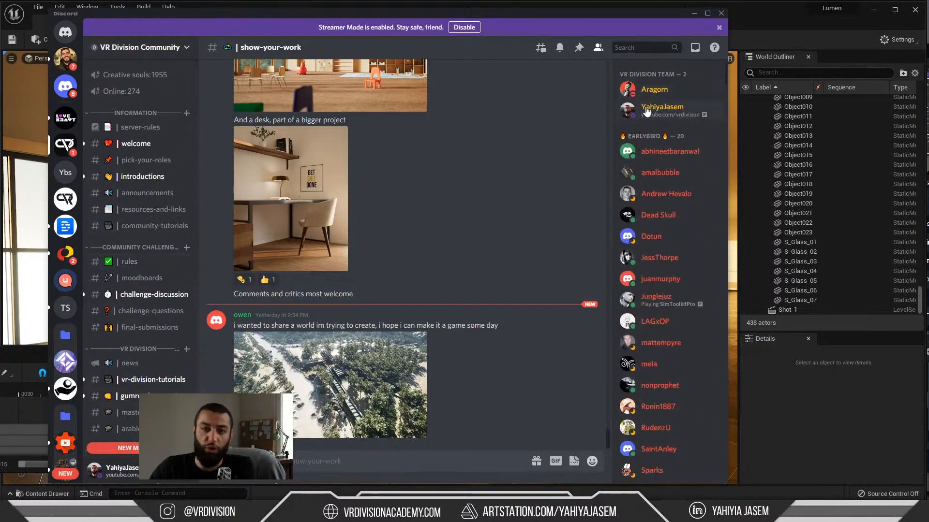
pyautogui.scroll(-5, 152, 163)
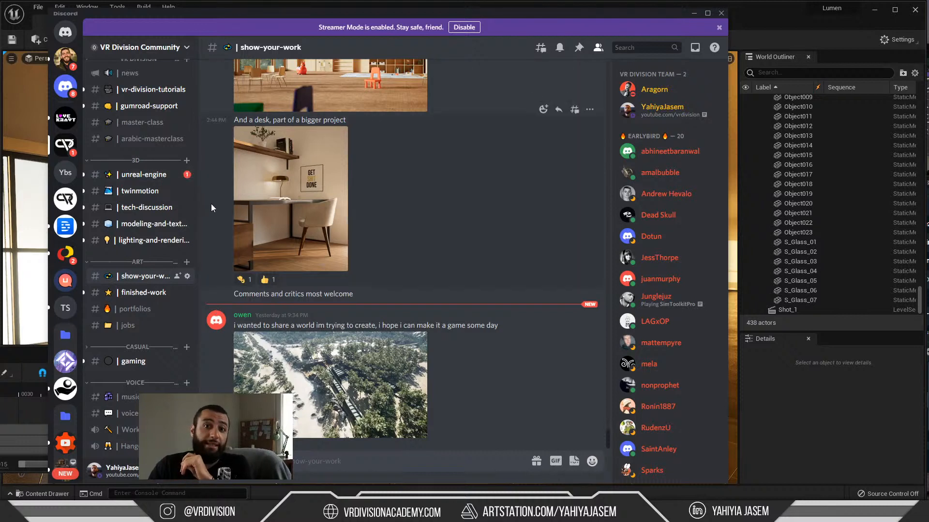
pyautogui.click(694, 13)
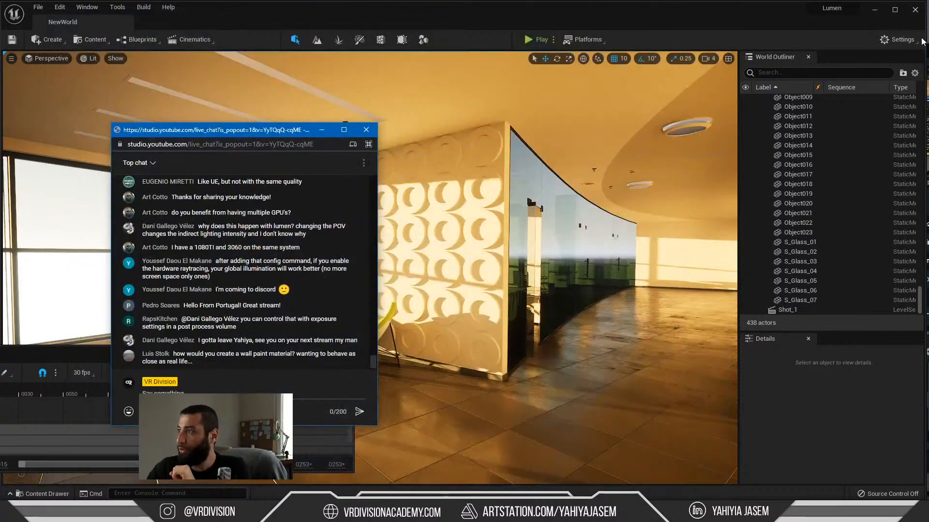
# Step: Narrow the documentation browser window, move Streamlabs OBS into clear view, and switch the broadcast to the stream-ending scene
pyautogui.moveTo(928, 47); pyautogui.dragTo(538, 60)
pyautogui.click(54, 513)
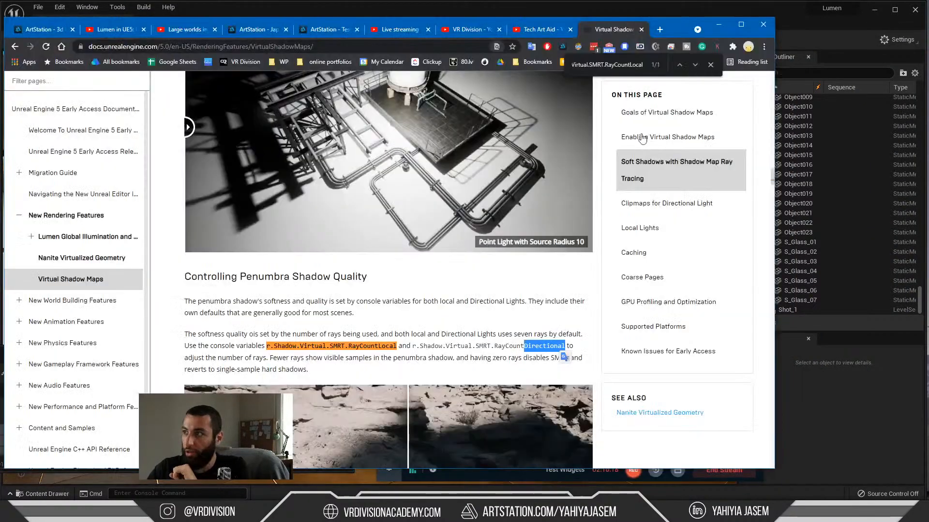
pyautogui.moveTo(775, 55); pyautogui.dragTo(473, 59)
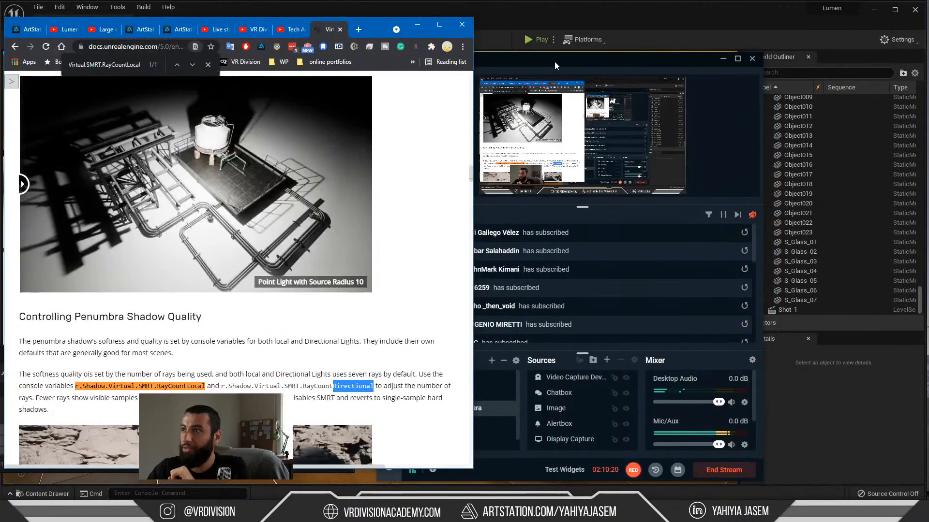
pyautogui.moveTo(554, 61); pyautogui.dragTo(625, 63)
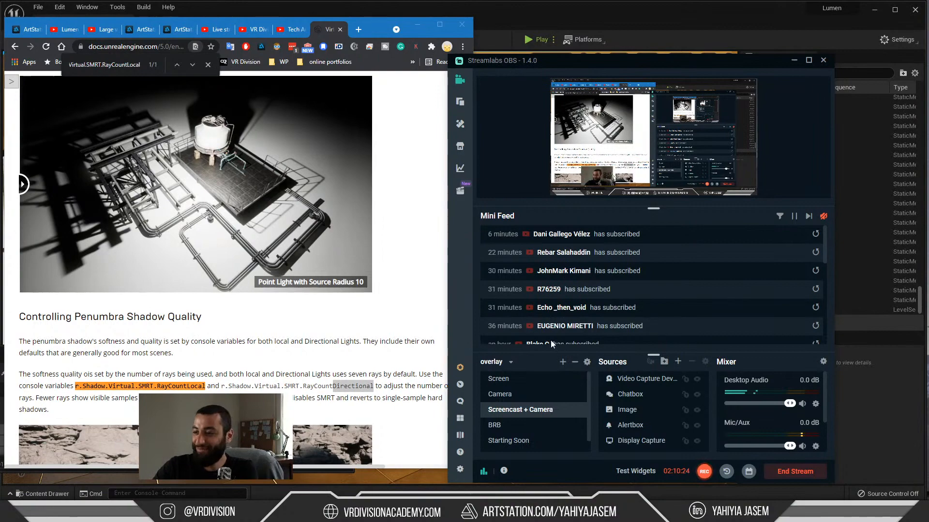
pyautogui.click(510, 444)
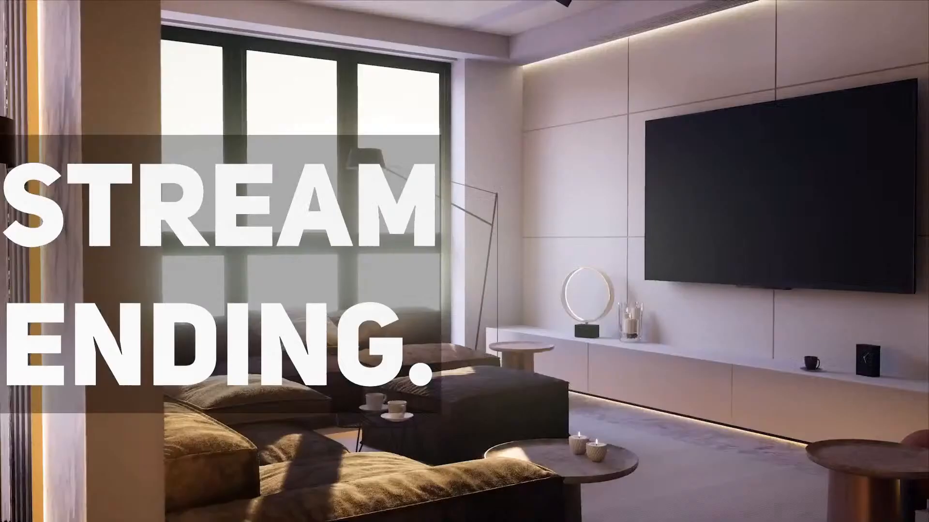